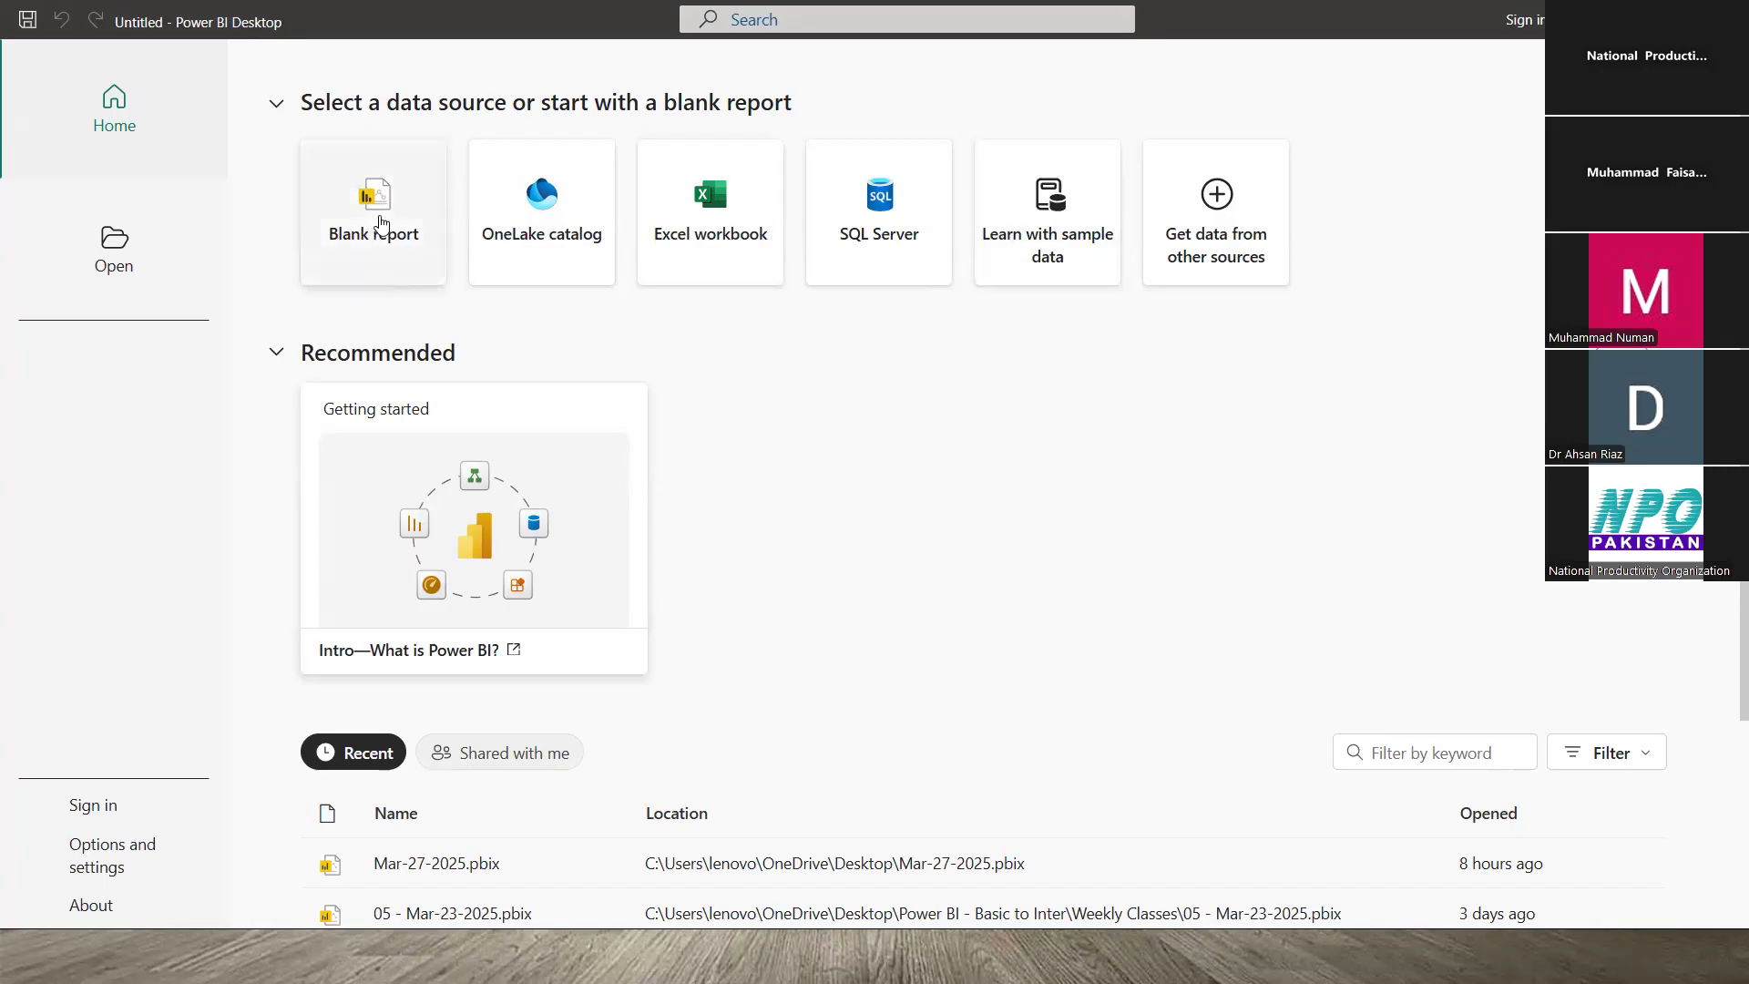
# - Look over the recent reports on the Home screen, then start a Blank report
pyautogui.scroll(-3, 780, 487)
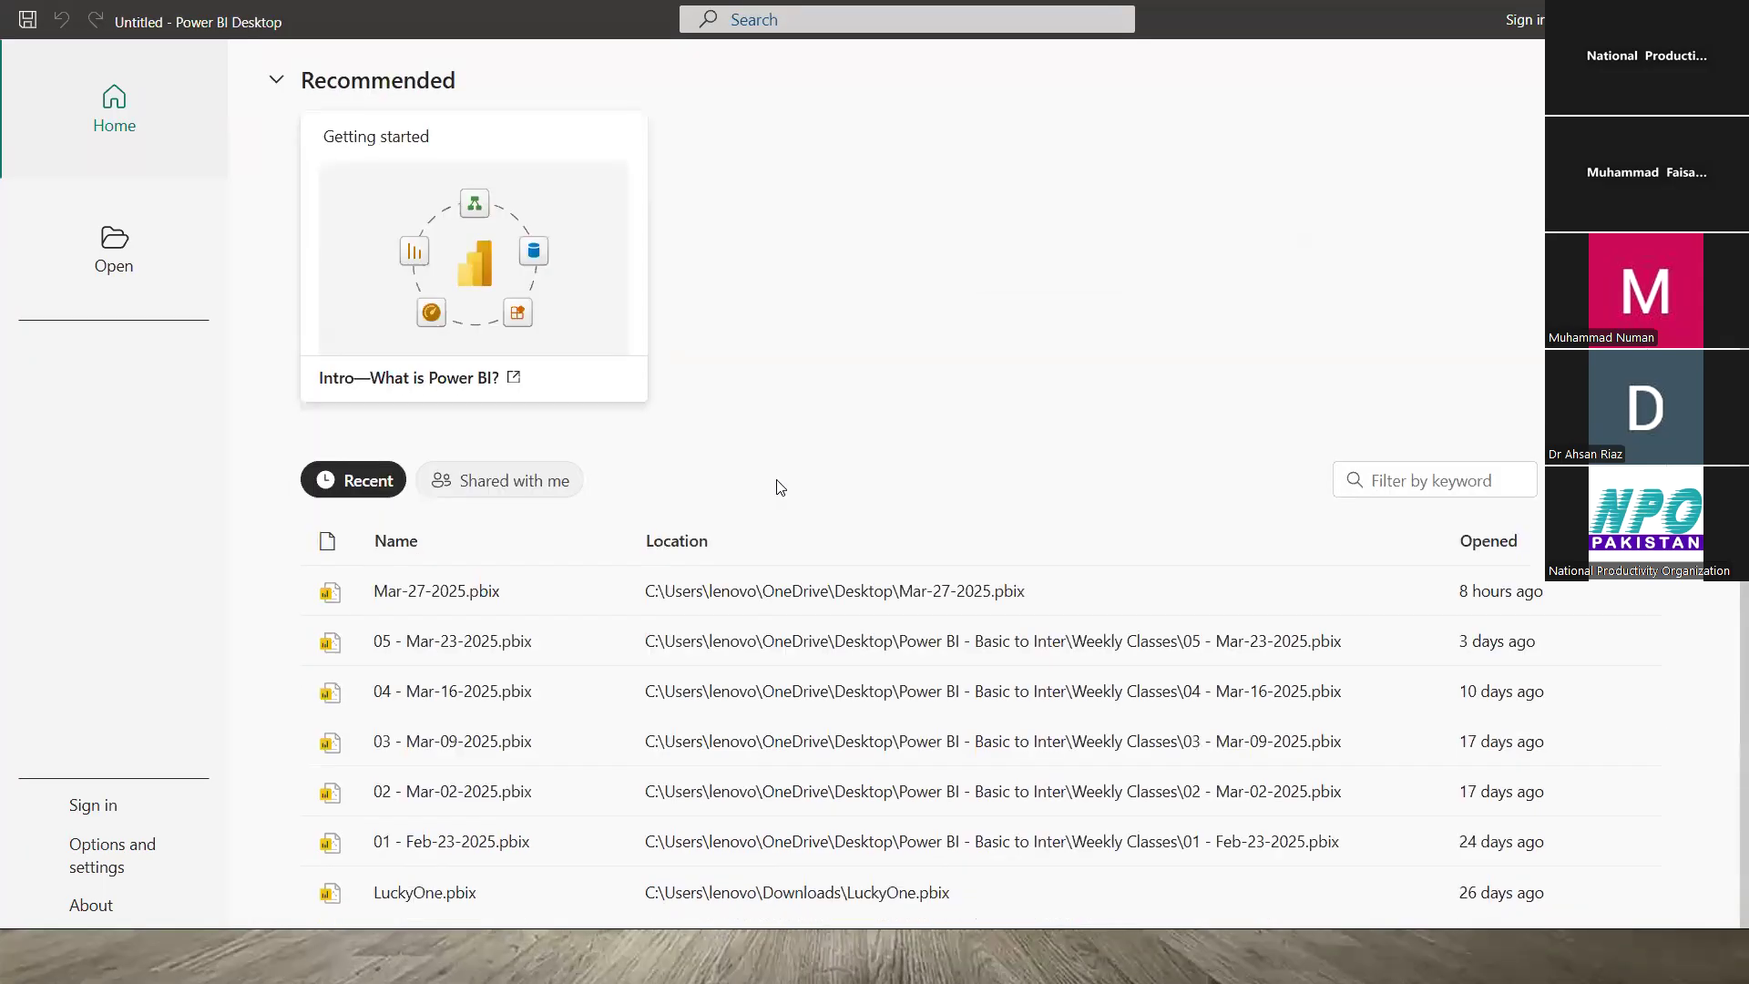
pyautogui.scroll(3, 777, 484)
pyautogui.scroll(-3, 777, 483)
pyautogui.scroll(1, 721, 495)
pyautogui.scroll(1, 721, 494)
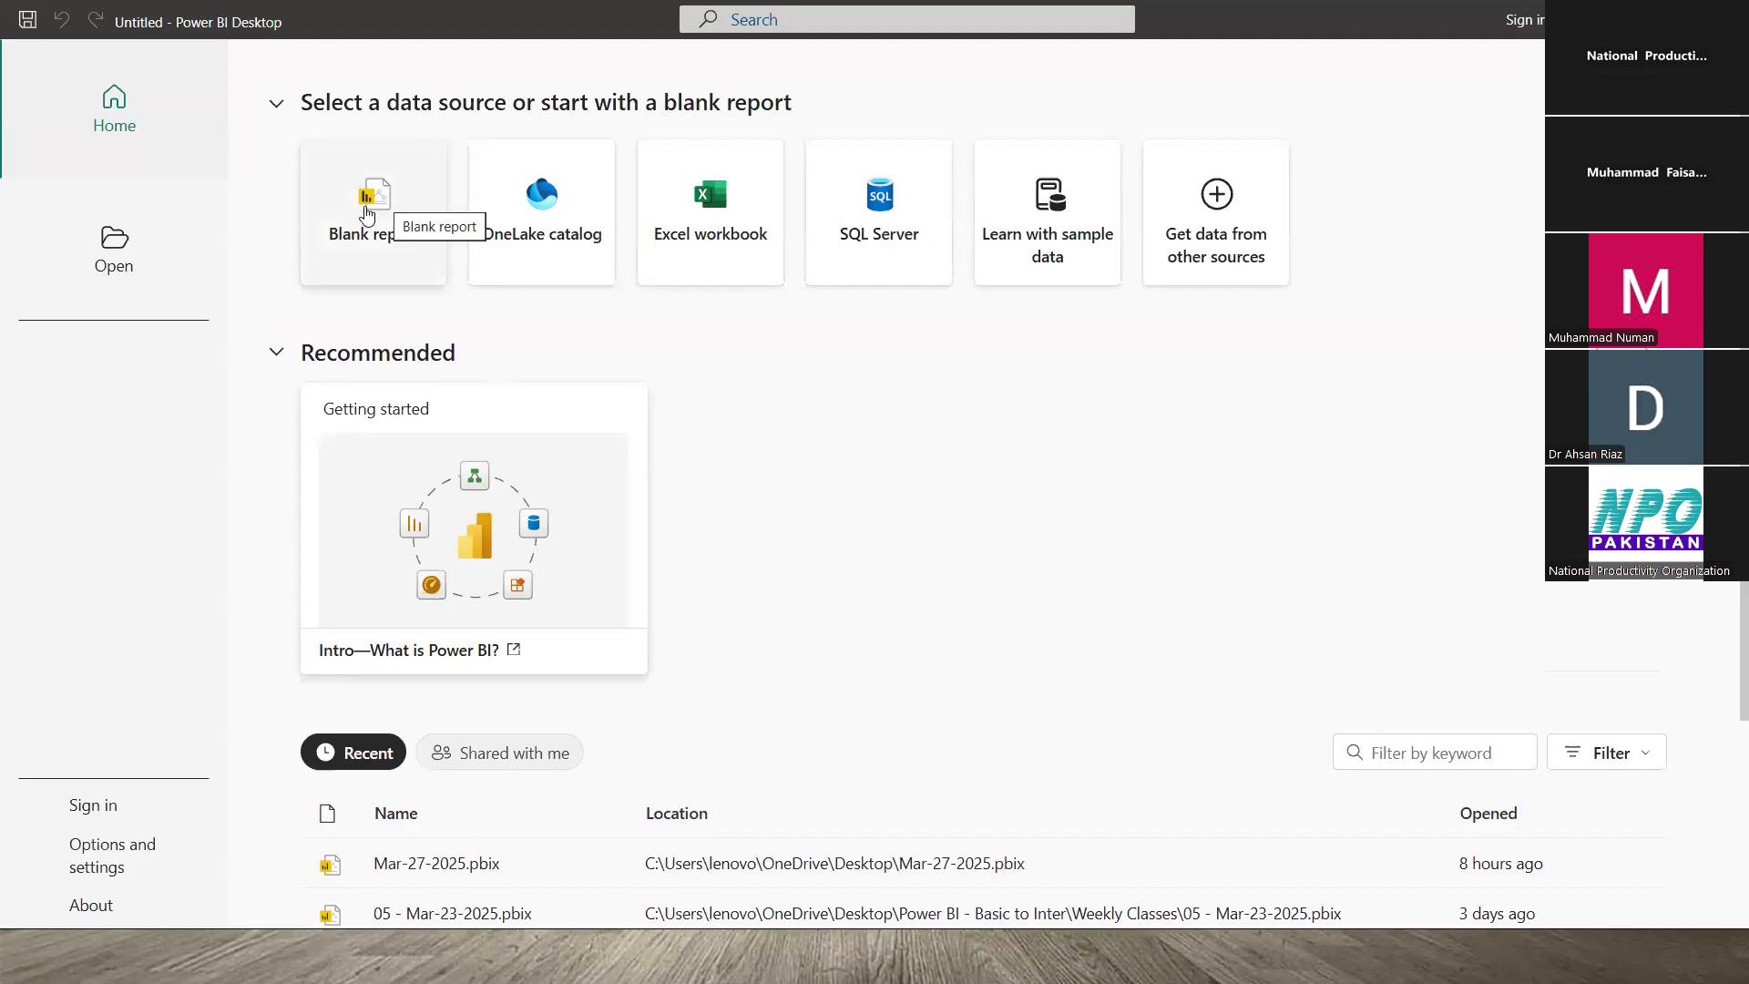
pyautogui.click(375, 209)
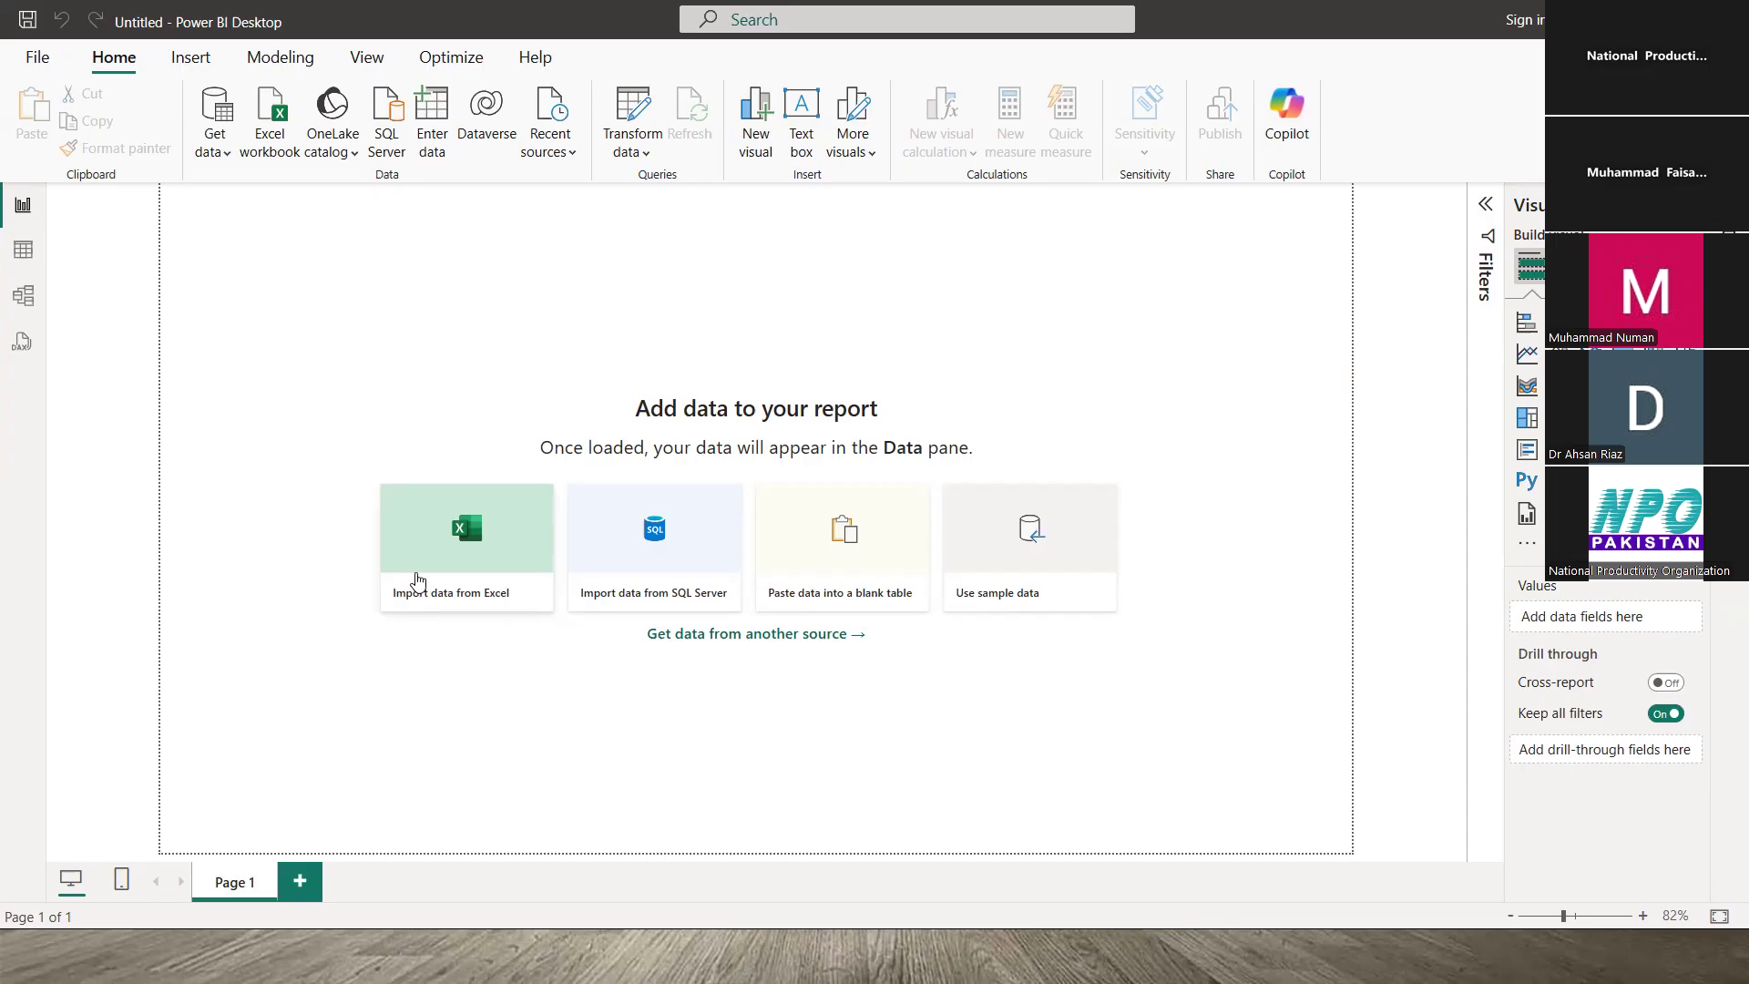
# - Switch to File Explorer and open the SalesData workbook in Excel
pyautogui.hotkey('alt', 'Tab')
pyautogui.hotkey('alt', 'Tab')
pyautogui.hotkey('alt', 'Tab')
pyautogui.hotkey('alt', 'Tab')
pyautogui.hotkey('alt', 'Tab')
pyautogui.hotkey('alt', 'Tab')
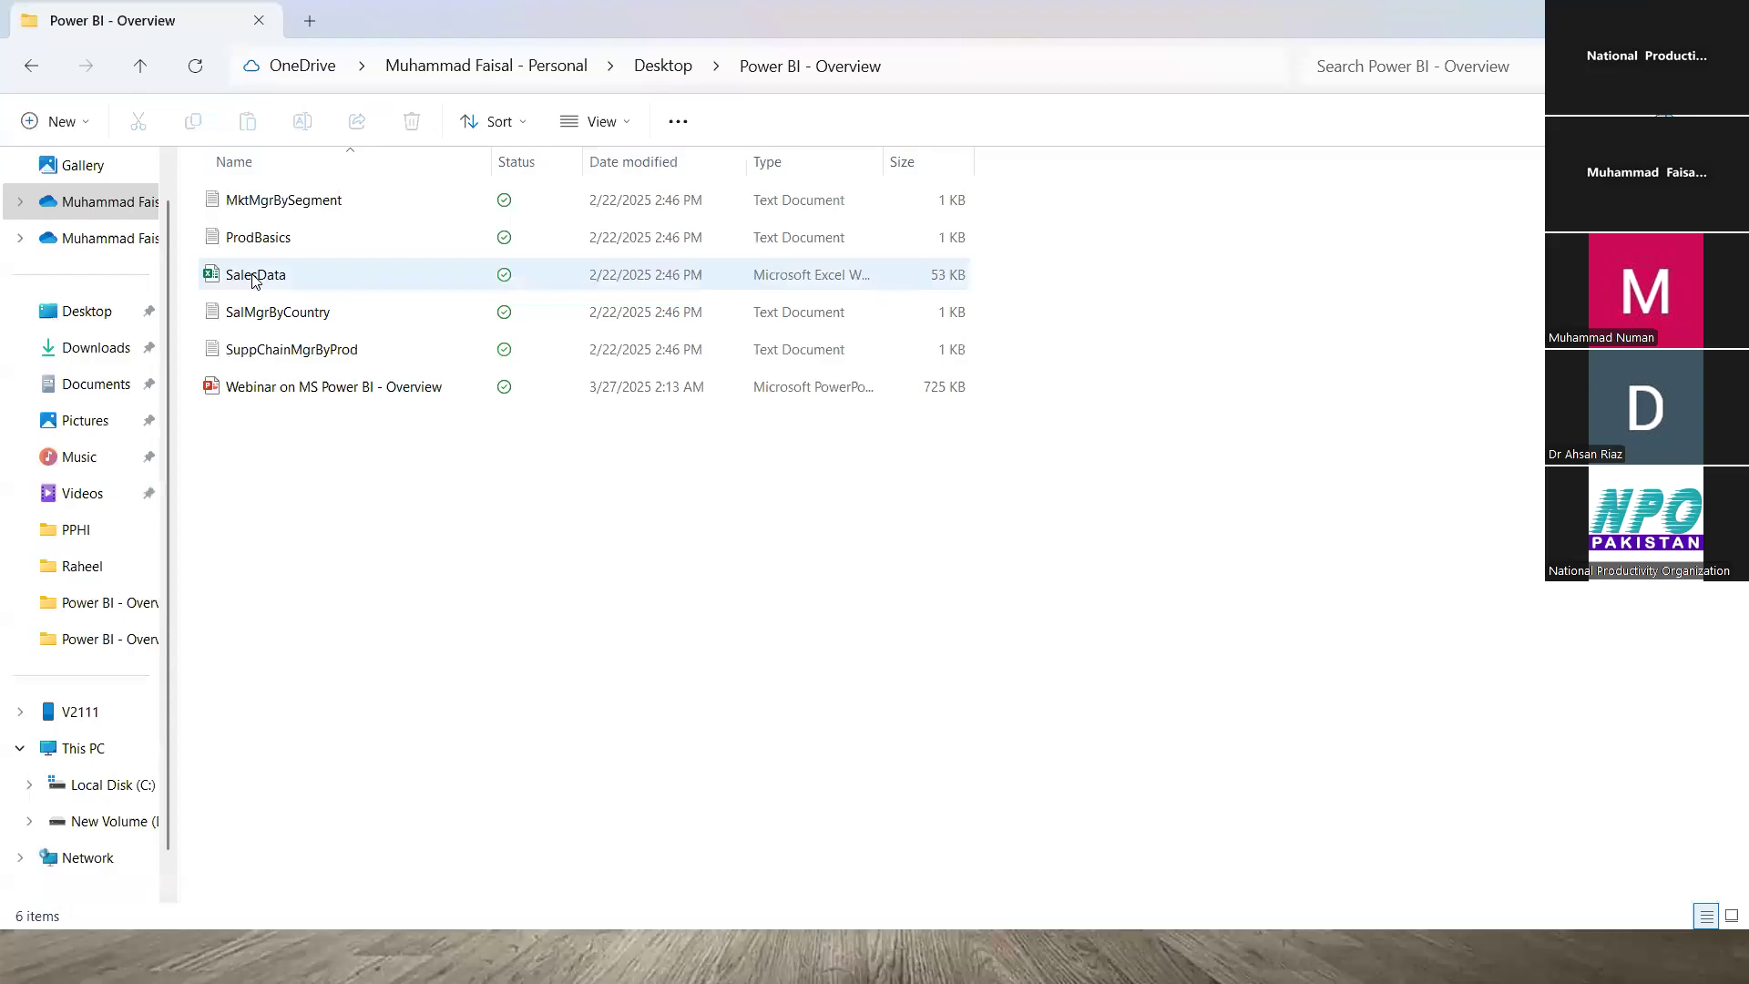
pyautogui.click(253, 276)
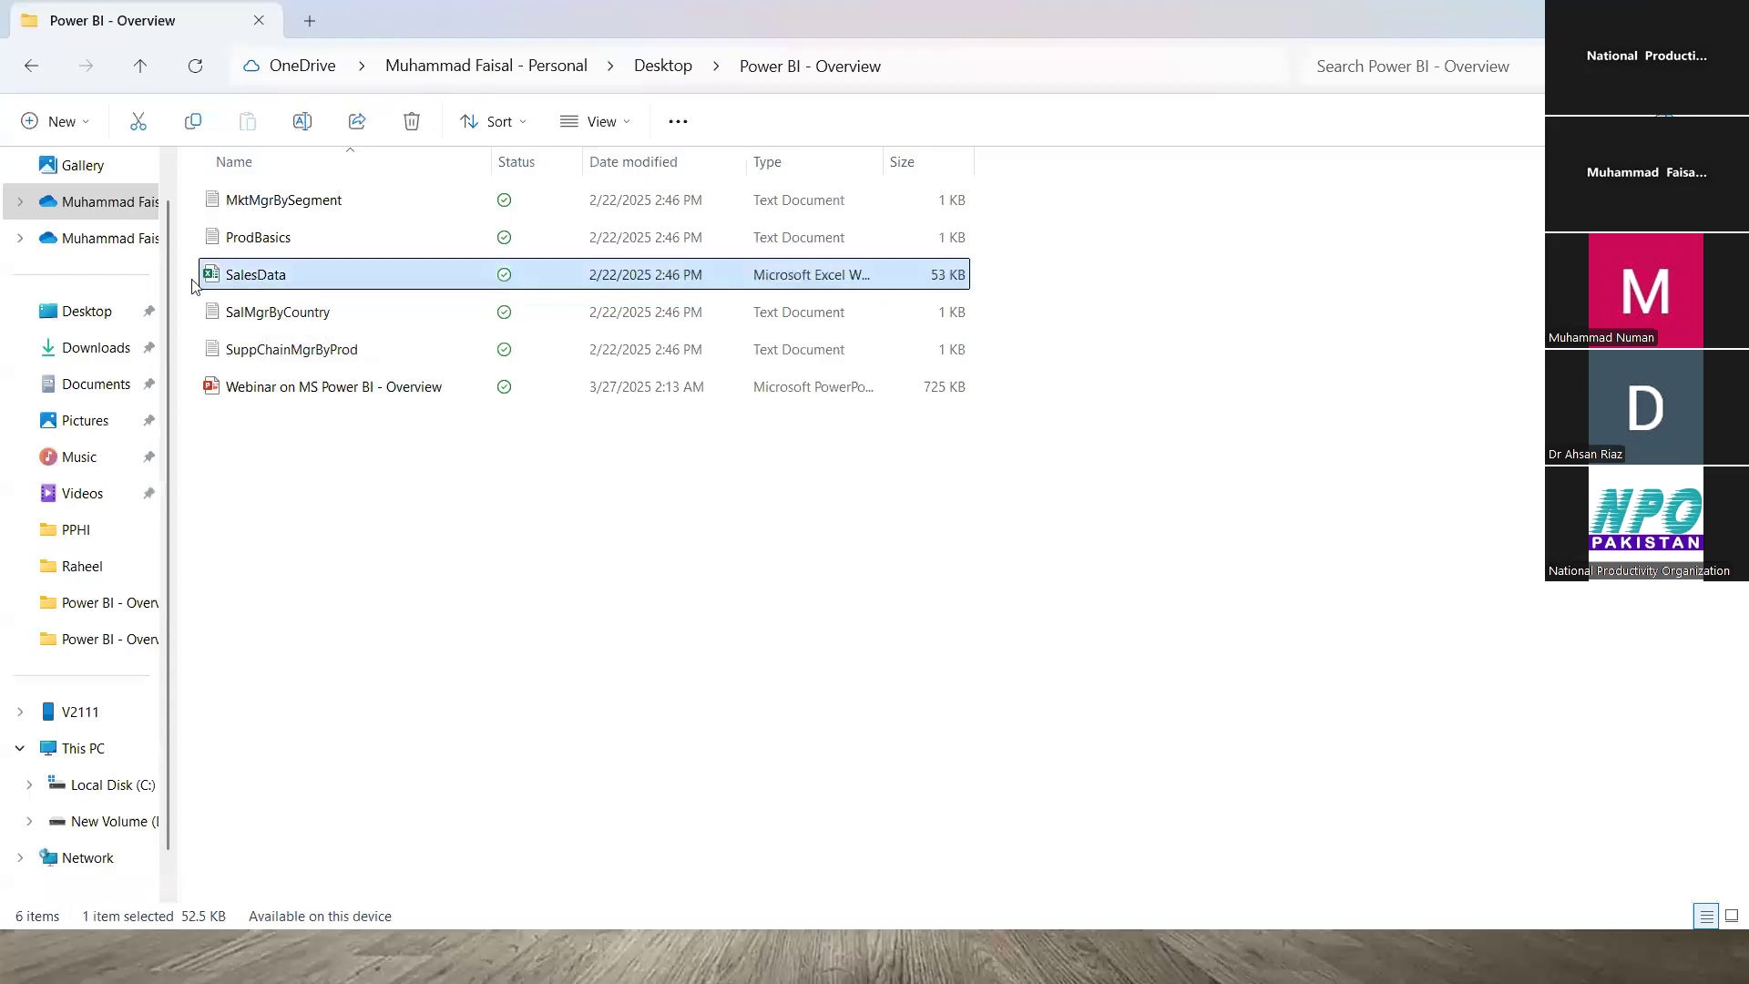
pyautogui.doubleClick(262, 276)
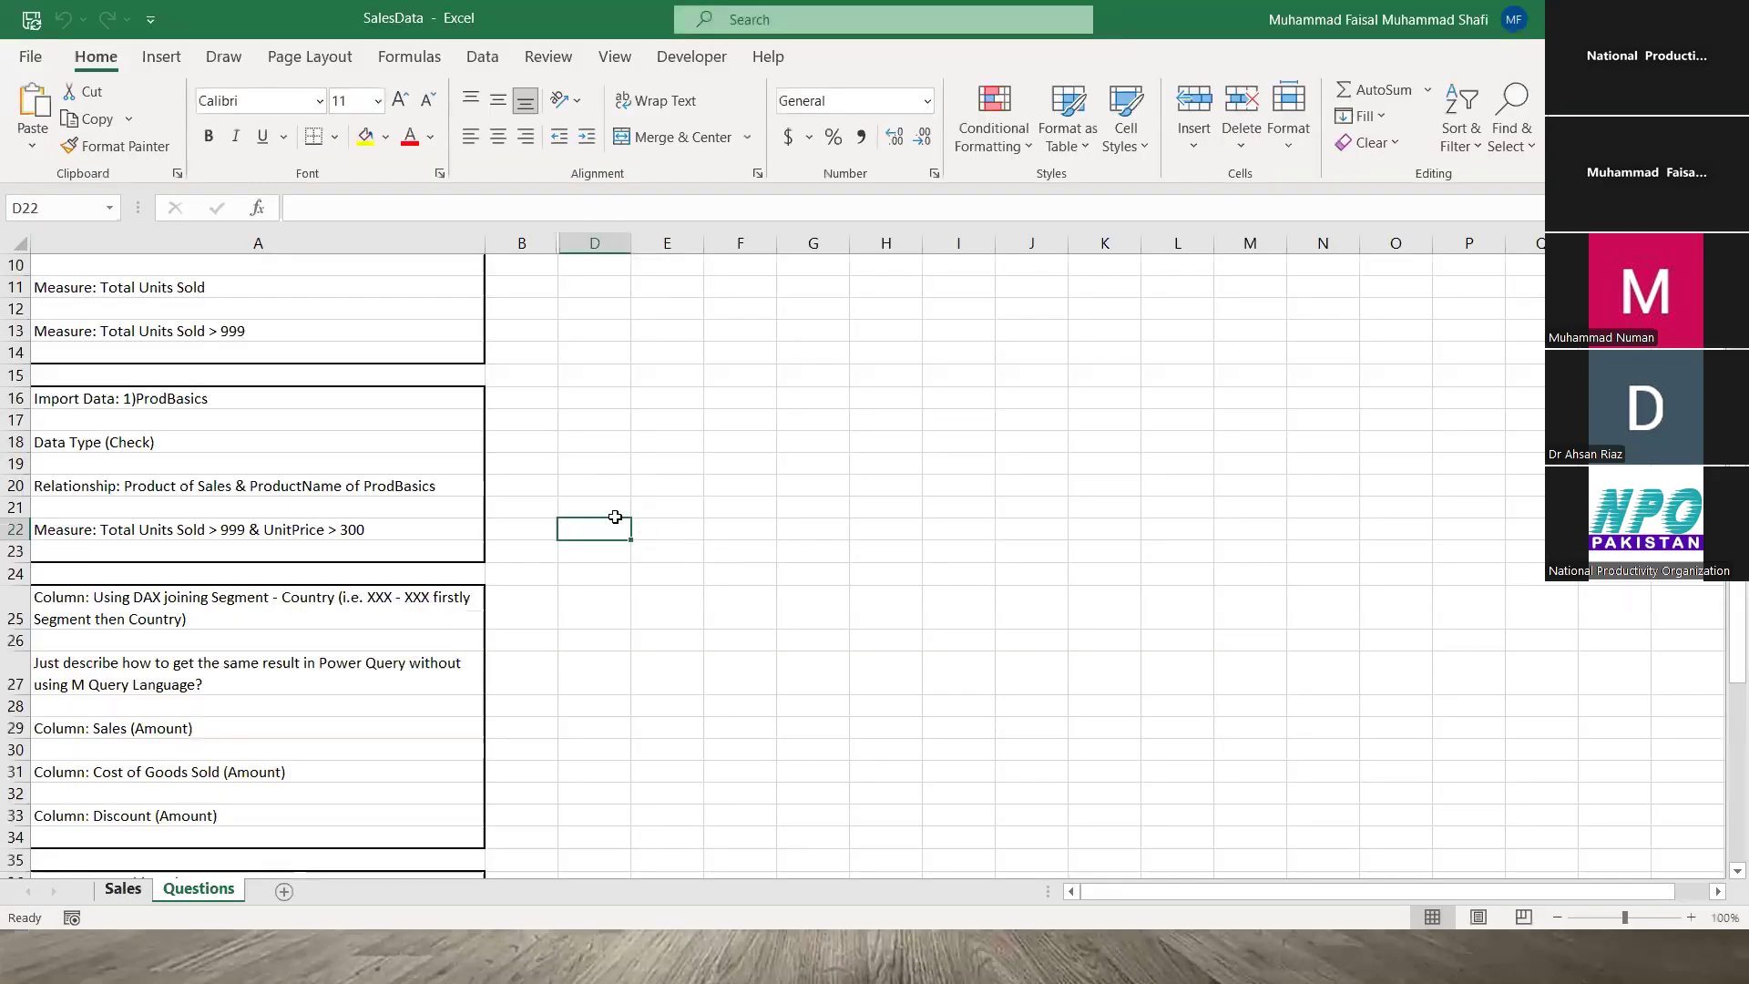
# - Show SalesData's Sales sheet table in Excel, then bring Word's Document1 forward
pyautogui.click(123, 889)
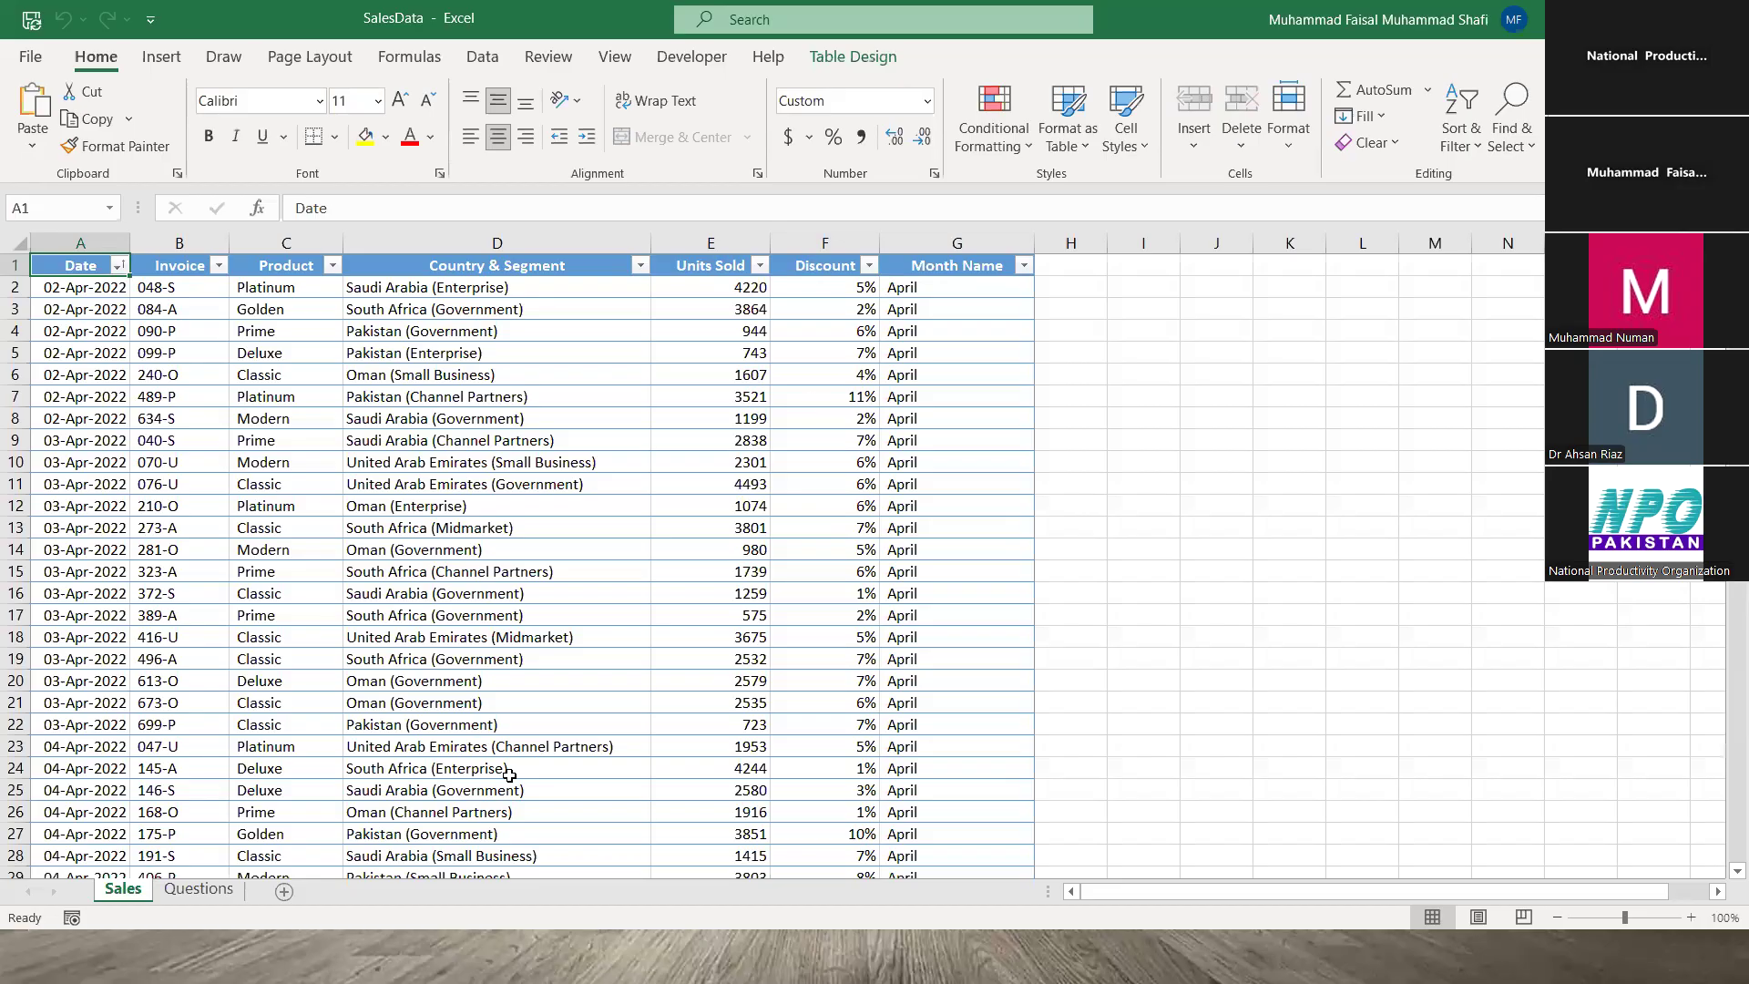
pyautogui.hotkey('alt', 'Tab')
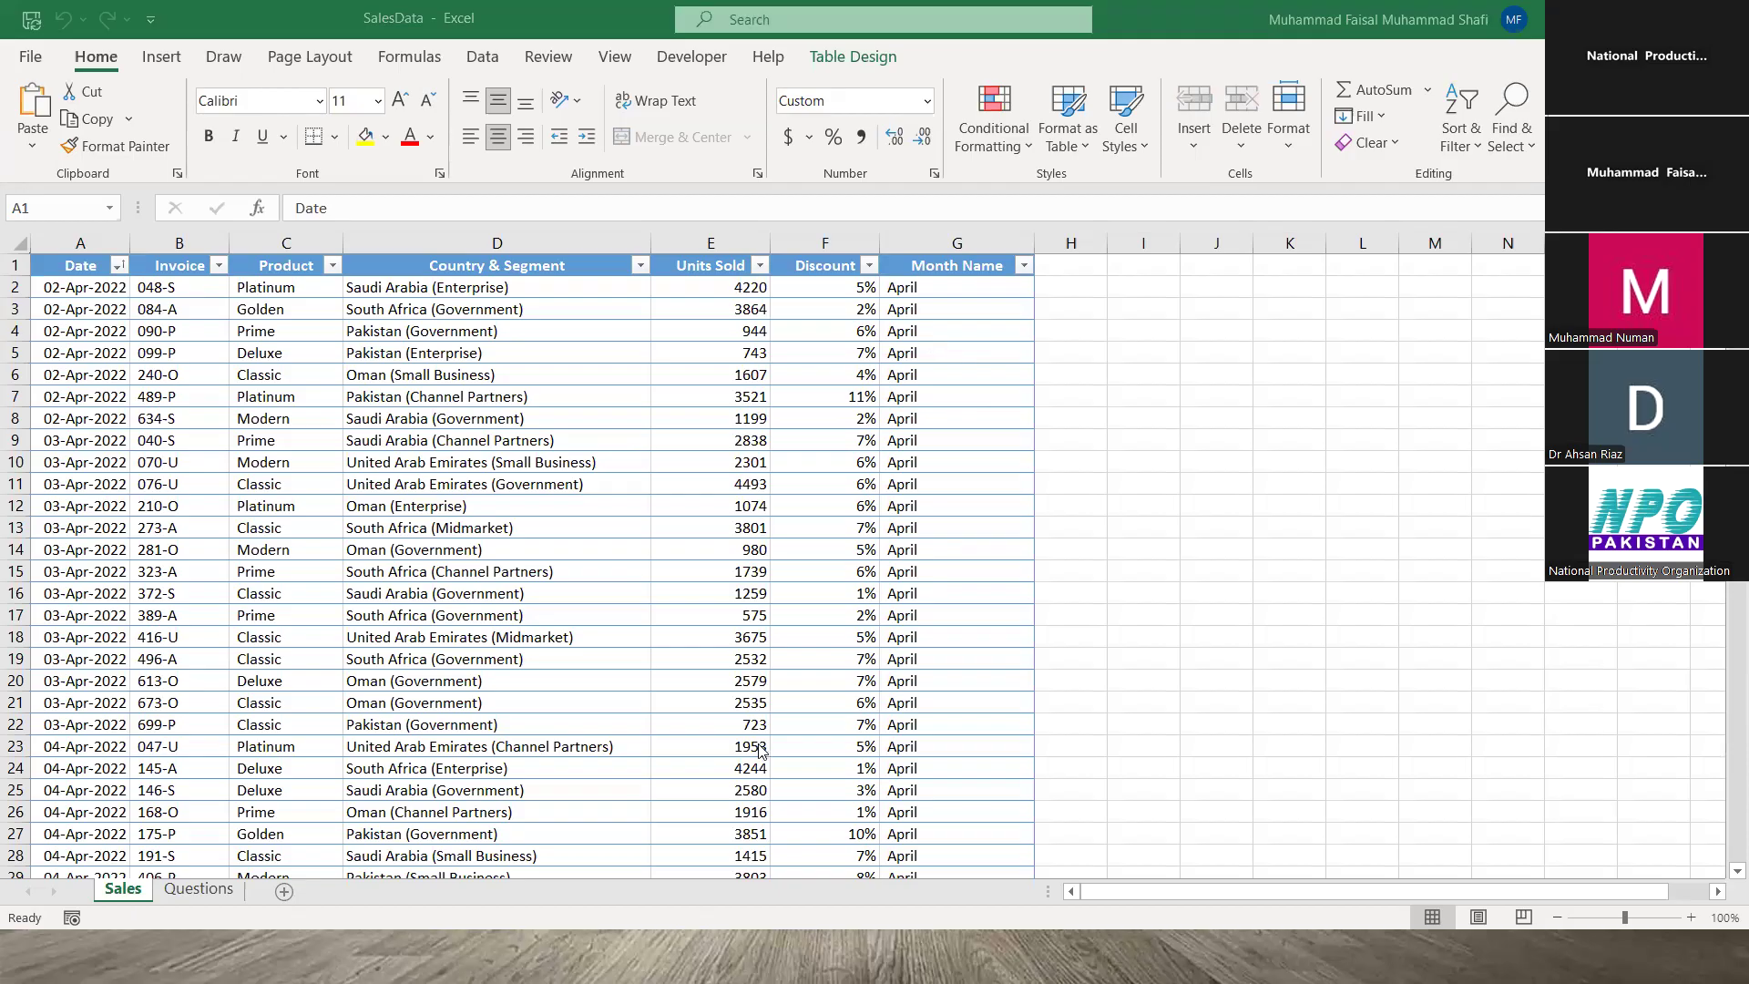
pyautogui.hotkey('alt', 'Tab')
pyautogui.hotkey('alt', 'Tab')
pyautogui.hotkey('alt', 'Tab')
pyautogui.hotkey('alt', 'Tab')
pyautogui.hotkey('alt', 'Tab')
pyautogui.hotkey('alt', 'Tab')
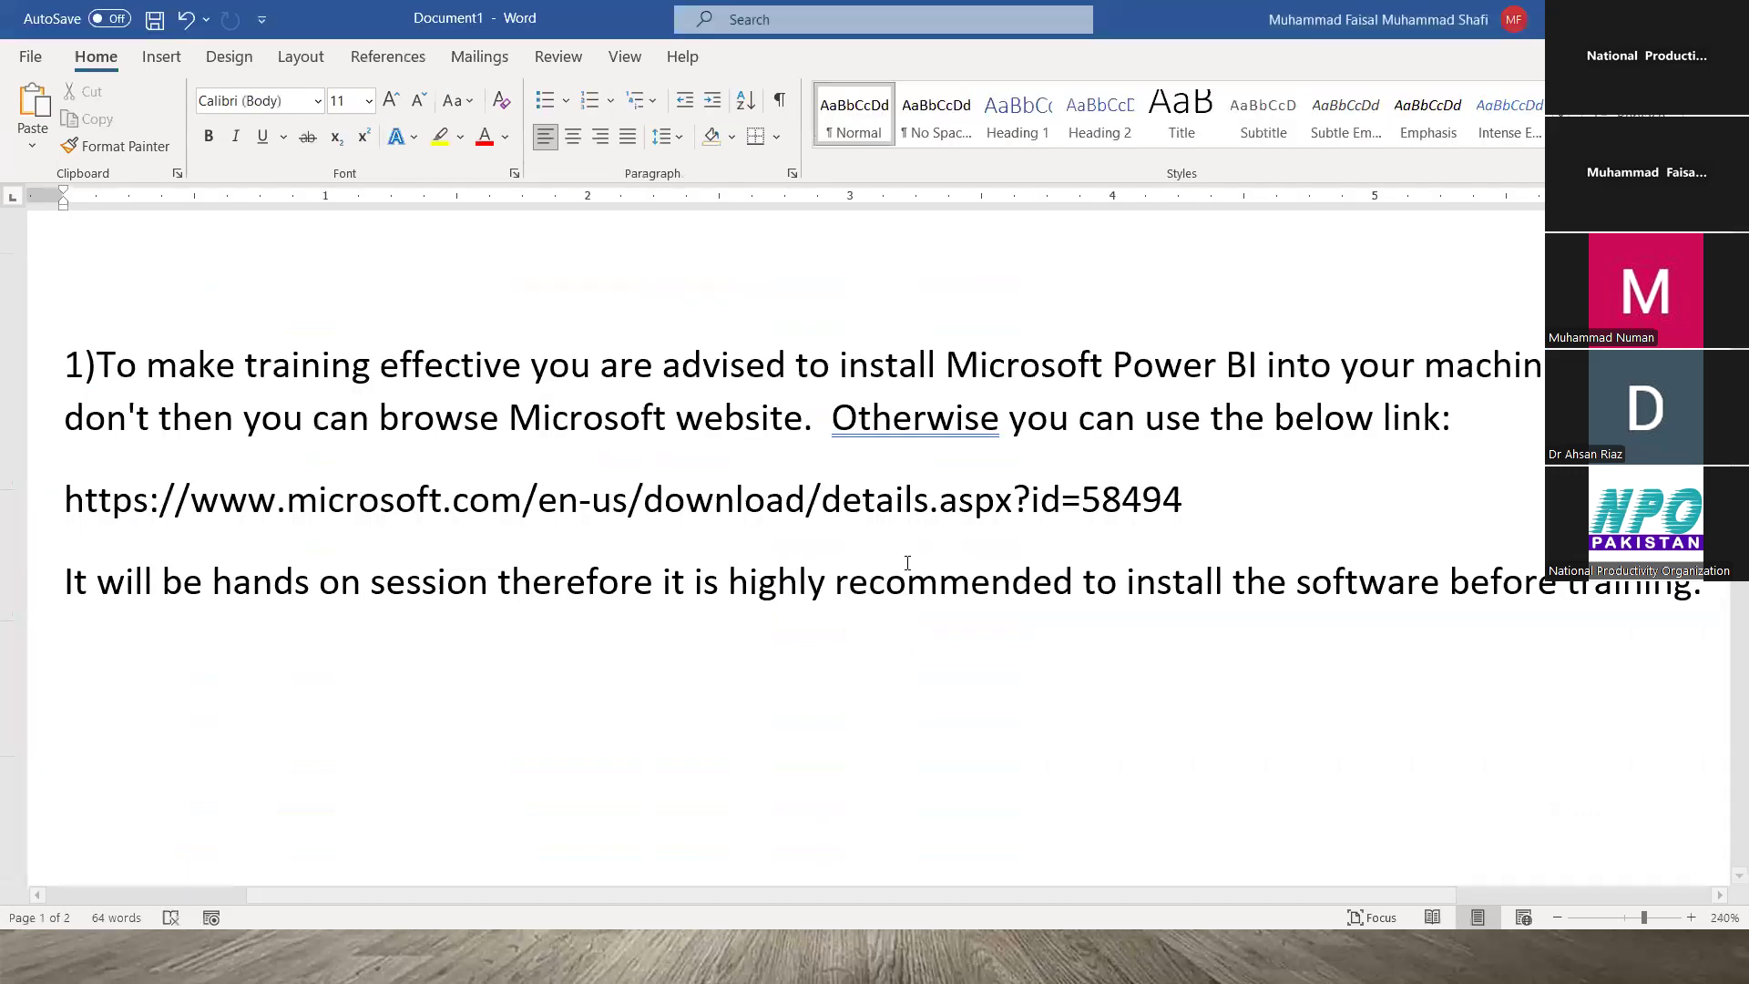
# - Paste the '2) Download…' training-materials paragraph and link, and restore the '1)' numbering
pyautogui.click(88, 362)
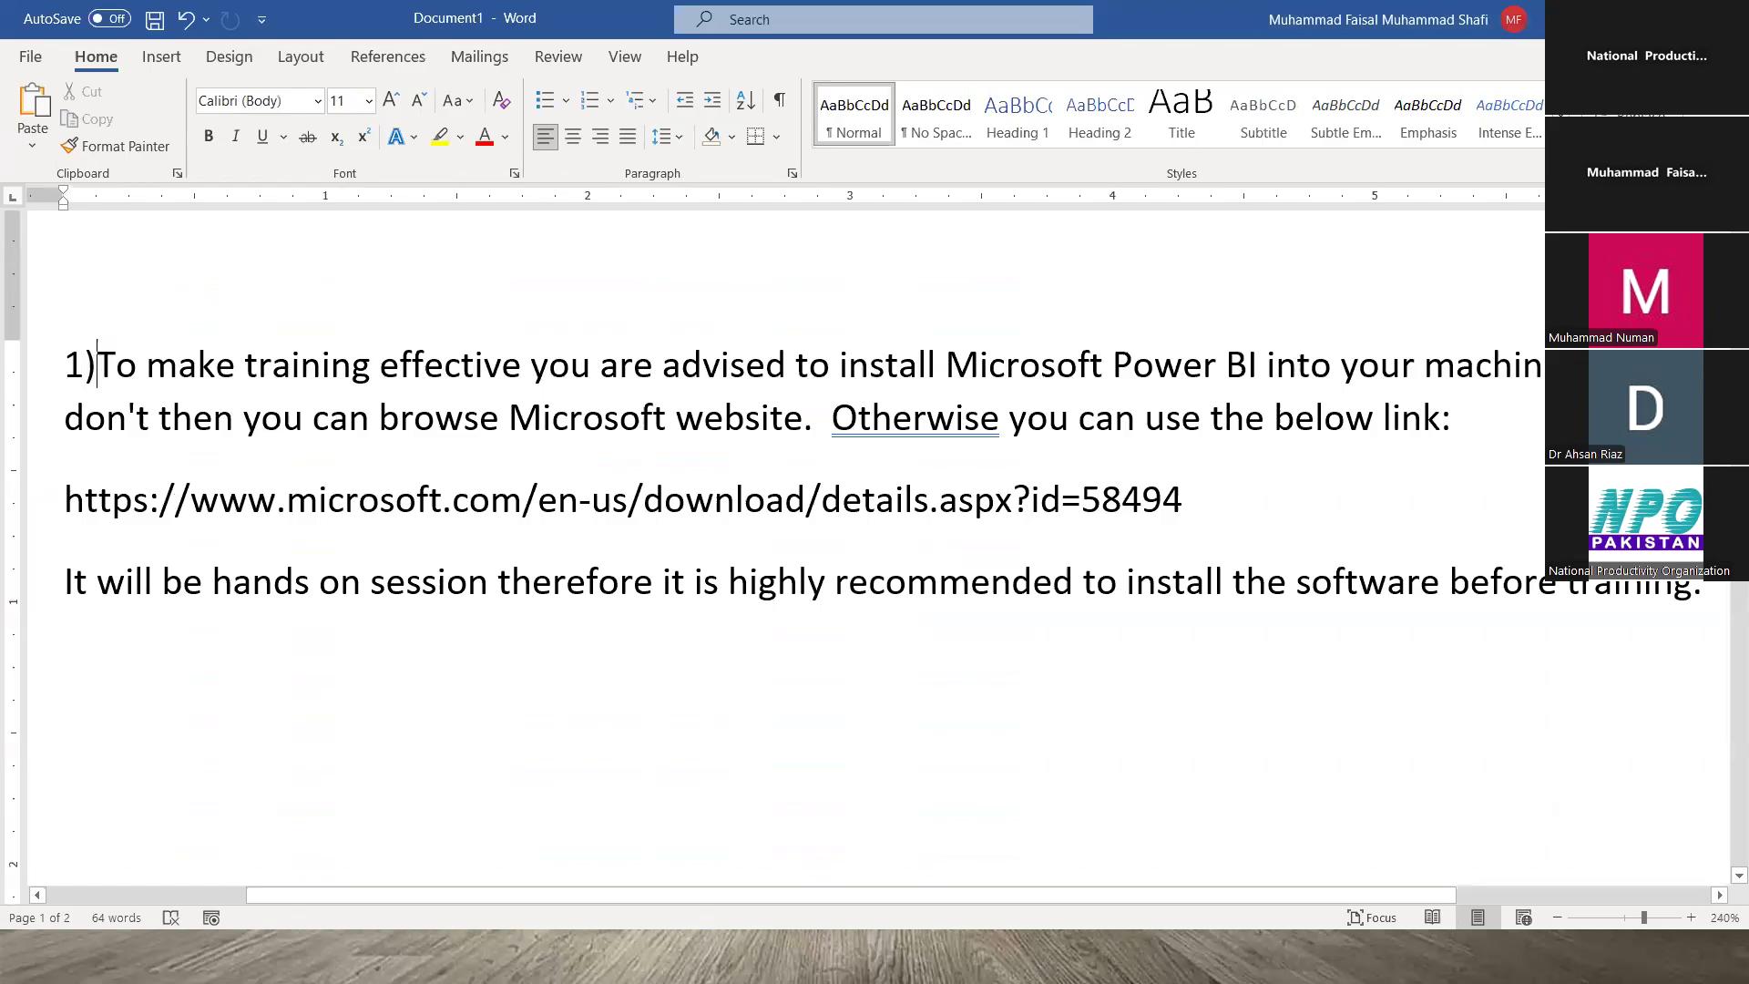
pyautogui.press('BackSpace')
pyautogui.press('Delete')
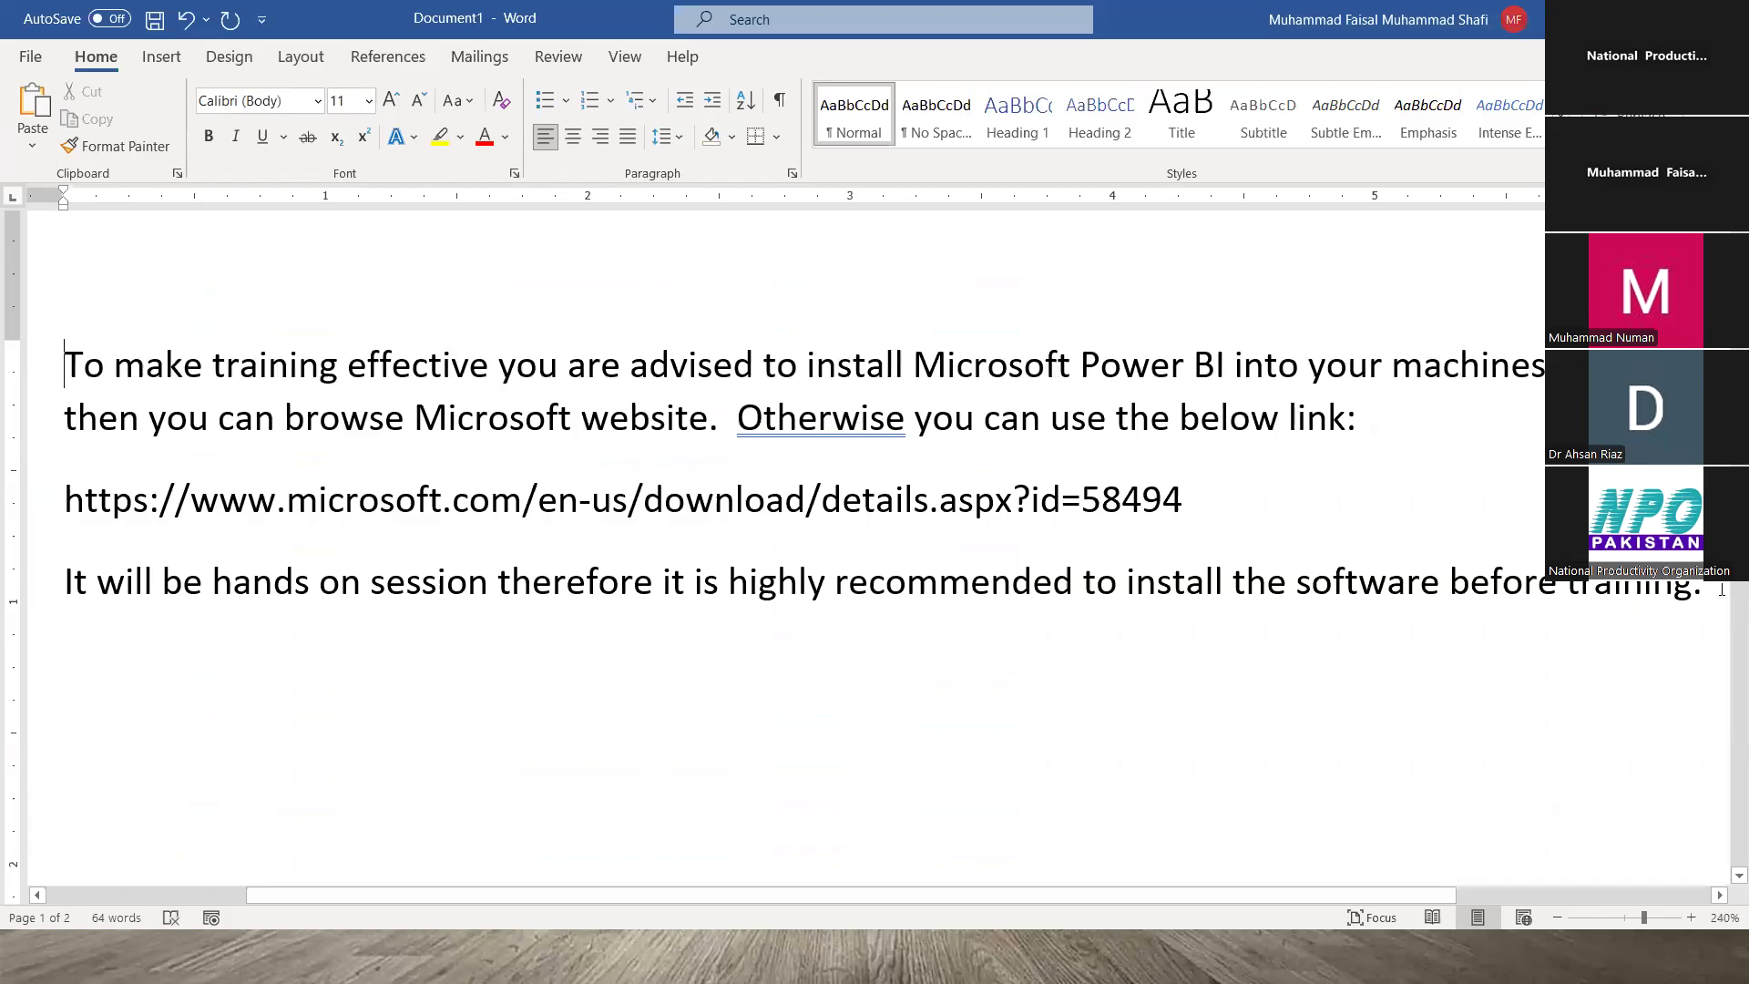
pyautogui.click(1621, 803)
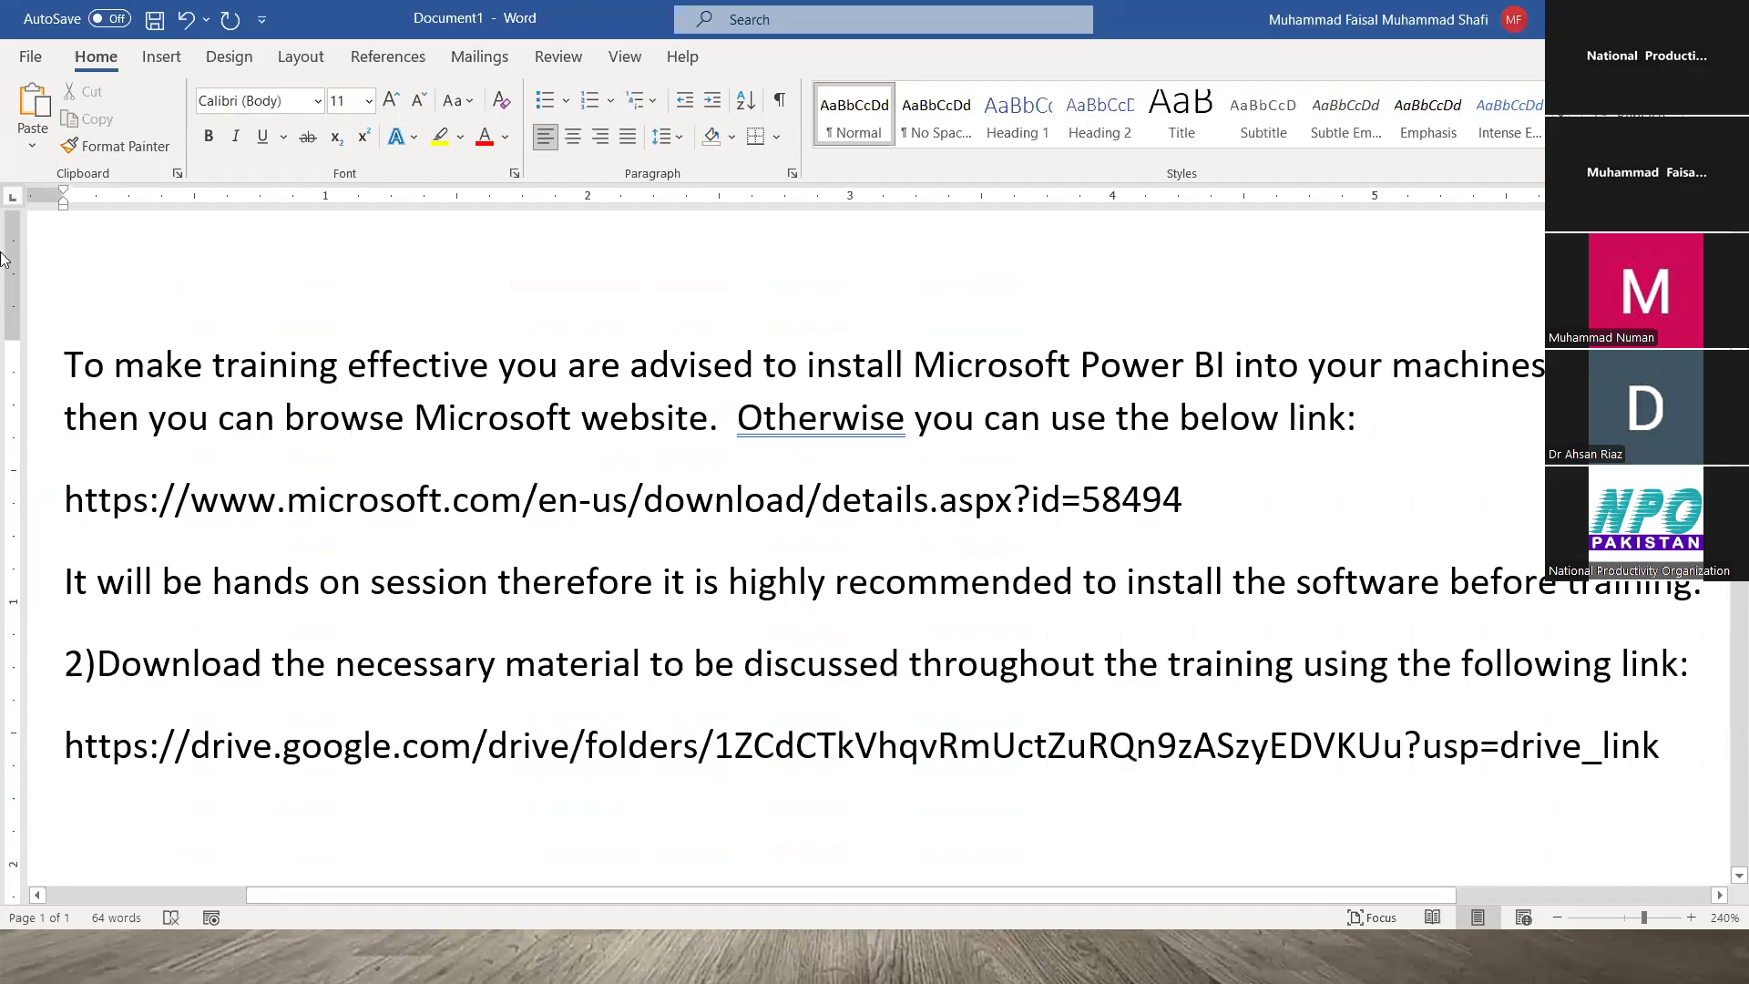
pyautogui.click(65, 364)
pyautogui.write('1)')
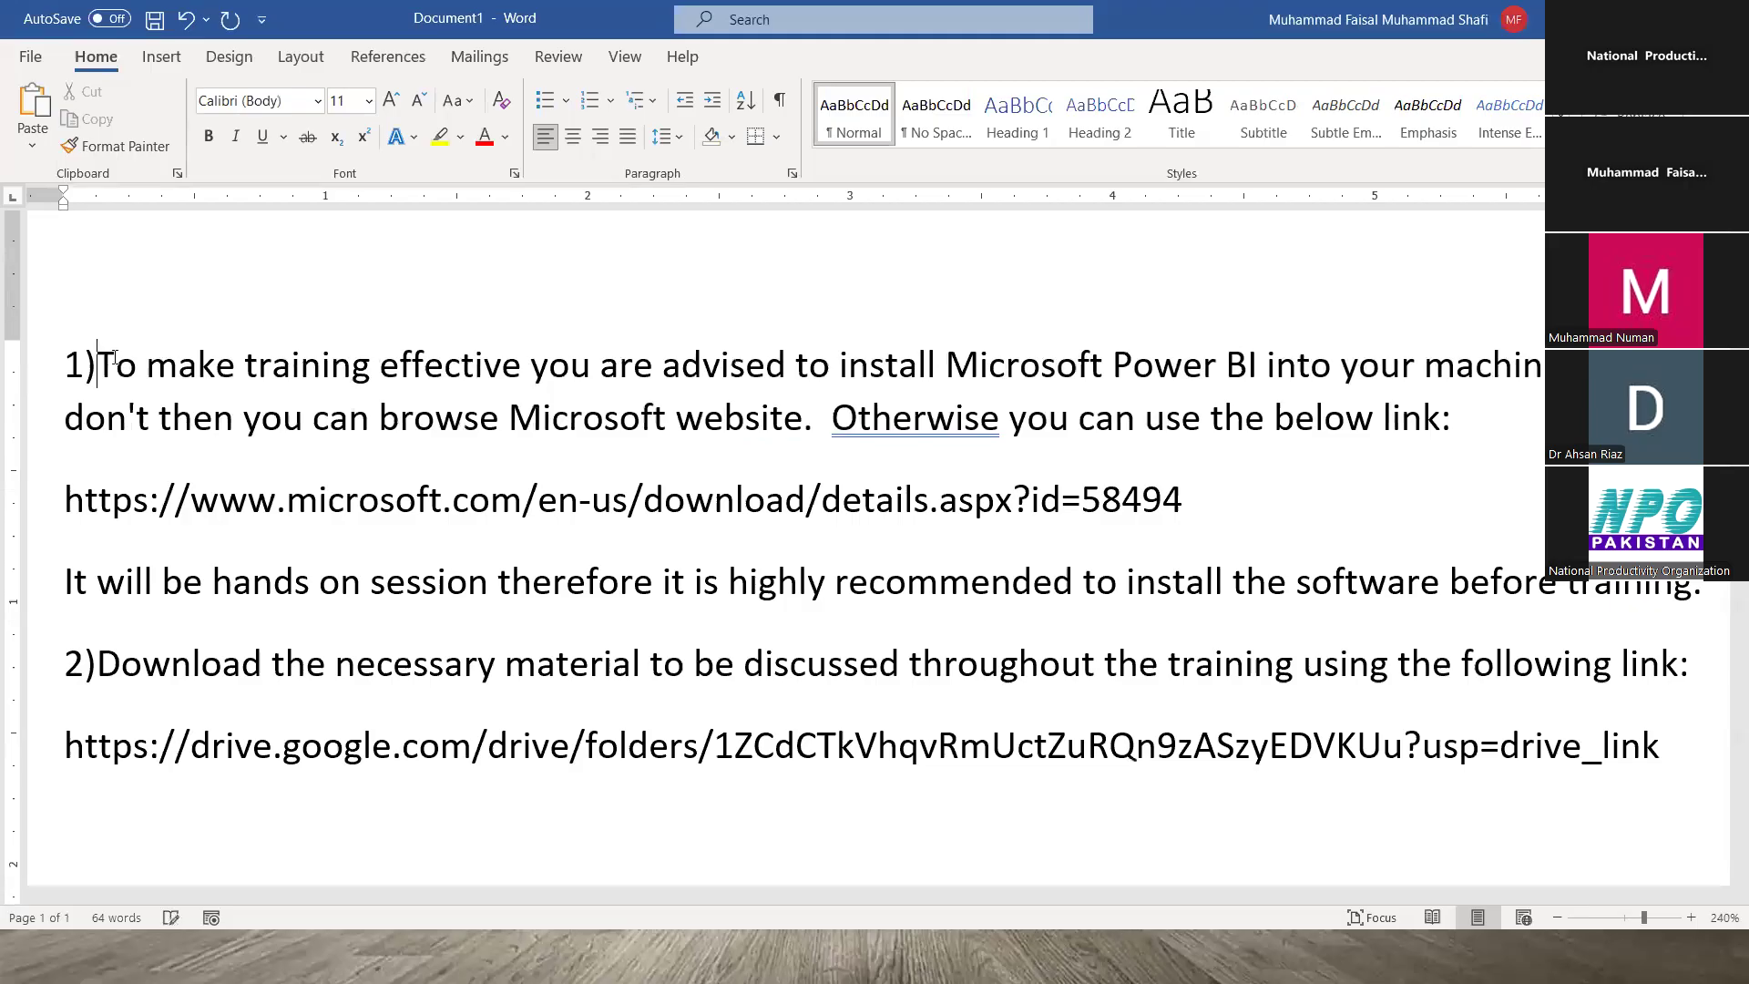
pyautogui.hotkey('ctrl', 'a')
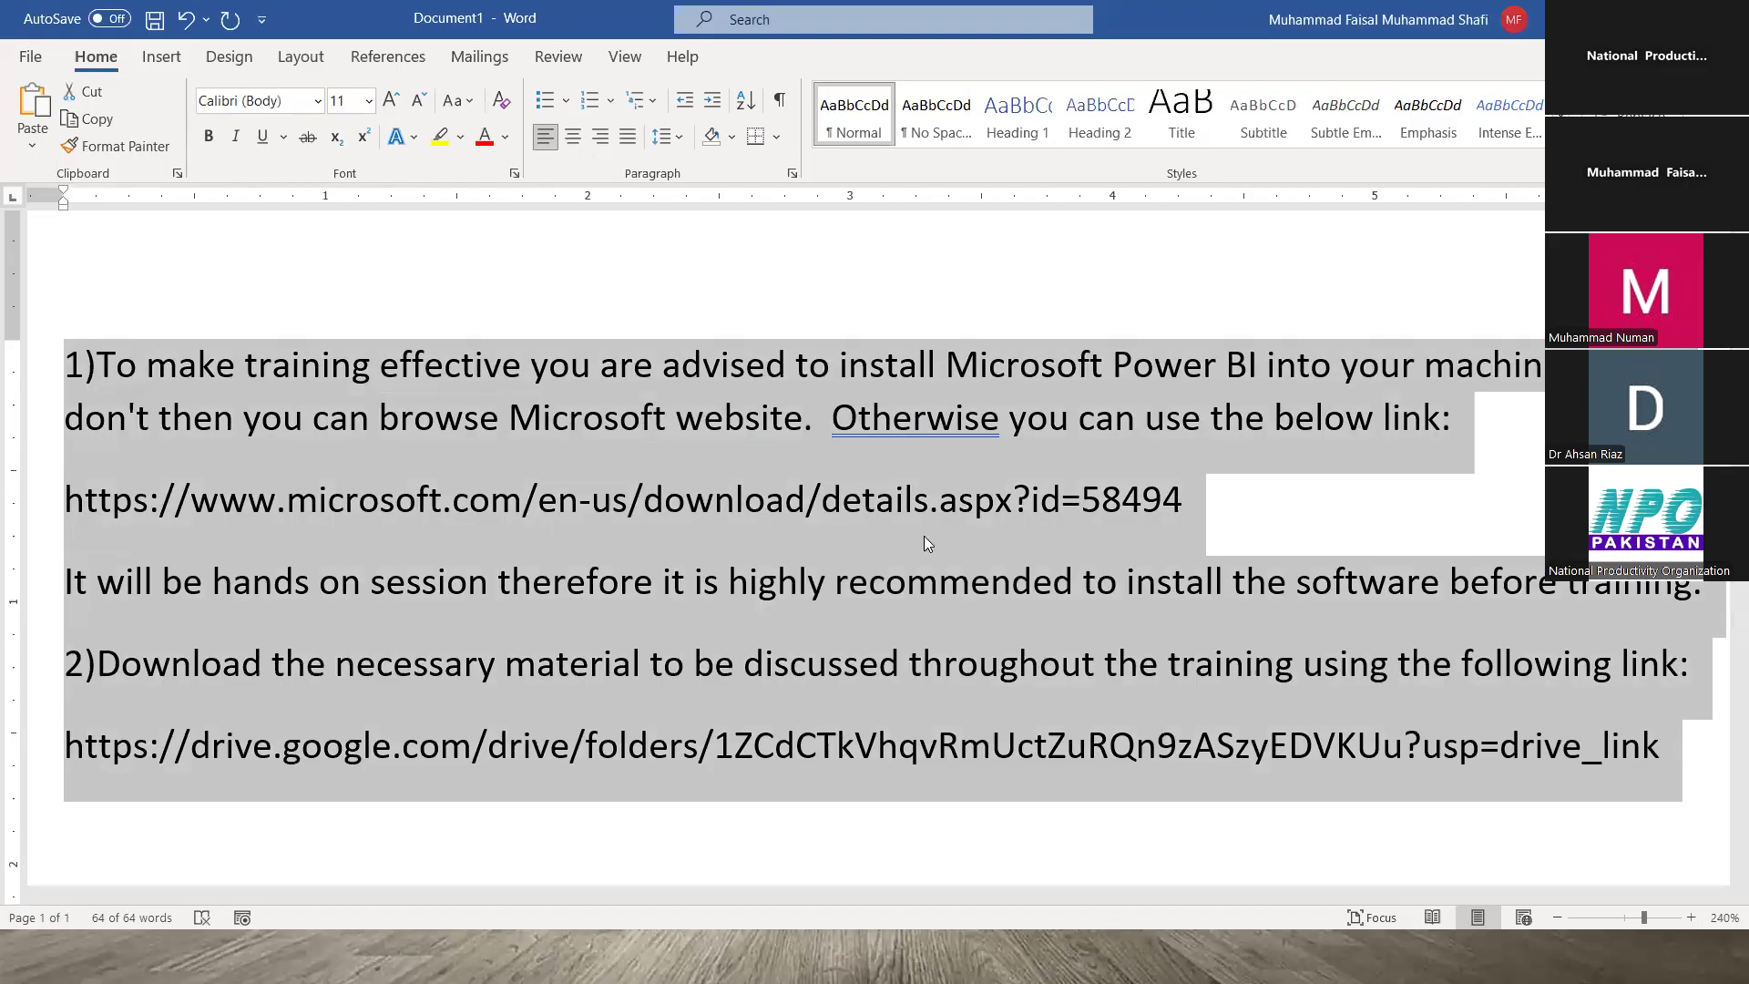
pyautogui.click(930, 597)
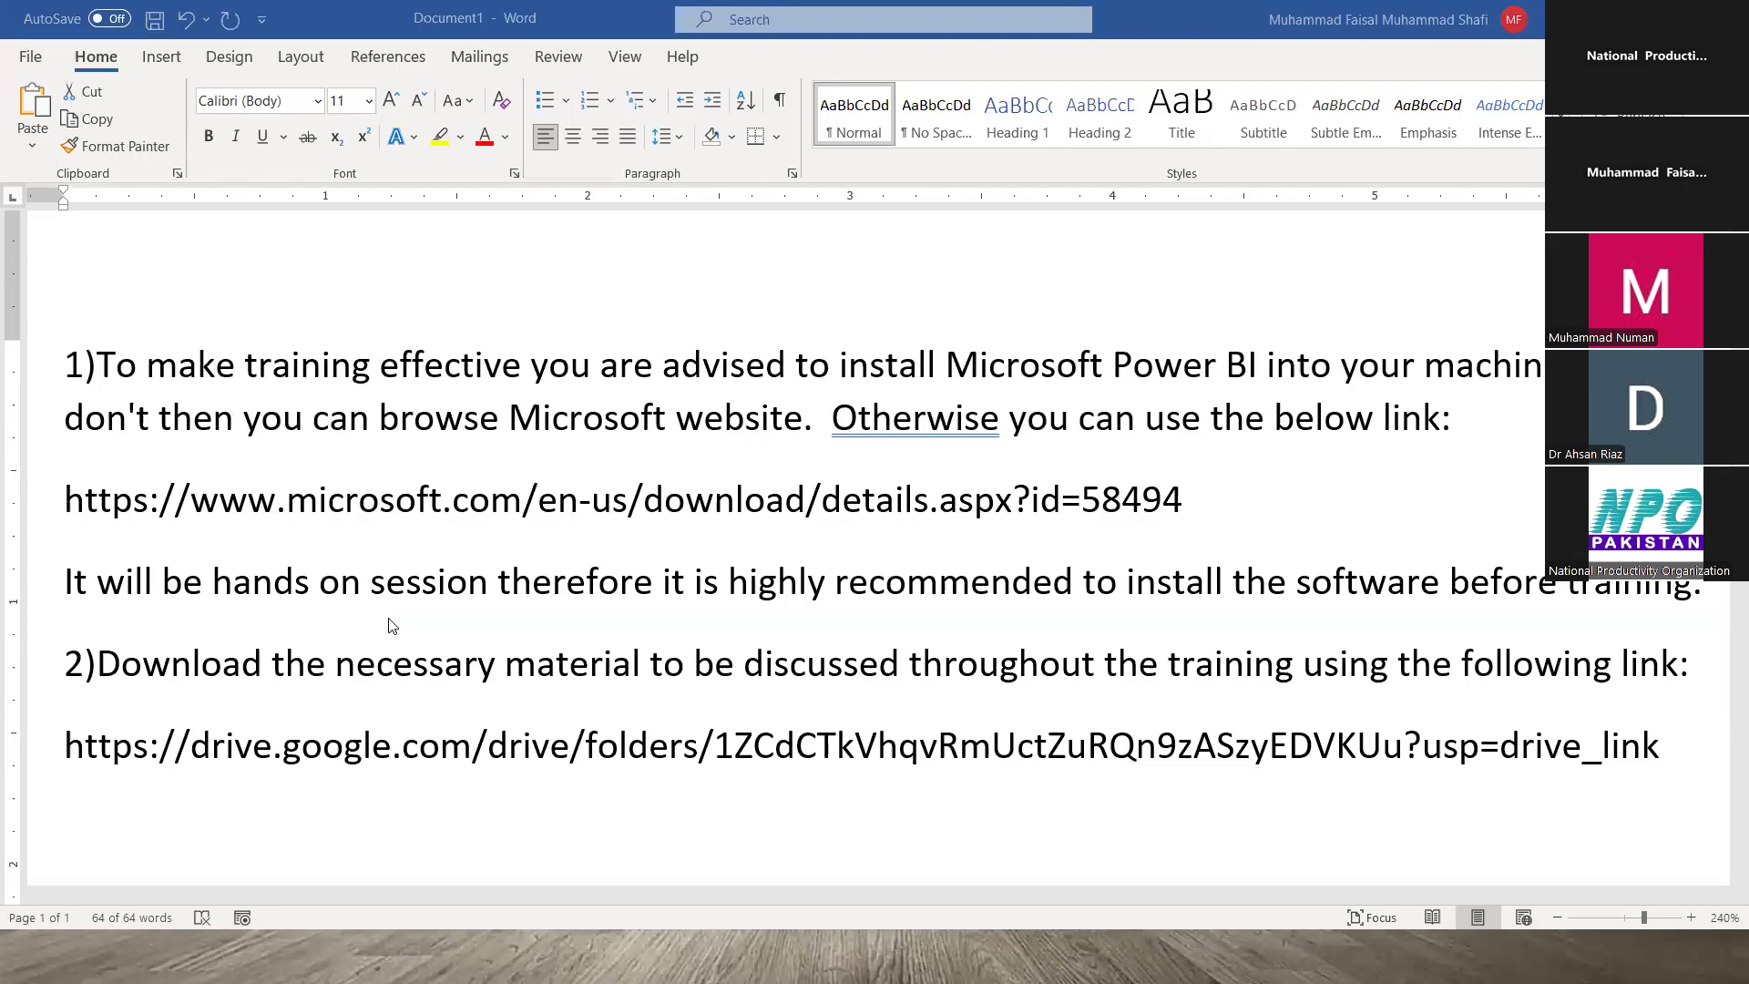
# - Close the SalesData workbook in Excel with Ctrl+W and return to Word
pyautogui.hotkey('alt', 'Tab')
pyautogui.press('Tab')
pyautogui.press('Tab')
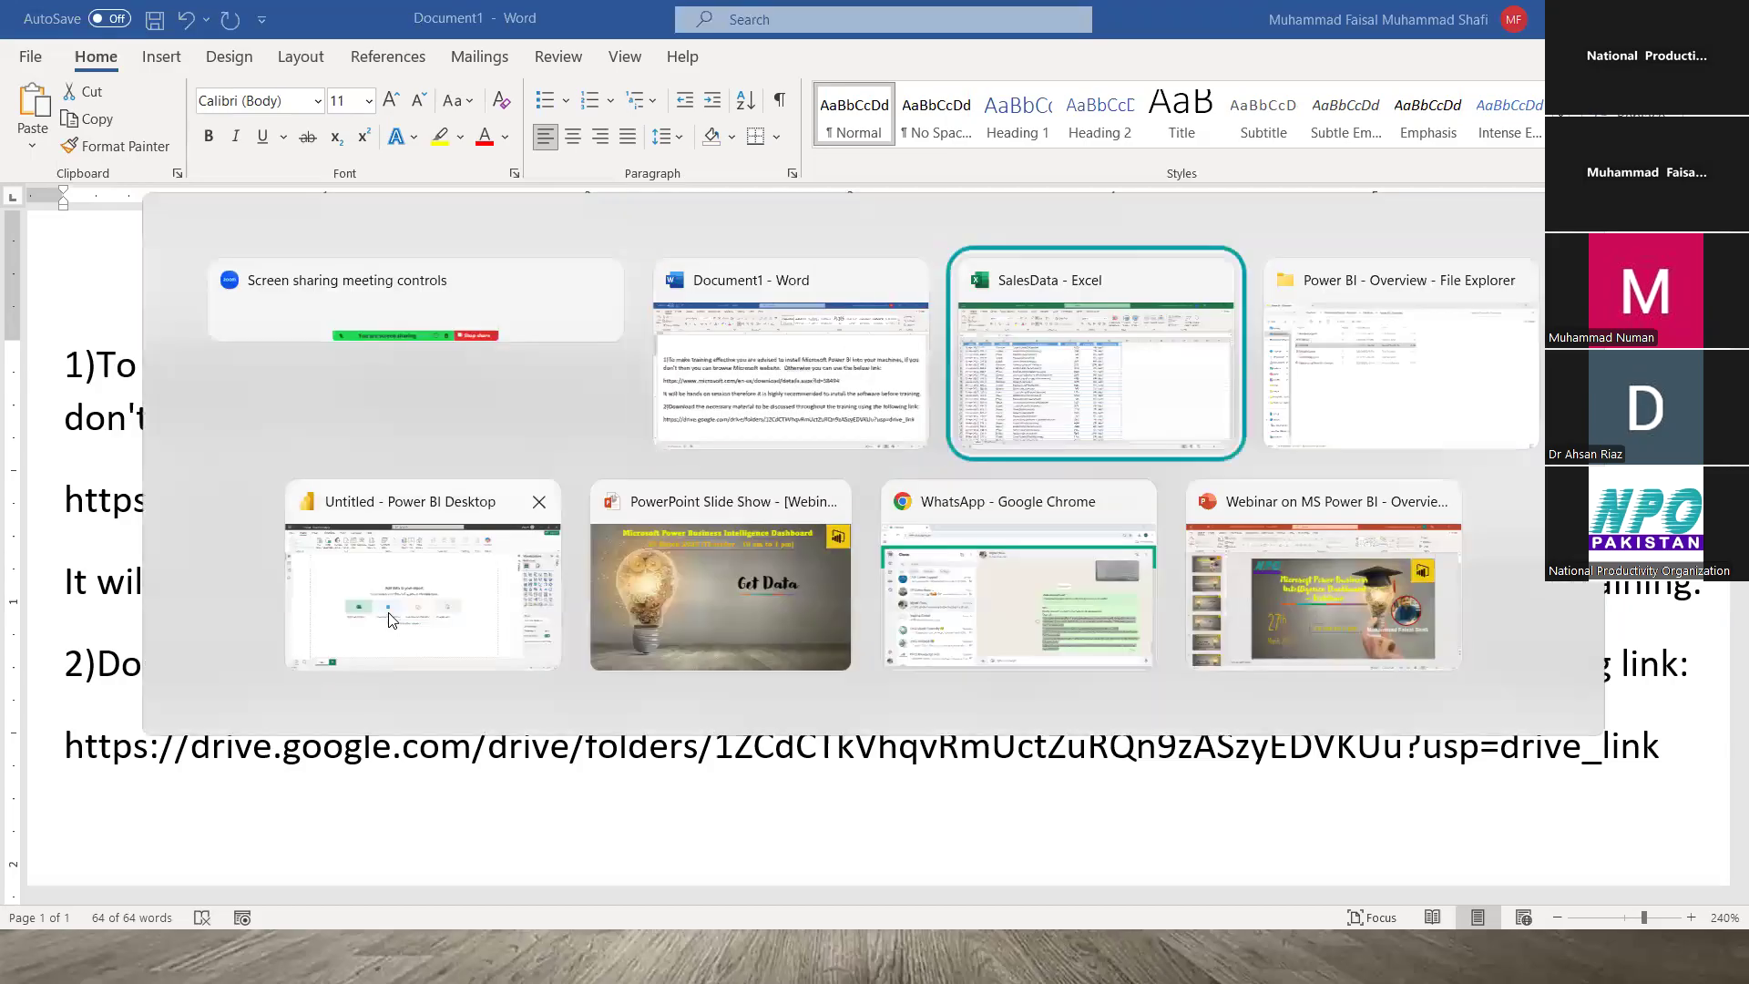
pyautogui.hotkey('shift', 'Tab')
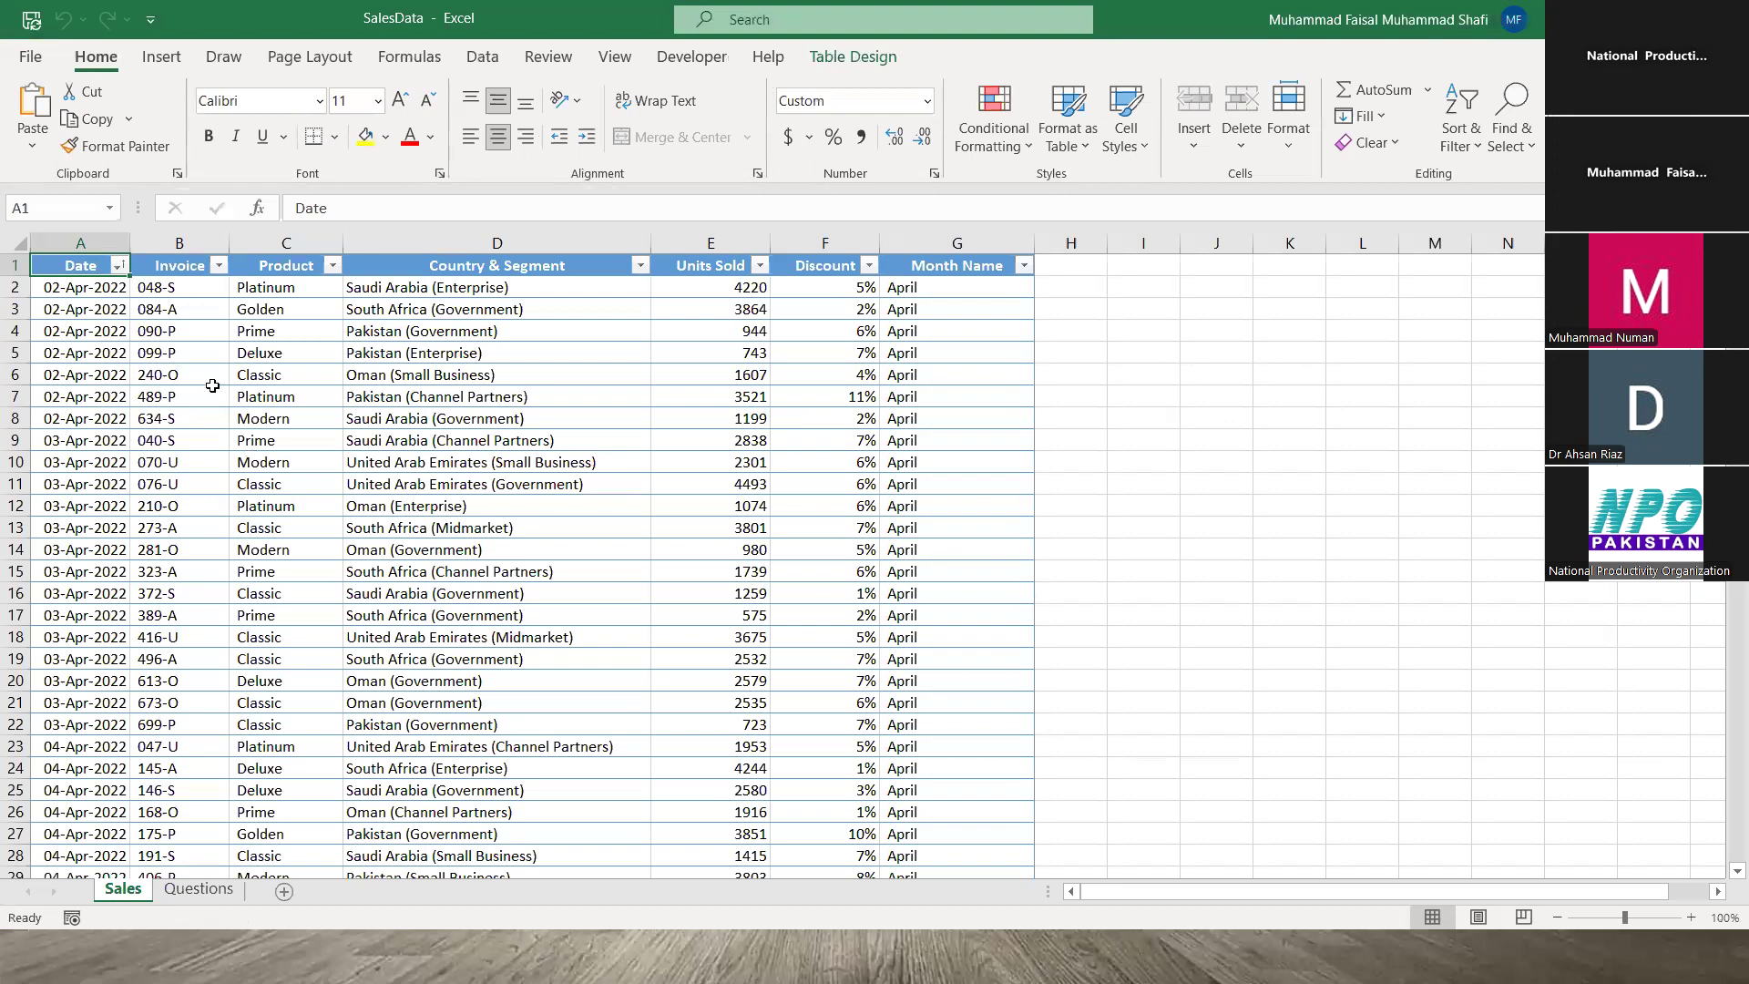
pyautogui.hotkey('ctrl', 'w')
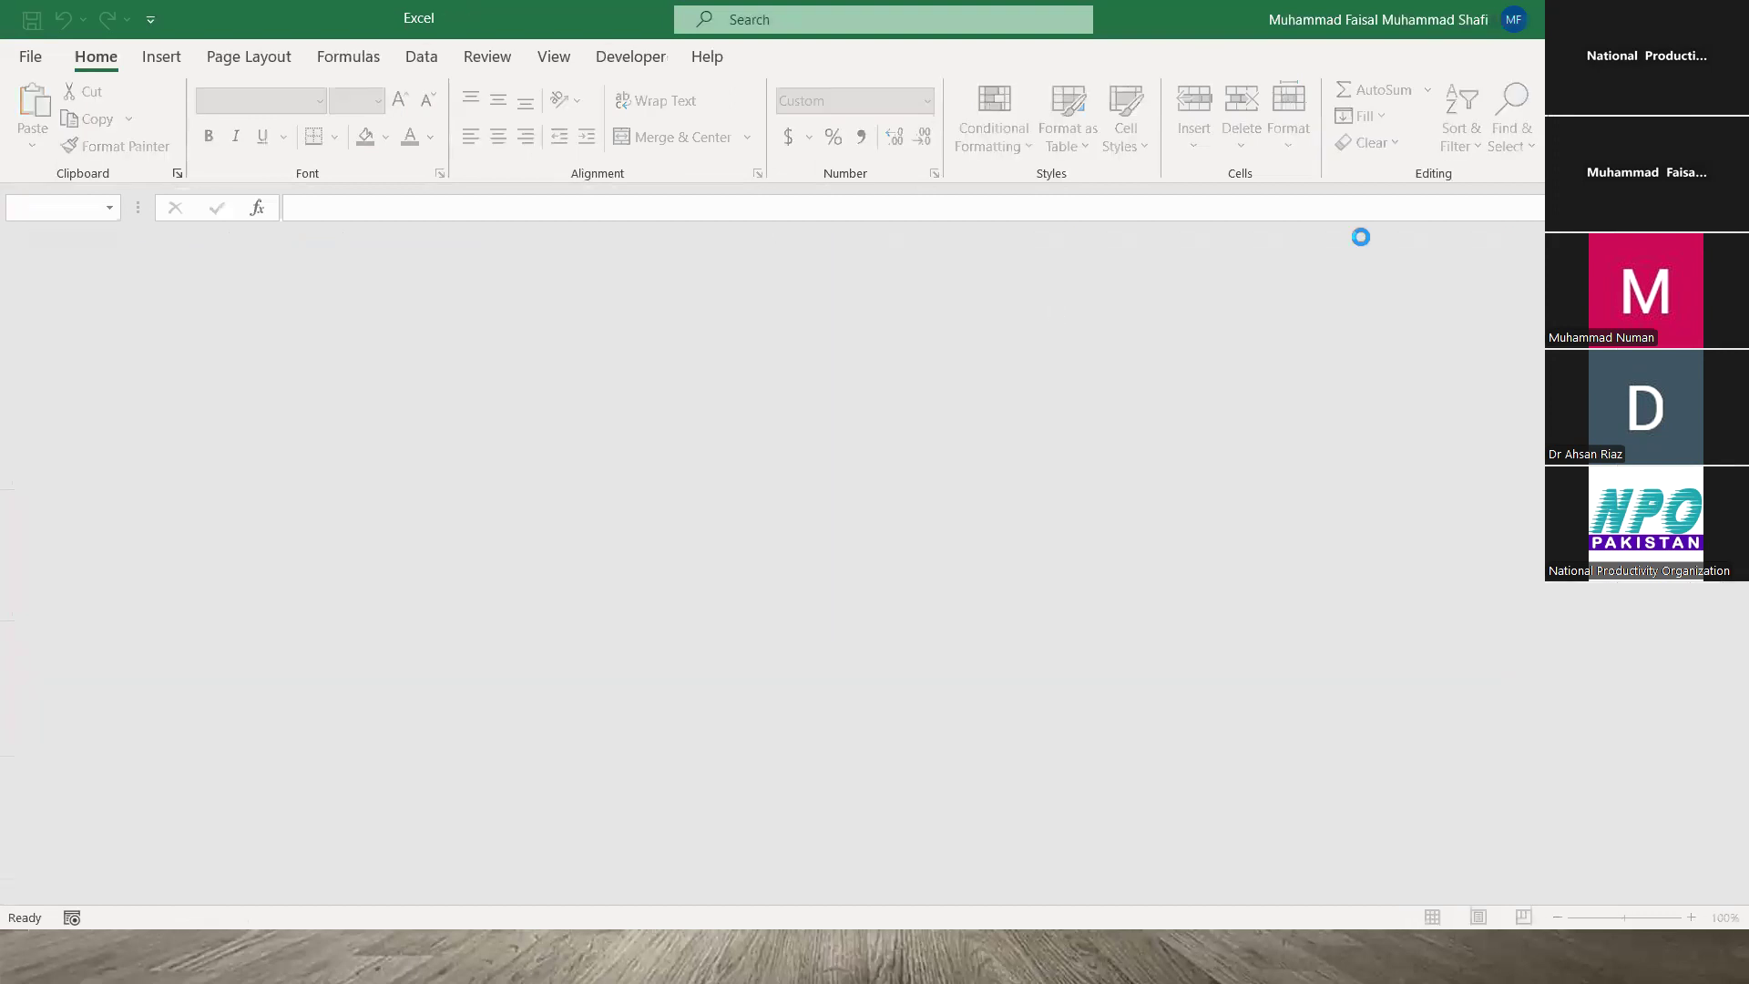
pyautogui.click(632, 750)
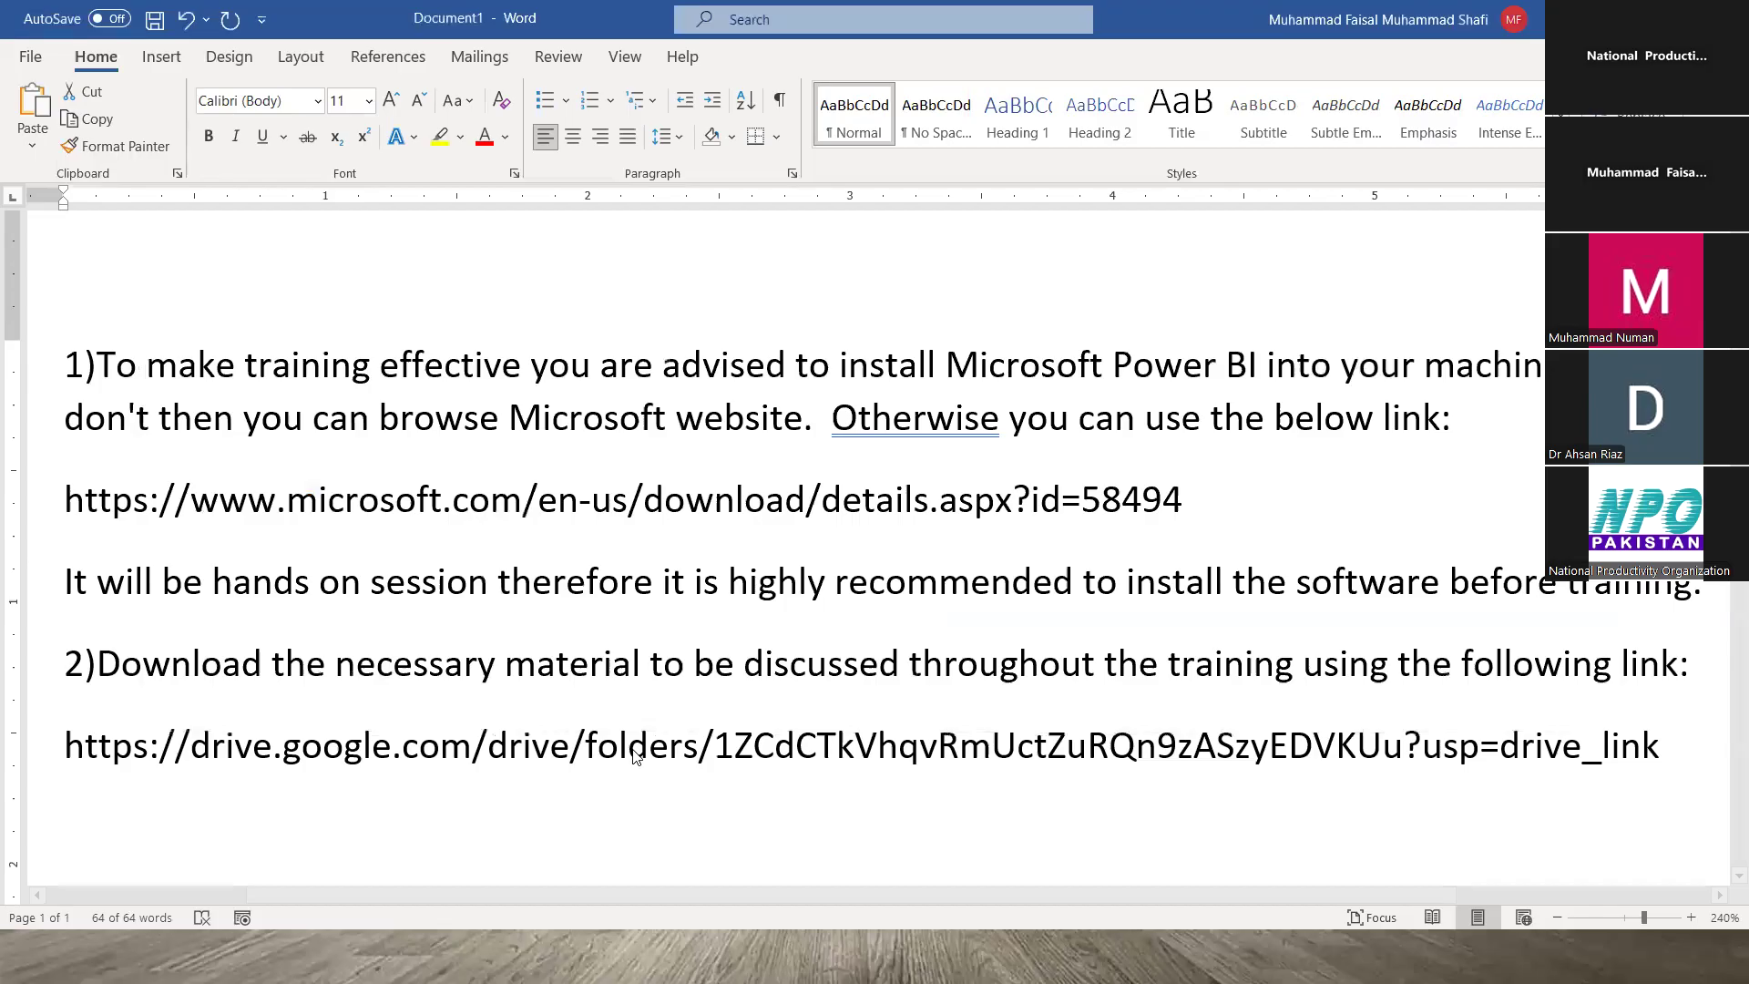
pyautogui.hotkey('alt', 'Tab')
pyautogui.hotkey('alt', 'Tab')
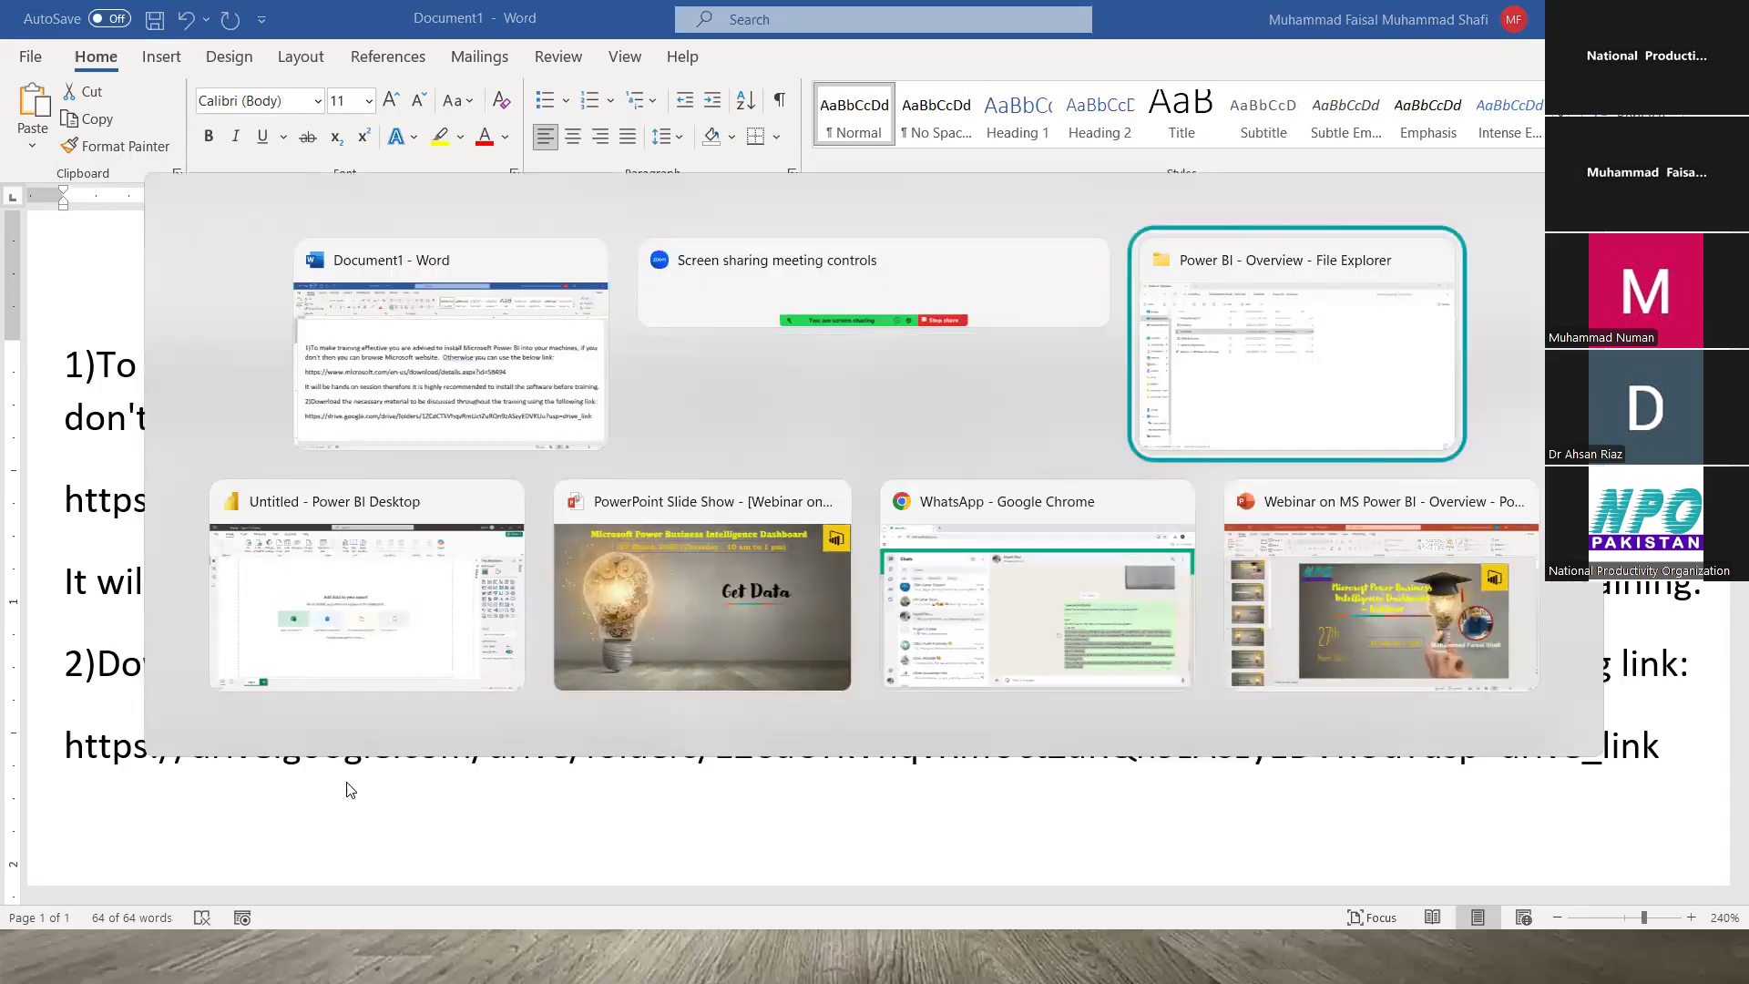
# - Return to Power BI Desktop and drop down the Get data common sources list
pyautogui.hotkey('alt', 'Tab')
pyautogui.hotkey('alt', 'Tab')
pyautogui.hotkey('alt', 'Tab')
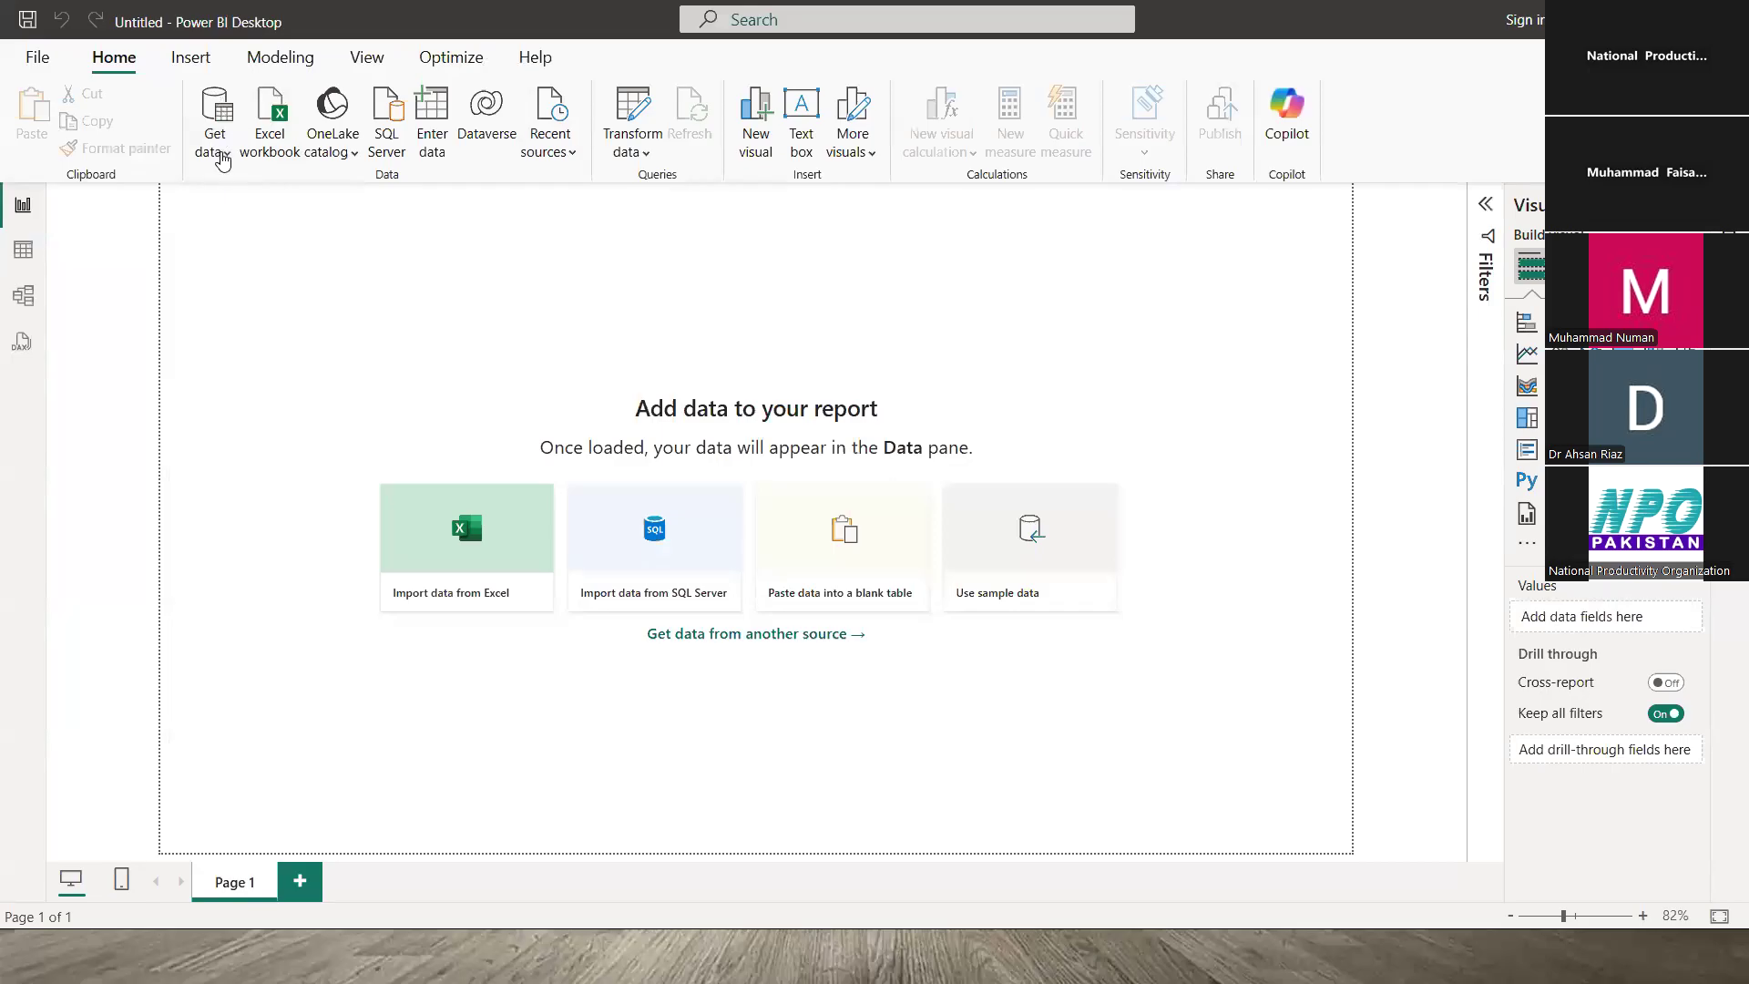
pyautogui.click(228, 159)
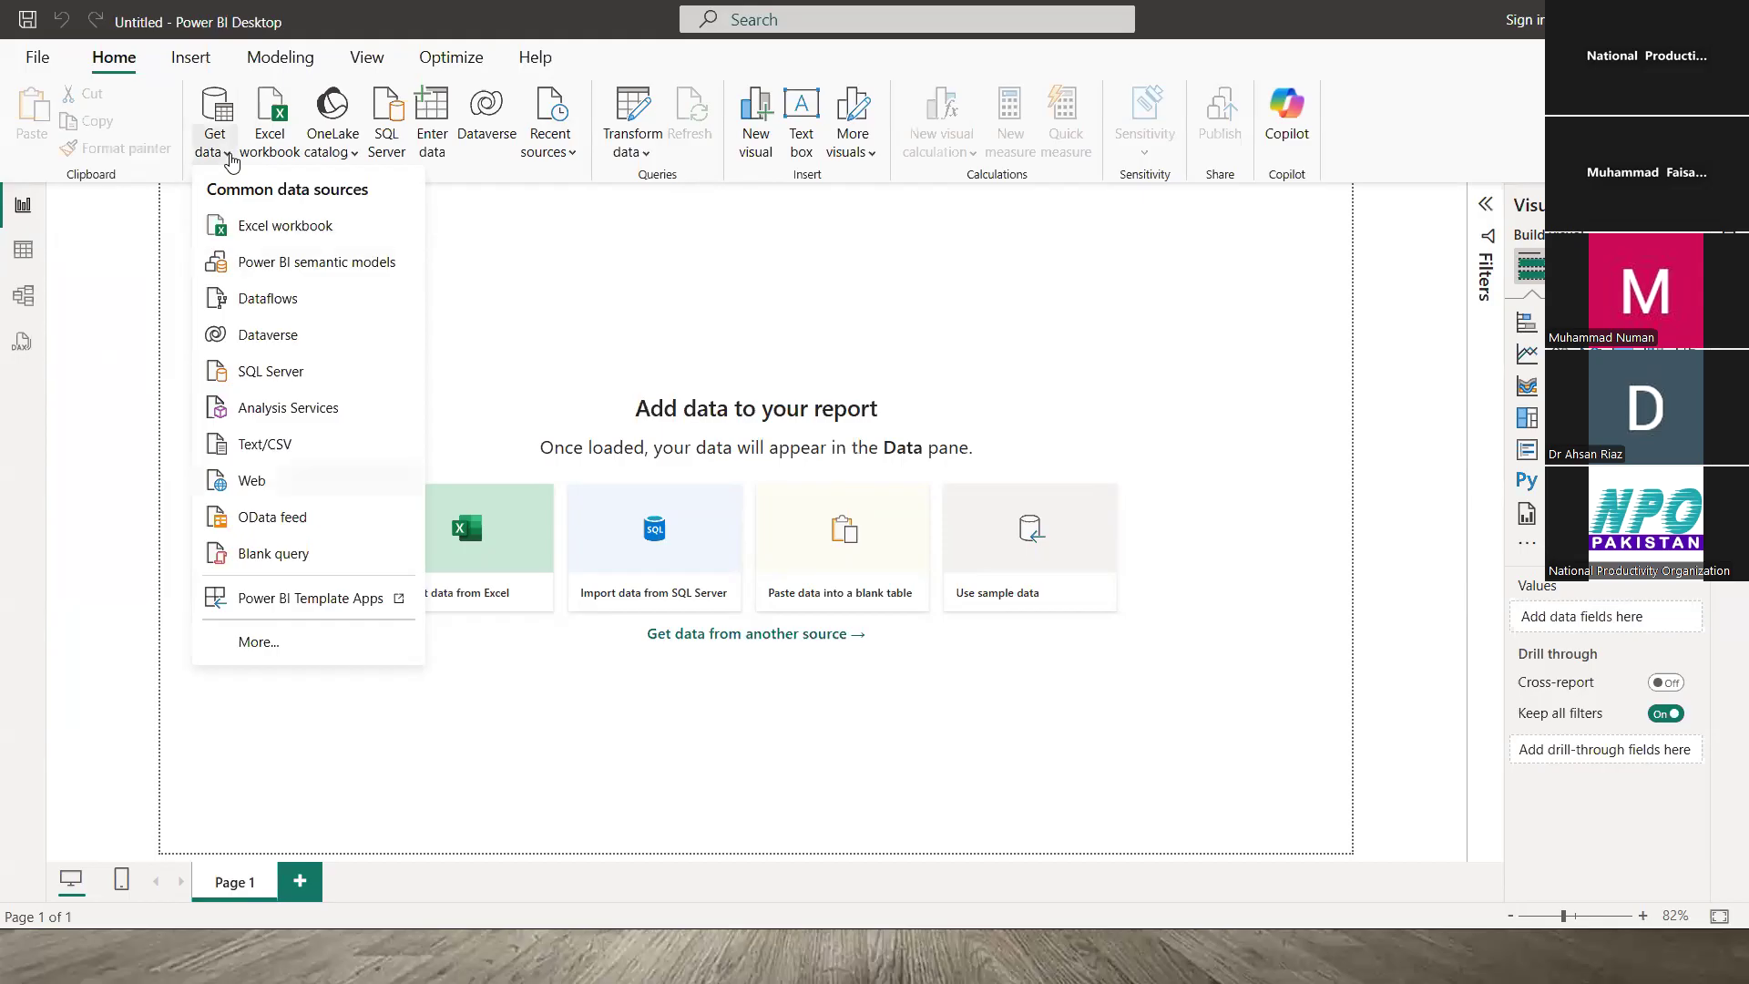
# - Browse the Get Data connectors (Excel Workbook, Text/CSV, Folder, PDF), then close without connecting
pyautogui.click(231, 161)
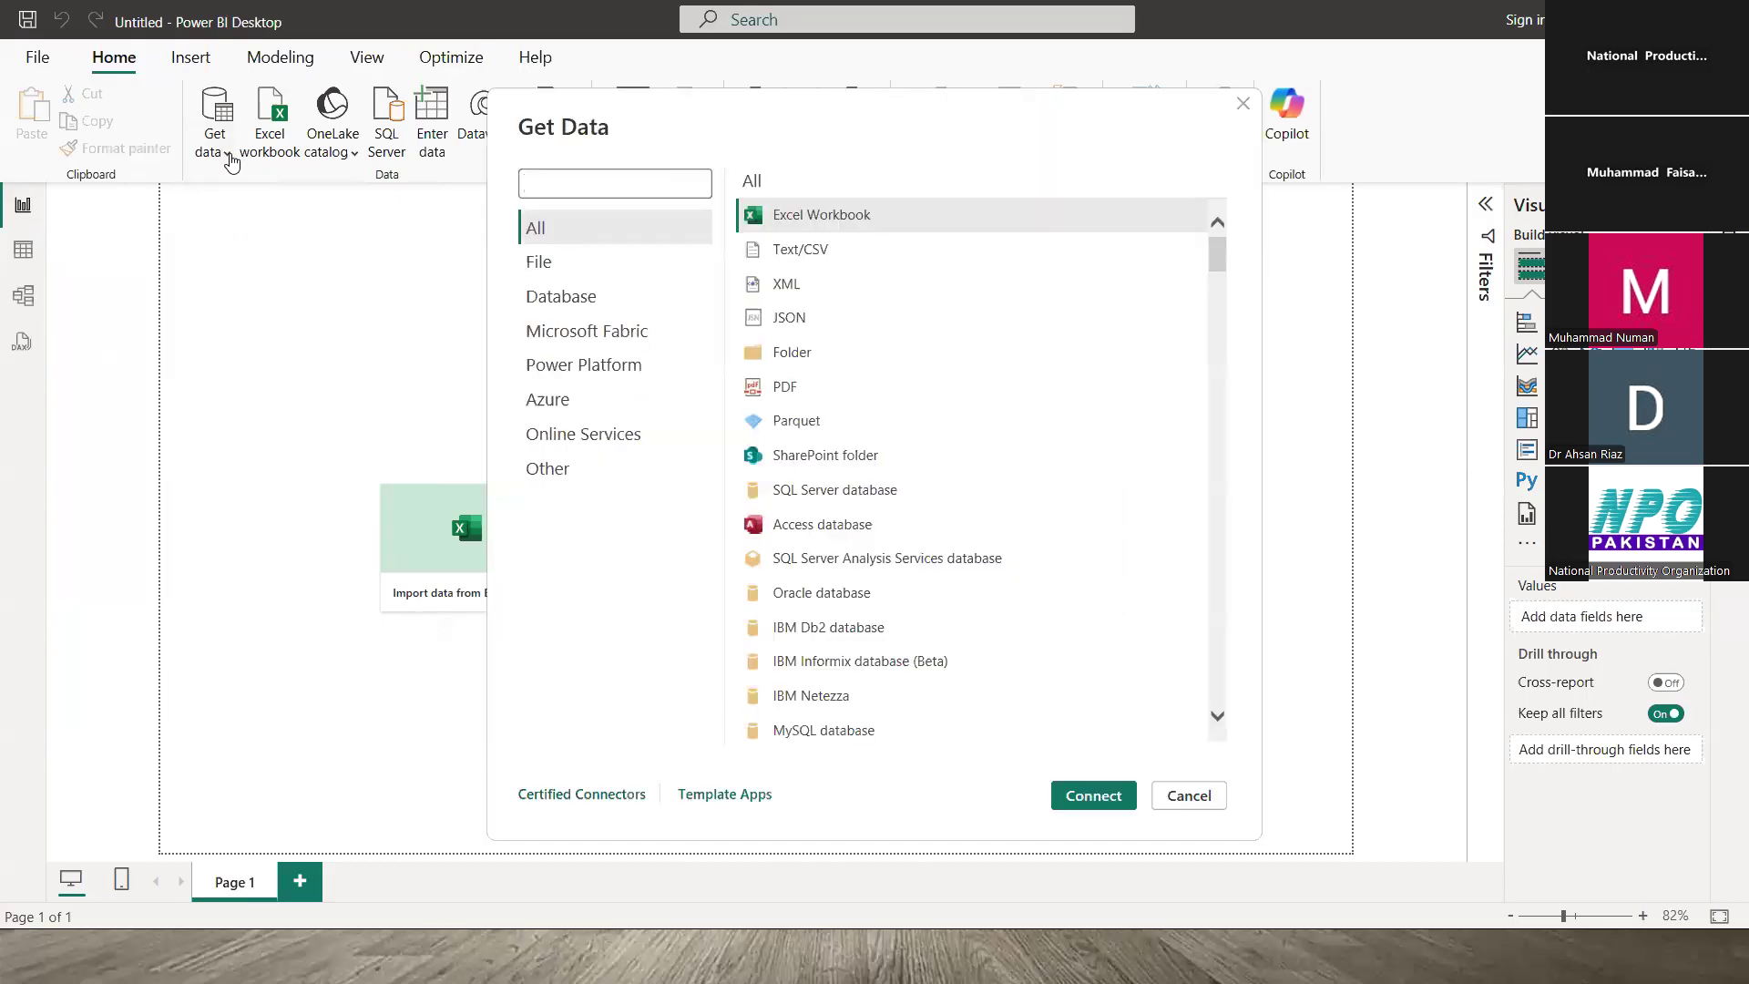
pyautogui.moveTo(1216, 255); pyautogui.dragTo(1218, 695)
pyautogui.moveTo(1263, 208); pyautogui.dragTo(1162, 273)
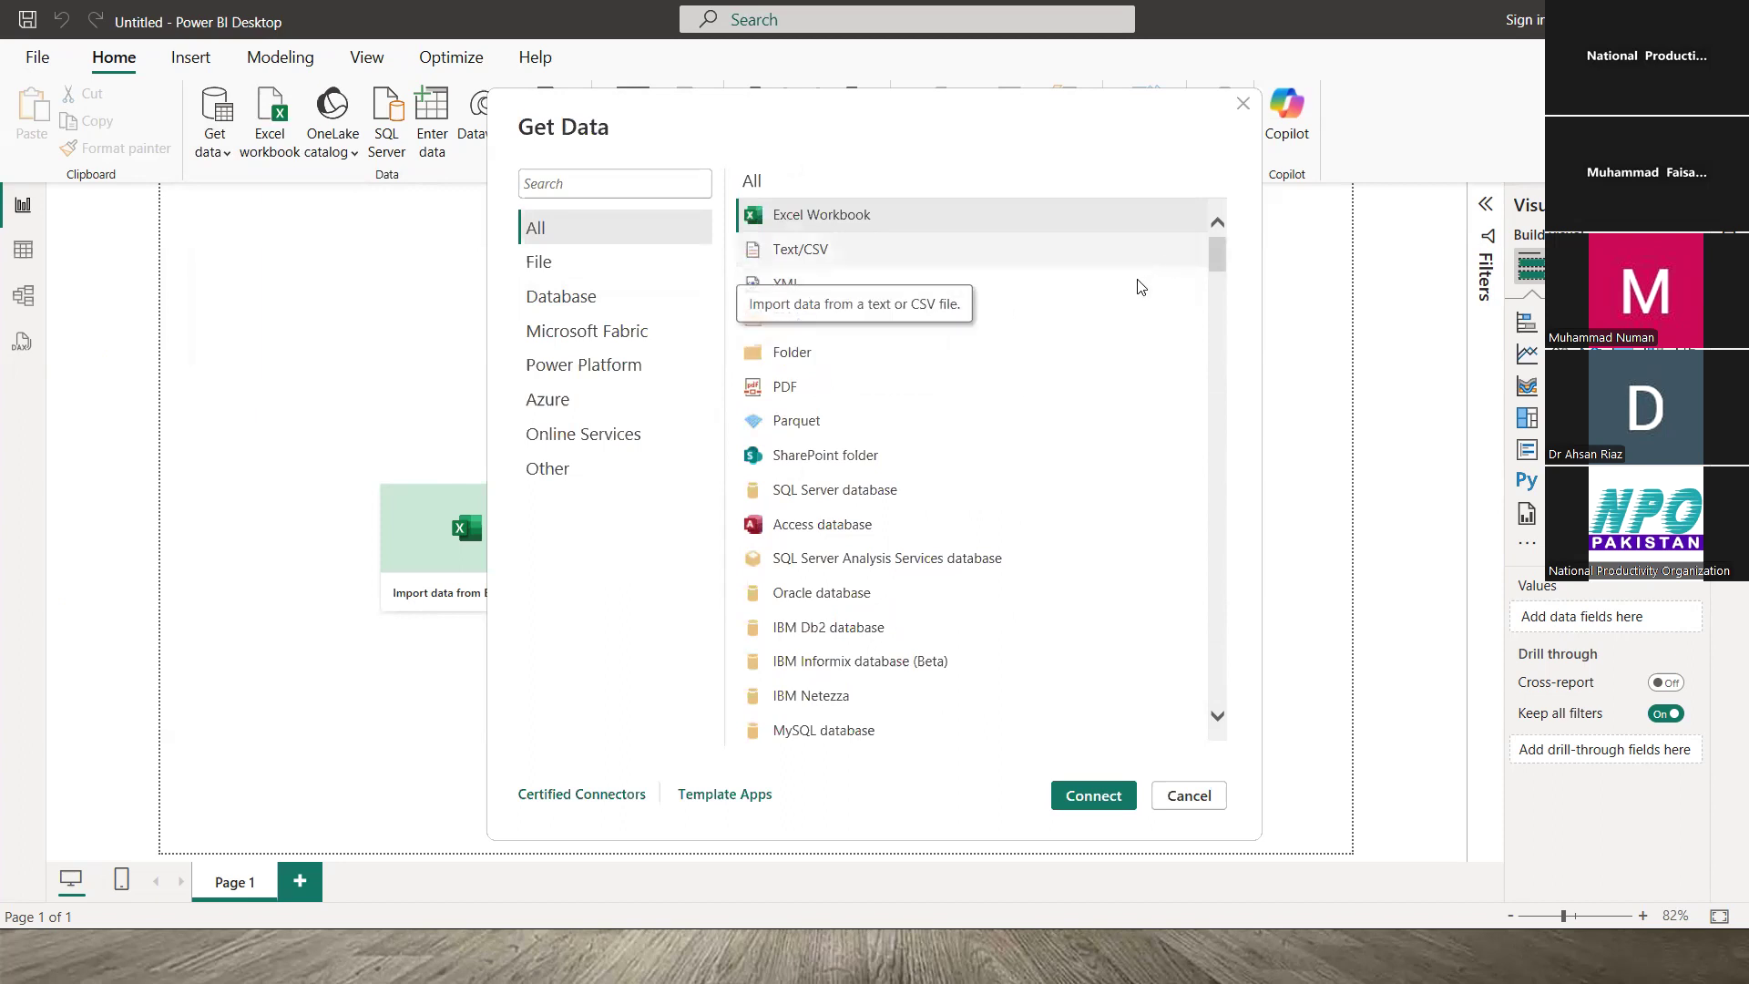
pyautogui.click(802, 256)
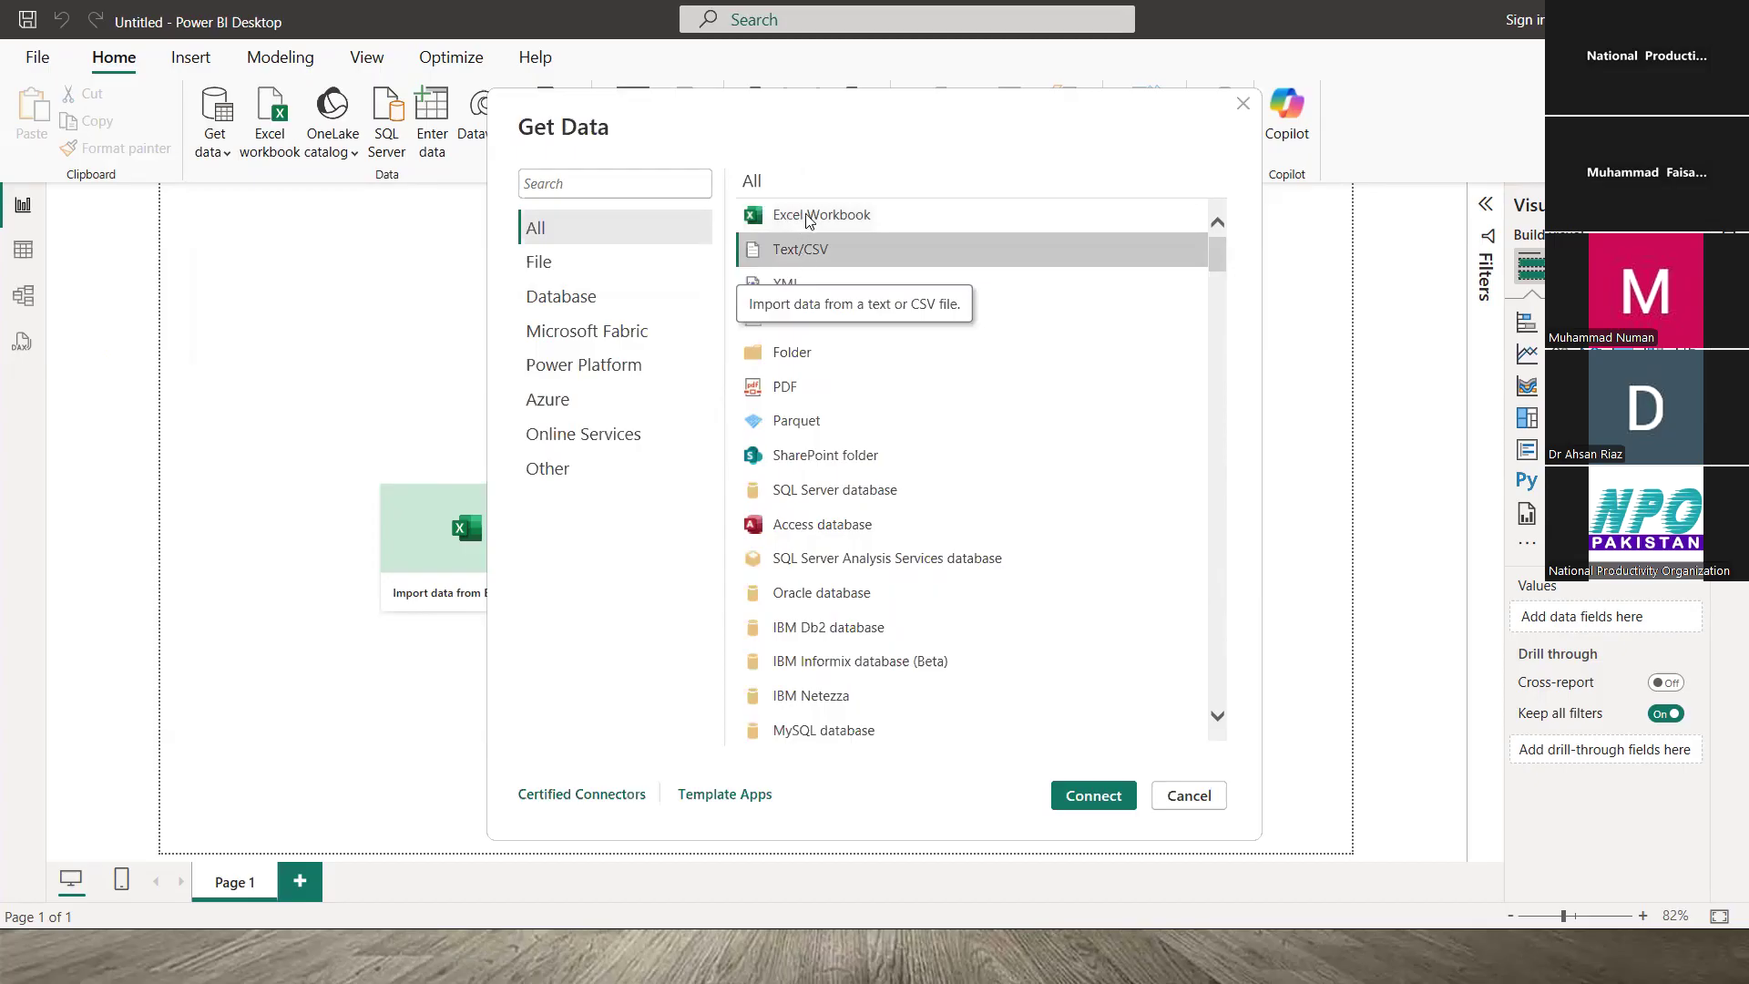
pyautogui.click(807, 218)
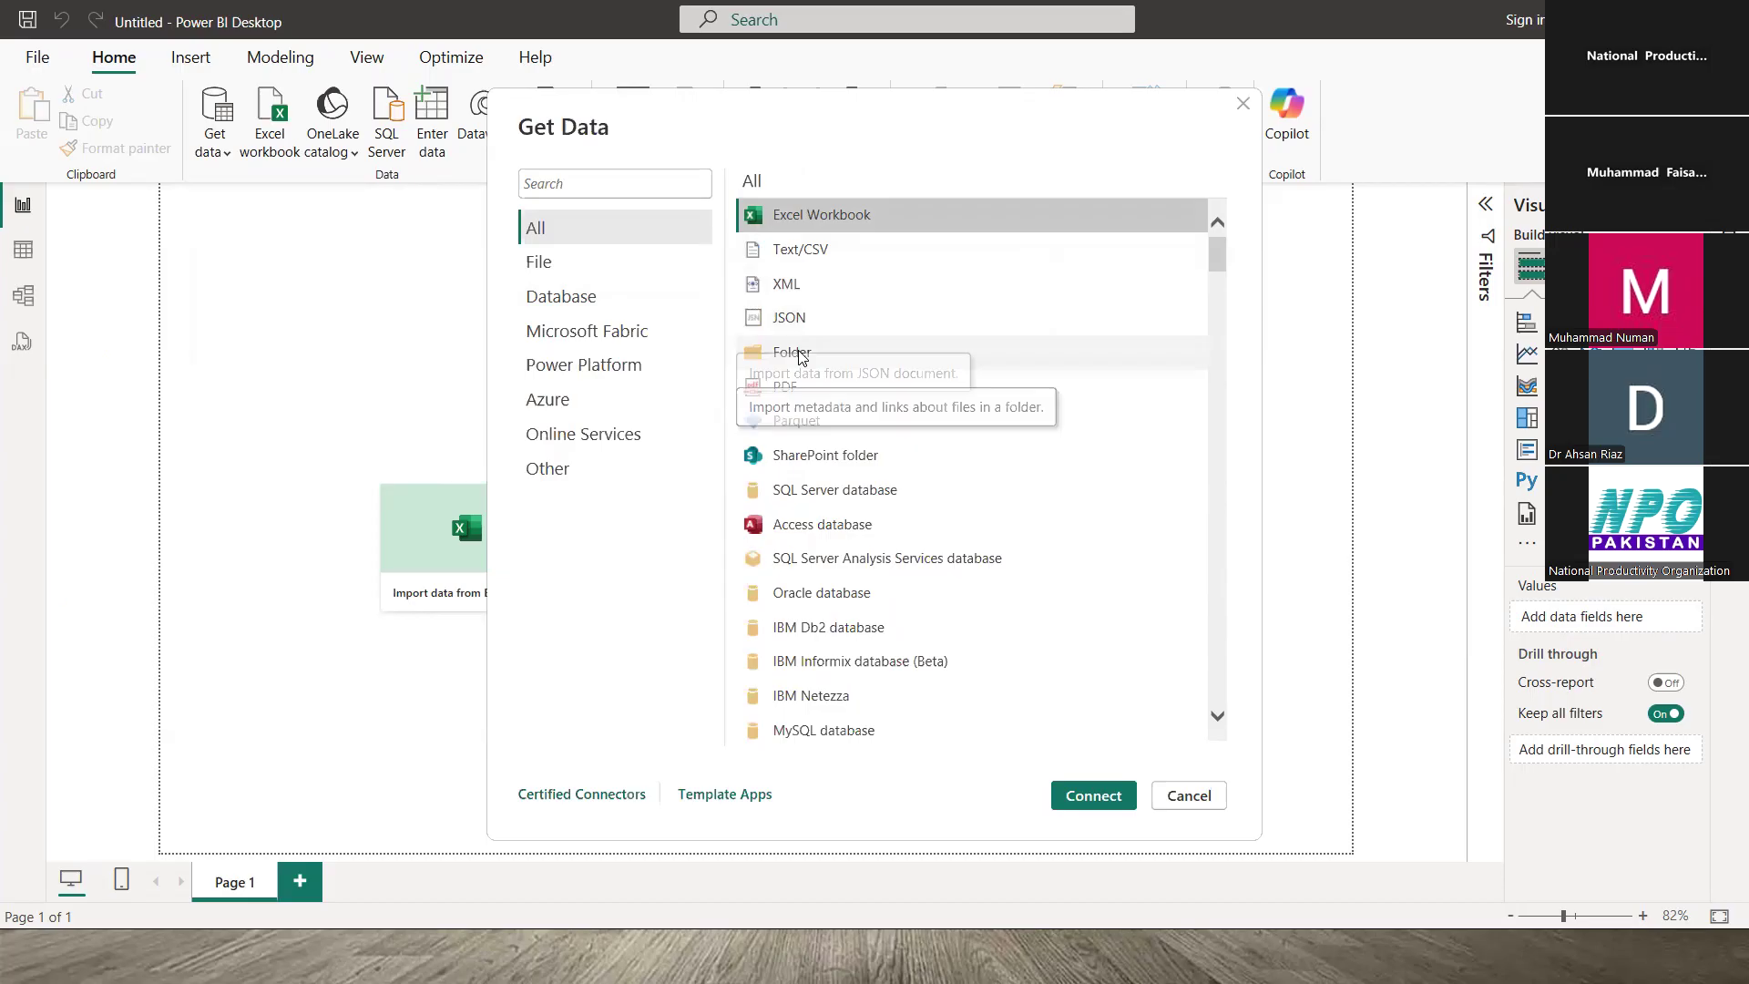
pyautogui.click(880, 352)
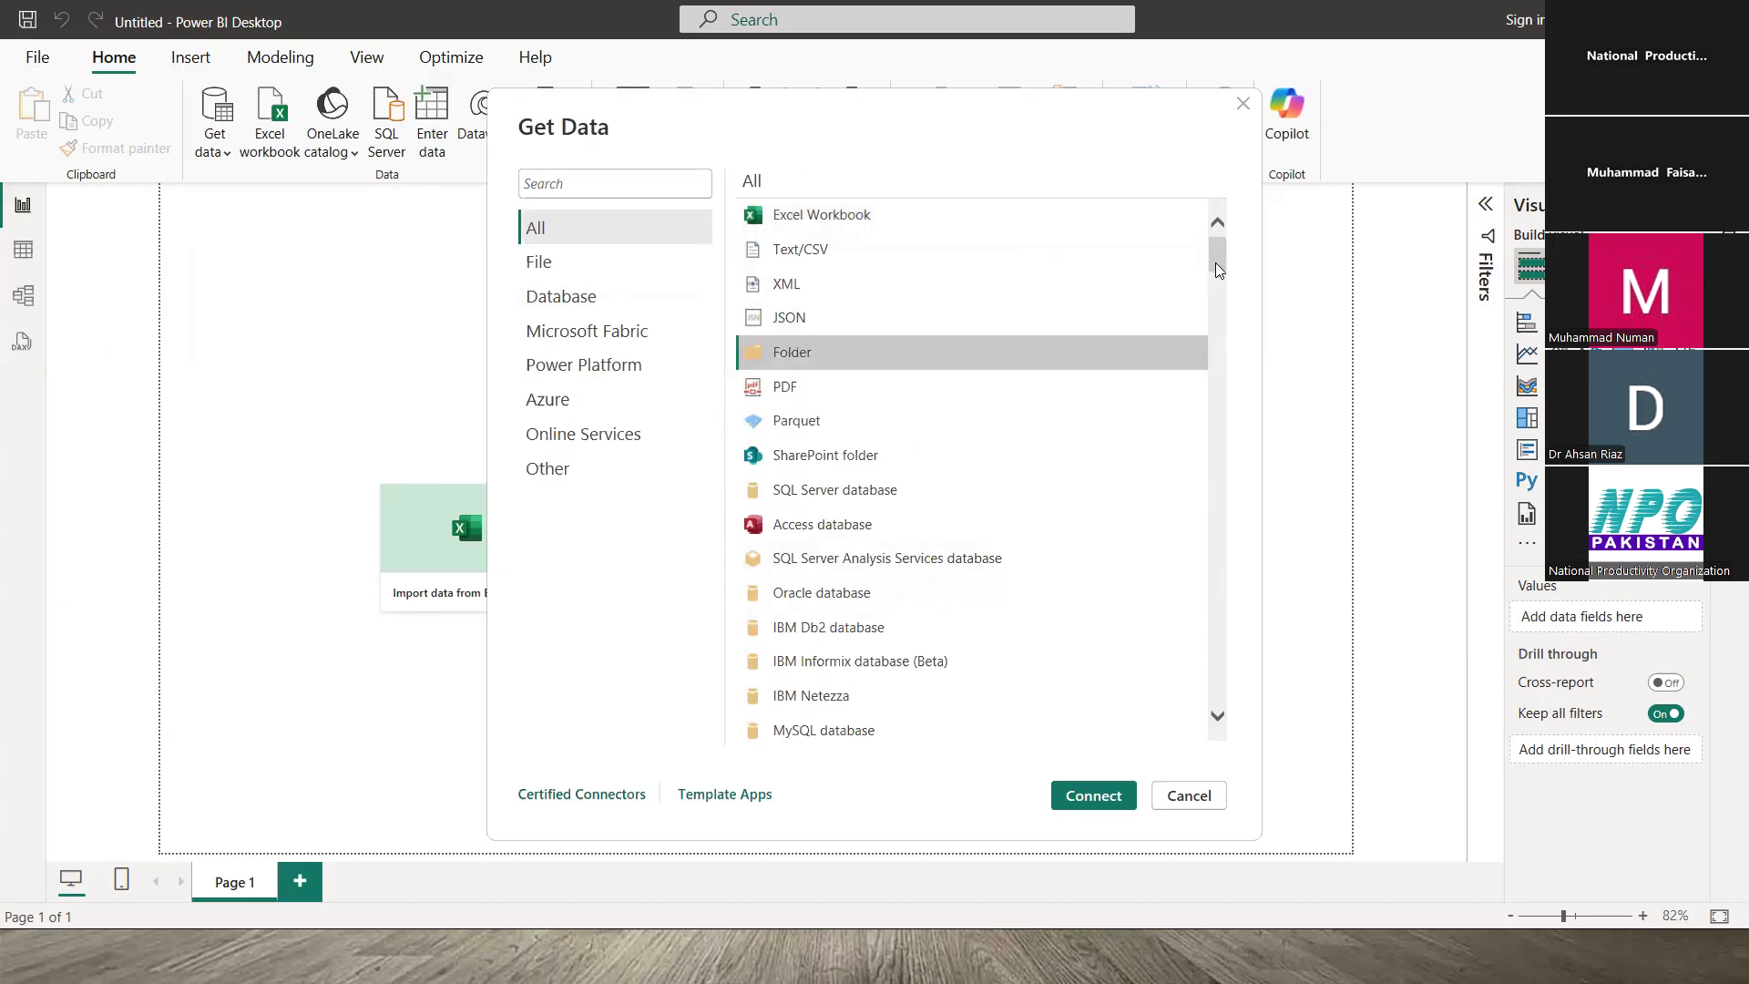
pyautogui.scroll(-5, 1225, 264)
pyautogui.scroll(5, 1223, 229)
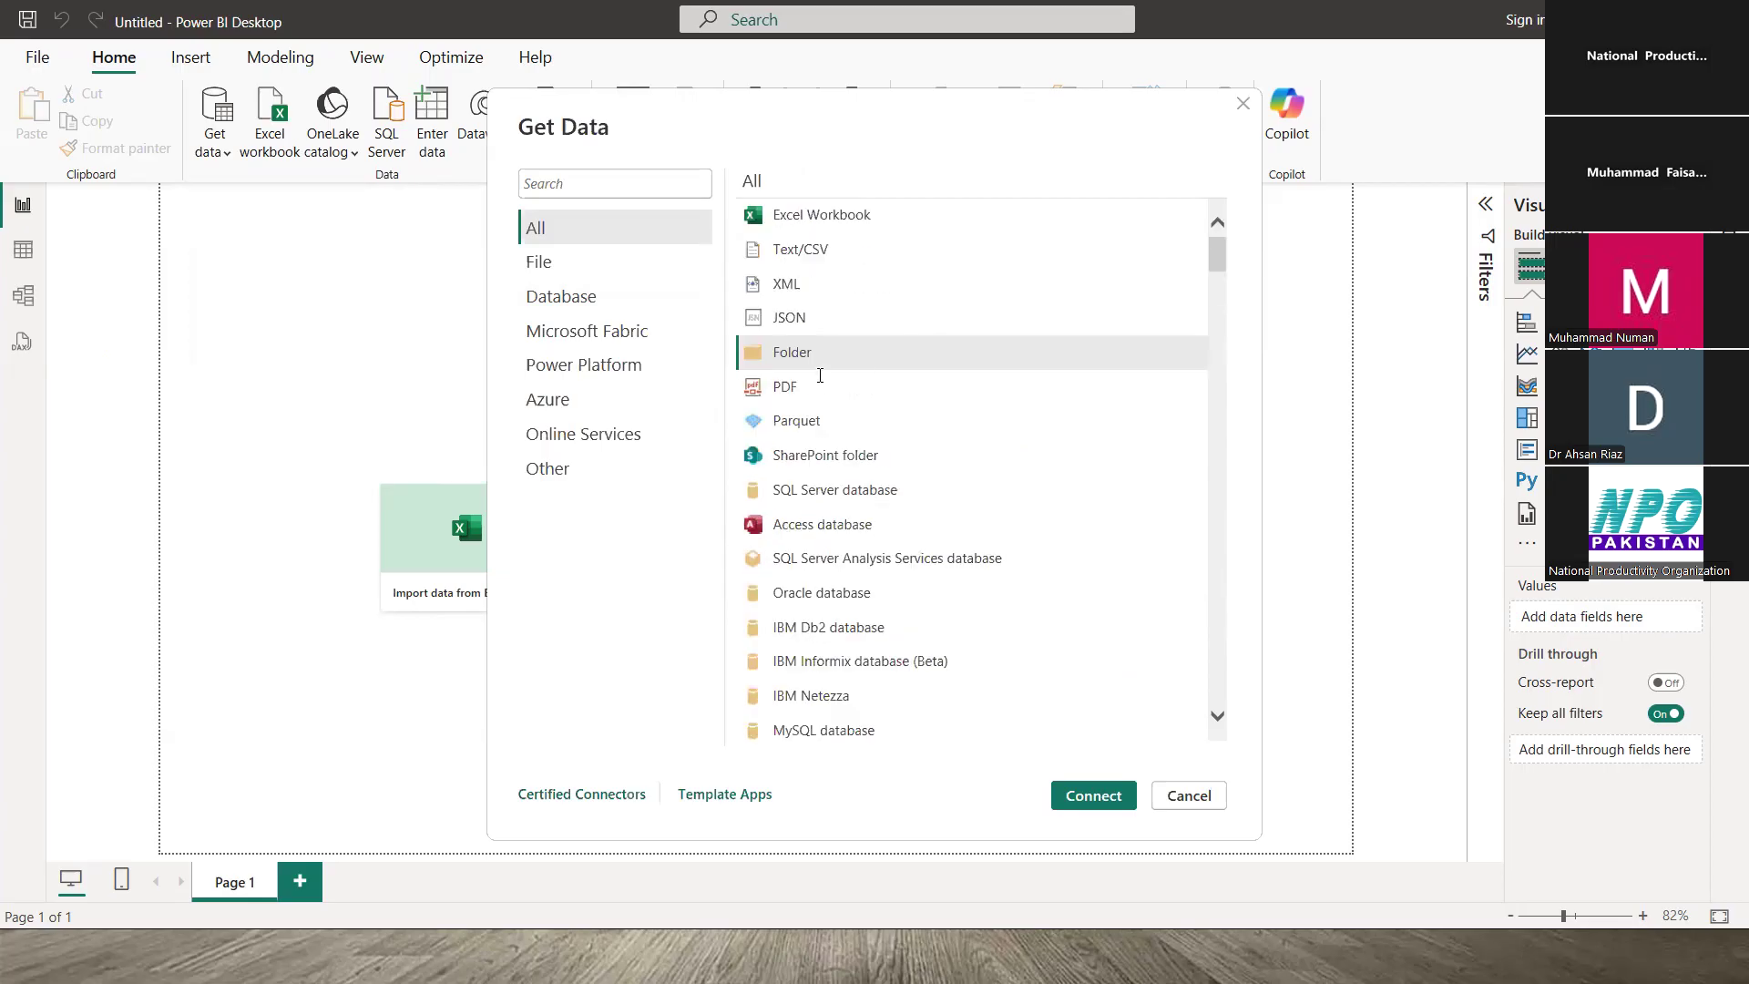
pyautogui.click(811, 389)
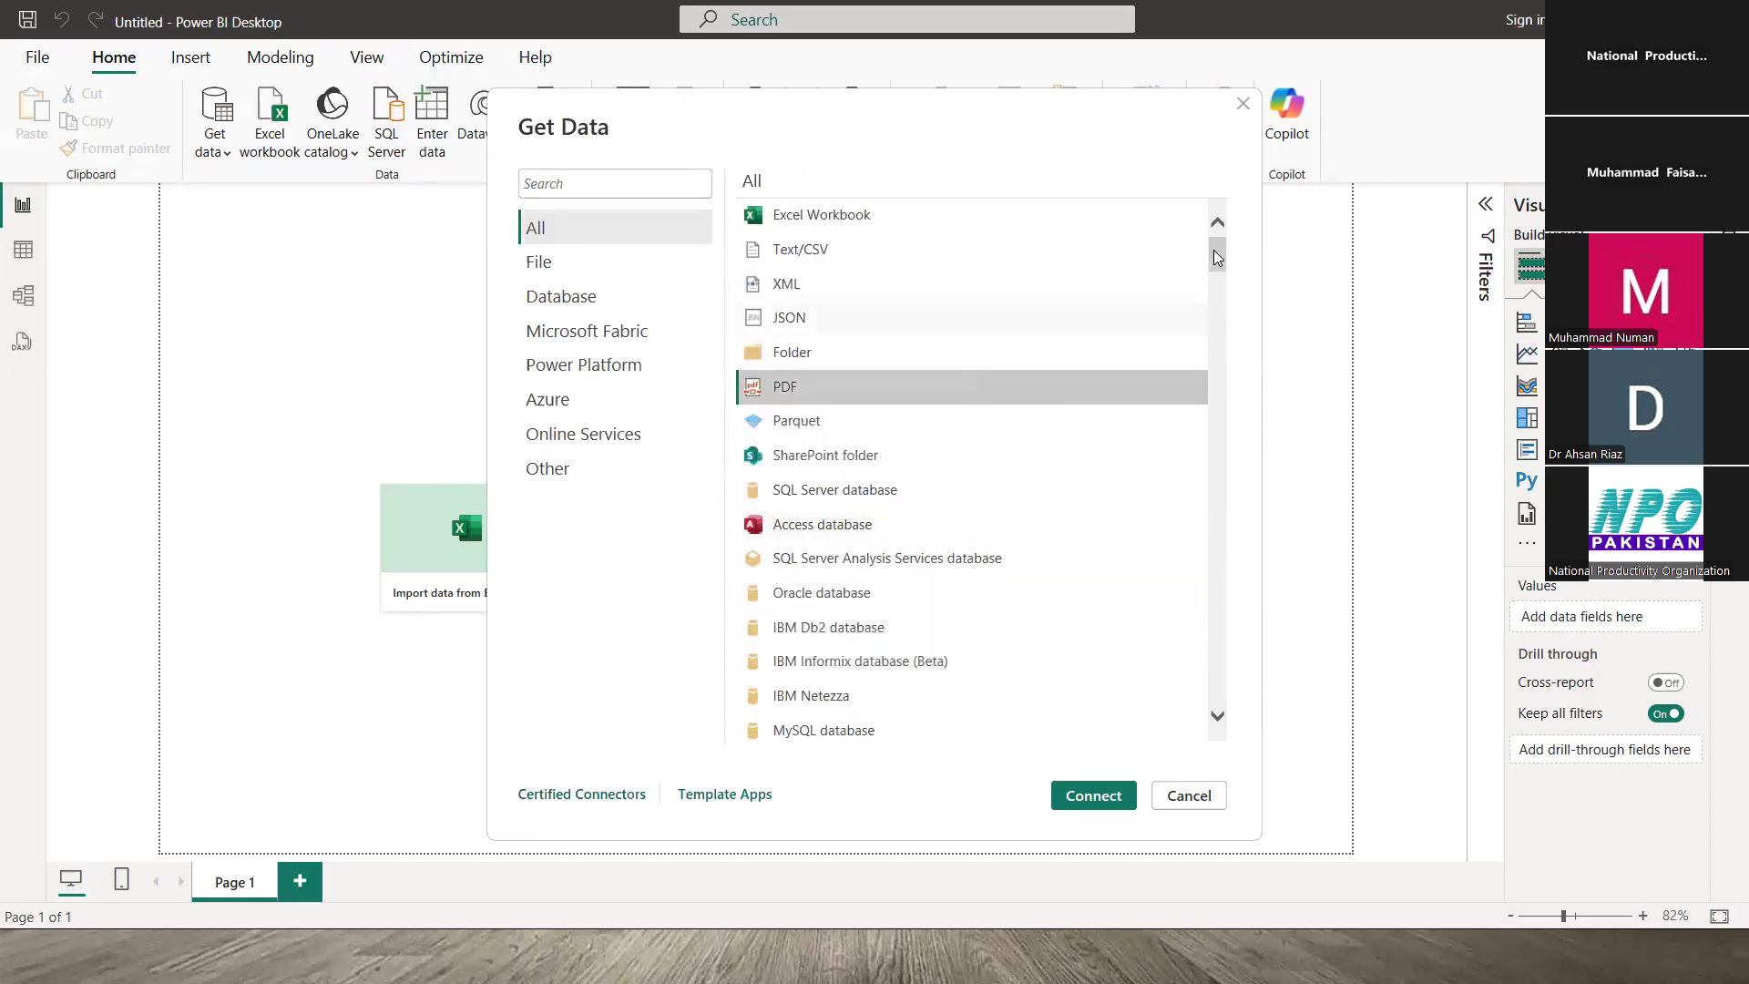
pyautogui.moveTo(1221, 263)
pyautogui.mouseDown()
pyautogui.moveTo(1231, 495)
pyautogui.moveTo(1225, 255)
pyautogui.mouseUp()
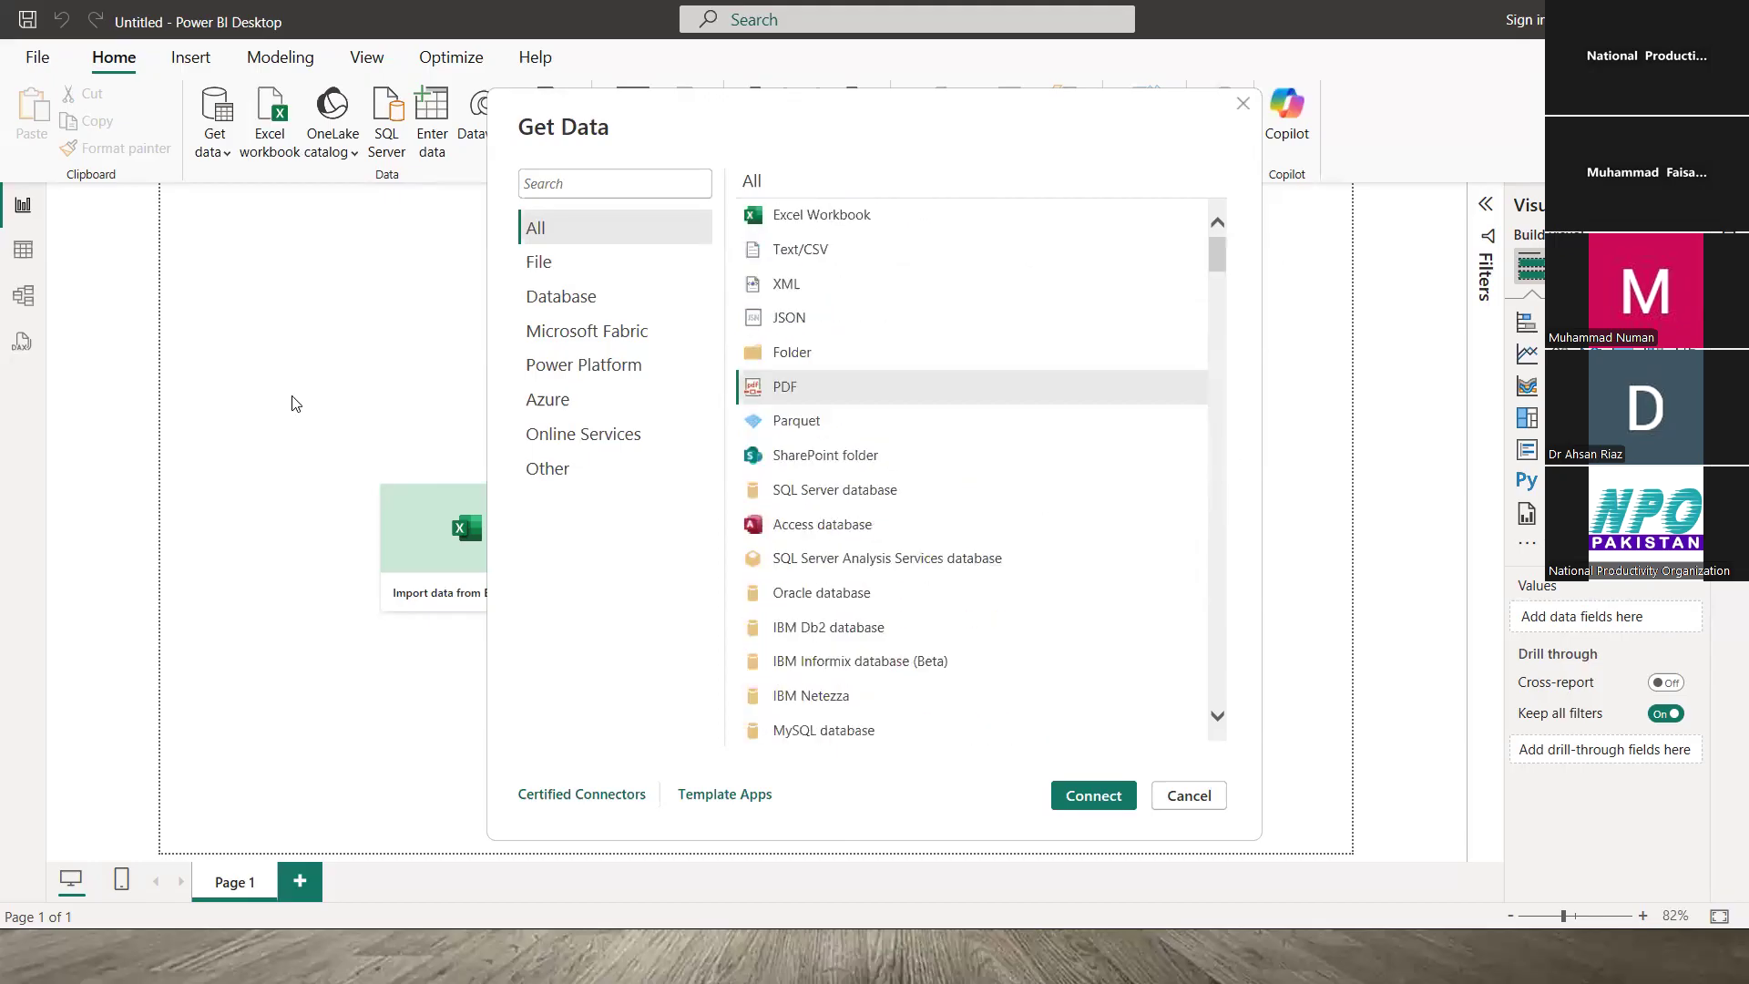
pyautogui.press('Escape')
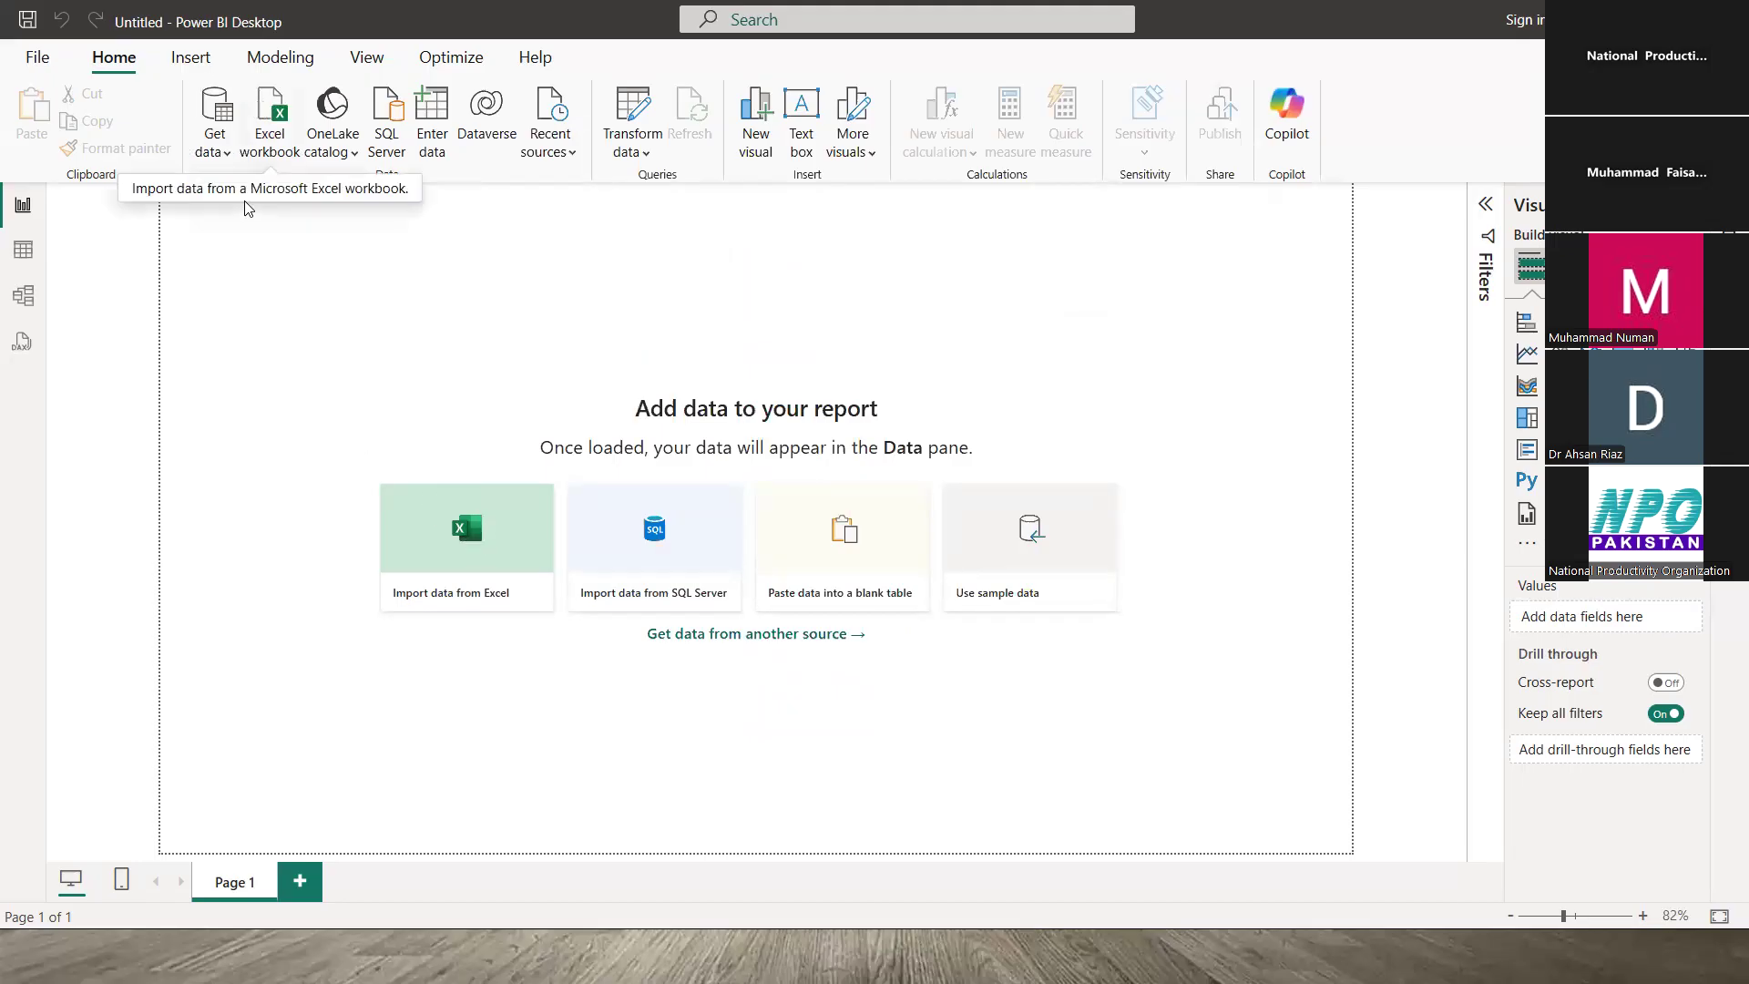
# - Filter the full connector list to File sources, close it, and choose Excel workbook
pyautogui.click(219, 141)
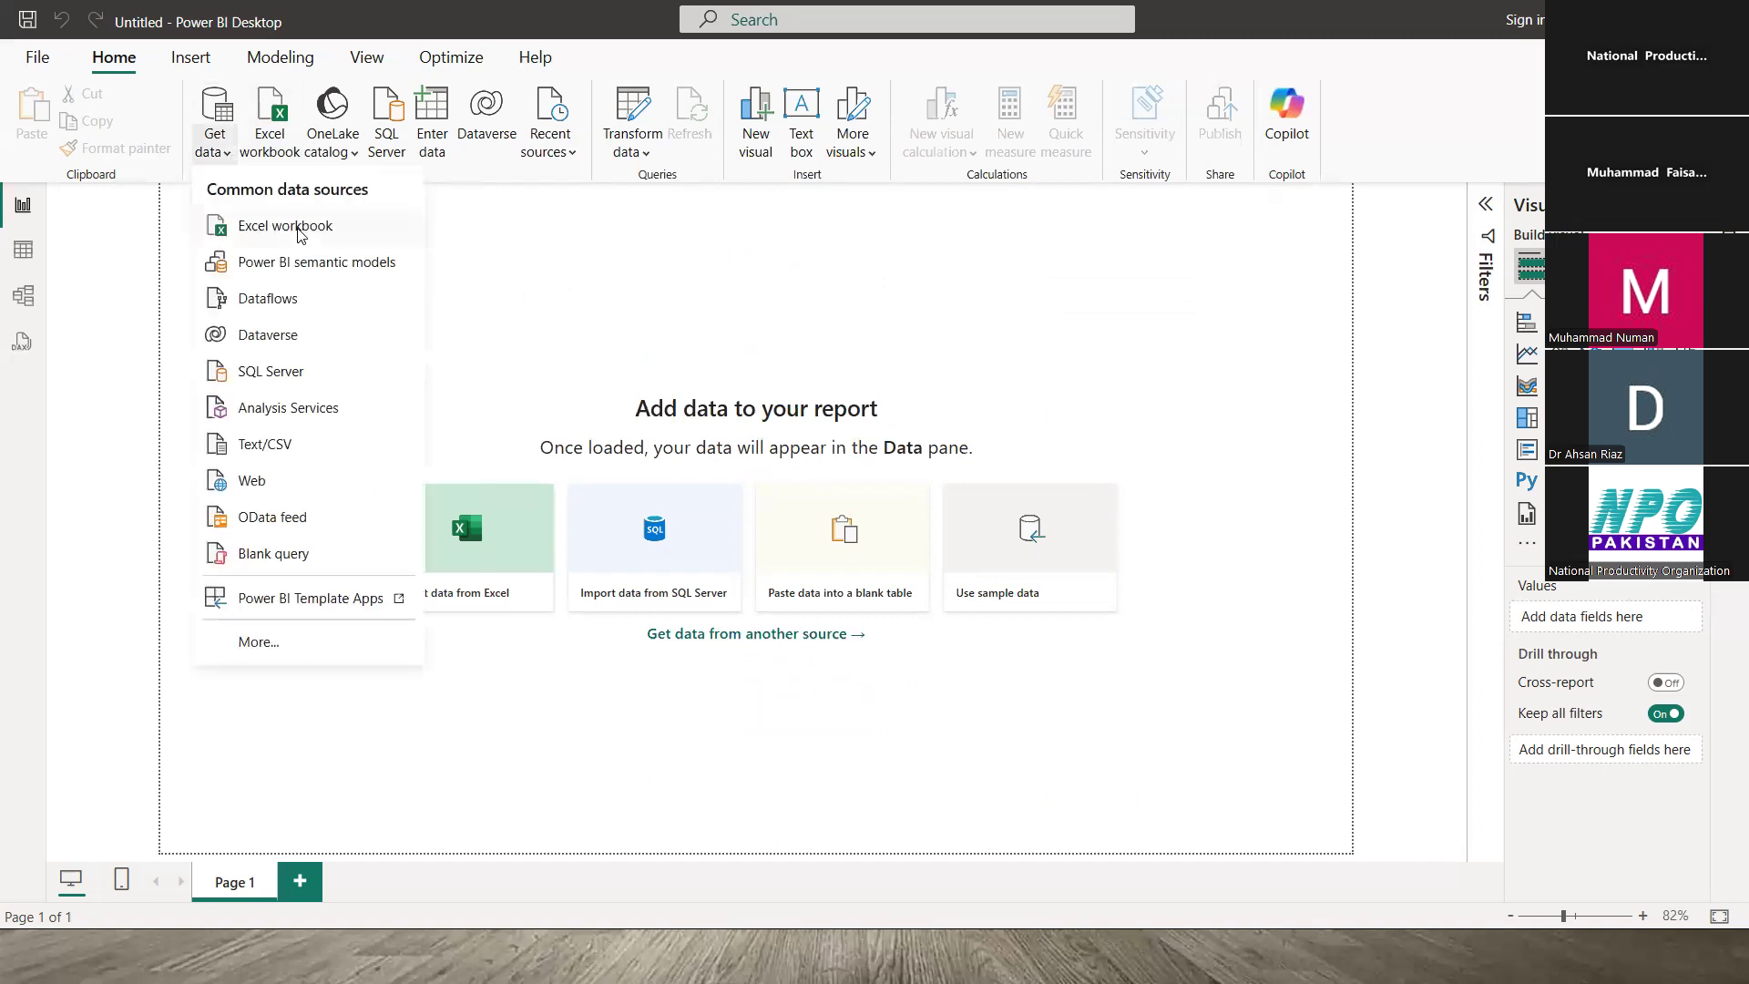
pyautogui.click(256, 645)
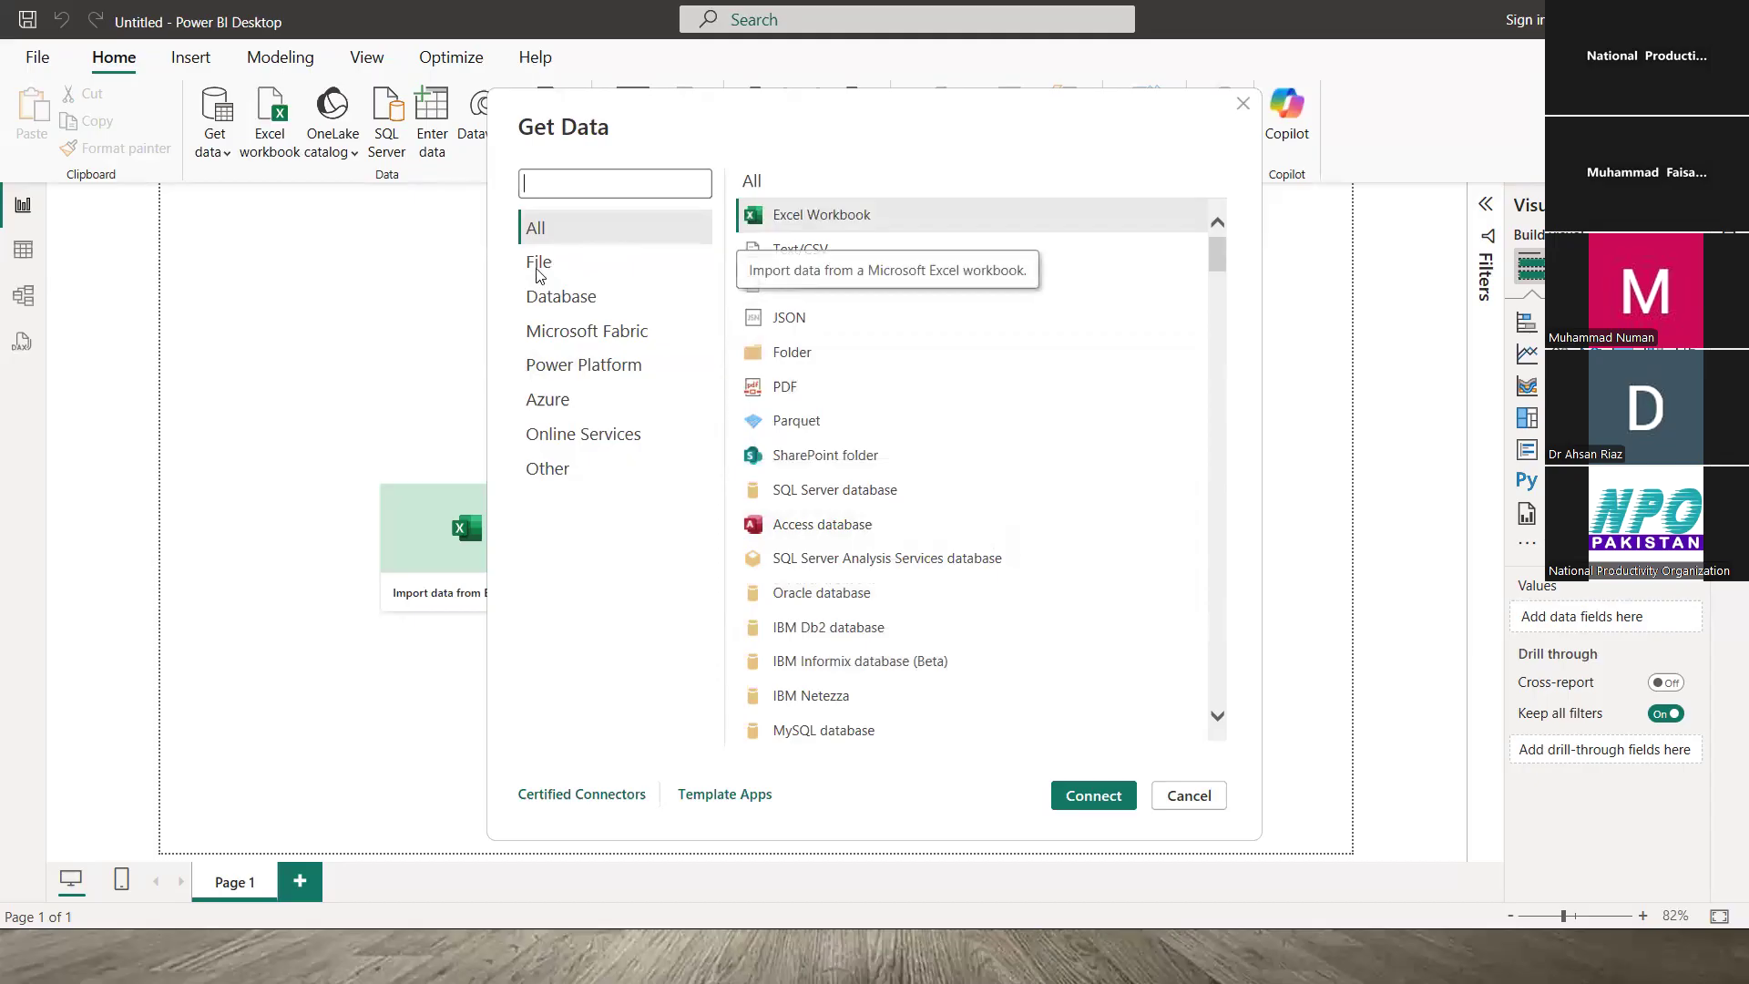
pyautogui.click(538, 264)
pyautogui.click(1245, 102)
pyautogui.click(465, 519)
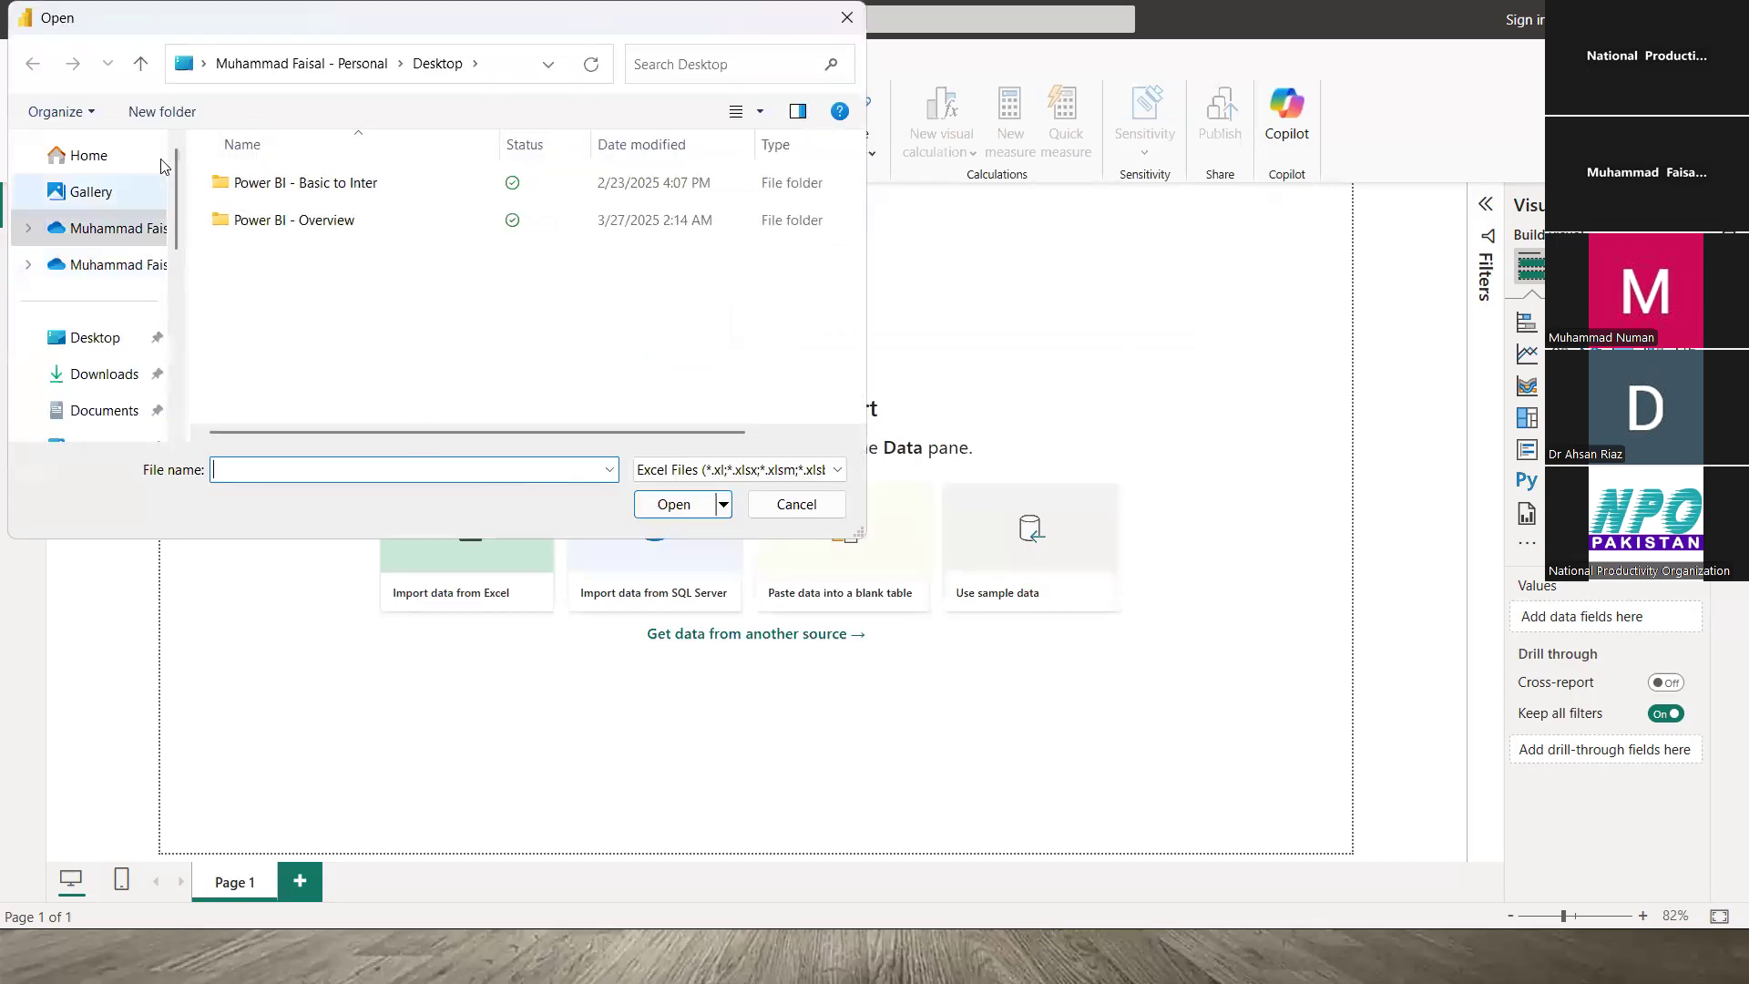
# - Browse to Desktop > Power BI - Overview and open SalesData.xlsx
pyautogui.scroll(-2, 190, 229)
pyautogui.scroll(-1, 182, 228)
pyautogui.scroll(1, 137, 223)
pyautogui.scroll(1, 109, 223)
pyautogui.click(94, 234)
pyautogui.doubleClick(265, 224)
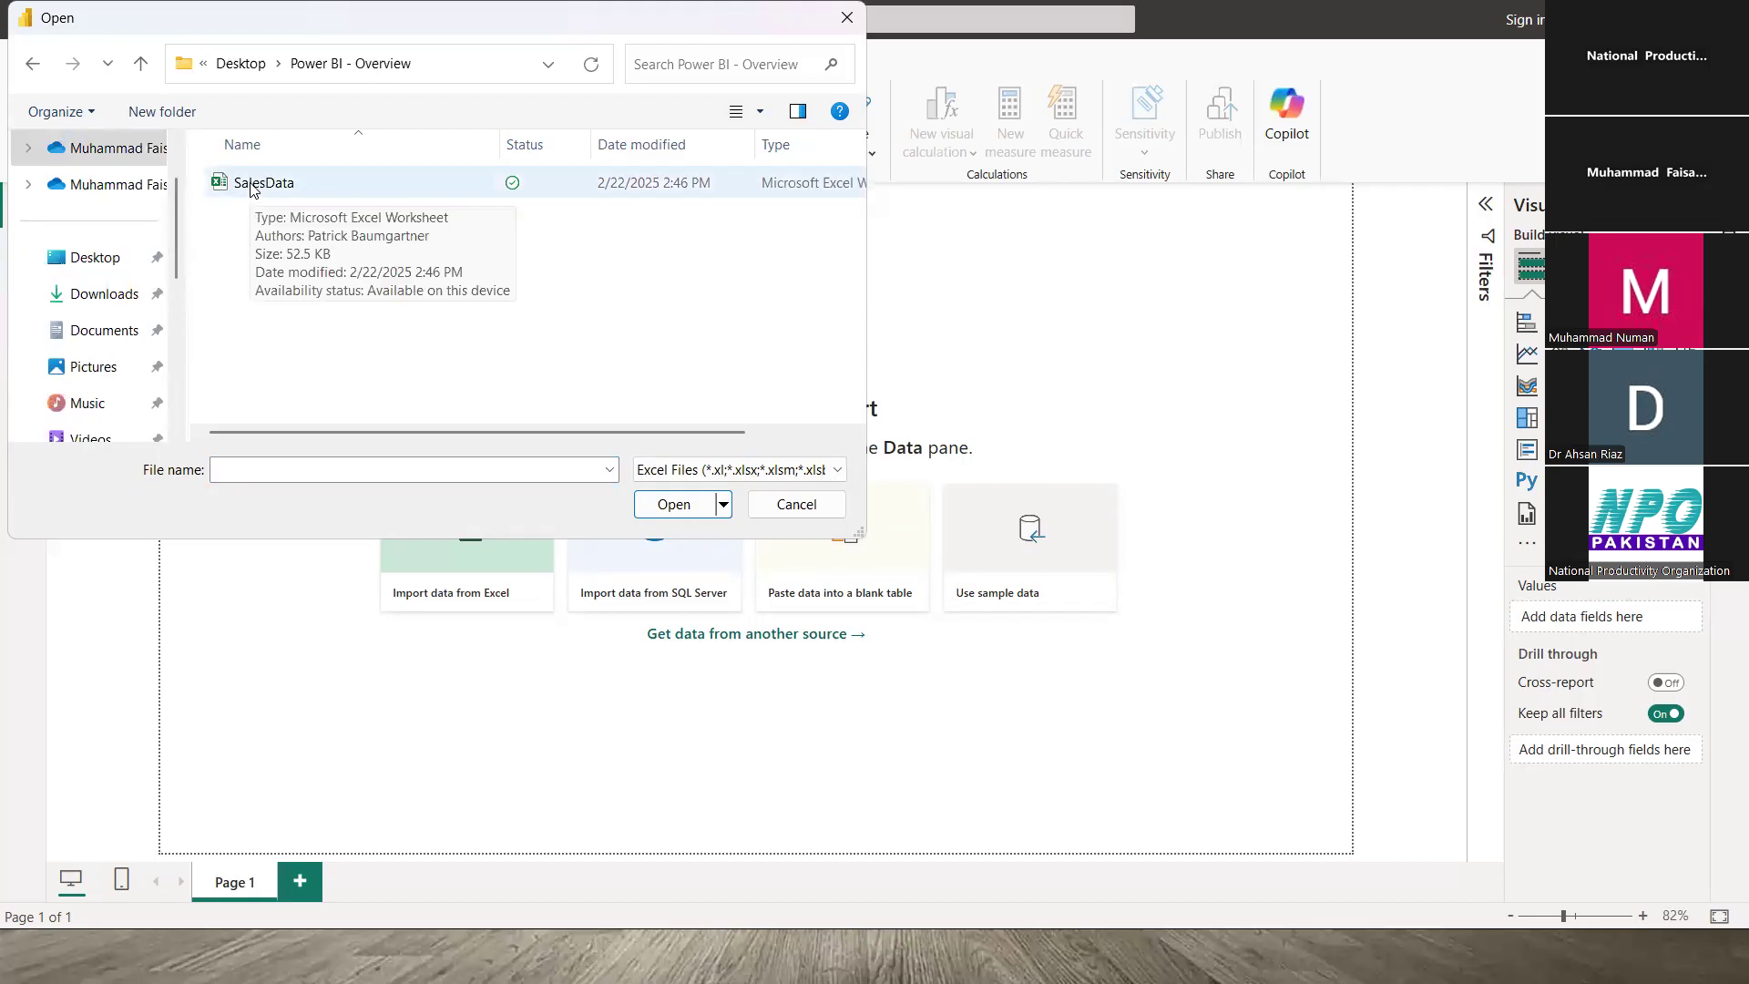
pyautogui.doubleClick(265, 186)
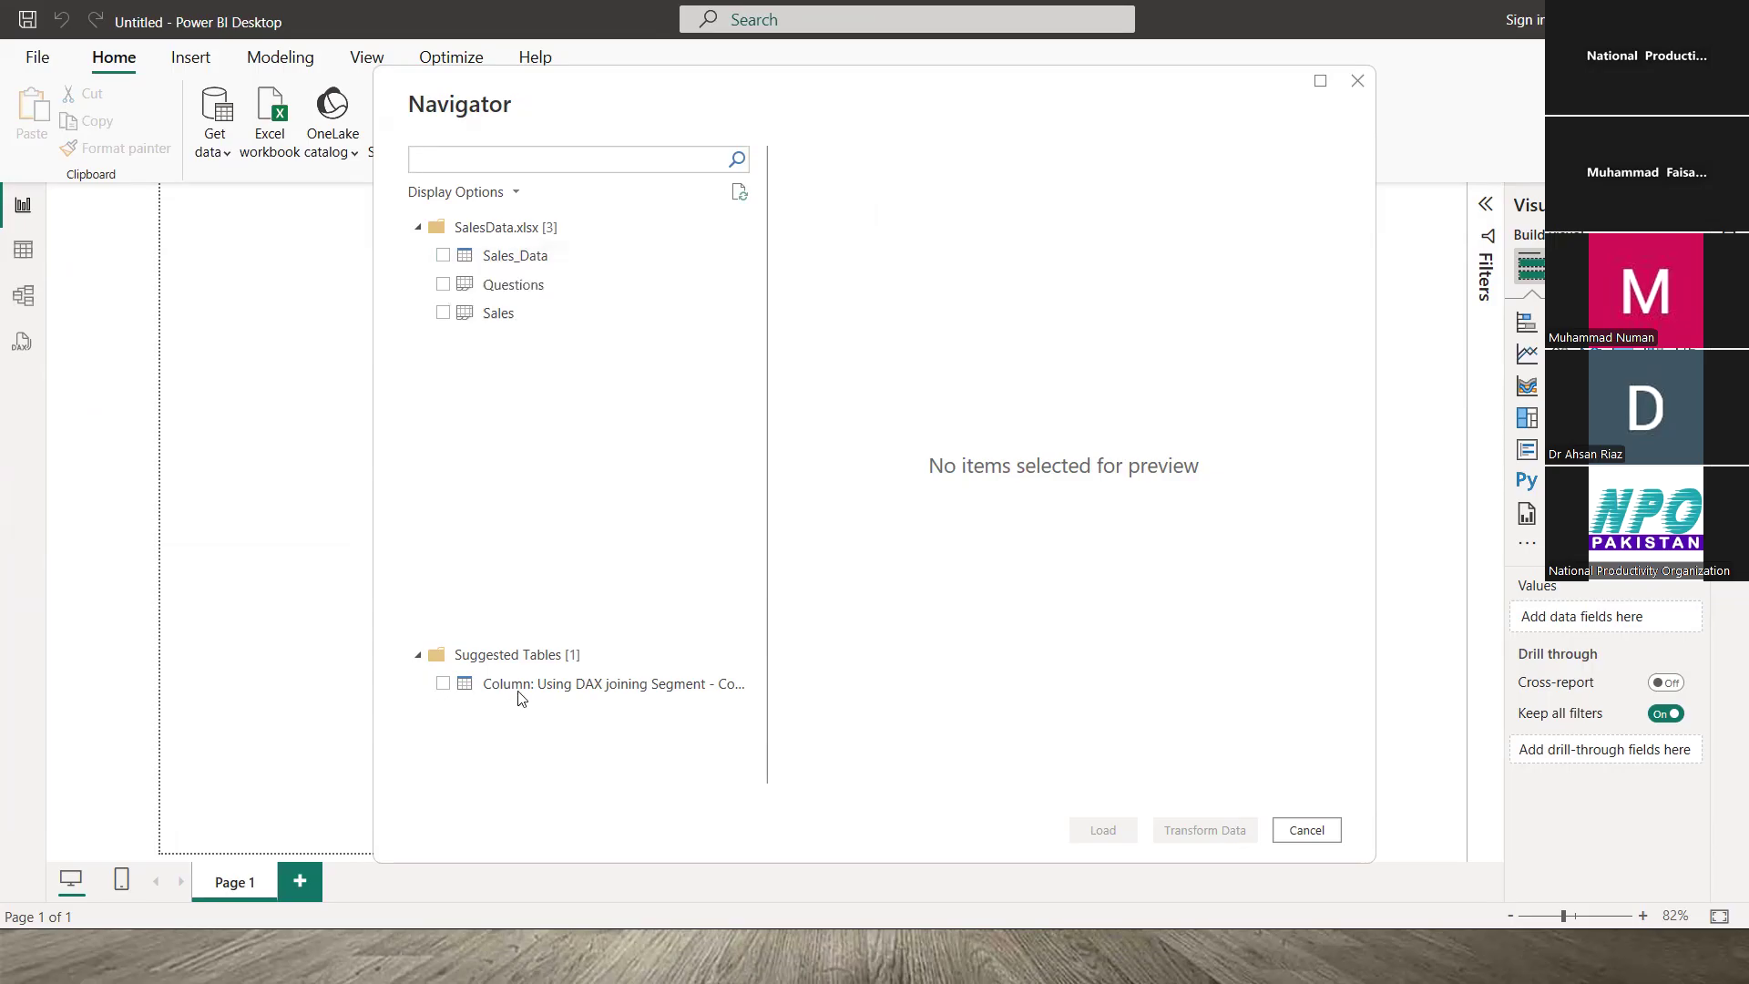
# - Preview the Sales table in the Navigator, scrolling across its columns from Date to Month Name
pyautogui.click(499, 313)
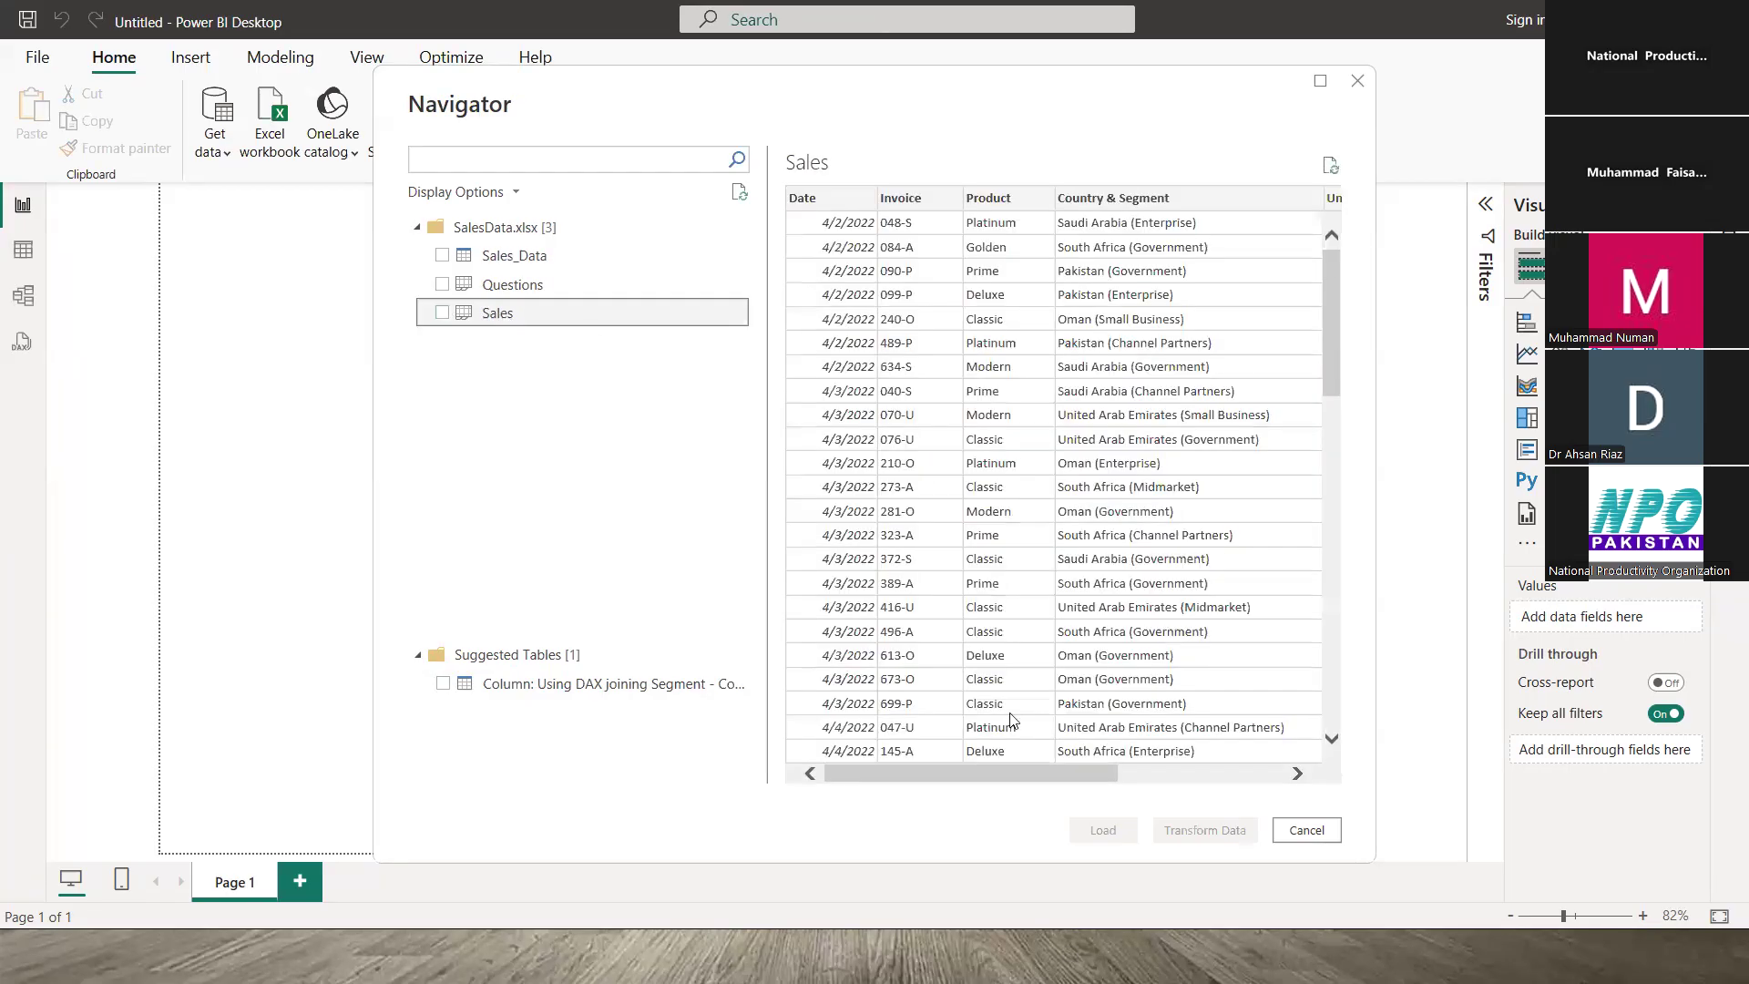
pyautogui.hscroll(5, 998, 778)
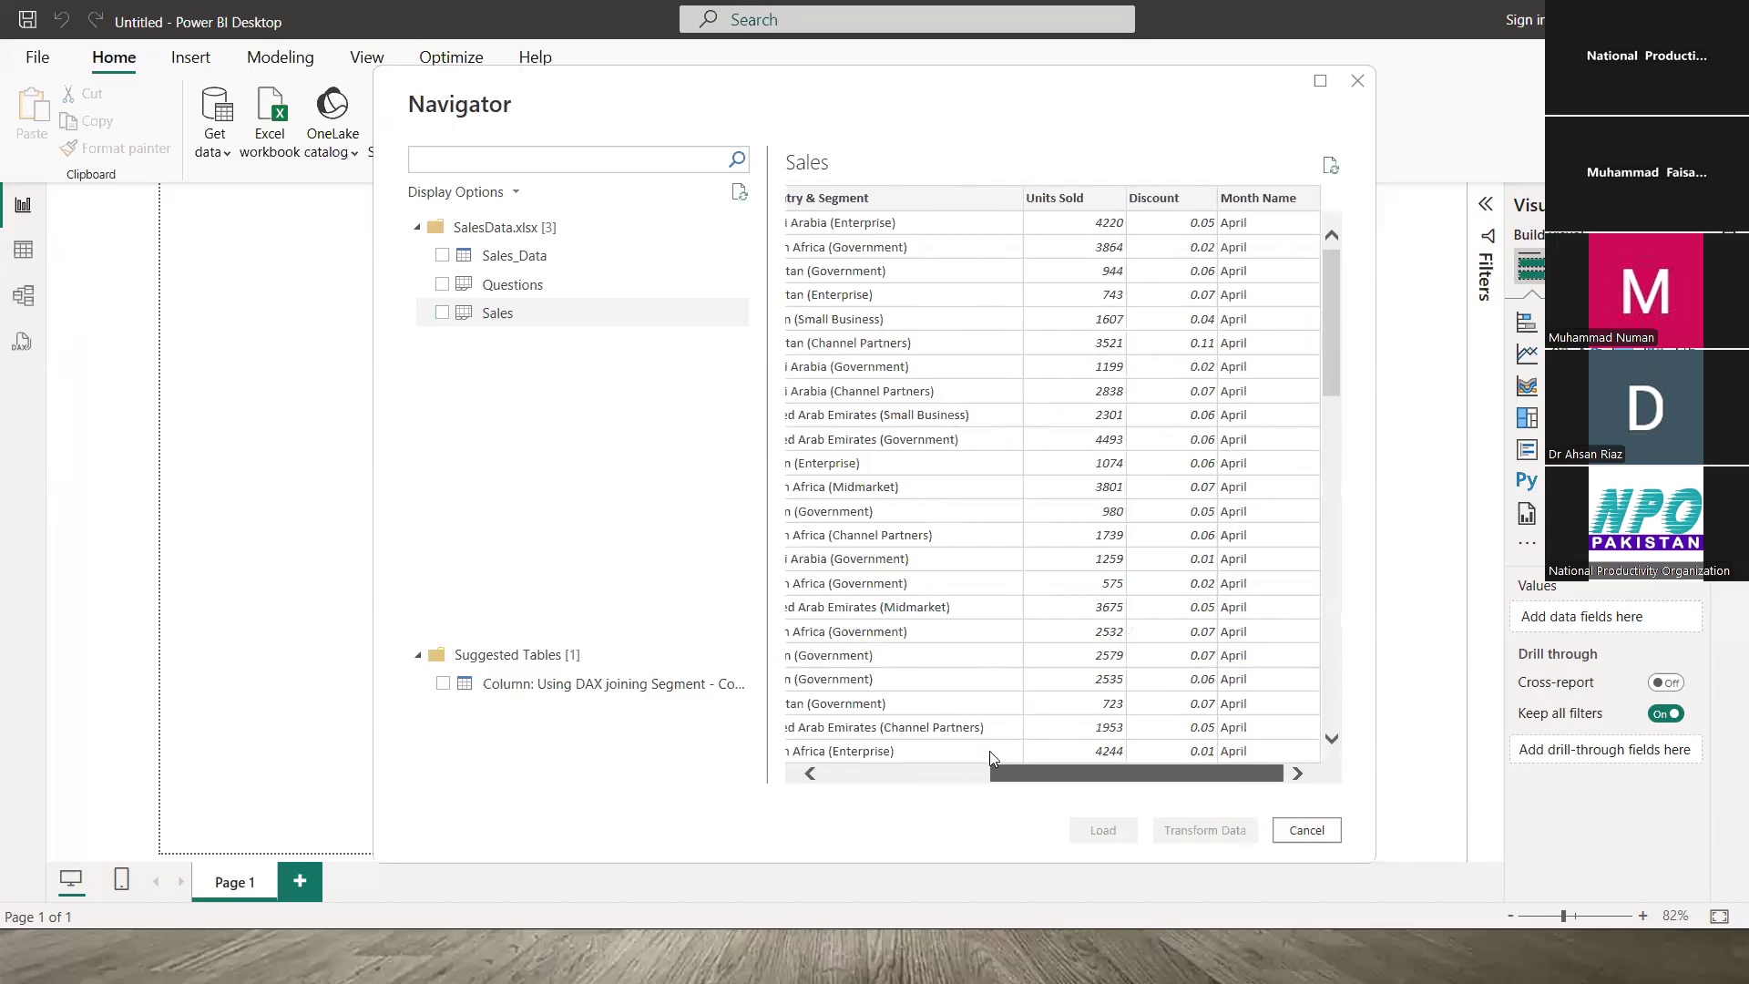
pyautogui.hscroll(-5, 987, 682)
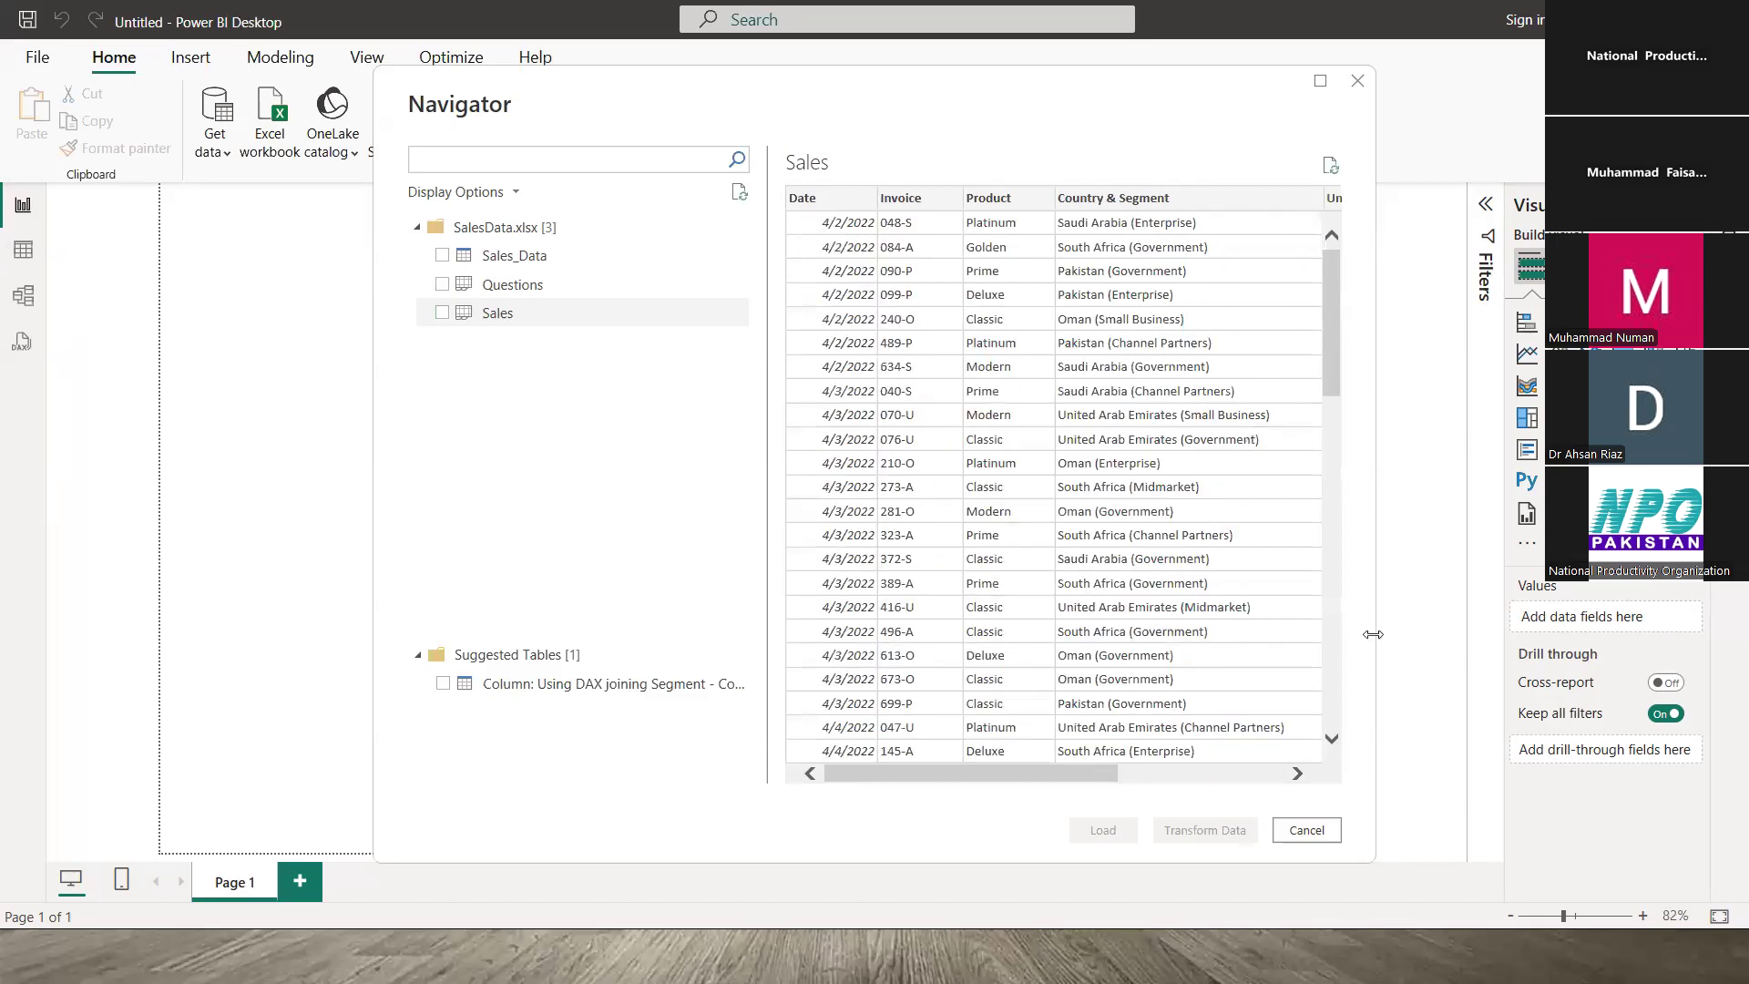
pyautogui.scroll(-10, 1373, 634)
pyautogui.scroll(10, 1401, 269)
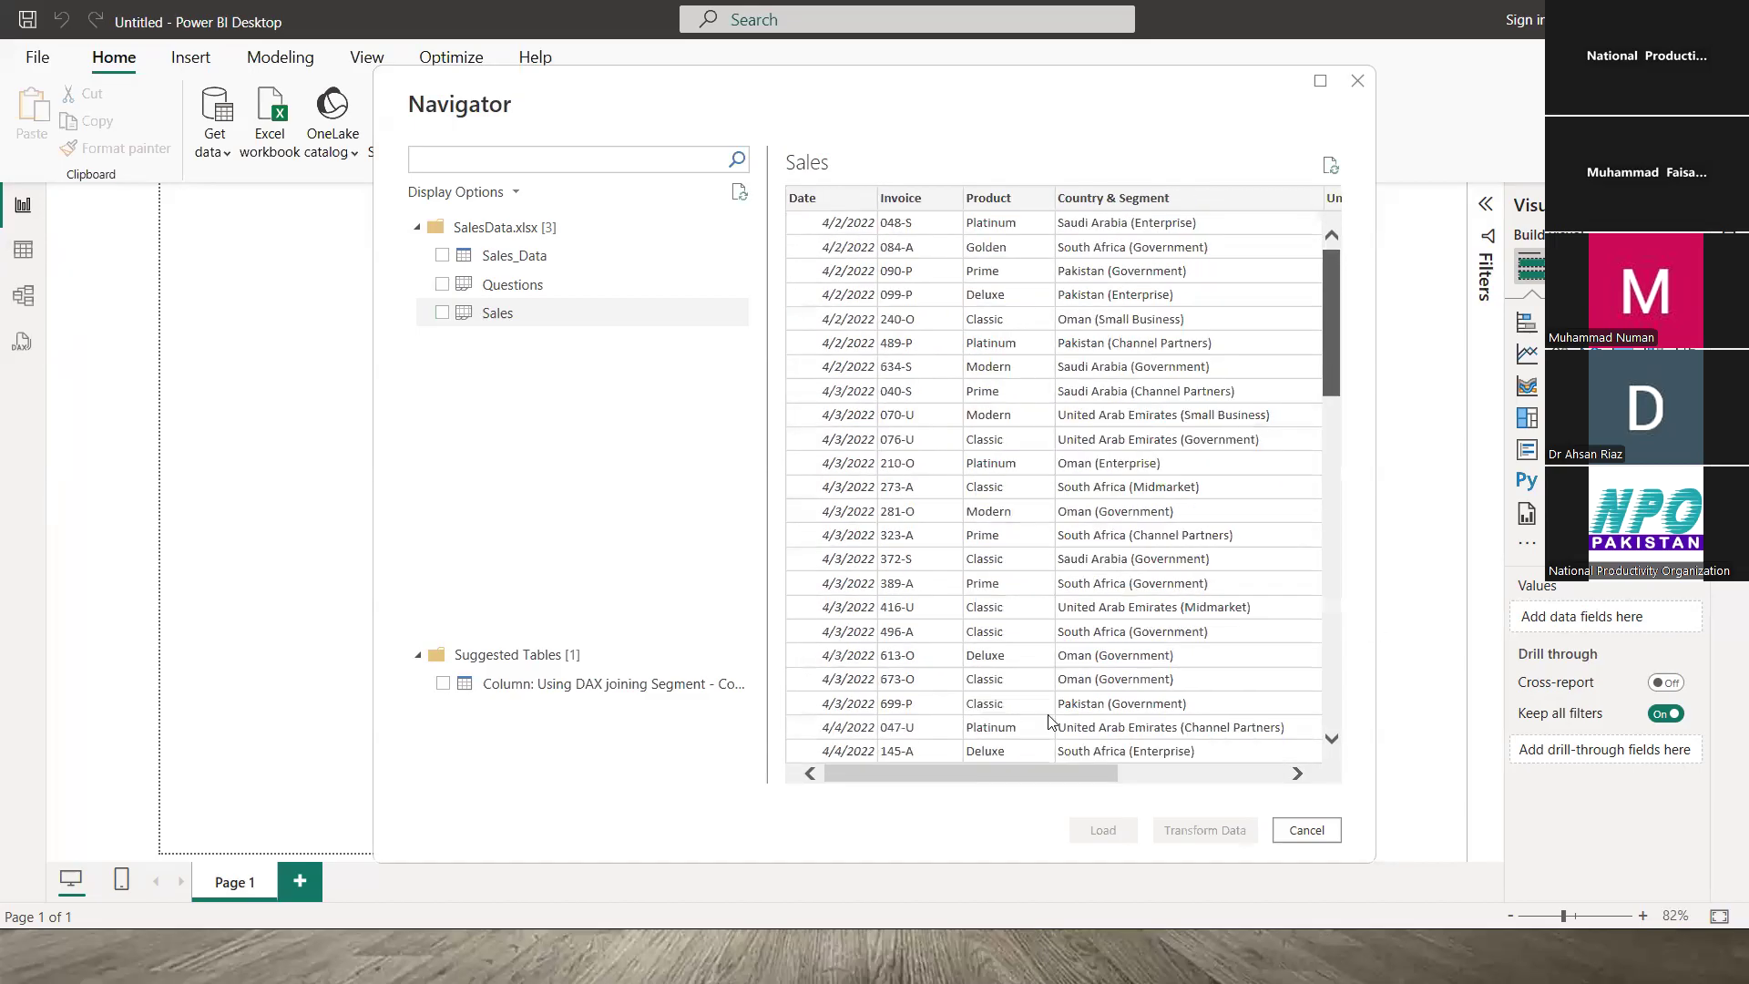
pyautogui.hscroll(2, 1123, 790)
pyautogui.hscroll(5, 1047, 776)
pyautogui.hscroll(-7, 902, 746)
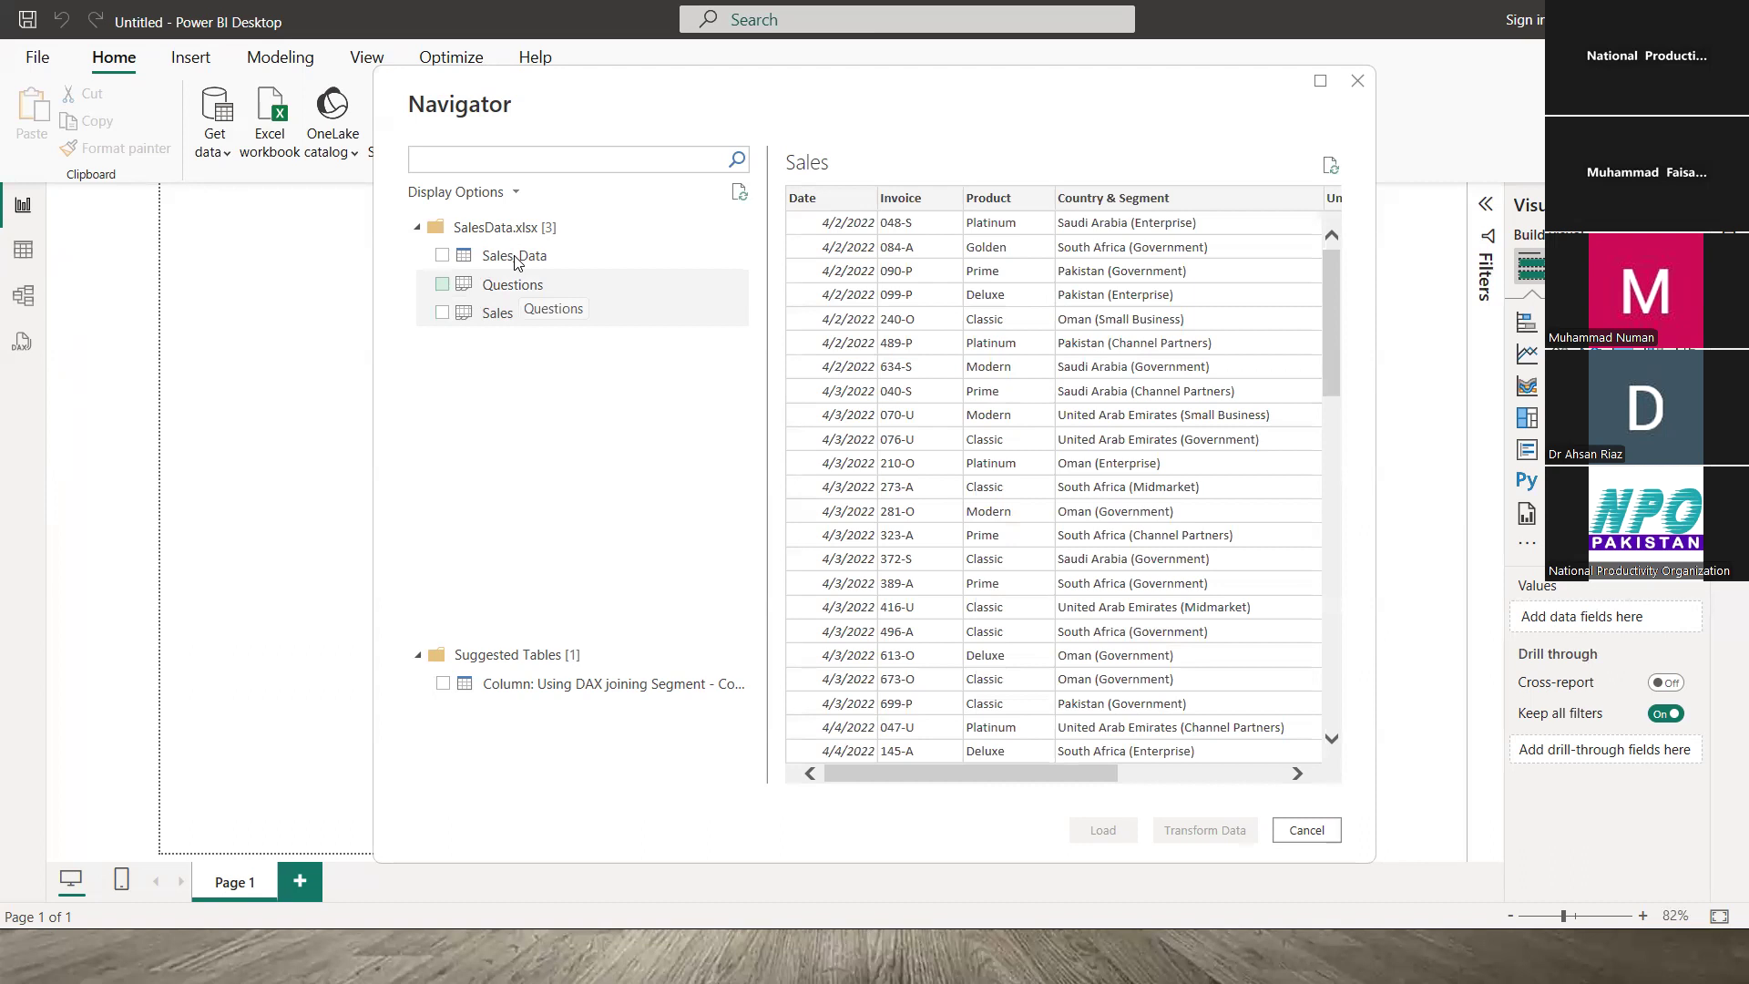
# - Select Sales_Data in the Navigator and drag its preview scrollbar to view every column
pyautogui.click(515, 258)
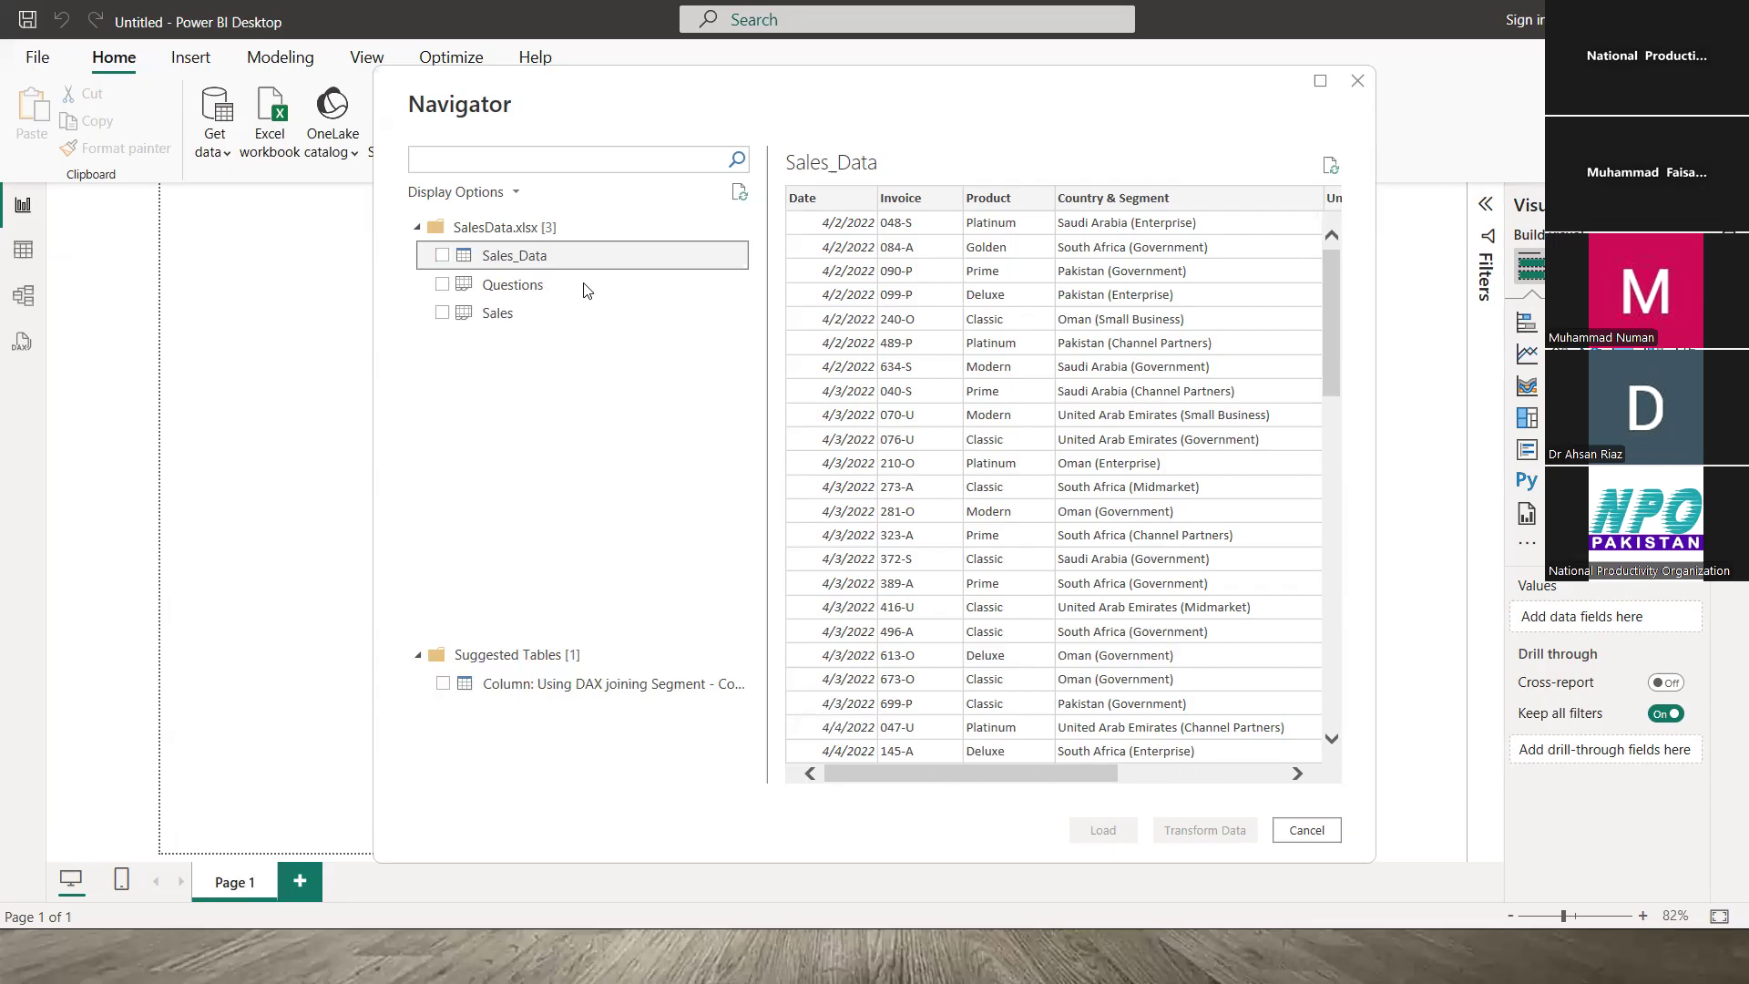
pyautogui.moveTo(971, 774); pyautogui.dragTo(1137, 773)
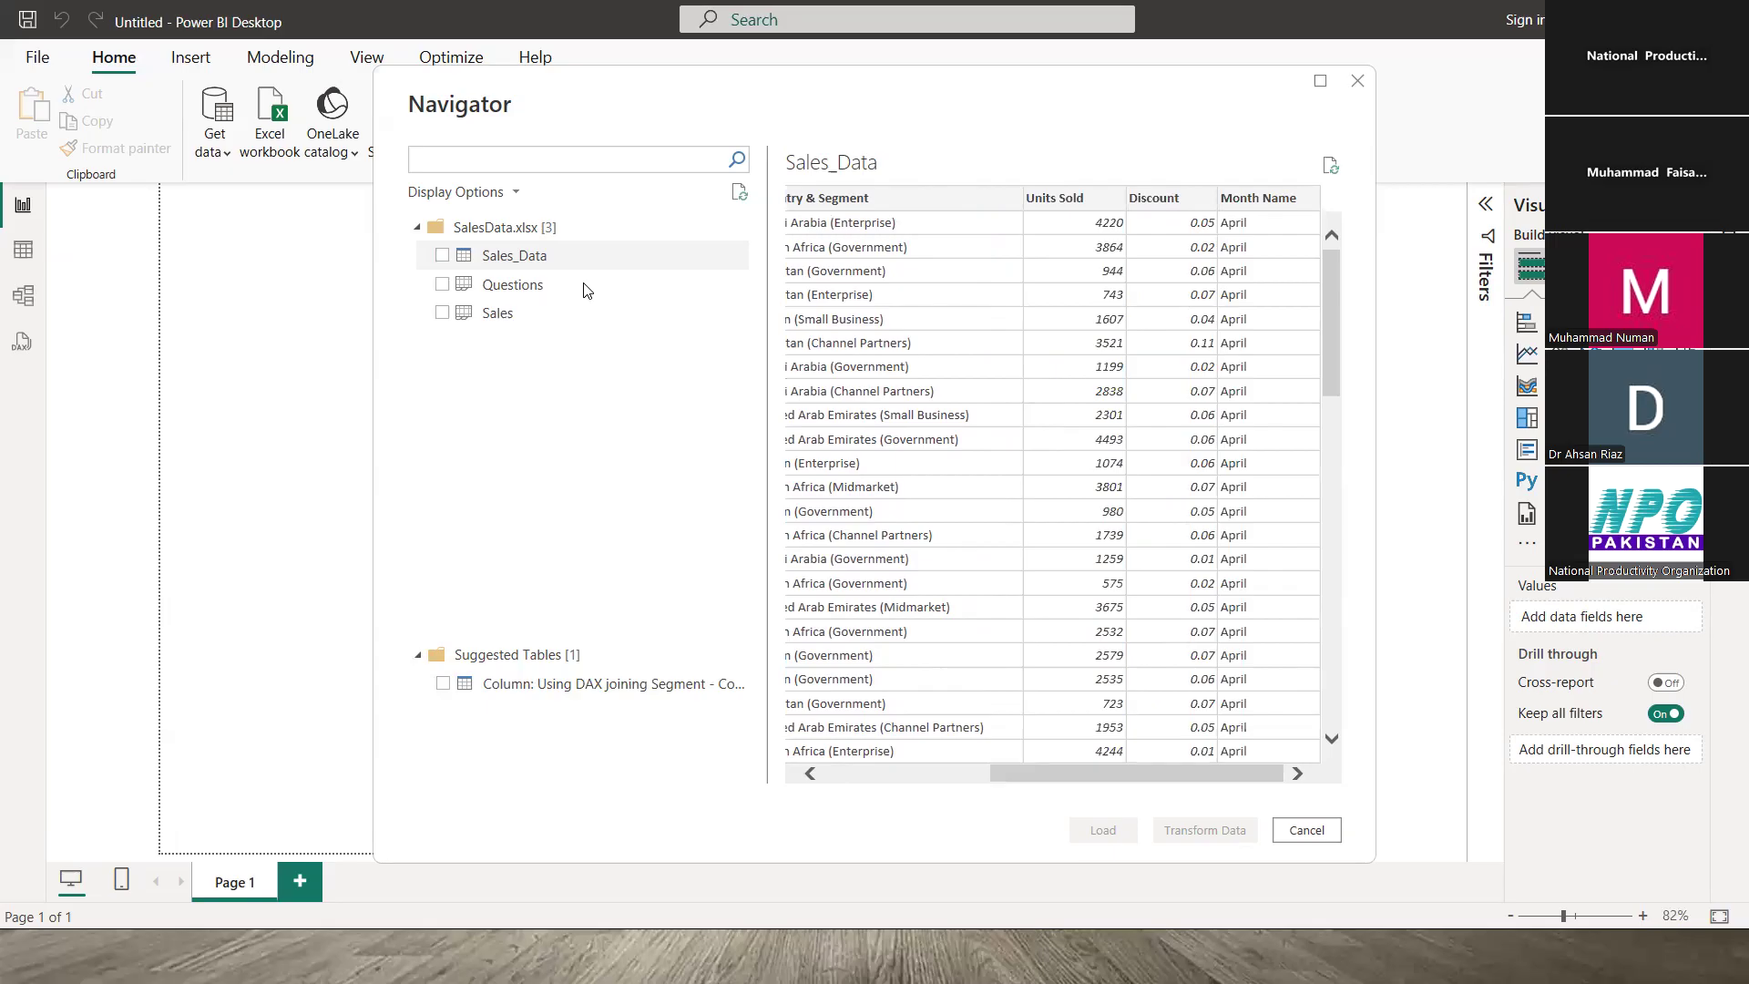
pyautogui.moveTo(1137, 774); pyautogui.dragTo(971, 773)
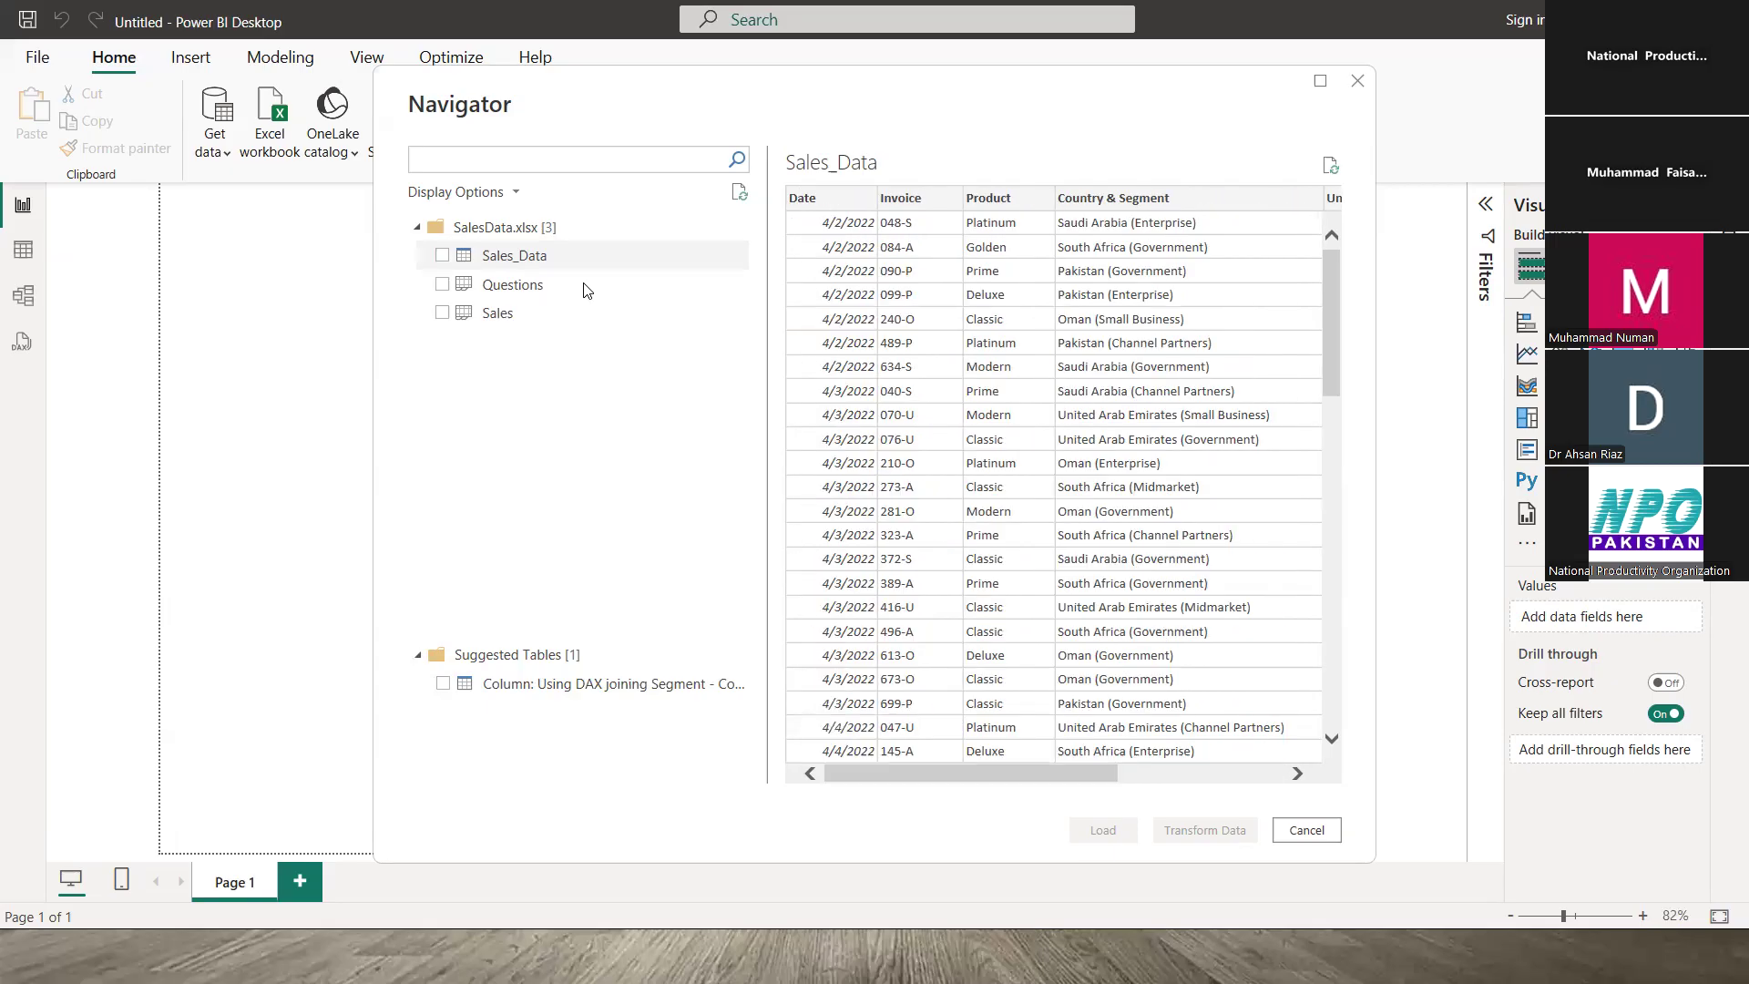
pyautogui.moveTo(971, 773)
pyautogui.mouseDown()
pyautogui.moveTo(1136, 773)
pyautogui.moveTo(971, 773)
pyautogui.mouseUp()
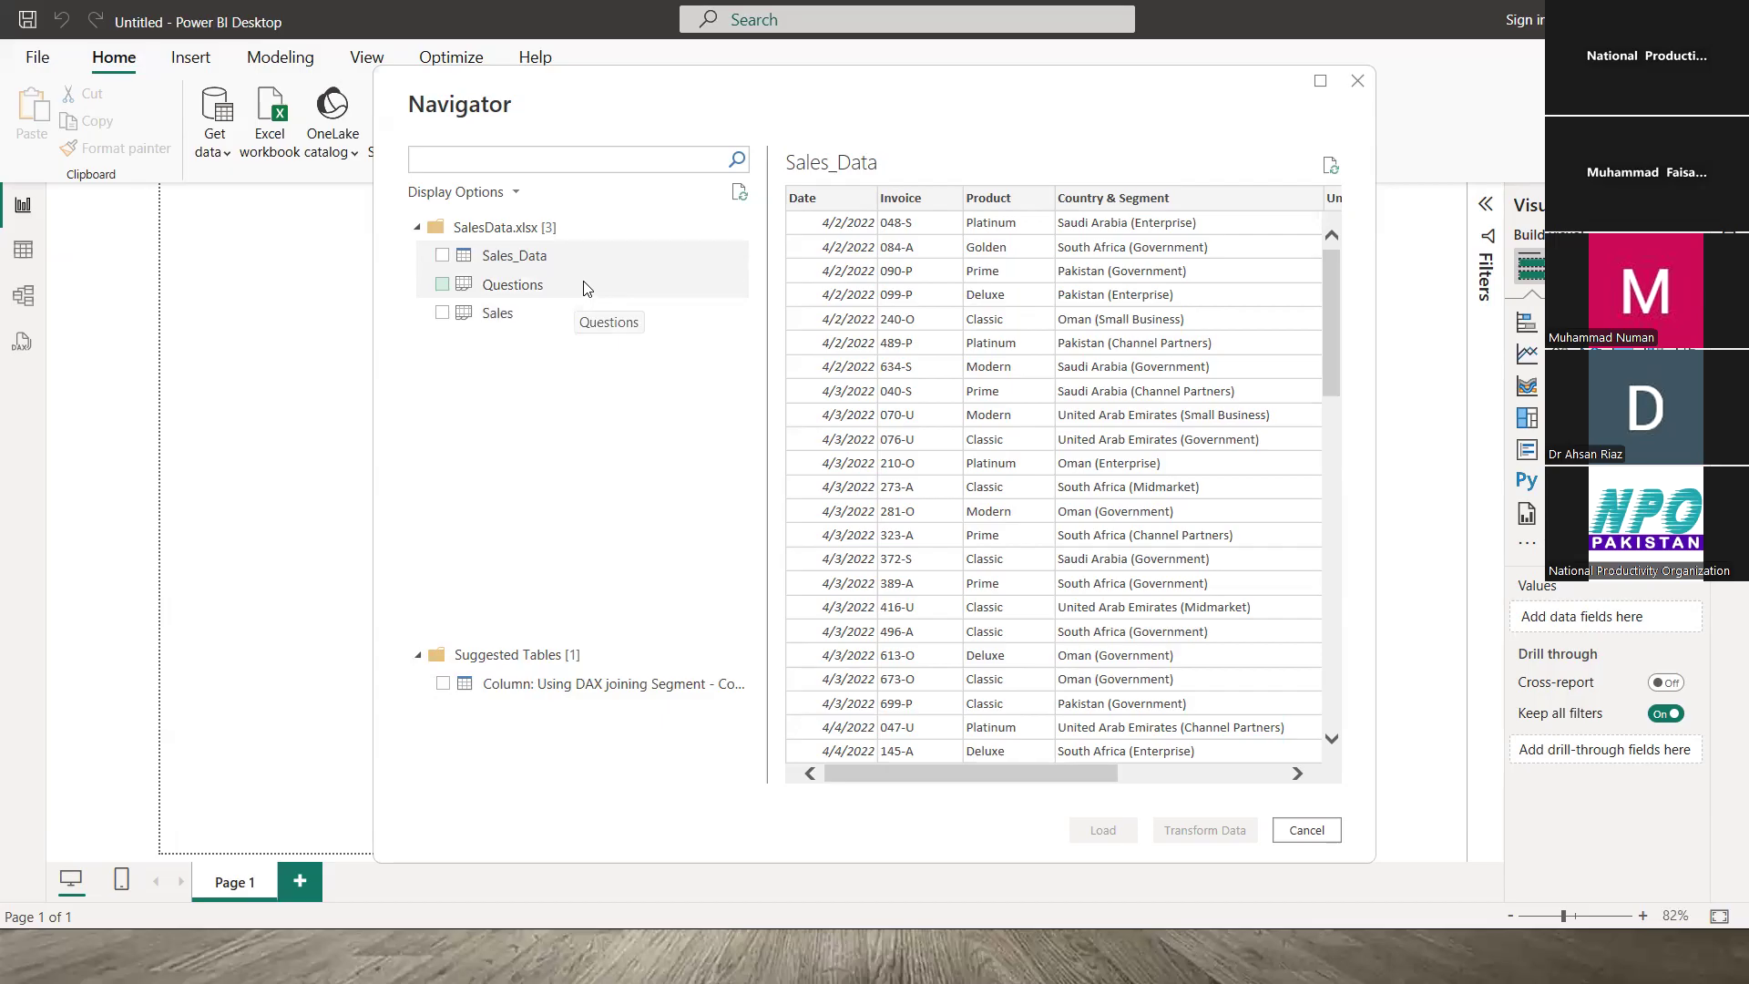
pyautogui.click(512, 261)
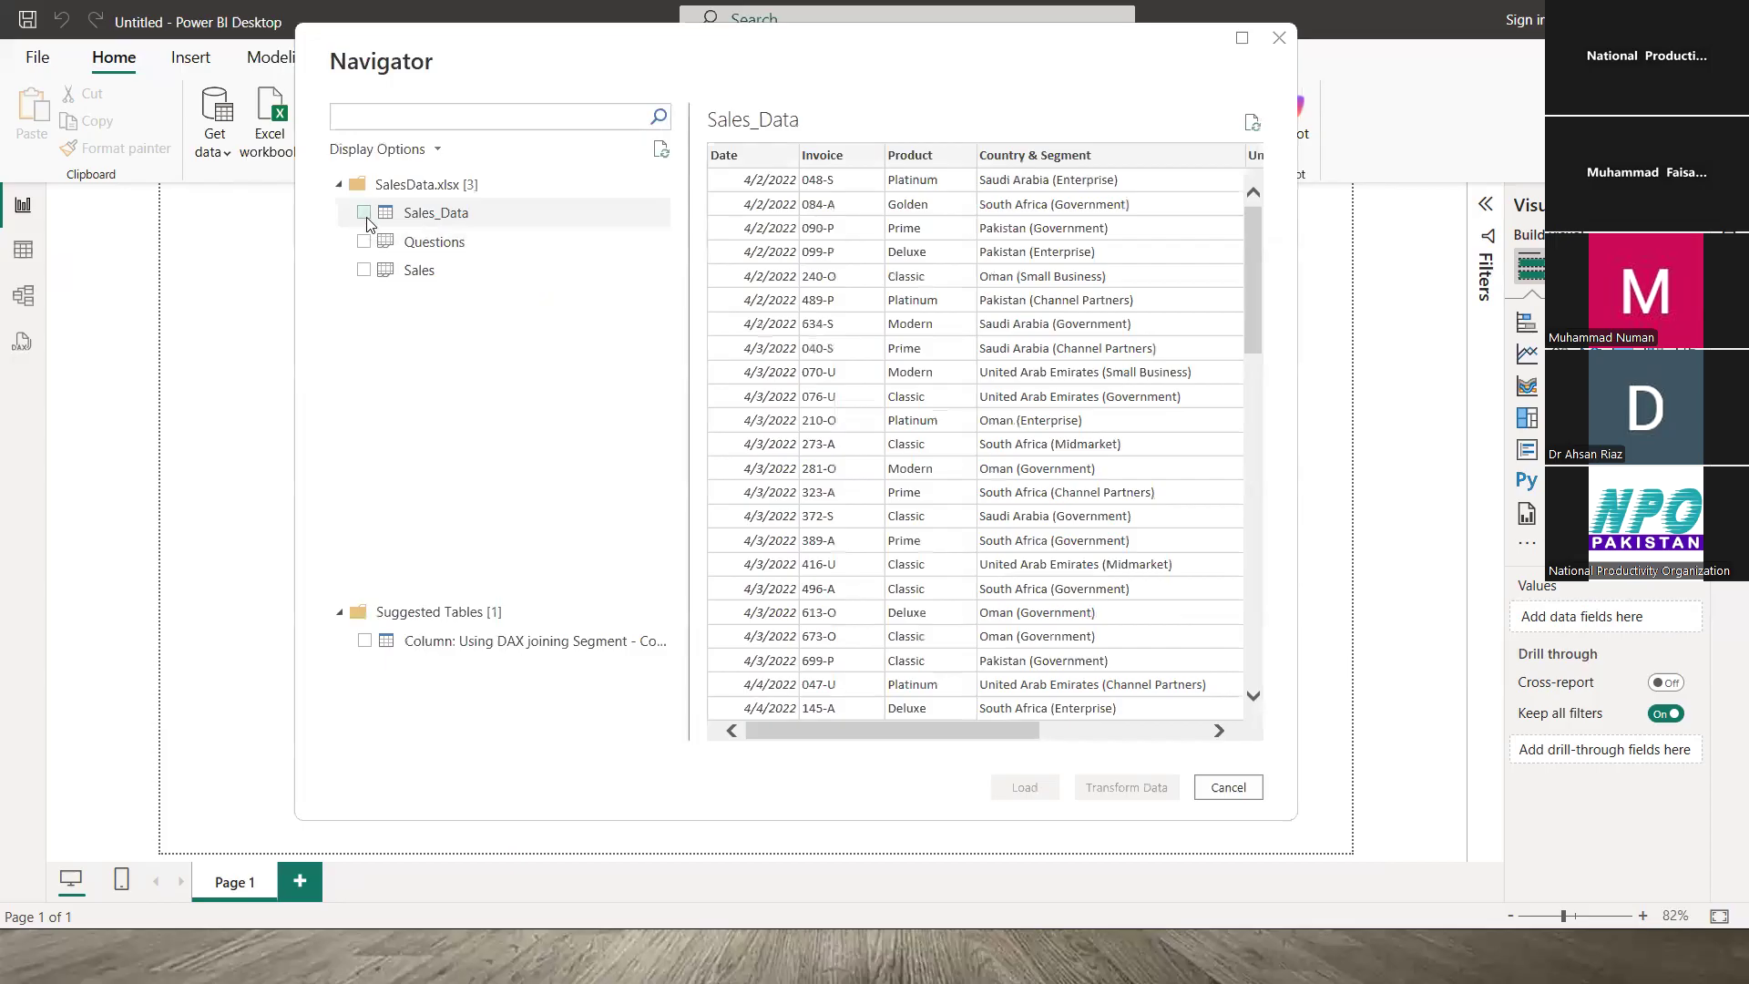
# - Tick the Sales_Data checkbox in the Navigator for import
pyautogui.click(364, 216)
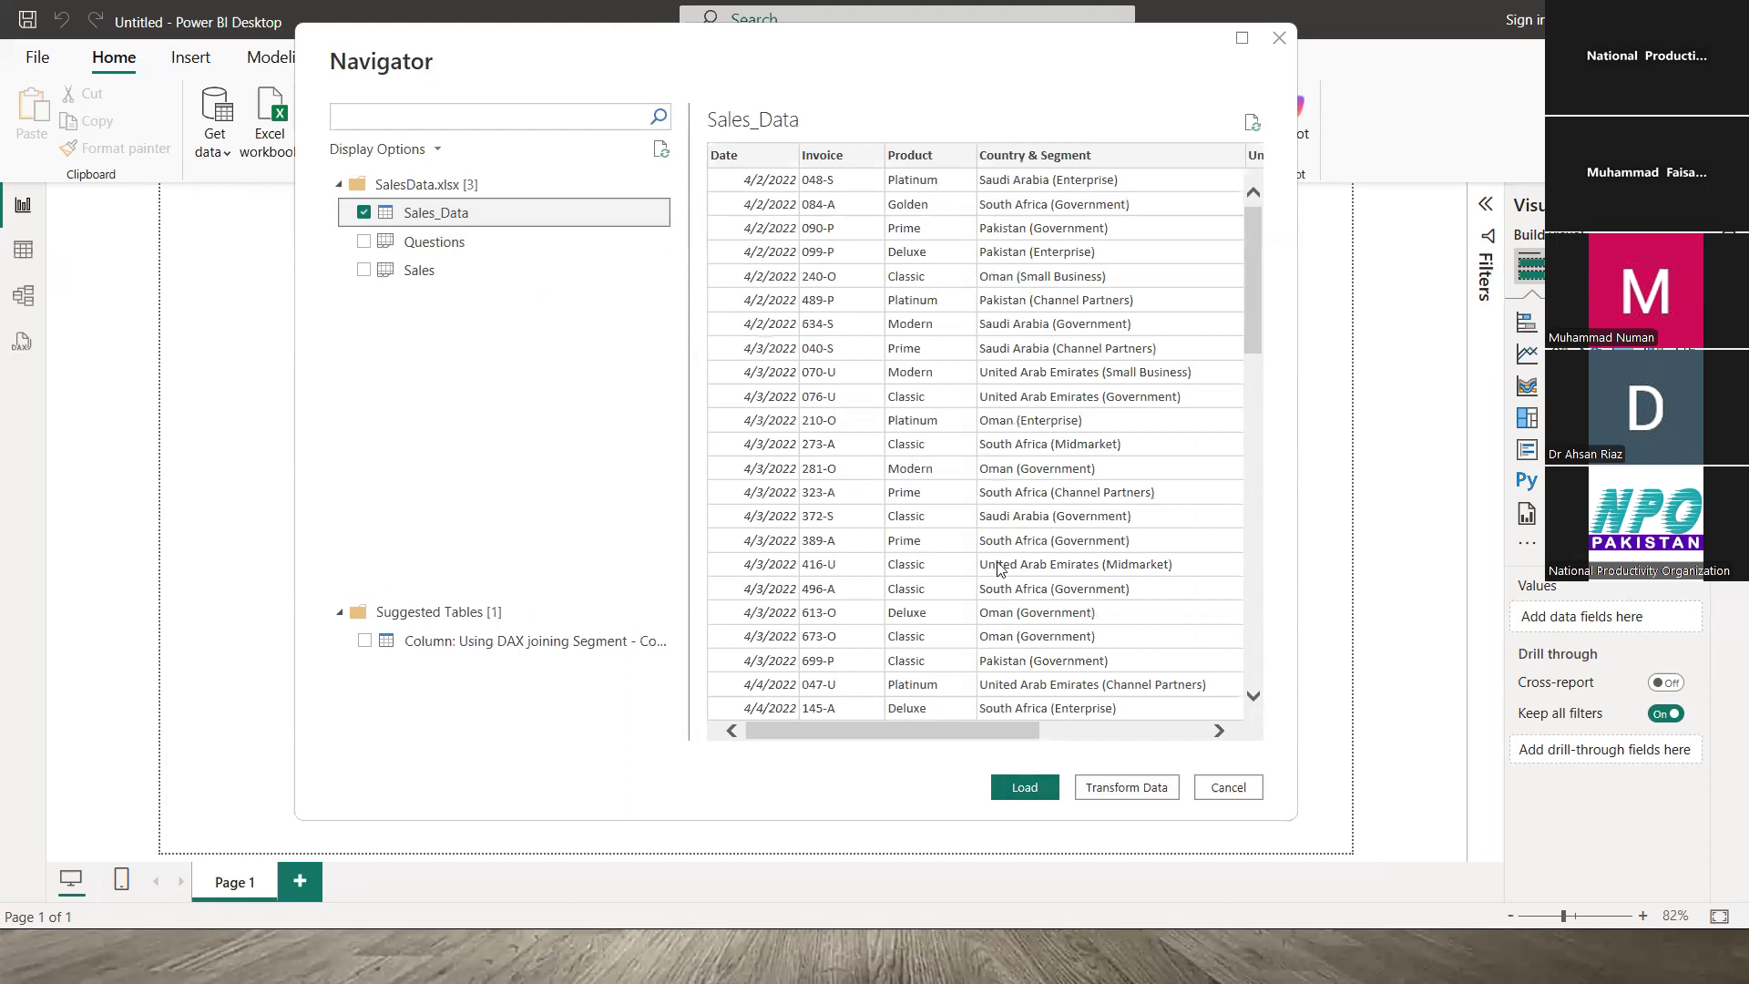
pyautogui.moveTo(1249, 242); pyautogui.dragTo(1290, 192)
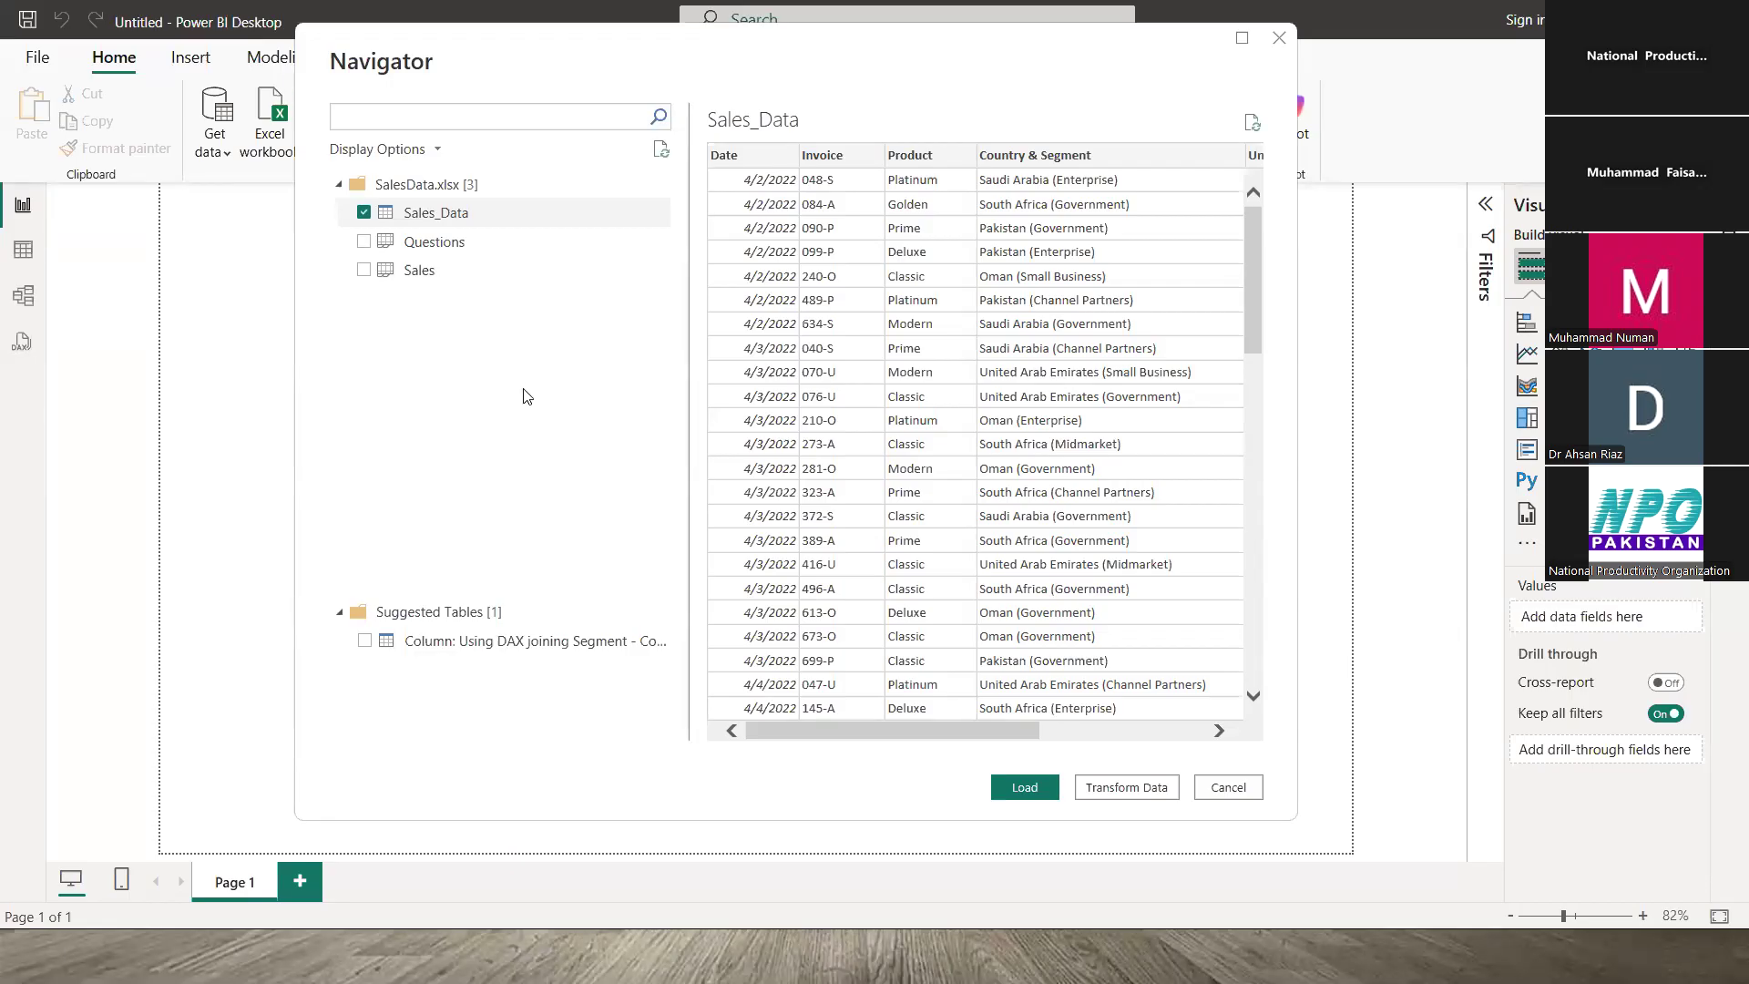
# - Load Sales_Data into the report and show its 700 rows in Table view
pyautogui.click(1025, 787)
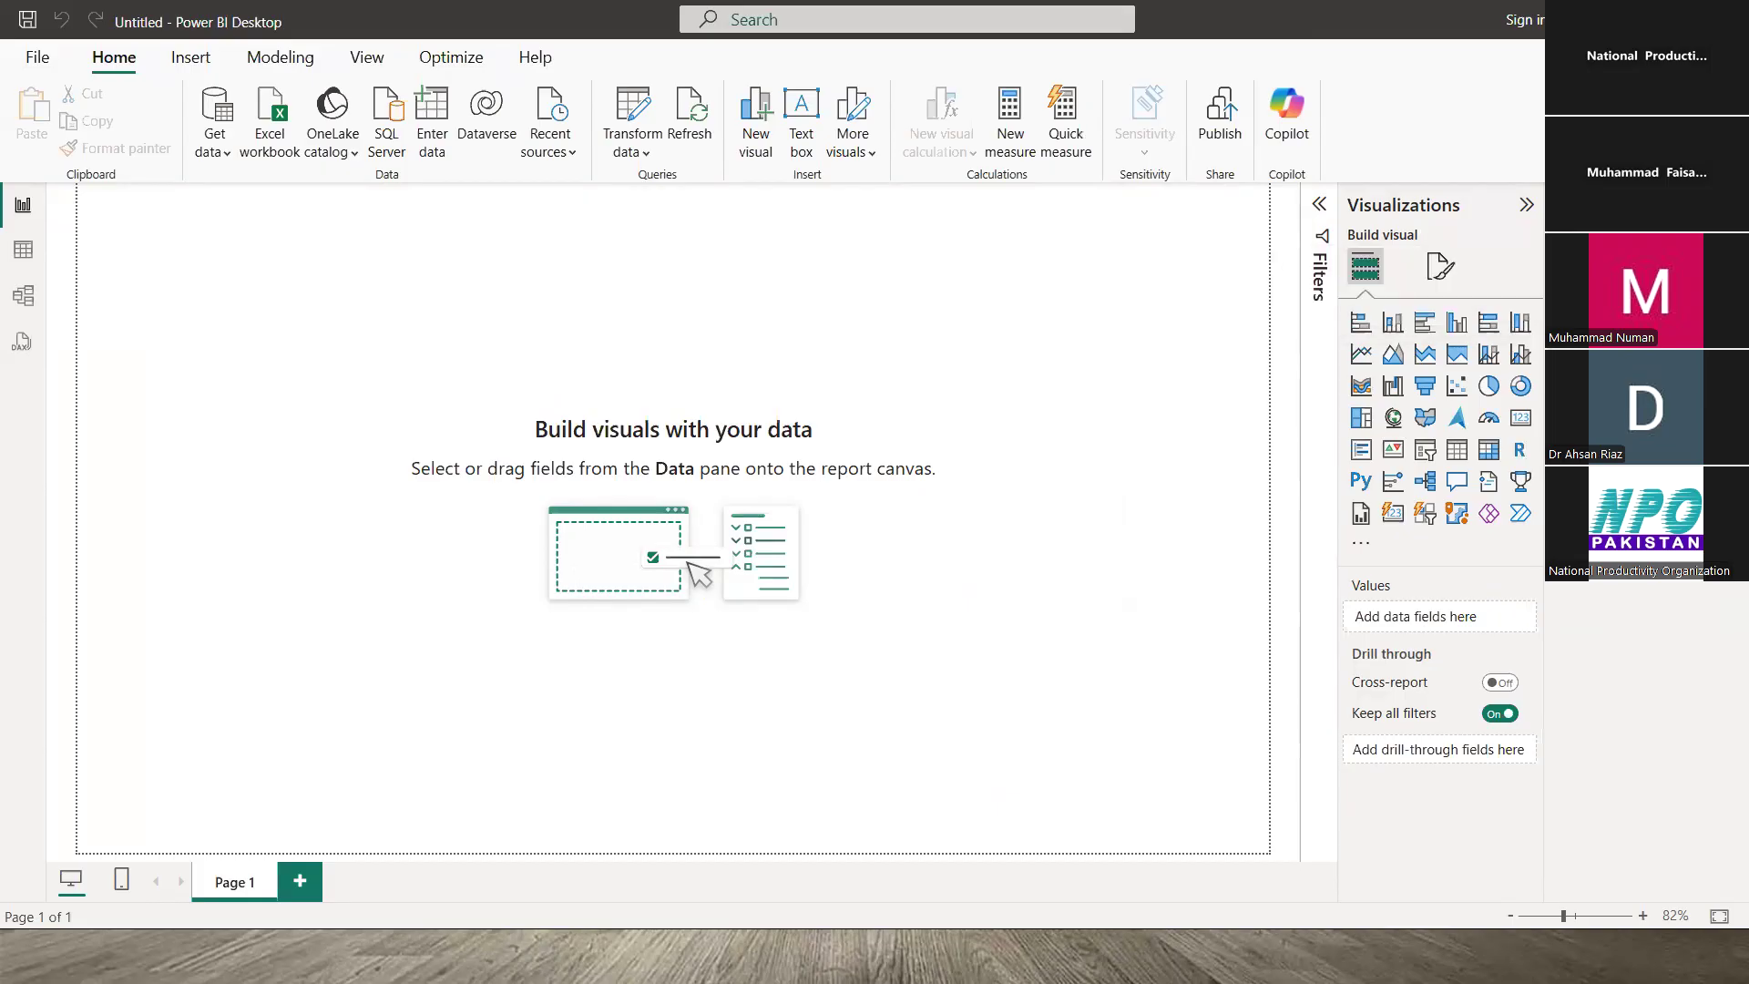
pyautogui.click(24, 260)
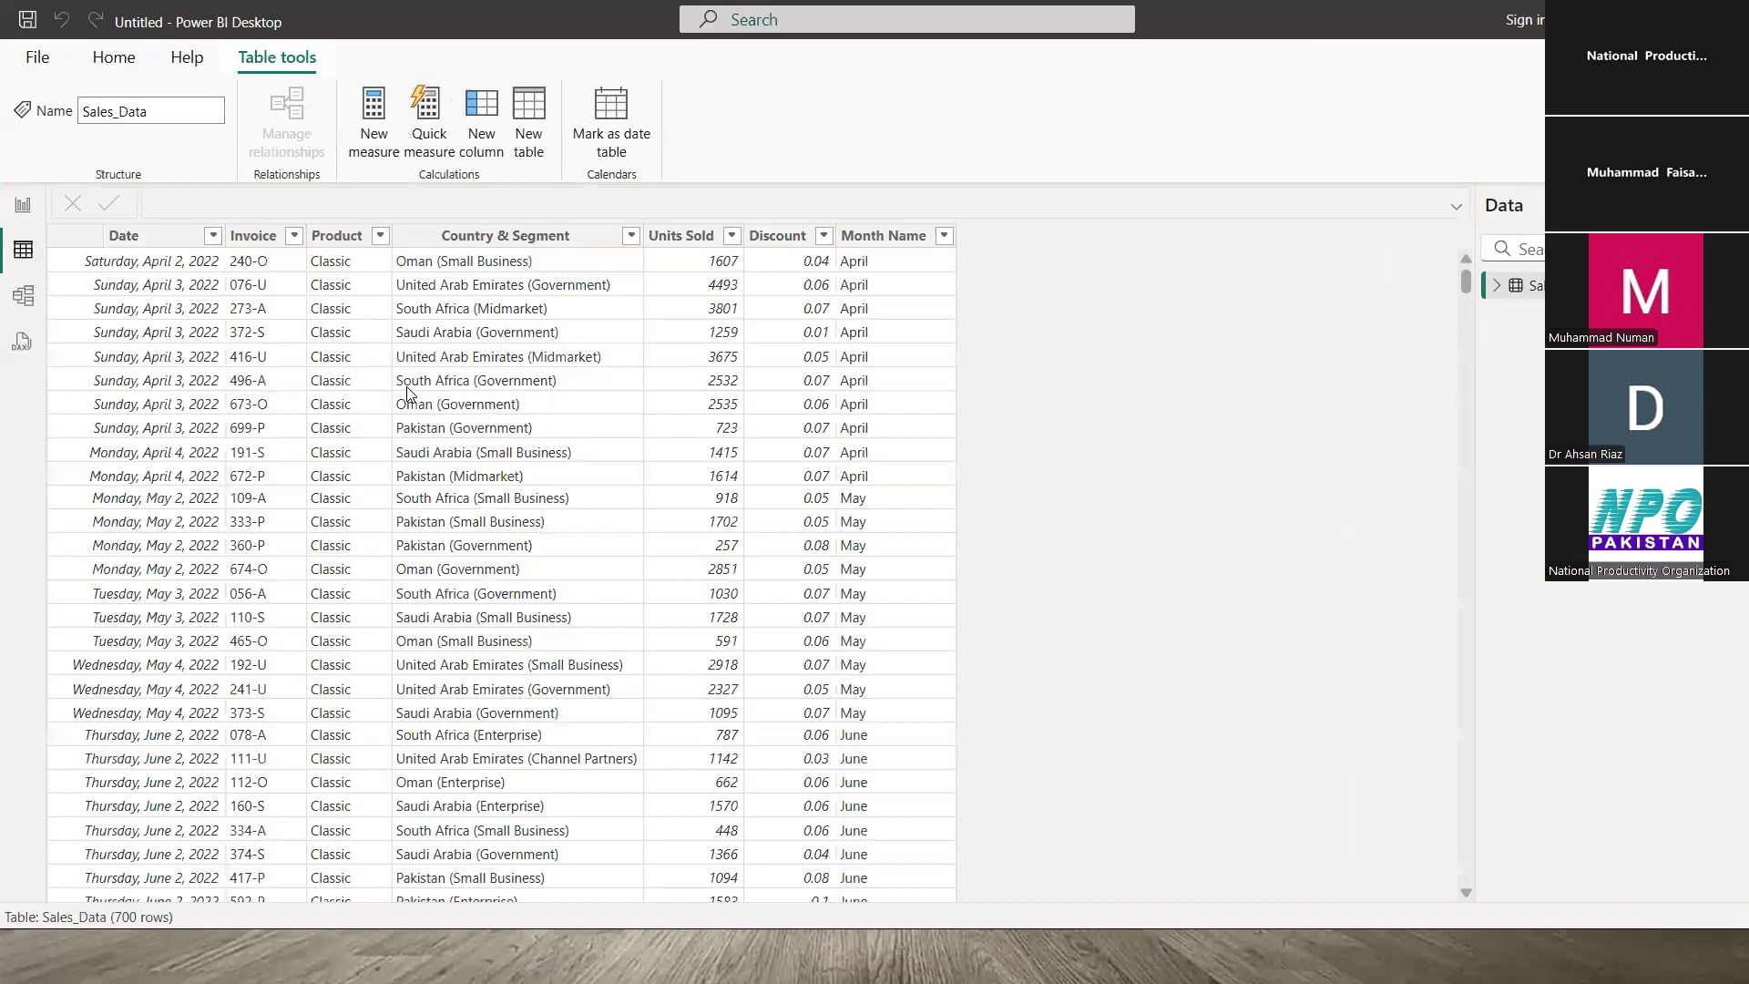
pyautogui.click(140, 263)
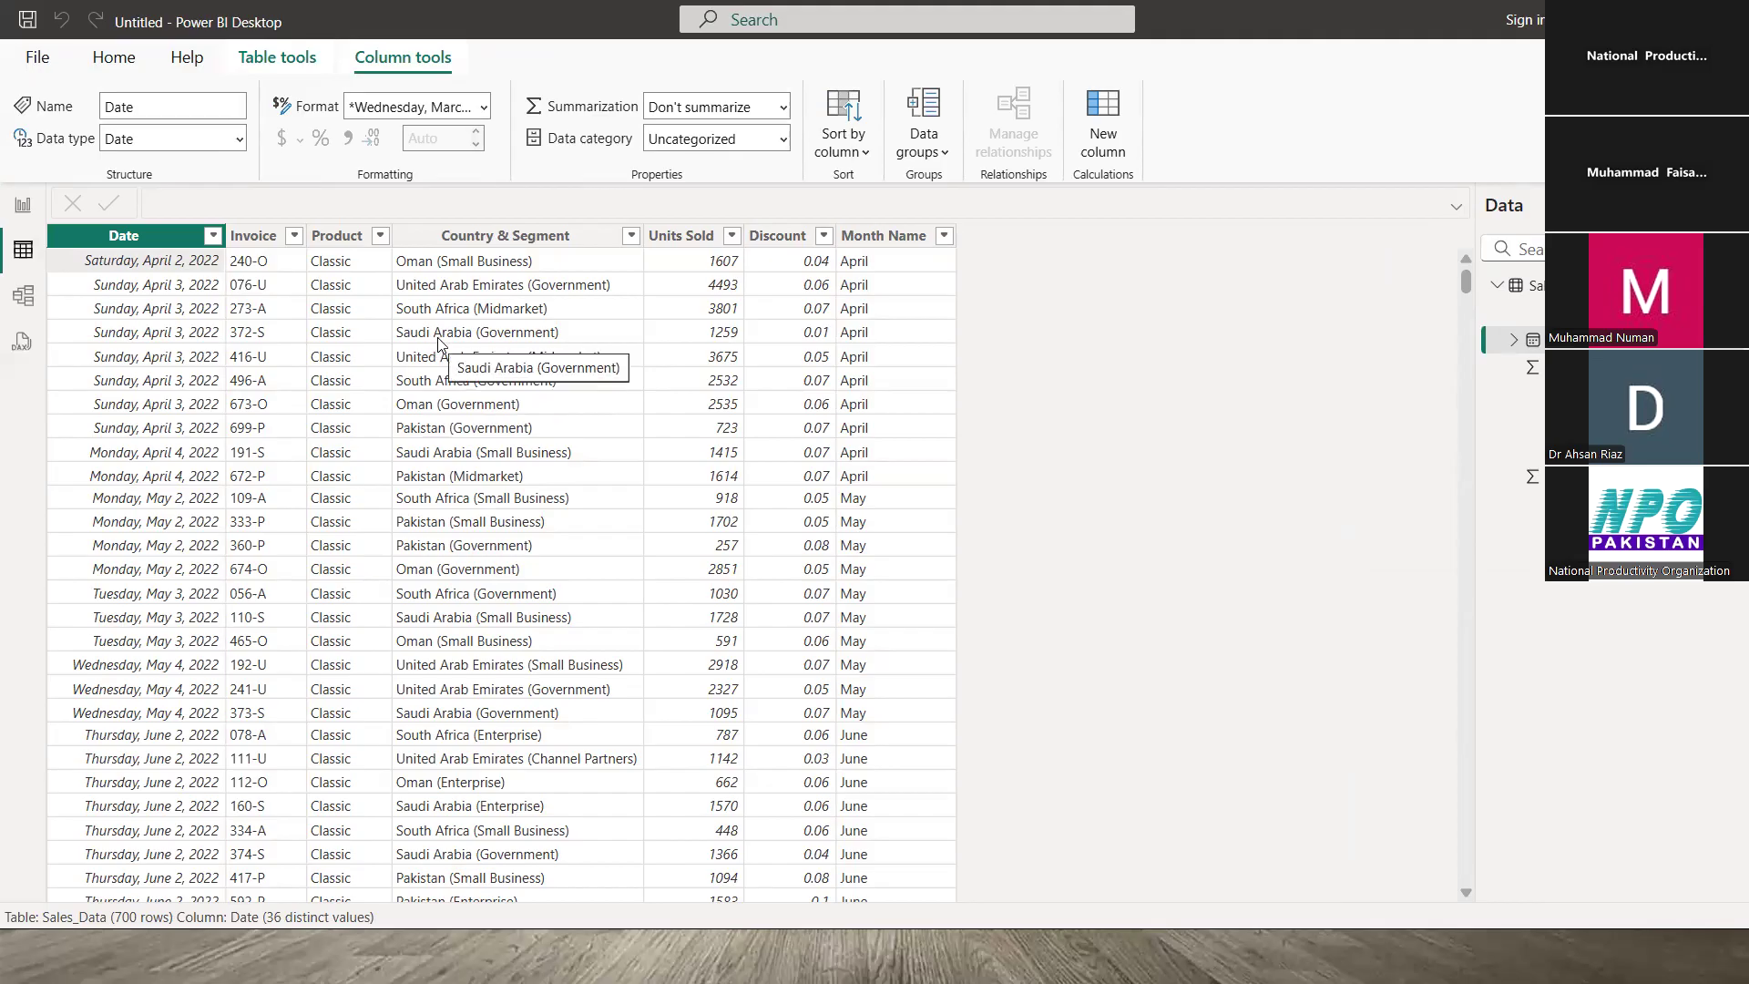
pyautogui.click(688, 264)
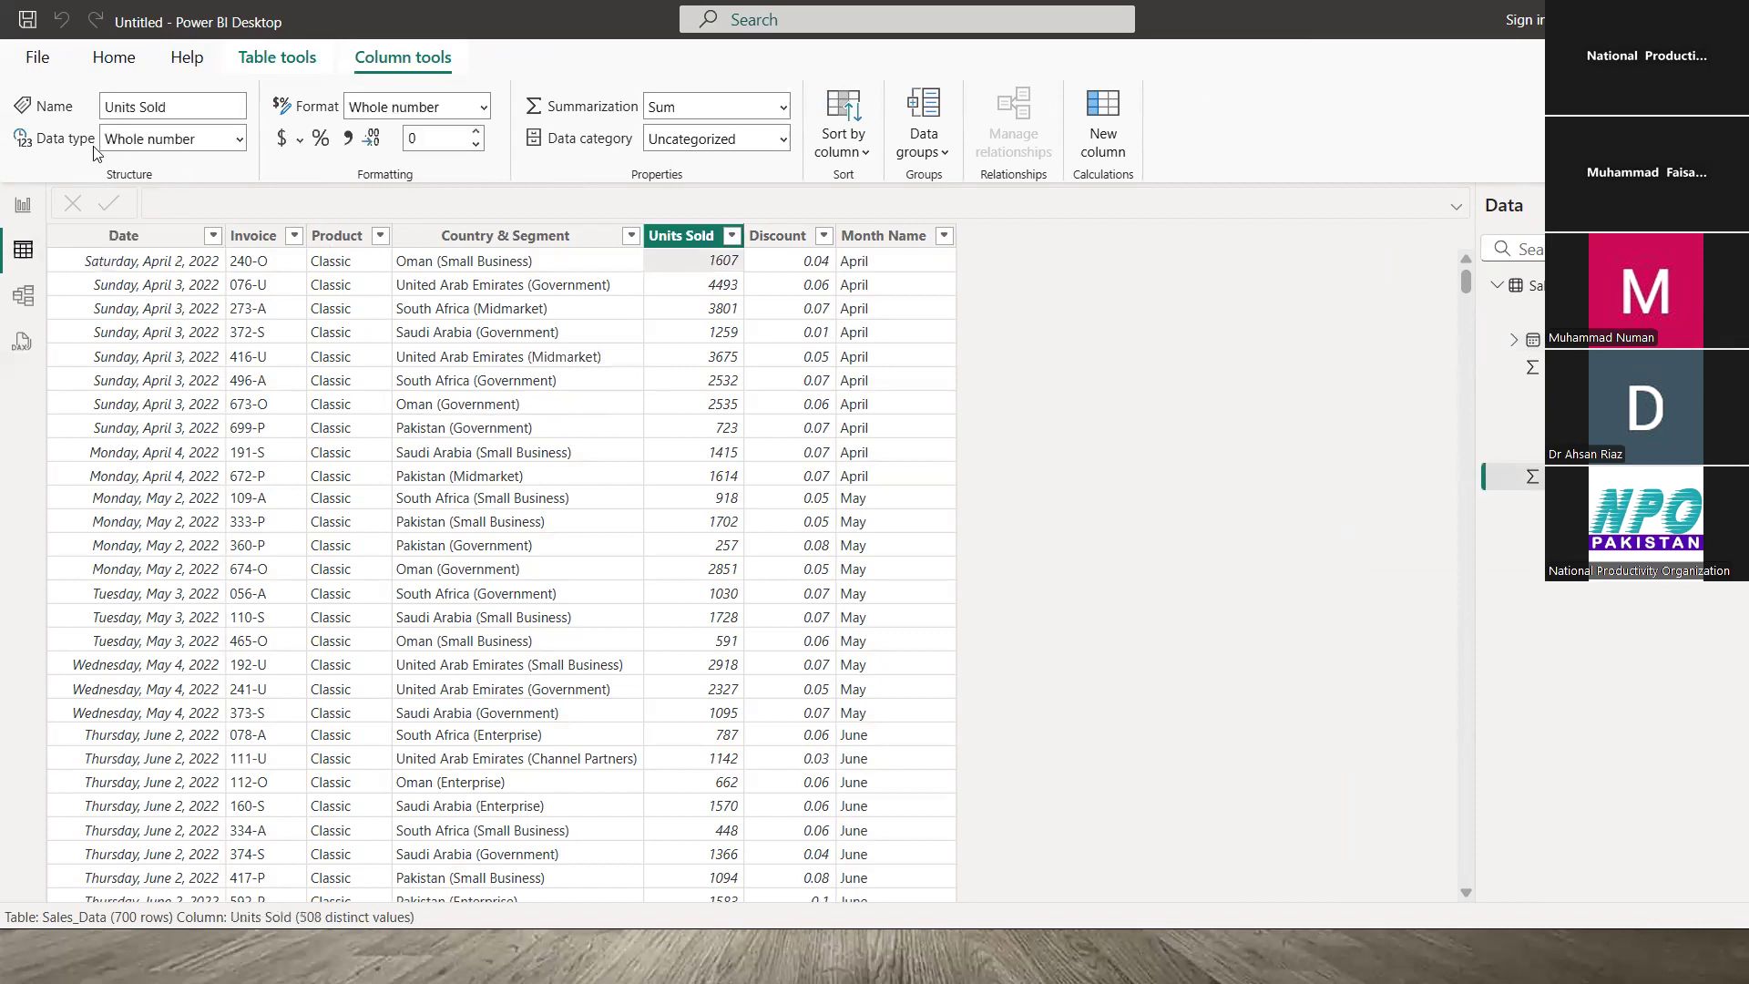
pyautogui.click(241, 138)
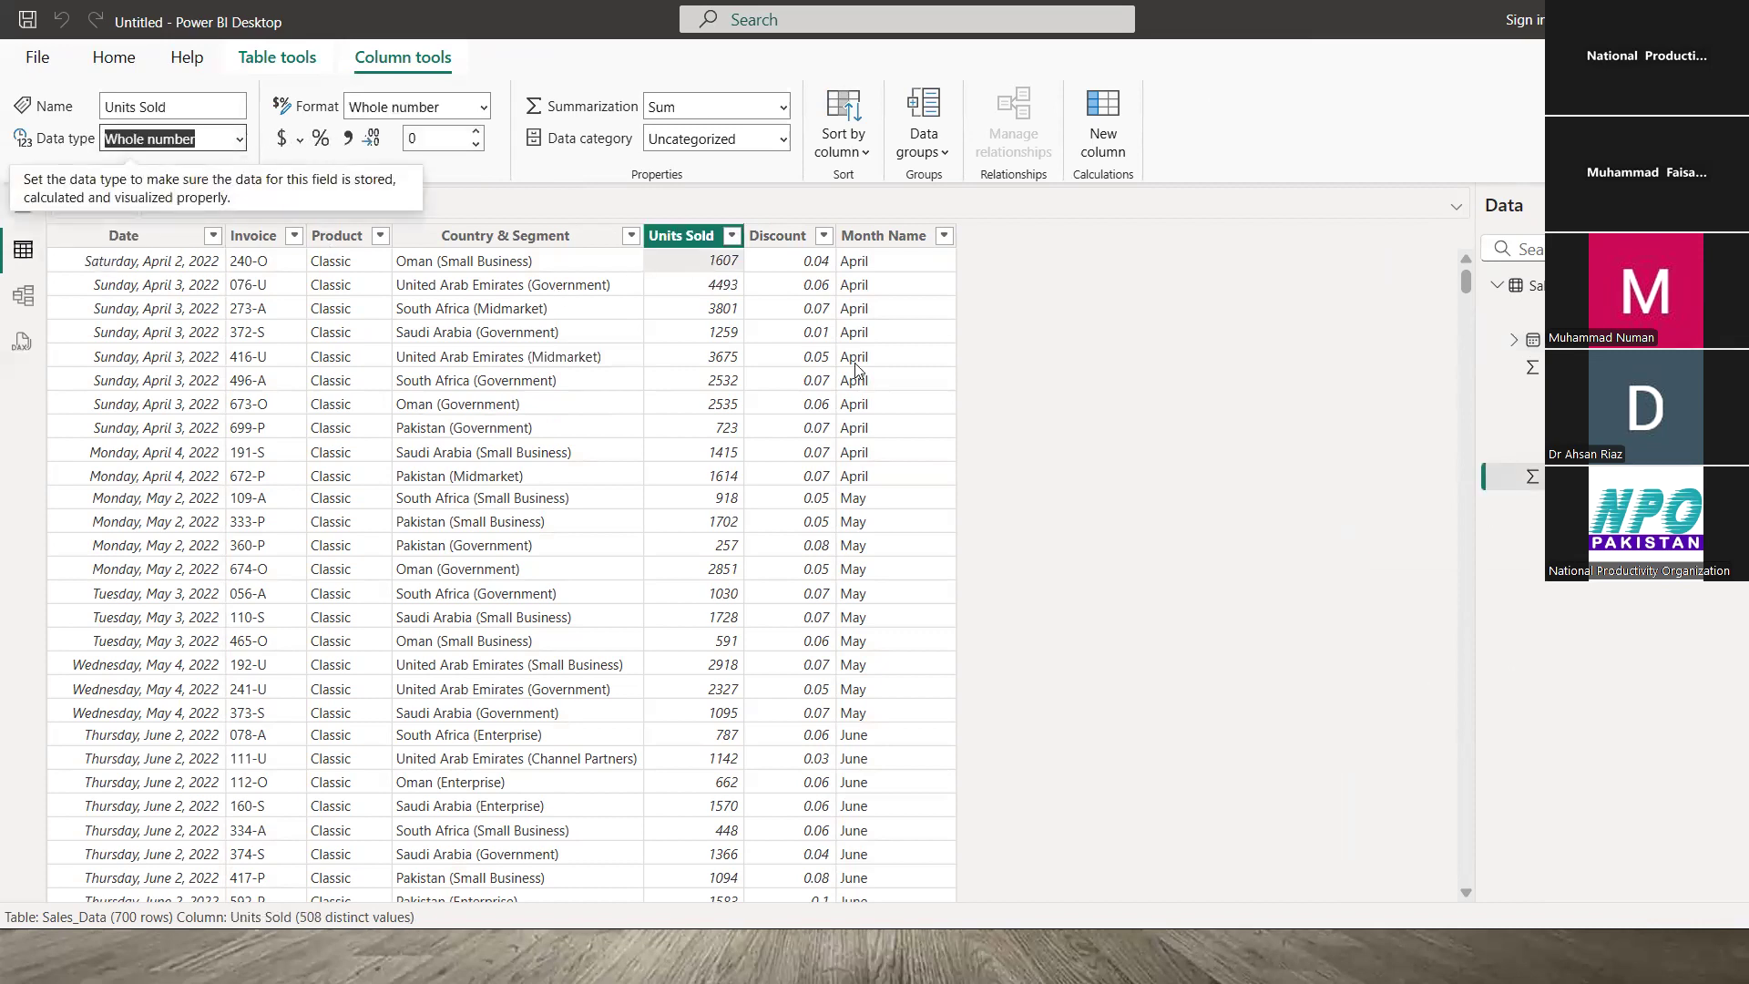
pyautogui.click(803, 266)
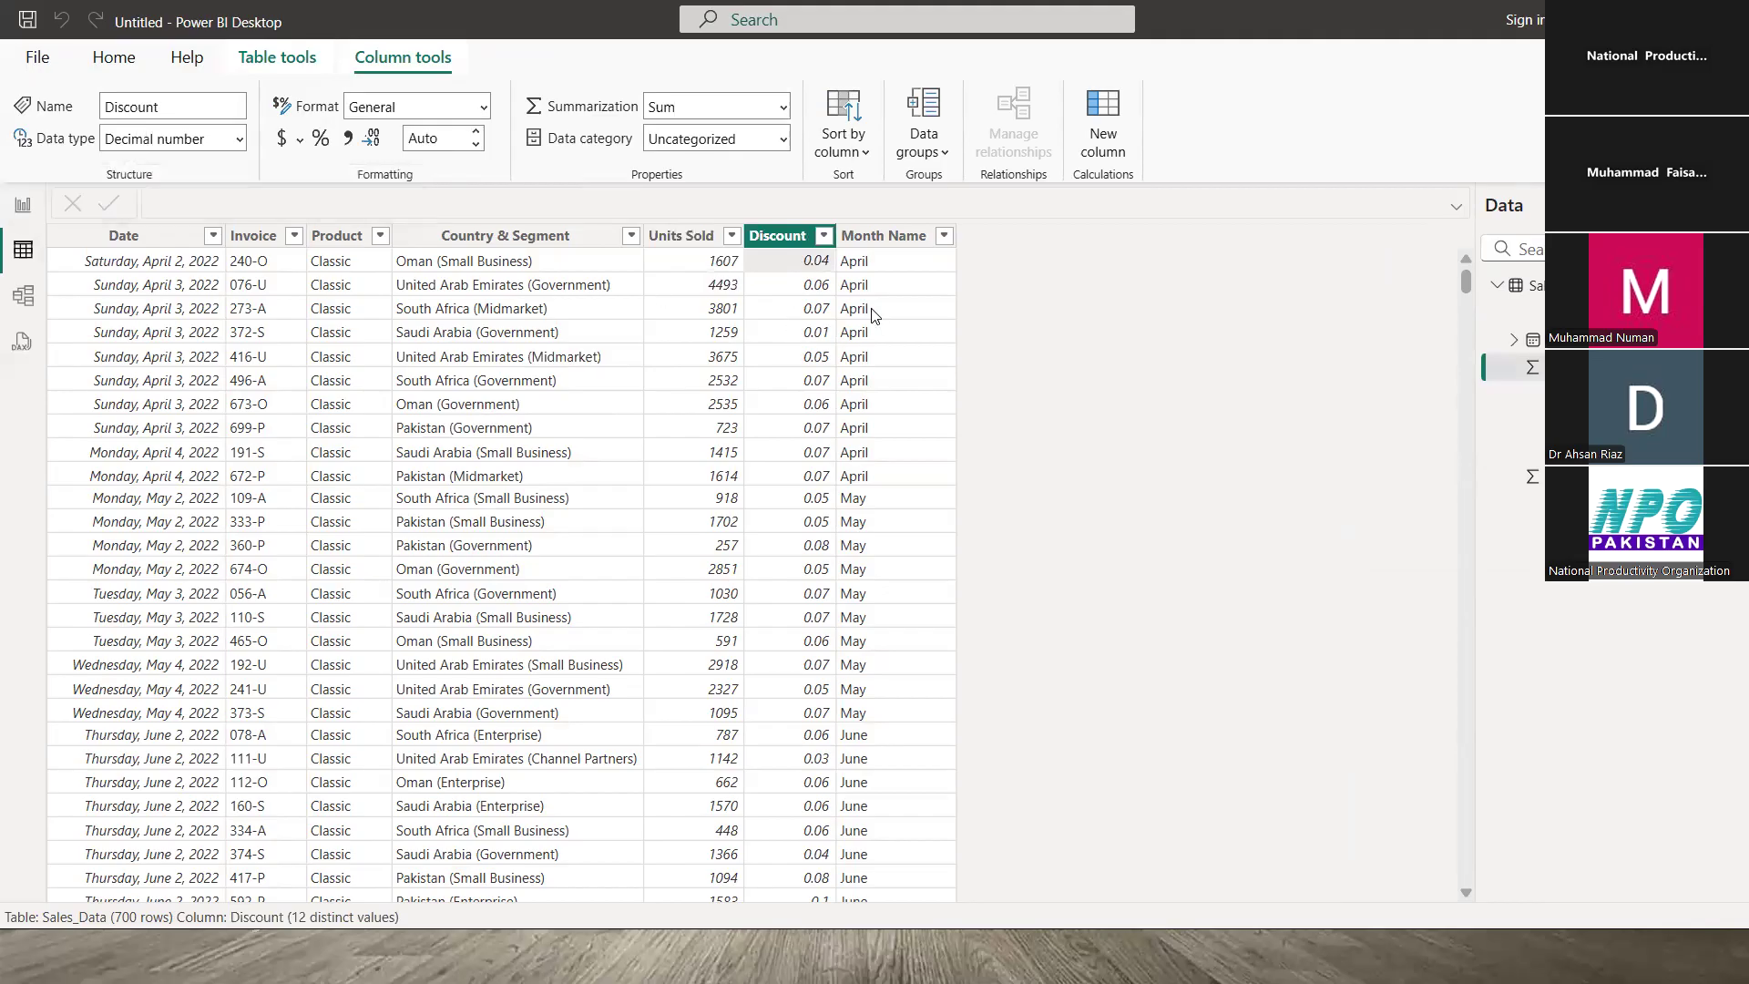
pyautogui.click(883, 266)
pyautogui.click(497, 261)
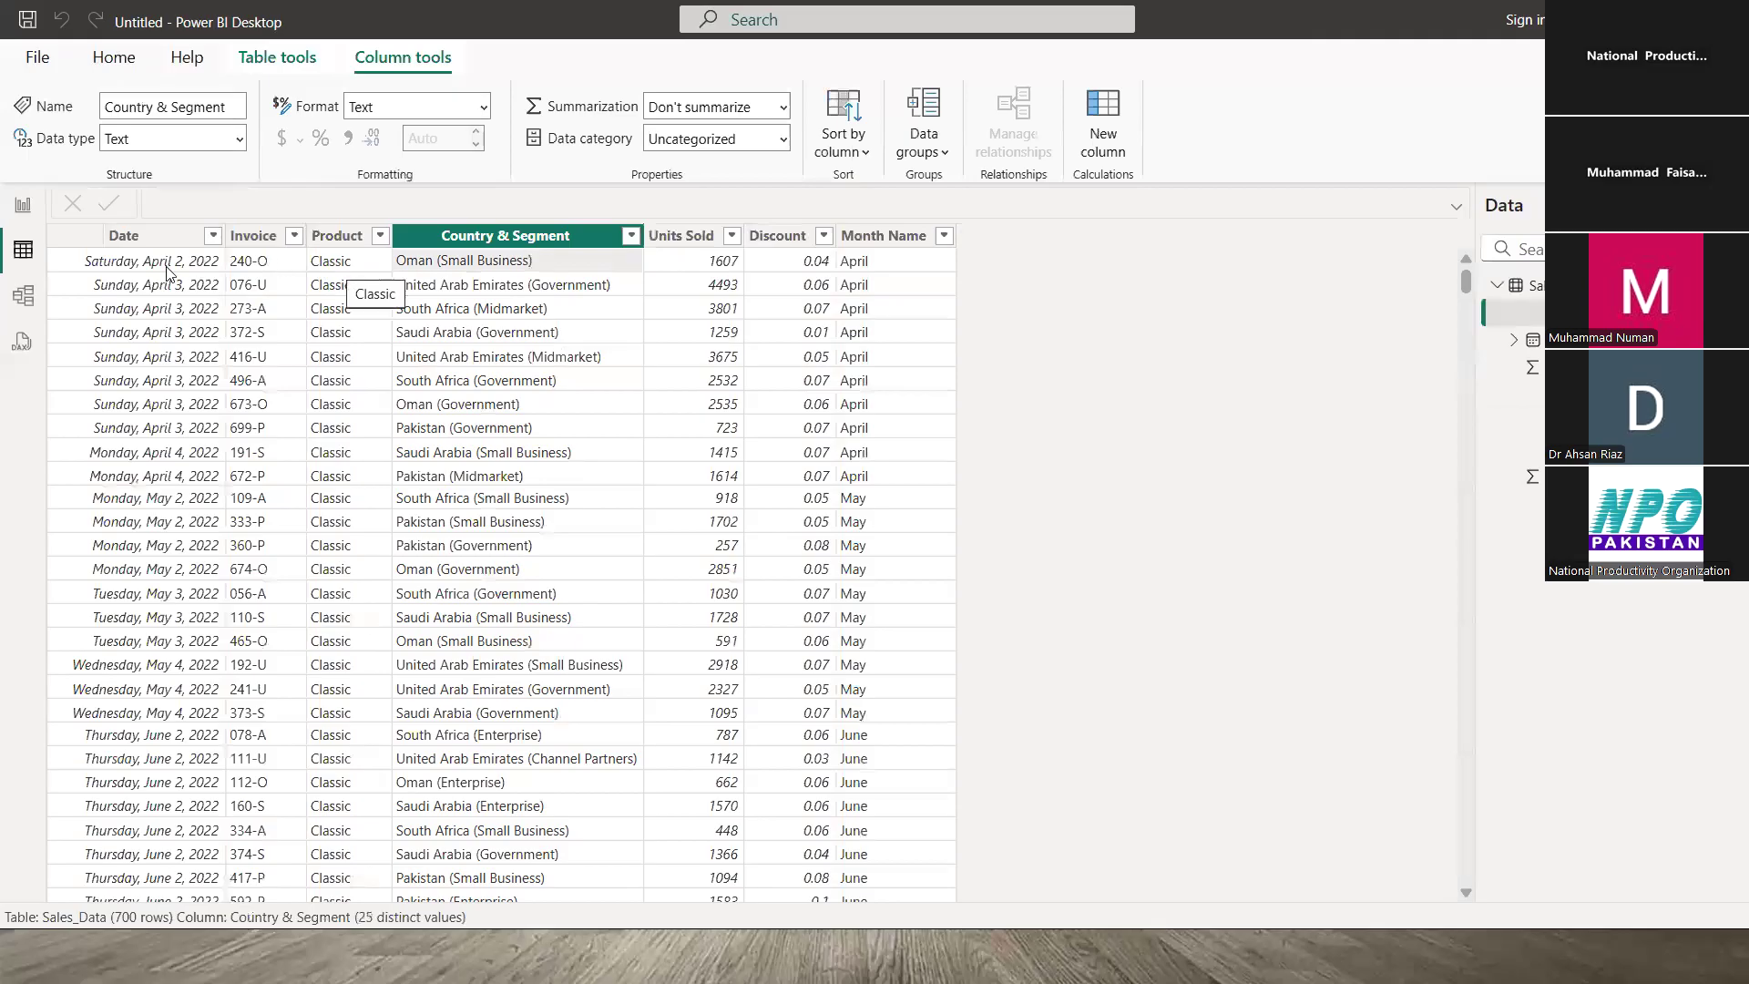
pyautogui.click(138, 450)
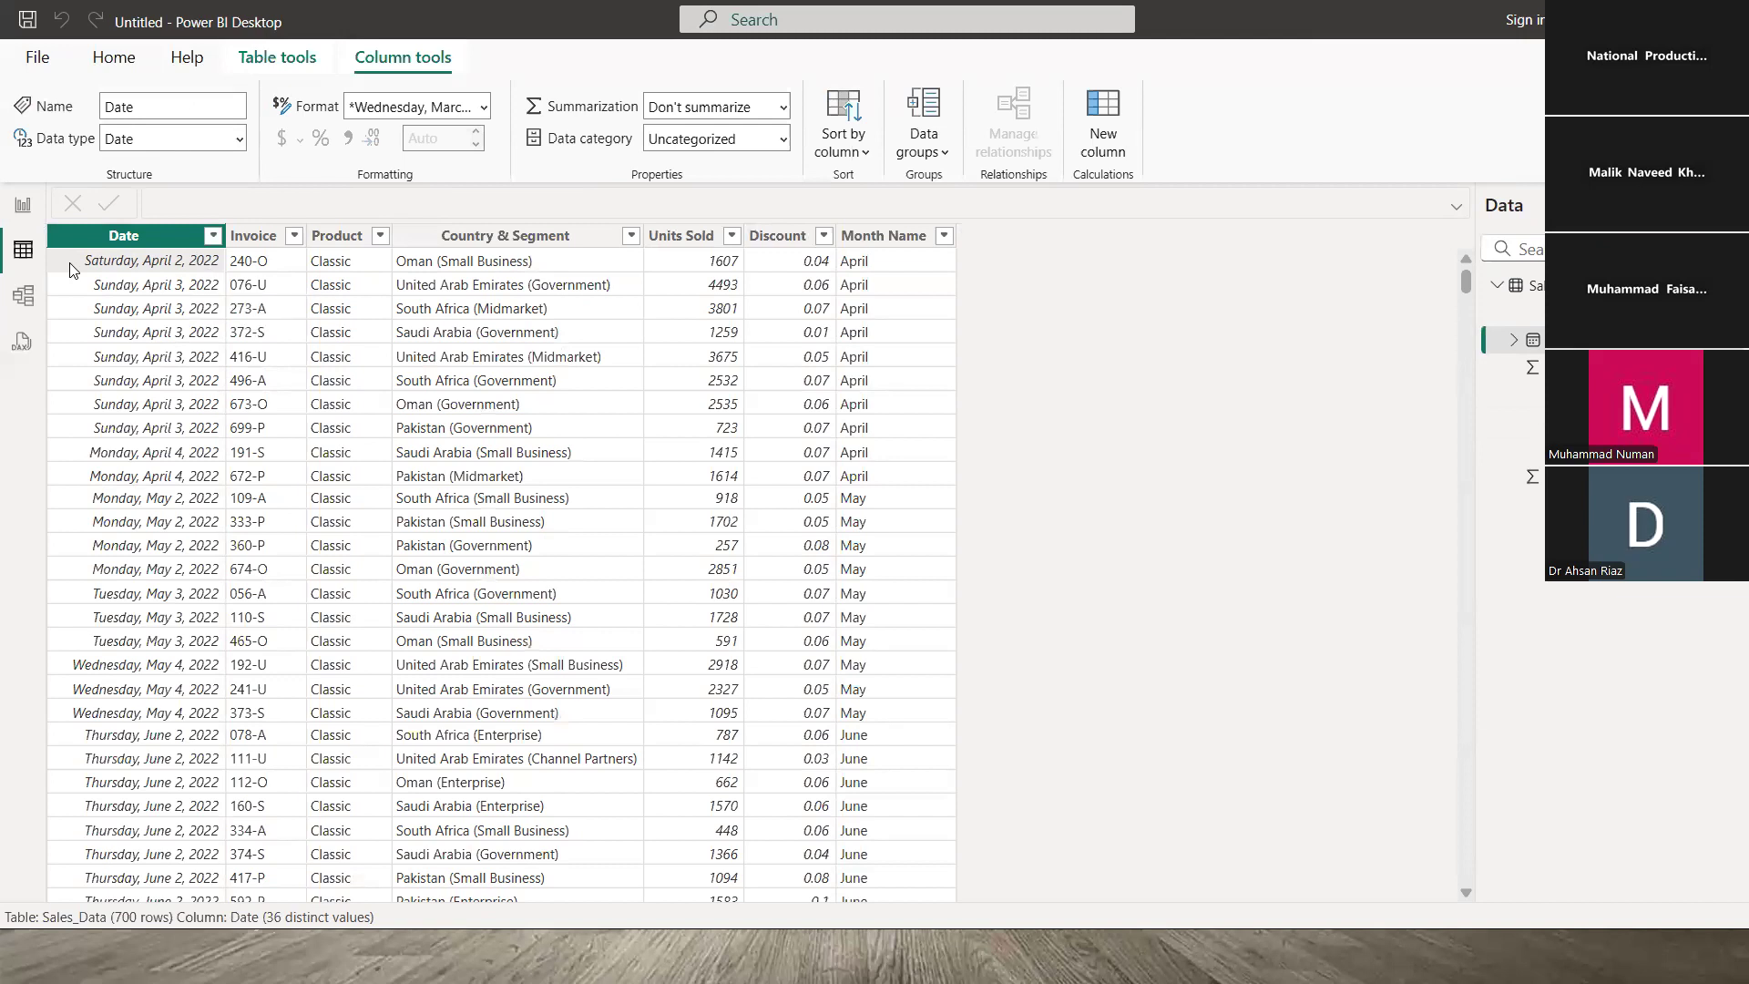
# - Format dates as dd-mmm-yy (e.g. 02-Apr-22) and give Units Sold thousands separators
pyautogui.click(483, 107)
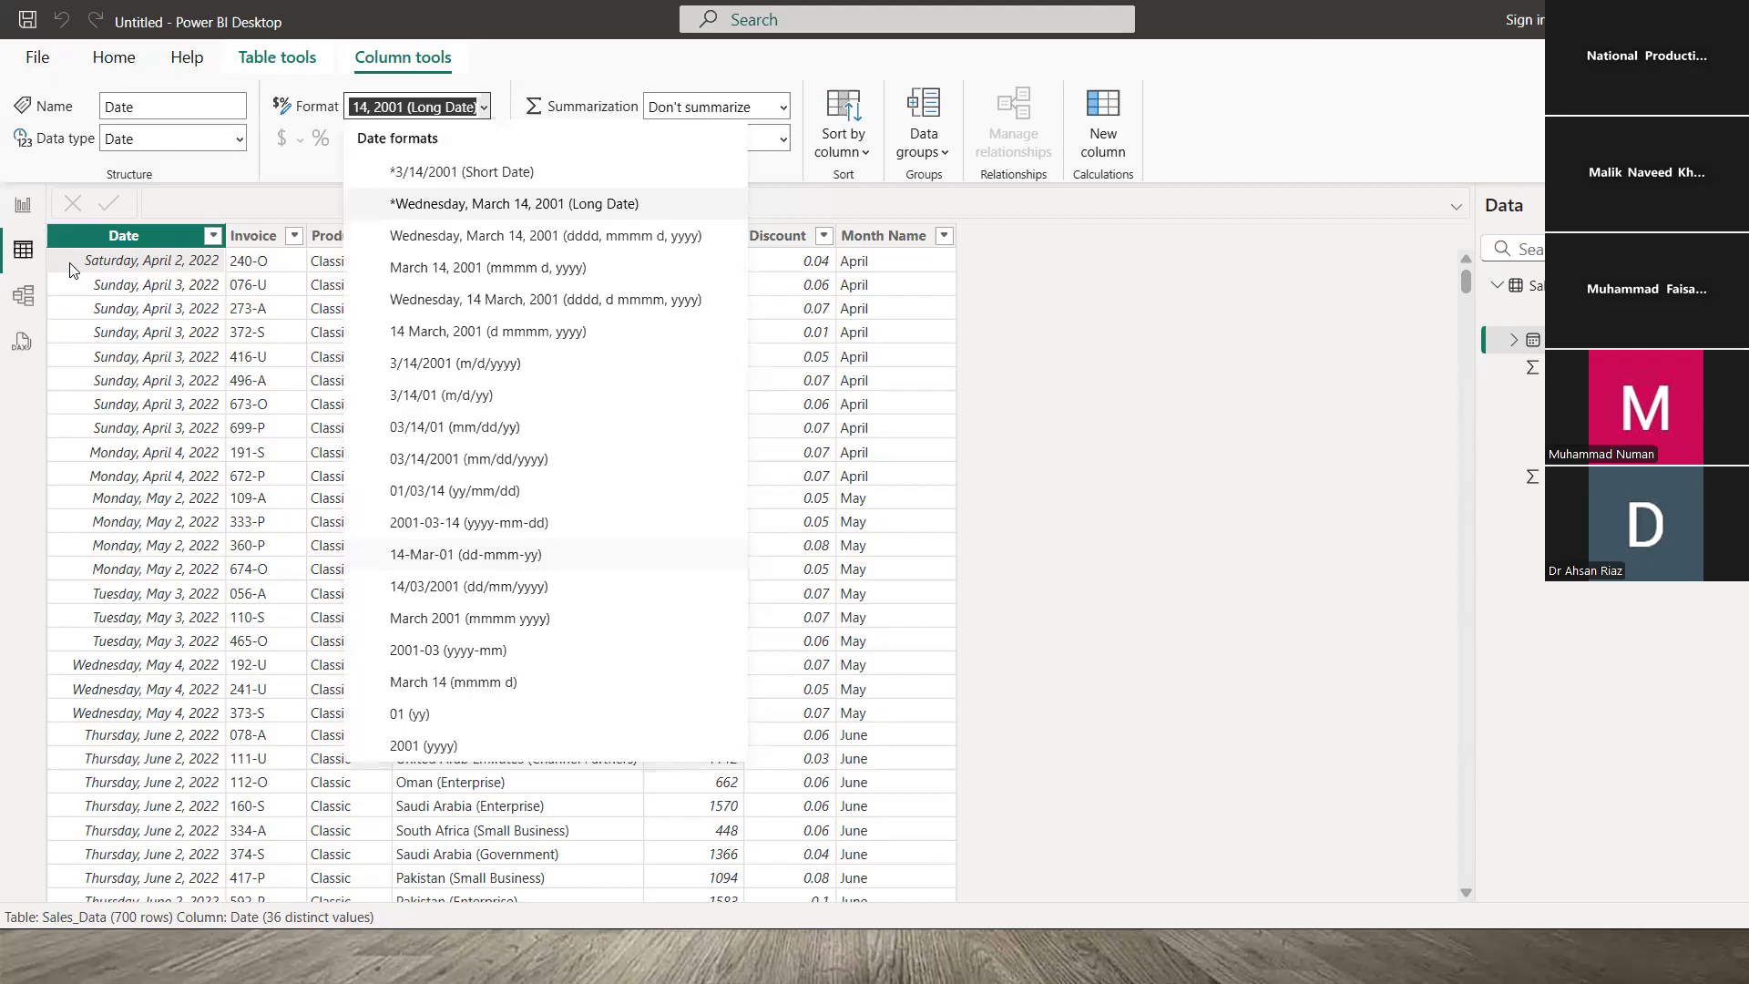
pyautogui.click(466, 555)
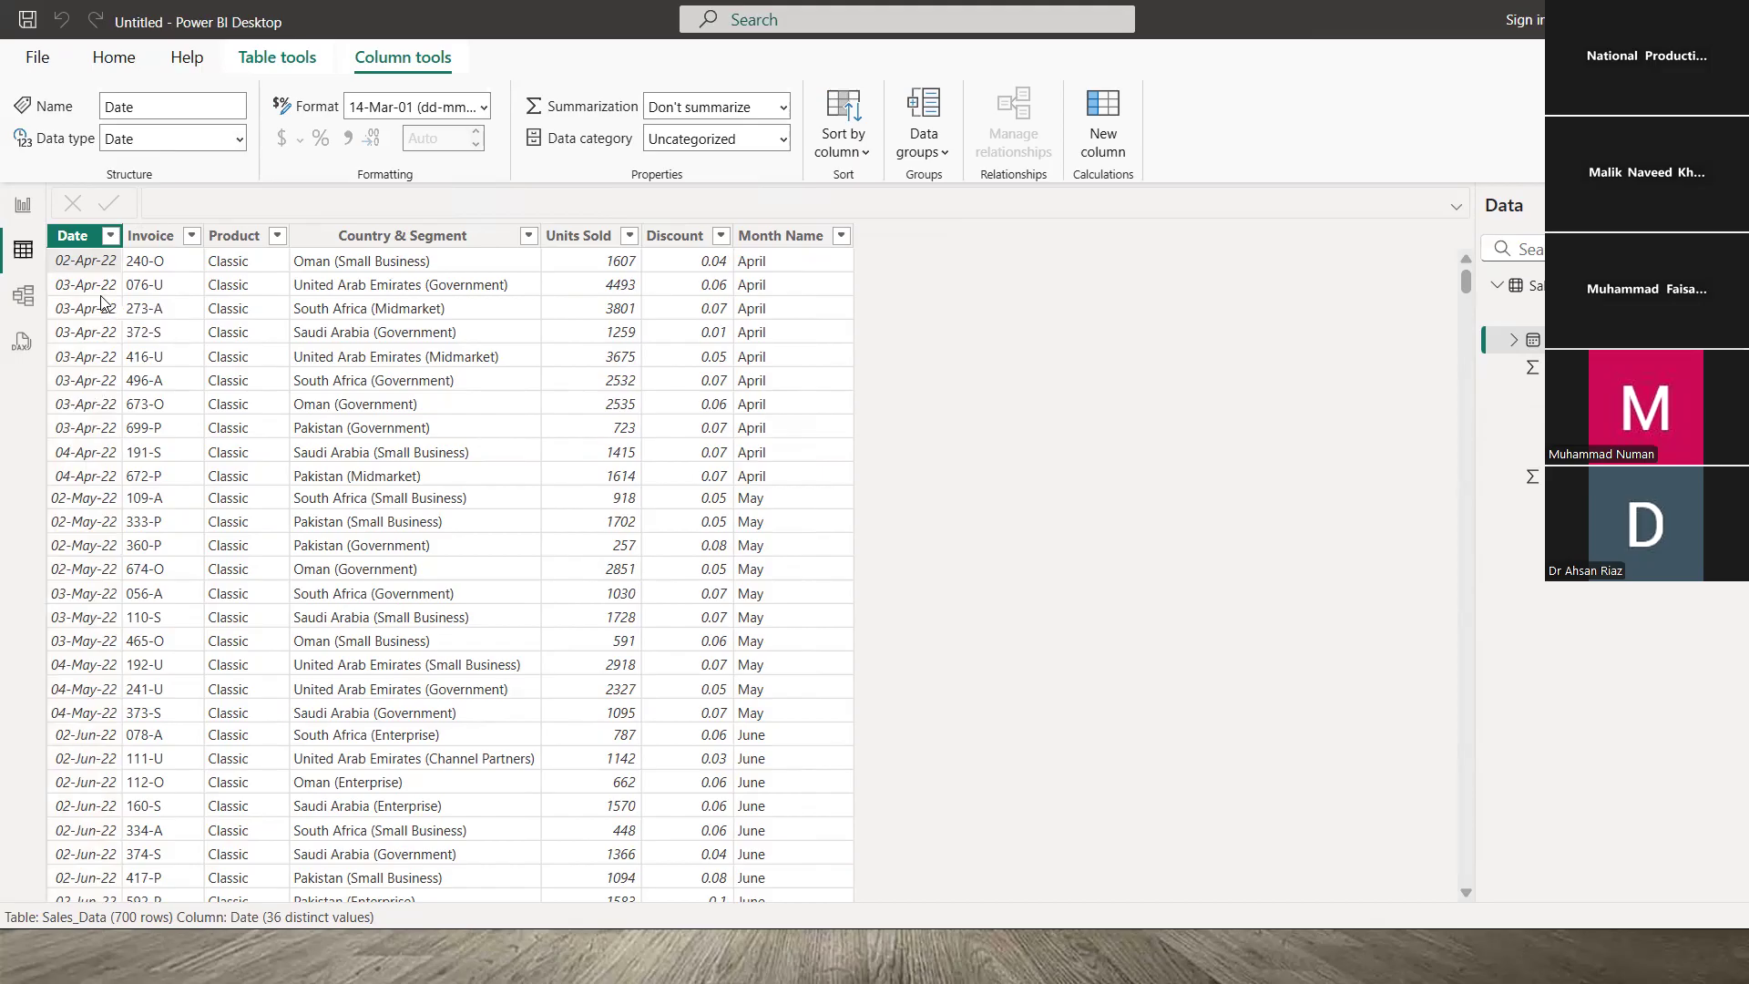
pyautogui.click(588, 271)
pyautogui.click(347, 138)
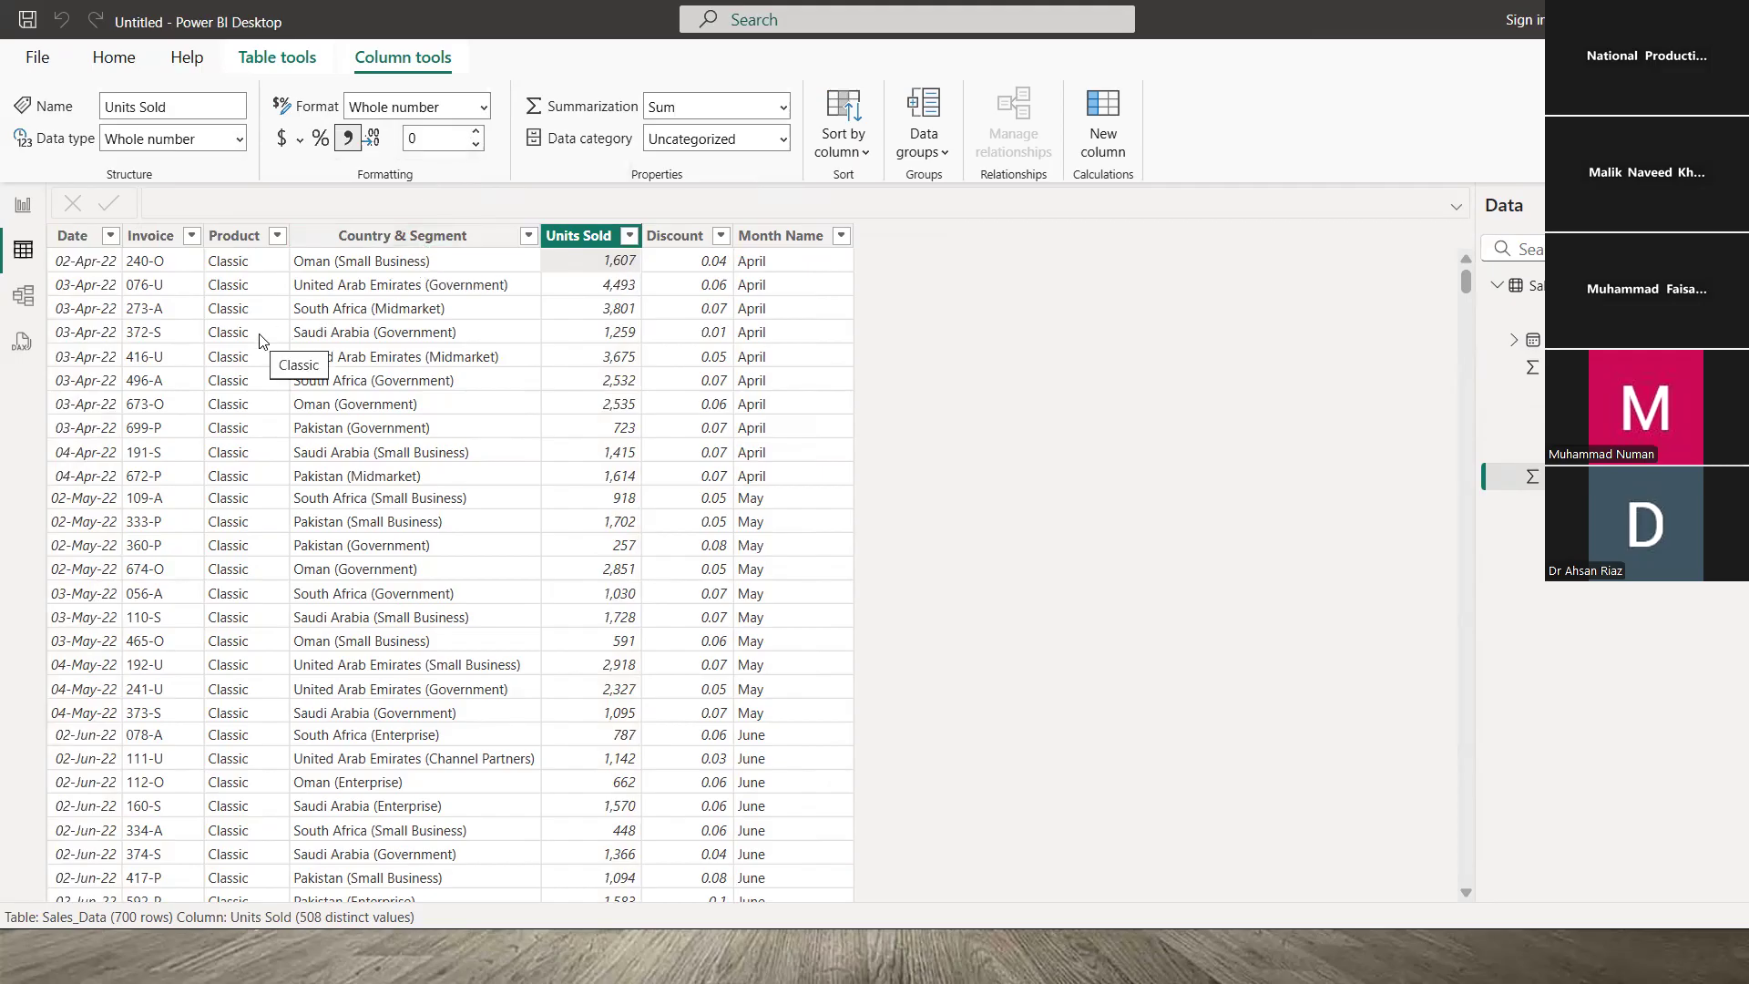
# - Advance the PowerPoint slide show from Get Data to the Visuals slide, then return to Power BI
pyautogui.hotkey('alt', 'Tab')
pyautogui.press('Tab')
pyautogui.press('Tab')
pyautogui.press('Tab')
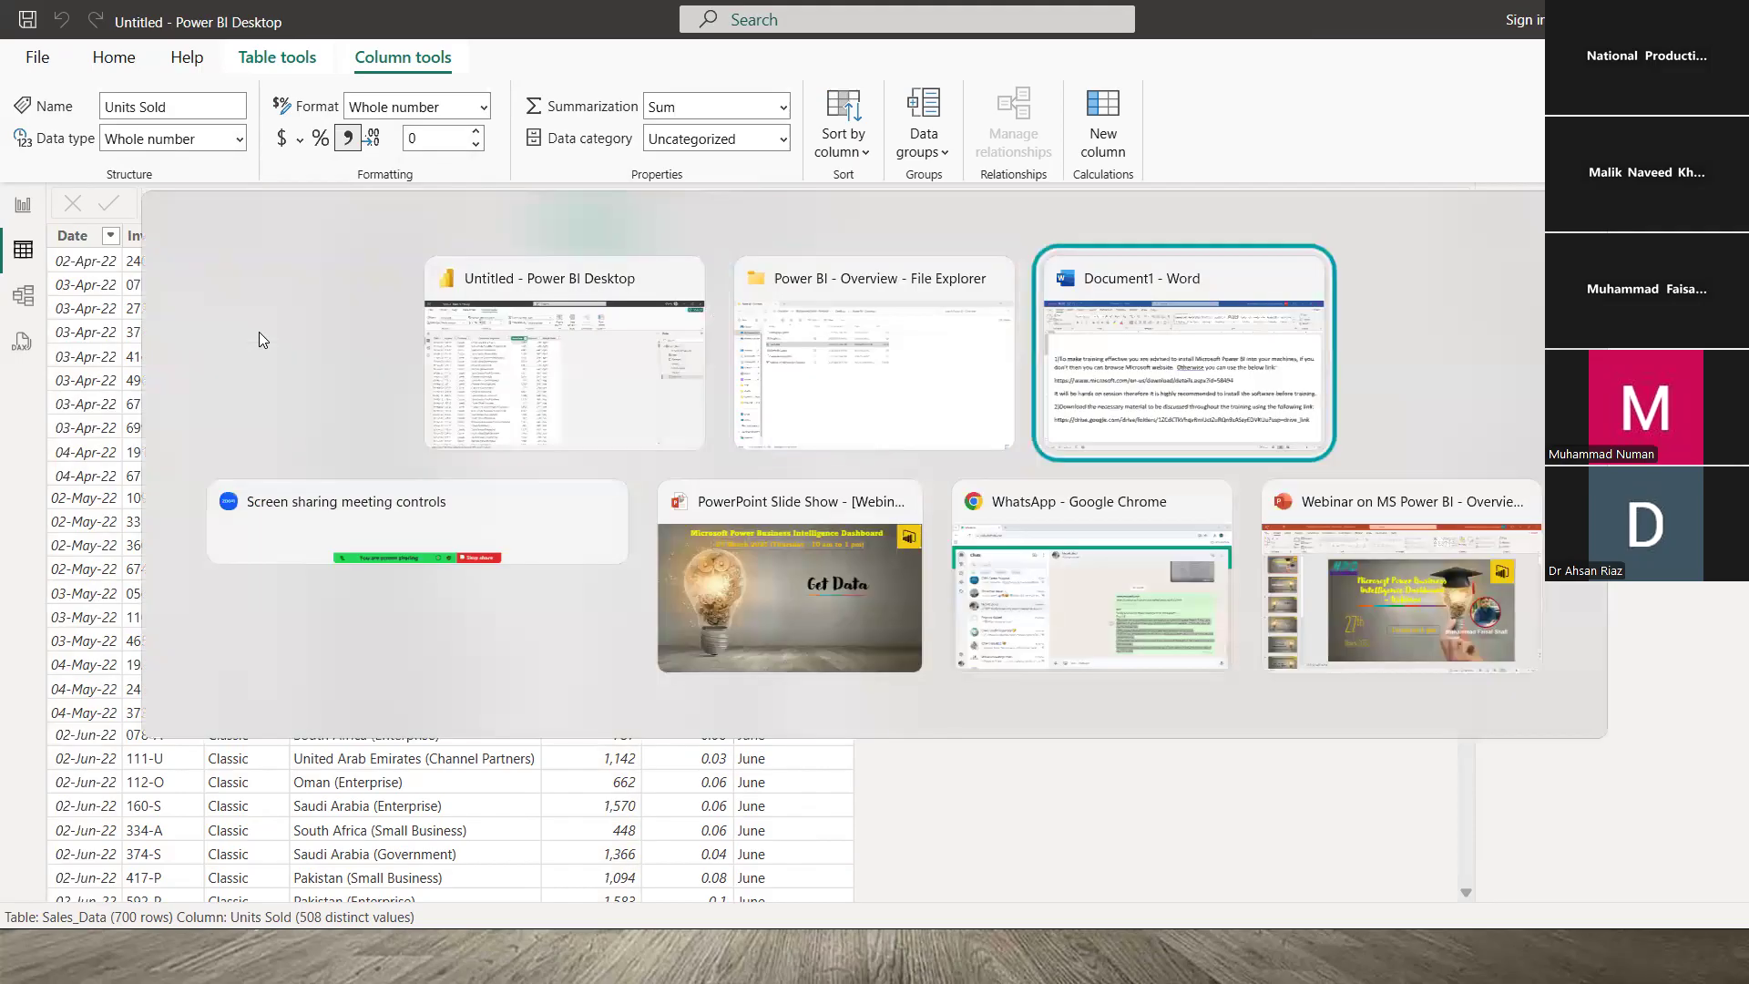
pyautogui.click(740, 526)
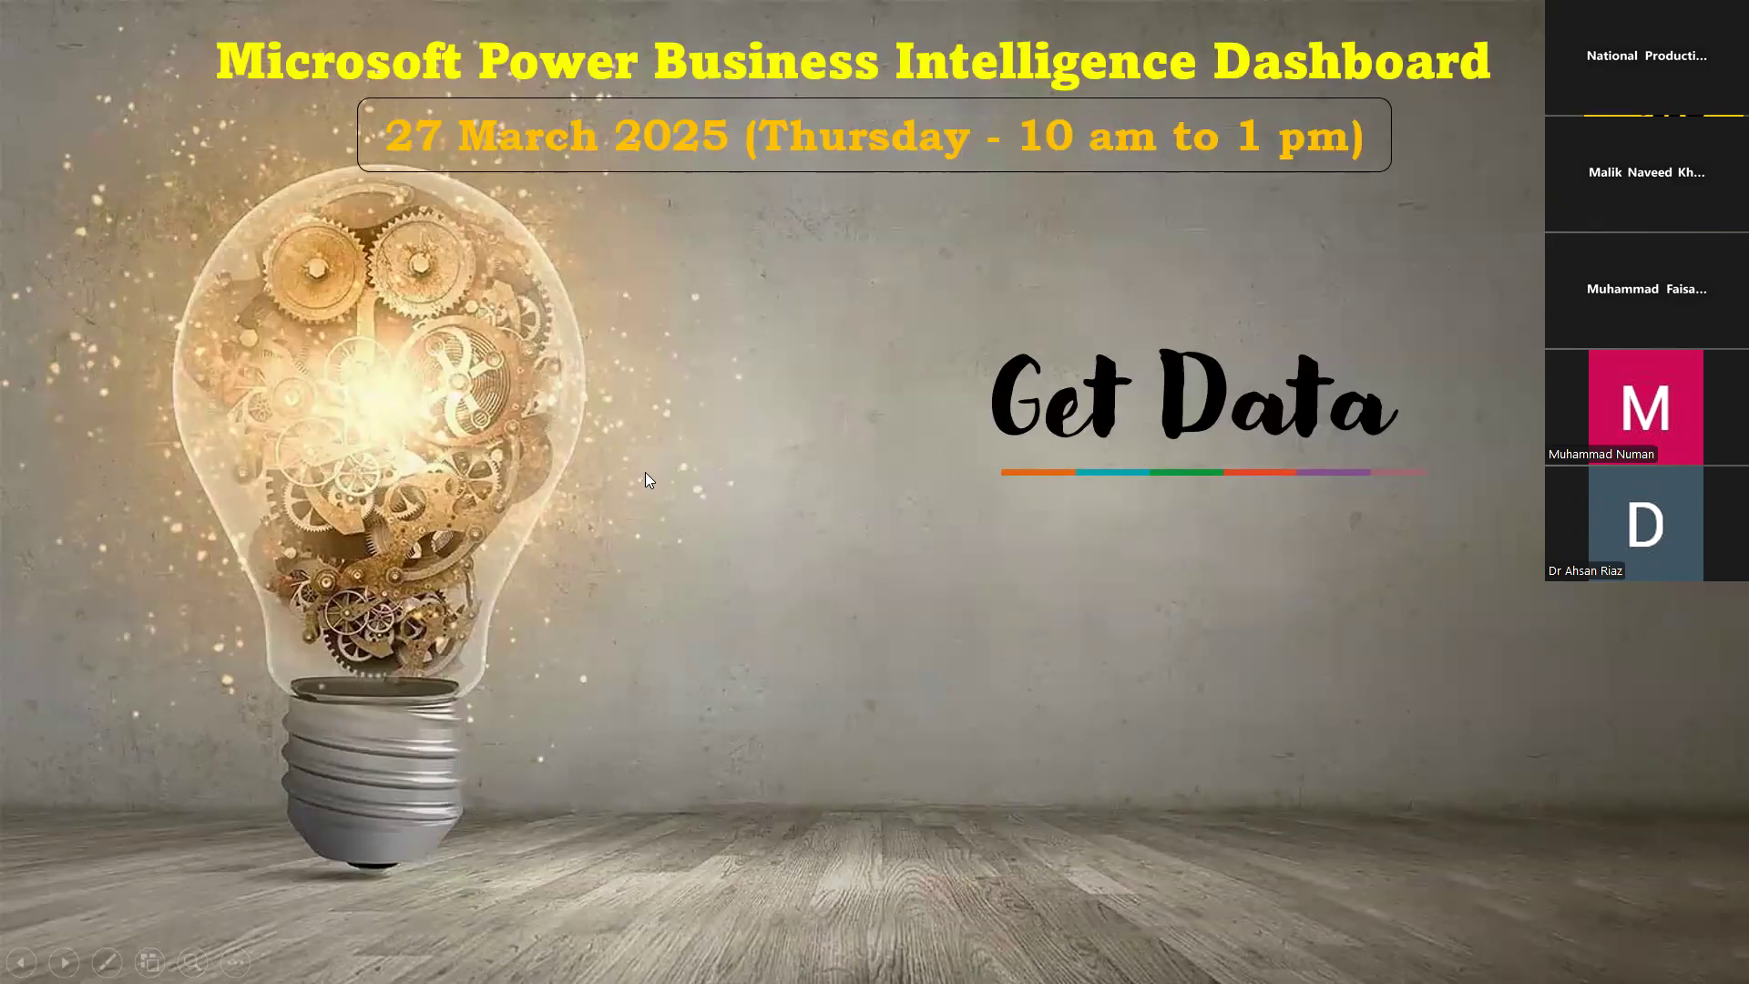
pyautogui.press('Right')
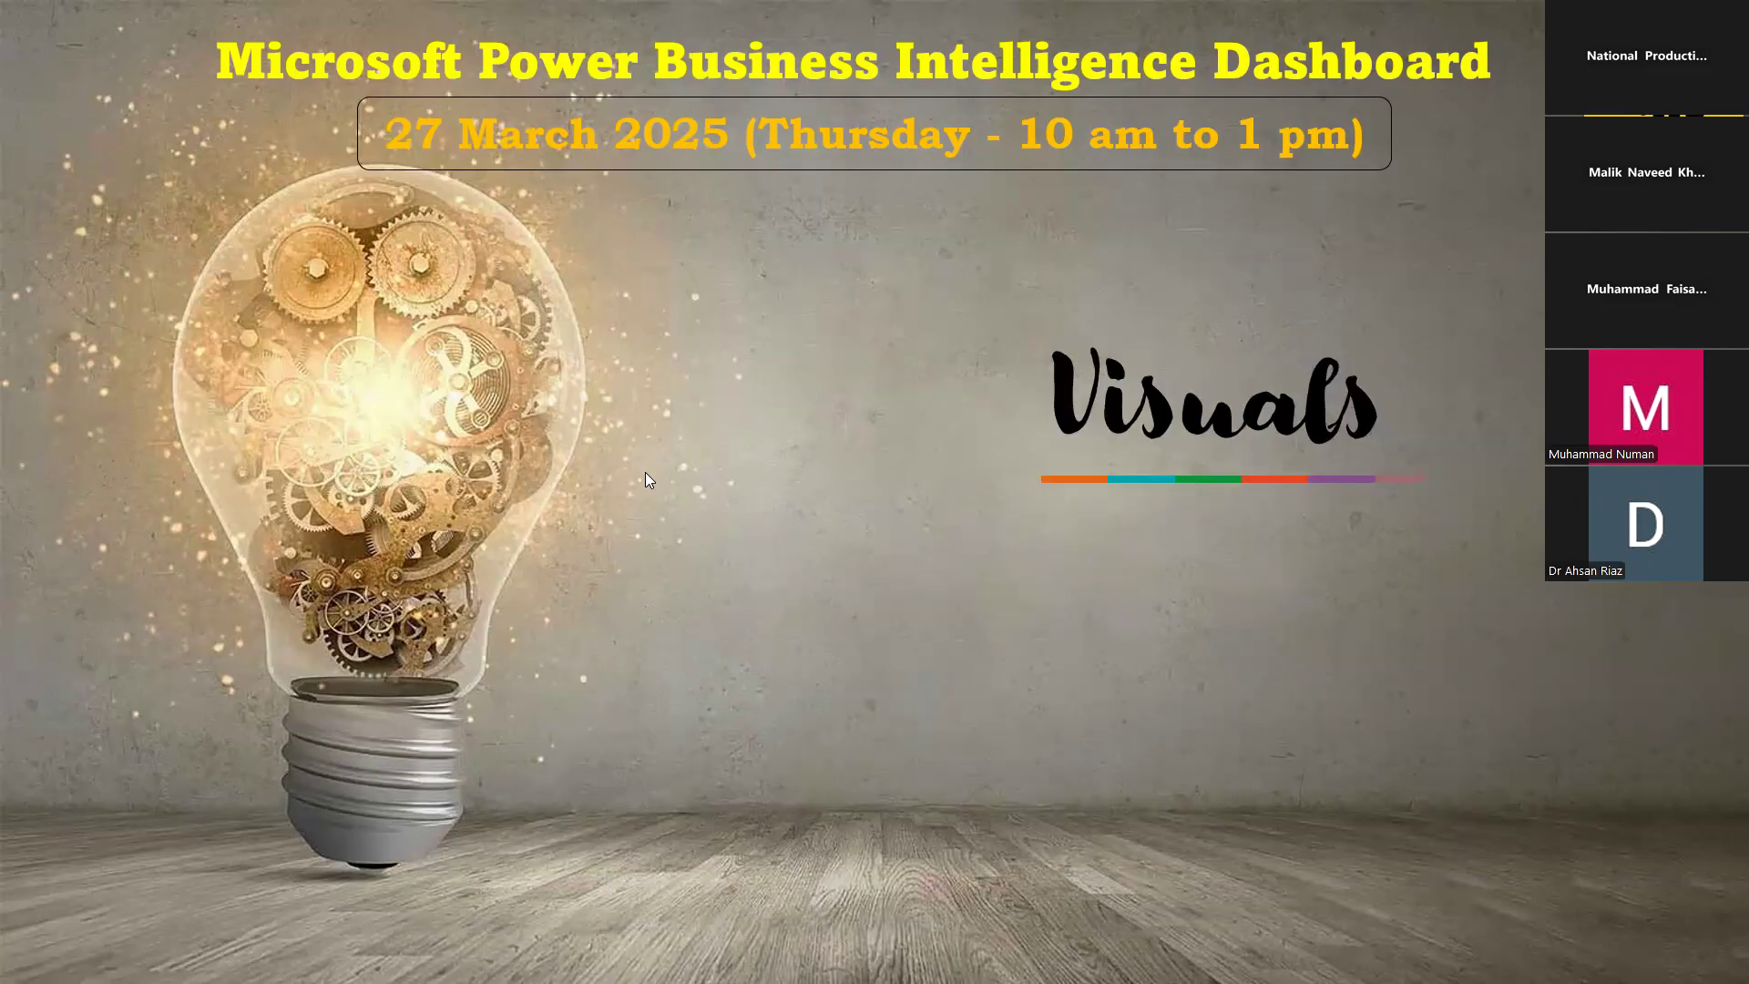
pyautogui.hotkey('alt', 'Tab')
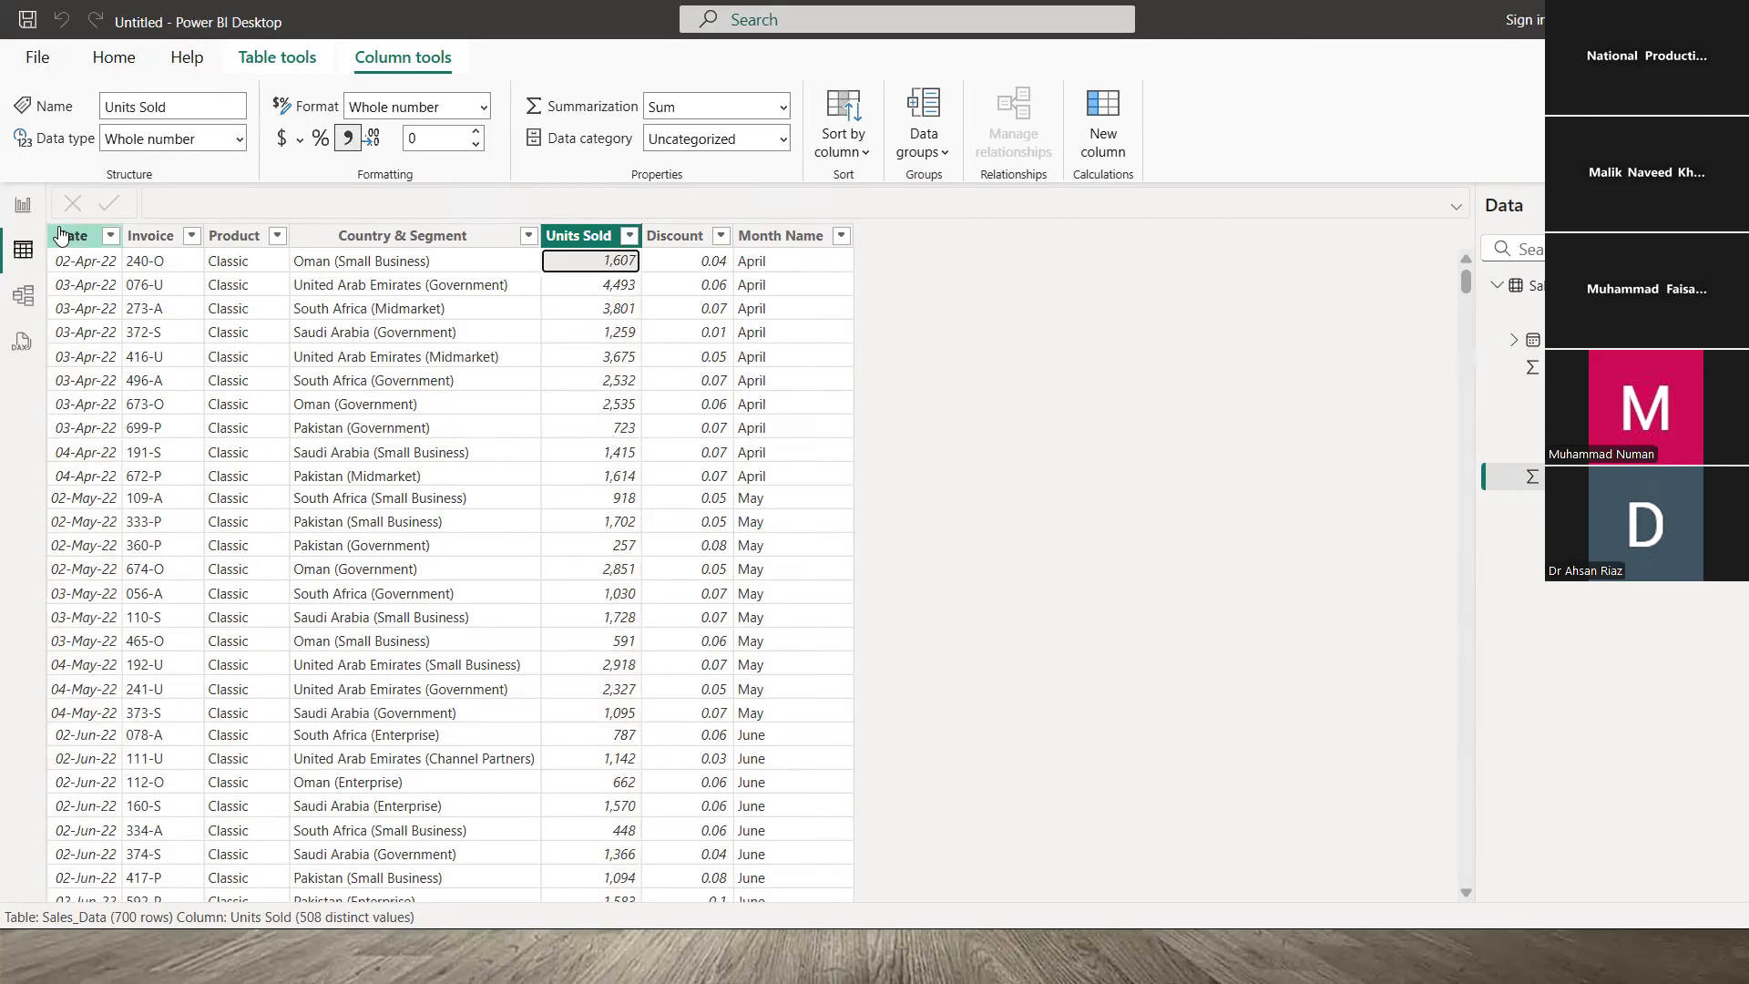
# - Switch from the data table to the Report view canvas
pyautogui.click(23, 205)
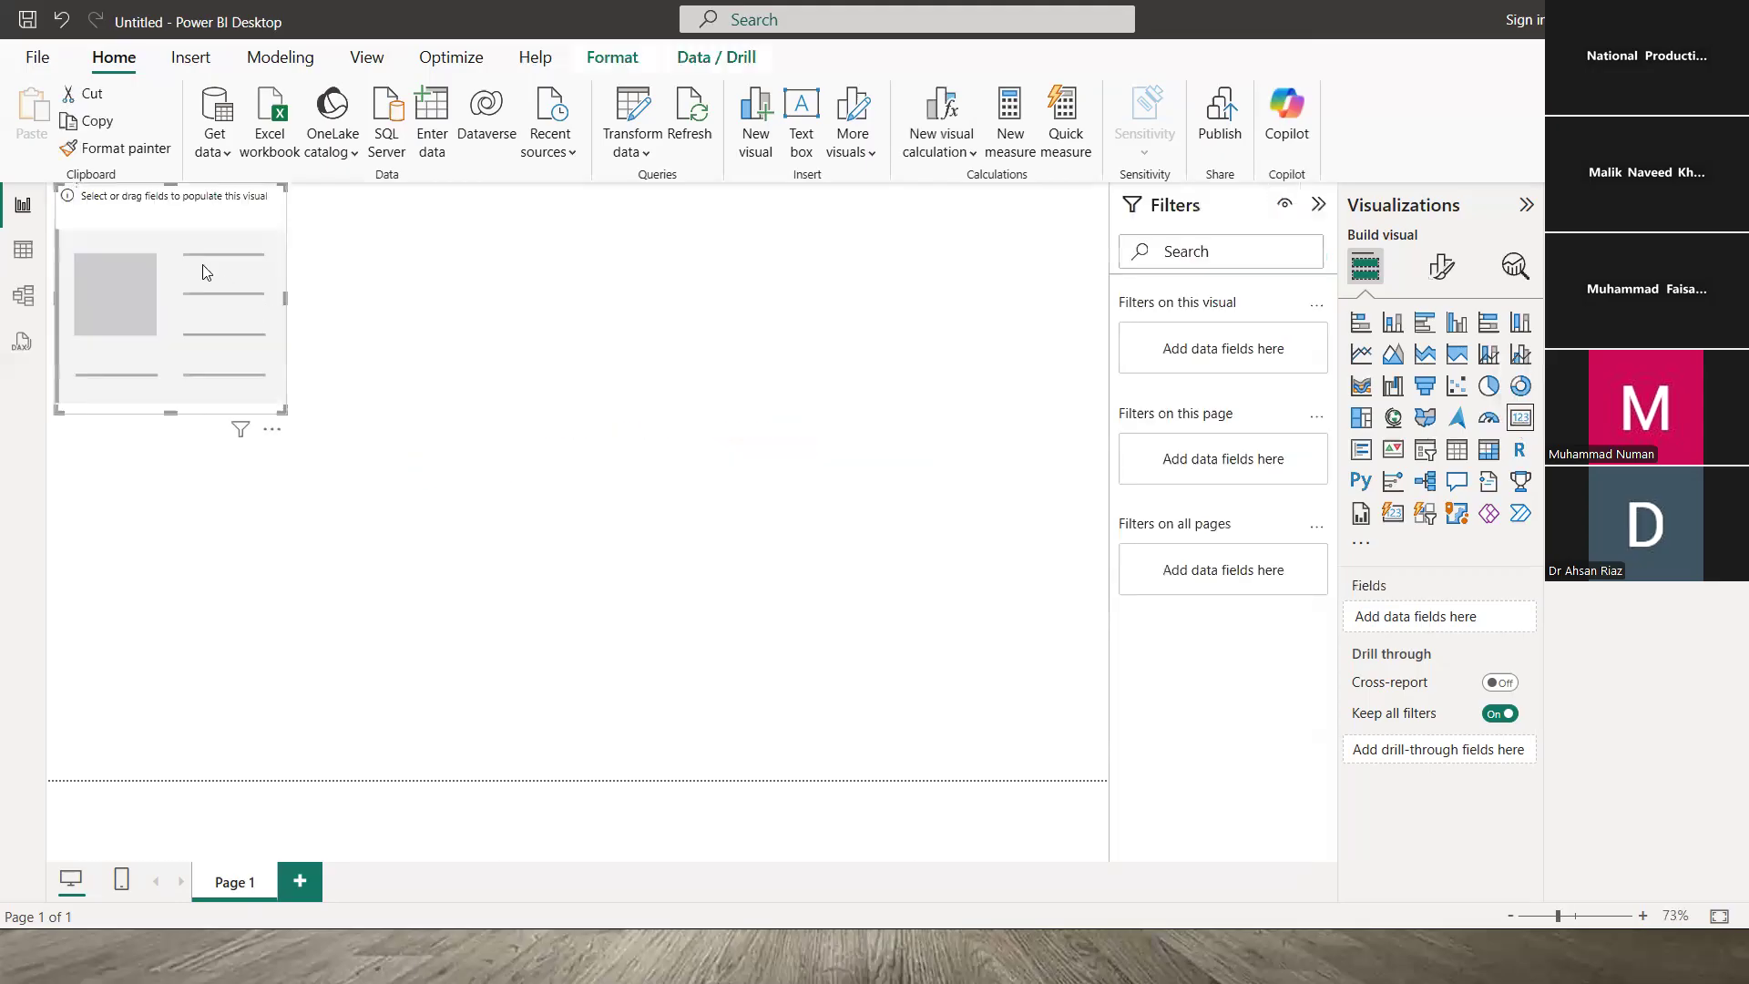
# - Move the empty card toward the page's top centre and make it shorter
pyautogui.moveTo(198, 257); pyautogui.dragTo(519, 264)
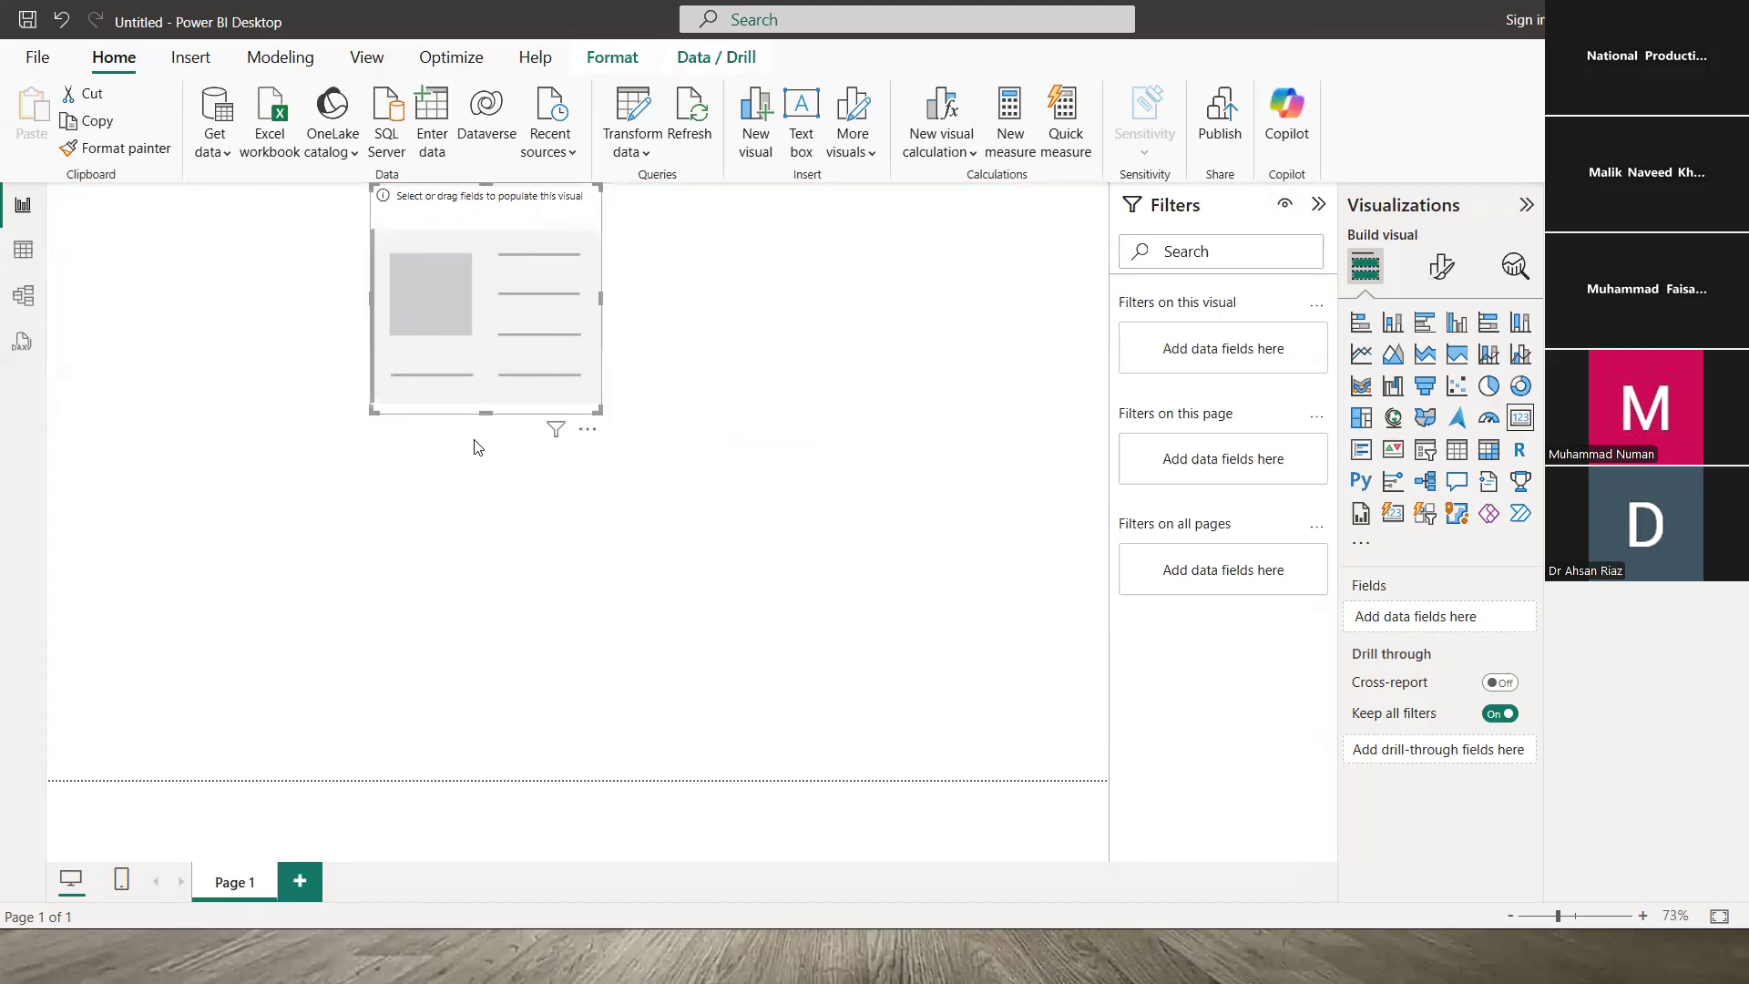
pyautogui.moveTo(486, 413); pyautogui.dragTo(502, 252)
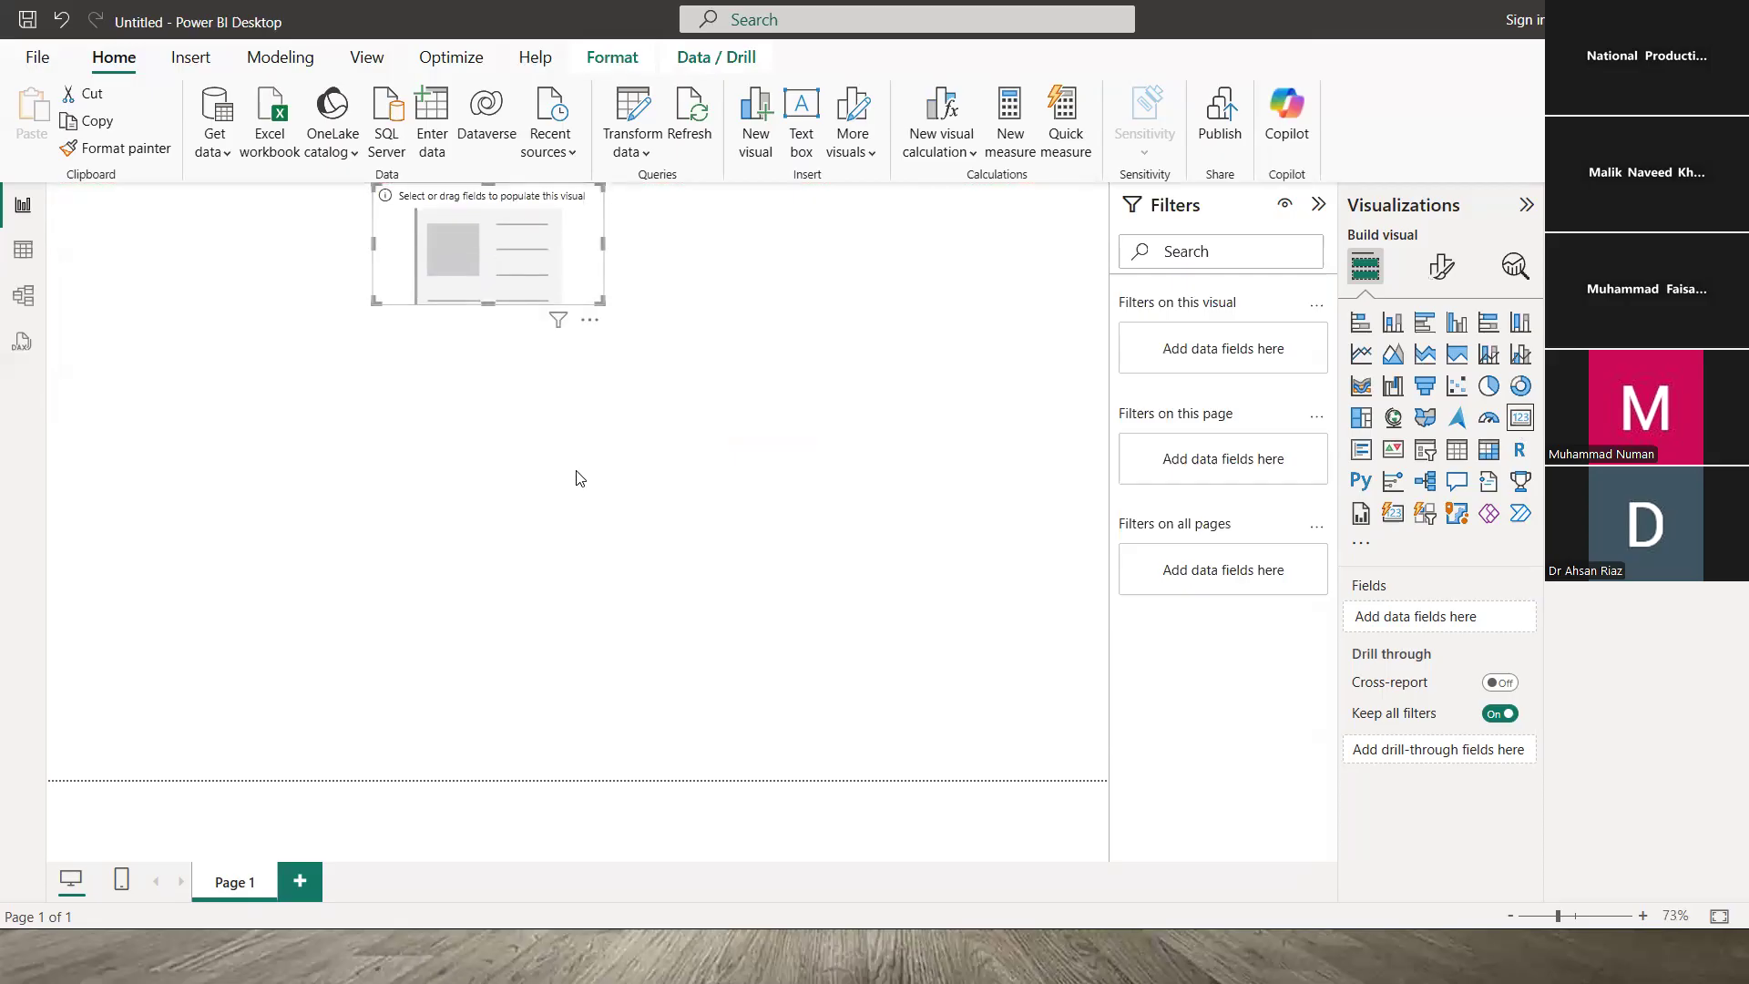
pyautogui.hotkey('alt', 'Tab')
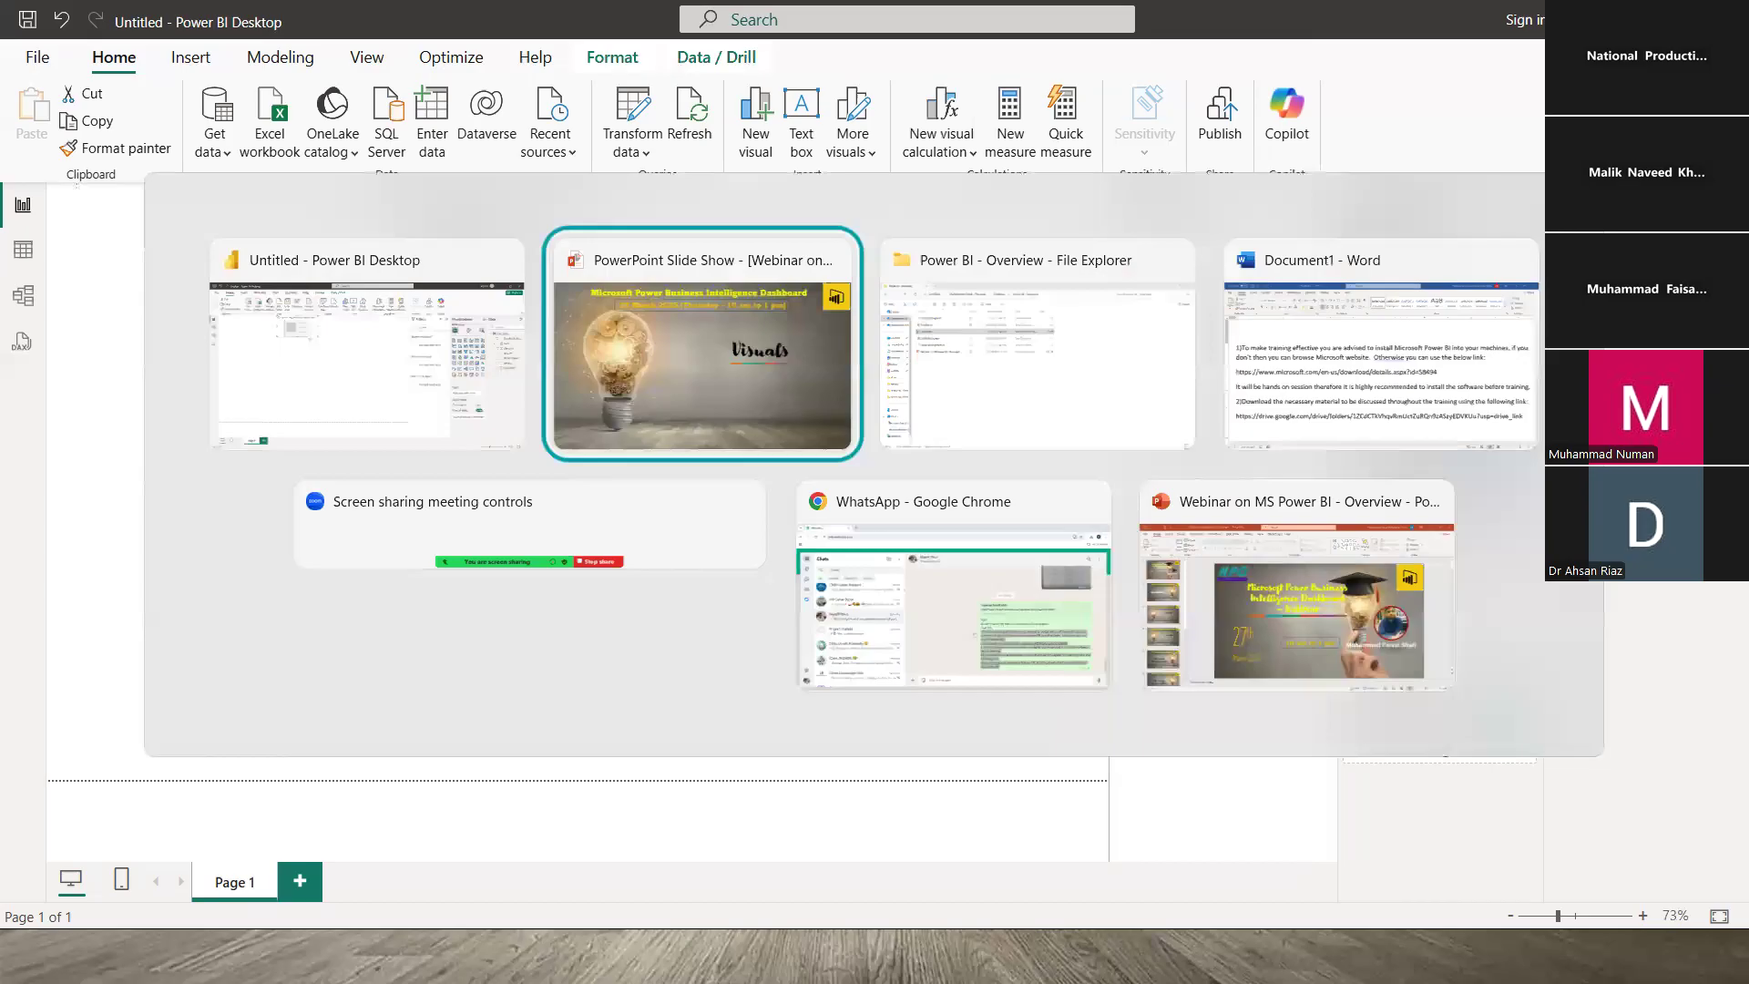
# - Advance the slide show through the ETL and DAX slides to Dashboards, then return to Power BI
pyautogui.press('Right')
pyautogui.press('Right')
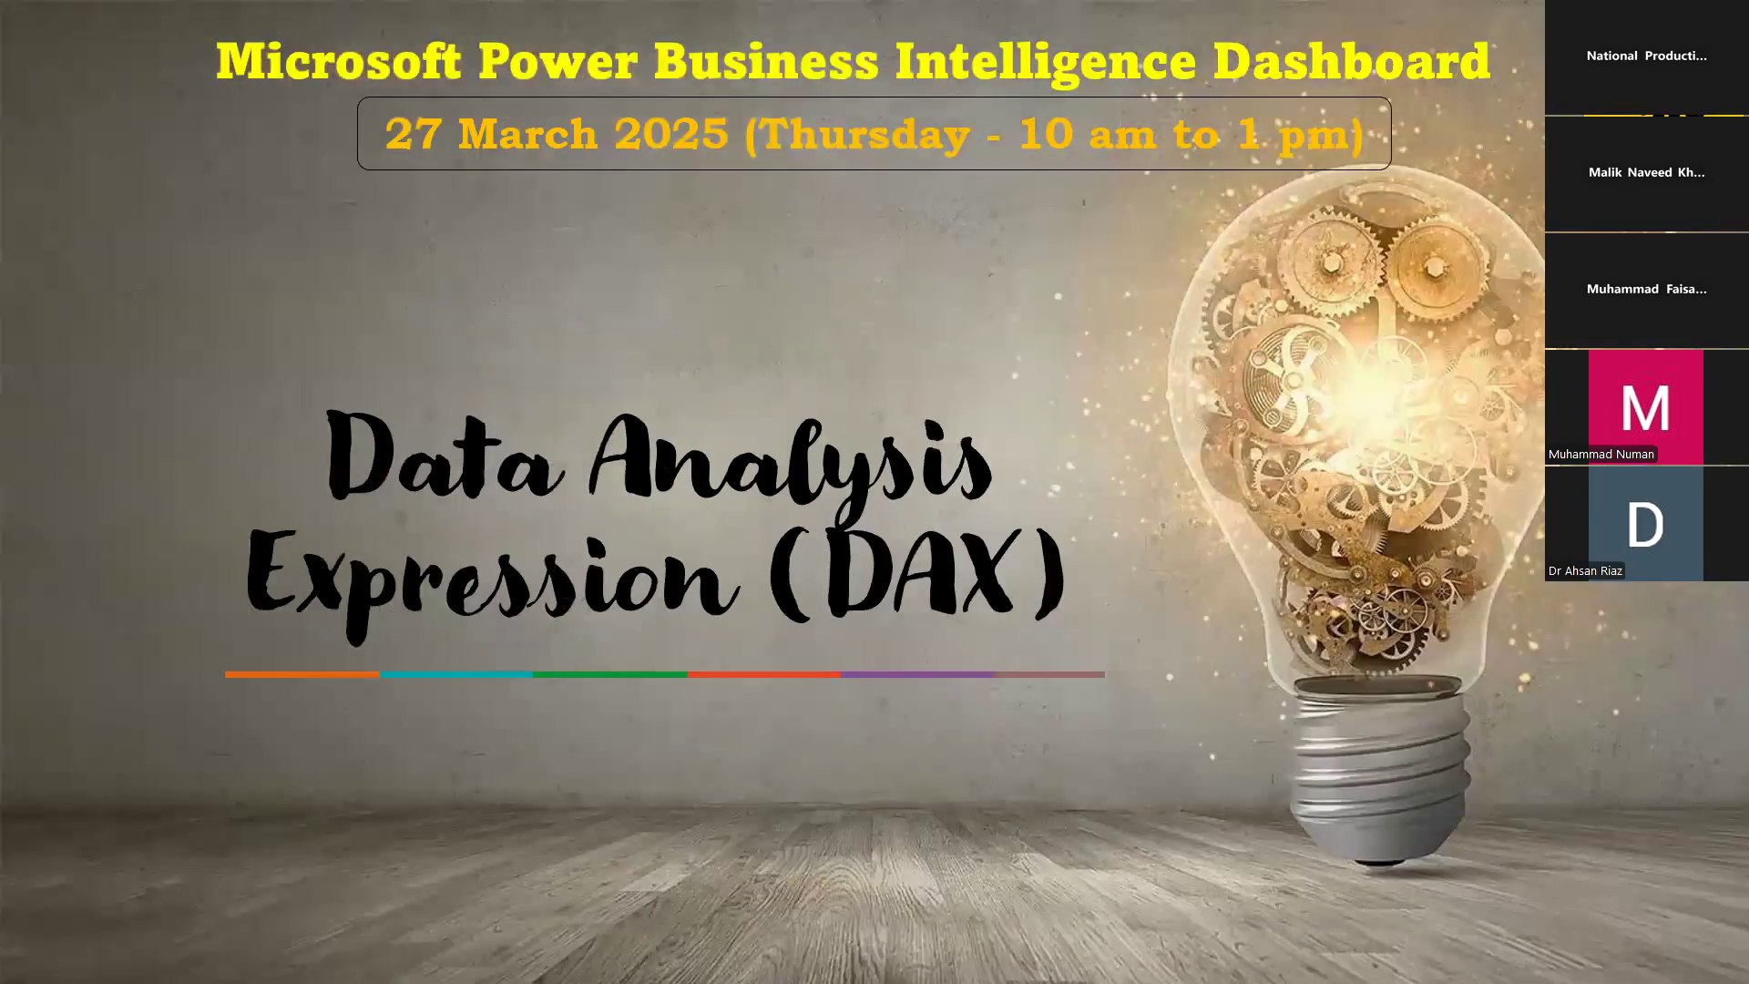
pyautogui.press('Right')
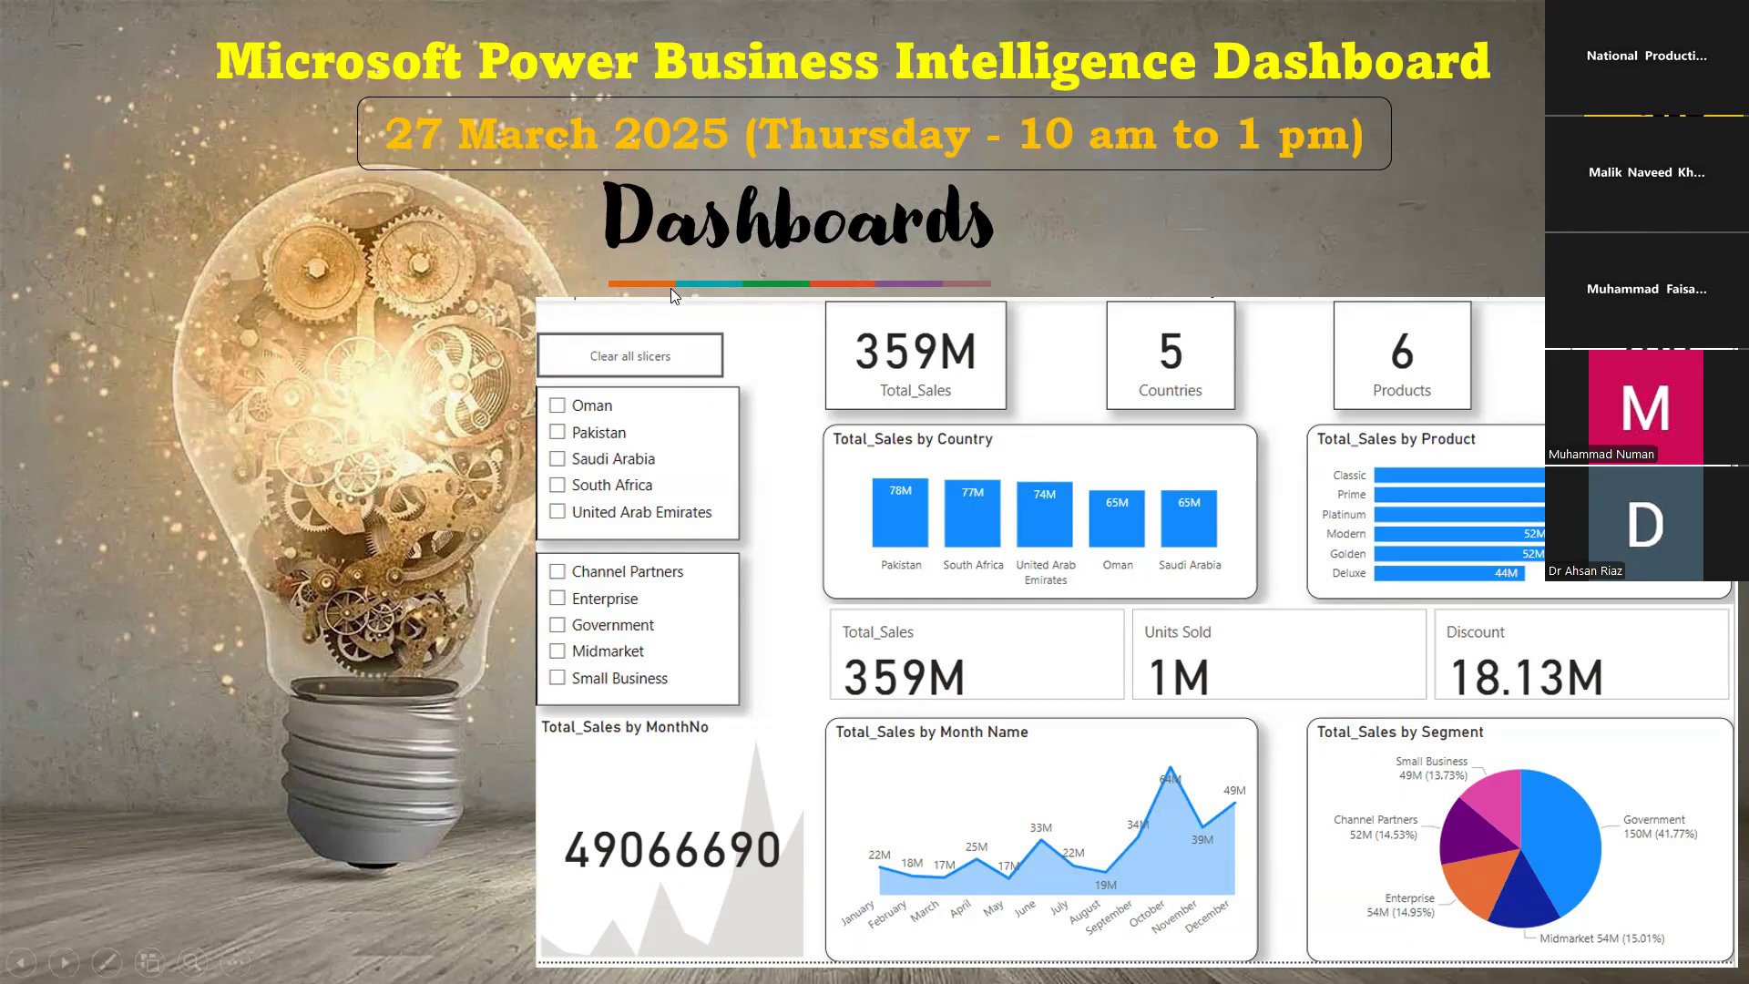
pyautogui.hotkey('alt', 'Tab')
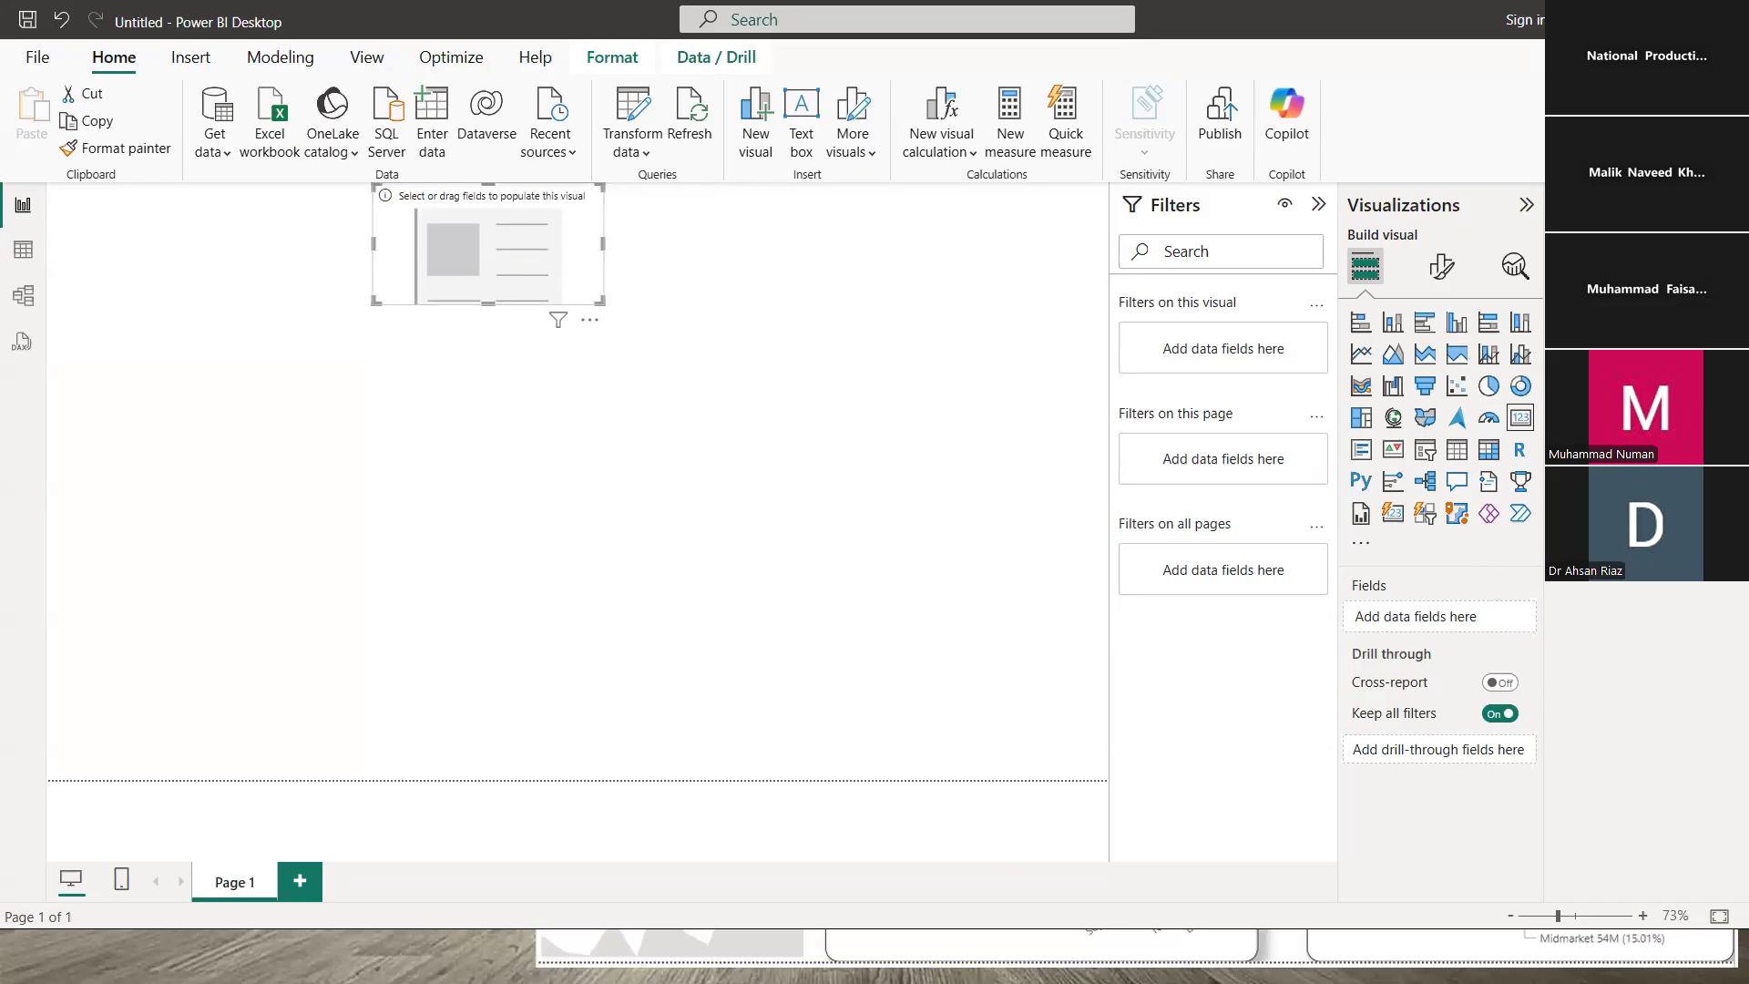
# - Add Units Sold to the card so it shows 1M, then shrink the card from its corner
pyautogui.moveTo(1621, 510); pyautogui.dragTo(537, 264)
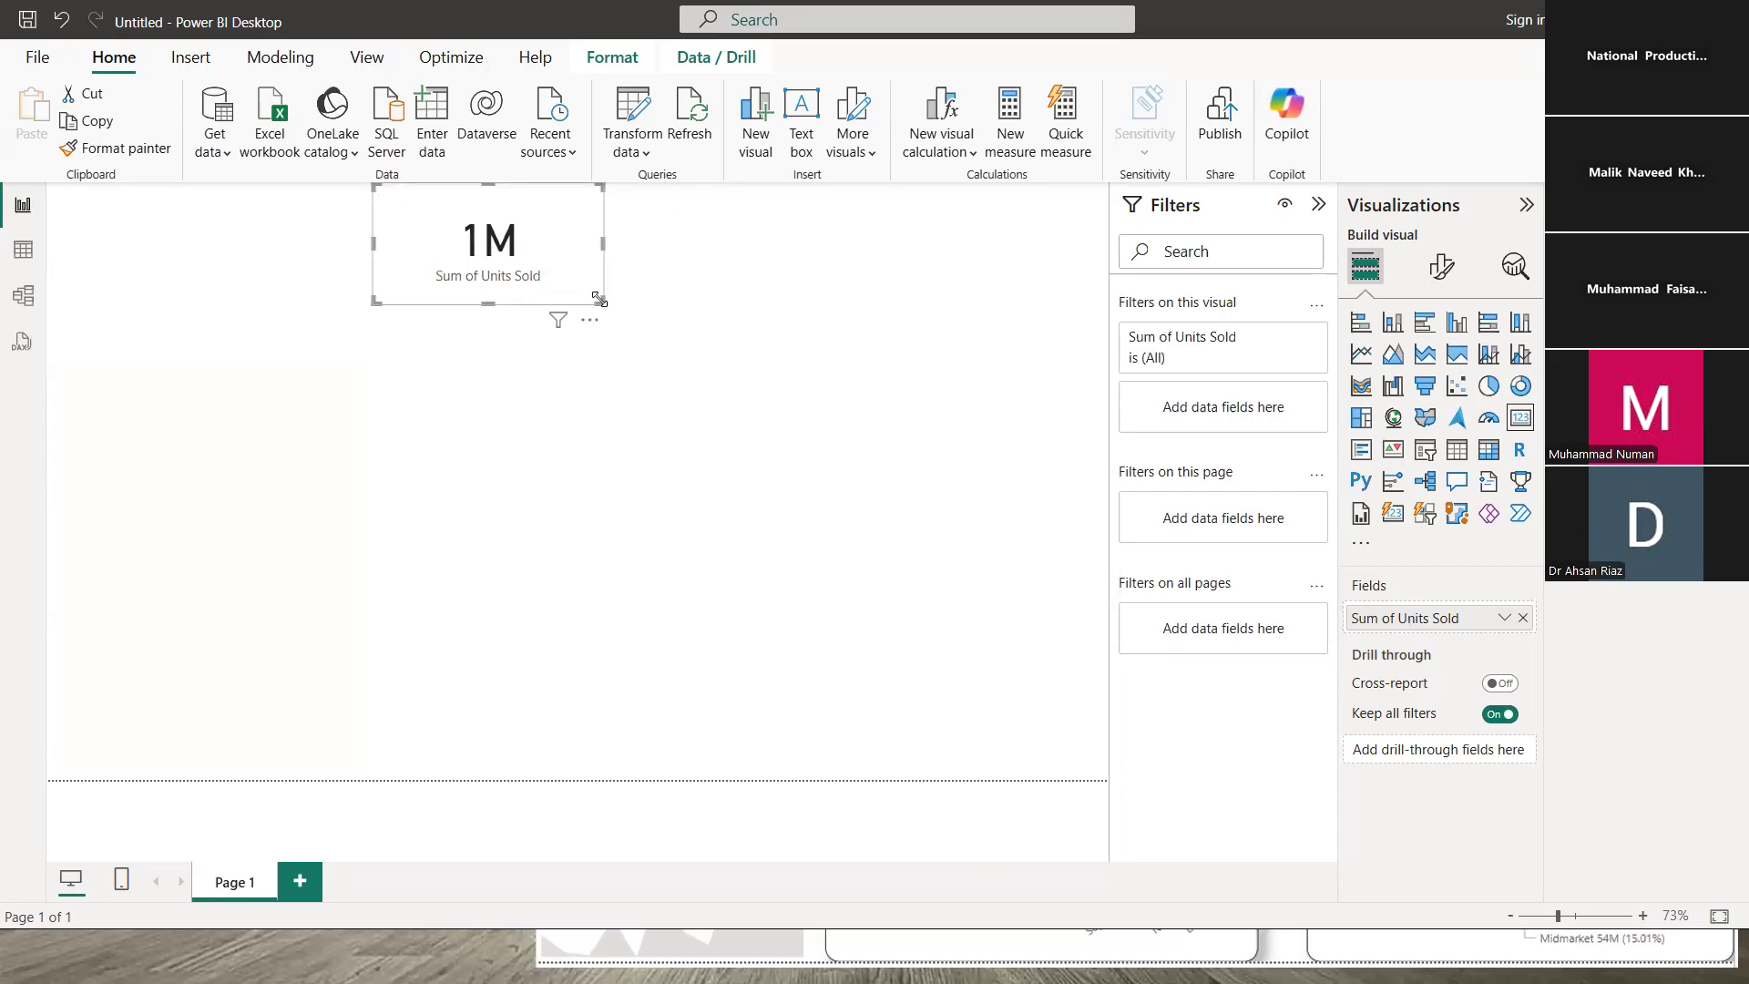
pyautogui.moveTo(550, 259); pyautogui.dragTo(515, 259)
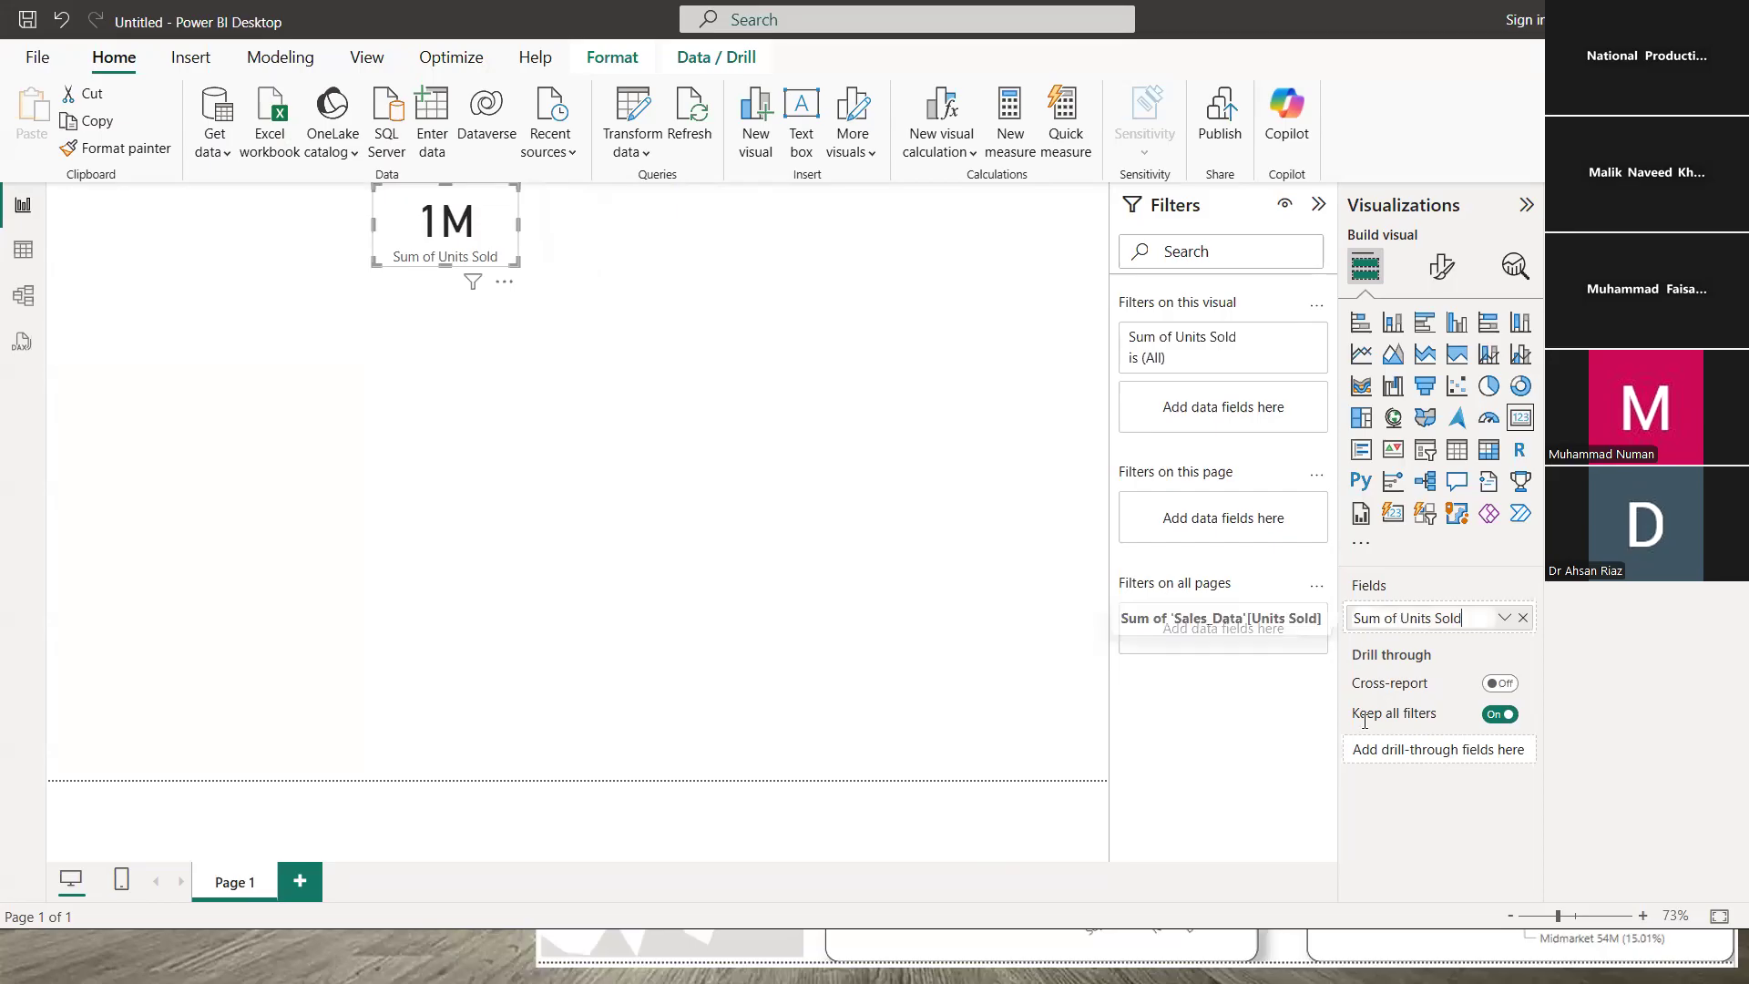
pyautogui.press('BackSpace')
pyautogui.press('BackSpace')
pyautogui.press('BackSpace')
pyautogui.press('BackSpace')
pyautogui.press('BackSpace')
pyautogui.press('BackSpace')
pyautogui.press('BackSpace')
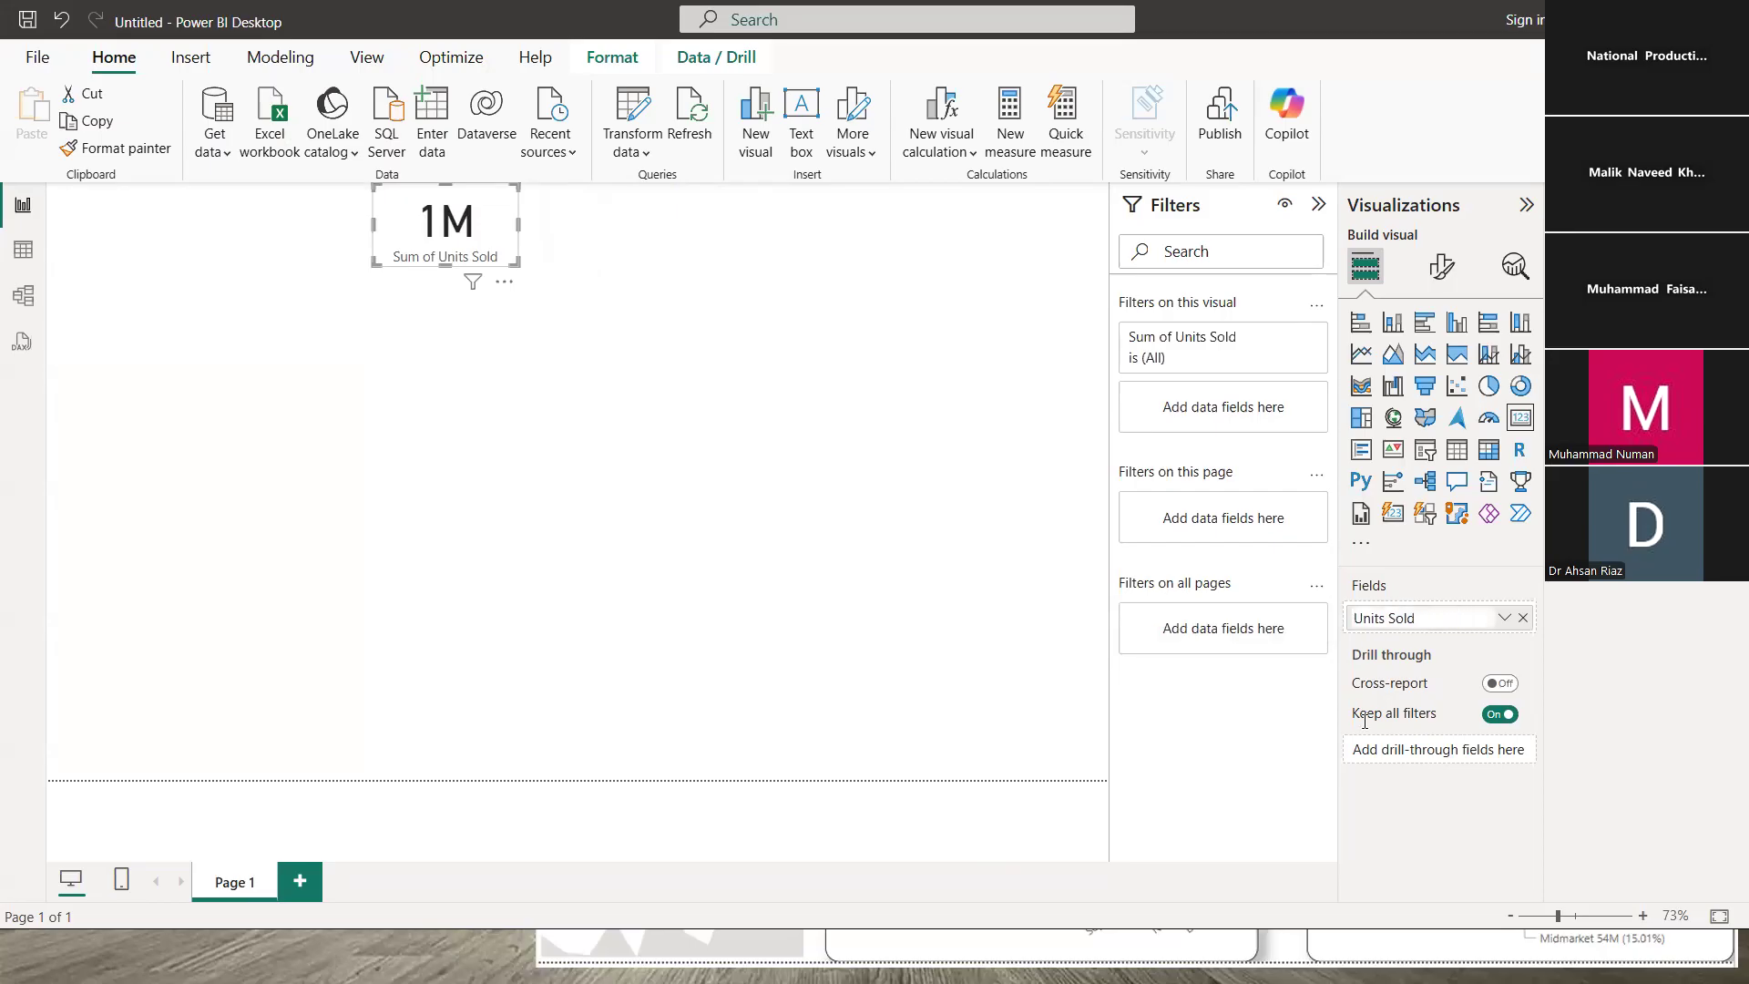
pyautogui.press('Return')
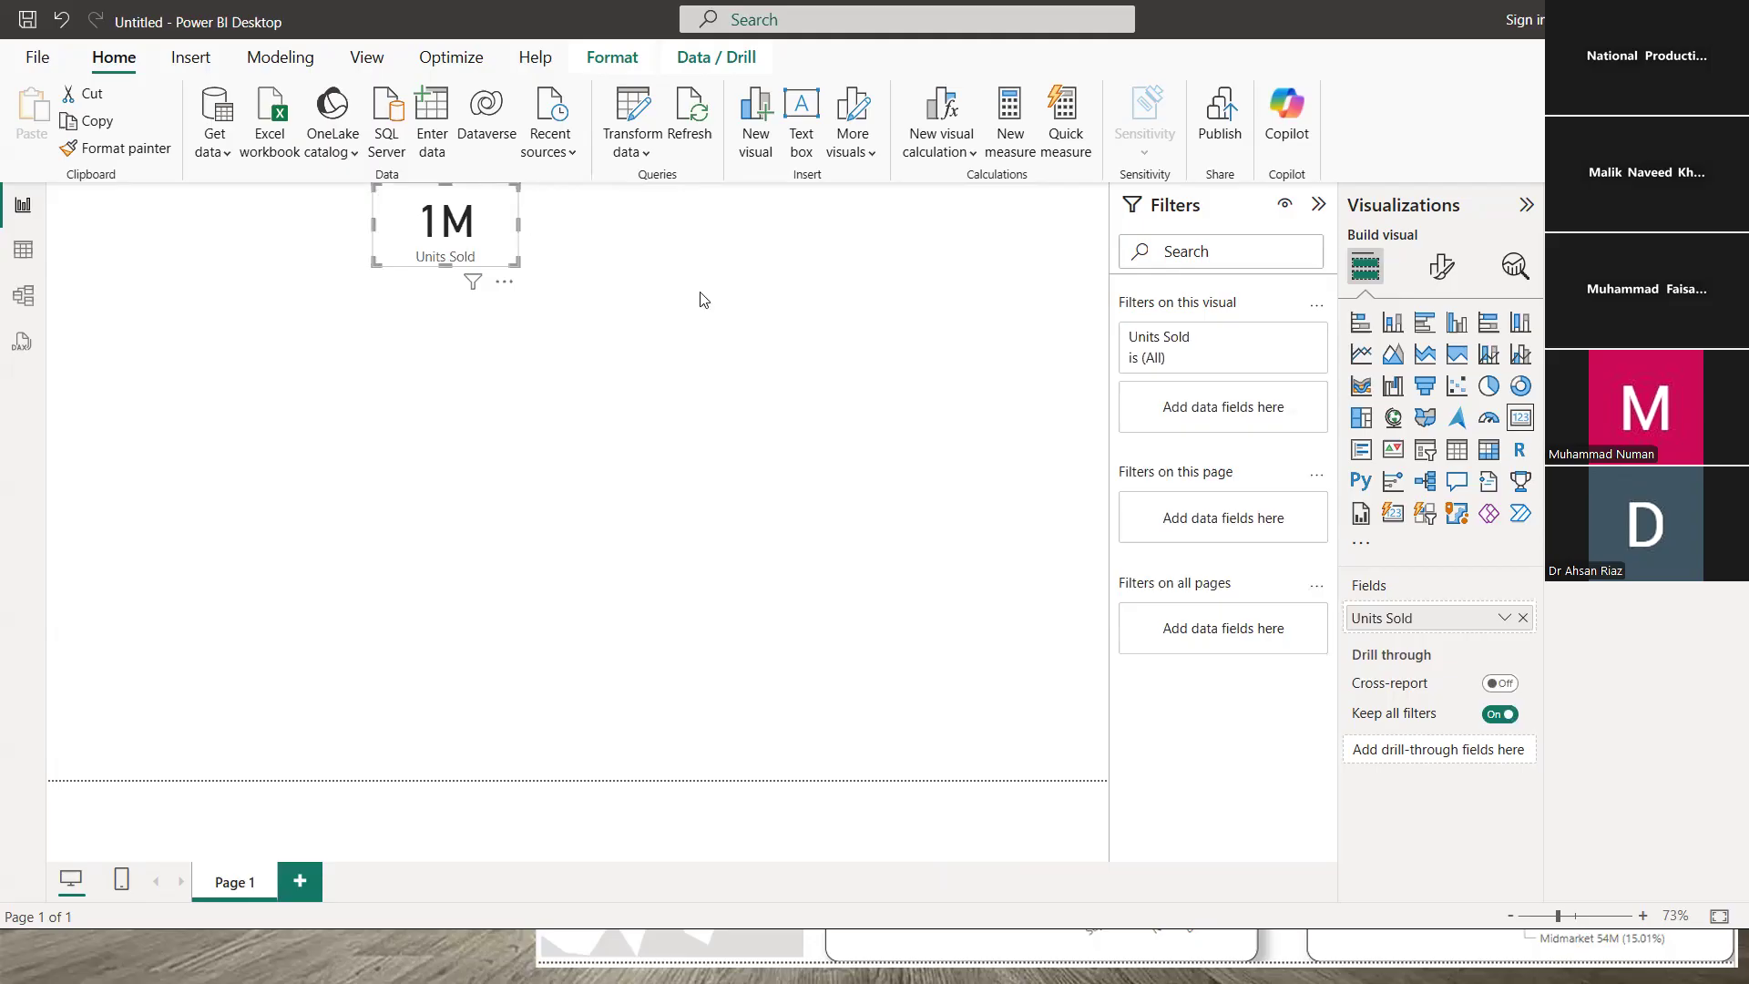
pyautogui.click(1504, 622)
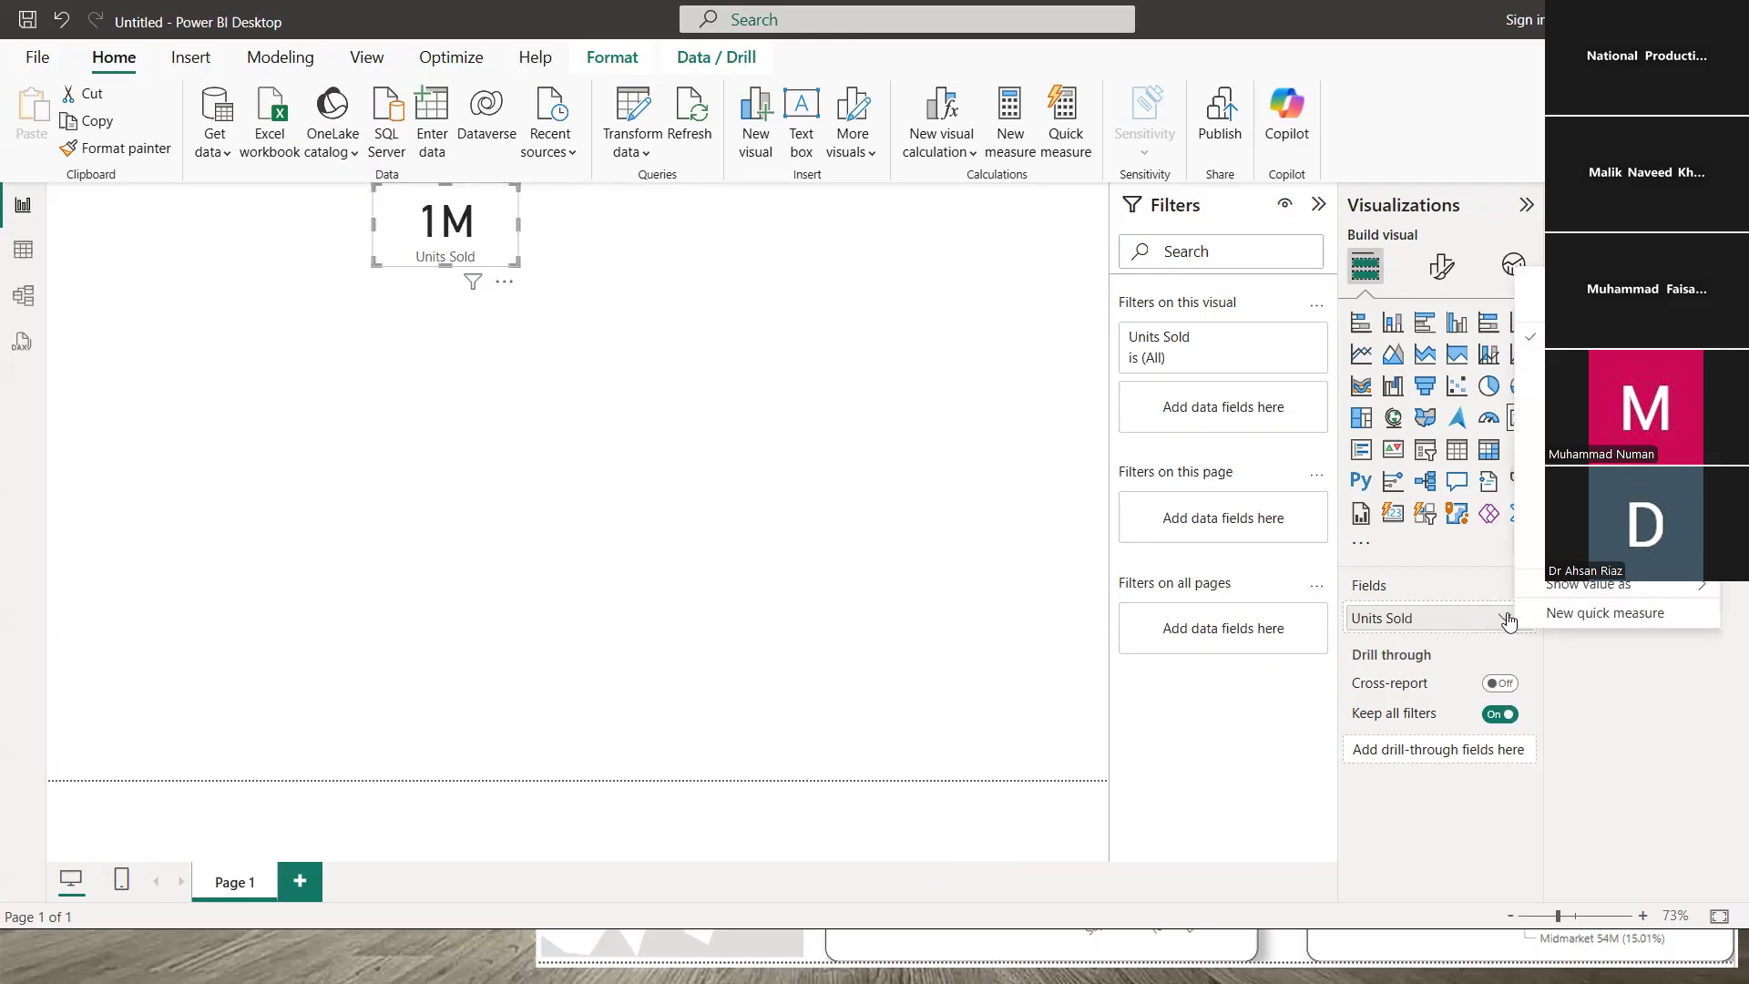
pyautogui.click(1428, 616)
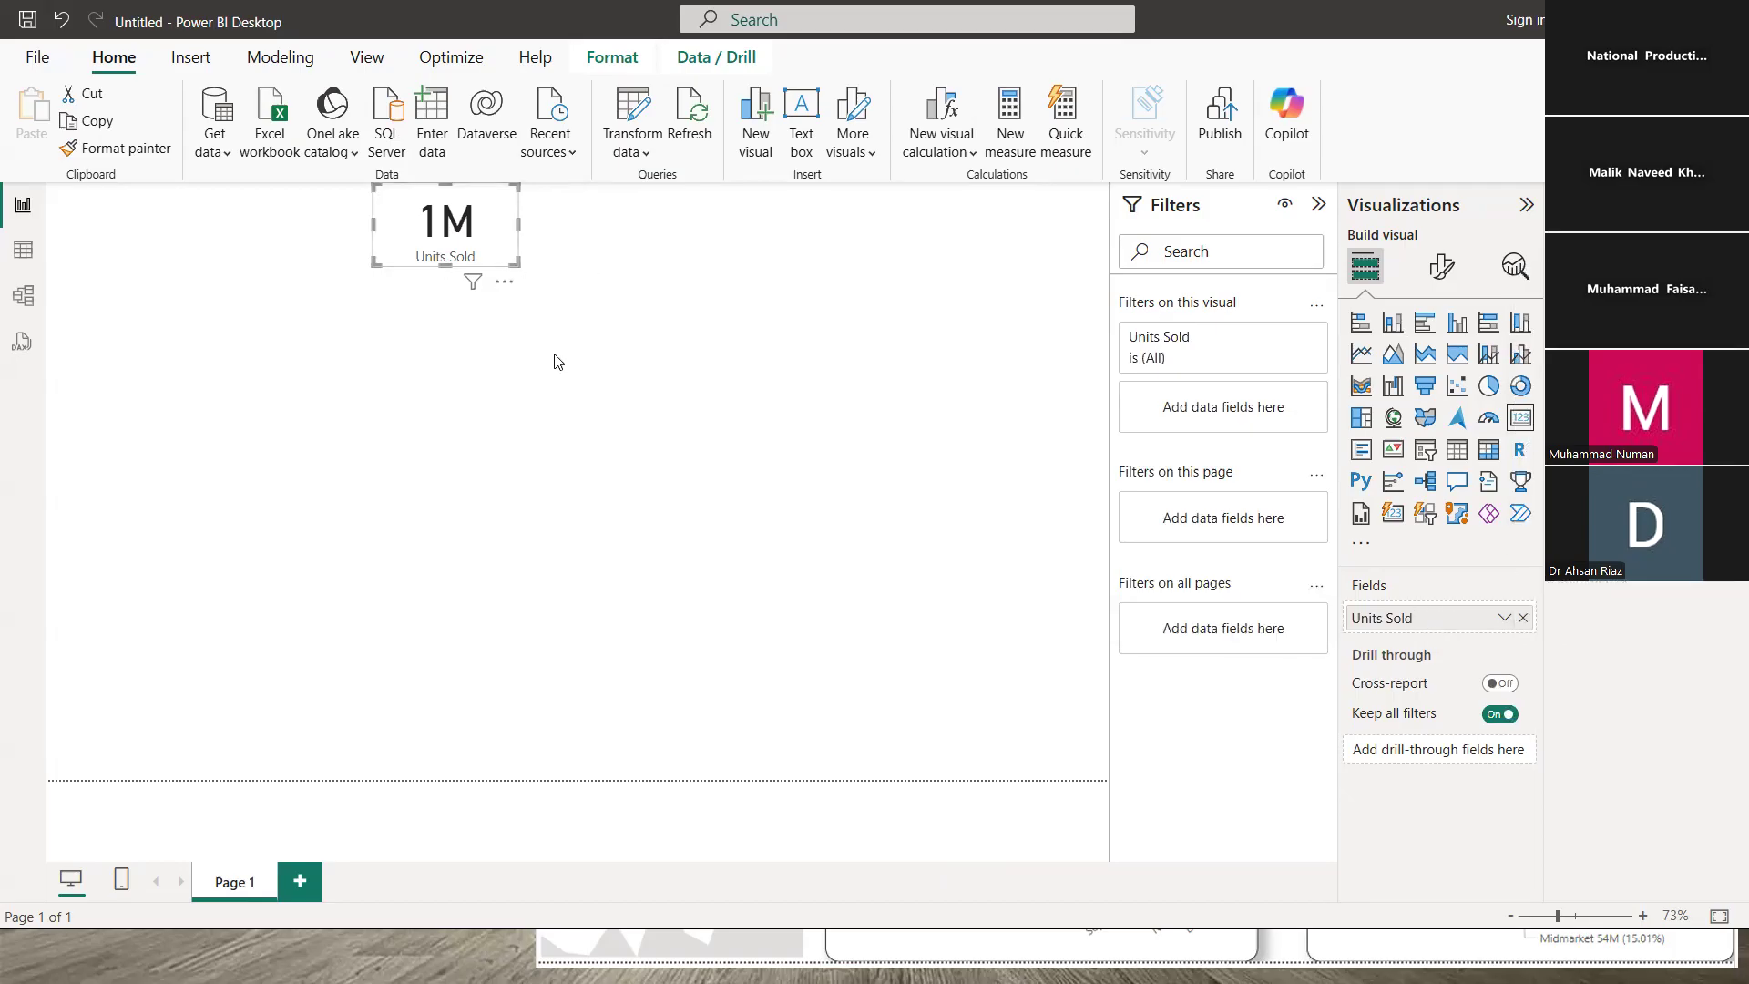
pyautogui.click(587, 364)
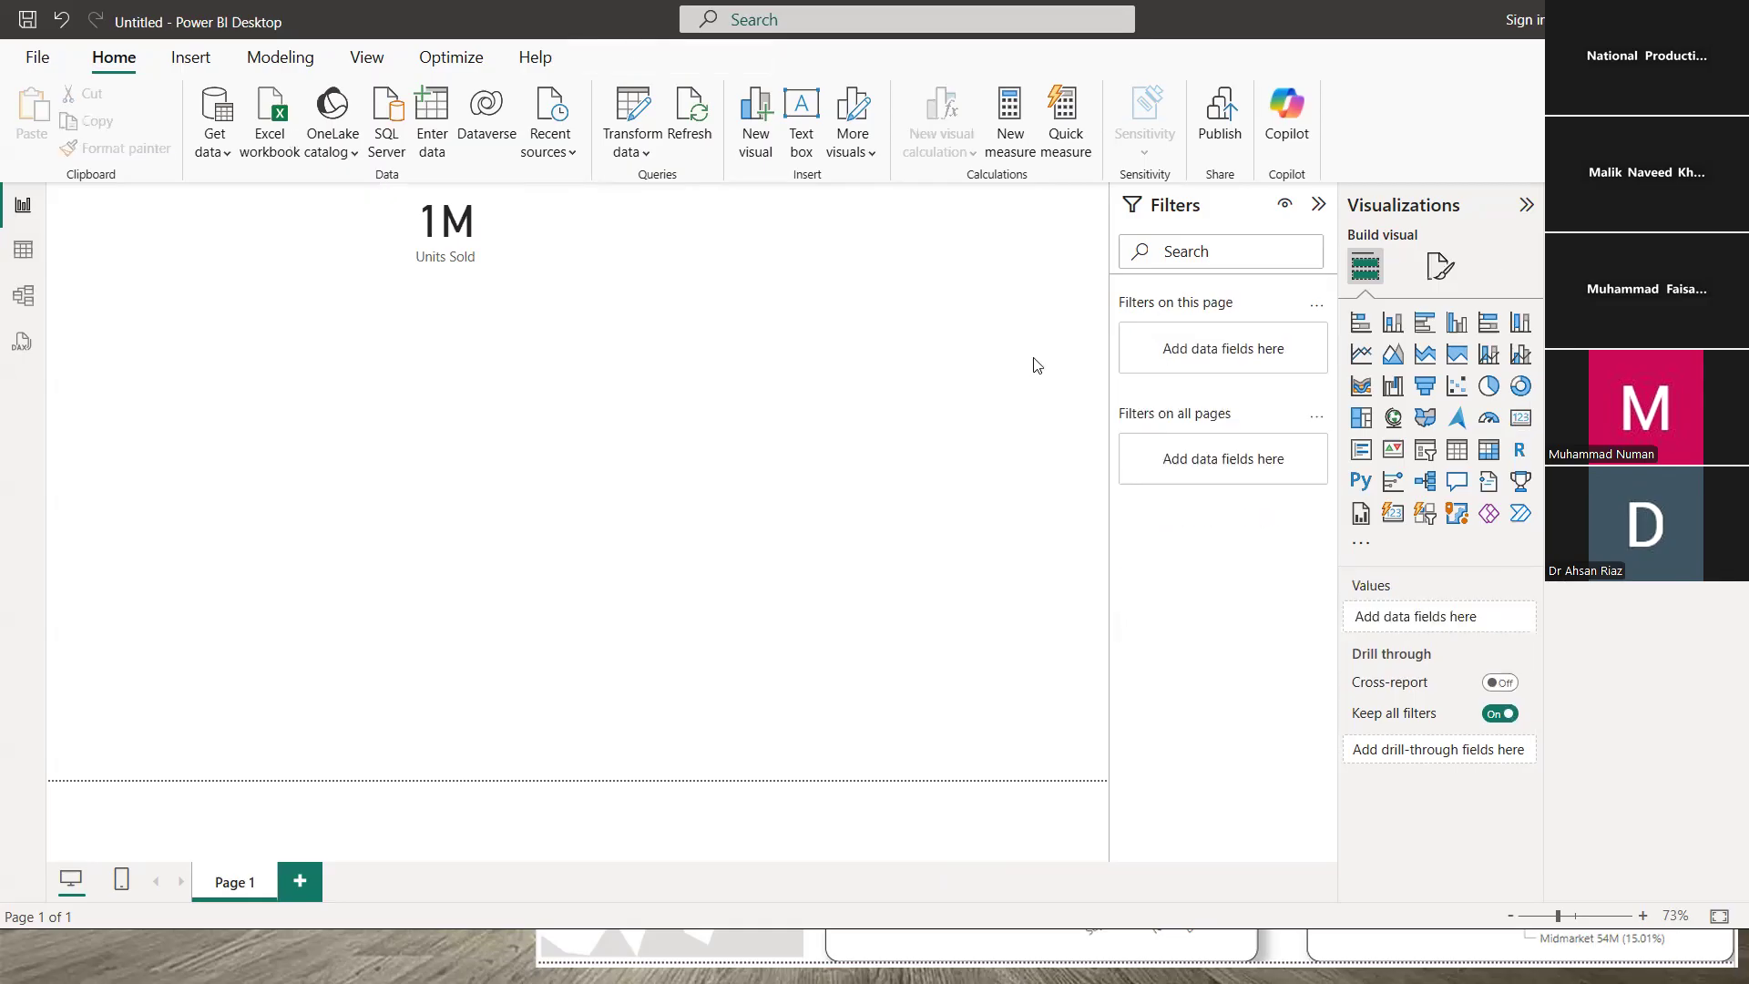
pyautogui.click(462, 214)
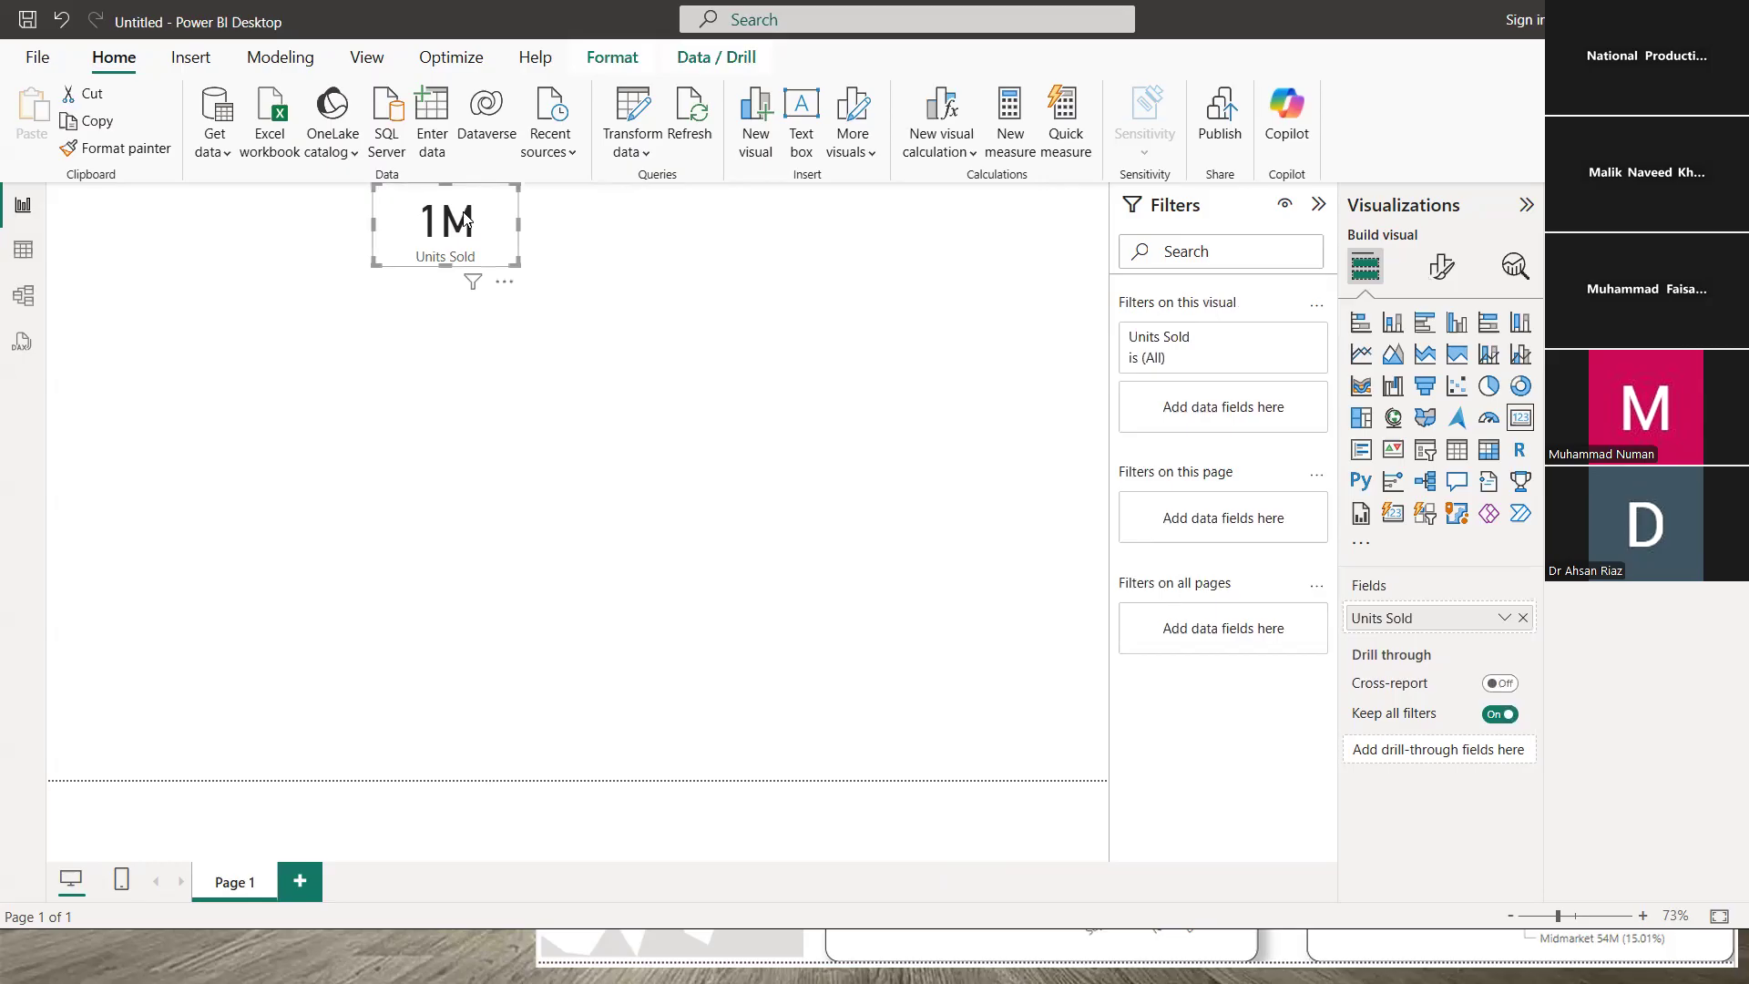
pyautogui.click(503, 374)
pyautogui.click(491, 241)
pyautogui.click(457, 447)
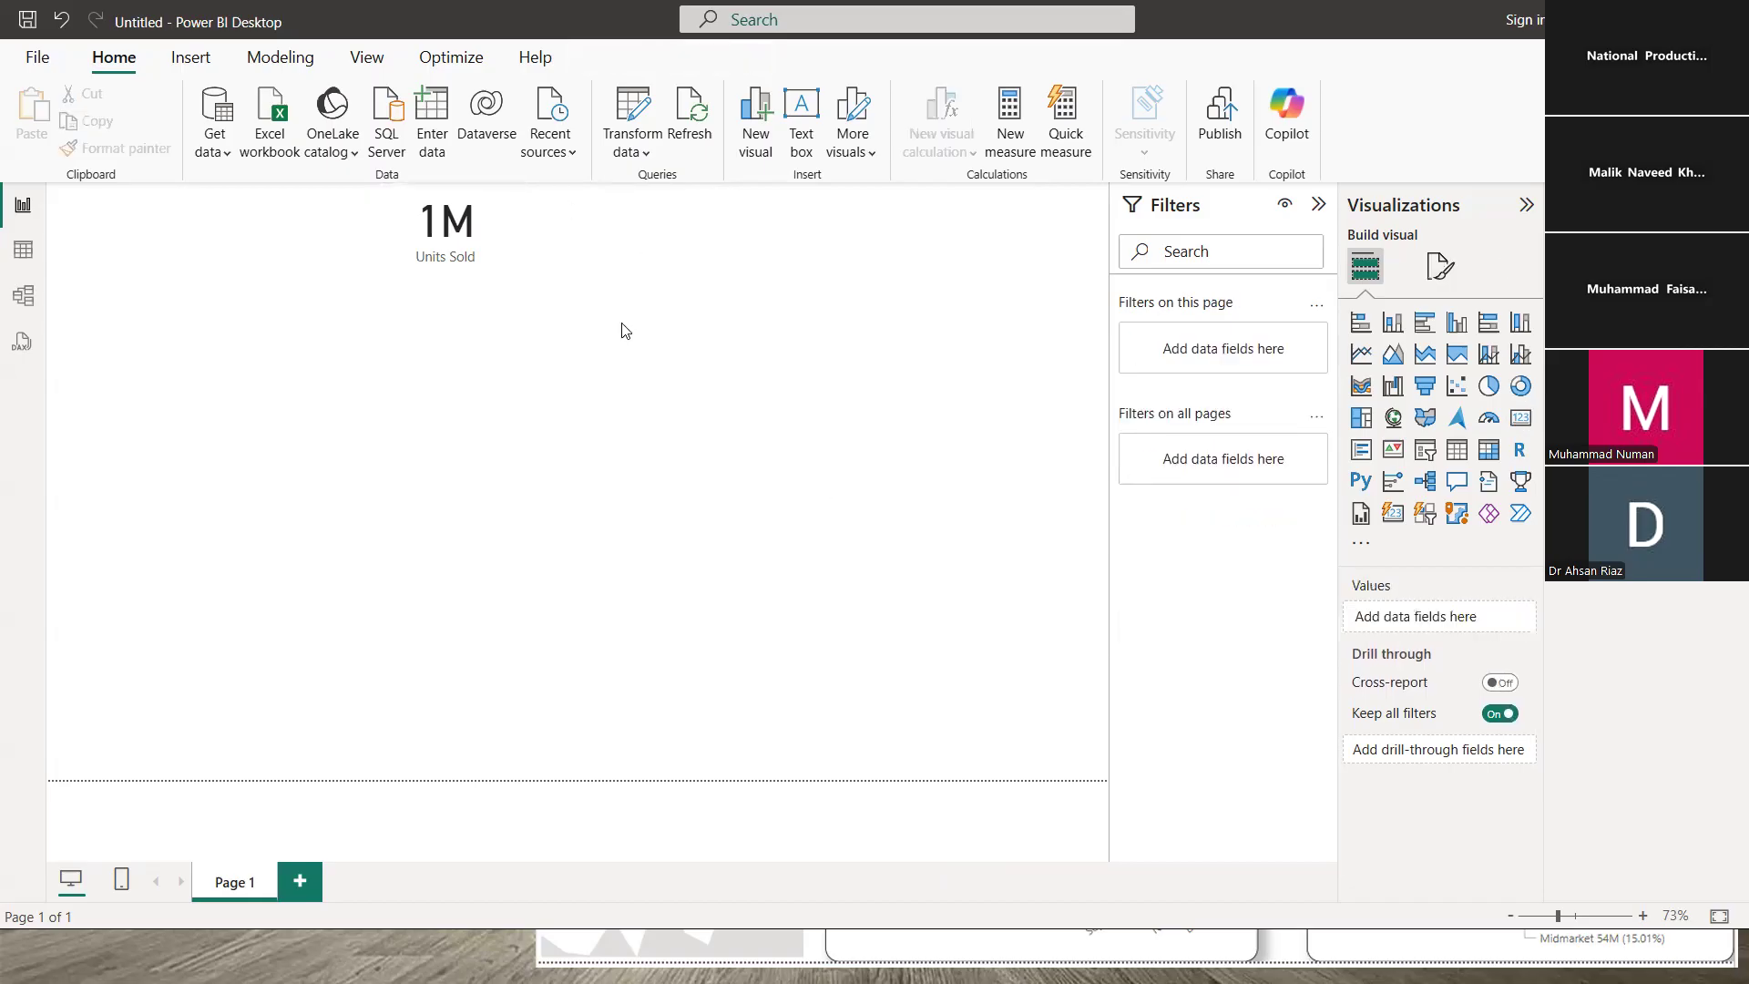
# - Narrow the 1M Units Sold card by dragging its left edge inward
pyautogui.click(478, 238)
pyautogui.click(478, 239)
pyautogui.click(373, 222)
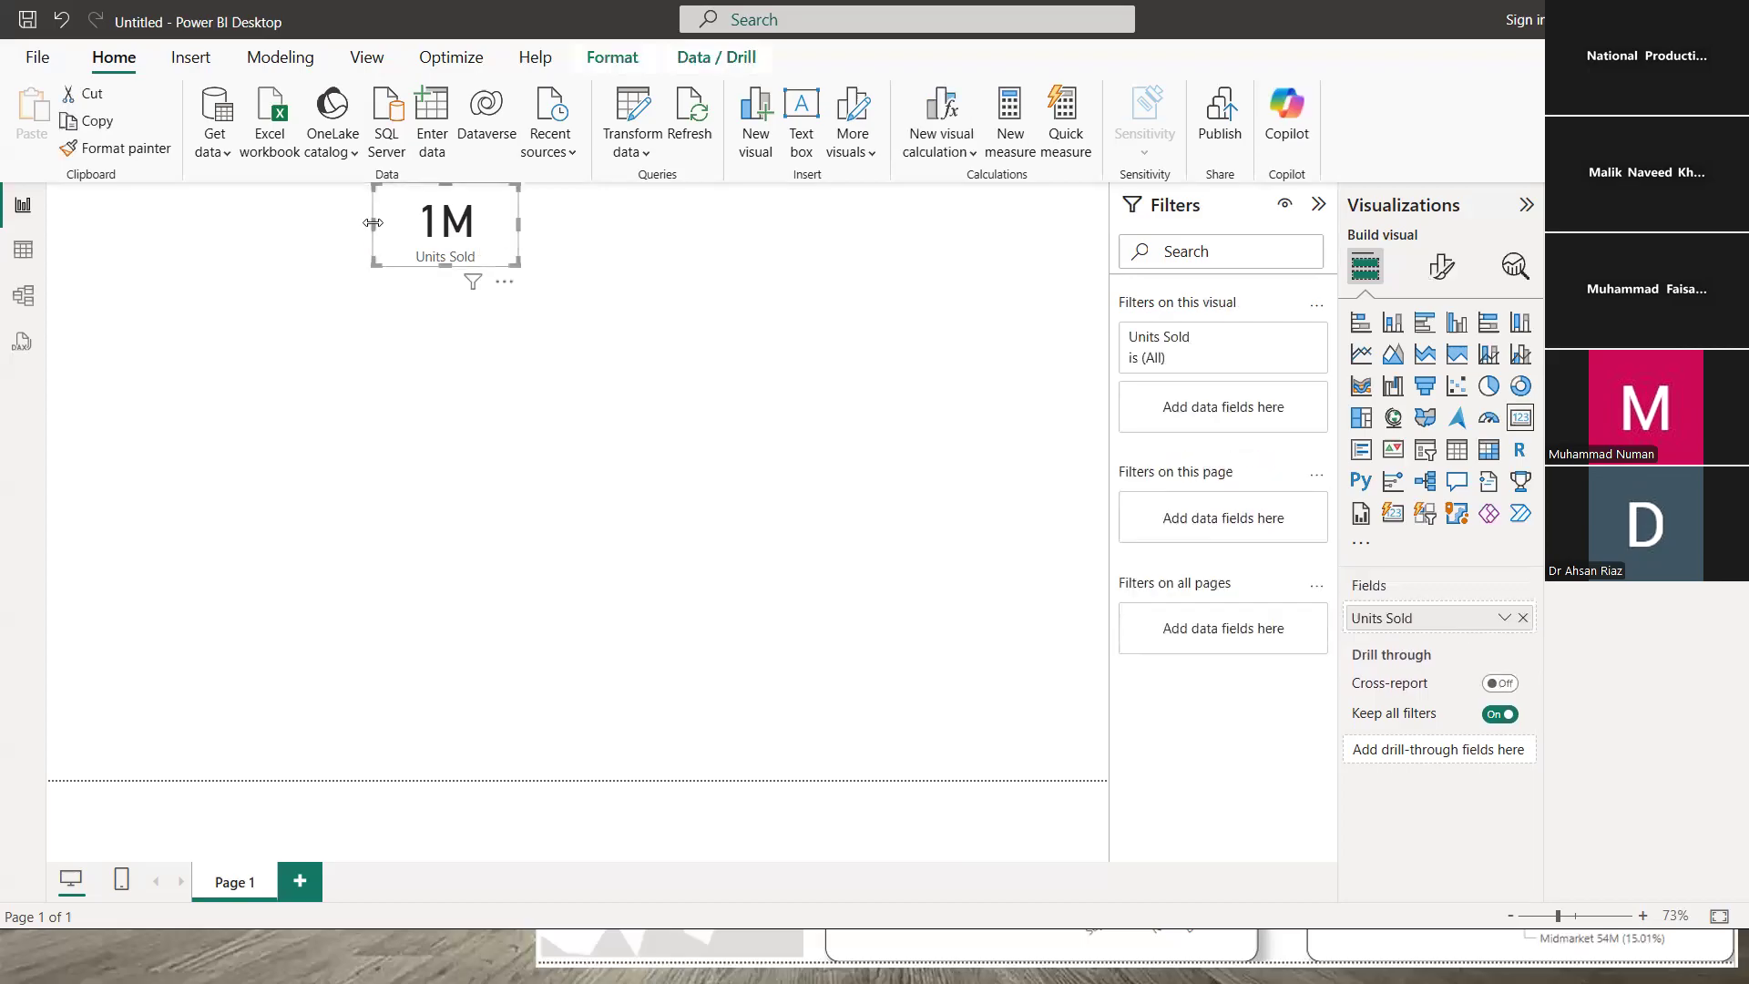
pyautogui.moveTo(372, 222); pyautogui.dragTo(404, 225)
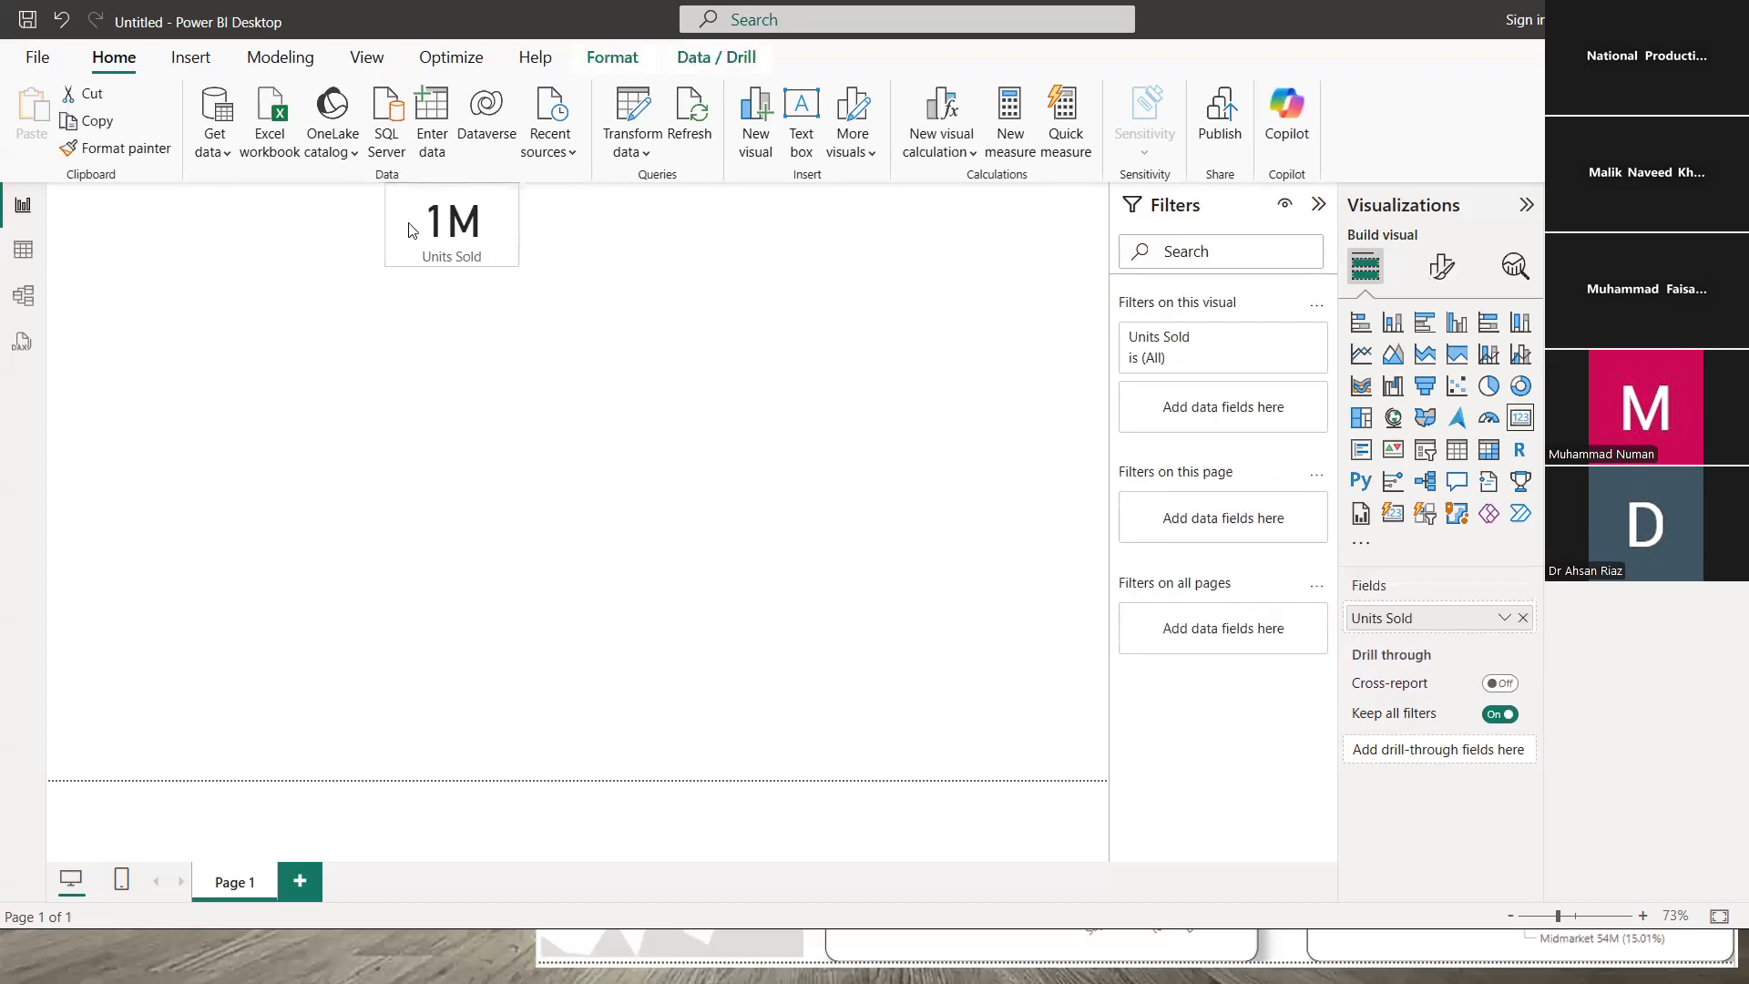
pyautogui.click(434, 229)
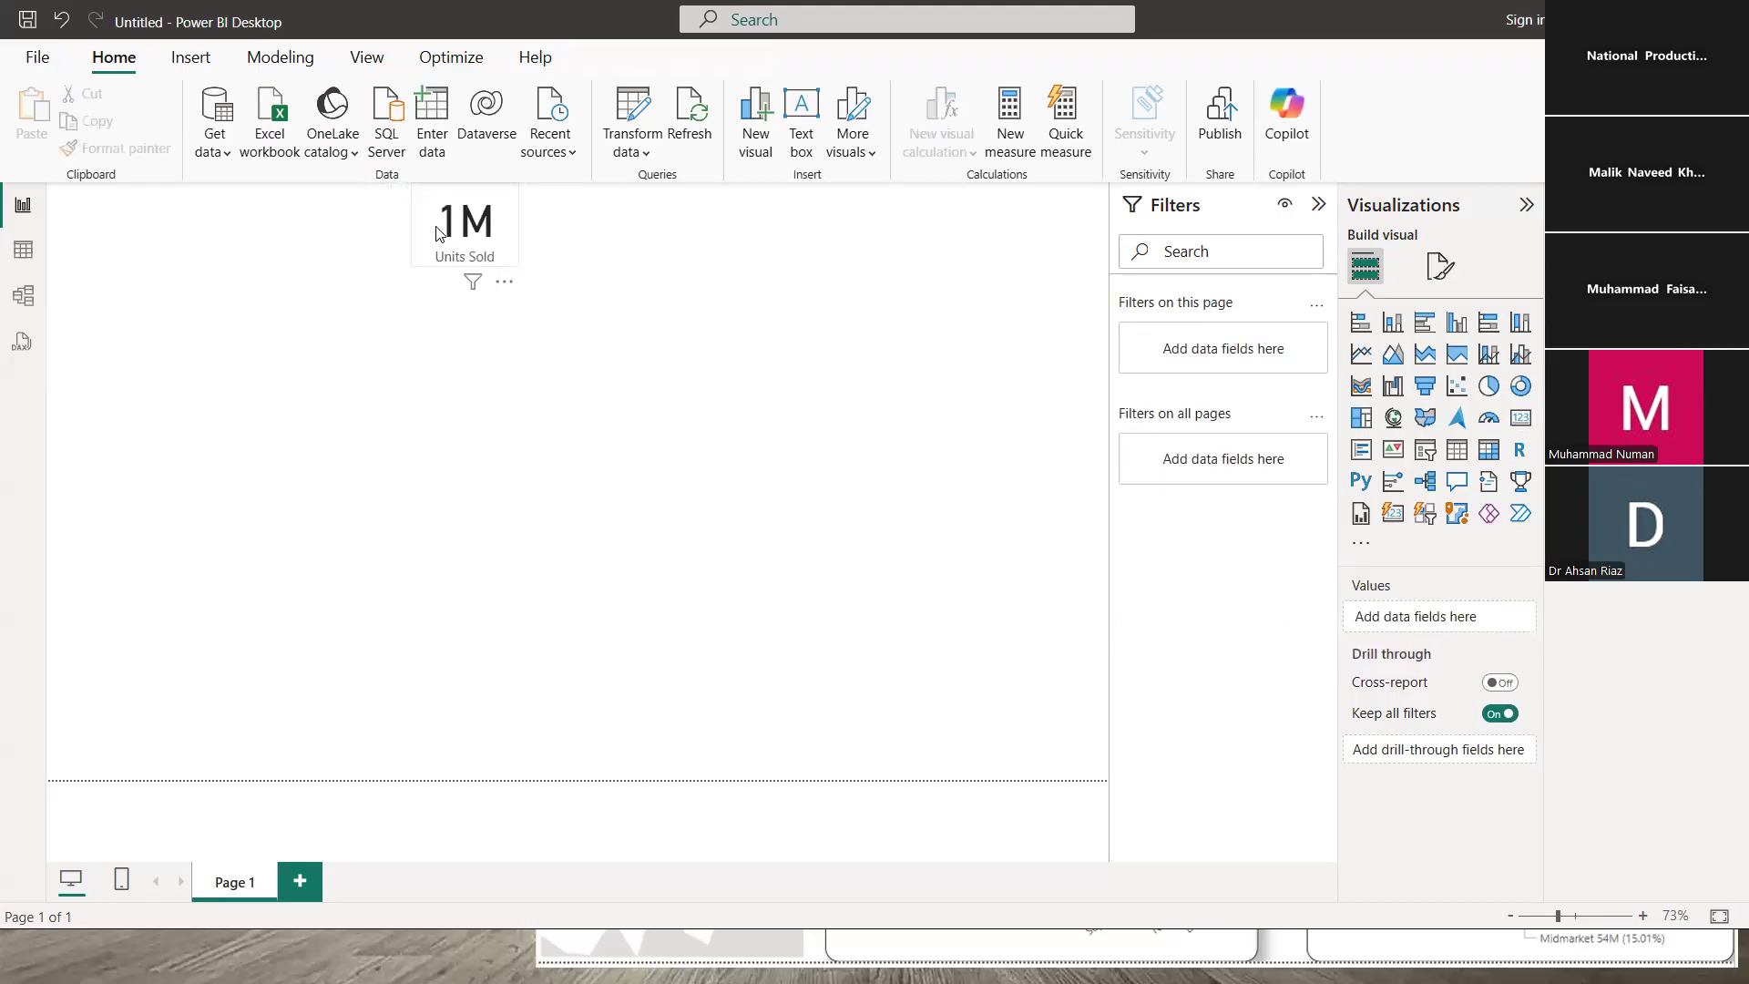
pyautogui.click(438, 229)
pyautogui.click(628, 244)
pyautogui.click(498, 245)
pyautogui.click(588, 237)
pyautogui.click(501, 238)
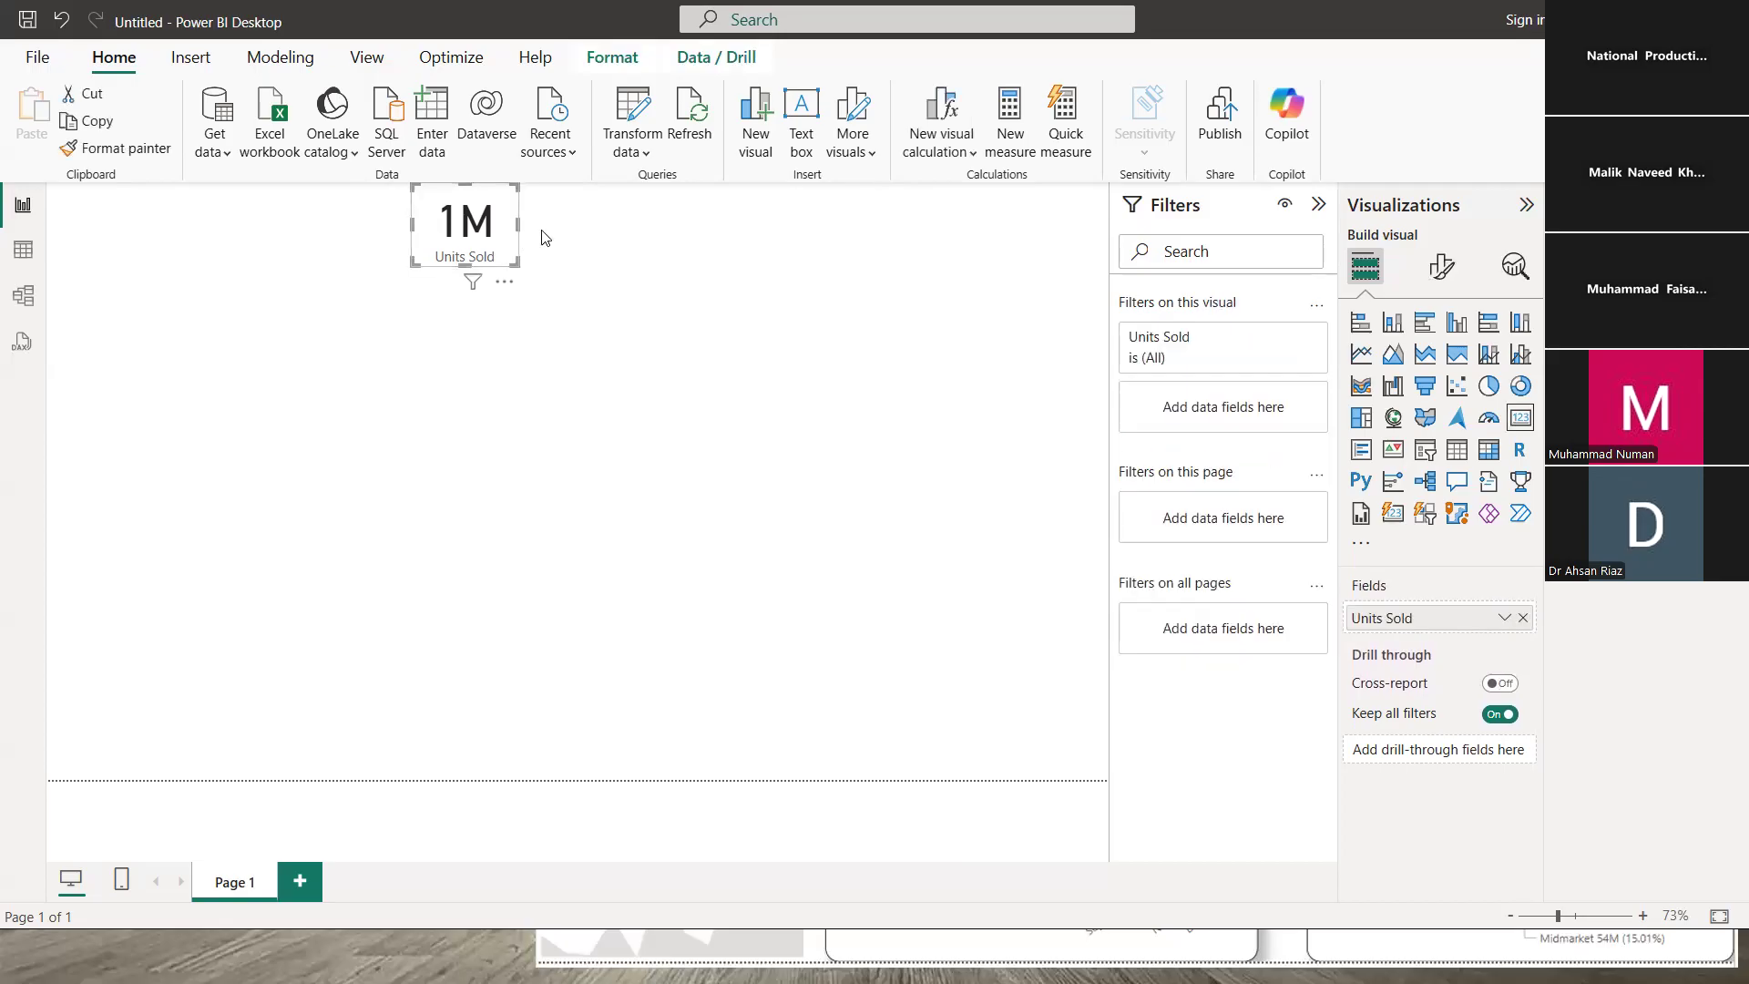
pyautogui.click(536, 240)
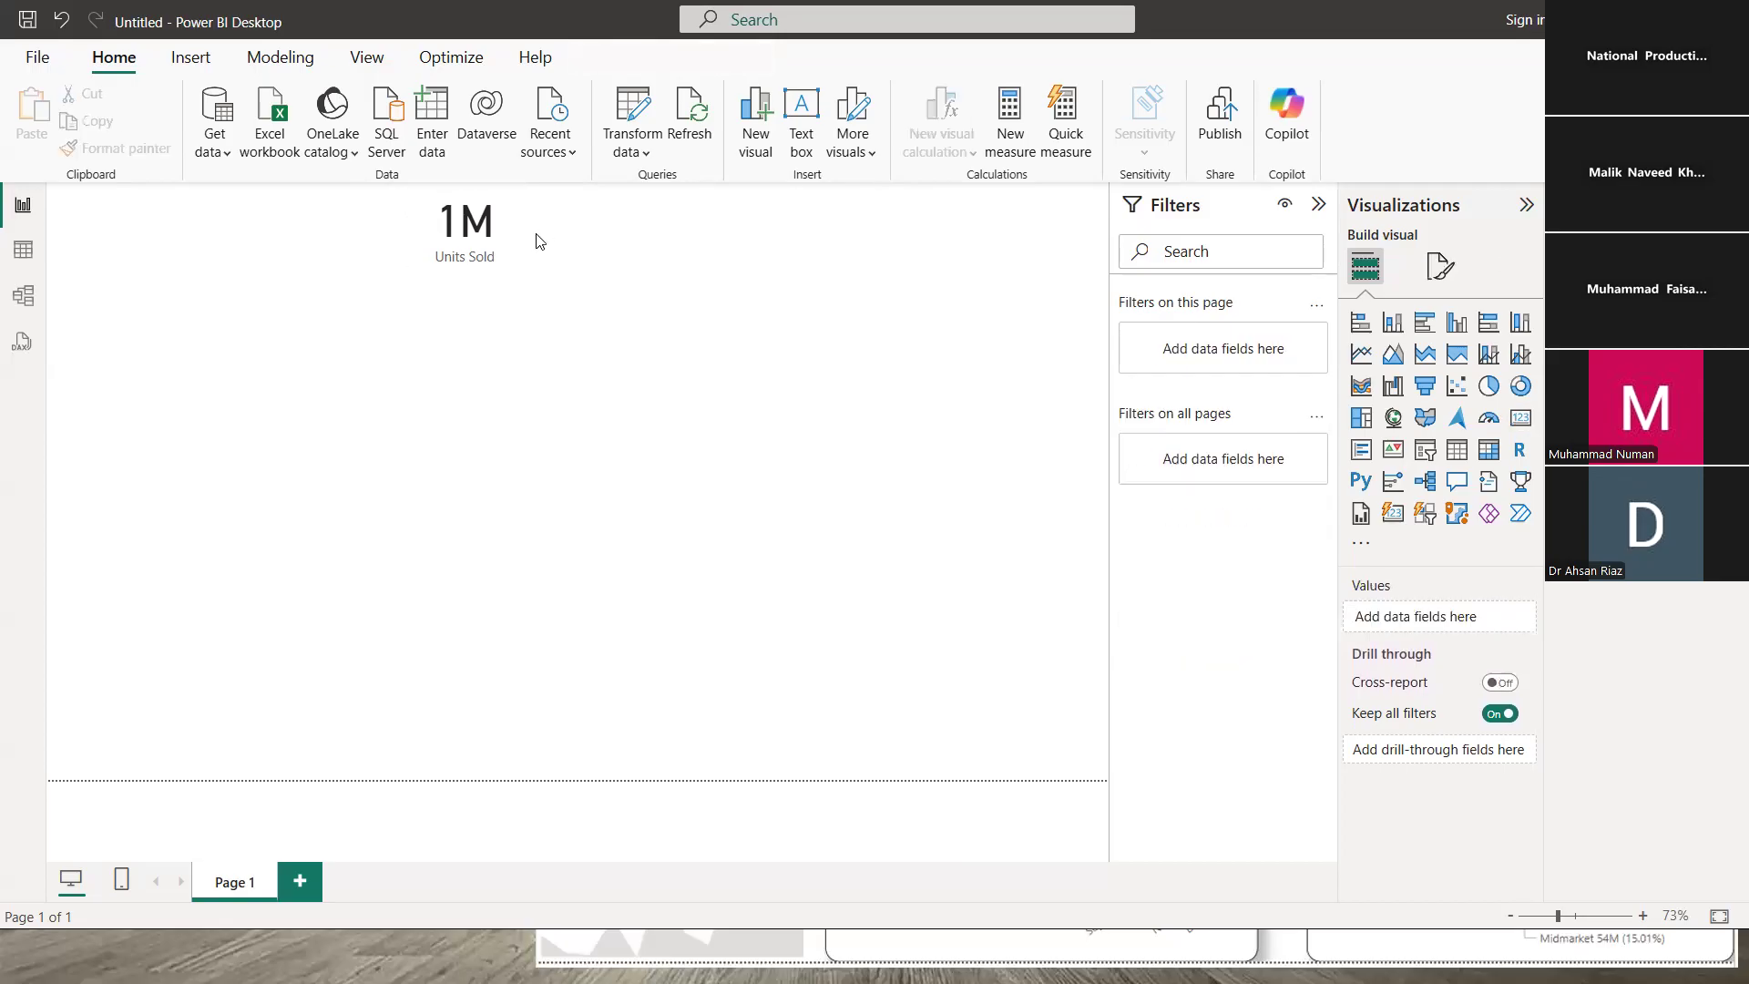
pyautogui.click(472, 230)
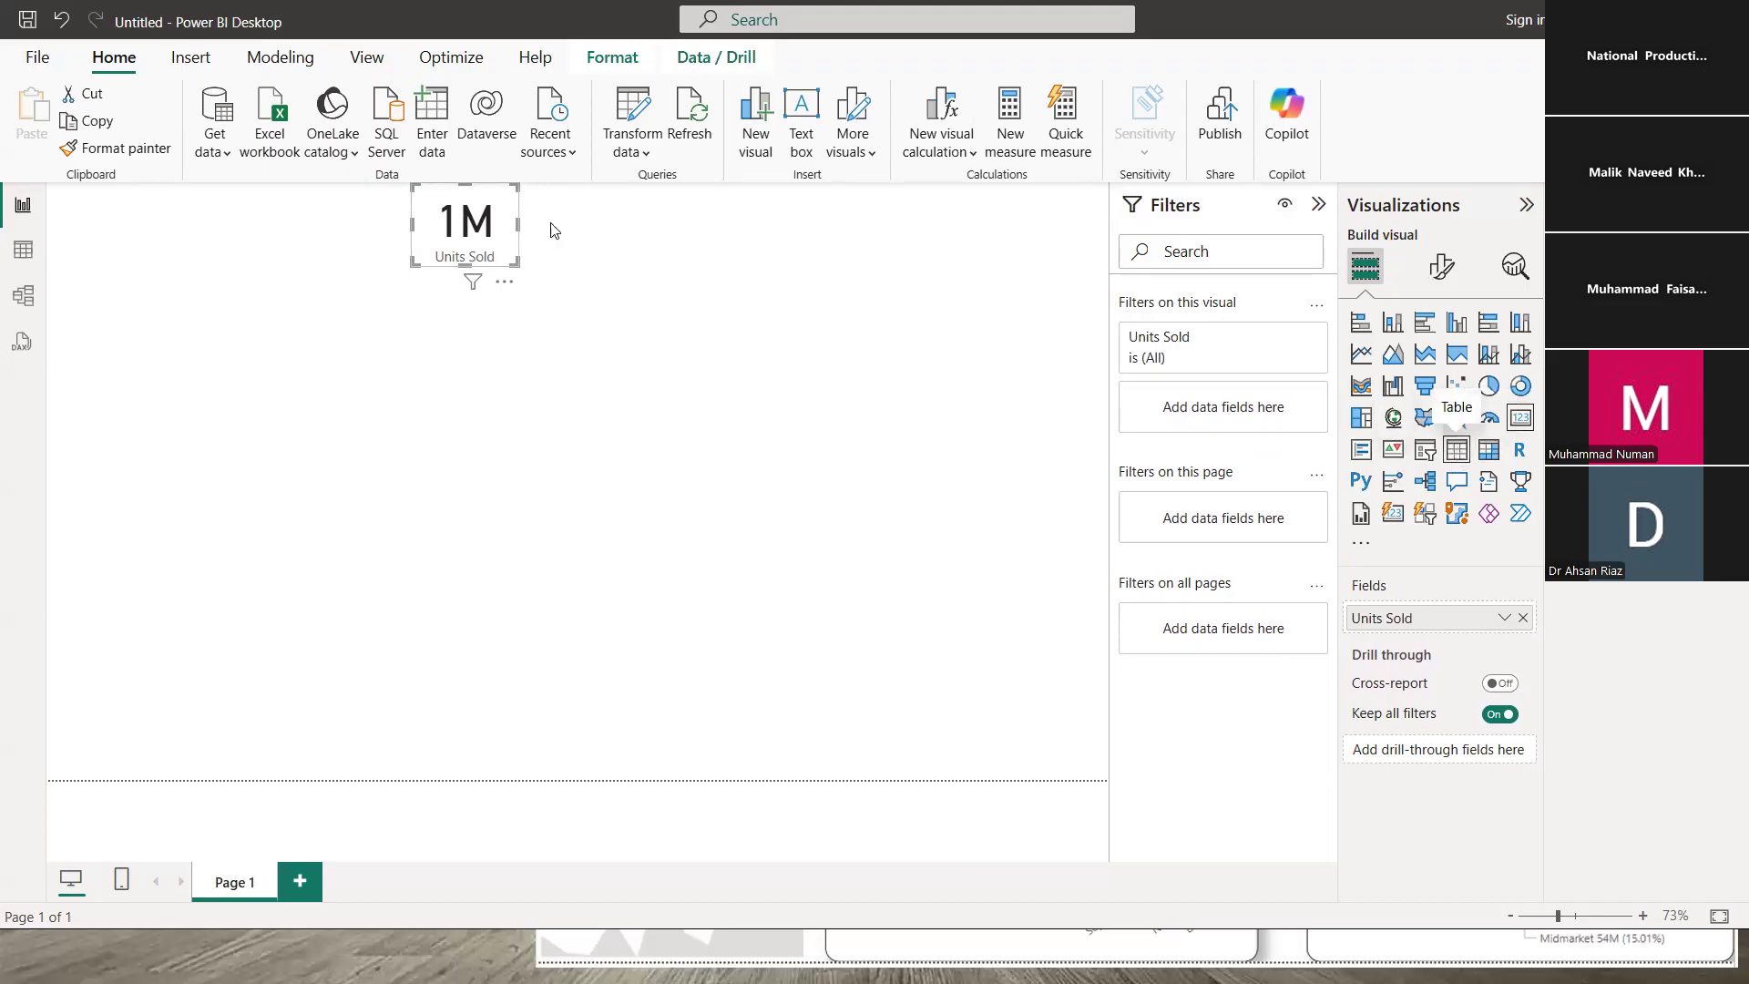
# - Restore the 1M Units Sold card by undoing its accidental conversion to a table
pyautogui.click(1458, 453)
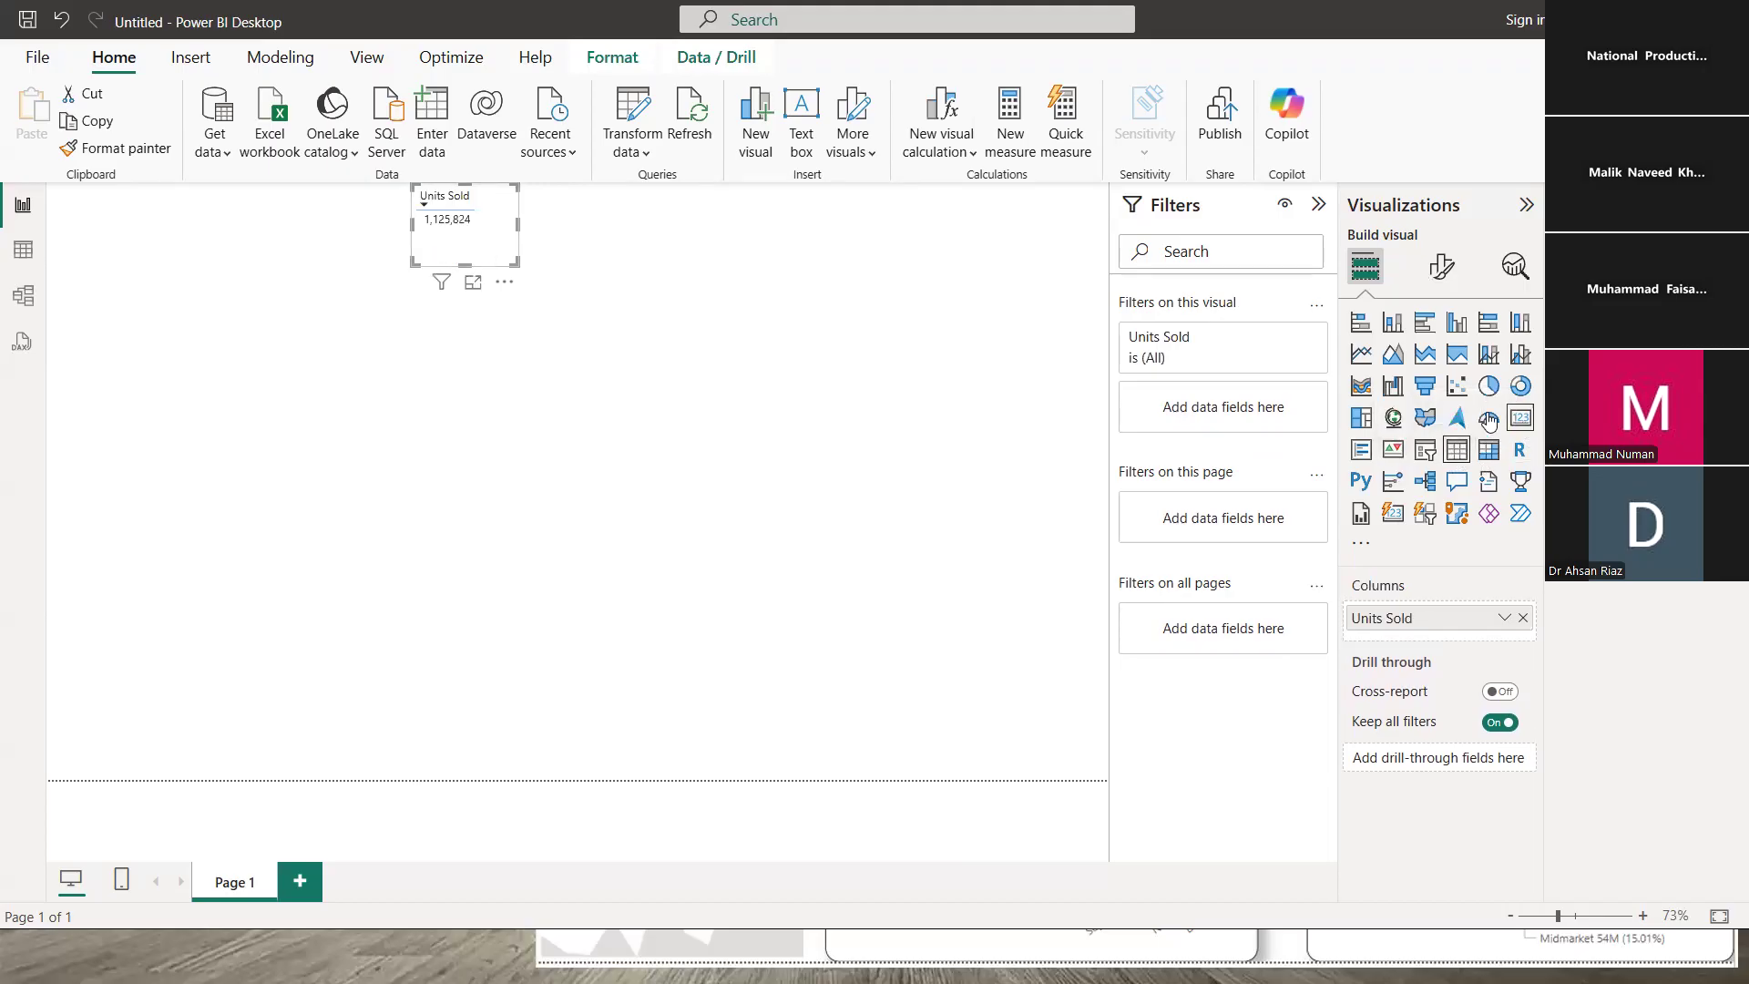
pyautogui.hotkey('ctrl', 'z')
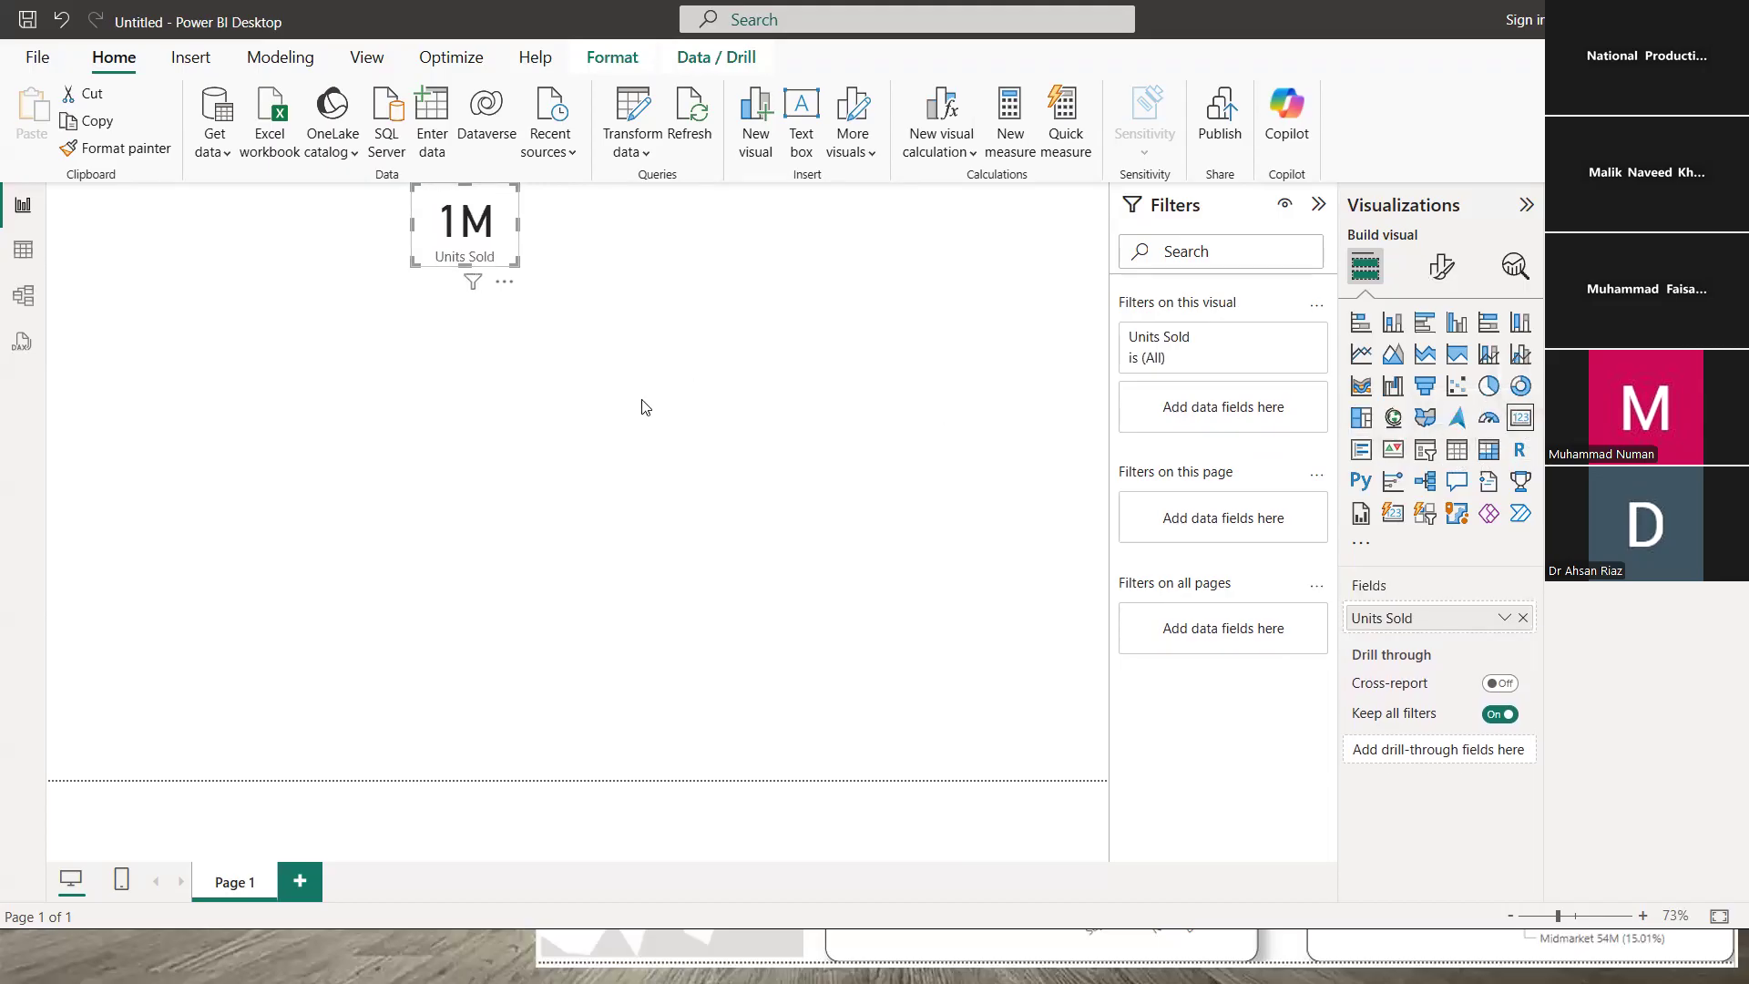
pyautogui.click(549, 314)
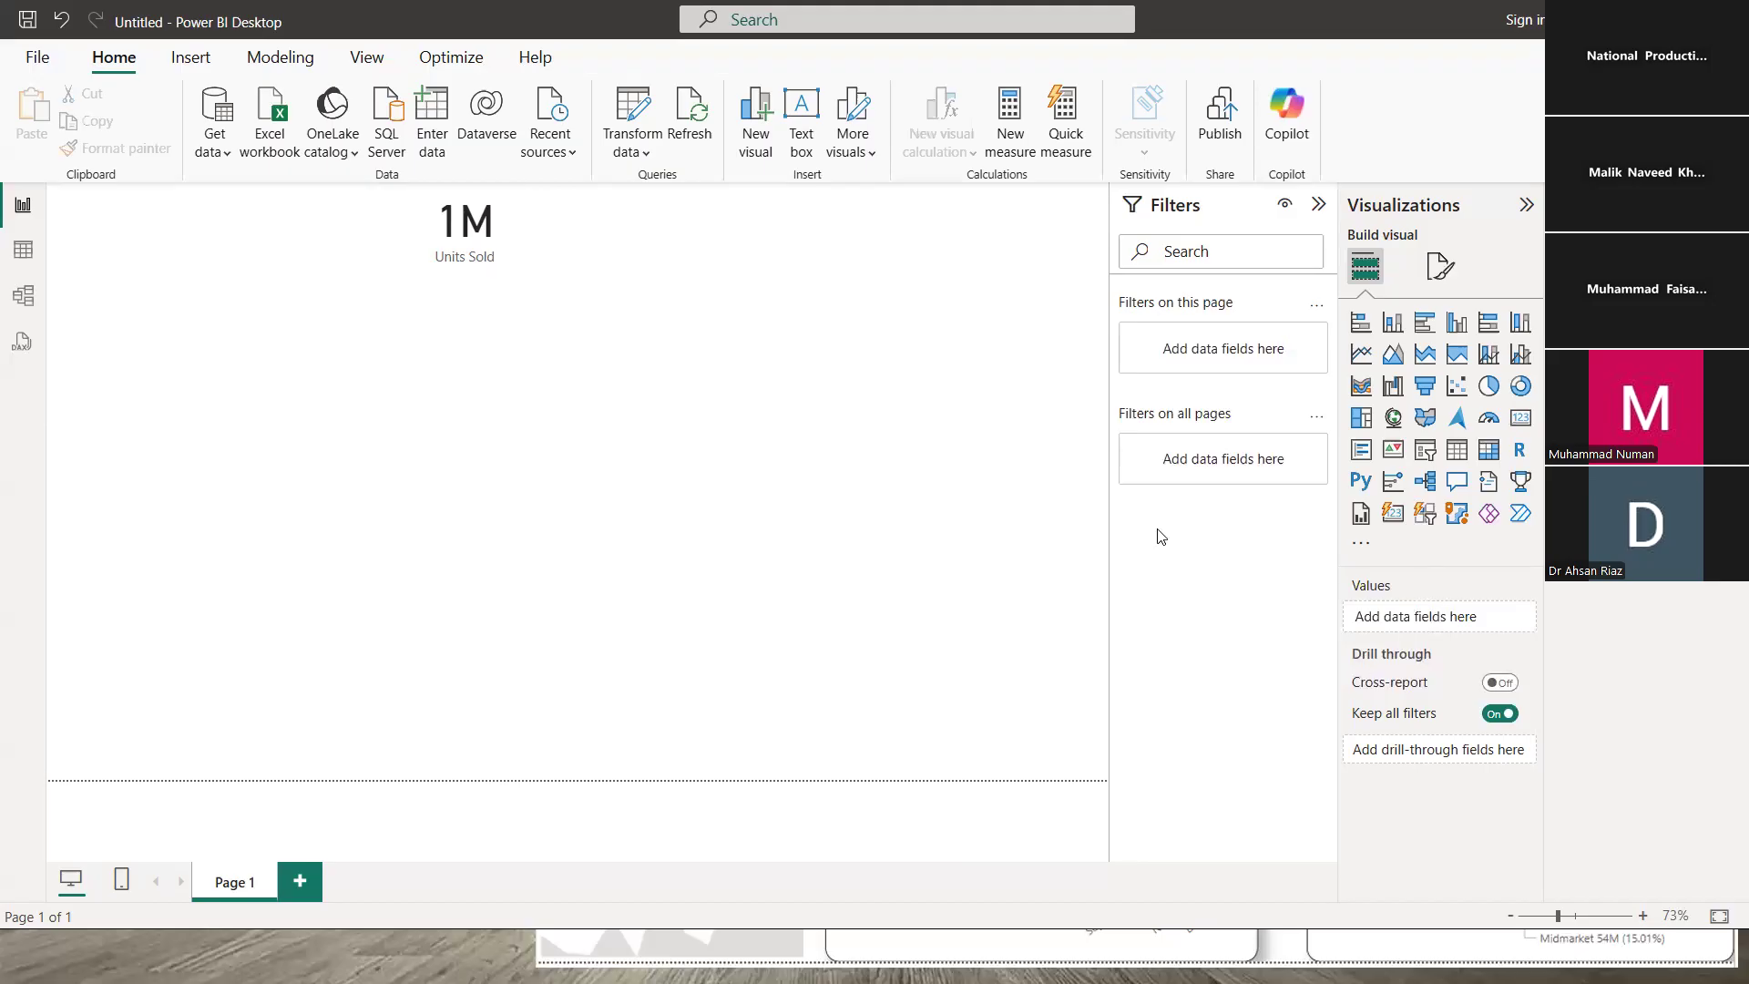
# - Inspect the Units Sold field options on the card, confirming no filters are applied
pyautogui.click(486, 248)
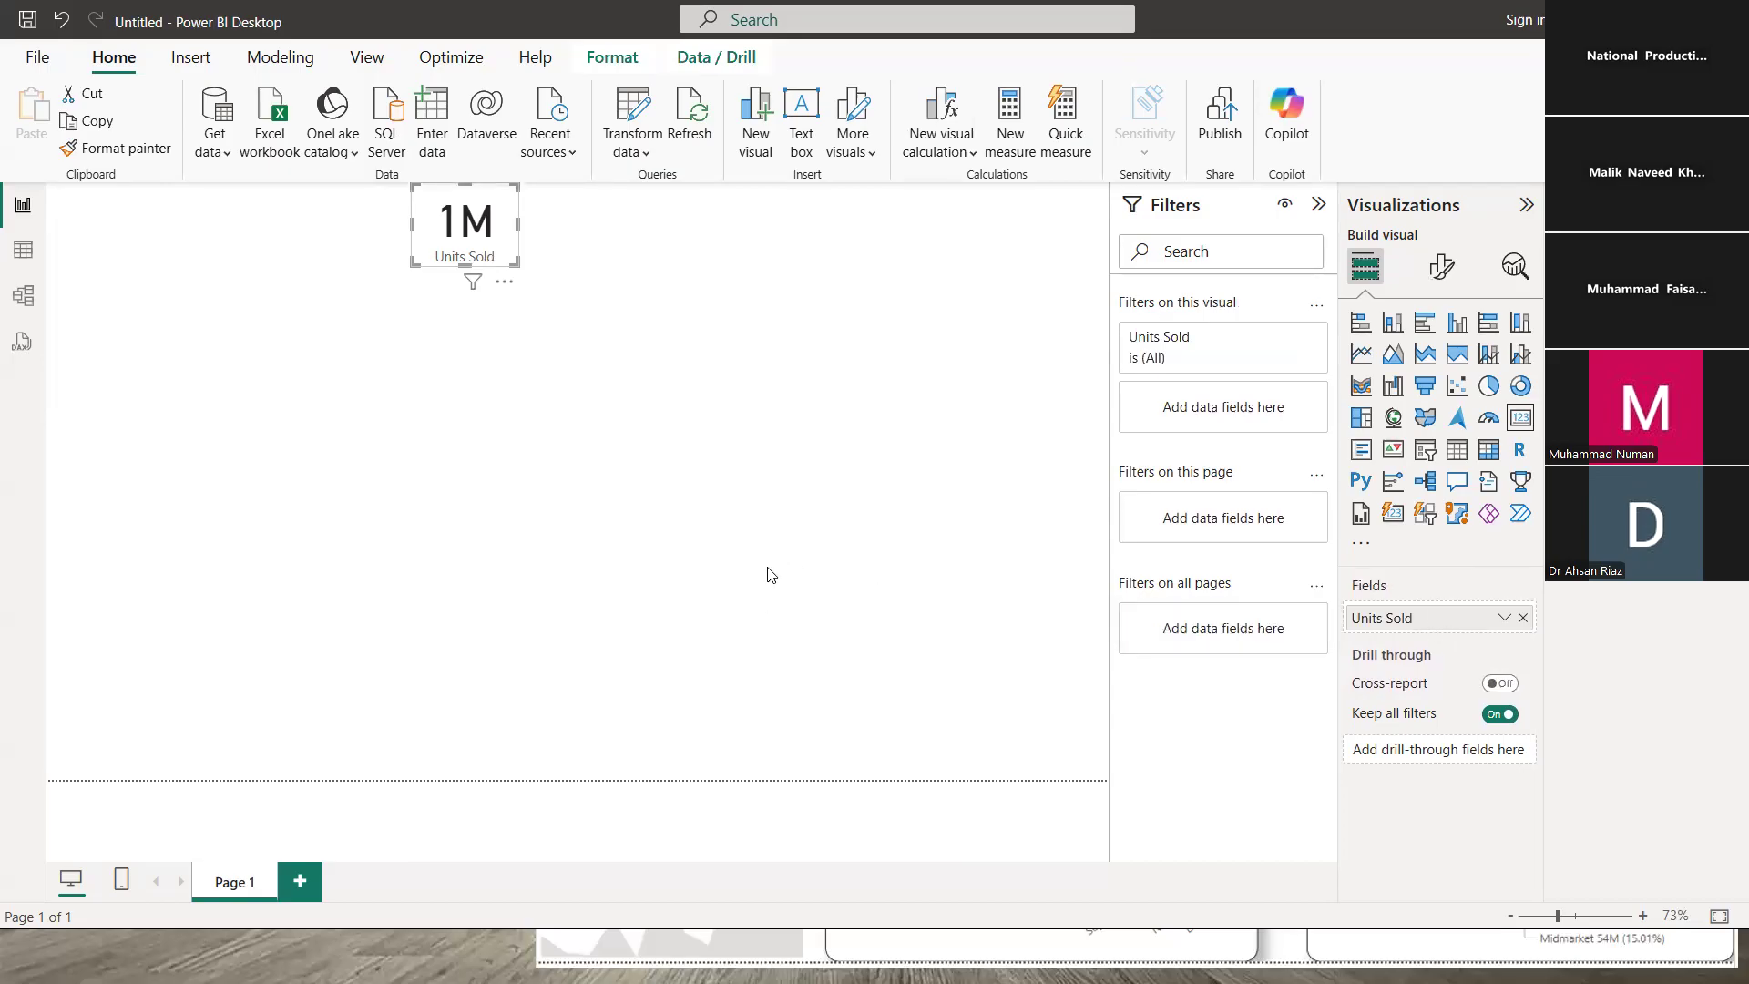
pyautogui.click(1503, 619)
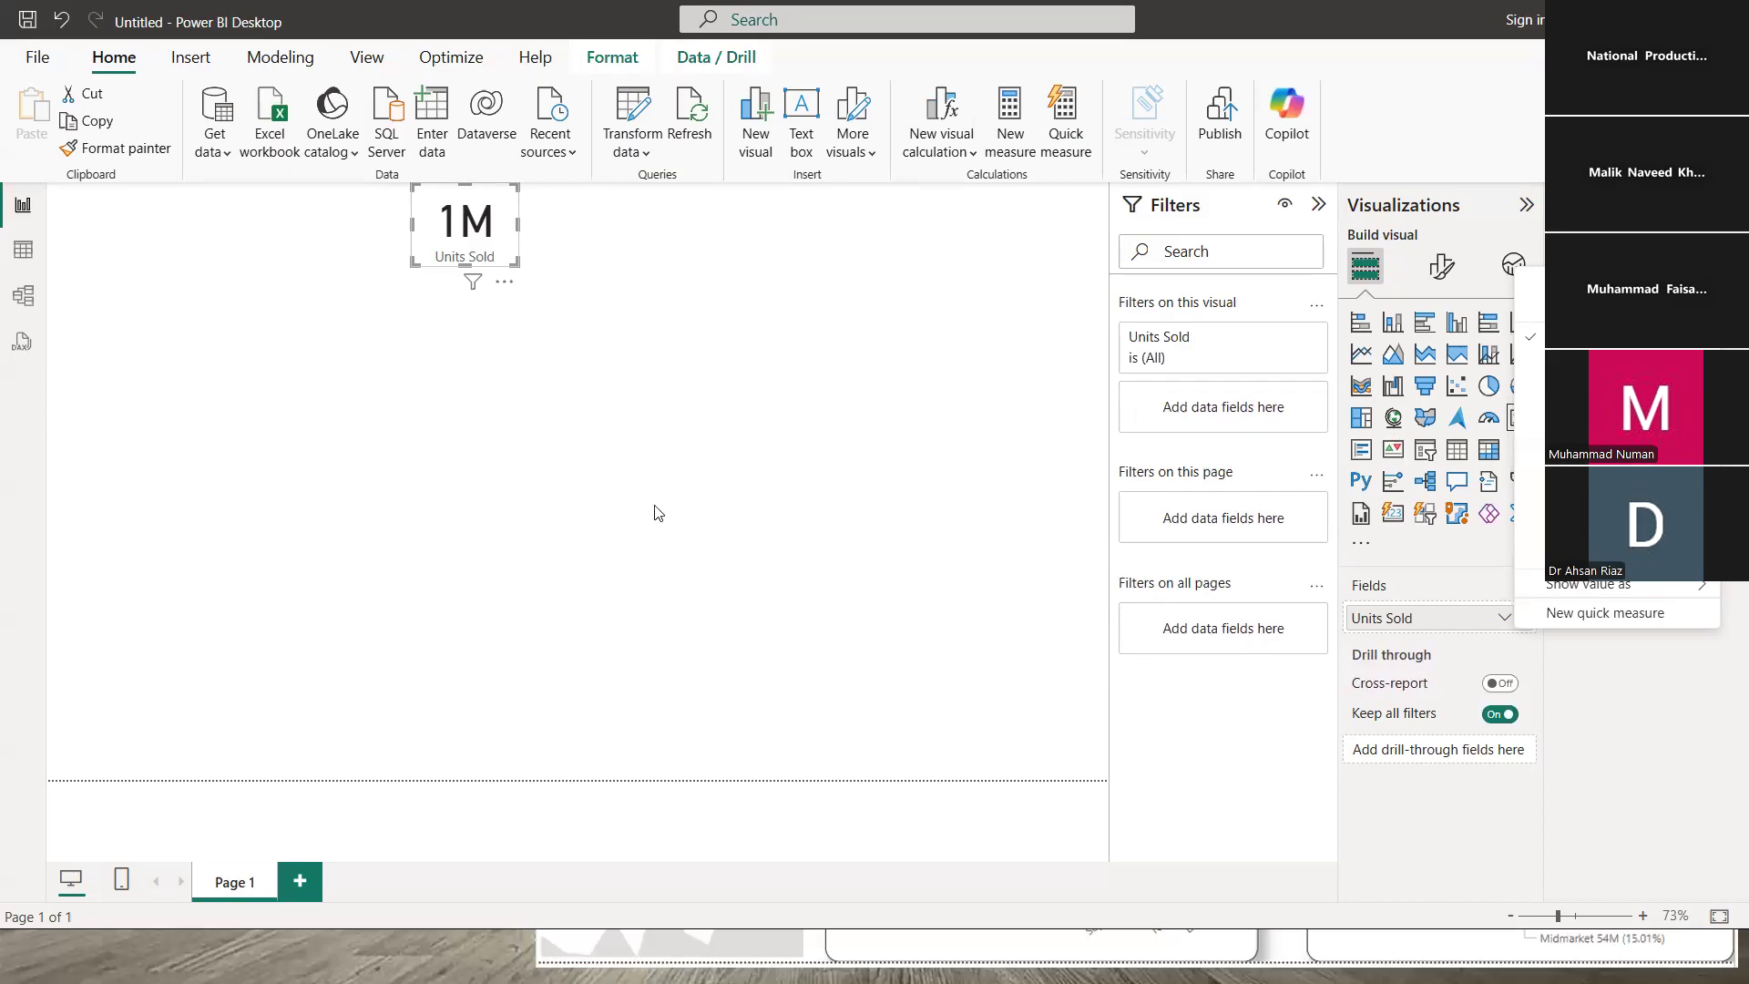
pyautogui.click(594, 531)
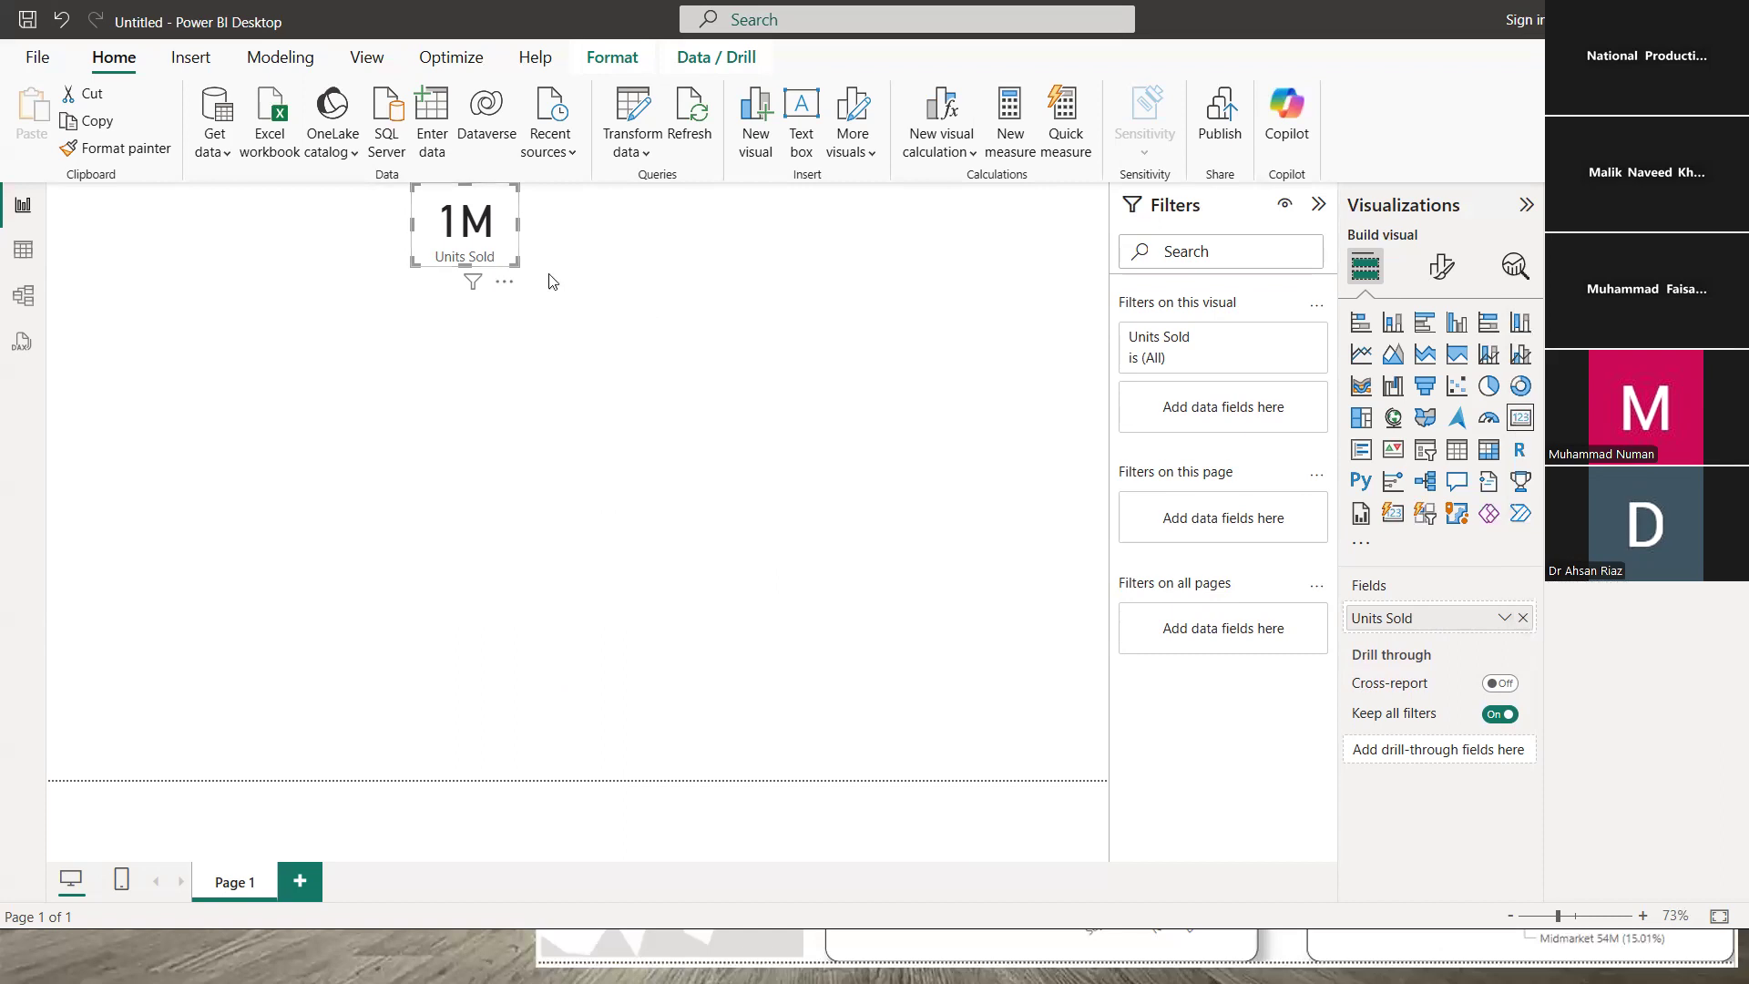
pyautogui.click(526, 258)
pyautogui.click(513, 236)
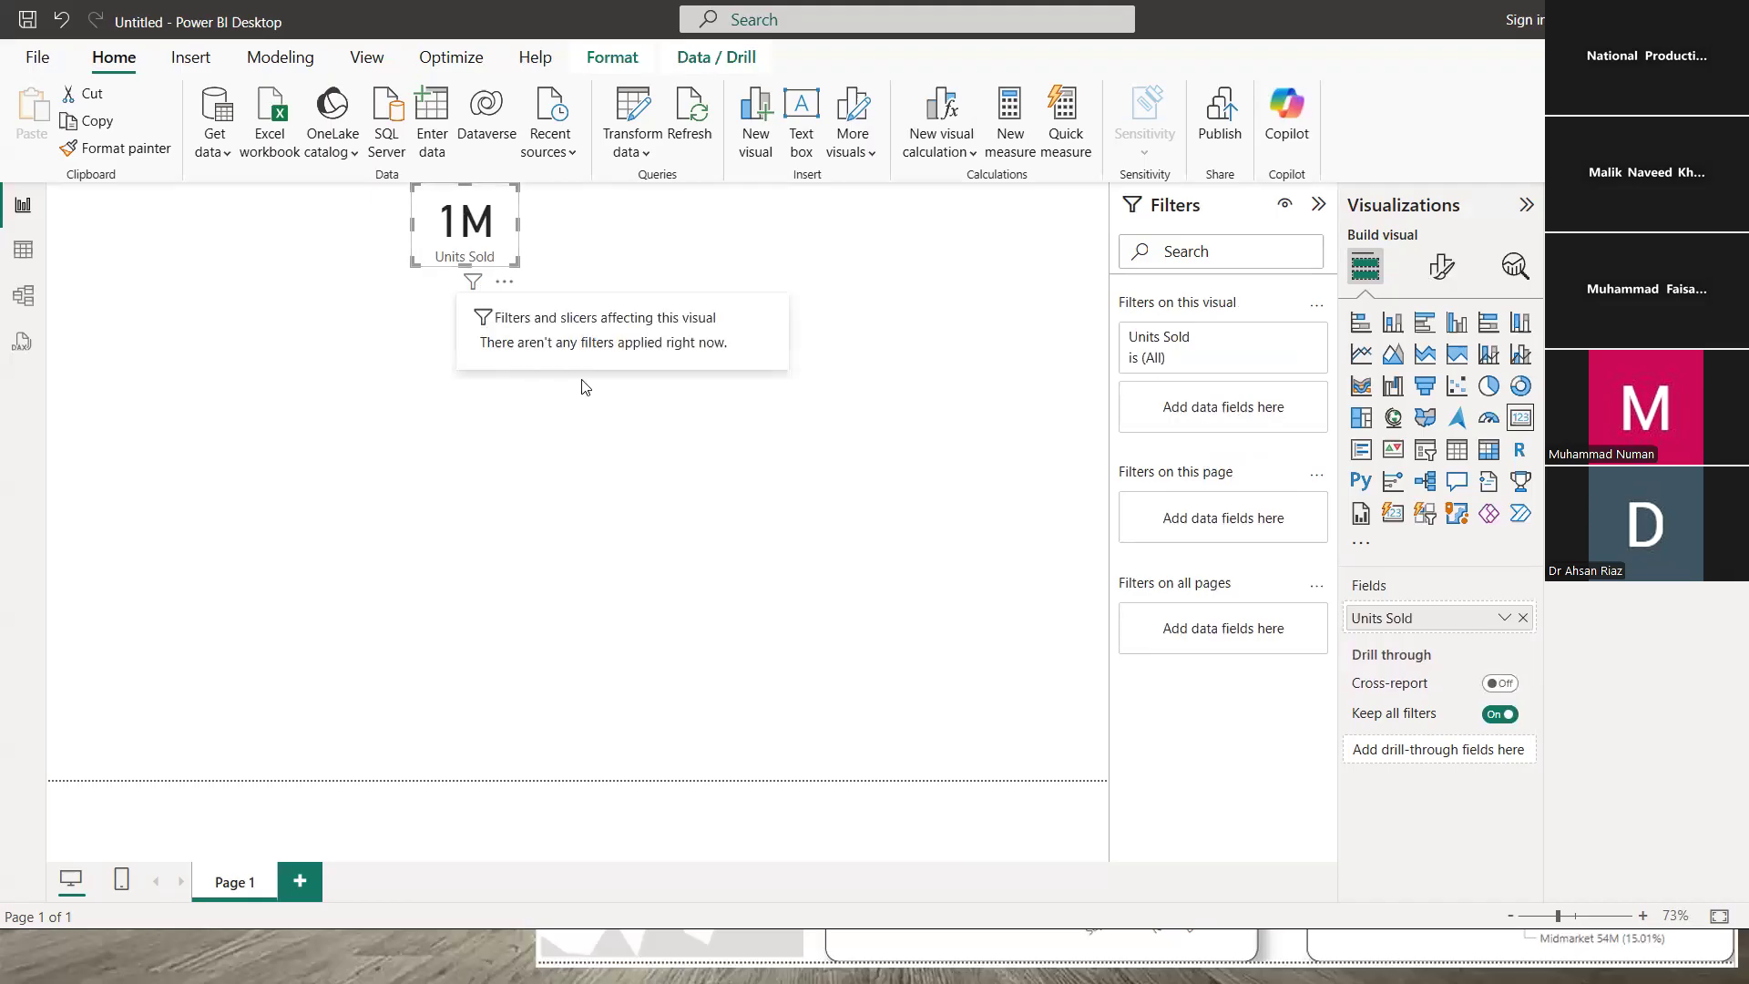
pyautogui.click(595, 398)
pyautogui.click(461, 241)
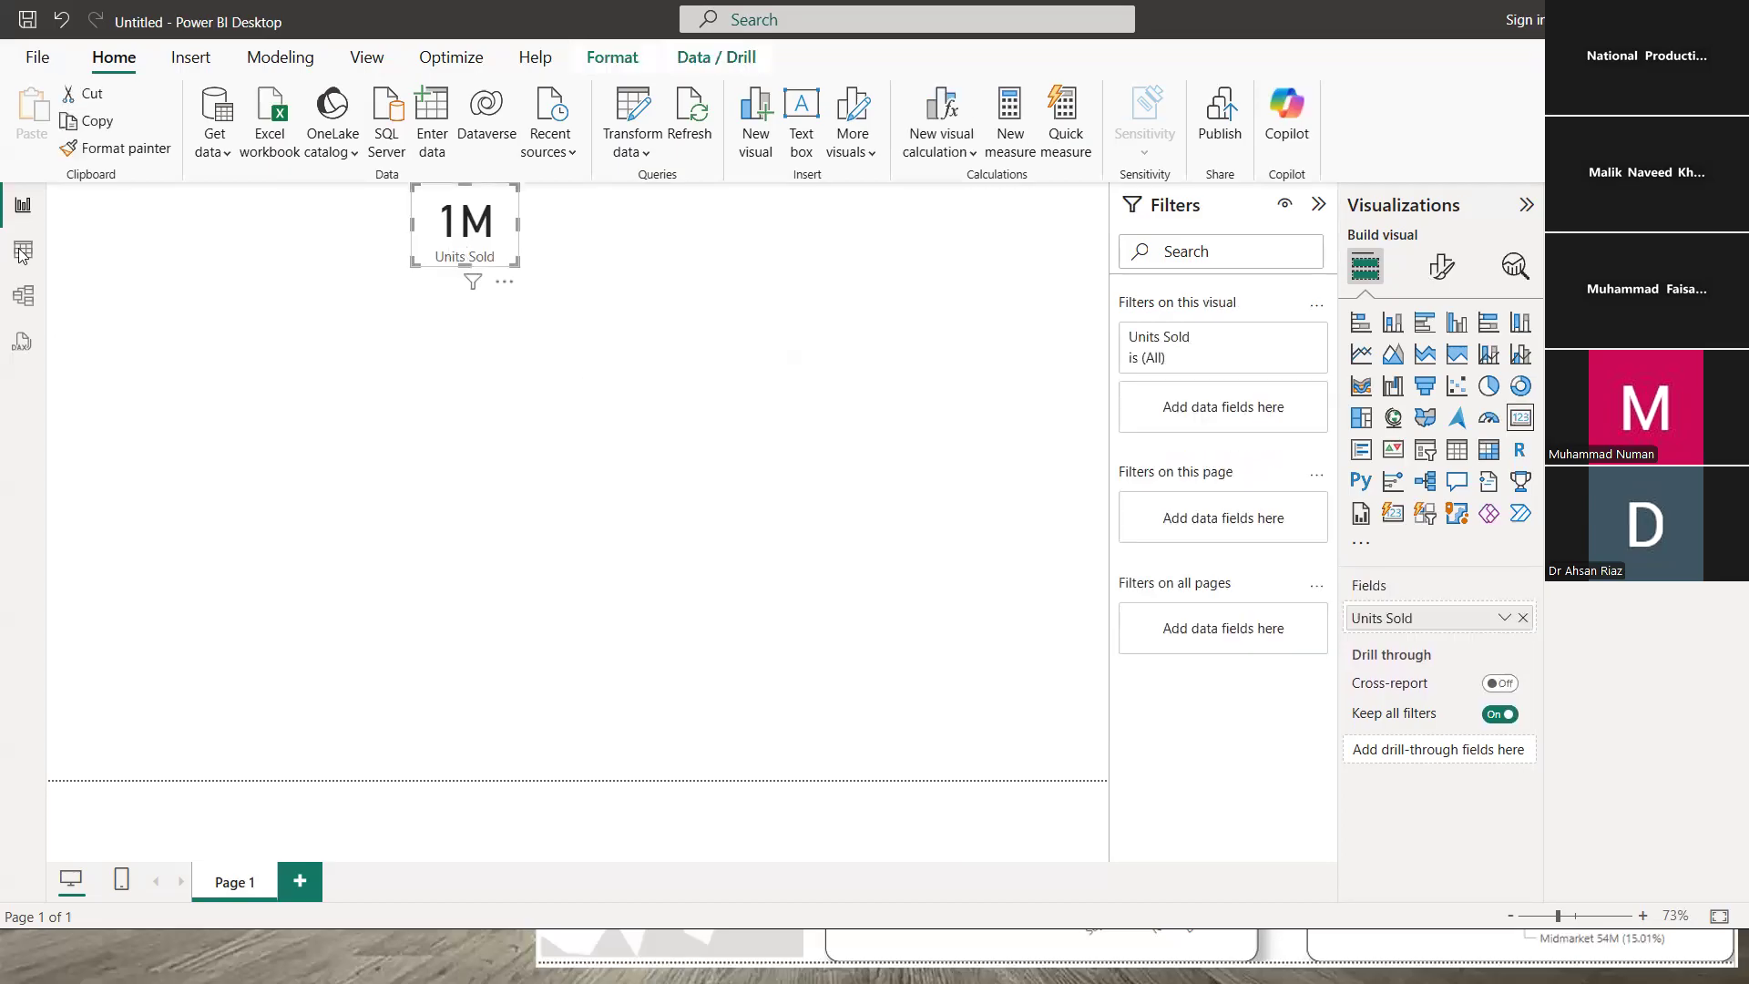
pyautogui.press('Escape')
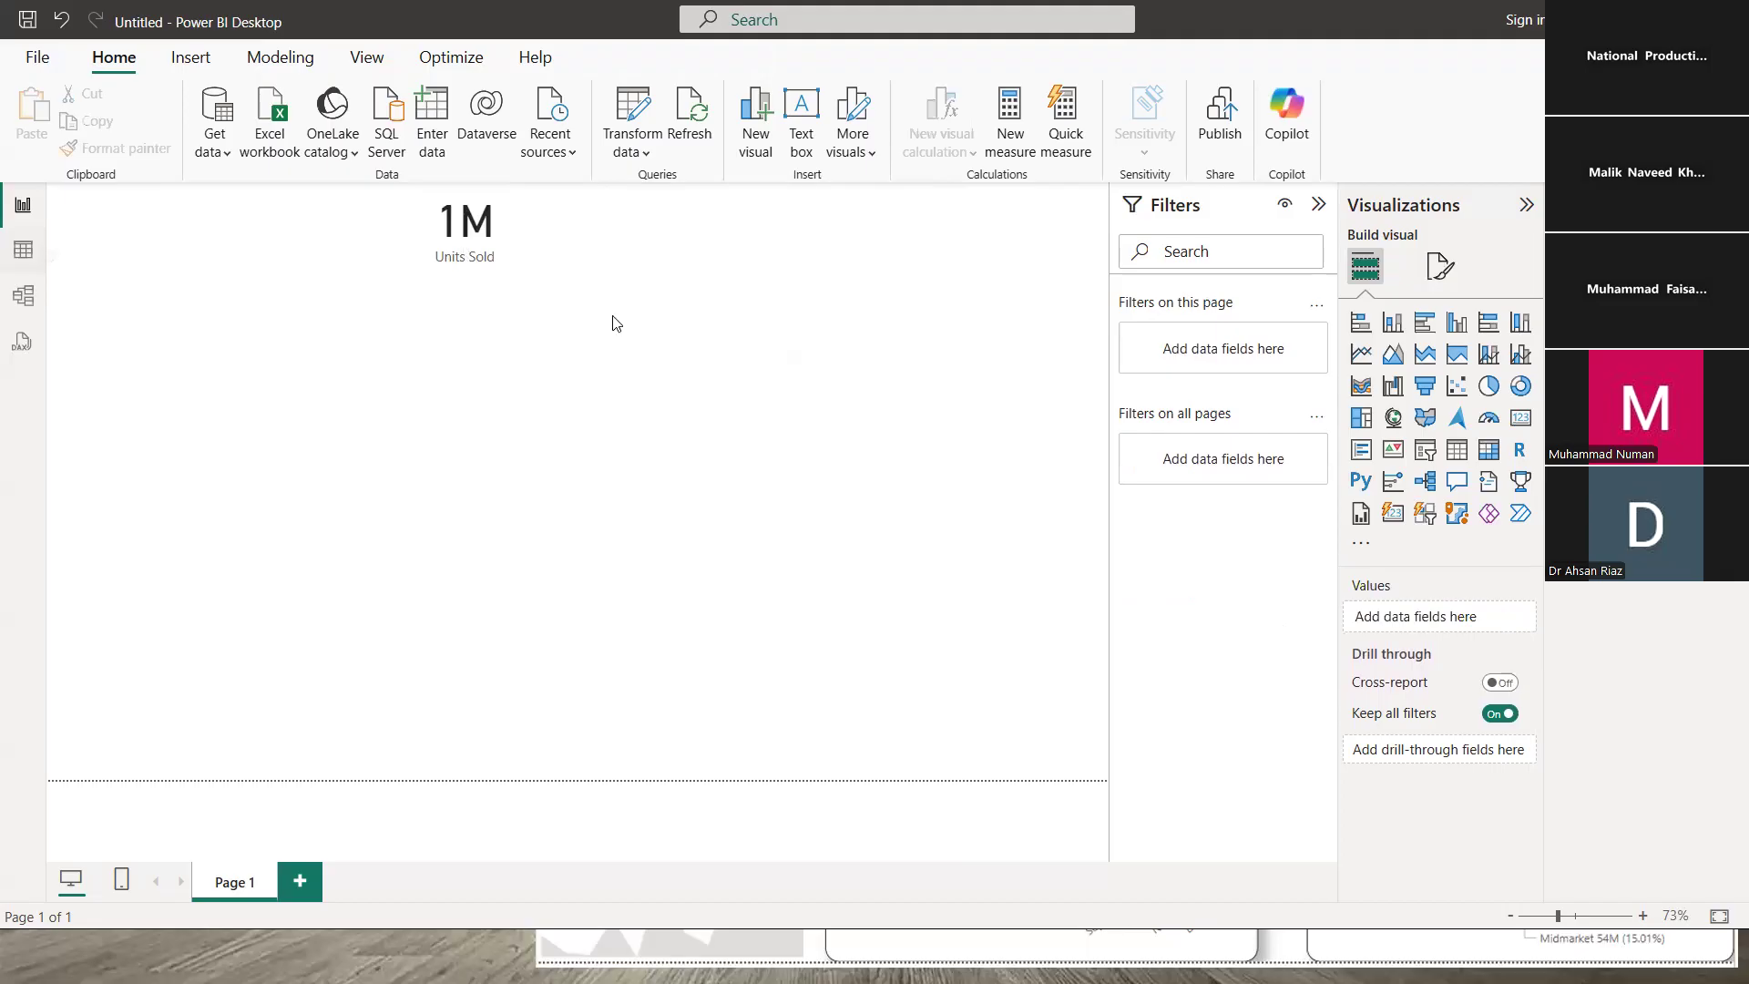
pyautogui.scroll(-5, 590, 341)
pyautogui.scroll(-20, 591, 341)
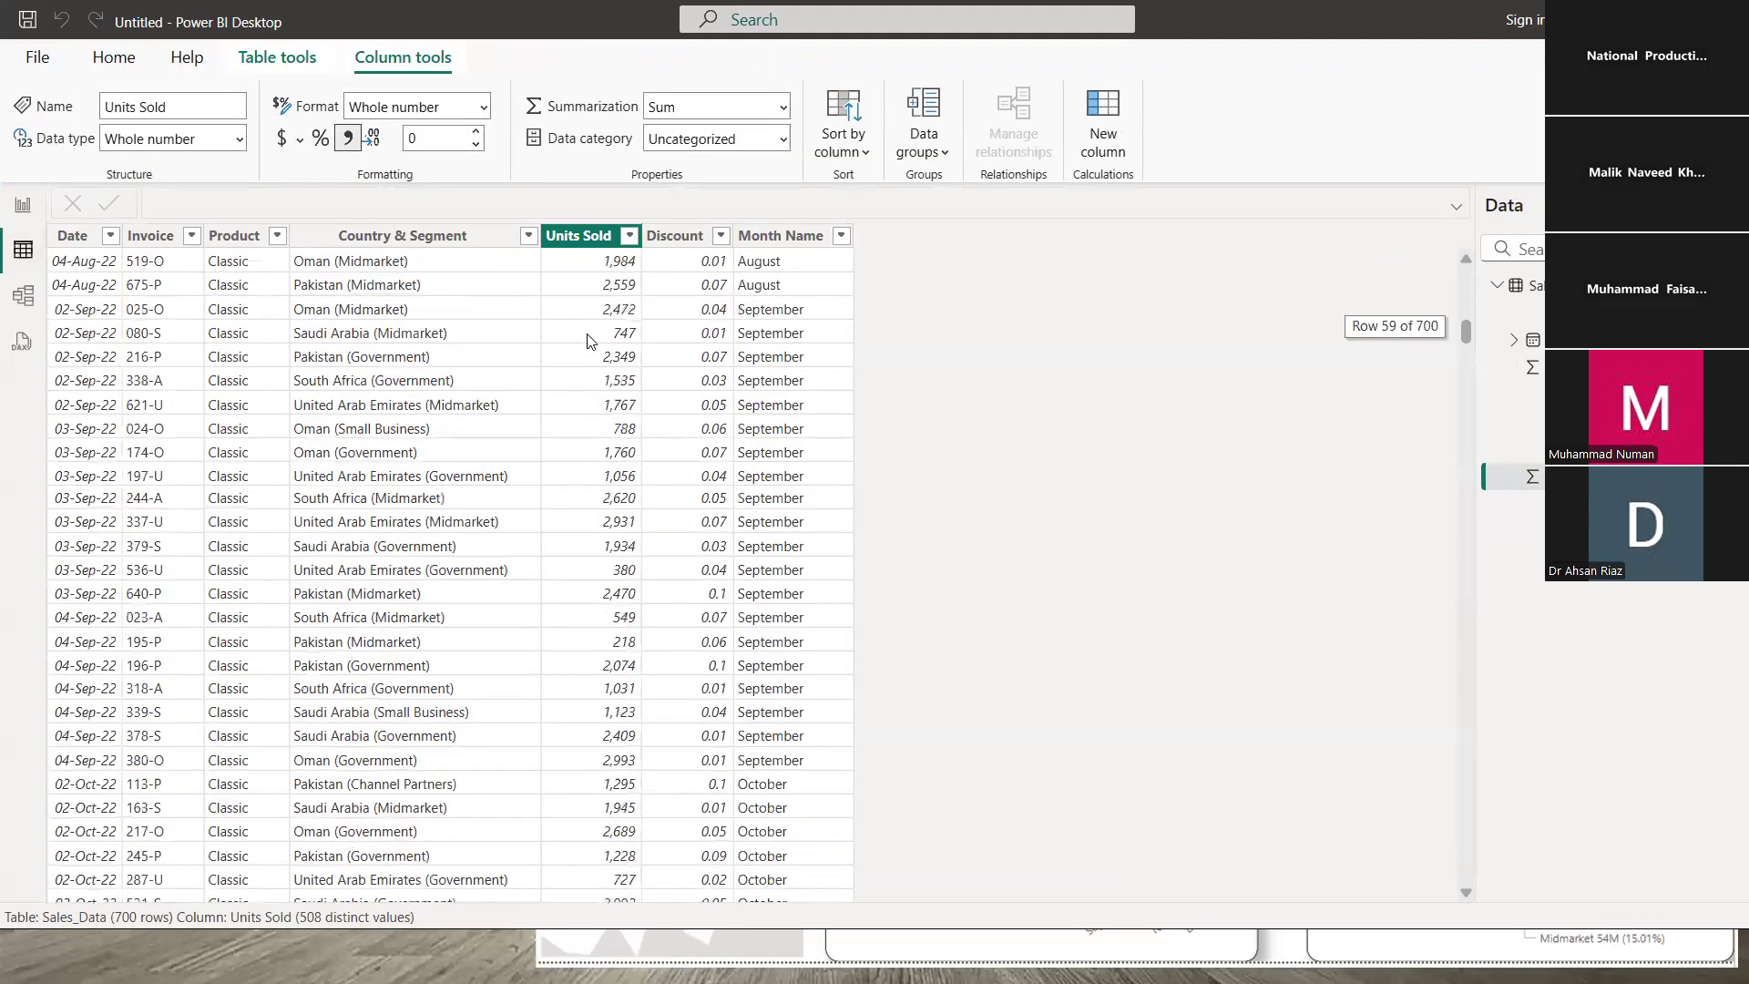
pyautogui.scroll(-20, 590, 340)
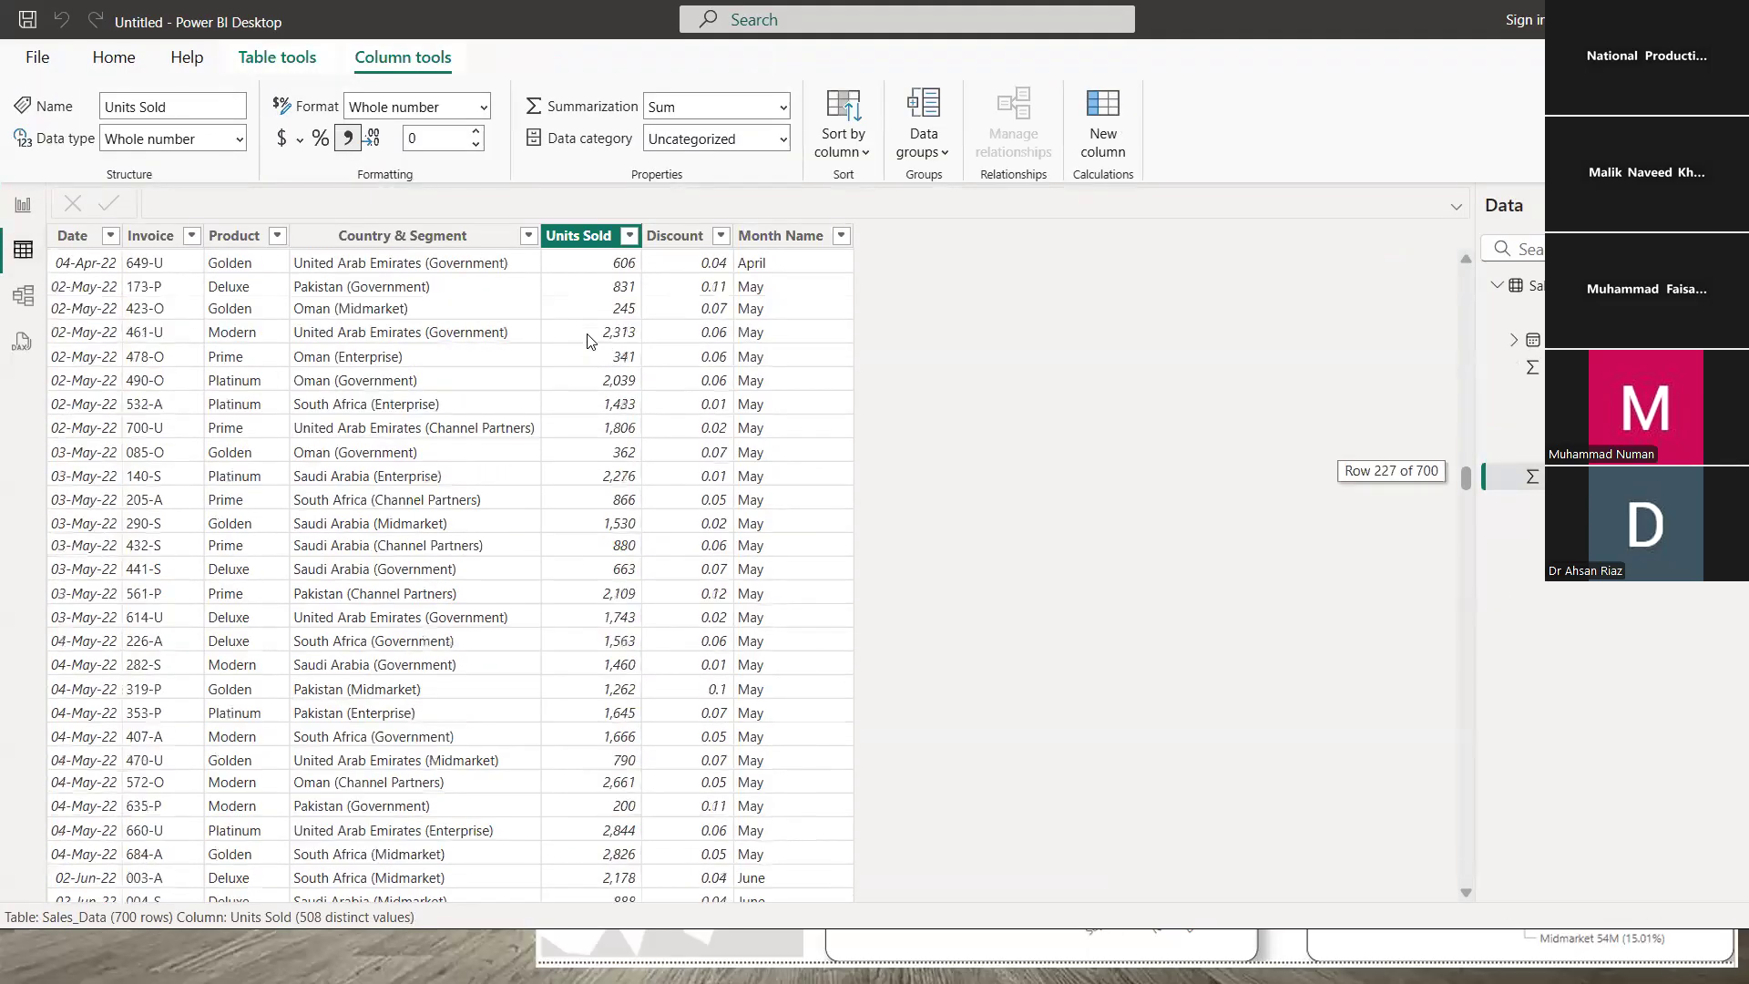
pyautogui.scroll(20, 590, 339)
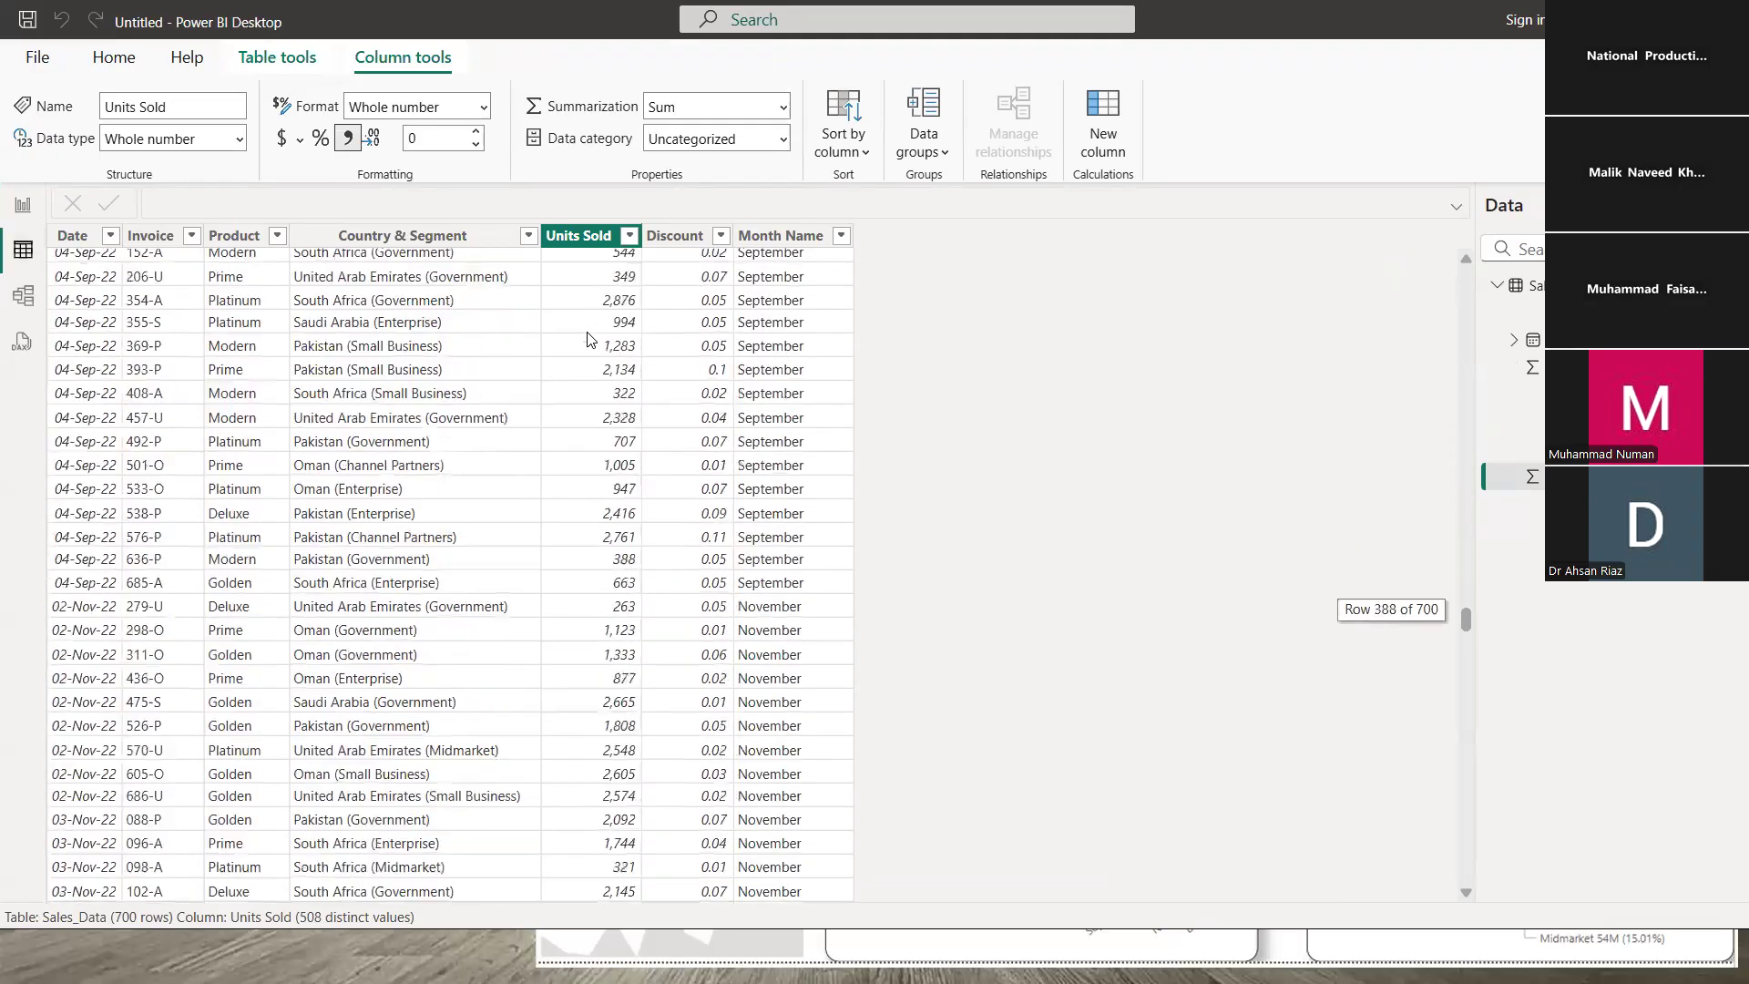
pyautogui.scroll(20, 589, 337)
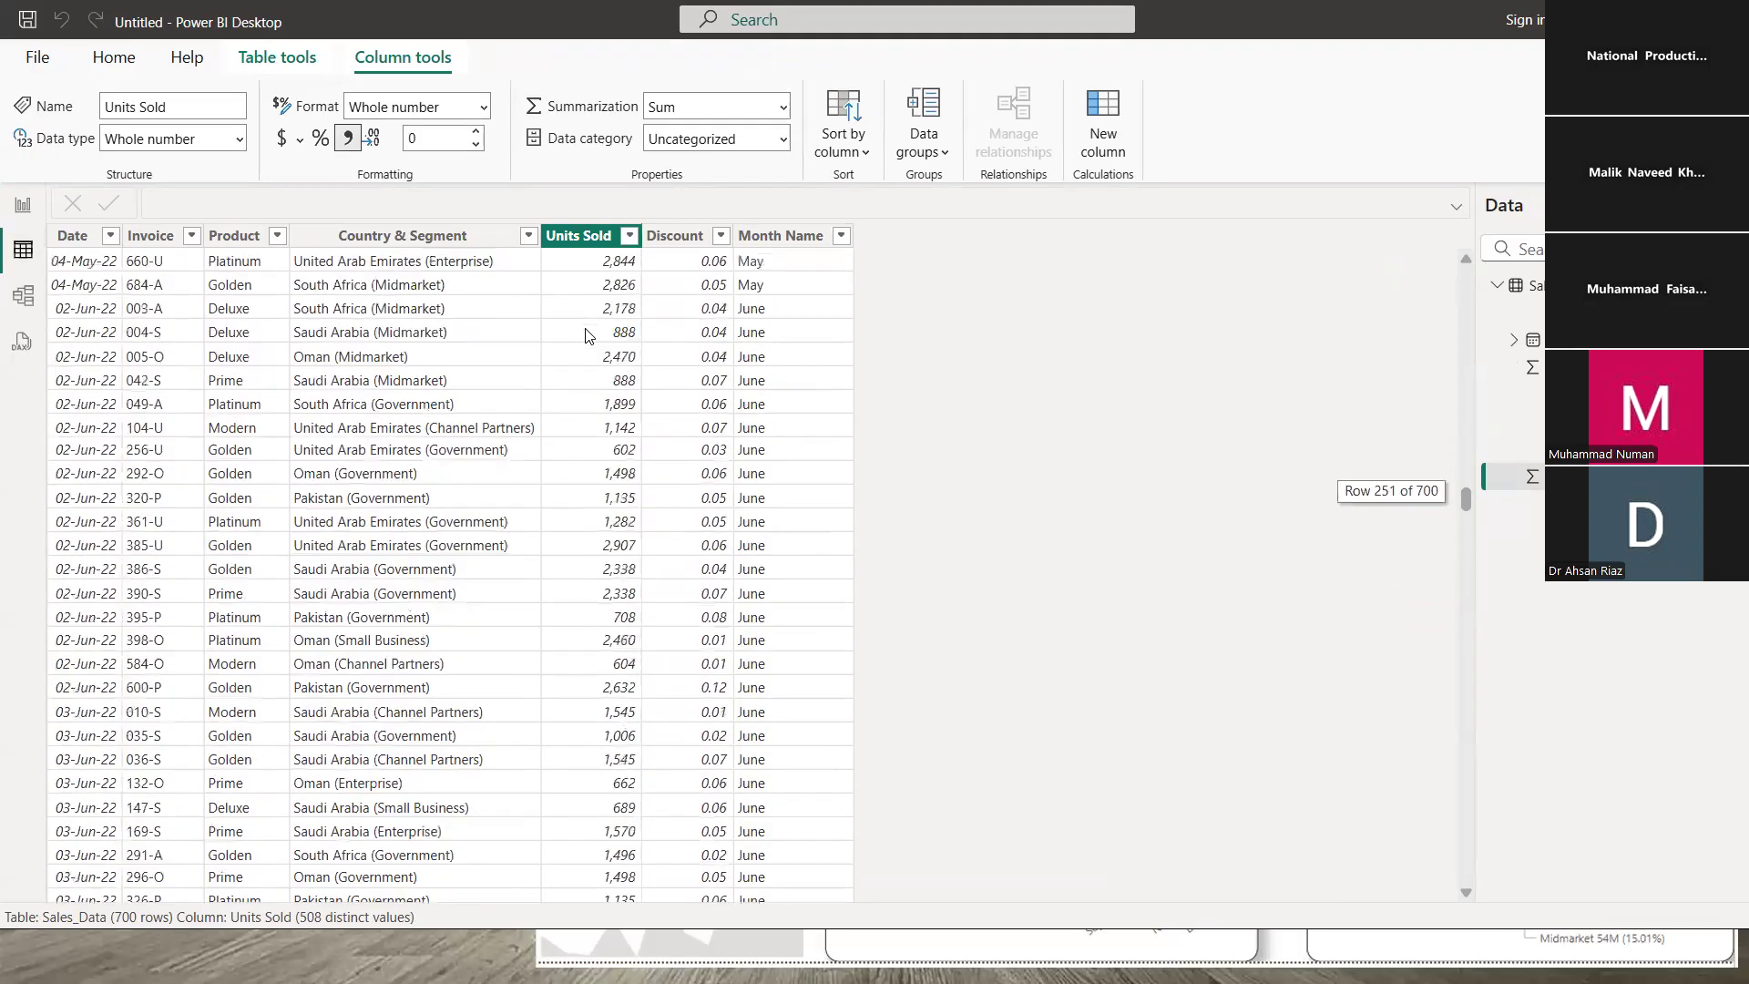
pyautogui.scroll(20, 584, 337)
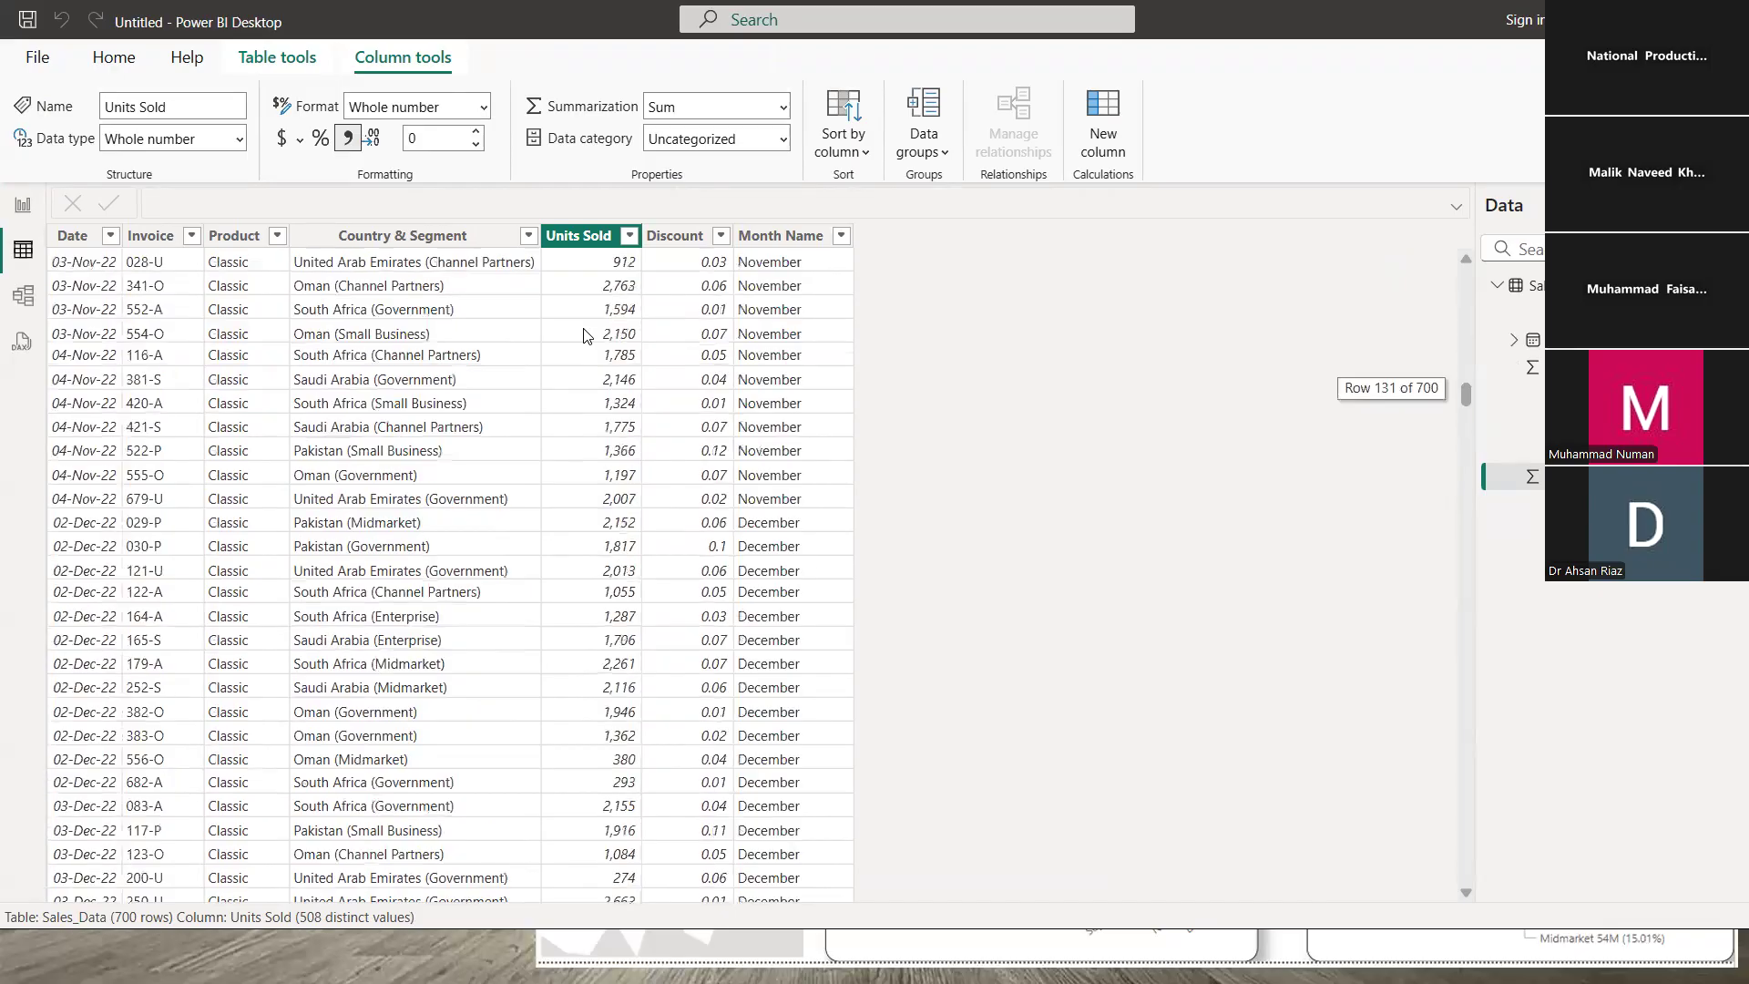
pyautogui.click(33, 215)
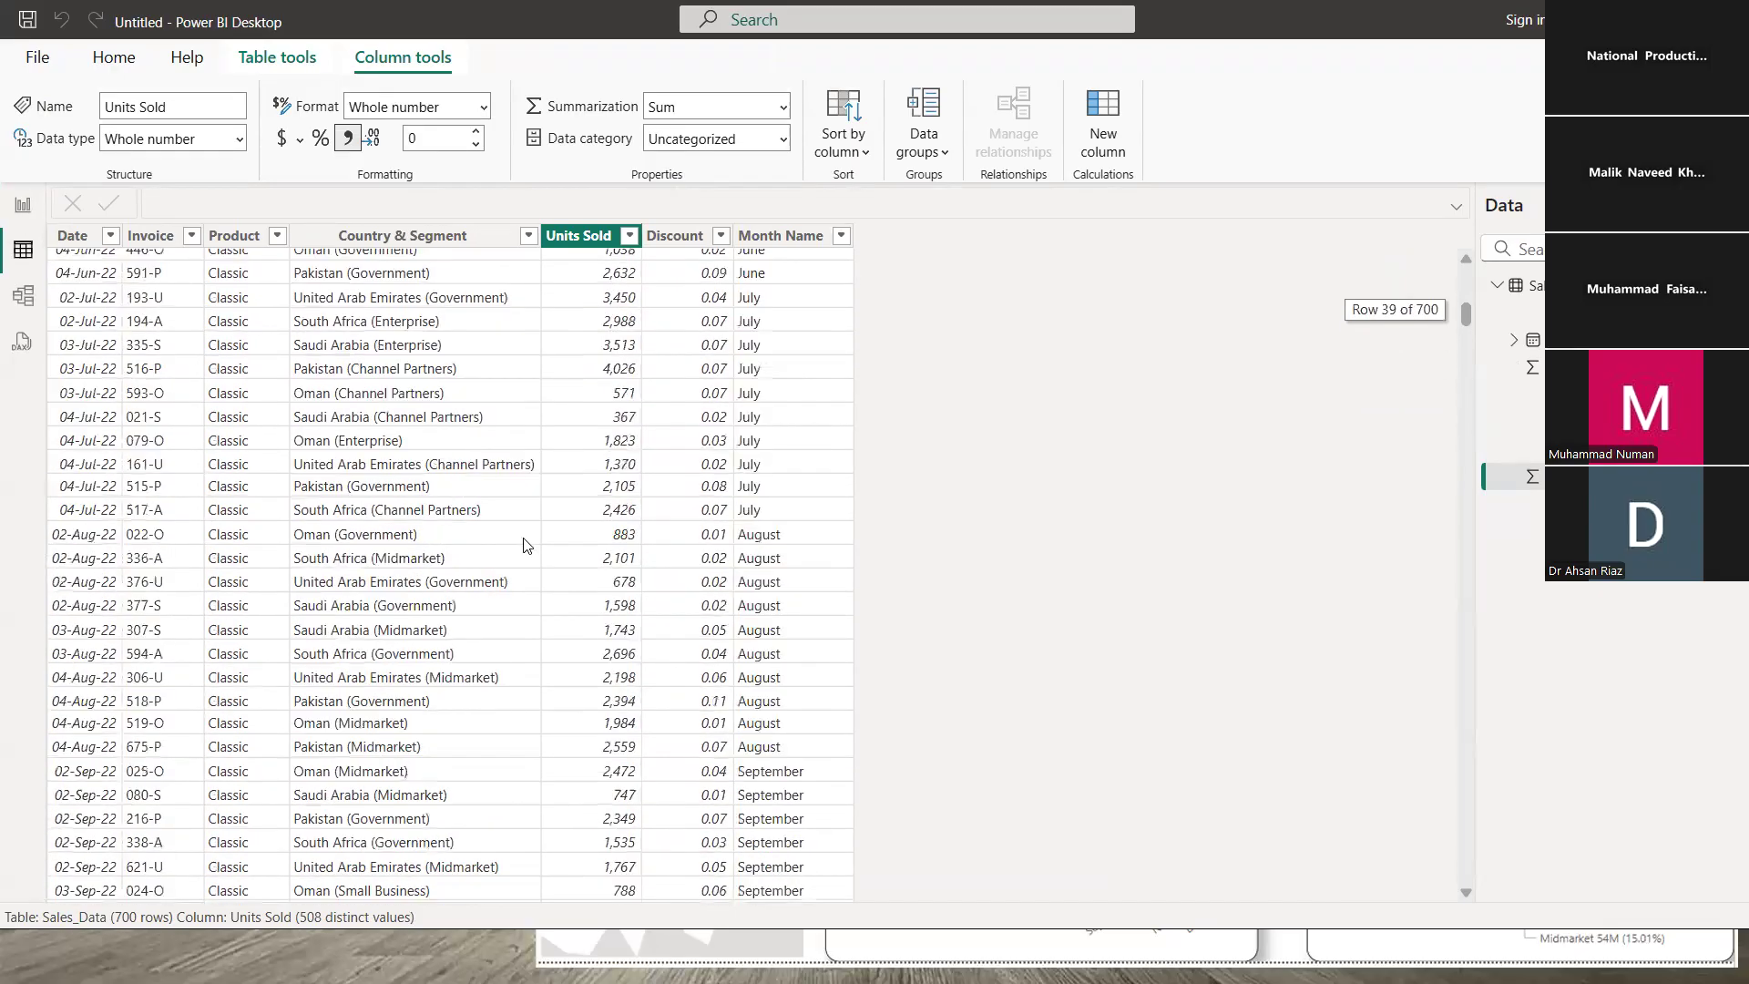
pyautogui.click(456, 239)
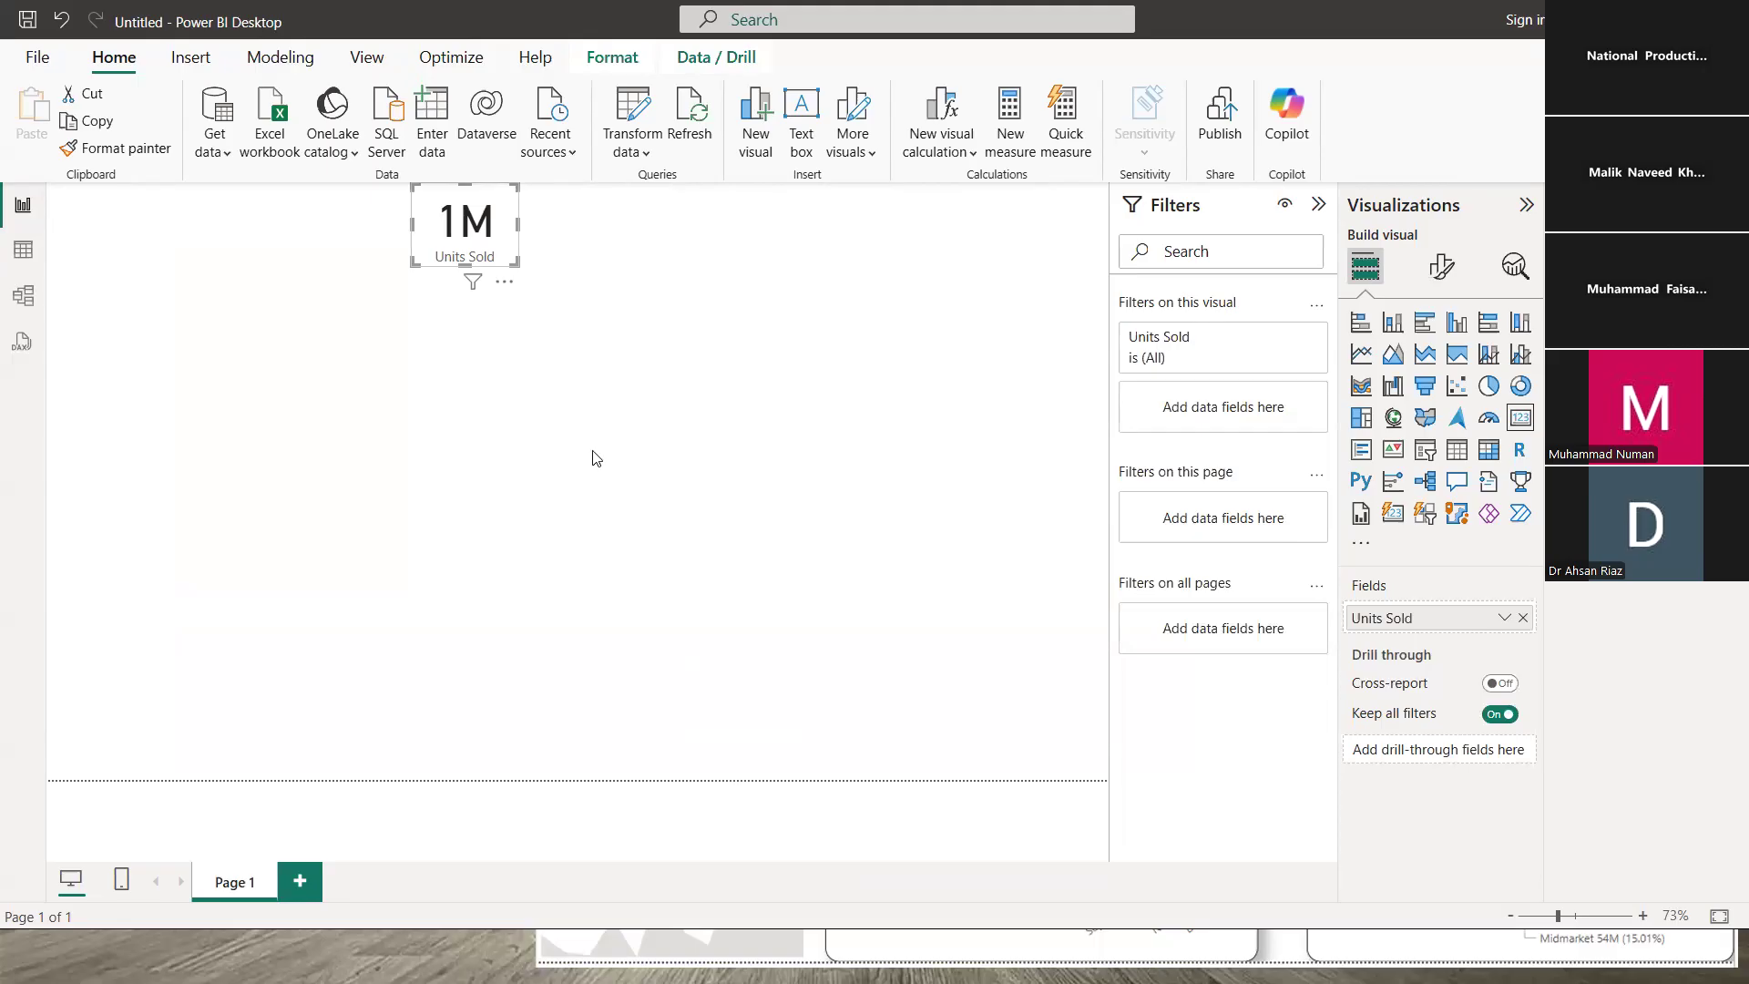
pyautogui.click(549, 383)
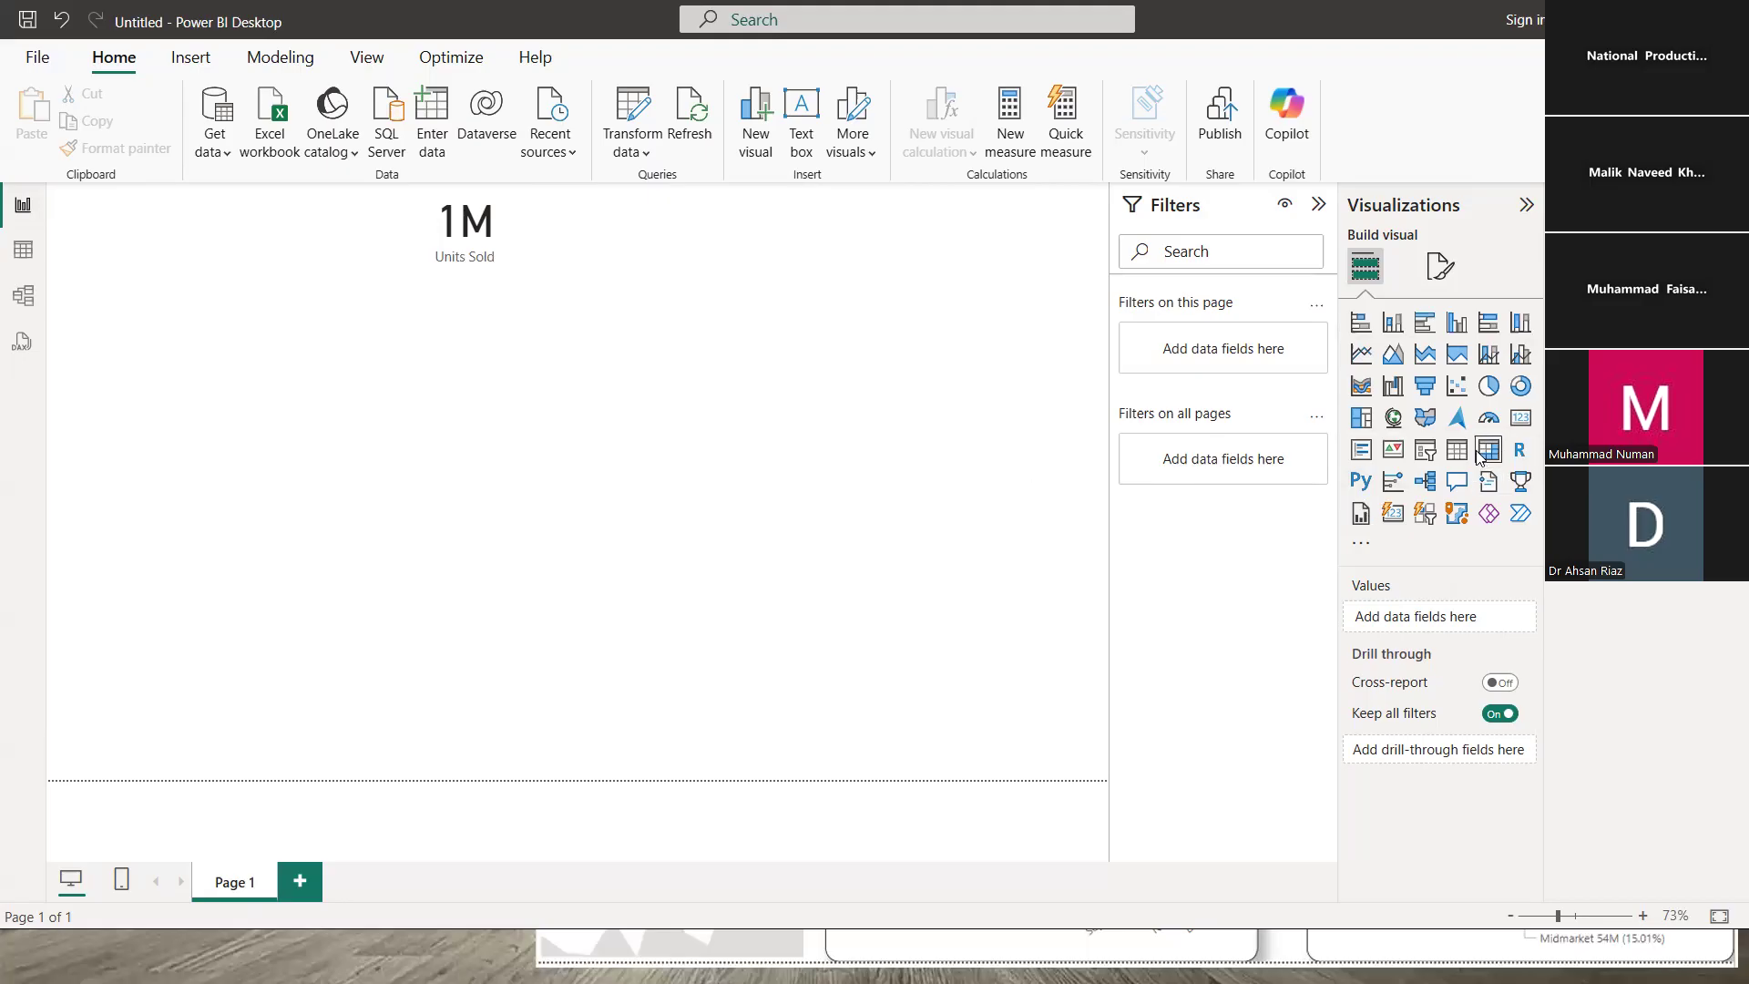
# - Add a second card beside the 1M card, sized to match, showing First Invoice 001-P
pyautogui.moveTo(1520, 418); pyautogui.dragTo(292, 456)
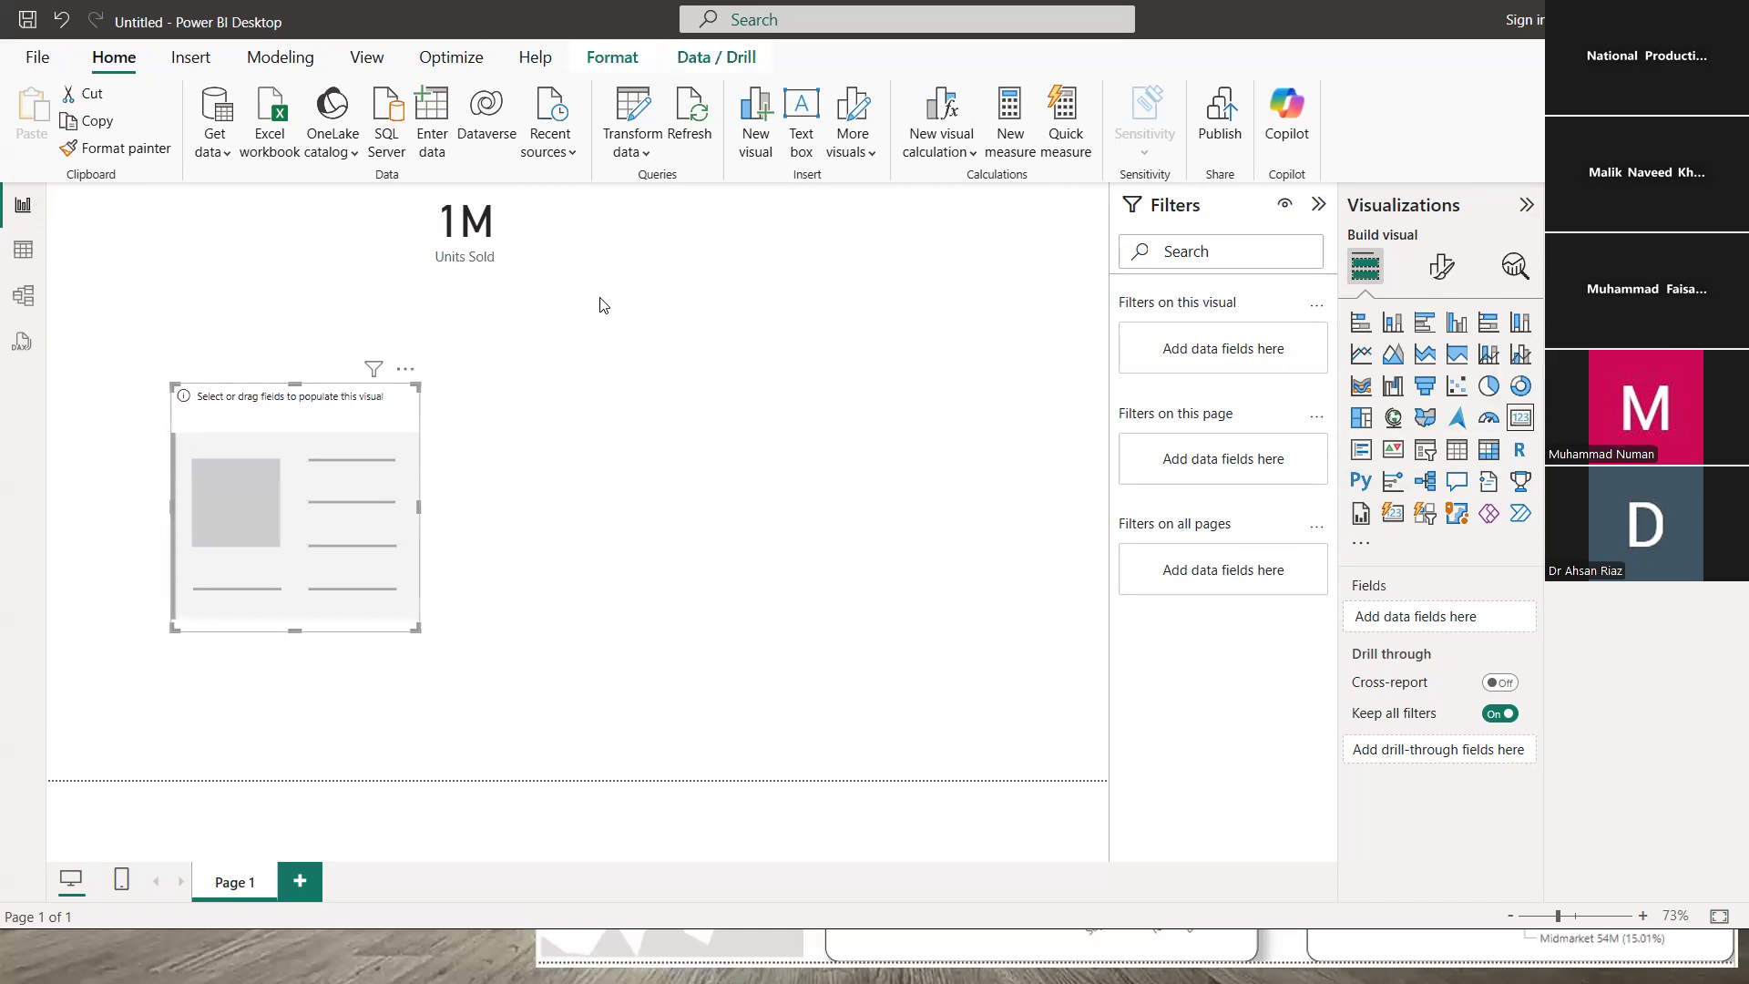
pyautogui.moveTo(290, 424); pyautogui.dragTo(647, 223)
pyautogui.moveTo(652, 429); pyautogui.dragTo(652, 277)
pyautogui.moveTo(529, 230); pyautogui.dragTo(579, 231)
pyautogui.moveTo(731, 244)
pyautogui.mouseDown()
pyautogui.moveTo(686, 244)
pyautogui.moveTo(711, 232)
pyautogui.mouseUp()
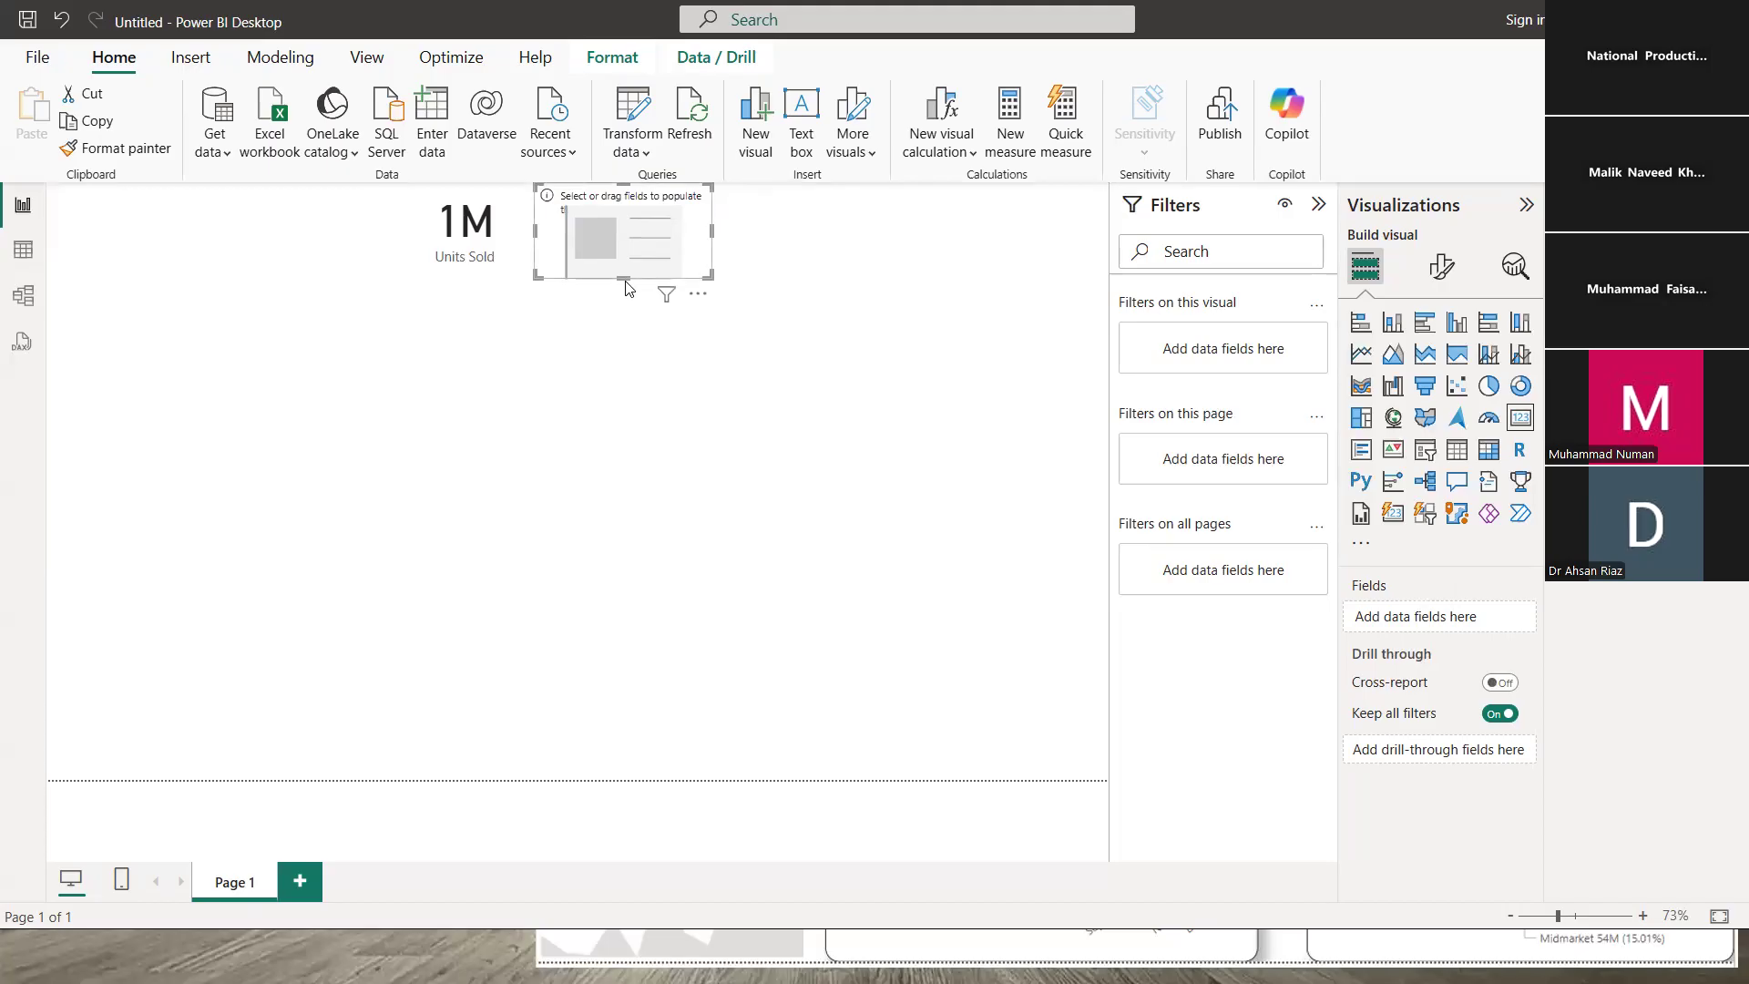
pyautogui.moveTo(624, 273); pyautogui.dragTo(623, 265)
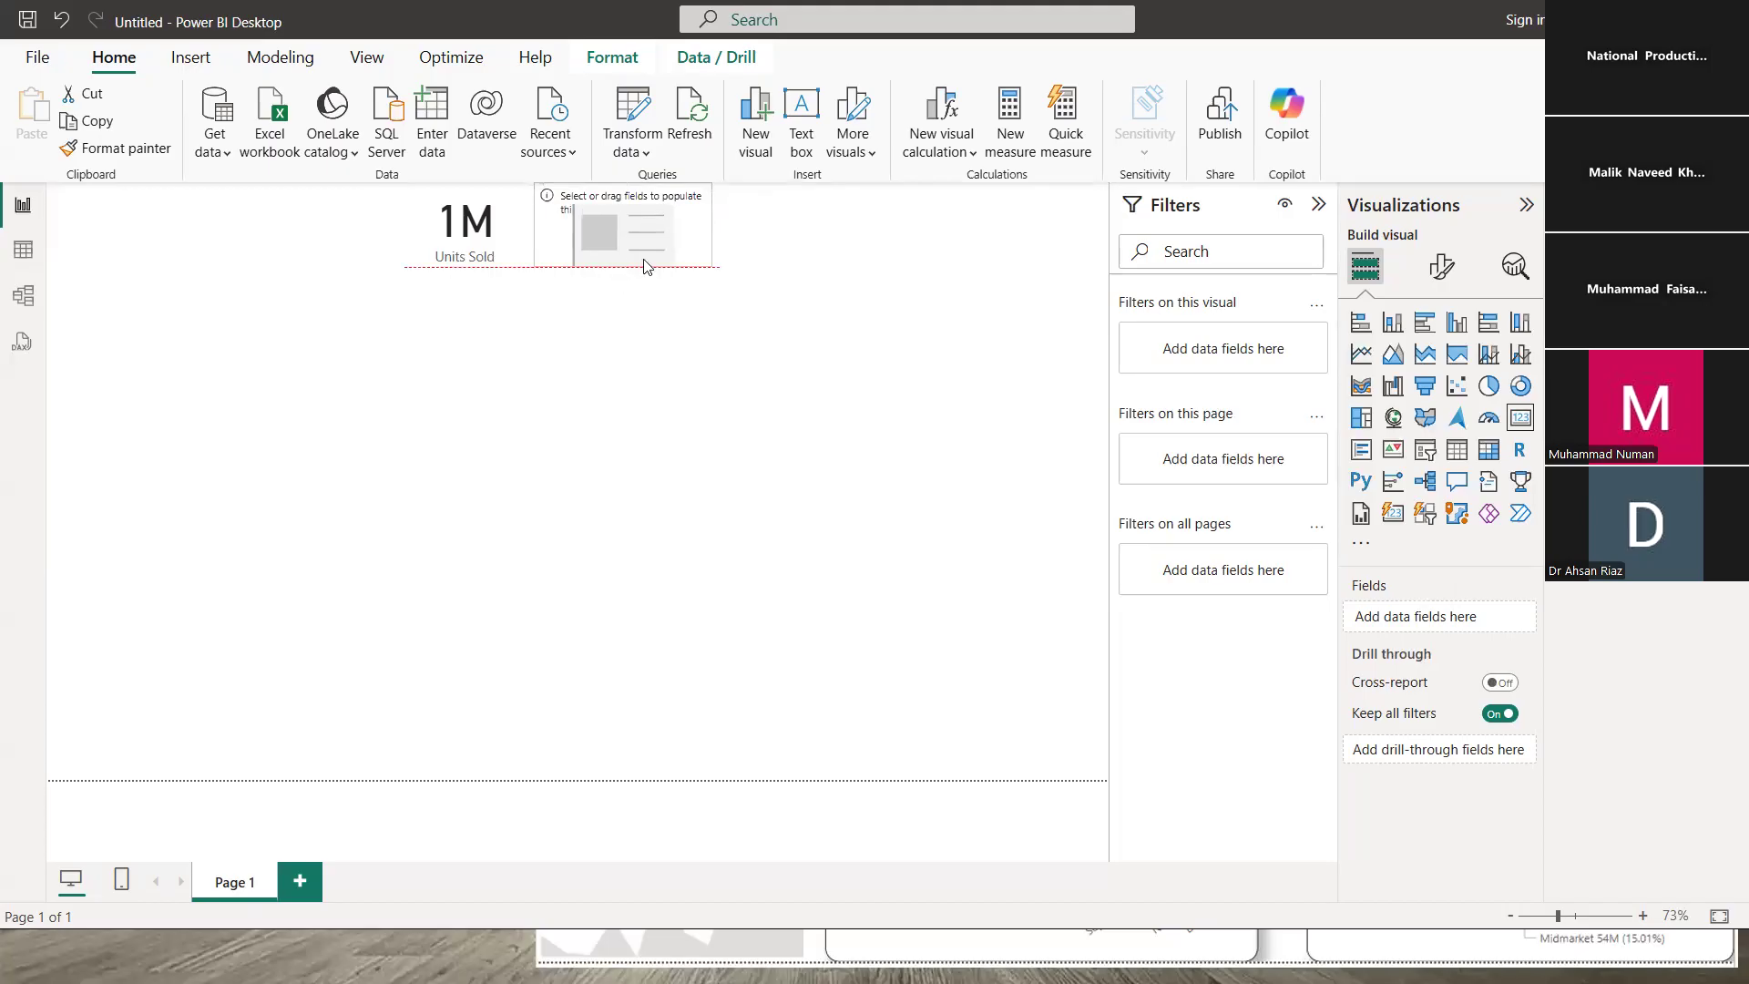
pyautogui.moveTo(711, 223); pyautogui.dragTo(698, 224)
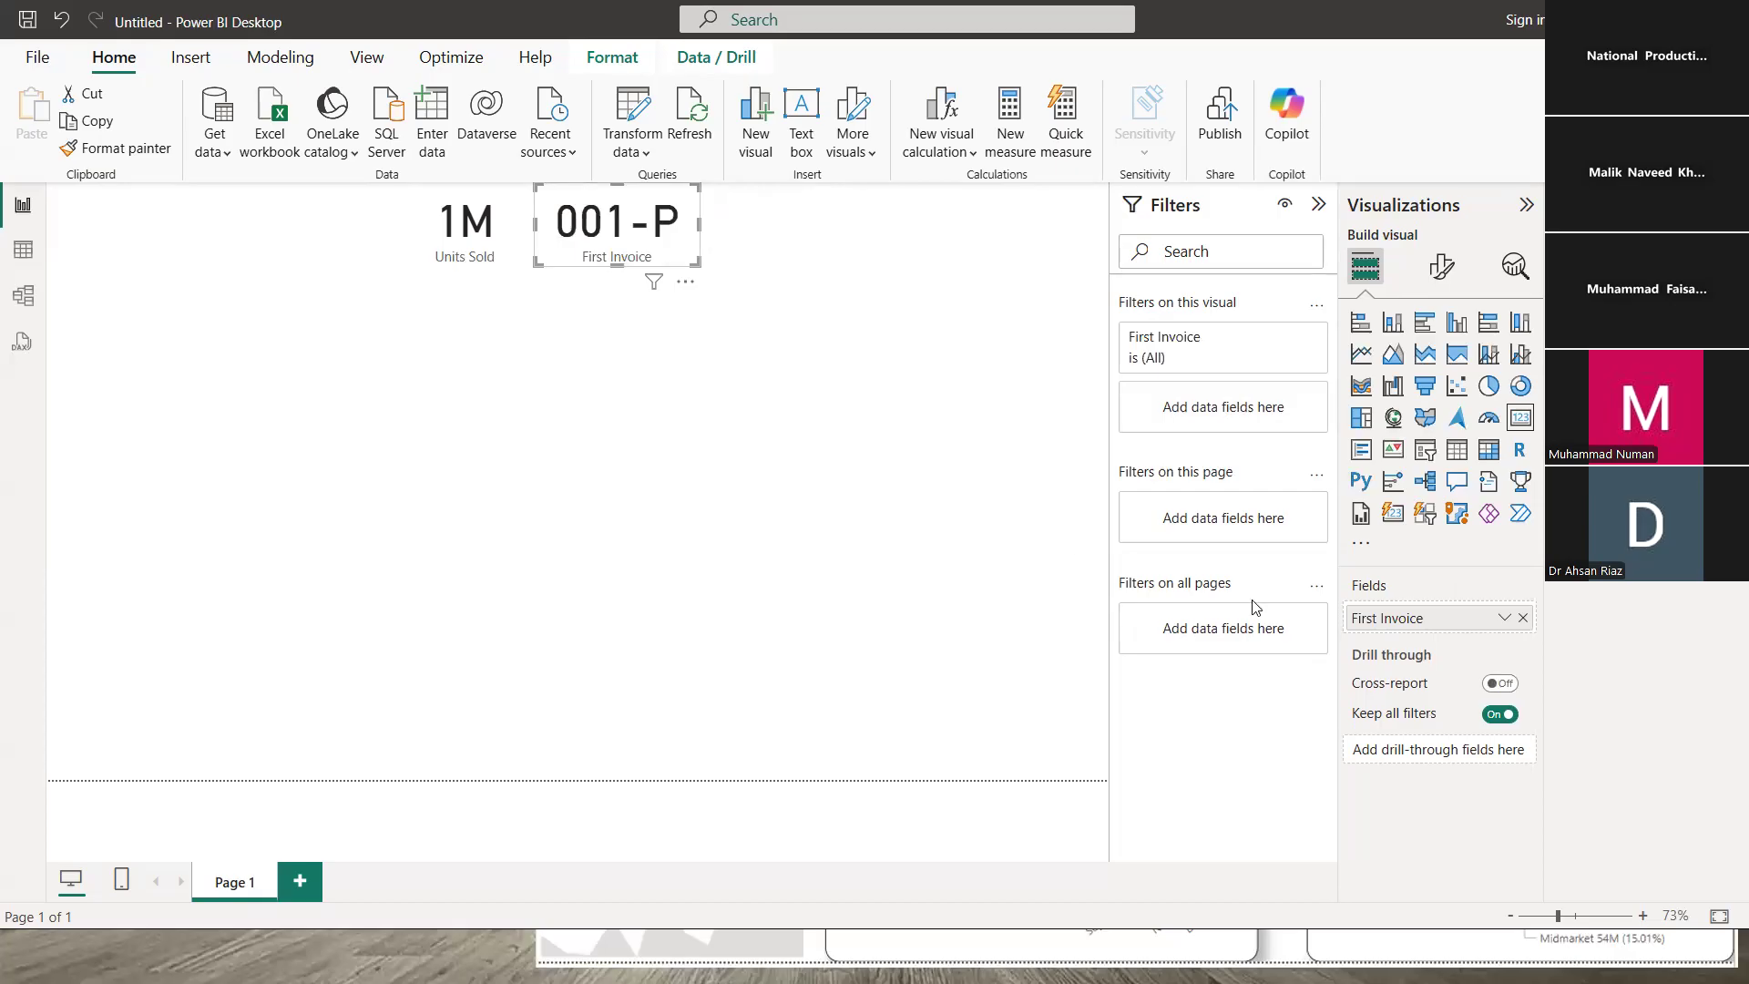
pyautogui.click(1502, 621)
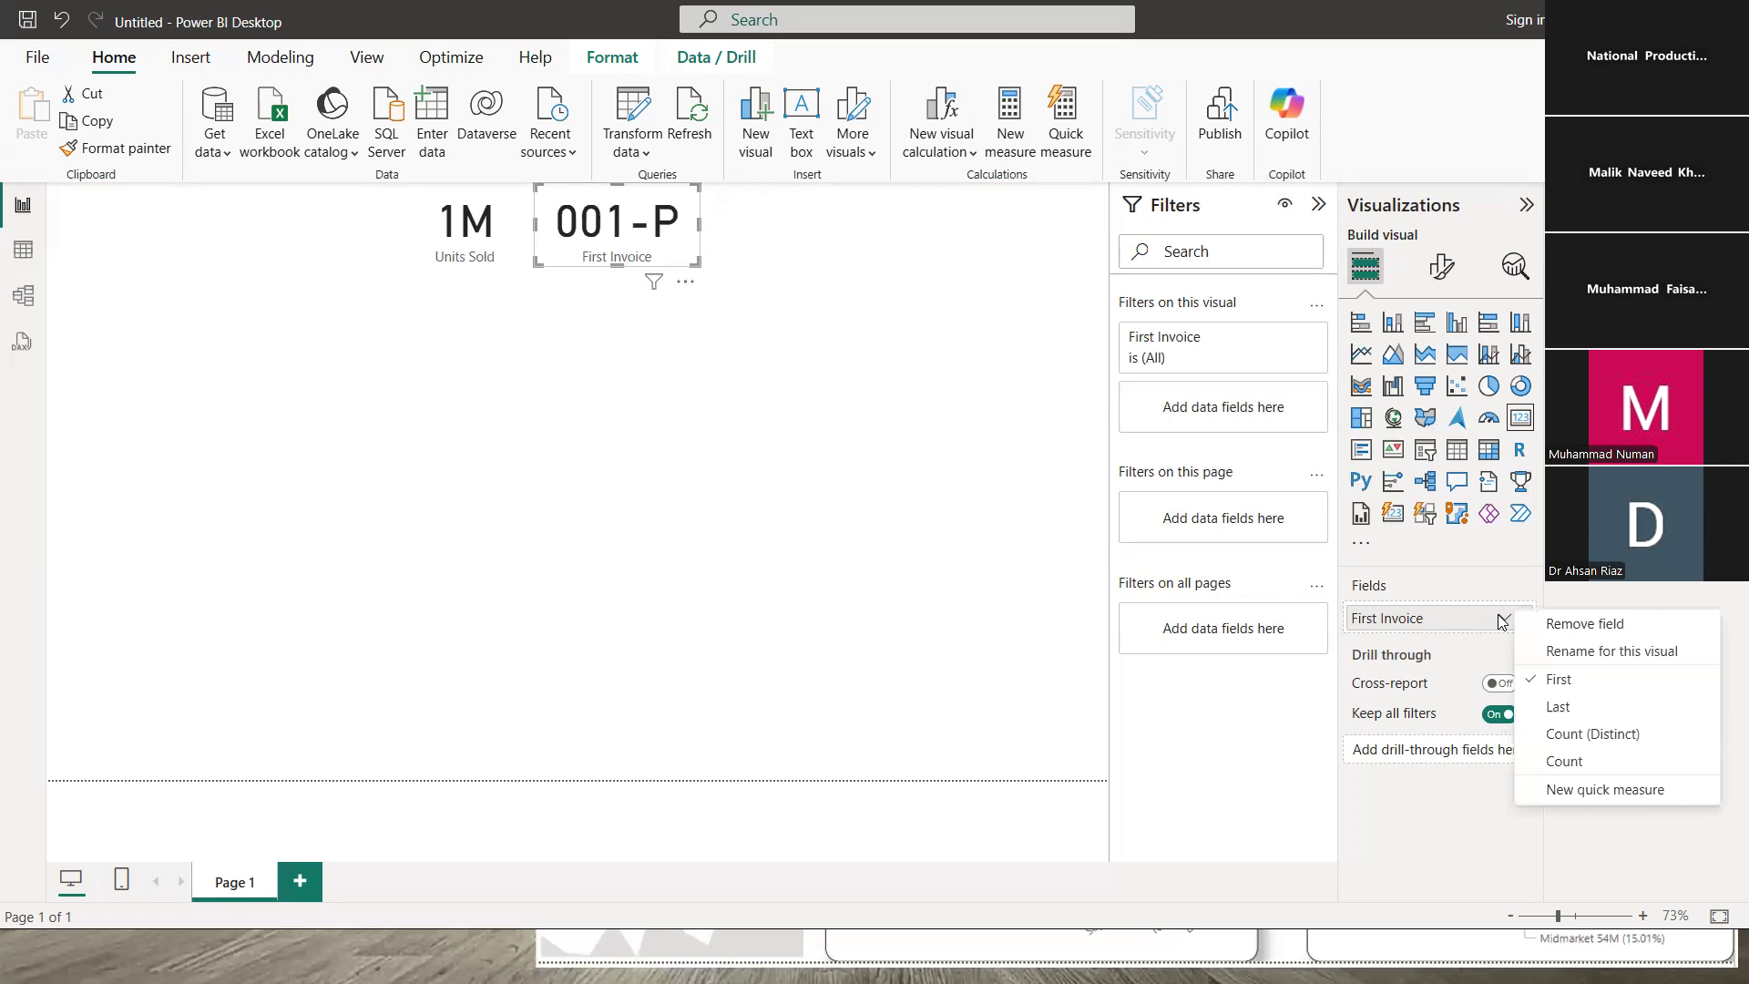
# - Make the second card count invoices (700) and rename its field No. of Transactions
pyautogui.click(1554, 750)
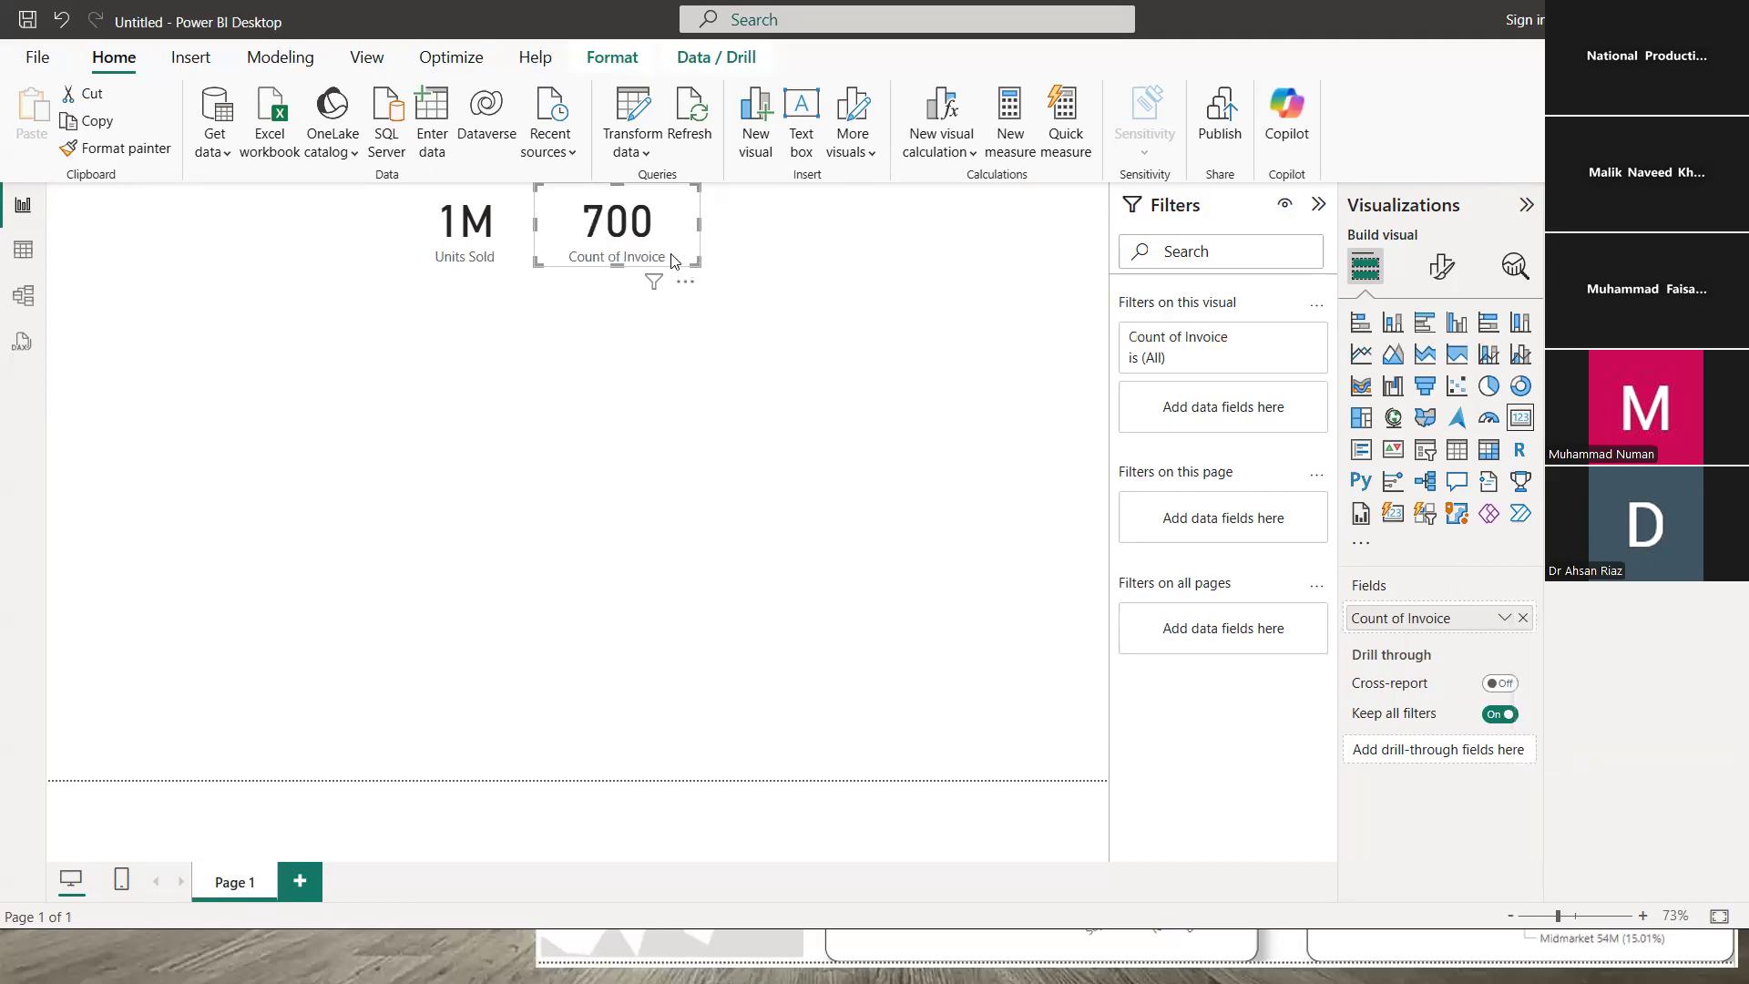
pyautogui.doubleClick(1453, 627)
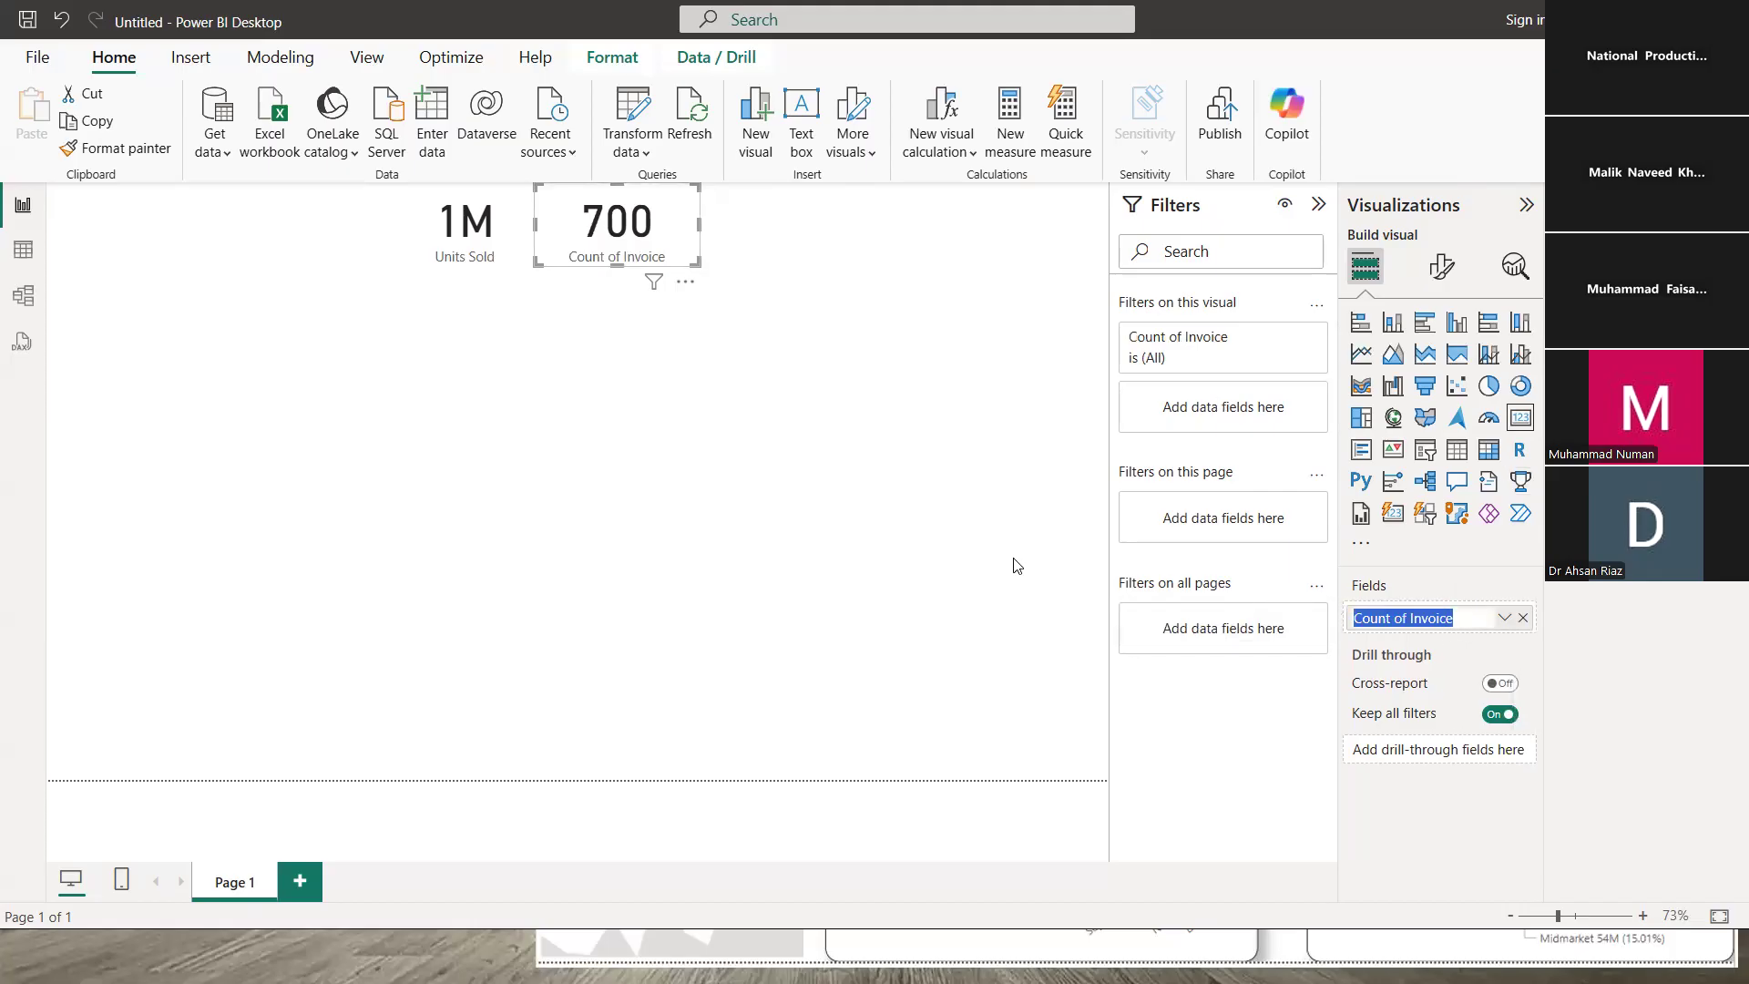
pyautogui.write('No. o')
pyautogui.write('d')
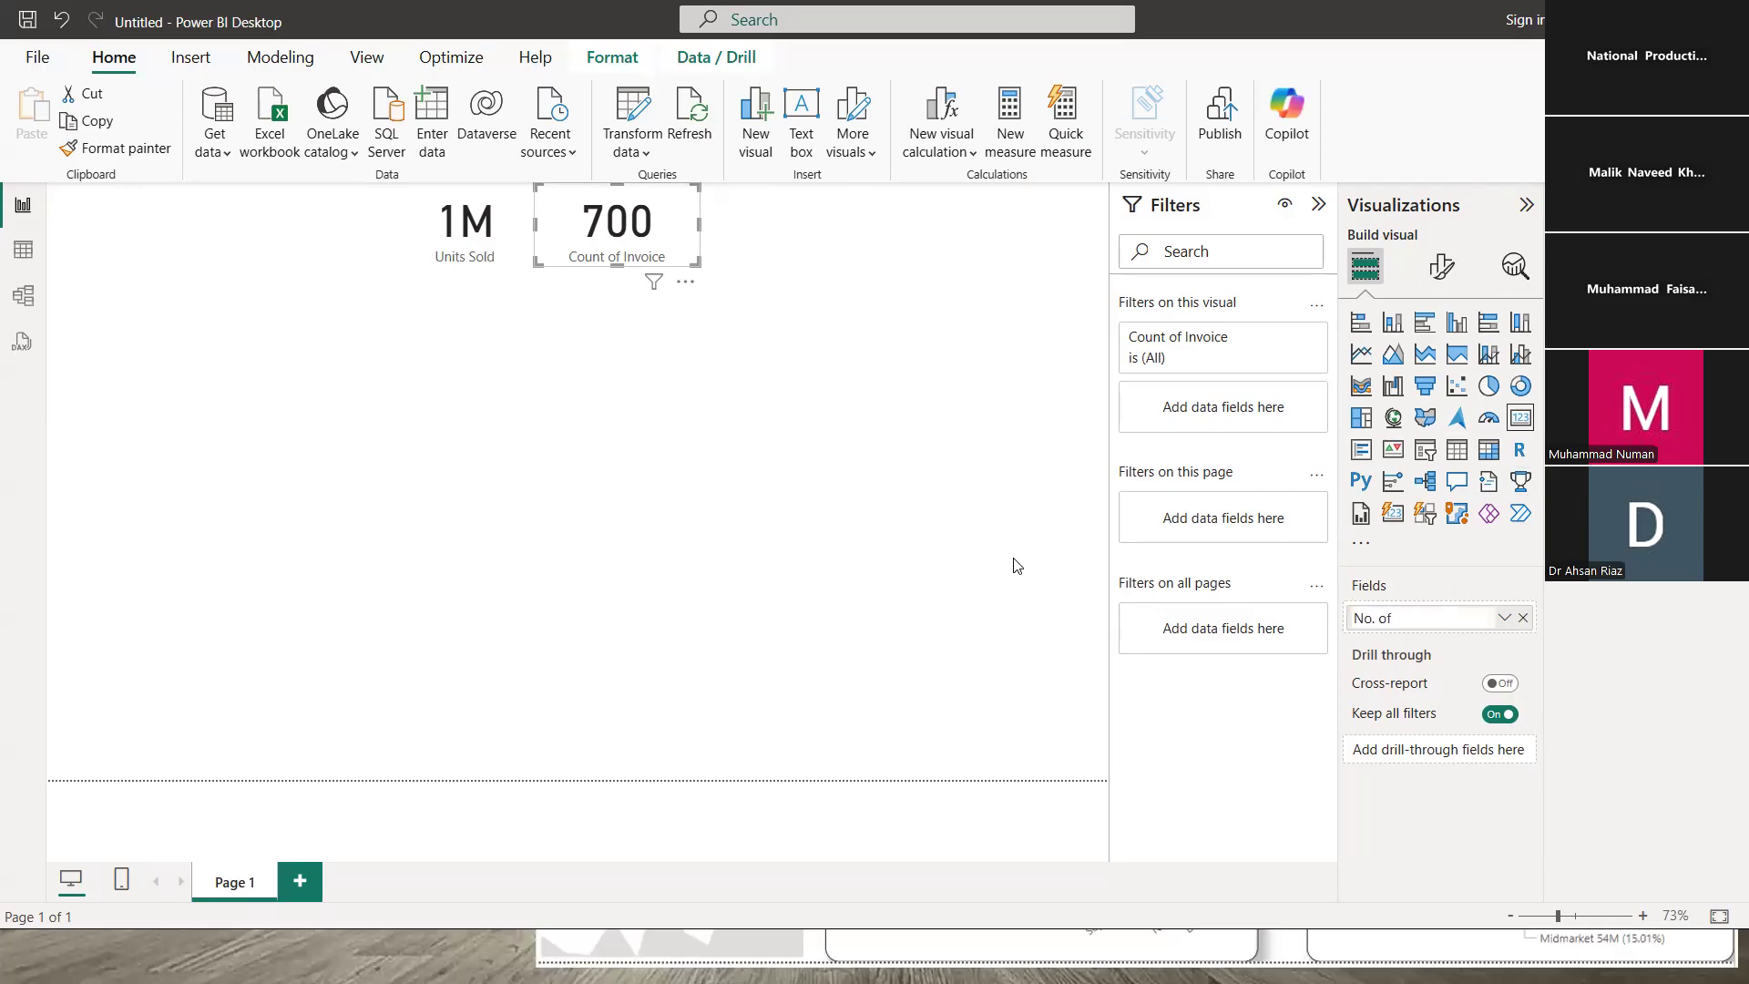
pyautogui.write(' Transactions')
pyautogui.press('Return')
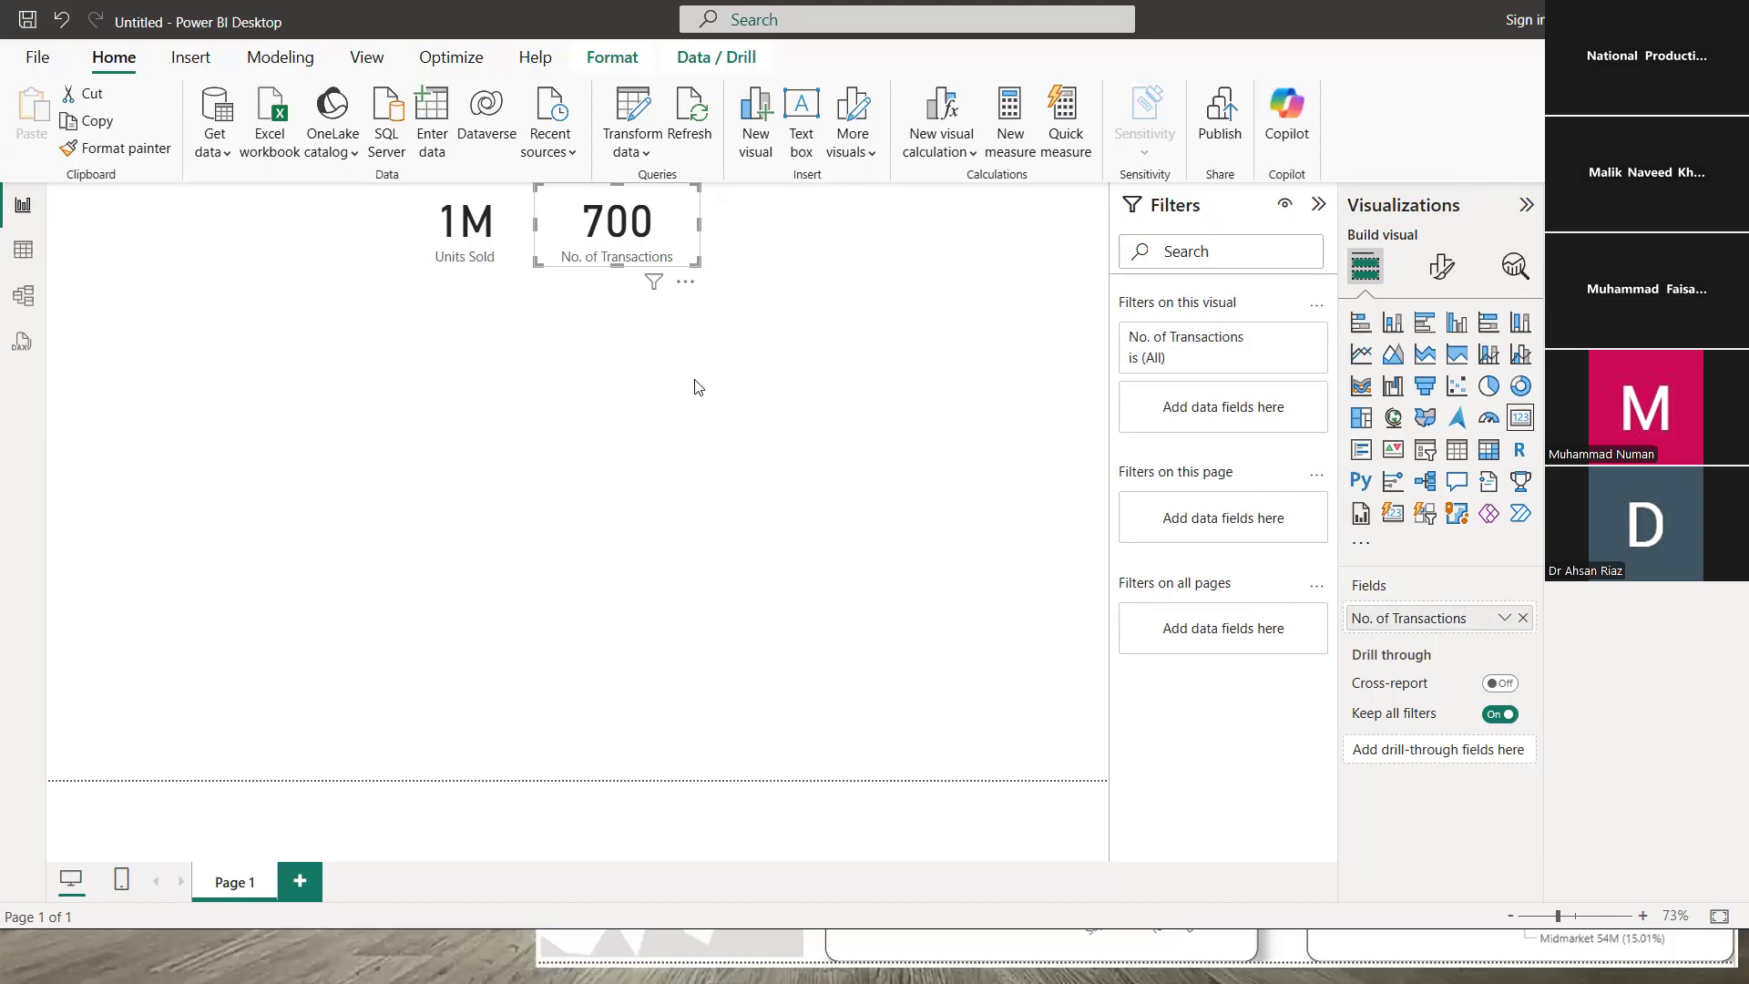
# - Narrow the No. of Transactions card and deselect it
pyautogui.moveTo(695, 222); pyautogui.dragTo(678, 219)
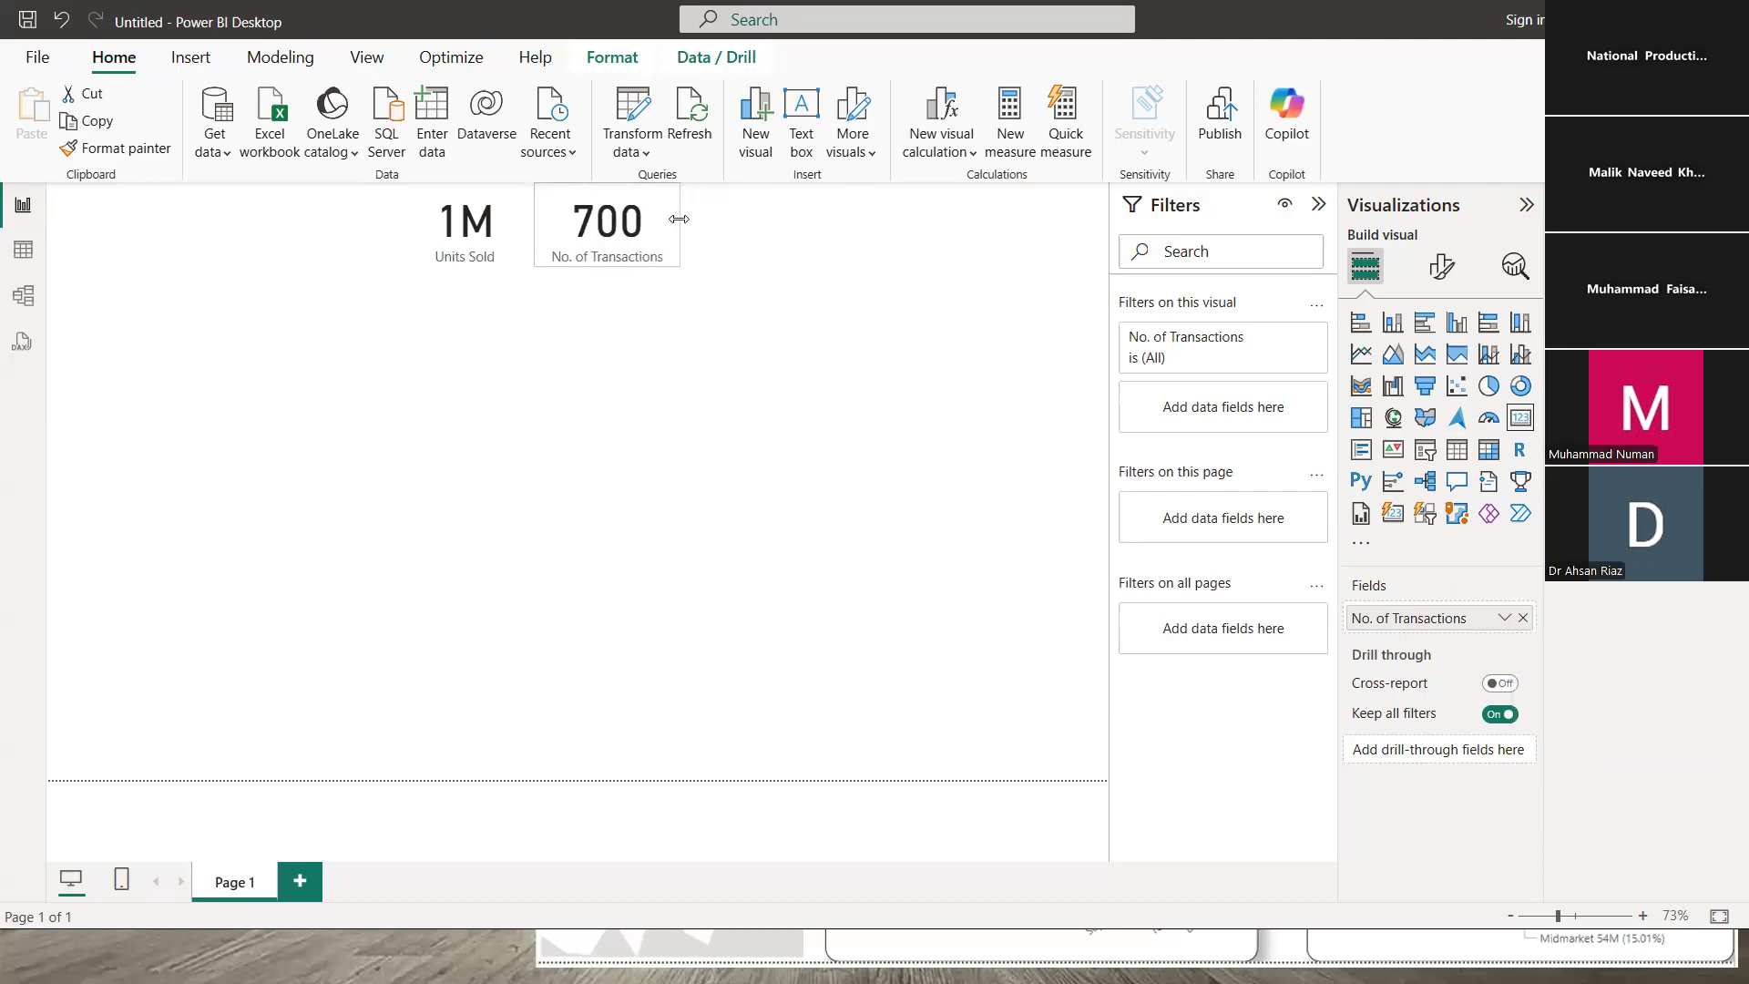
pyautogui.click(617, 330)
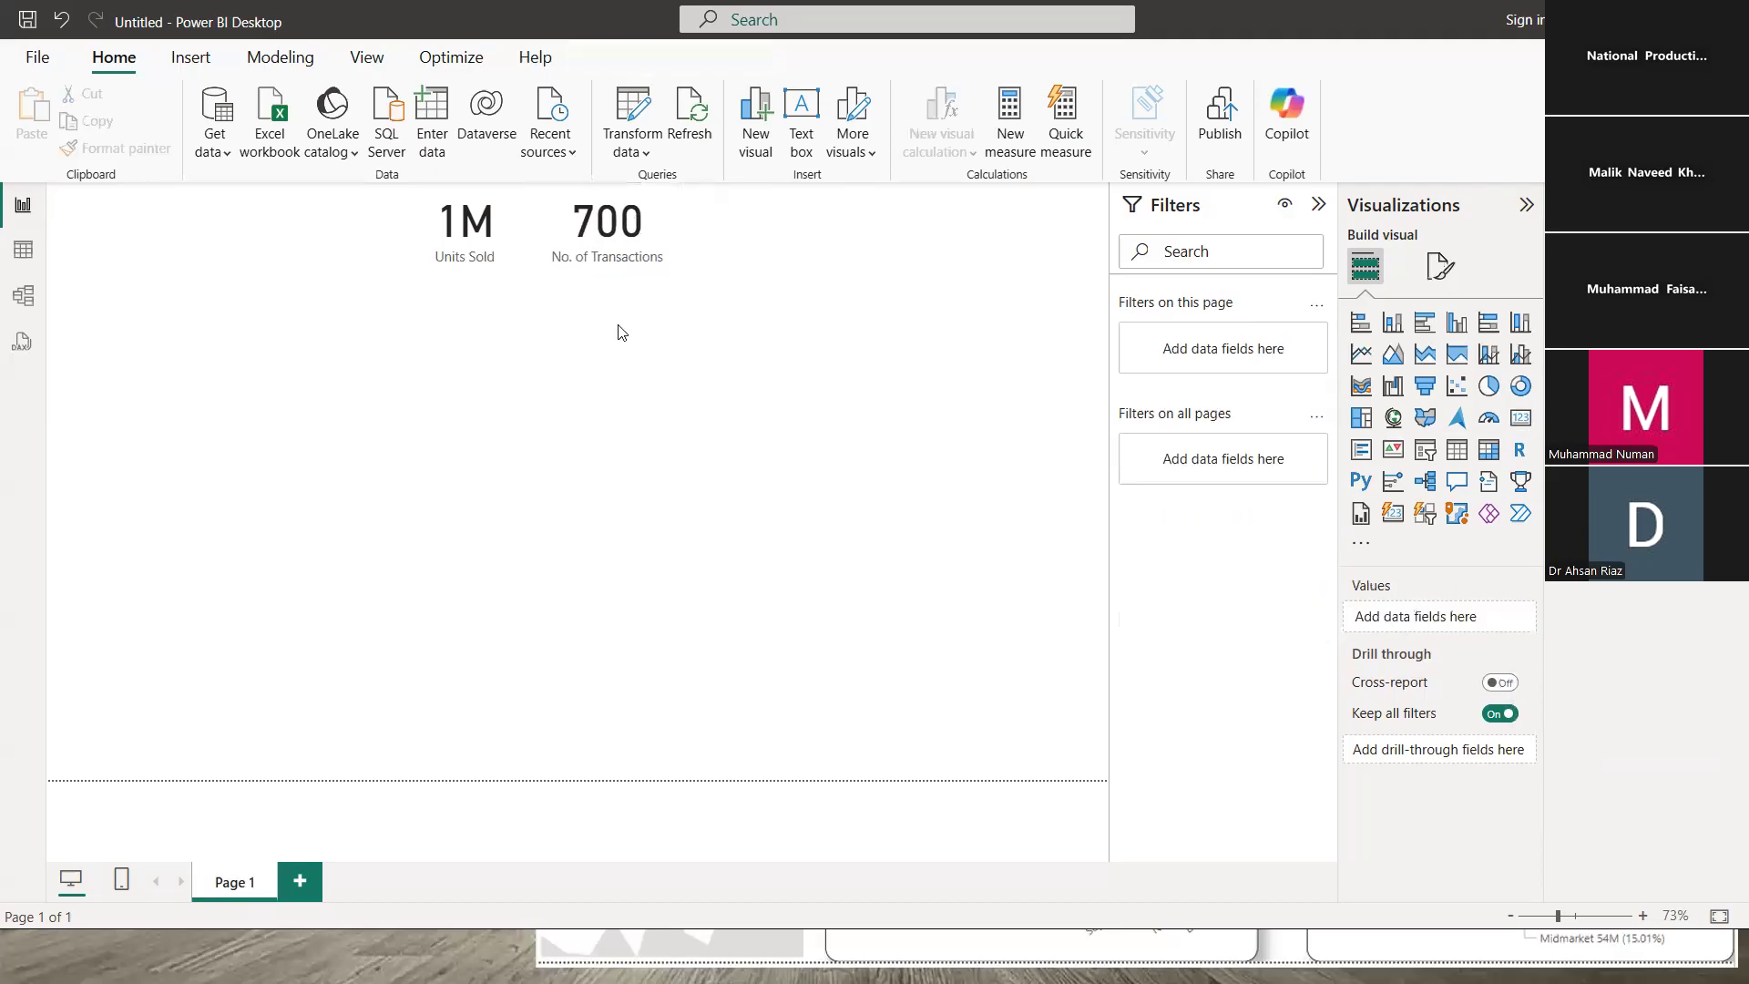
pyautogui.click(644, 220)
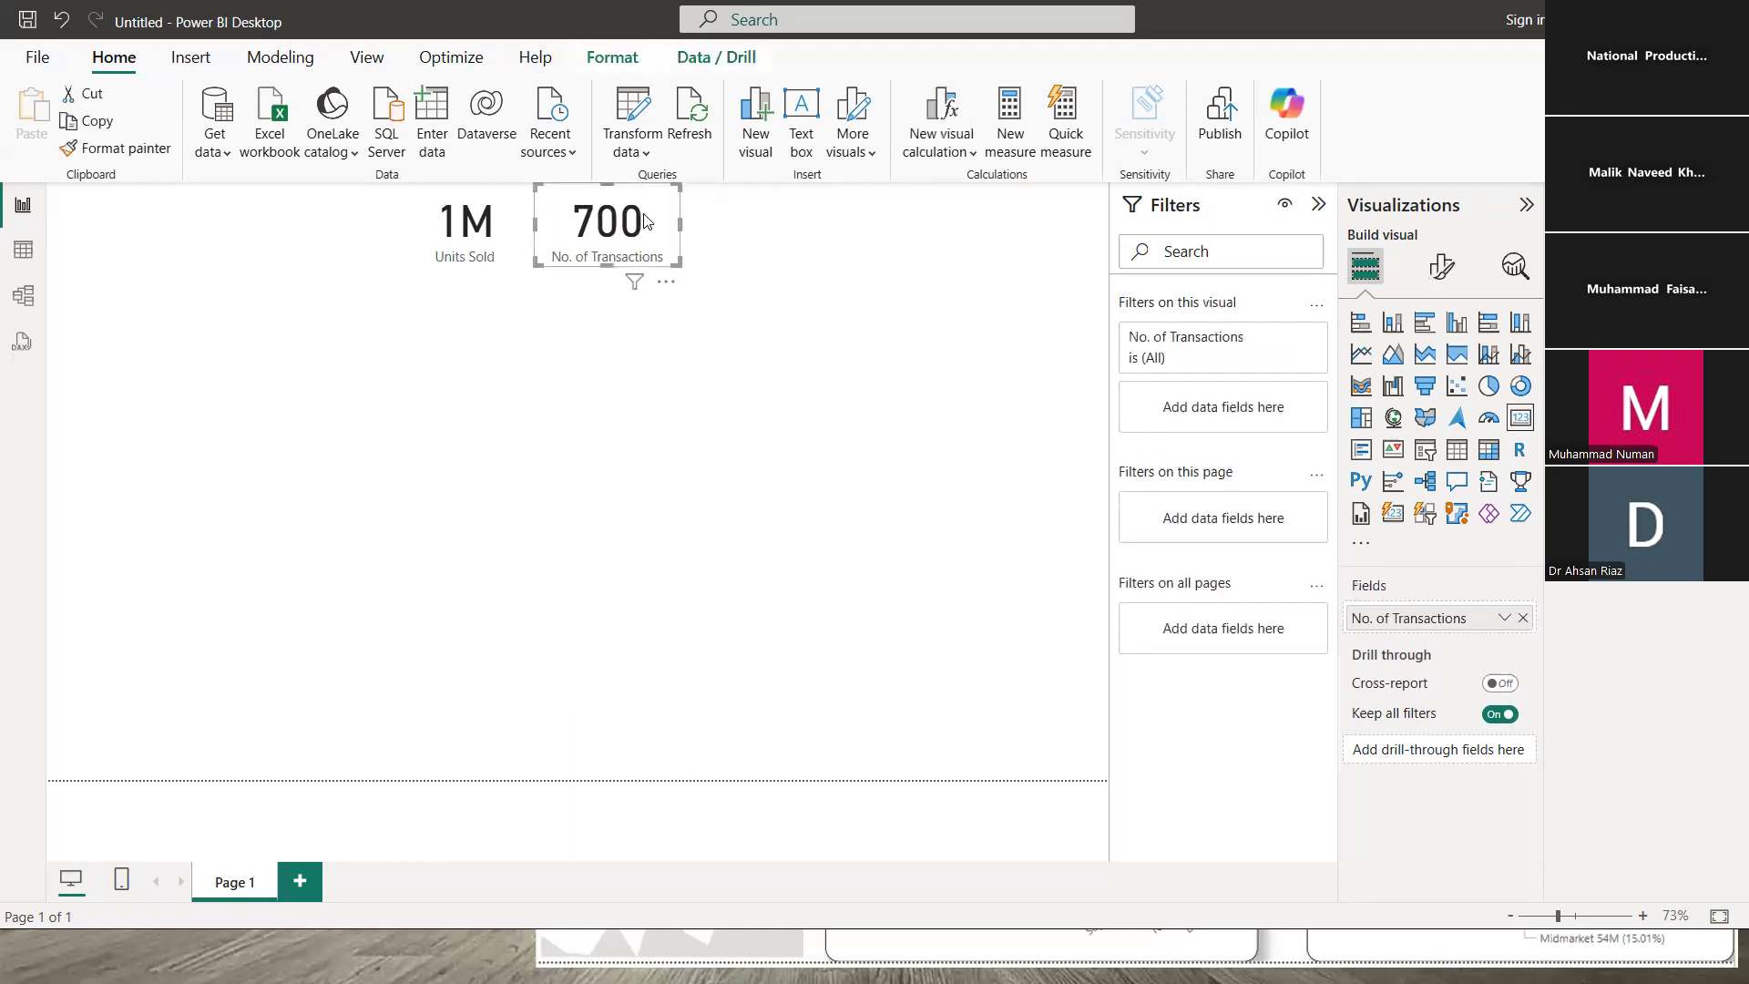
pyautogui.click(466, 231)
pyautogui.click(625, 334)
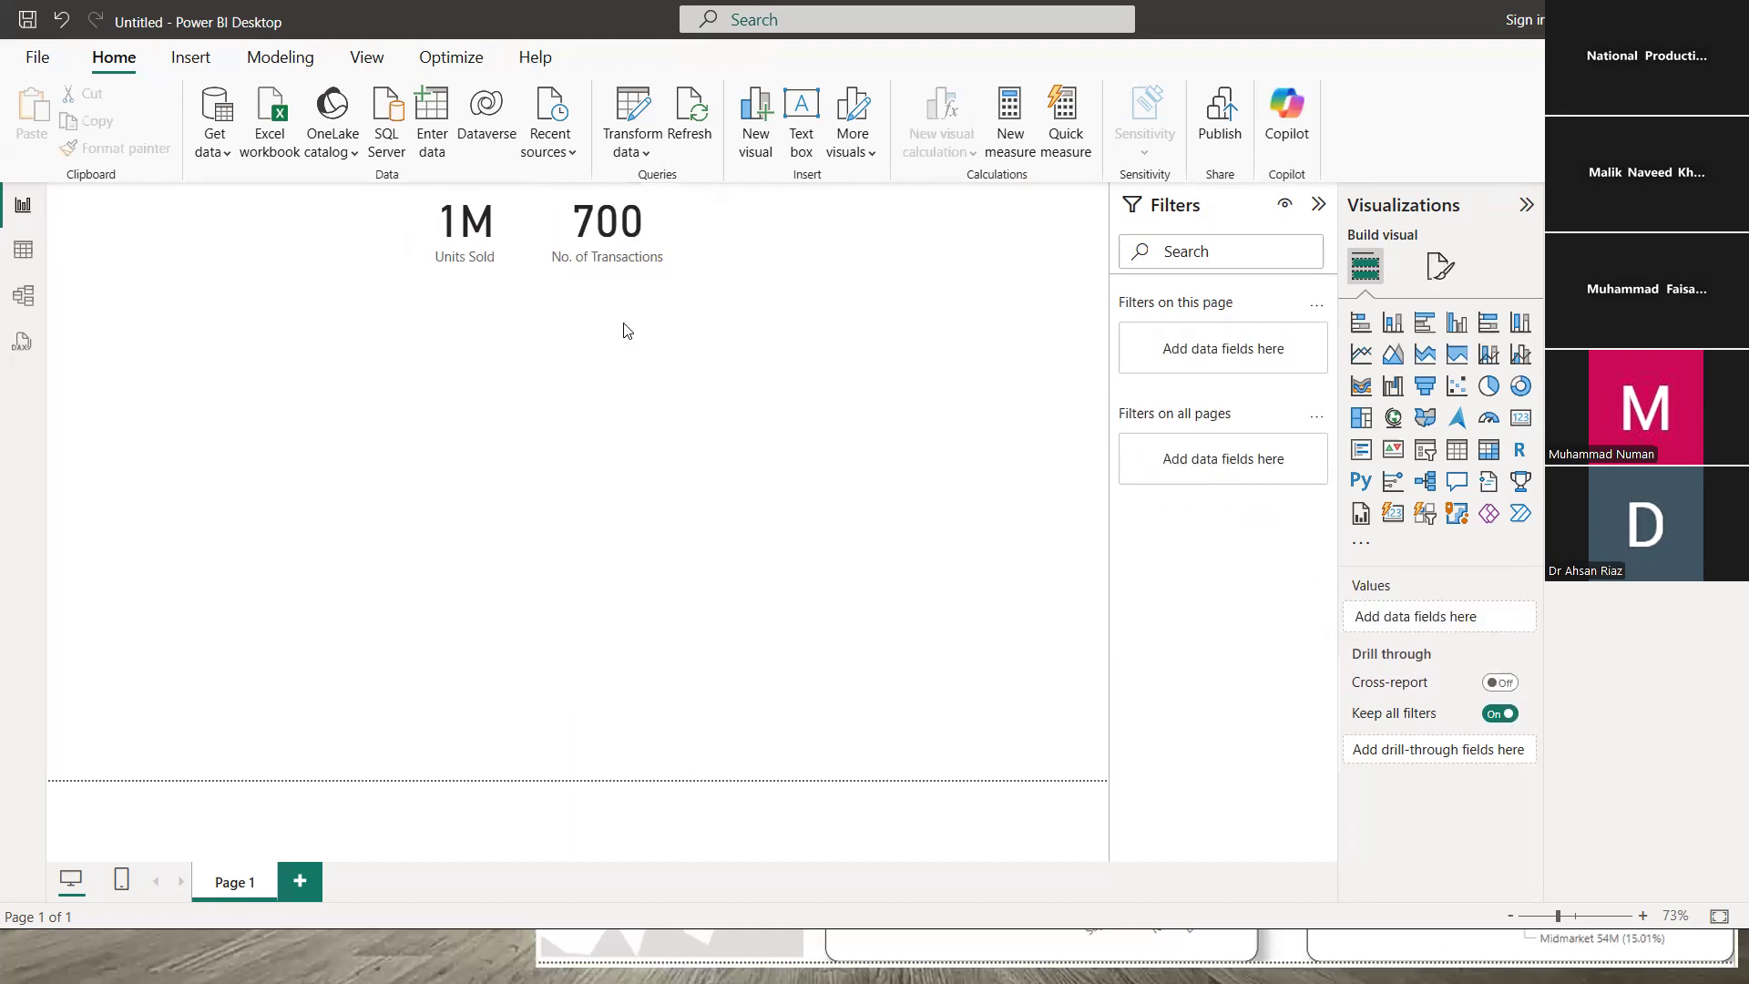
pyautogui.click(603, 217)
pyautogui.click(655, 343)
# - Add a third card visual, moved beside the 700 card and shrunk to match
pyautogui.click(1520, 417)
pyautogui.moveTo(789, 389); pyautogui.dragTo(920, 315)
pyautogui.moveTo(948, 428); pyautogui.dragTo(861, 266)
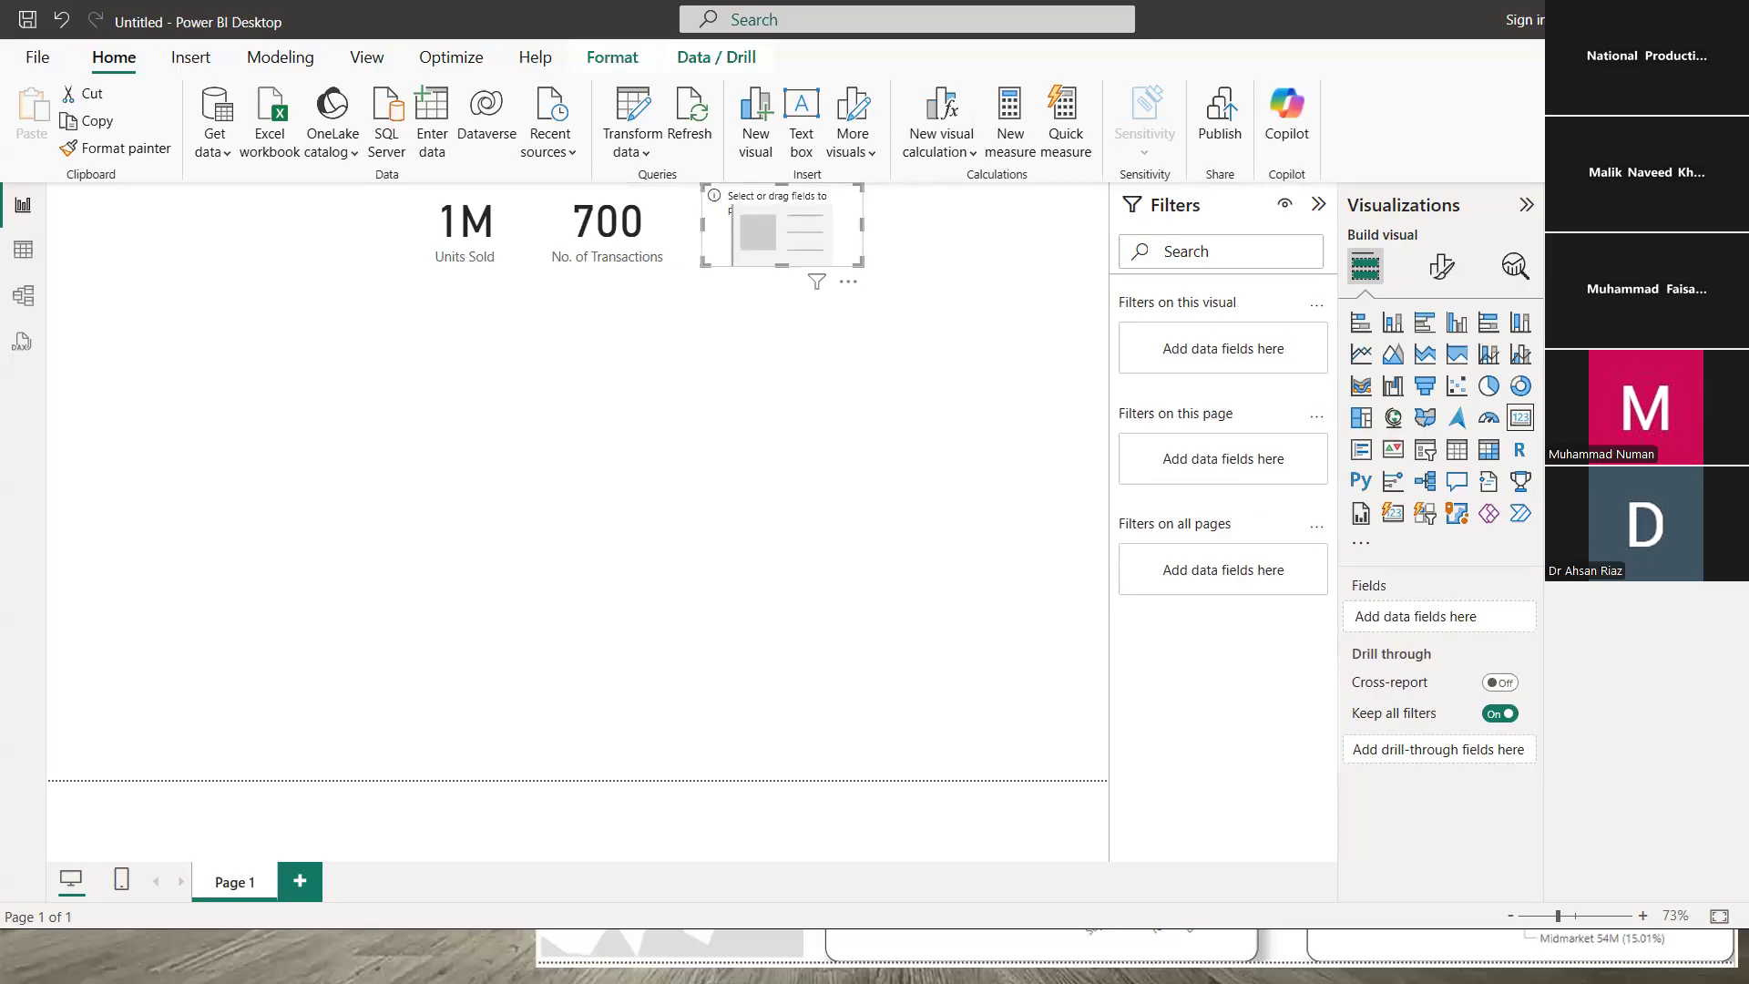
# - Put Product in the third card as a Count (Distinct) showing 6, then narrow the card
pyautogui.click(1576, 450)
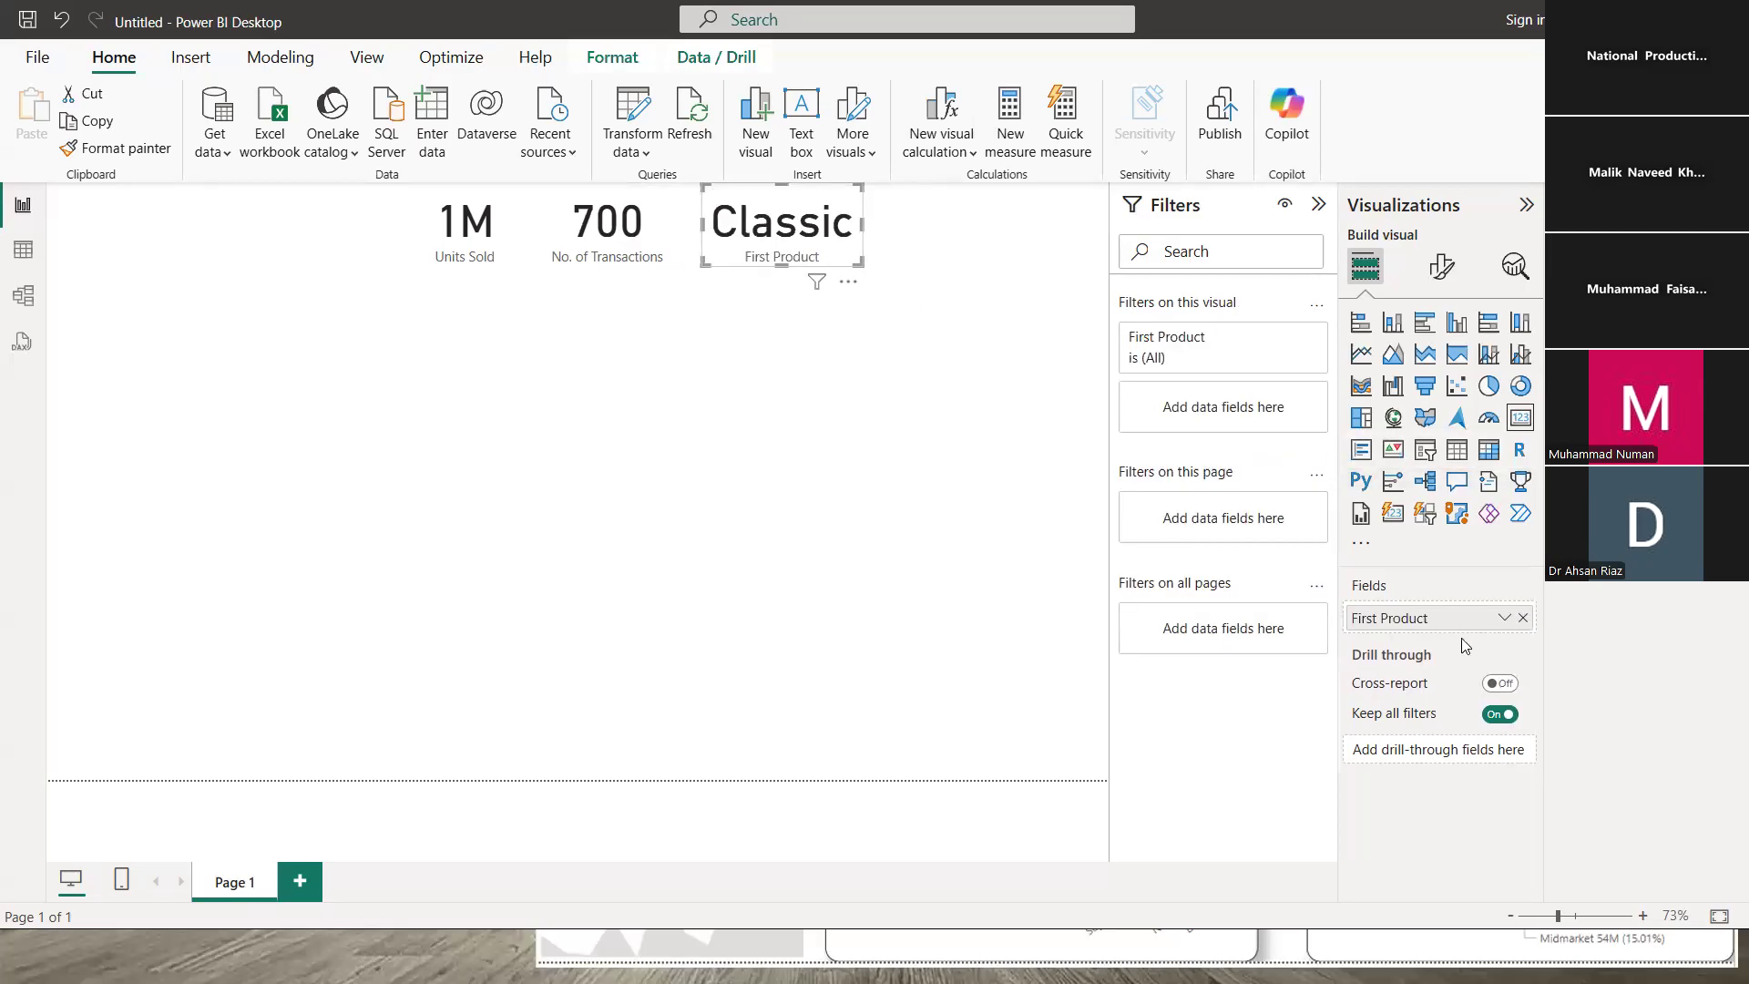
pyautogui.click(1504, 618)
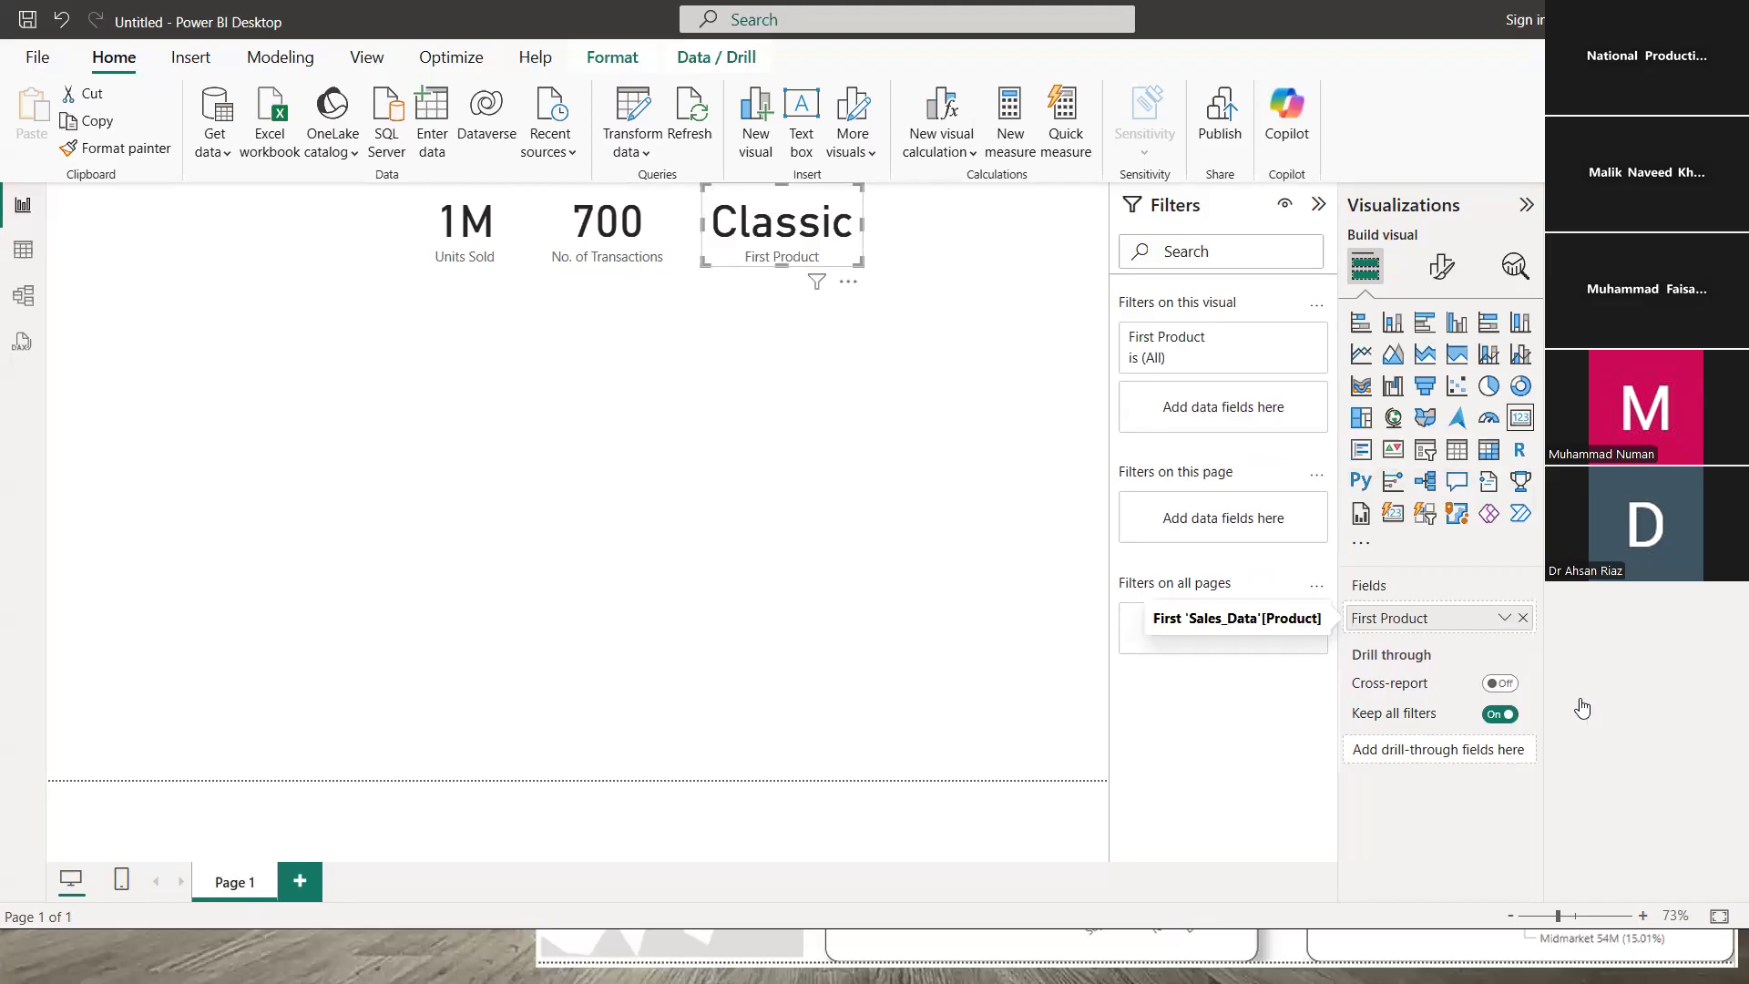
pyautogui.click(1576, 765)
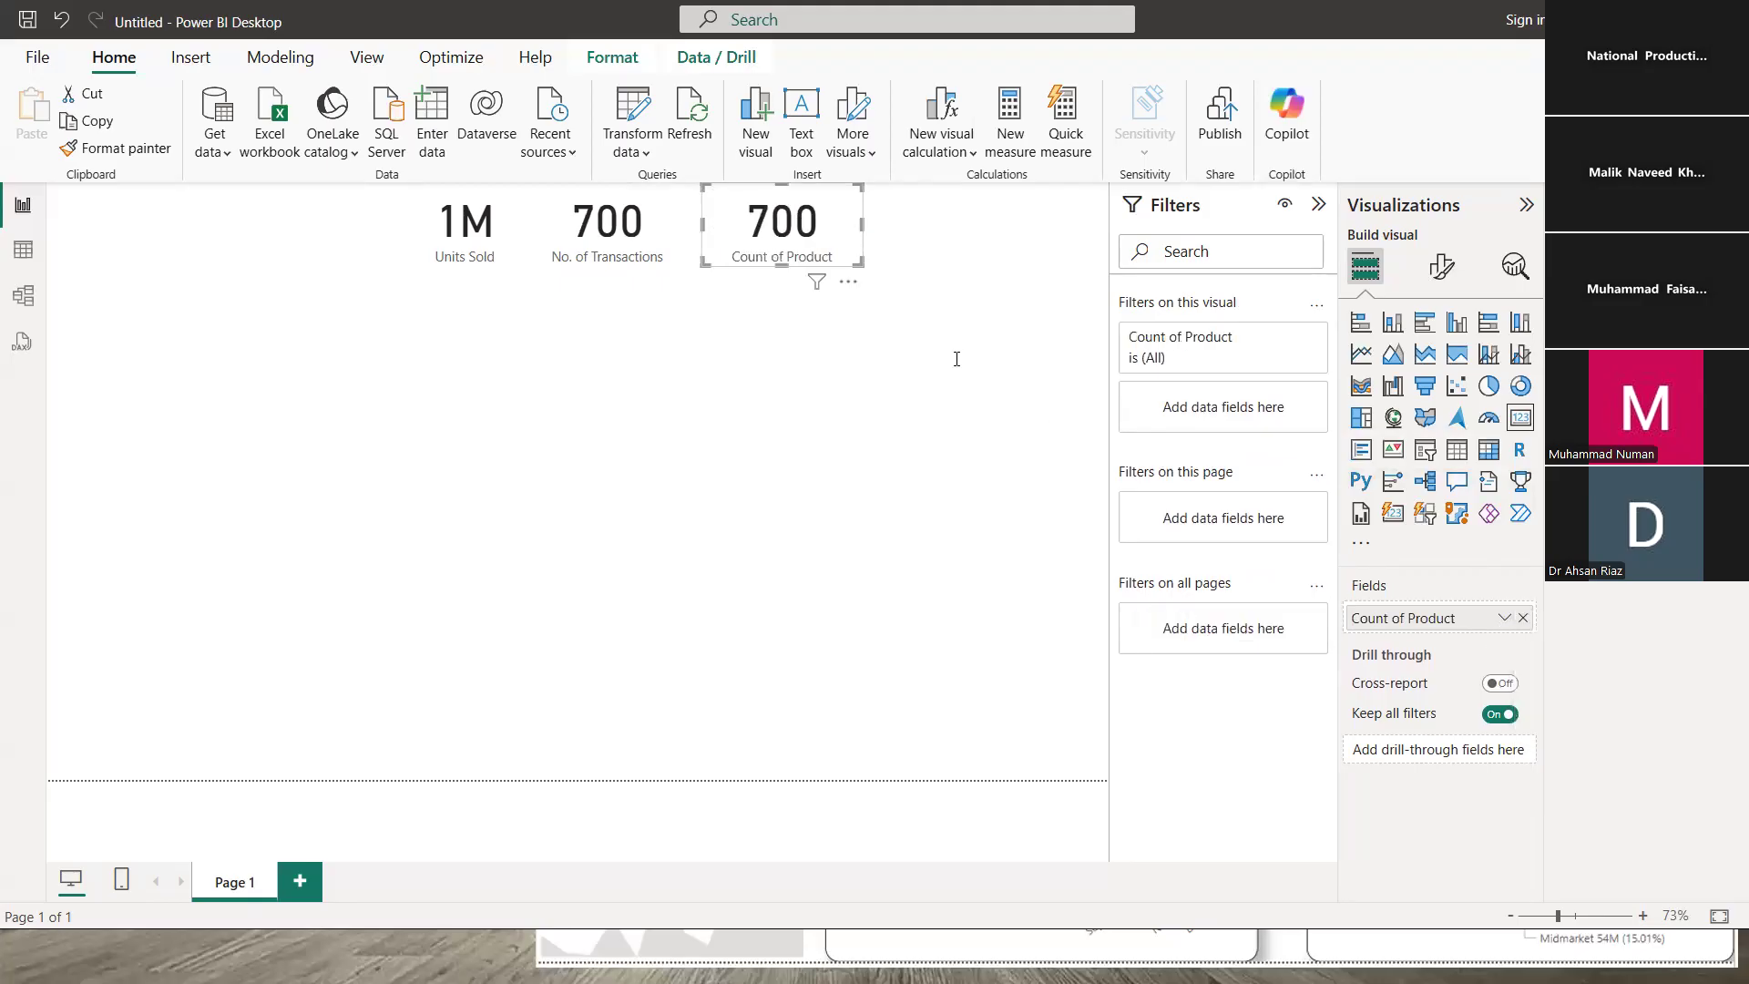
pyautogui.click(1503, 617)
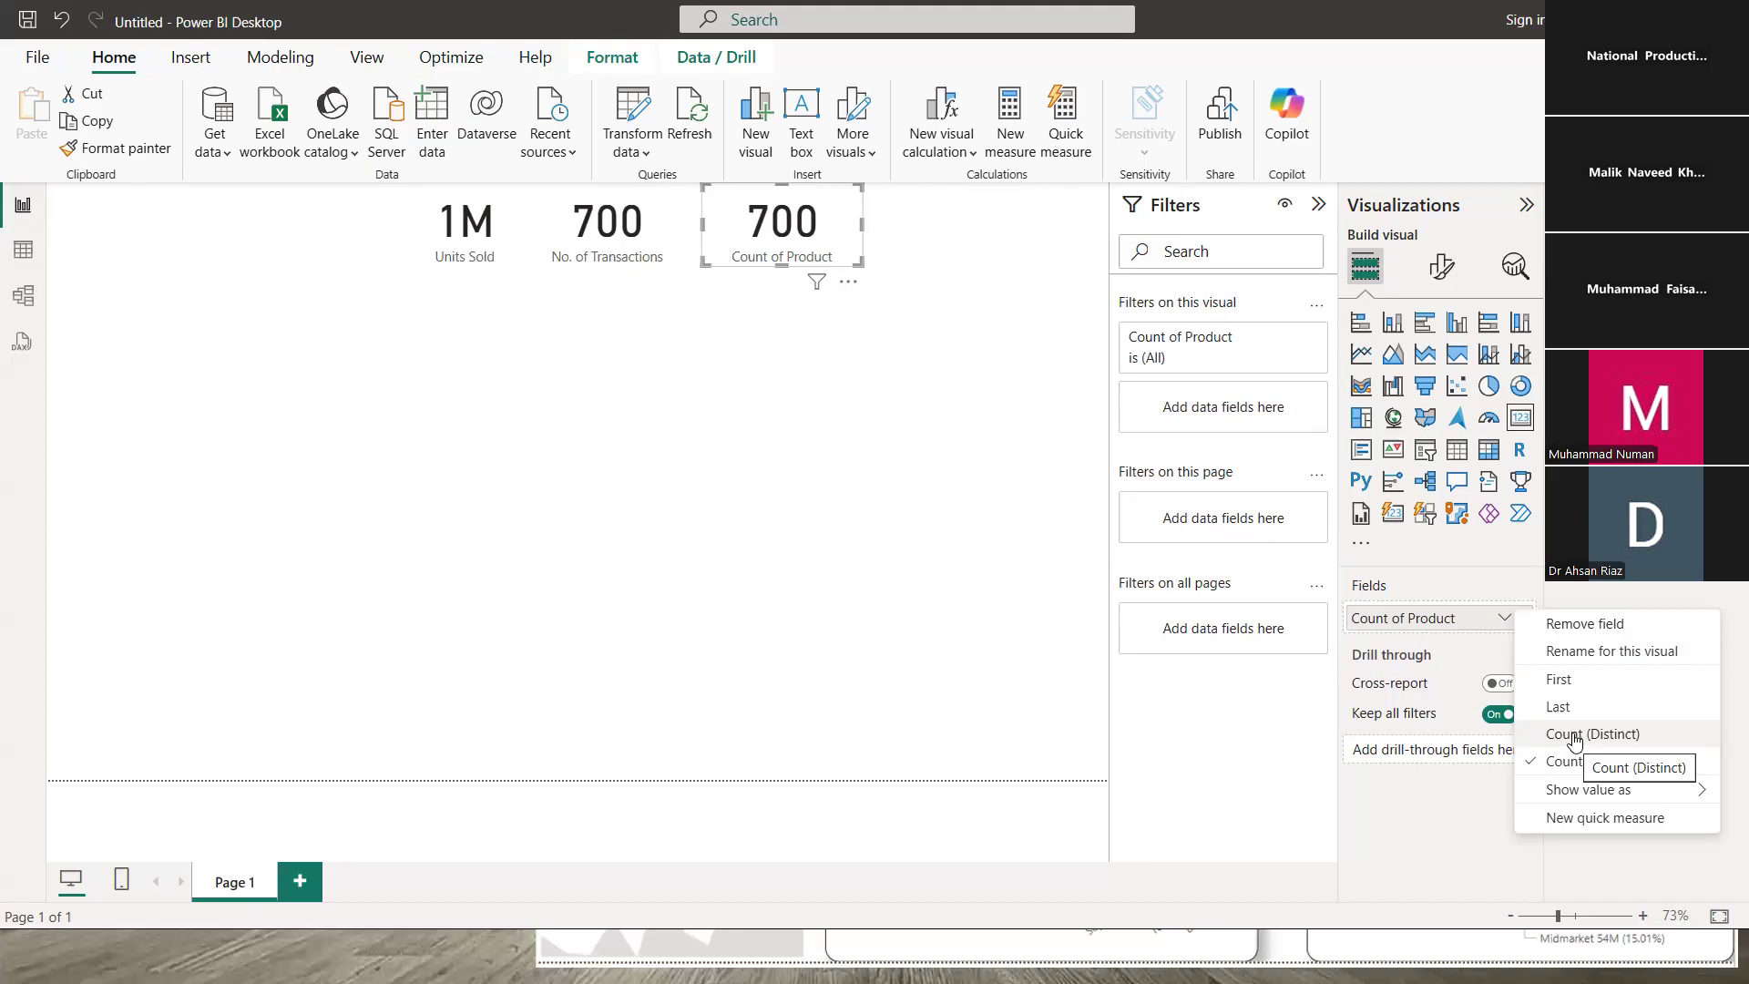
pyautogui.click(1577, 734)
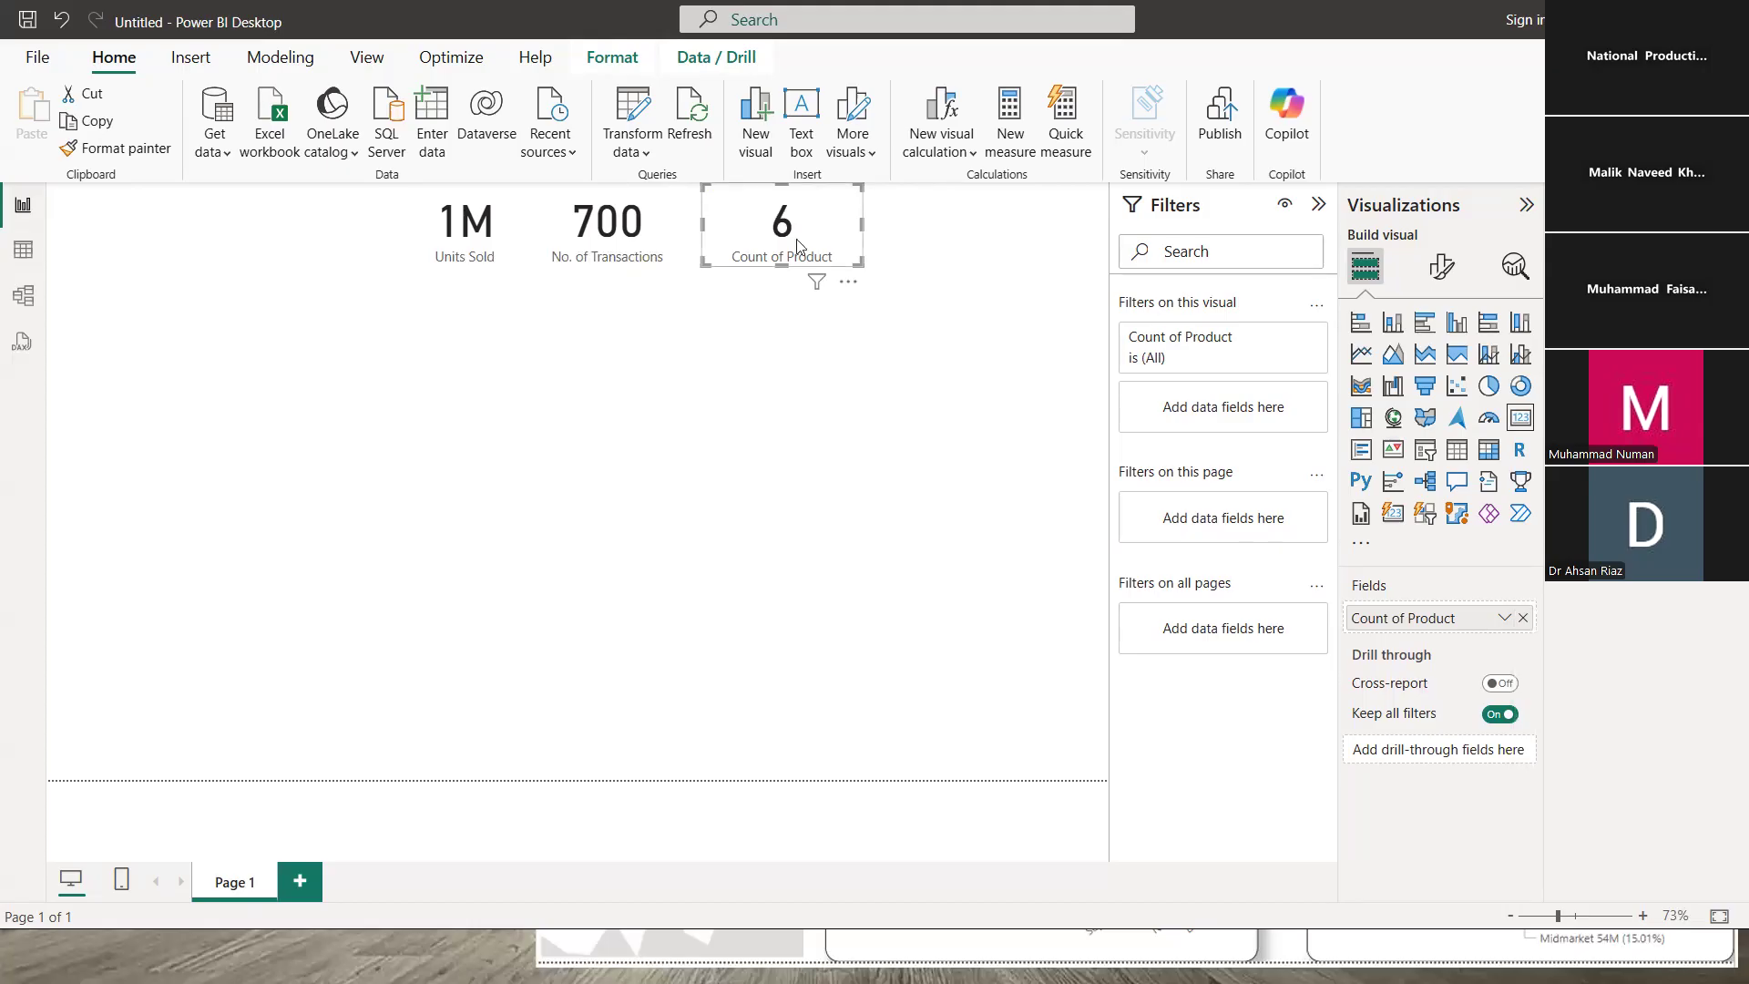
pyautogui.moveTo(861, 225); pyautogui.dragTo(824, 220)
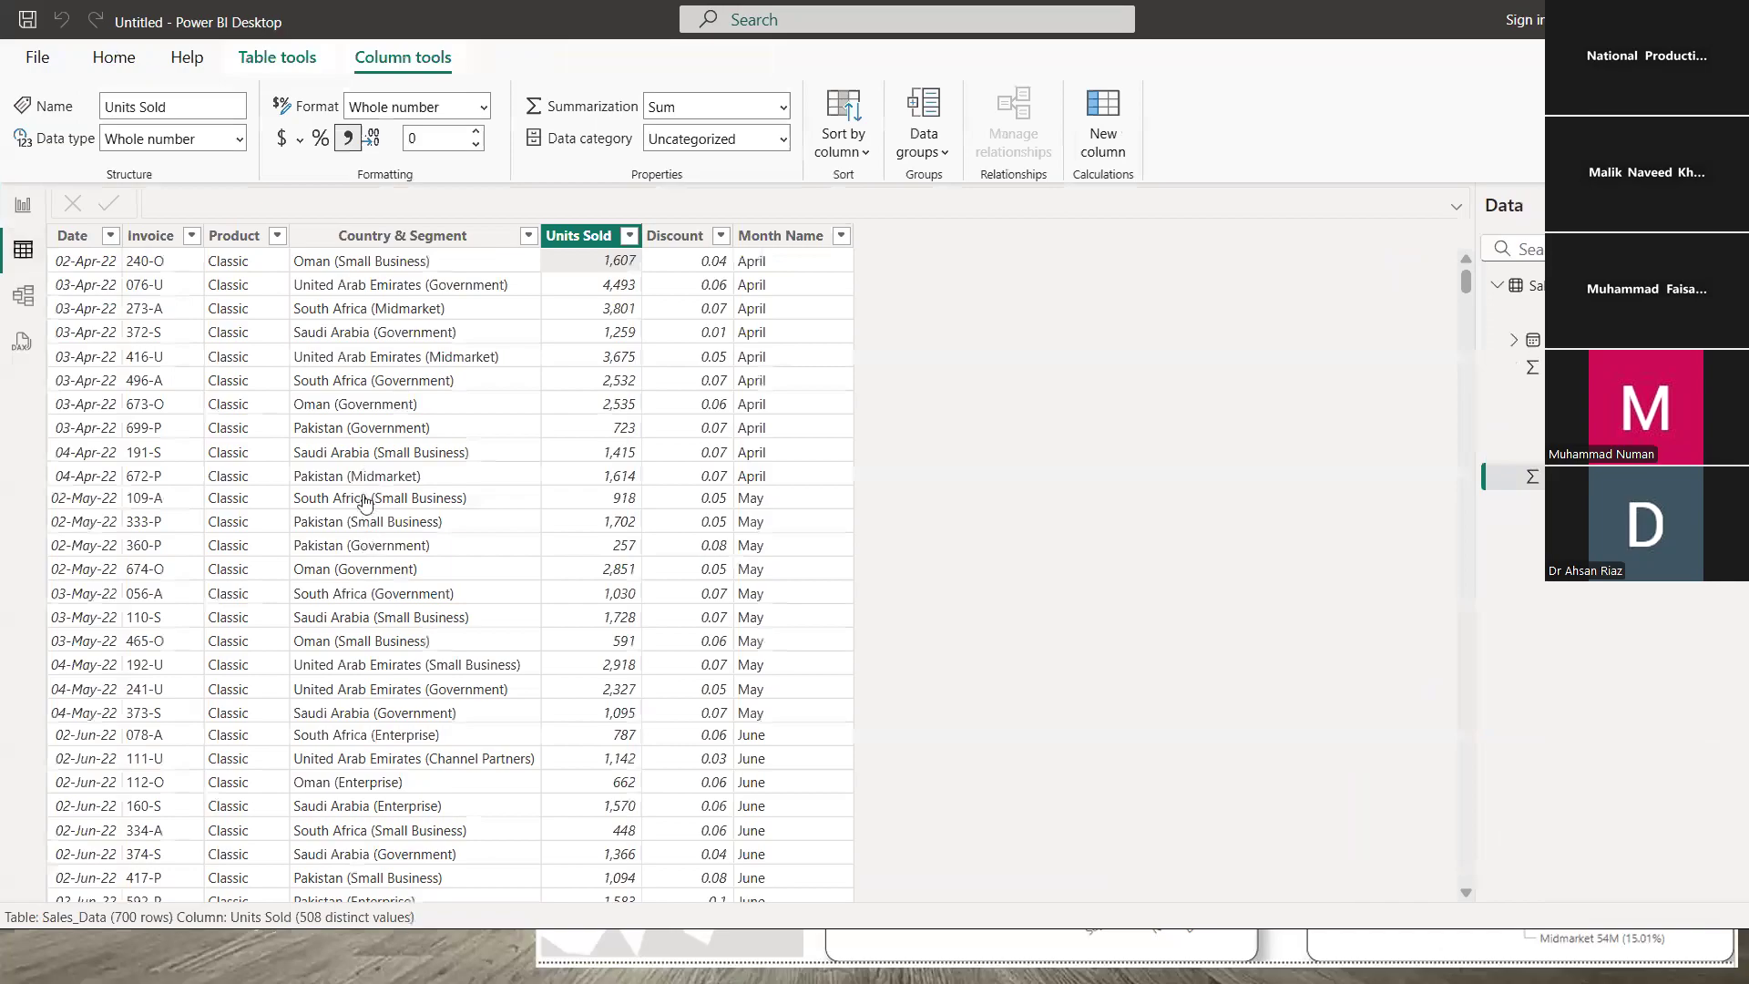
# - Rename the third card's Count of Product field to No. of Products
pyautogui.click(223, 337)
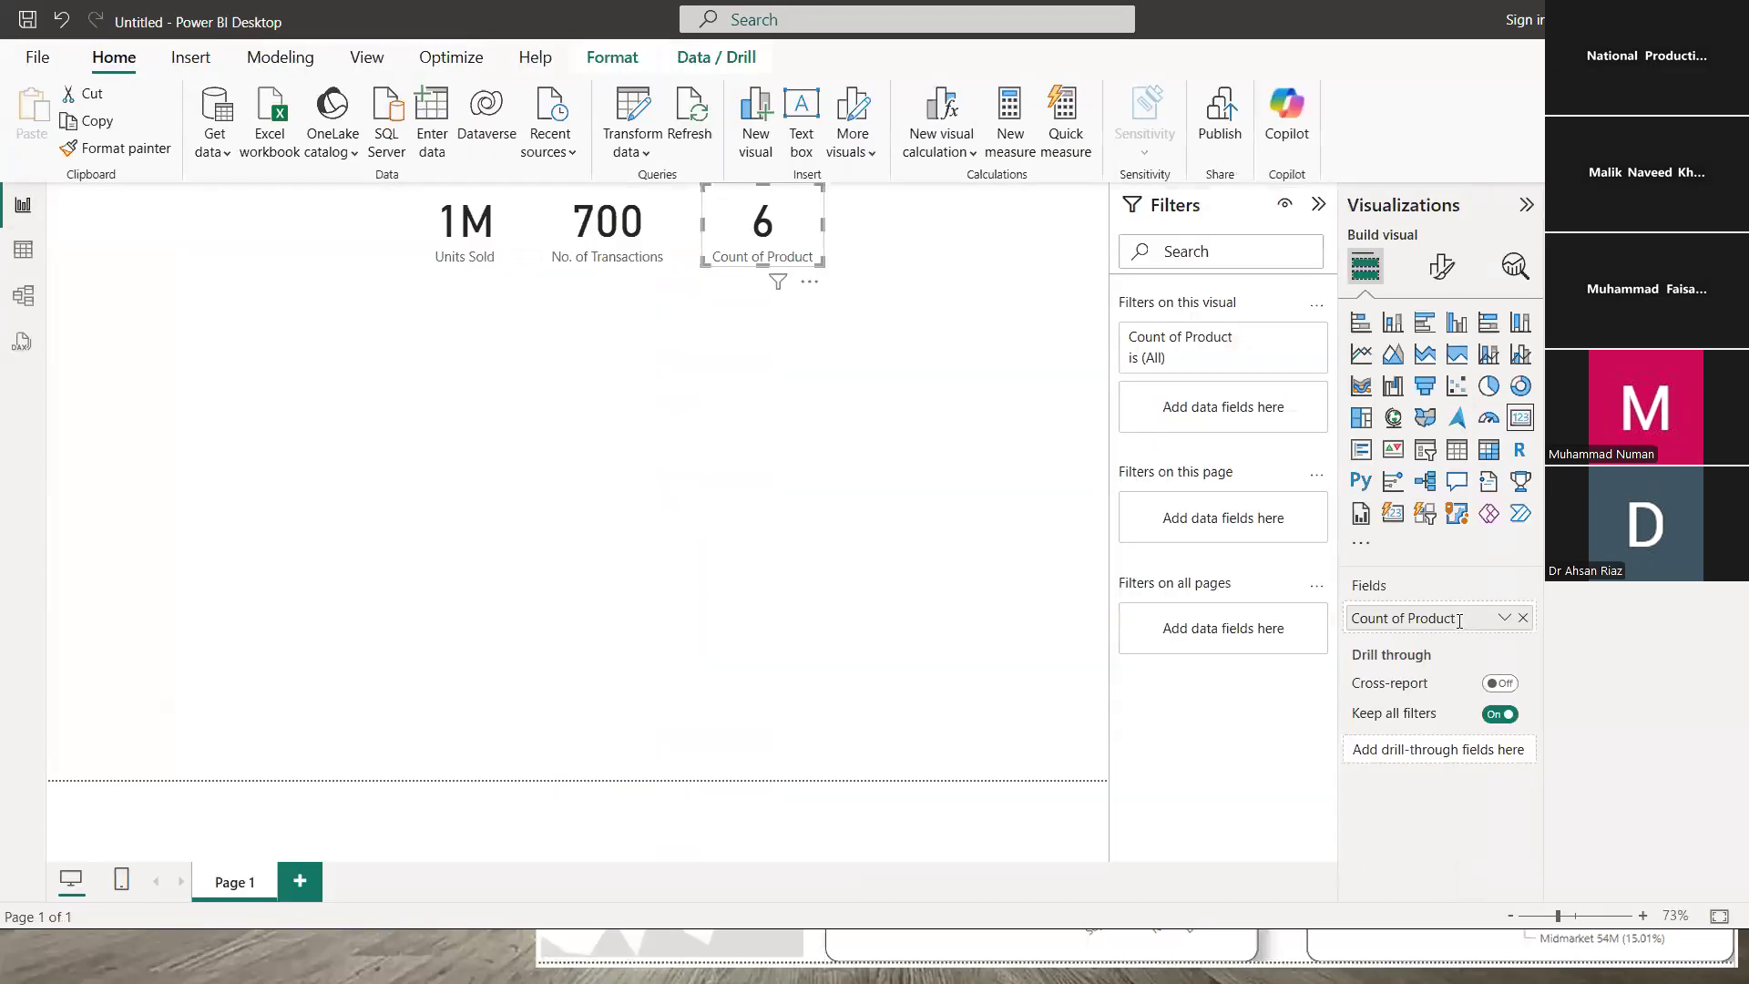
pyautogui.doubleClick(1395, 618)
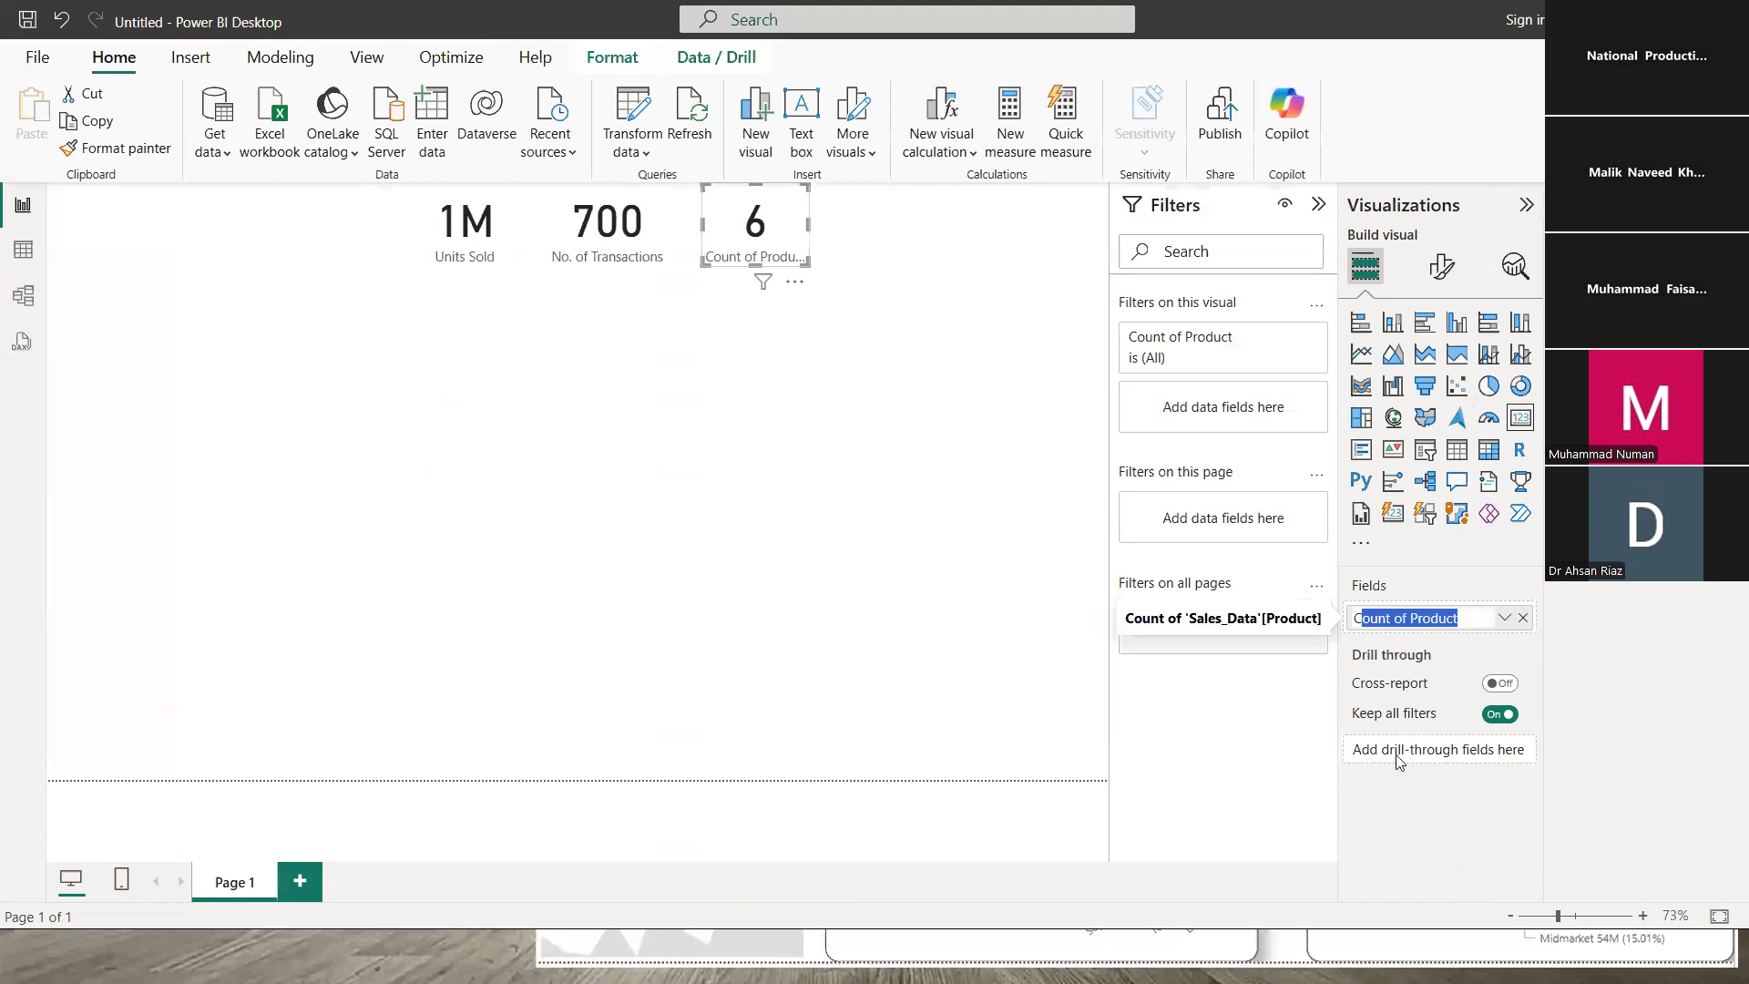
pyautogui.press('BackSpace')
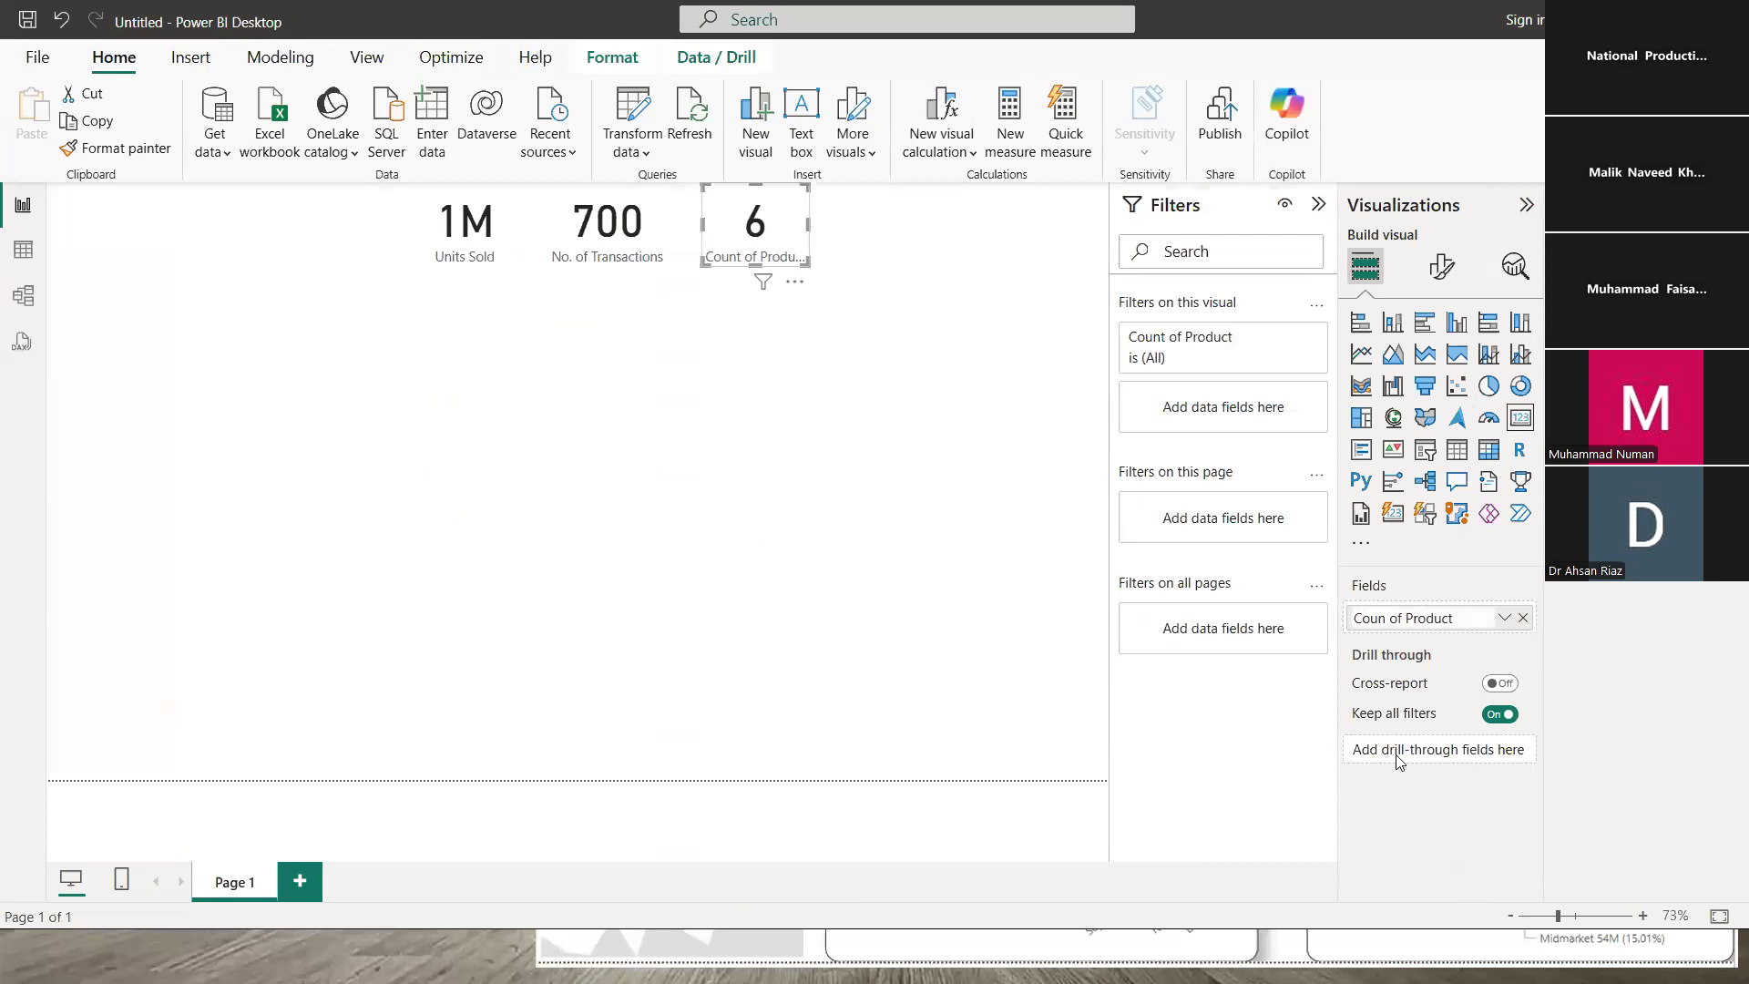
pyautogui.press('BackSpace')
pyautogui.press('BackSpace')
pyautogui.press('BackSpace')
pyautogui.press('BackSpace')
pyautogui.write('No.')
pyautogui.press('Return')
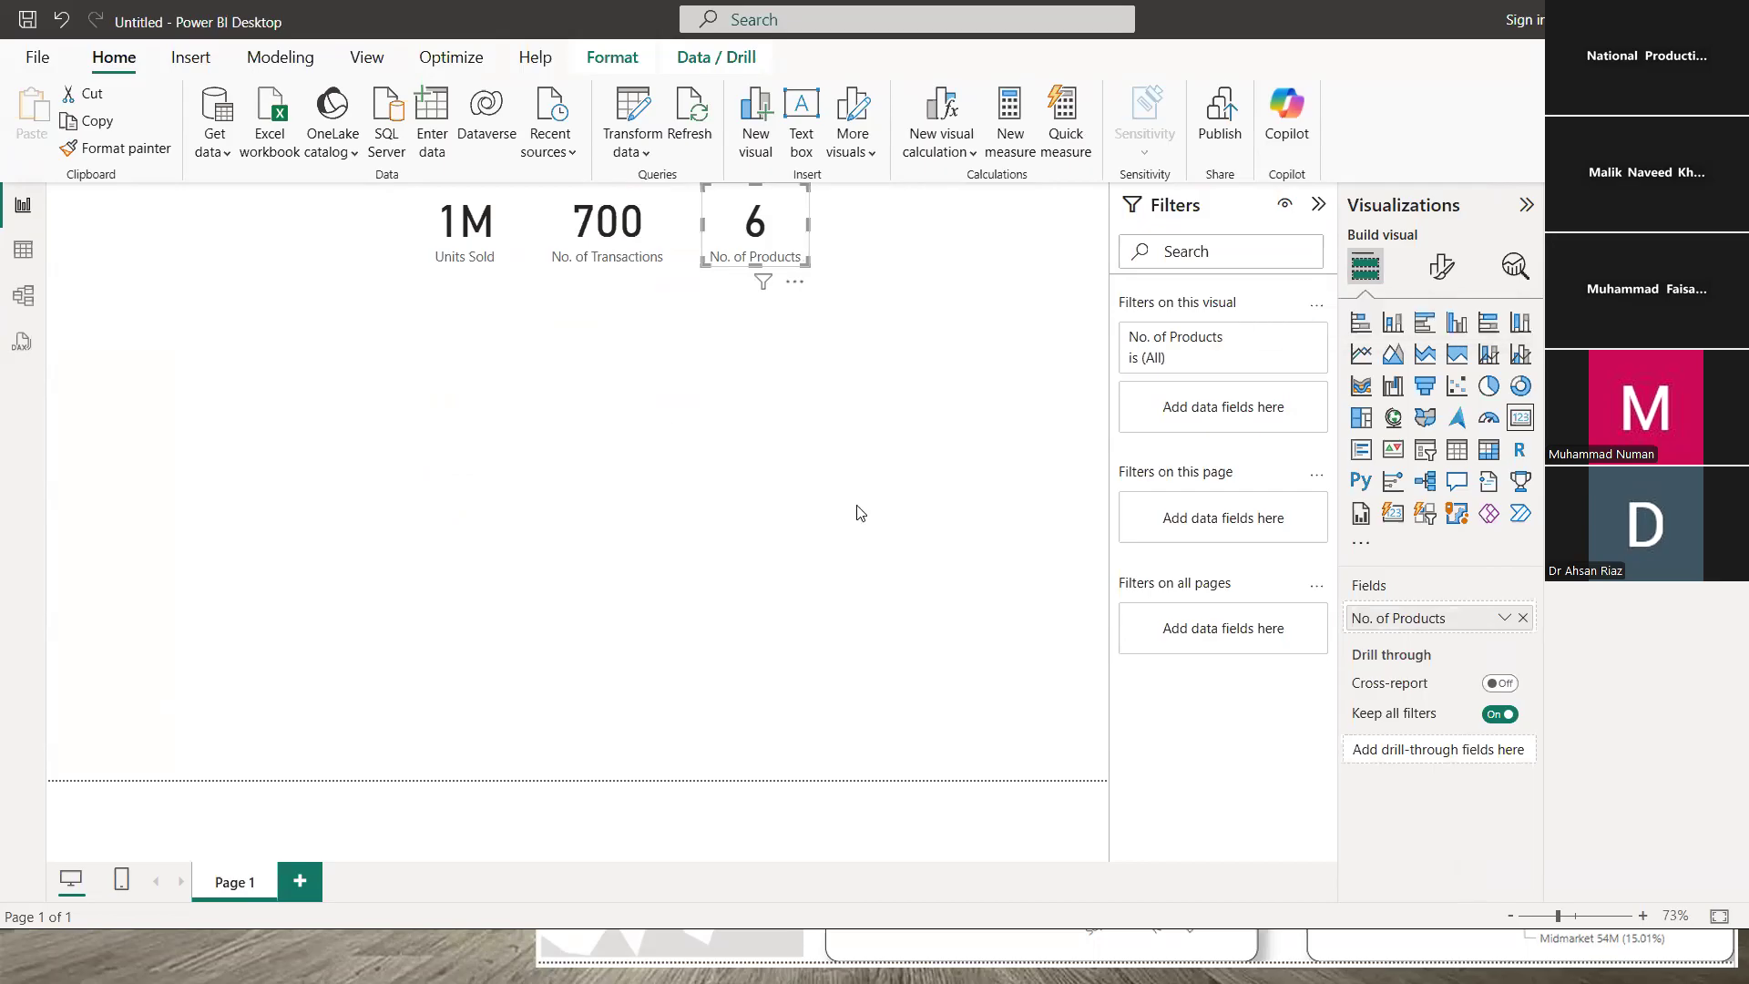
pyautogui.click(662, 422)
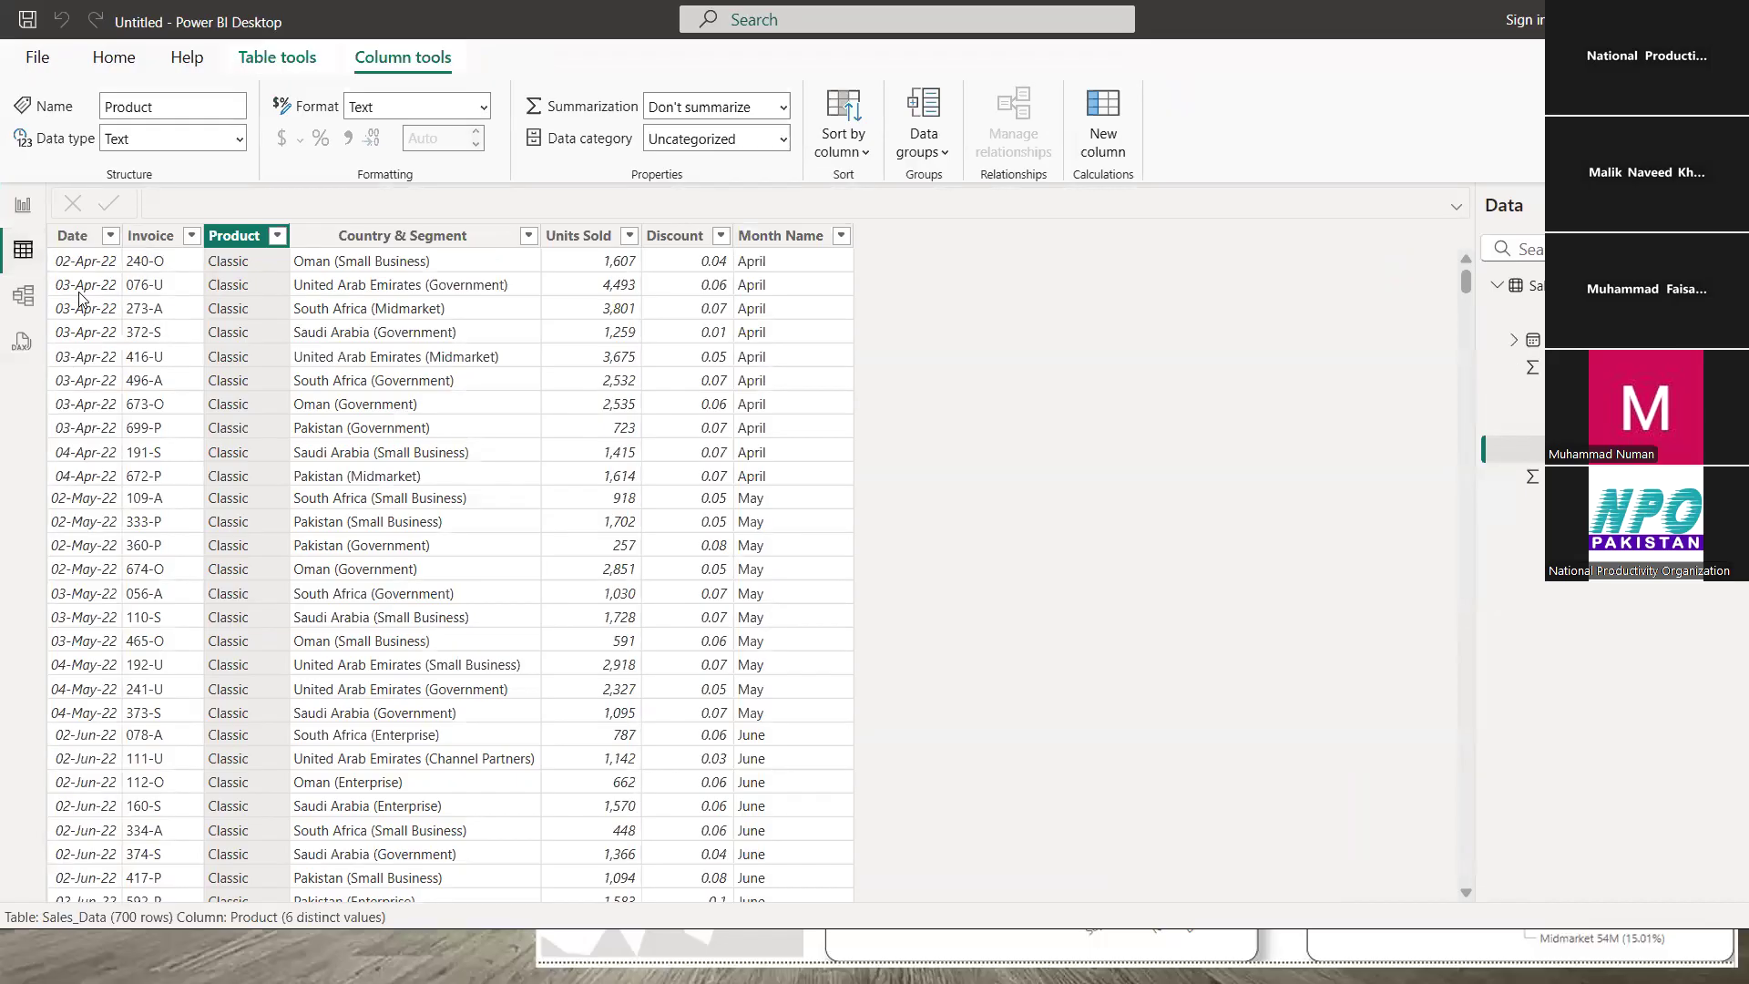
# - Go to the Sales_Data table view and select the Units Sold column
pyautogui.click(23, 204)
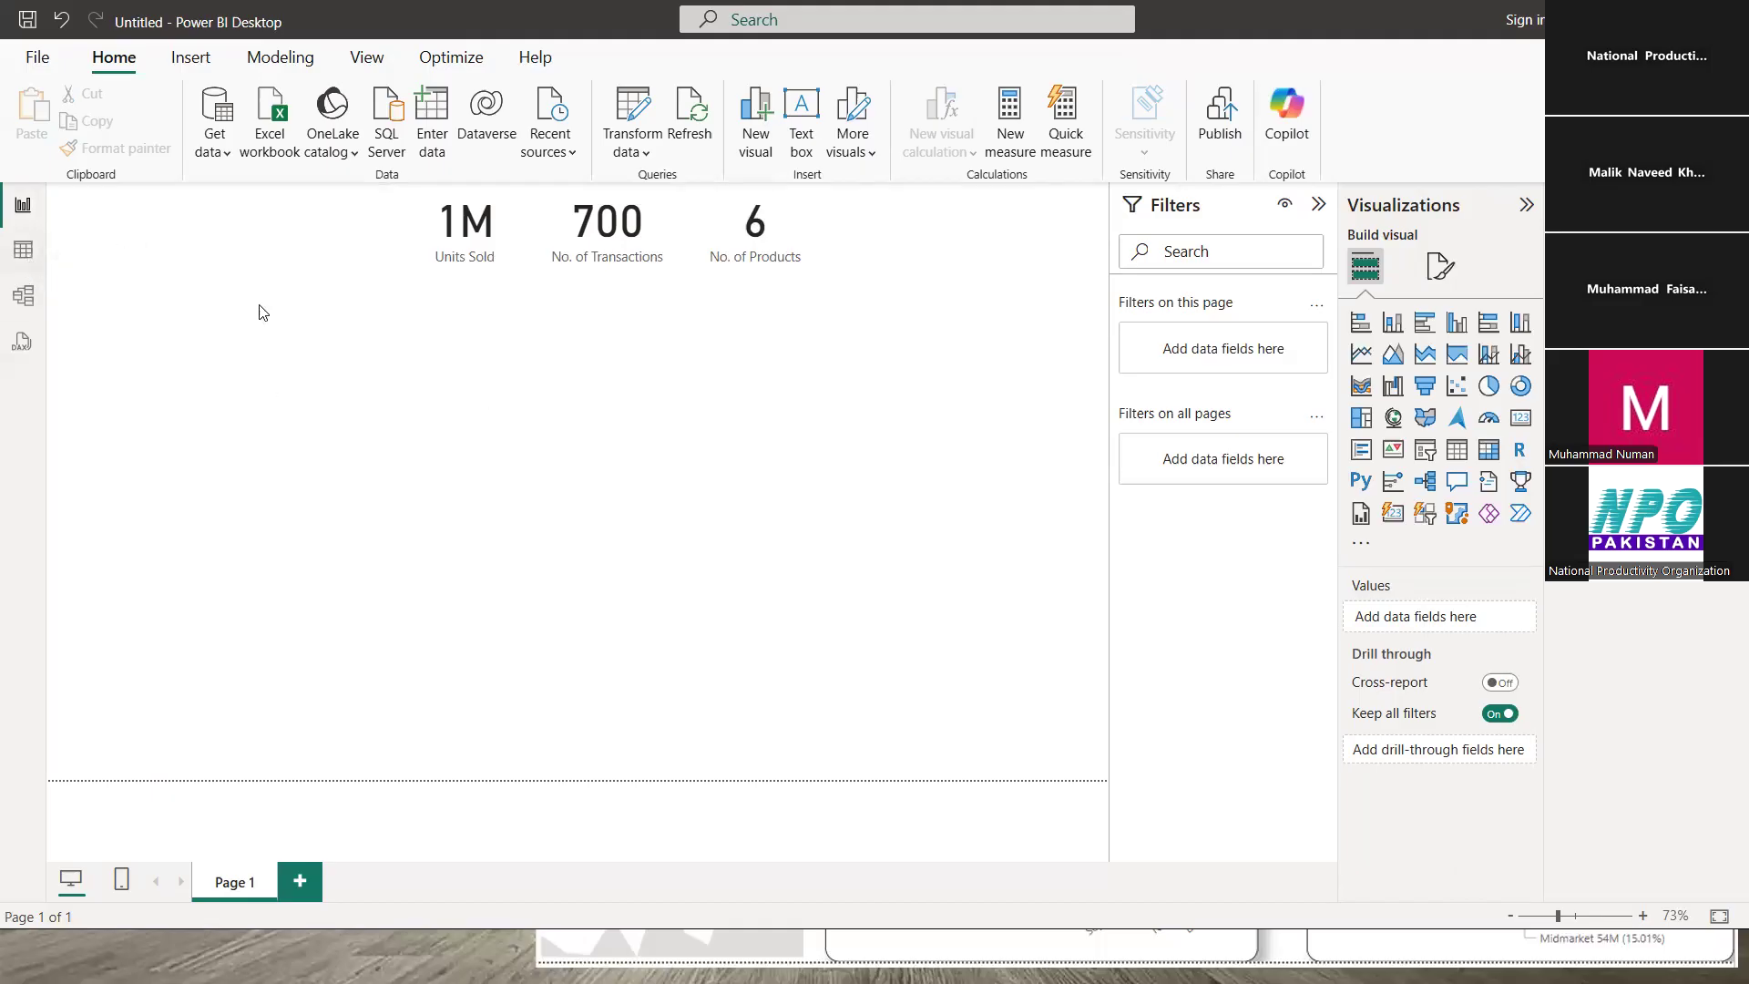
pyautogui.click(23, 249)
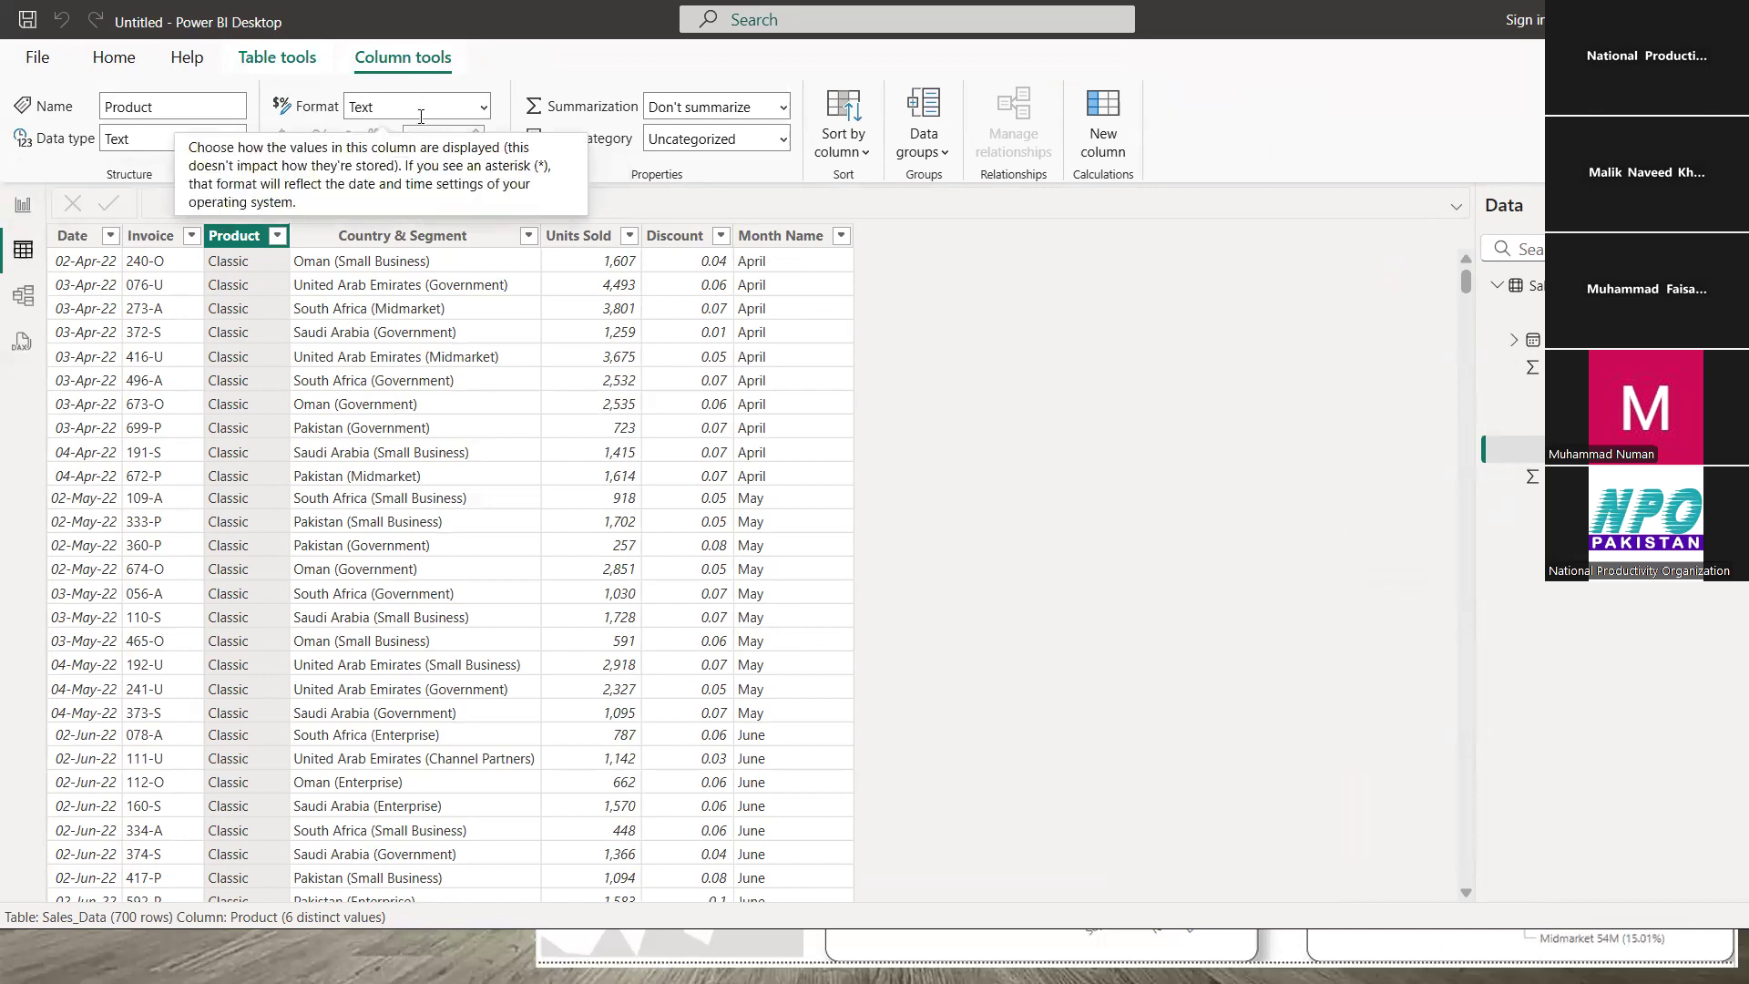
pyautogui.click(99, 276)
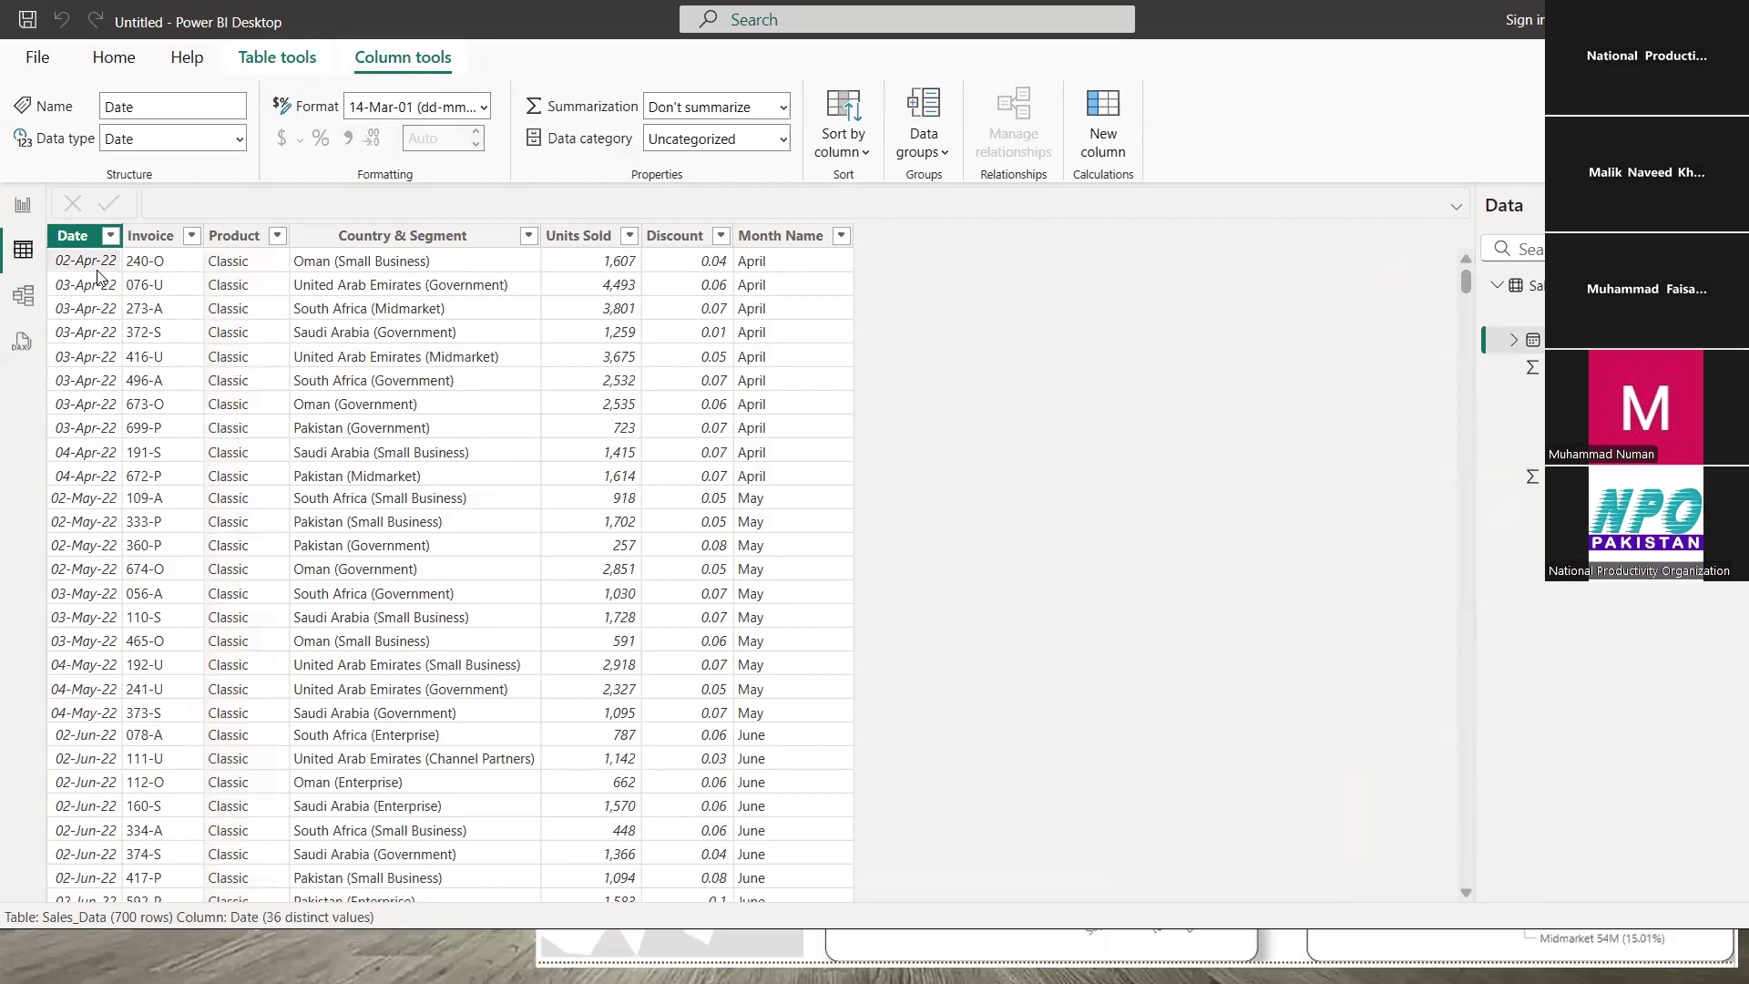
pyautogui.click(174, 266)
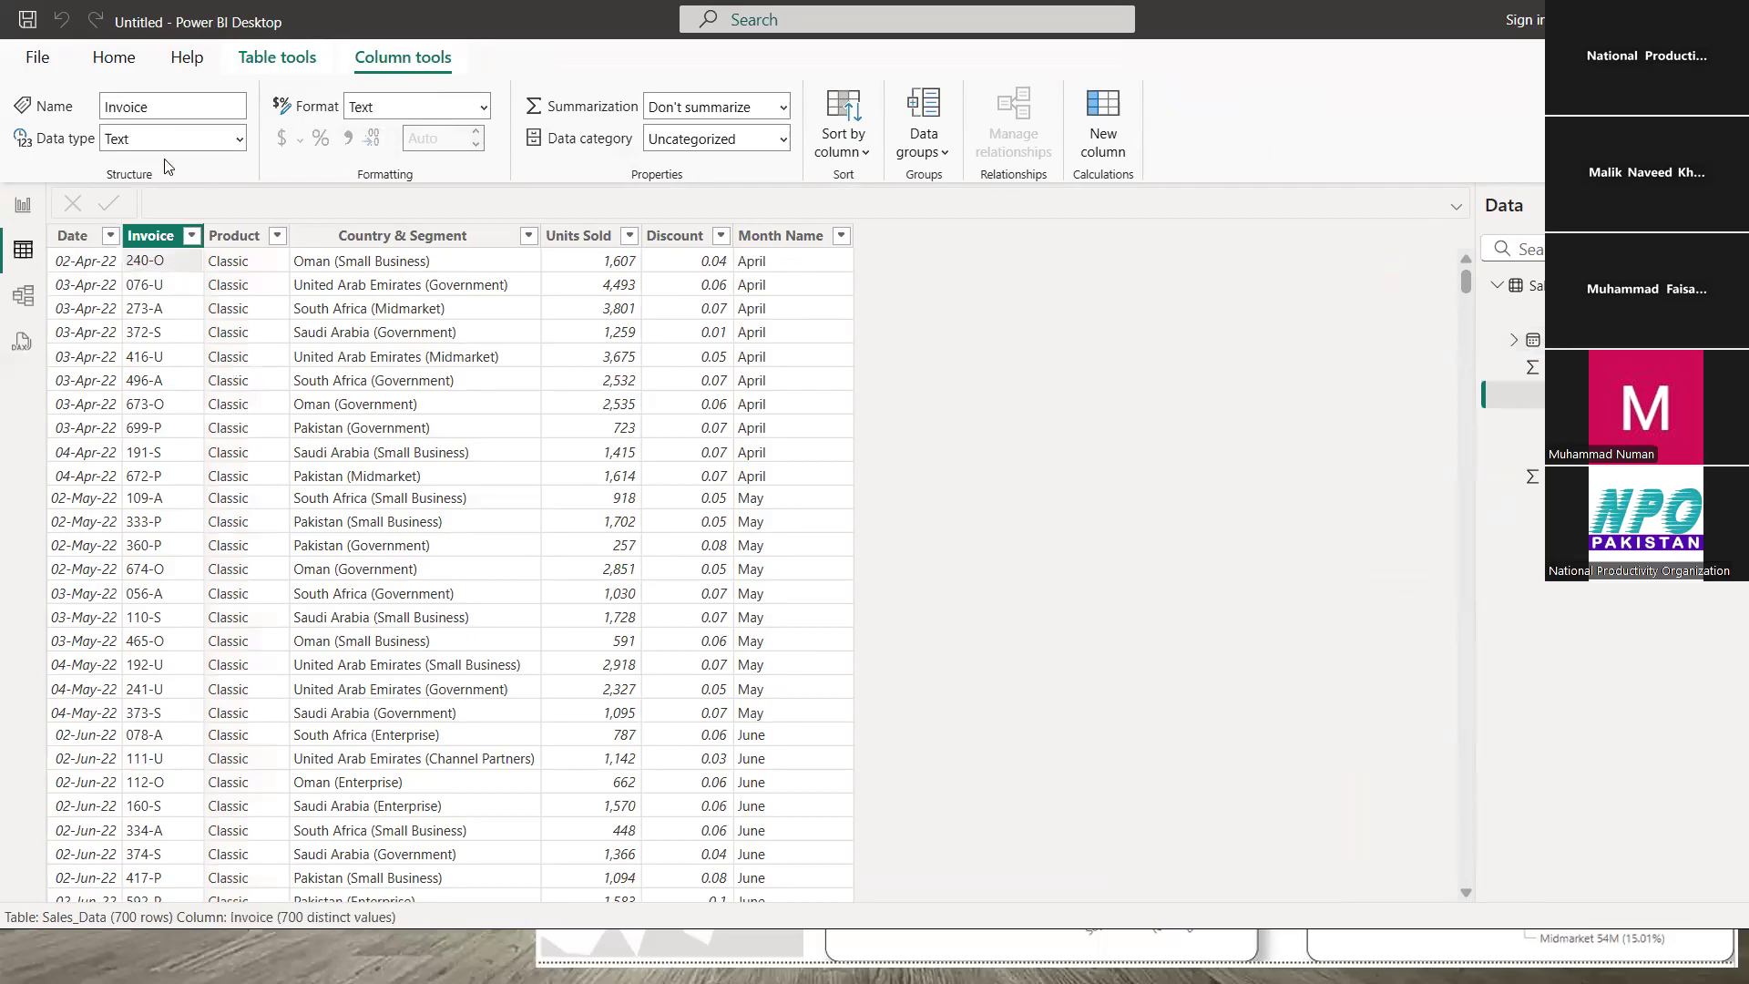
pyautogui.click(350, 266)
pyautogui.click(575, 269)
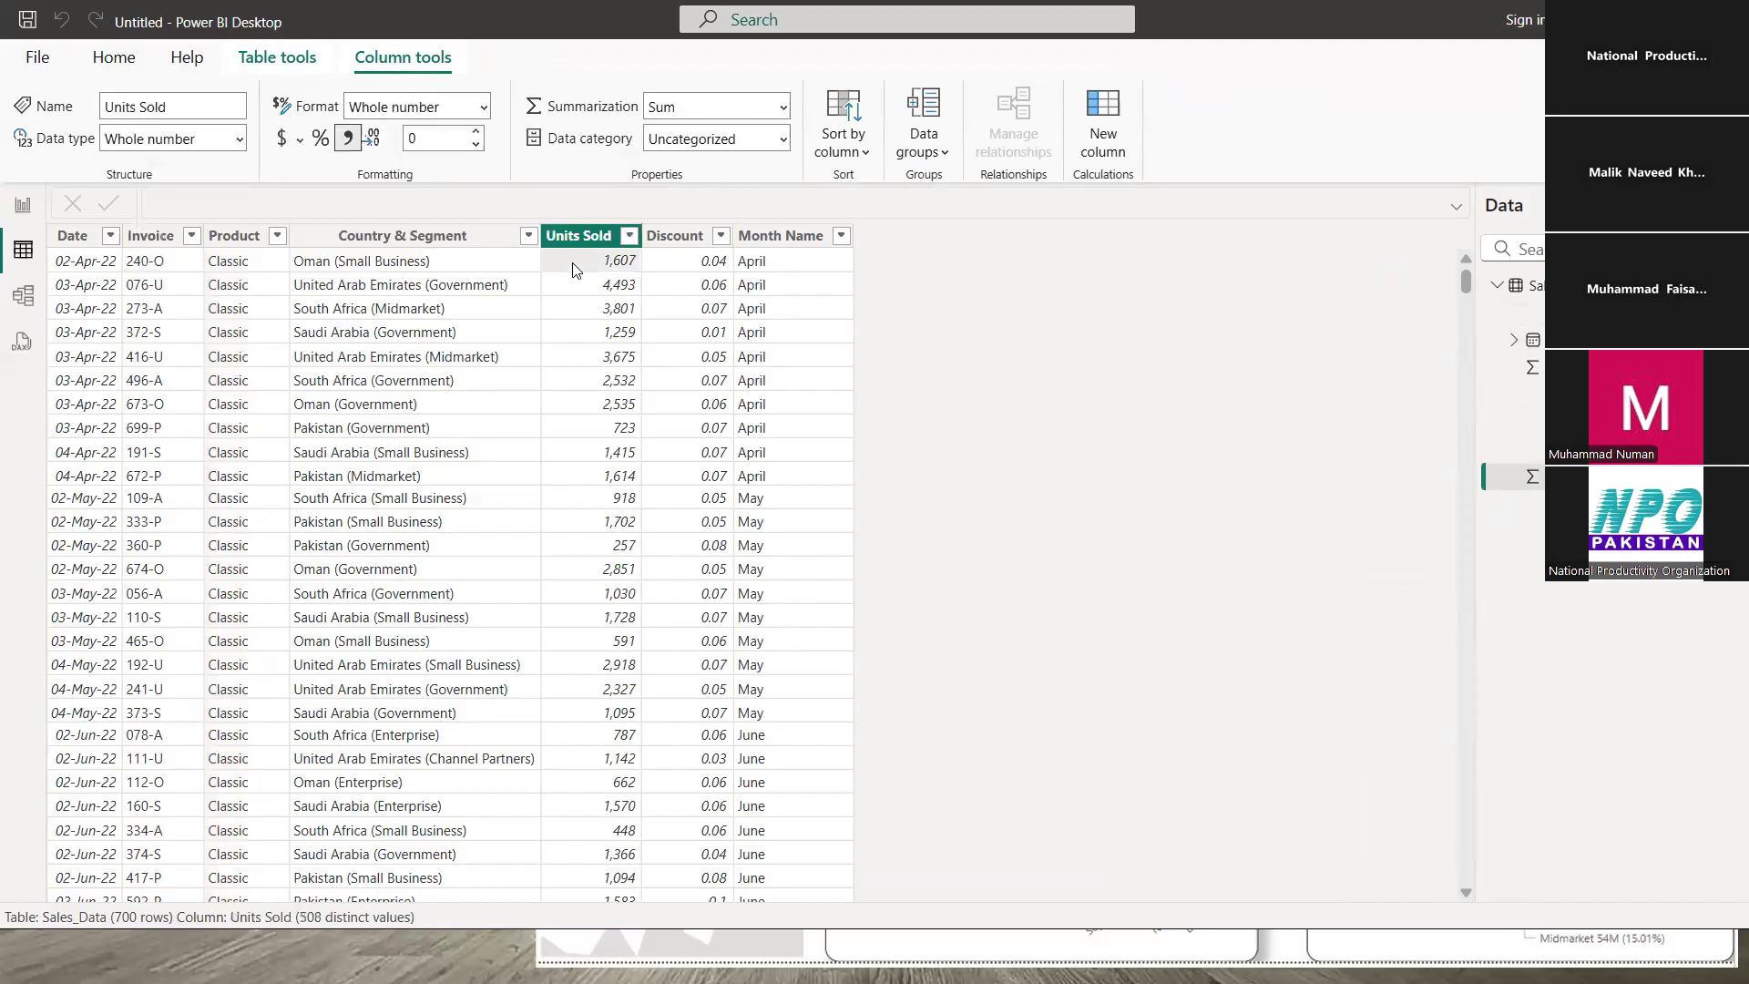
# - Set Units Sold to 2 decimal places, revert to 0, and return to the report
pyautogui.click(435, 143)
pyautogui.write('02')
pyautogui.press('Return')
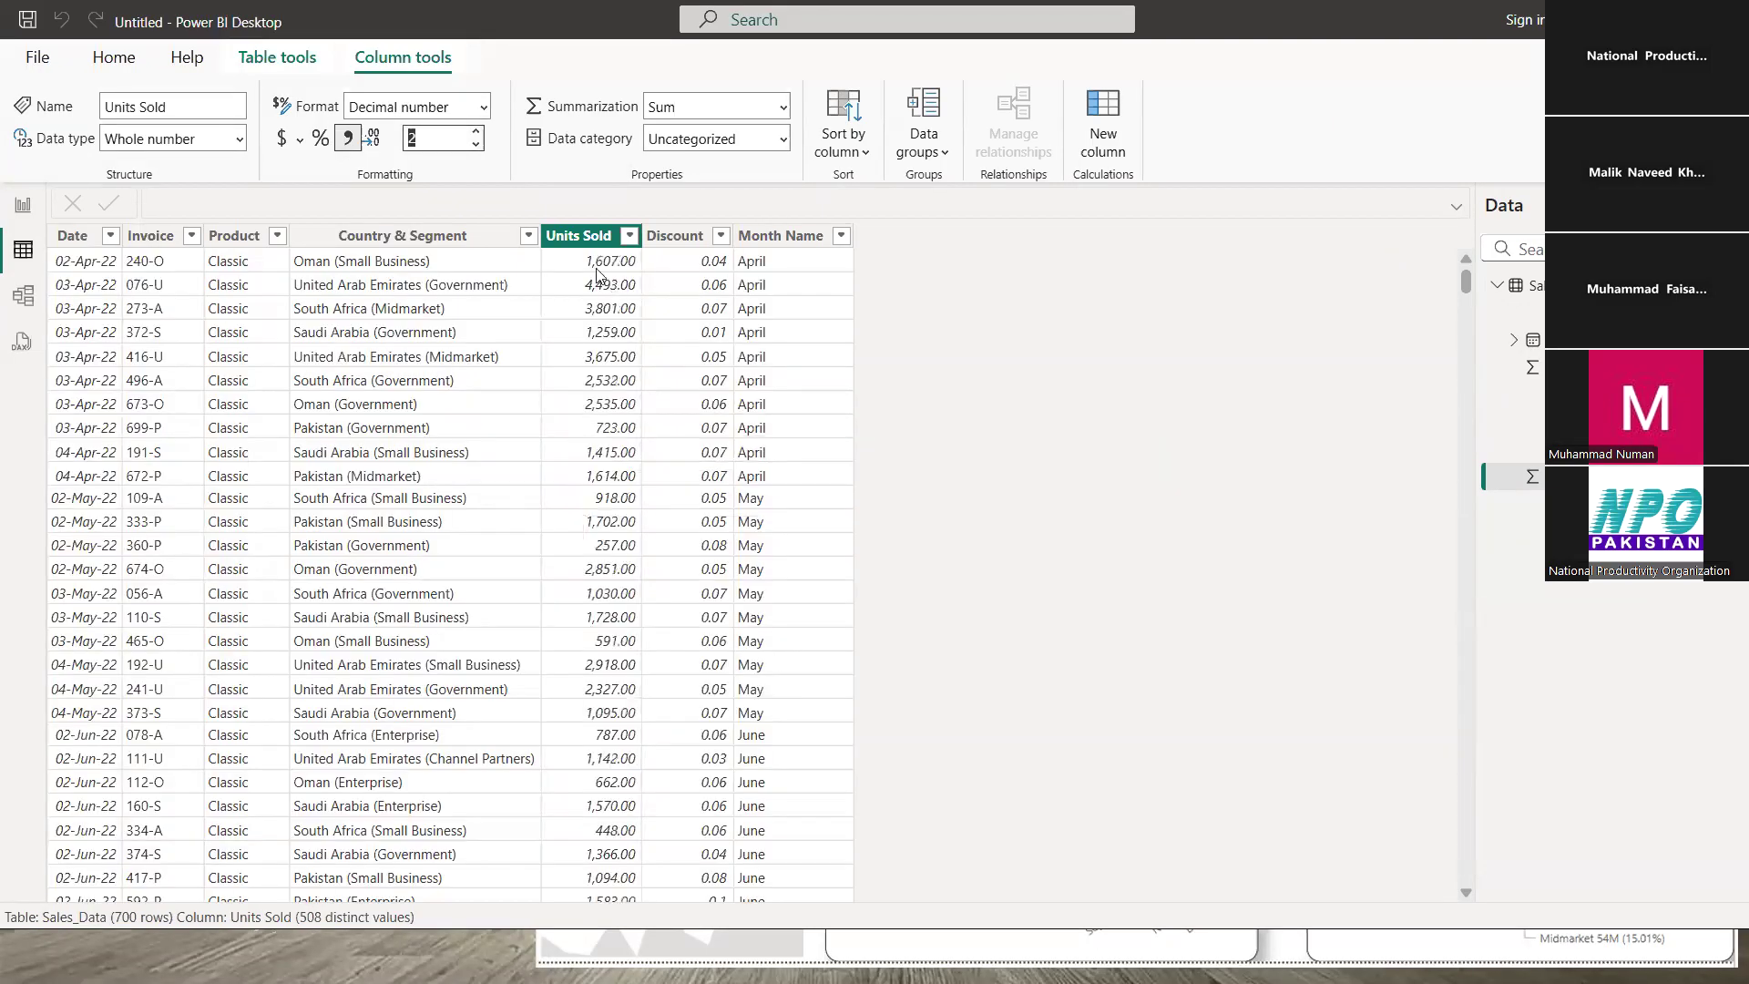
pyautogui.click(597, 269)
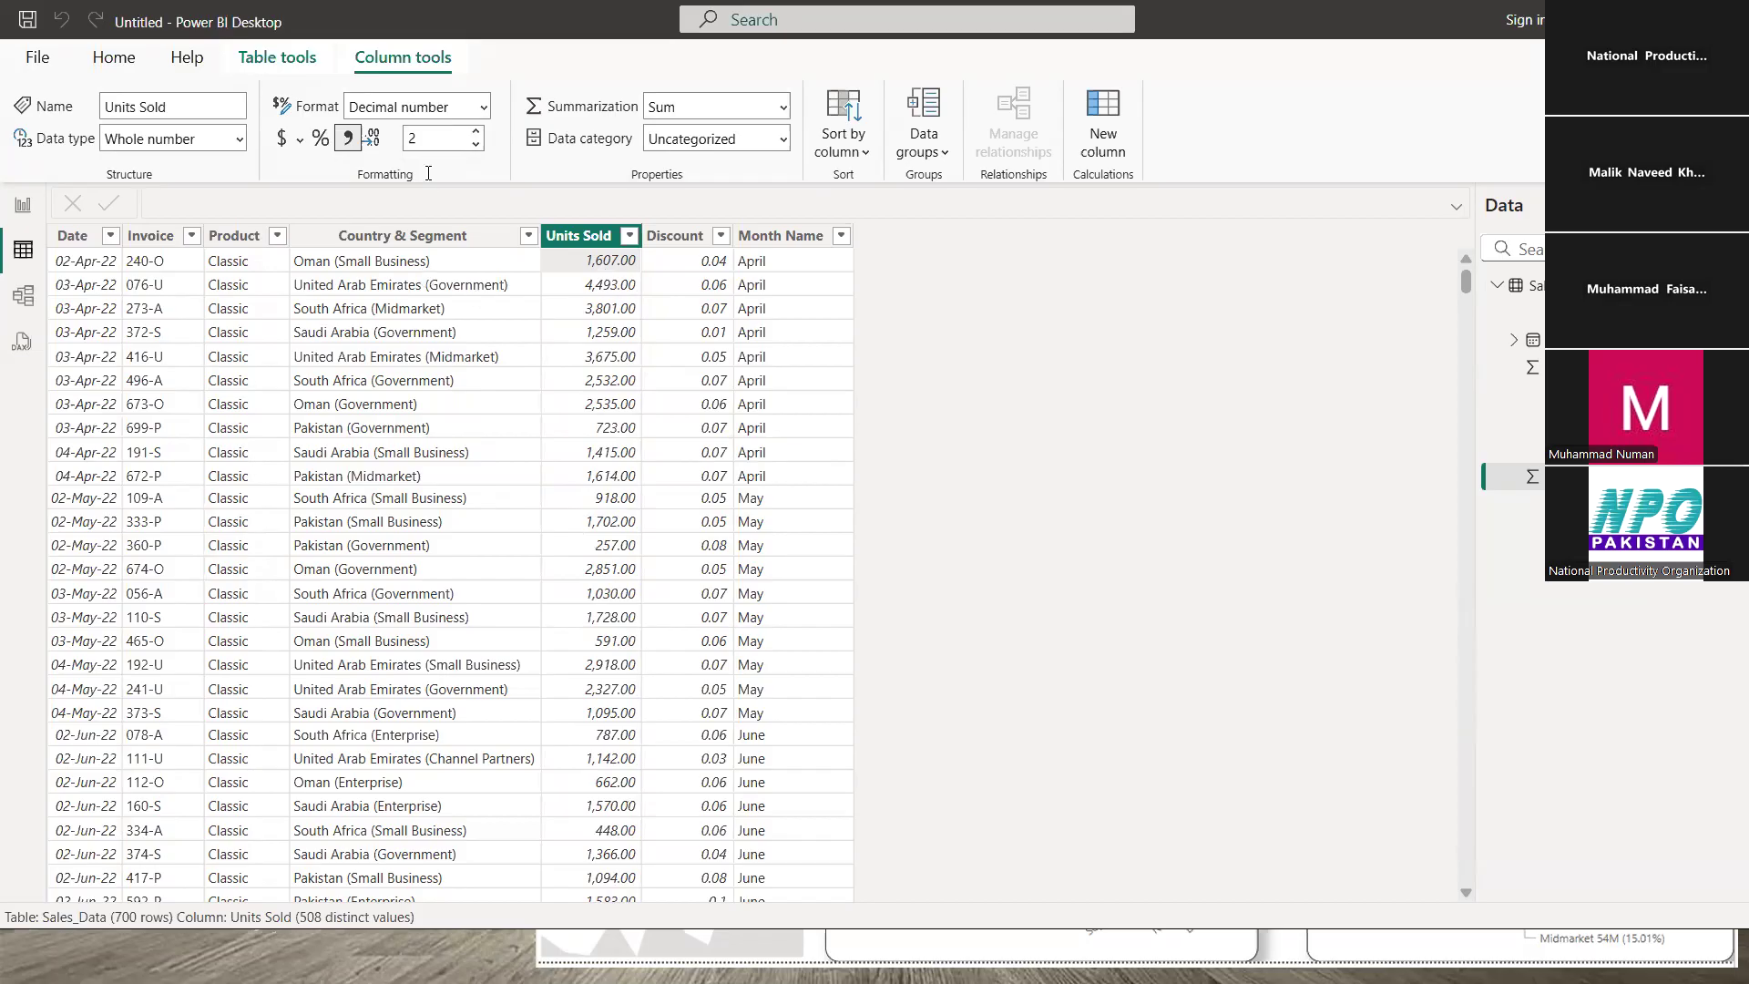
pyautogui.doubleClick(428, 144)
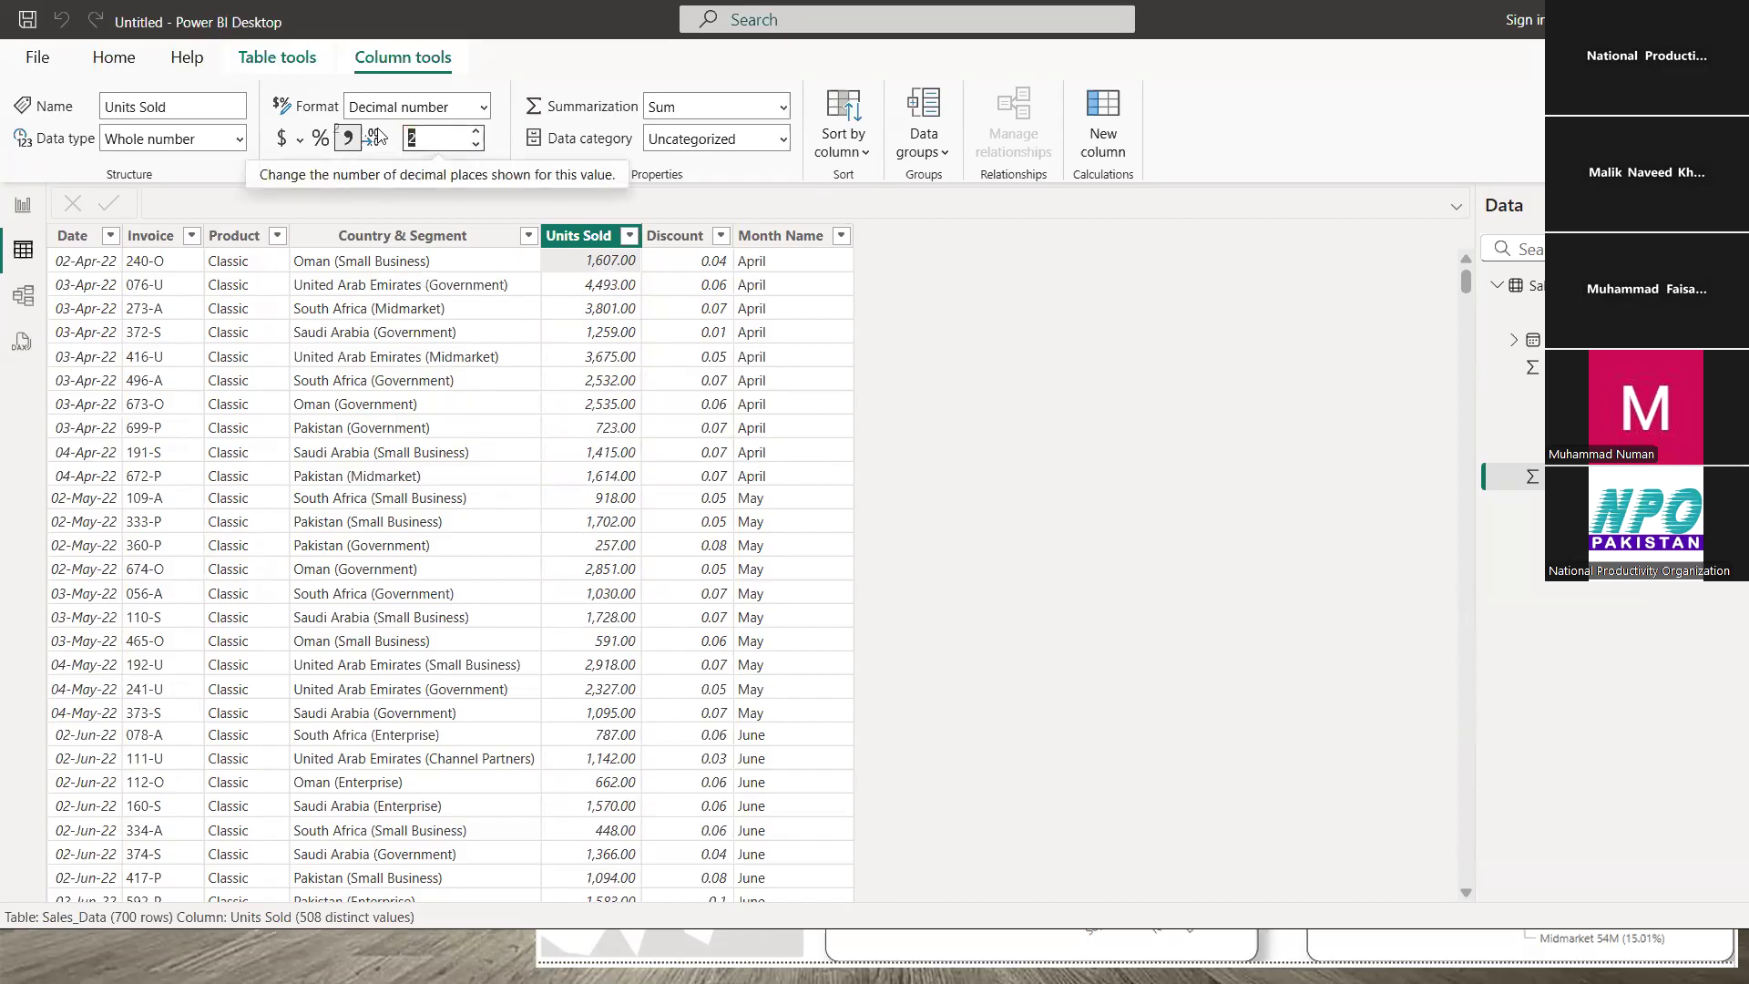
pyautogui.write('0')
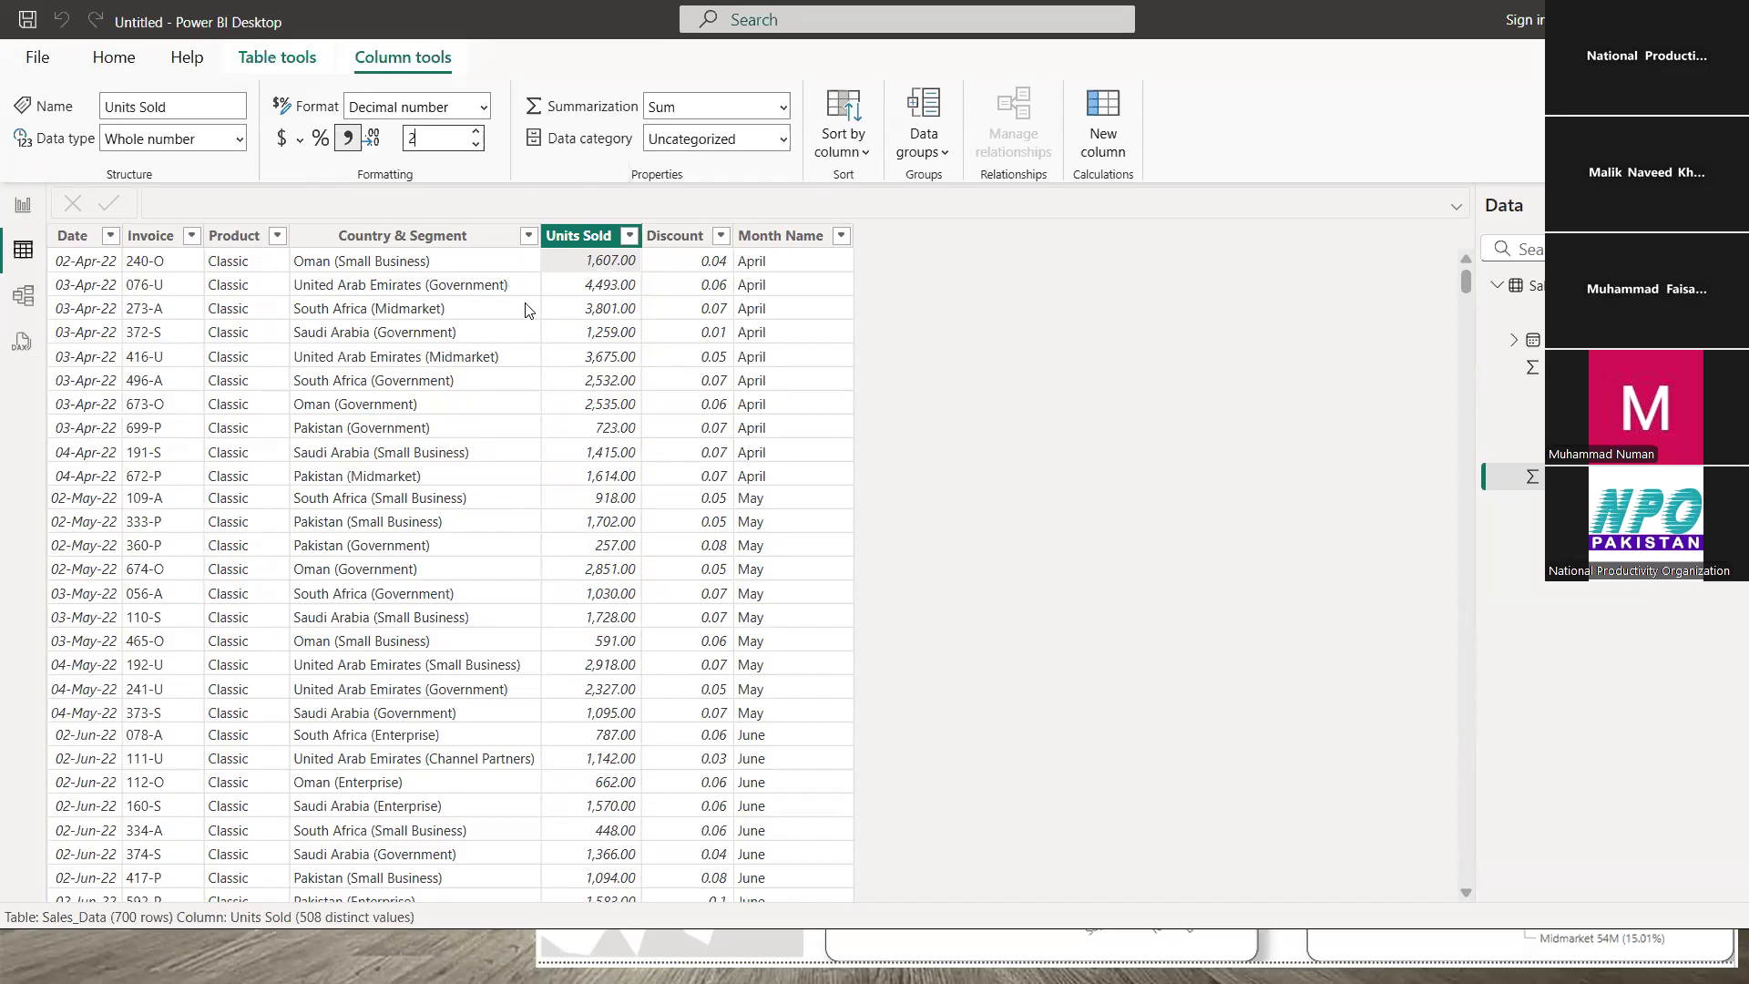
pyautogui.press('Return')
pyautogui.click(583, 271)
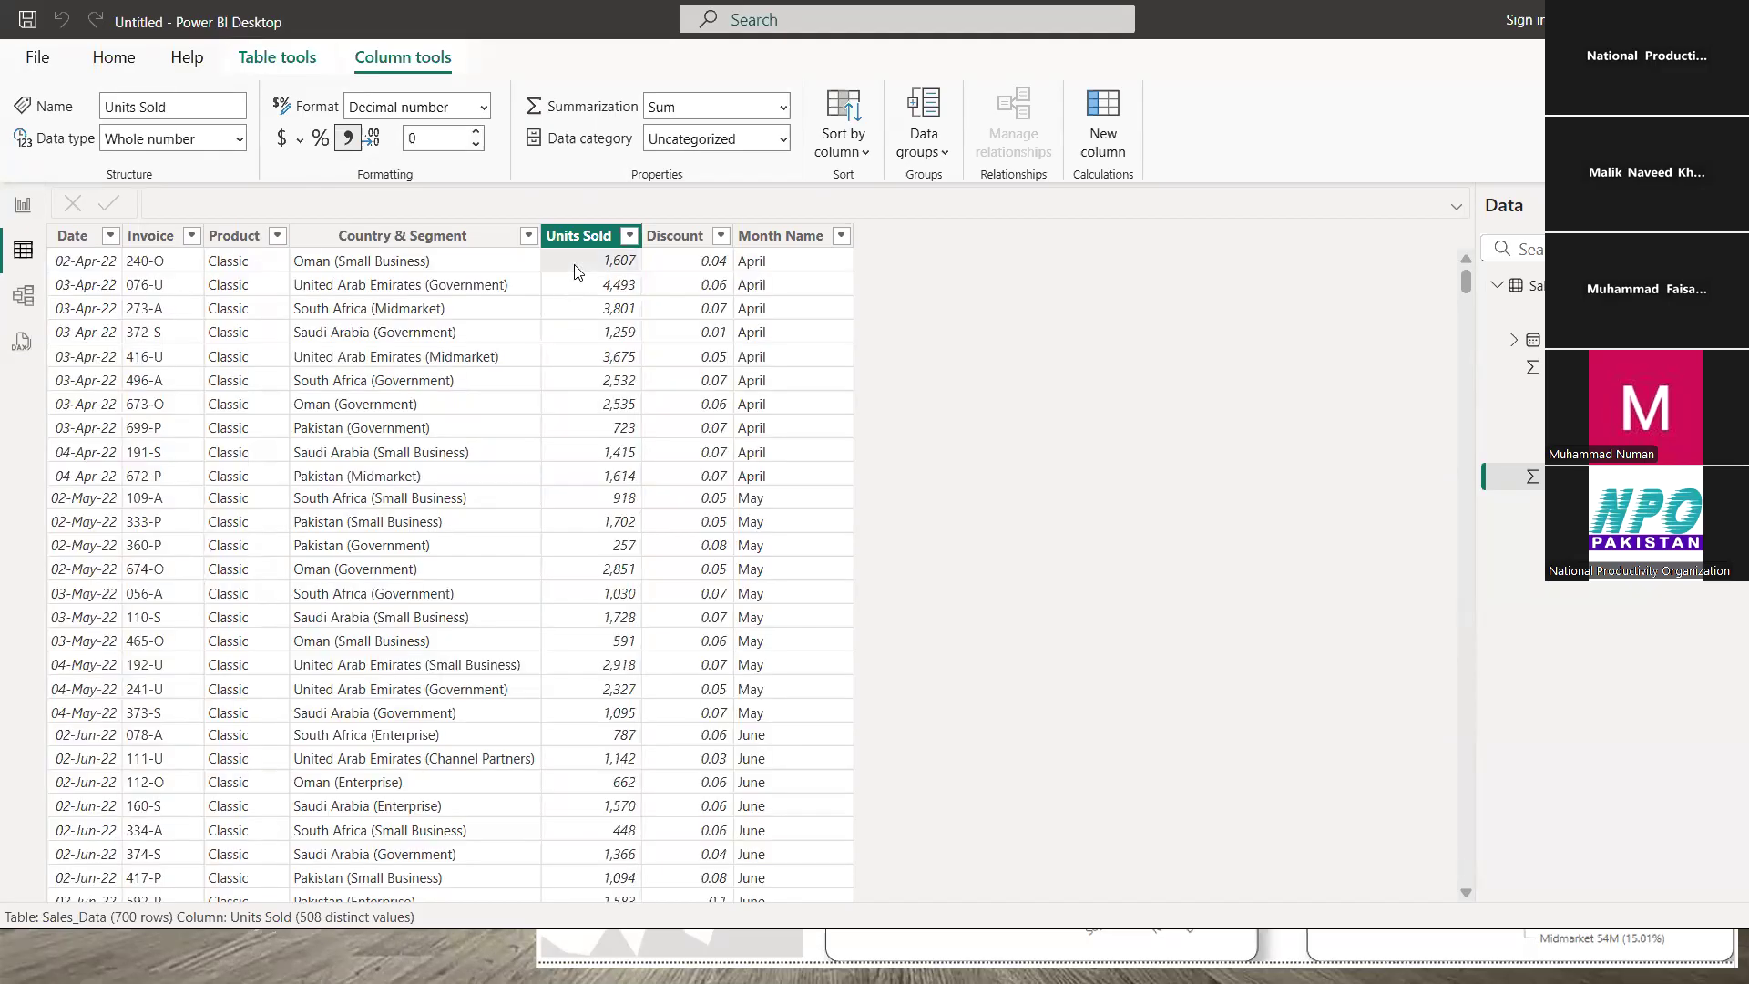
pyautogui.click(25, 217)
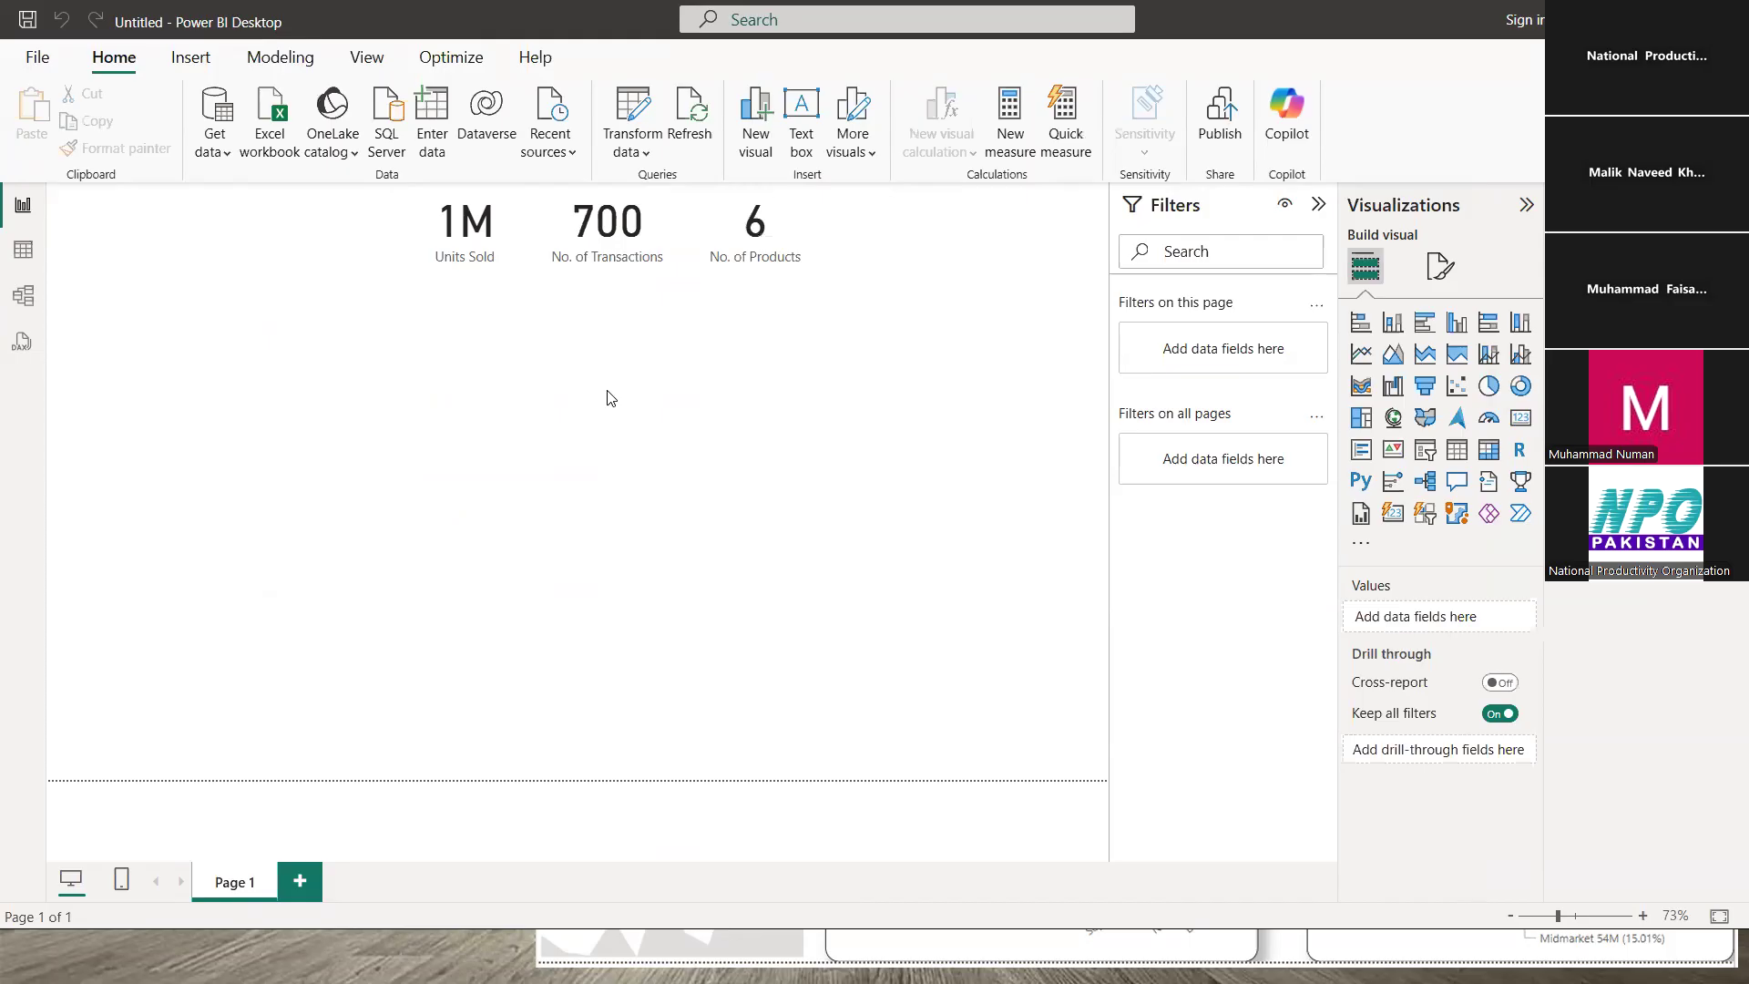
pyautogui.hotkey('alt', 'Tab')
pyautogui.hotkey('alt', 'Tab')
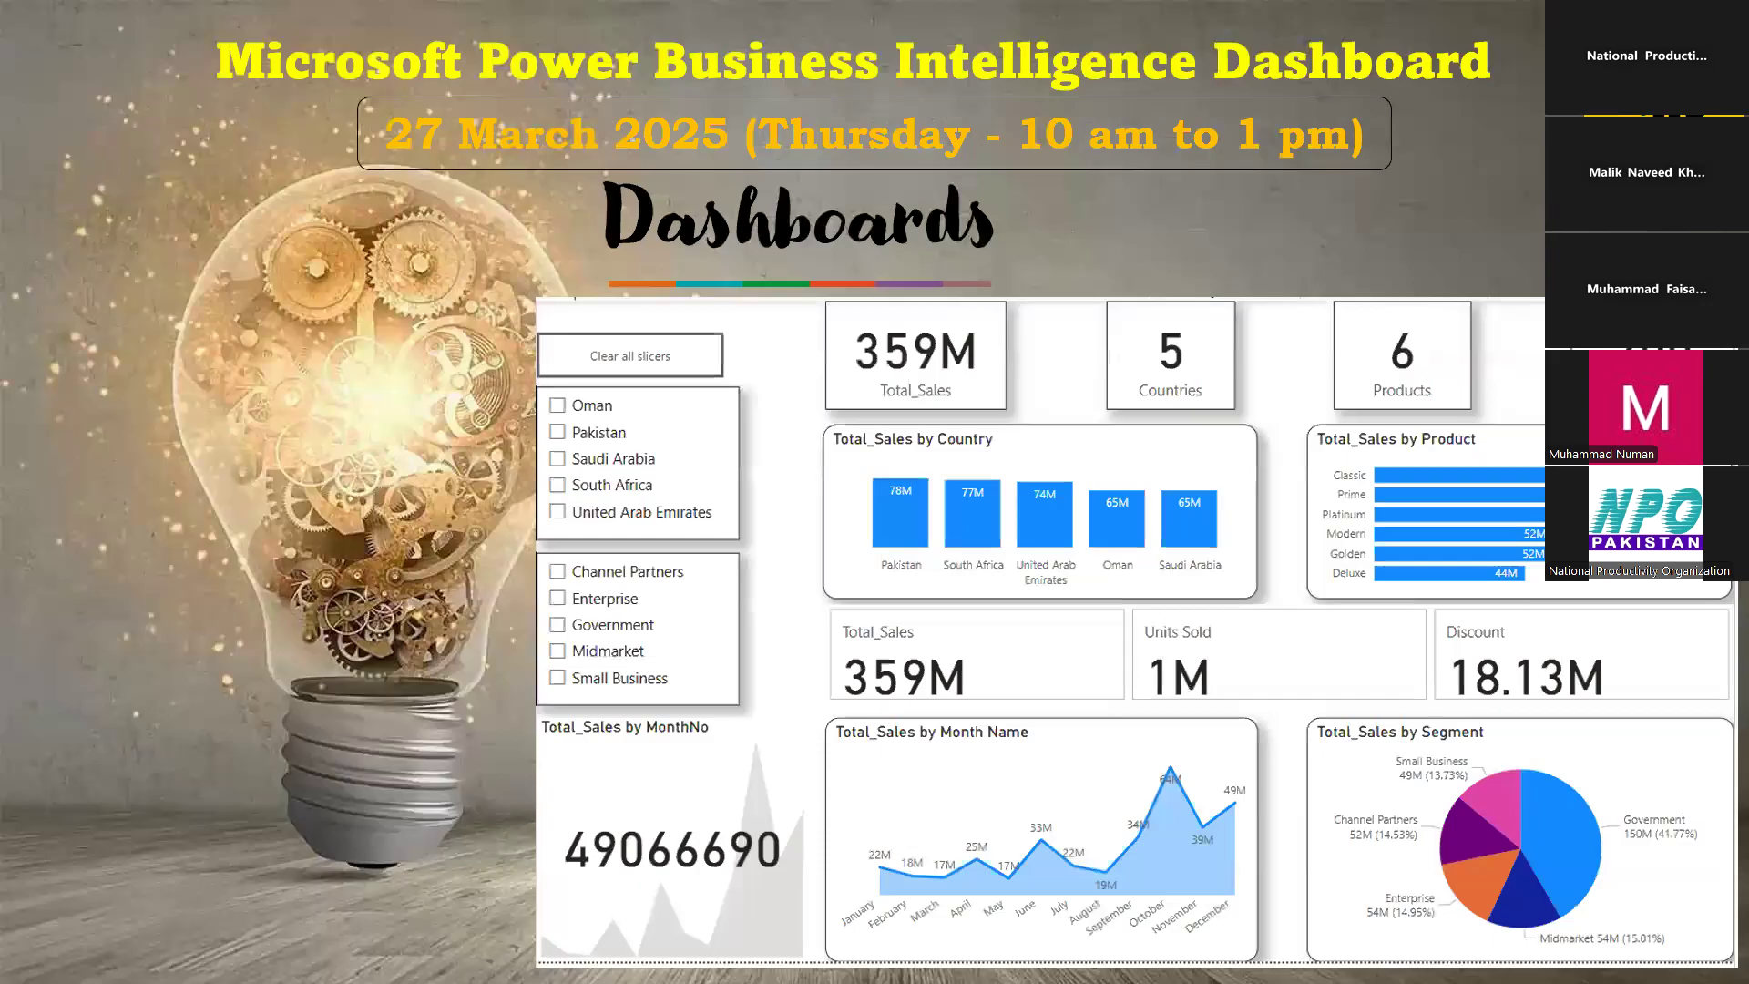
# - Advance the PowerPoint slide show past the Visuals slide to the ETL slide
pyautogui.press('Right')
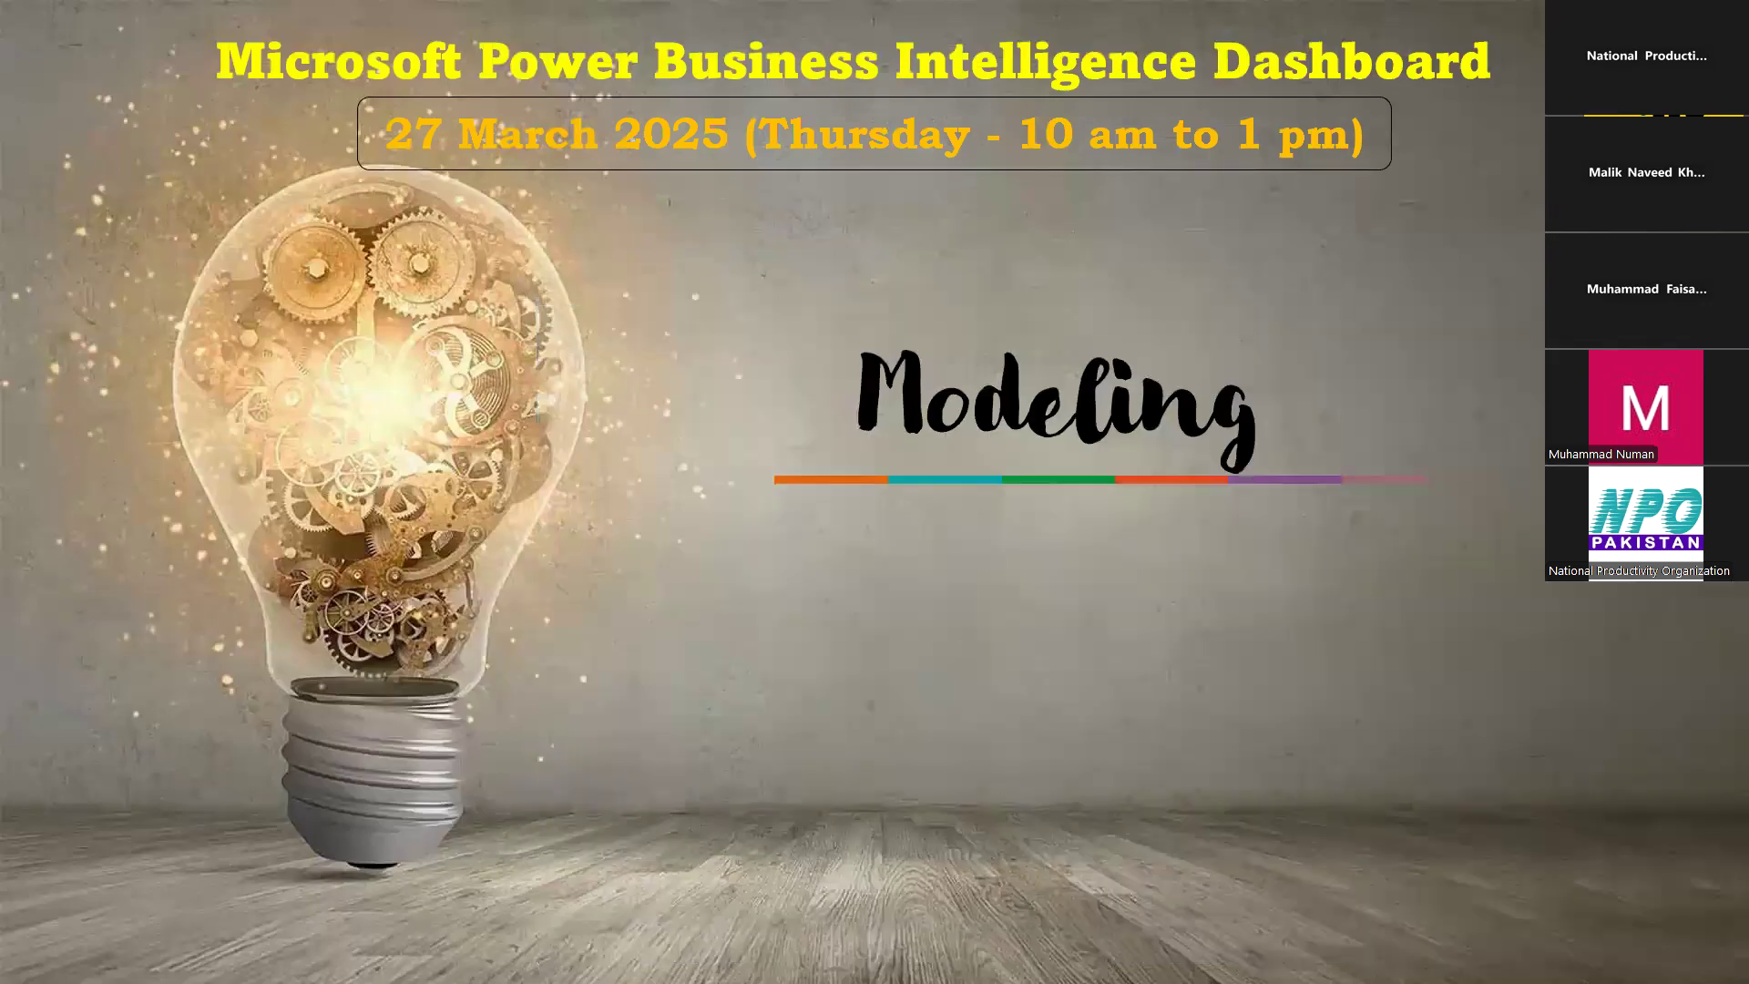
pyautogui.press('Right')
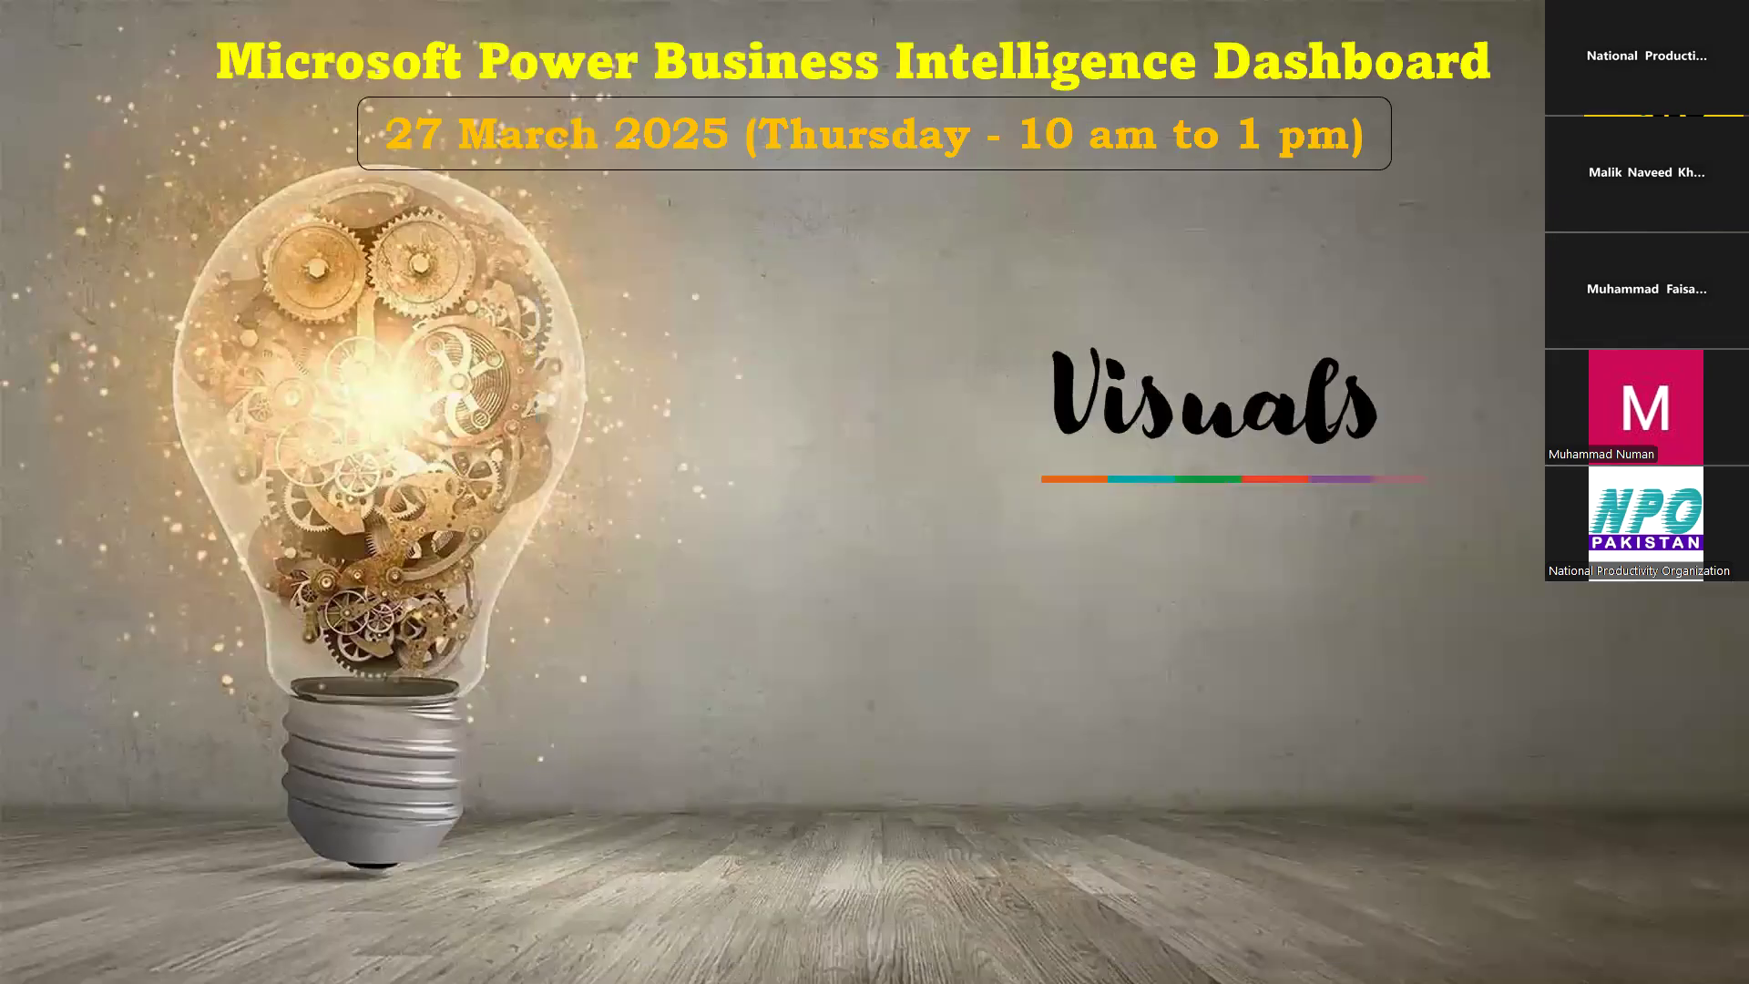
pyautogui.press('Right')
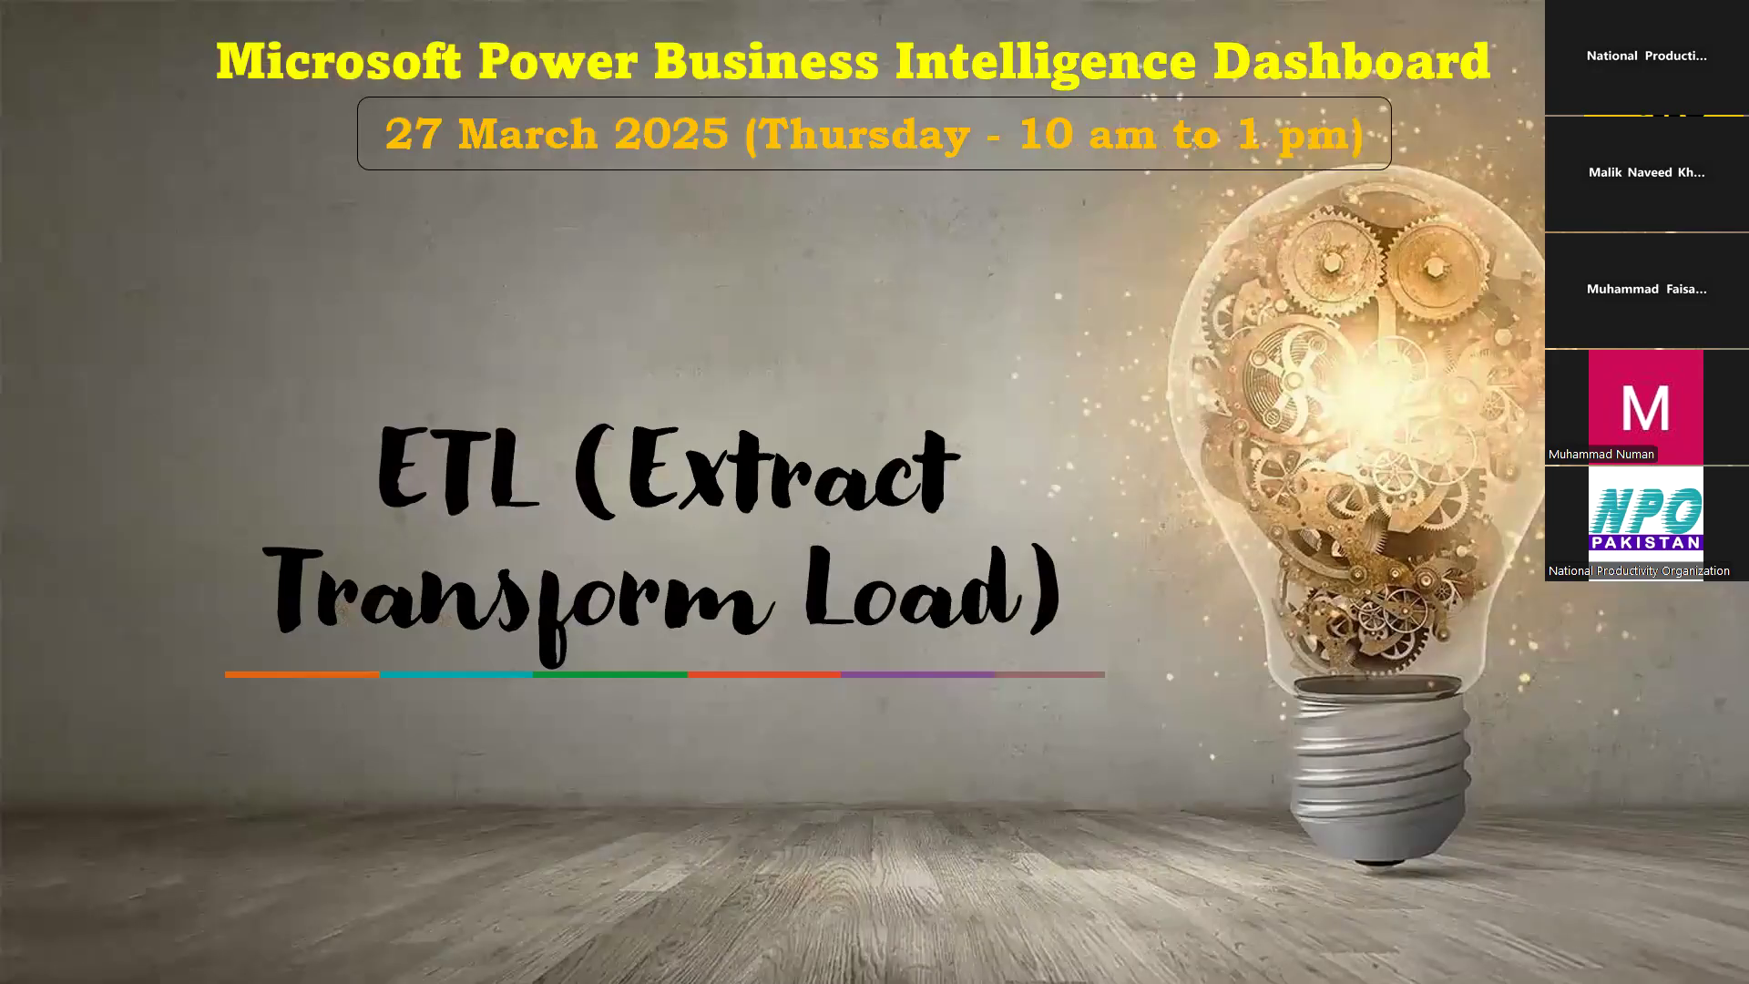
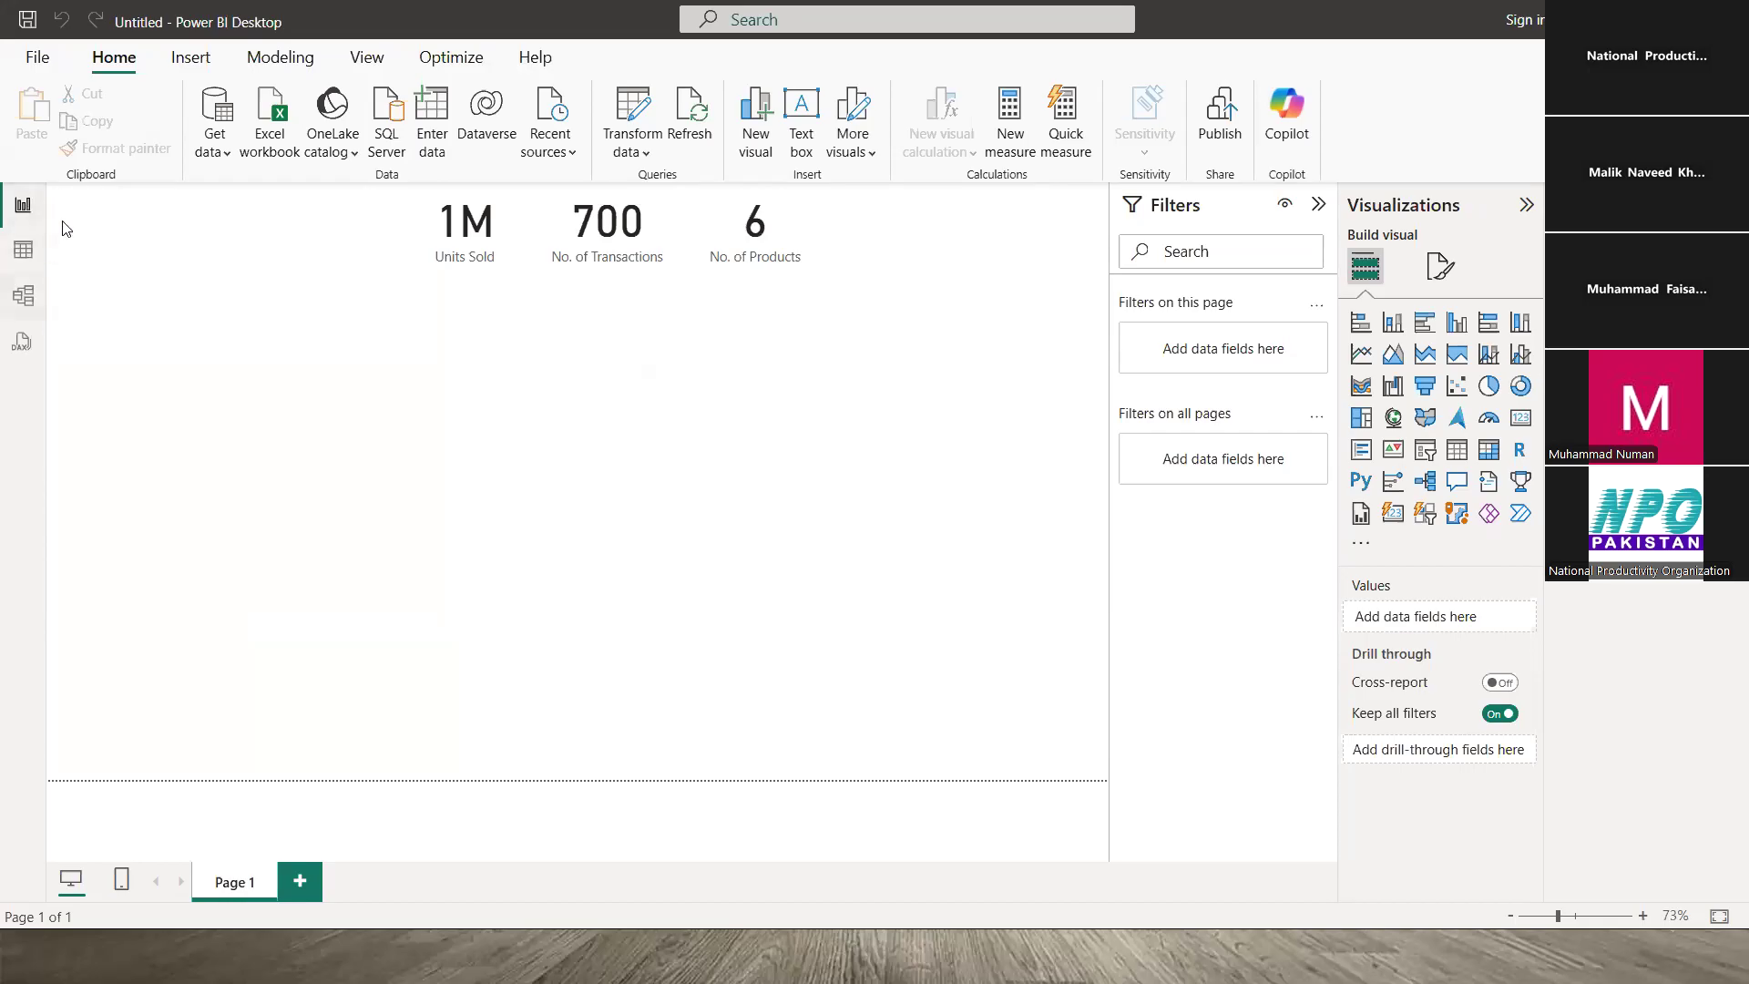
# - Open the Sales_Data table in the Power Query Editor with Transform data
pyautogui.click(636, 118)
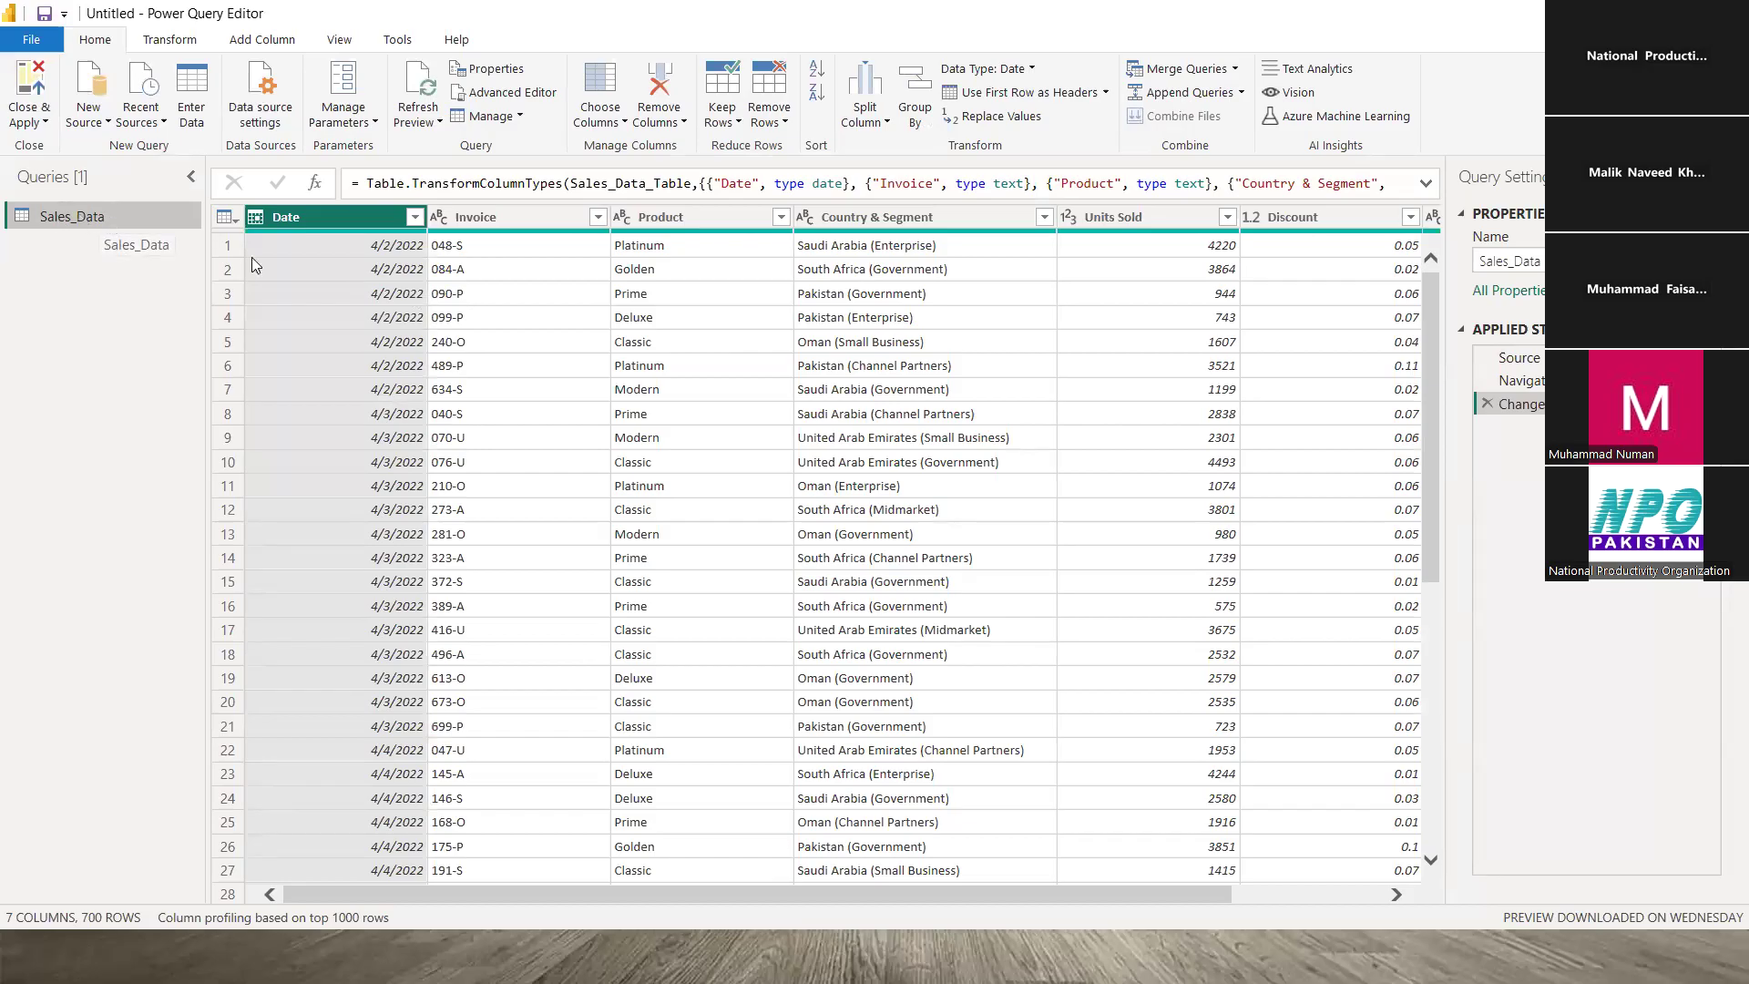
pyautogui.click(298, 242)
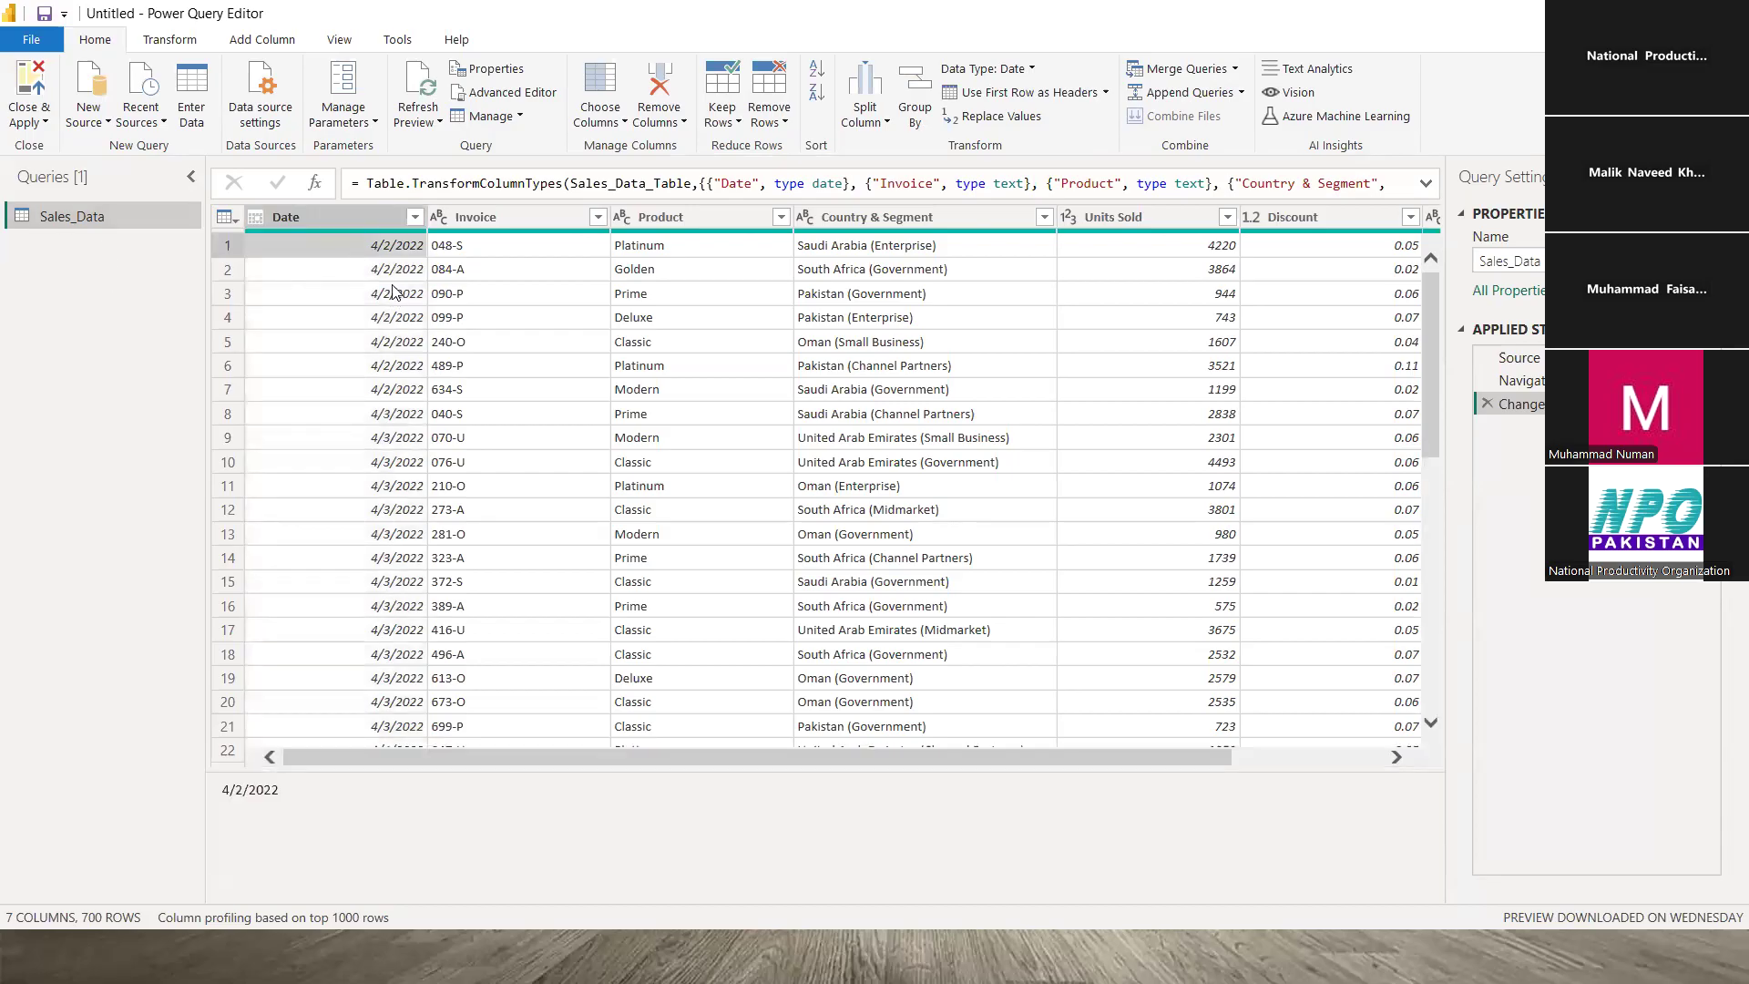
pyautogui.moveTo(503, 756); pyautogui.dragTo(371, 571)
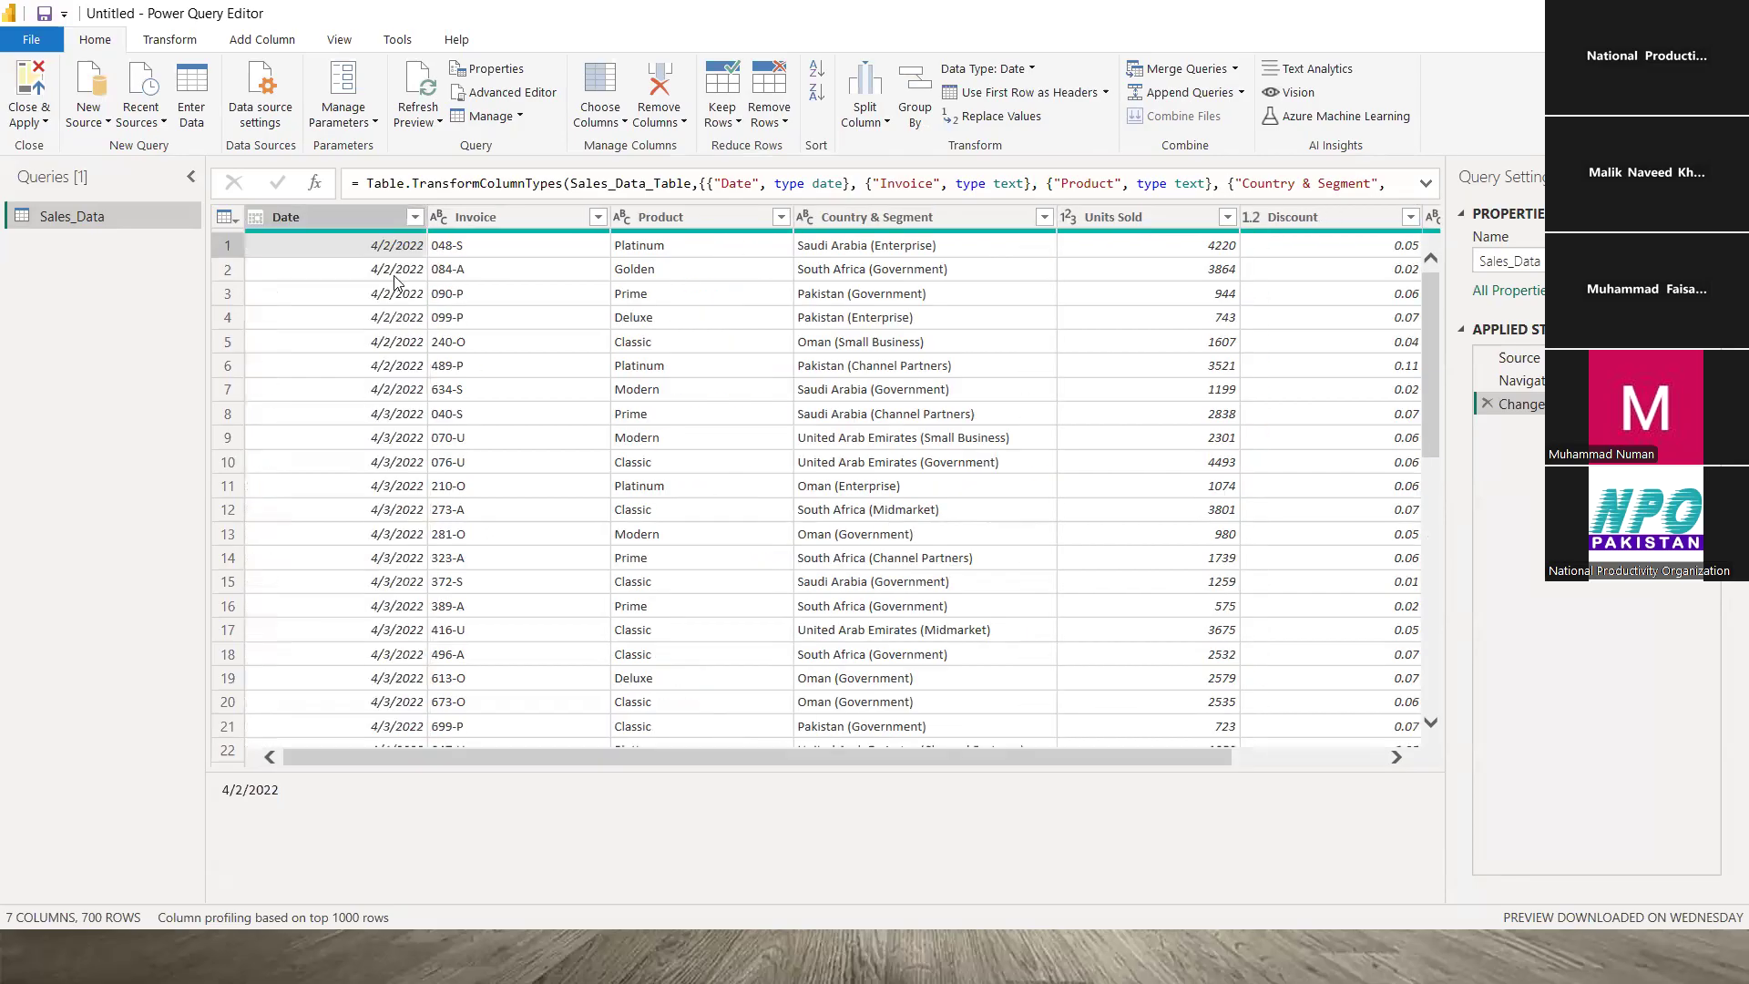
pyautogui.click(488, 249)
pyautogui.click(337, 241)
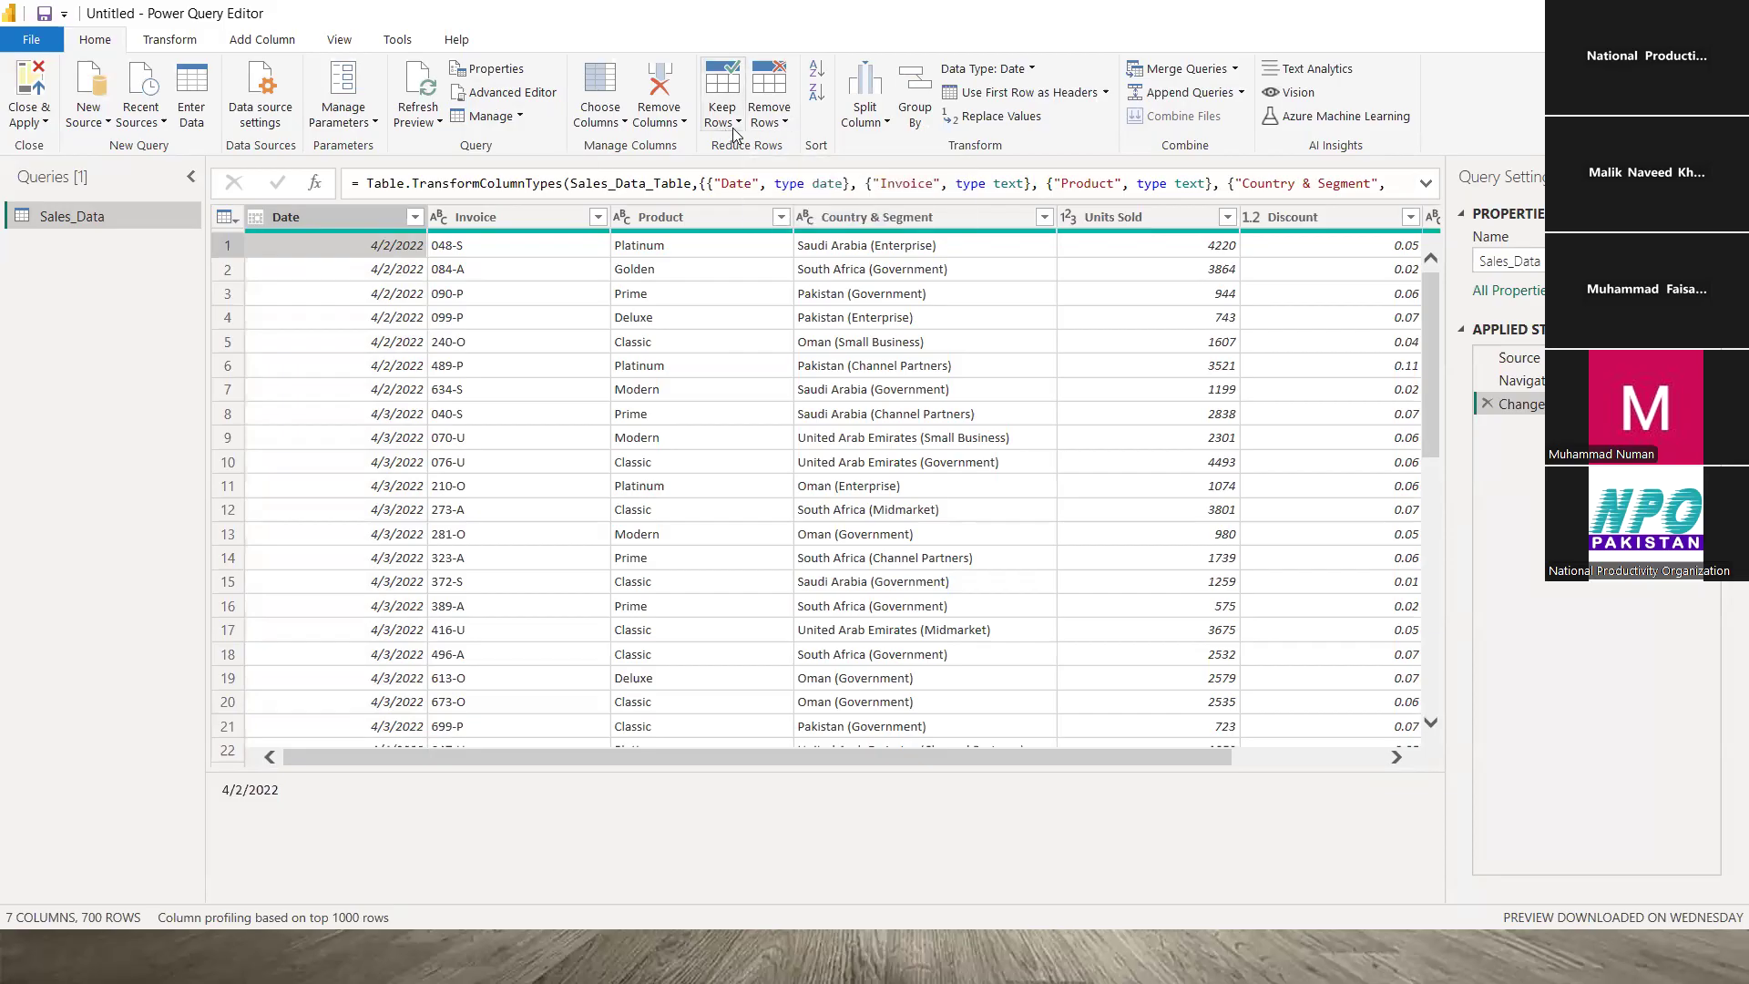
pyautogui.click(785, 124)
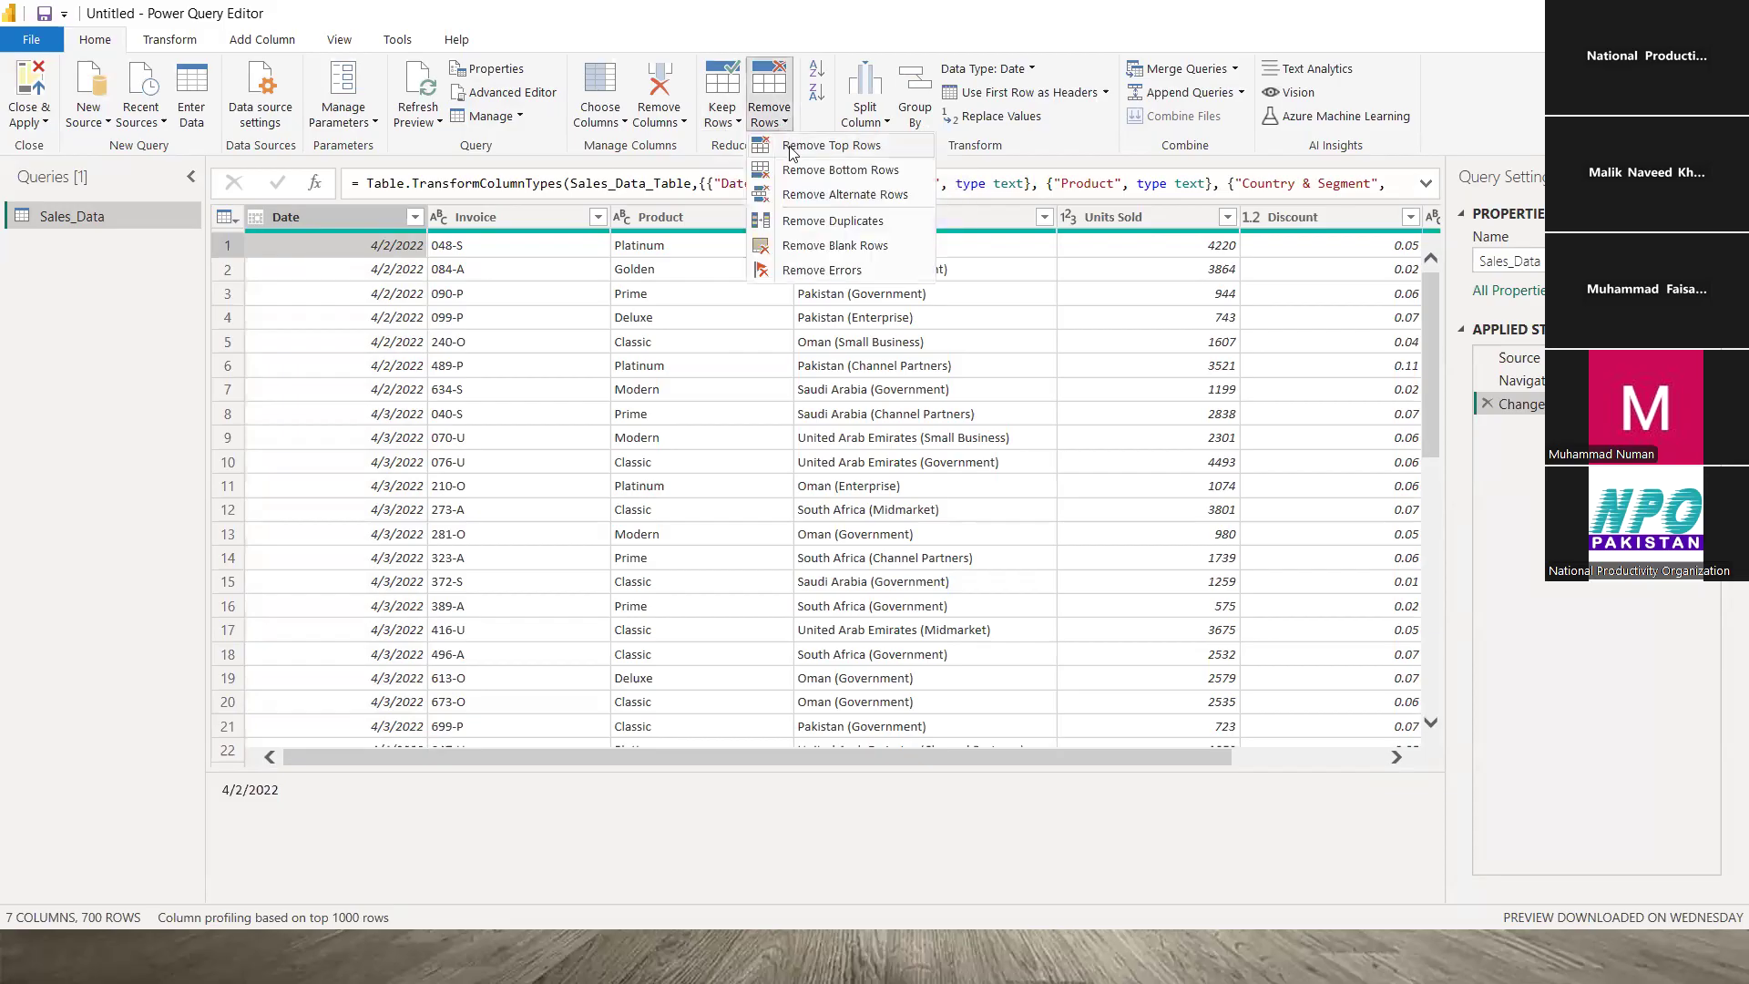
pyautogui.click(838, 148)
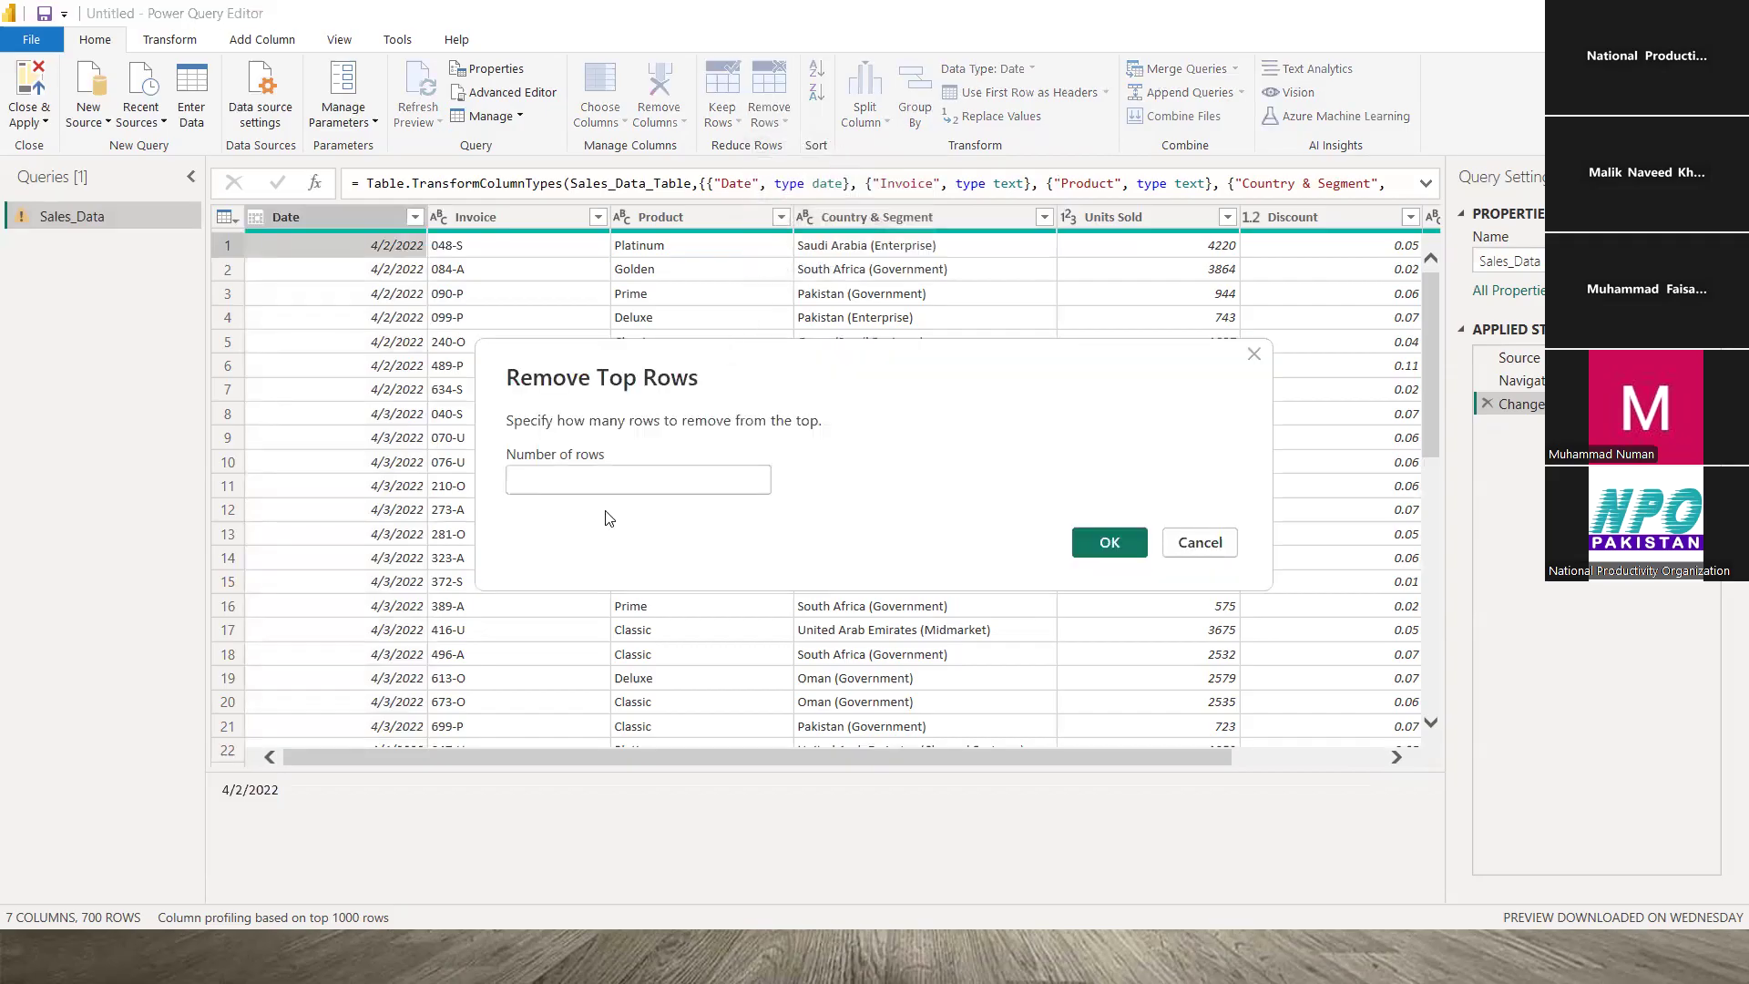
pyautogui.write('10')
pyautogui.press('Return')
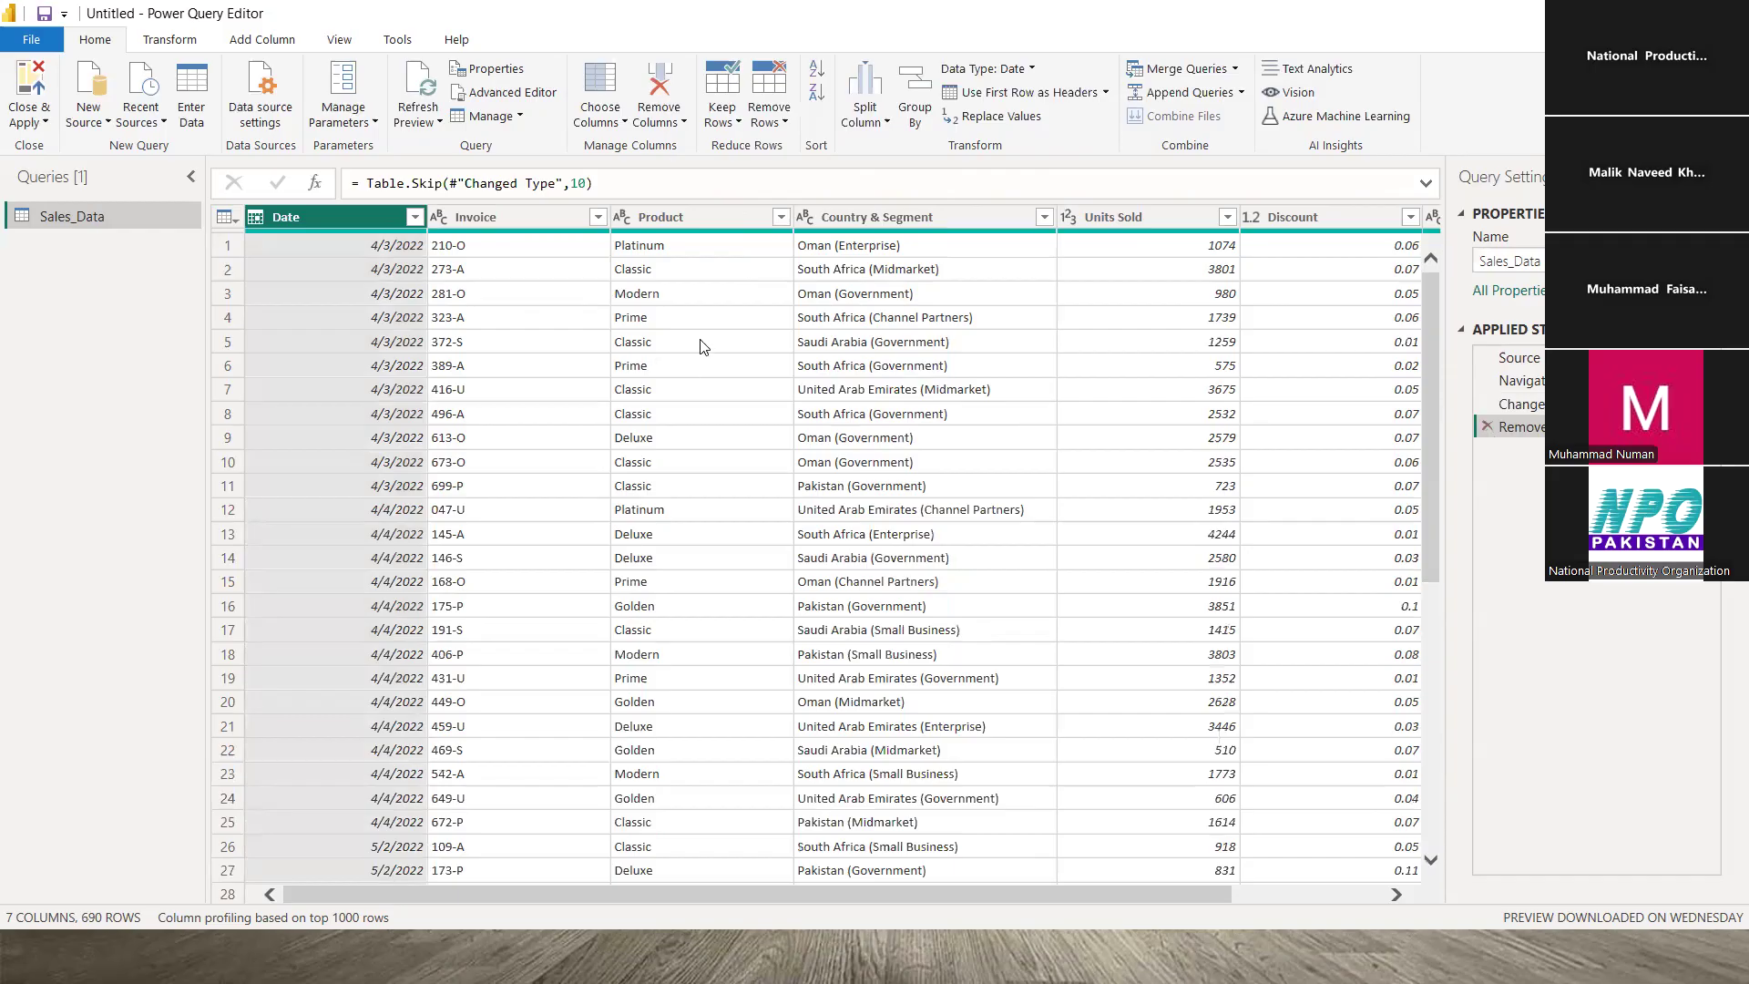
pyautogui.click(1484, 424)
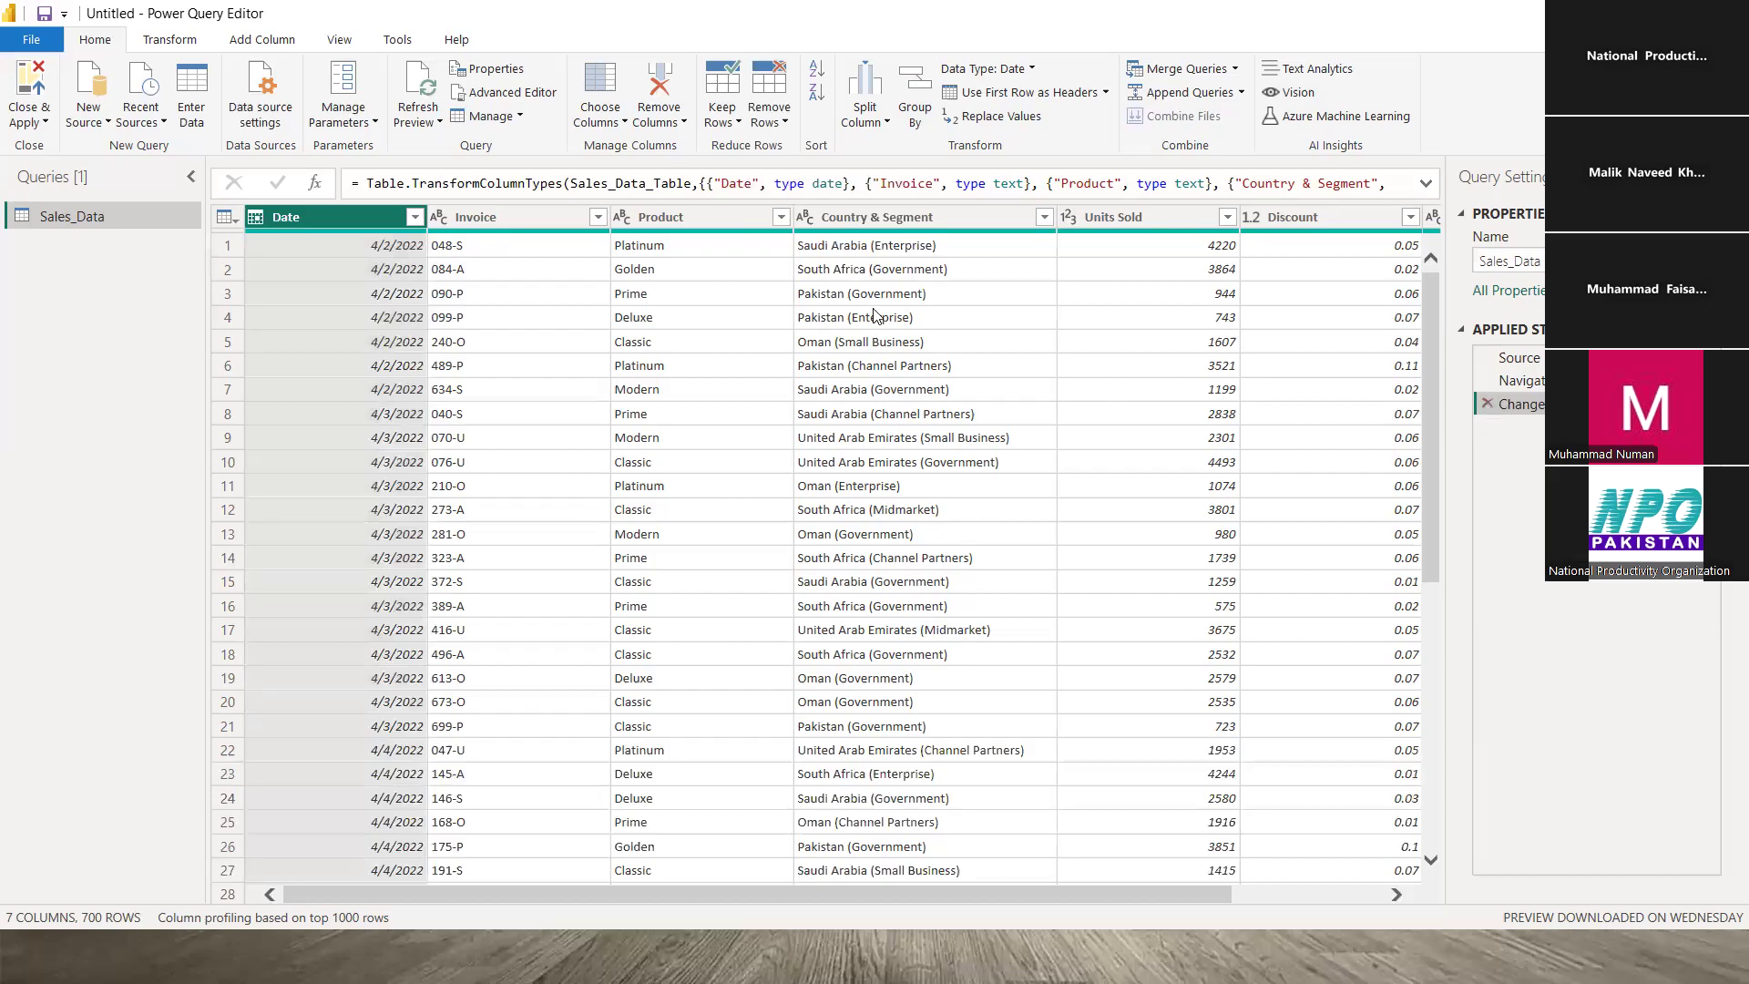
pyautogui.click(553, 244)
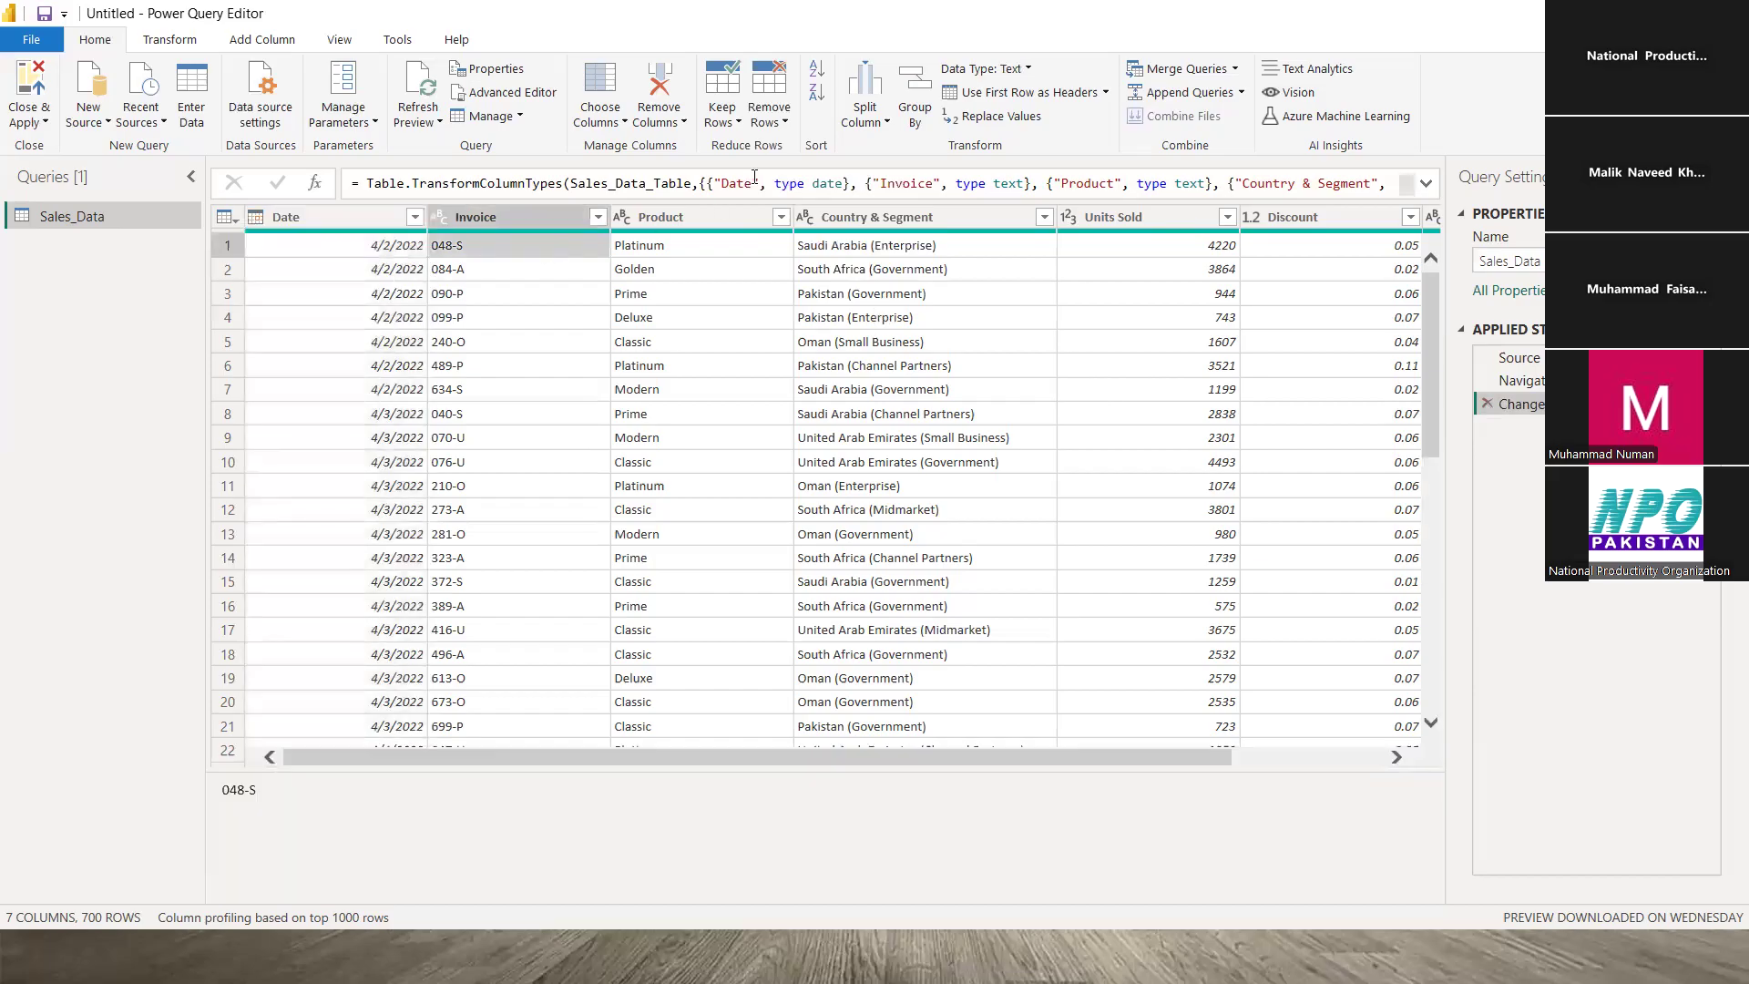
pyautogui.click(787, 123)
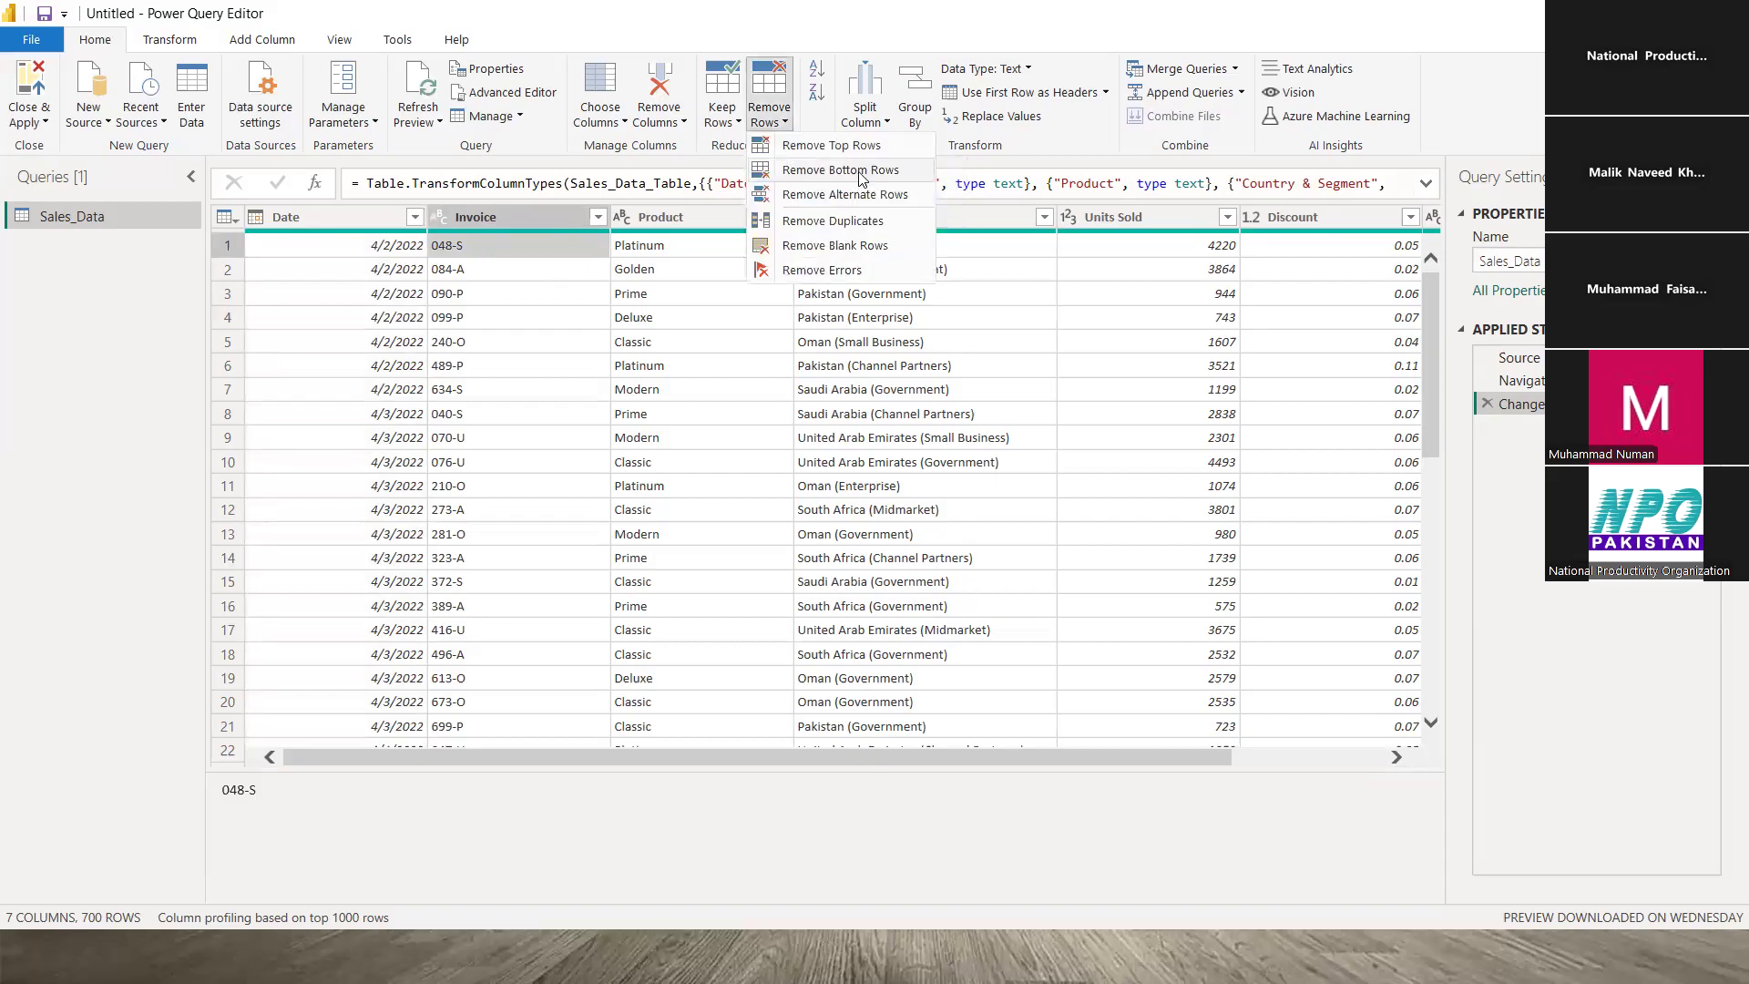
pyautogui.click(847, 195)
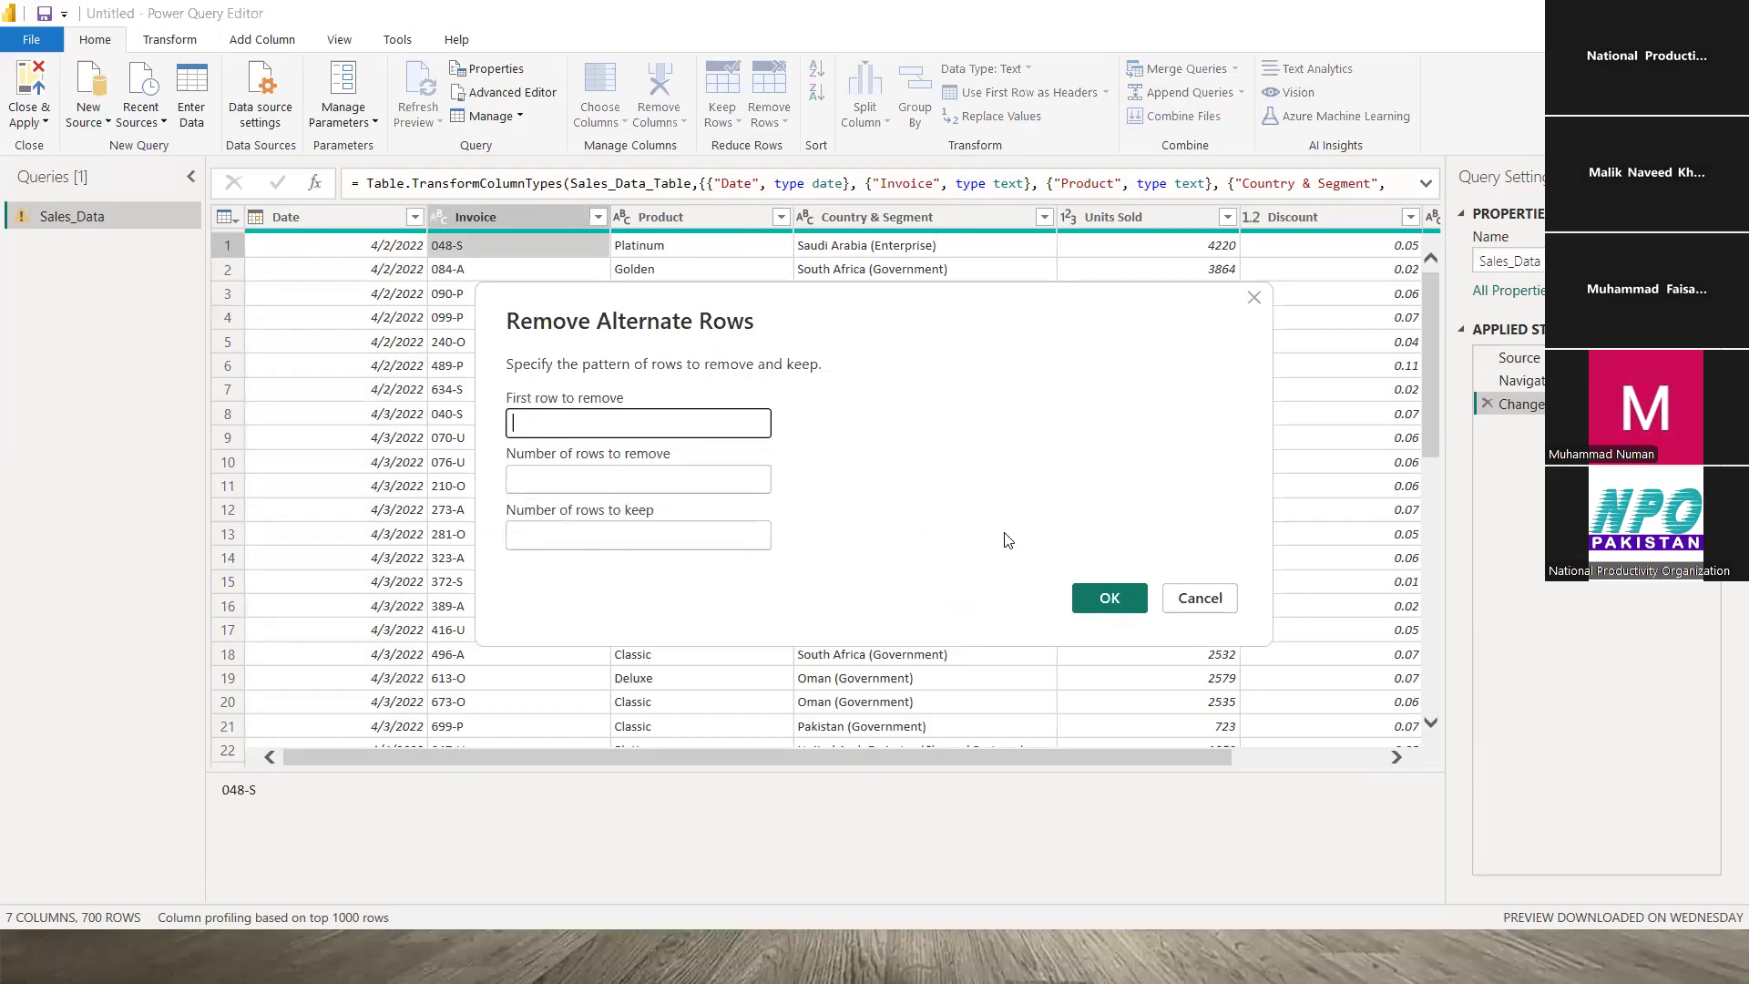
pyautogui.click(1200, 601)
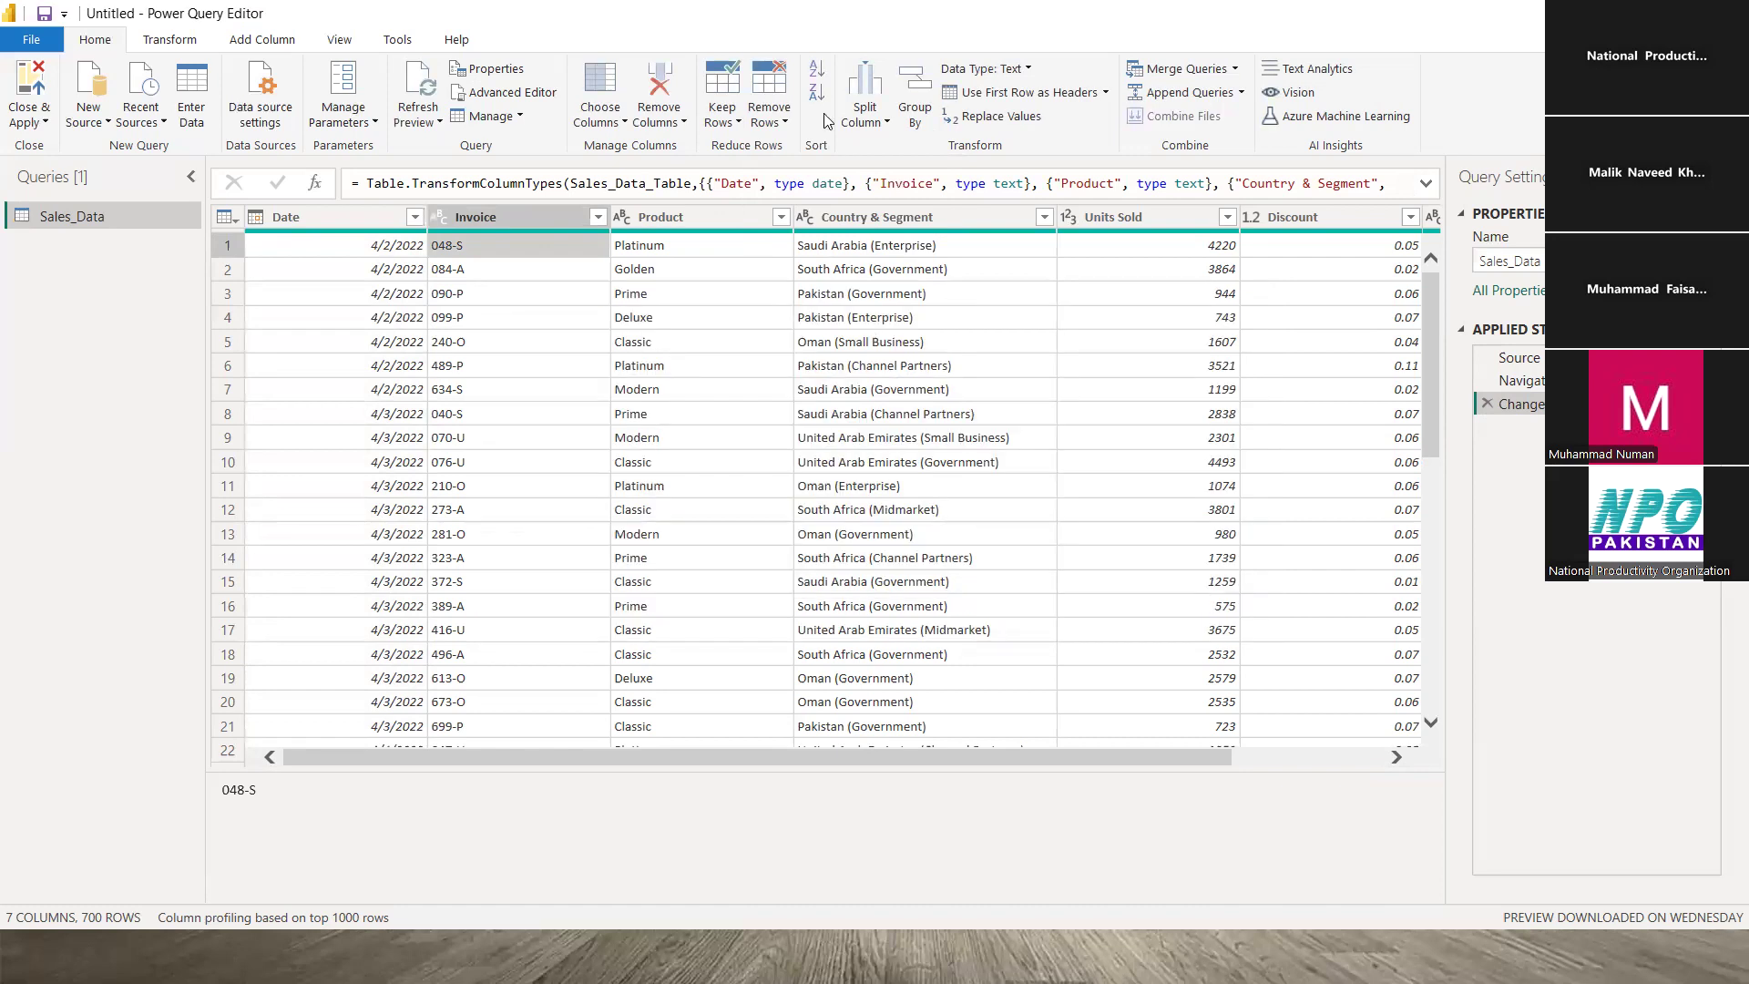
pyautogui.click(774, 120)
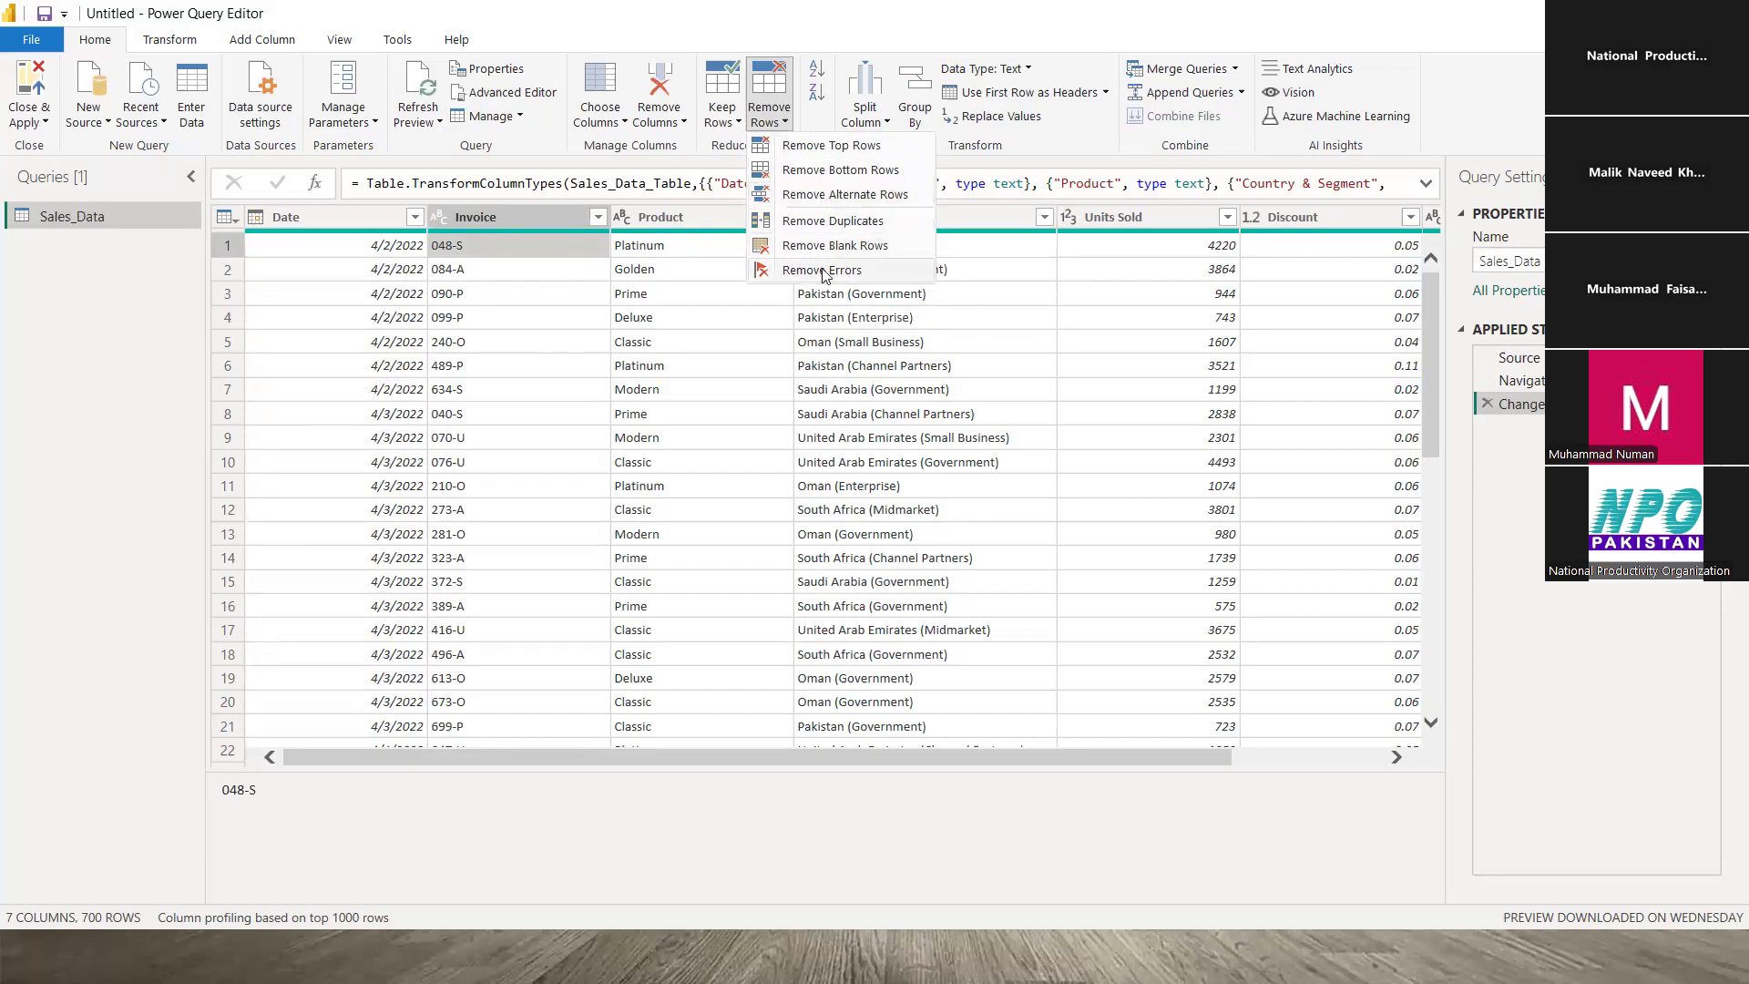
pyautogui.click(520, 246)
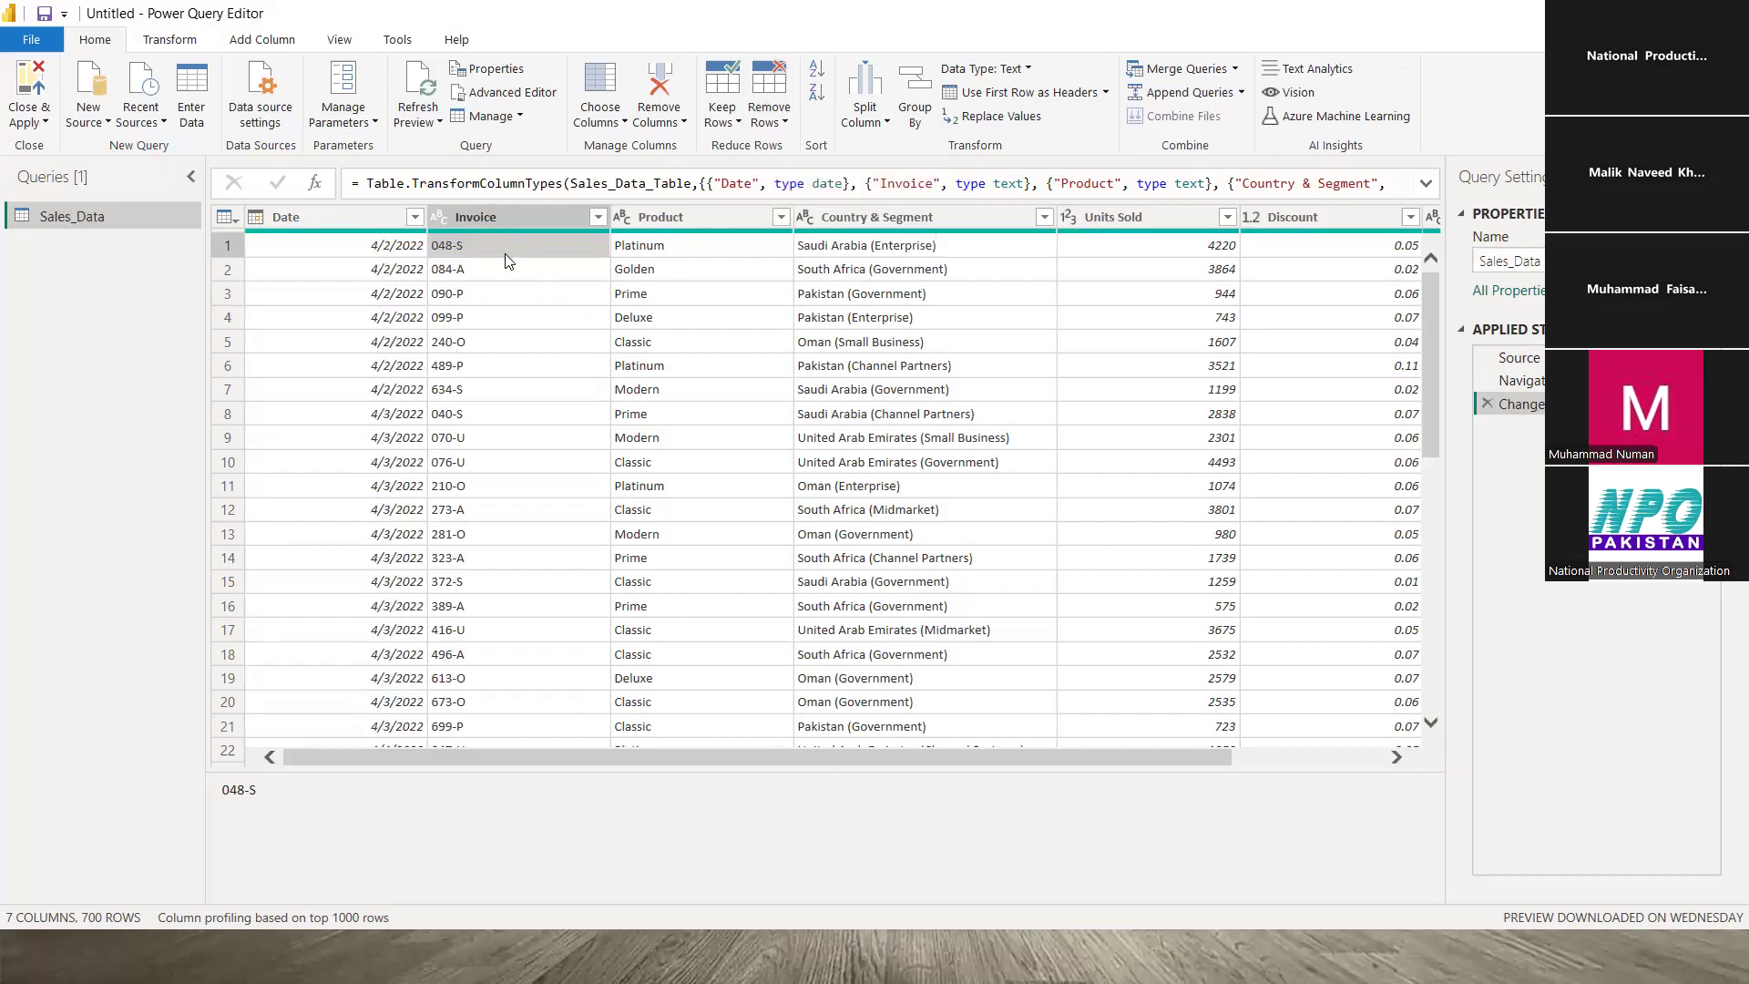
pyautogui.moveTo(1073, 758); pyautogui.dragTo(840, 751)
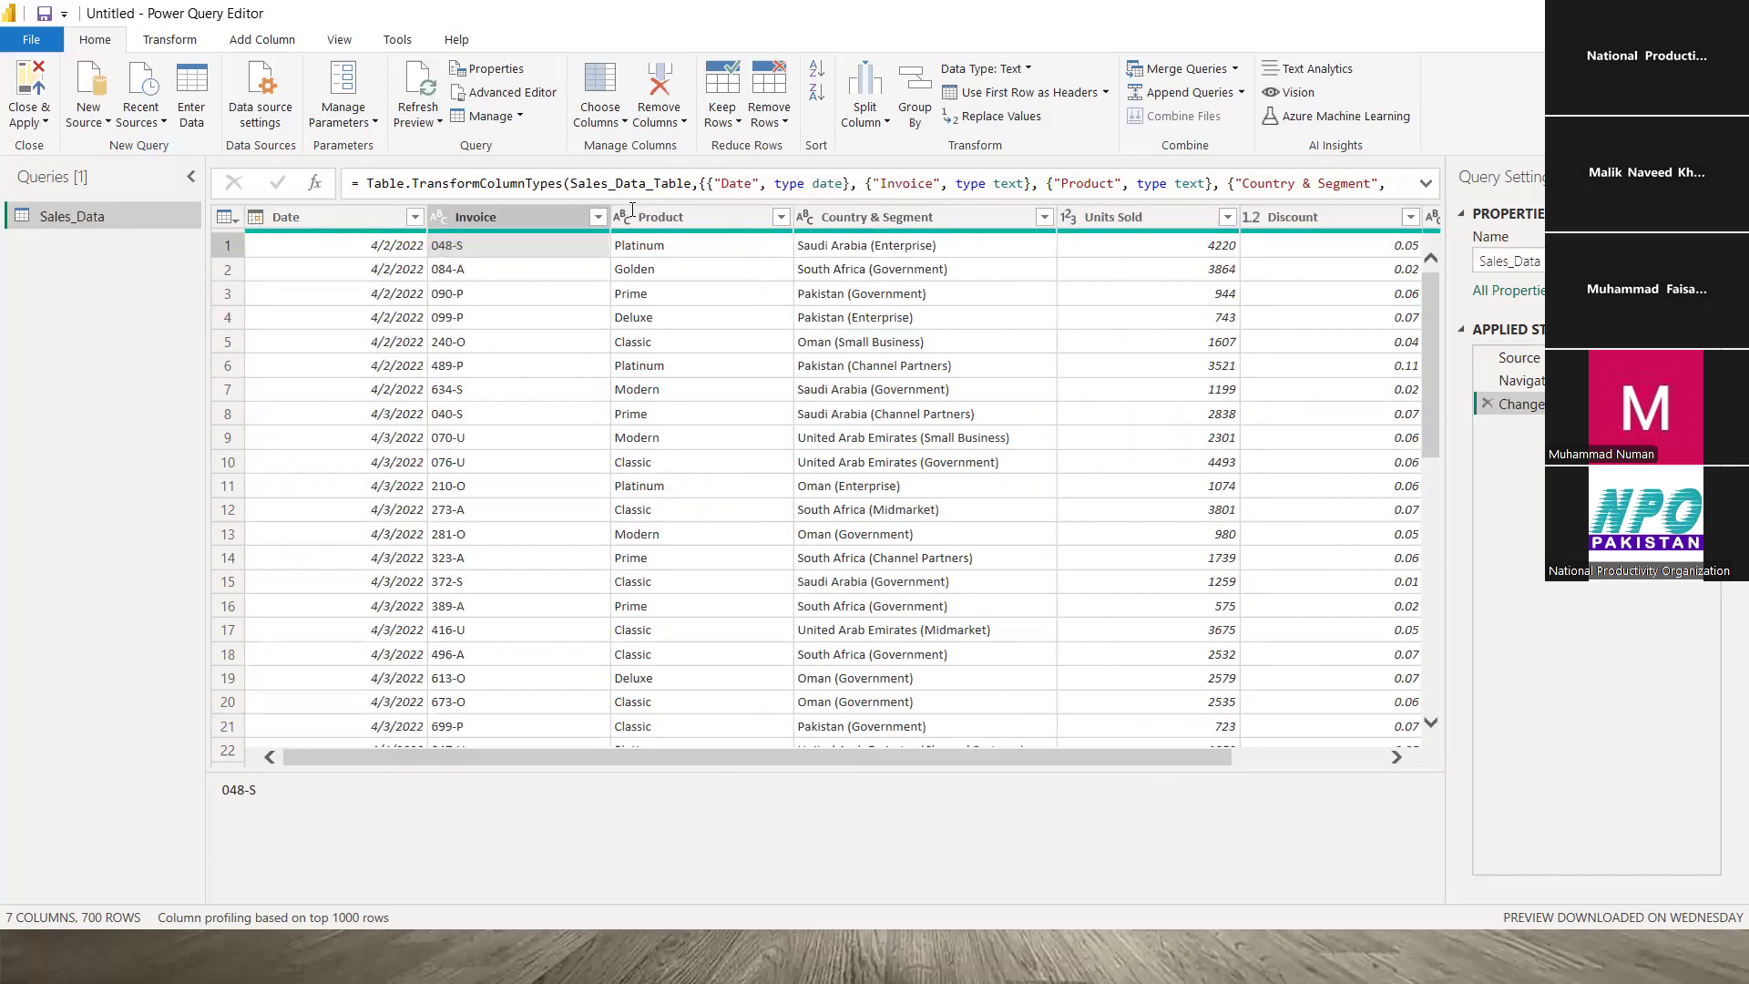
pyautogui.click(739, 123)
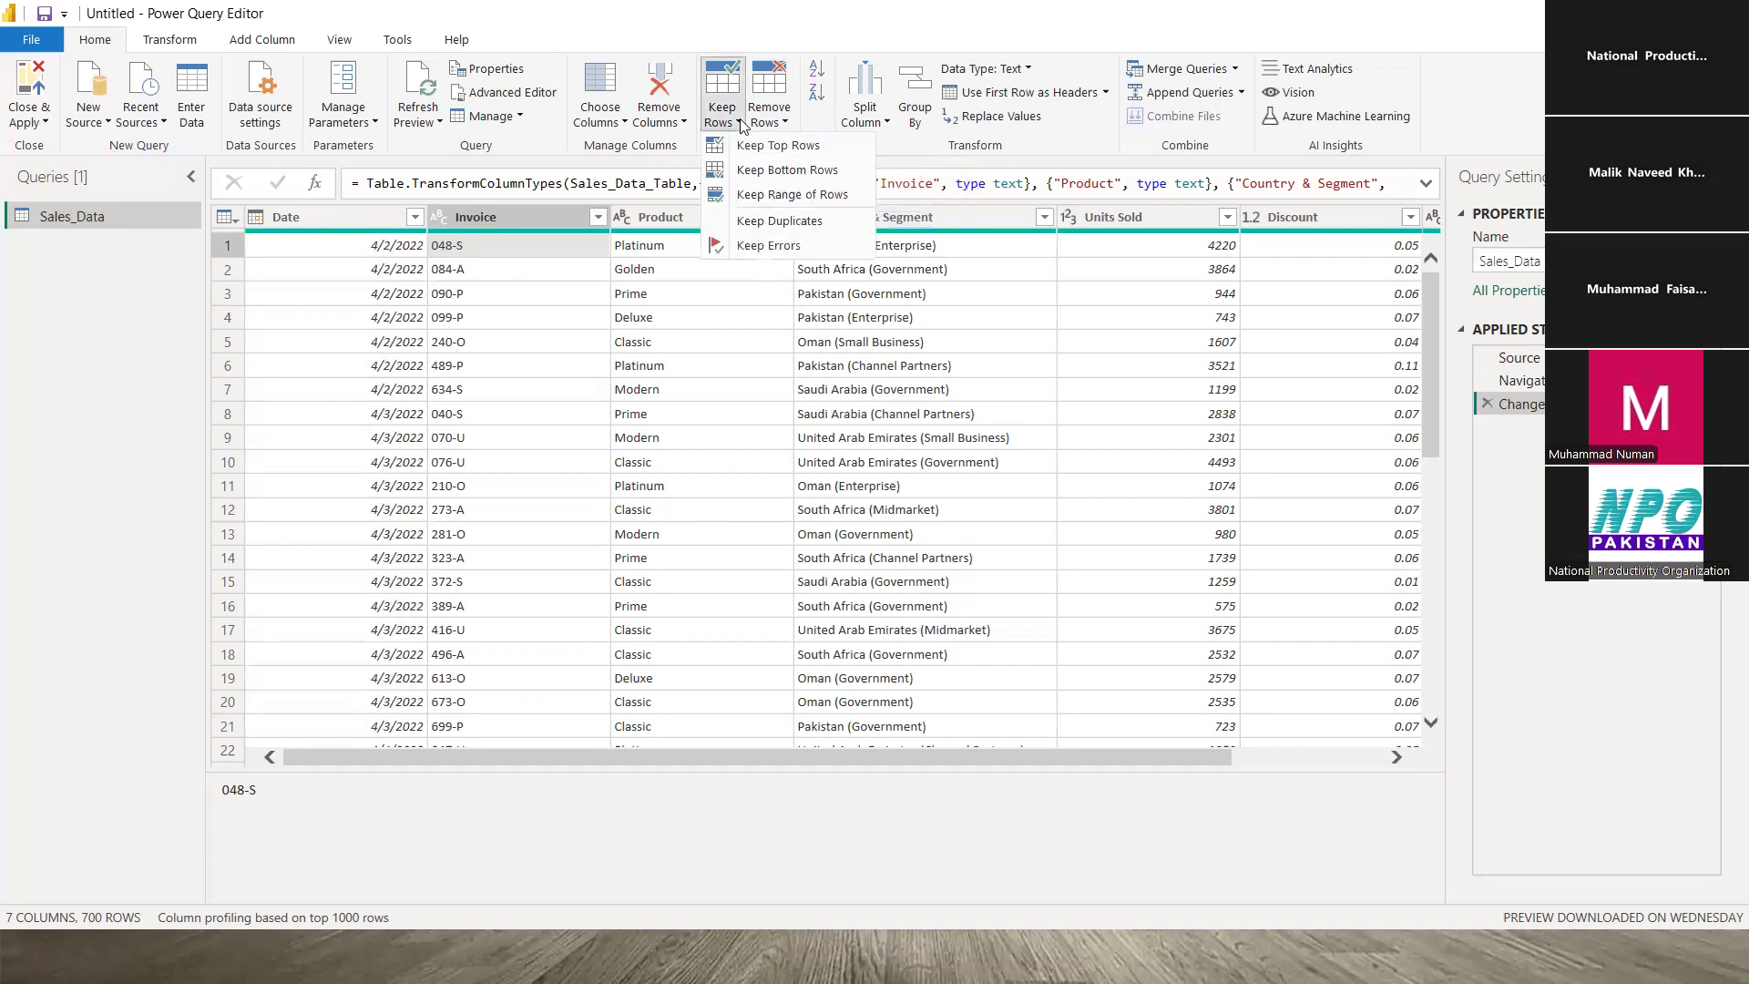
pyautogui.click(804, 32)
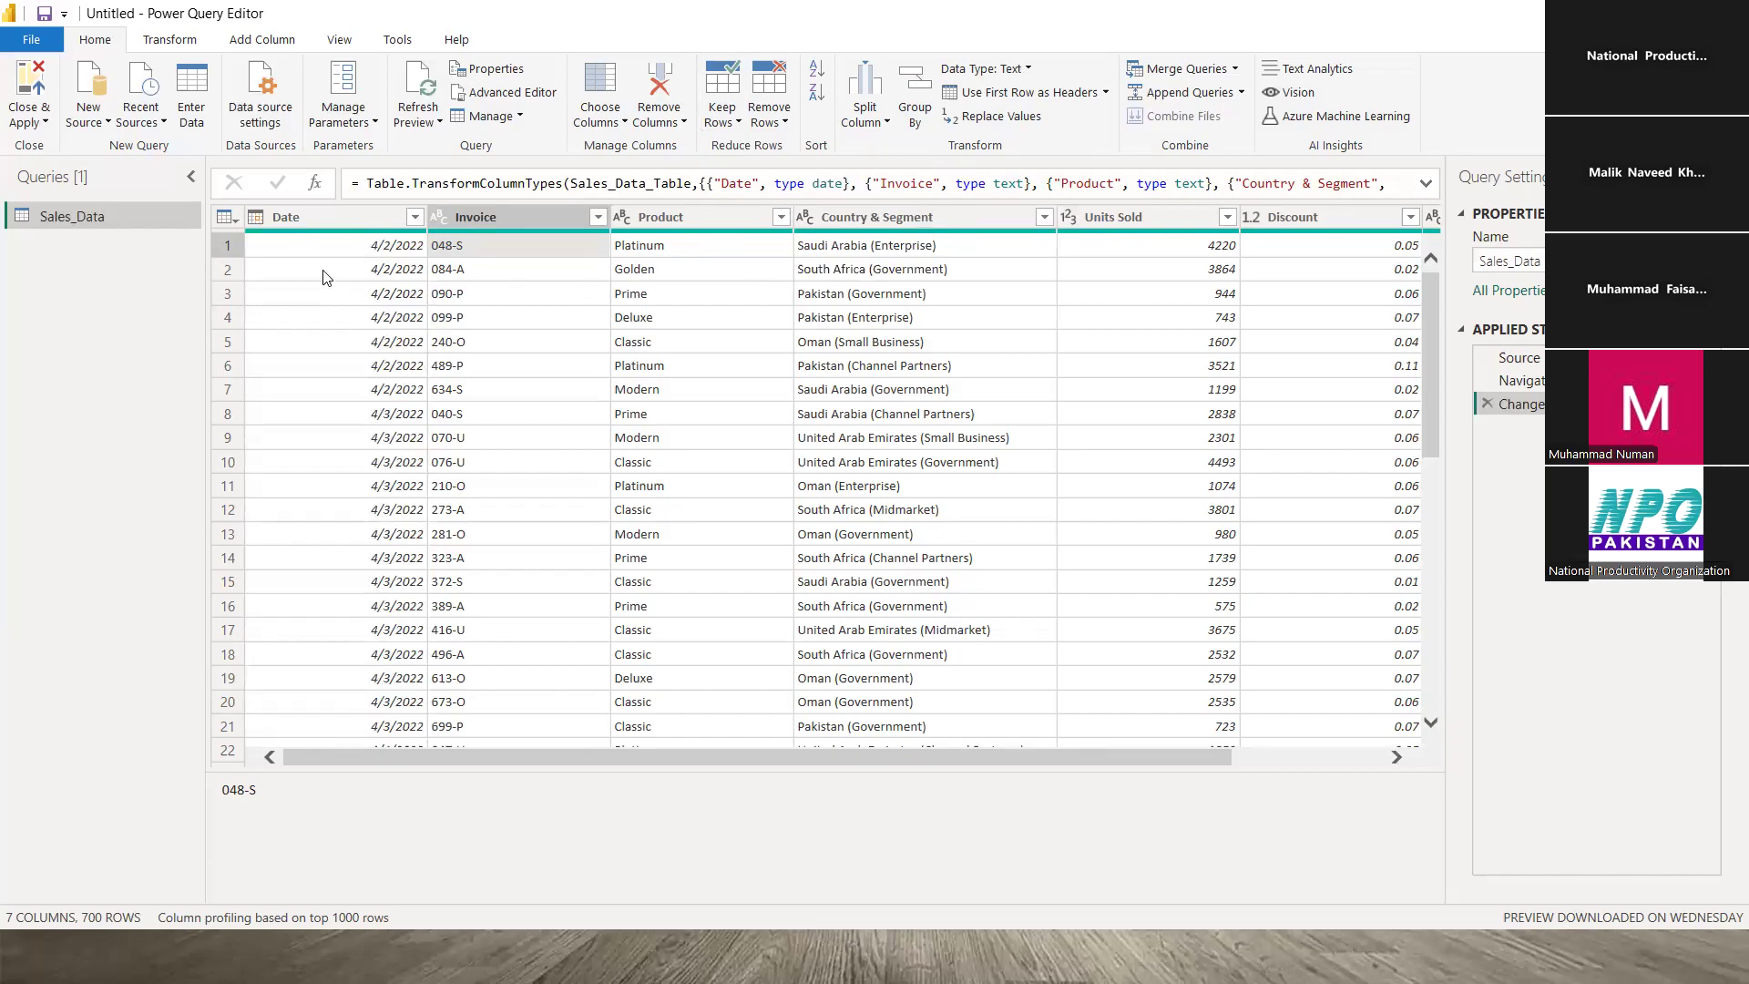
pyautogui.scroll(-20, 268, 485)
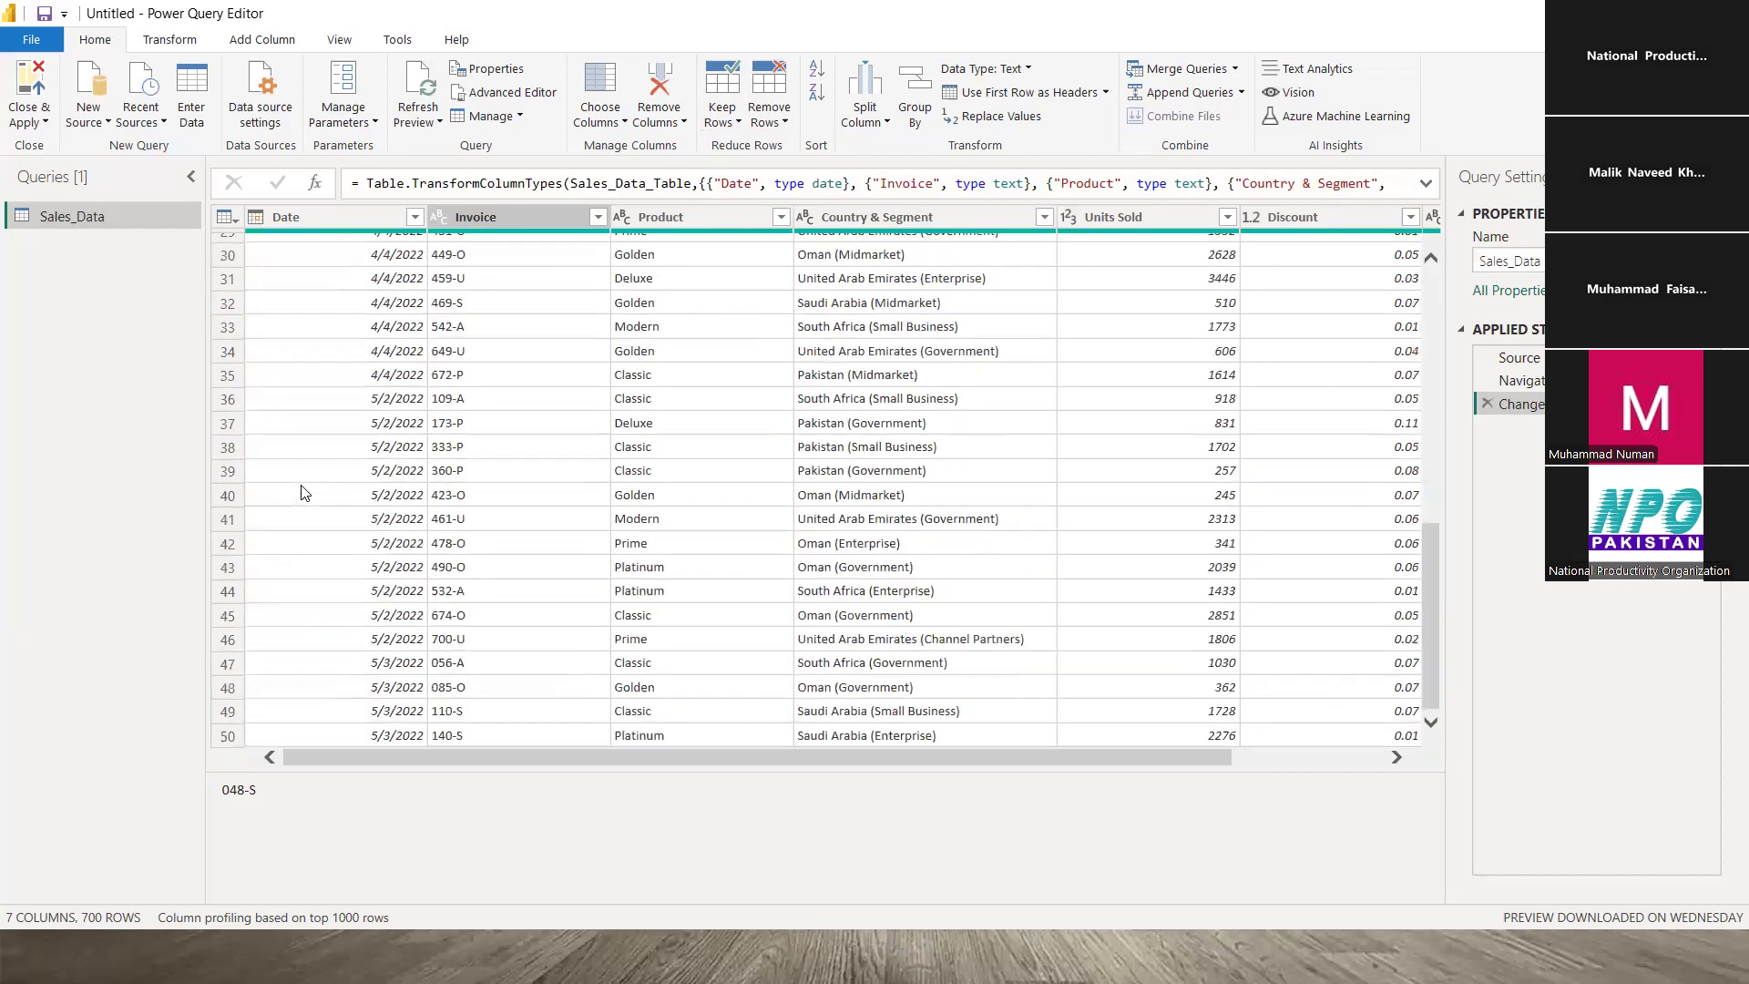
pyautogui.scroll(-20, 304, 490)
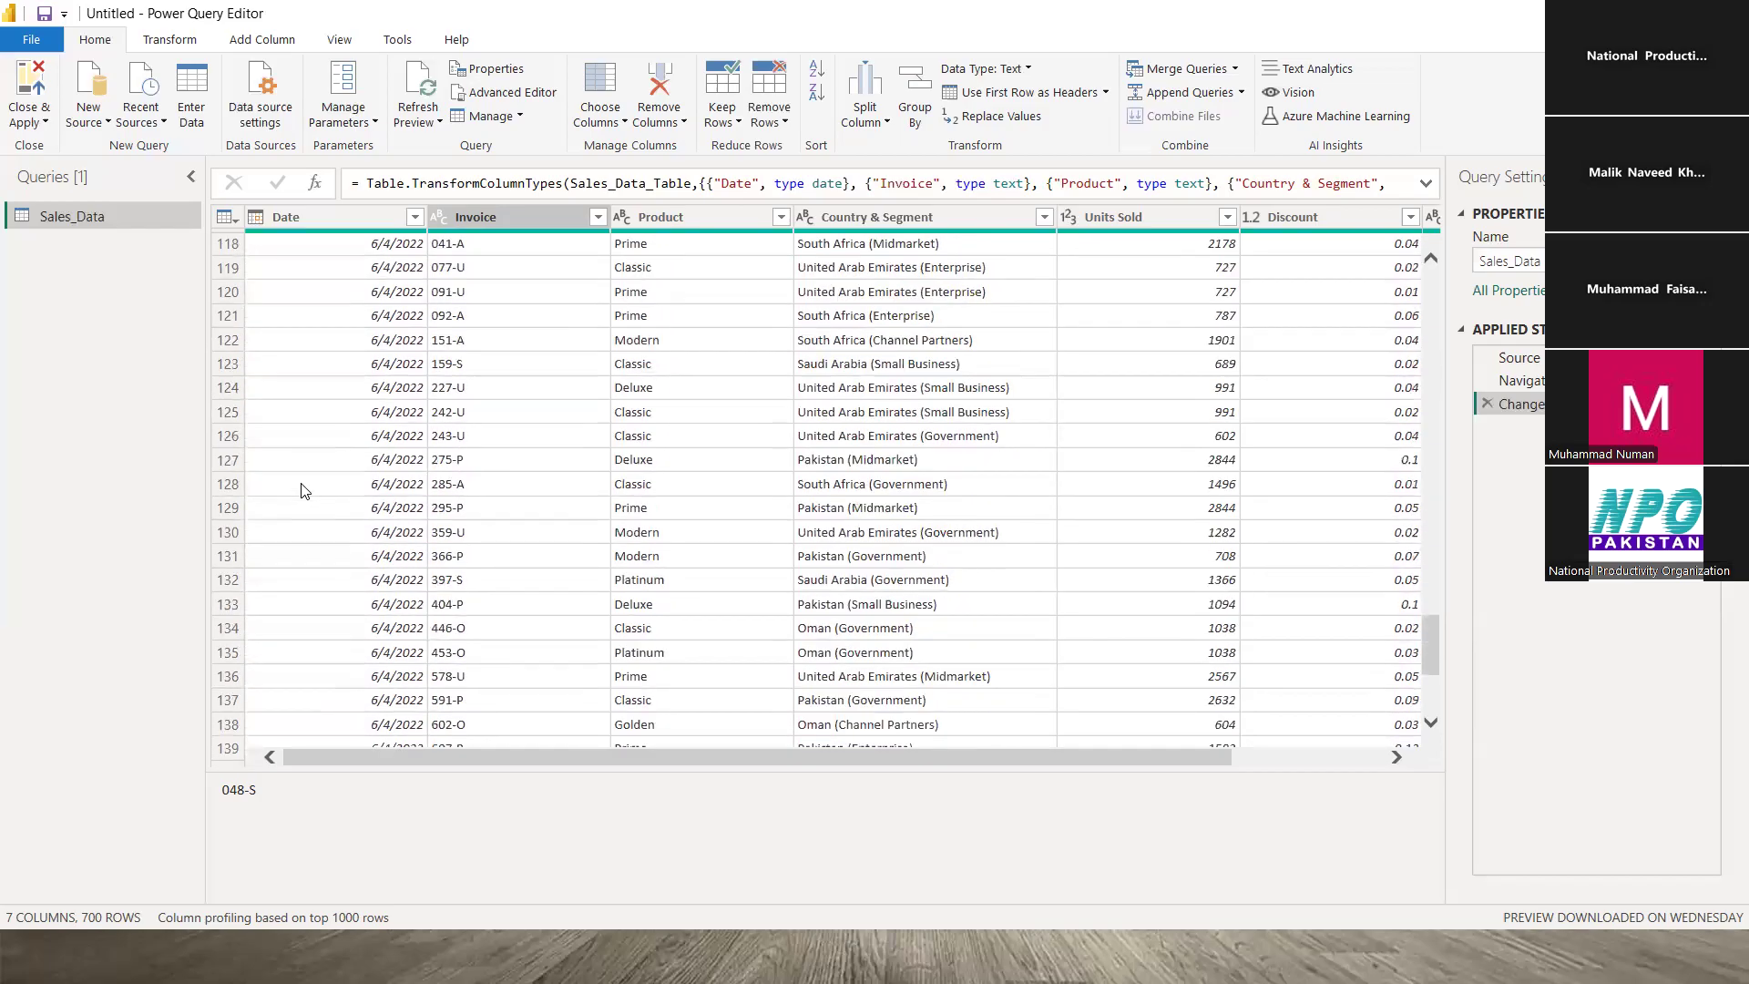
pyautogui.scroll(-20, 304, 488)
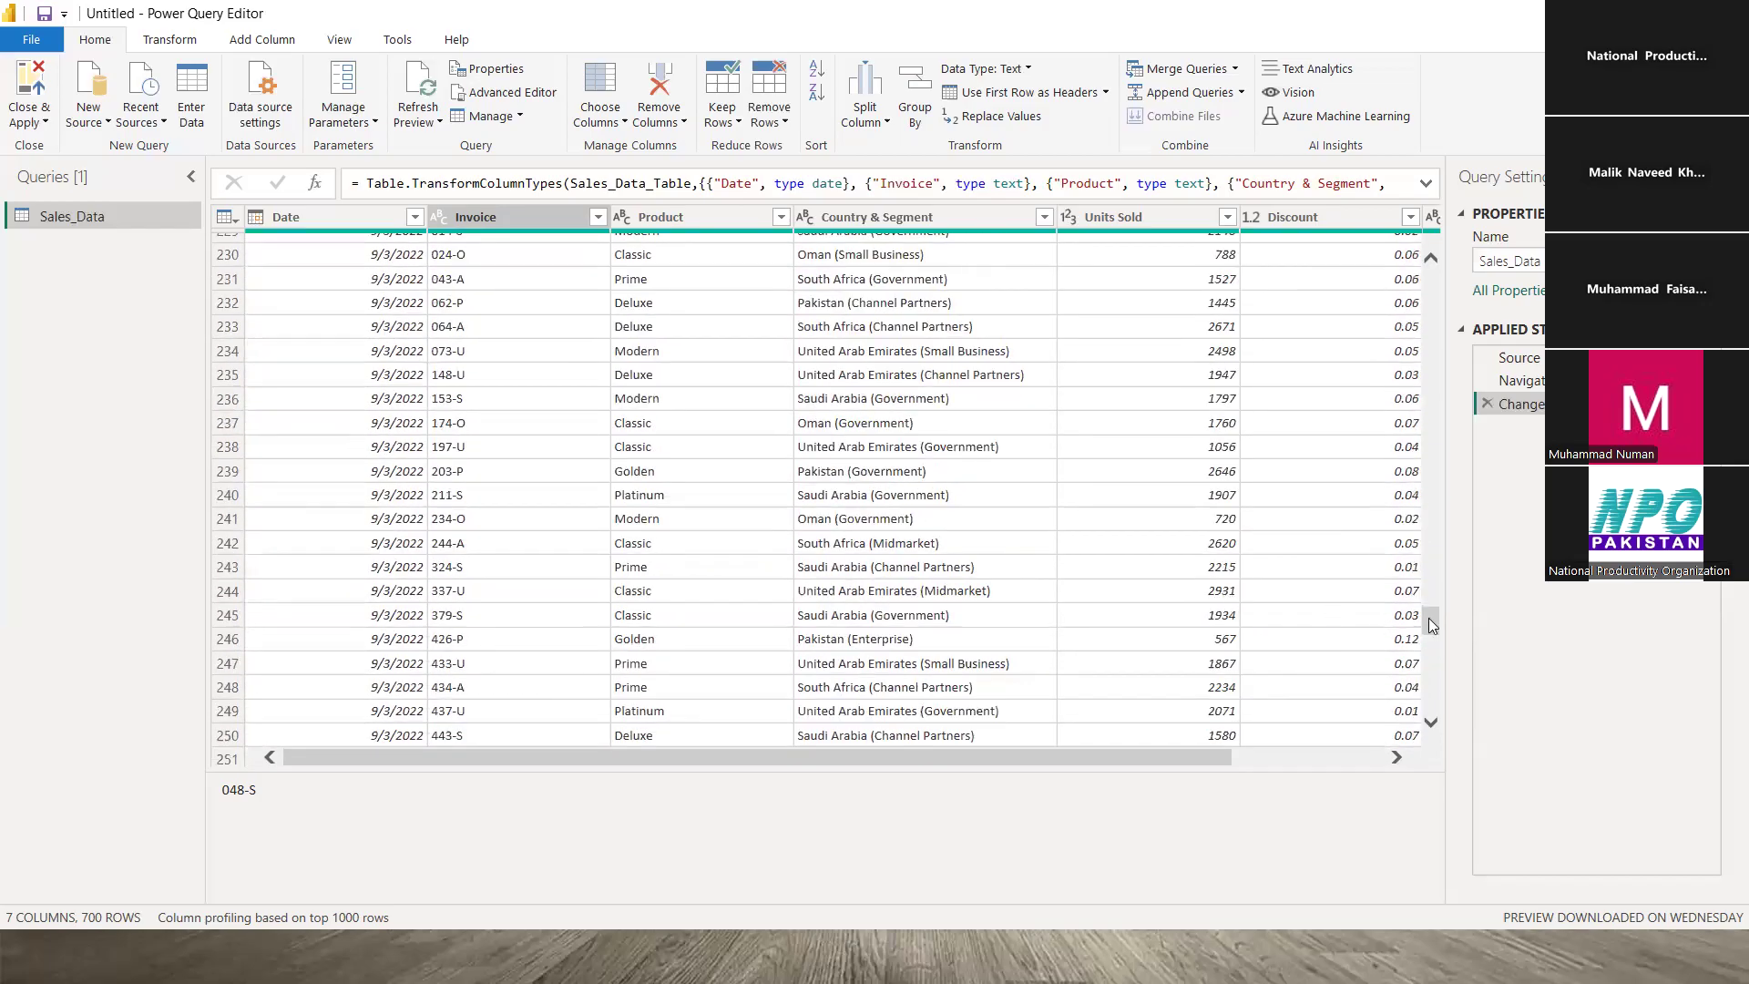
pyautogui.moveTo(1430, 618); pyautogui.dragTo(1430, 266)
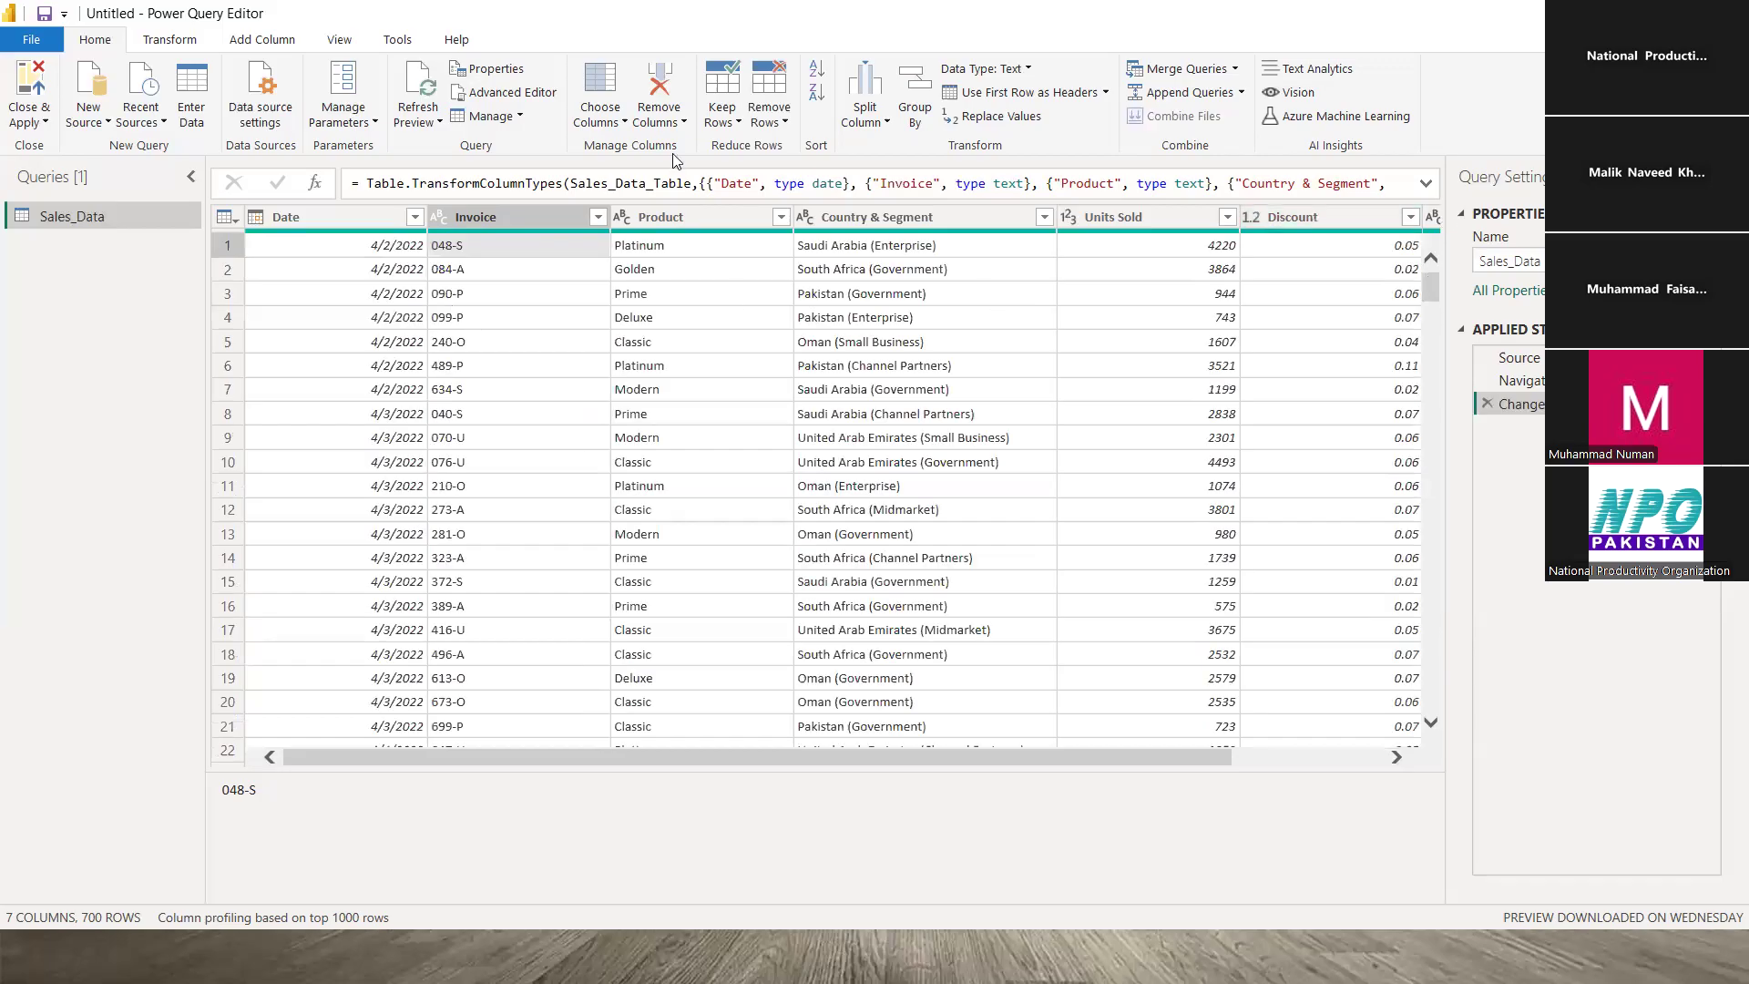
pyautogui.click(740, 126)
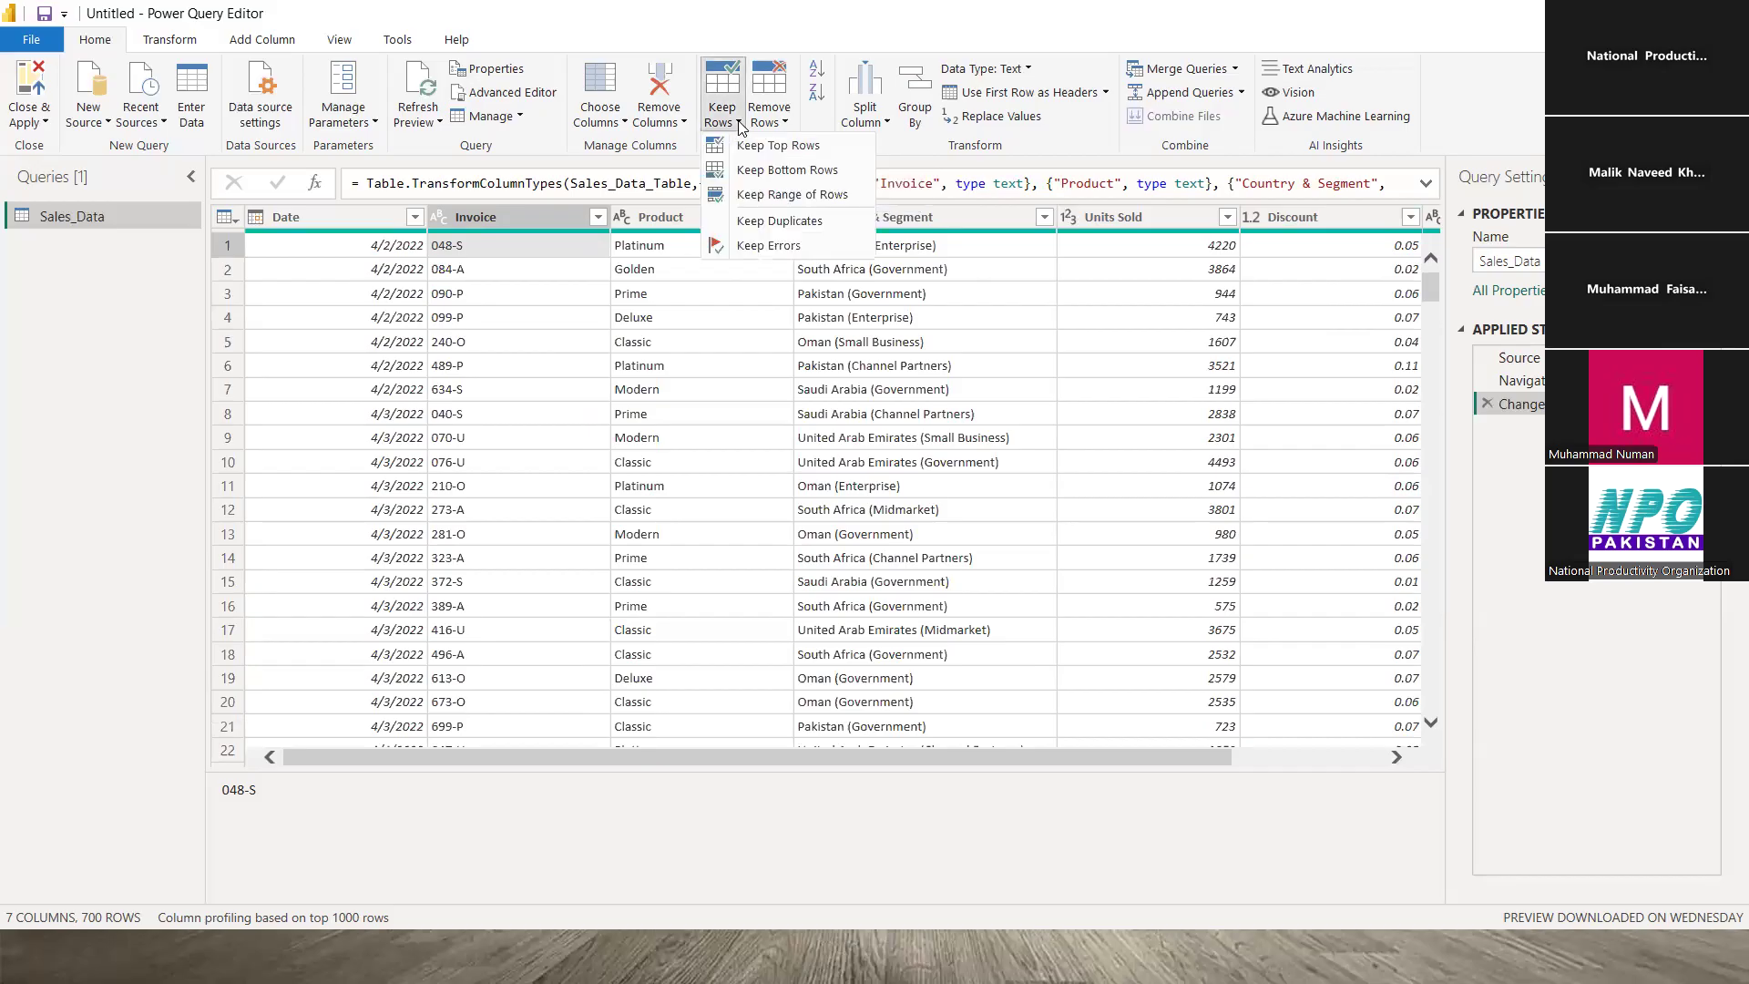
pyautogui.click(779, 147)
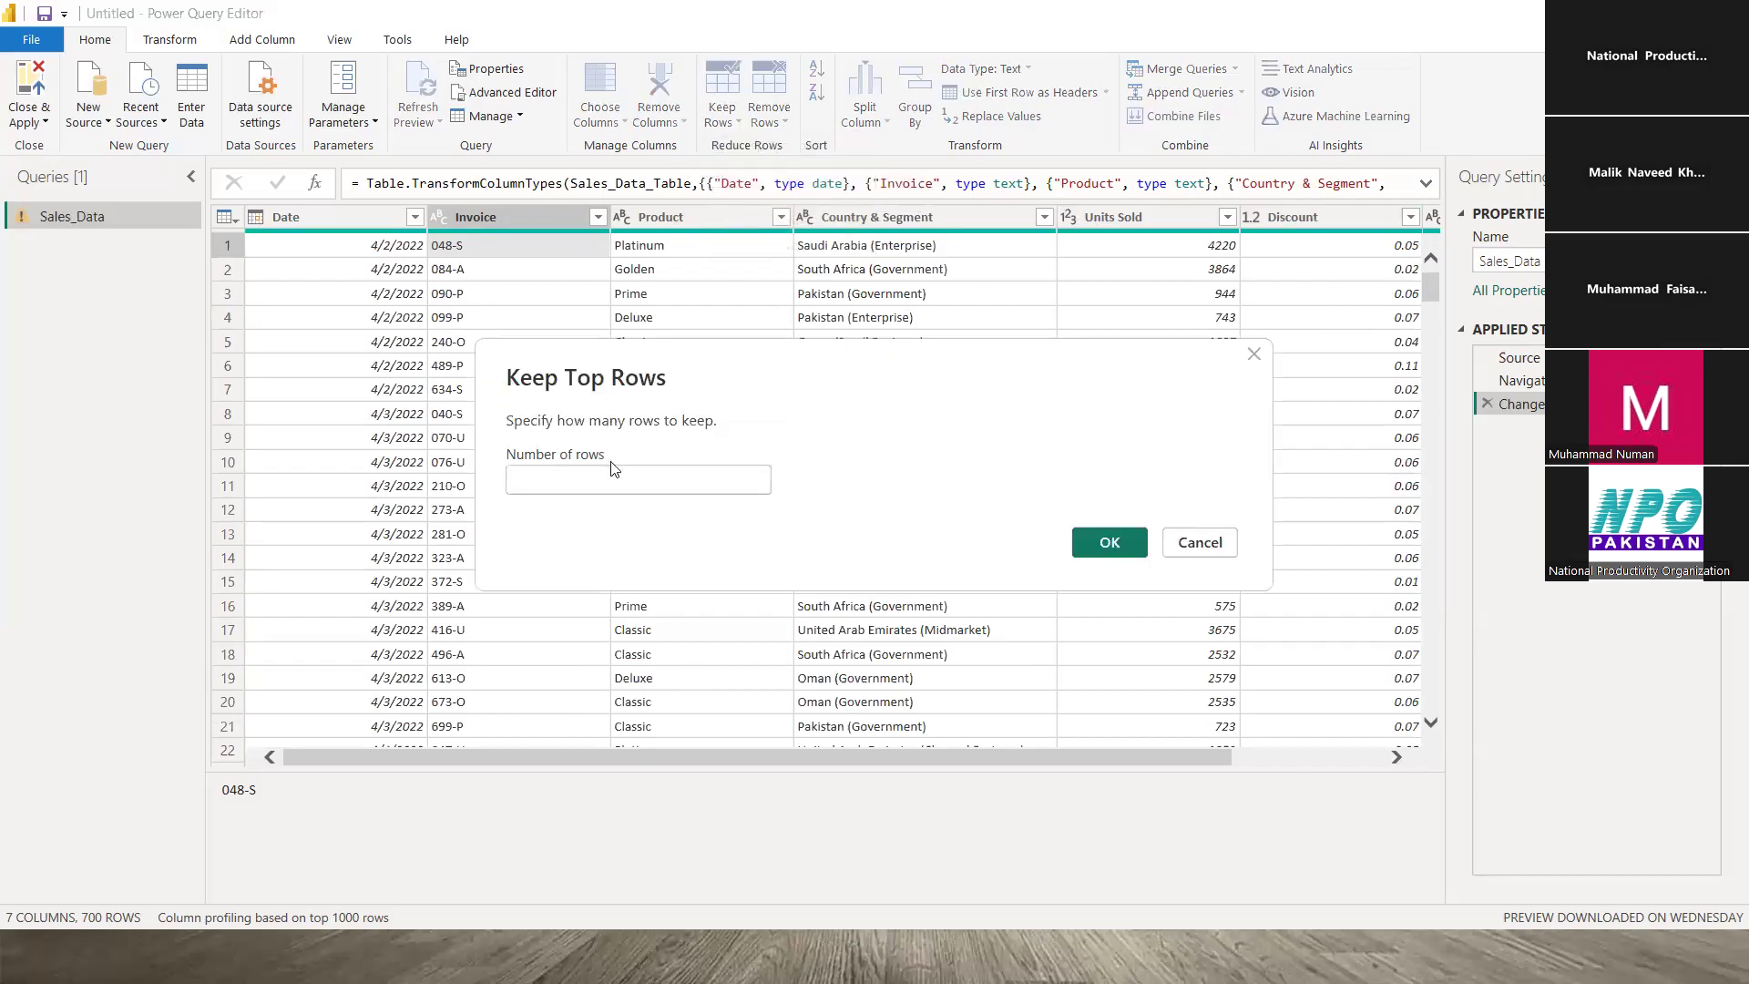
pyautogui.write('10')
pyautogui.press('Return')
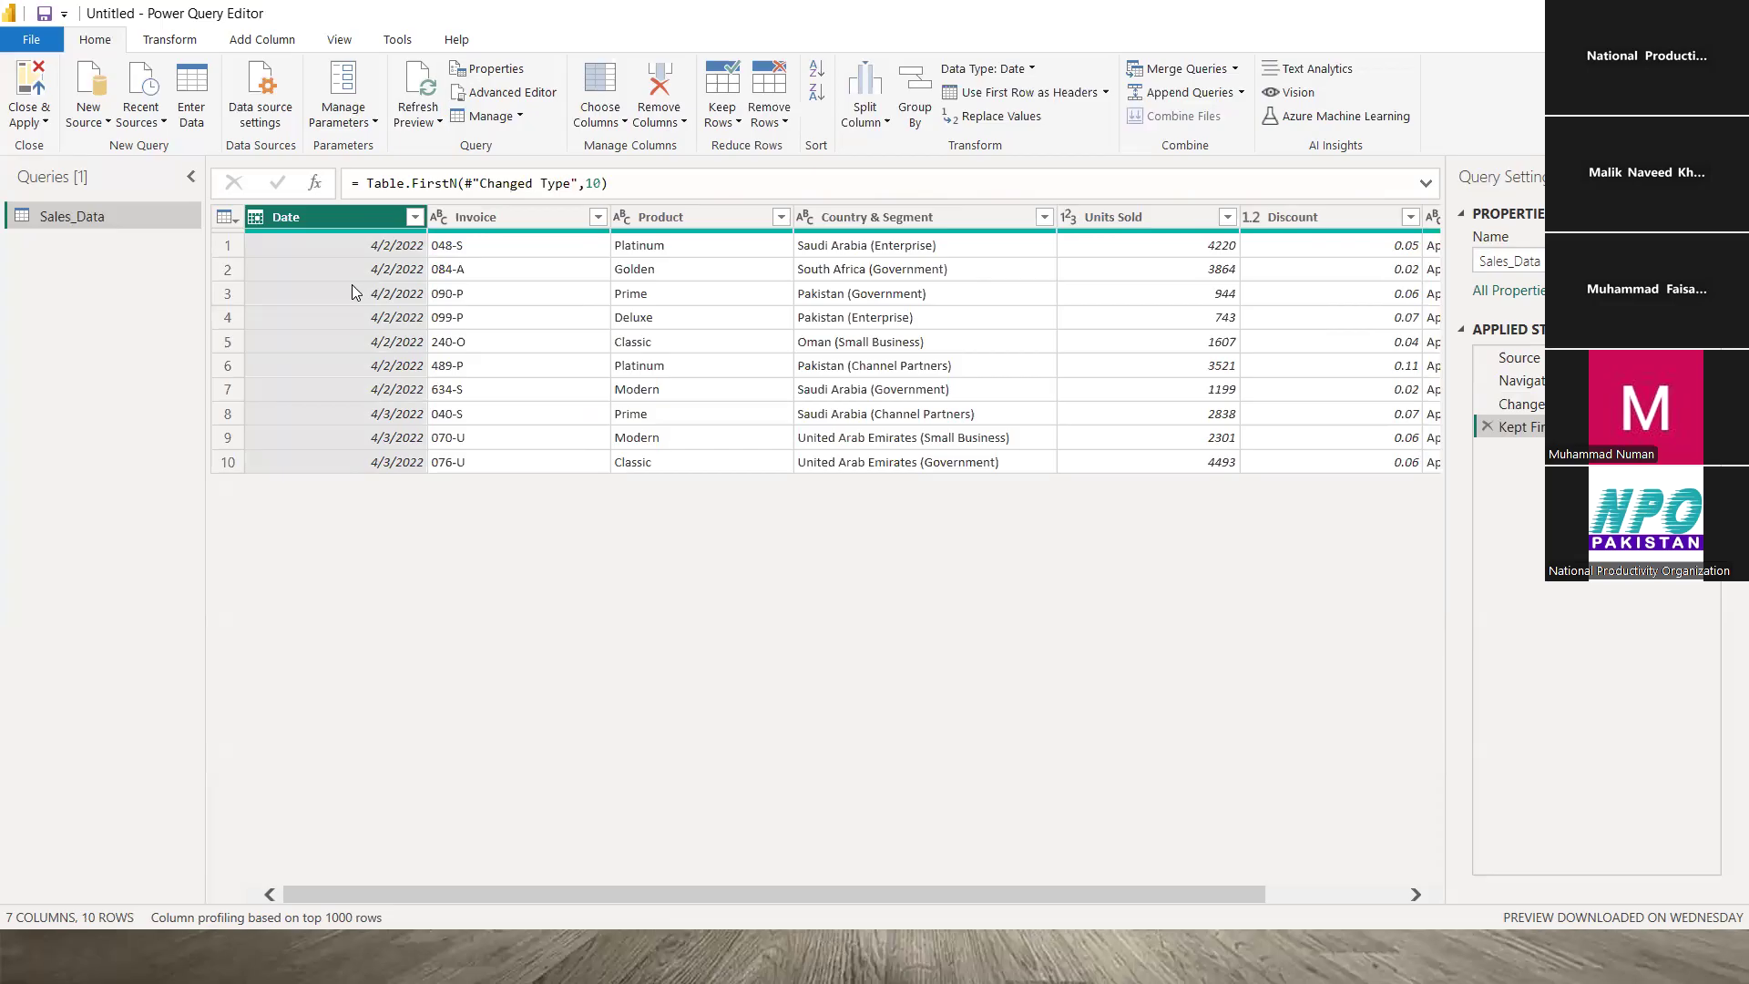
pyautogui.click(1487, 424)
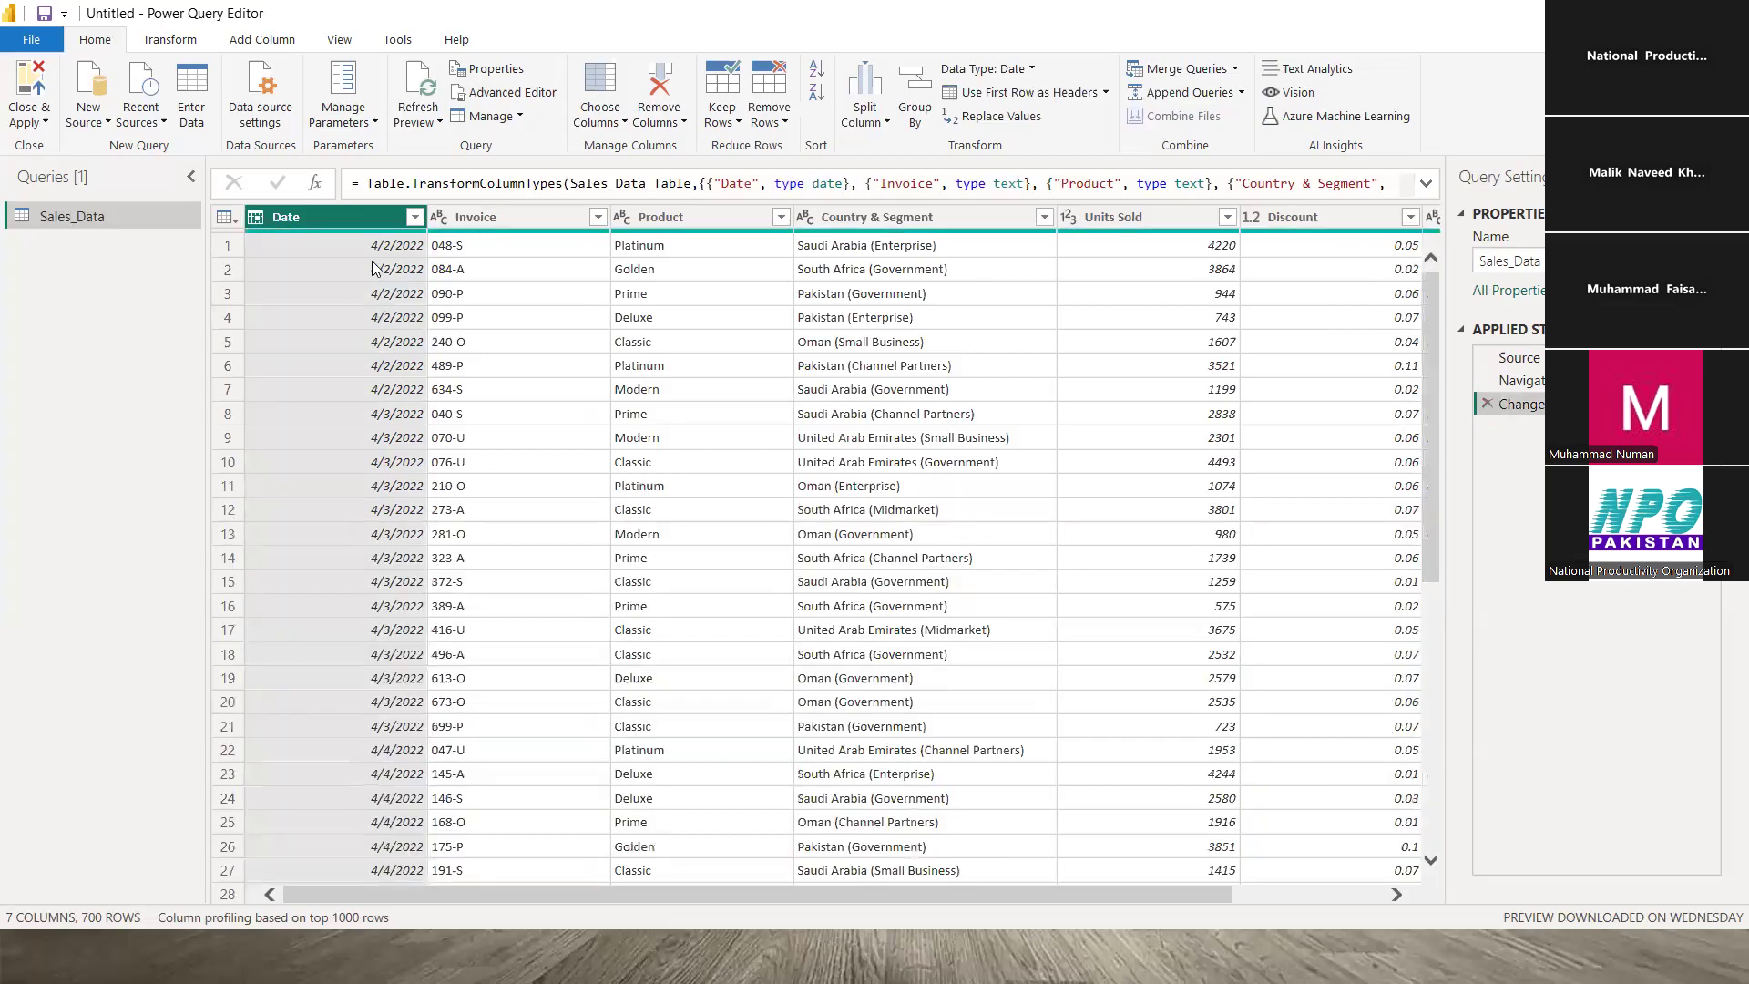
pyautogui.click(375, 244)
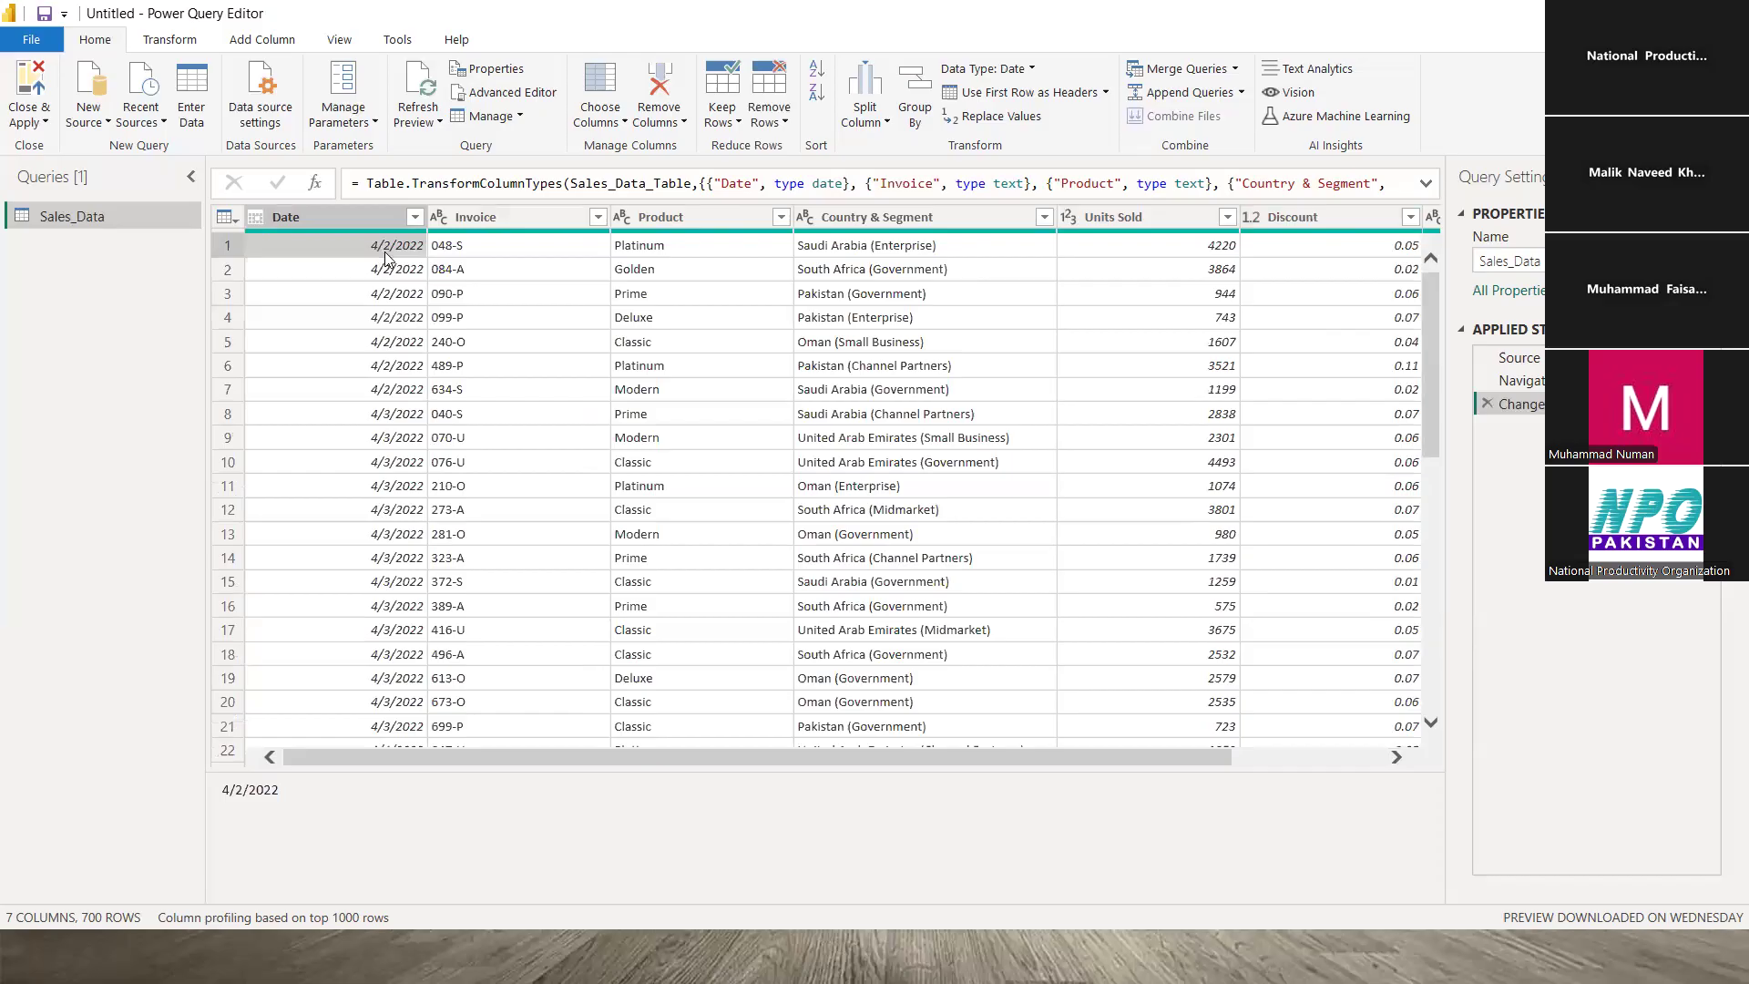
pyautogui.click(739, 124)
pyautogui.click(739, 124)
pyautogui.click(739, 124)
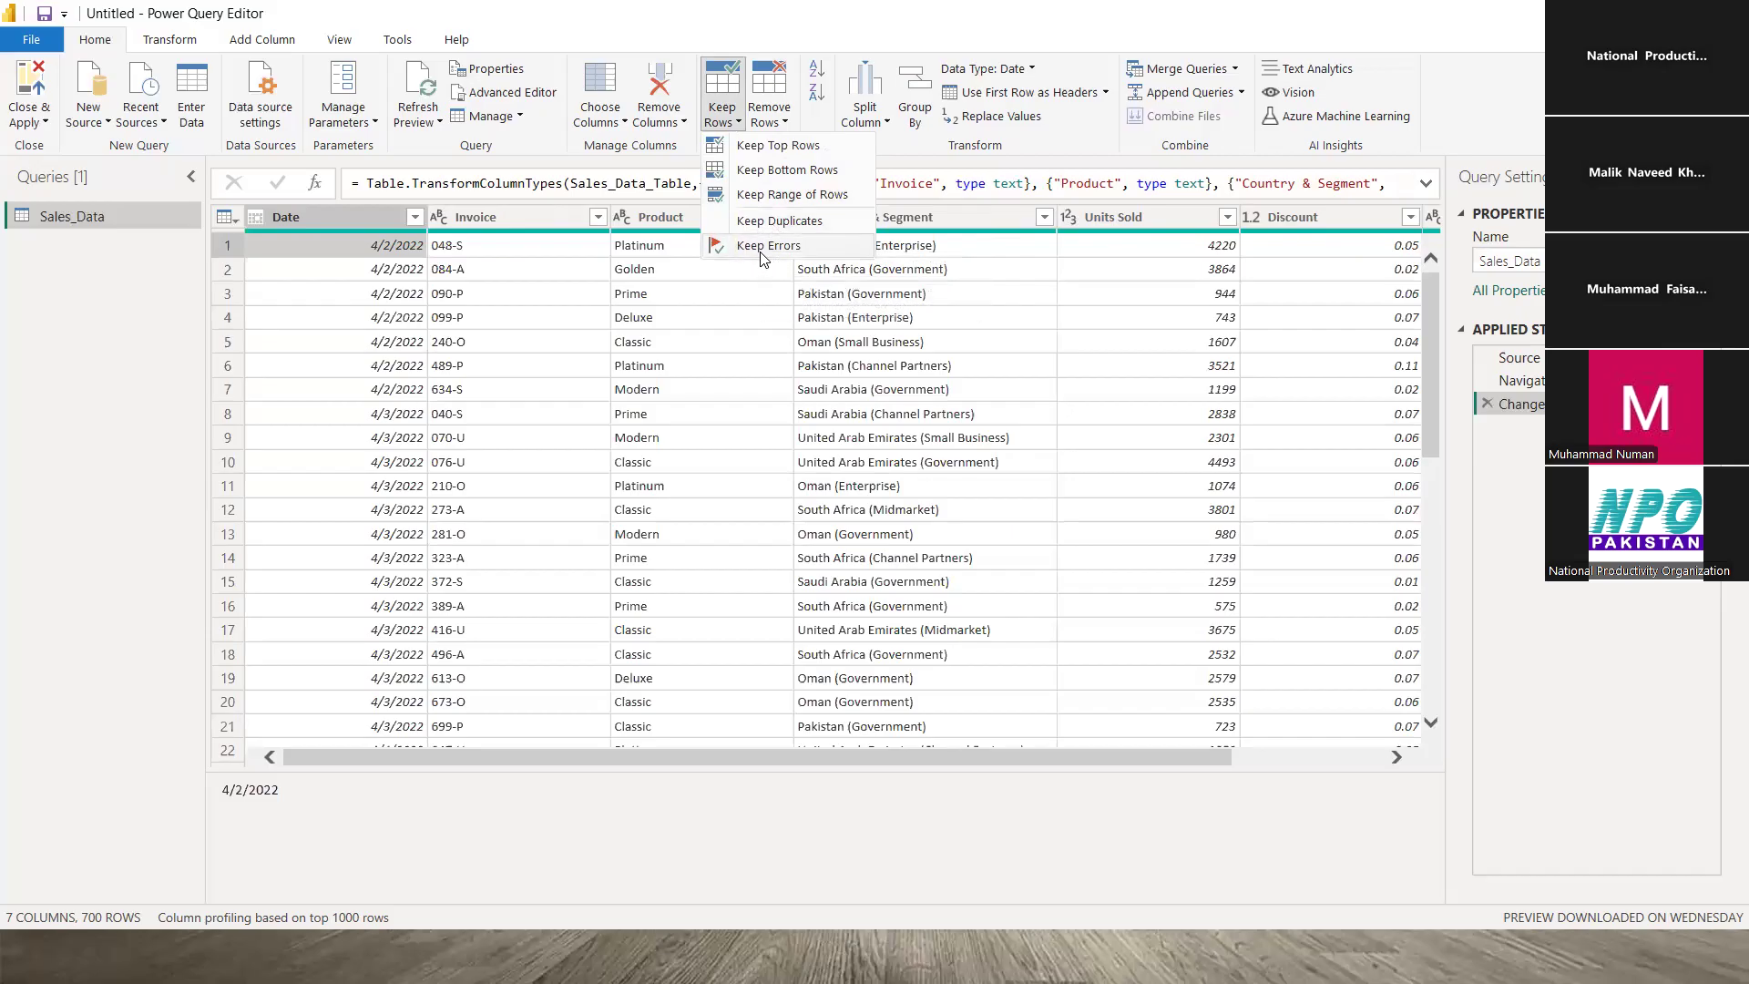
pyautogui.click(513, 258)
pyautogui.click(497, 250)
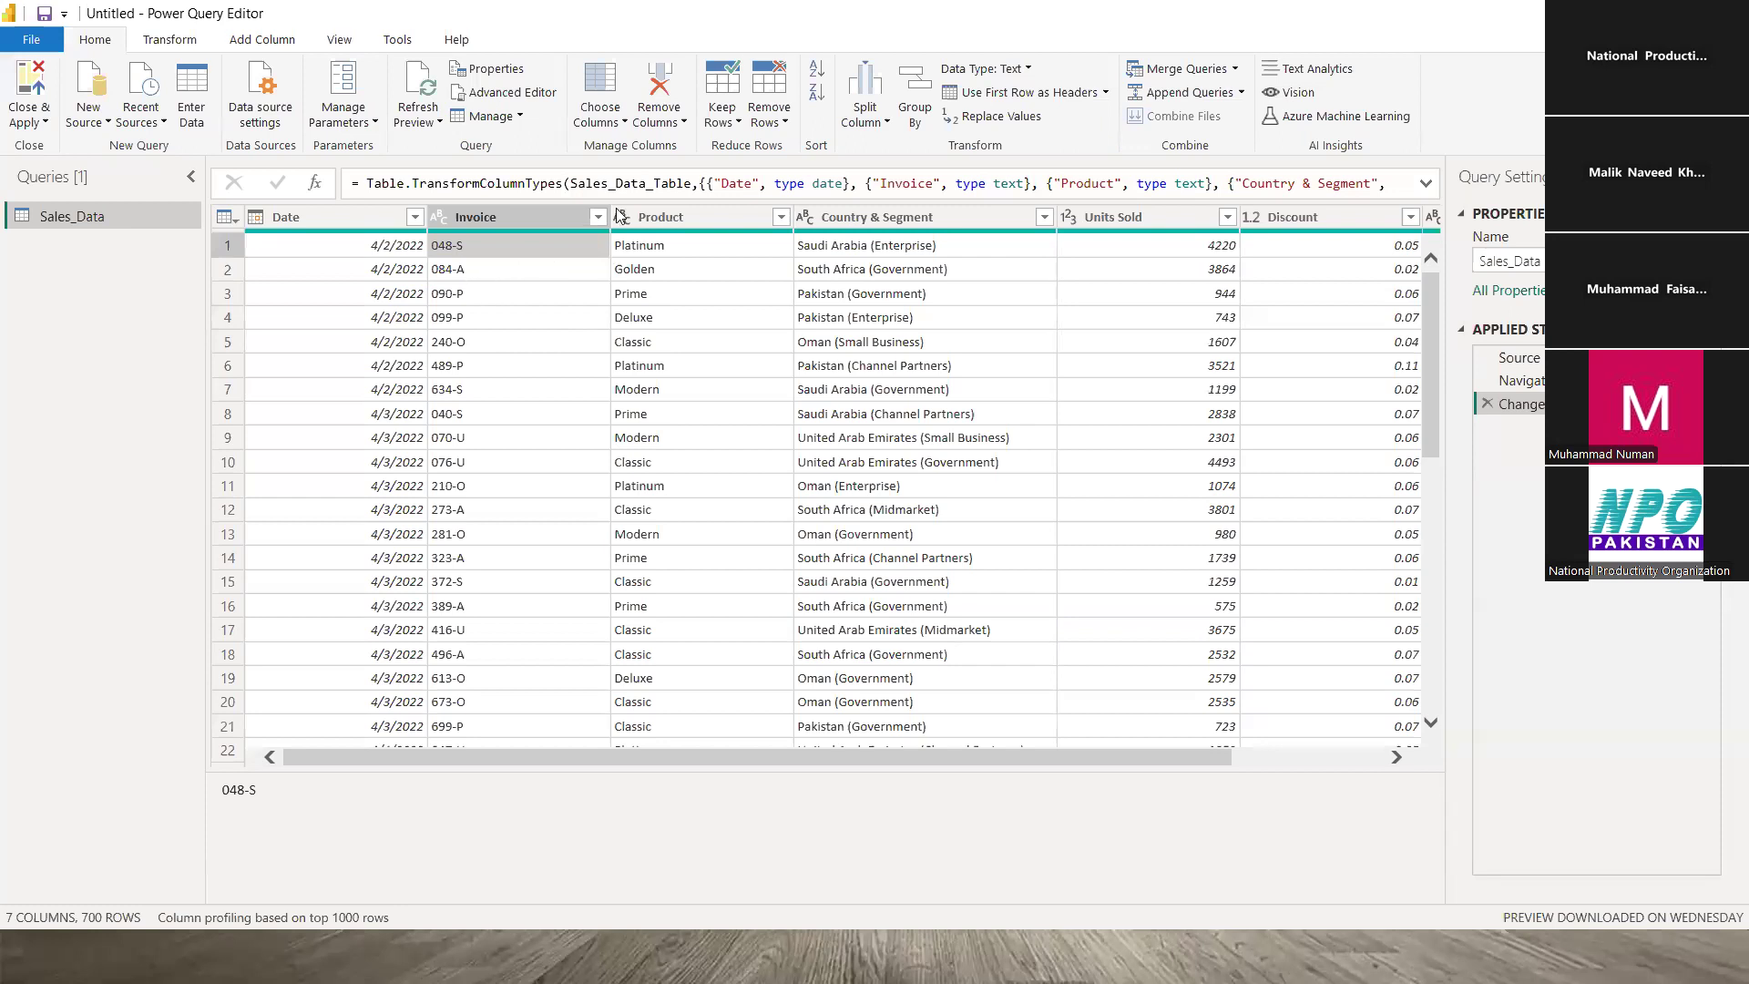
pyautogui.click(738, 124)
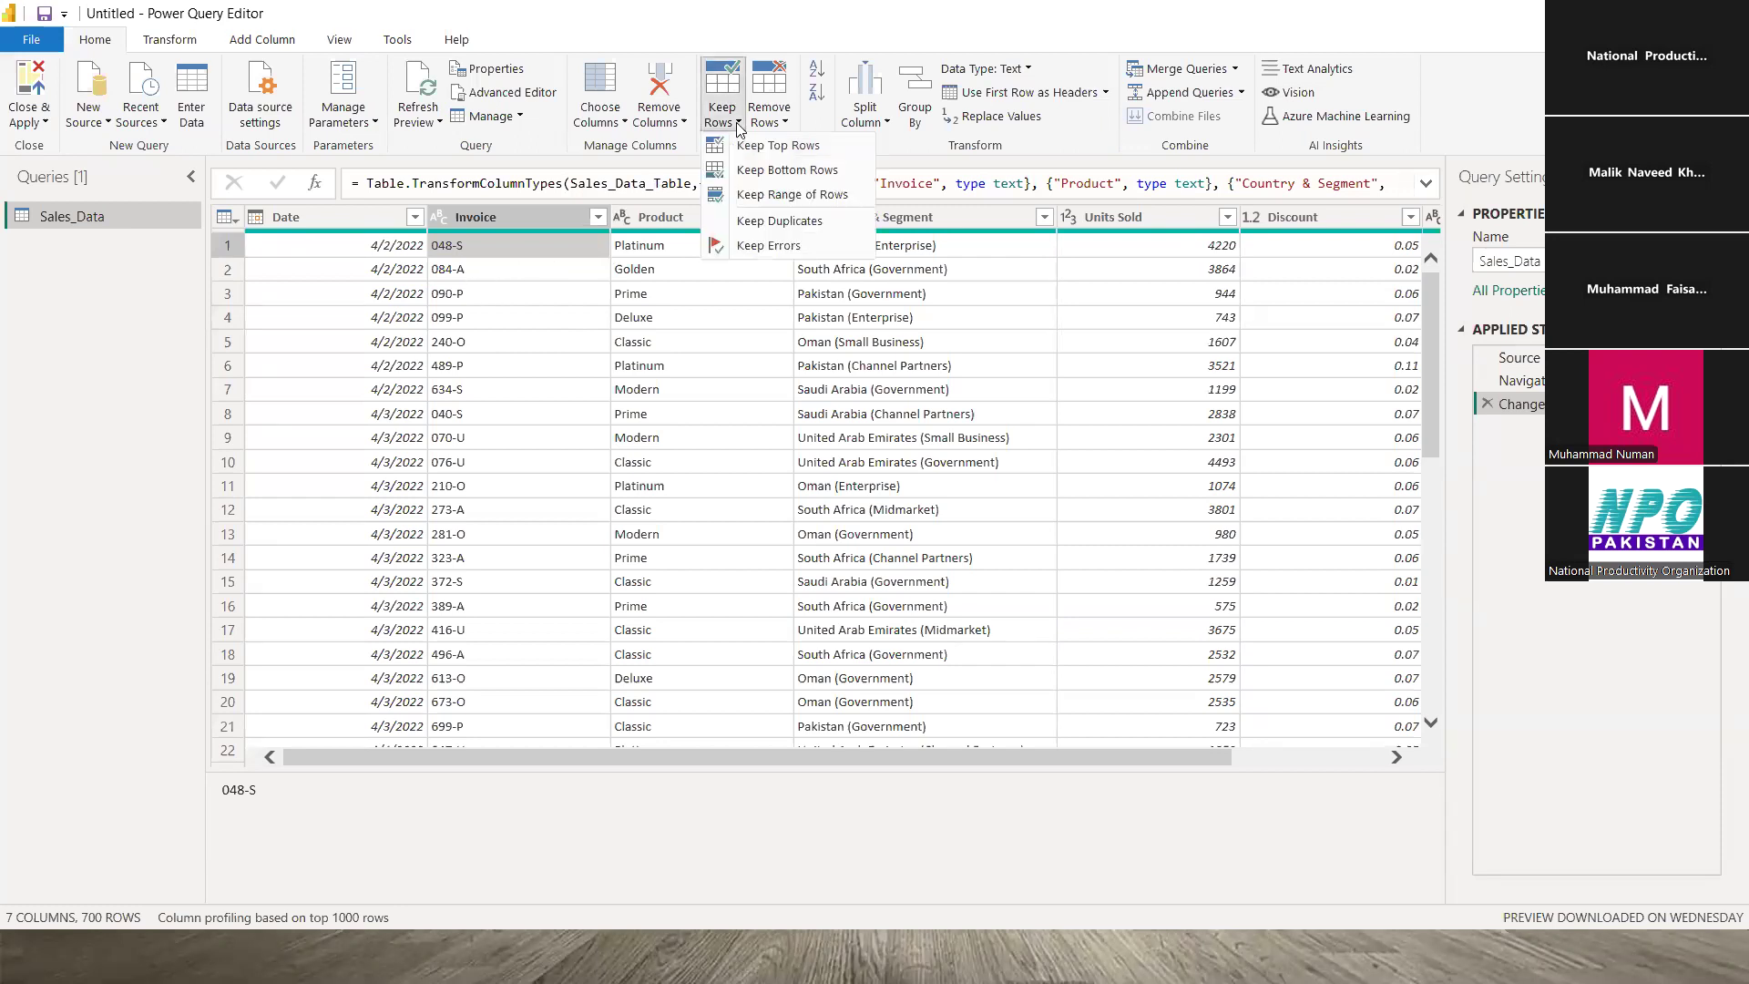
pyautogui.click(756, 222)
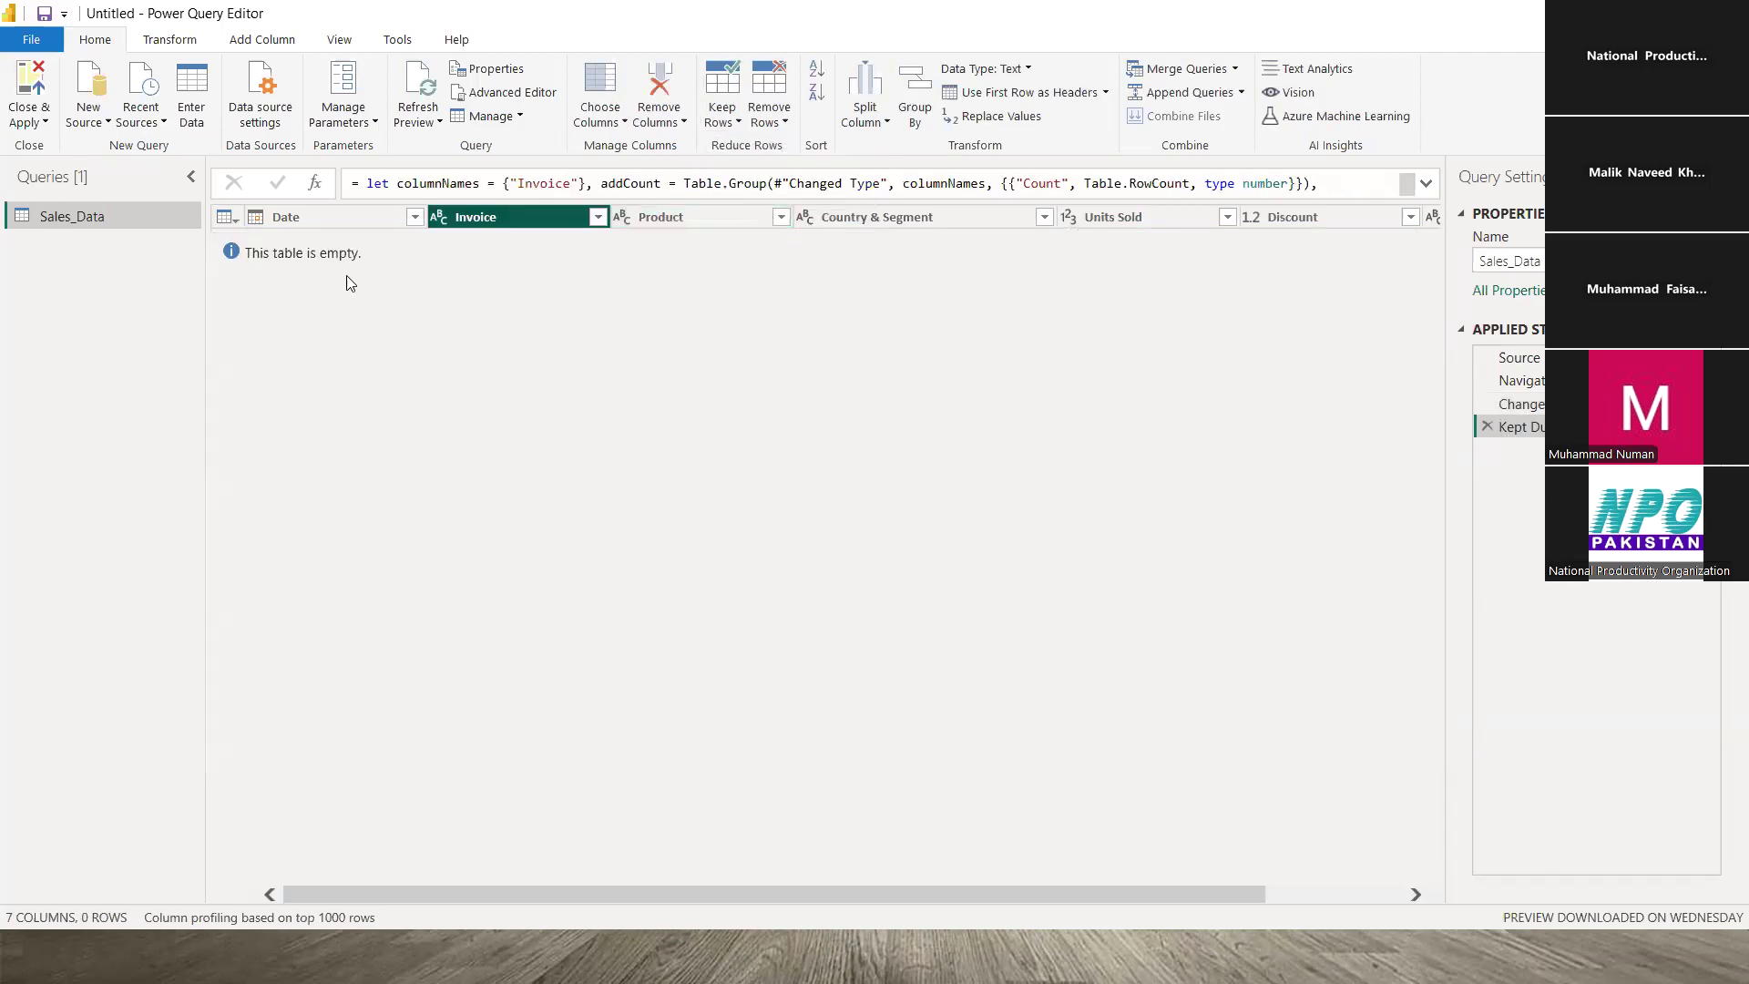
pyautogui.click(1487, 426)
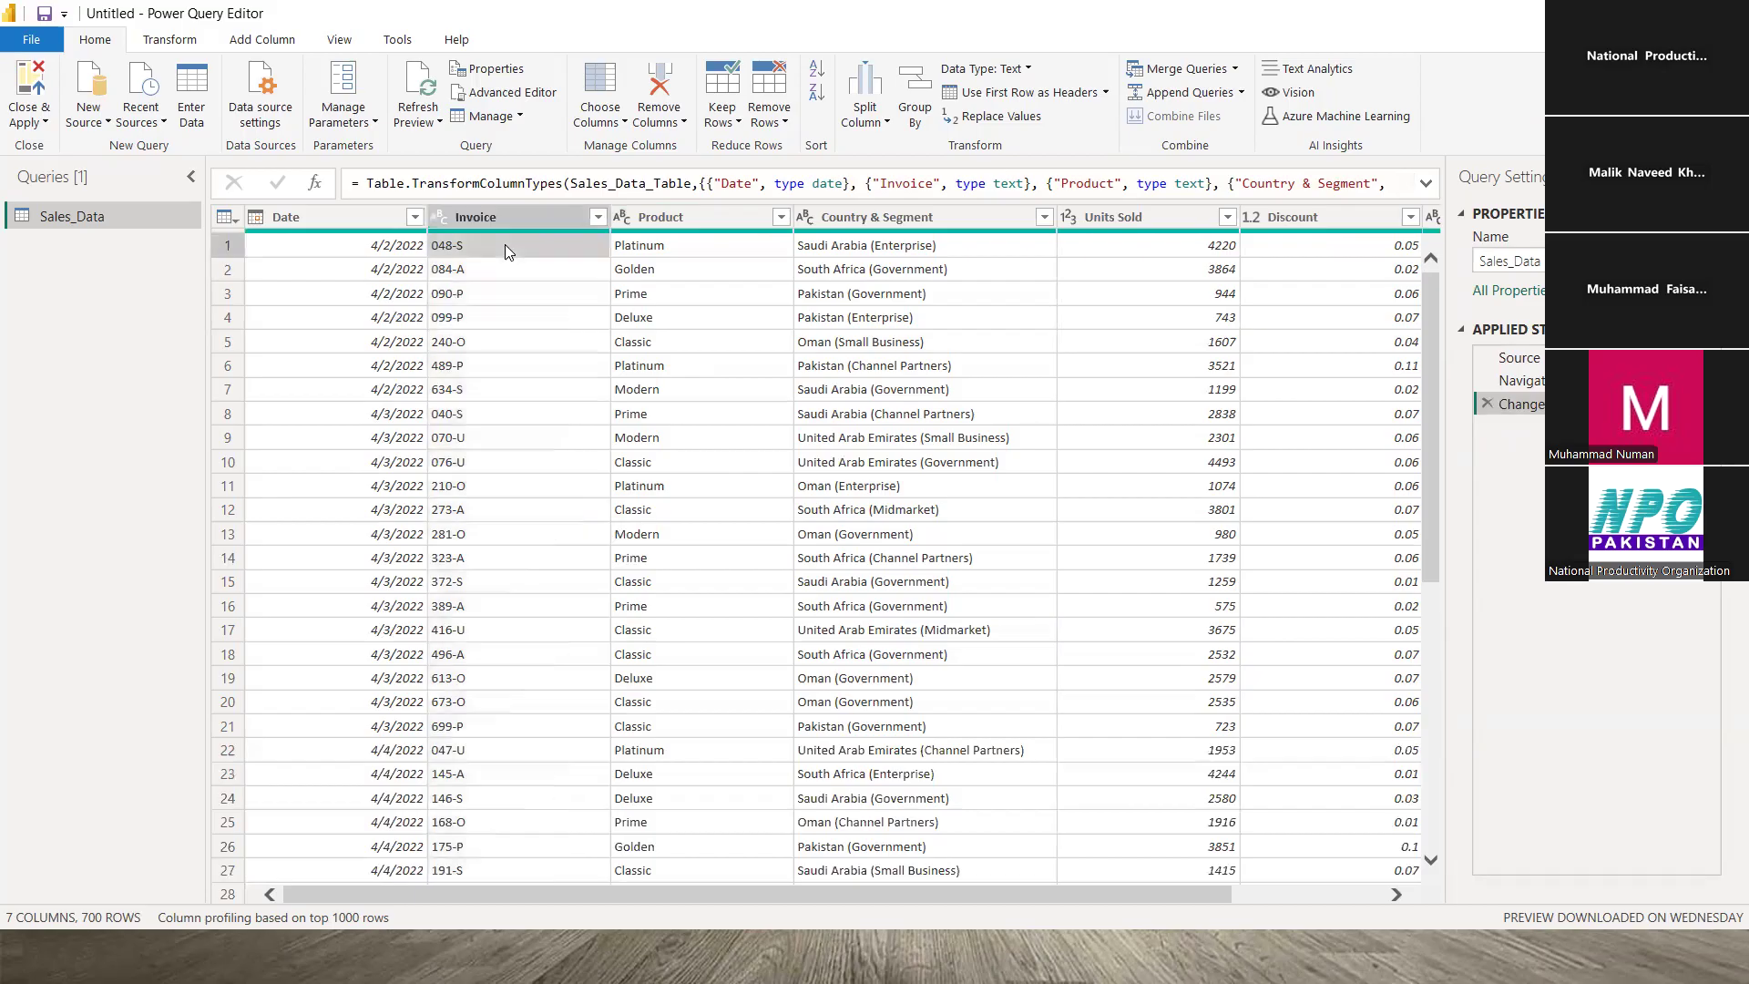
pyautogui.click(505, 244)
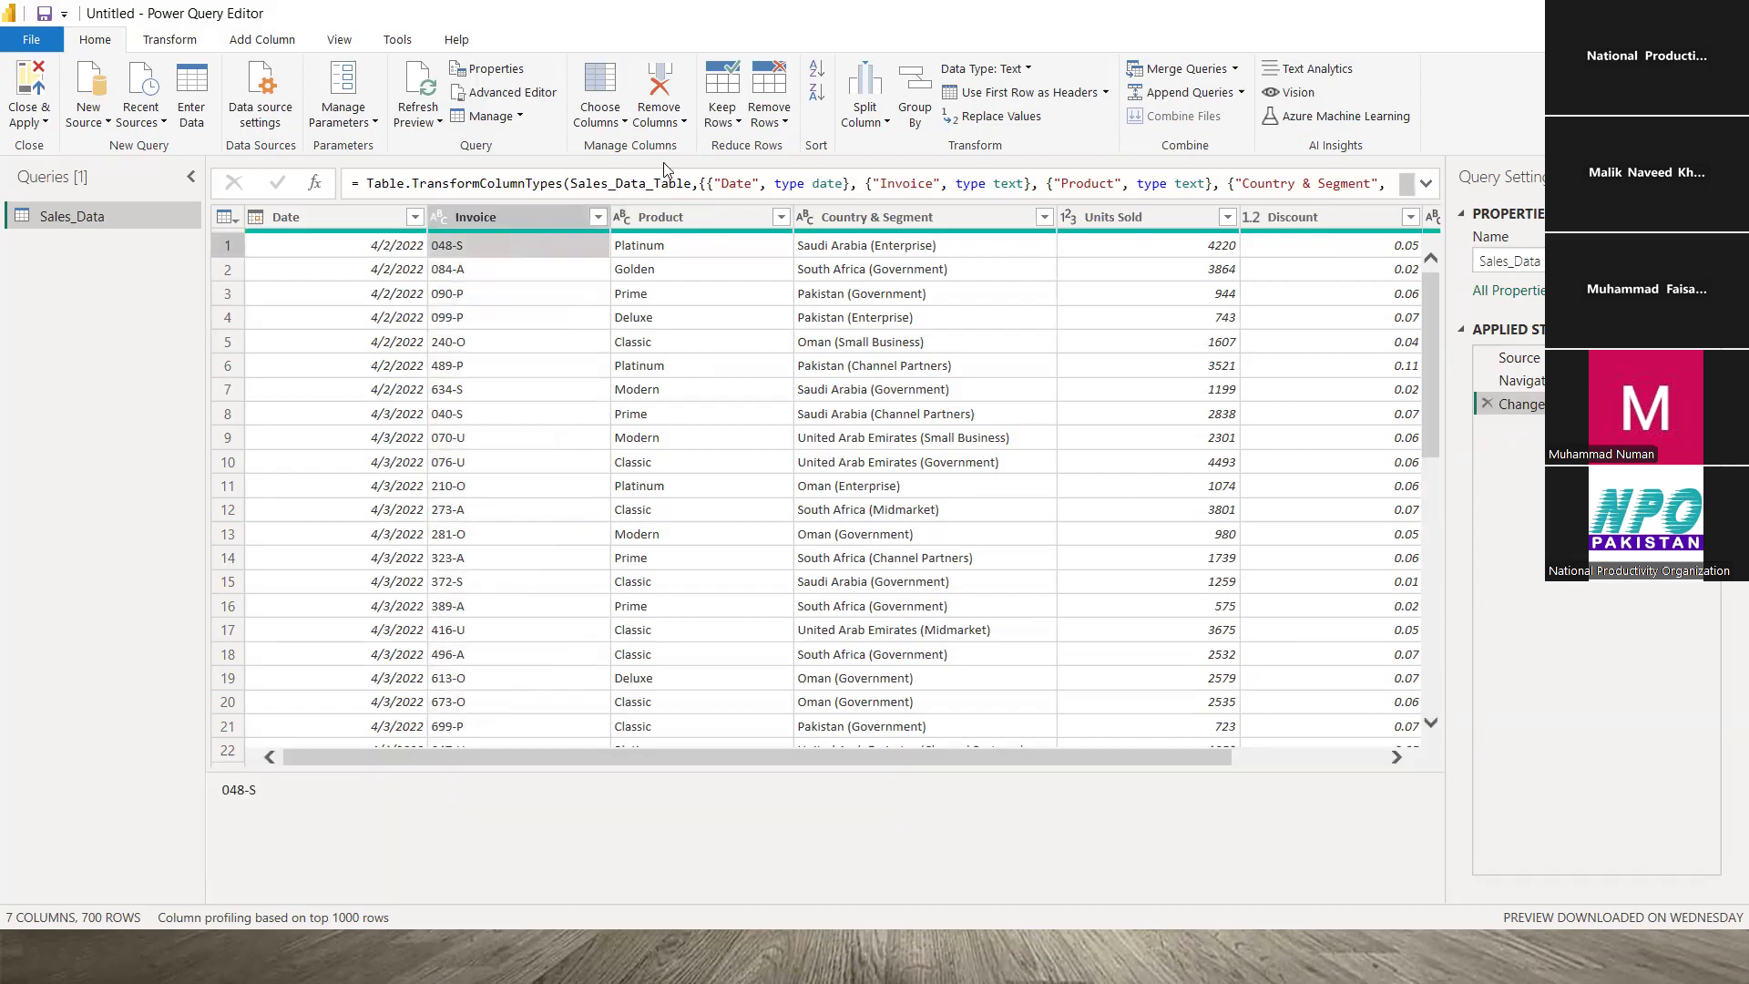
pyautogui.click(727, 117)
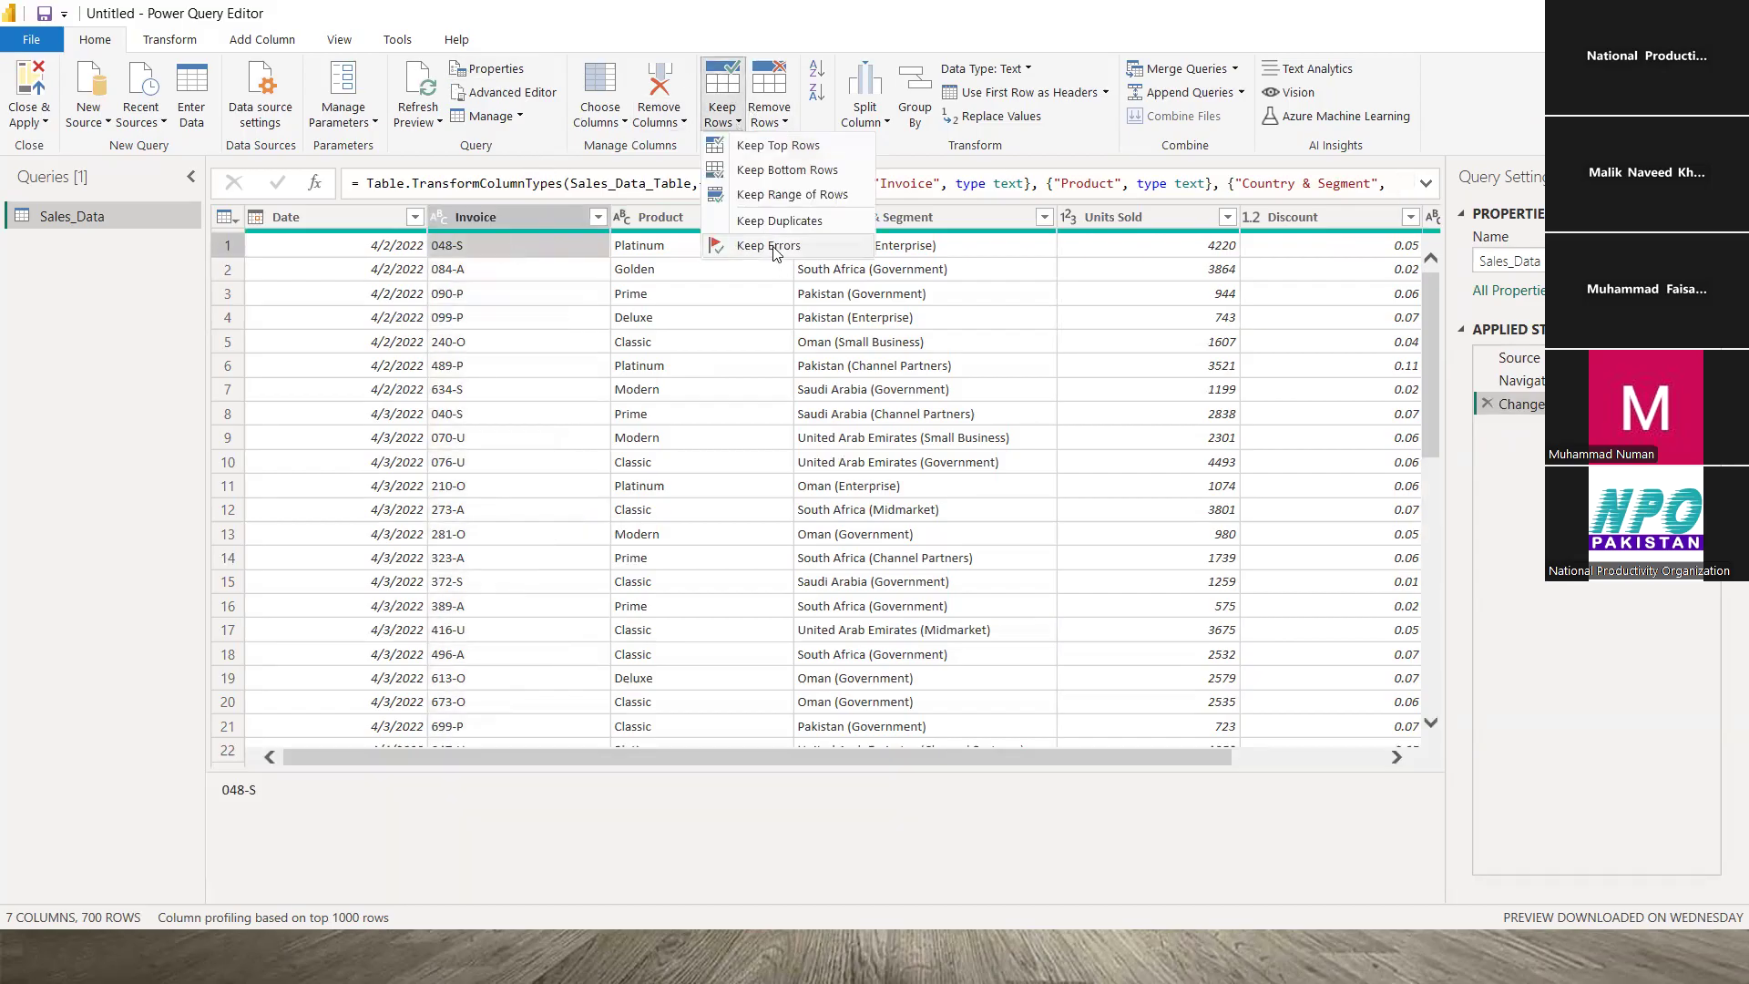
pyautogui.click(551, 314)
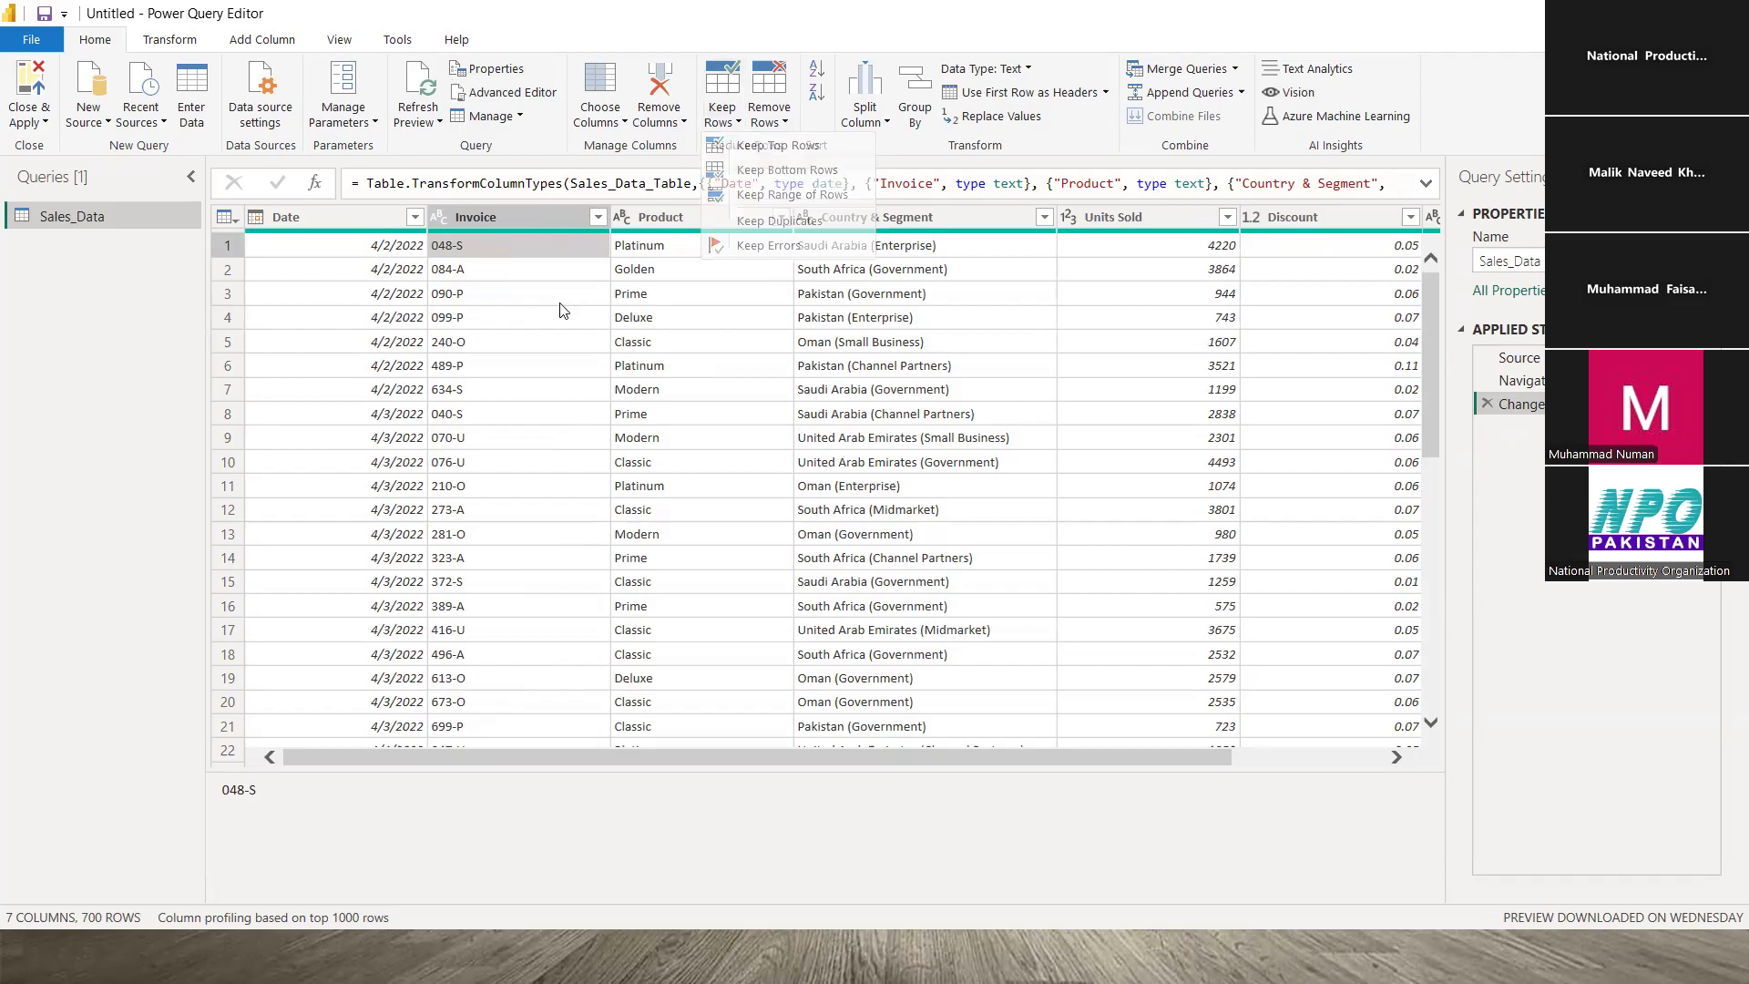
pyautogui.click(352, 247)
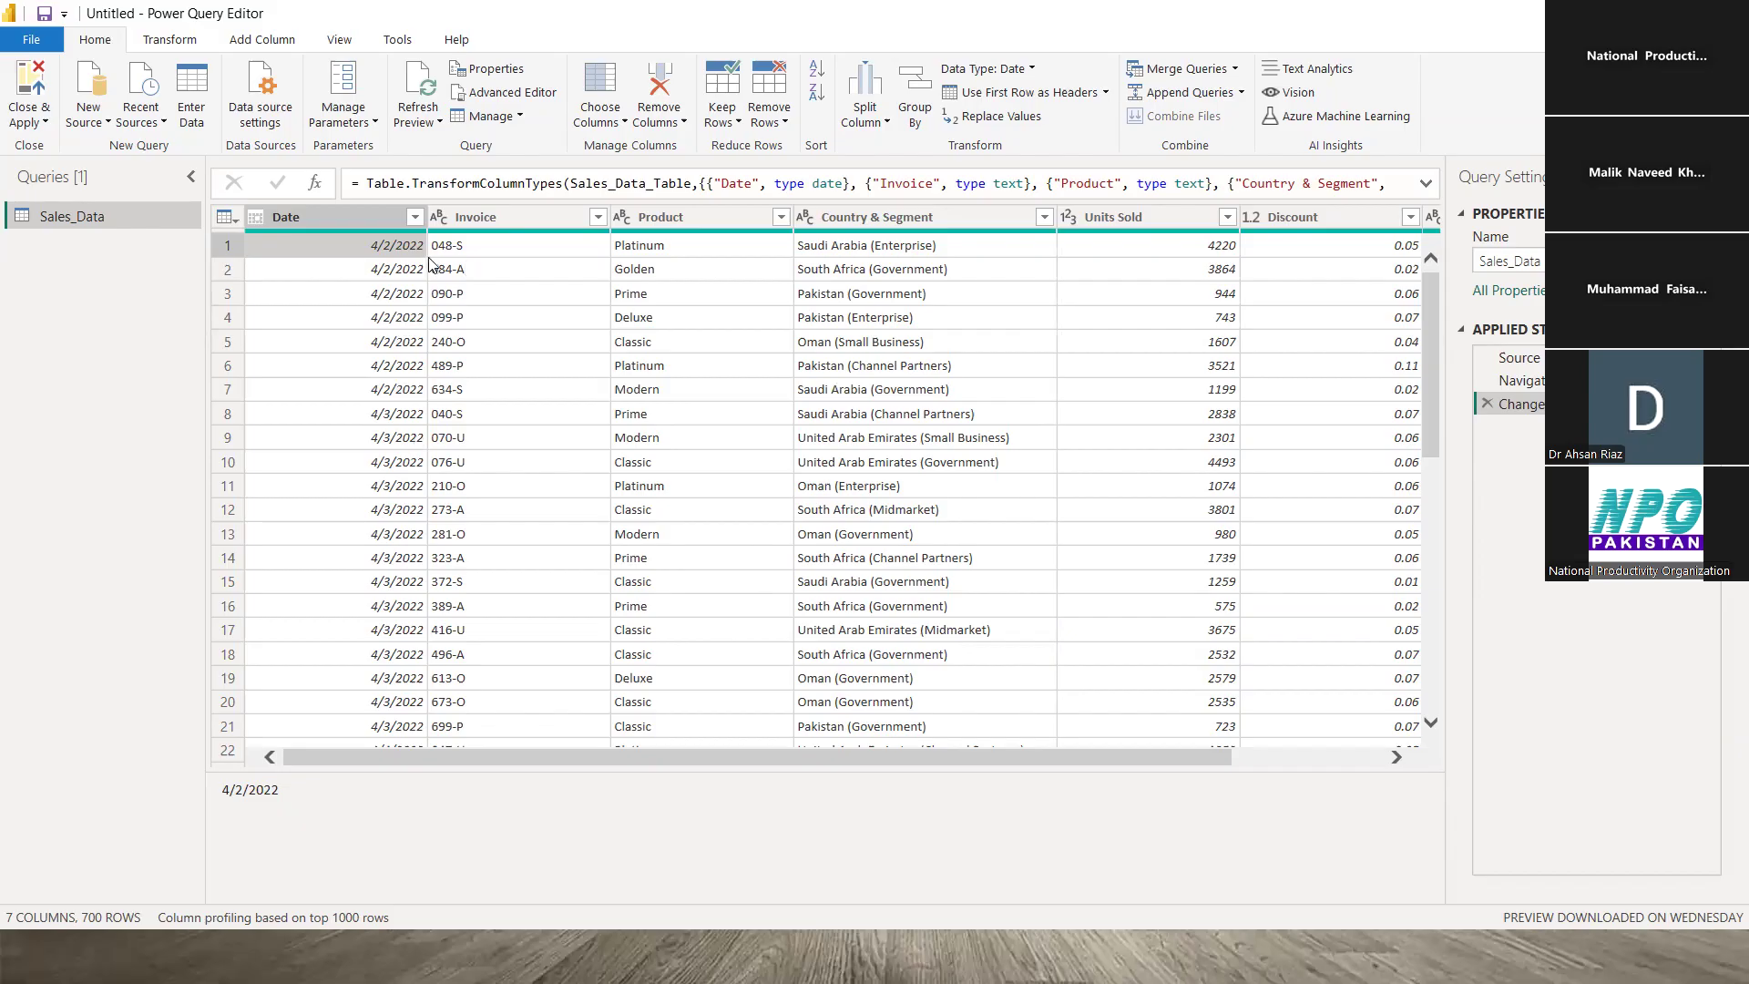
pyautogui.click(738, 124)
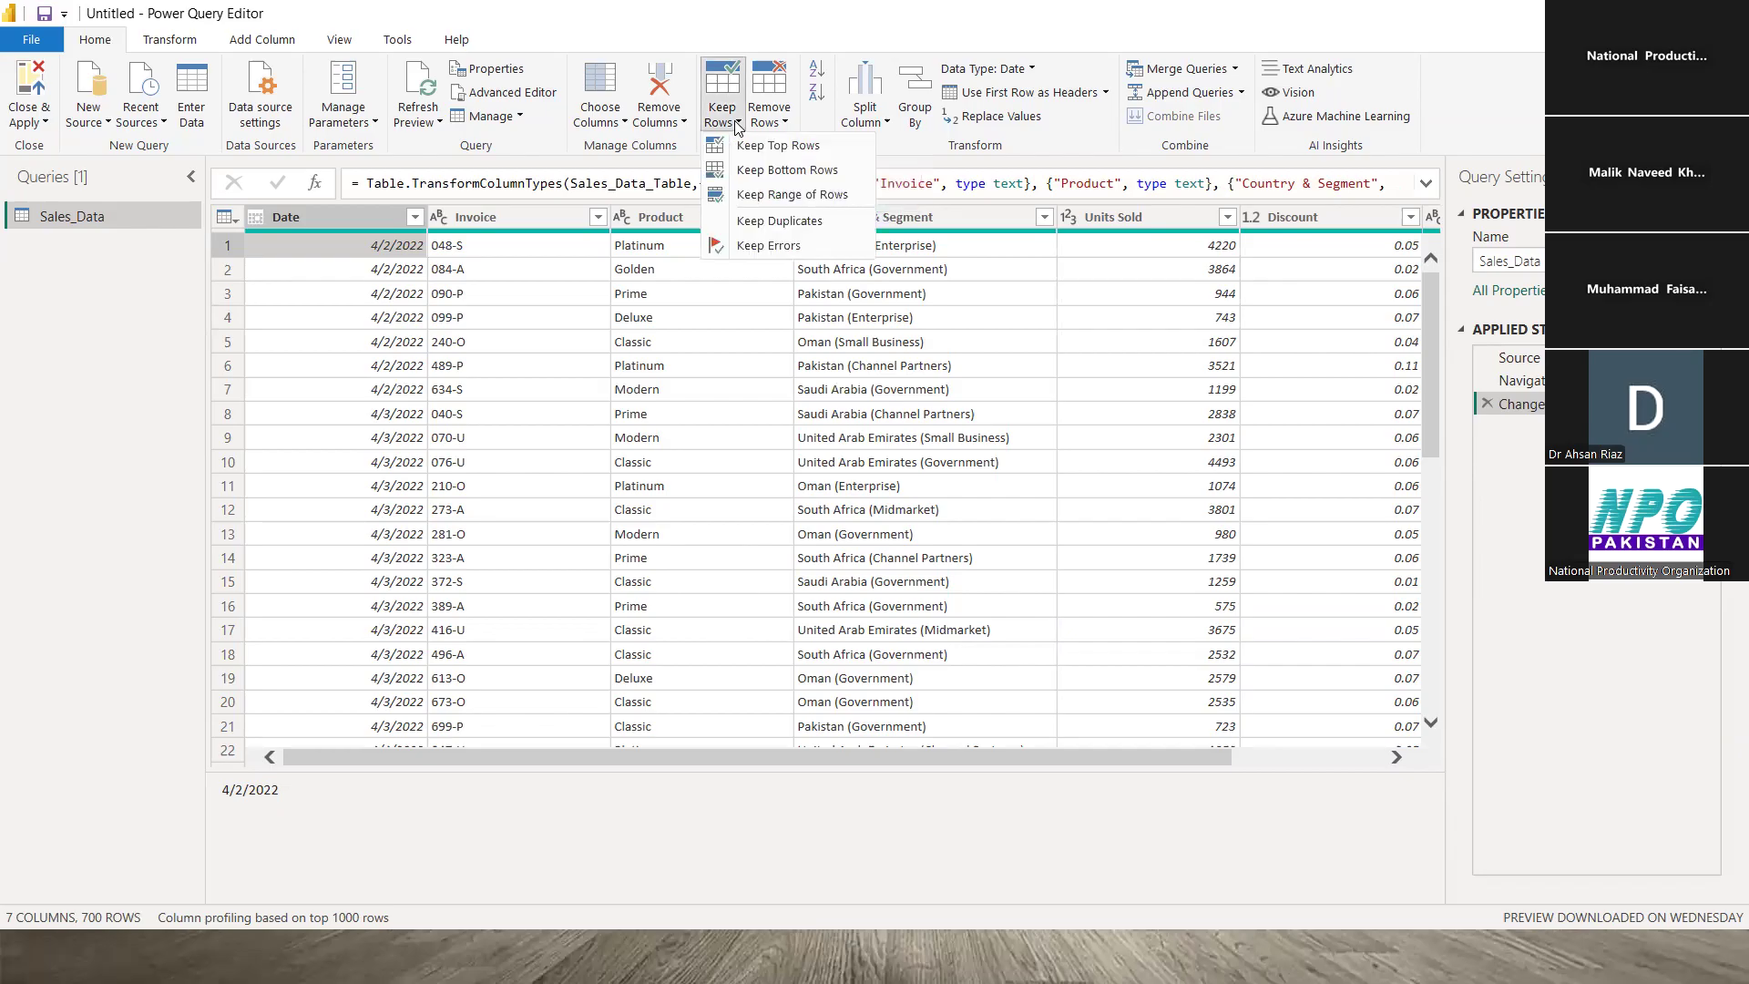
pyautogui.click(387, 258)
pyautogui.click(503, 244)
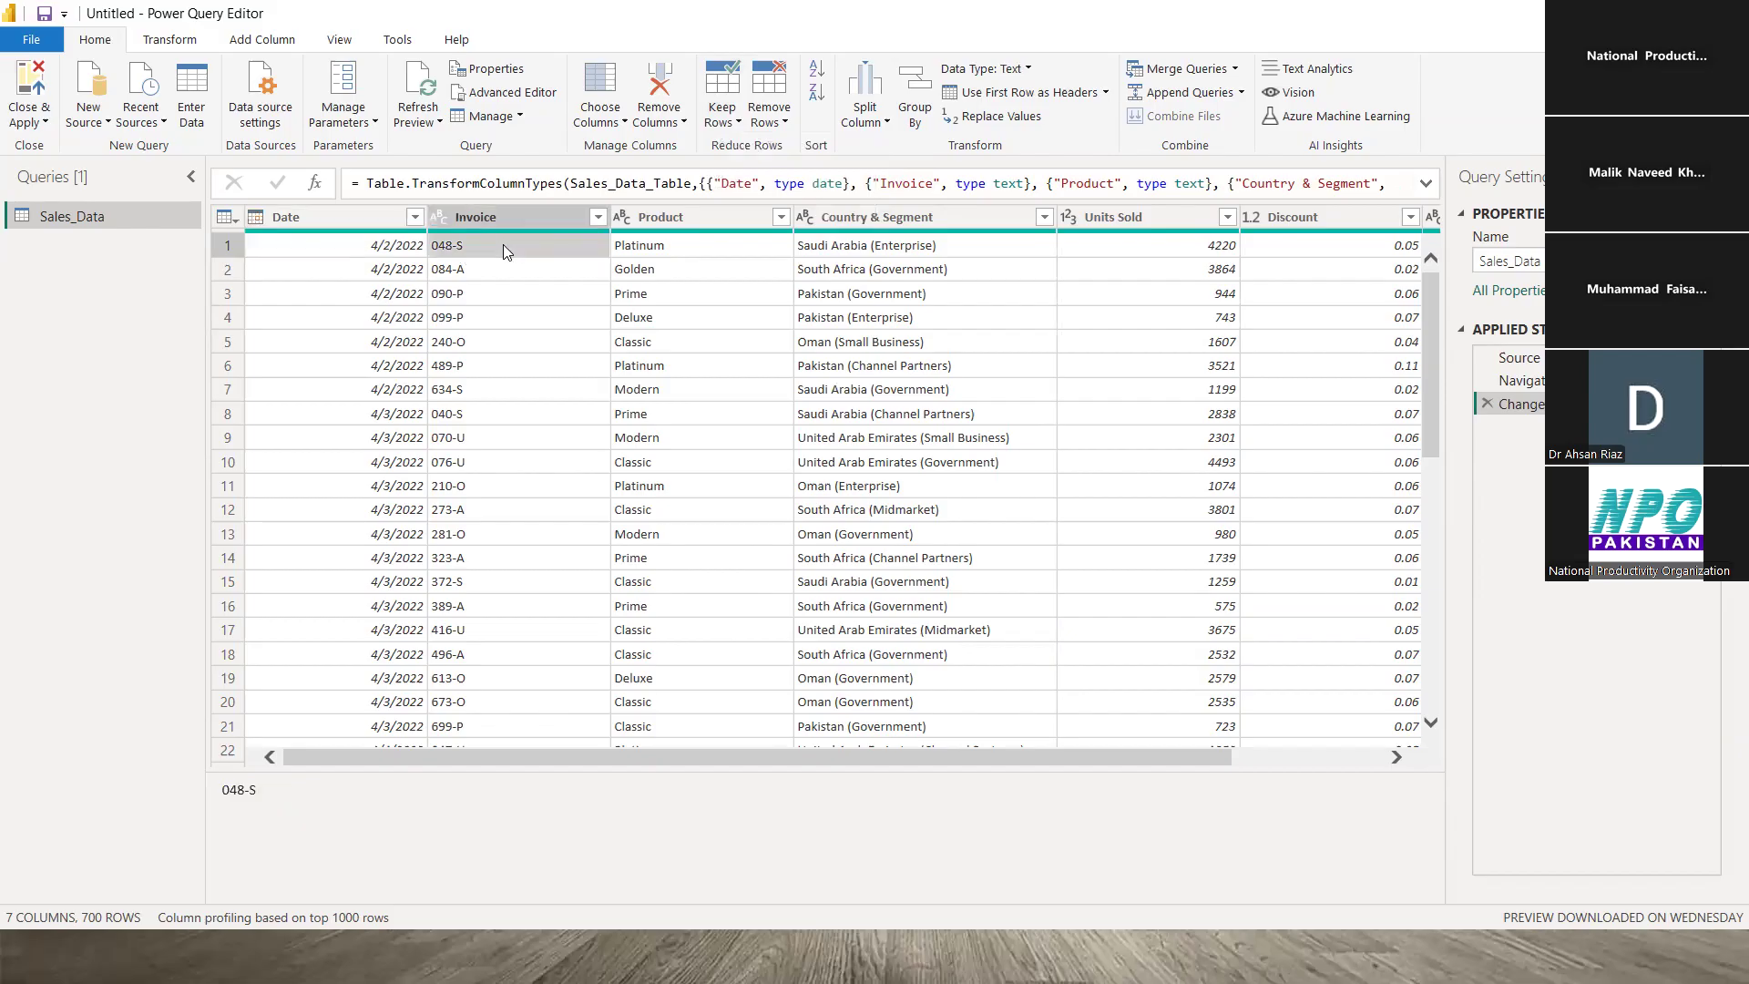
pyautogui.click(369, 253)
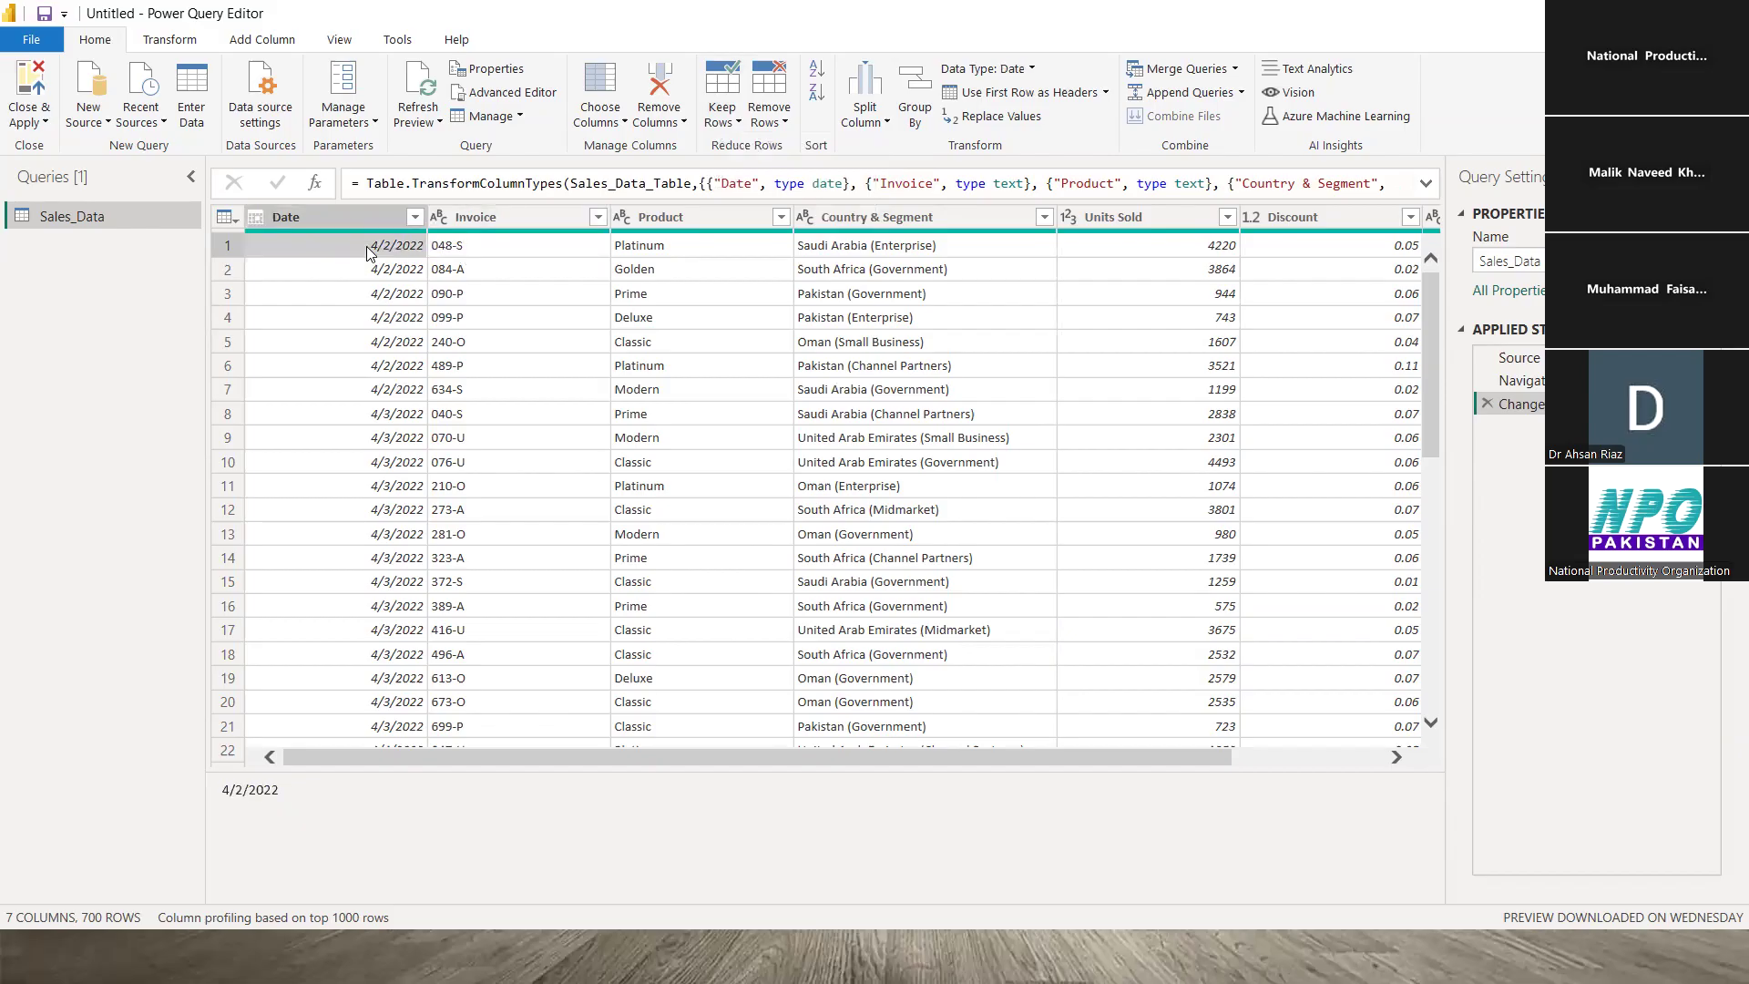
pyautogui.click(738, 123)
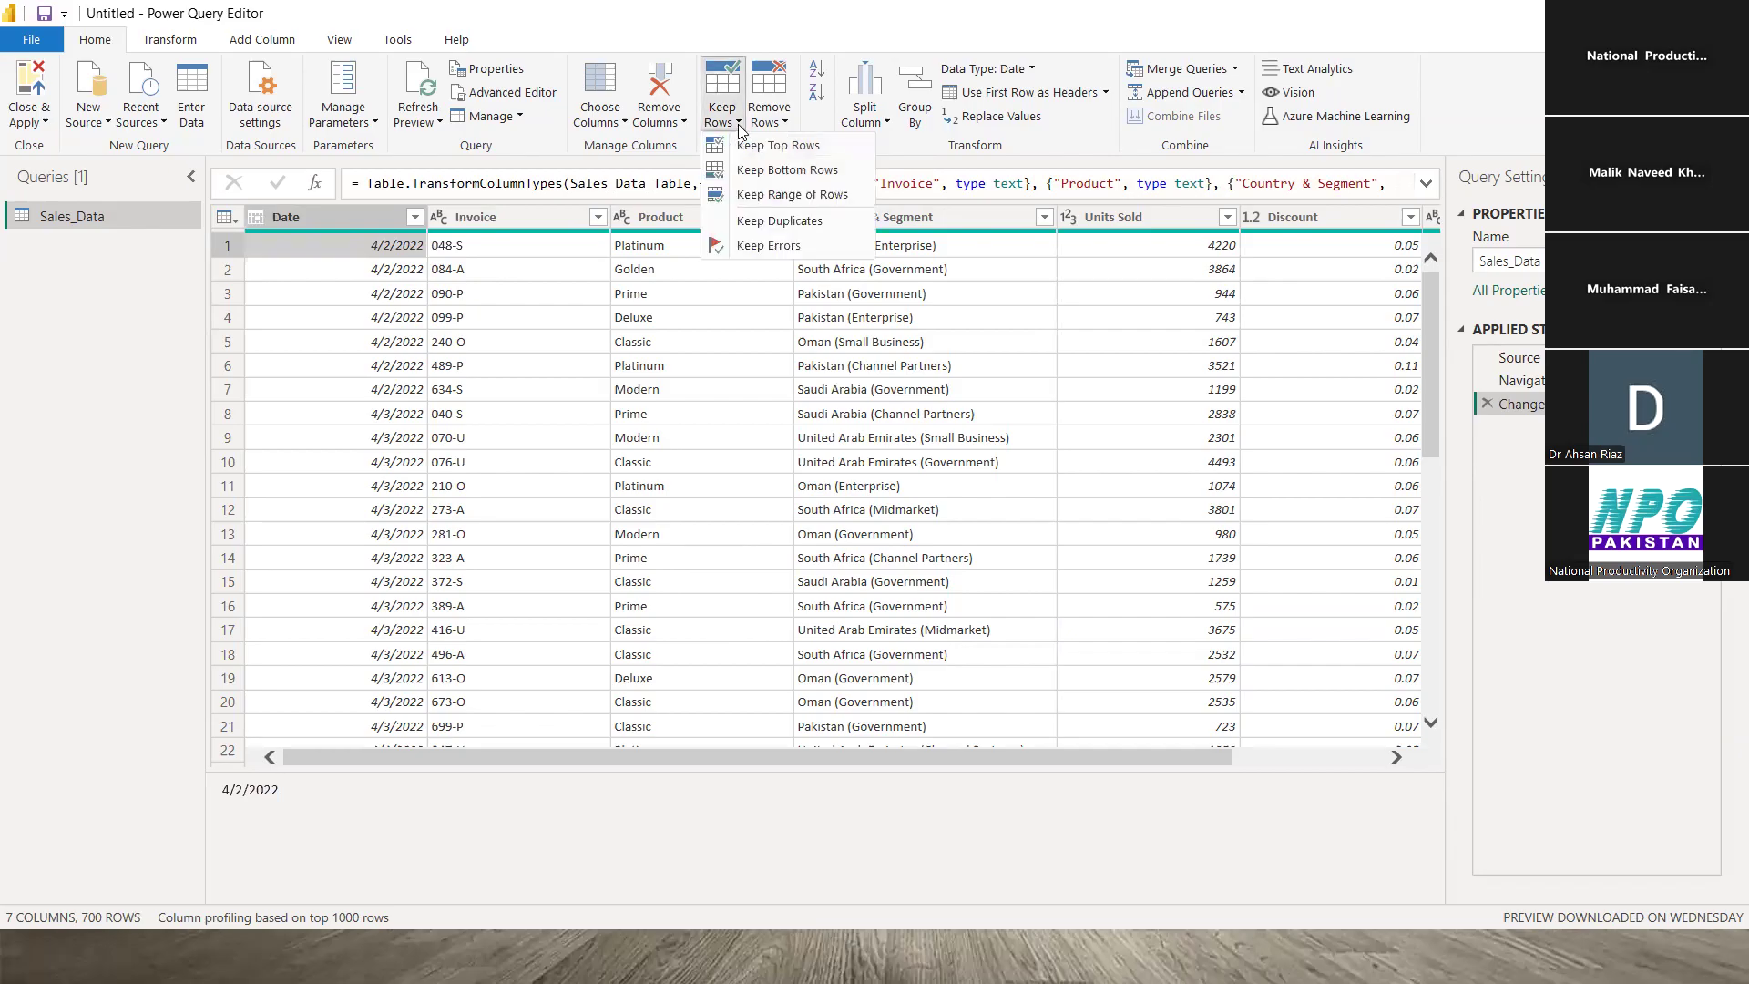
pyautogui.click(345, 252)
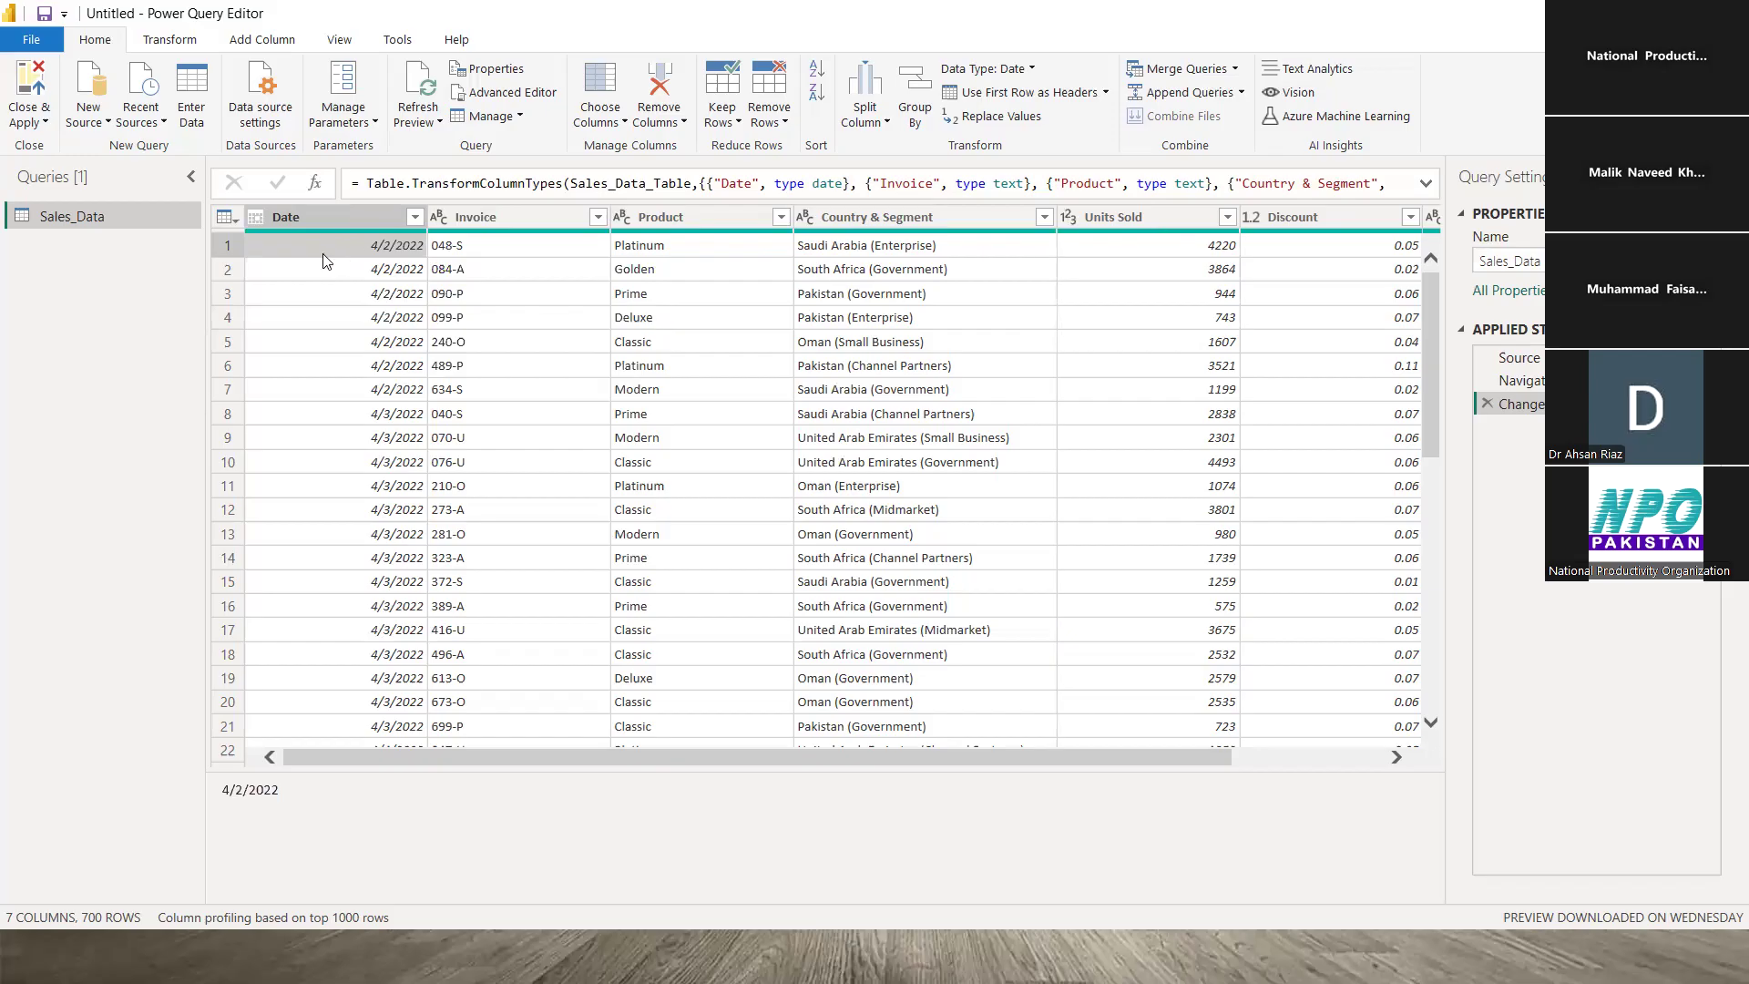
pyautogui.moveTo(530, 759); pyautogui.dragTo(497, 680)
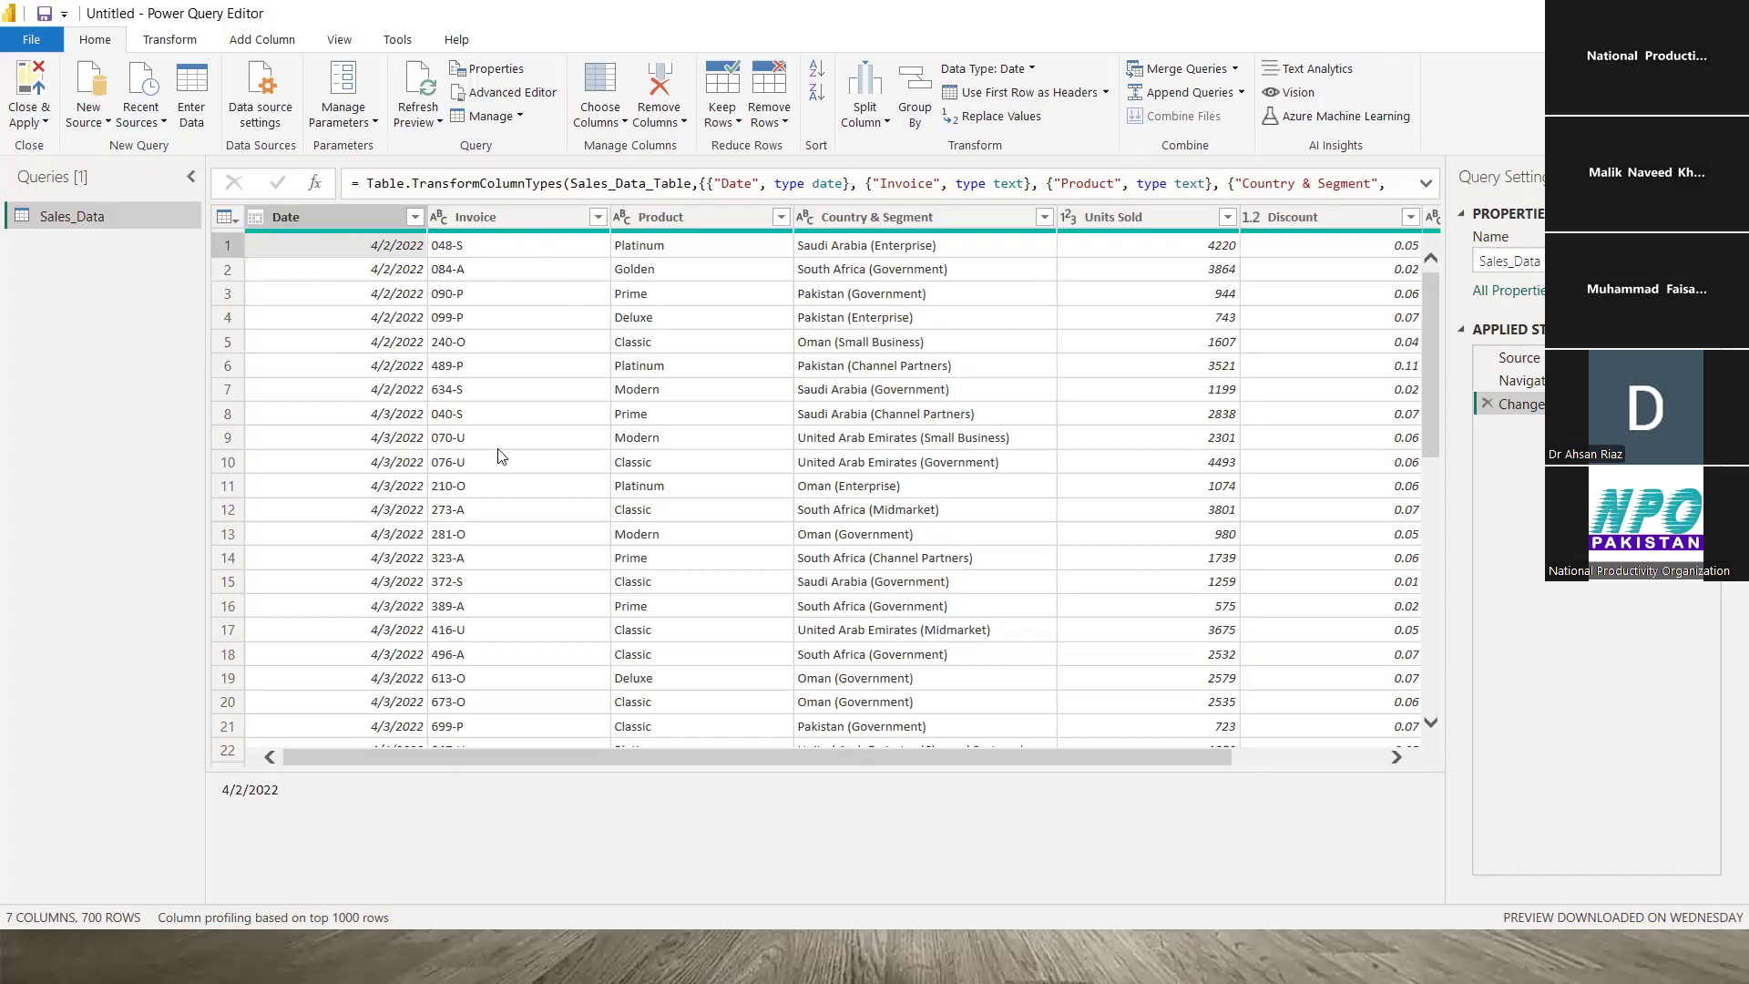
# - Turn on Column quality to review Valid/Error/Empty stats across columns, then switch it off
pyautogui.click(348, 51)
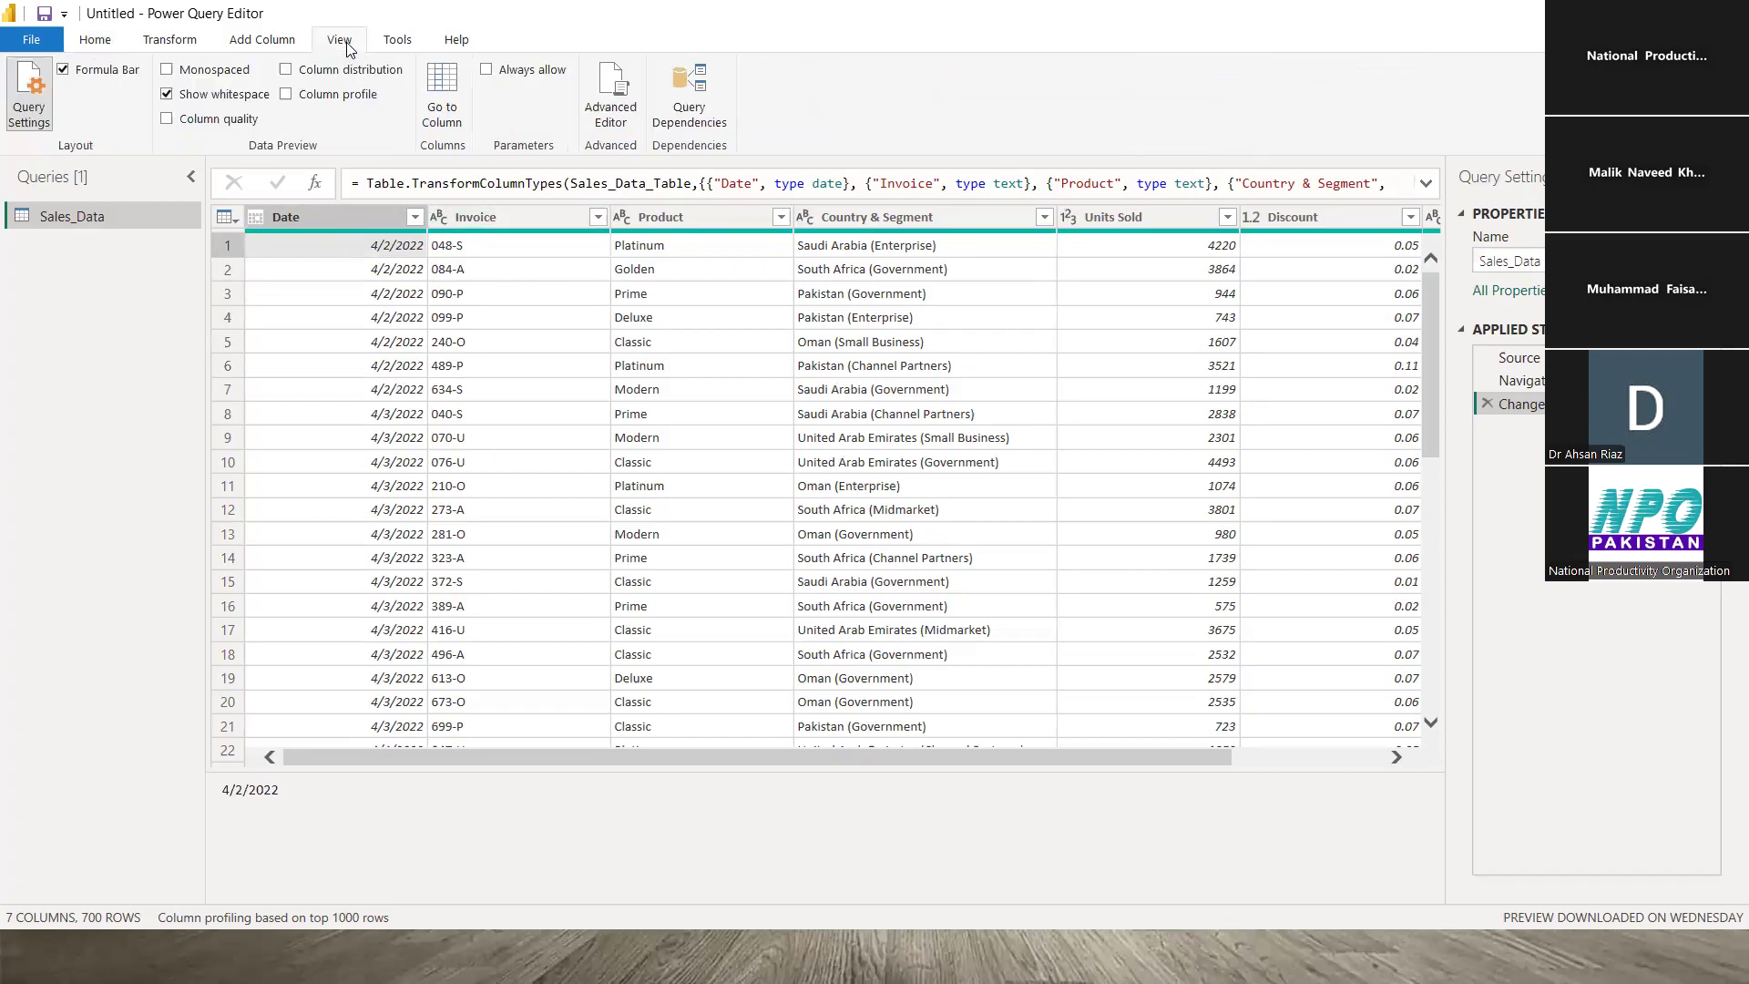
pyautogui.click(167, 119)
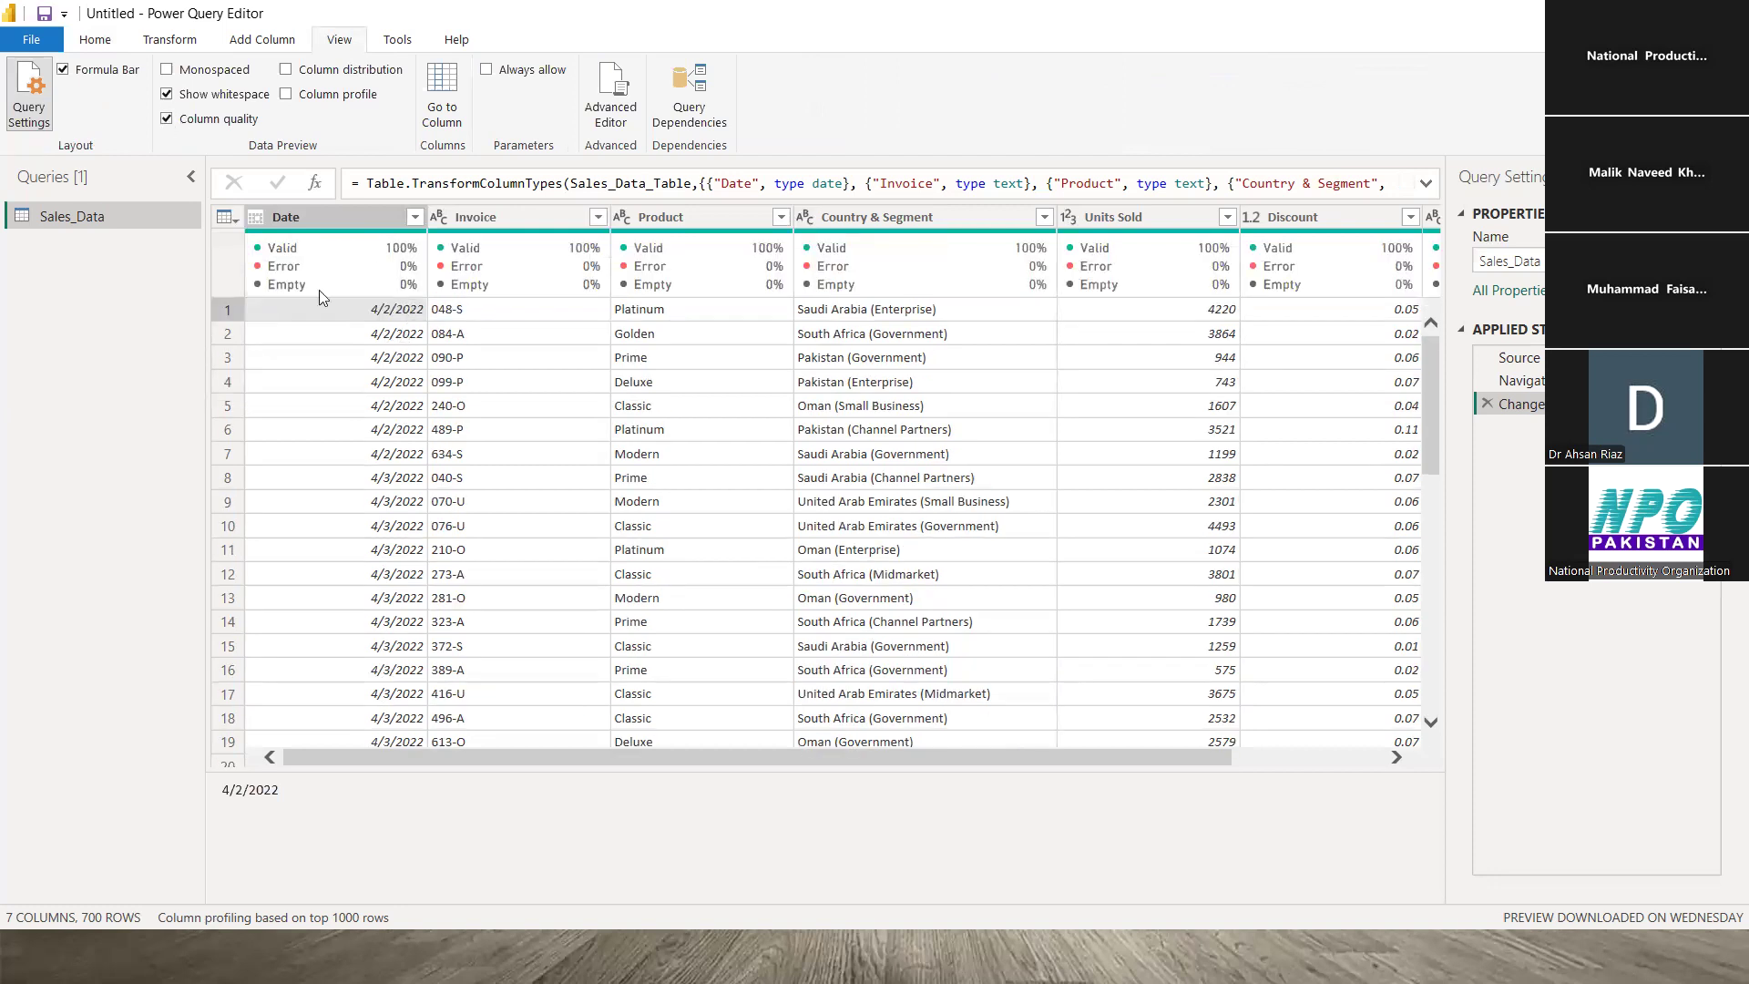
pyautogui.moveTo(317, 296)
pyautogui.moveTo(432, 760)
pyautogui.mouseDown()
pyautogui.moveTo(472, 756)
pyautogui.moveTo(420, 734)
pyautogui.mouseUp()
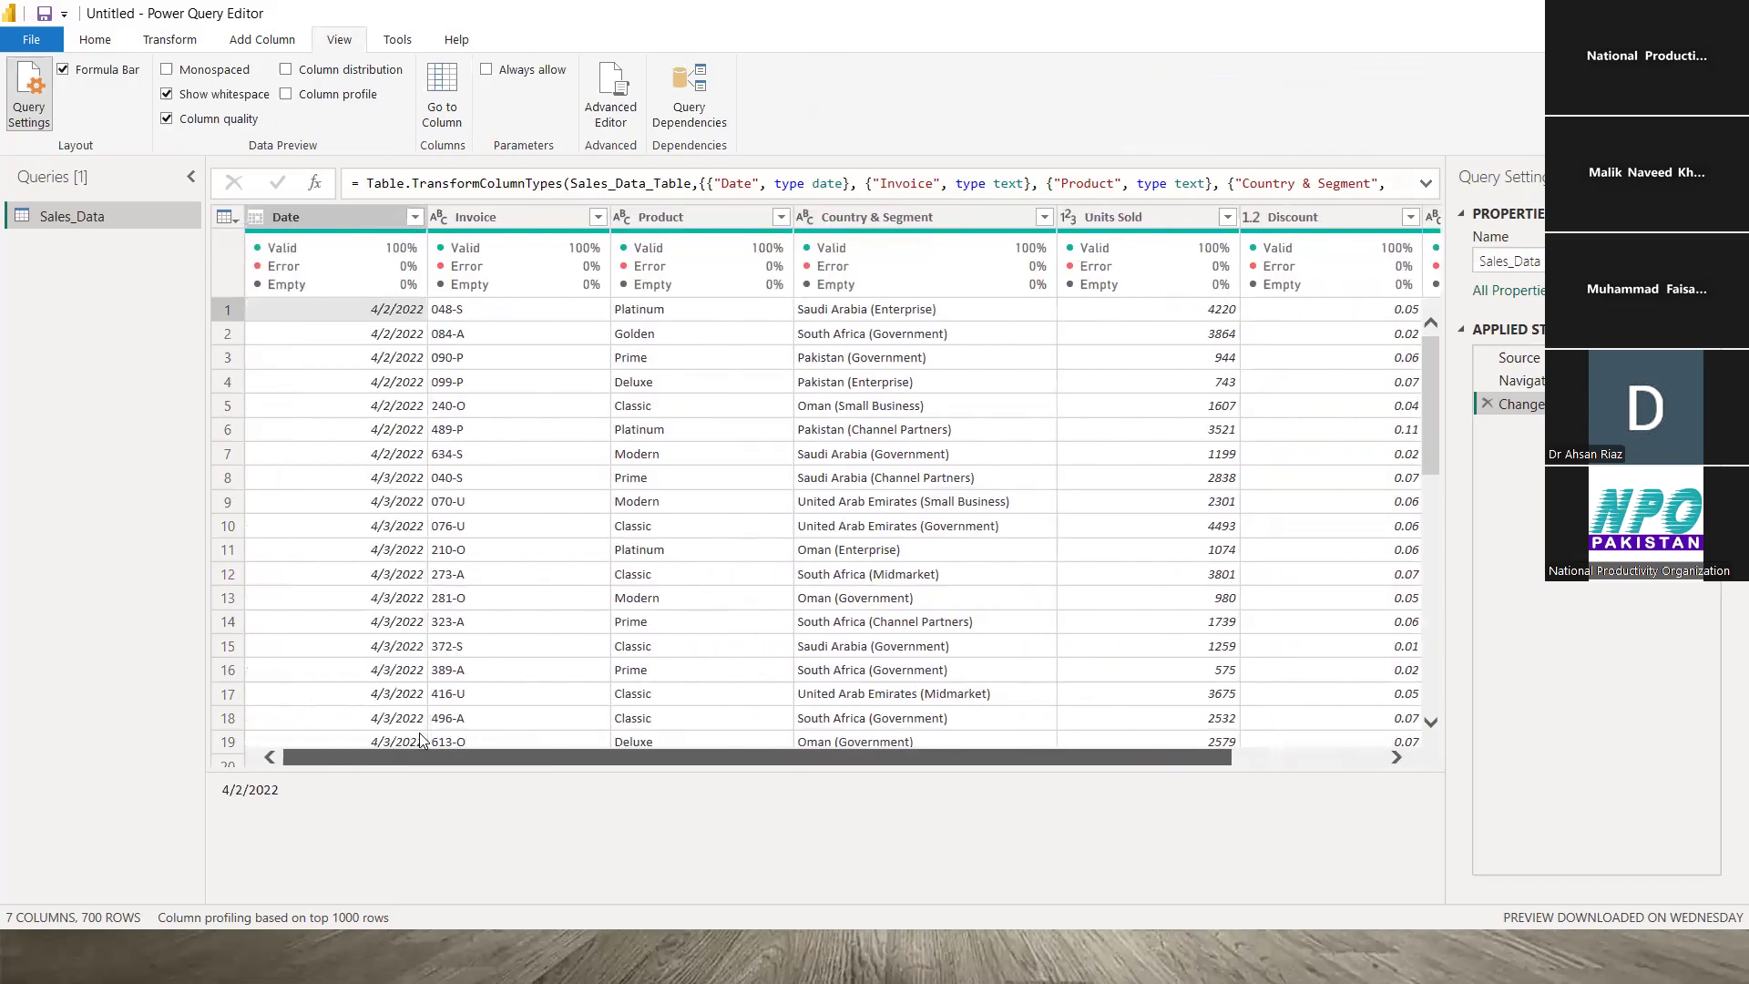
pyautogui.hscroll(3, 467, 737)
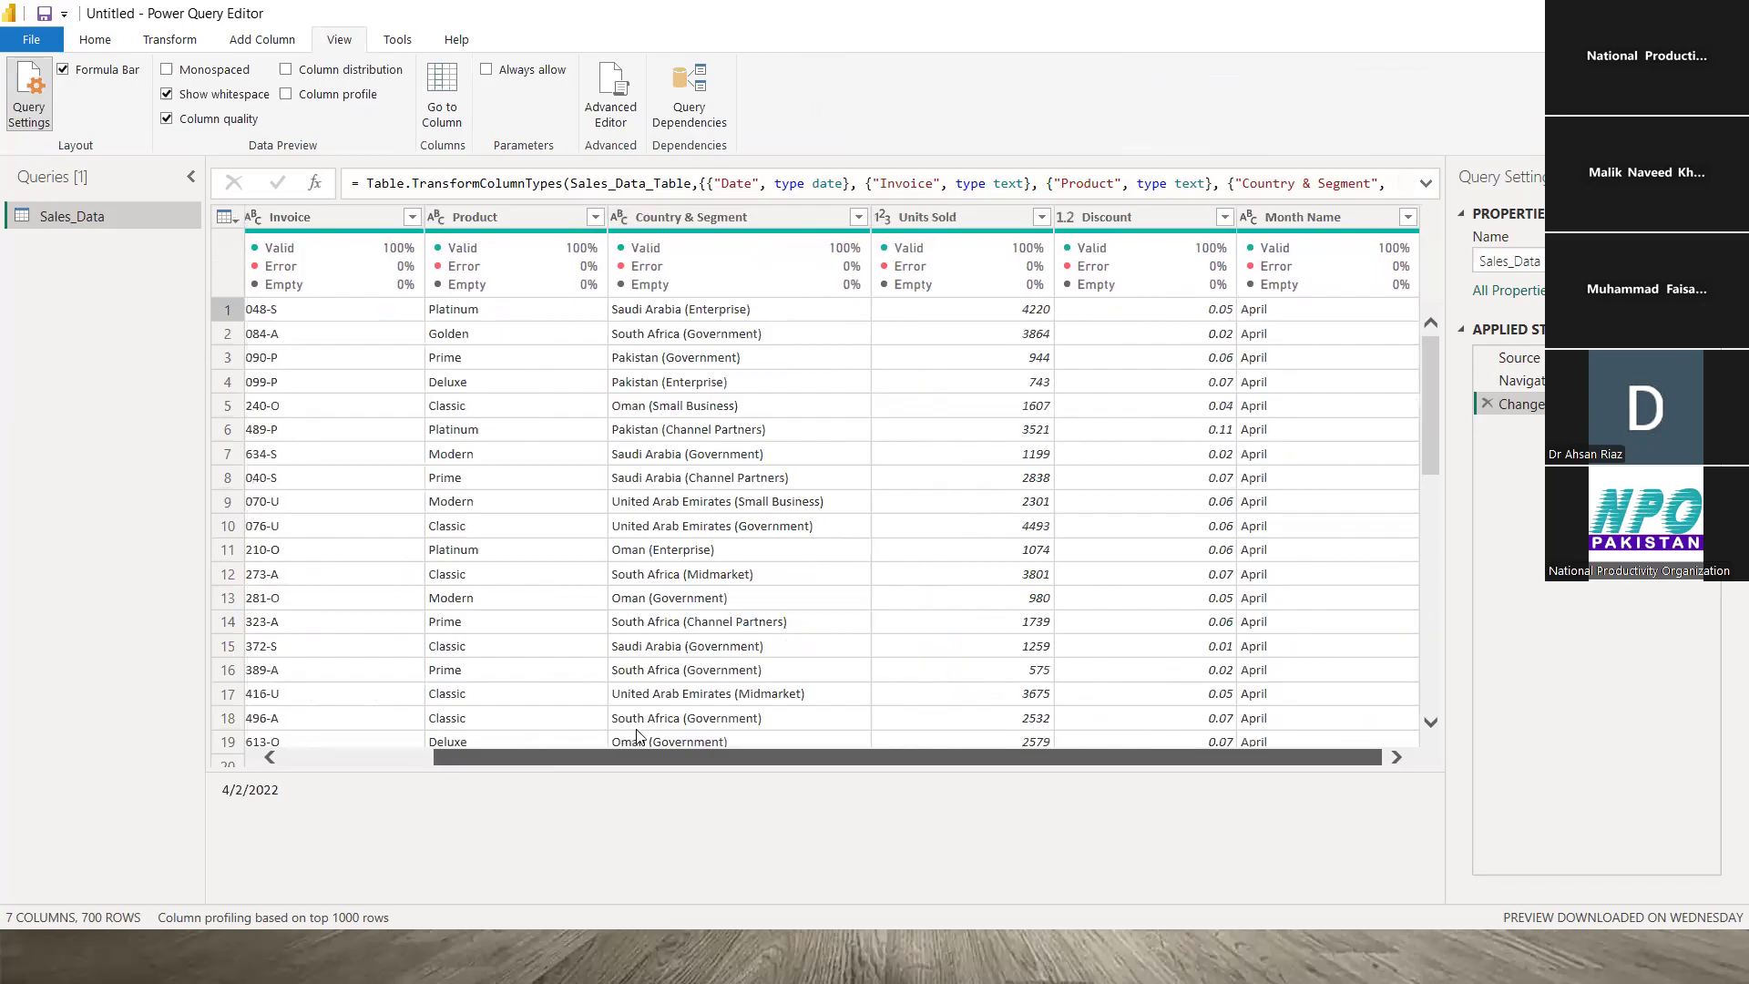
pyautogui.hscroll(-3, 638, 736)
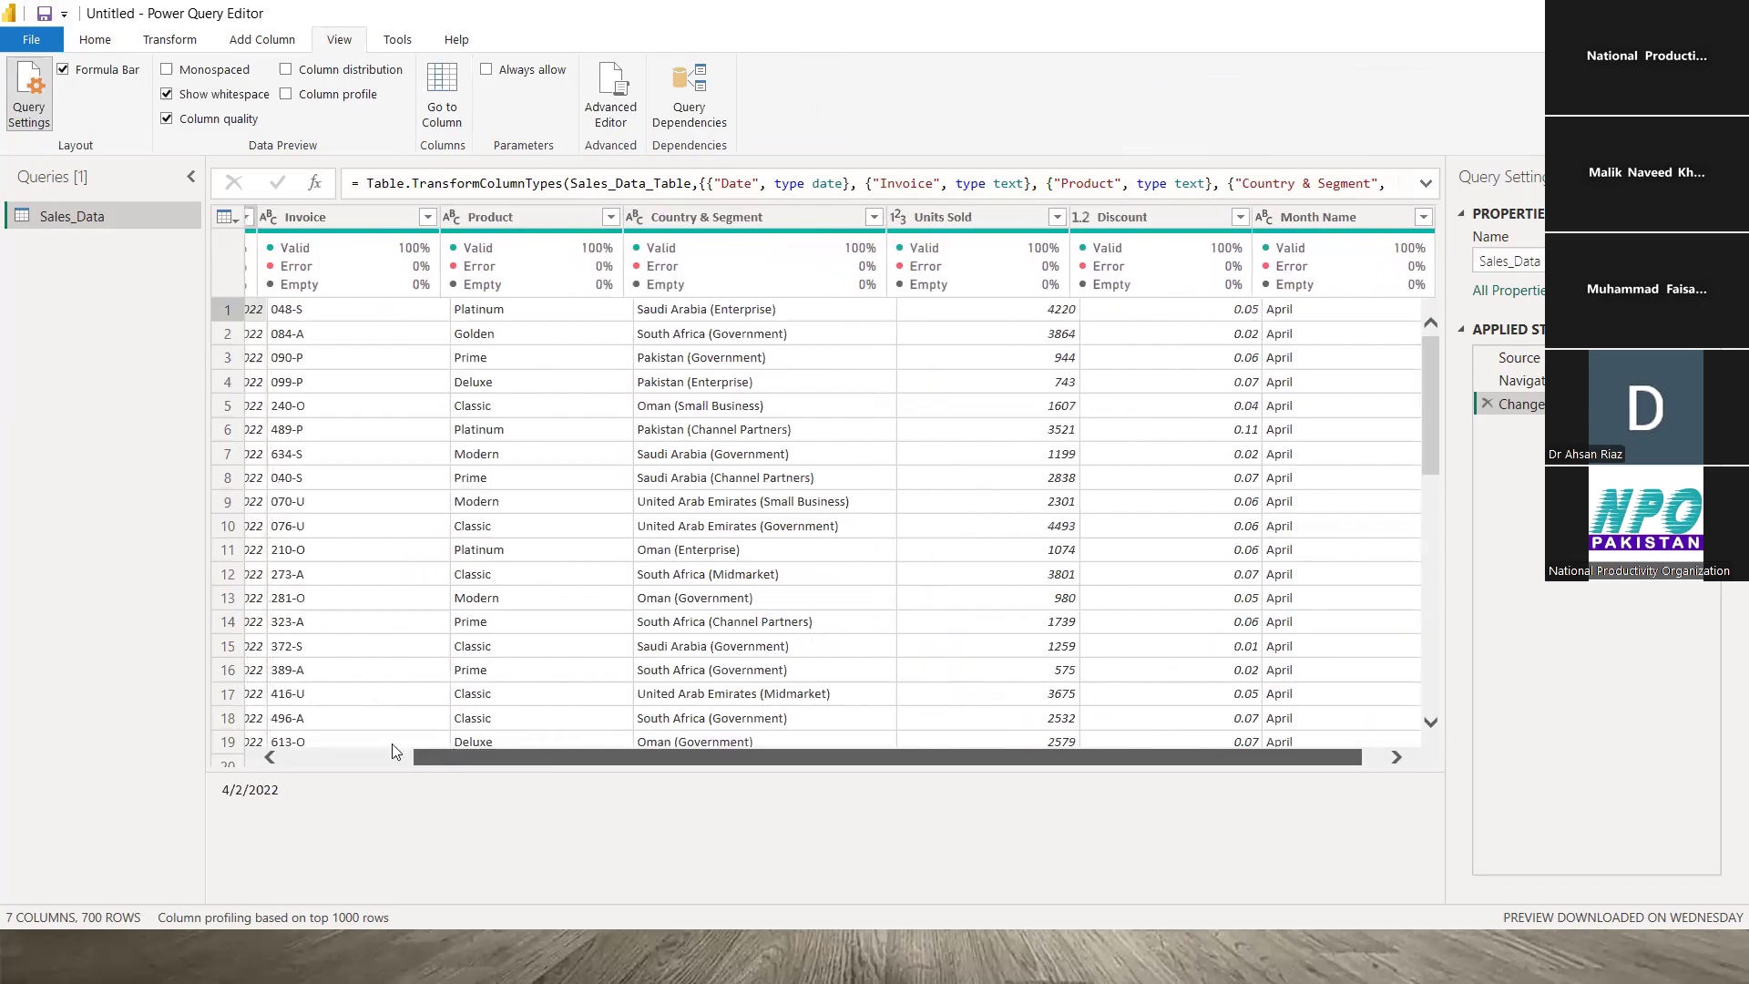
pyautogui.click(167, 119)
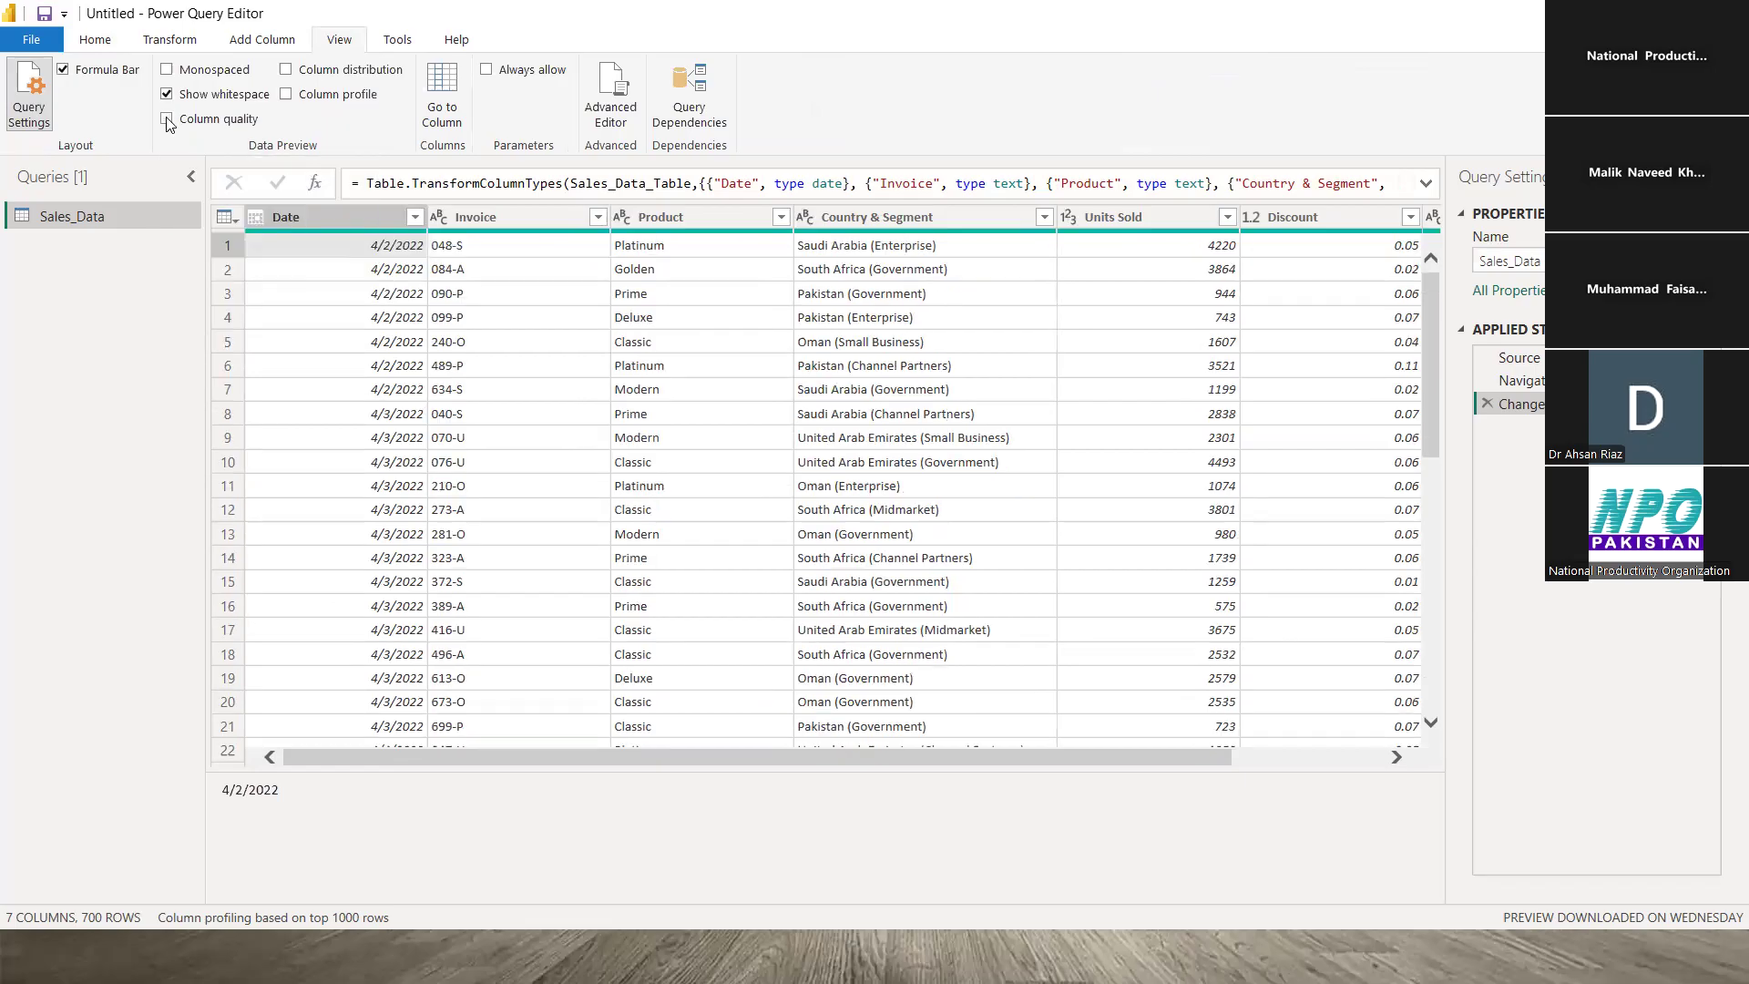
# - Return to the Home ribbon and select the first Country & Segment value
pyautogui.click(98, 37)
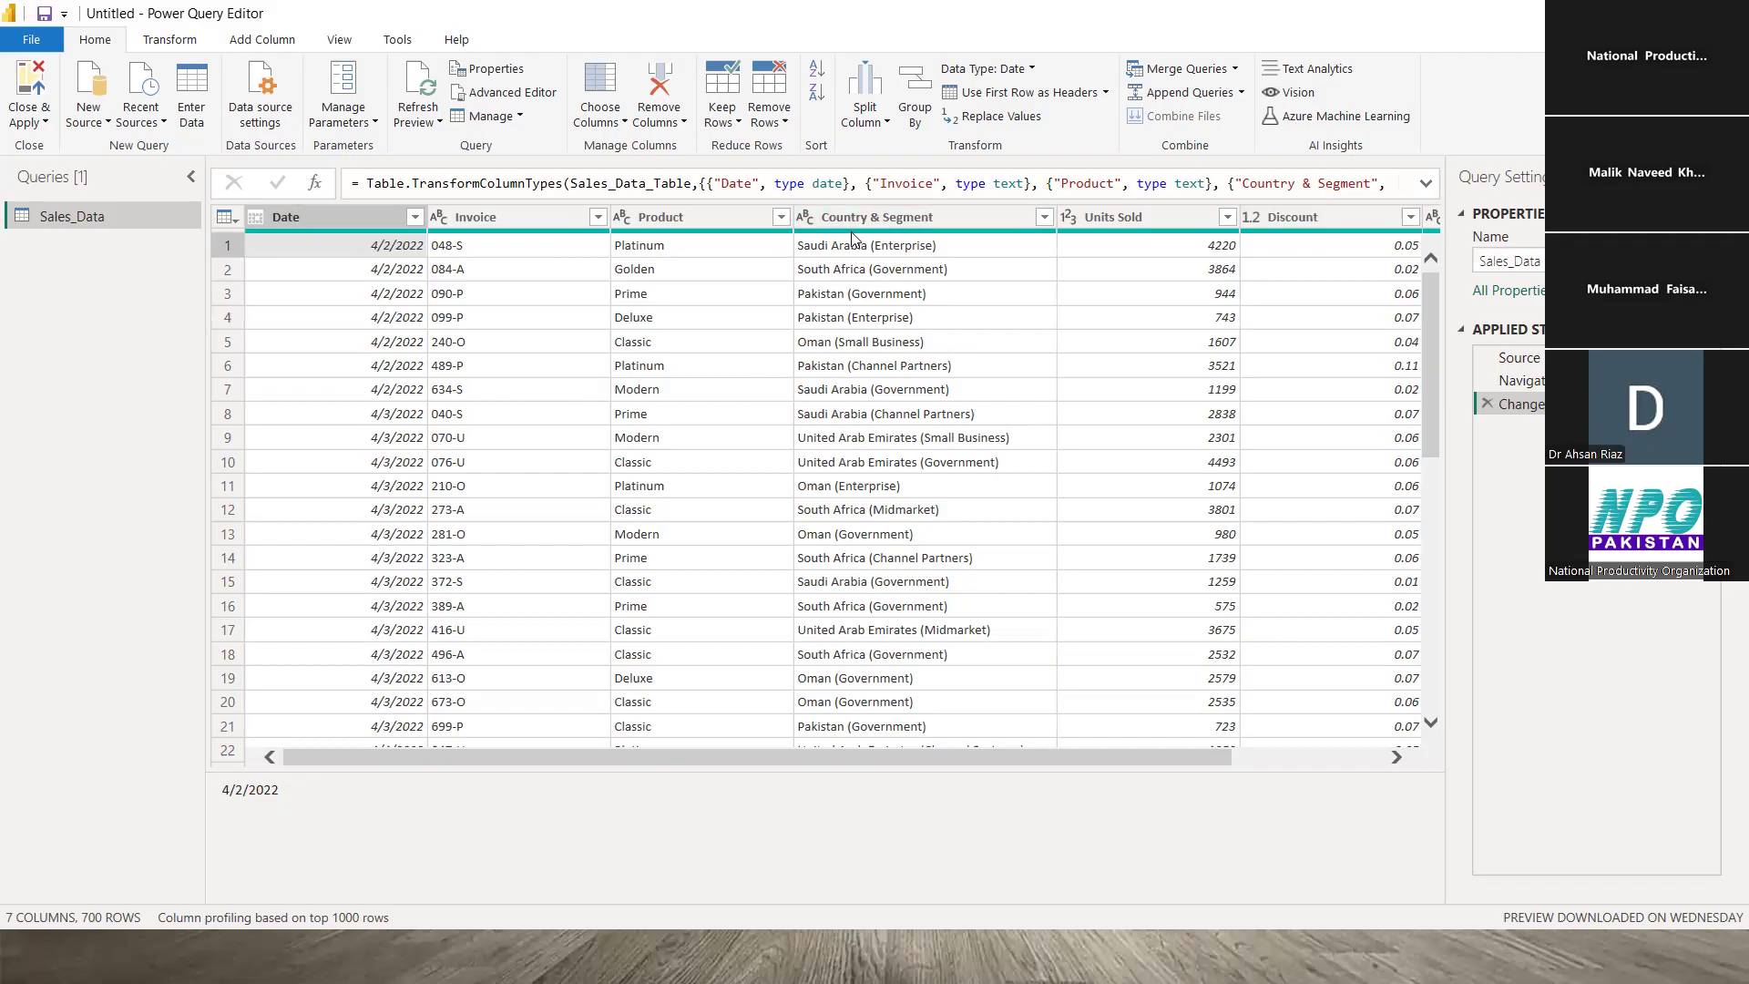
pyautogui.click(915, 249)
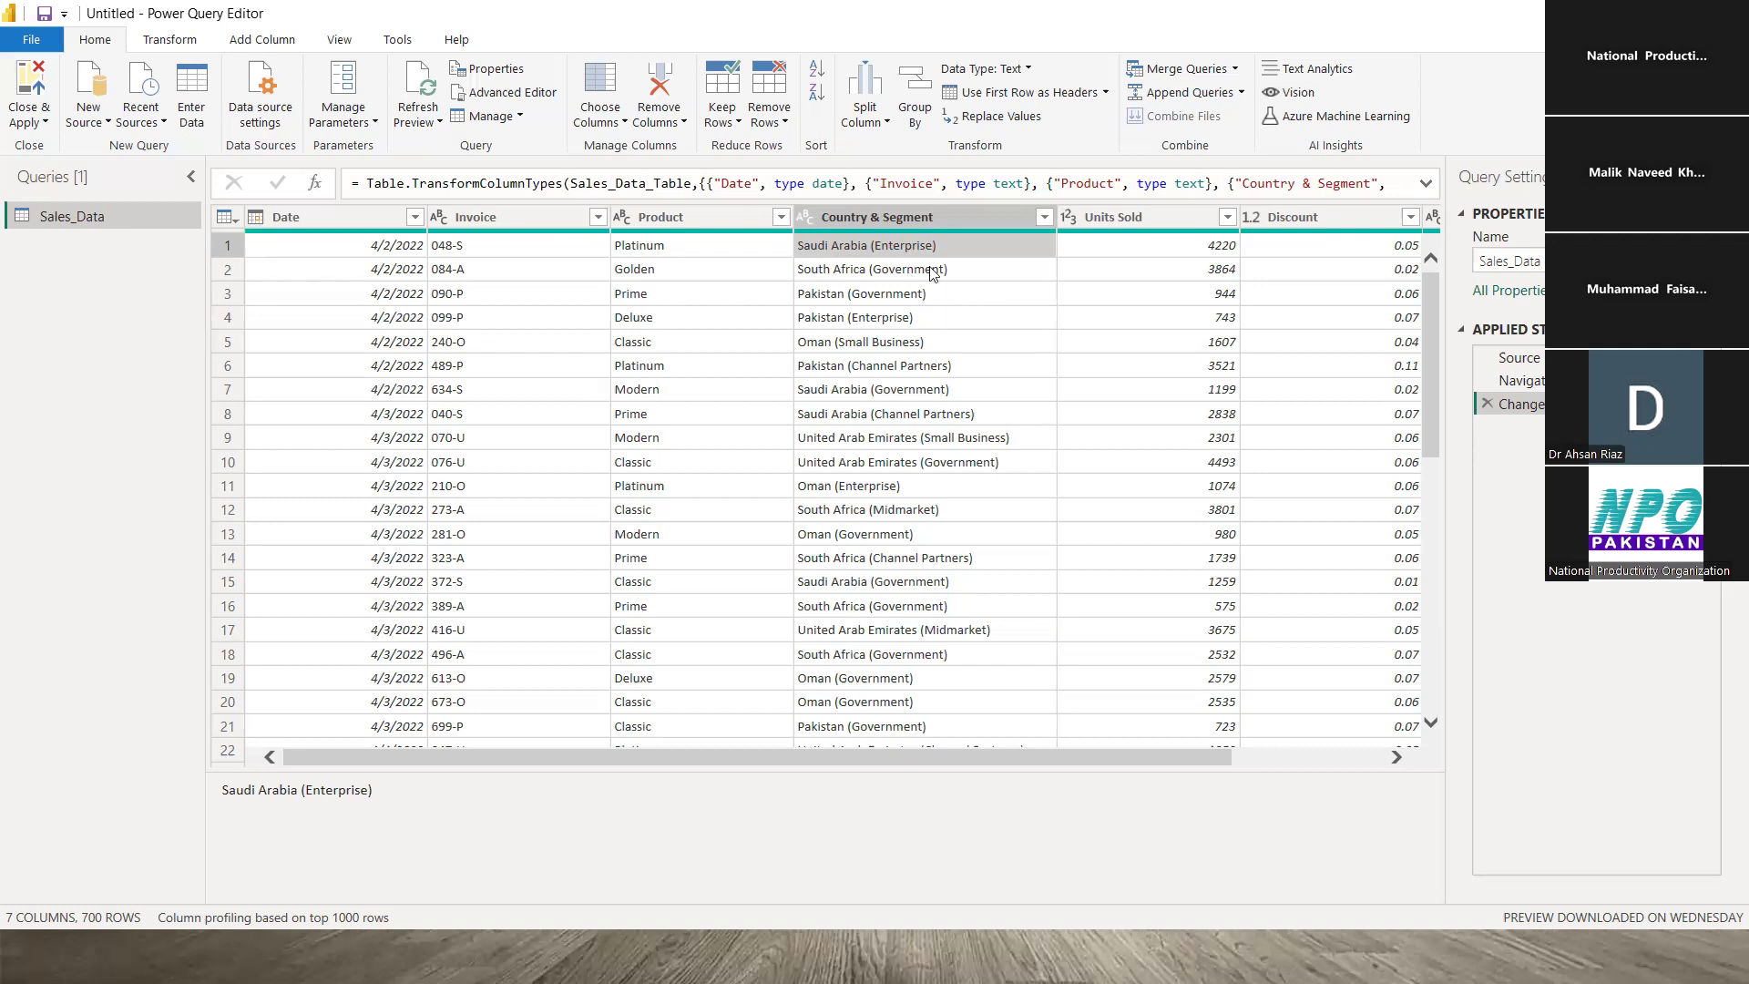
pyautogui.click(932, 296)
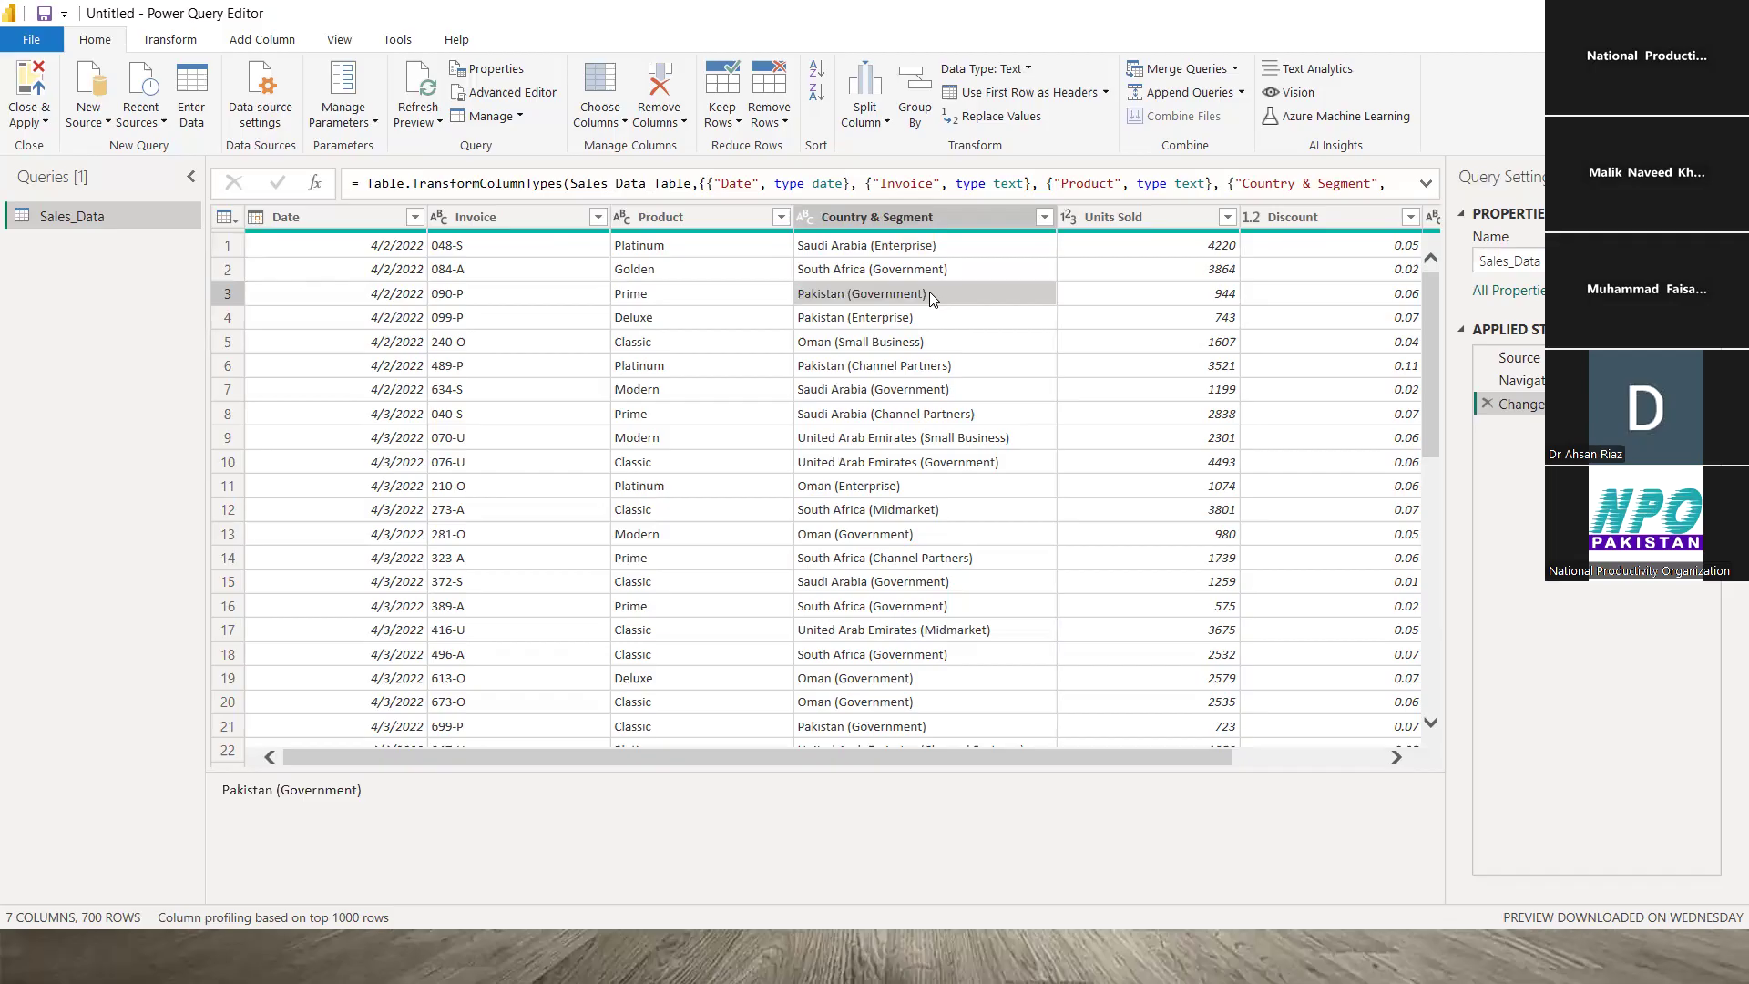
pyautogui.click(951, 366)
pyautogui.click(970, 415)
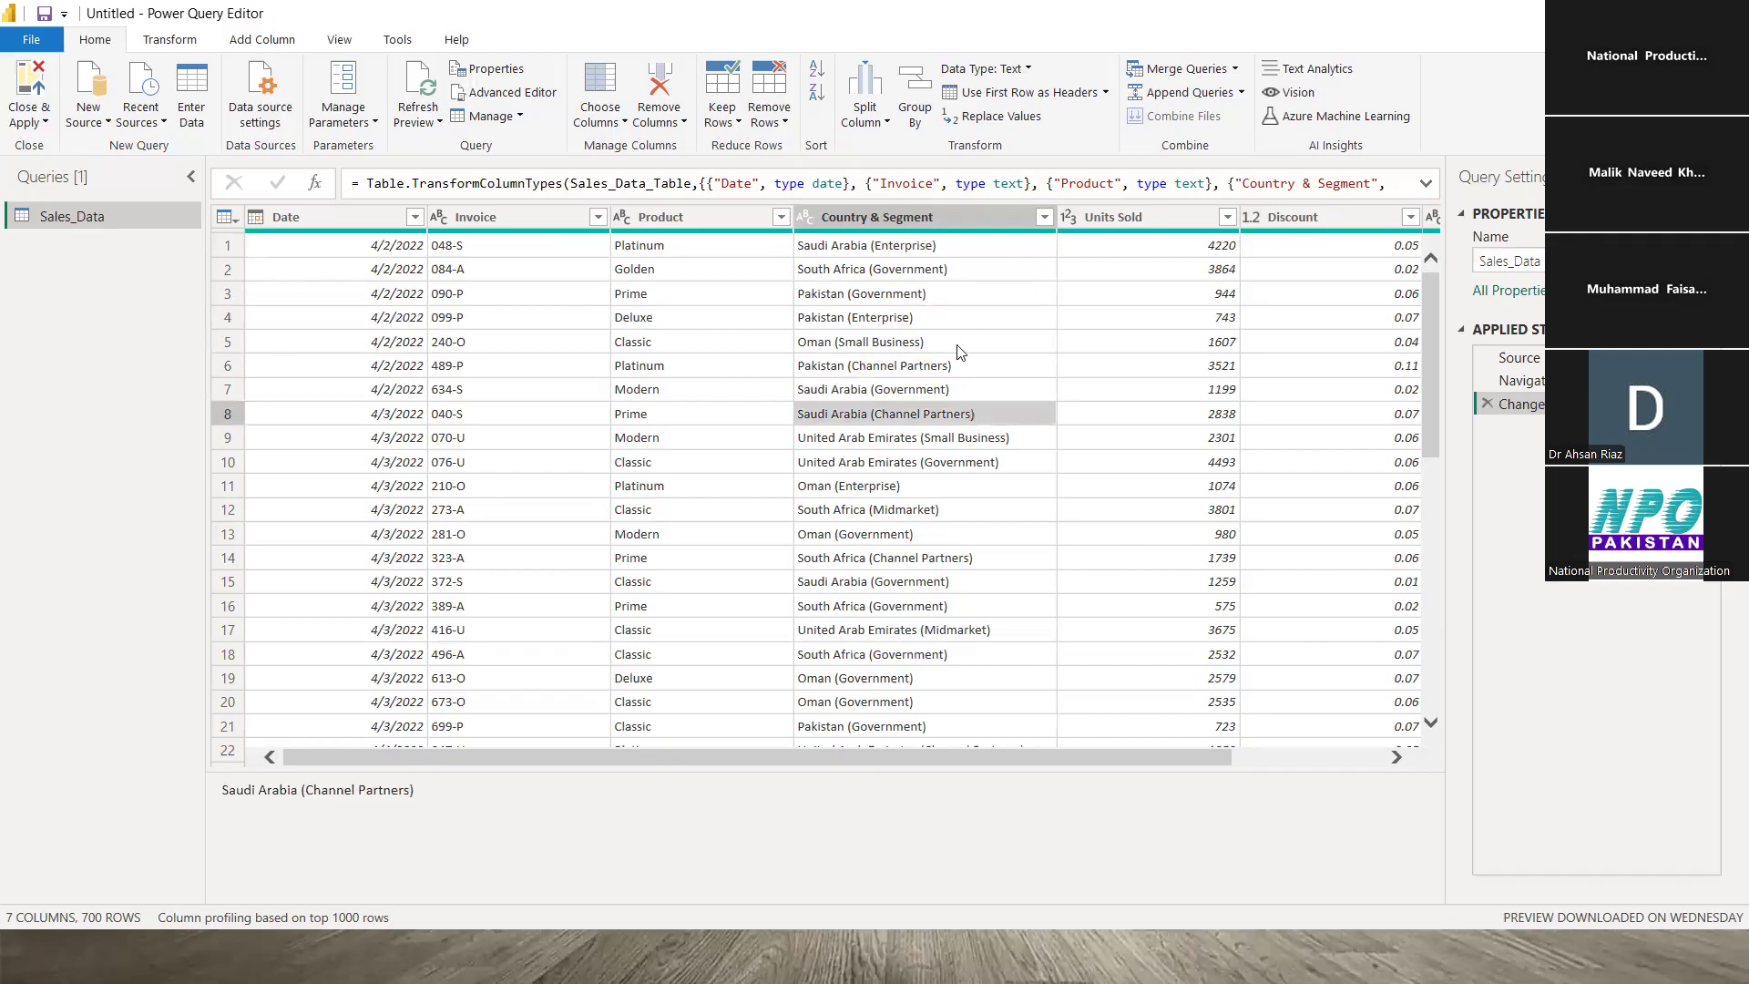
pyautogui.click(973, 251)
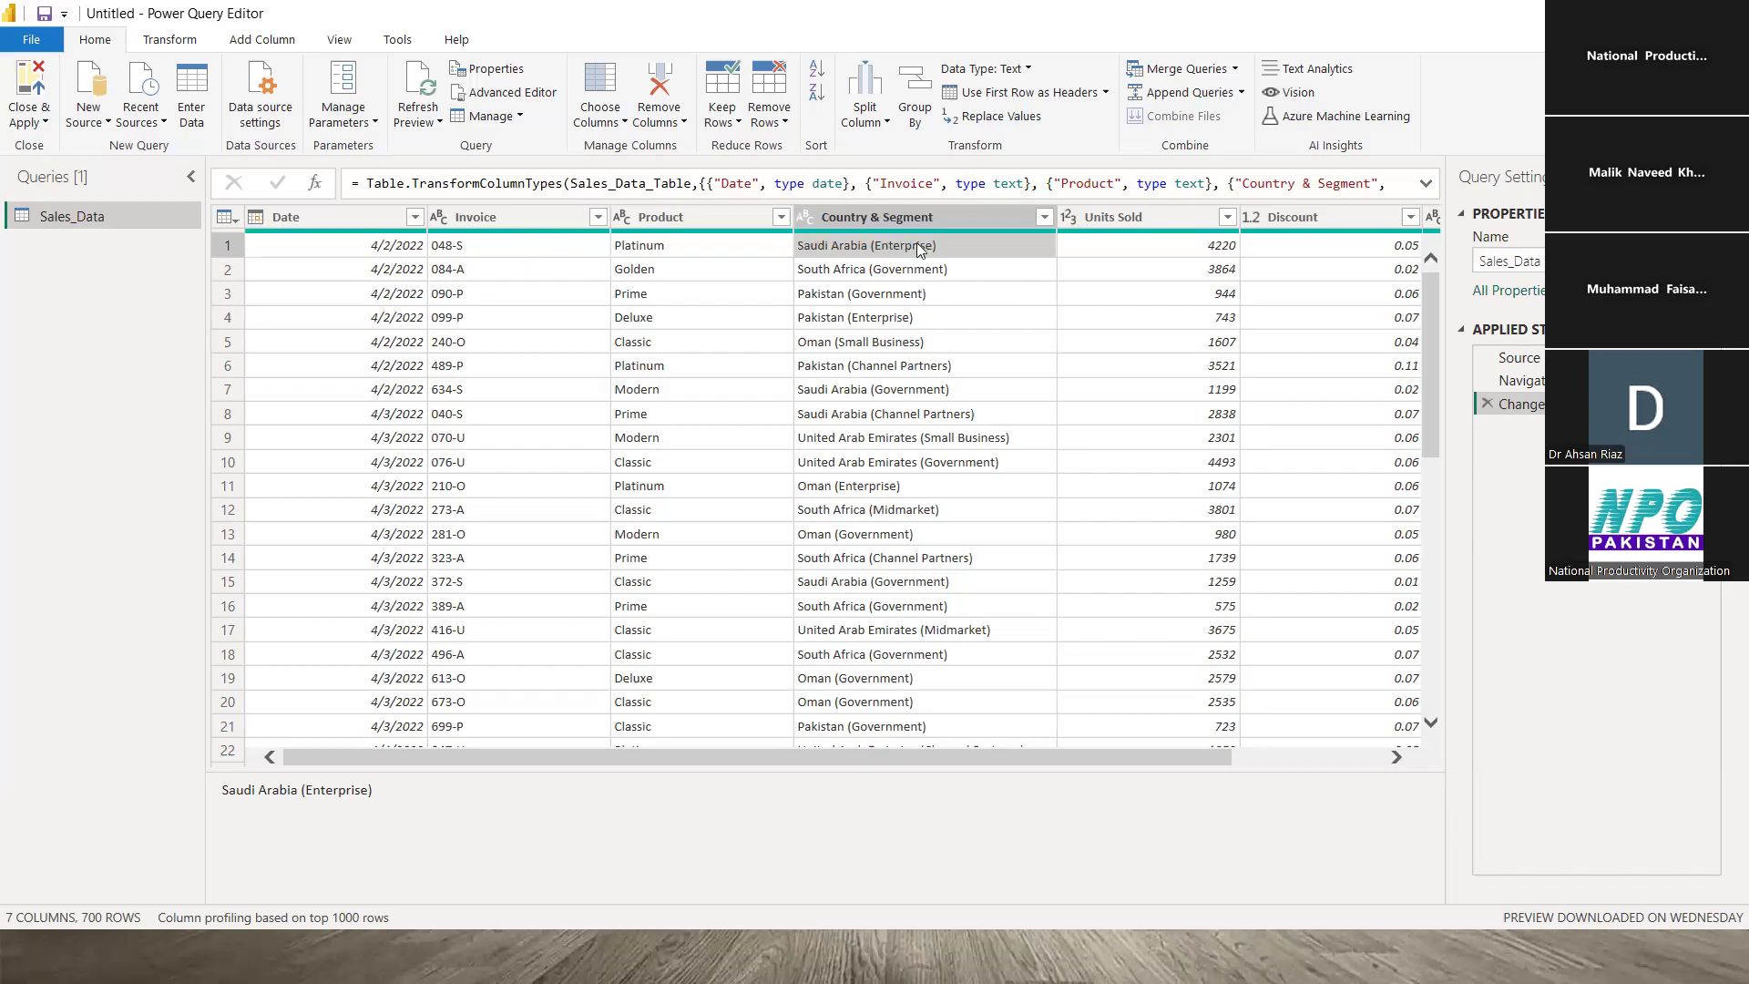
pyautogui.click(915, 294)
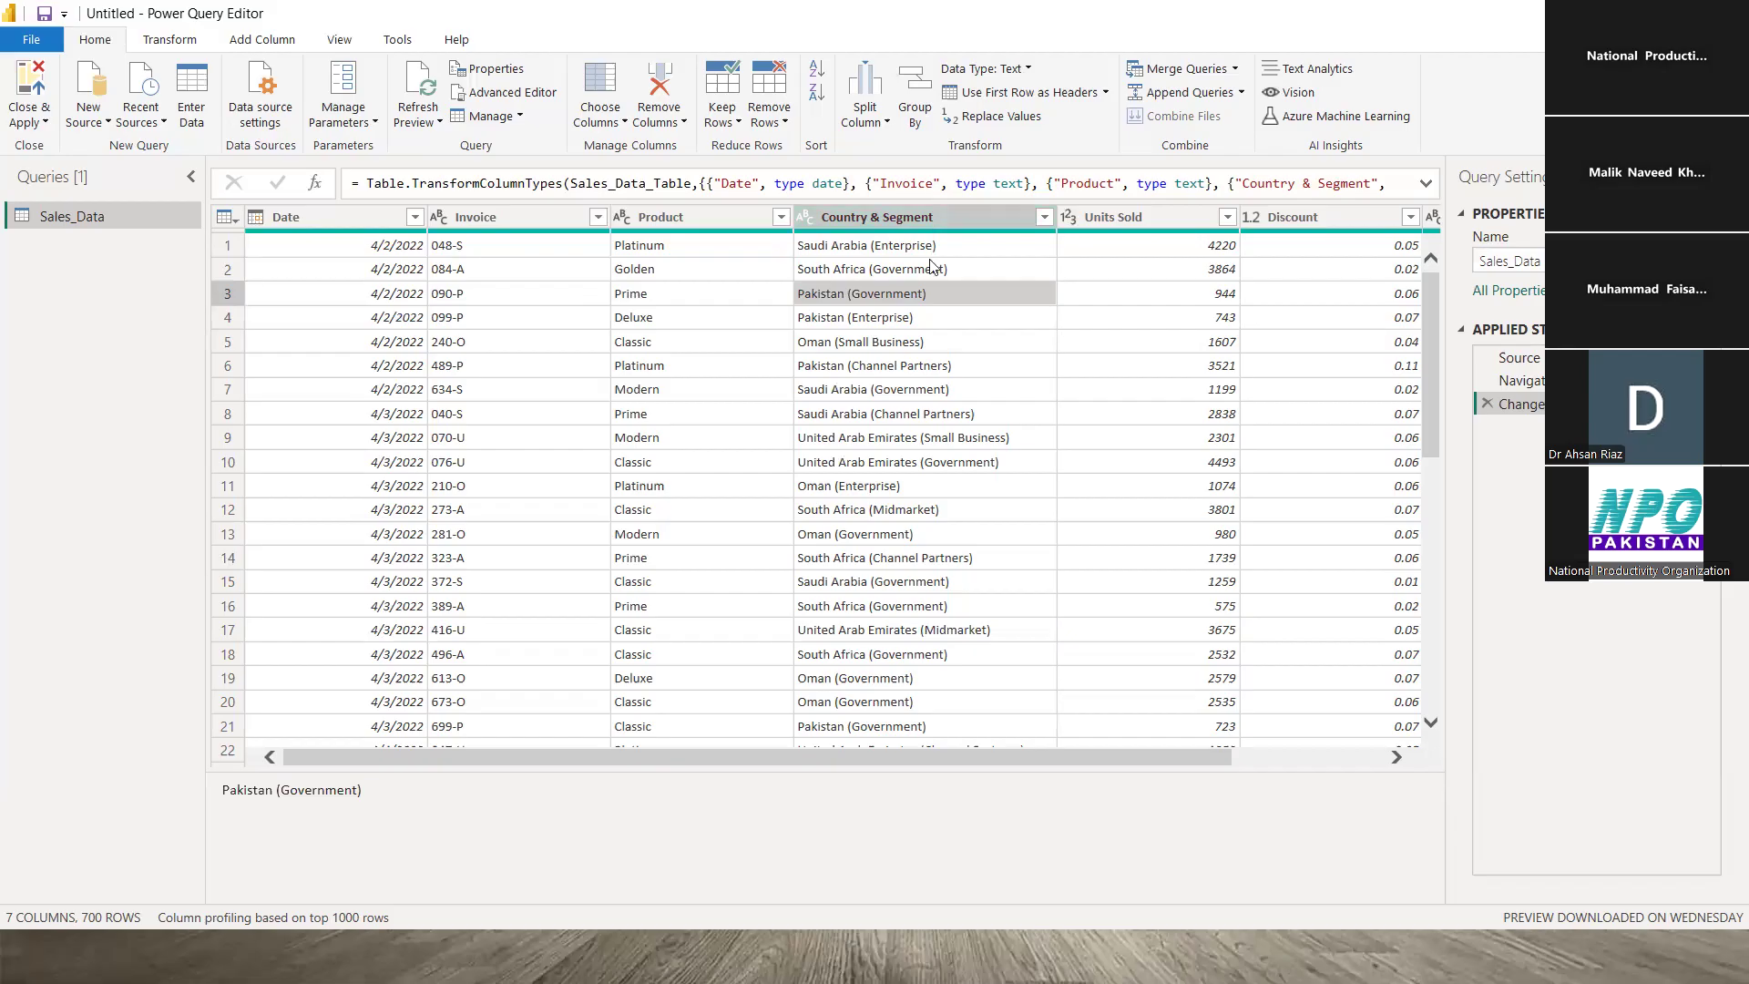
pyautogui.click(914, 366)
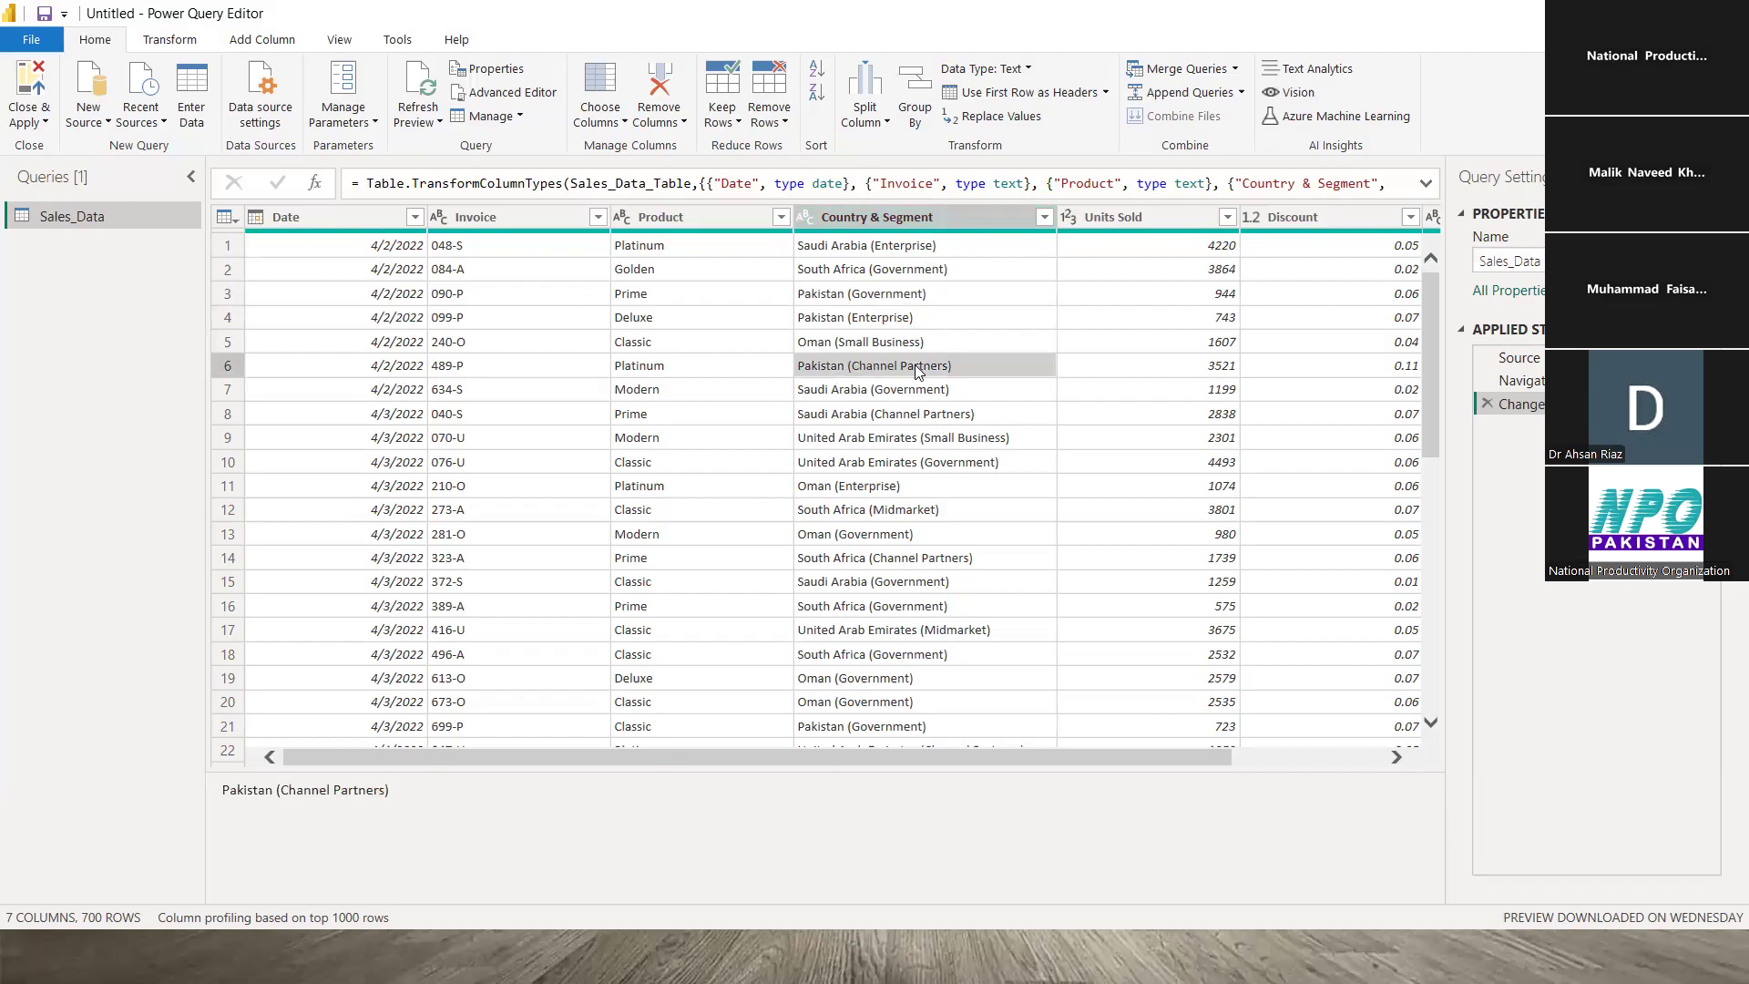
pyautogui.click(920, 460)
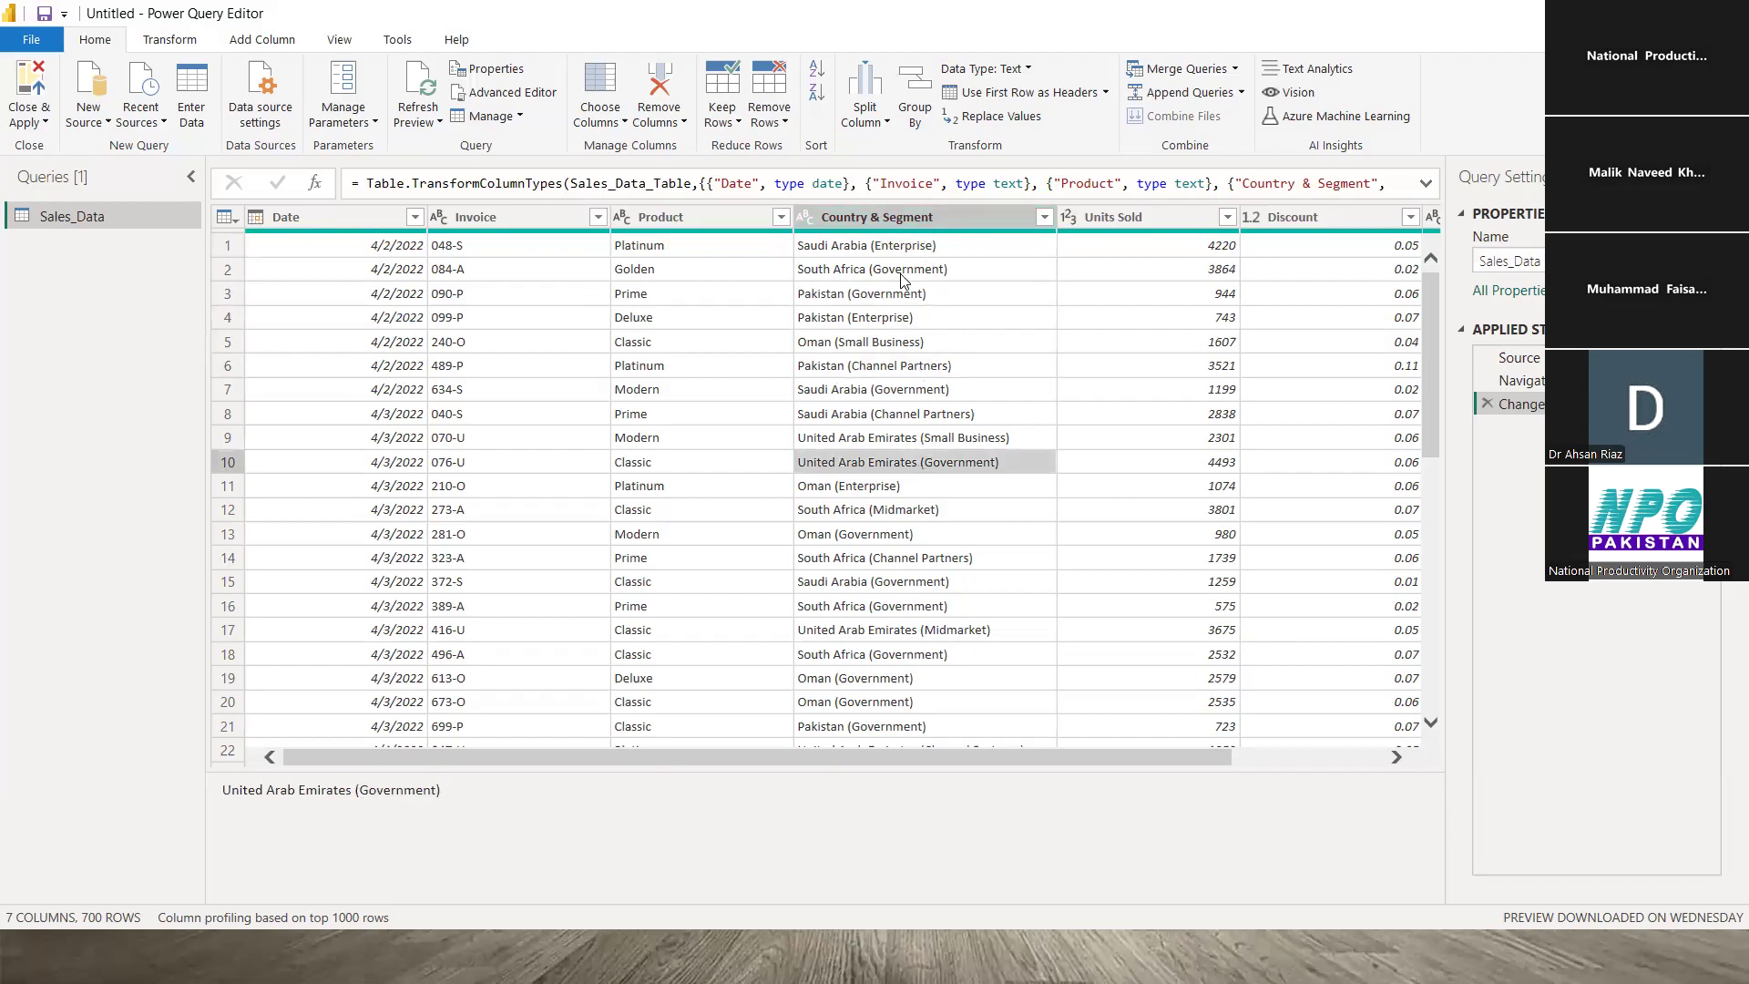
pyautogui.click(914, 296)
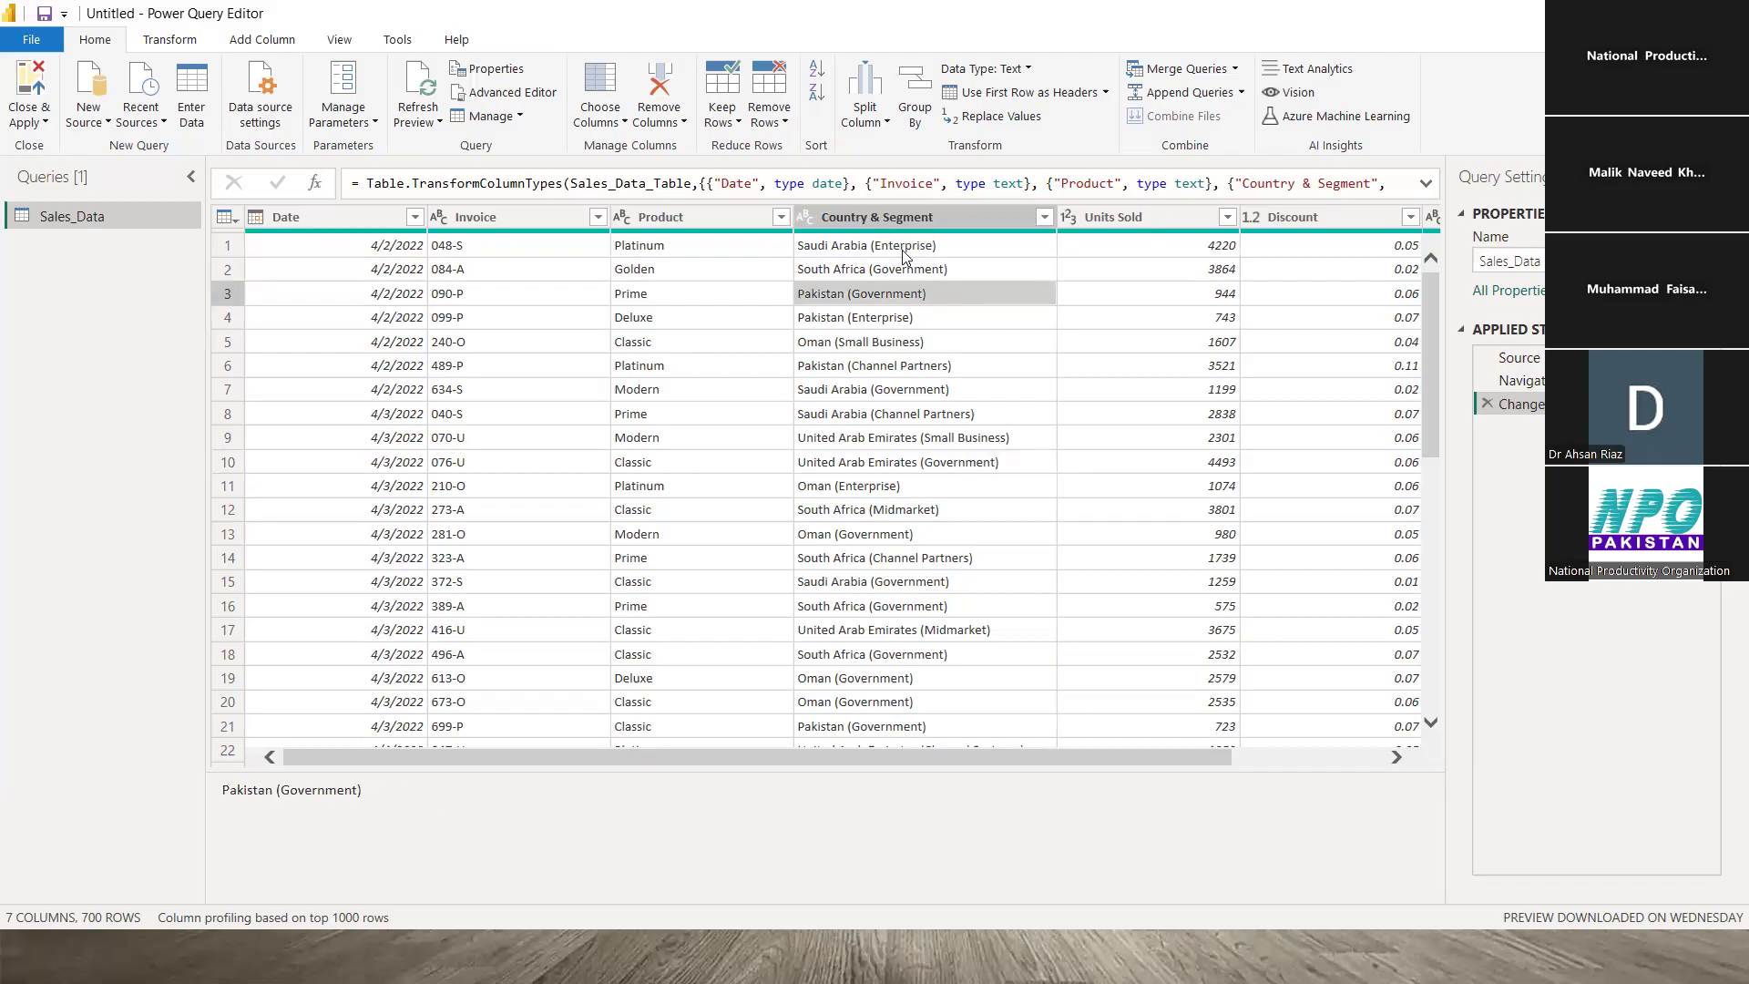
pyautogui.click(920, 368)
pyautogui.click(933, 463)
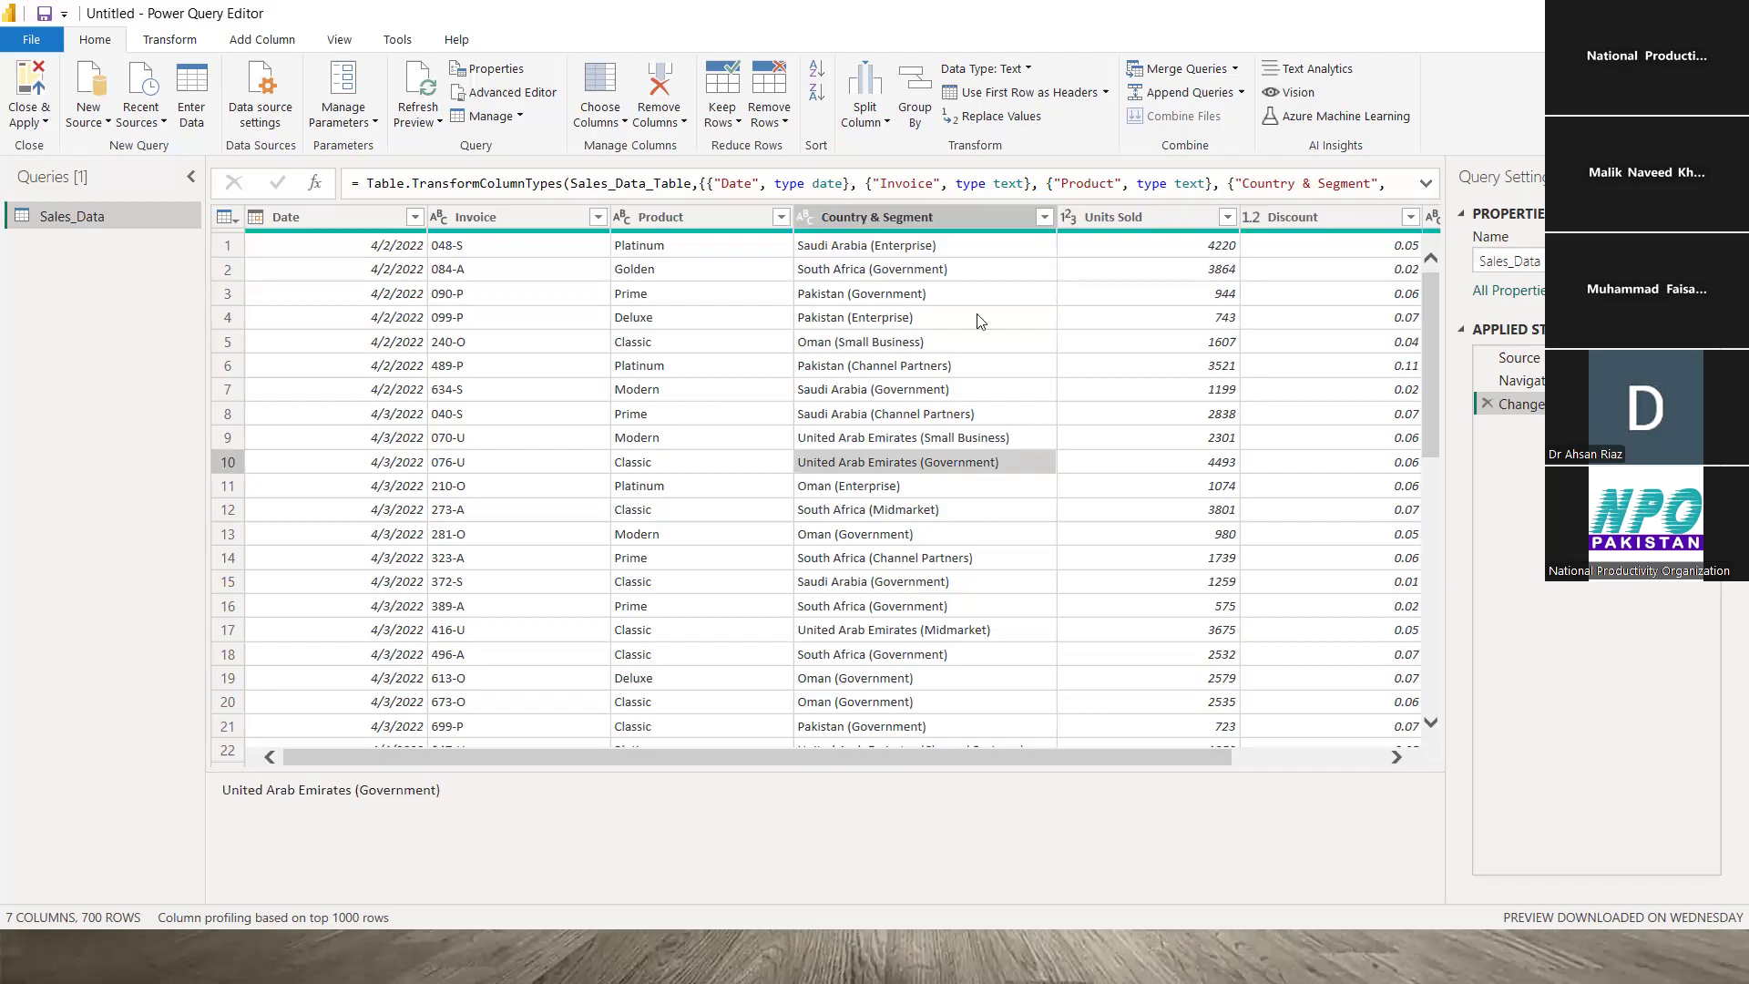
pyautogui.click(907, 318)
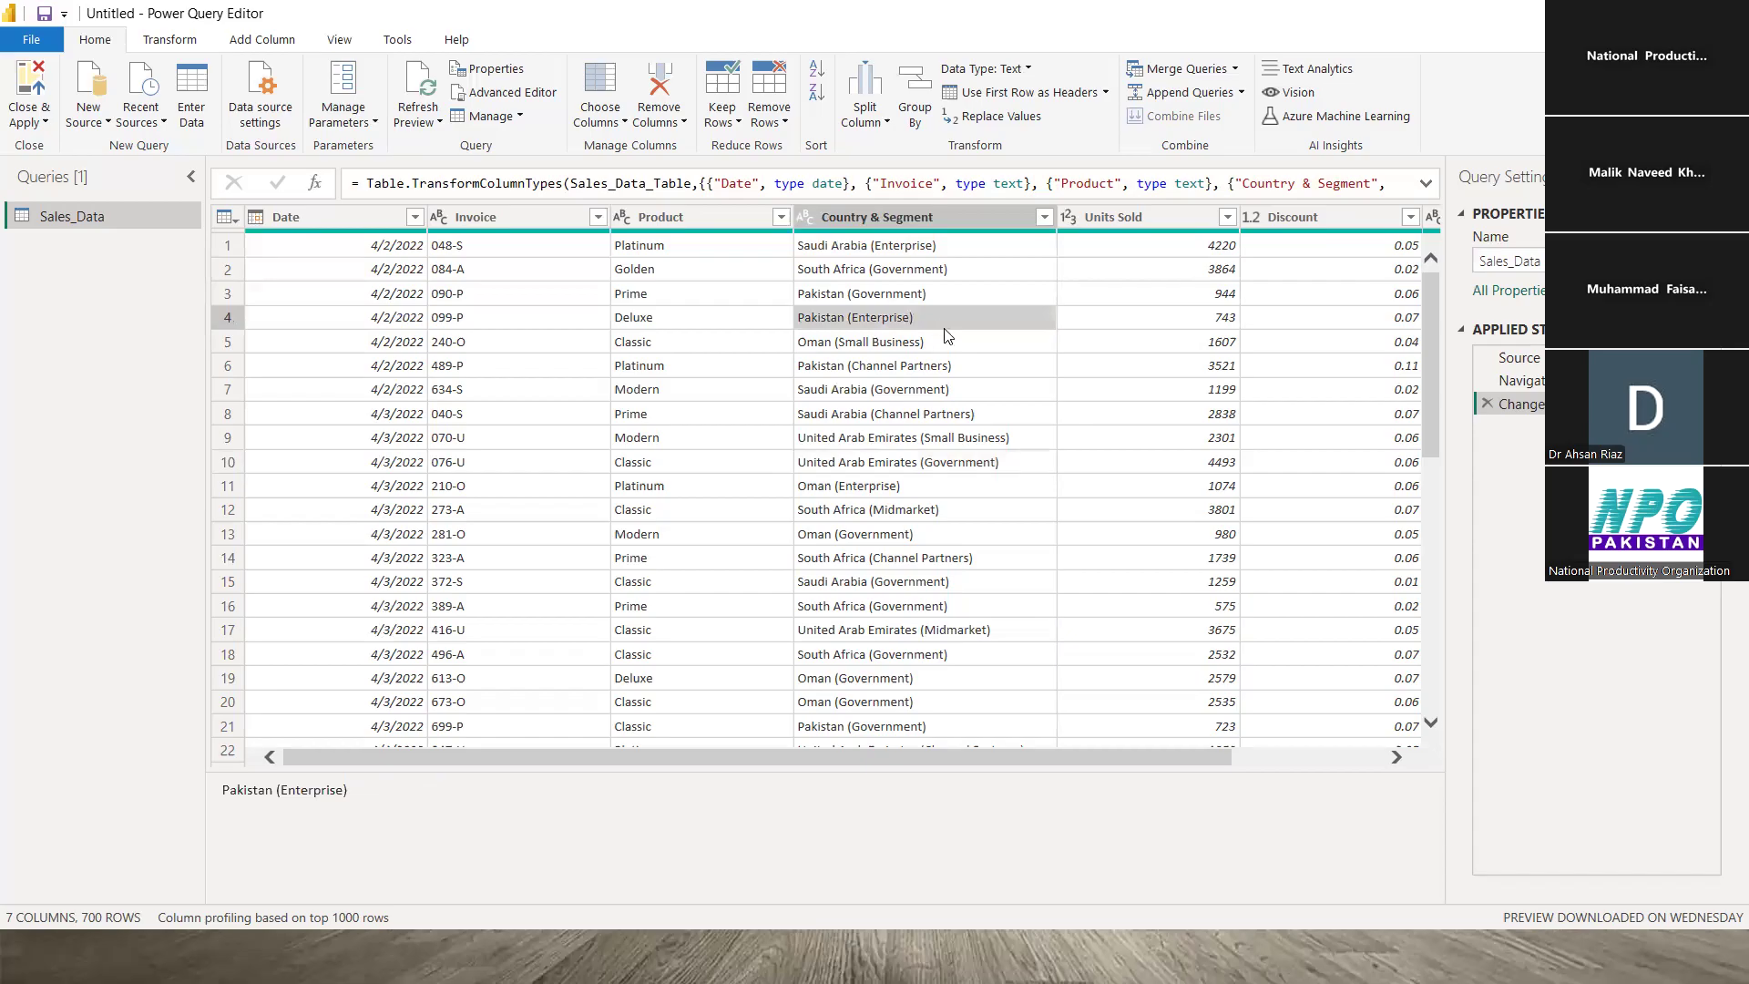
pyautogui.click(936, 417)
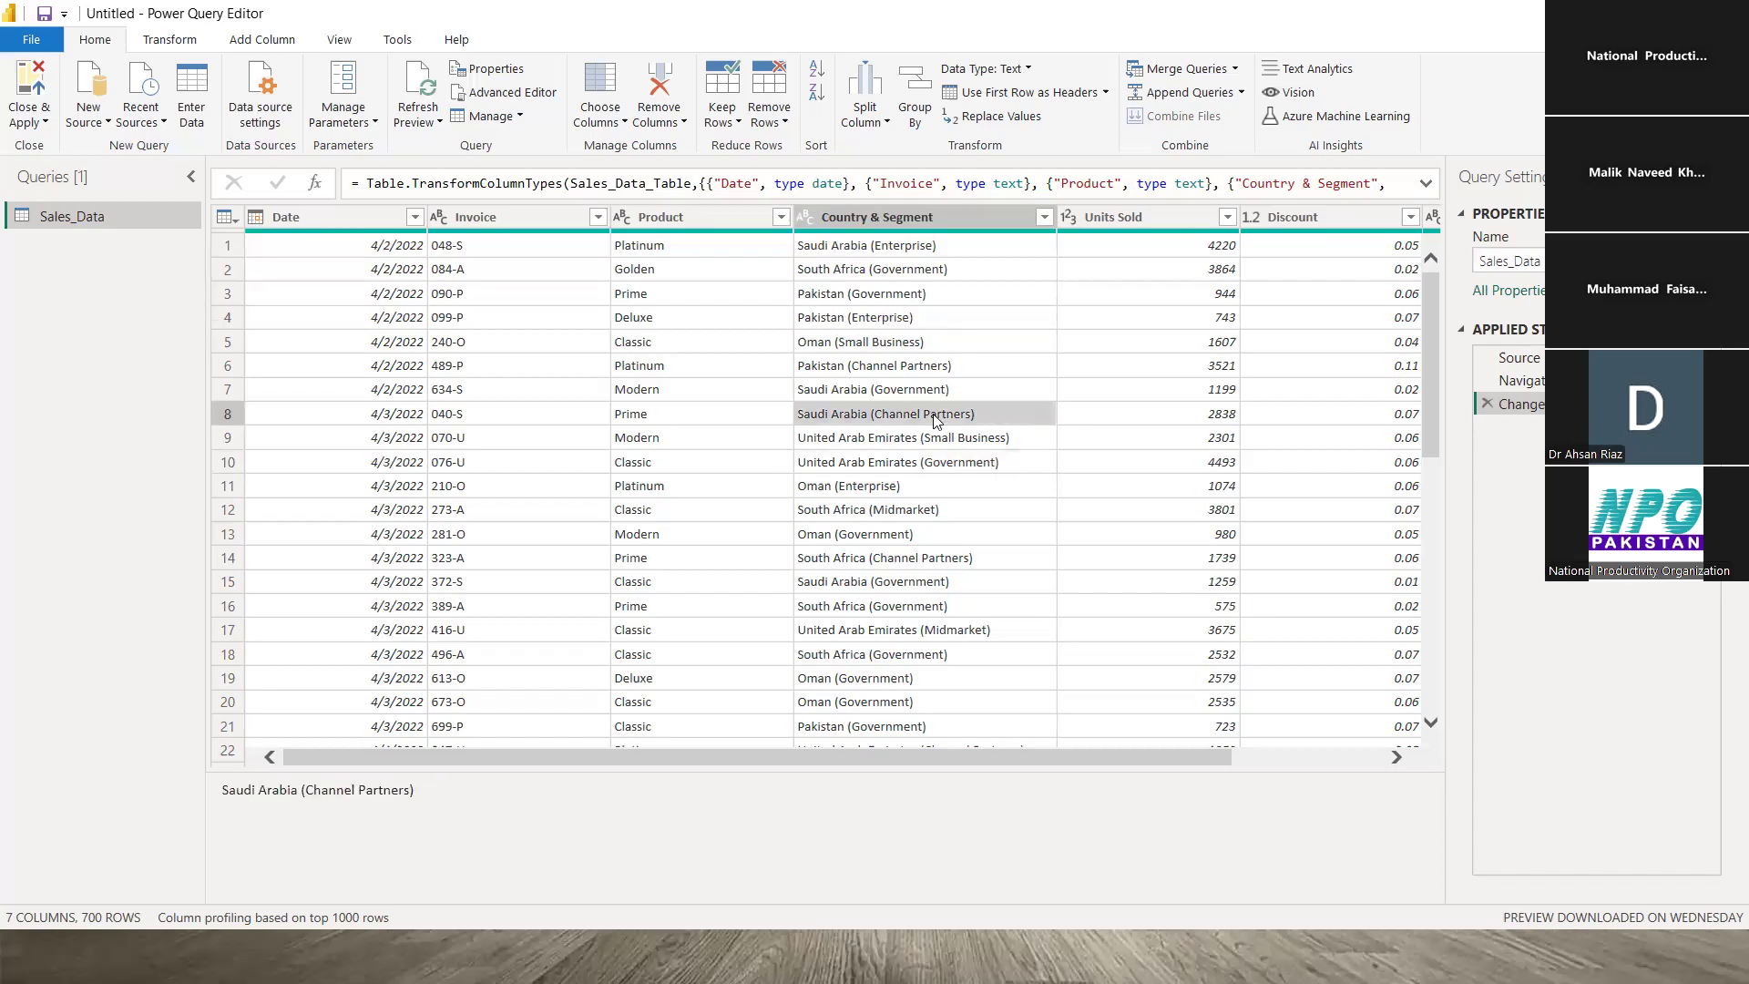
pyautogui.click(927, 558)
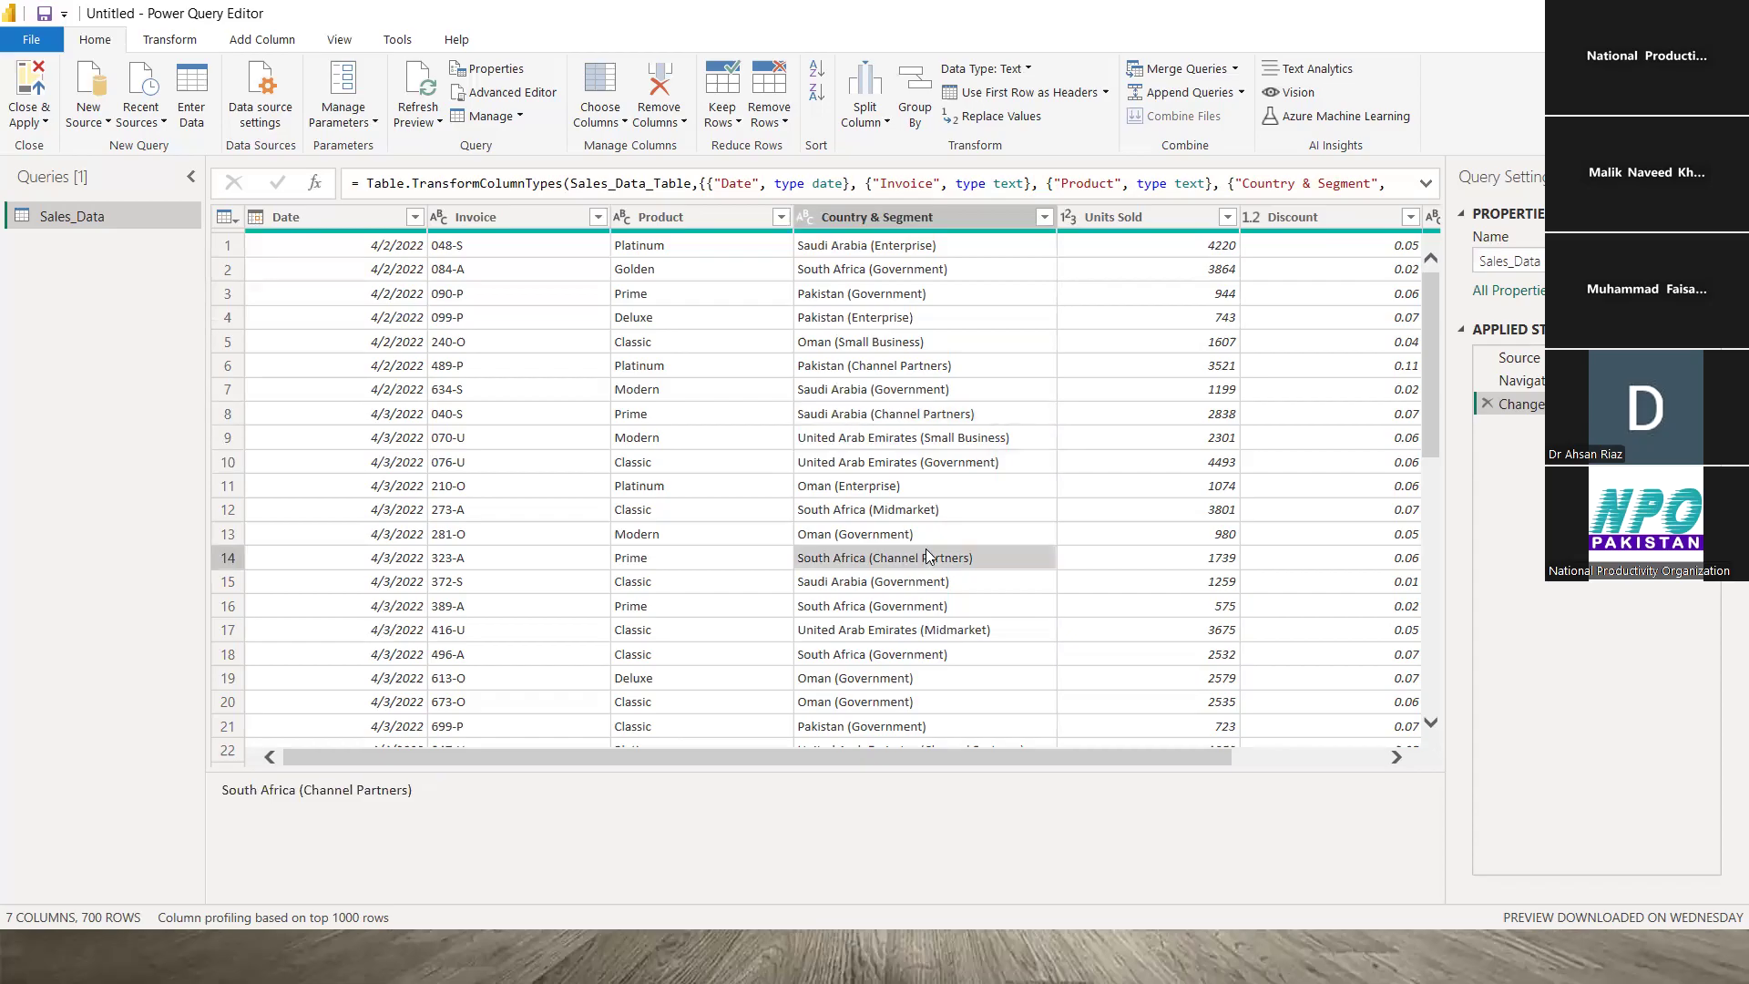
pyautogui.click(927, 630)
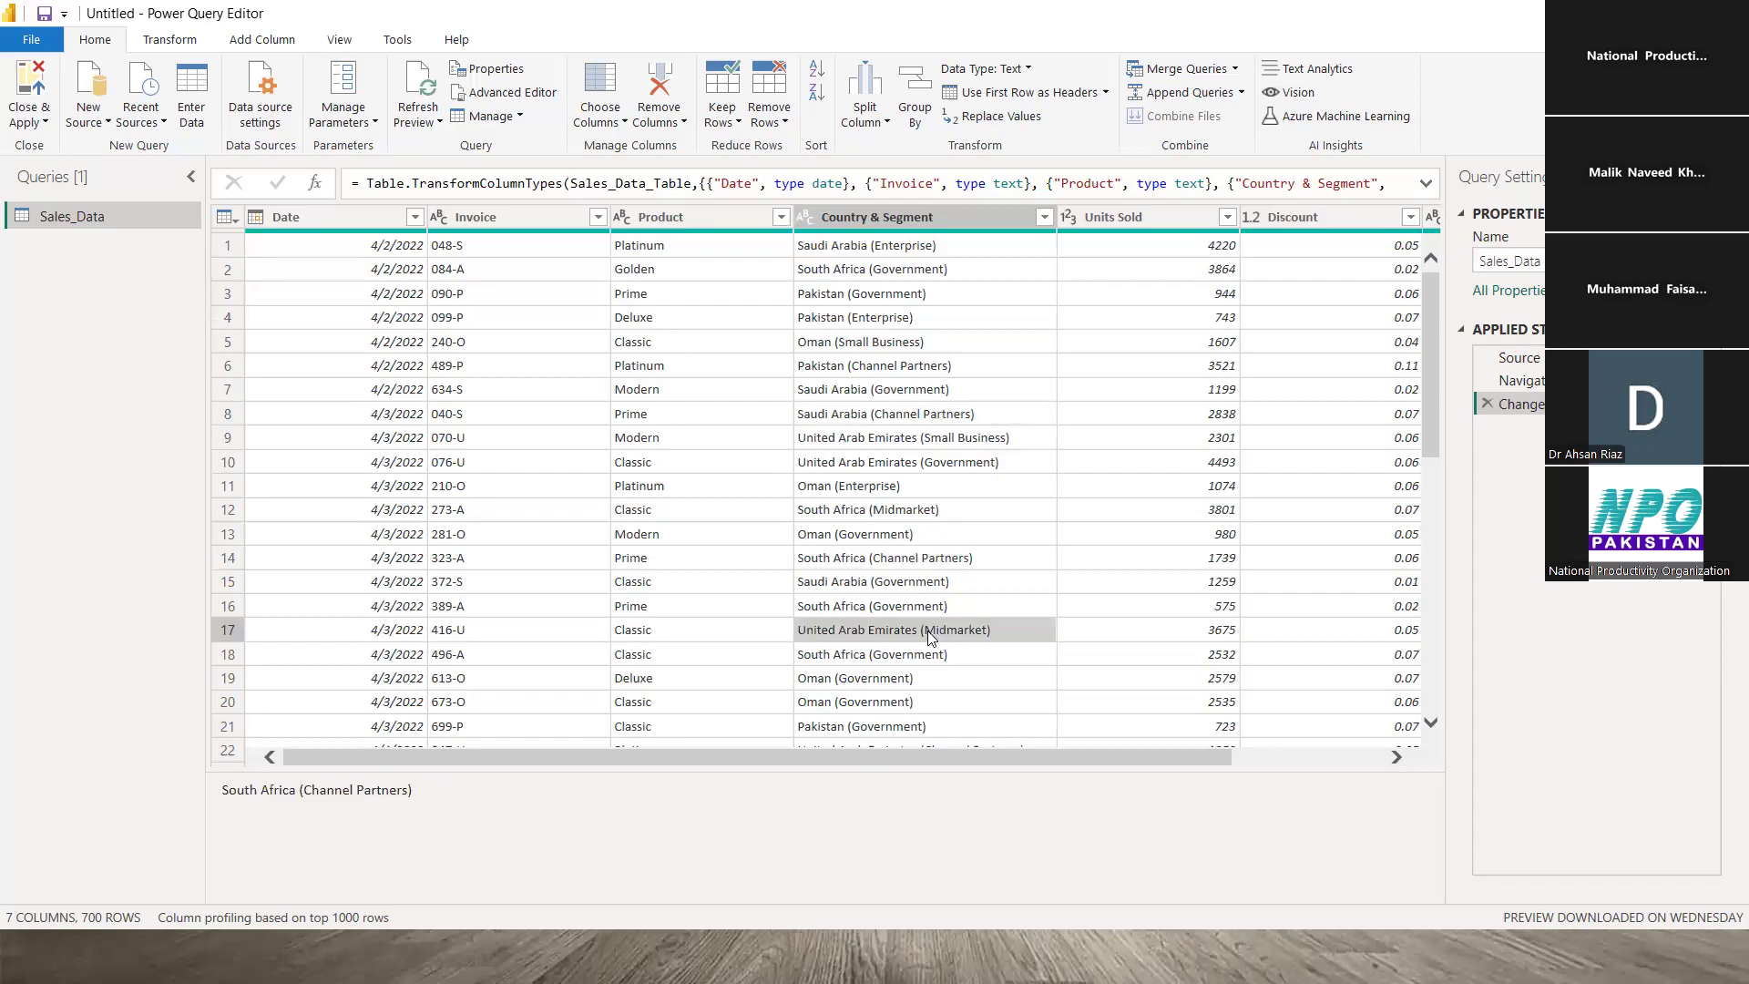
pyautogui.click(942, 302)
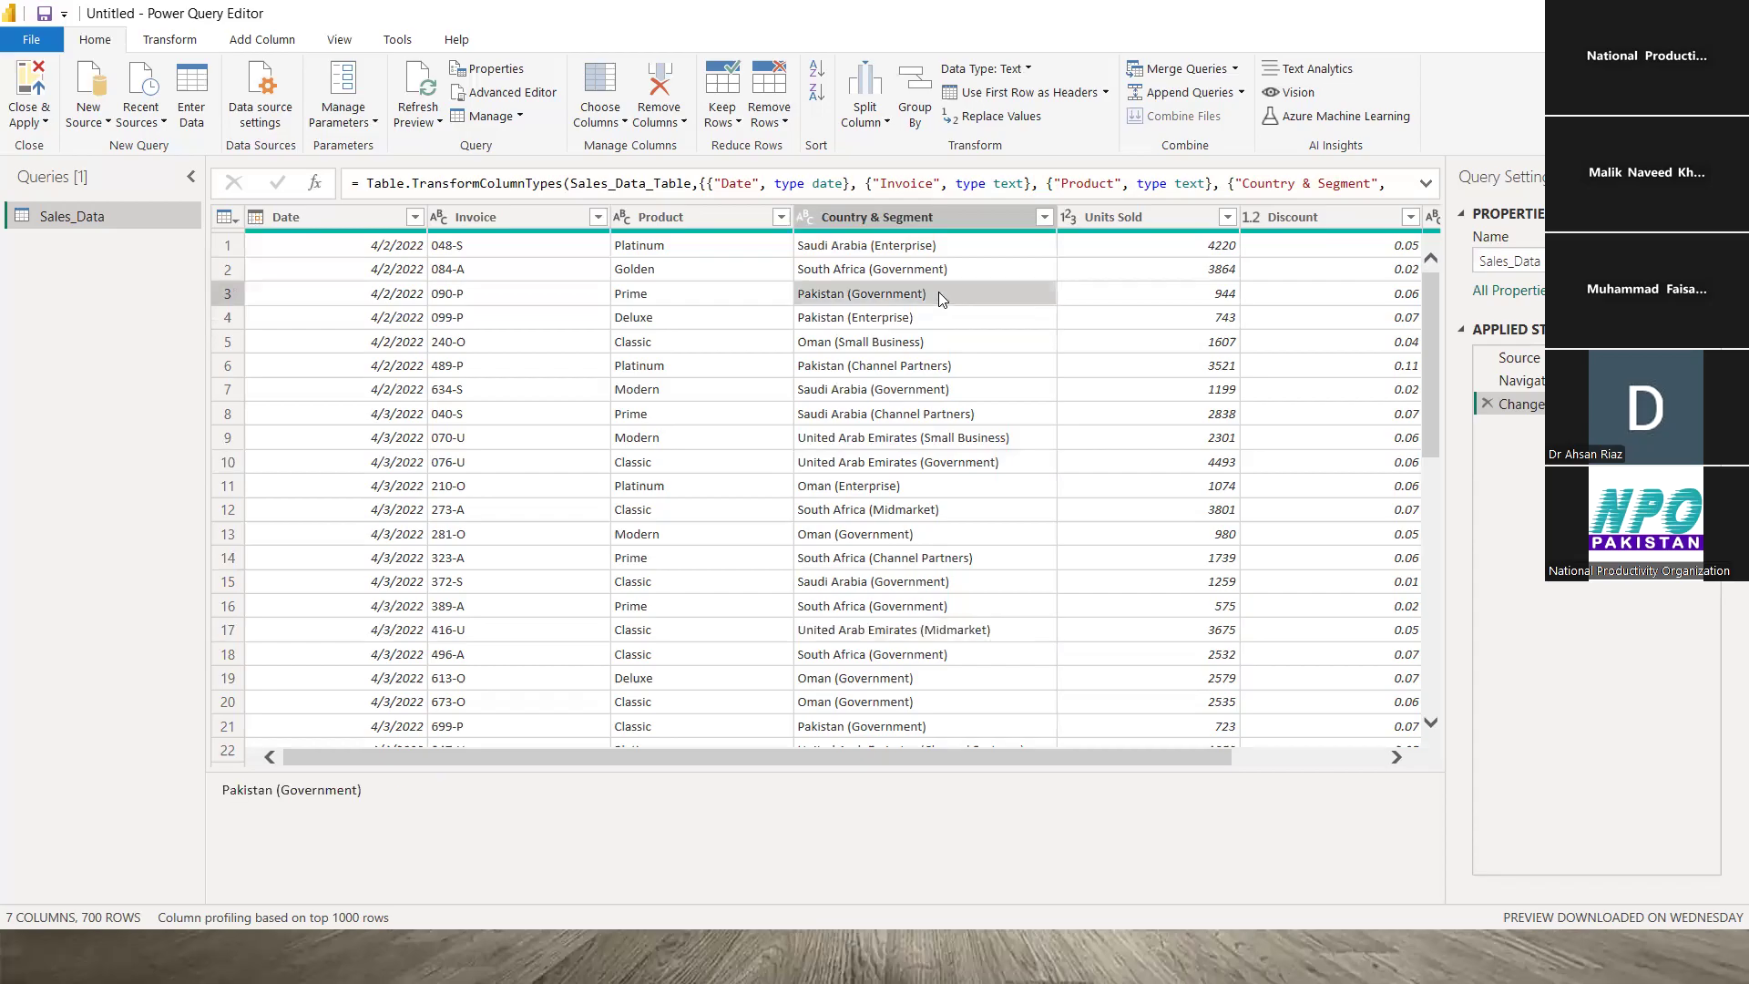
pyautogui.click(927, 245)
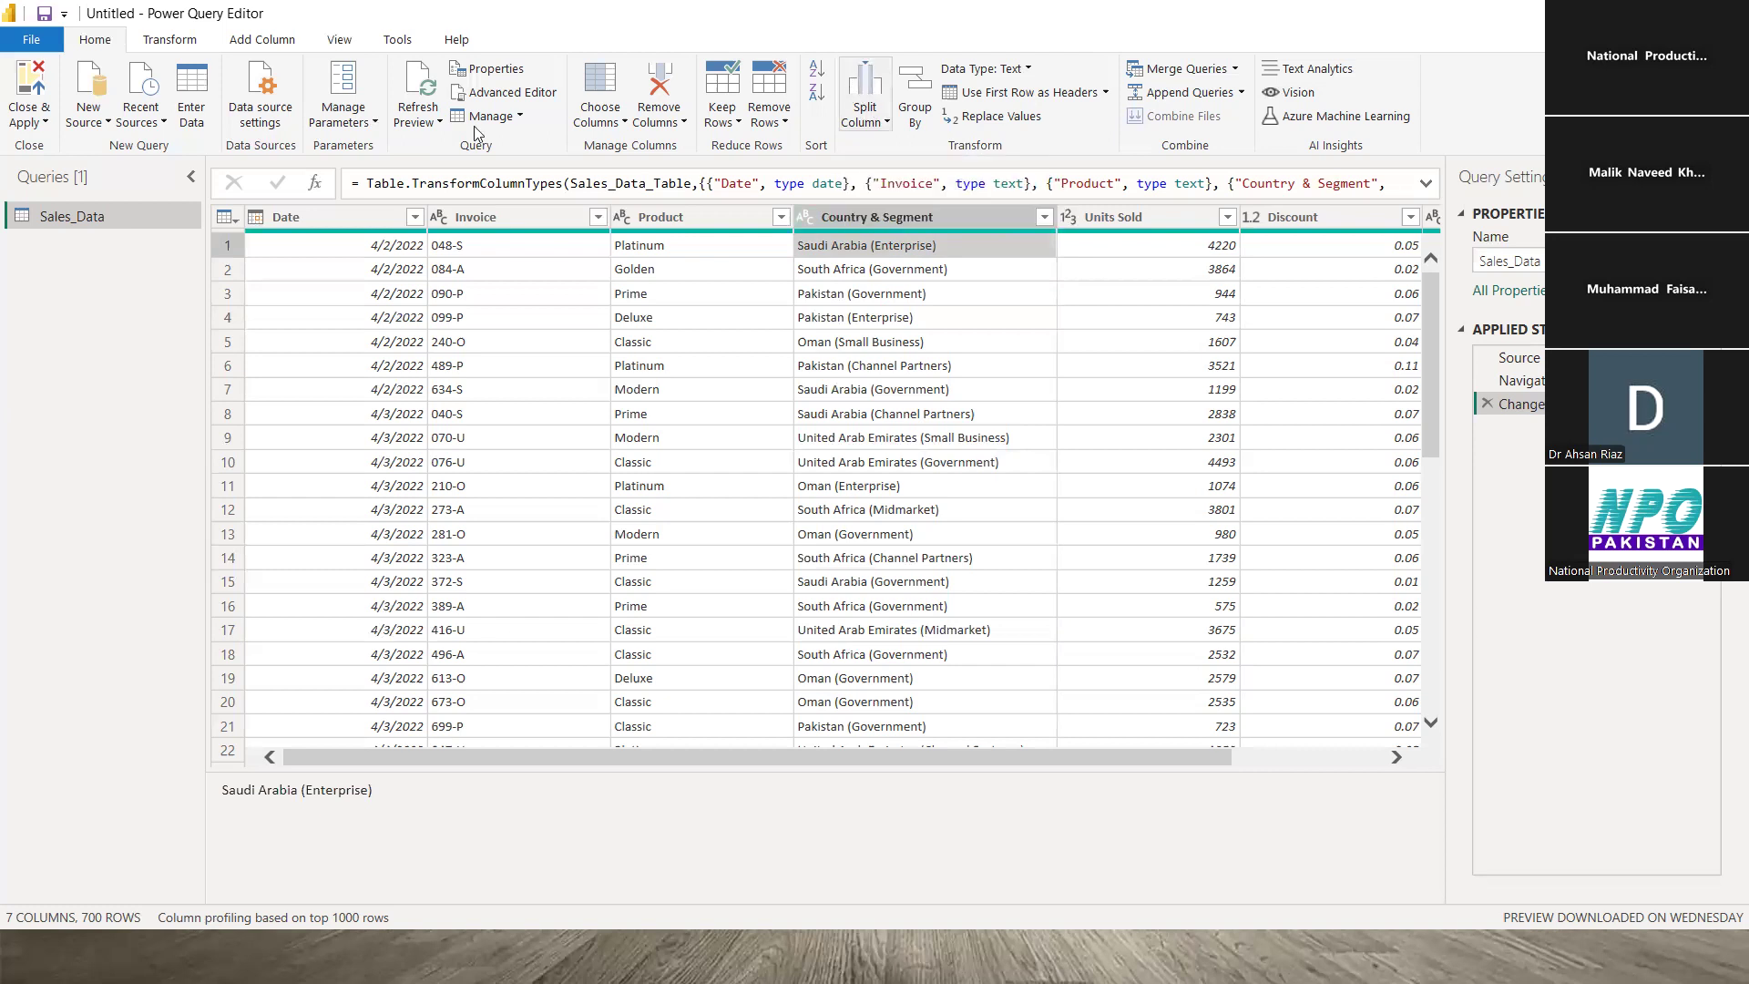
pyautogui.click(173, 40)
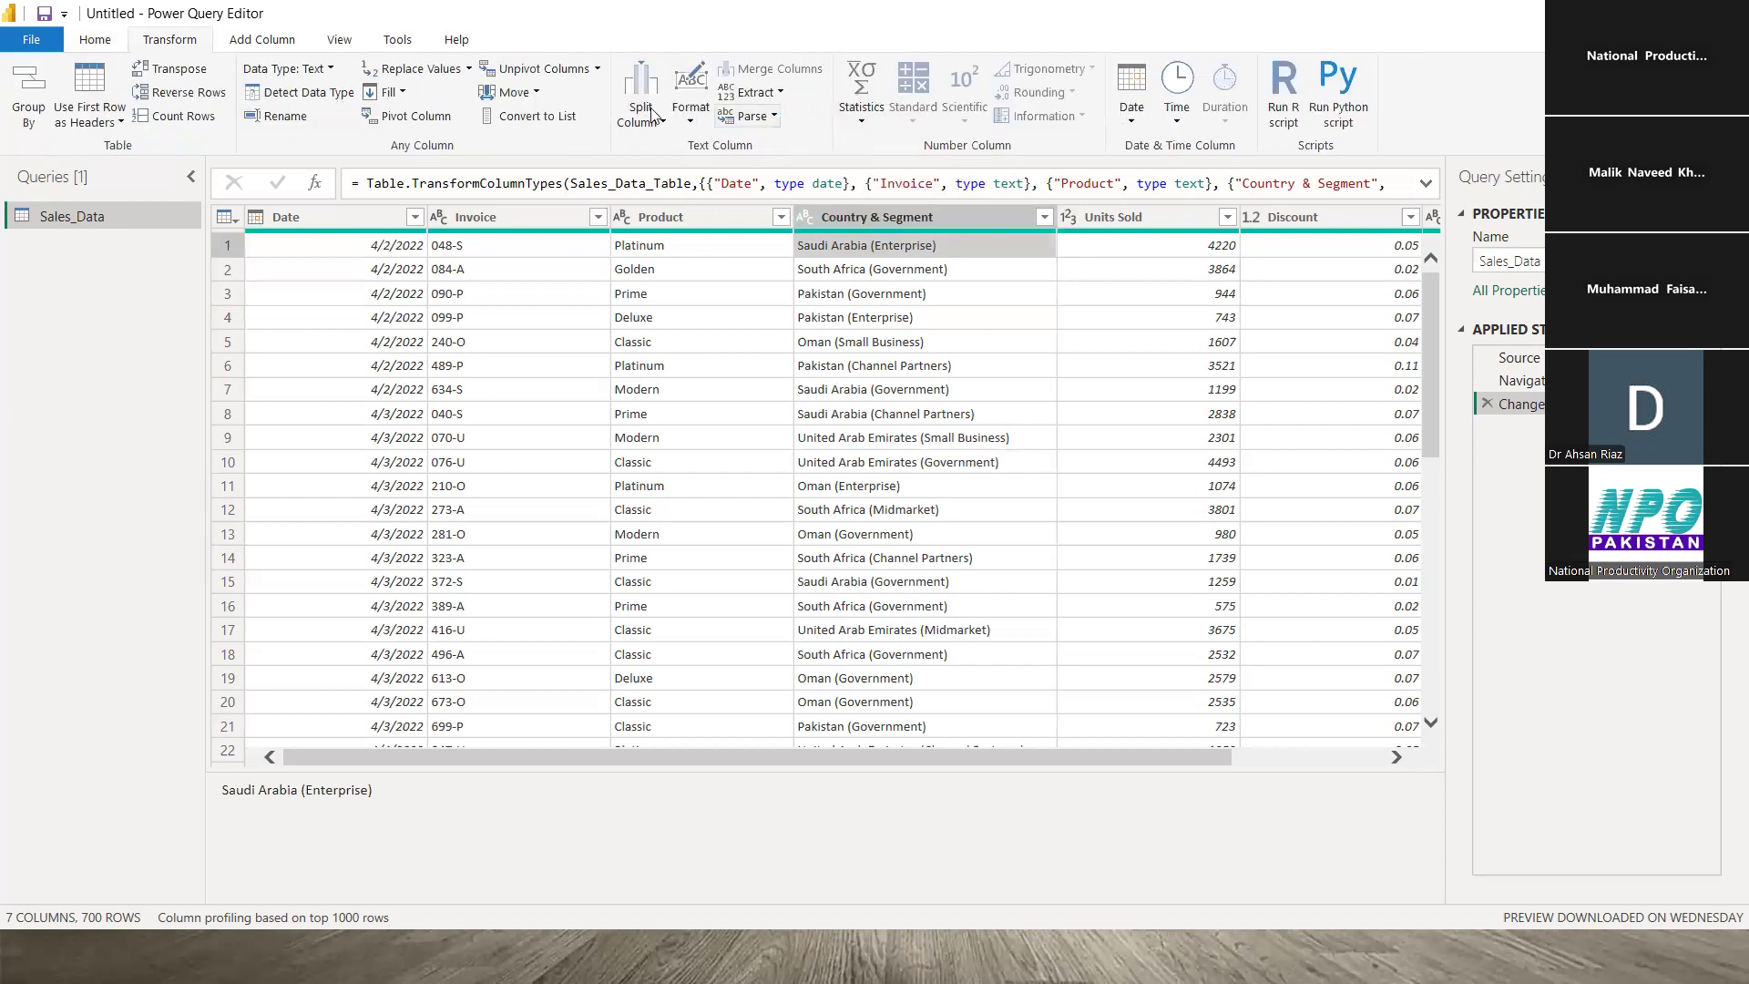
pyautogui.click(94, 40)
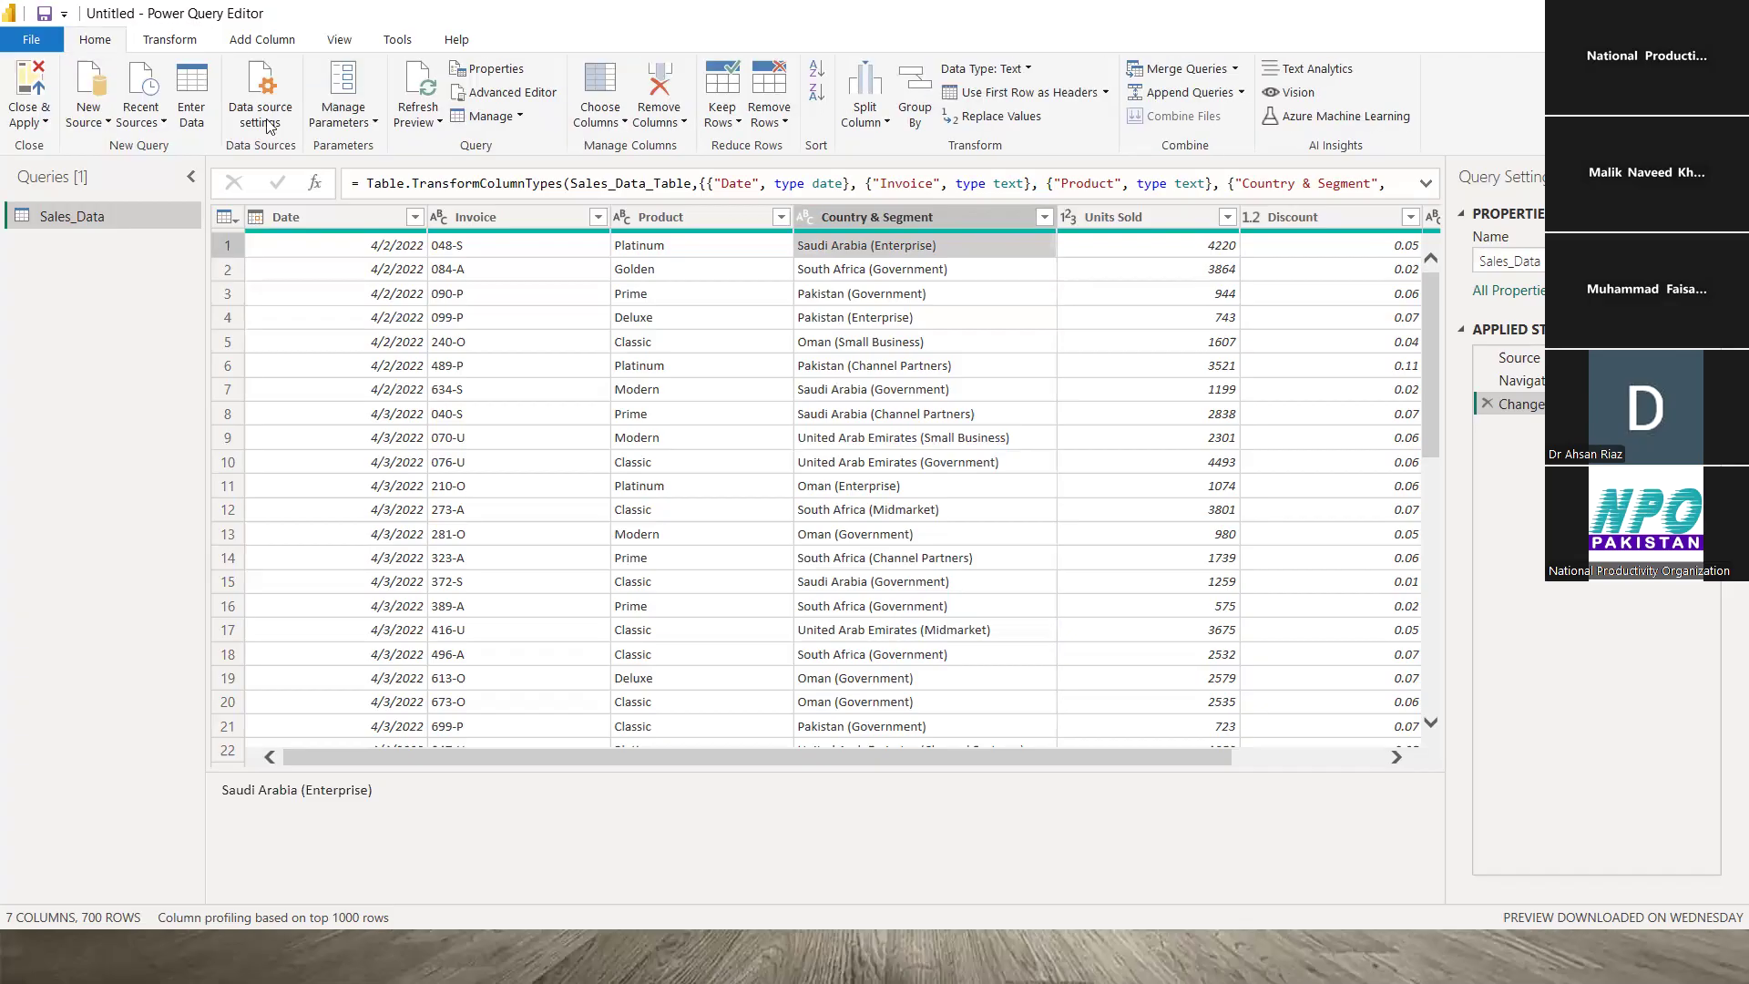
pyautogui.click(888, 126)
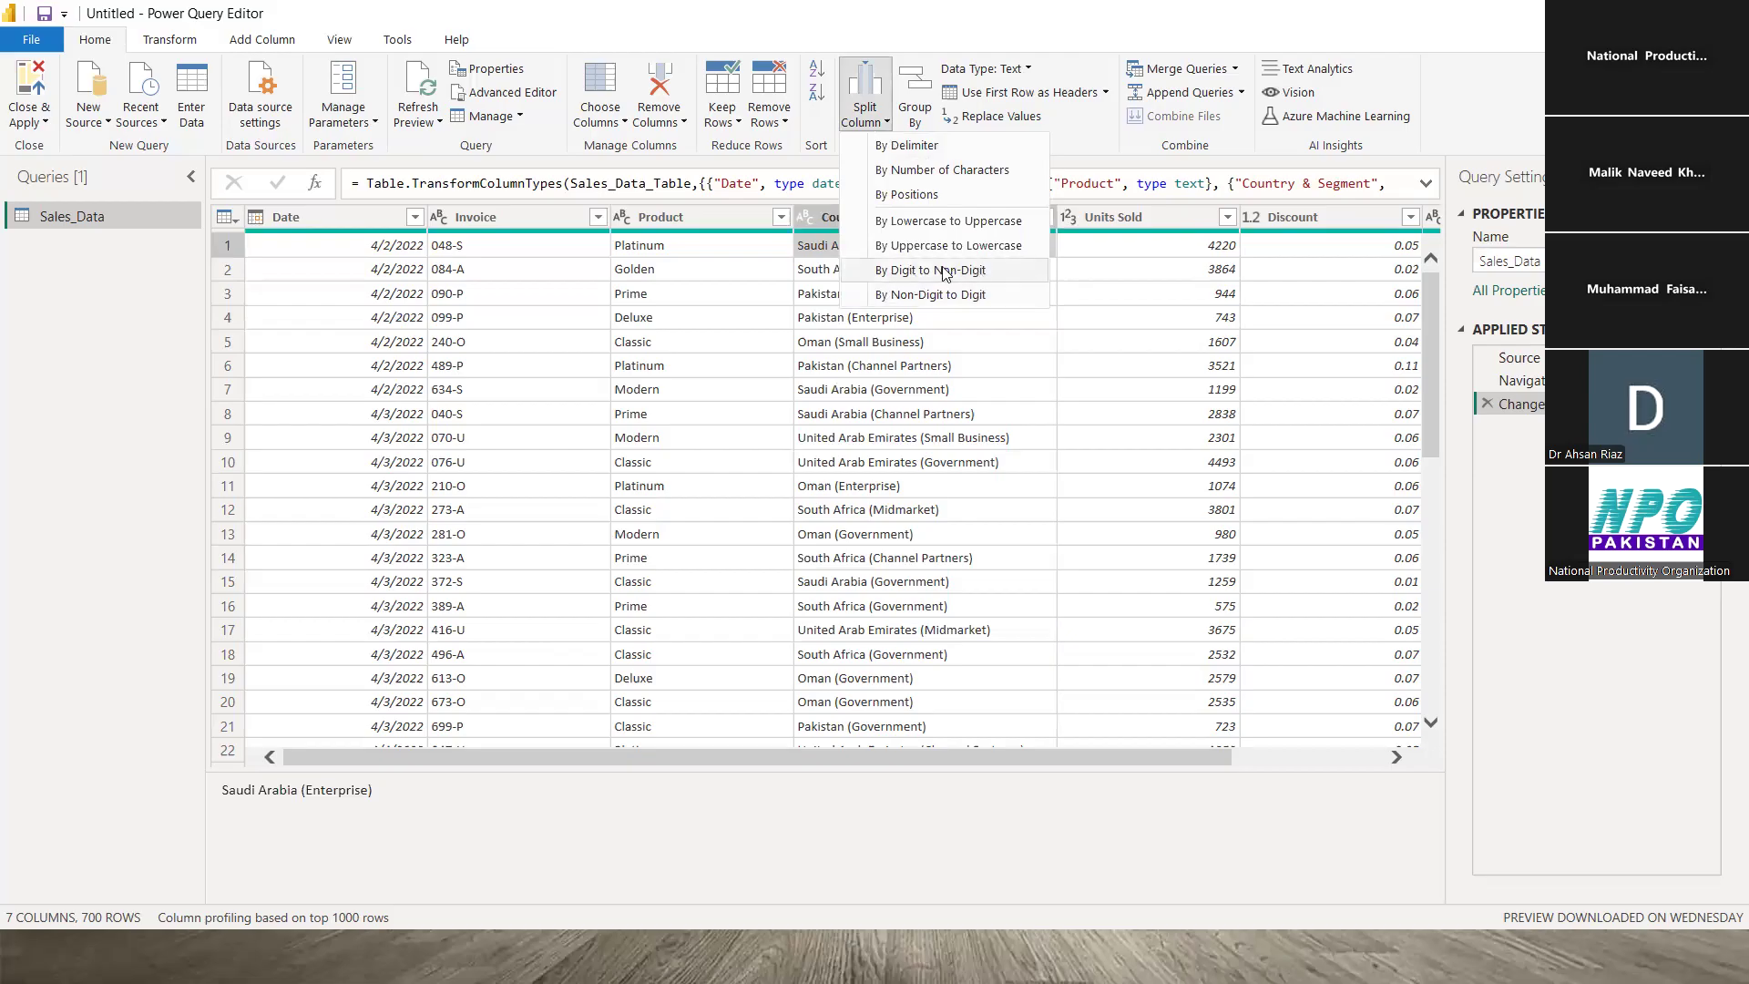
pyautogui.click(531, 260)
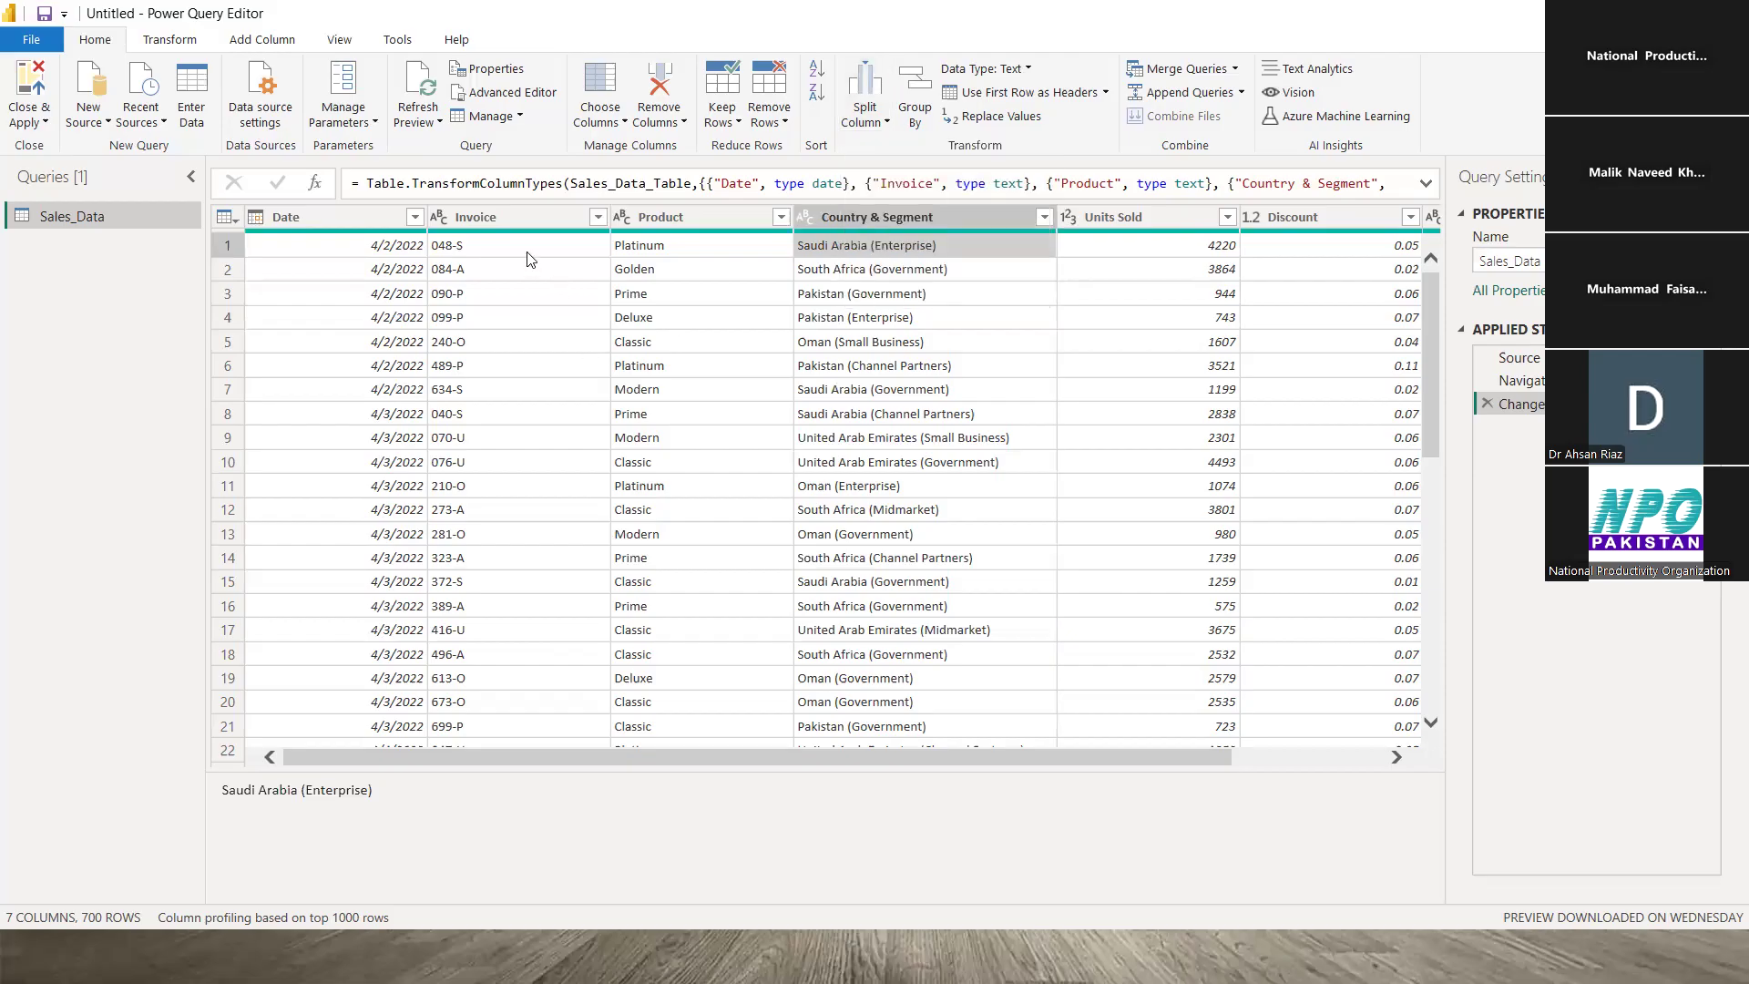
pyautogui.click(526, 249)
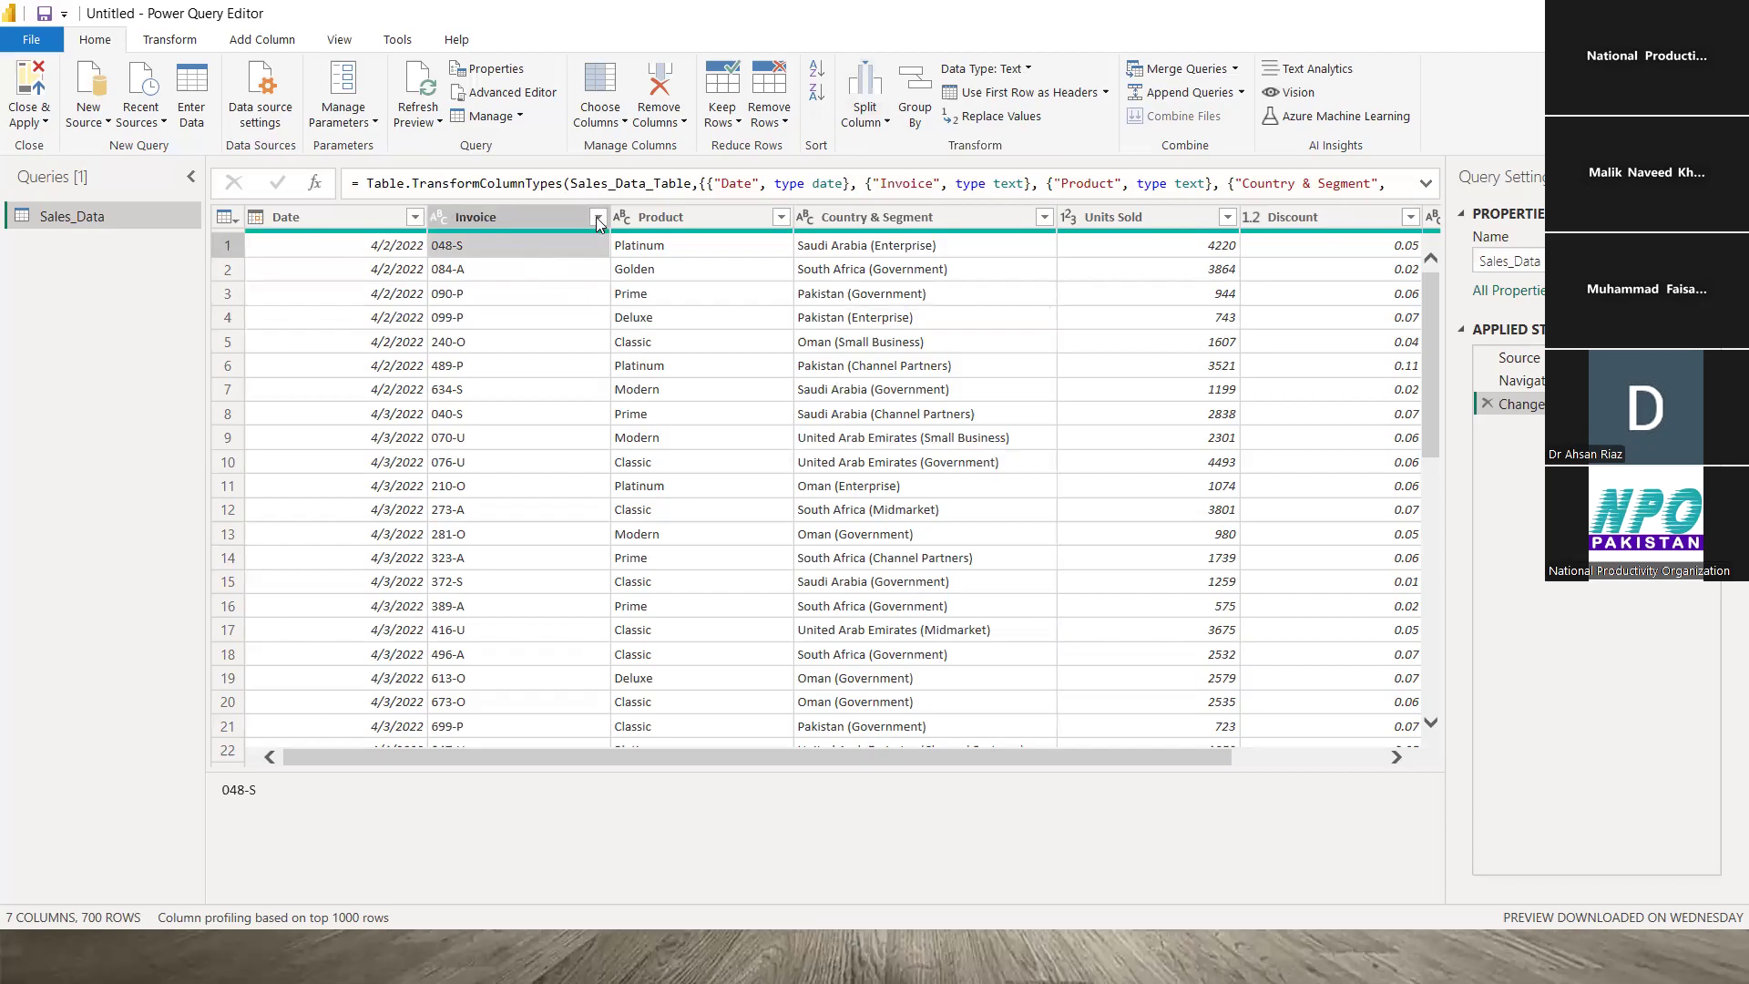
pyautogui.click(888, 123)
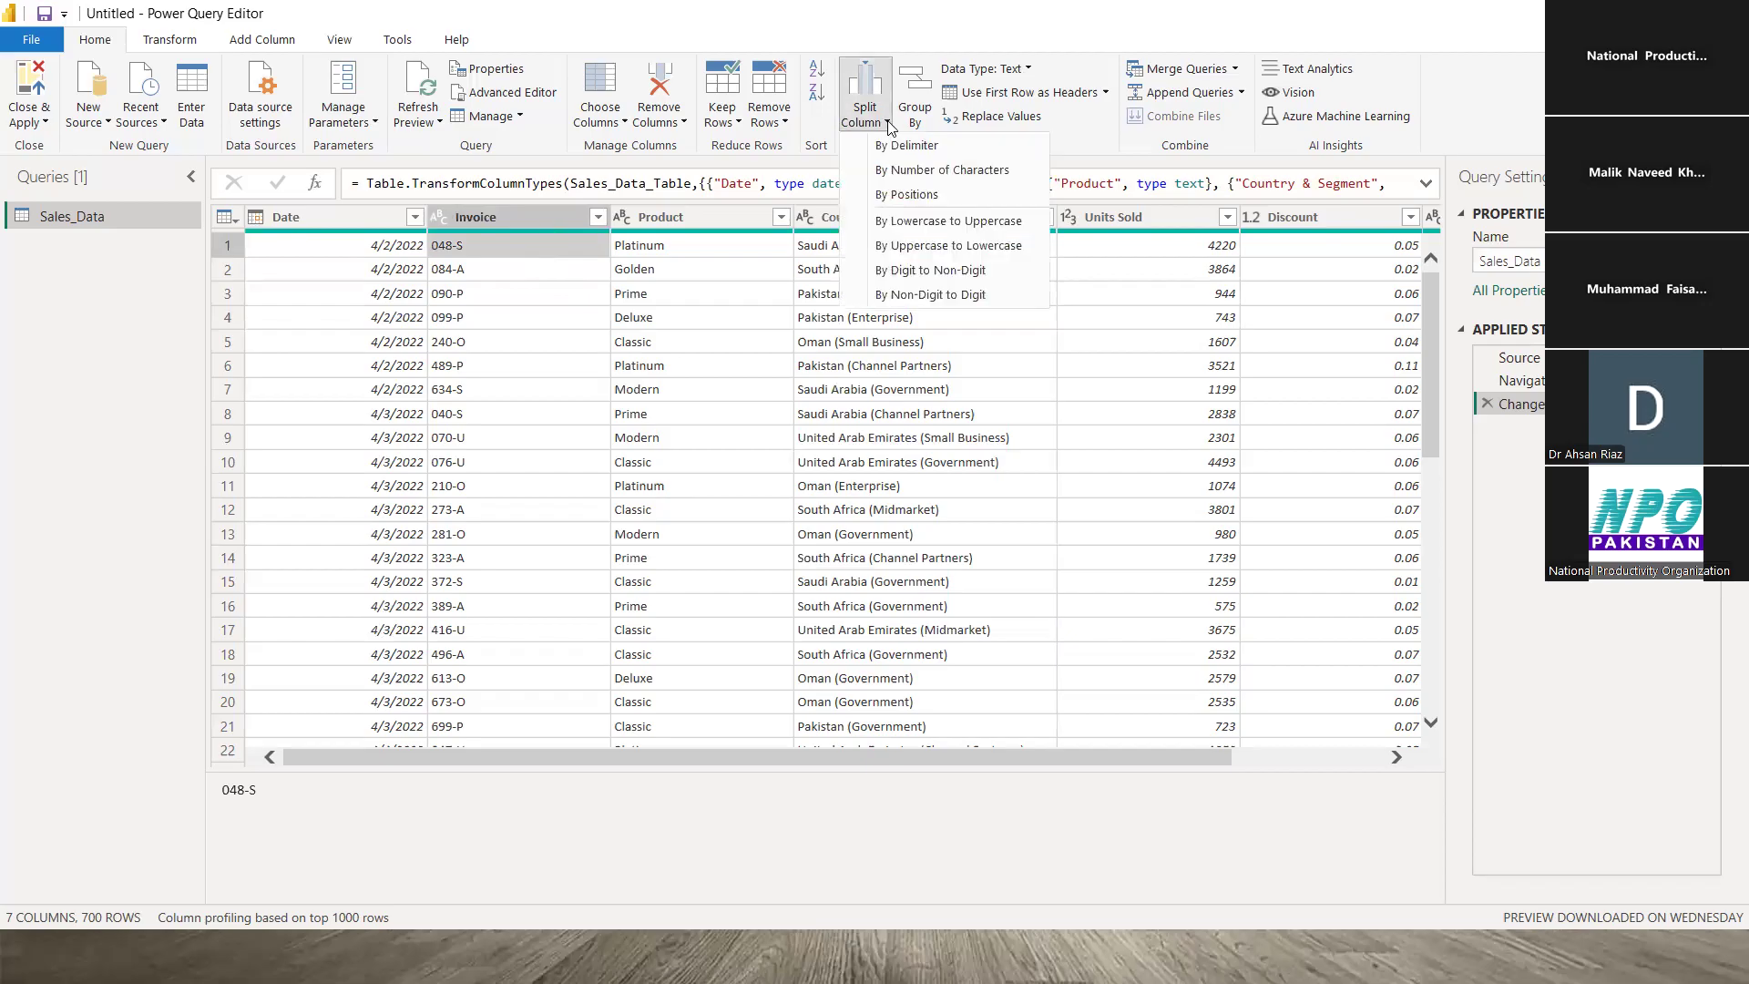
pyautogui.click(930, 274)
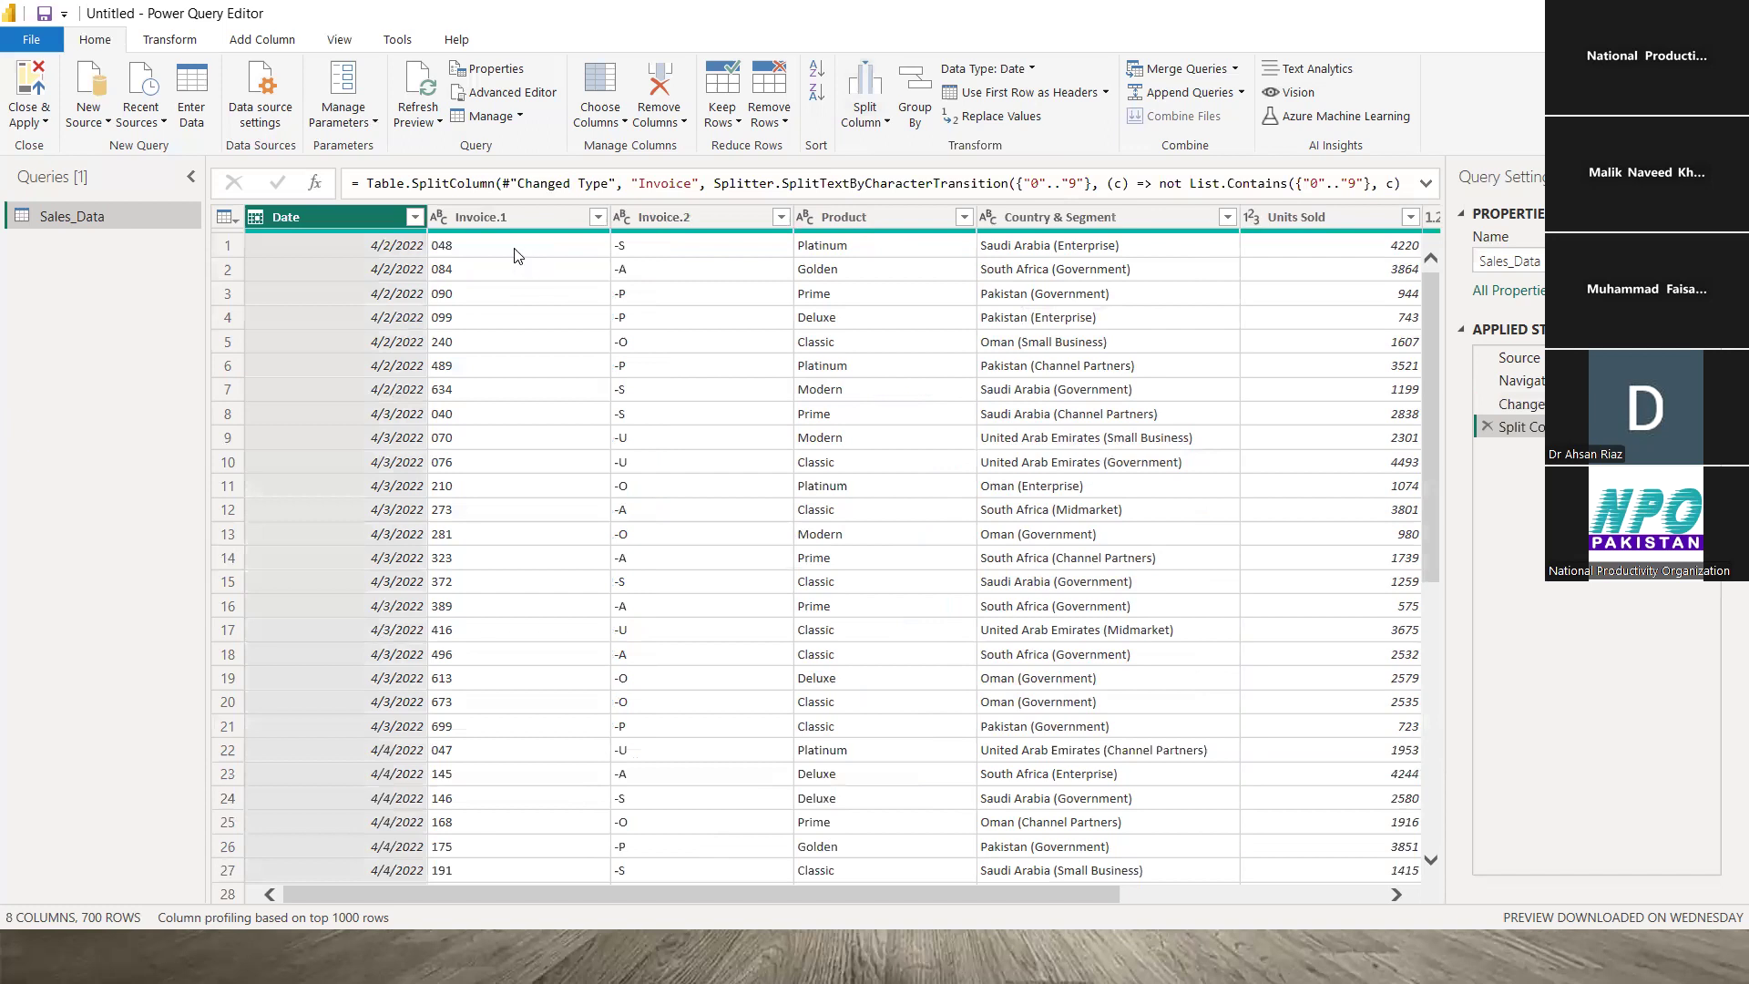
pyautogui.click(515, 245)
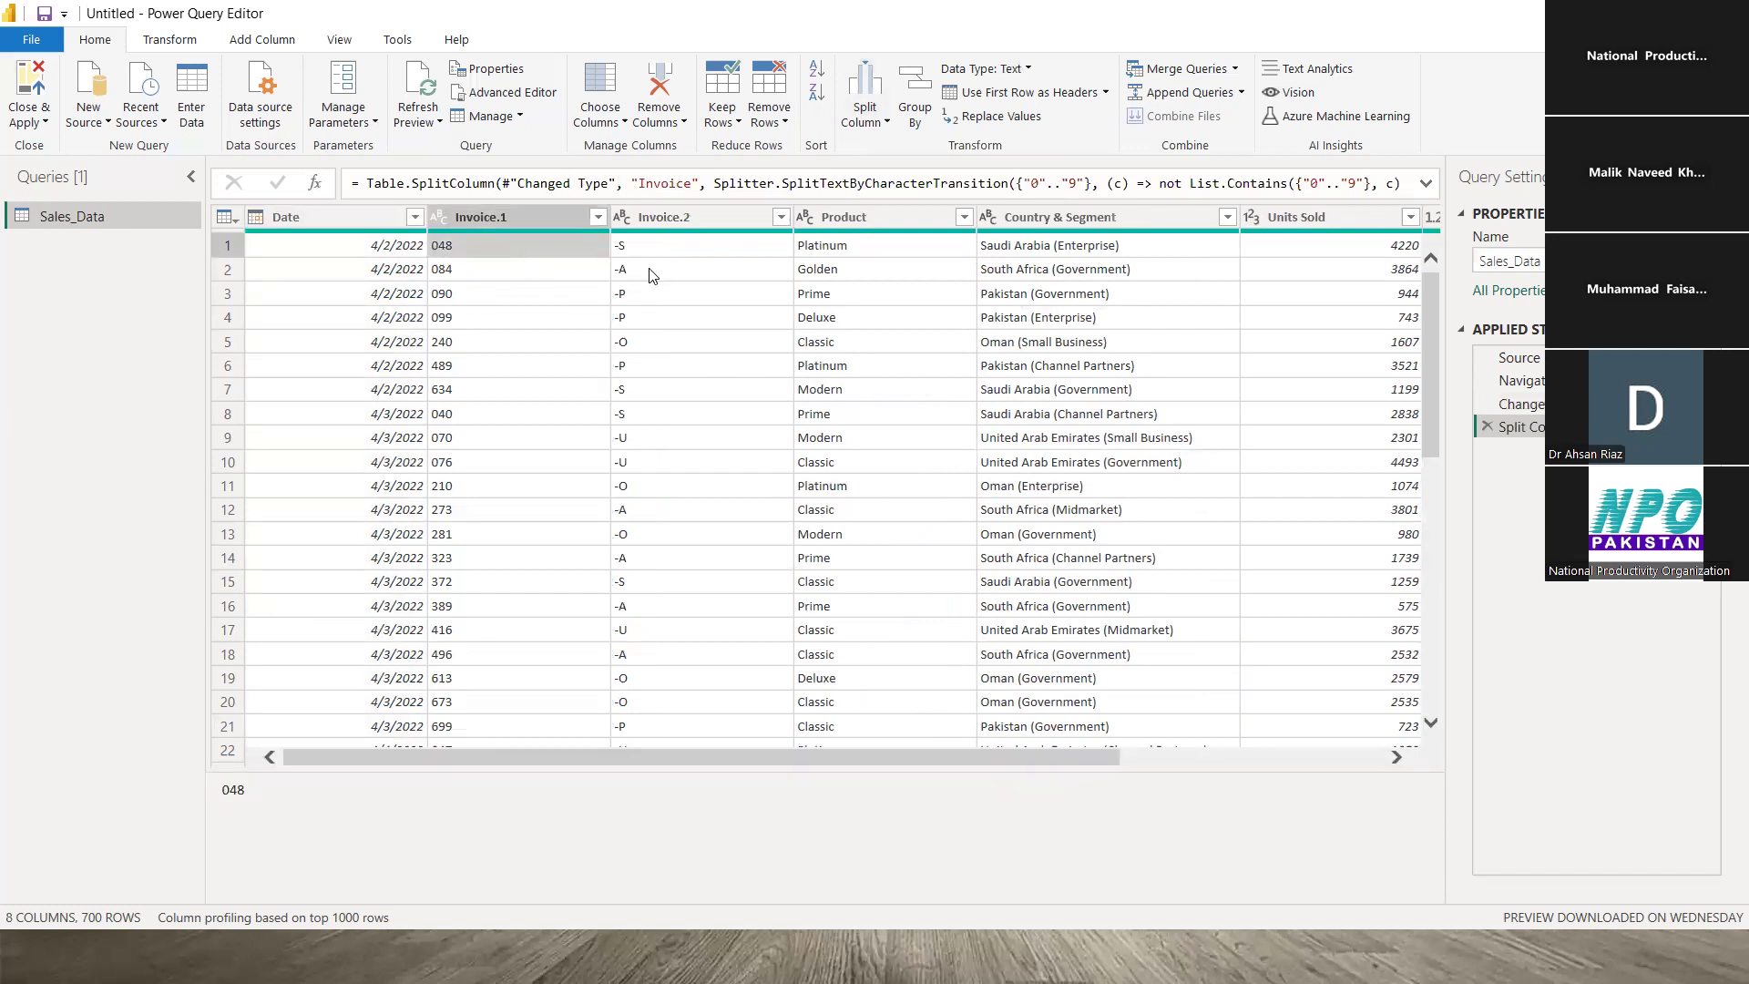
pyautogui.click(667, 252)
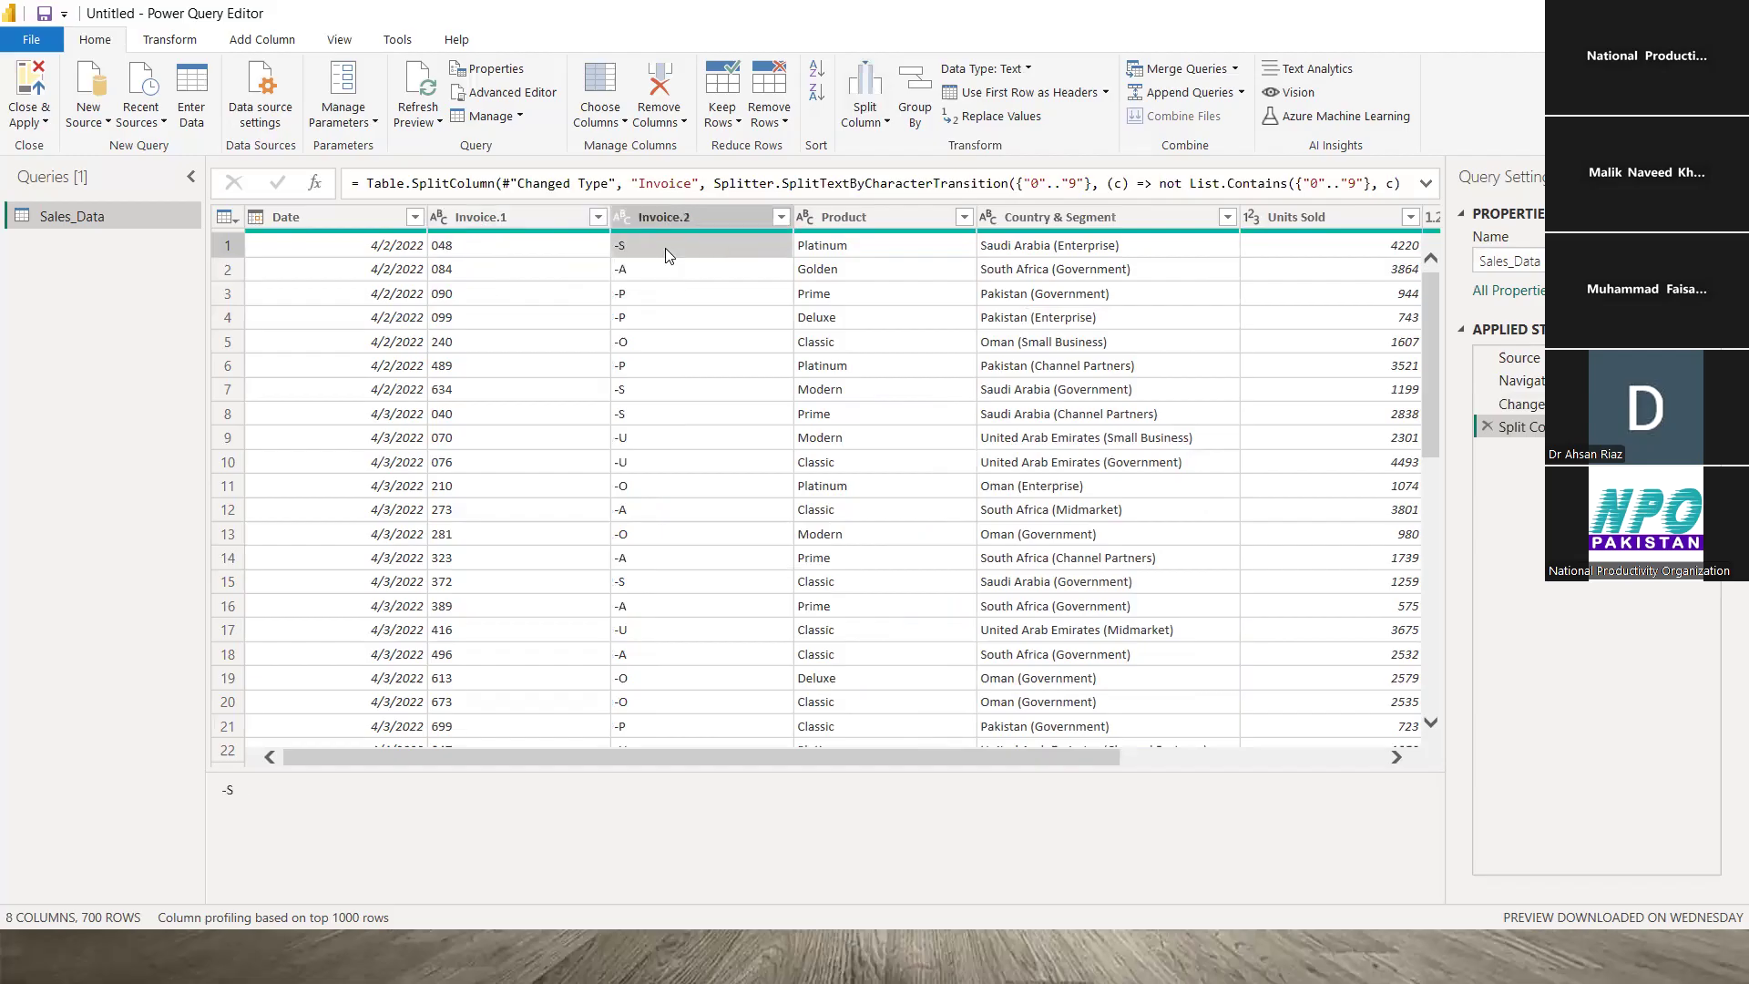
pyautogui.click(547, 253)
pyautogui.click(679, 240)
pyautogui.click(1486, 425)
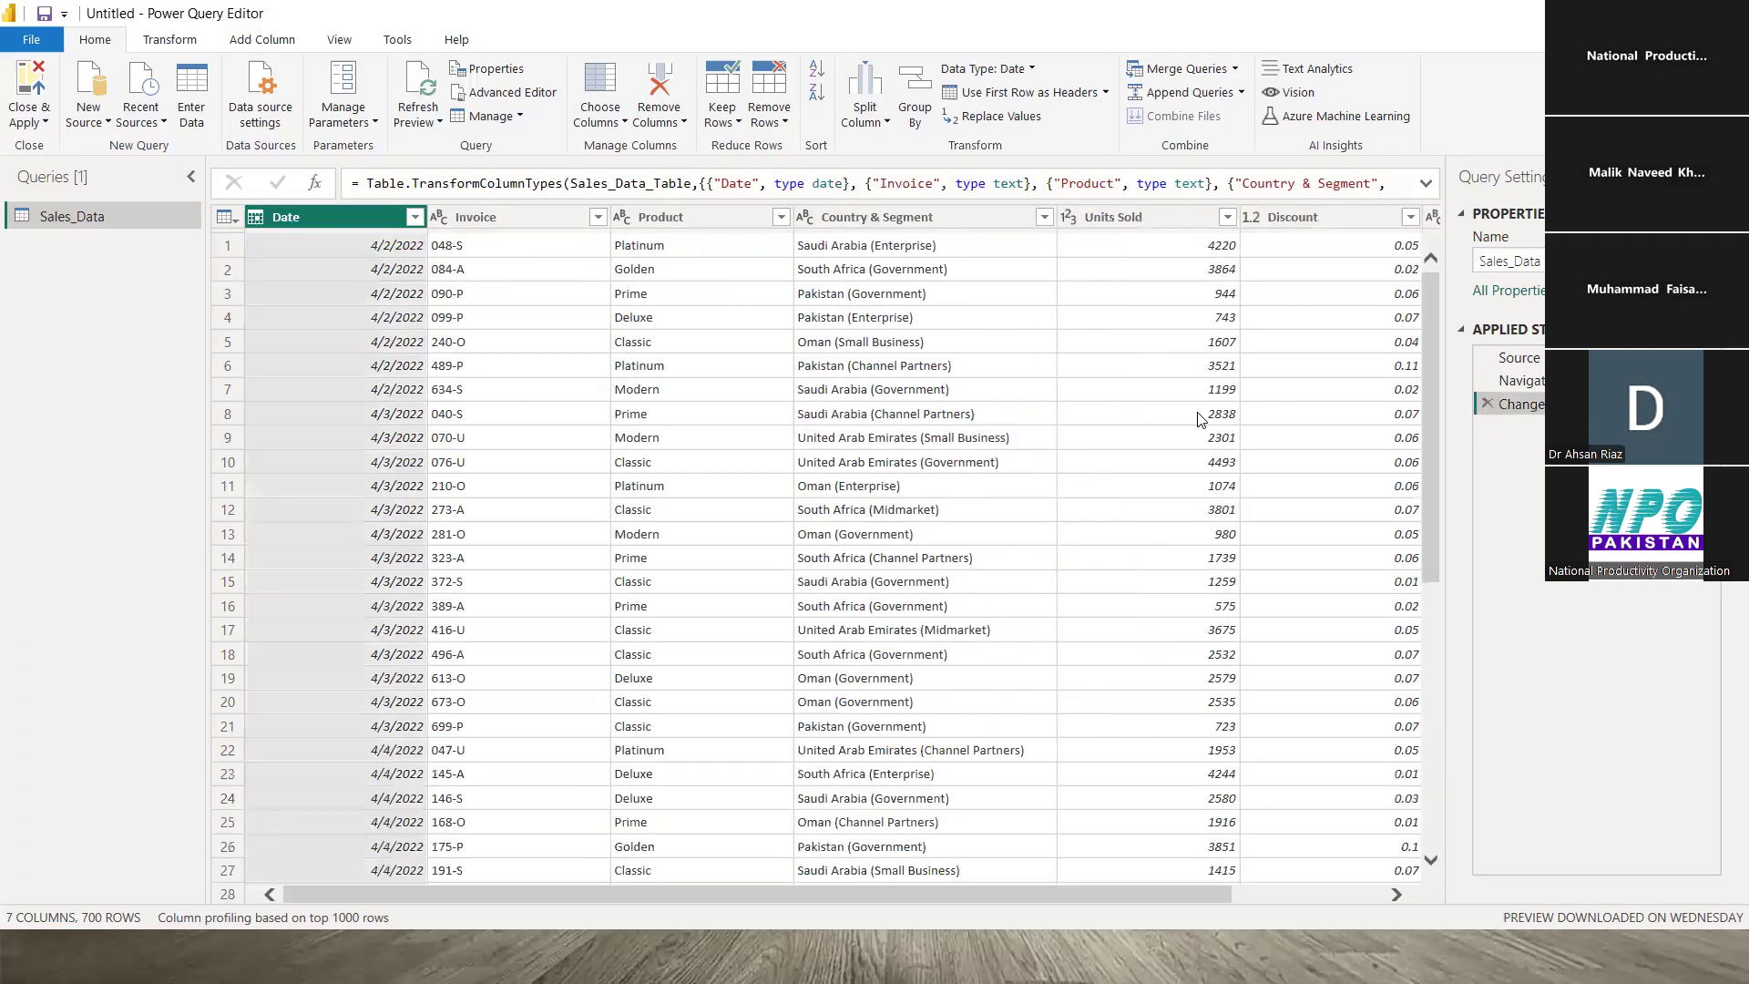
pyautogui.click(528, 254)
pyautogui.click(801, 245)
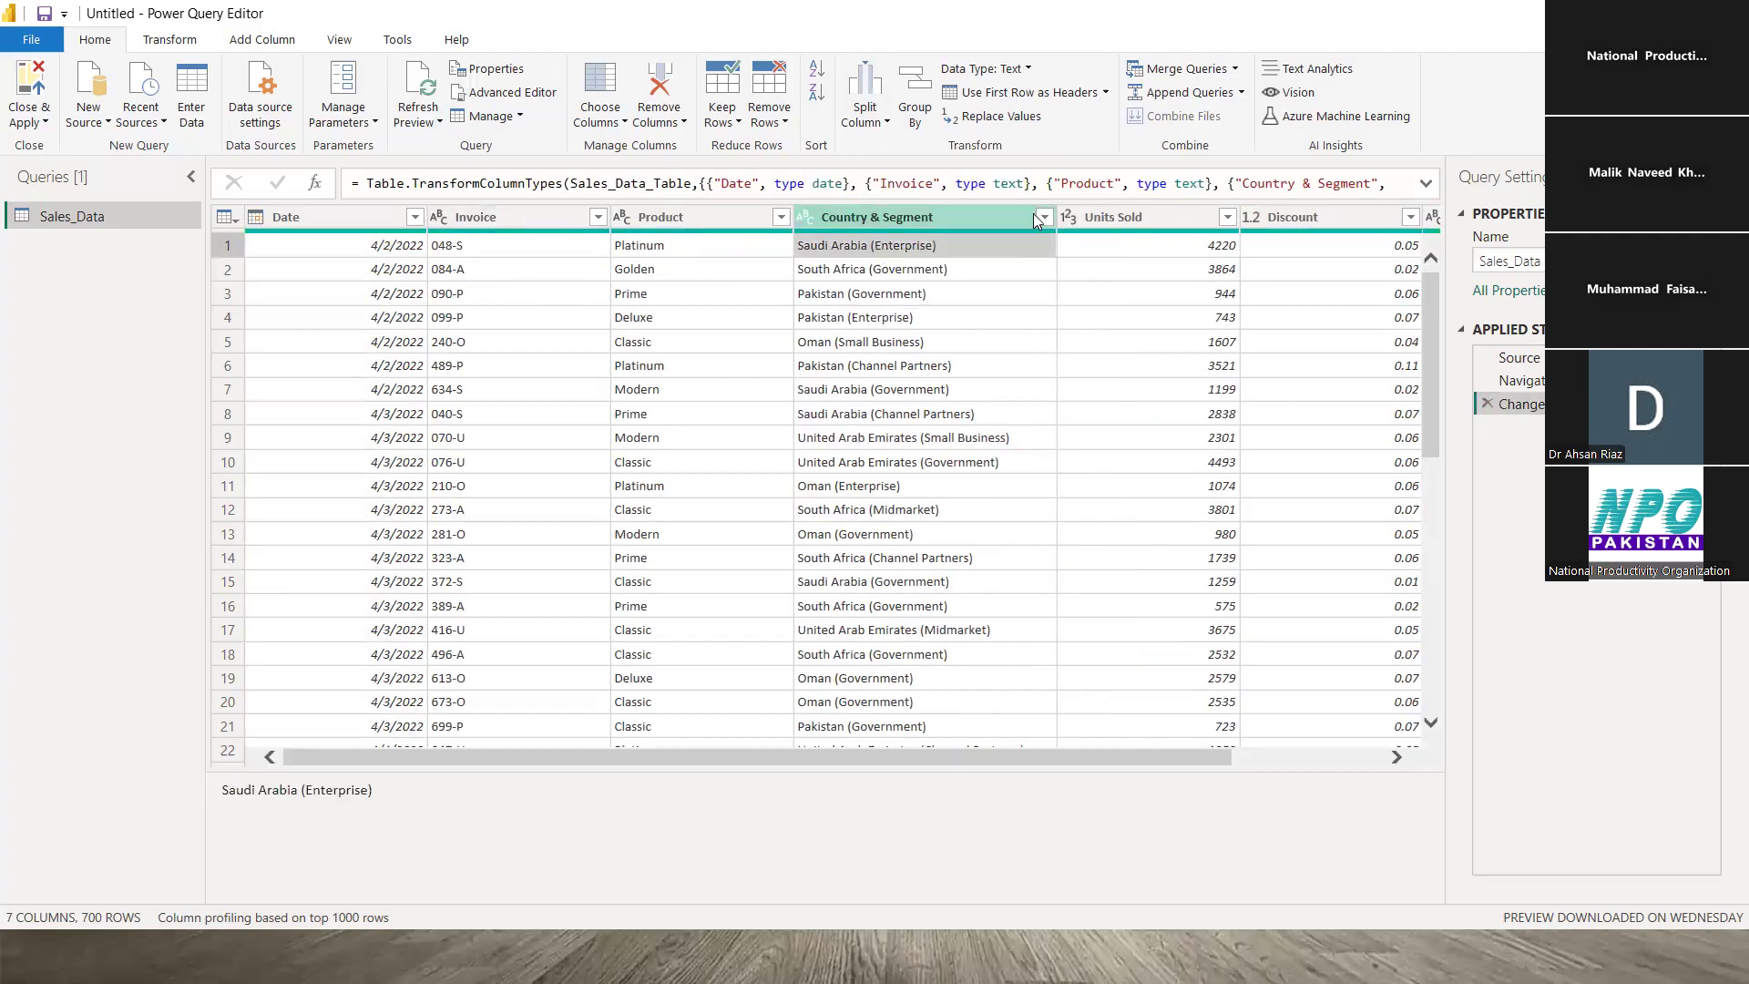
pyautogui.click(886, 127)
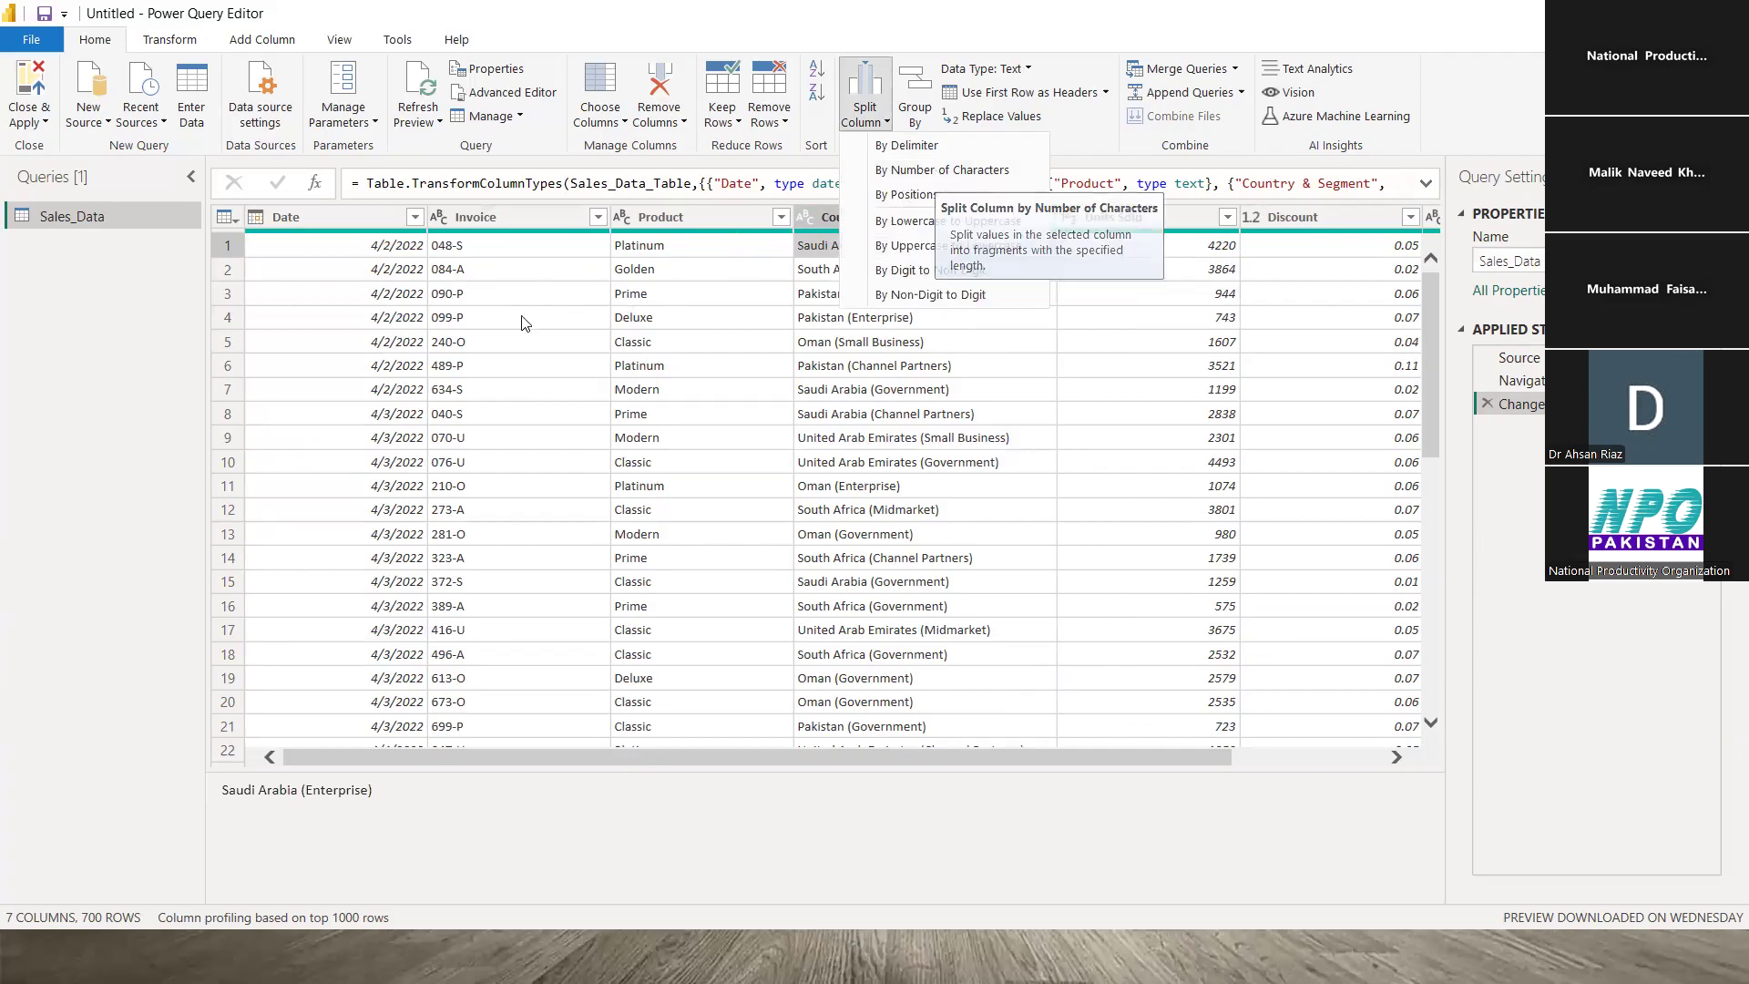
pyautogui.click(491, 297)
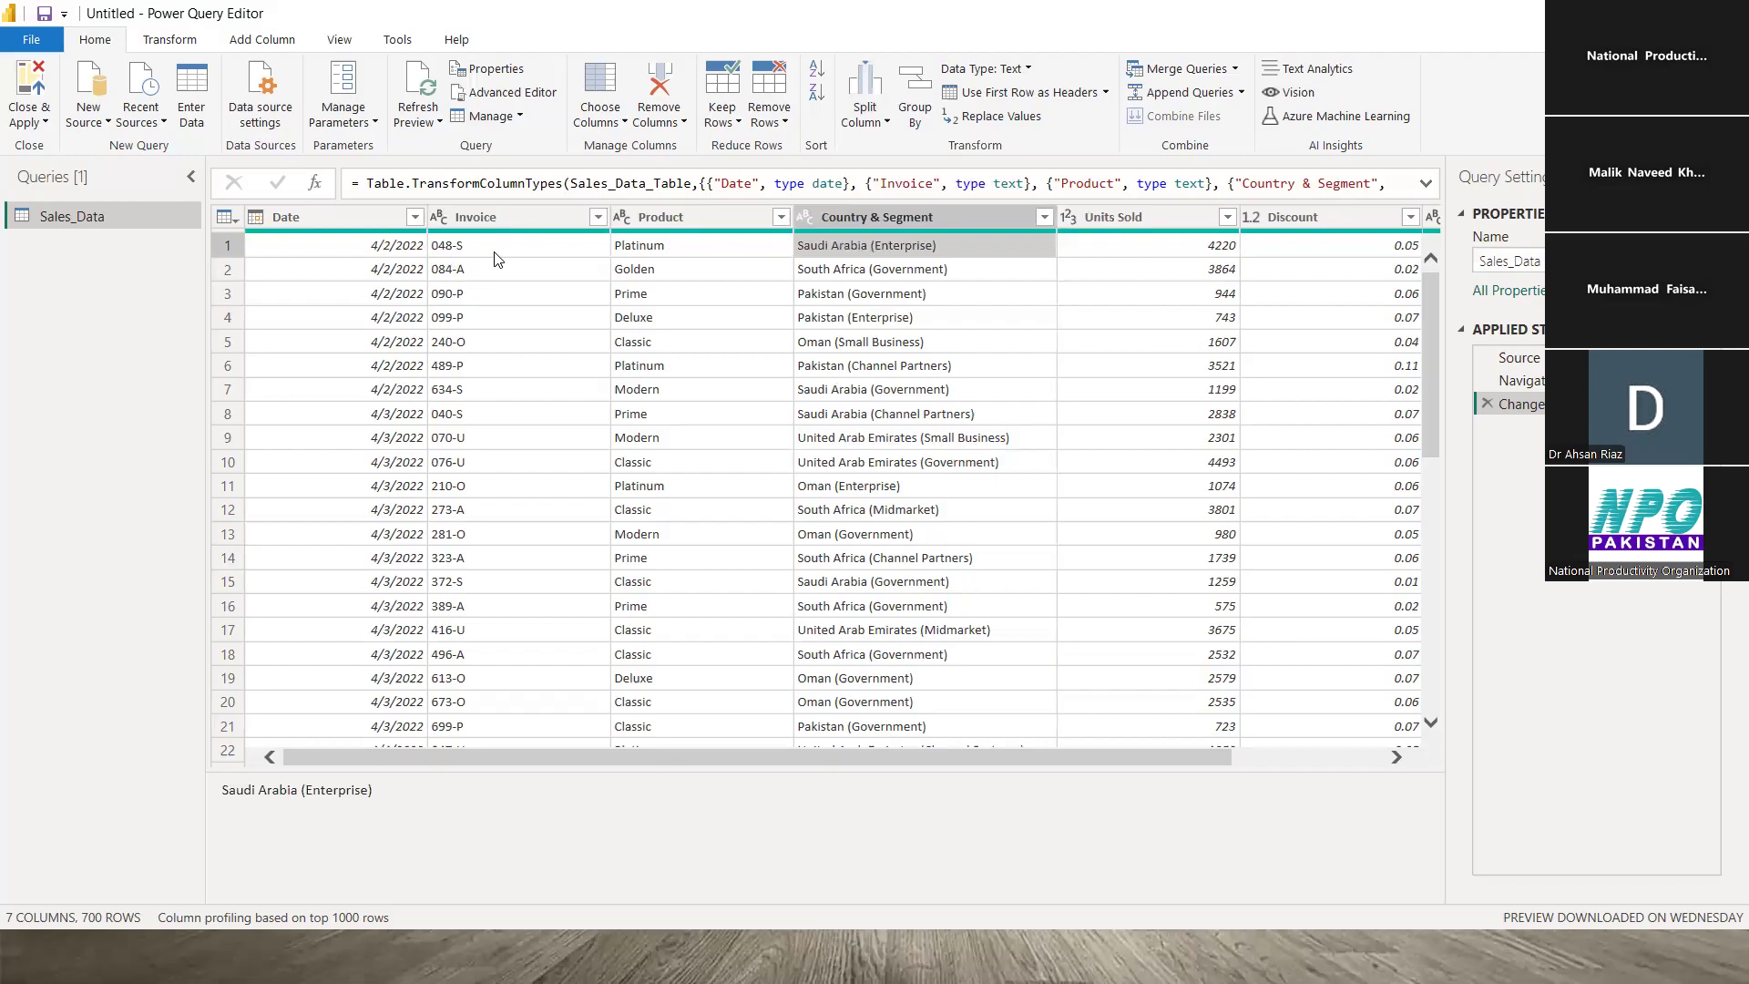
pyautogui.click(463, 256)
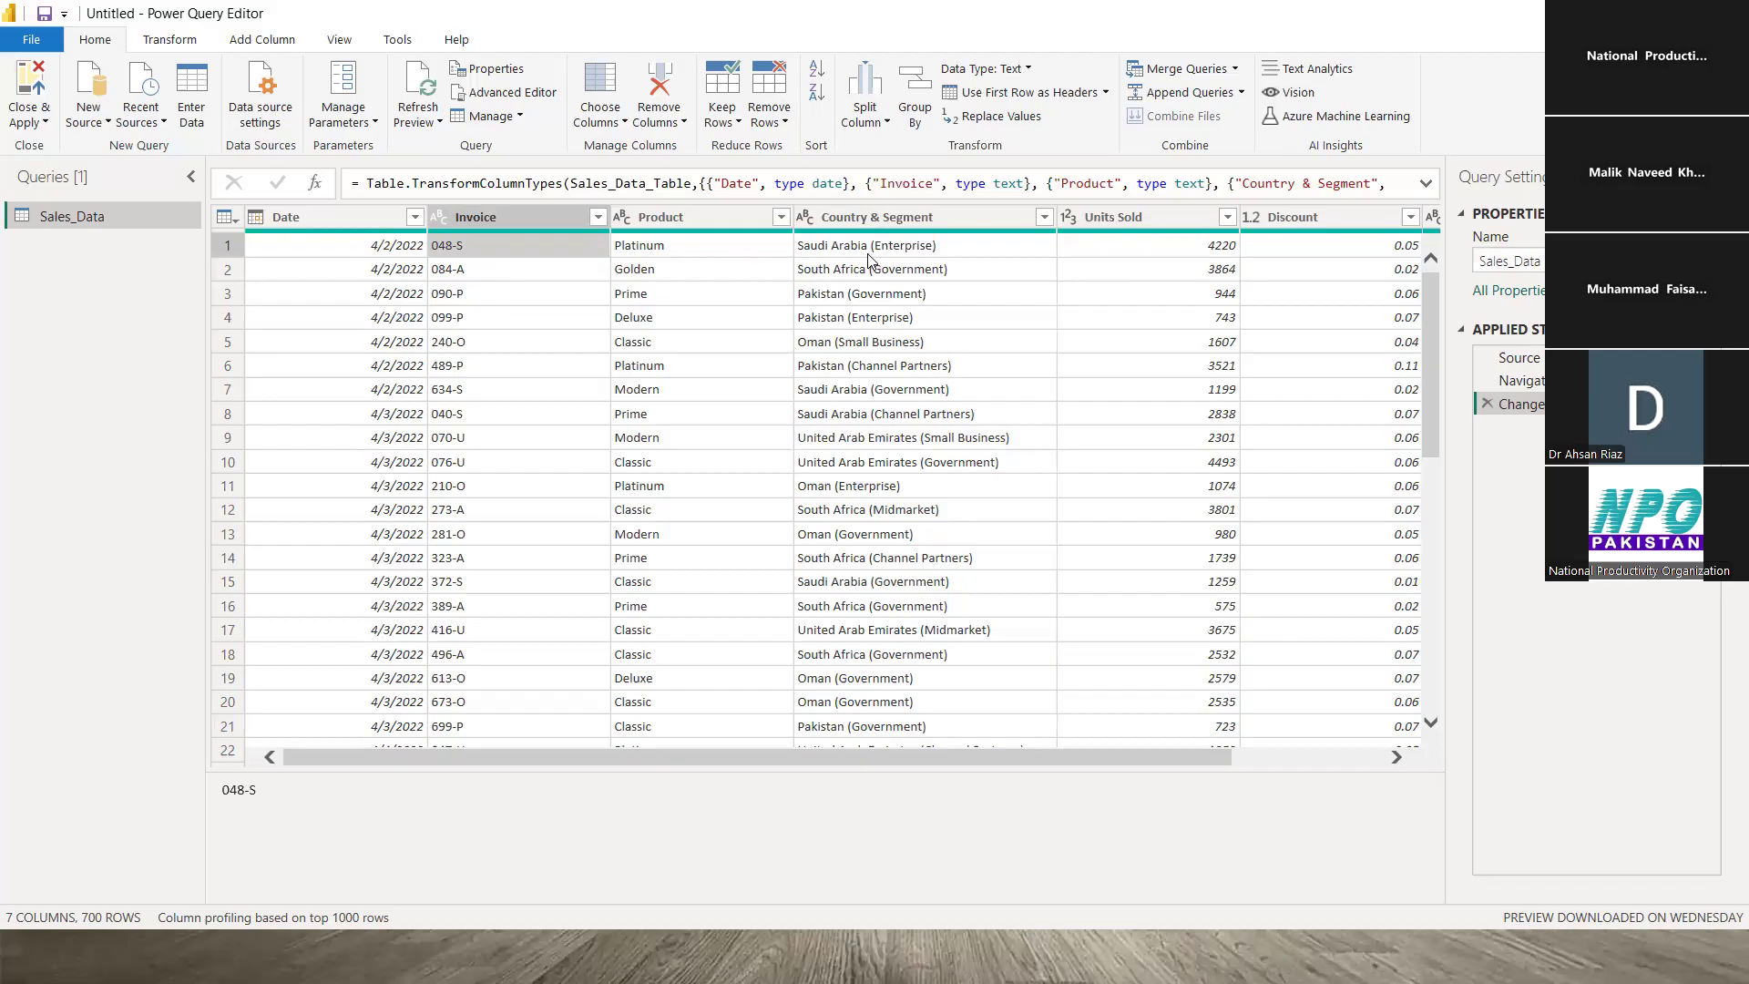
pyautogui.click(952, 244)
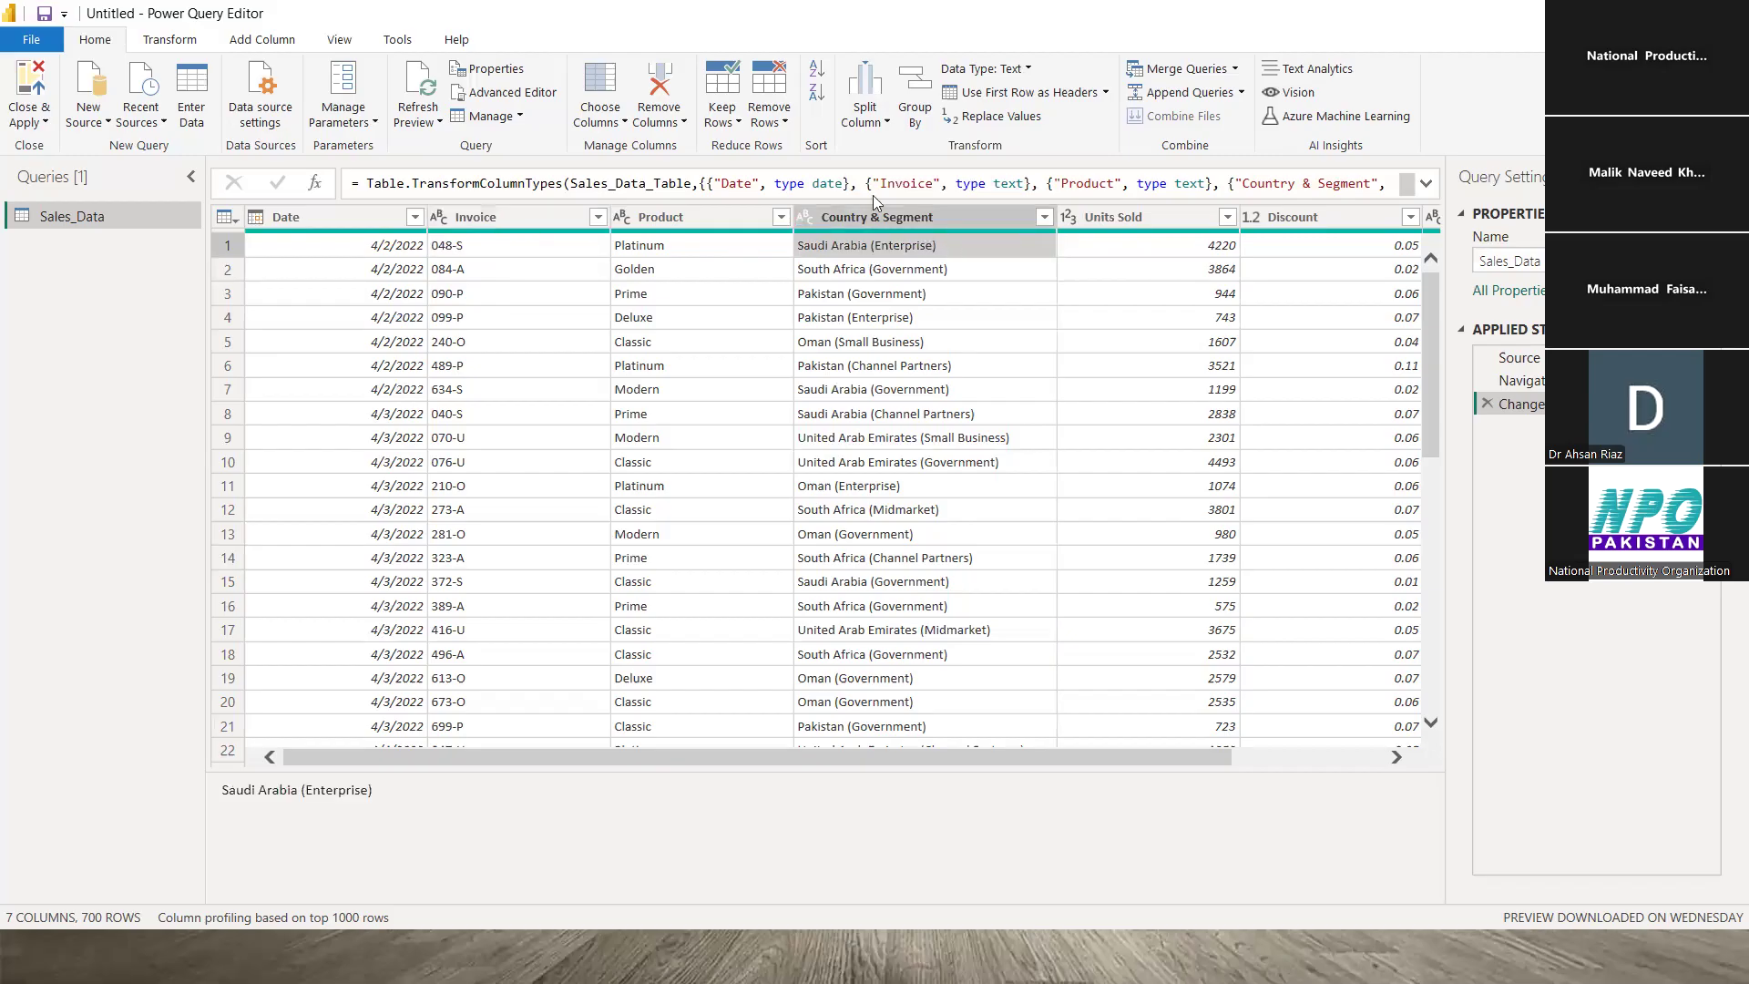
pyautogui.click(889, 127)
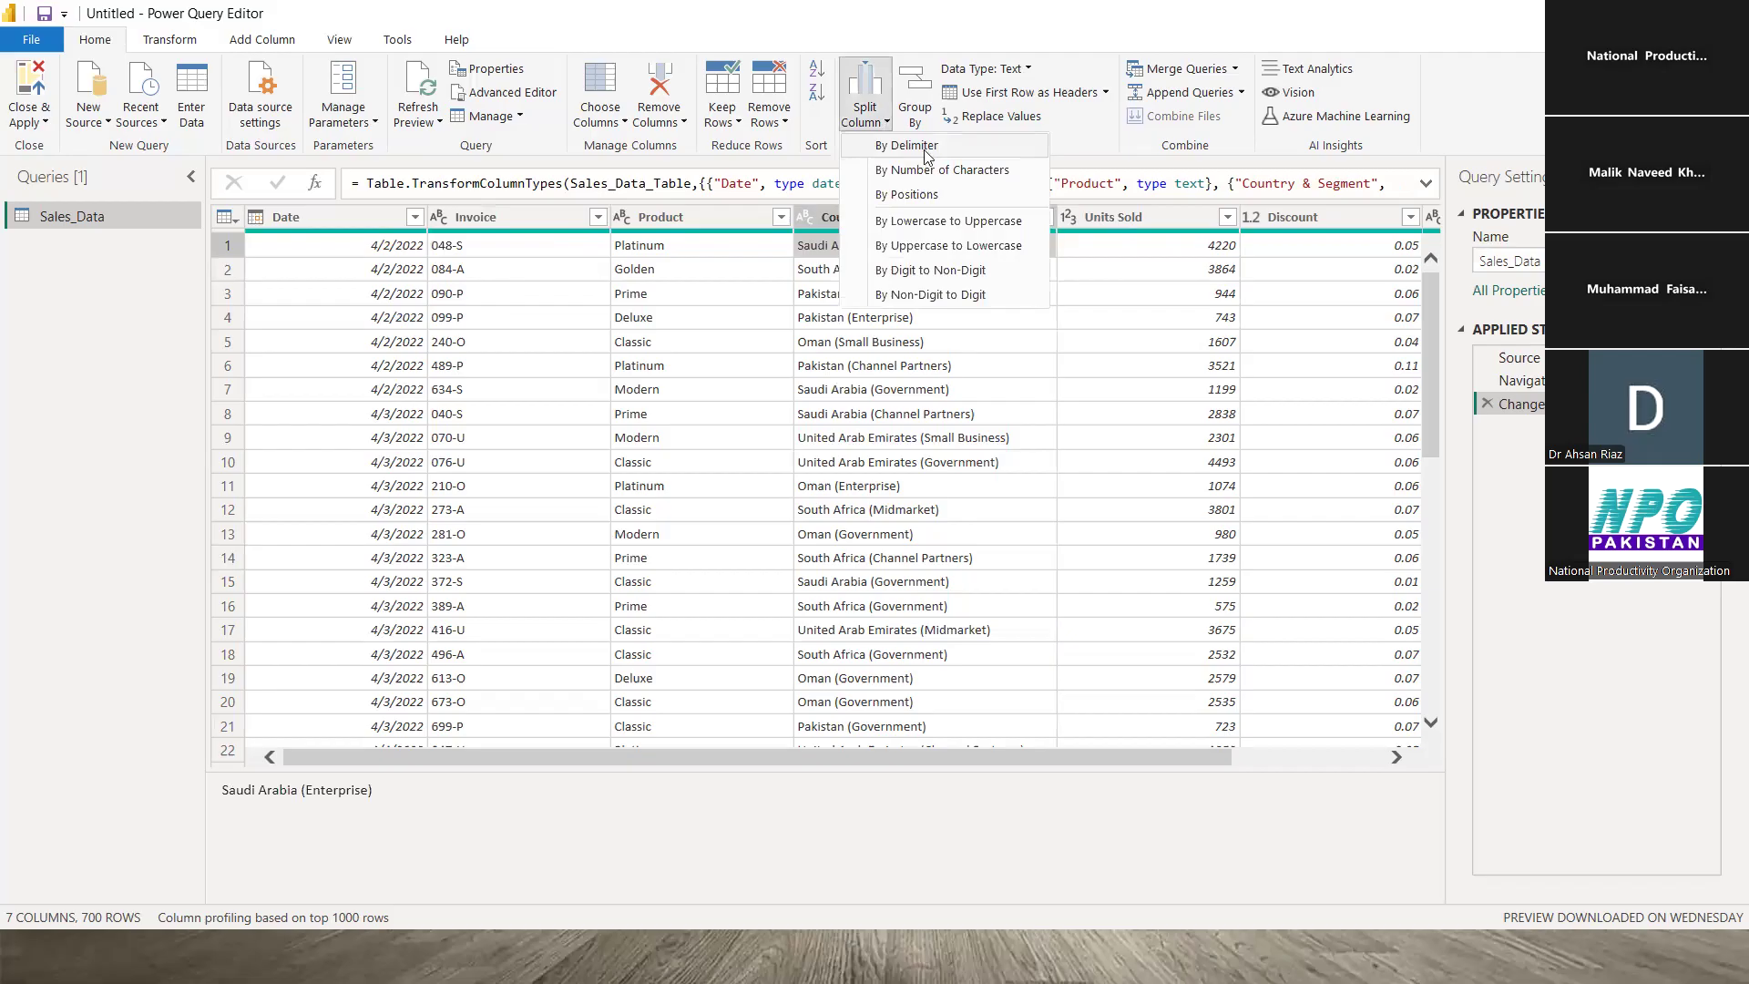
pyautogui.click(914, 460)
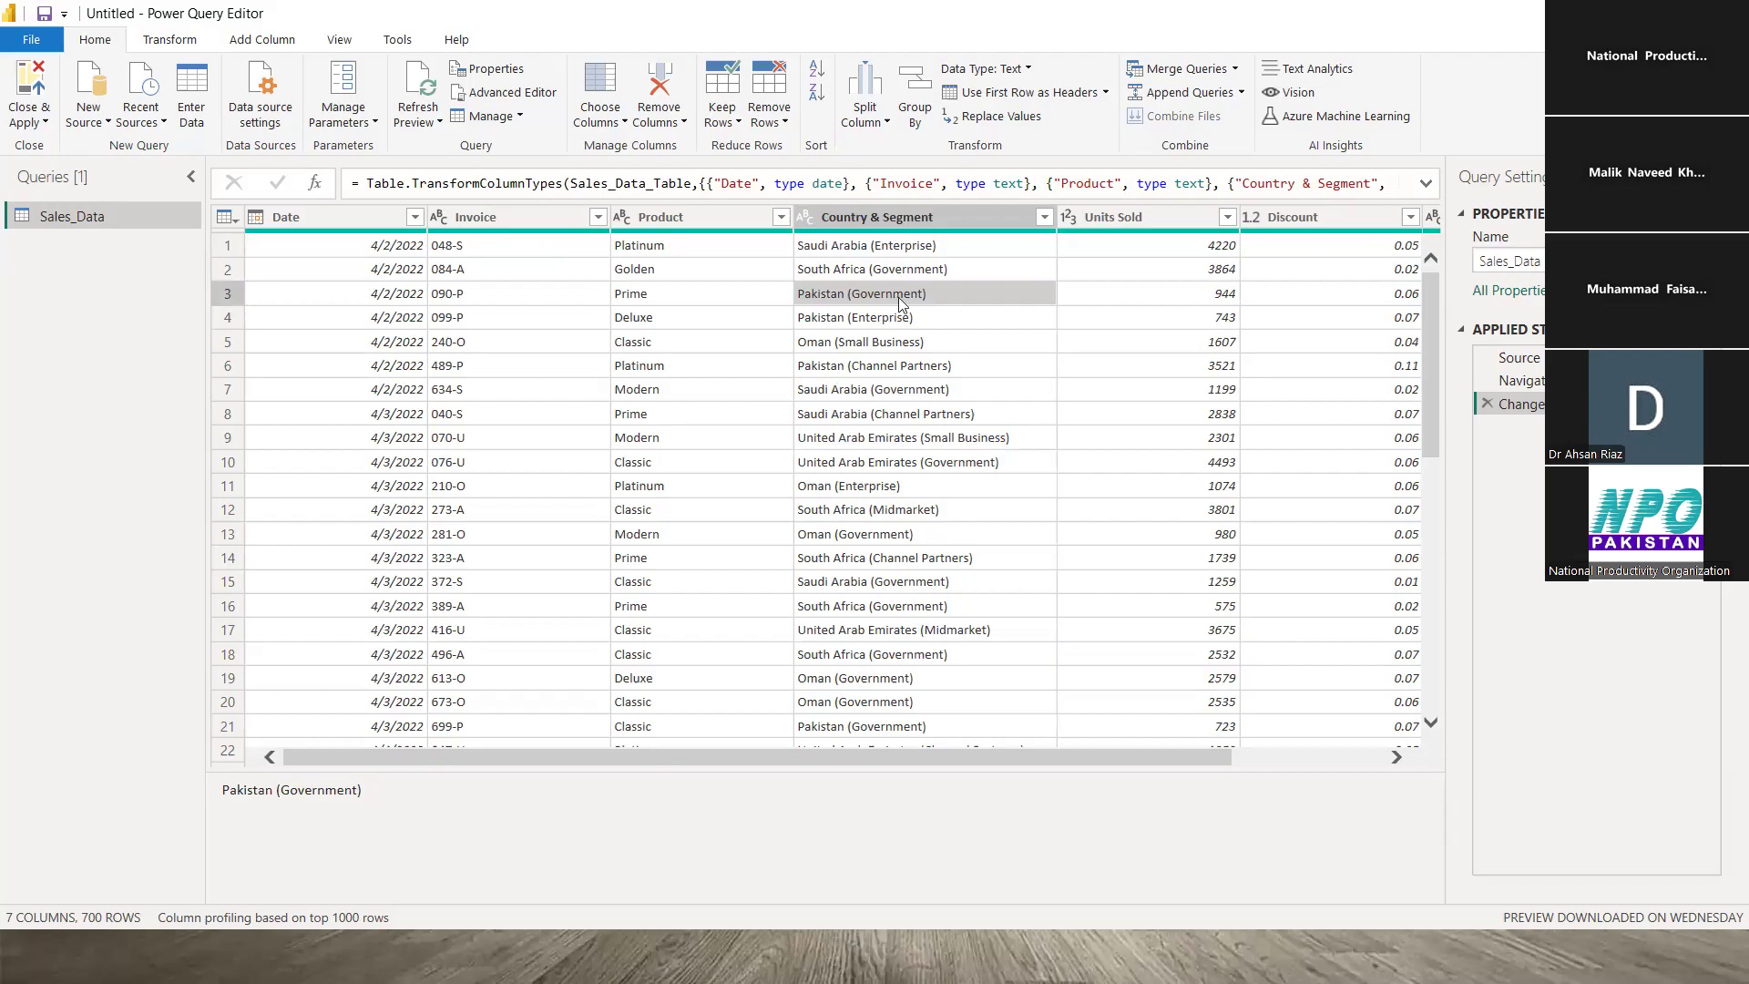
# - Open Split Column by Delimiter for Country & Segment, keeping the --Custom-- delimiter choice
pyautogui.click(889, 128)
pyautogui.click(909, 147)
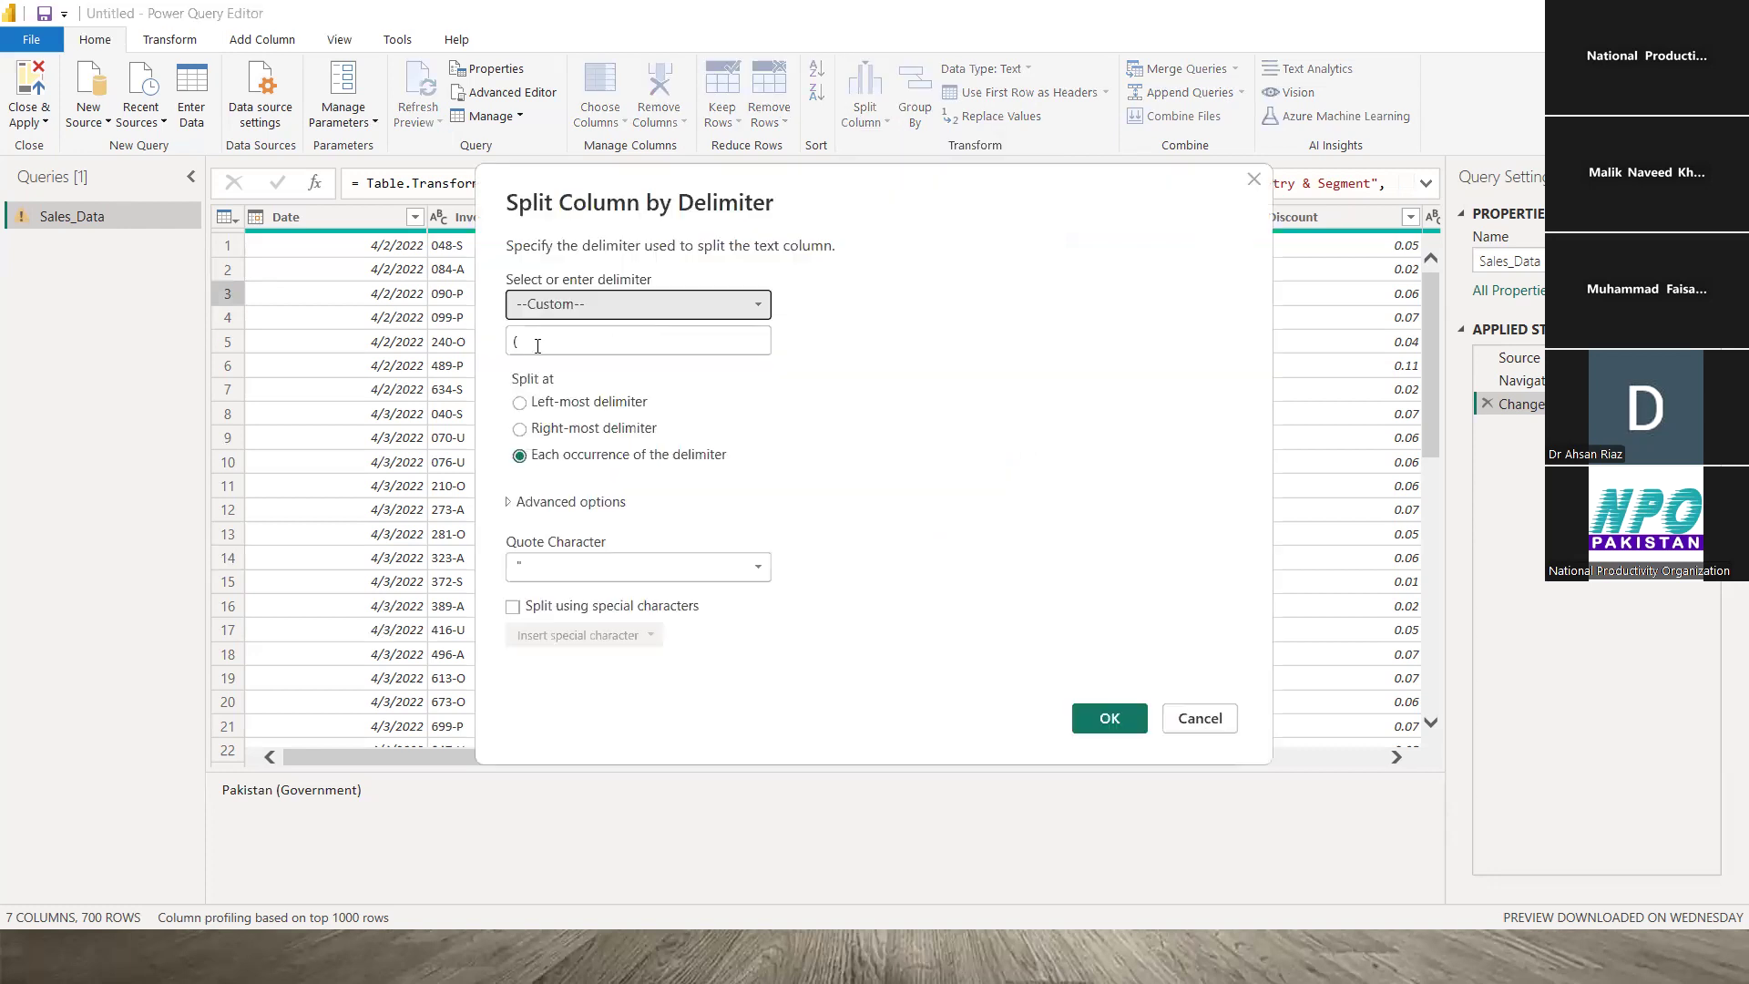
pyautogui.click(528, 337)
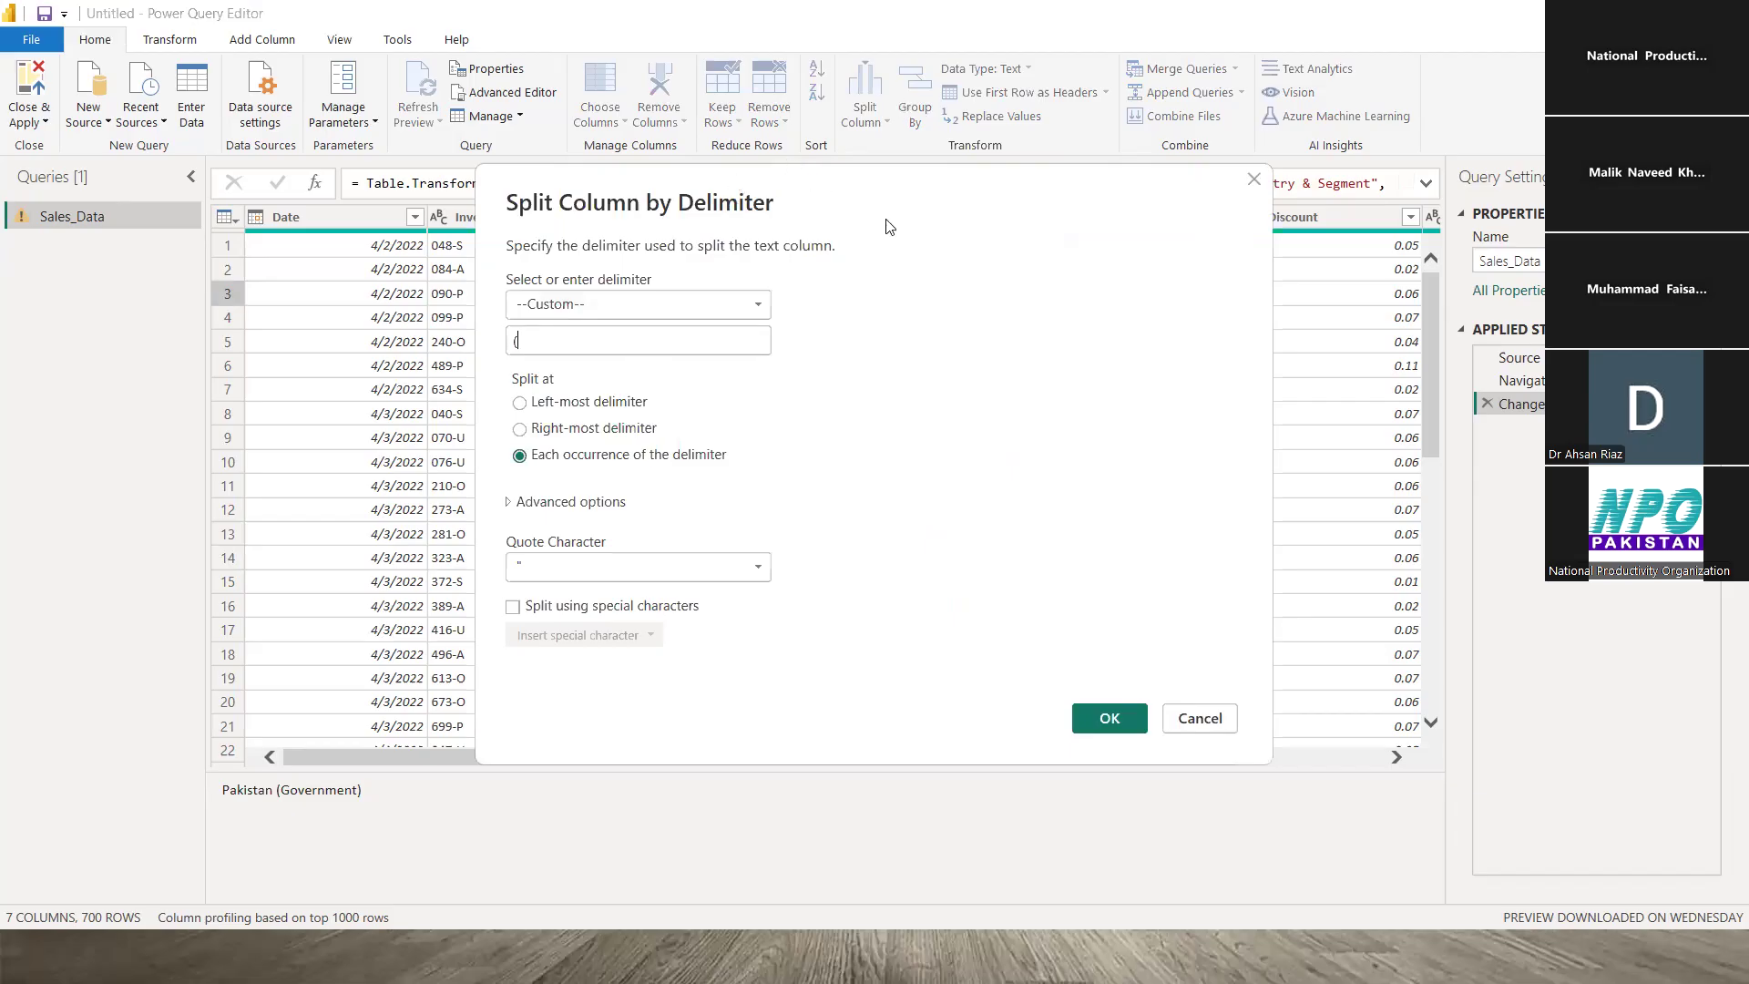
pyautogui.moveTo(888, 223); pyautogui.dragTo(969, 142)
pyautogui.click(840, 228)
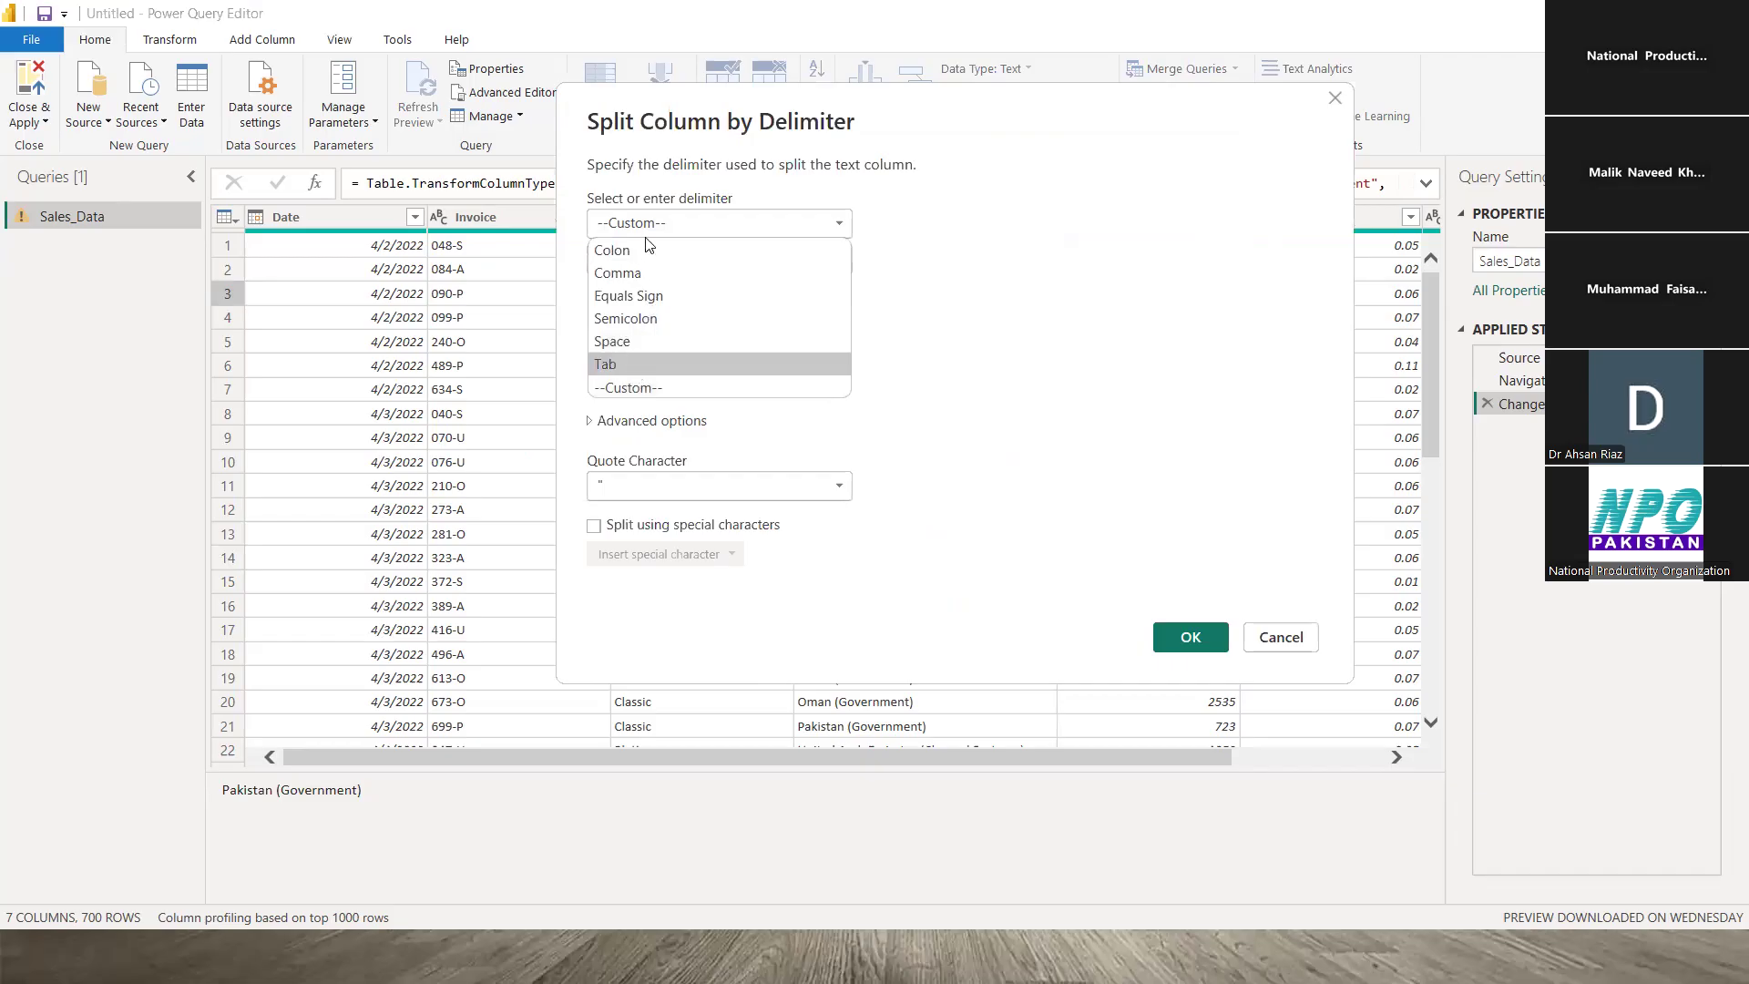
pyautogui.click(645, 387)
# - Review the '(' delimiter, move the split dialog aside to view the table, then dismiss it
pyautogui.moveTo(657, 264); pyautogui.dragTo(552, 255)
pyautogui.click(677, 266)
pyautogui.moveTo(818, 98); pyautogui.dragTo(1035, 51)
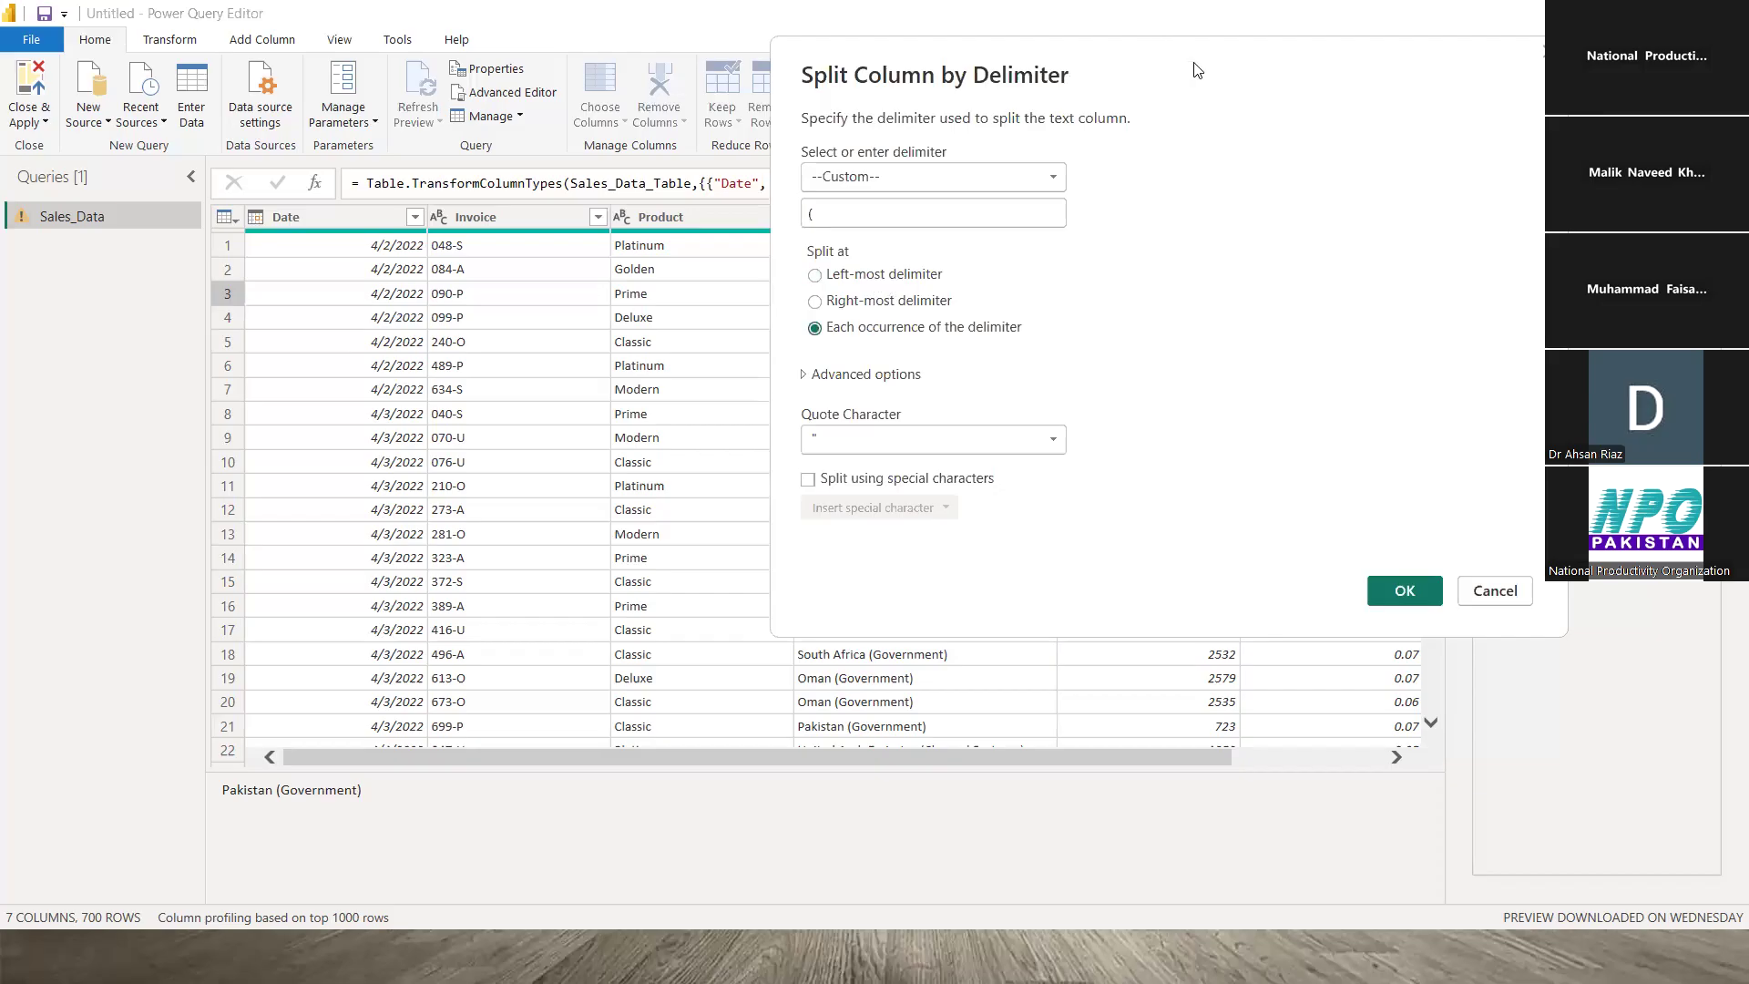
pyautogui.moveTo(1196, 69); pyautogui.dragTo(526, 169)
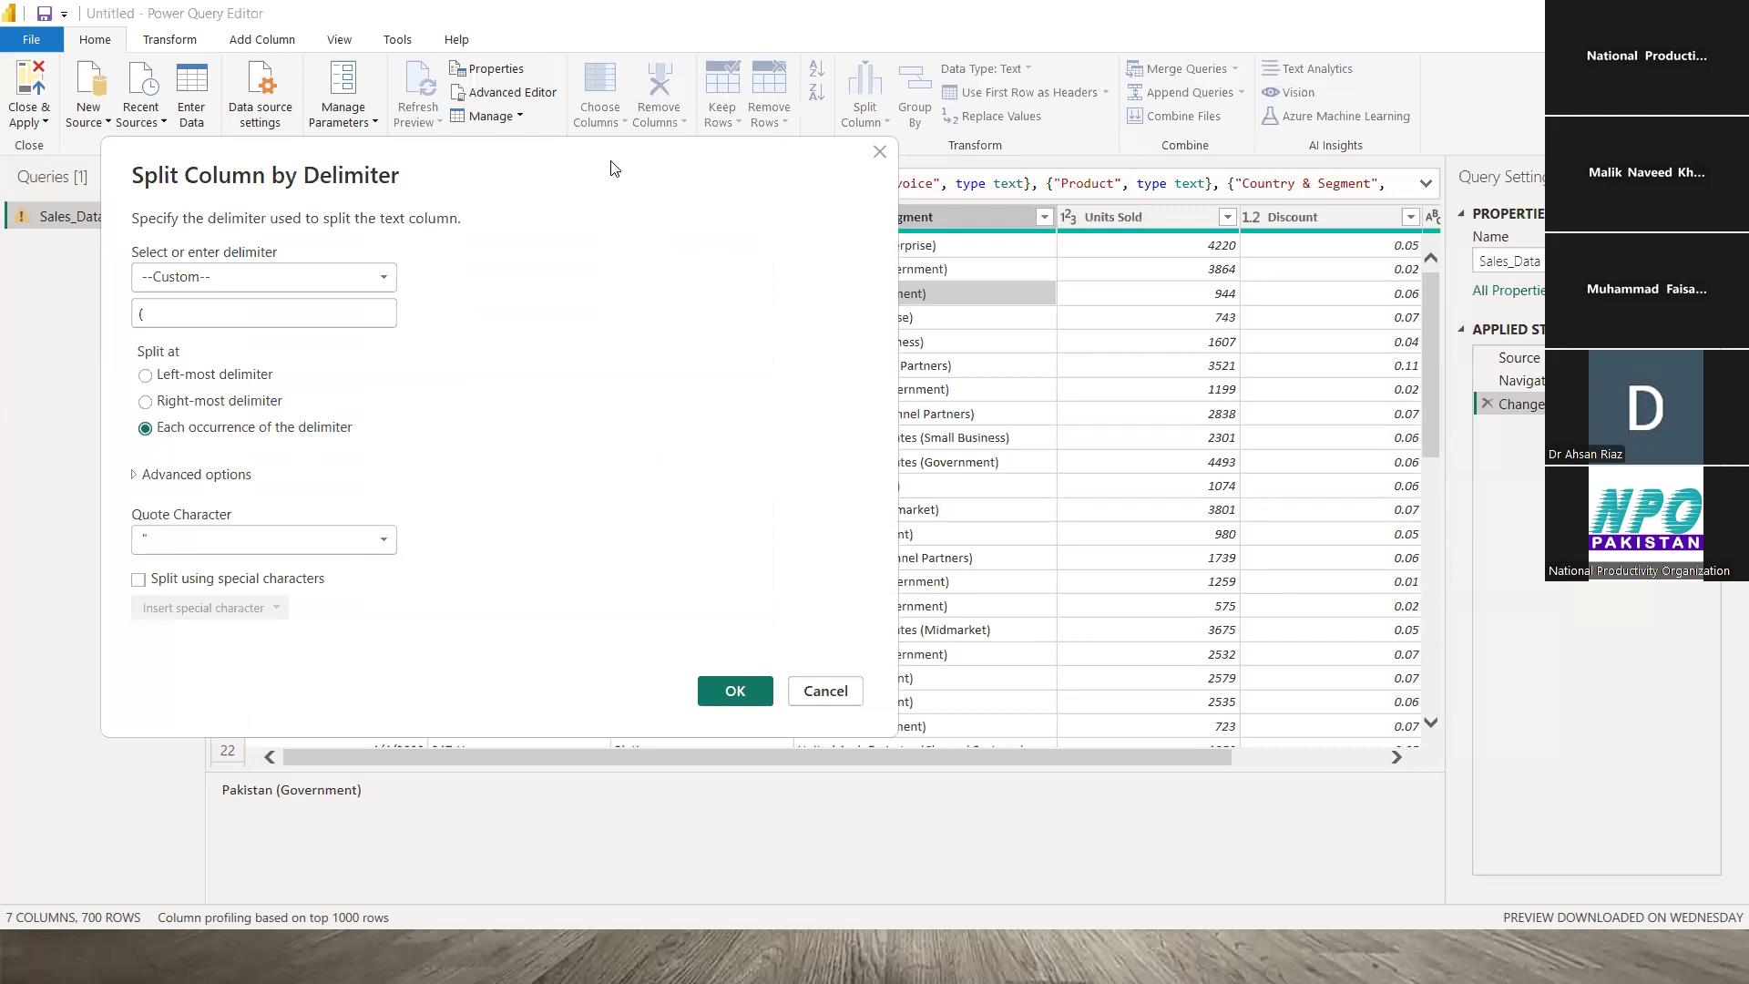
pyautogui.moveTo(611, 167); pyautogui.dragTo(1496, 112)
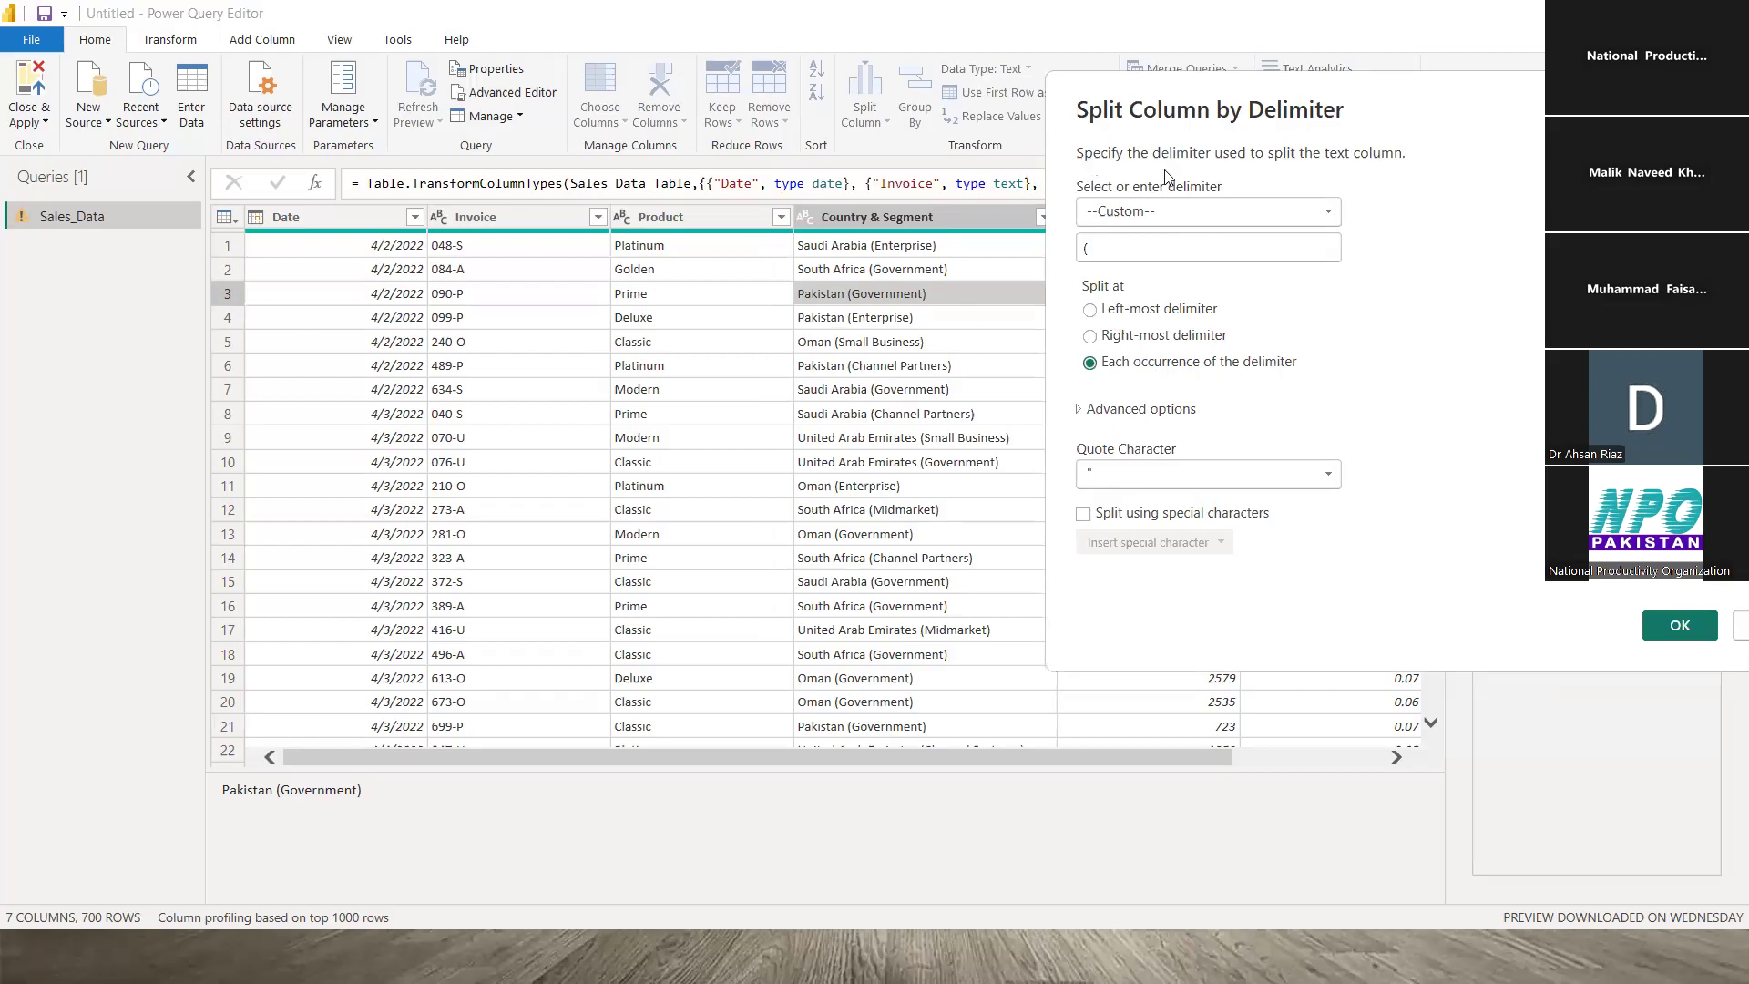
pyautogui.press('Escape')
pyautogui.click(889, 125)
# - Try Split Column by Positions with -1, clear it, view Advanced options, and cancel
pyautogui.click(923, 194)
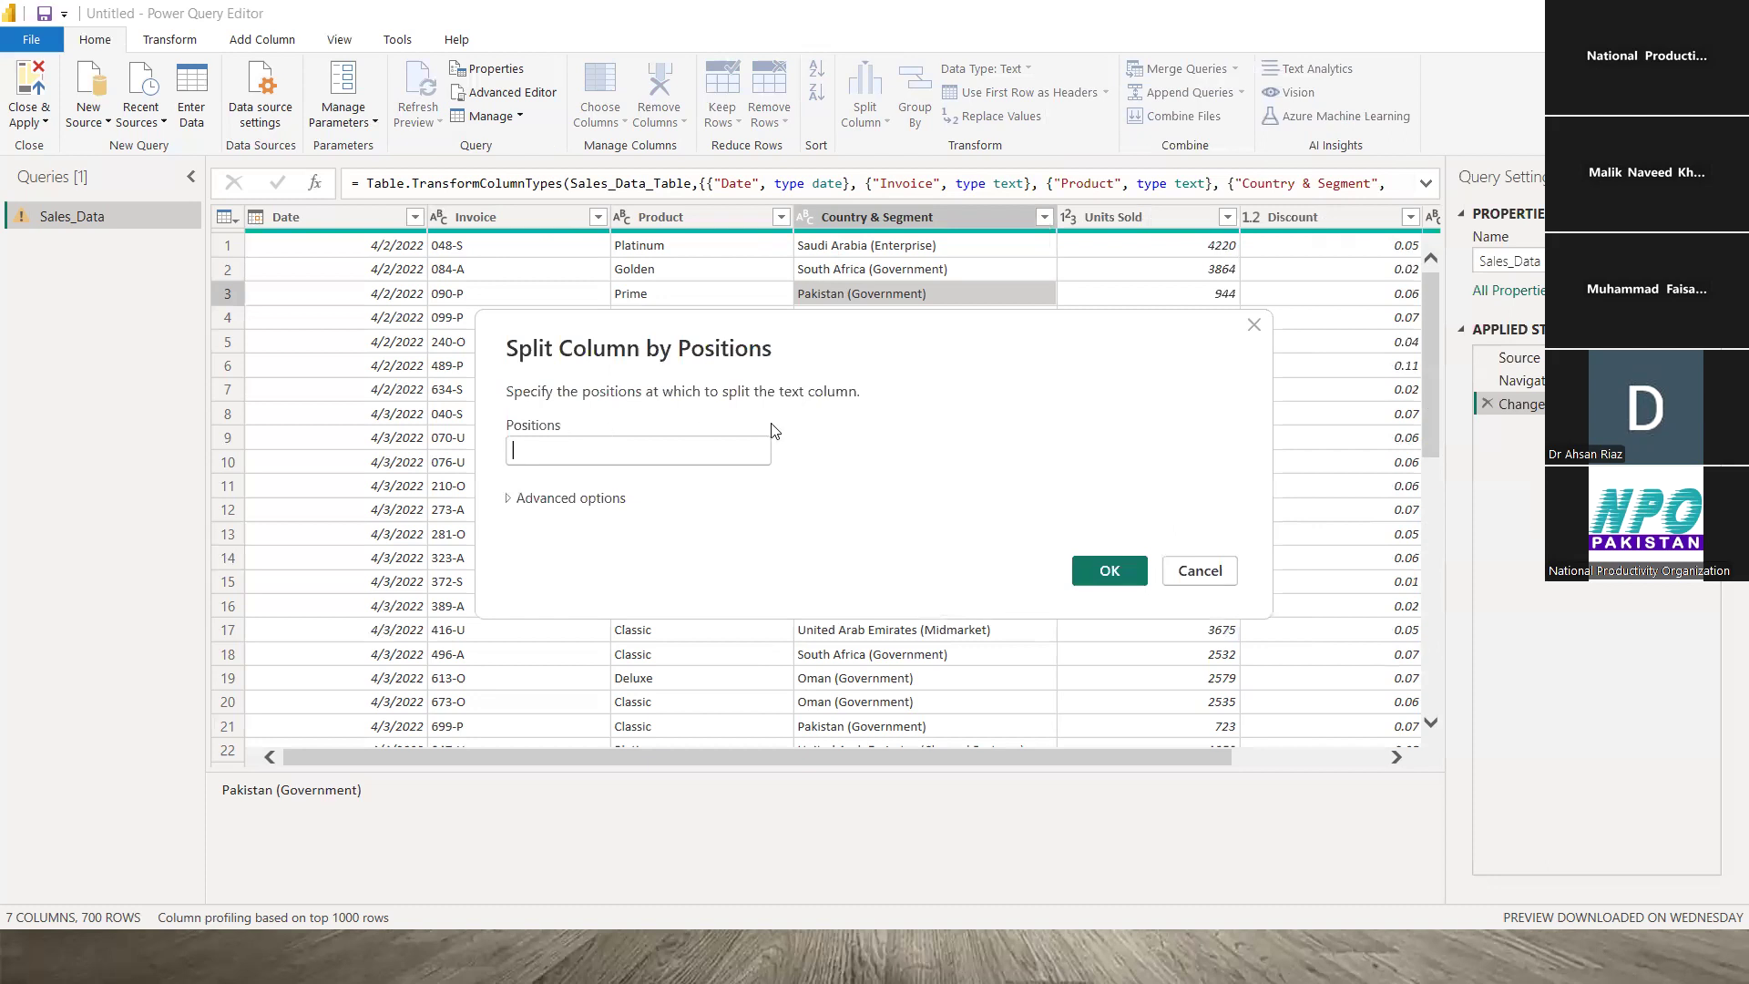
pyautogui.write('-1')
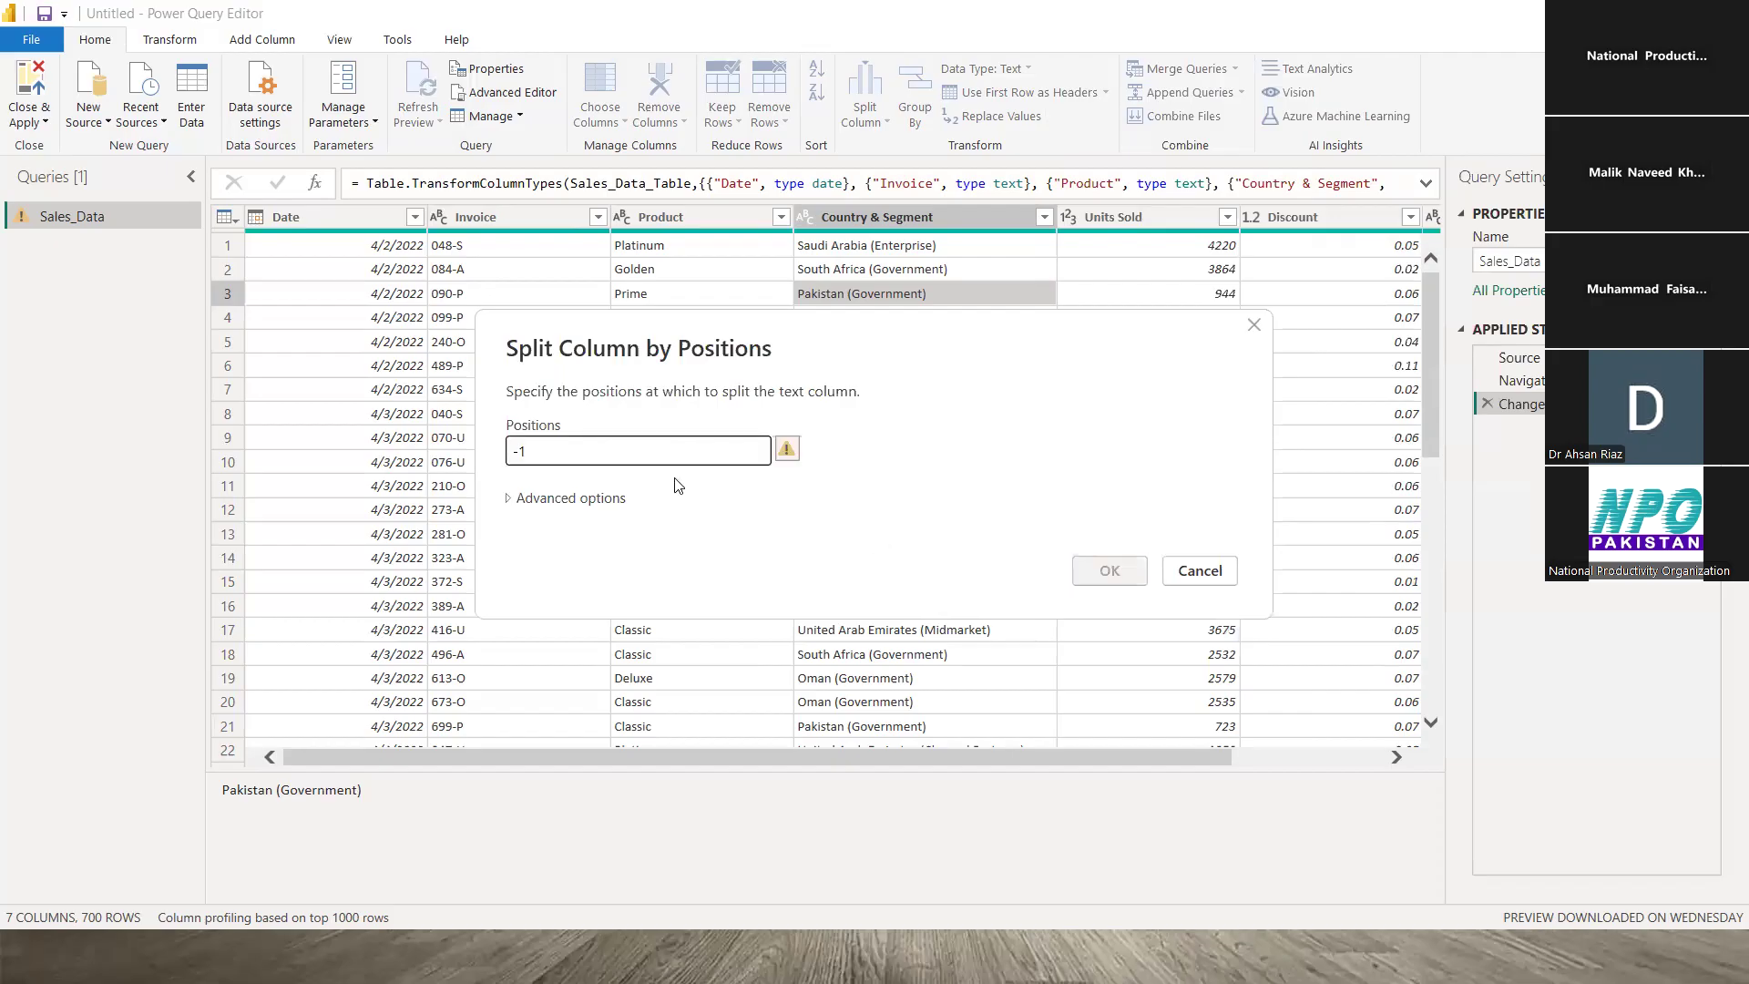
pyautogui.press('BackSpace')
pyautogui.press('BackSpace')
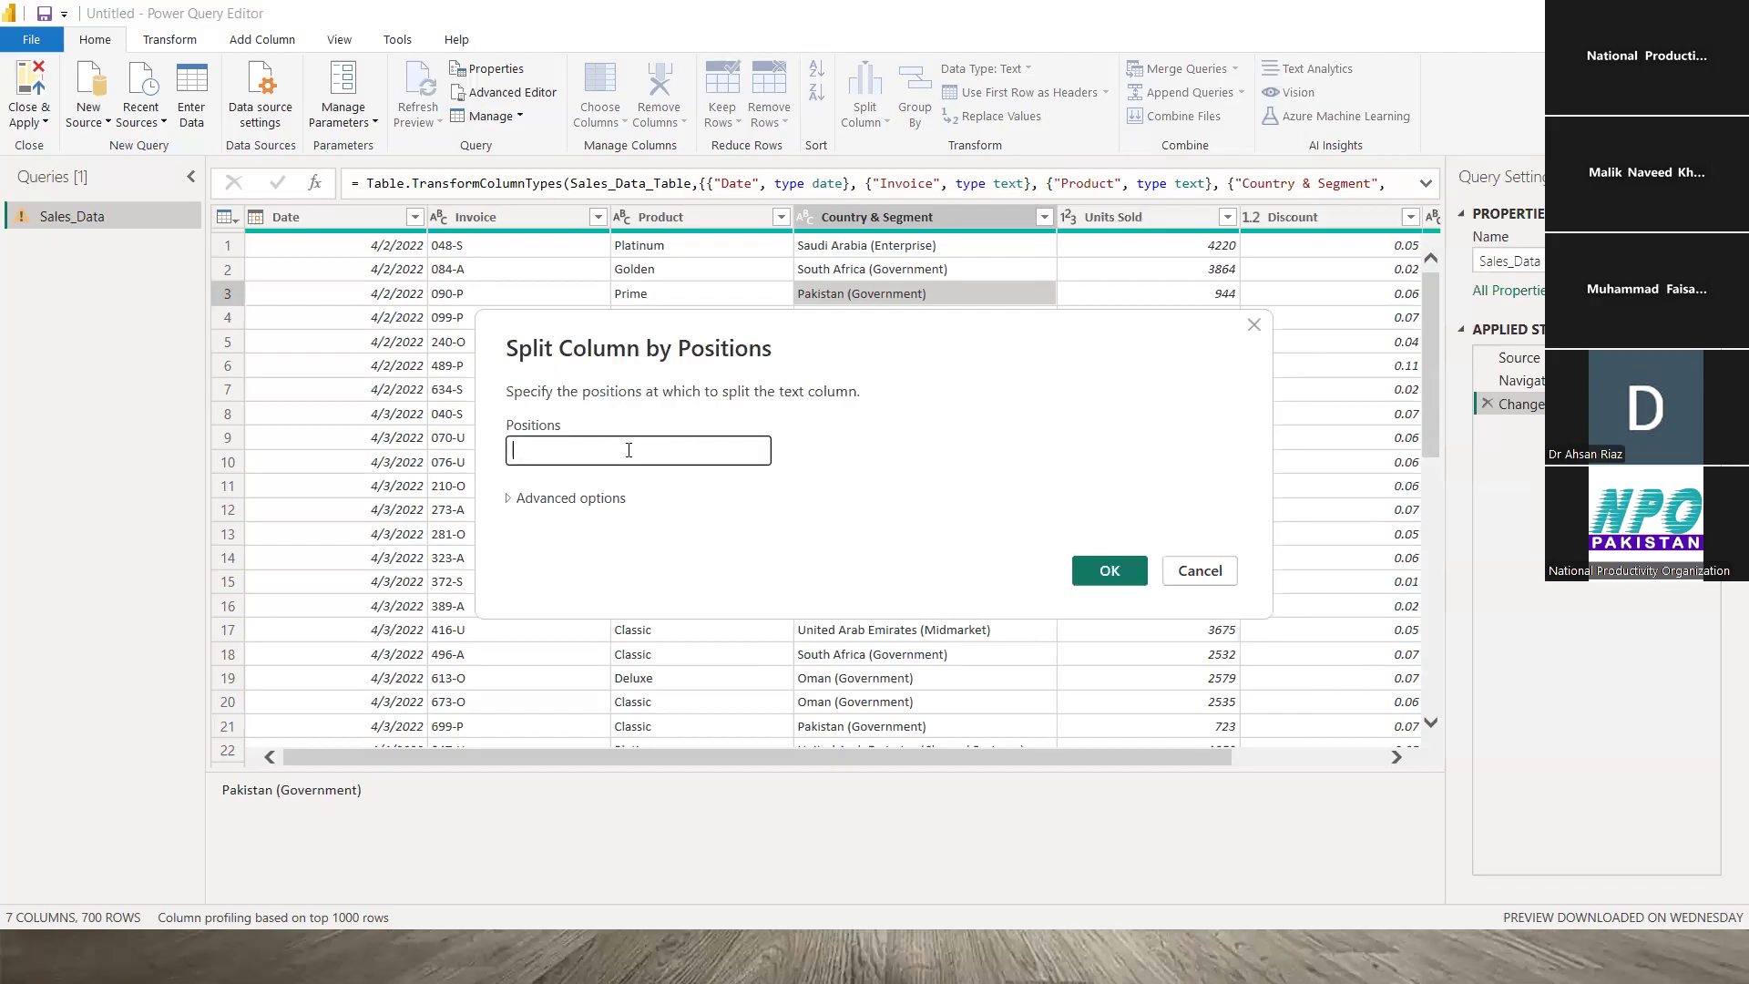
pyautogui.click(531, 503)
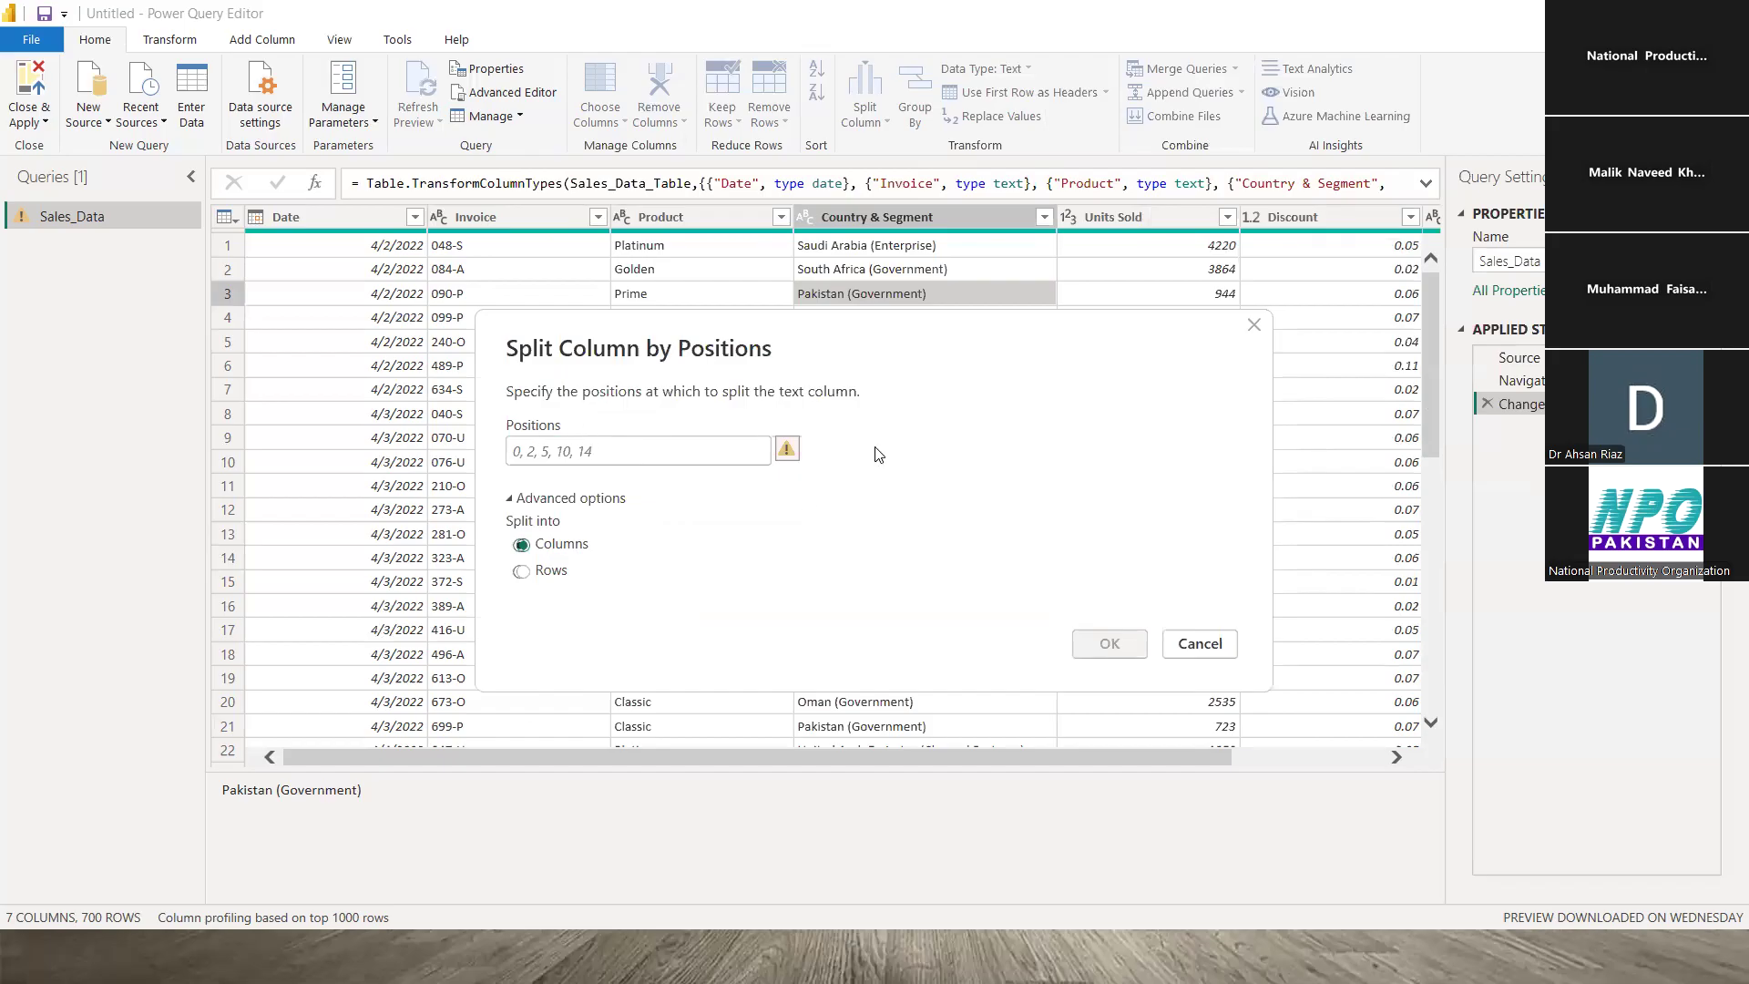
pyautogui.click(1200, 644)
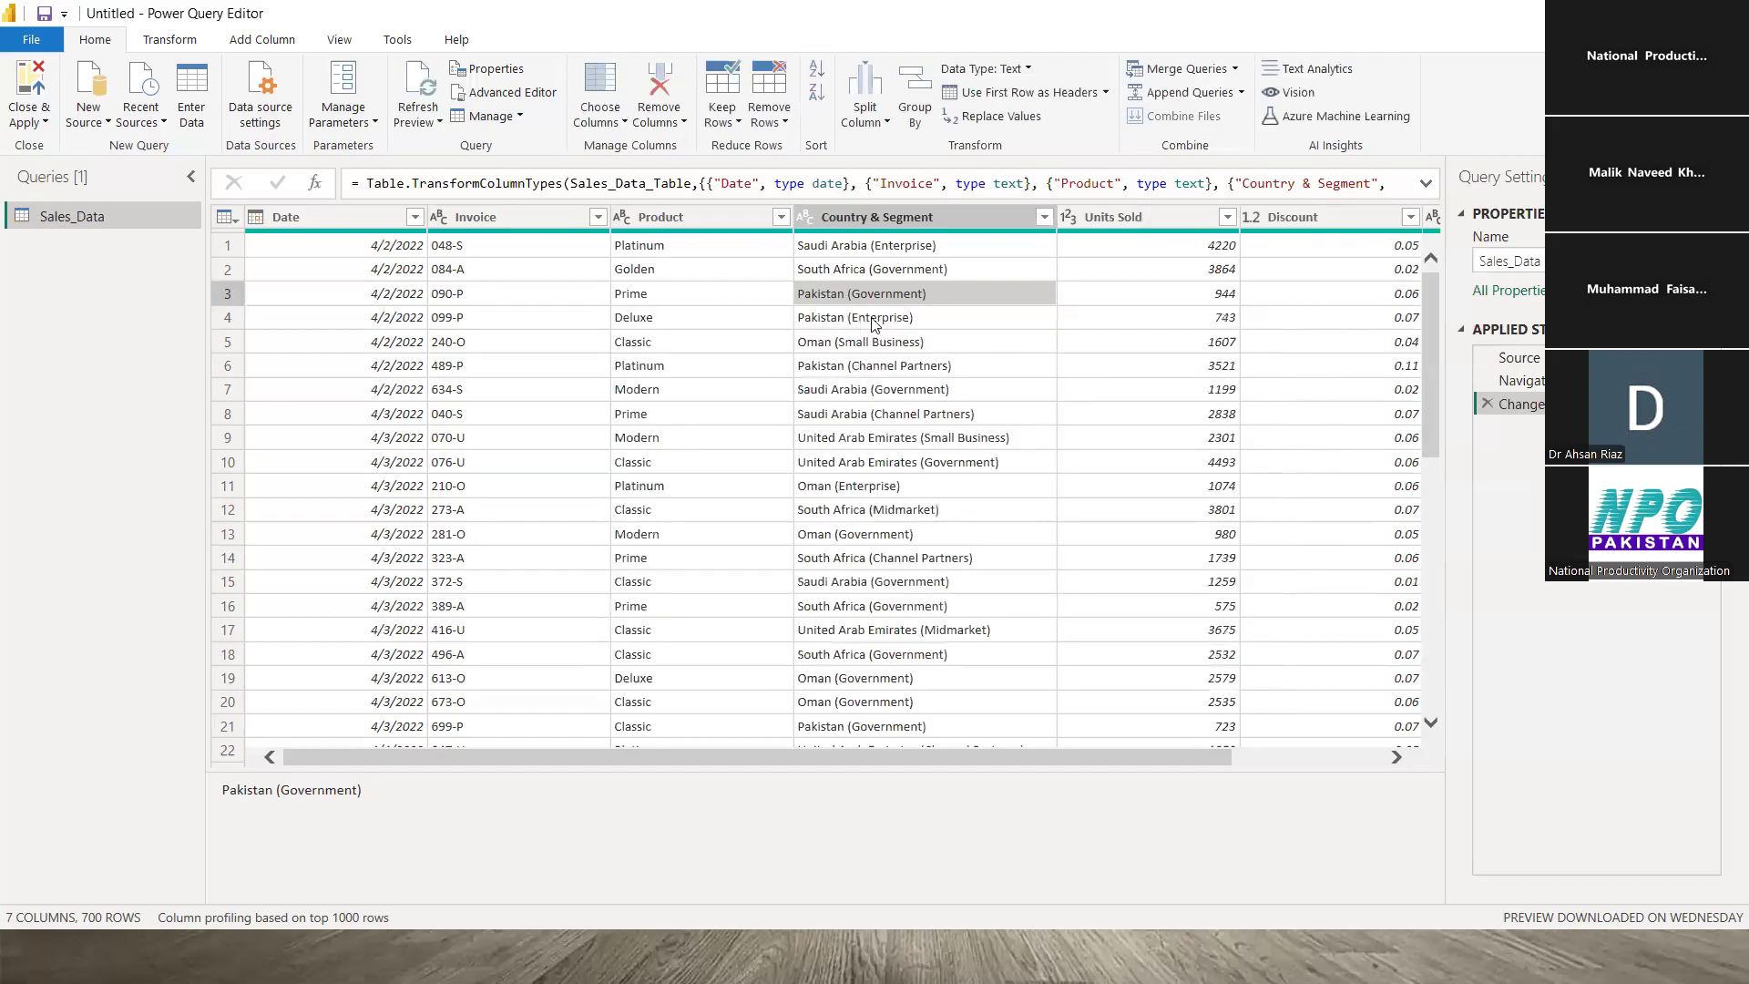
# - Split Country & Segment at each '(' into Country & Segment.1 and Country & Segment.2
pyautogui.click(915, 249)
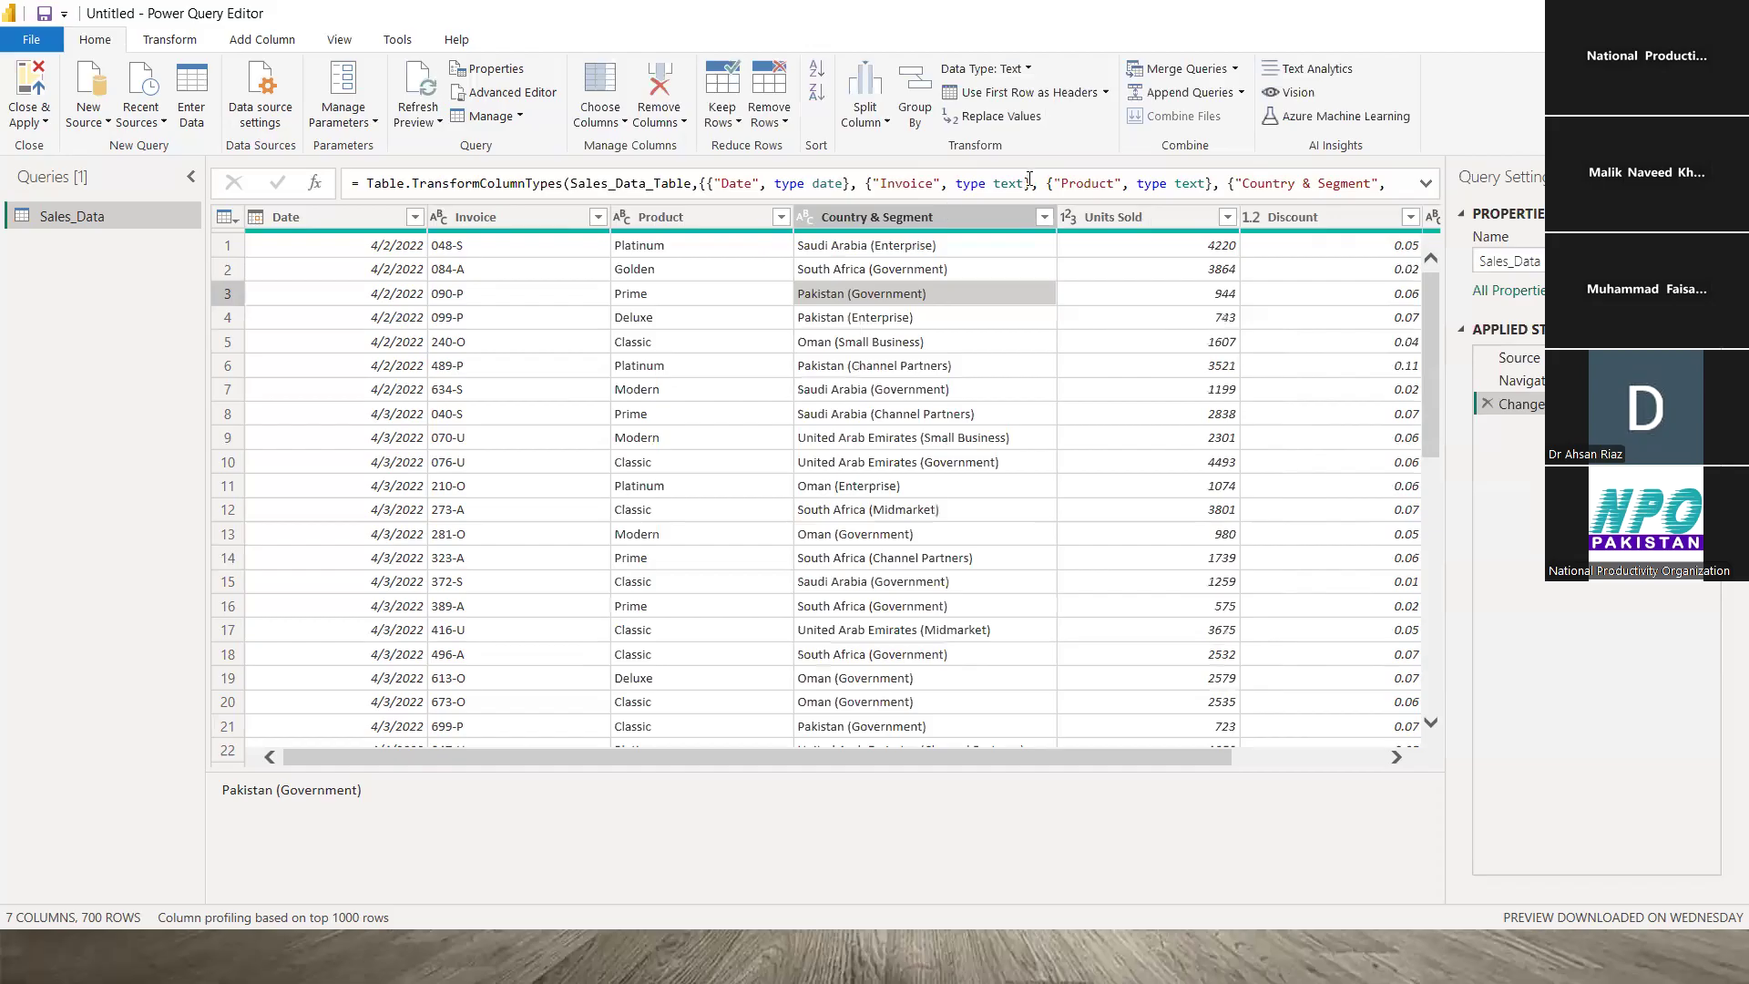
pyautogui.click(886, 124)
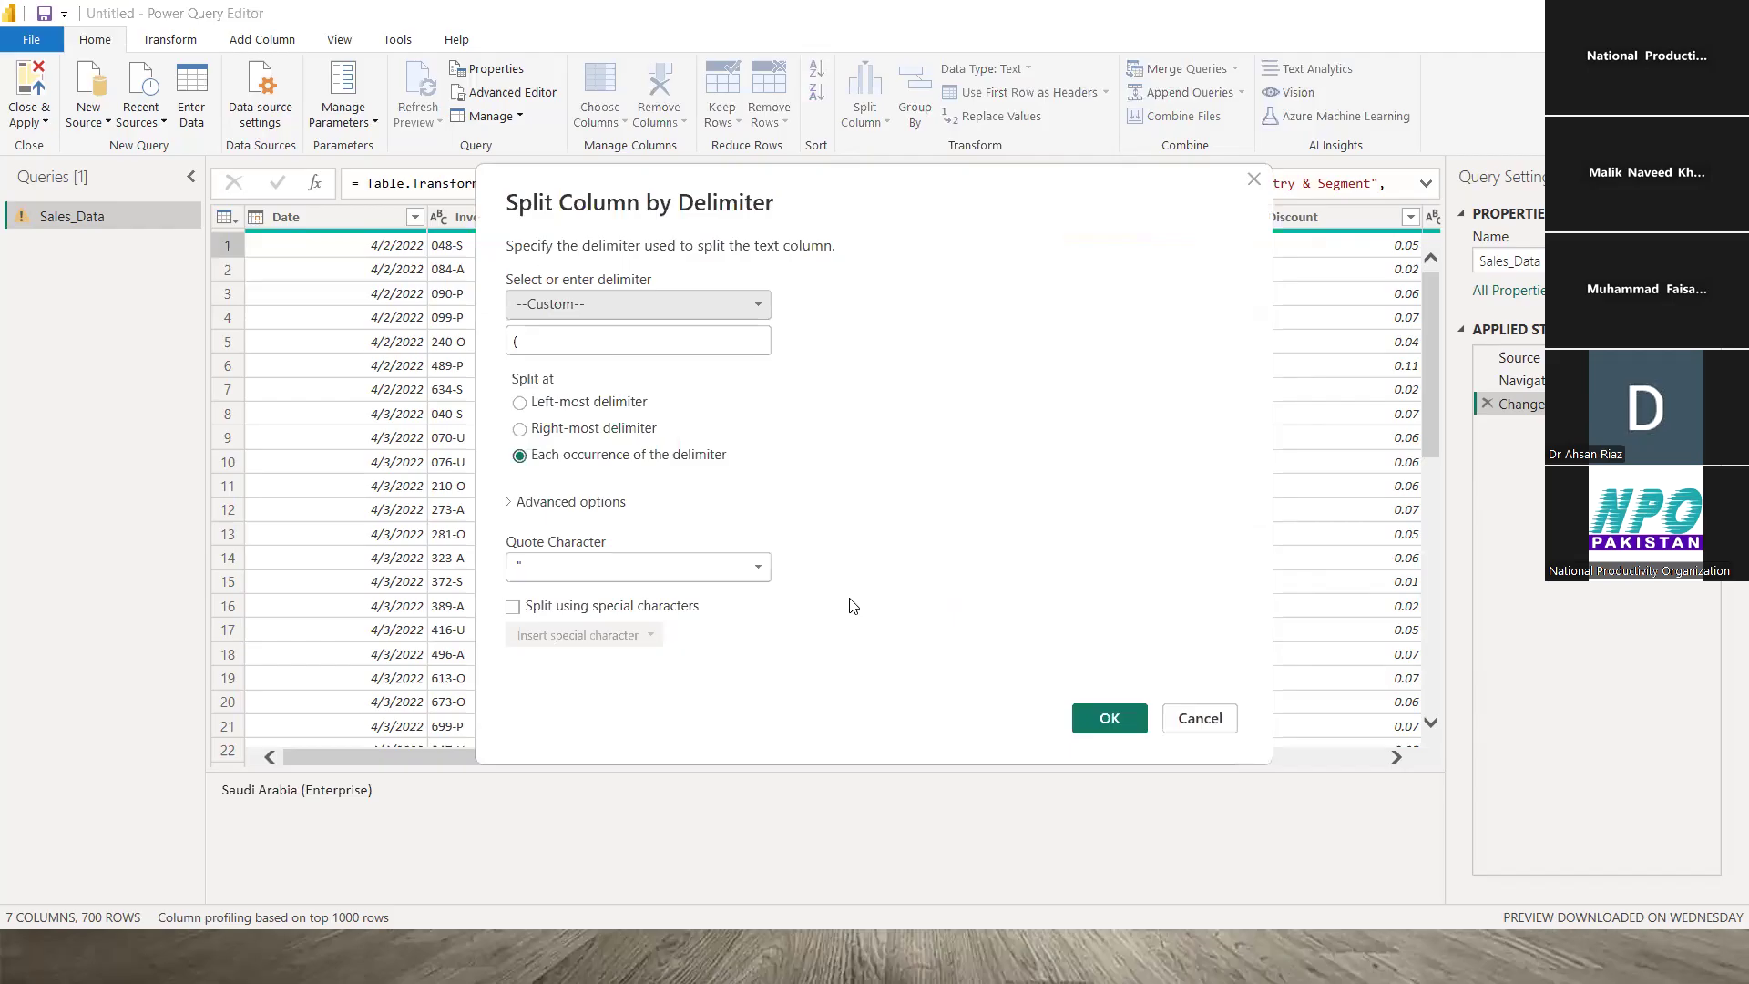
pyautogui.click(1107, 720)
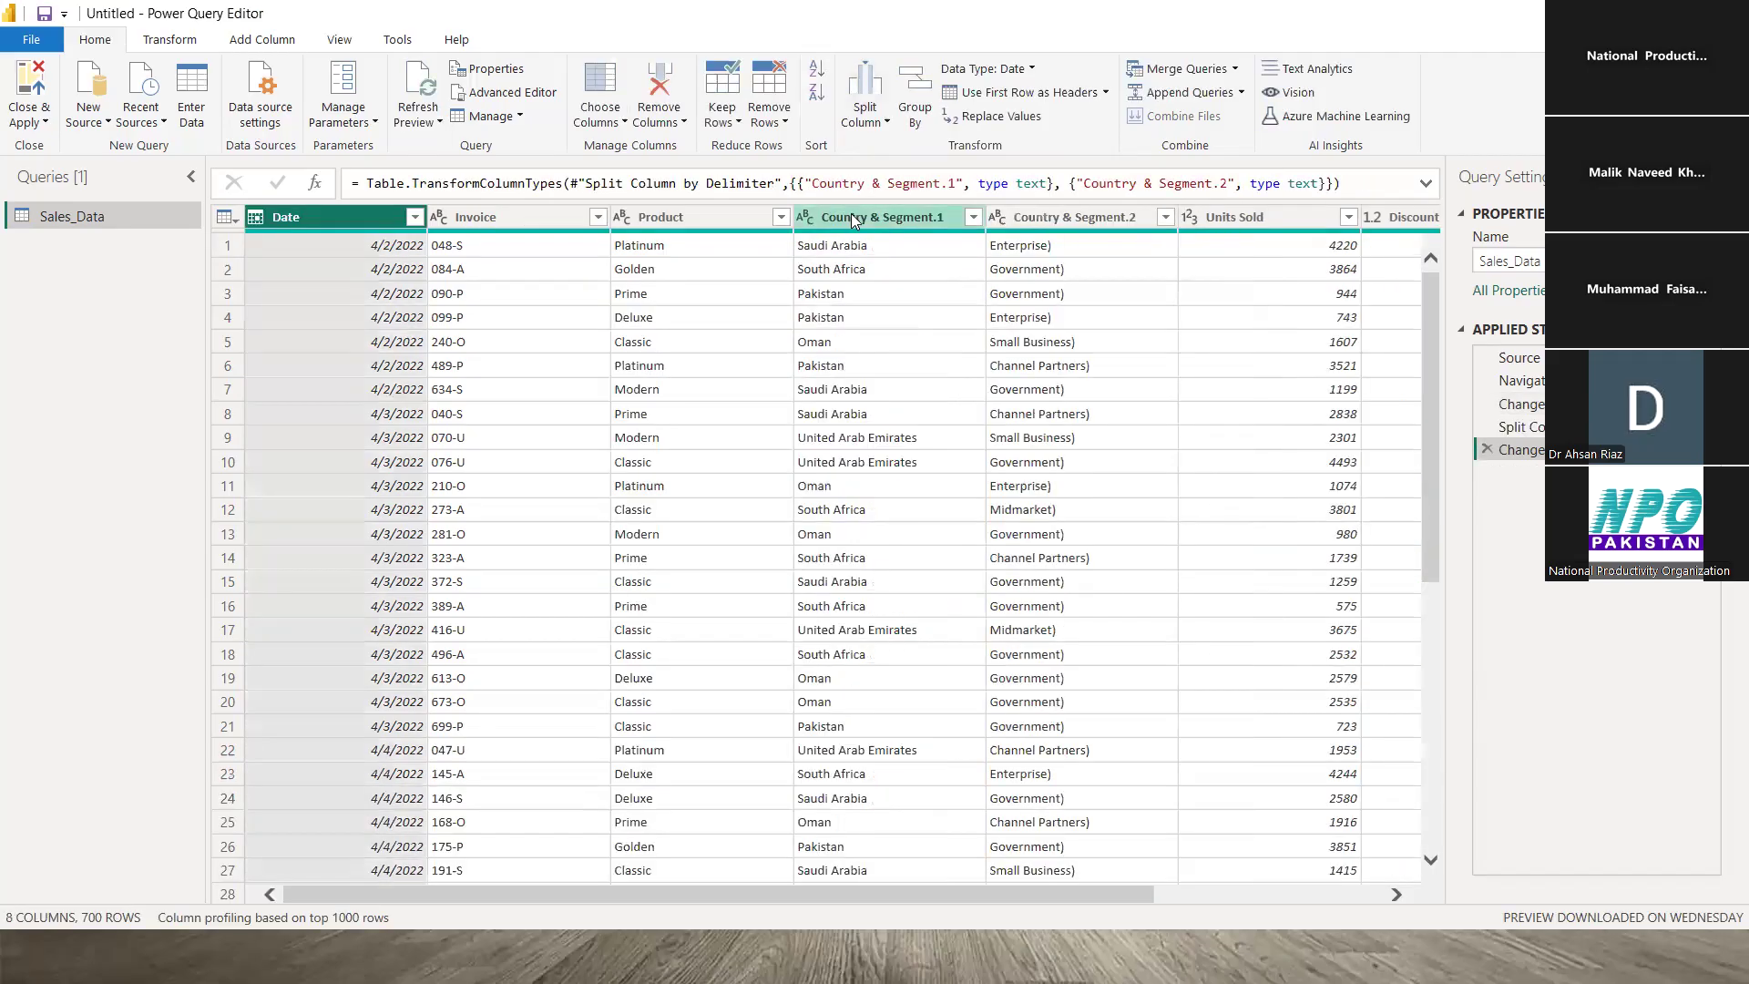
pyautogui.doubleClick(854, 216)
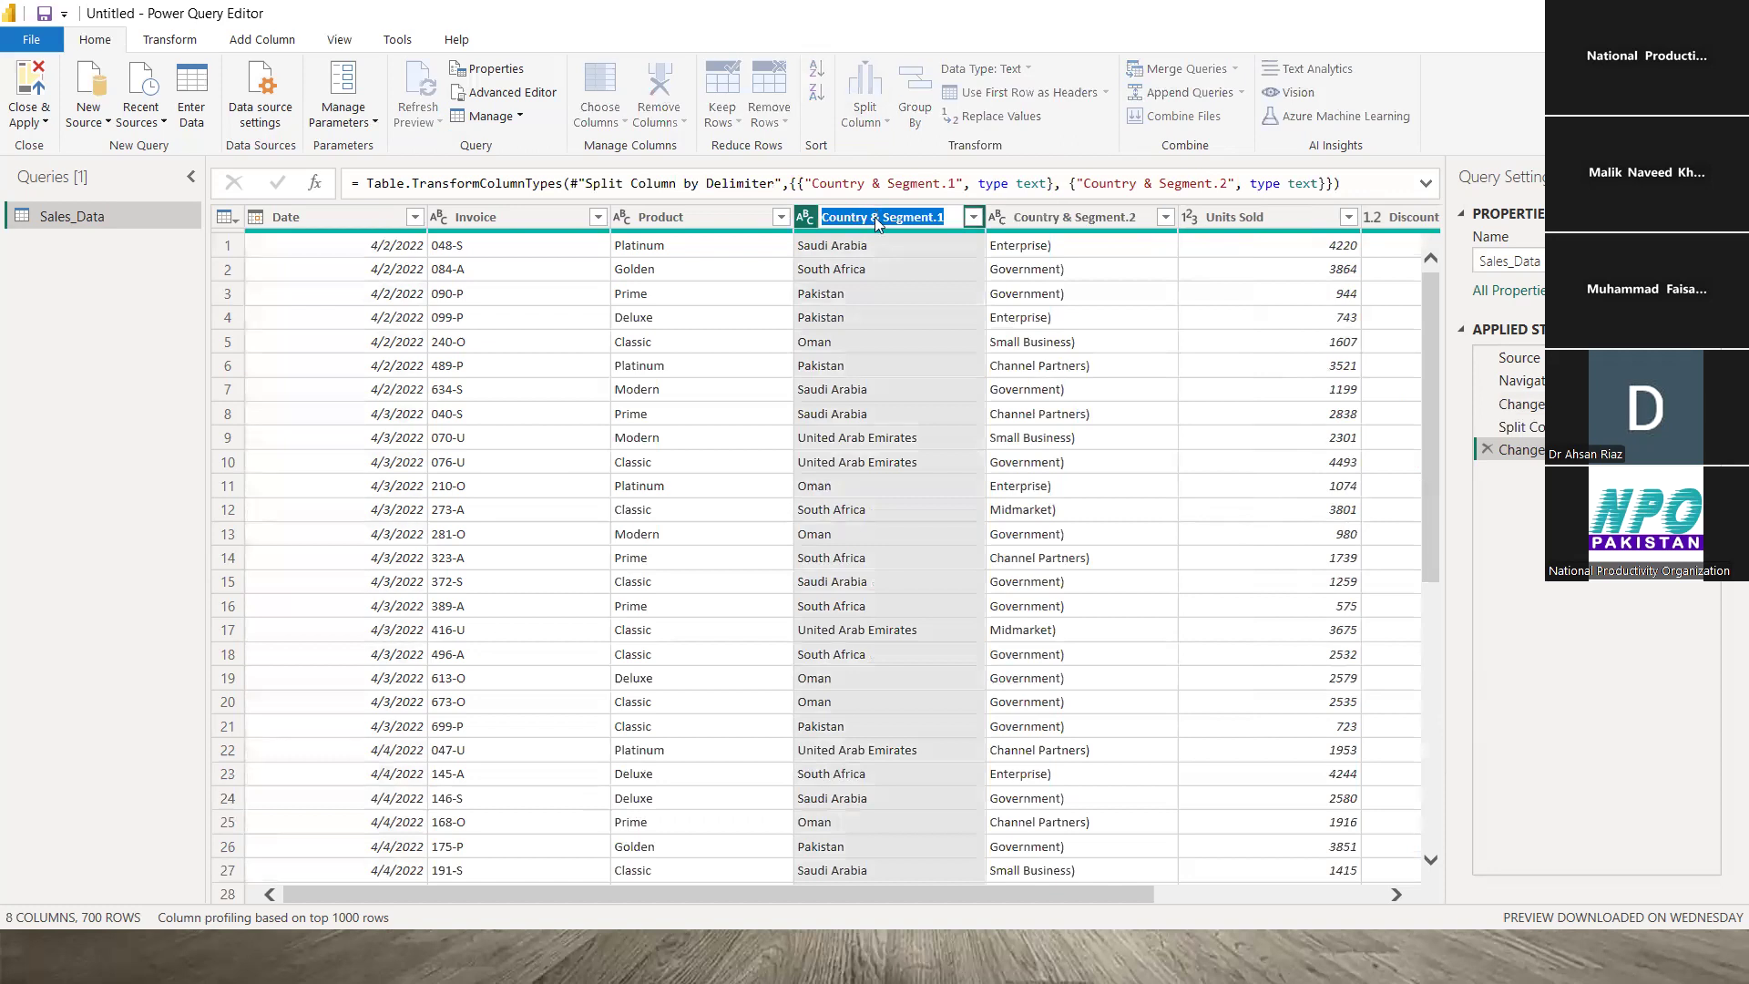
# - Rename Country & Segment.1 to Country and Country & Segment.2 to Segment
pyautogui.click(870, 217)
pyautogui.press('Delete')
pyautogui.press('Delete')
pyautogui.press('Delete')
pyautogui.press('Delete')
pyautogui.press('Delete')
pyautogui.press('Delete')
pyautogui.press('Delete')
pyautogui.press('Delete')
pyautogui.press('Delete')
pyautogui.press('Delete')
pyautogui.press('Delete')
pyautogui.press('BackSpace')
pyautogui.press('Return')
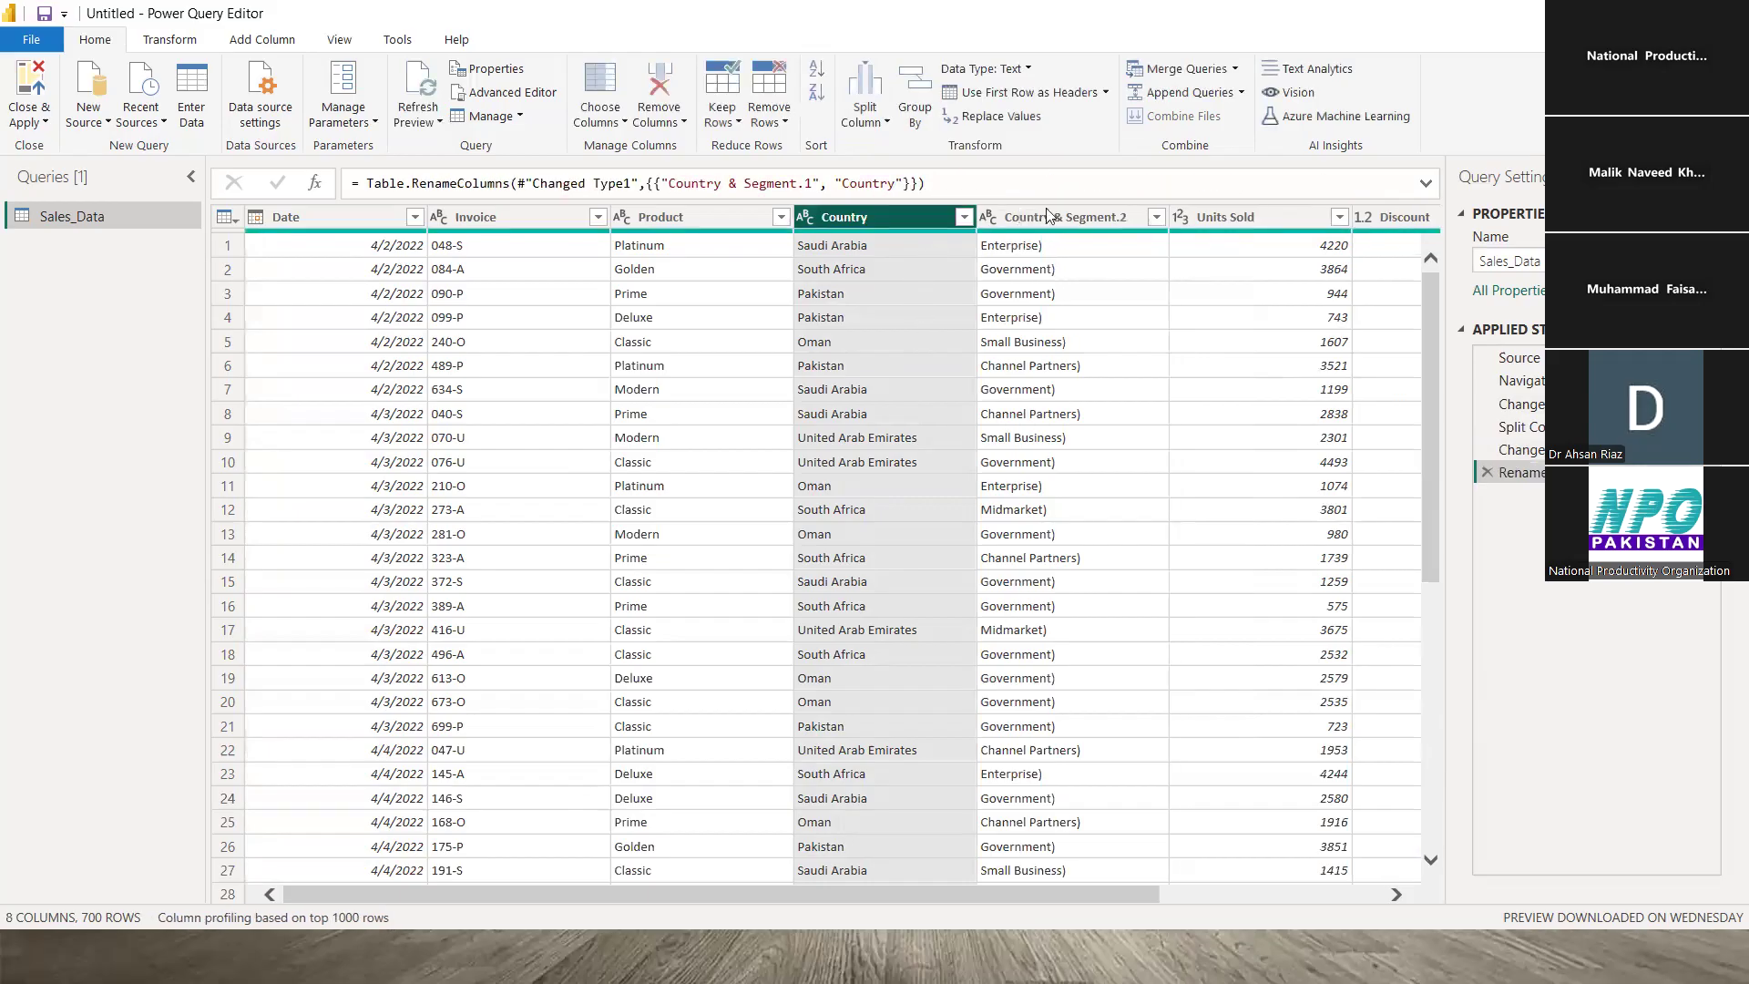
pyautogui.doubleClick(1062, 215)
pyautogui.click(1062, 215)
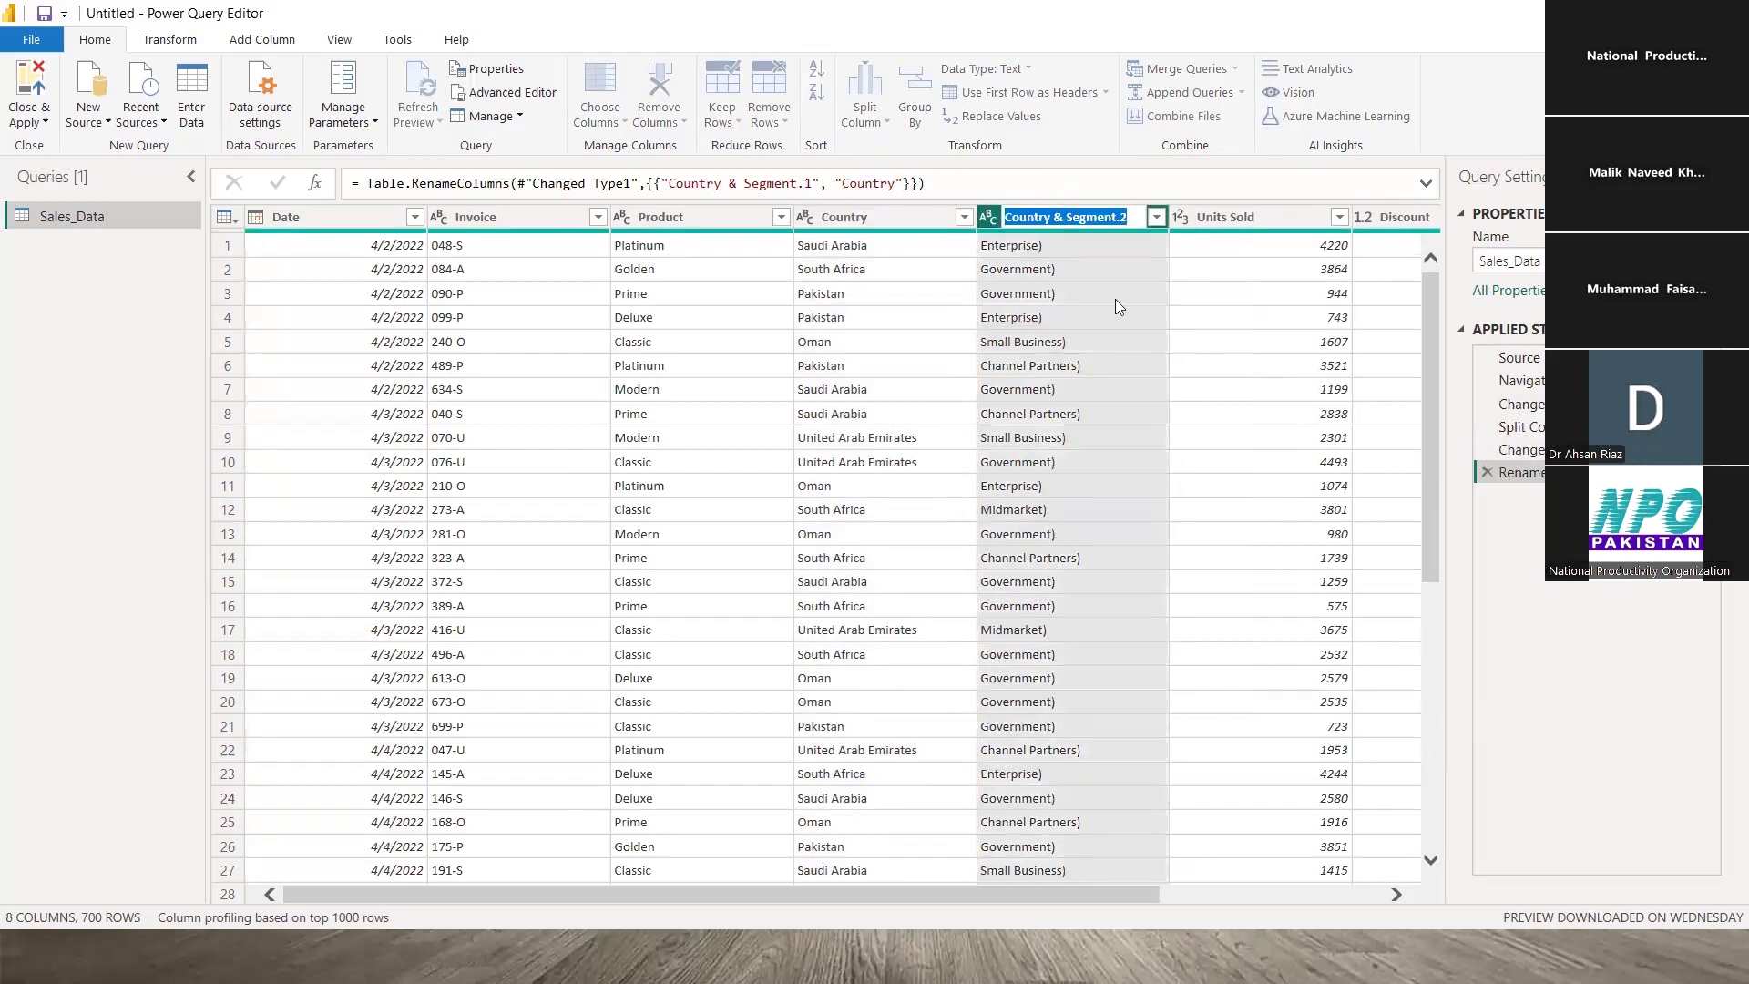
pyautogui.press('BackSpace')
pyautogui.press('BackSpace')
pyautogui.press('BackSpace')
pyautogui.press('BackSpace')
pyautogui.press('BackSpace')
pyautogui.press('BackSpace')
pyautogui.press('BackSpace')
pyautogui.press('BackSpace')
pyautogui.press('BackSpace')
pyautogui.press('BackSpace')
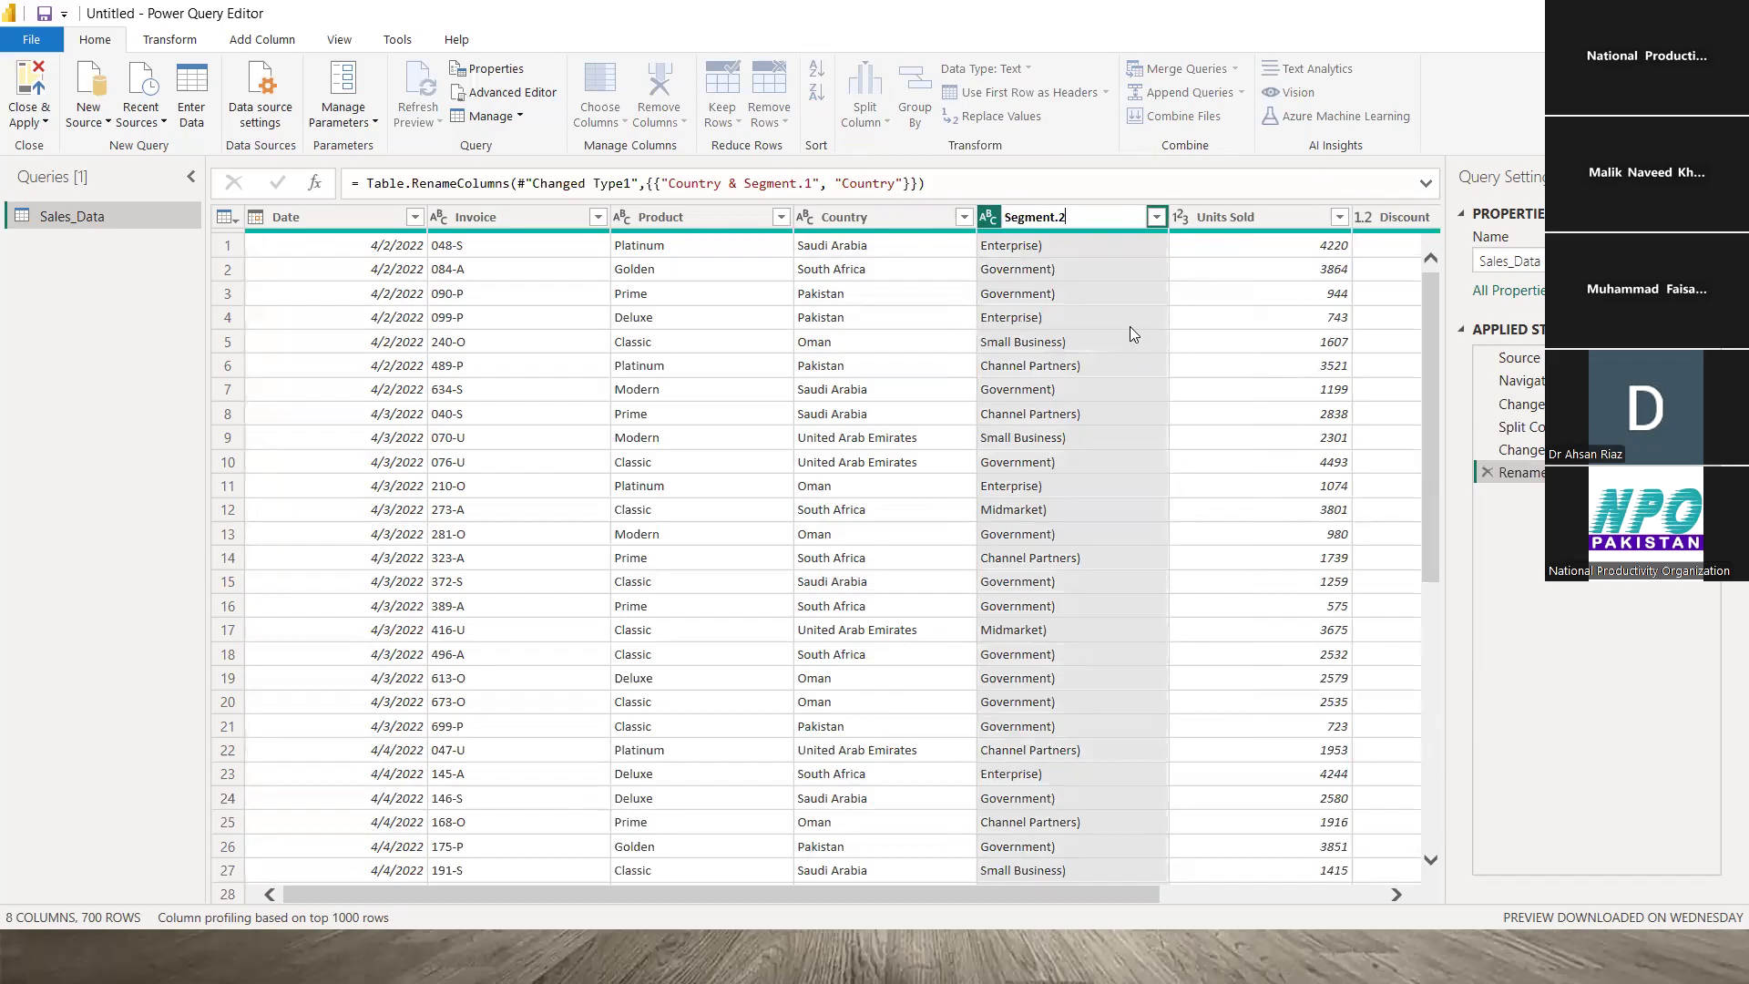
pyautogui.press('BackSpace')
pyautogui.press('BackSpace')
pyautogui.press('Return')
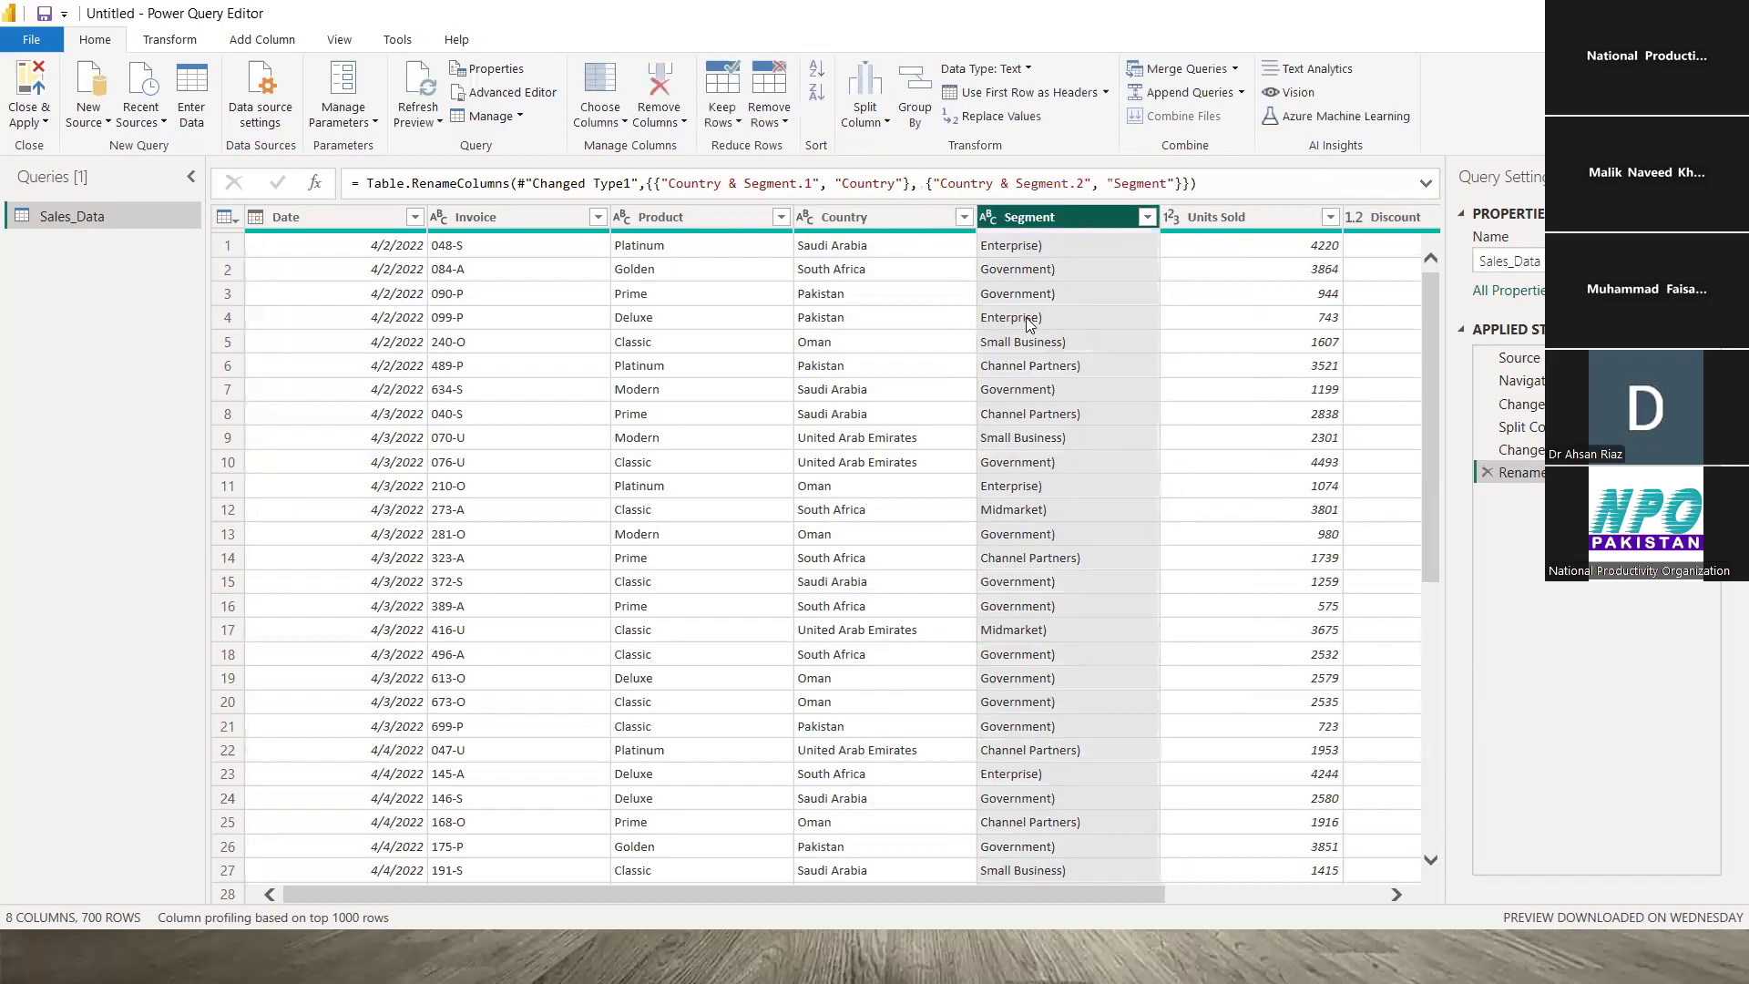
pyautogui.click(873, 244)
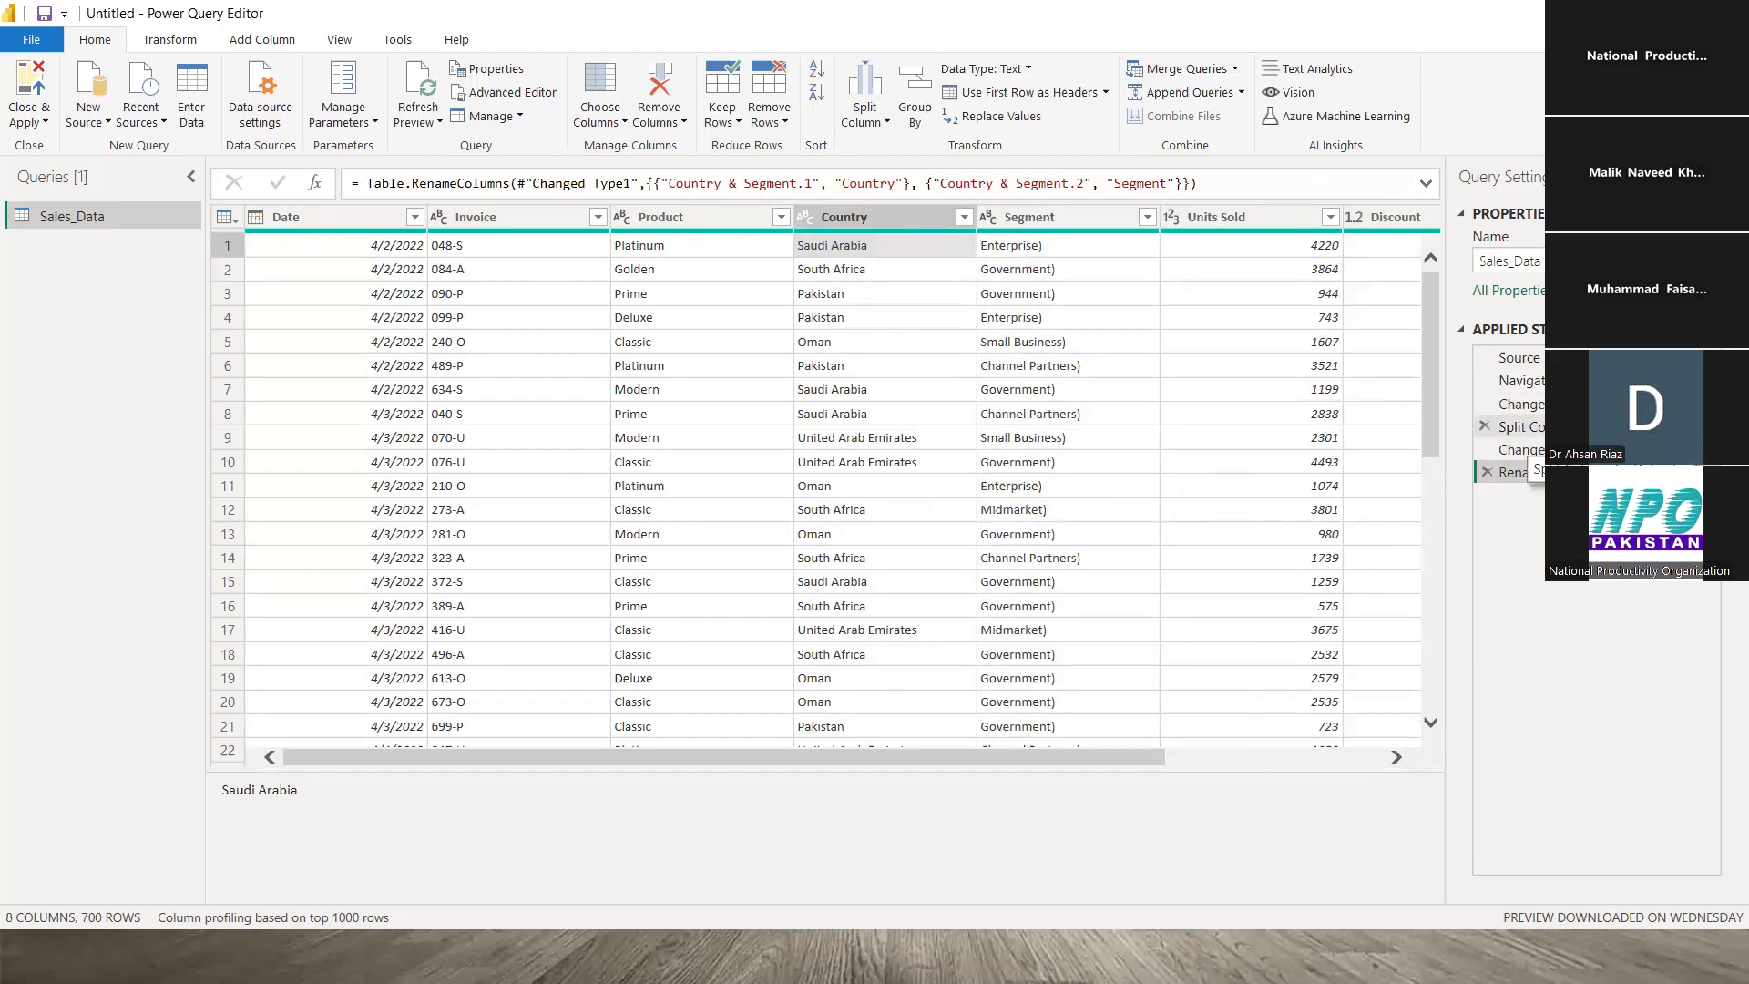
pyautogui.click(1512, 427)
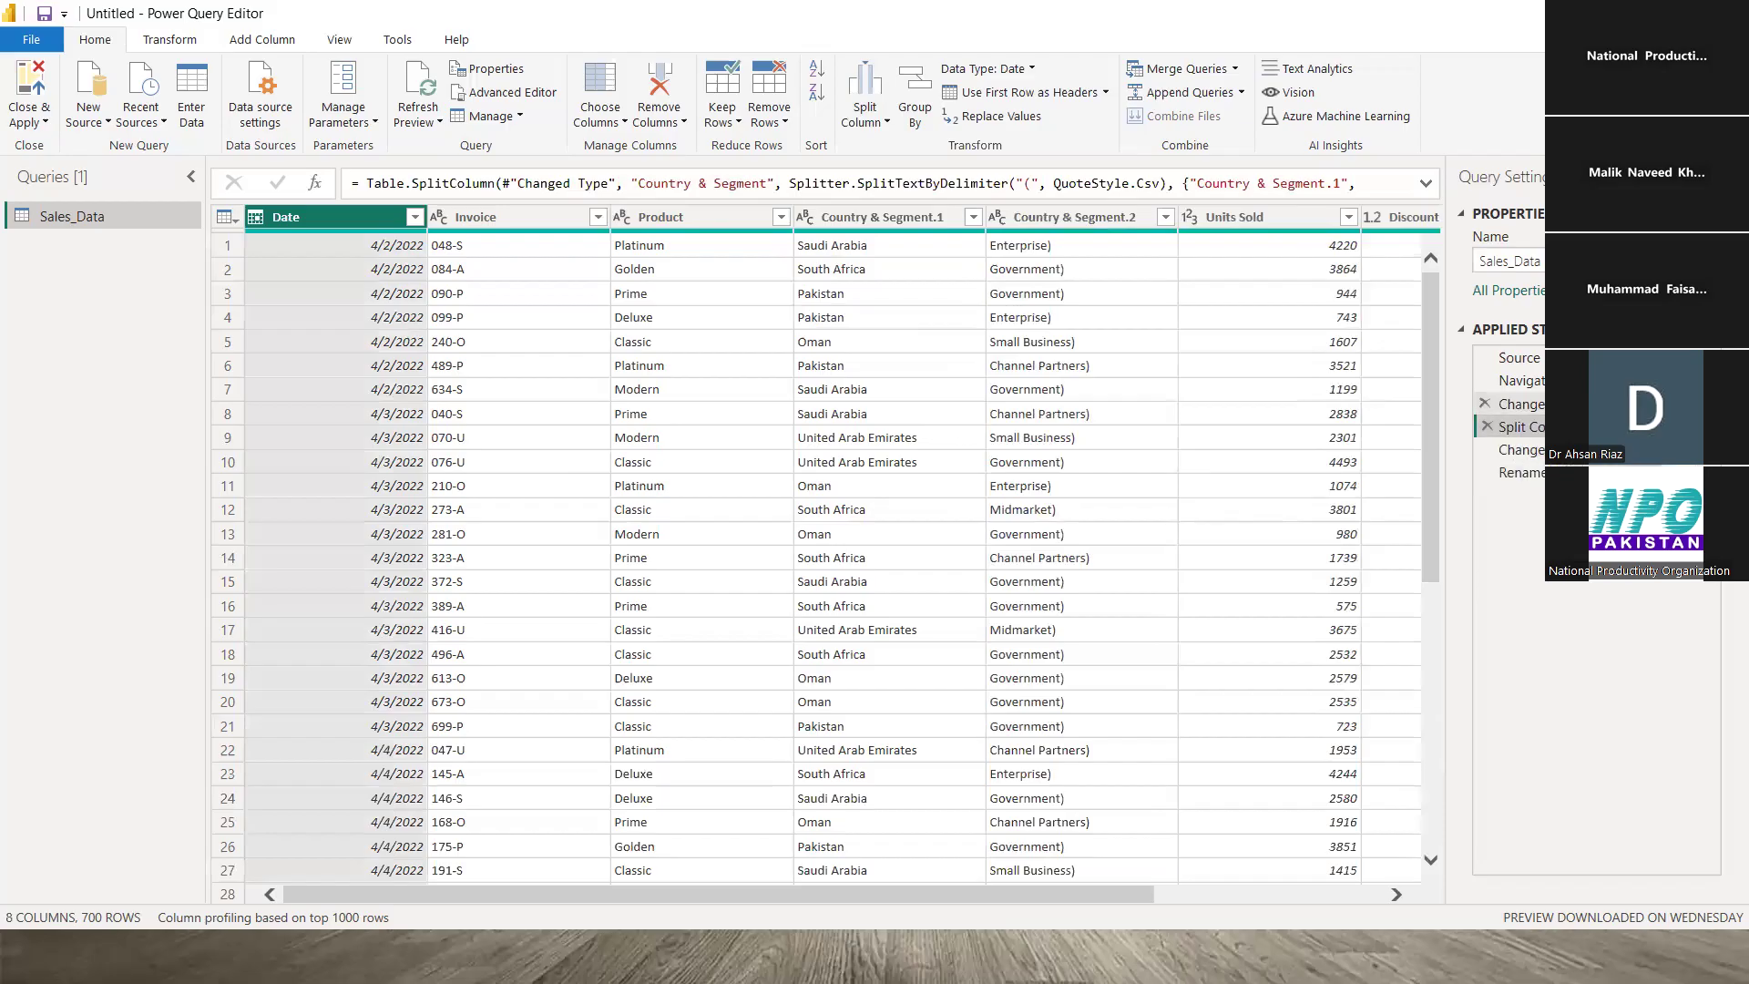
pyautogui.click(1516, 403)
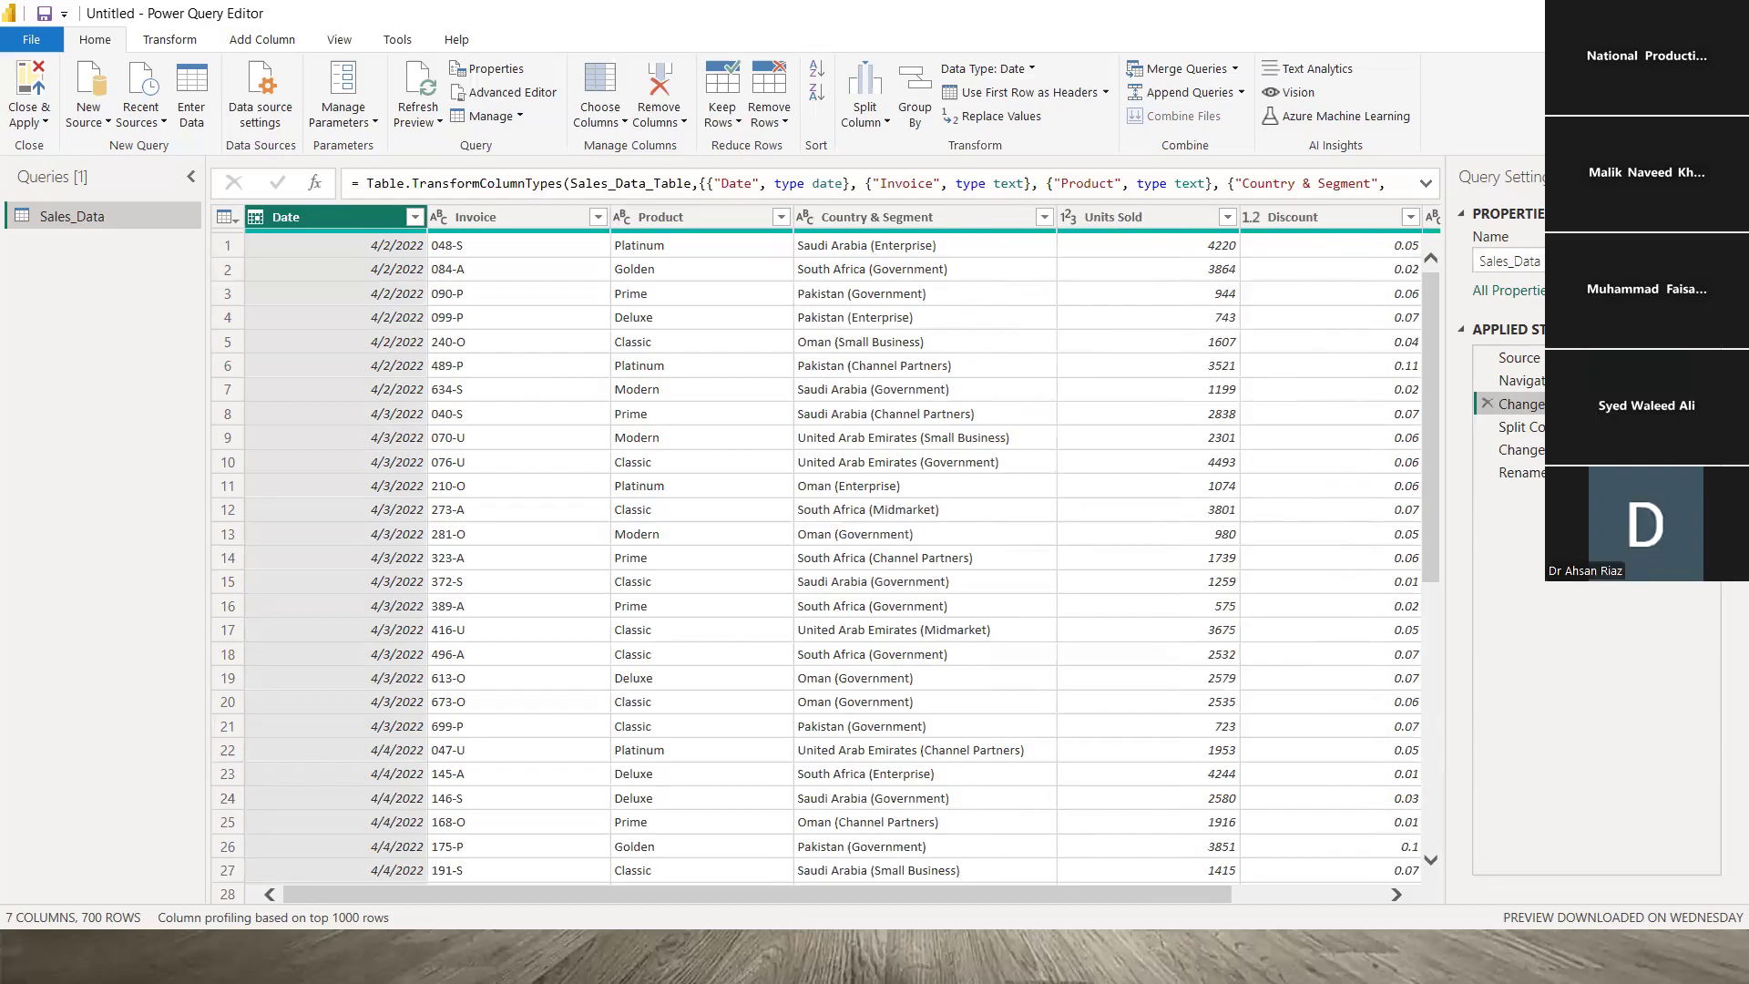
pyautogui.click(1516, 472)
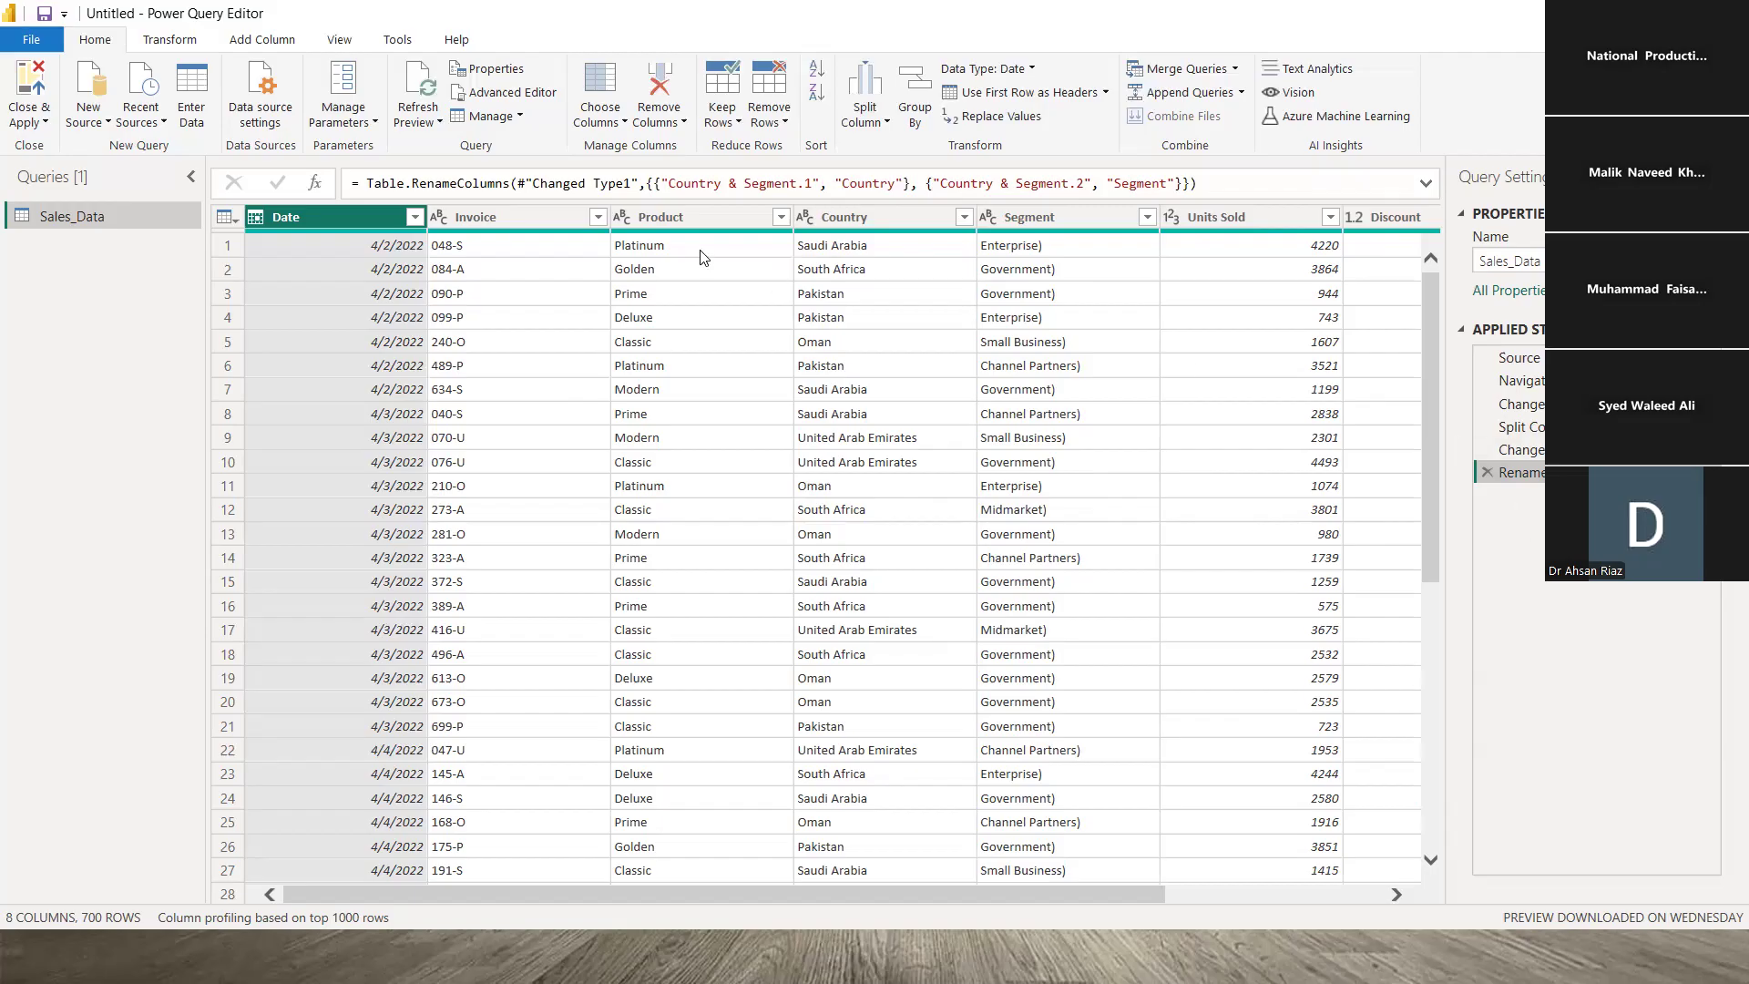
# - Check Country values for stray spaces and apply Transform > Format > Trim to Country
pyautogui.click(854, 249)
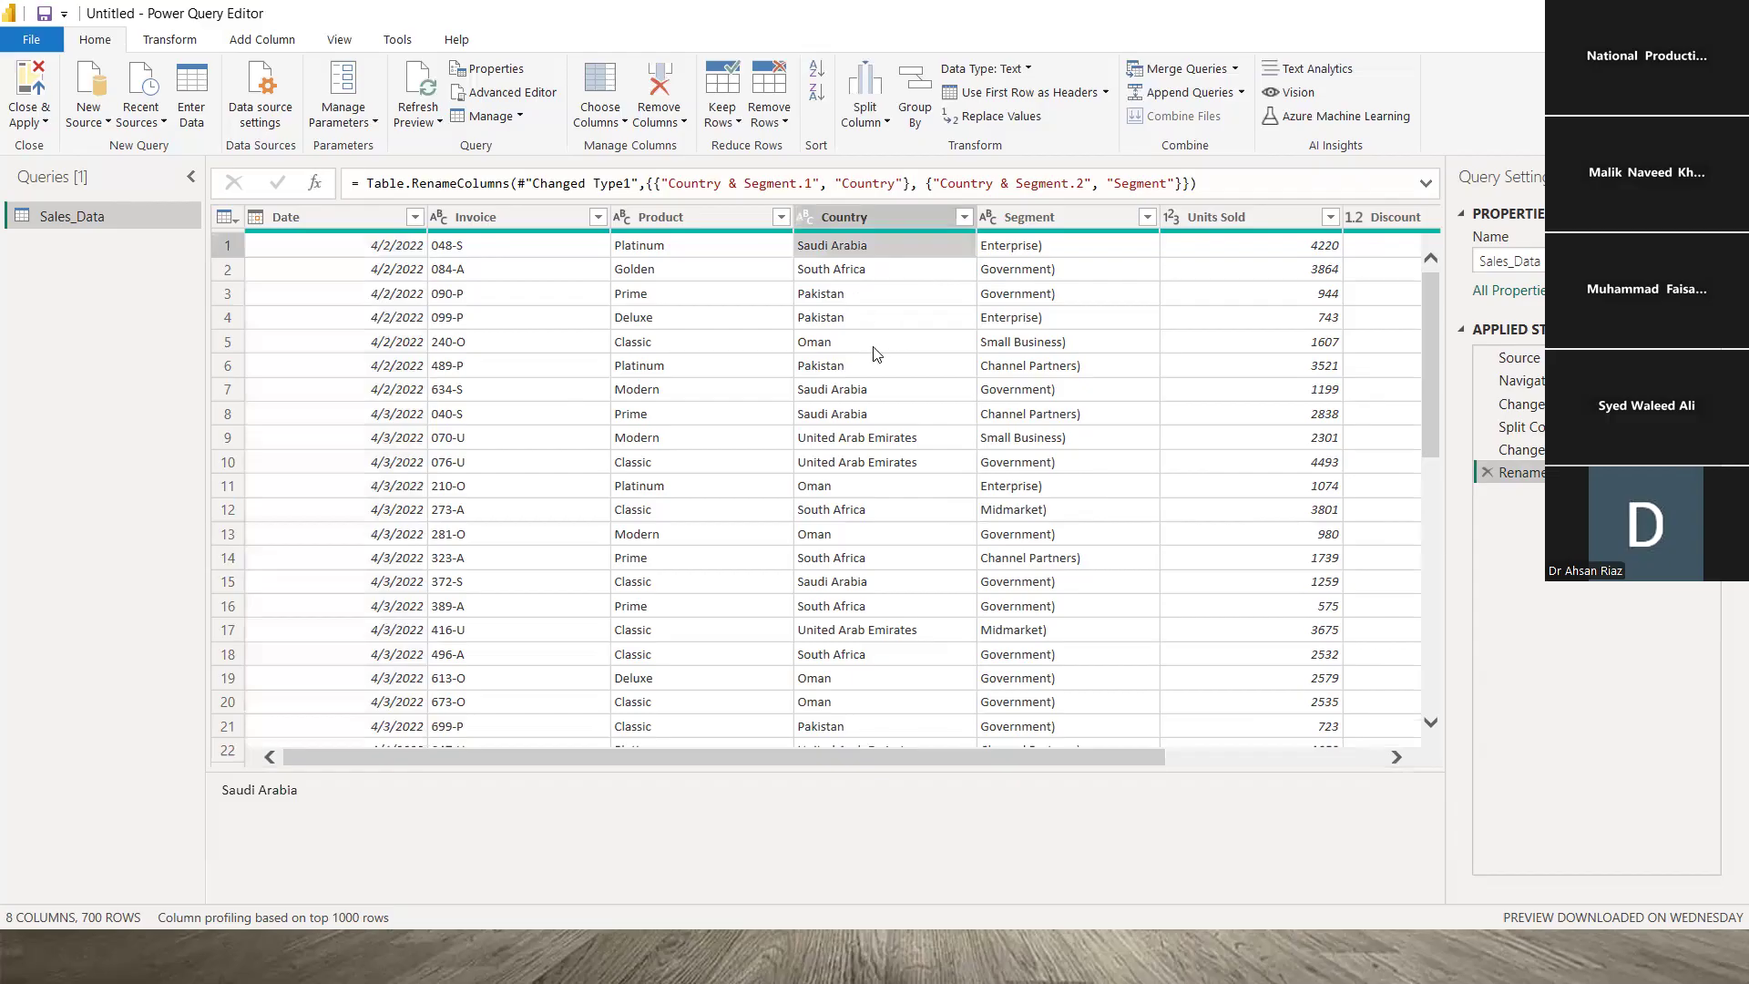
pyautogui.click(889, 295)
pyautogui.click(879, 344)
pyautogui.click(912, 251)
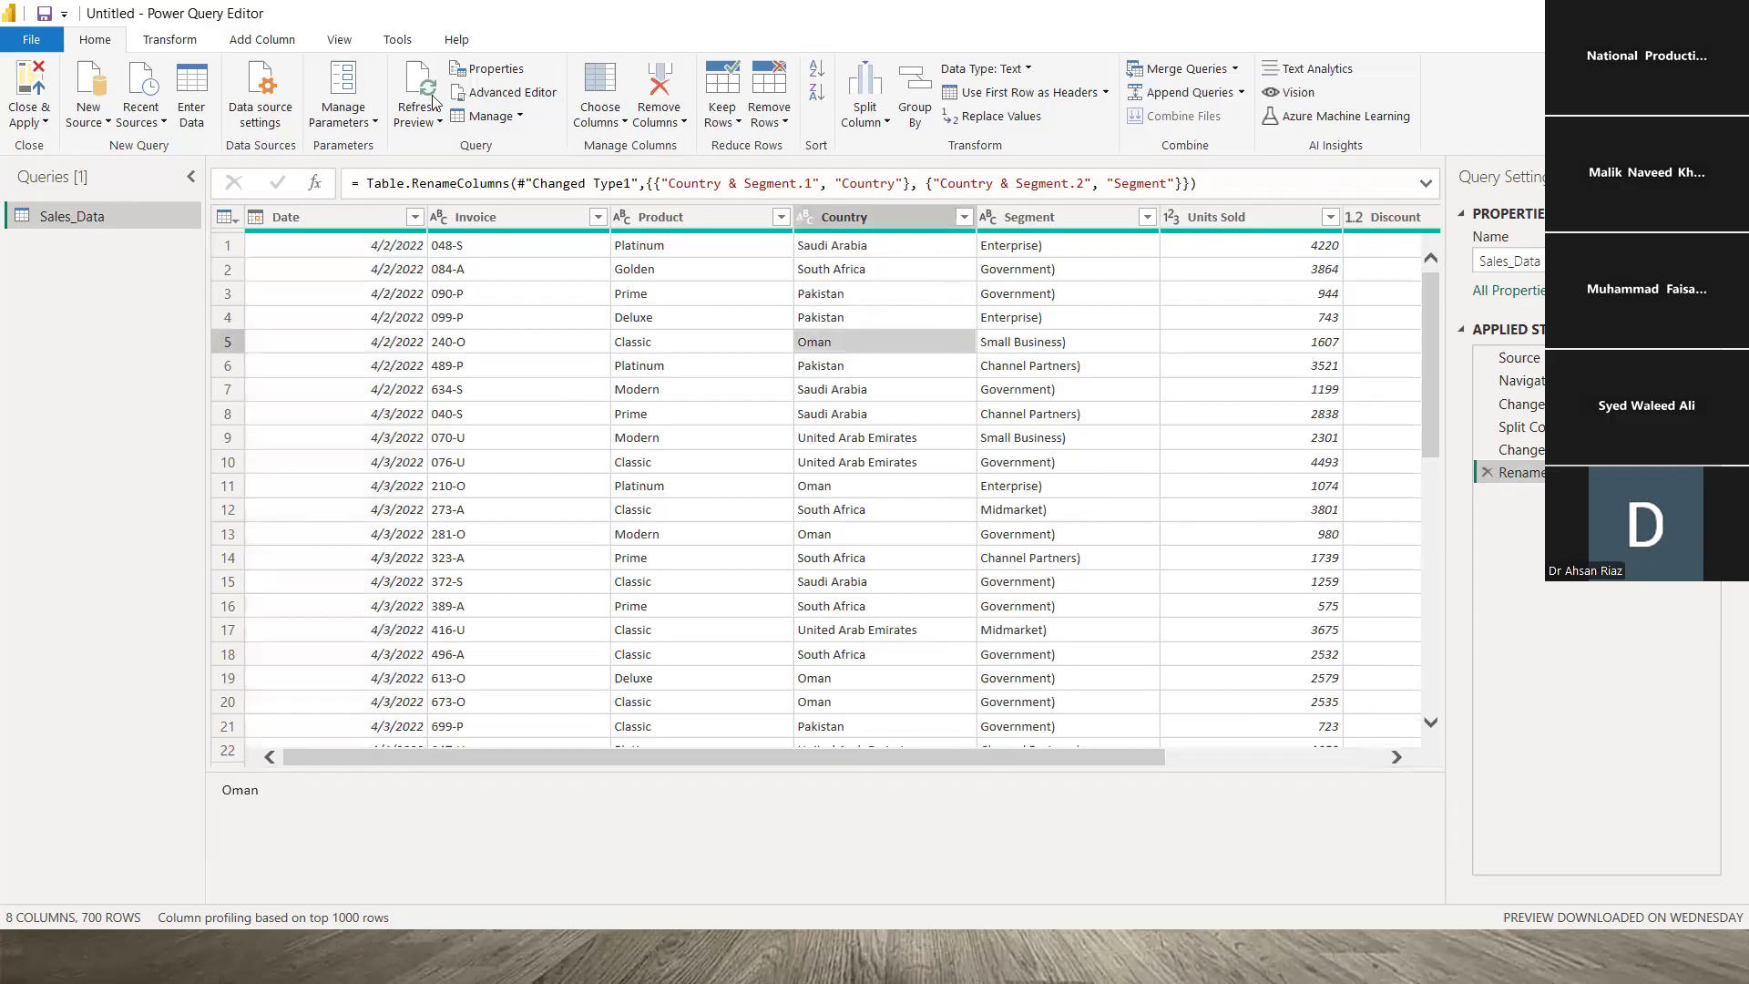
pyautogui.click(173, 41)
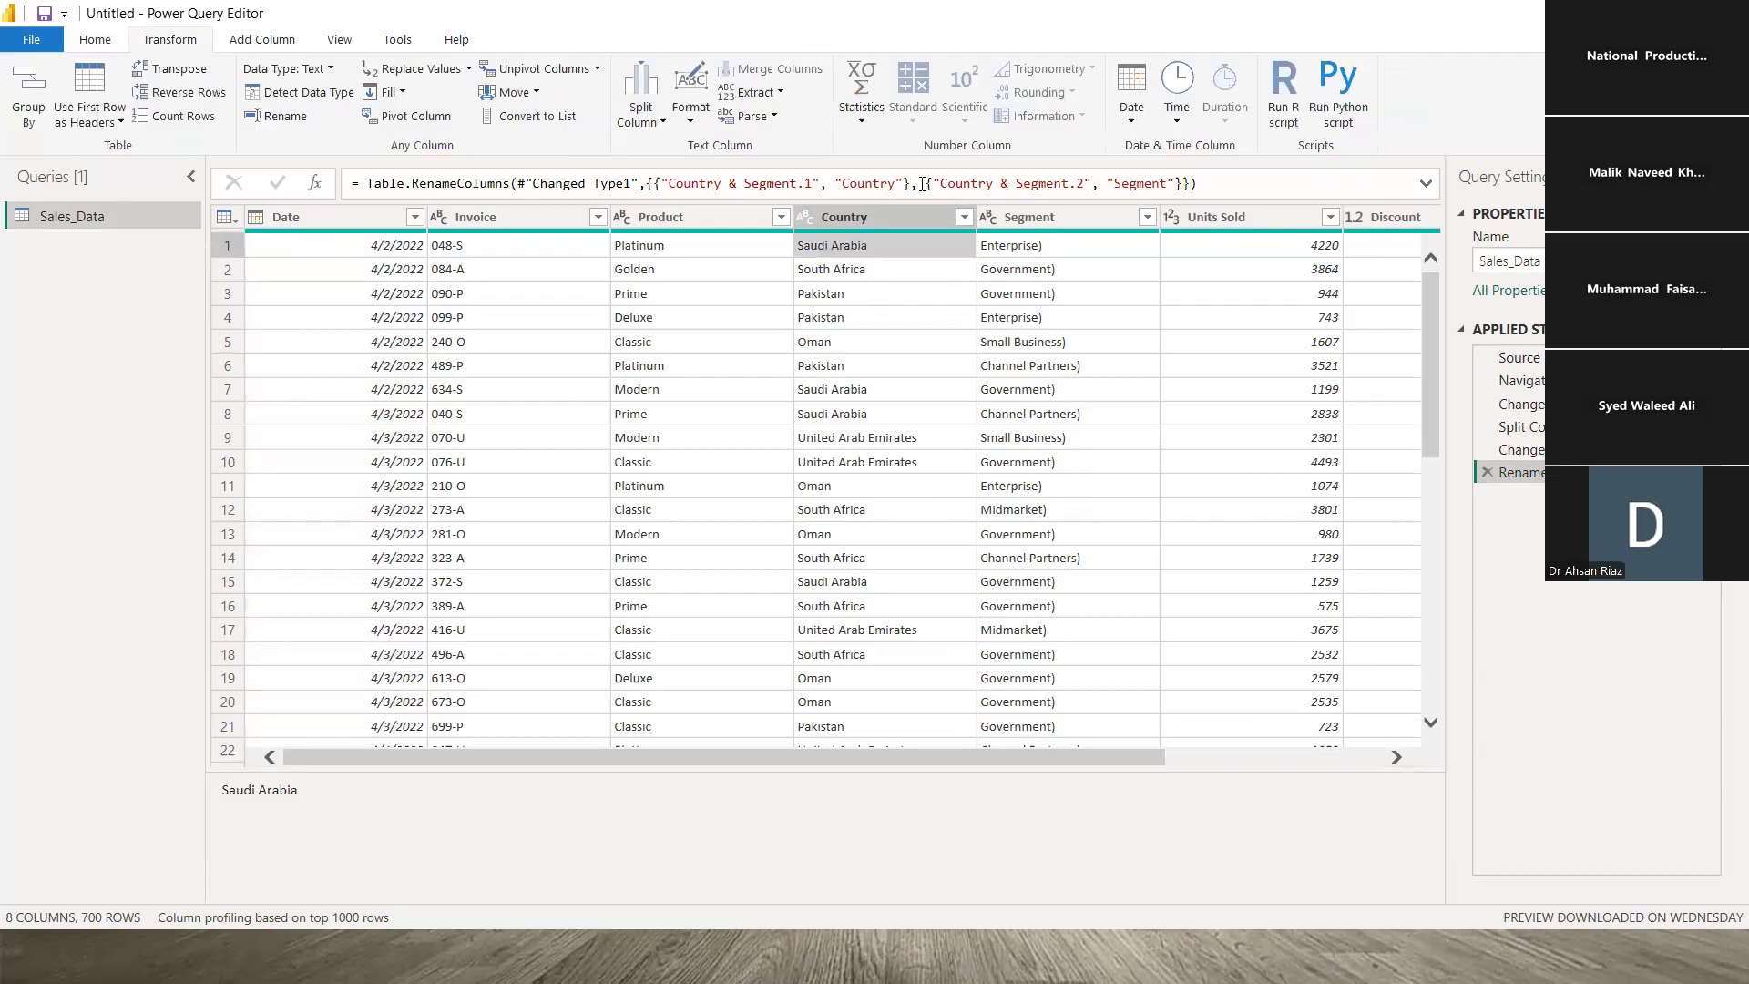
pyautogui.click(691, 108)
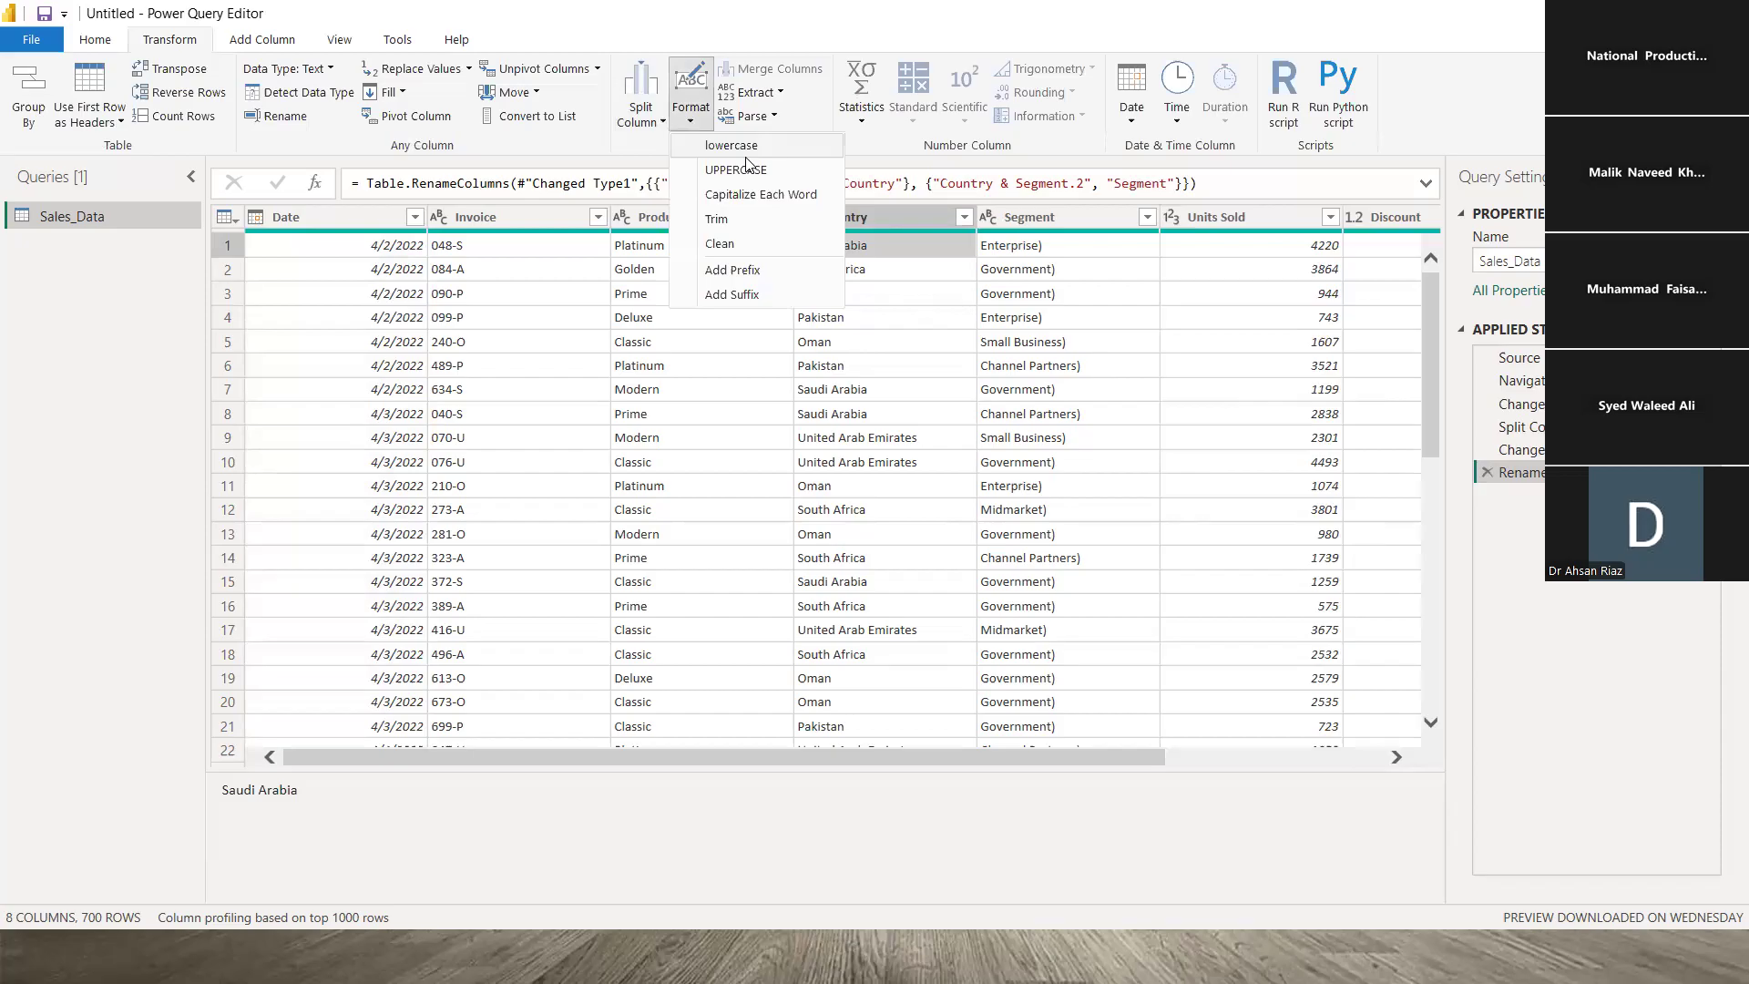
pyautogui.click(747, 222)
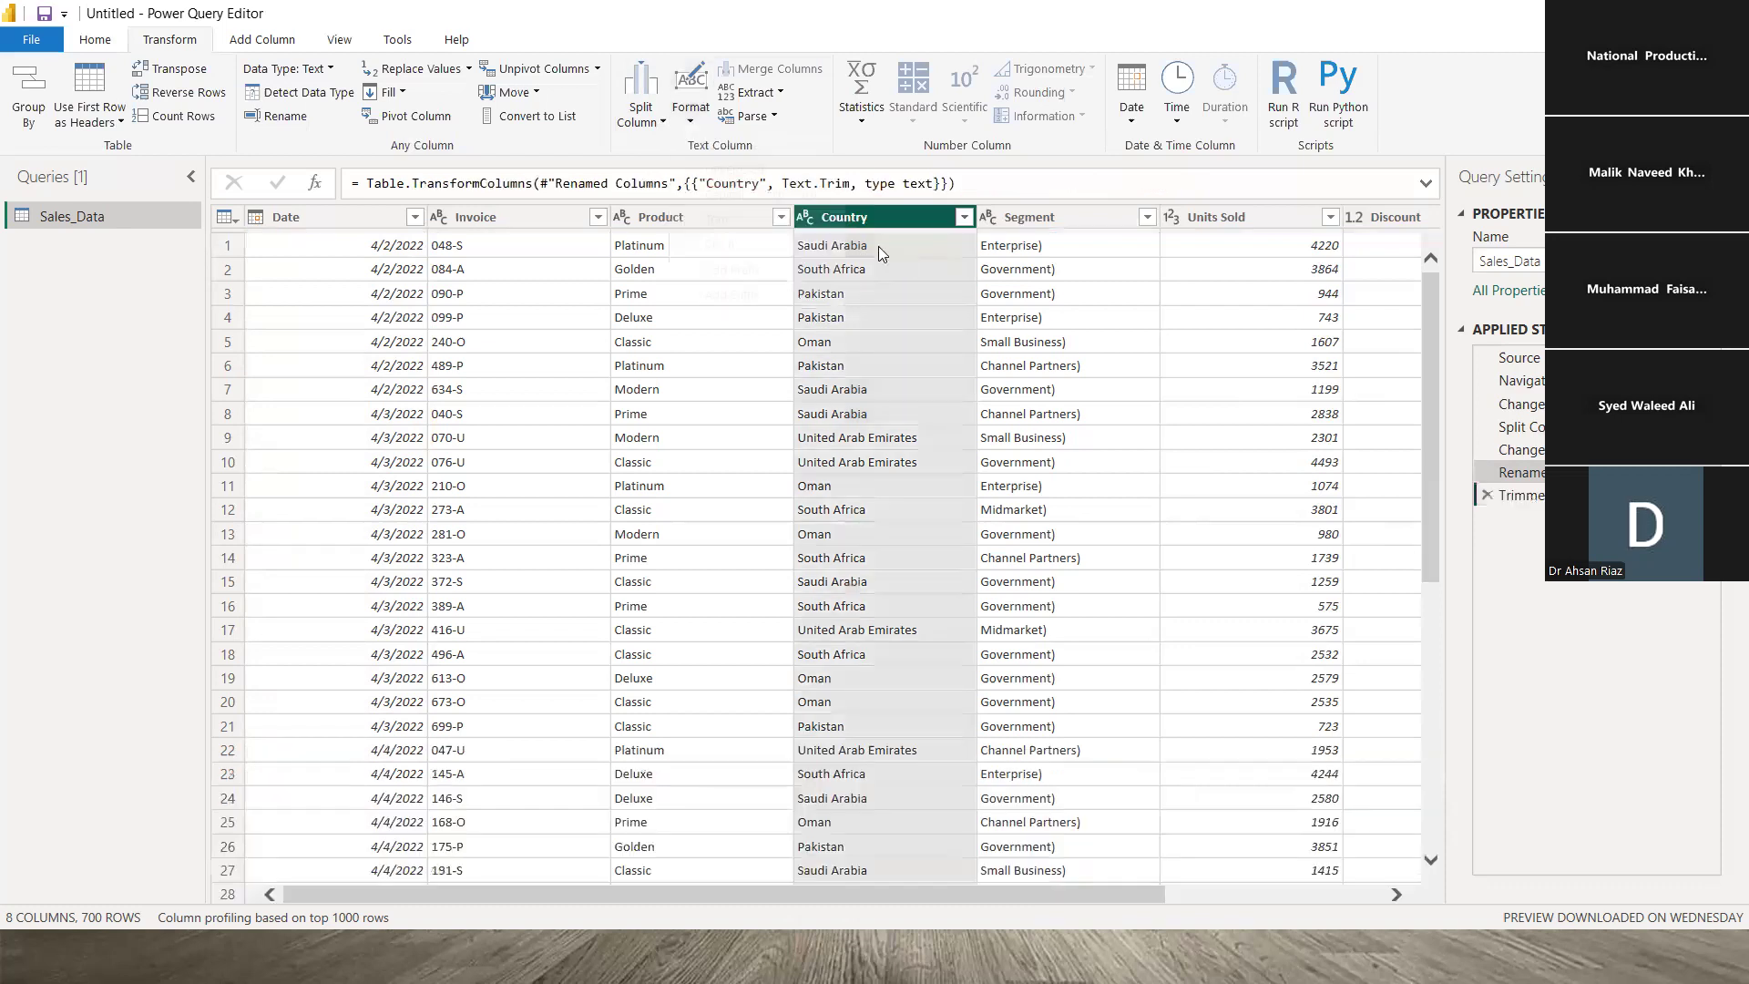
# - Verify the trimmed Saudi Arabia, South Africa and United Arab Emirates values
pyautogui.click(878, 246)
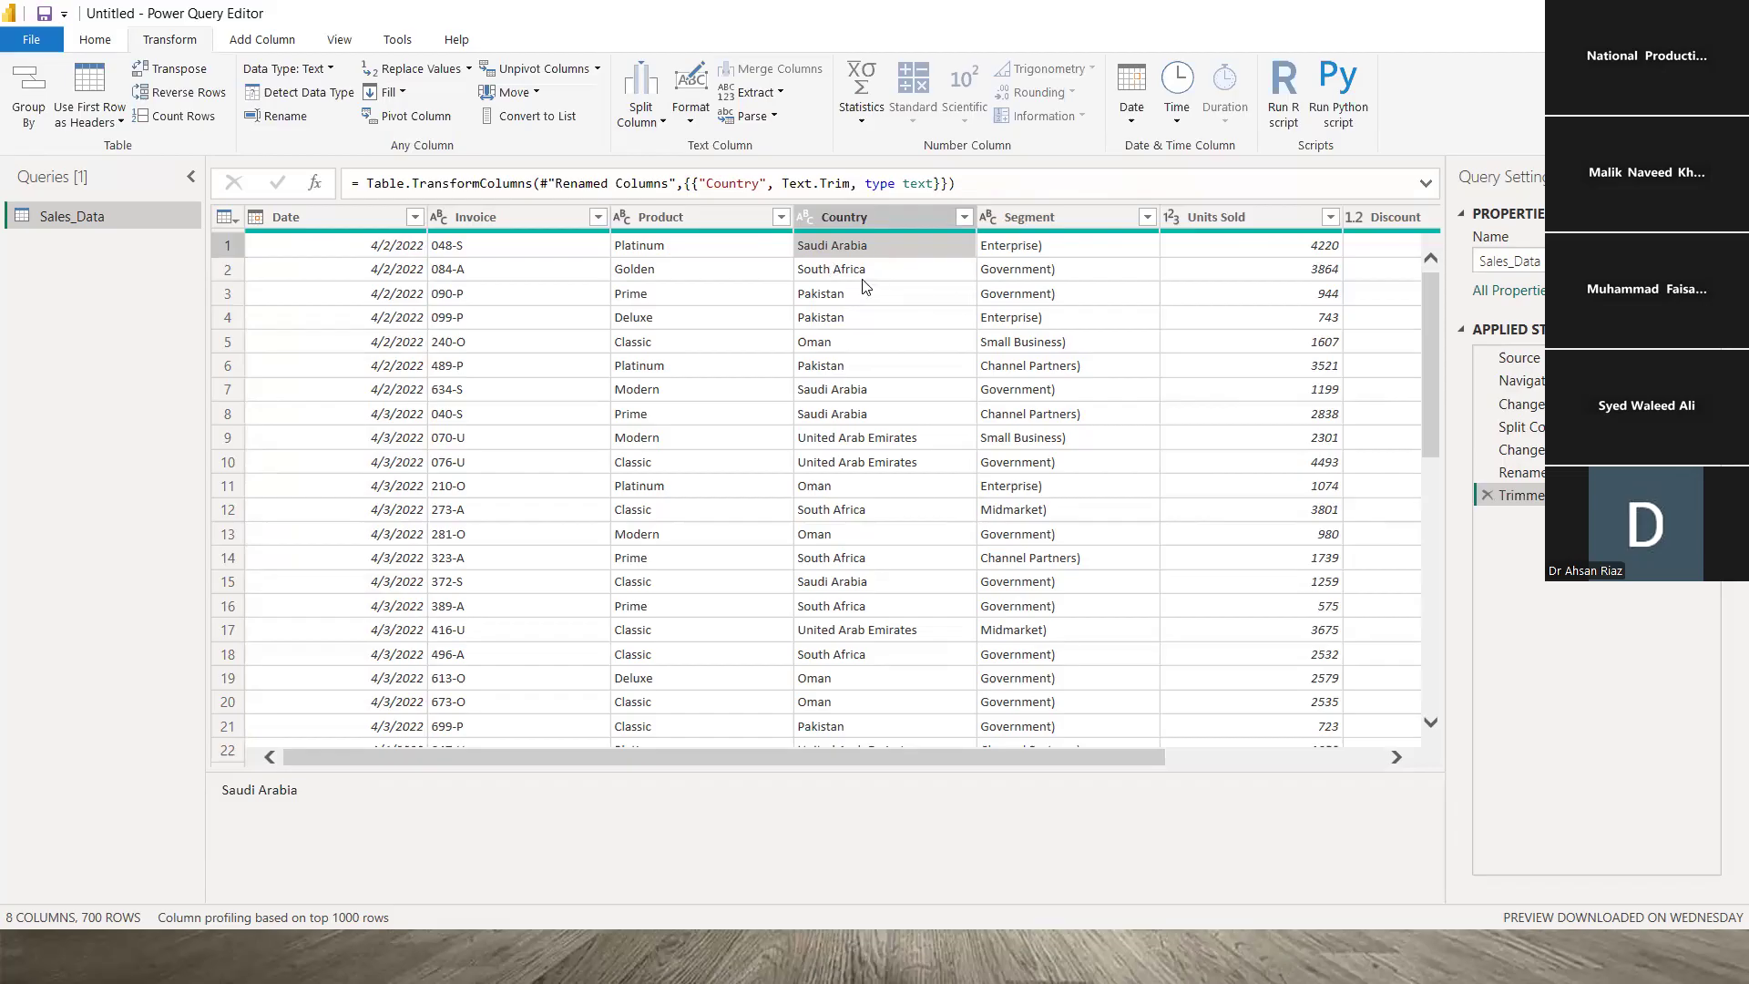
pyautogui.click(850, 273)
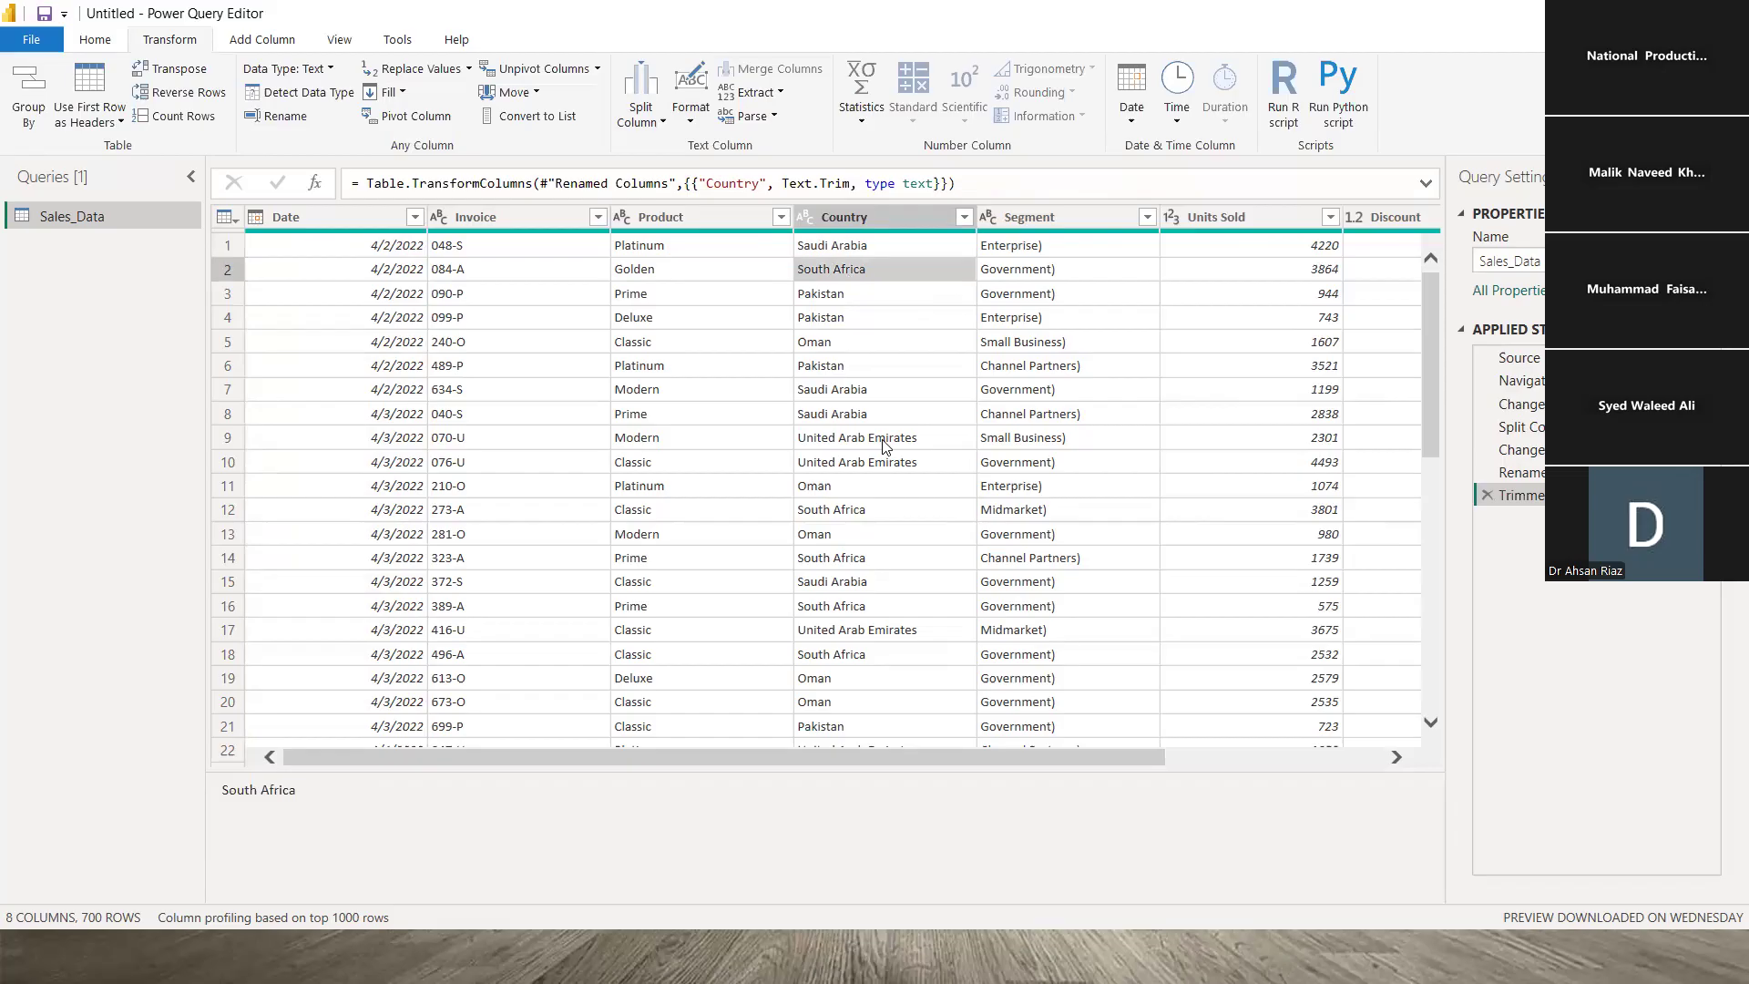
pyautogui.click(897, 438)
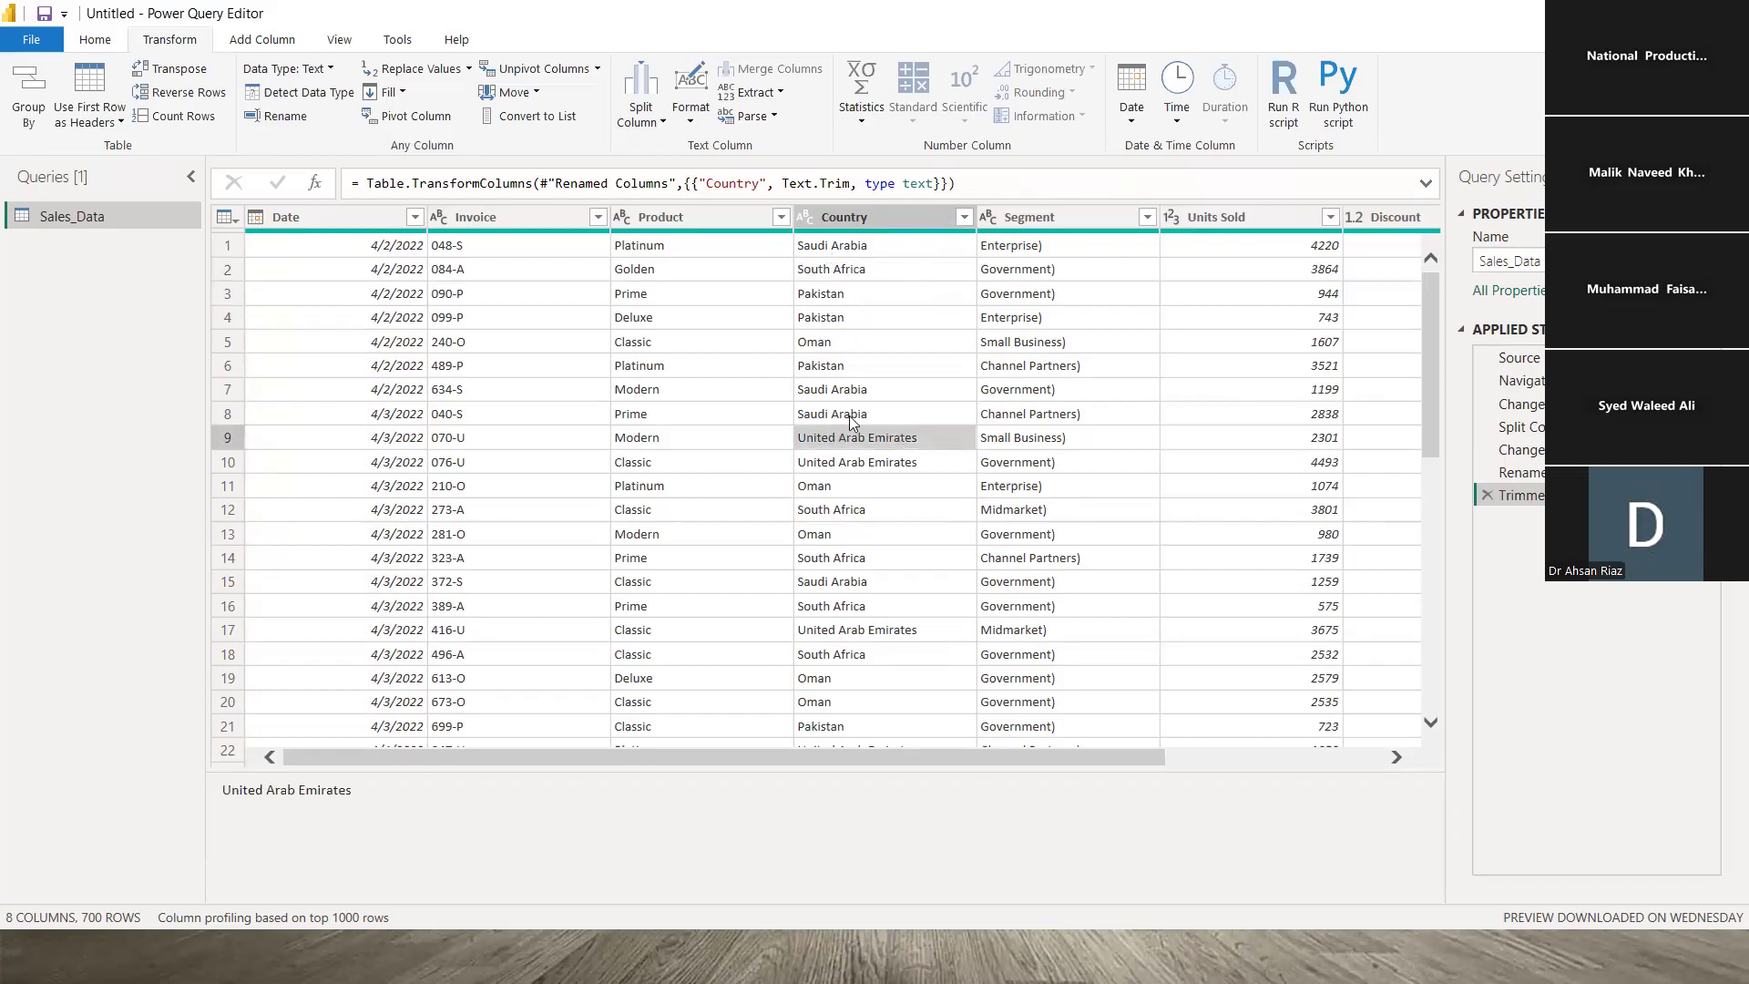
pyautogui.click(826, 248)
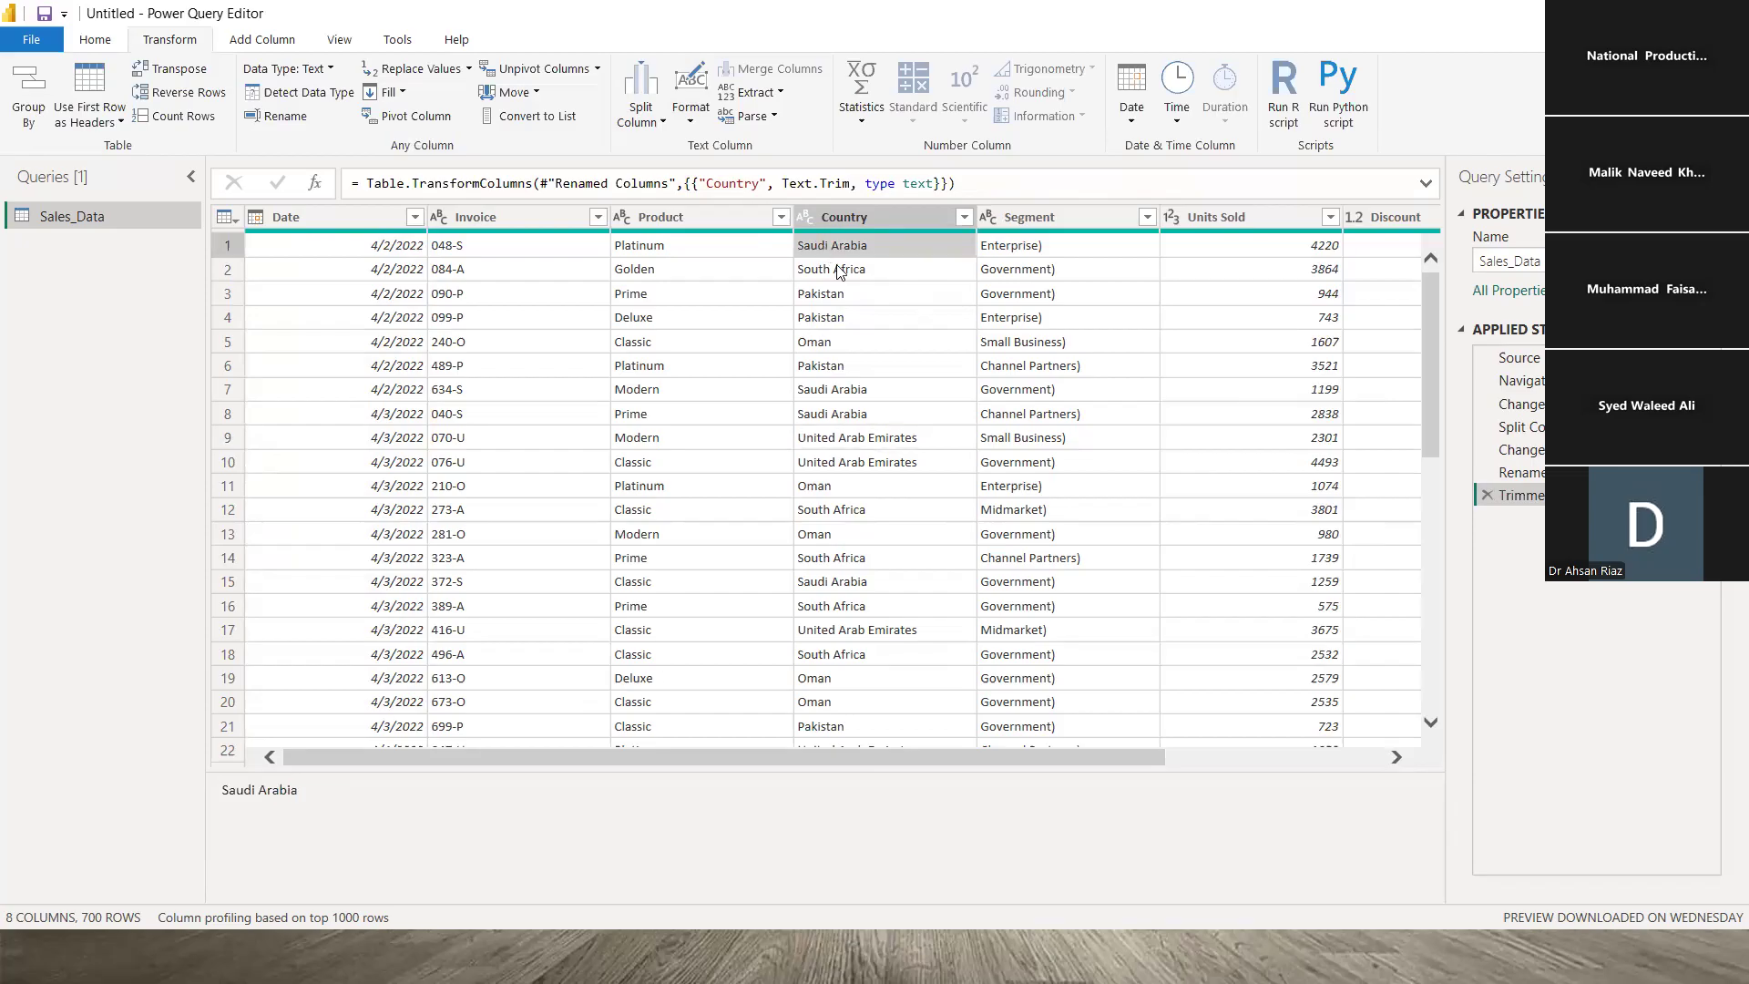
pyautogui.click(832, 265)
pyautogui.click(838, 246)
# - Apply Format > Clean to Country, then inspect the Enterprise) Segment value
pyautogui.click(692, 120)
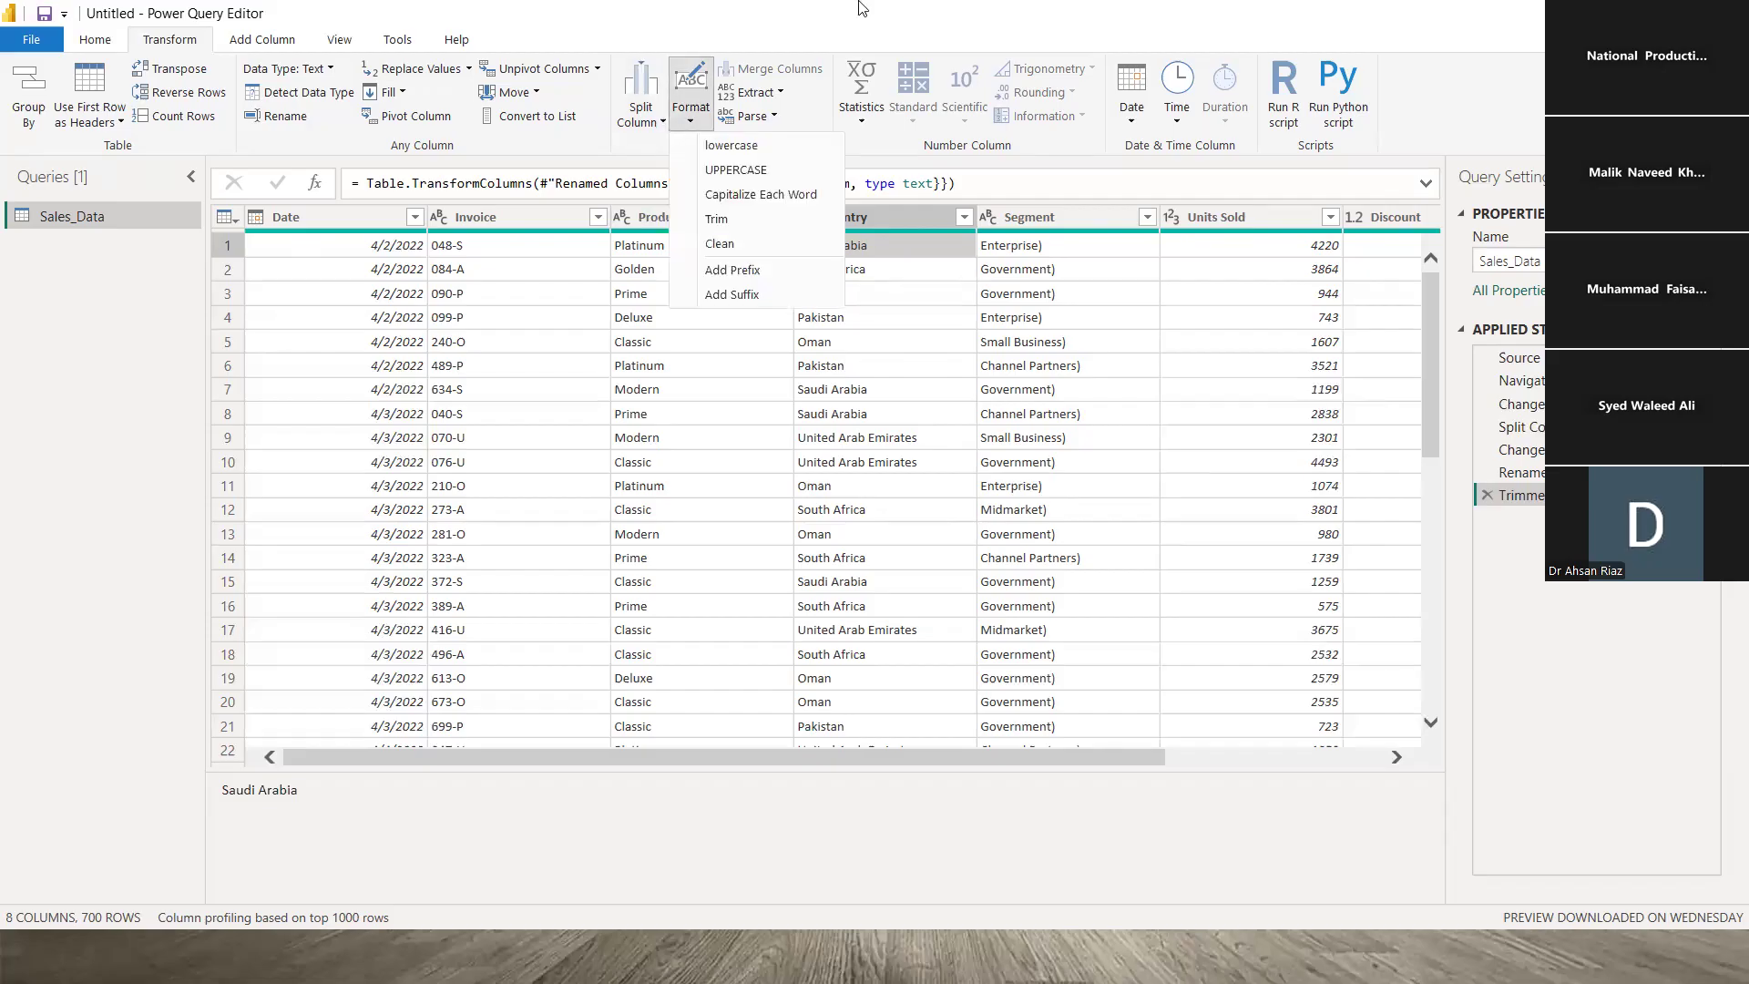
pyautogui.click(815, 24)
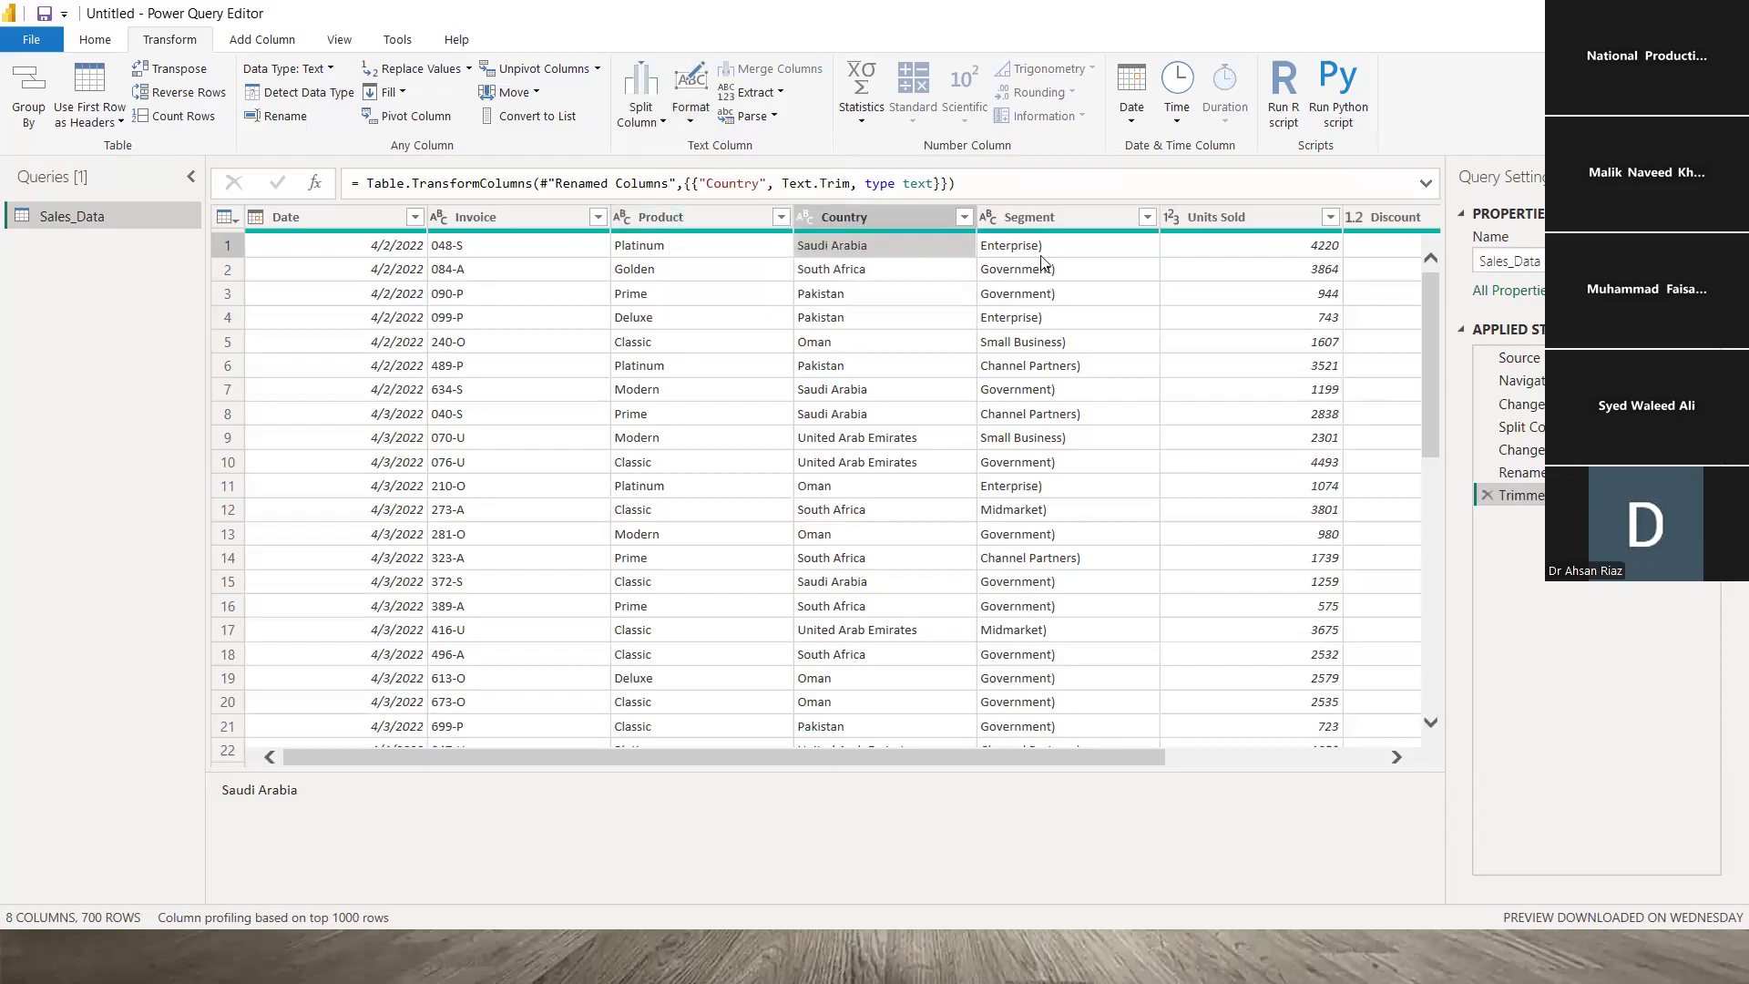
pyautogui.click(692, 105)
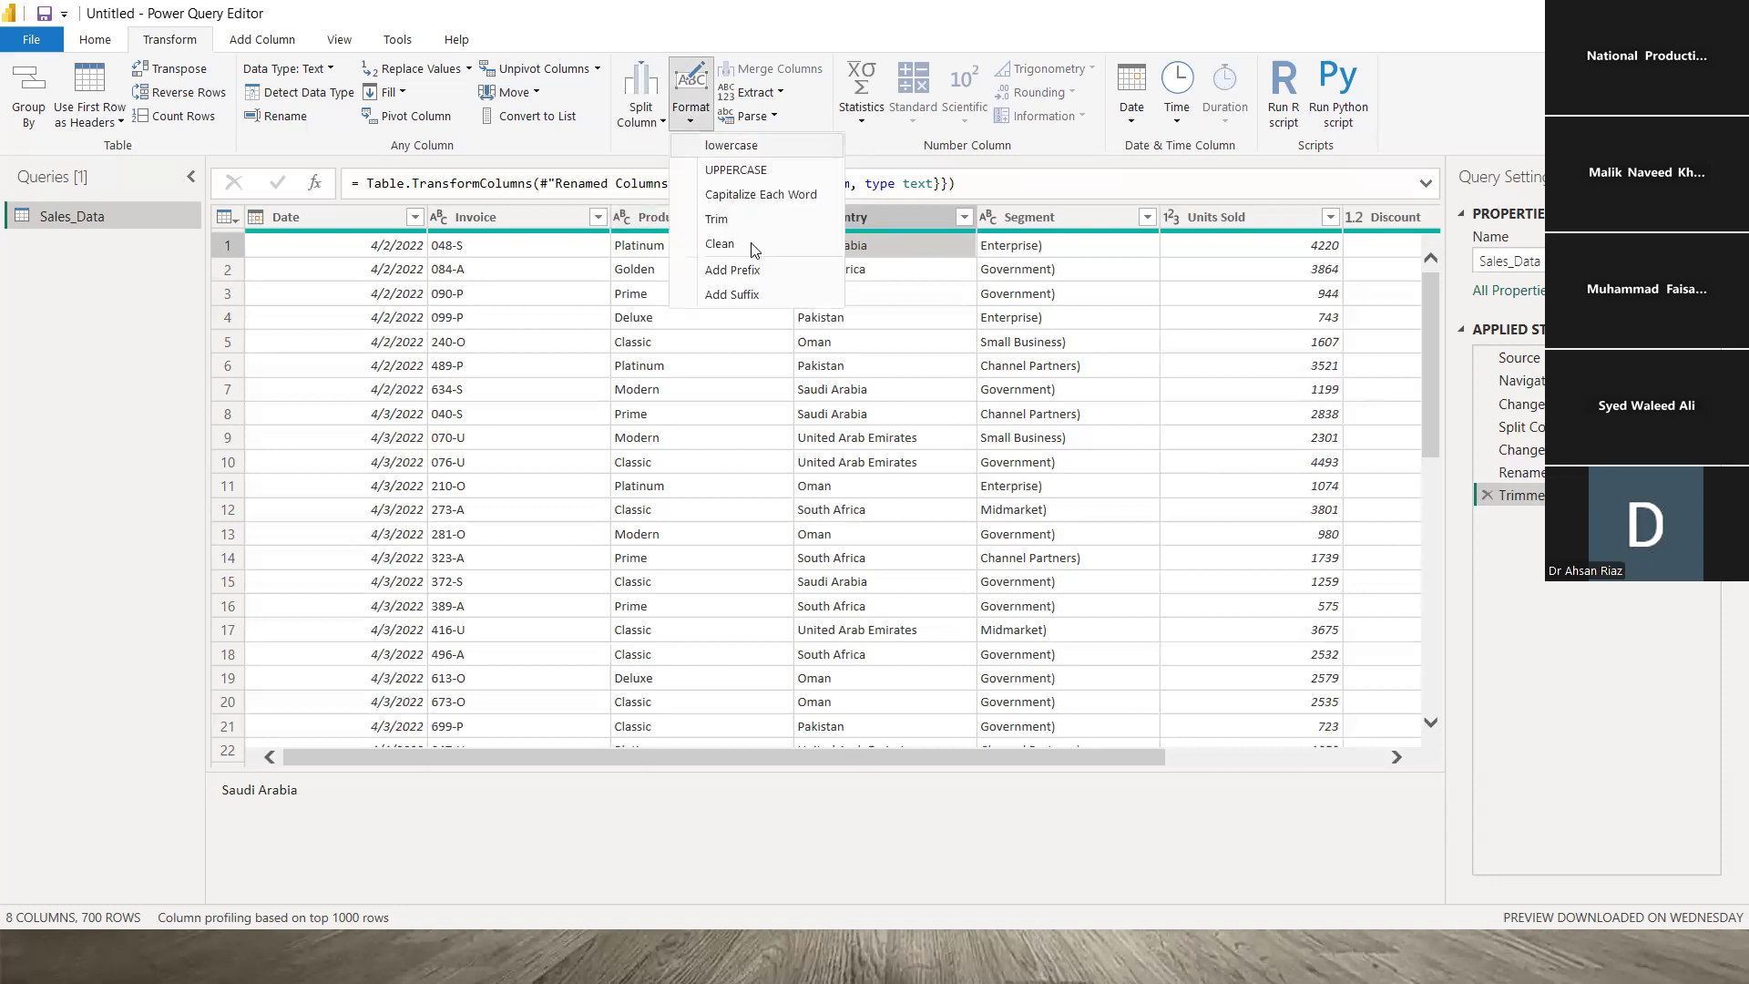
pyautogui.click(719, 244)
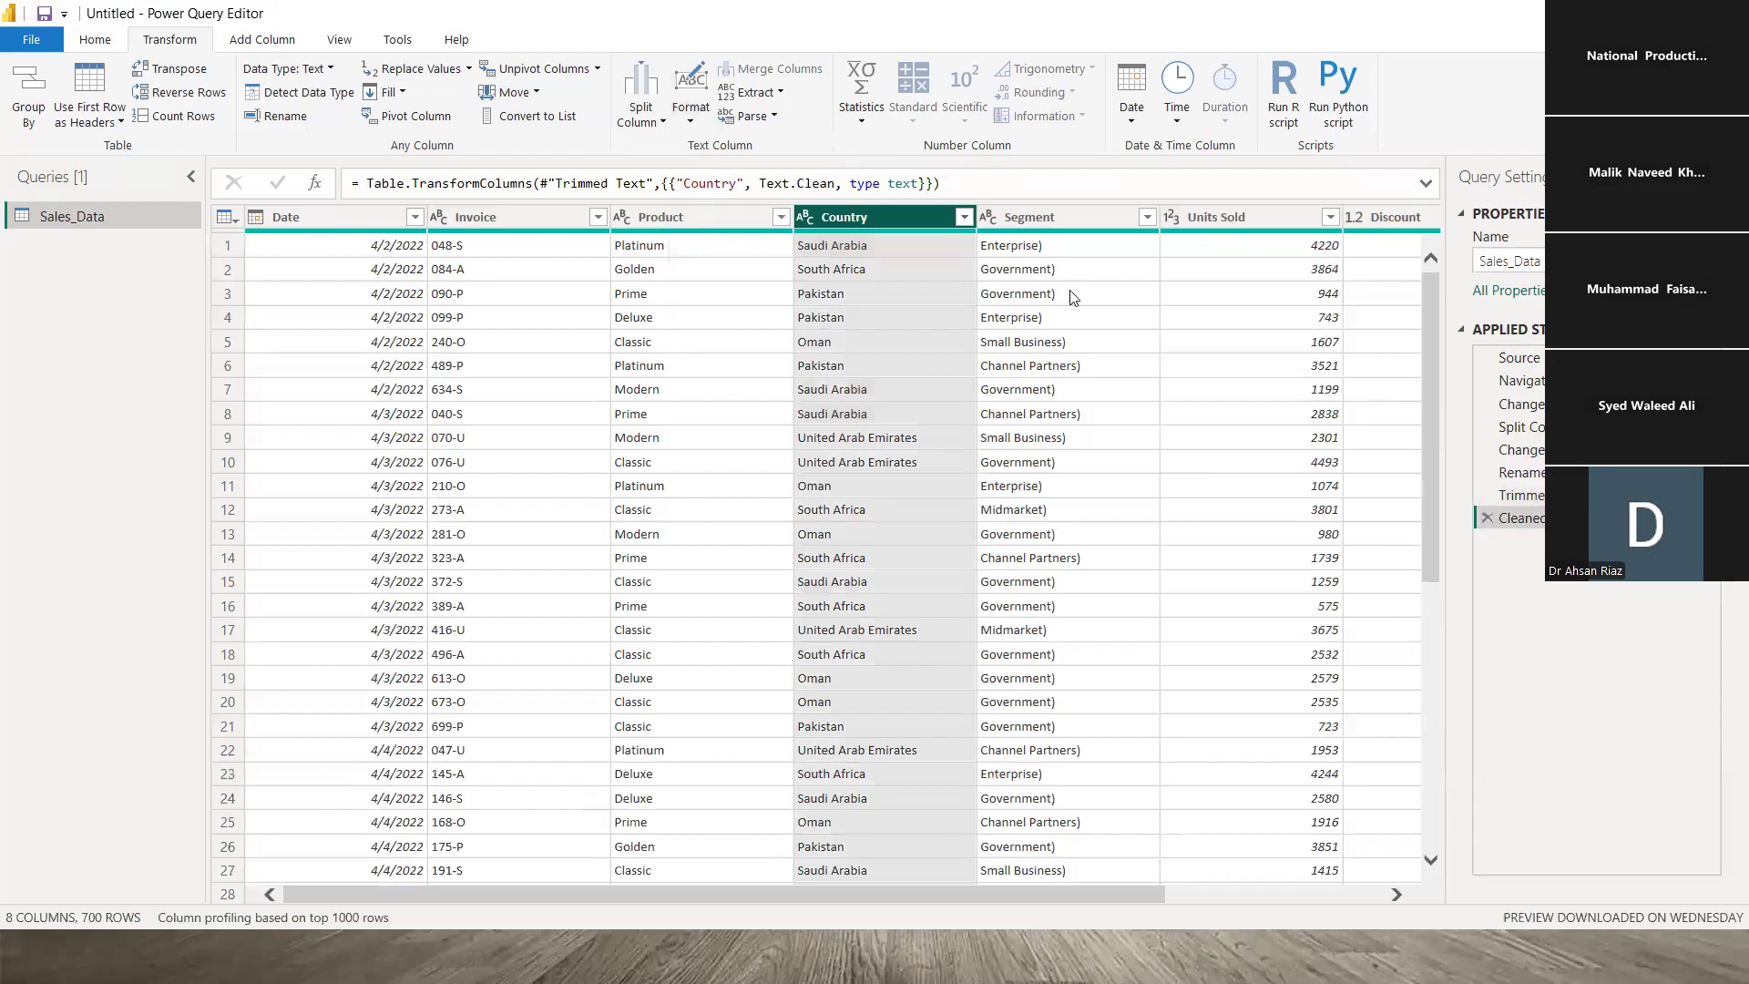
pyautogui.click(1062, 246)
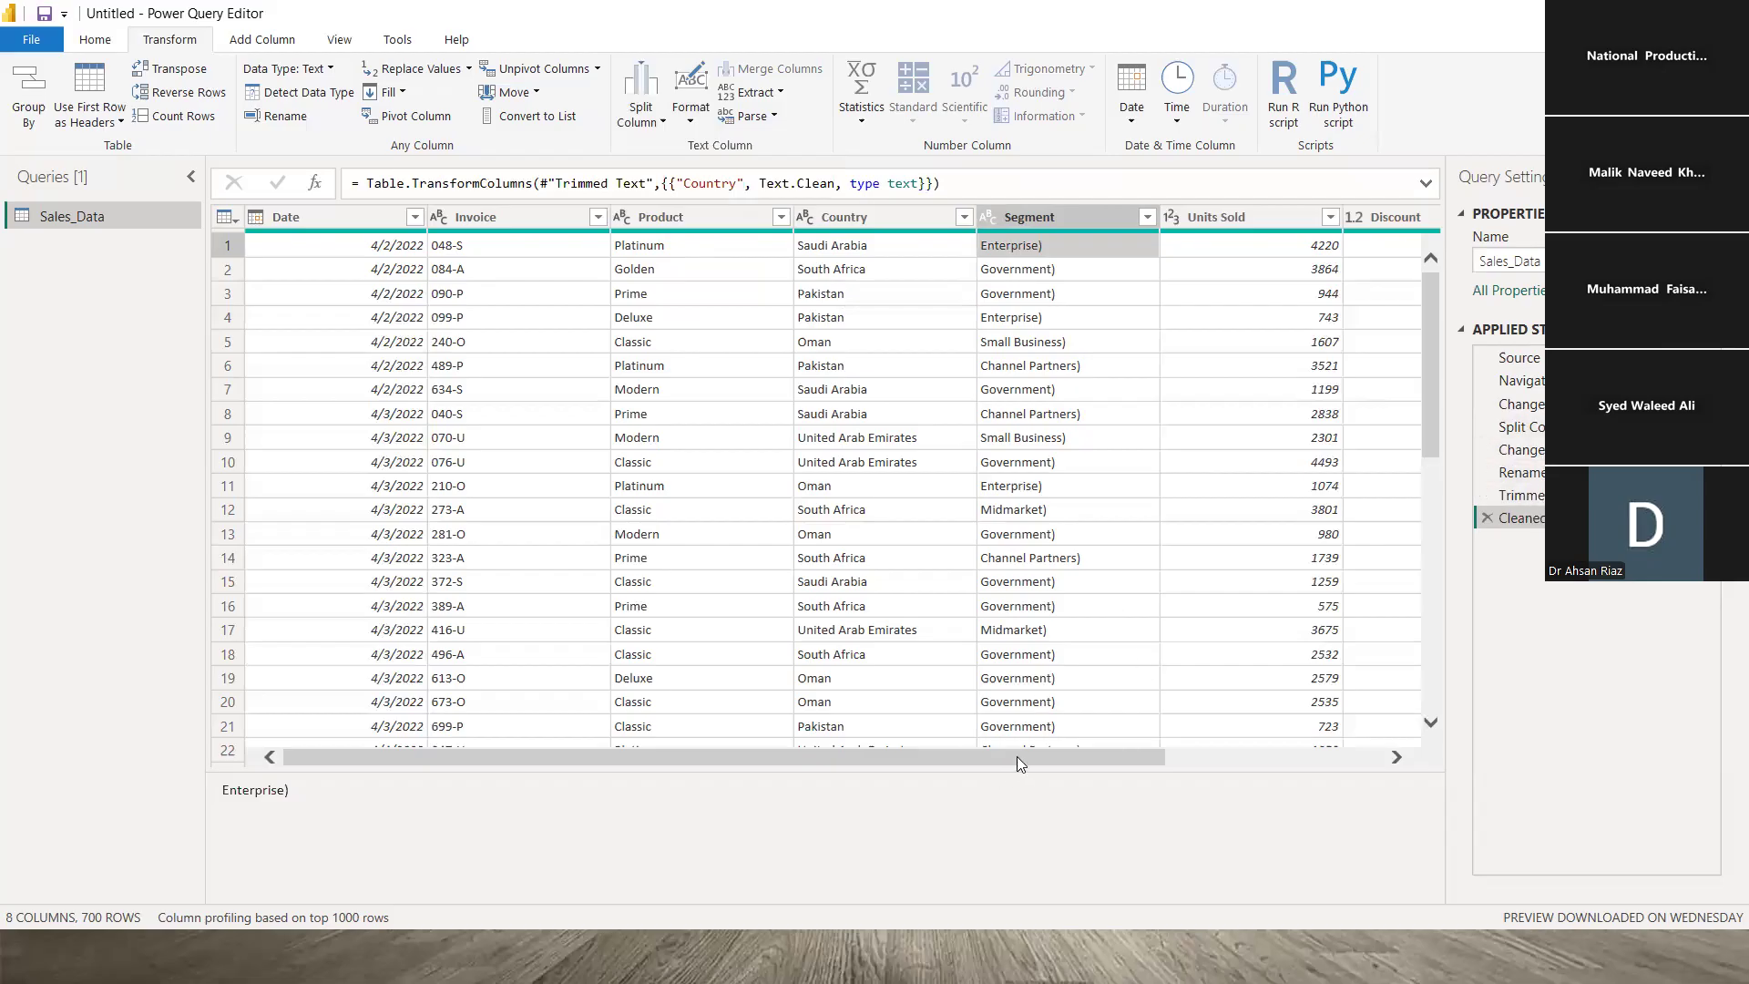
pyautogui.moveTo(1006, 756); pyautogui.dragTo(1090, 743)
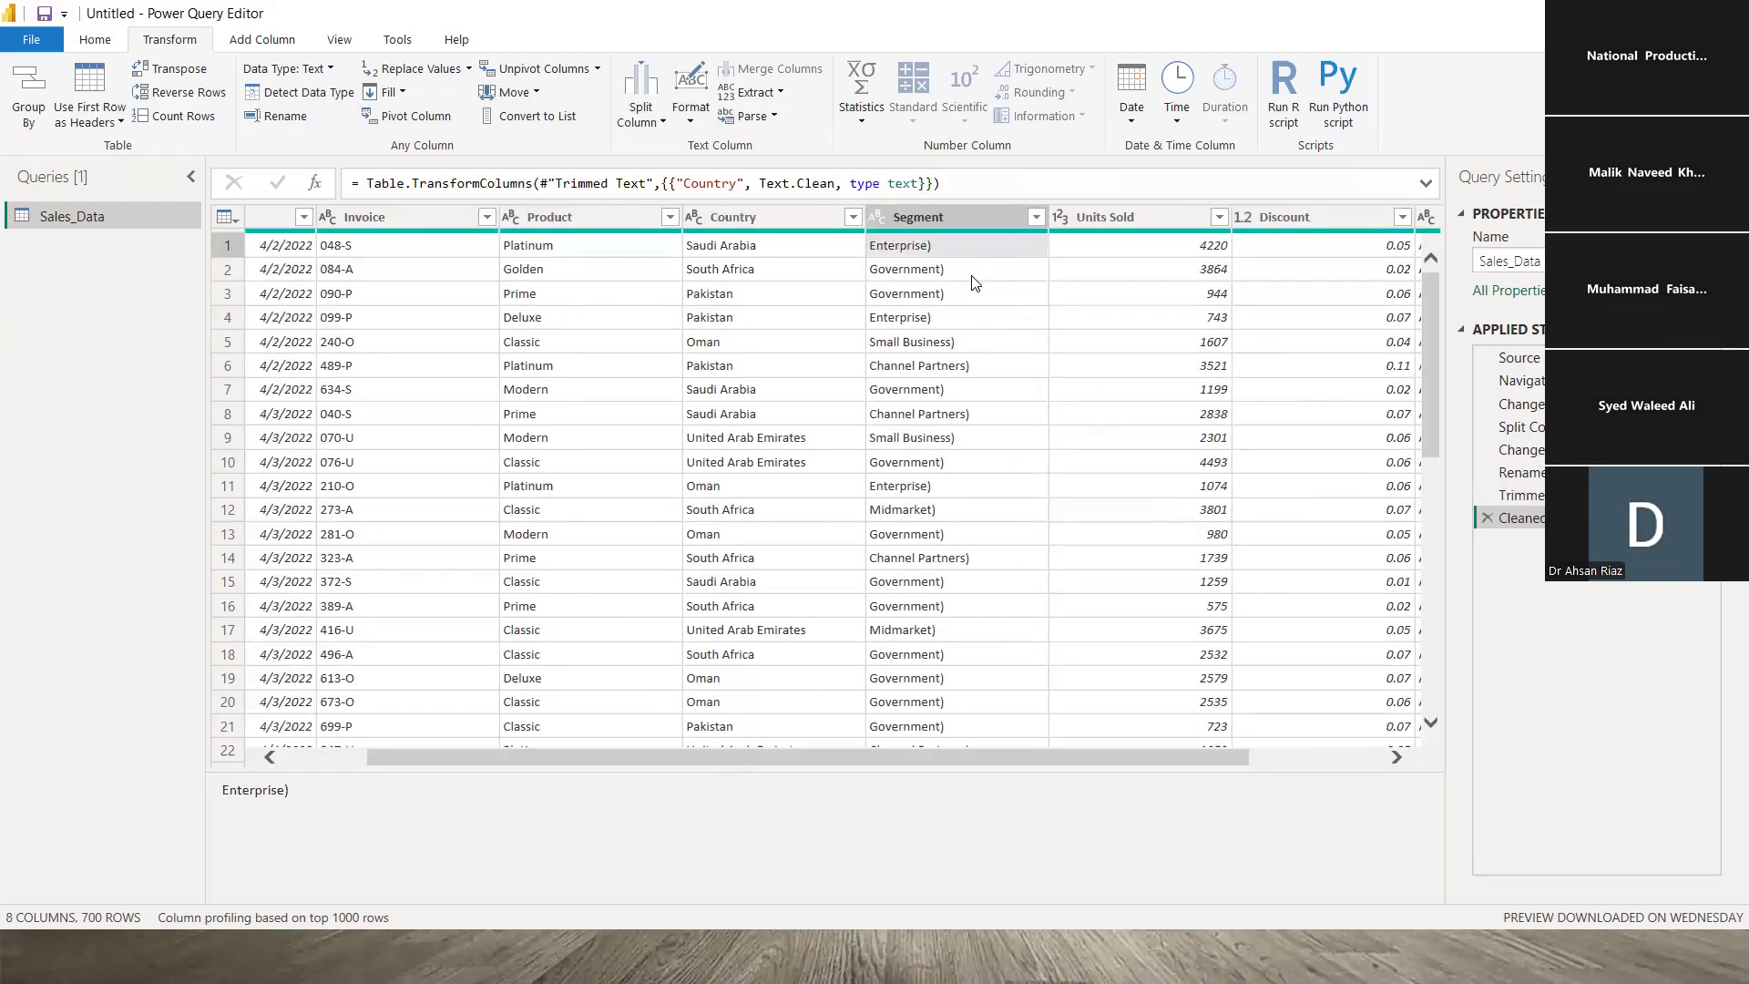
pyautogui.click(978, 339)
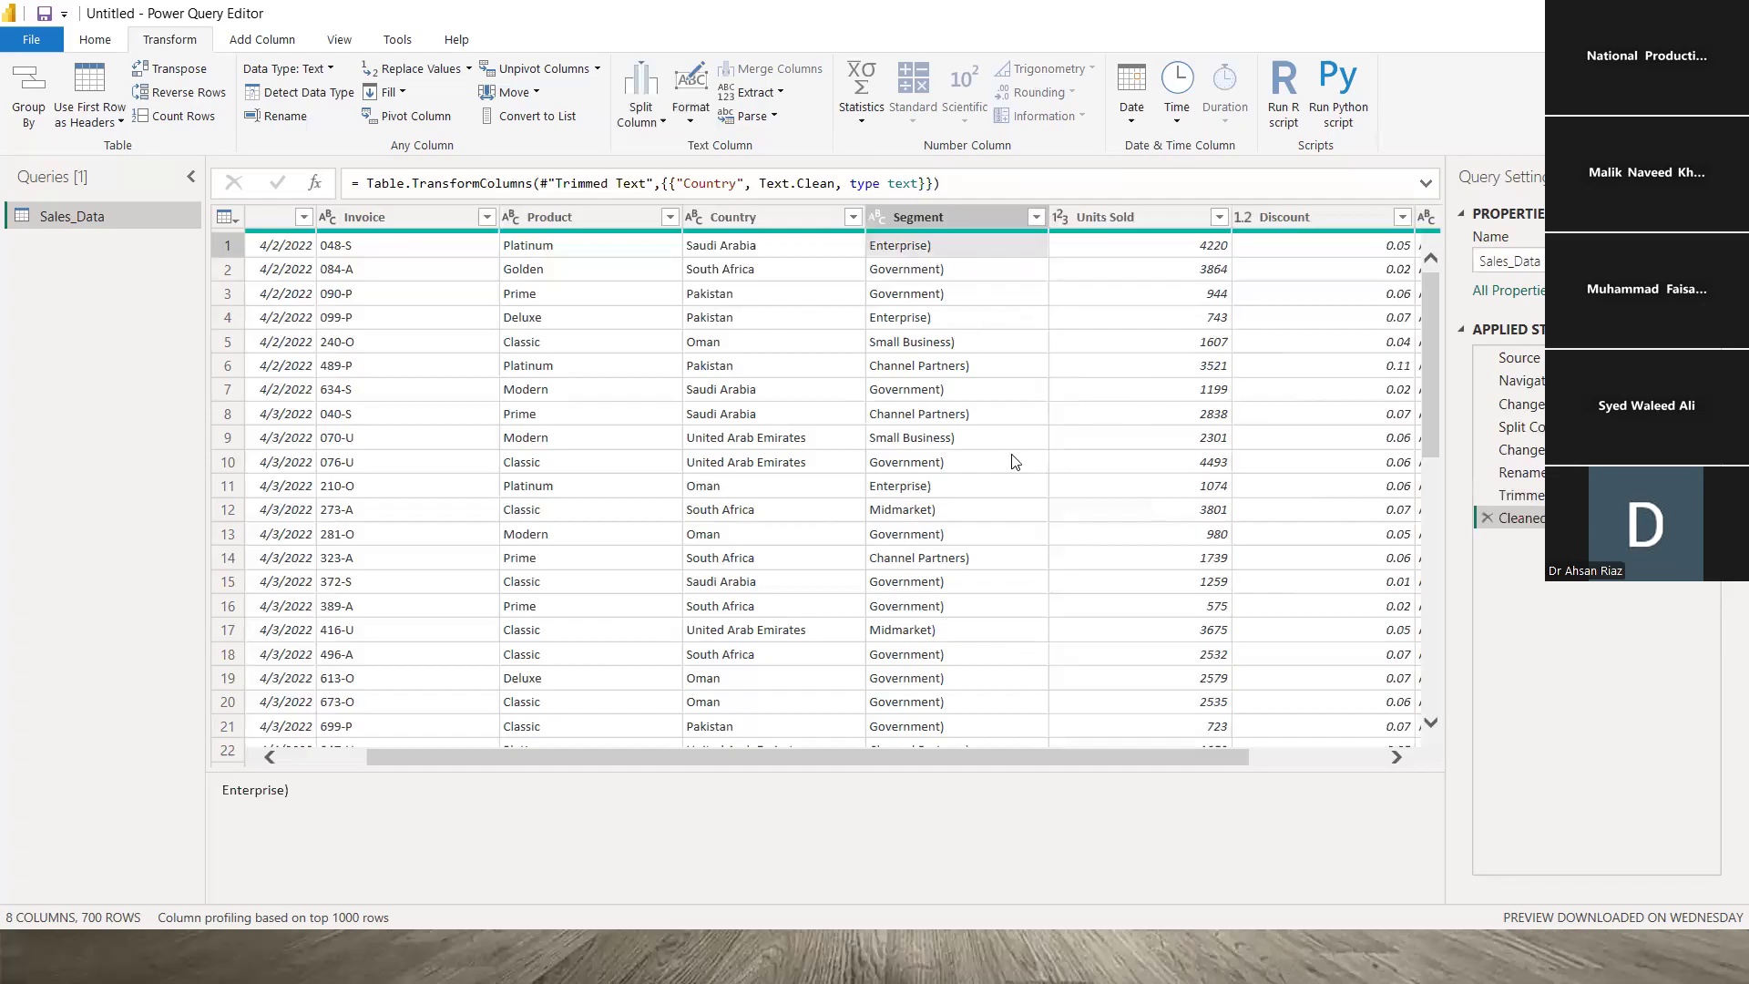
pyautogui.click(965, 465)
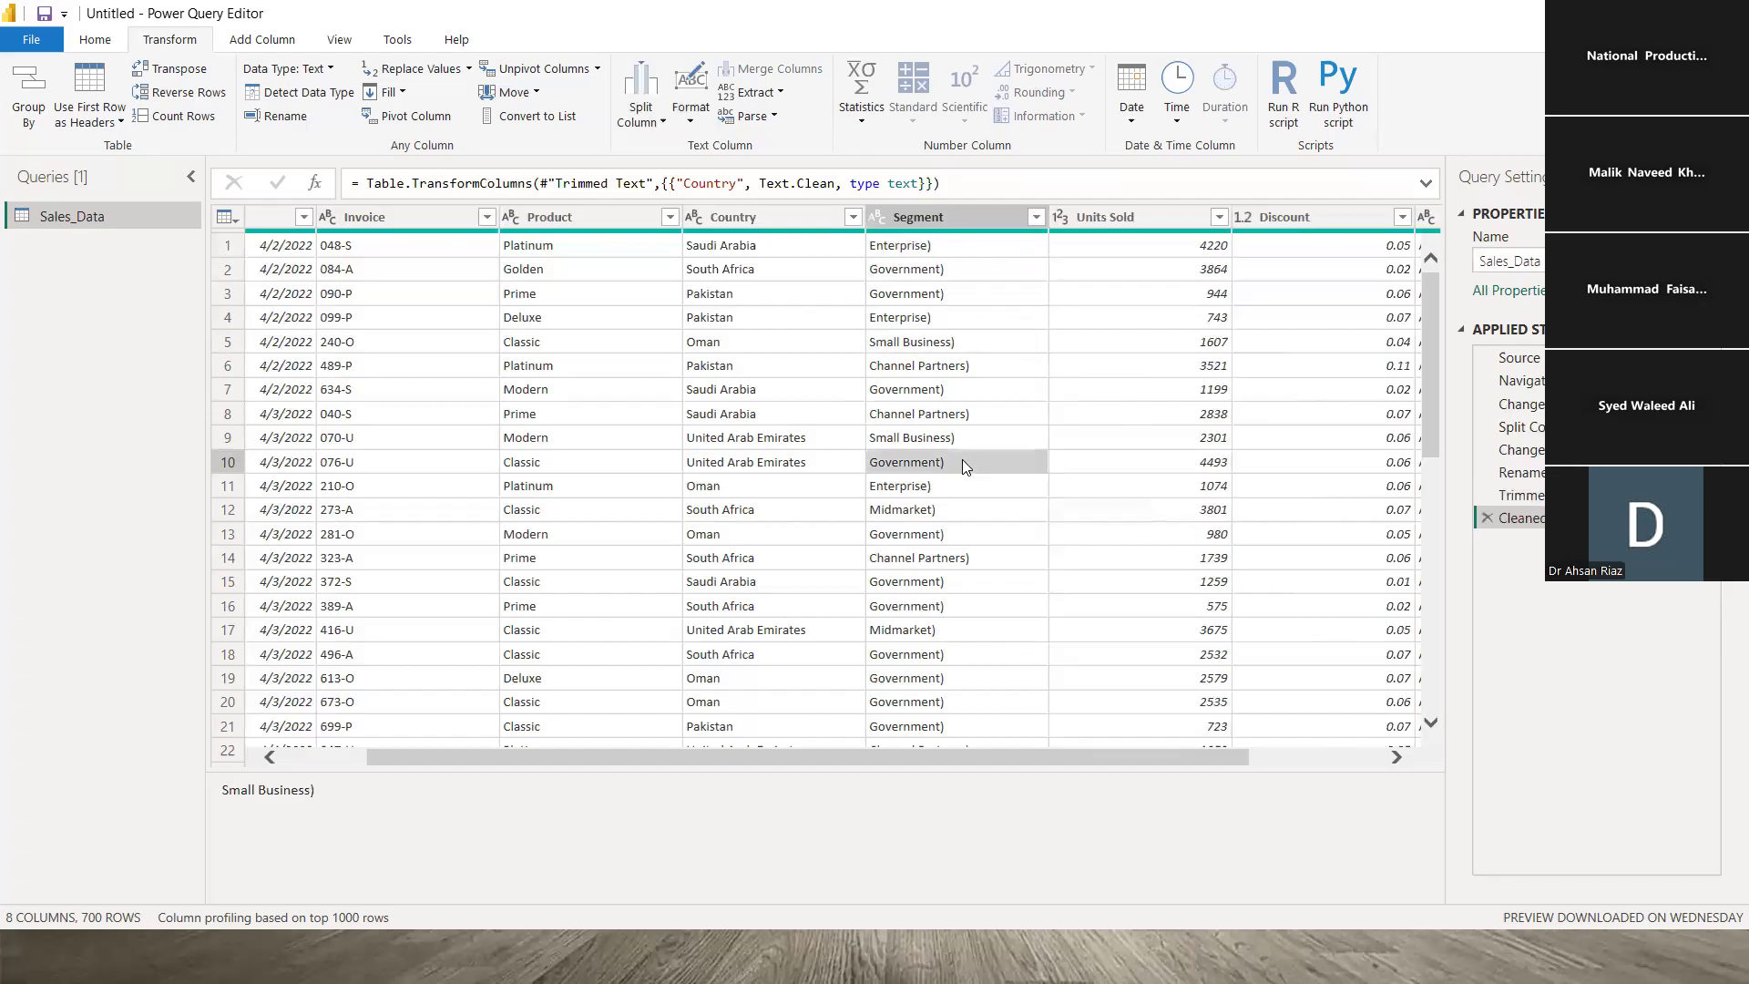
pyautogui.click(989, 557)
pyautogui.click(978, 629)
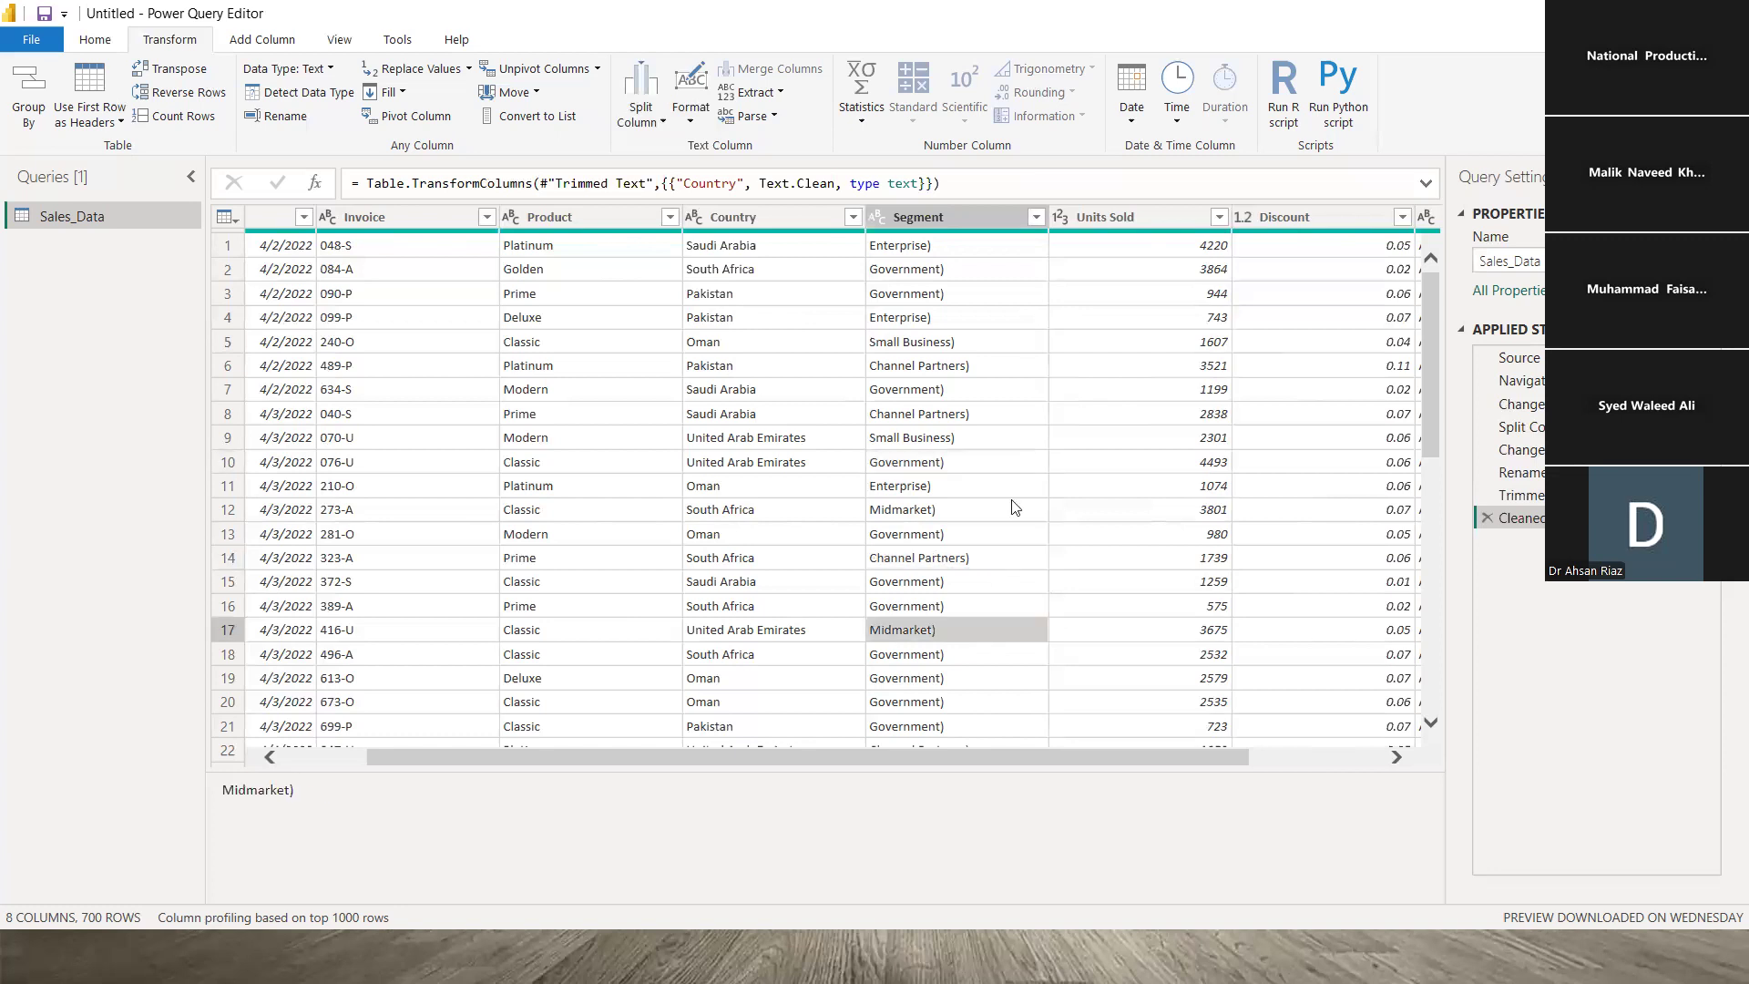
pyautogui.click(996, 418)
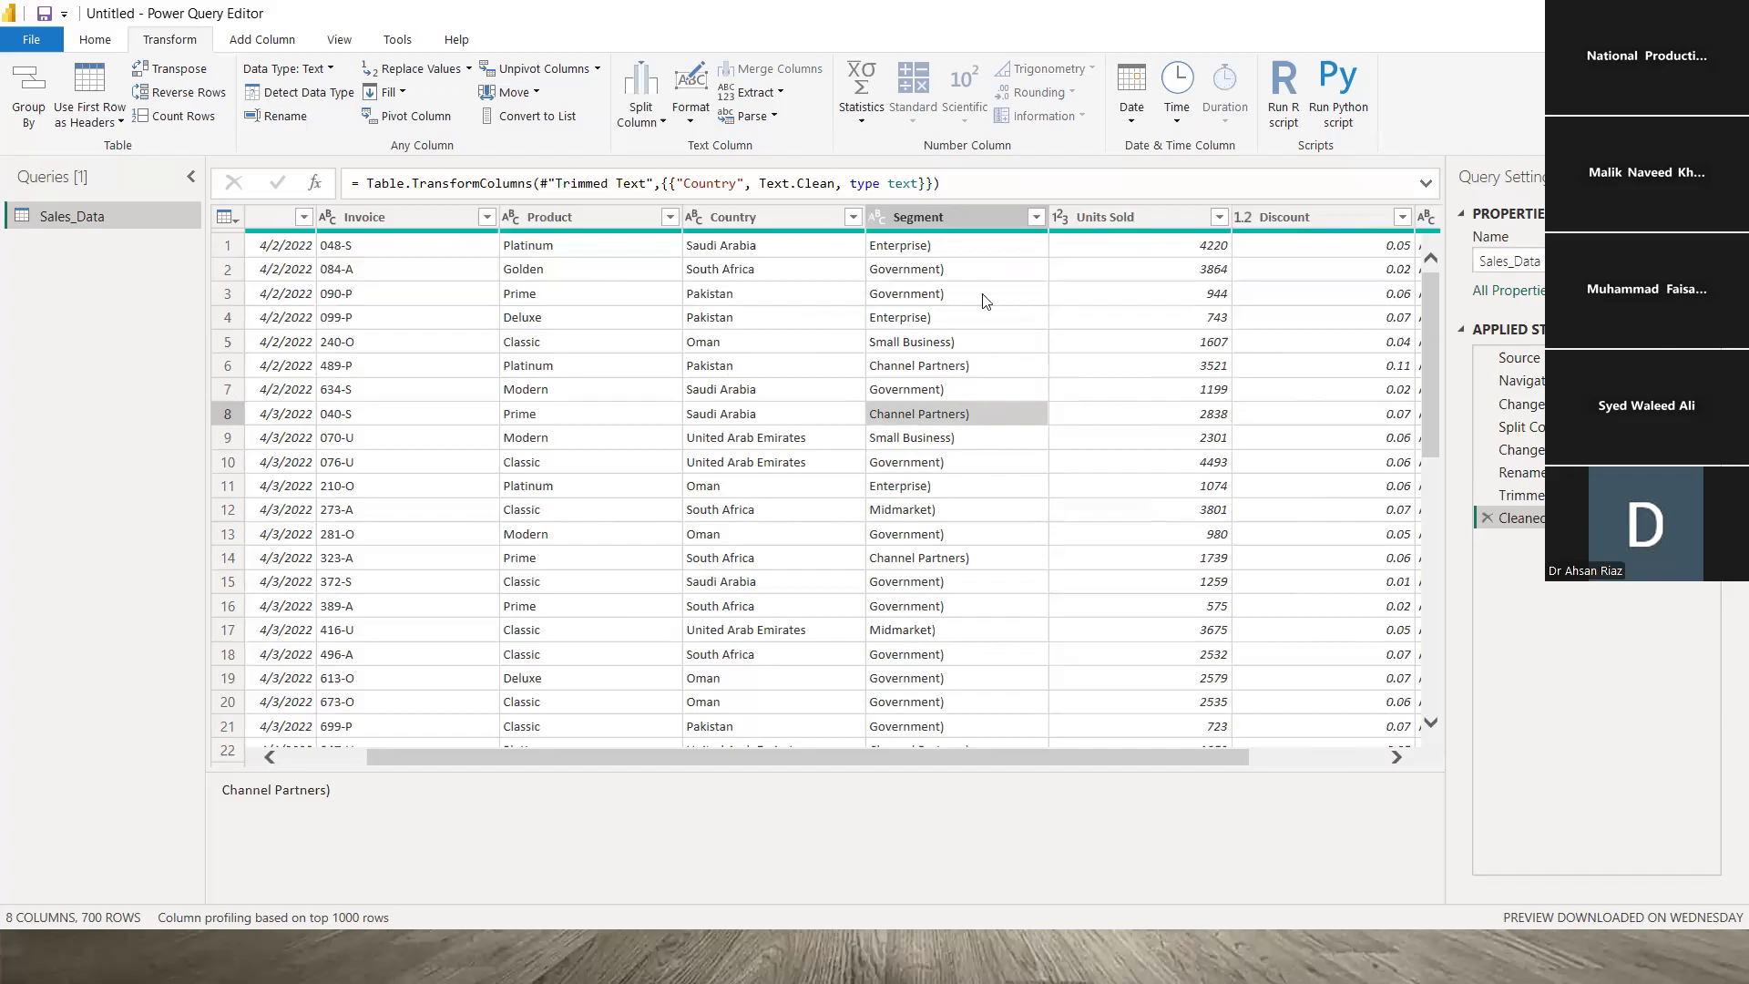
pyautogui.click(975, 544)
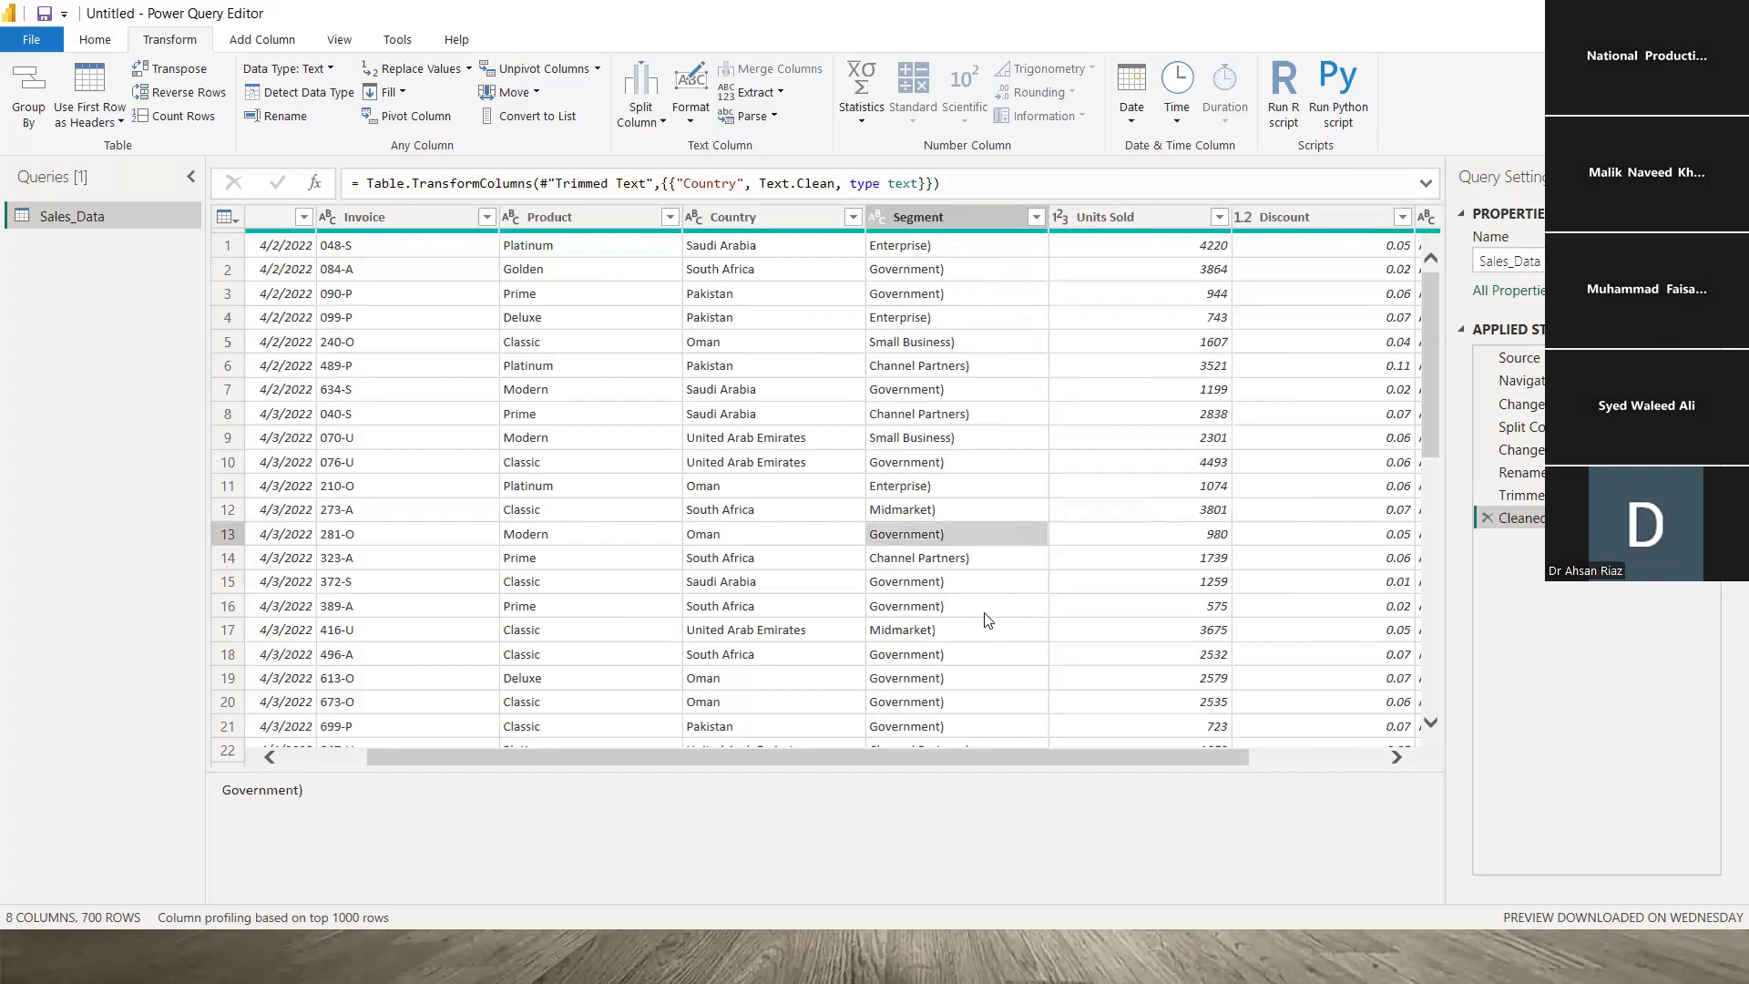
pyautogui.click(980, 638)
pyautogui.click(978, 683)
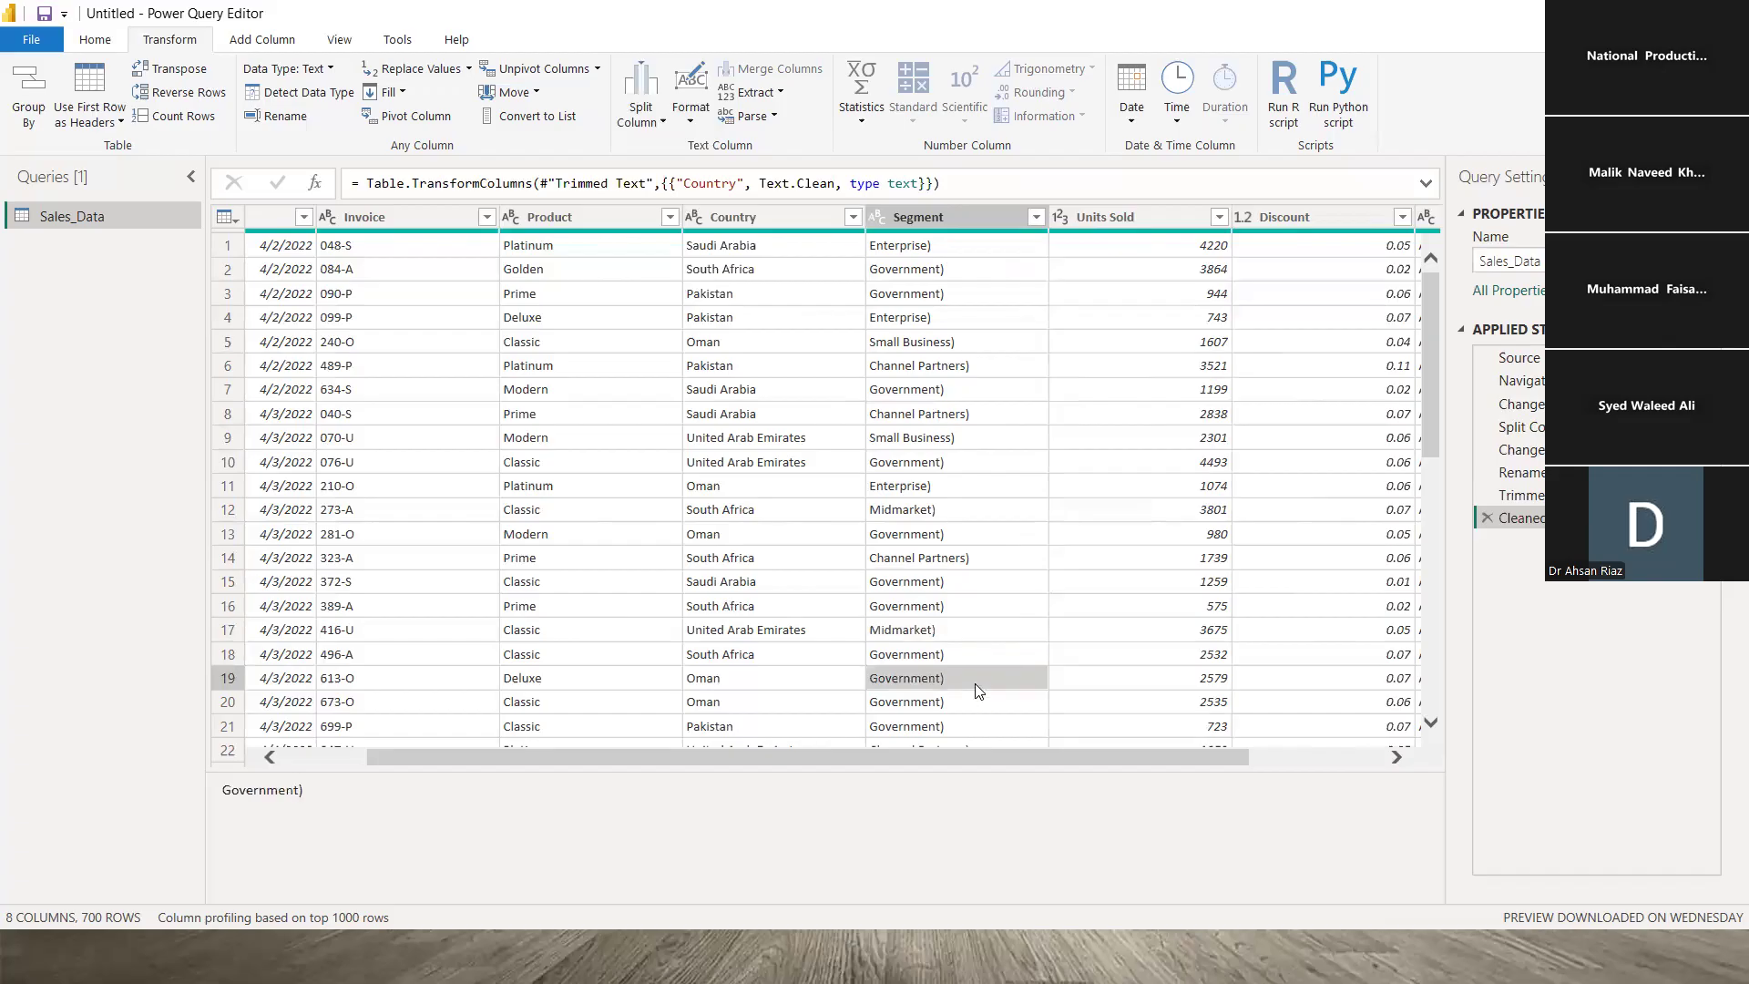
pyautogui.click(967, 293)
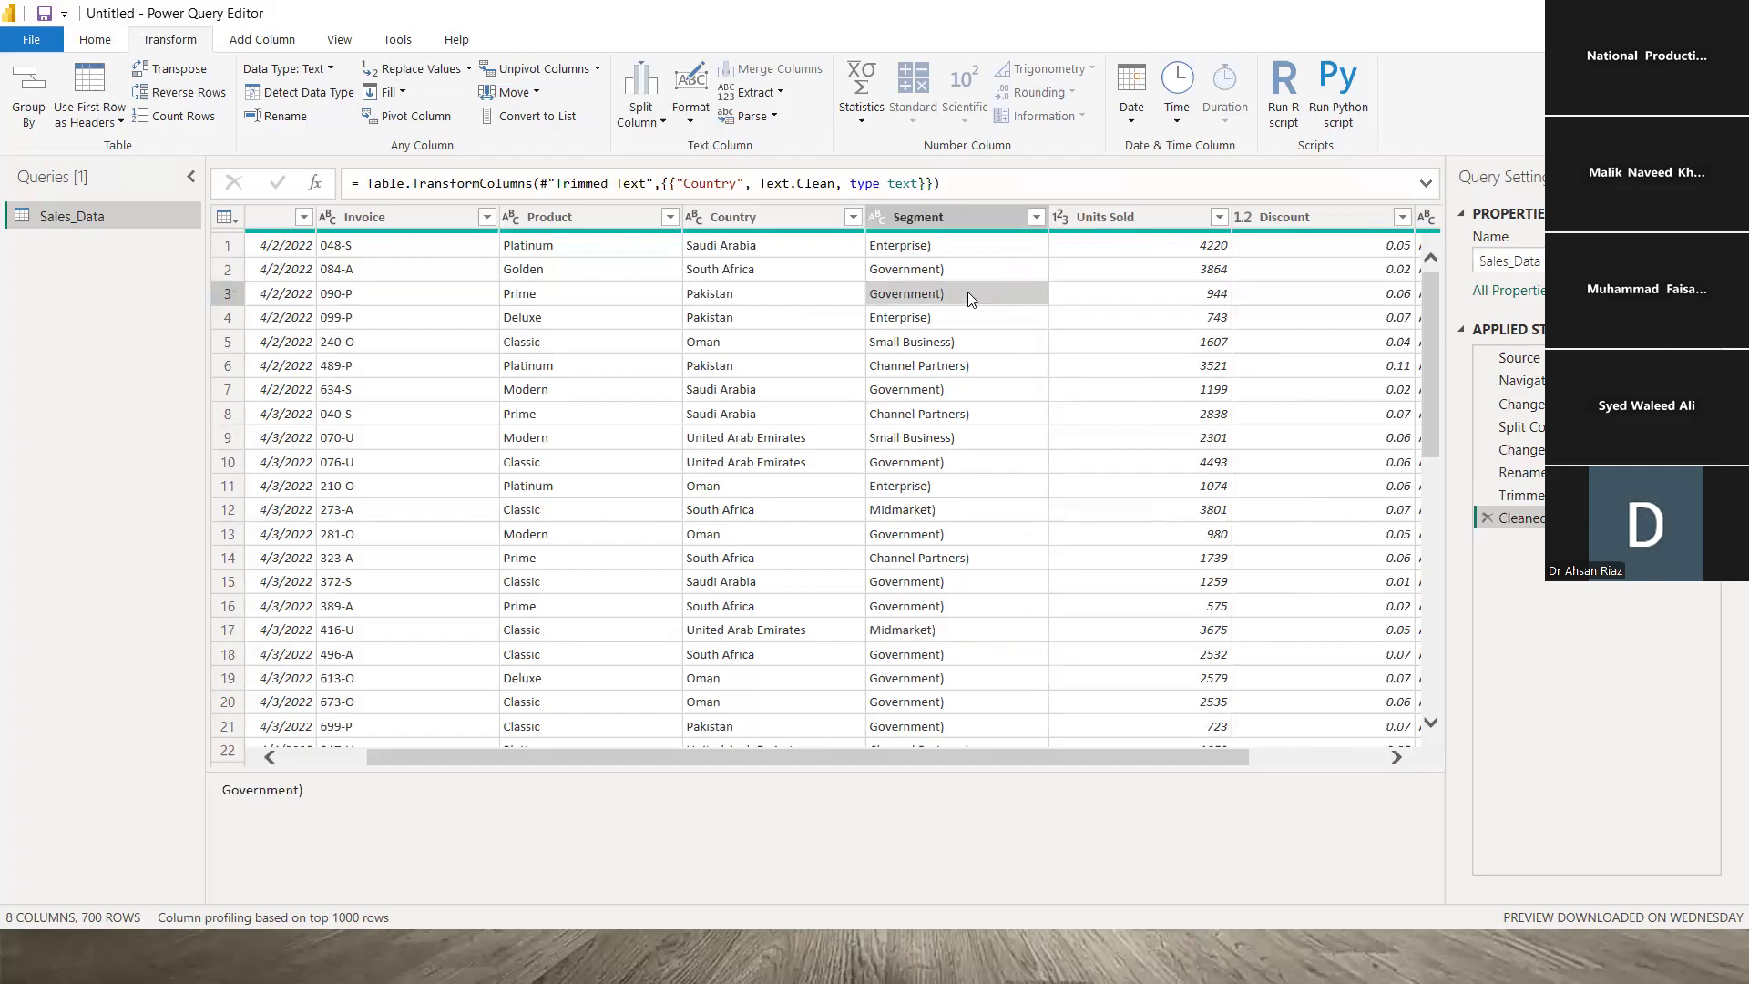
pyautogui.click(974, 386)
pyautogui.click(981, 439)
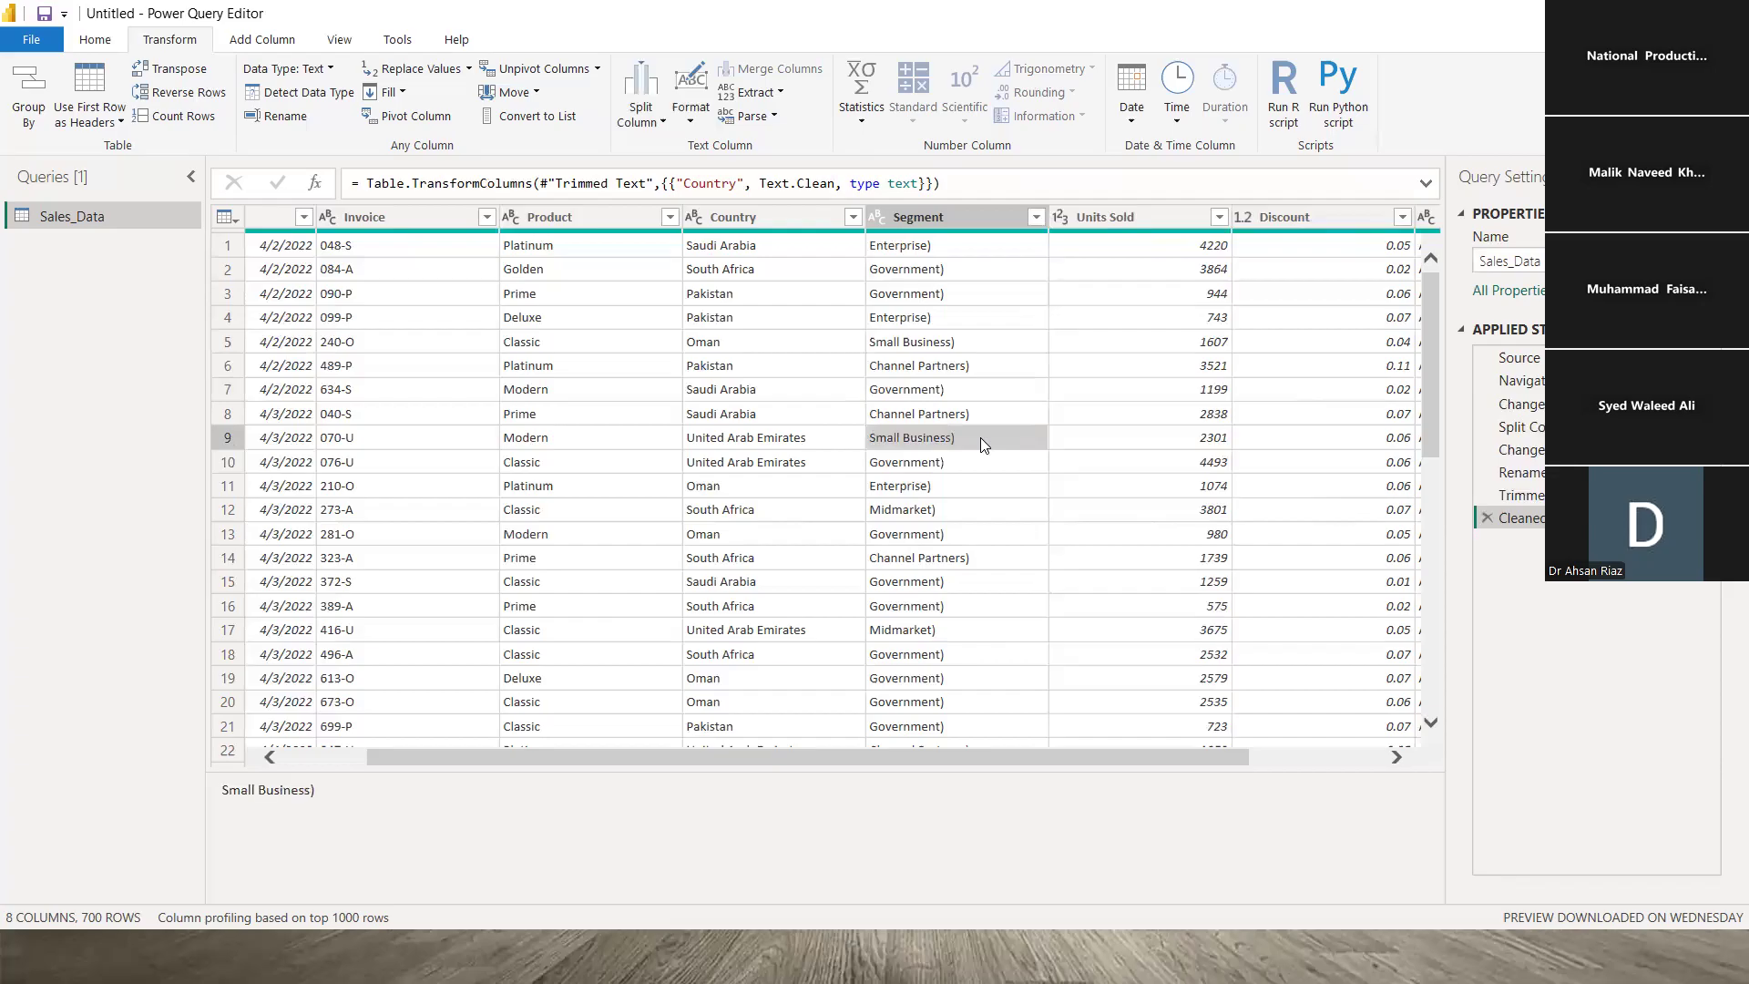
pyautogui.click(977, 556)
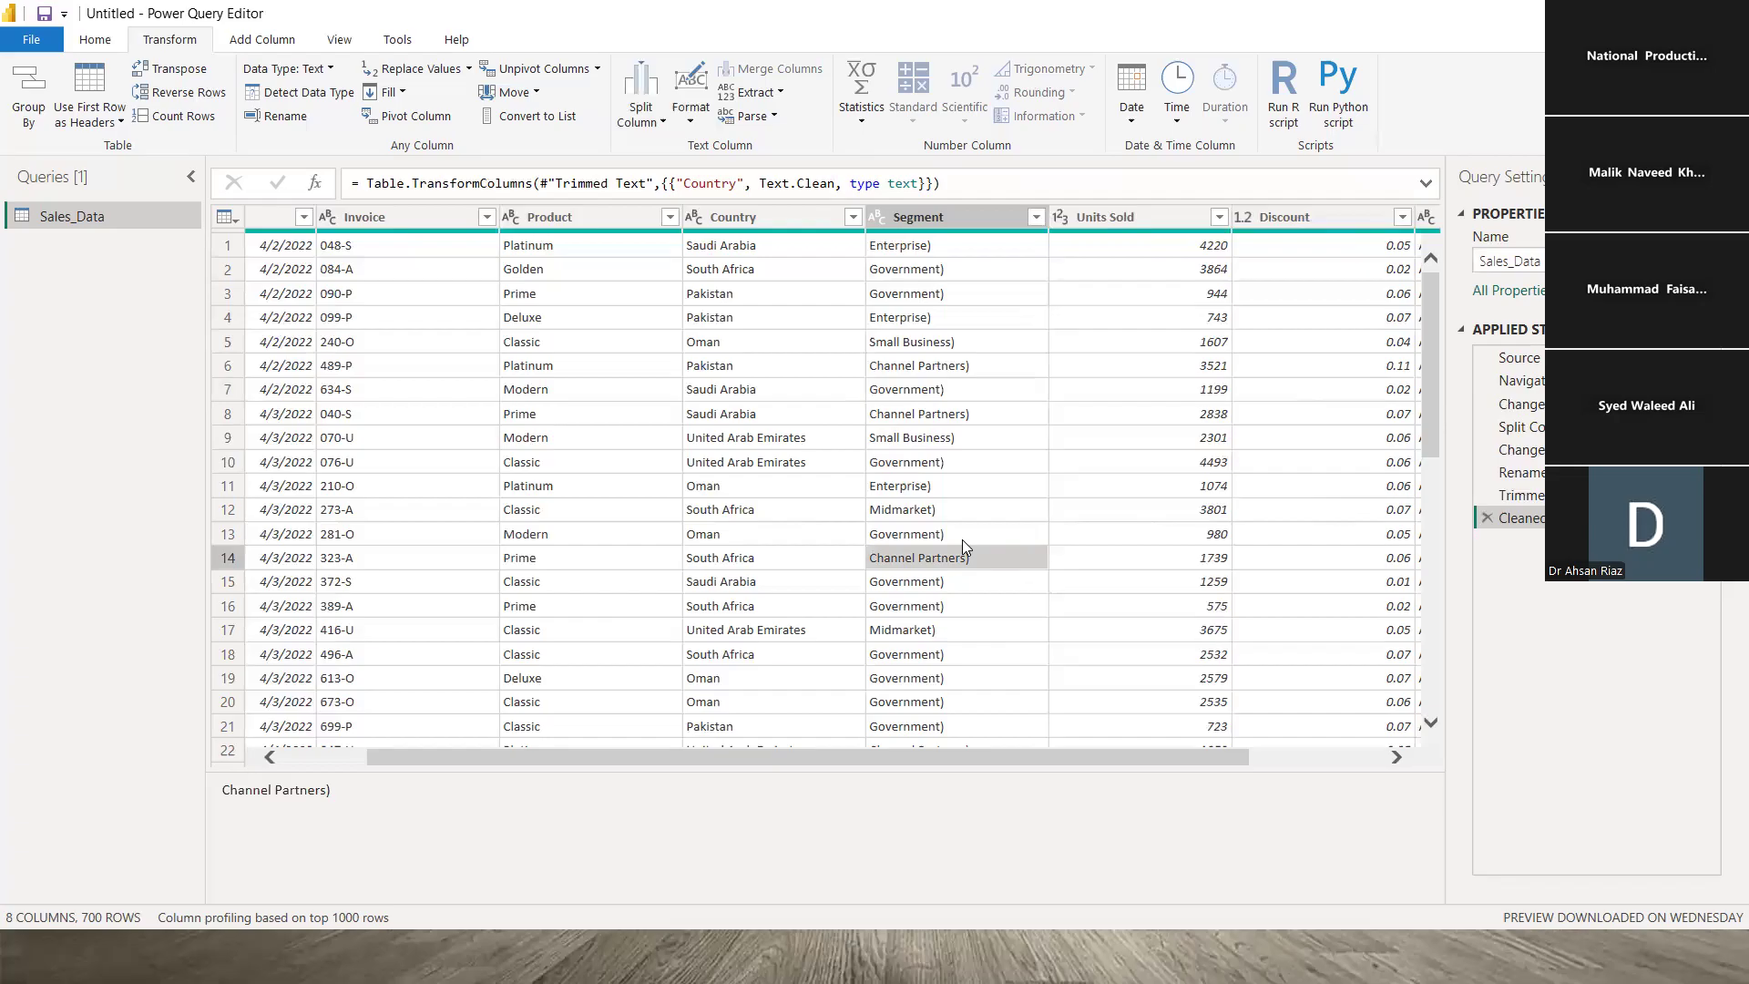
pyautogui.click(96, 41)
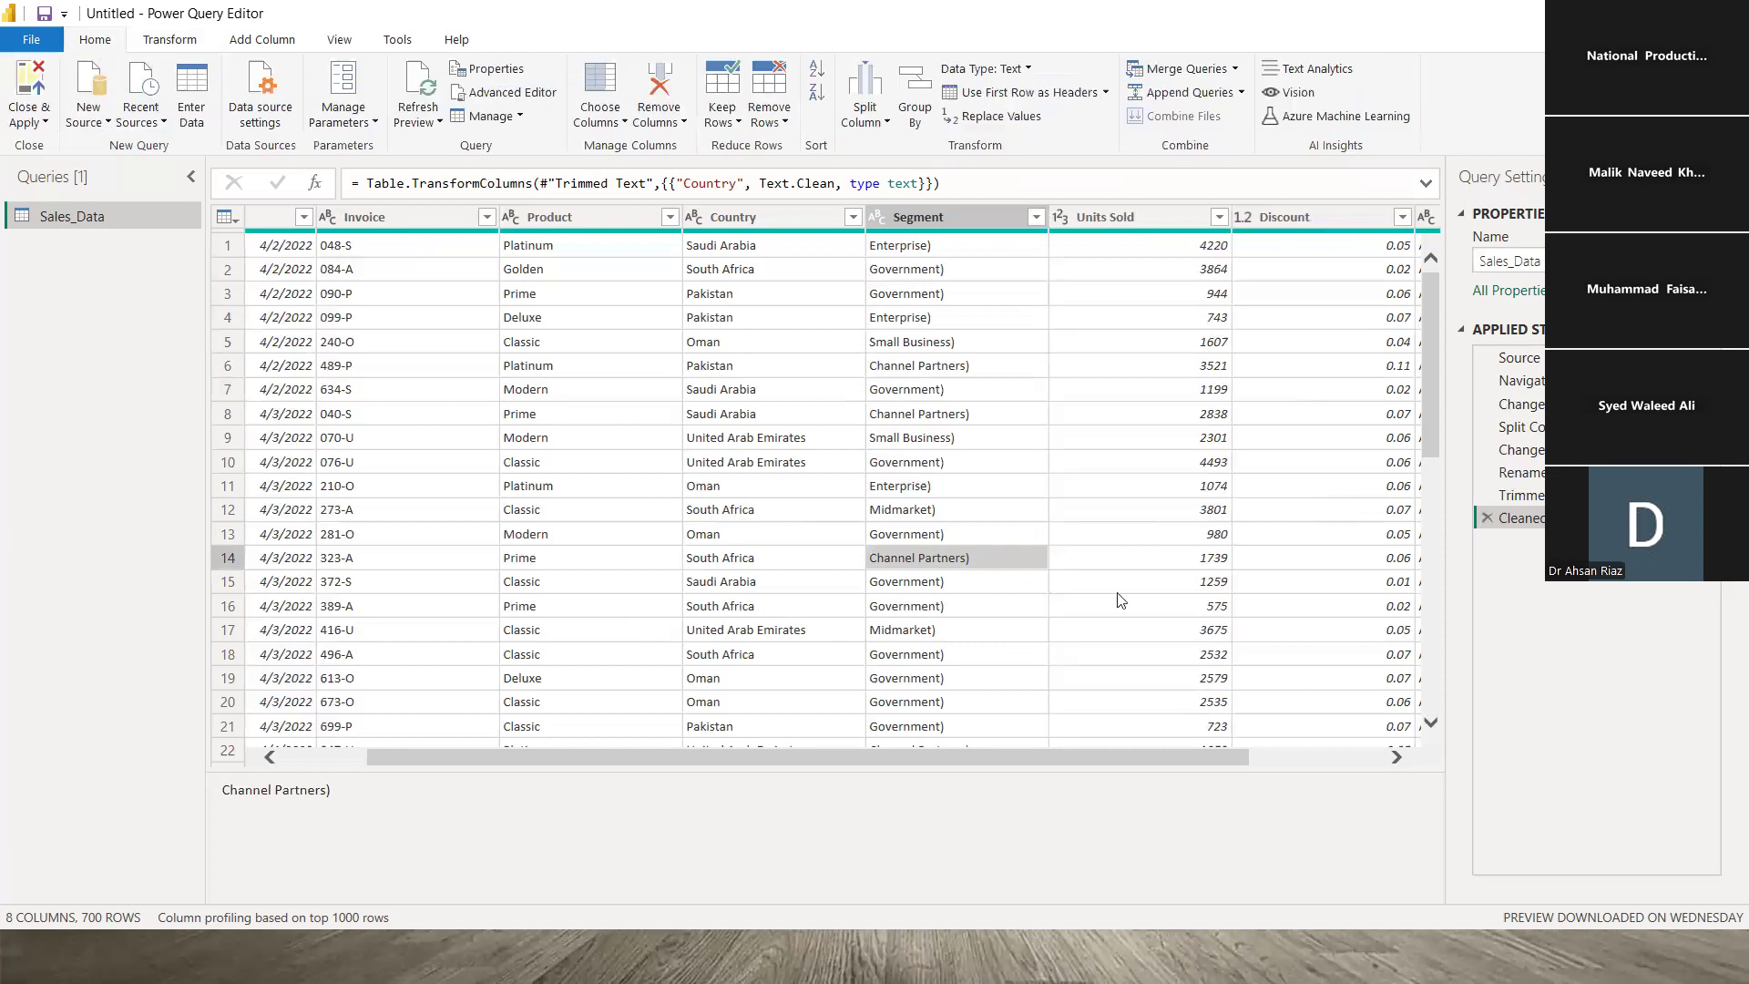
pyautogui.click(951, 343)
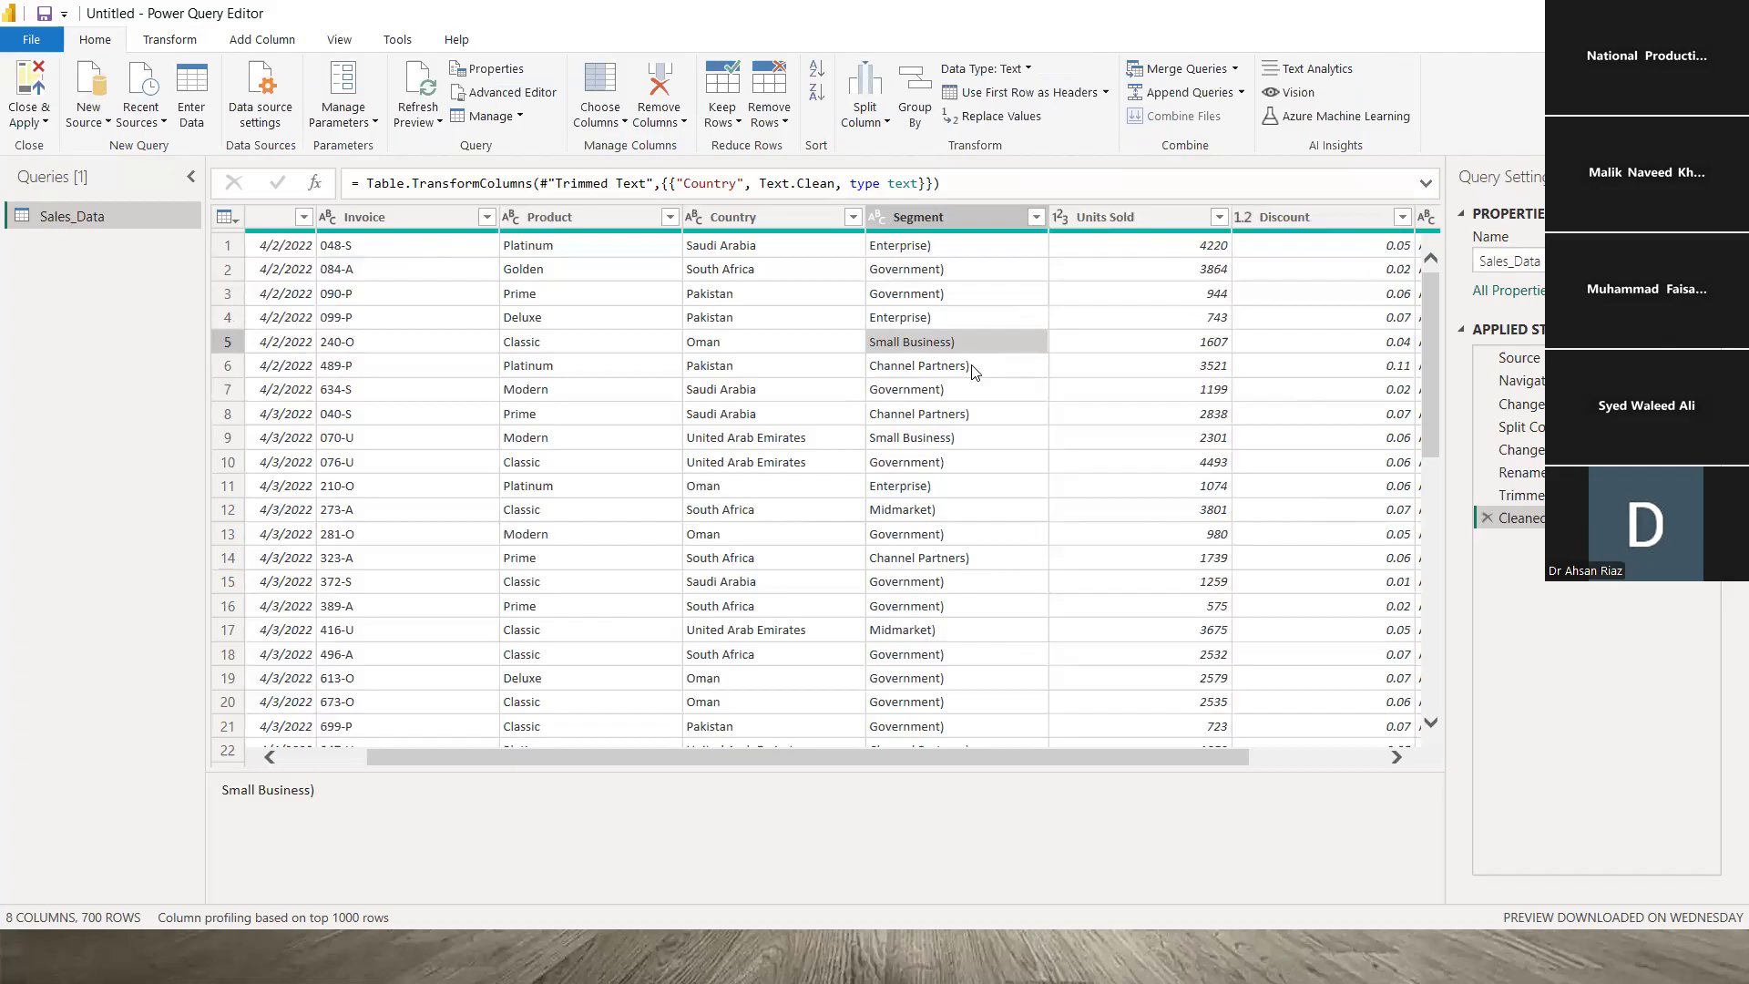
pyautogui.click(952, 417)
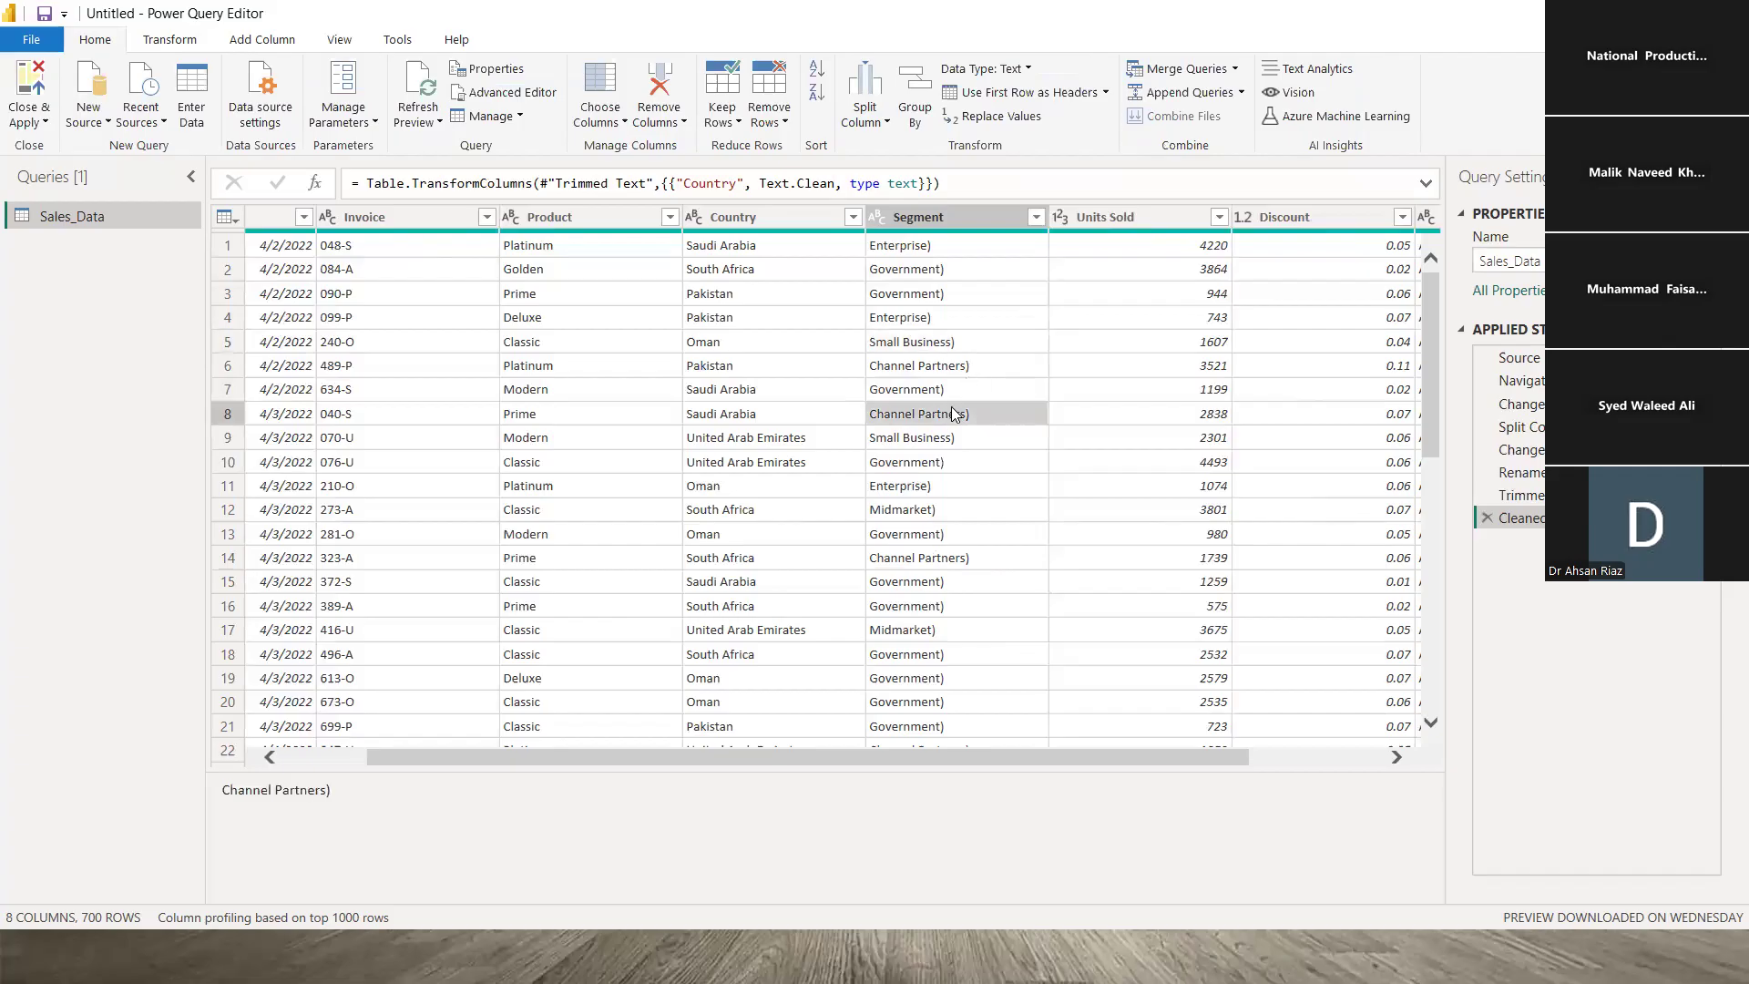
pyautogui.click(968, 273)
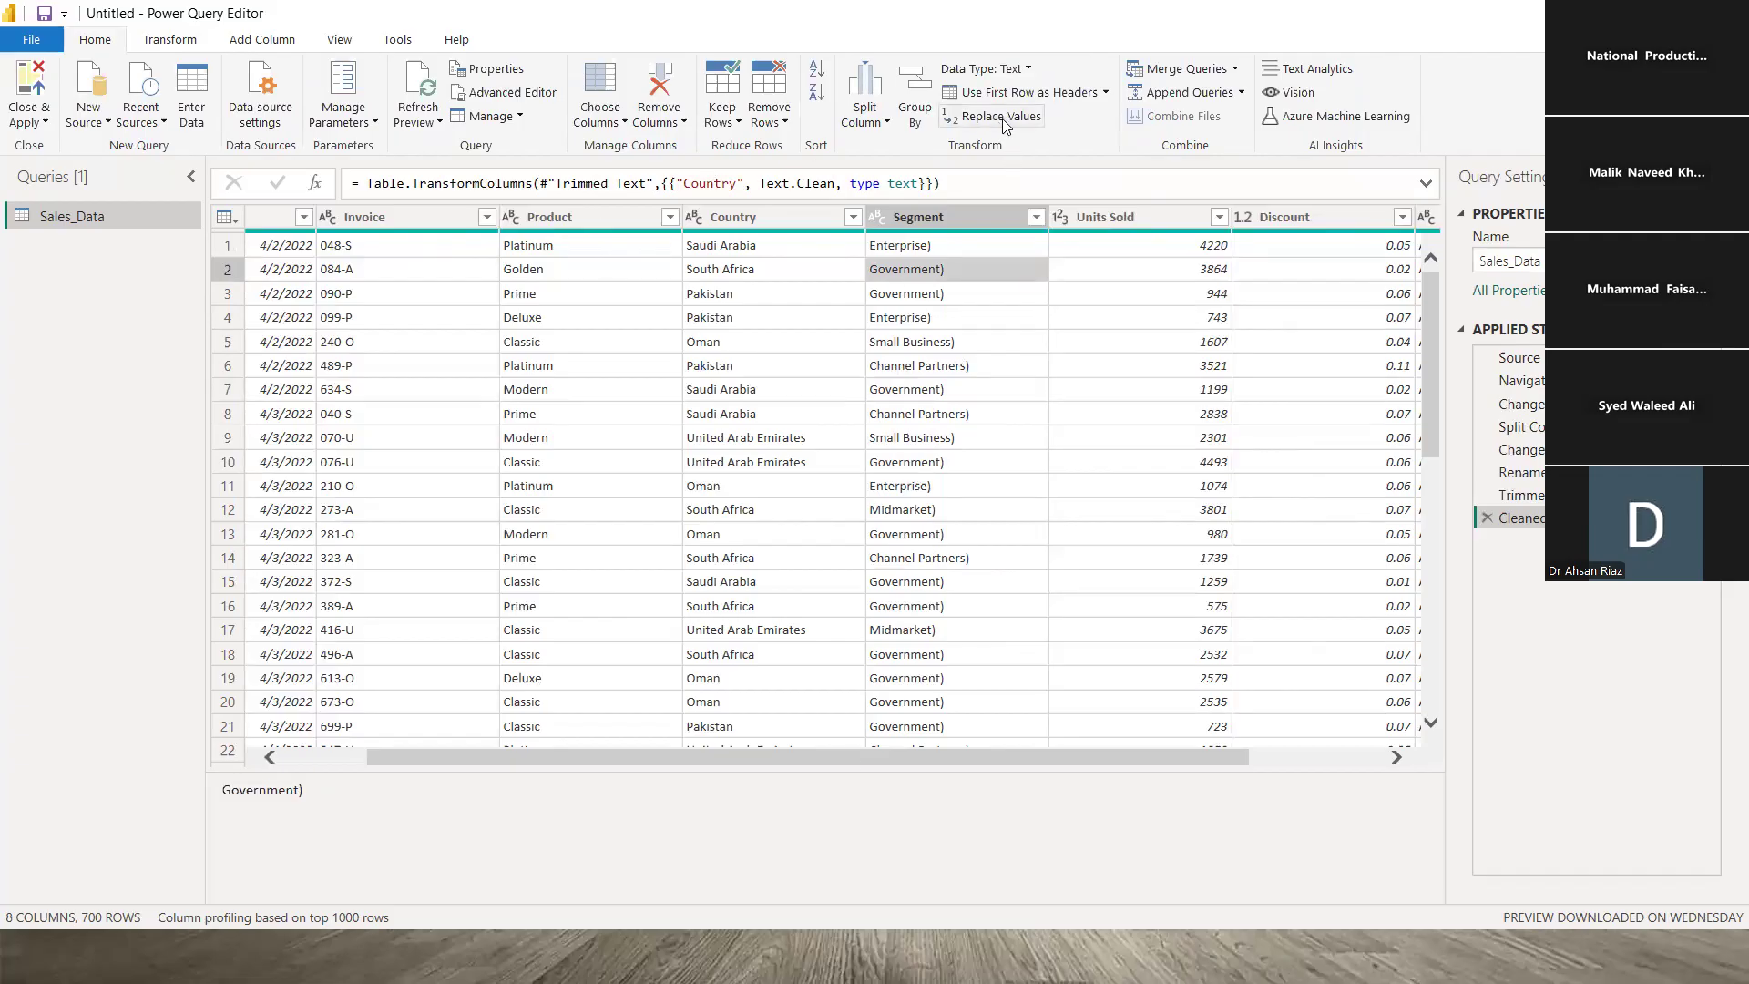
# - Browse the Transform and Home value-replacement commands, backing out of Replace Values
pyautogui.click(189, 41)
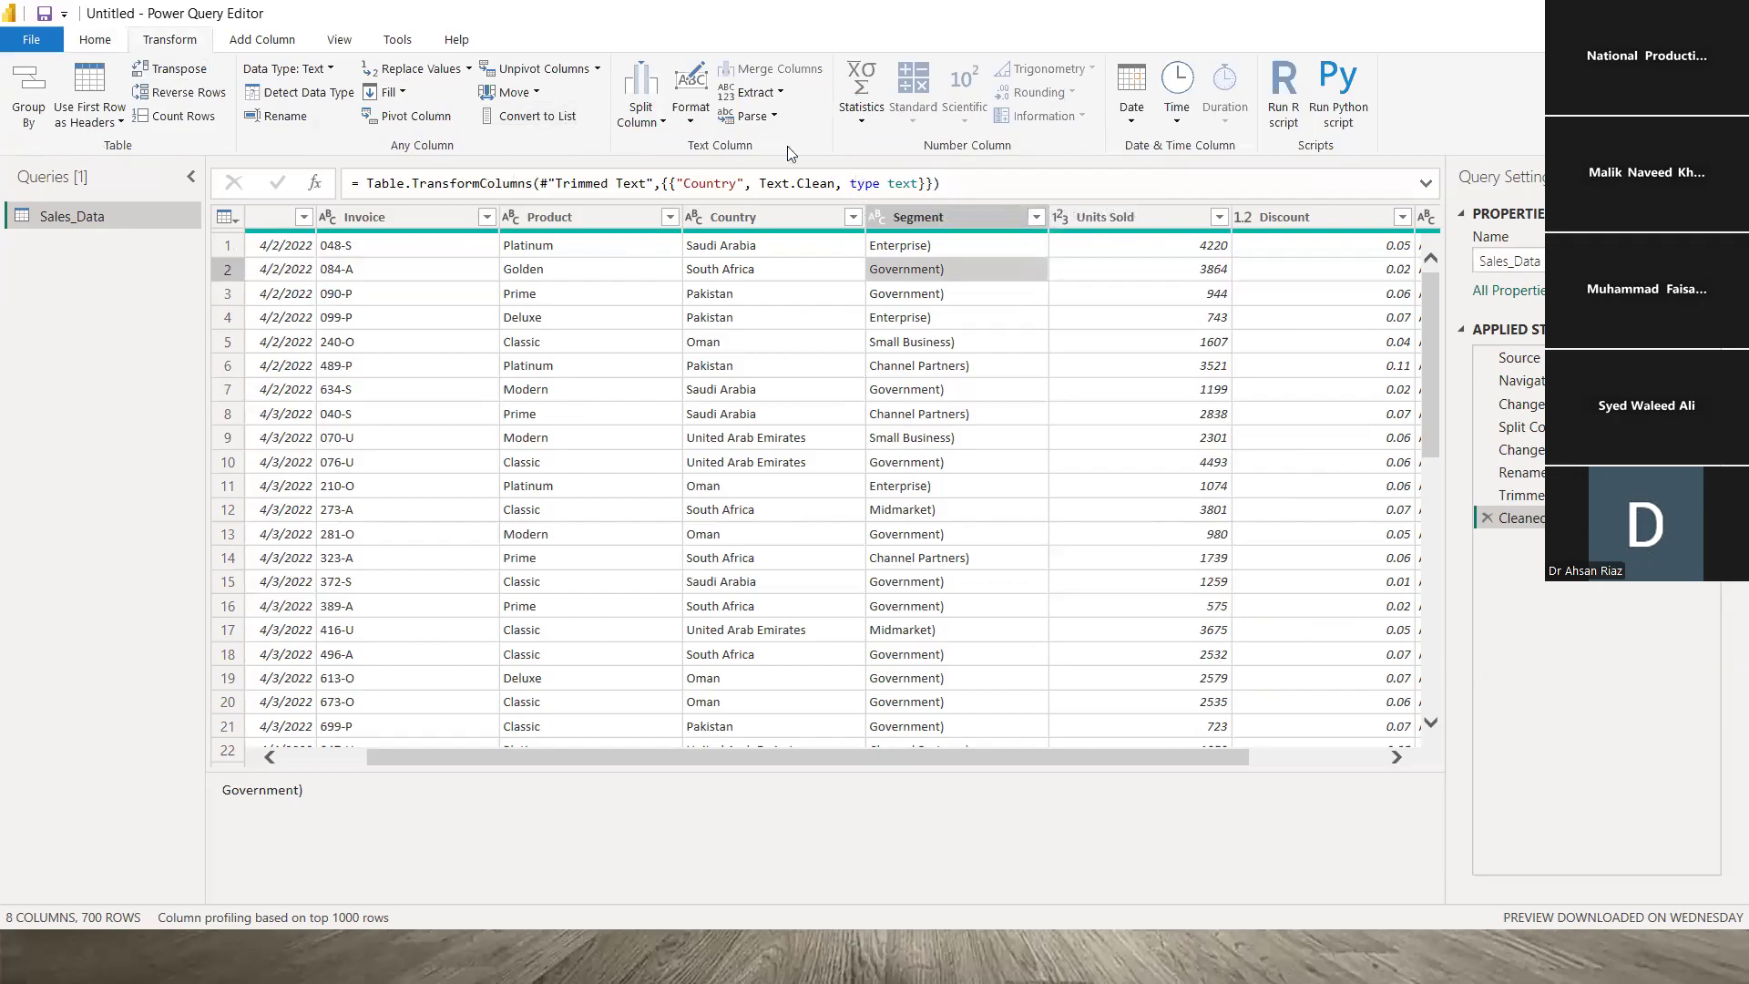
pyautogui.click(468, 66)
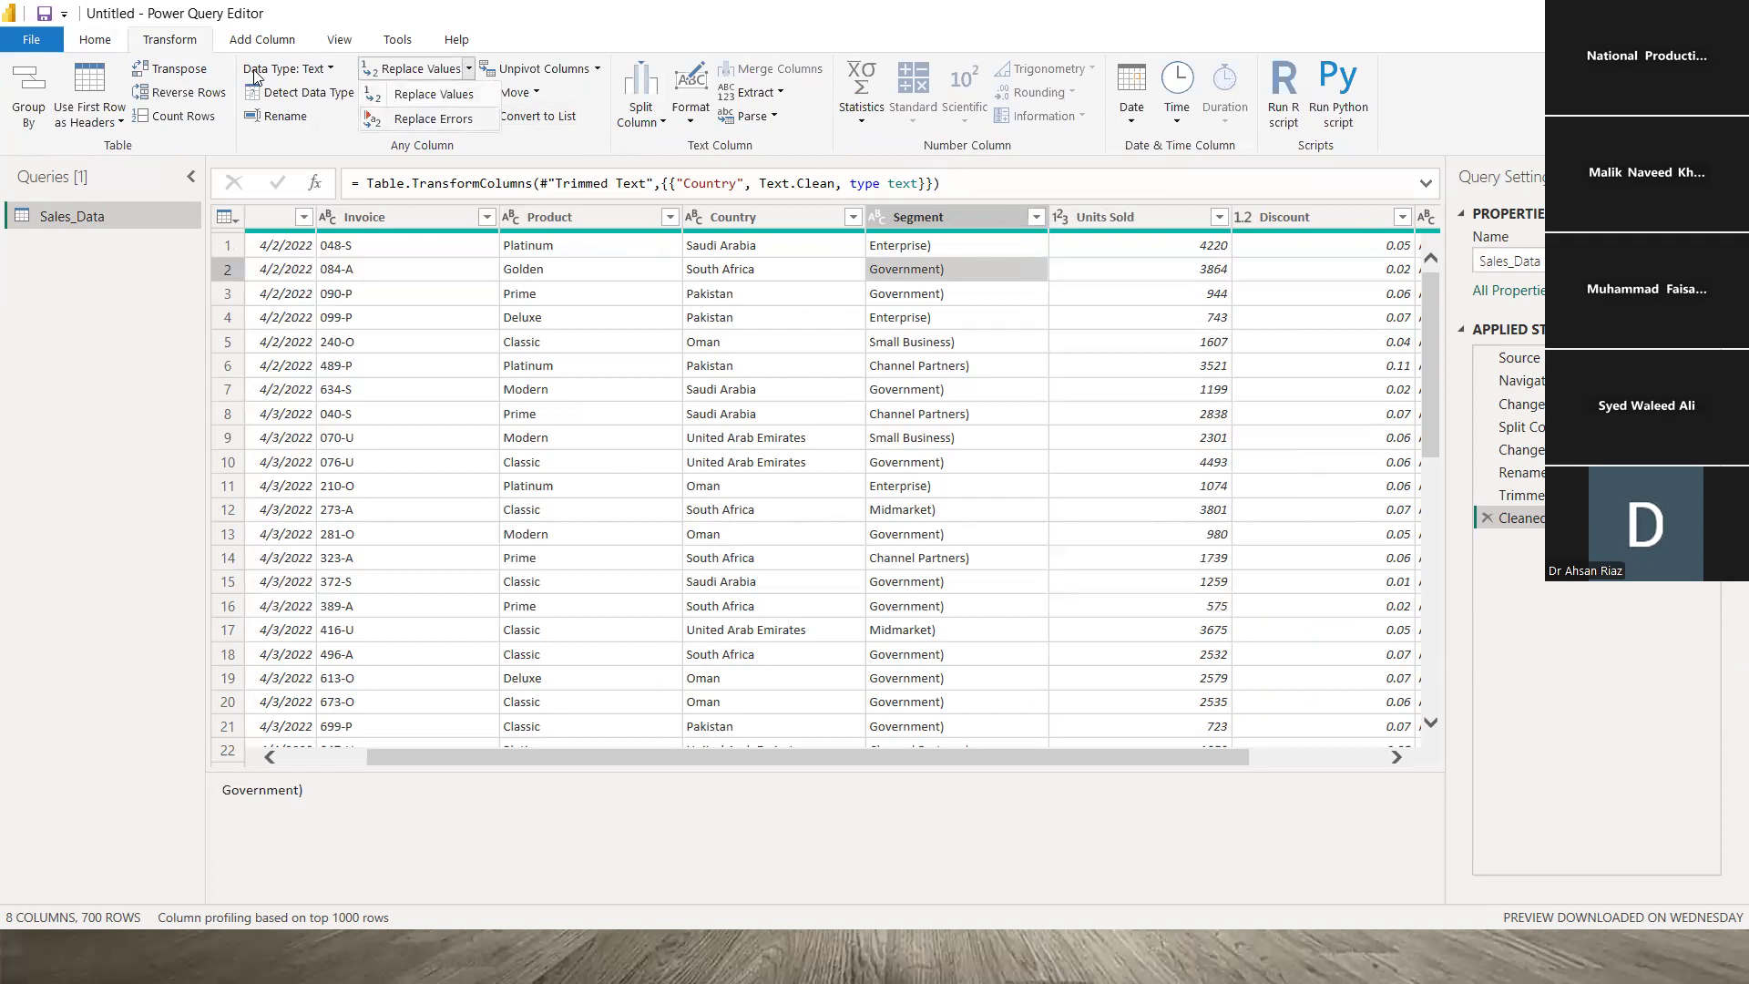
pyautogui.click(94, 39)
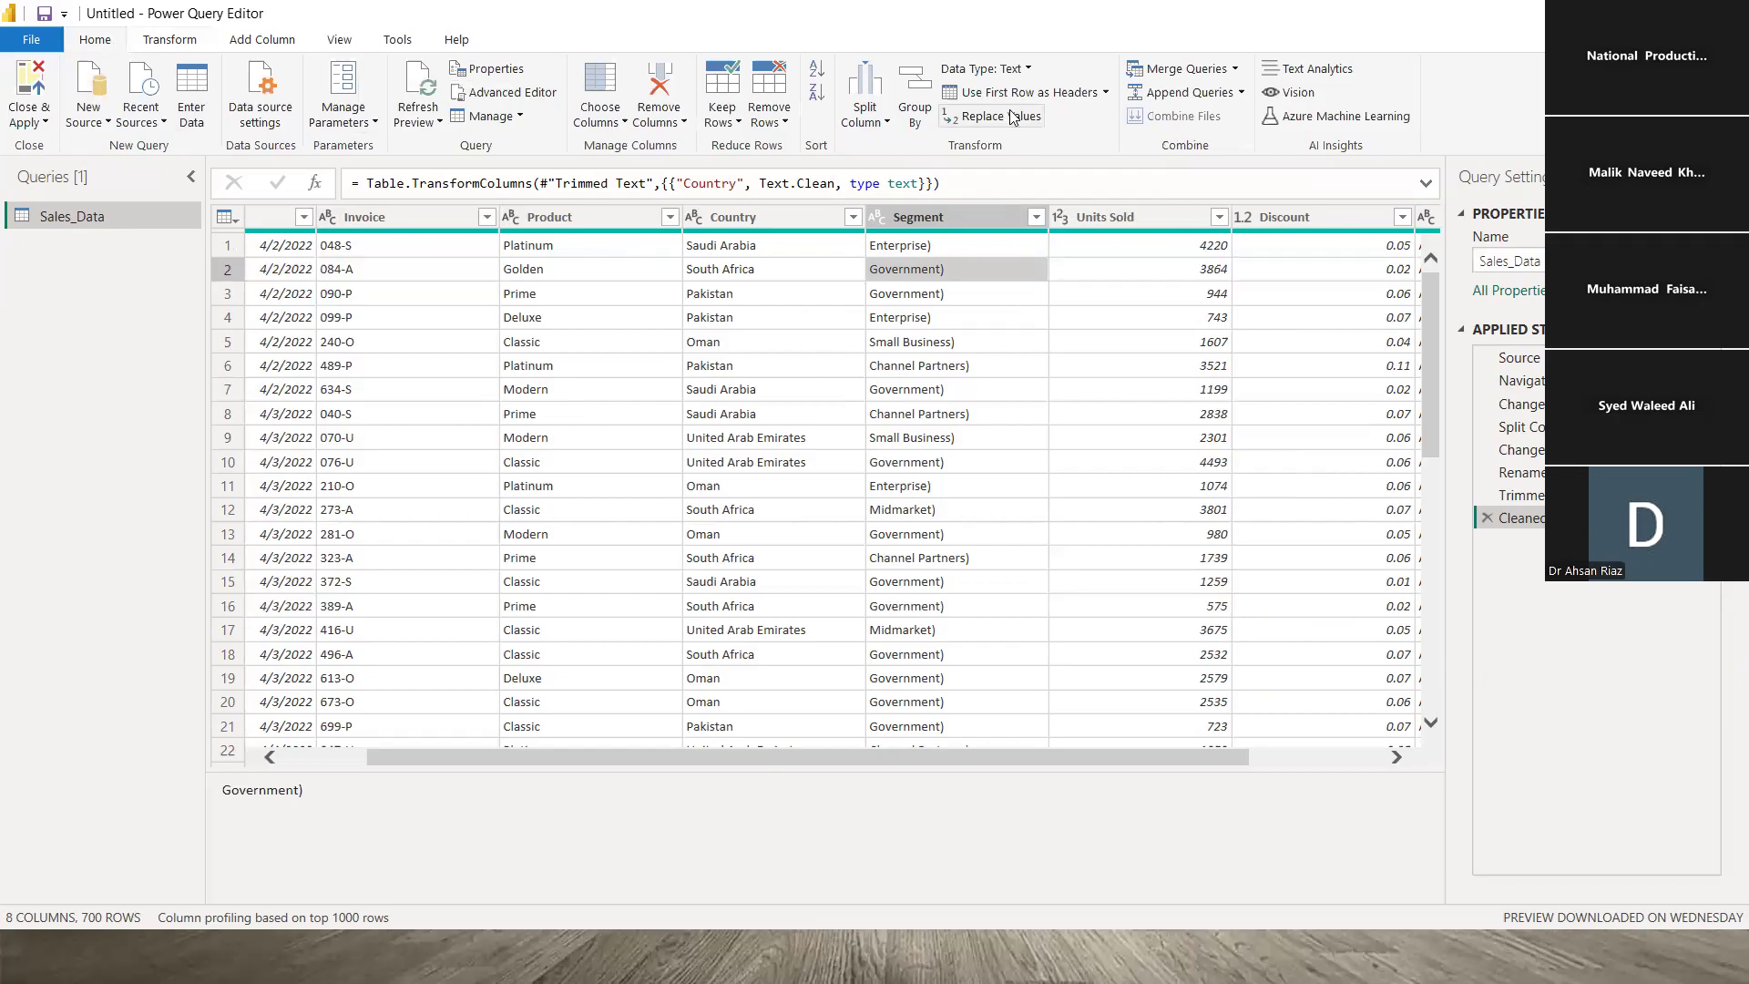
pyautogui.click(997, 117)
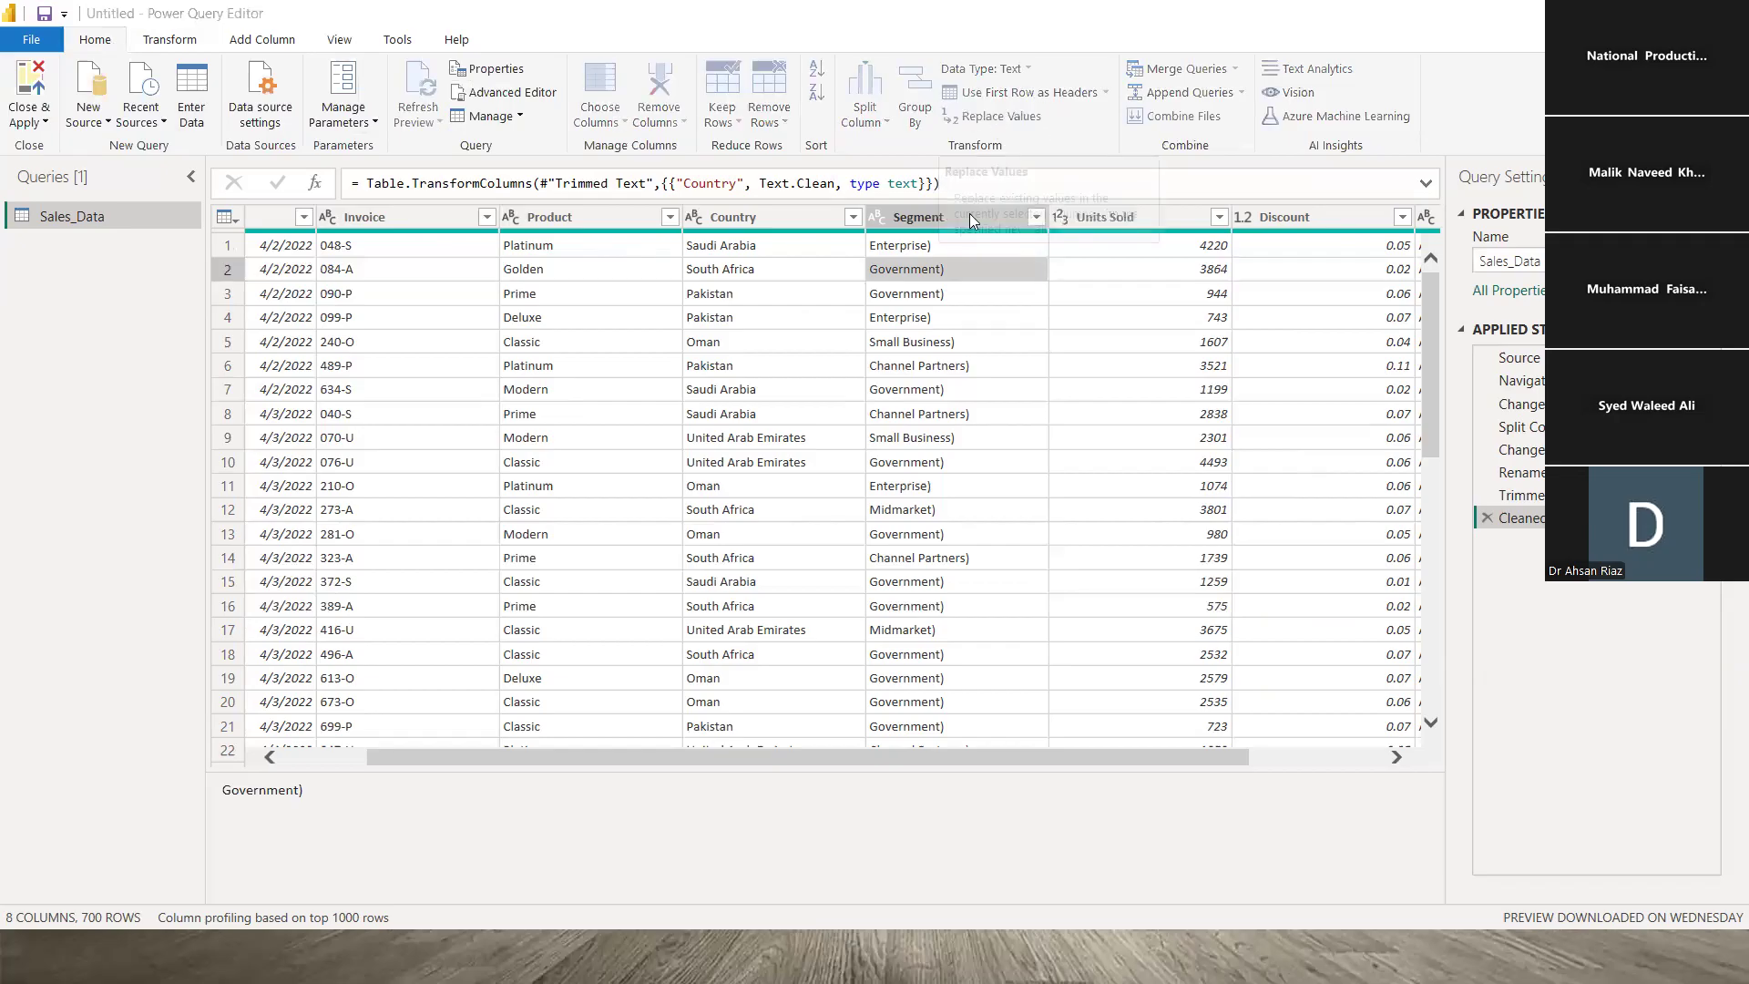
pyautogui.click(1225, 593)
pyautogui.click(886, 301)
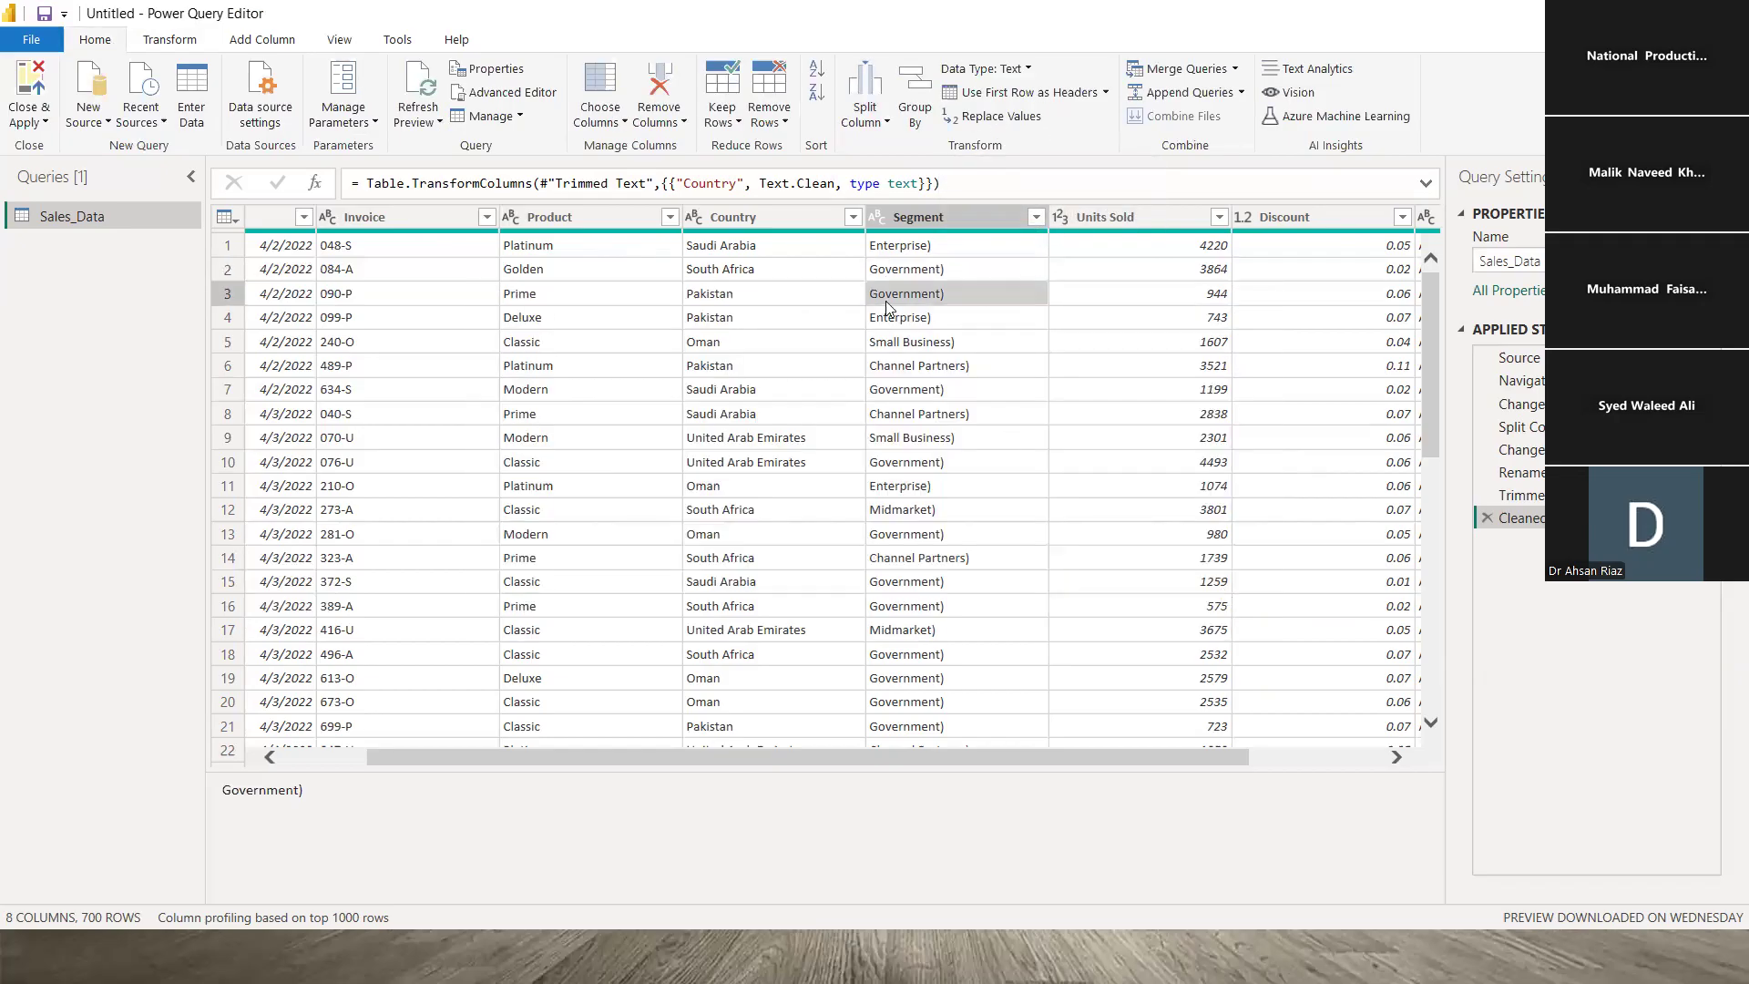
# - Replace ')' with nothing in Segment, leaving values like Enterprise, then select Product
pyautogui.click(957, 225)
pyautogui.click(971, 244)
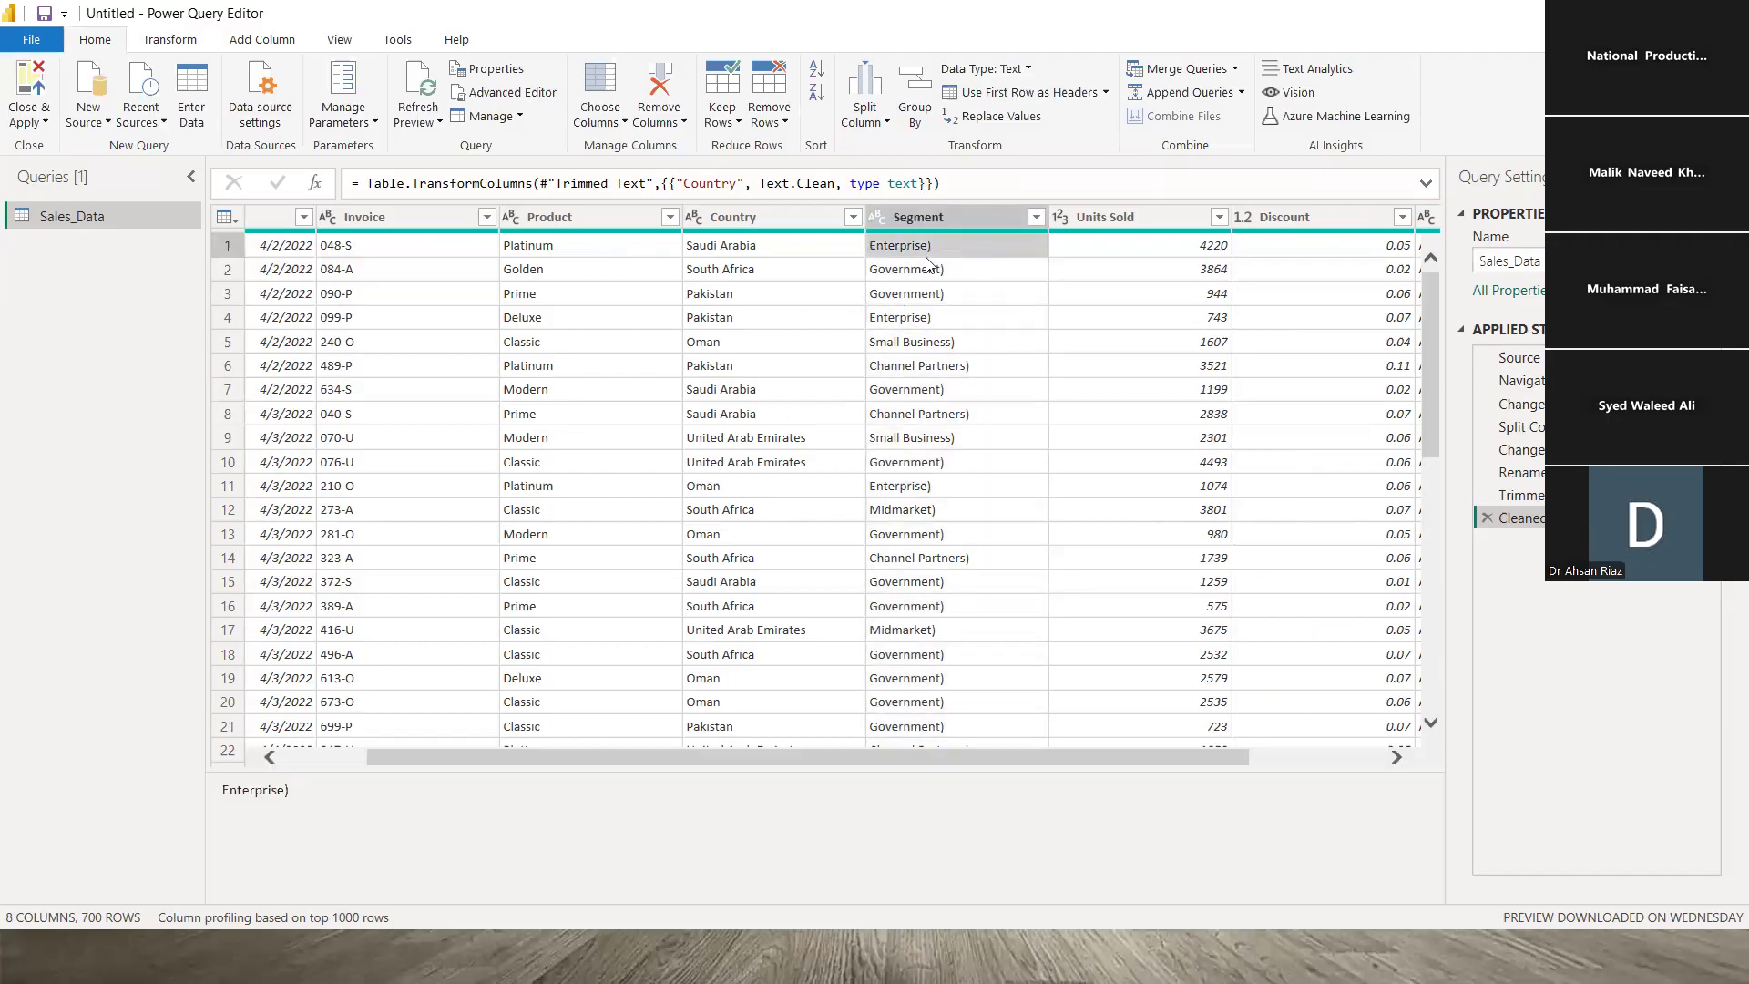
pyautogui.click(1002, 117)
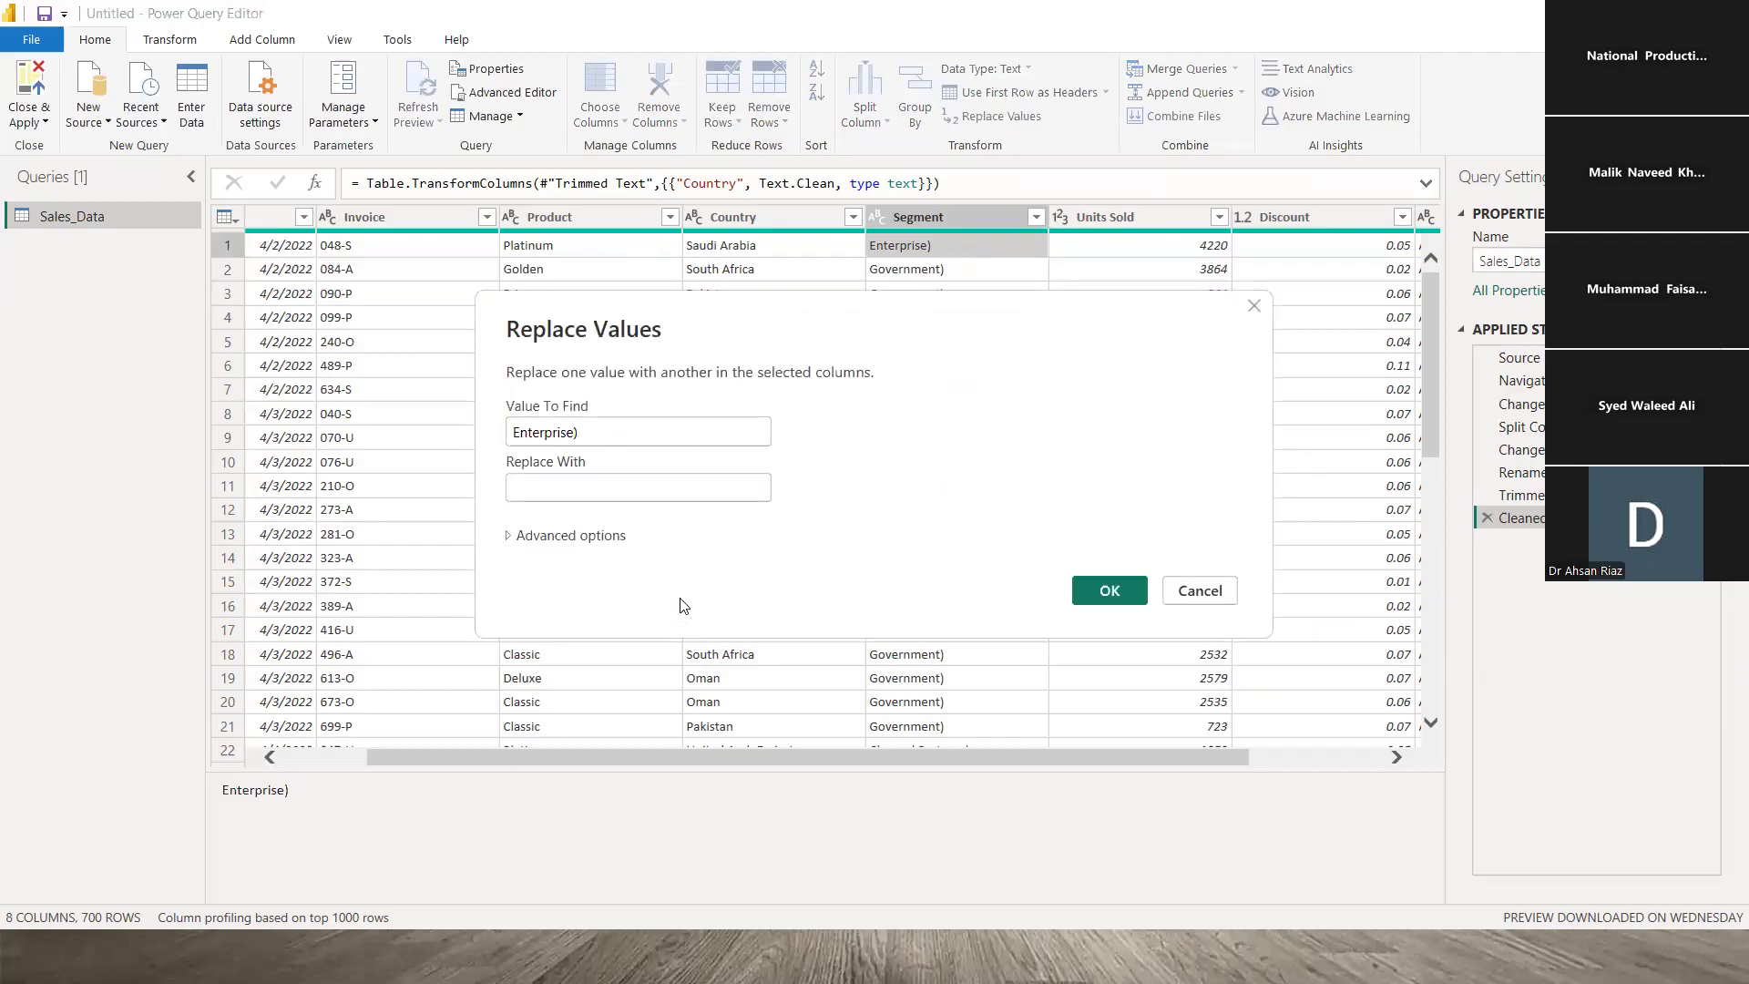
pyautogui.press('BackSpace')
pyautogui.press('BackSpace')
pyautogui.press('BackSpace')
pyautogui.press('BackSpace')
pyautogui.press('BackSpace')
pyautogui.press('BackSpace')
pyautogui.press('BackSpace')
pyautogui.press('BackSpace')
pyautogui.press('BackSpace')
pyautogui.press('BackSpace')
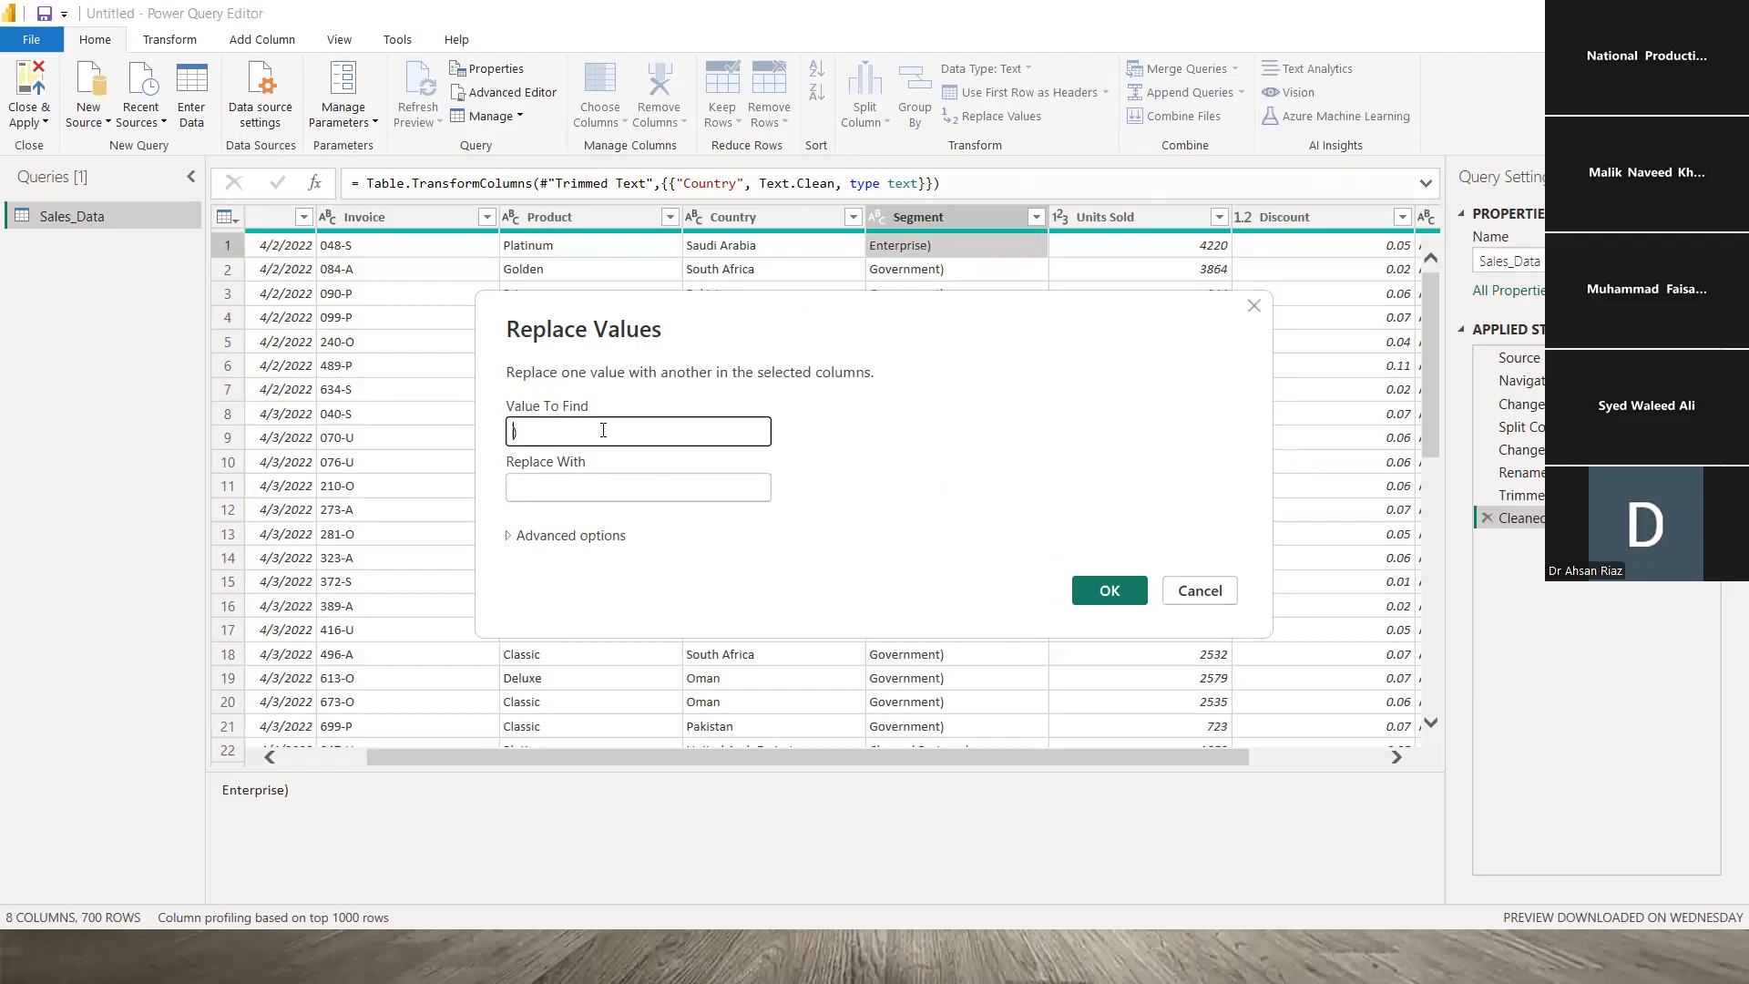
pyautogui.click(601, 427)
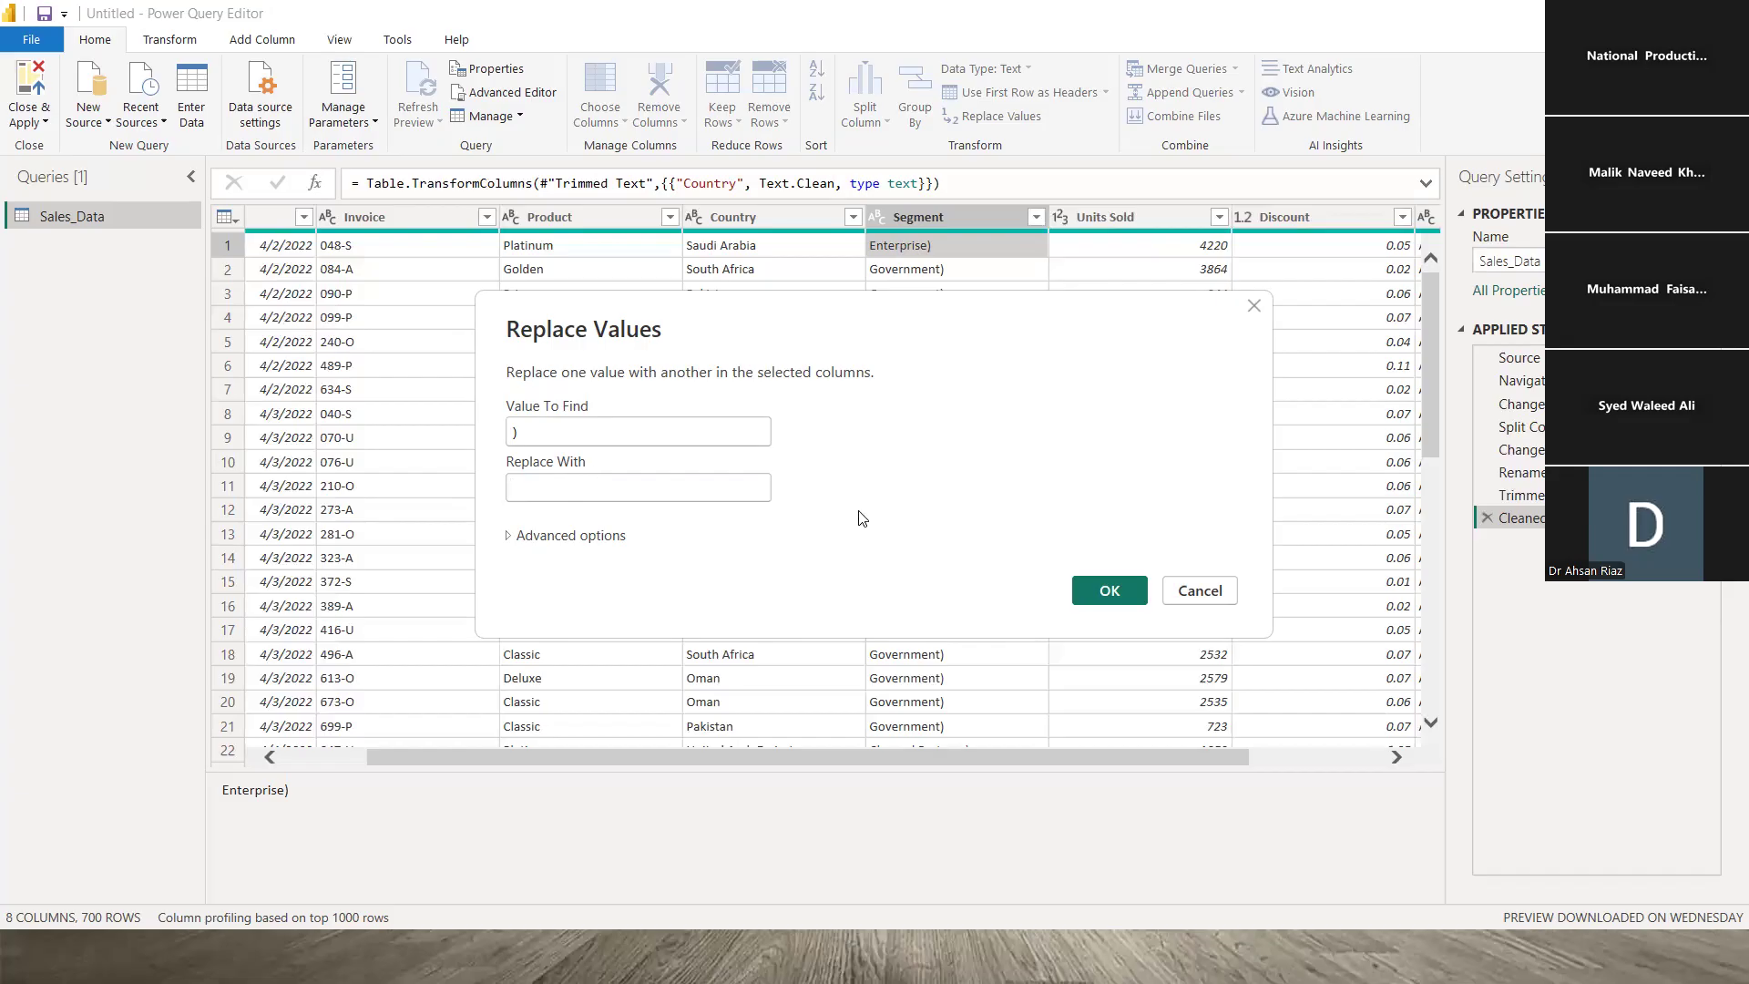
pyautogui.click(1109, 590)
pyautogui.click(953, 248)
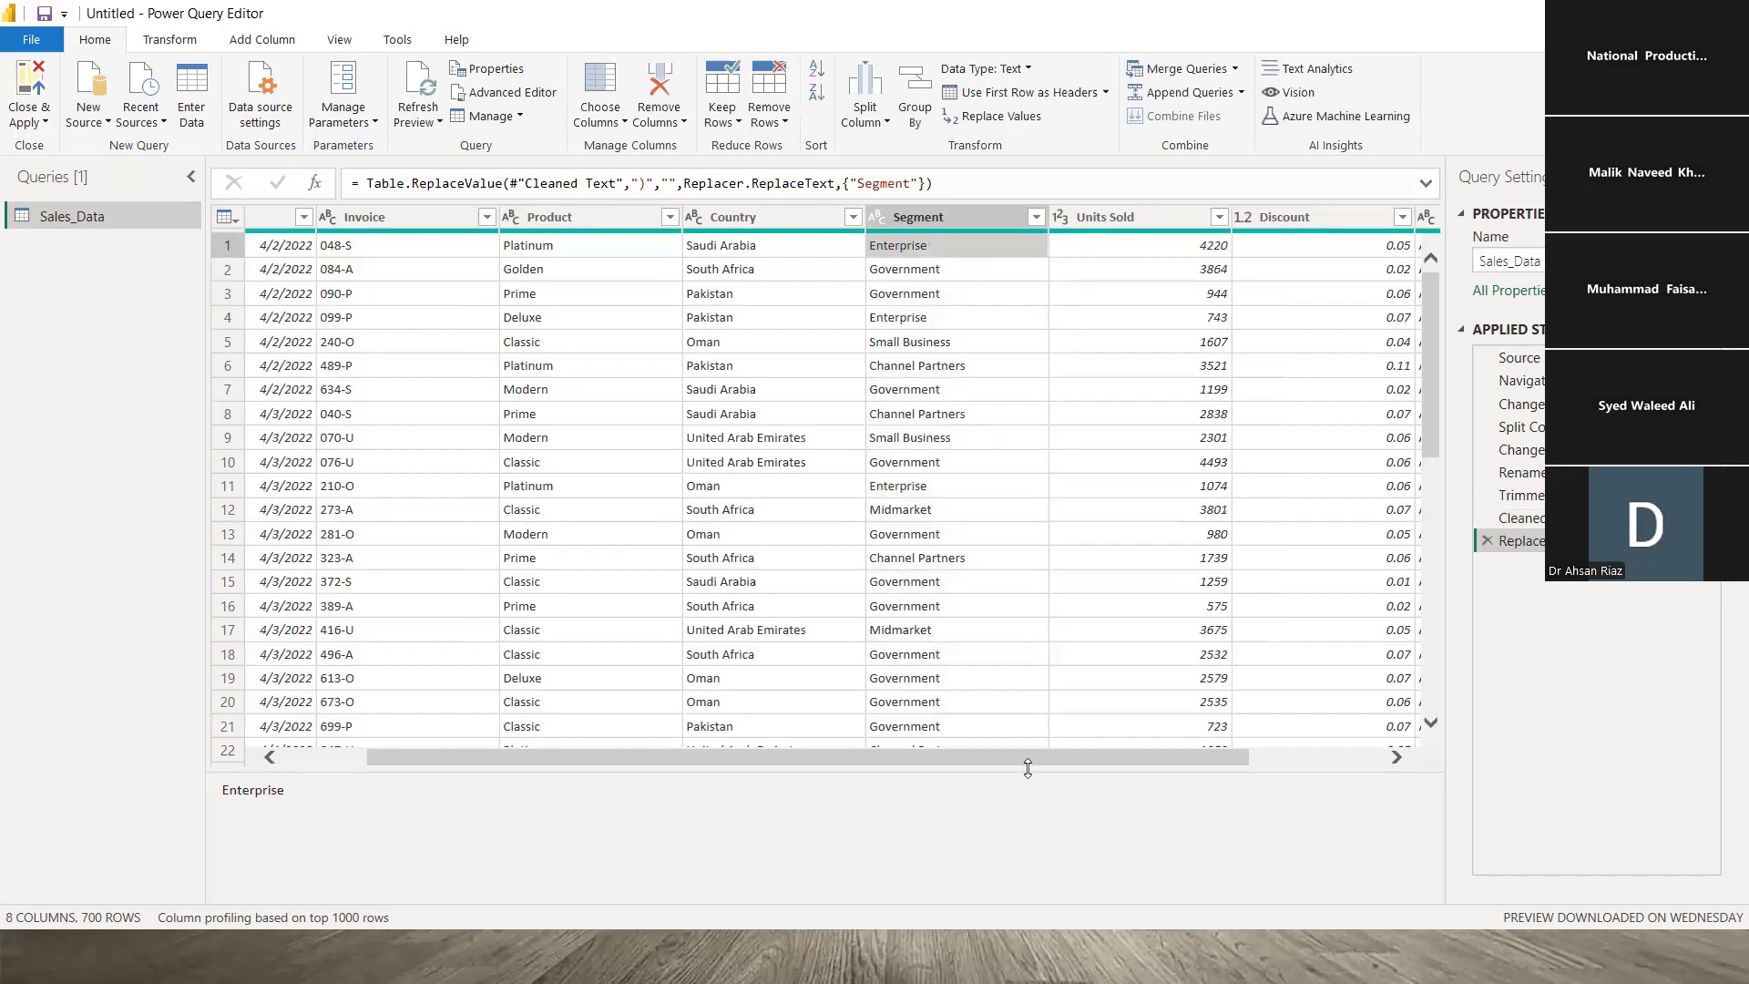
pyautogui.moveTo(887, 755); pyautogui.dragTo(693, 217)
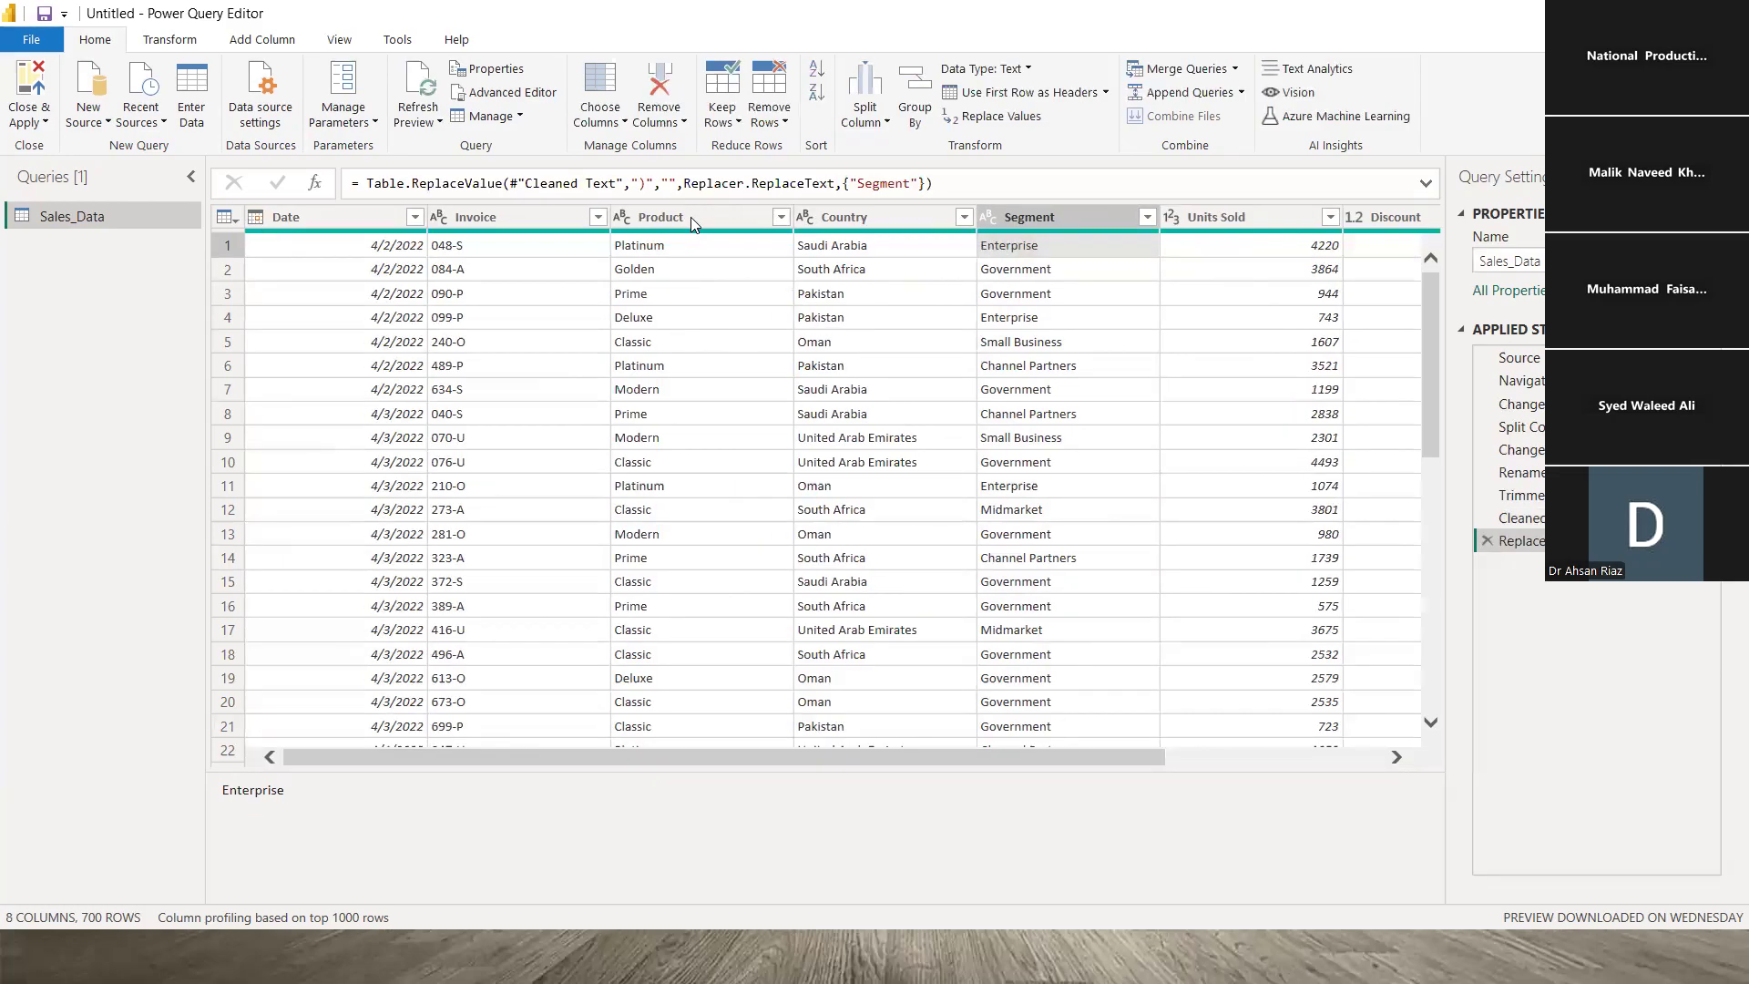
pyautogui.click(691, 213)
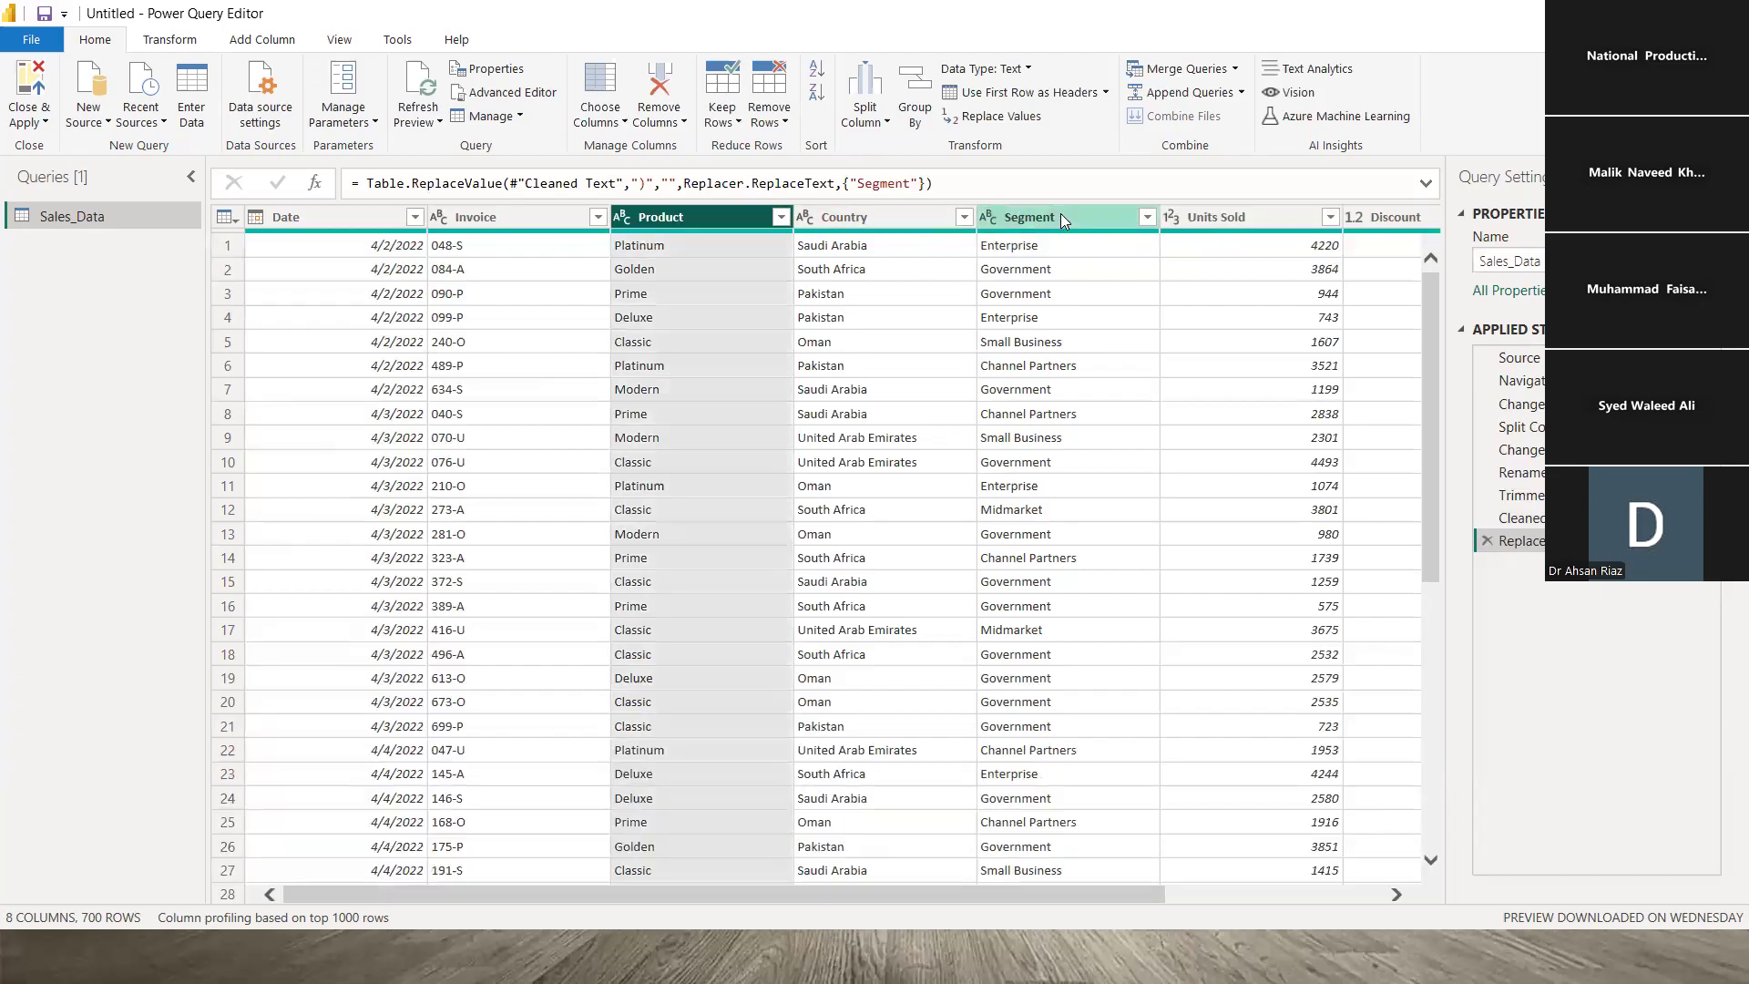
pyautogui.click(1048, 267)
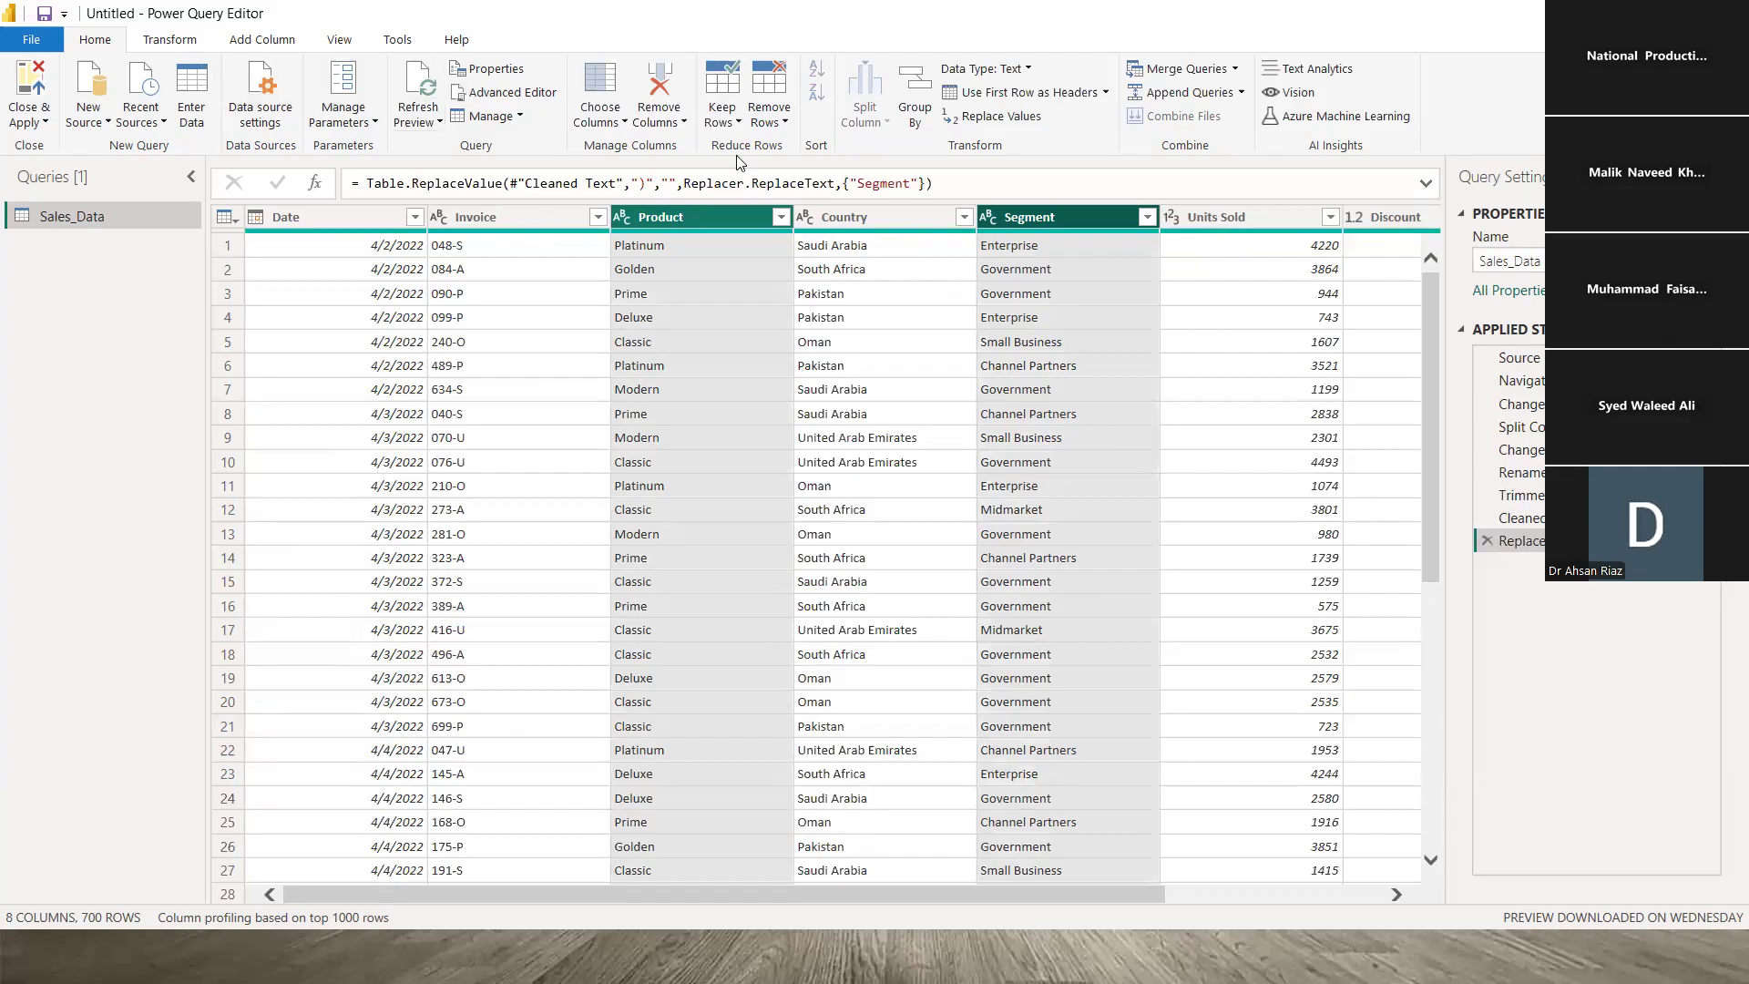
pyautogui.scroll(-1, 776, 66)
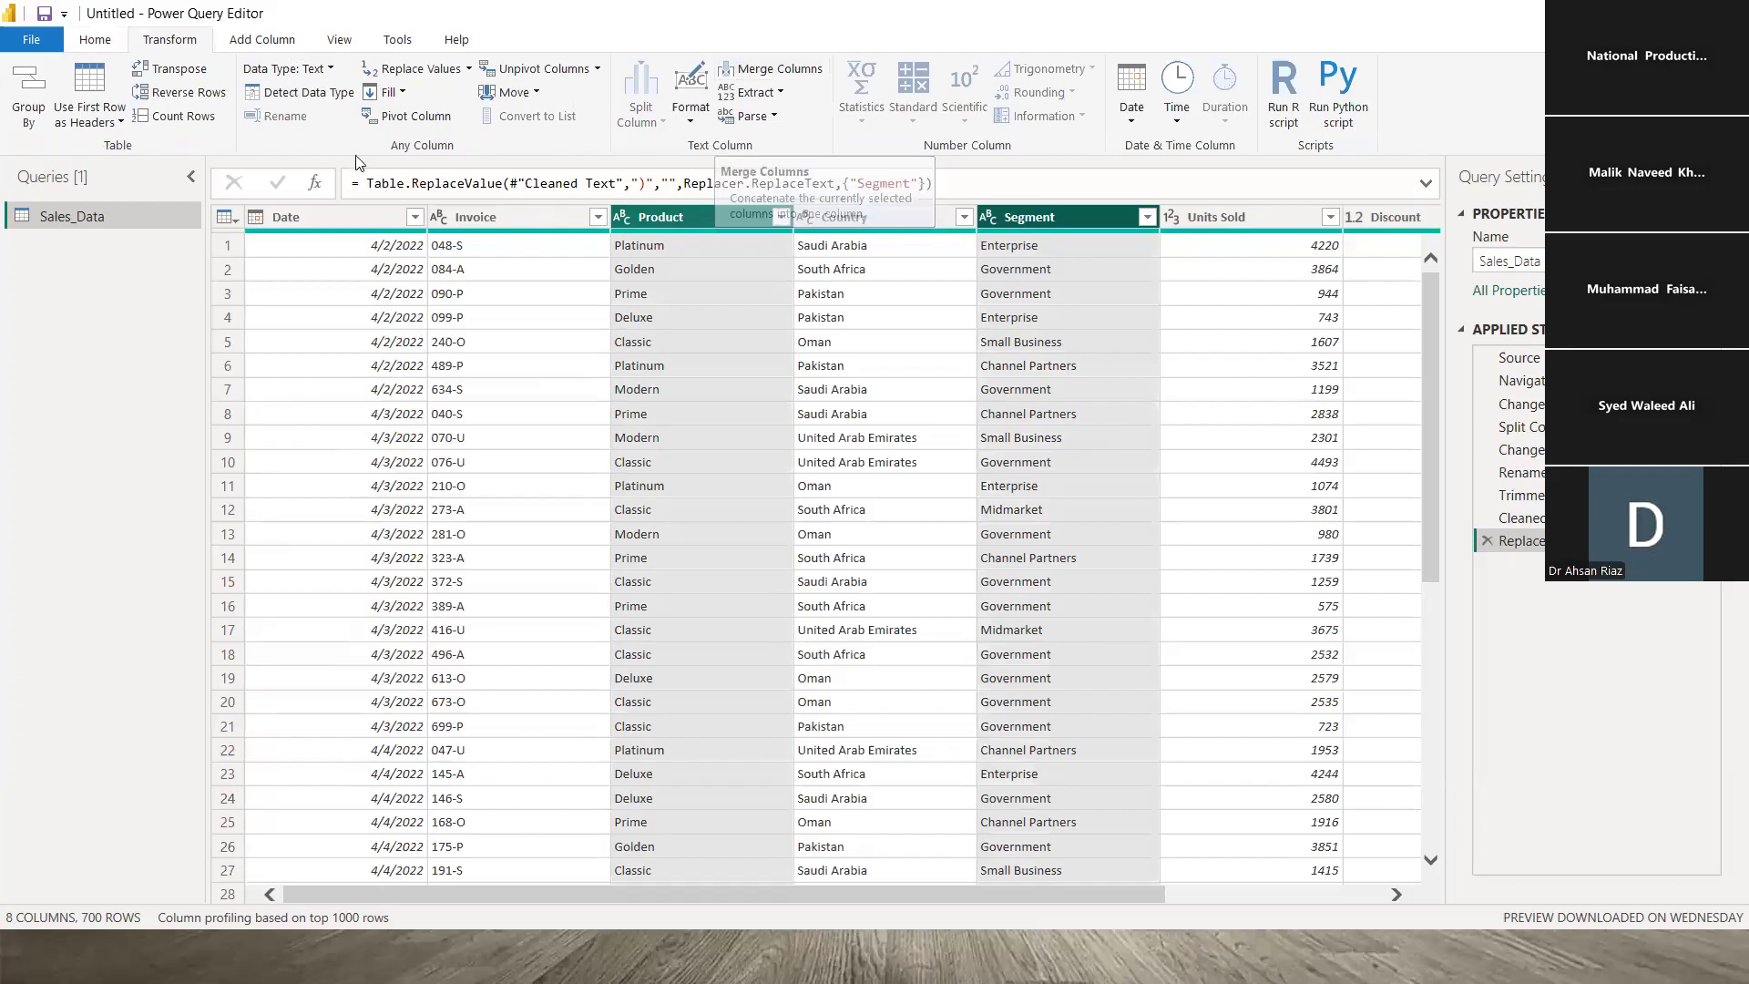
pyautogui.scroll(-1, 364, 136)
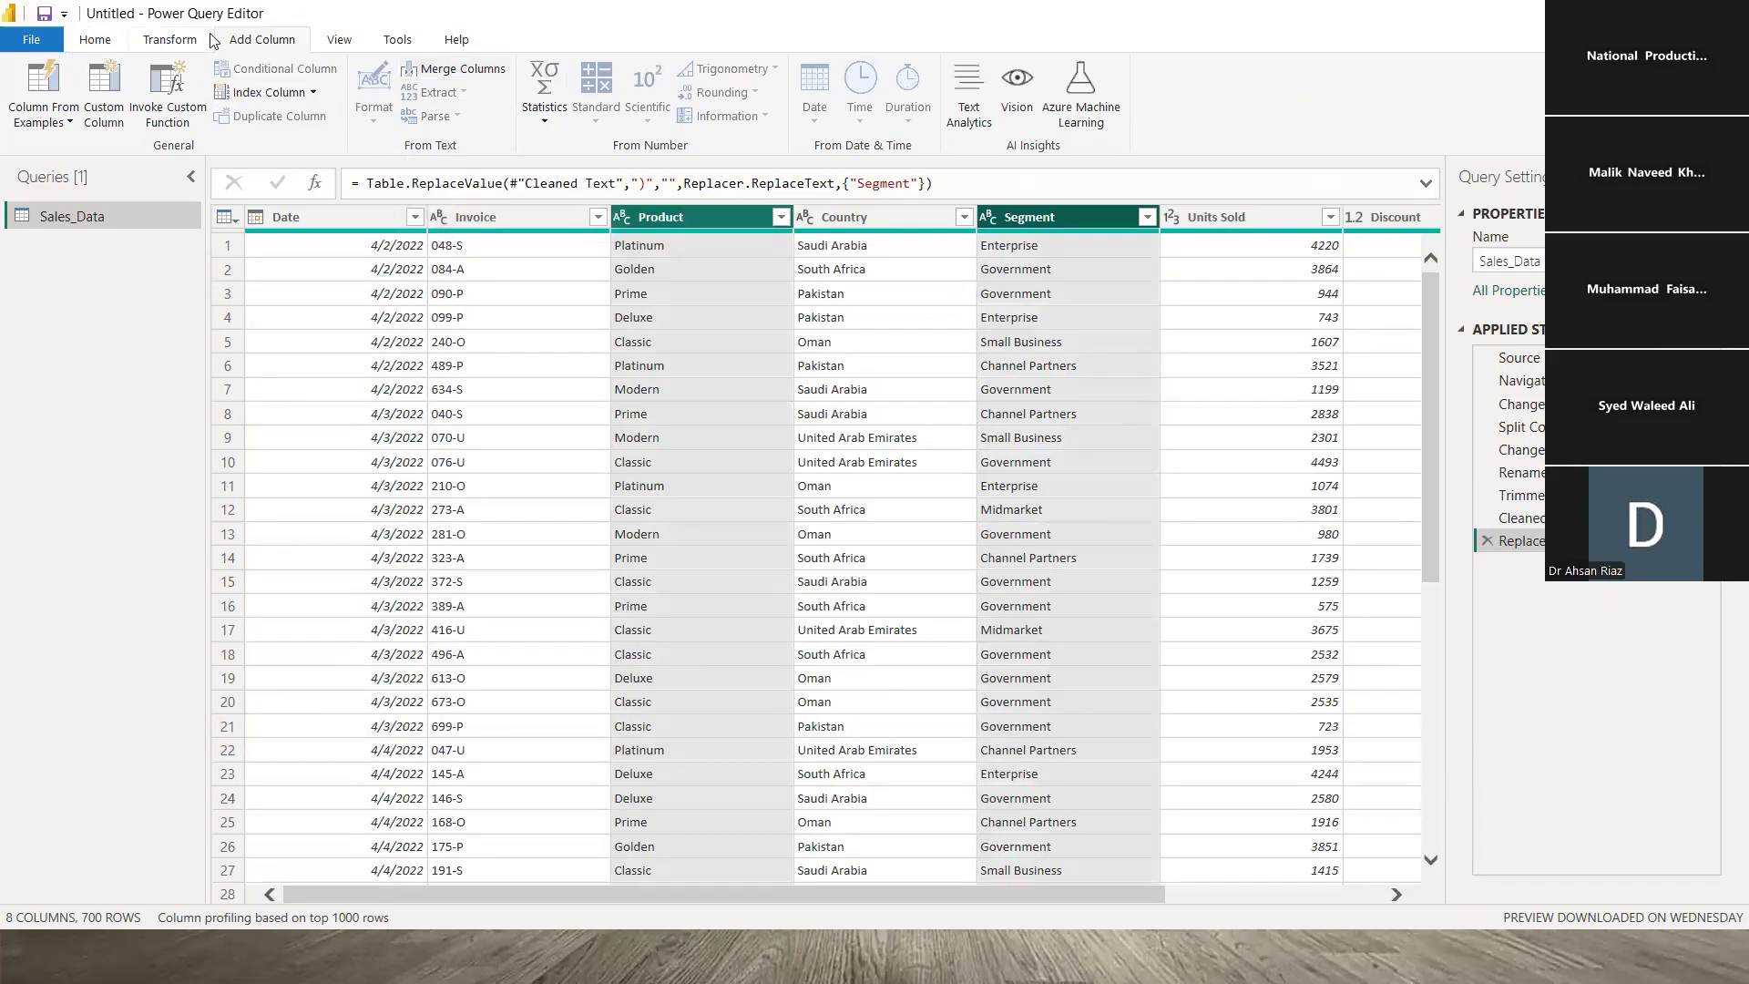
pyautogui.scroll(2, 210, 41)
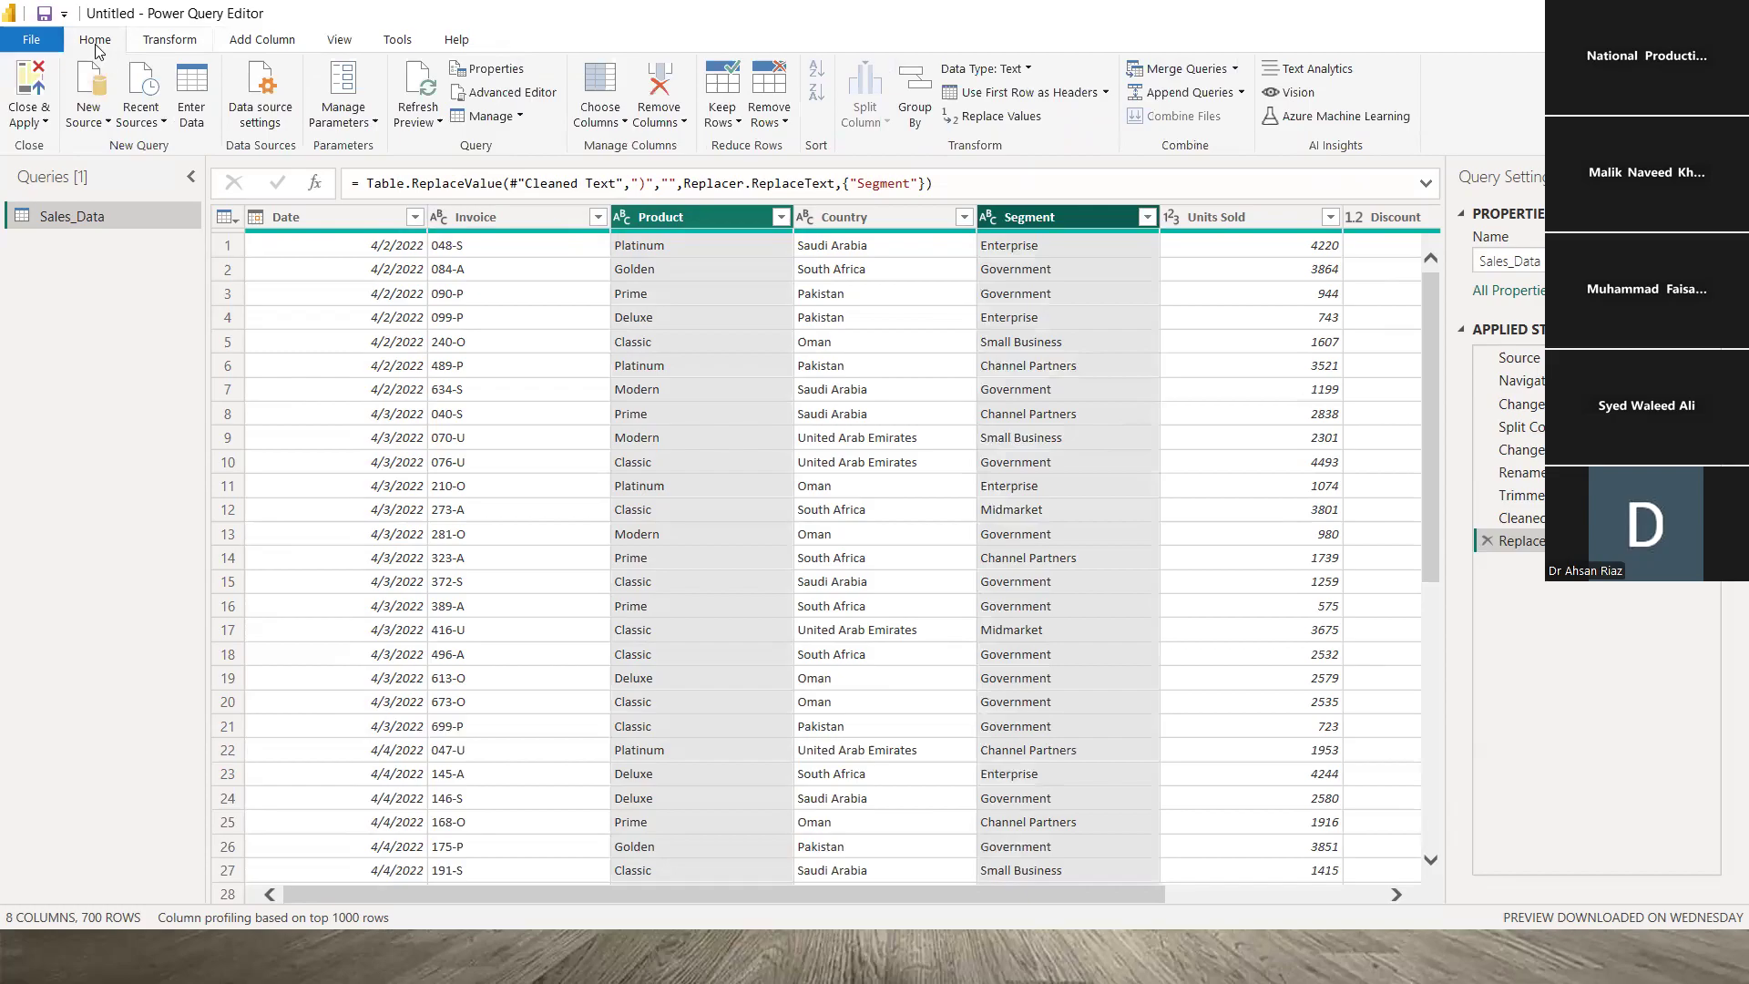
pyautogui.scroll(-1, 171, 48)
pyautogui.scroll(1, 271, 47)
pyautogui.scroll(-1, 271, 47)
pyautogui.click(271, 46)
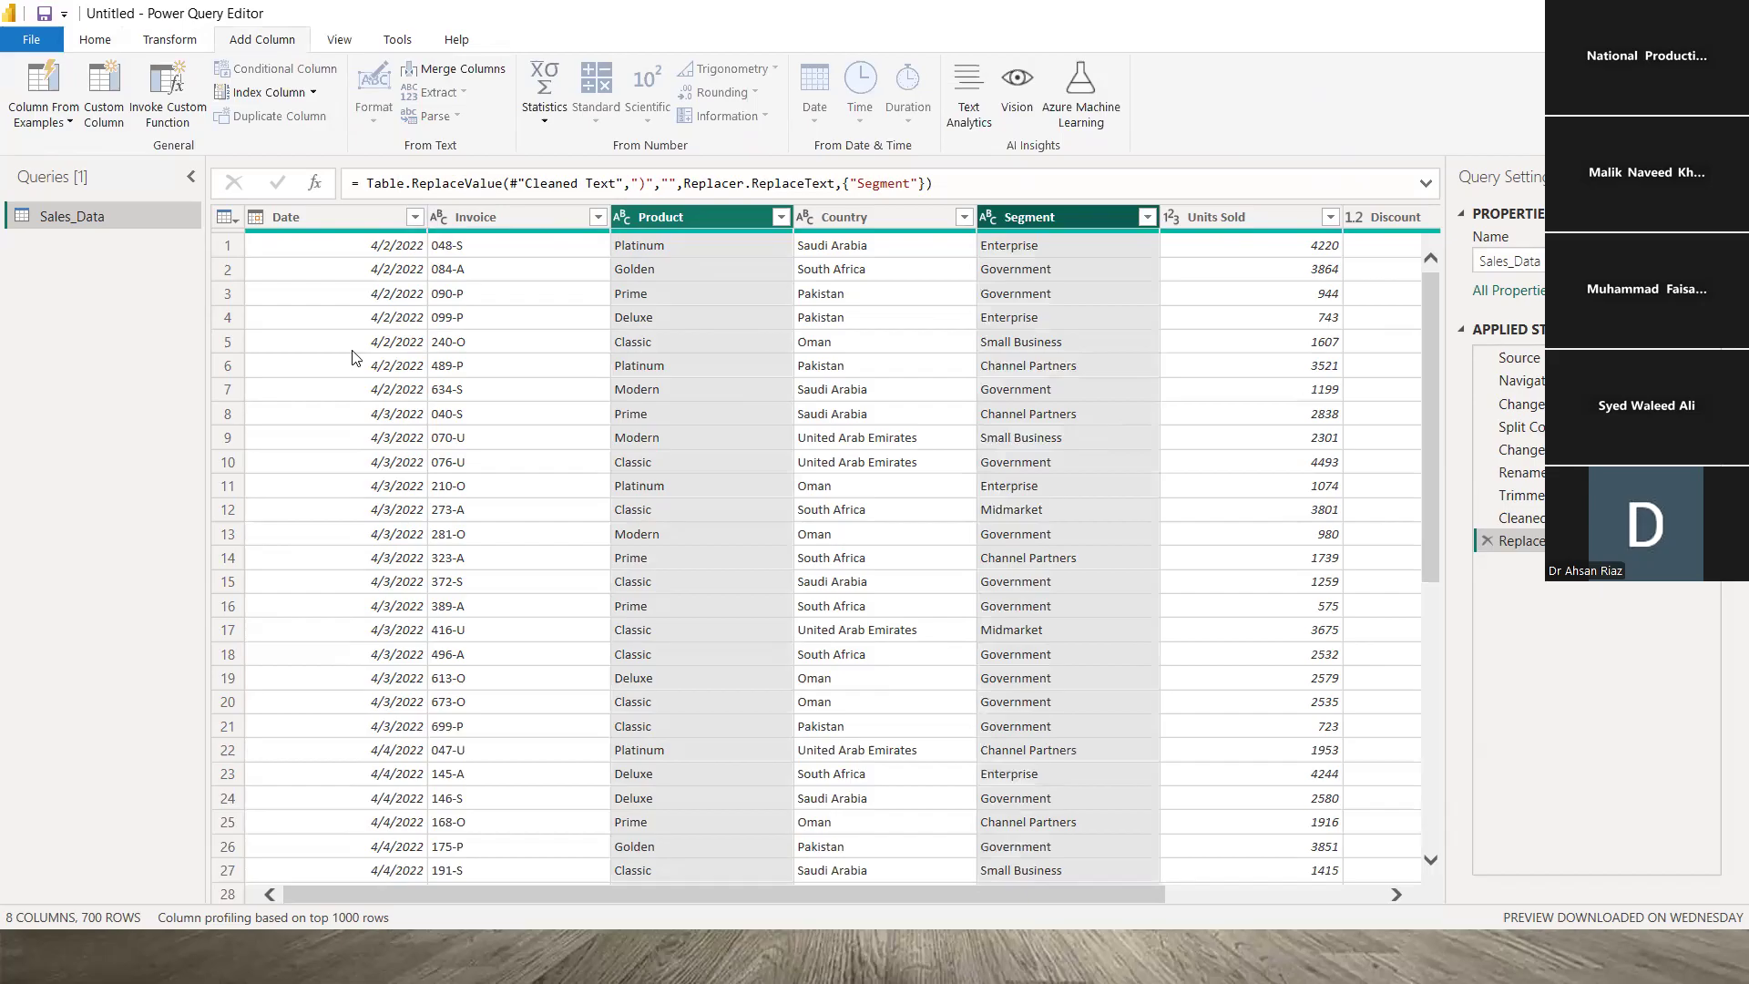
pyautogui.click(180, 41)
pyautogui.click(96, 42)
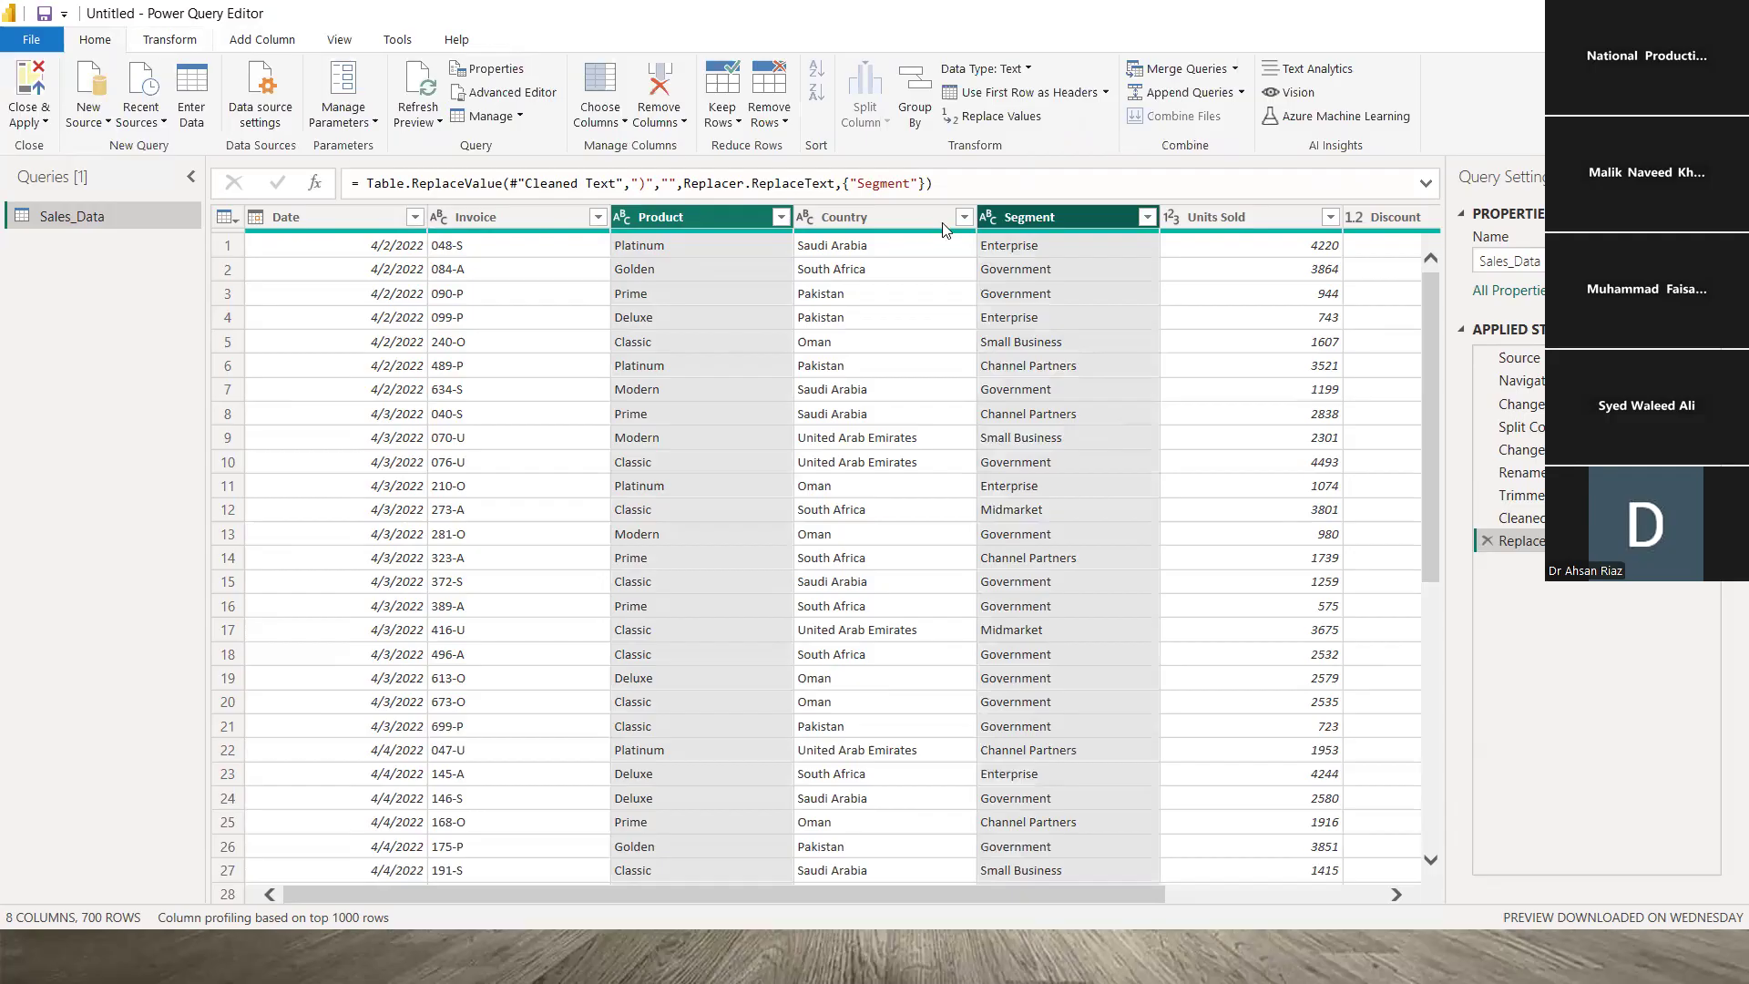
pyautogui.click(190, 42)
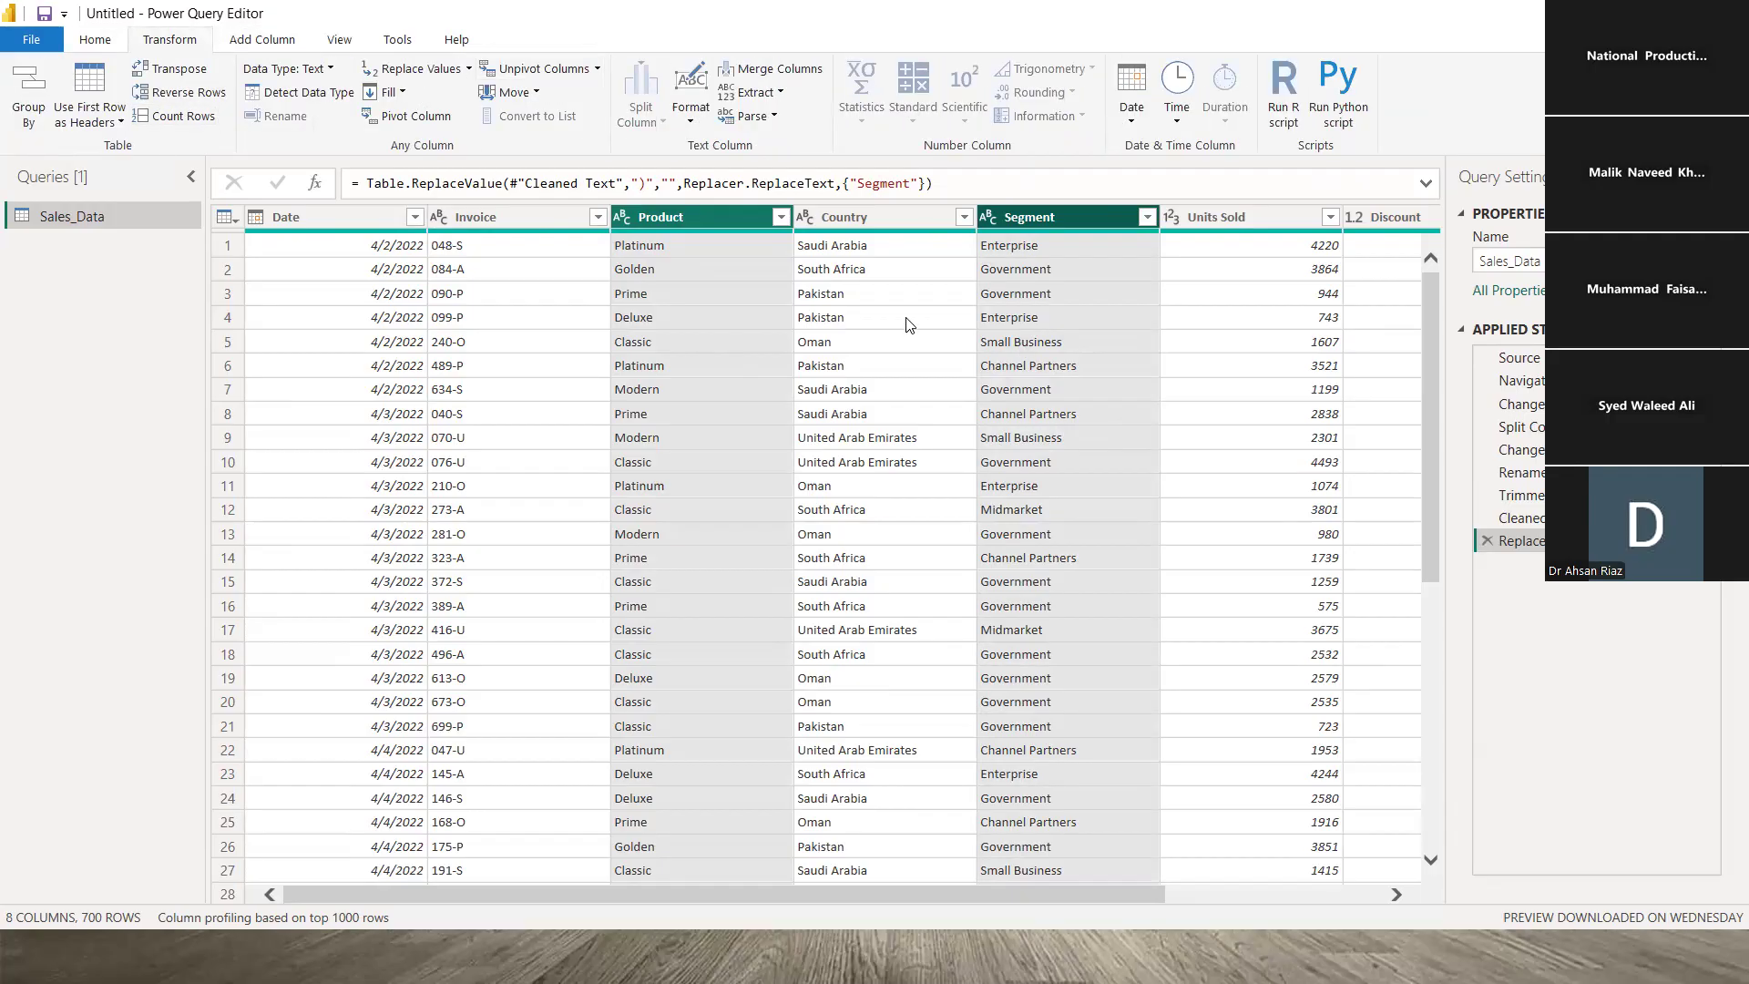
pyautogui.click(265, 46)
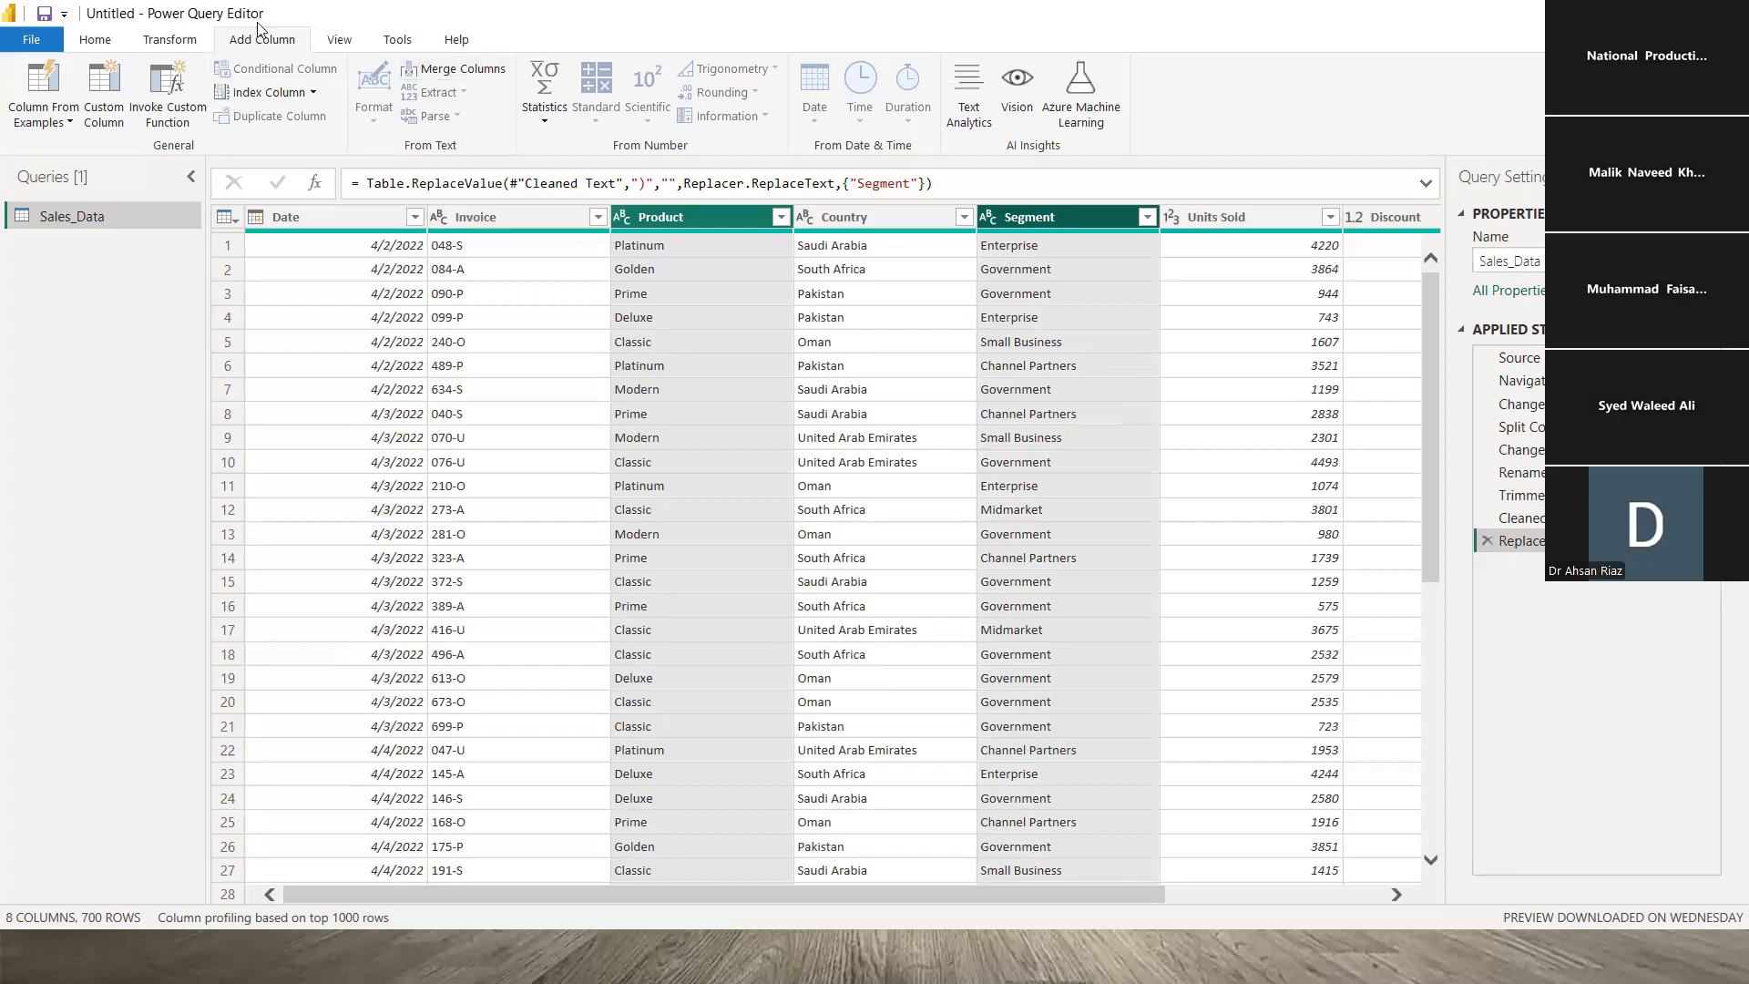
# - Cancel the Merge Columns dialog, then select the Country and Product columns together
pyautogui.click(455, 72)
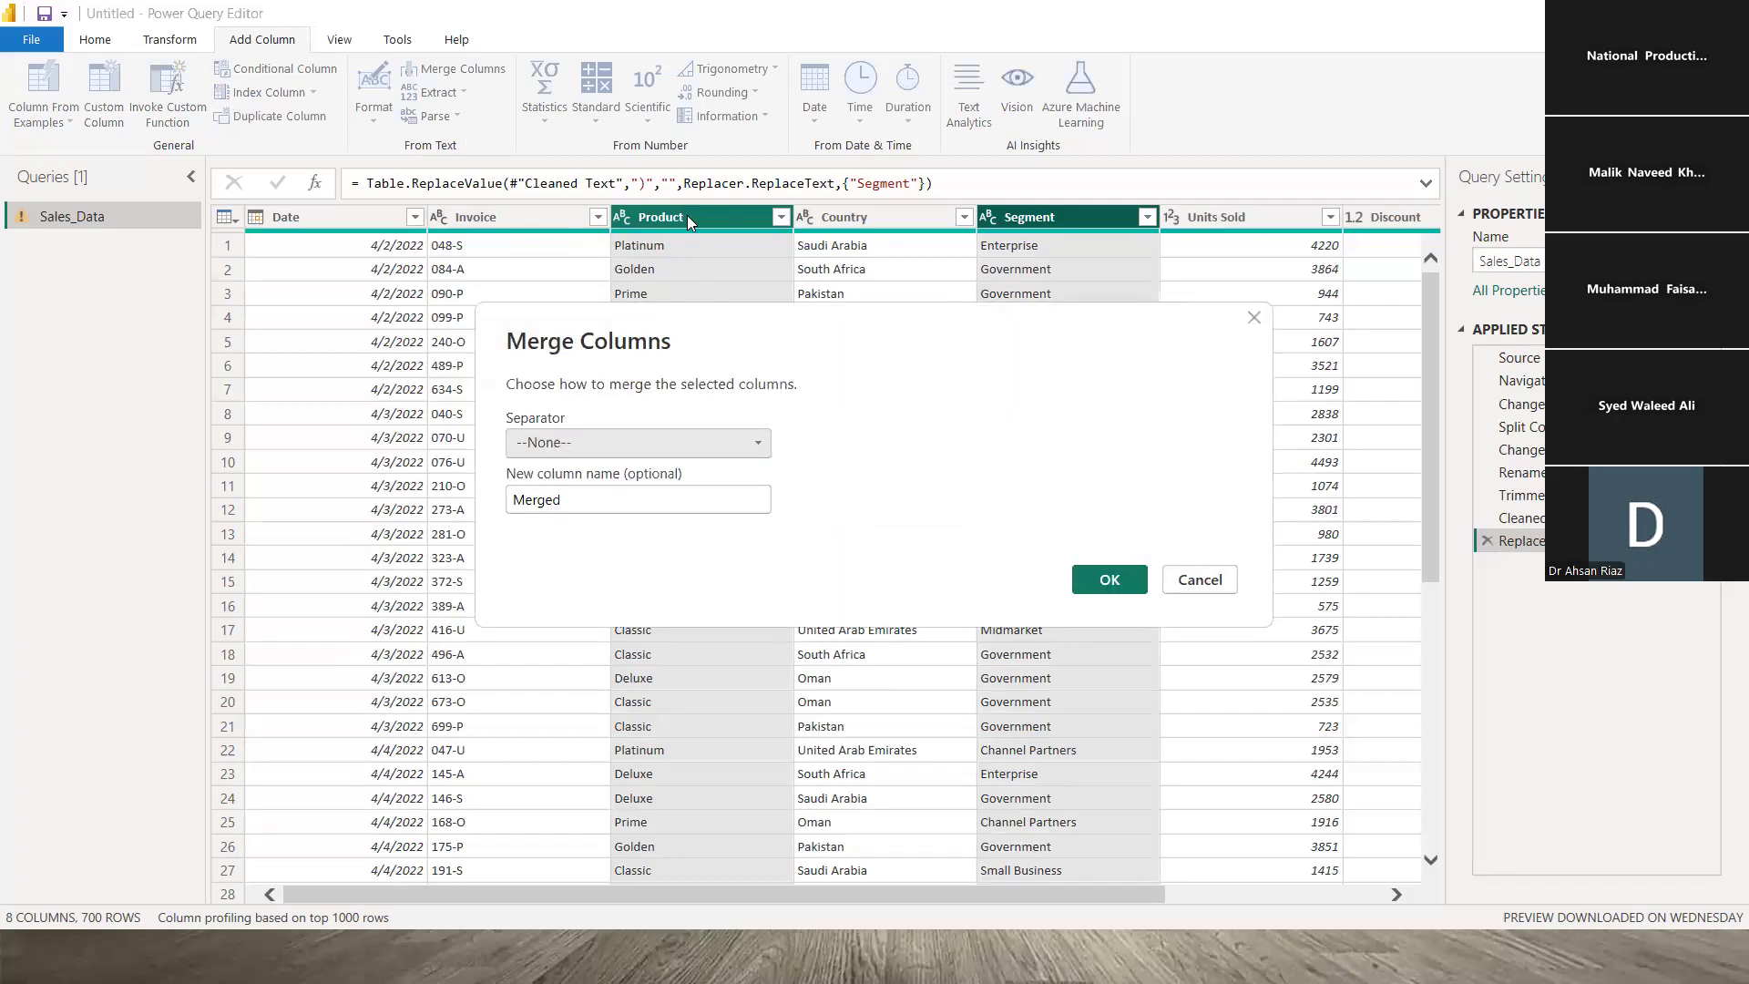
pyautogui.click(1199, 580)
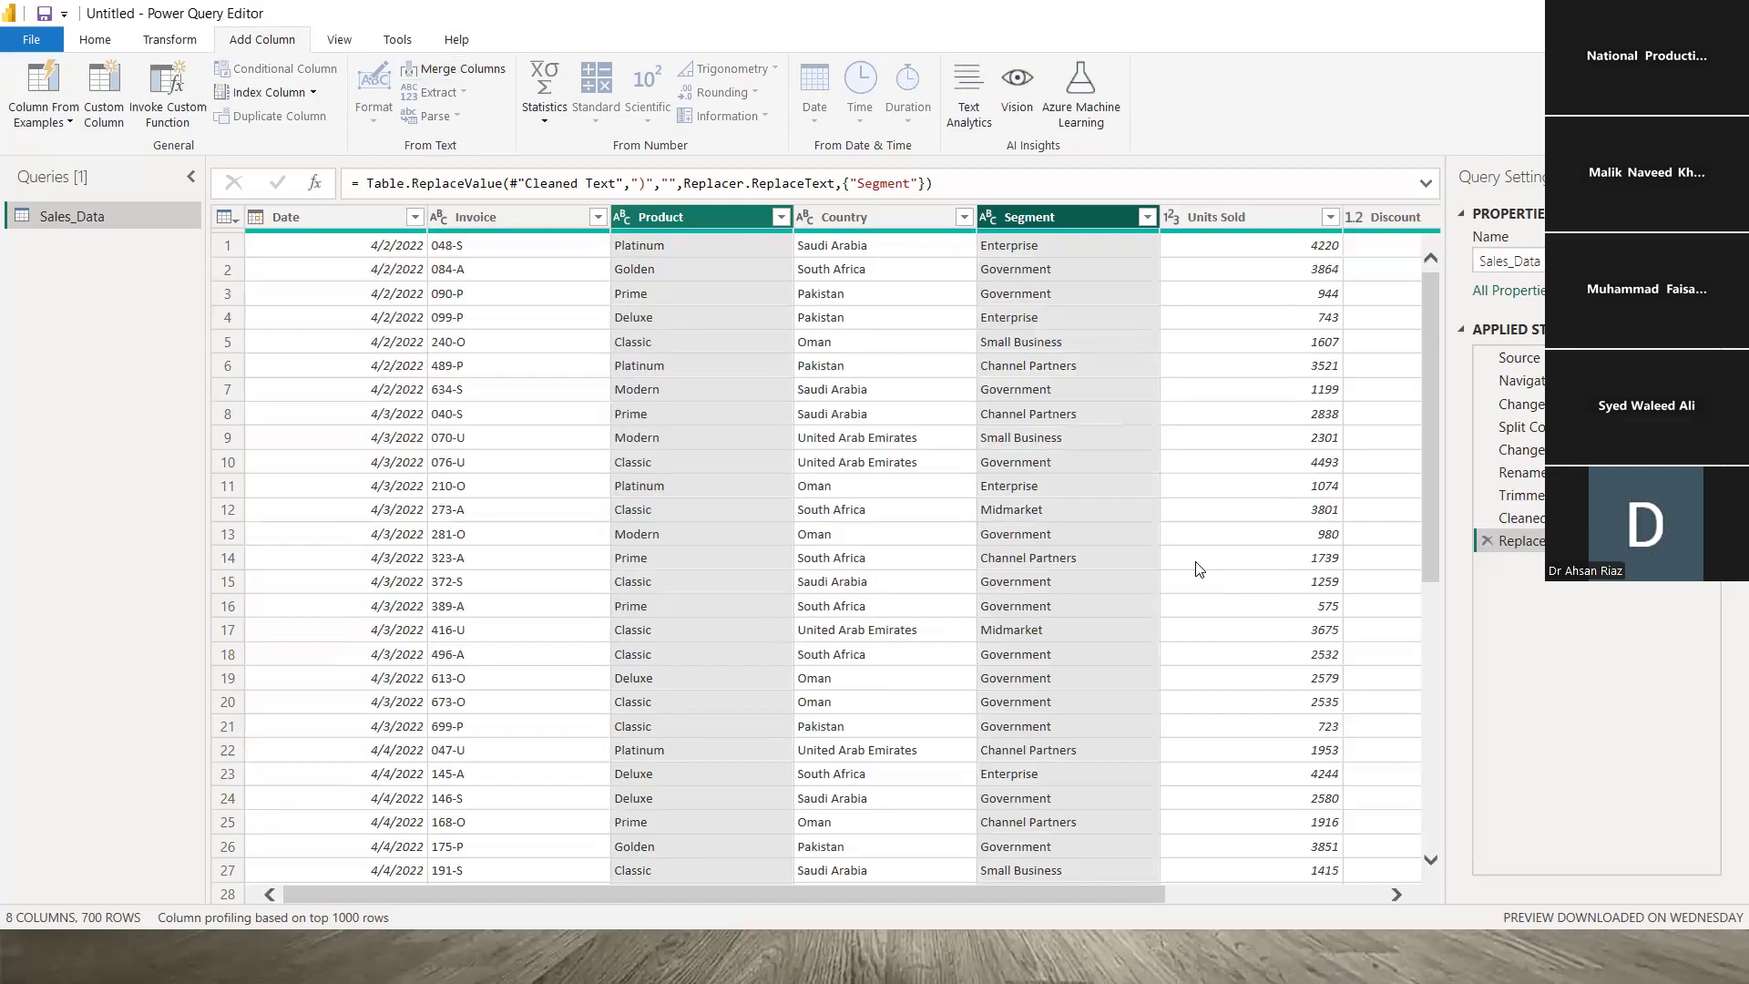
pyautogui.click(1042, 248)
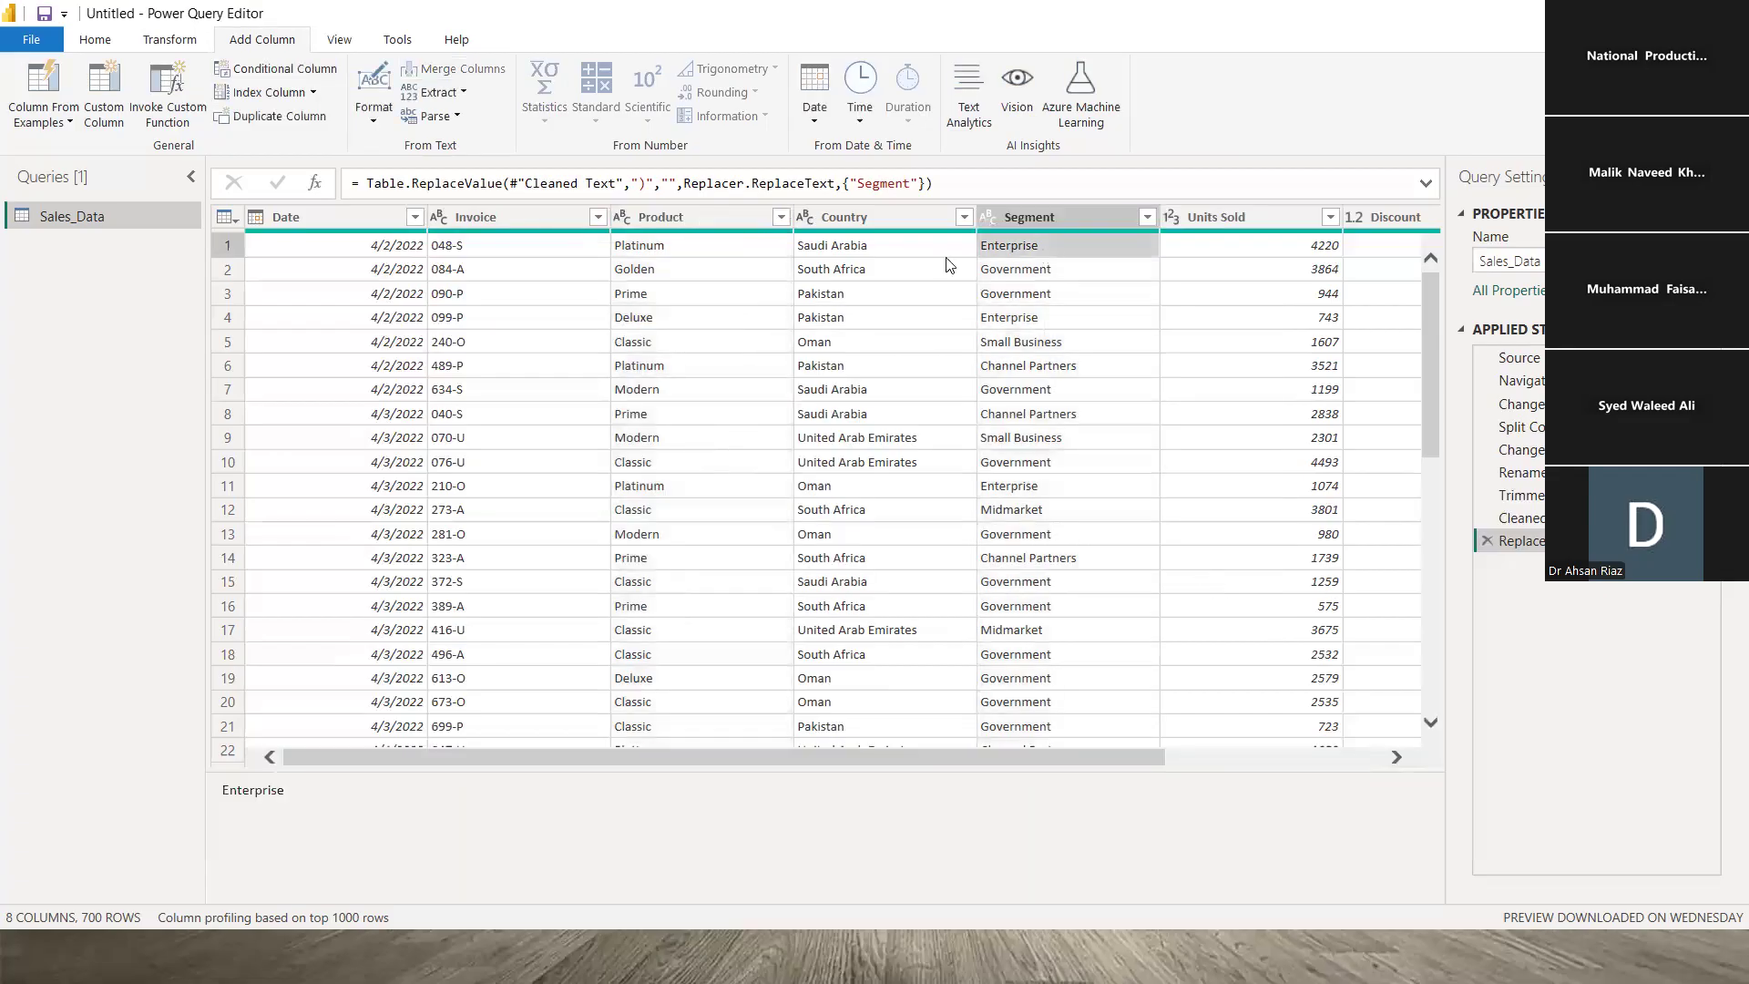
pyautogui.click(878, 249)
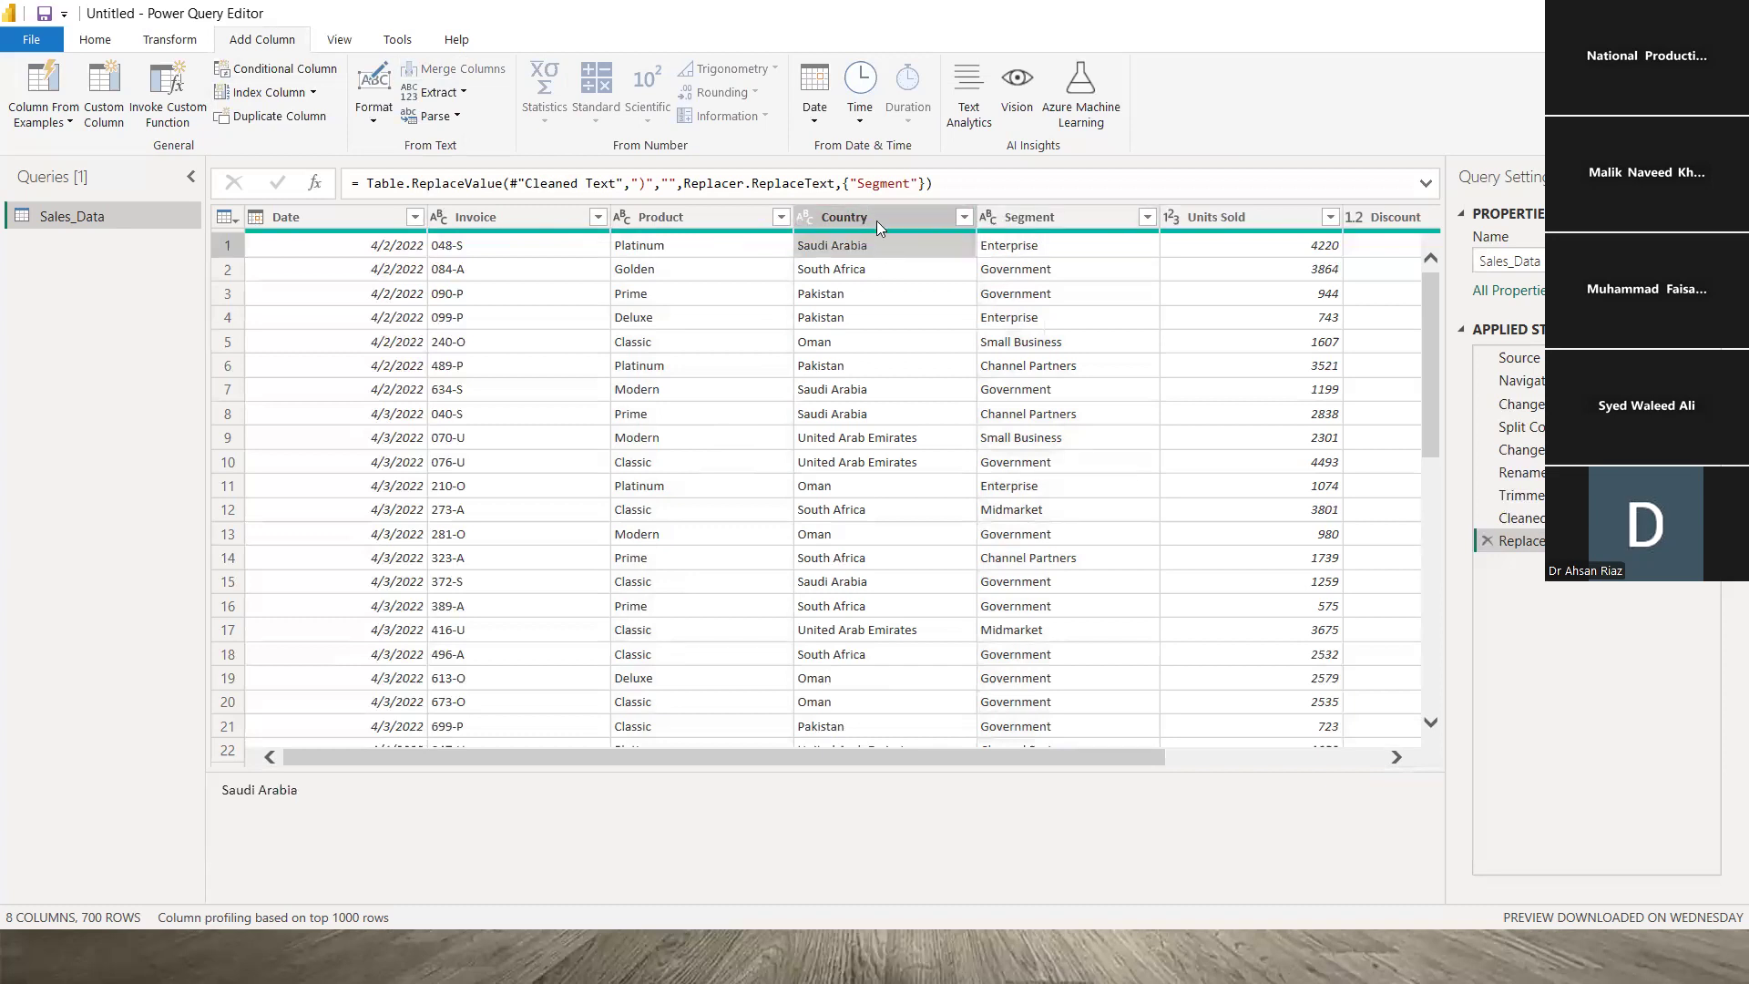
pyautogui.click(876, 218)
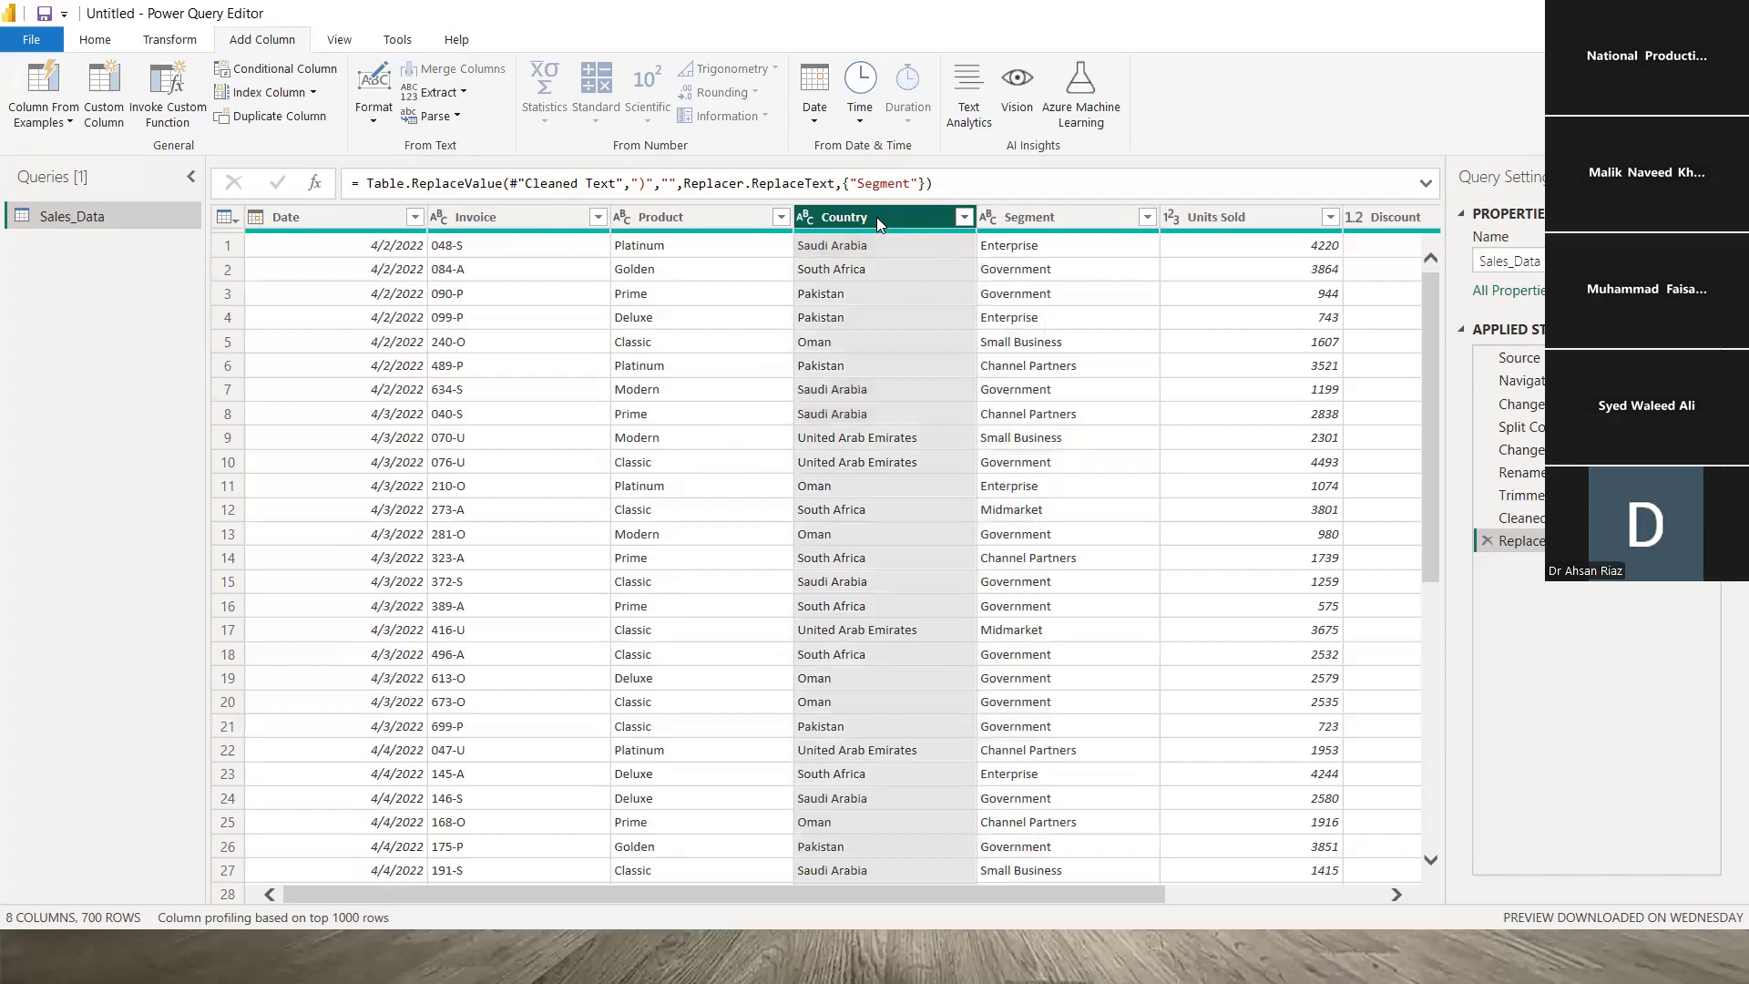
pyautogui.keyDown('ctrl'); pyautogui.click(716, 218); pyautogui.keyUp('ctrl')
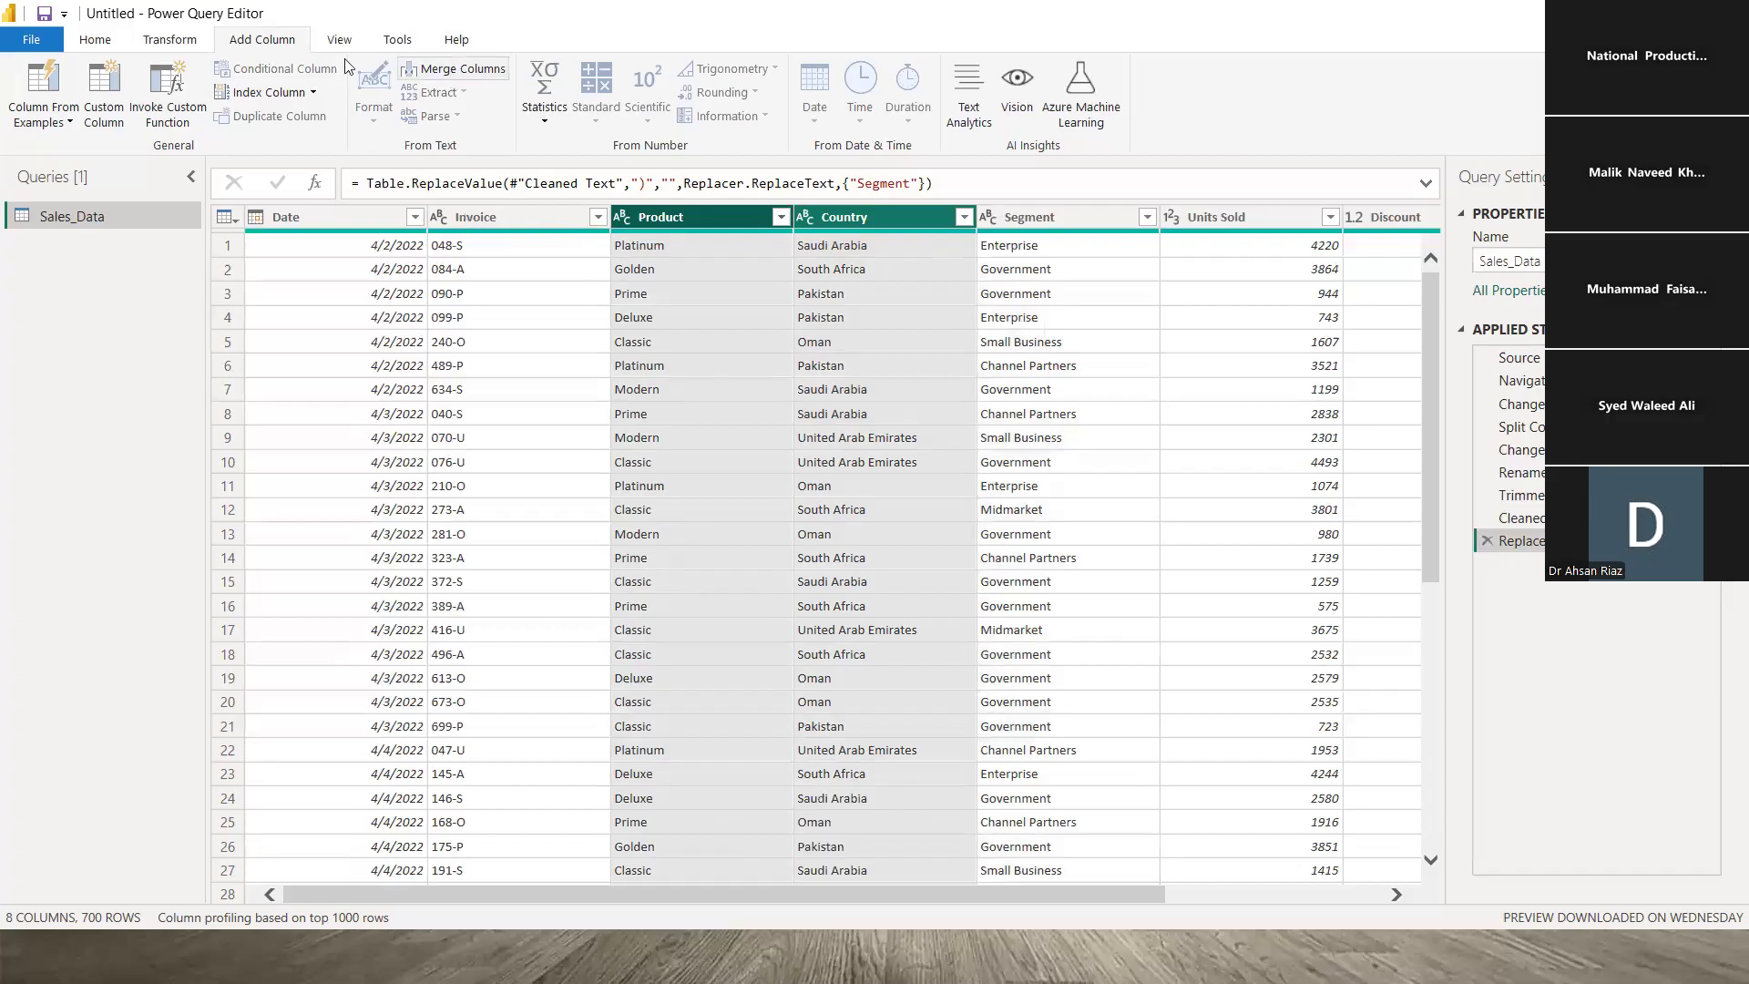
# - Merge Country and Product with a custom ' - ' separator into a new 'Country & Product' column
pyautogui.click(455, 71)
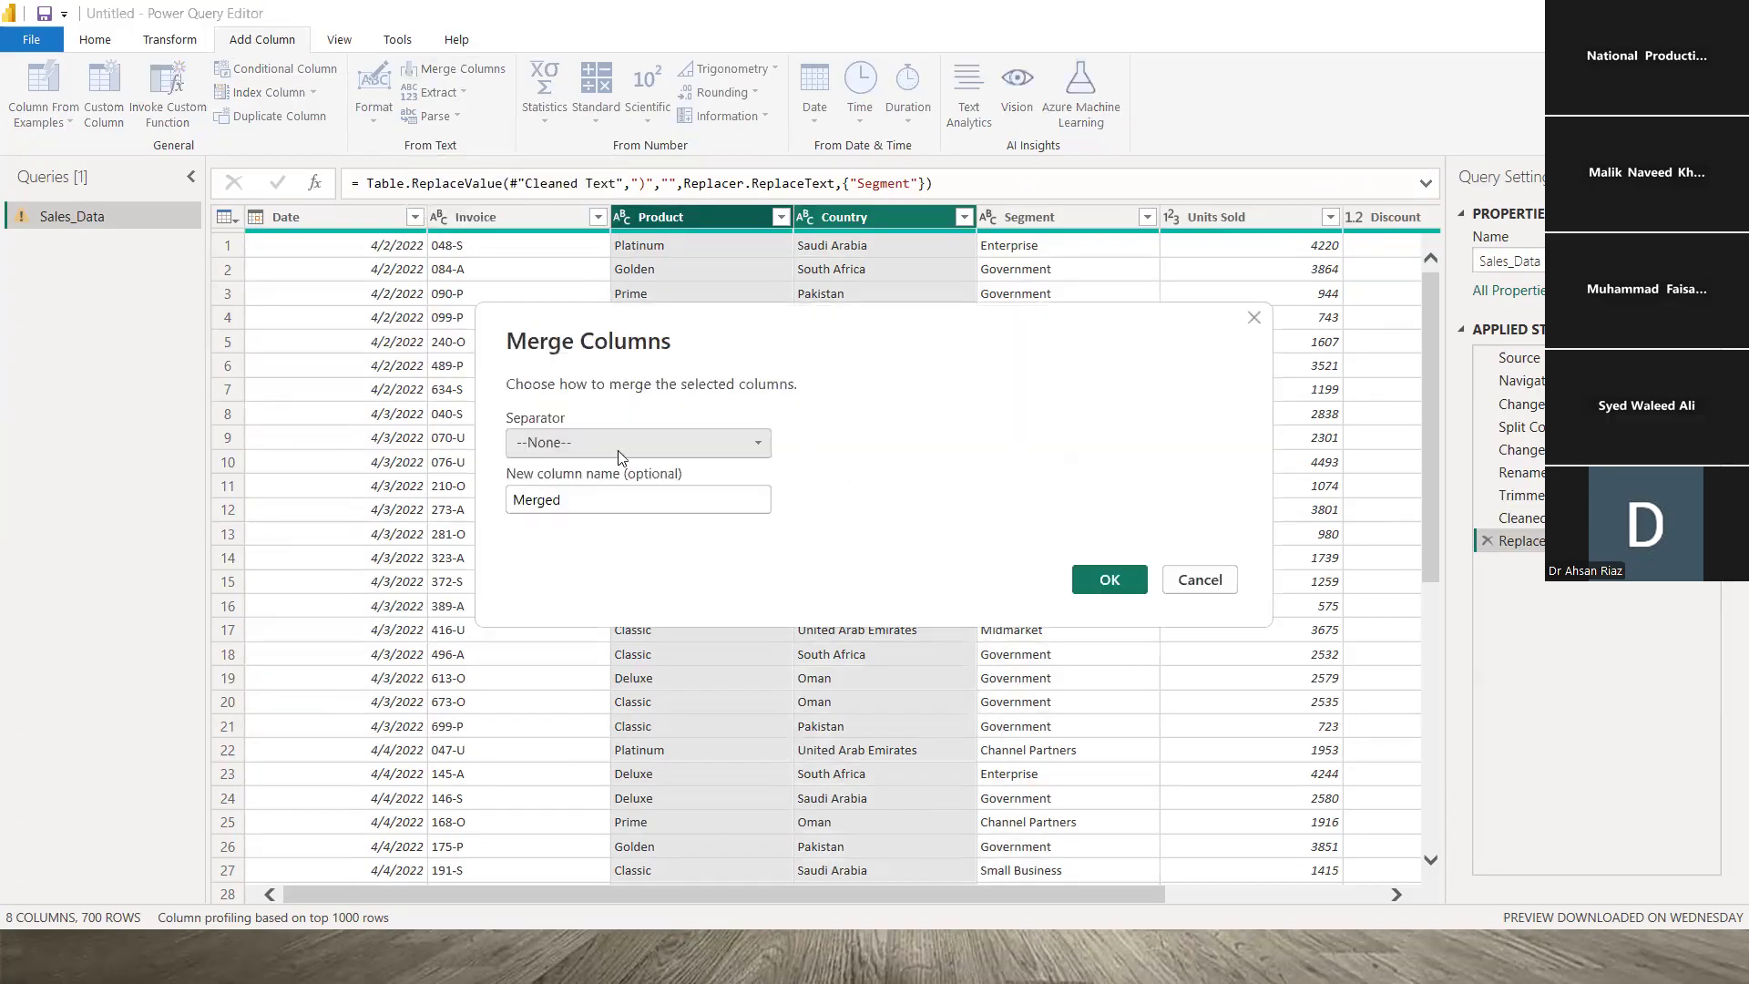
pyautogui.click(742, 441)
pyautogui.click(574, 630)
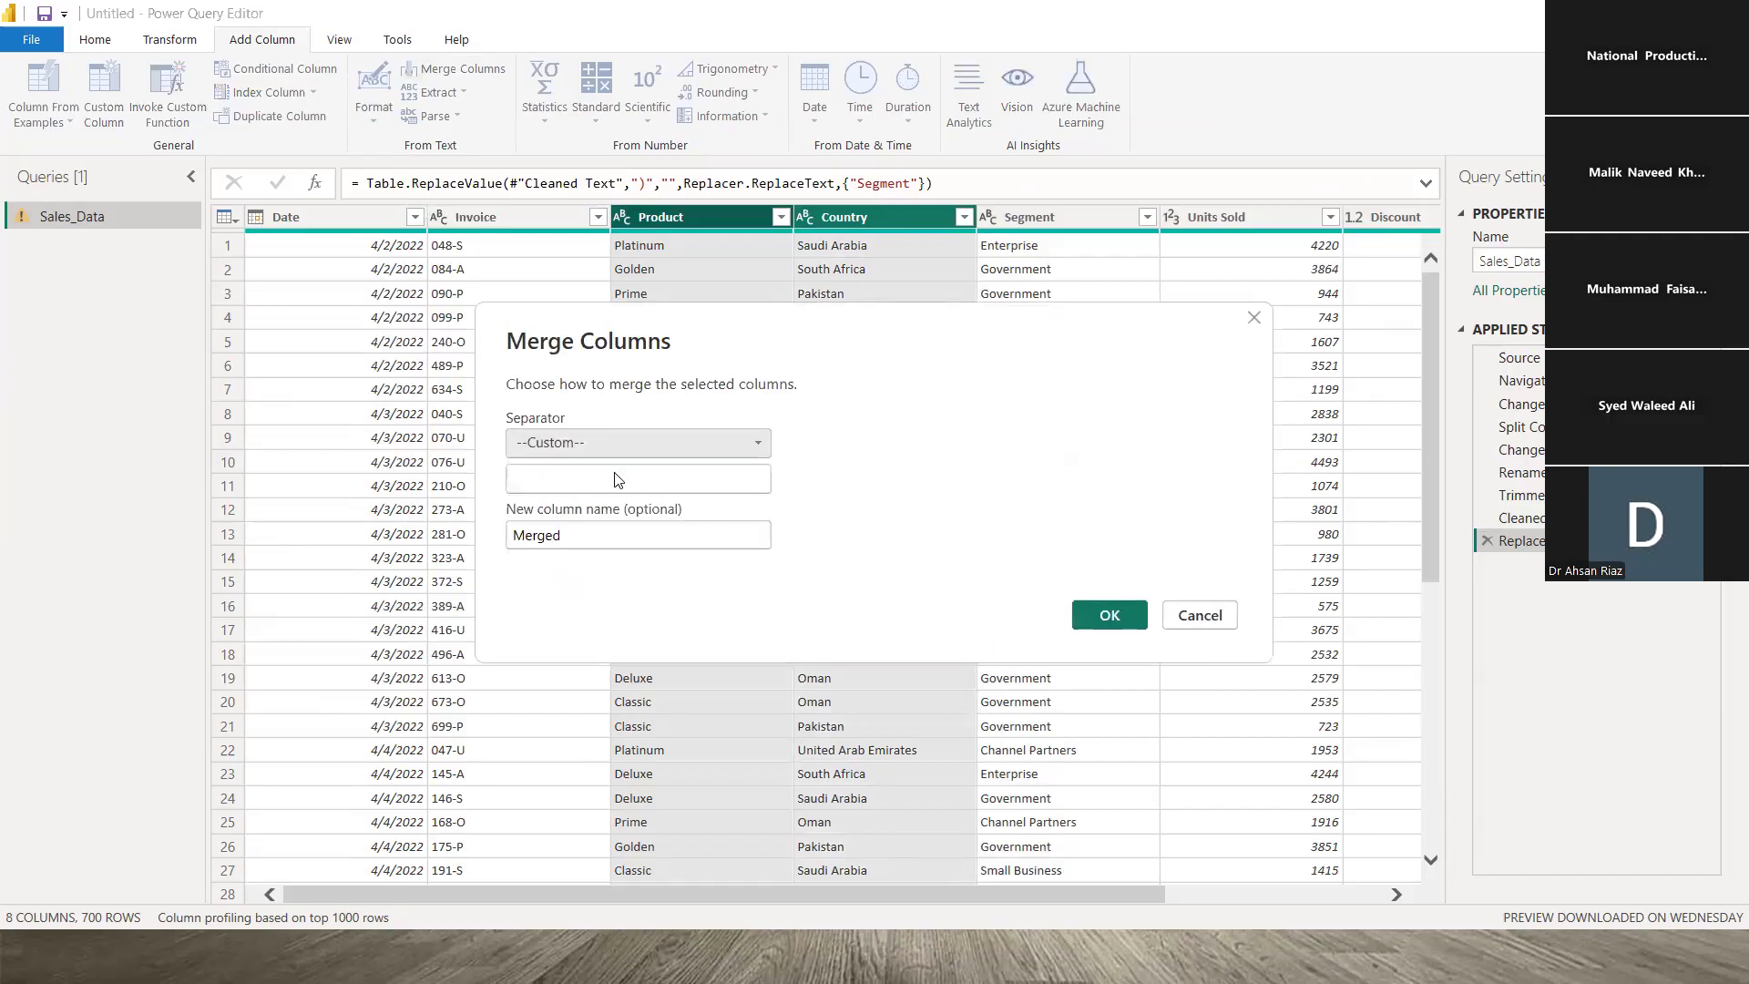
pyautogui.click(600, 479)
pyautogui.write('-')
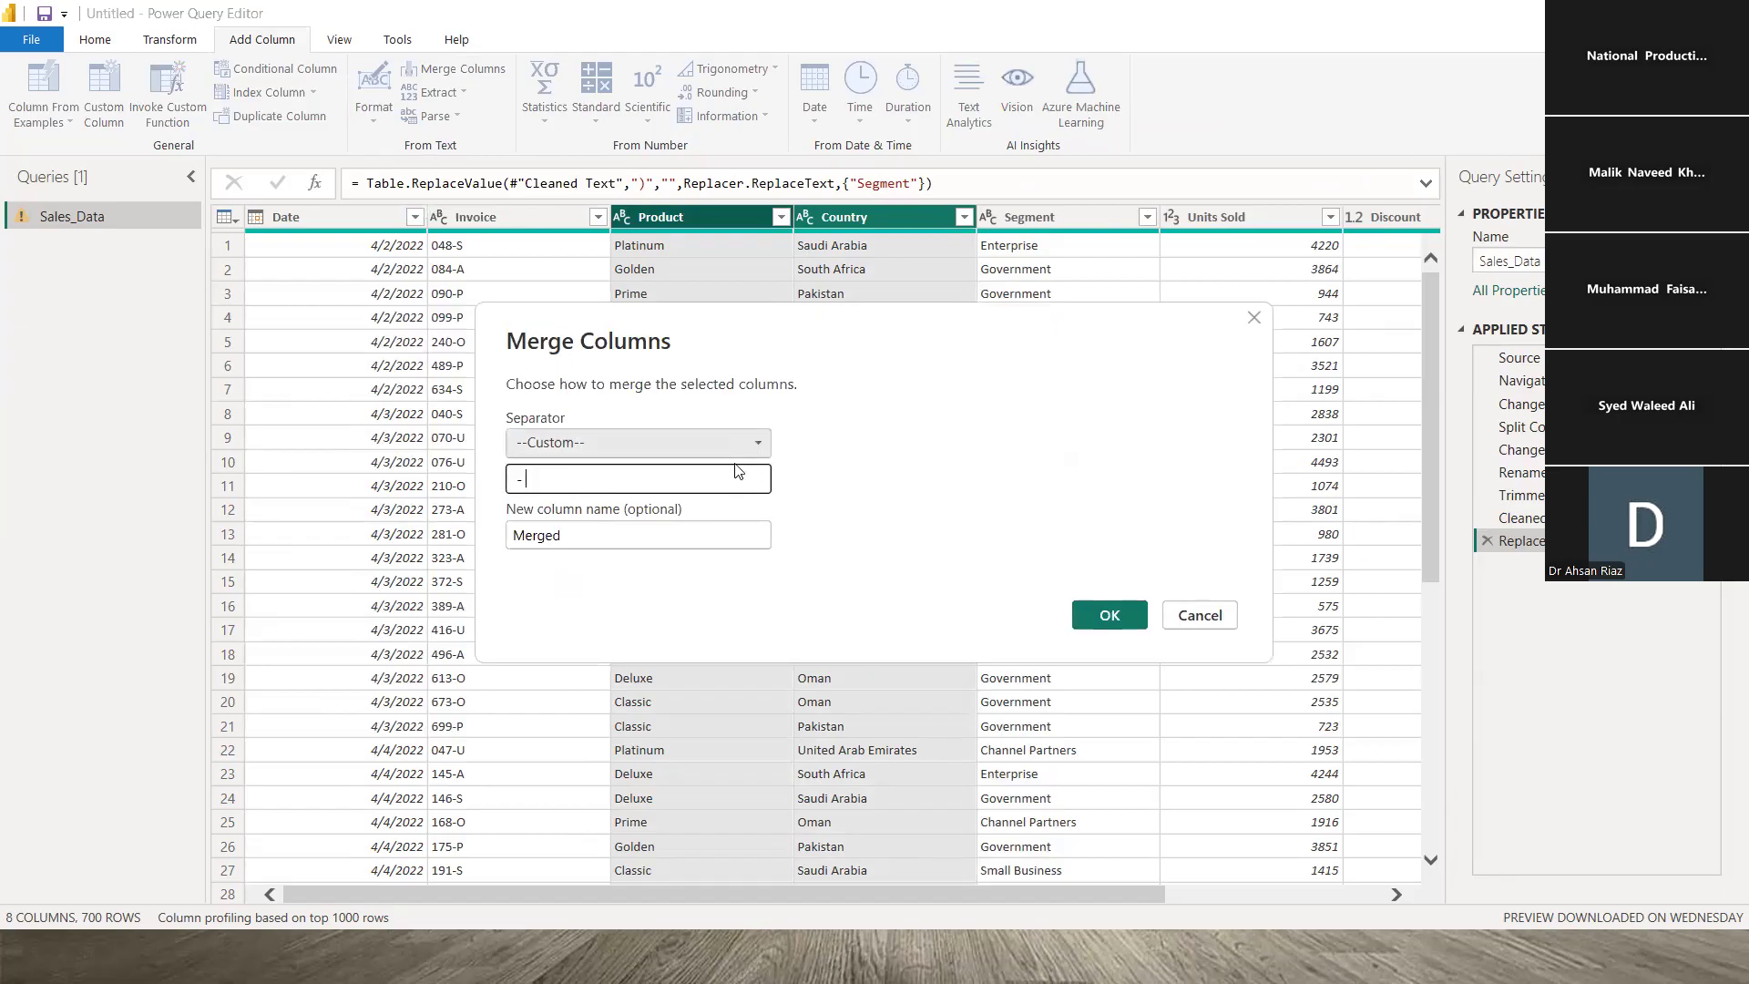
pyautogui.moveTo(602, 542); pyautogui.dragTo(397, 502)
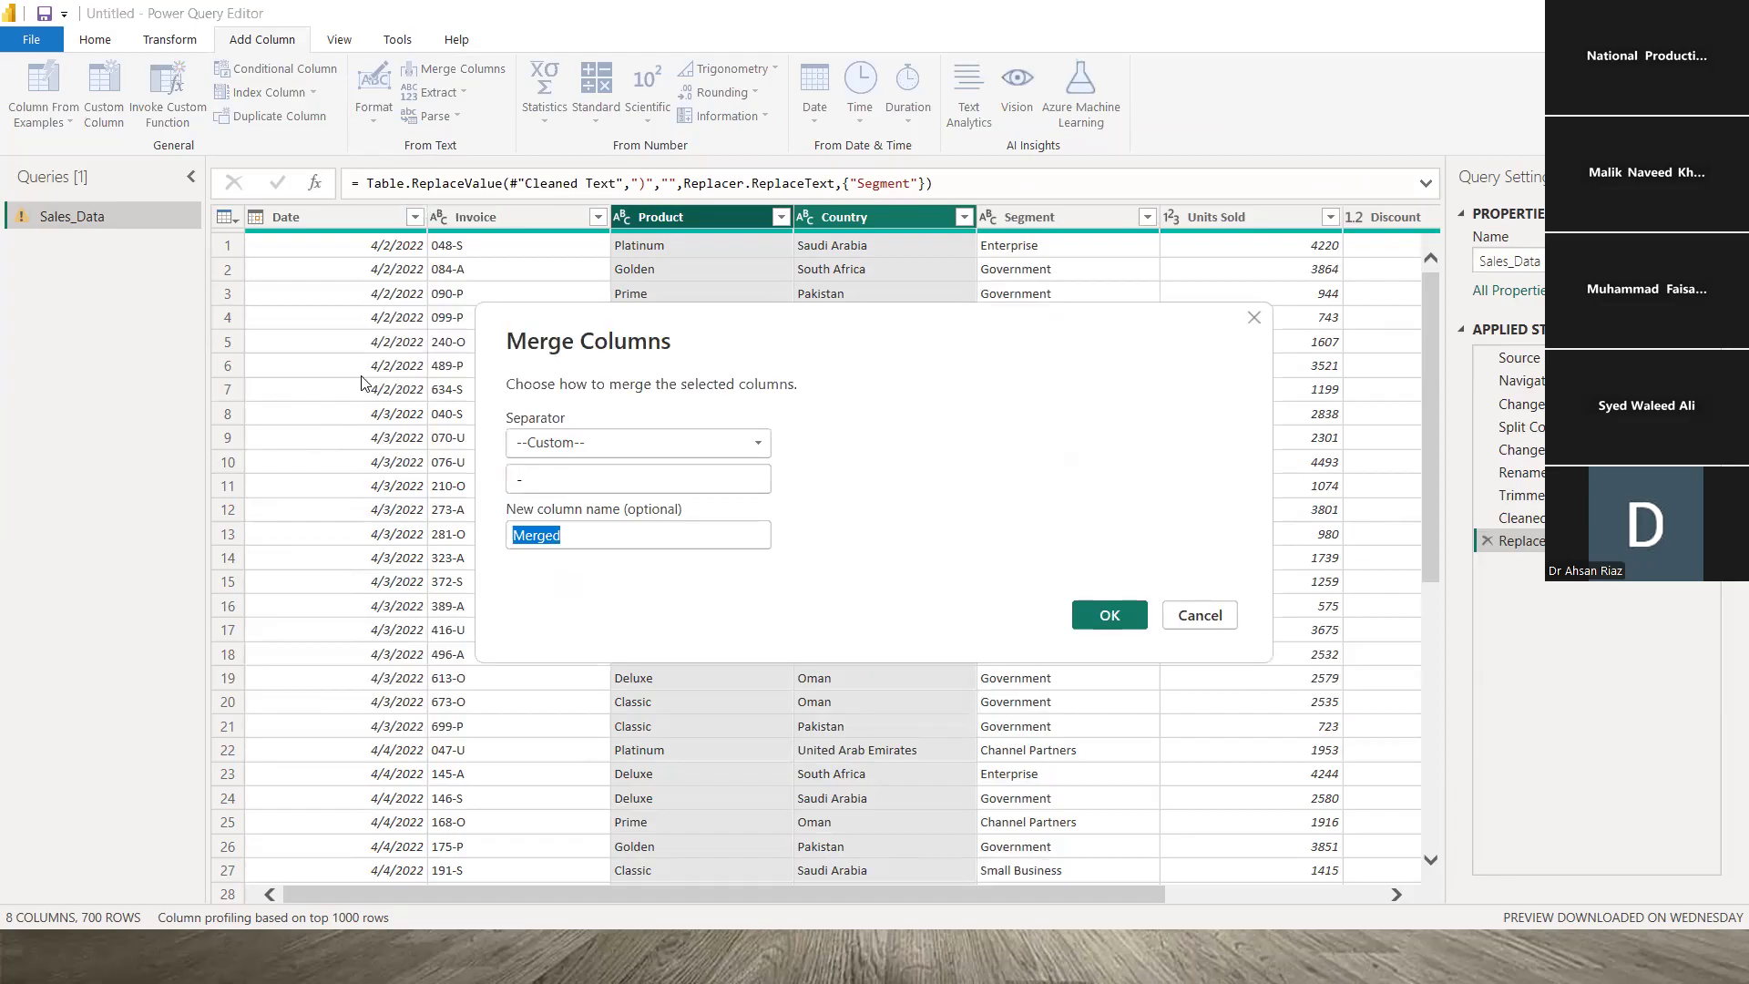
pyautogui.write('Country & Product')
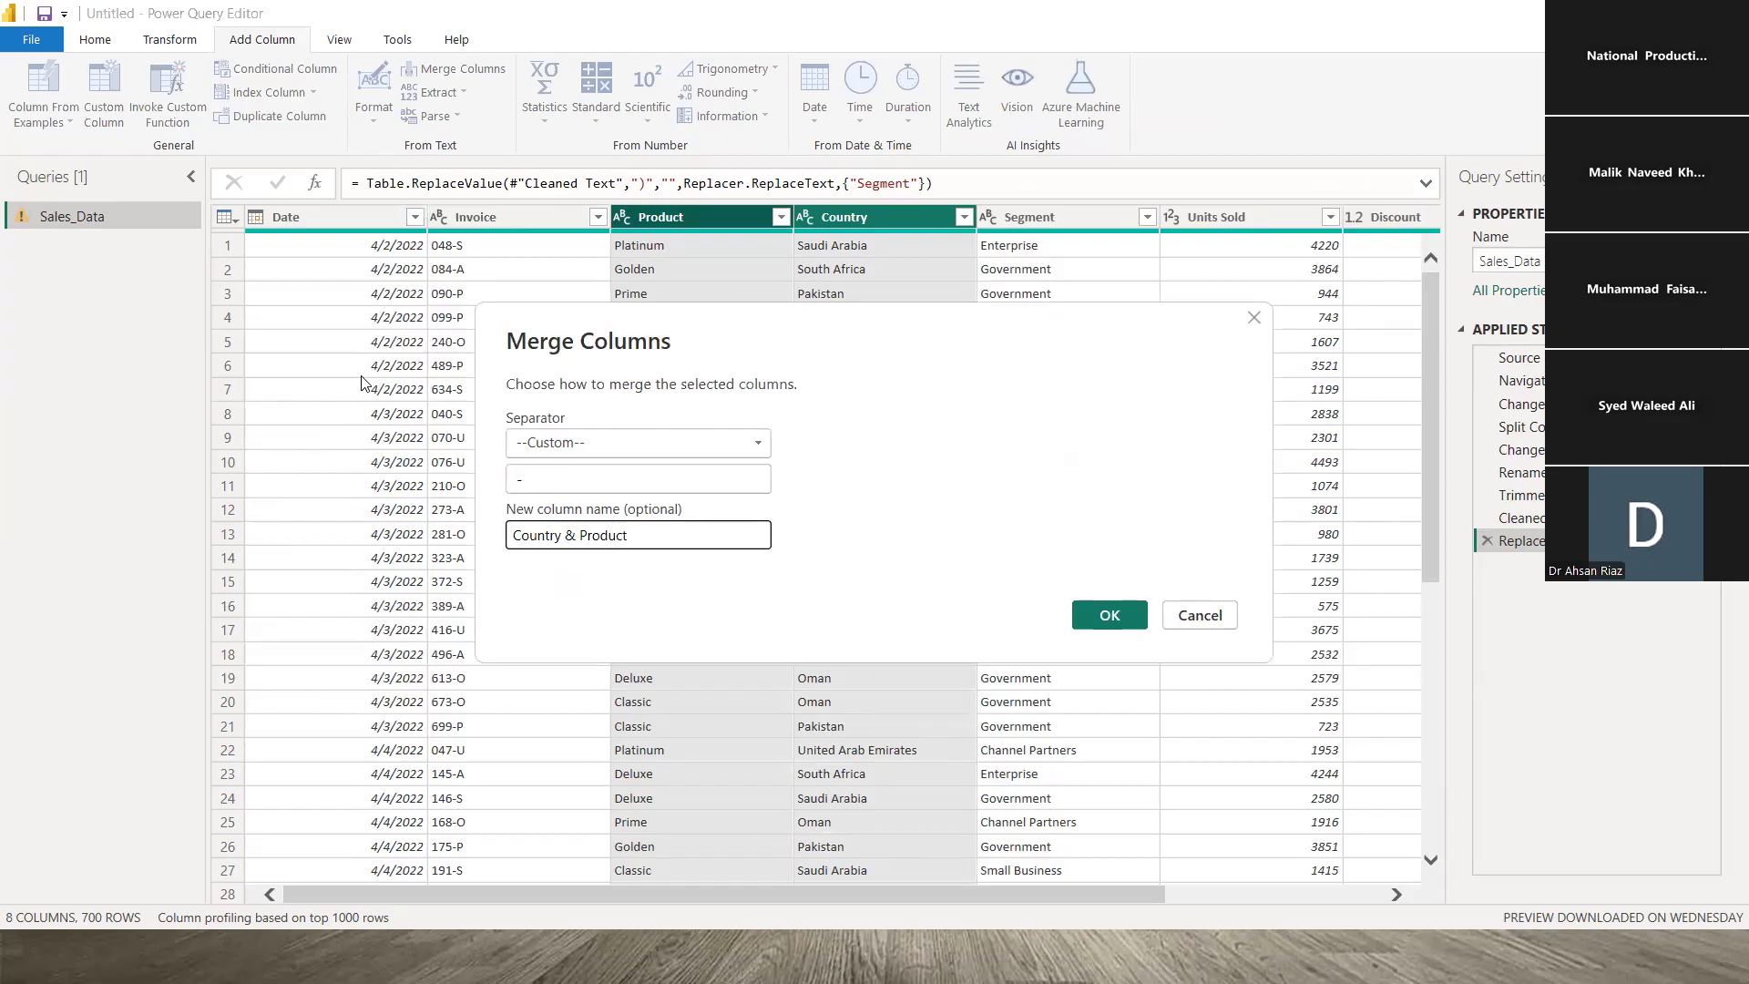
pyautogui.click(1099, 612)
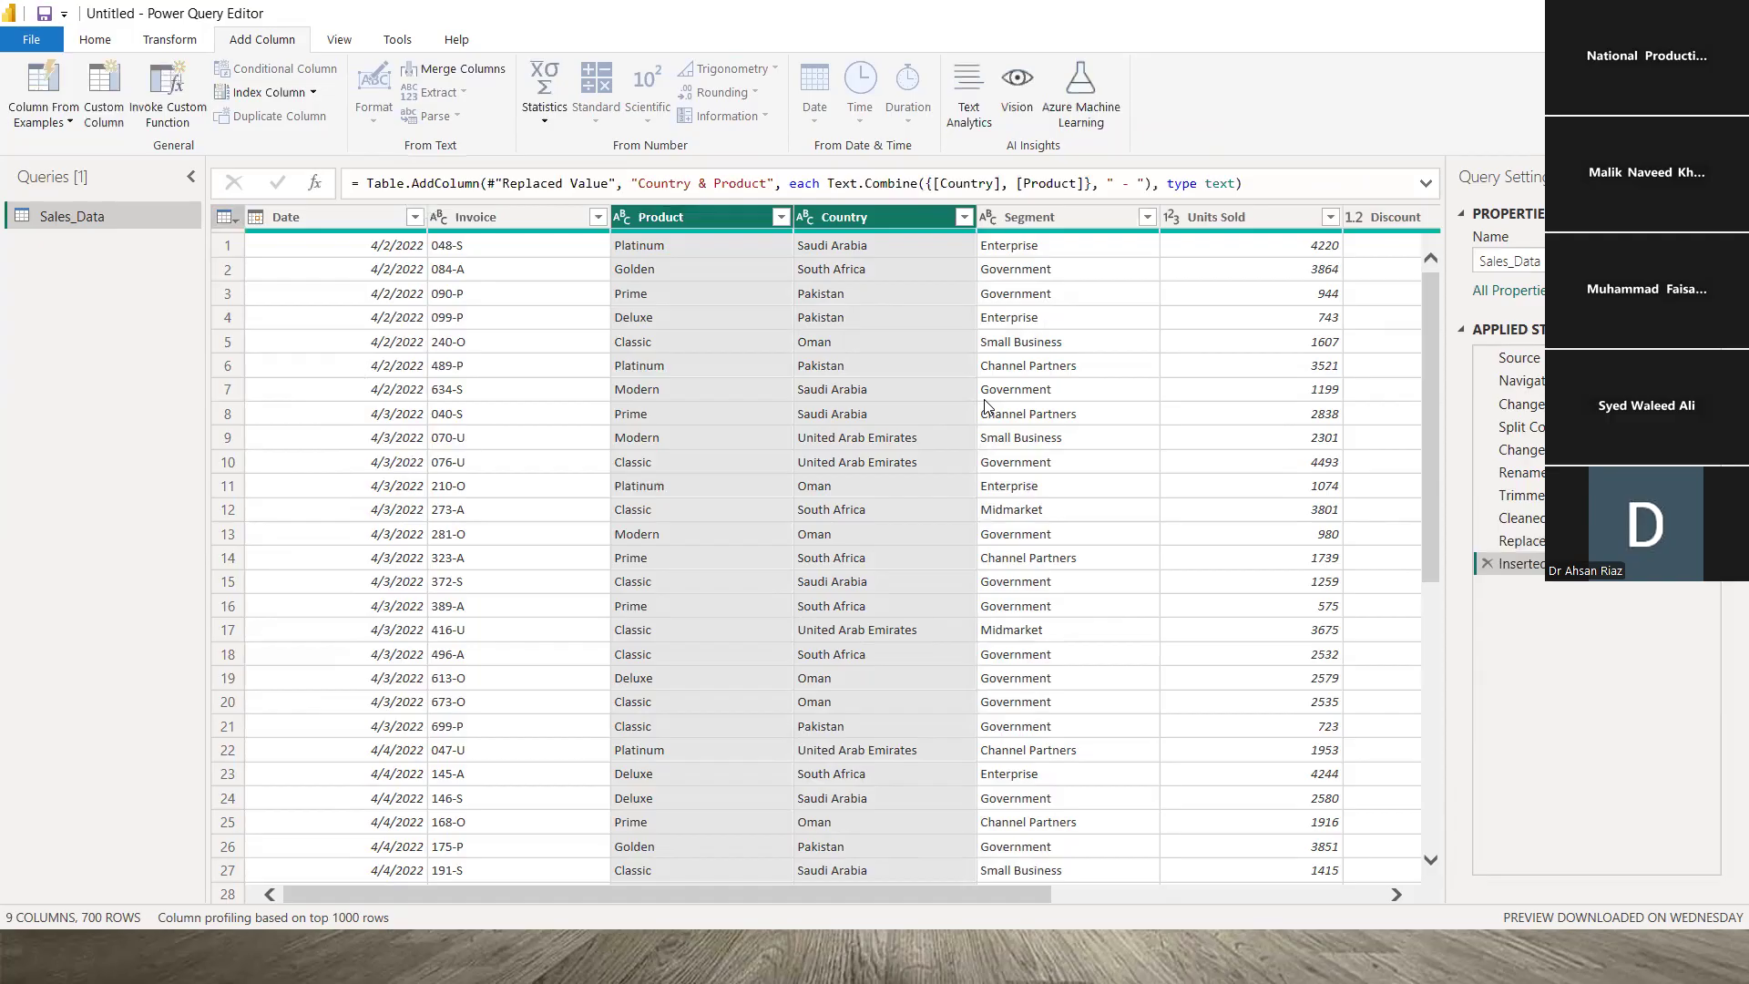
# - Review the earlier applied steps: source, changed type, split column, renamed, cleaned and replaced value
pyautogui.moveTo(325, 892); pyautogui.dragTo(981, 767)
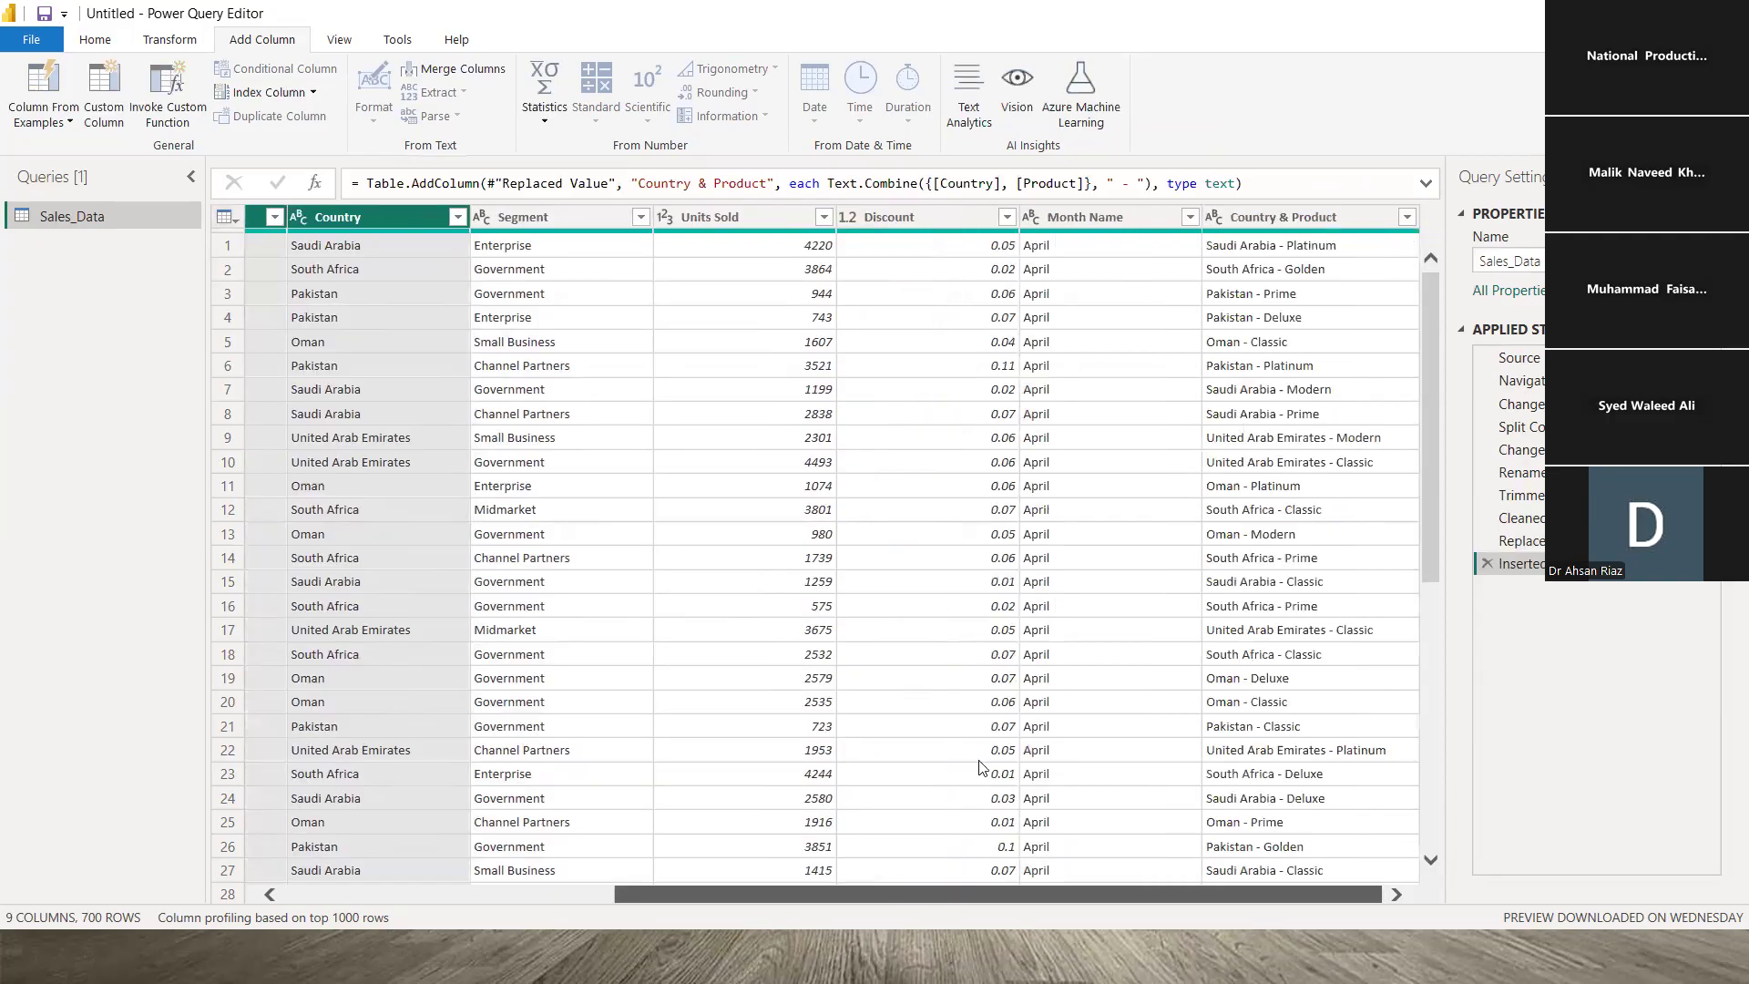
pyautogui.click(1273, 245)
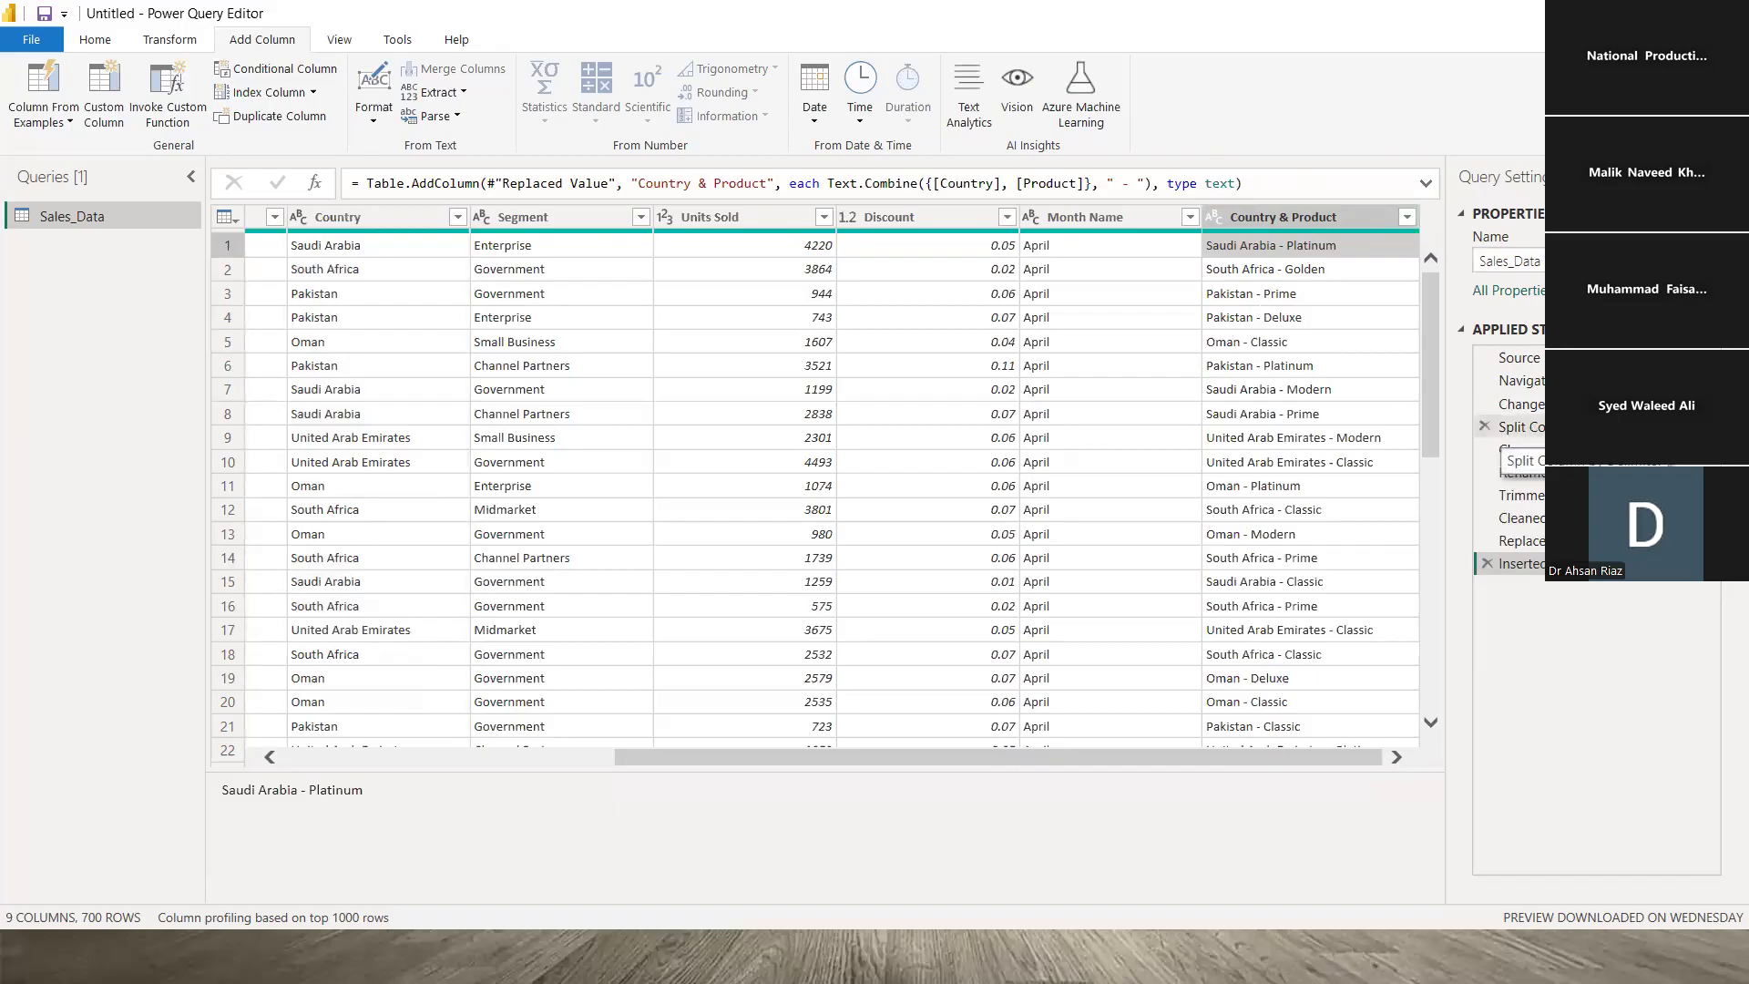
pyautogui.click(1516, 426)
pyautogui.click(1517, 472)
pyautogui.click(1516, 517)
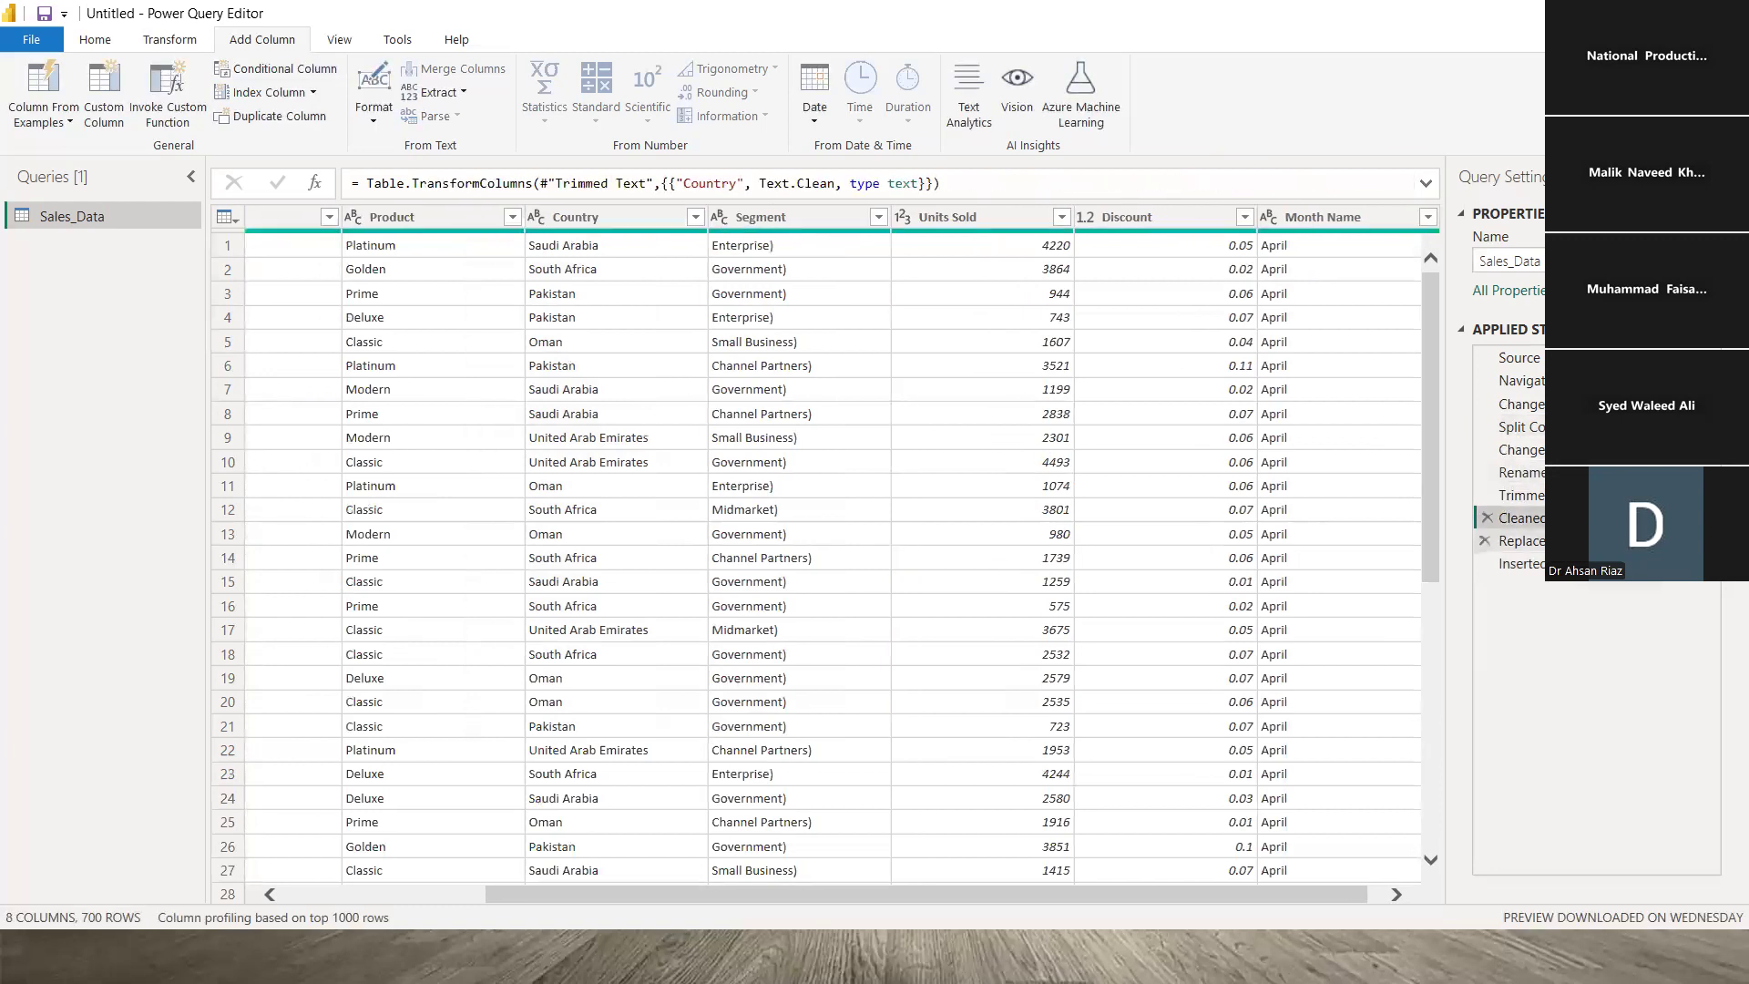
pyautogui.click(1517, 540)
pyautogui.click(1517, 563)
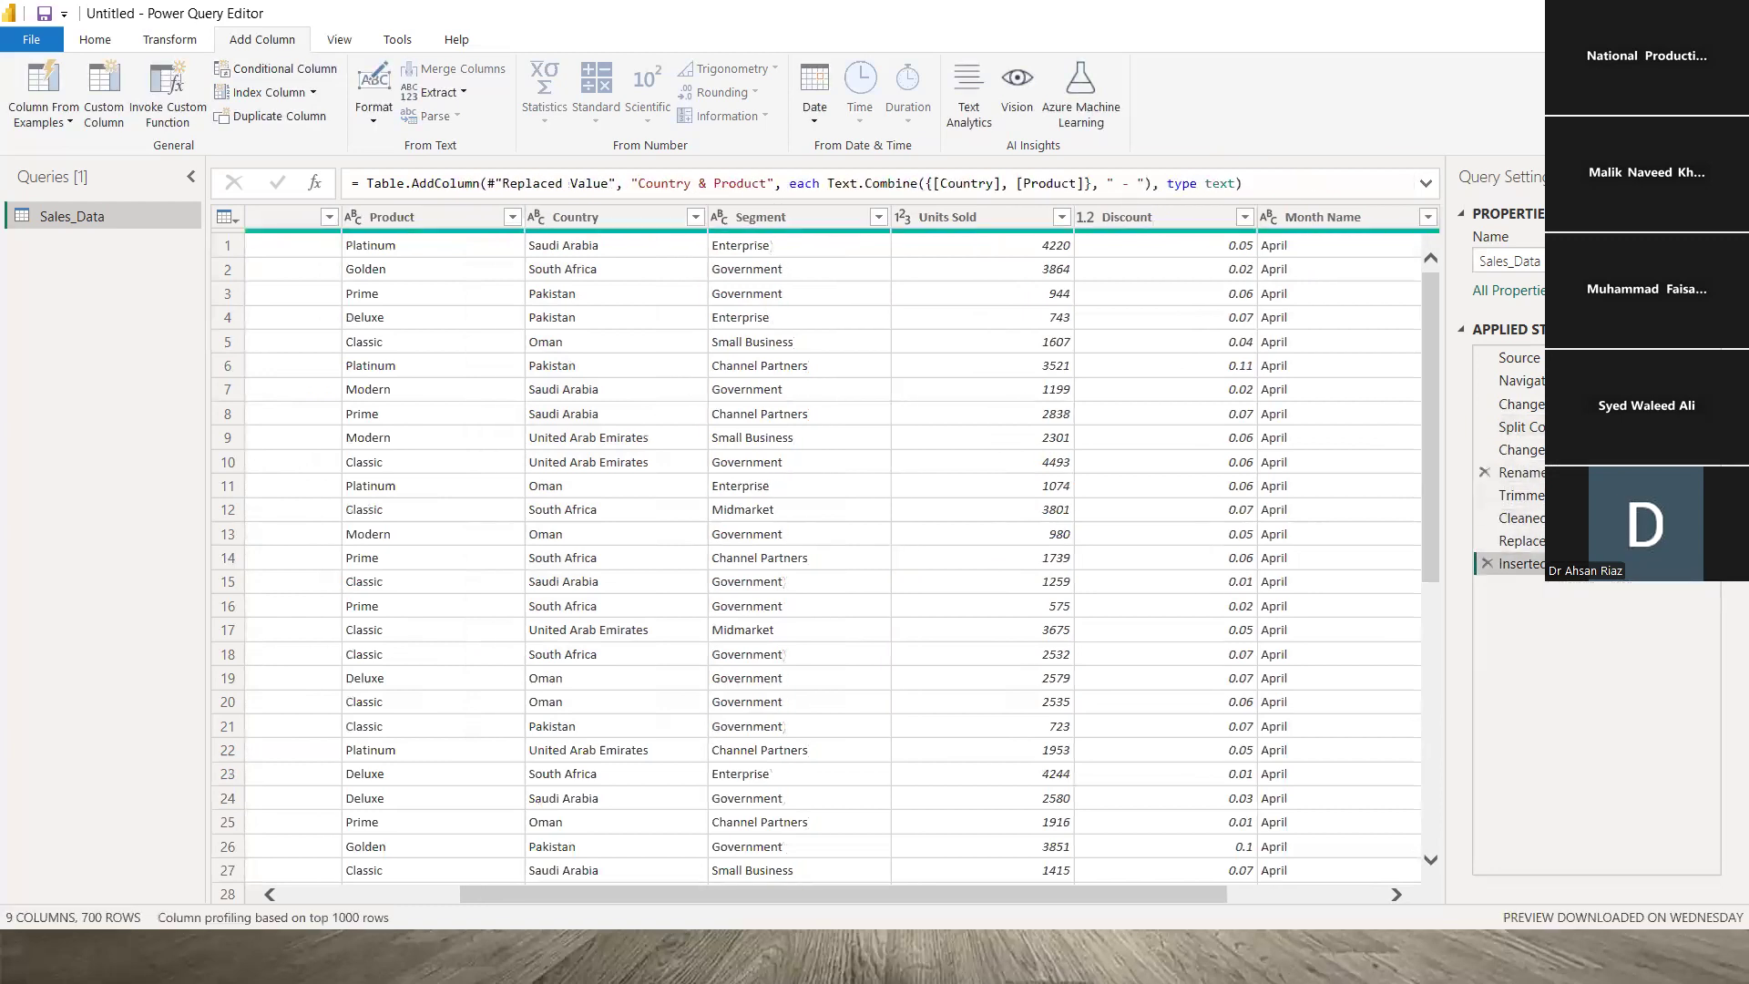
pyautogui.click(1516, 426)
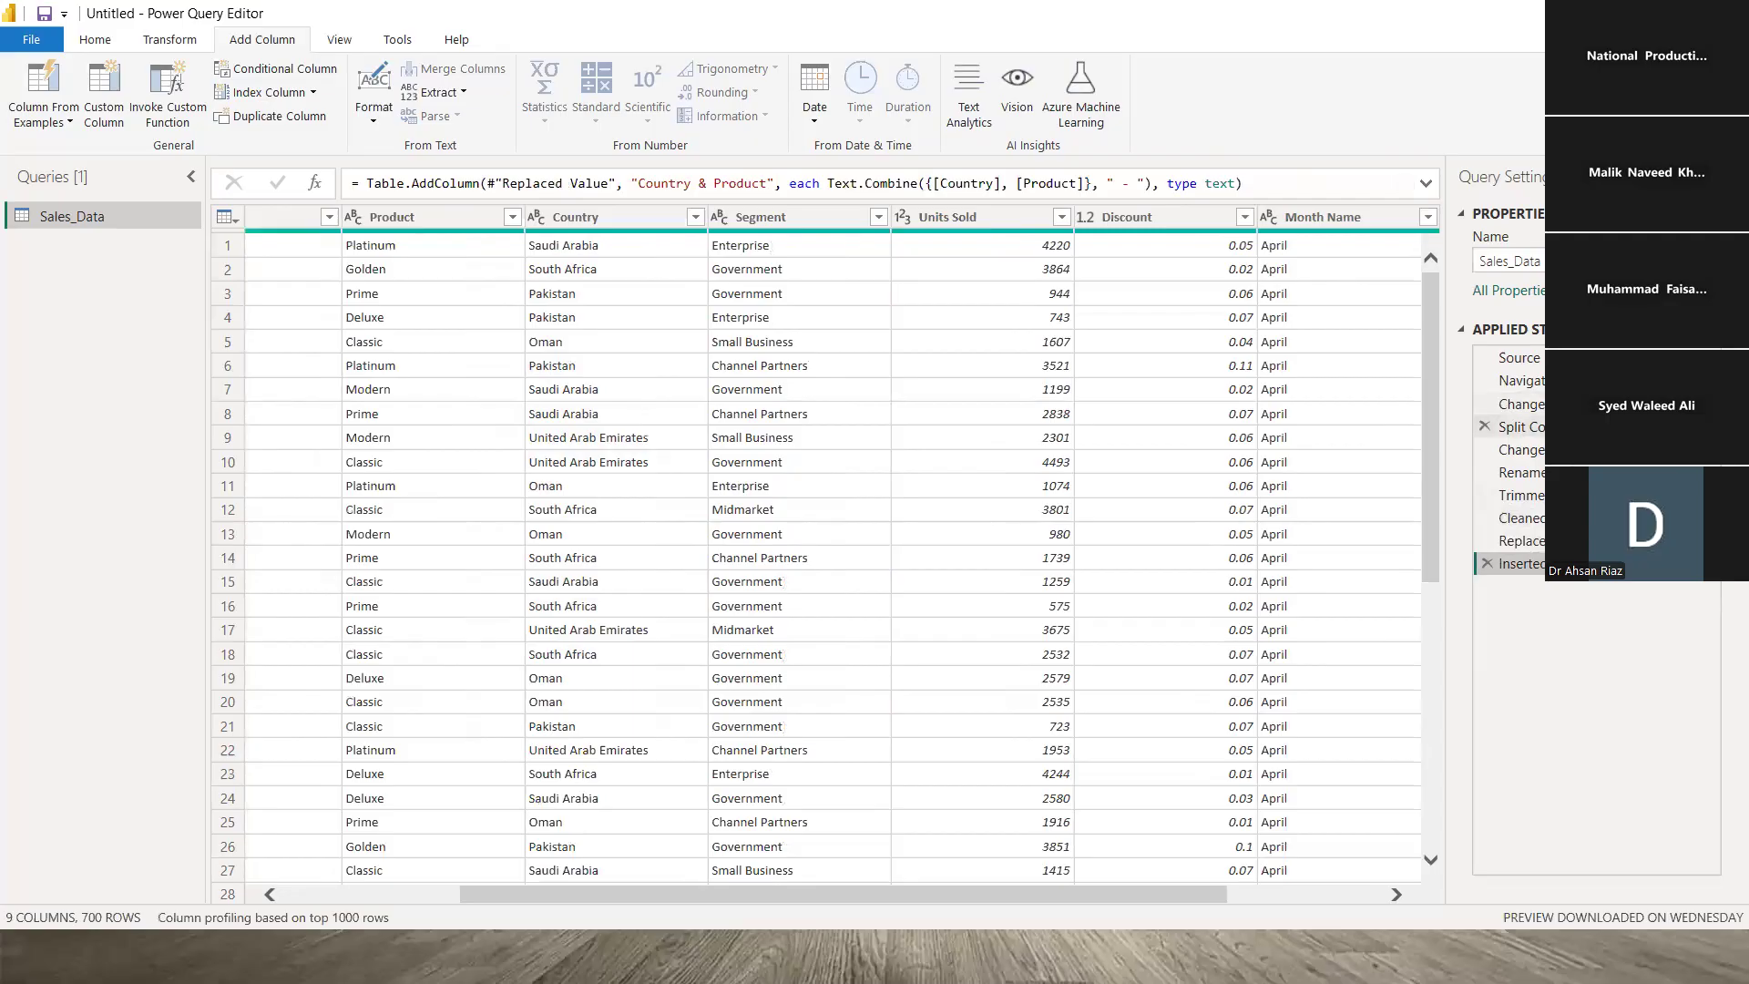
pyautogui.click(1535, 381)
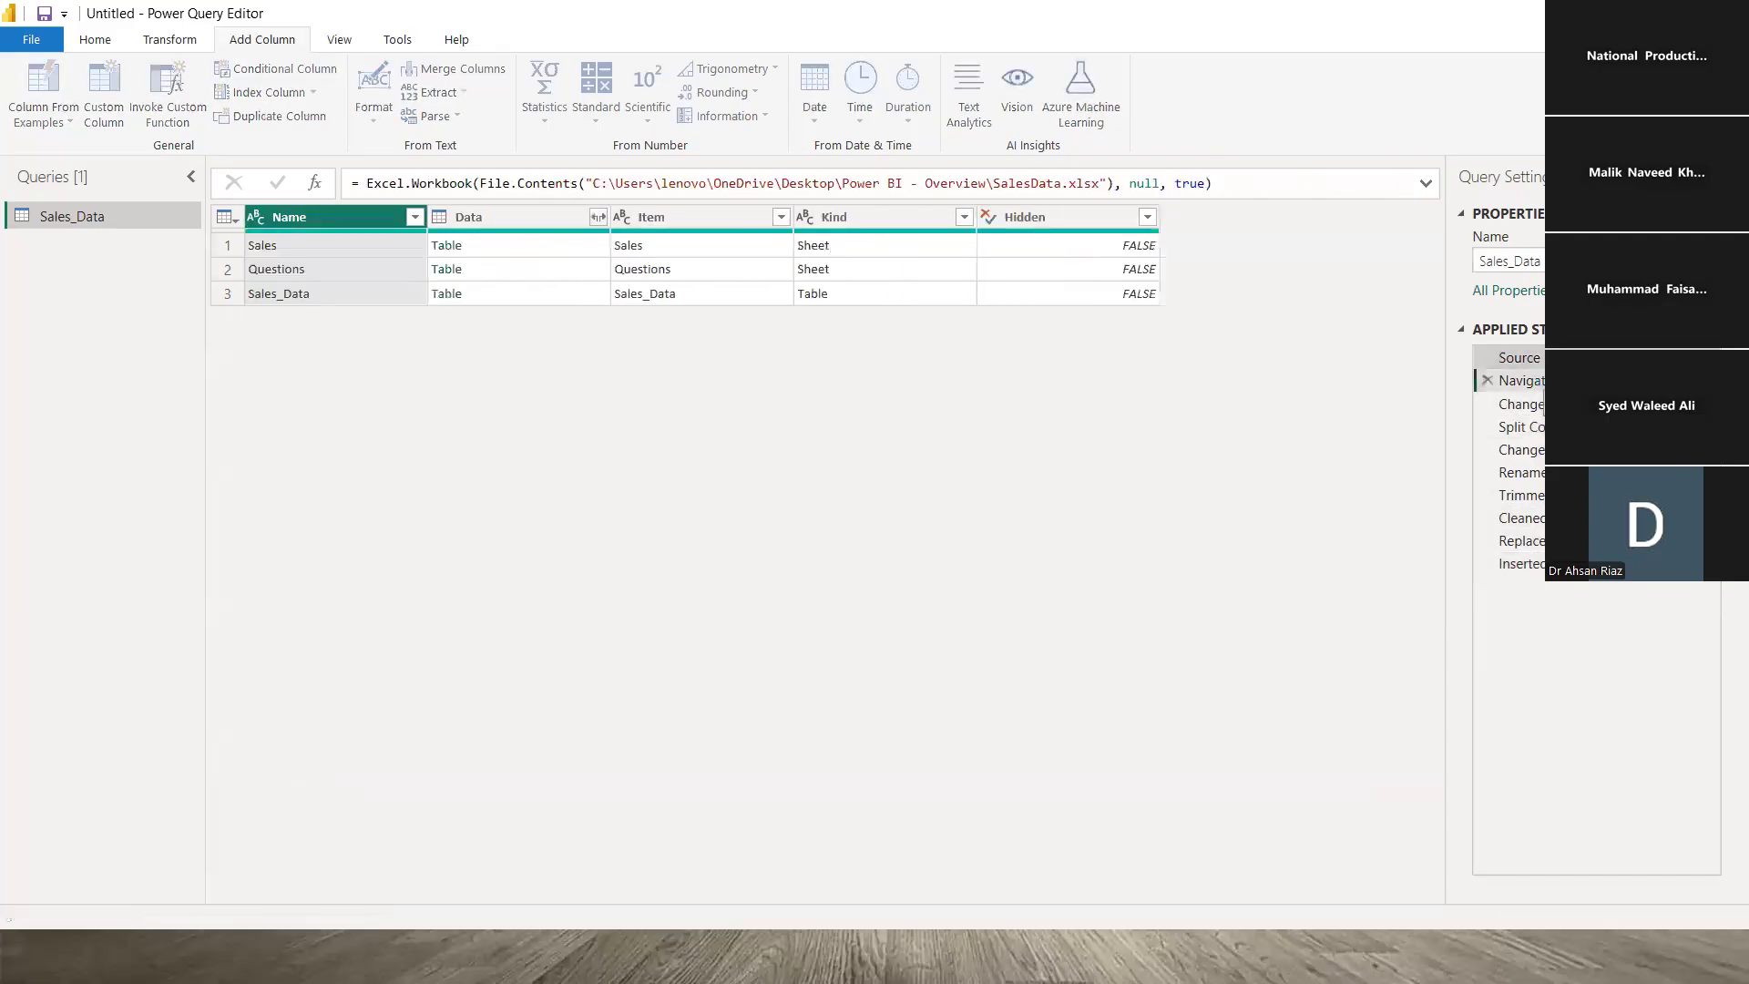
pyautogui.click(1528, 404)
pyautogui.click(1528, 426)
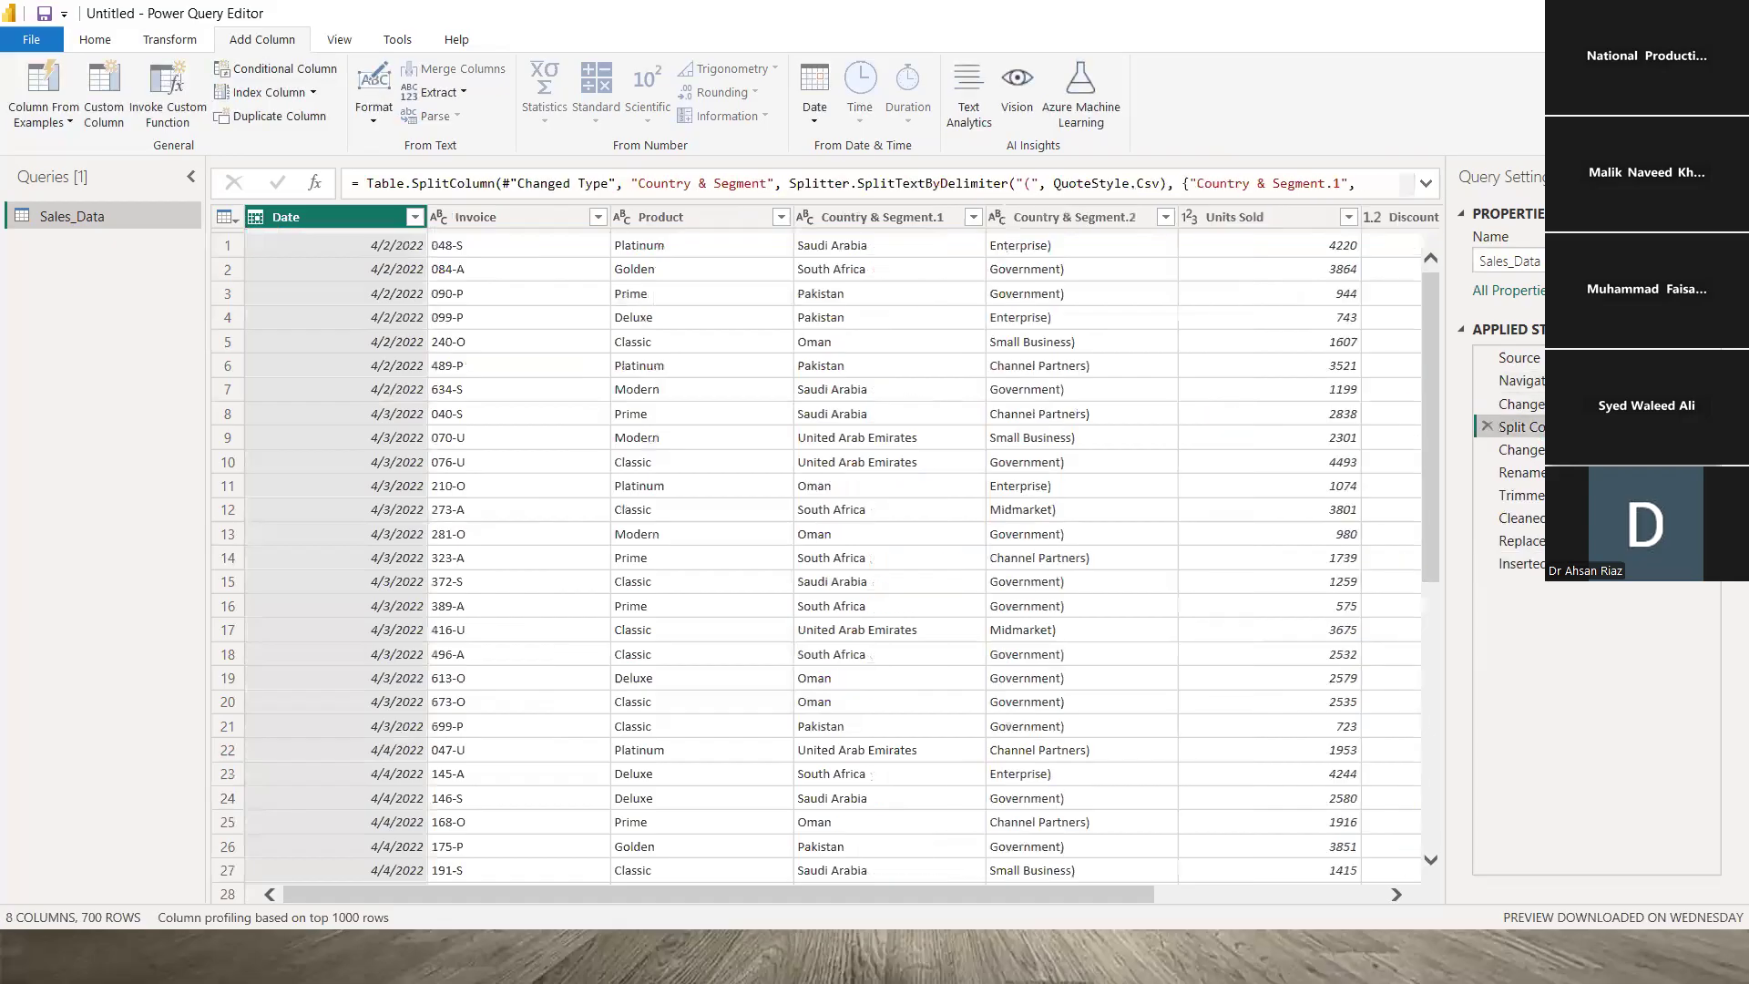
pyautogui.click(1521, 404)
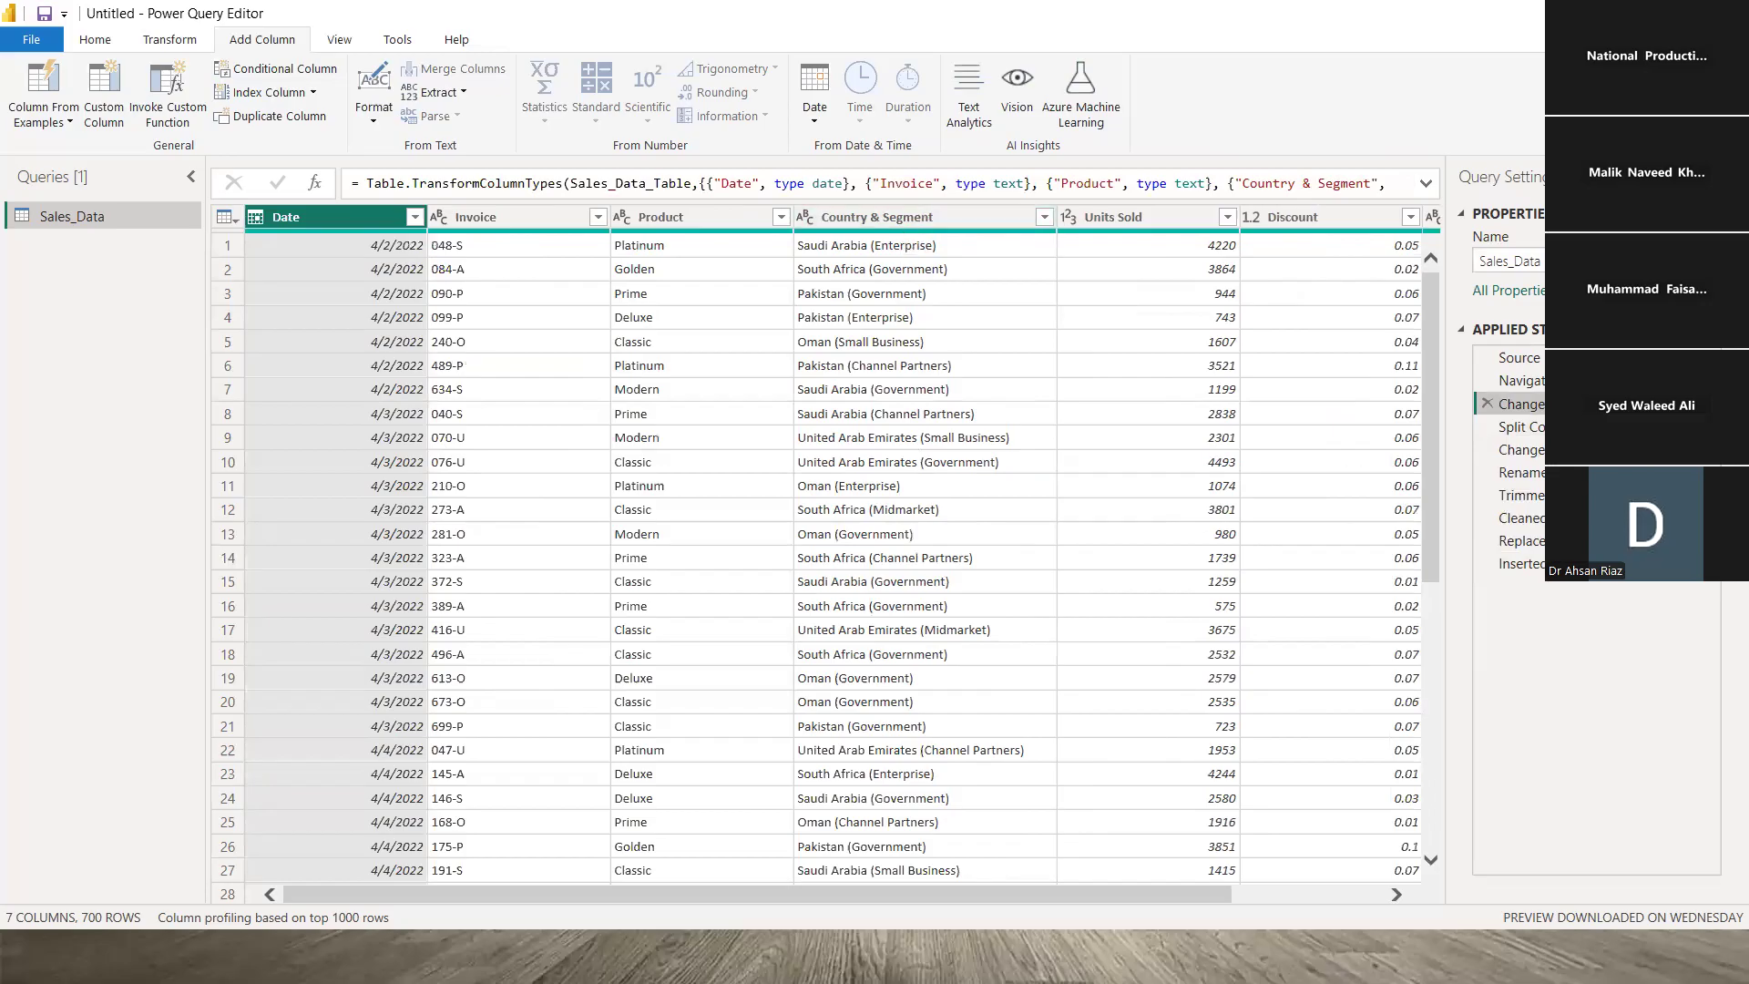
pyautogui.click(1520, 426)
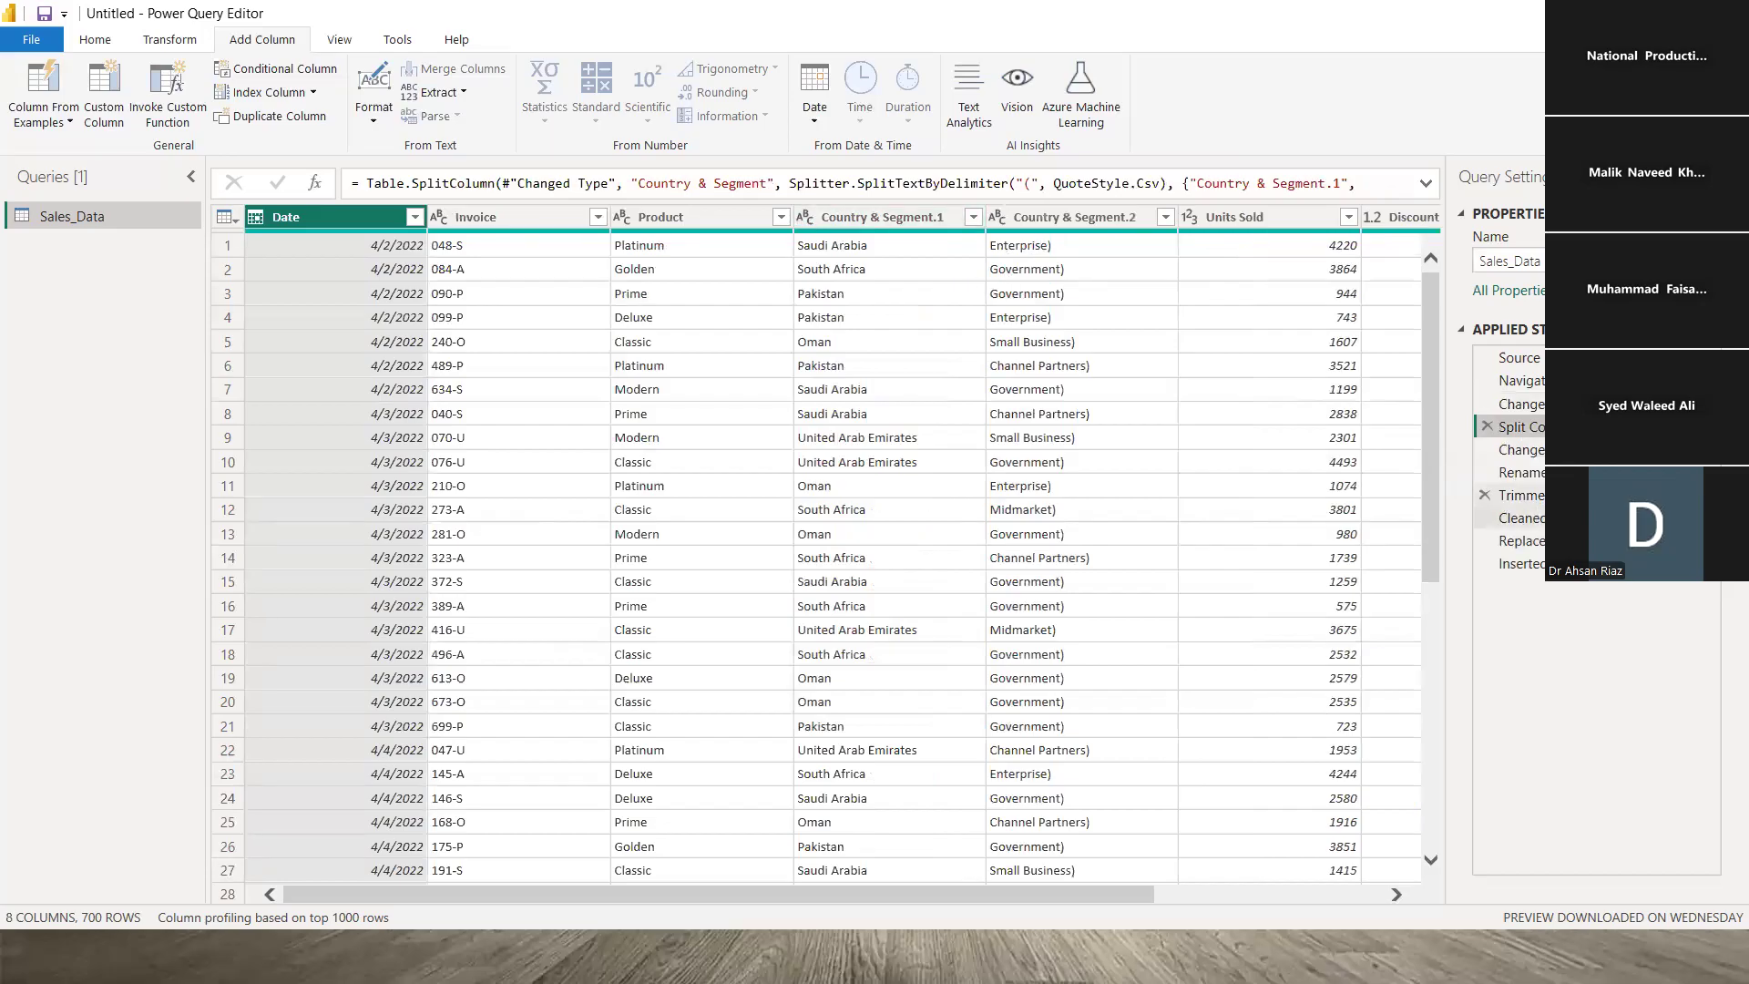
pyautogui.click(1520, 540)
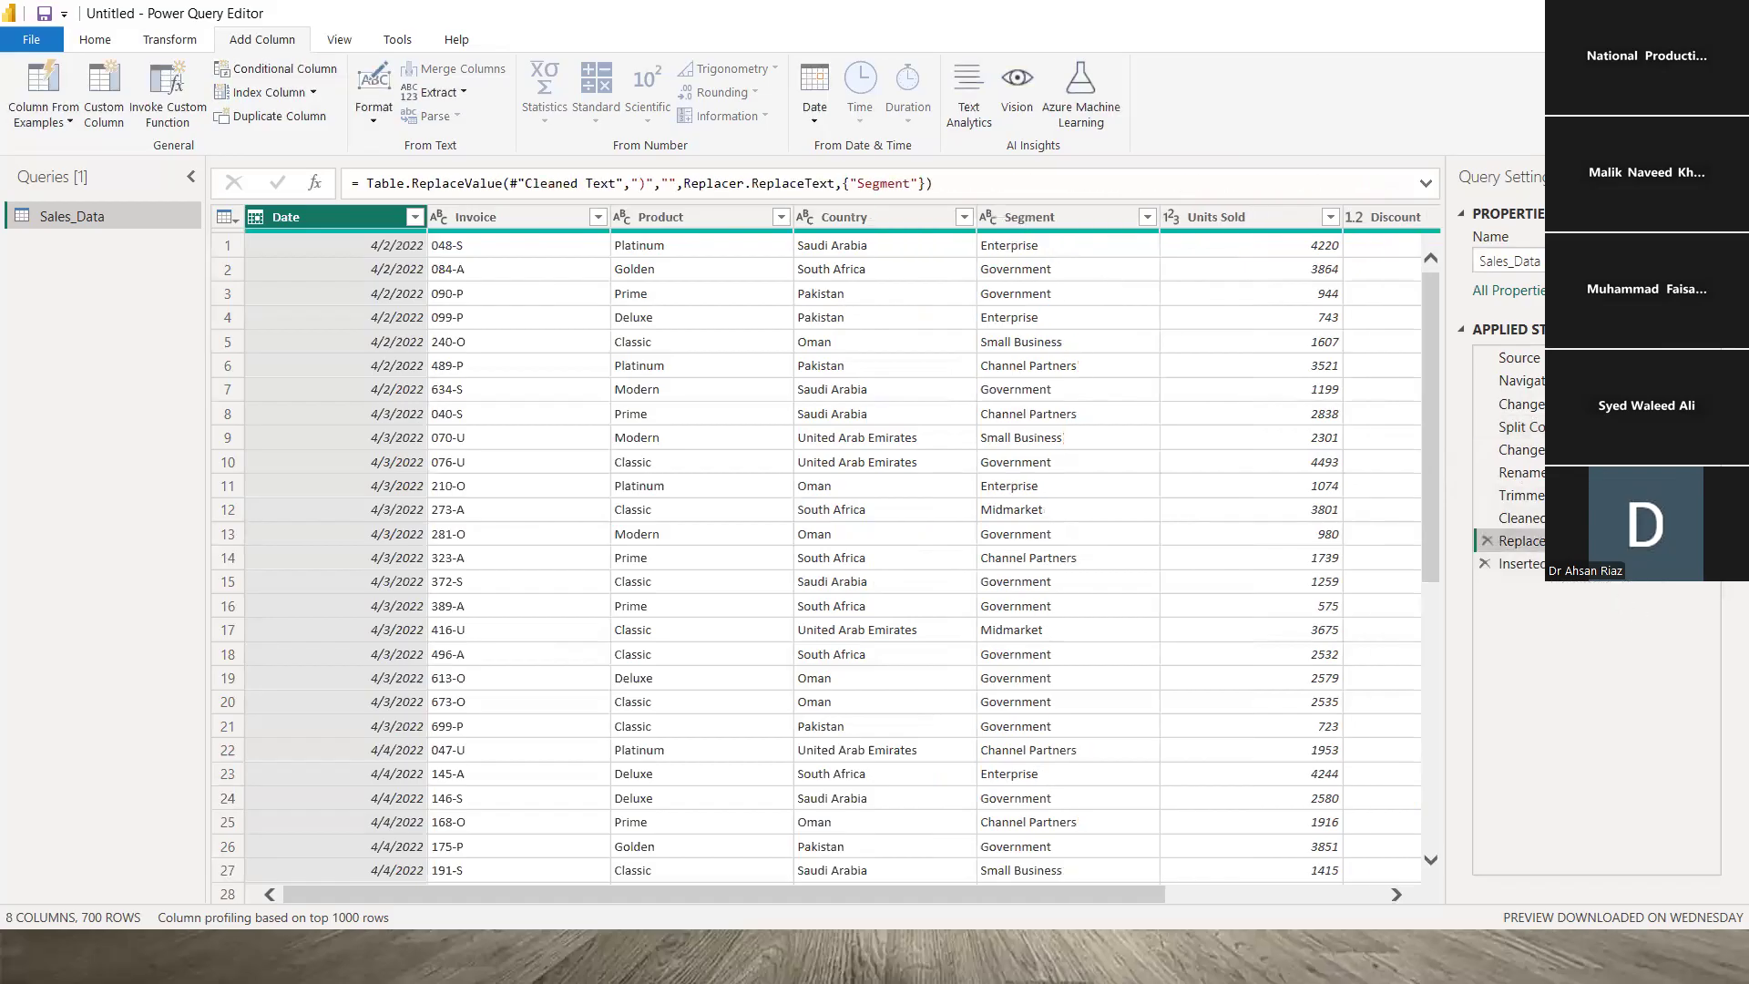
# - Delete the Inserted Merged Column step from Applied Steps
pyautogui.click(1516, 563)
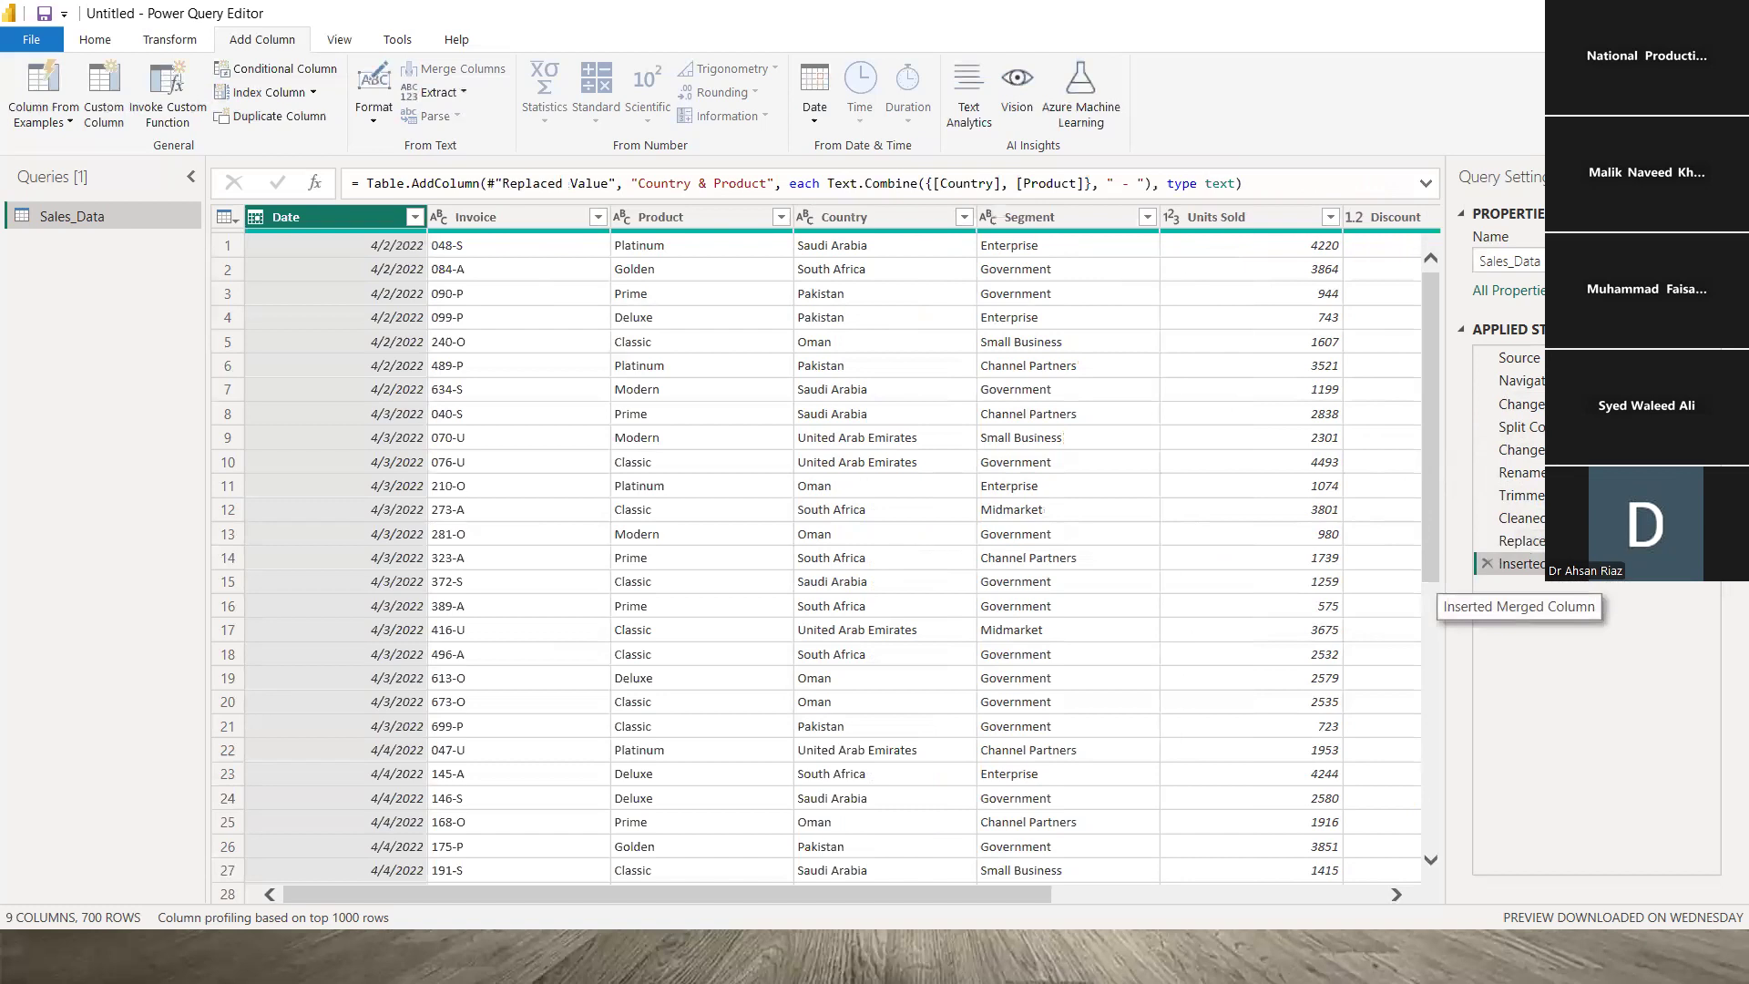
pyautogui.hscroll(5, 362, 900)
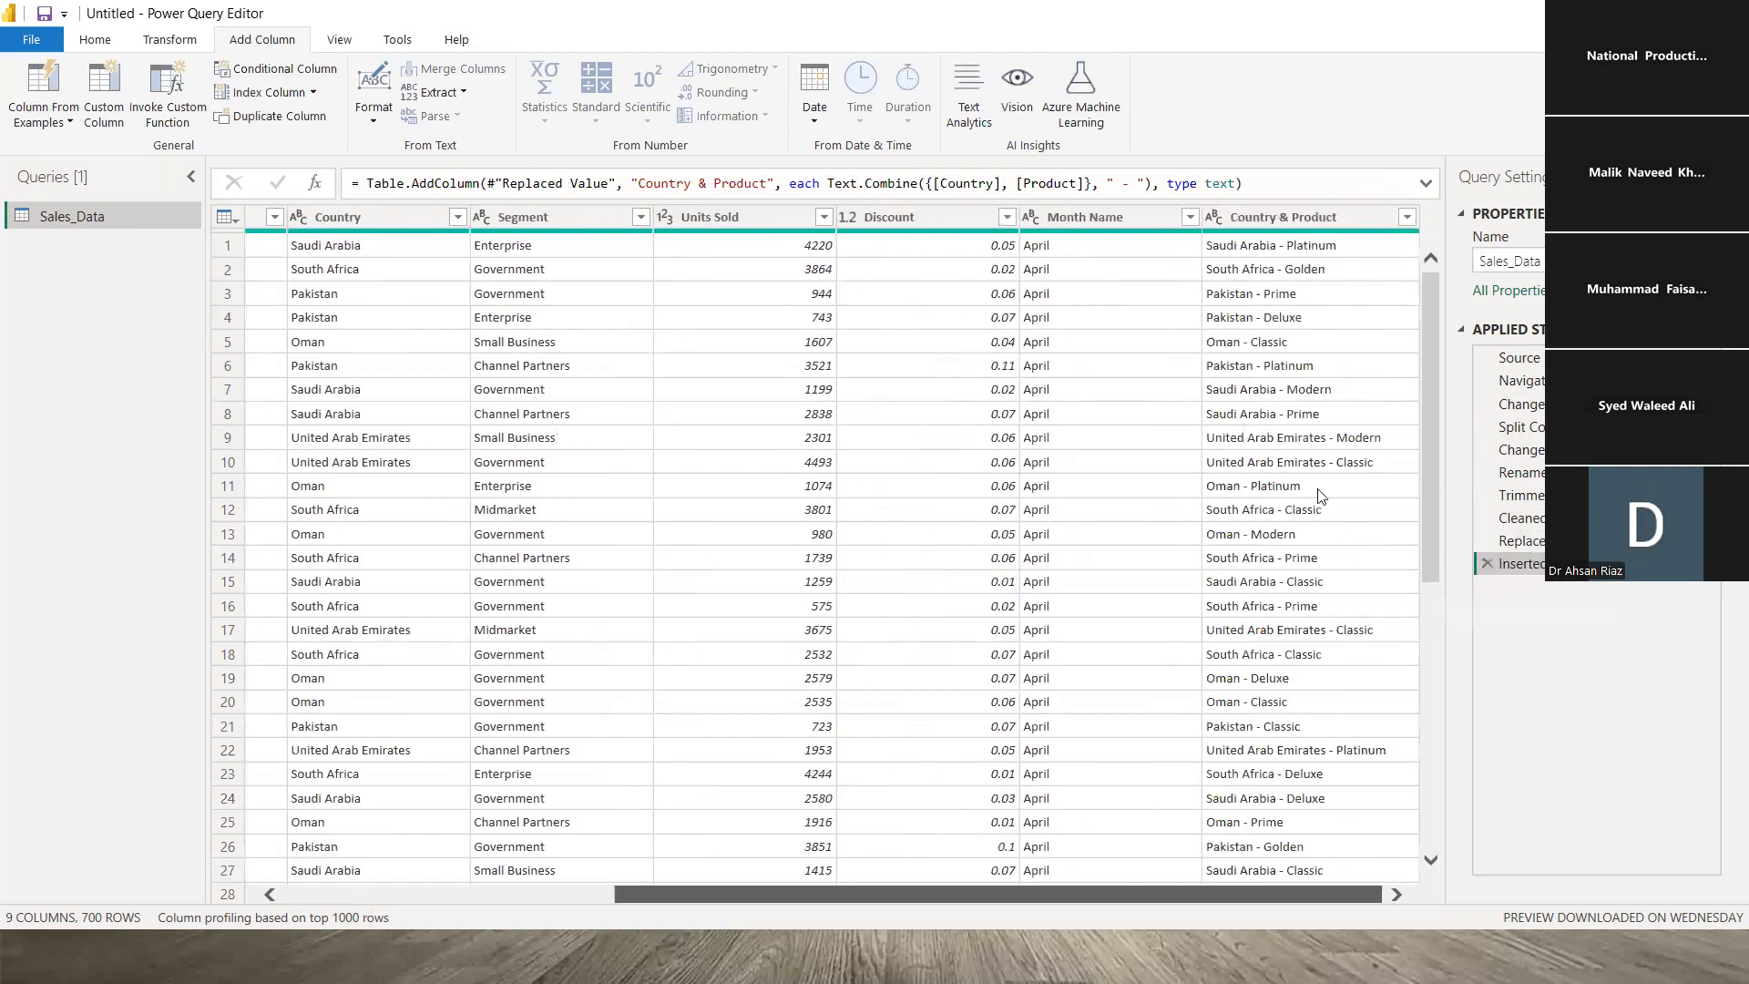
pyautogui.click(1486, 563)
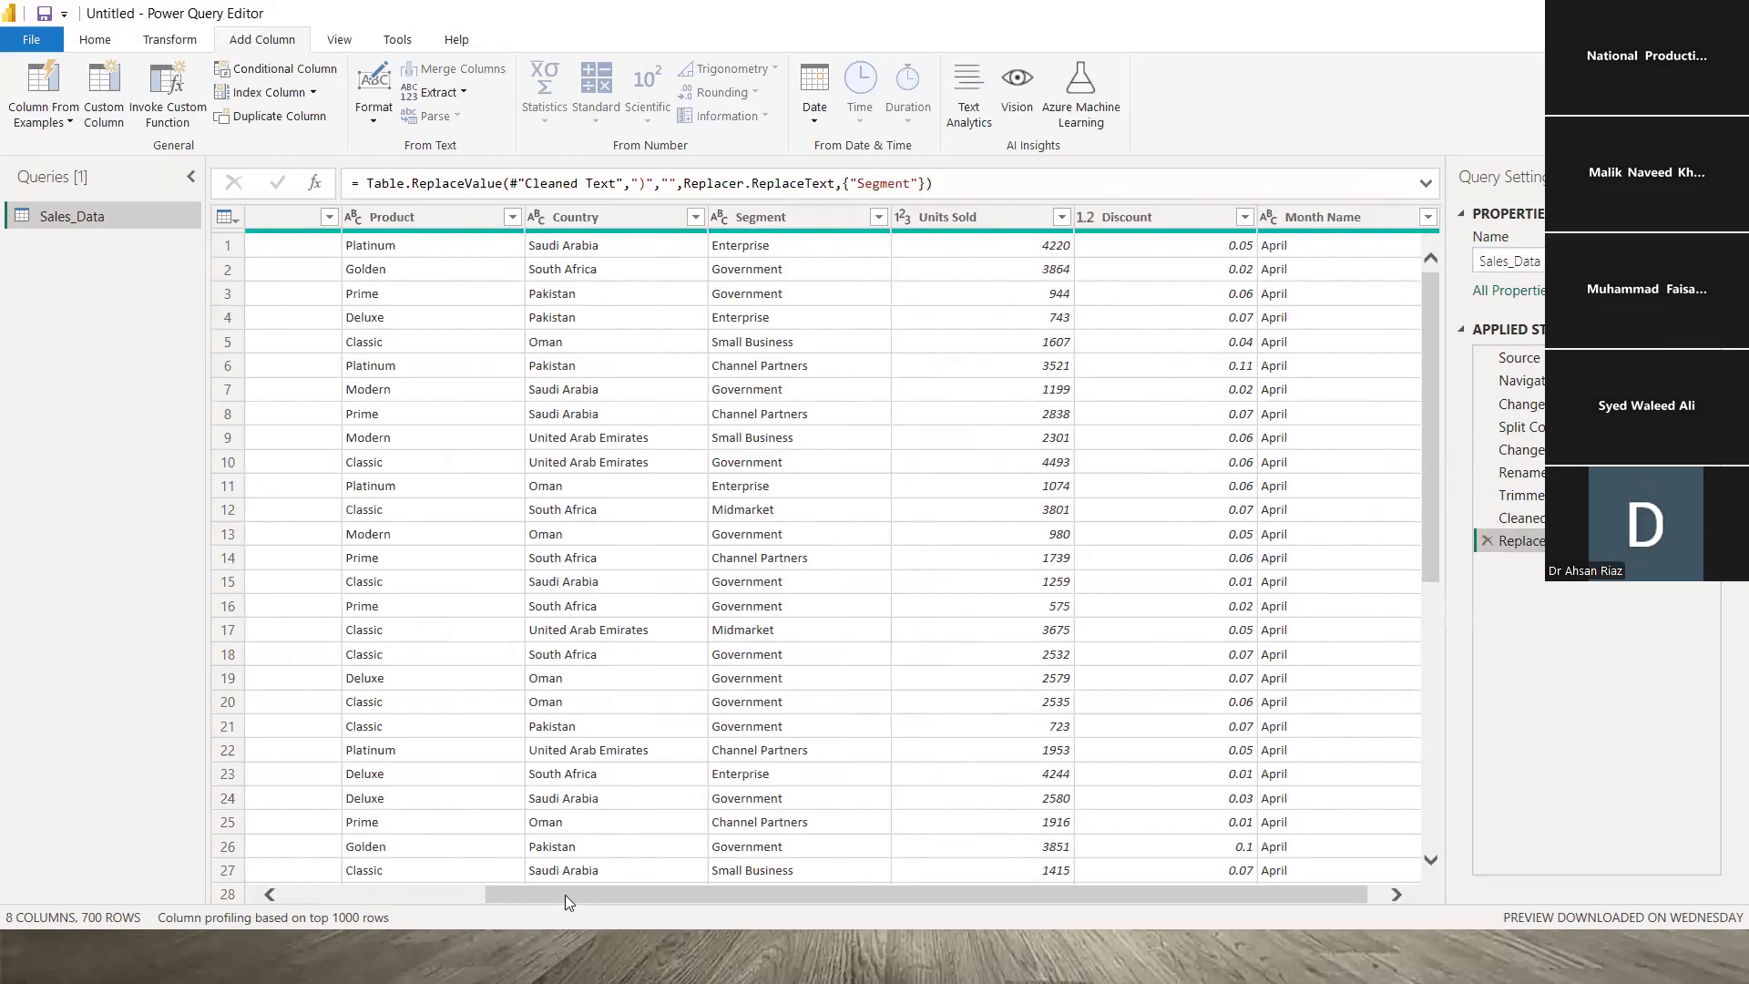
# - Leave the Power Query Editor with Close from the Close & Apply menu, leaving changes unapplied
pyautogui.hscroll(-3, 565, 894)
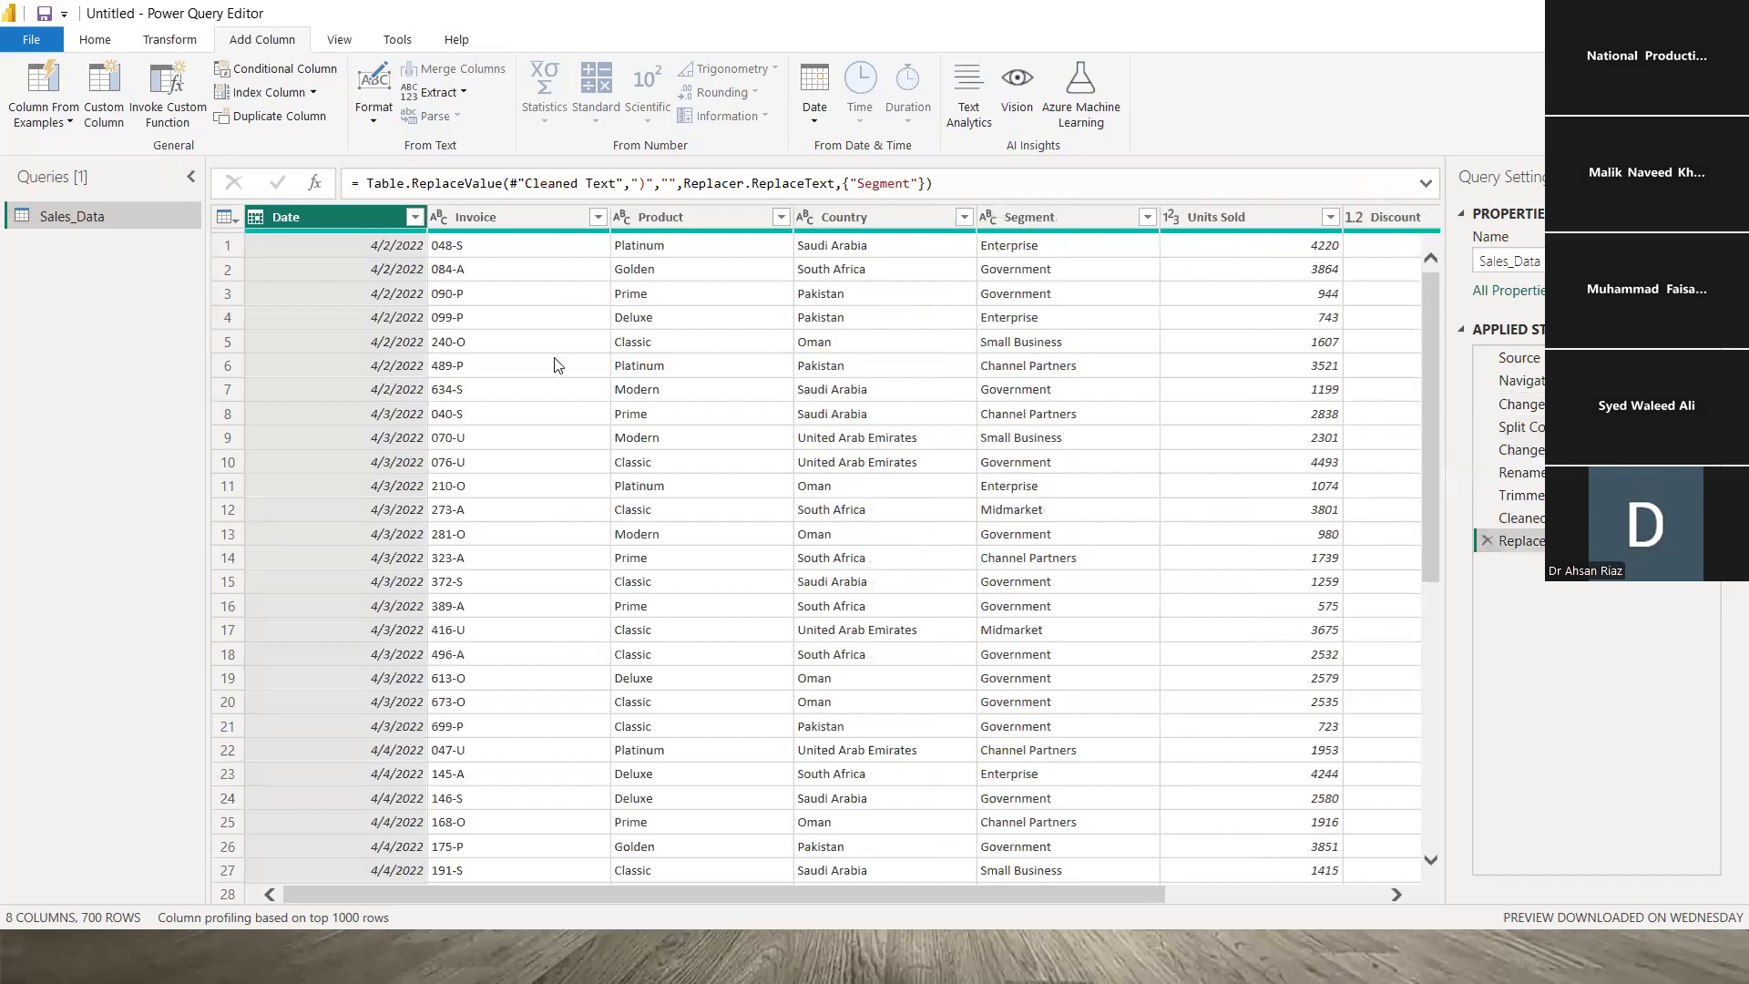
pyautogui.click(355, 245)
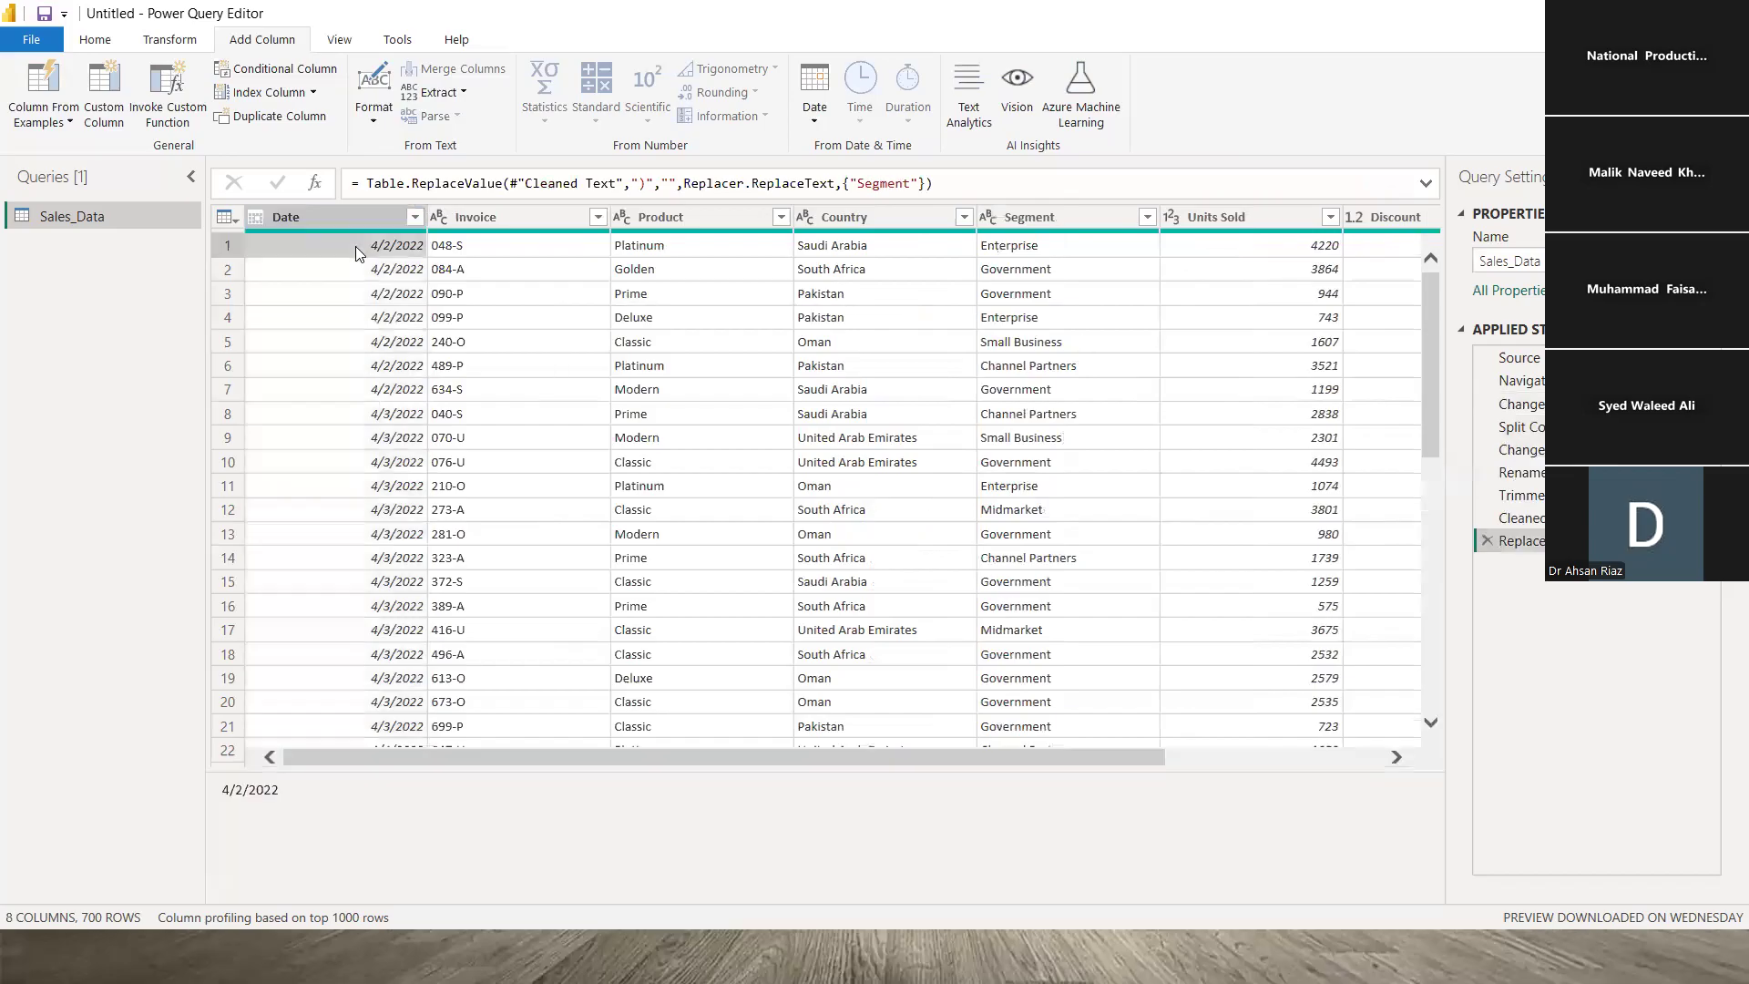
pyautogui.click(97, 41)
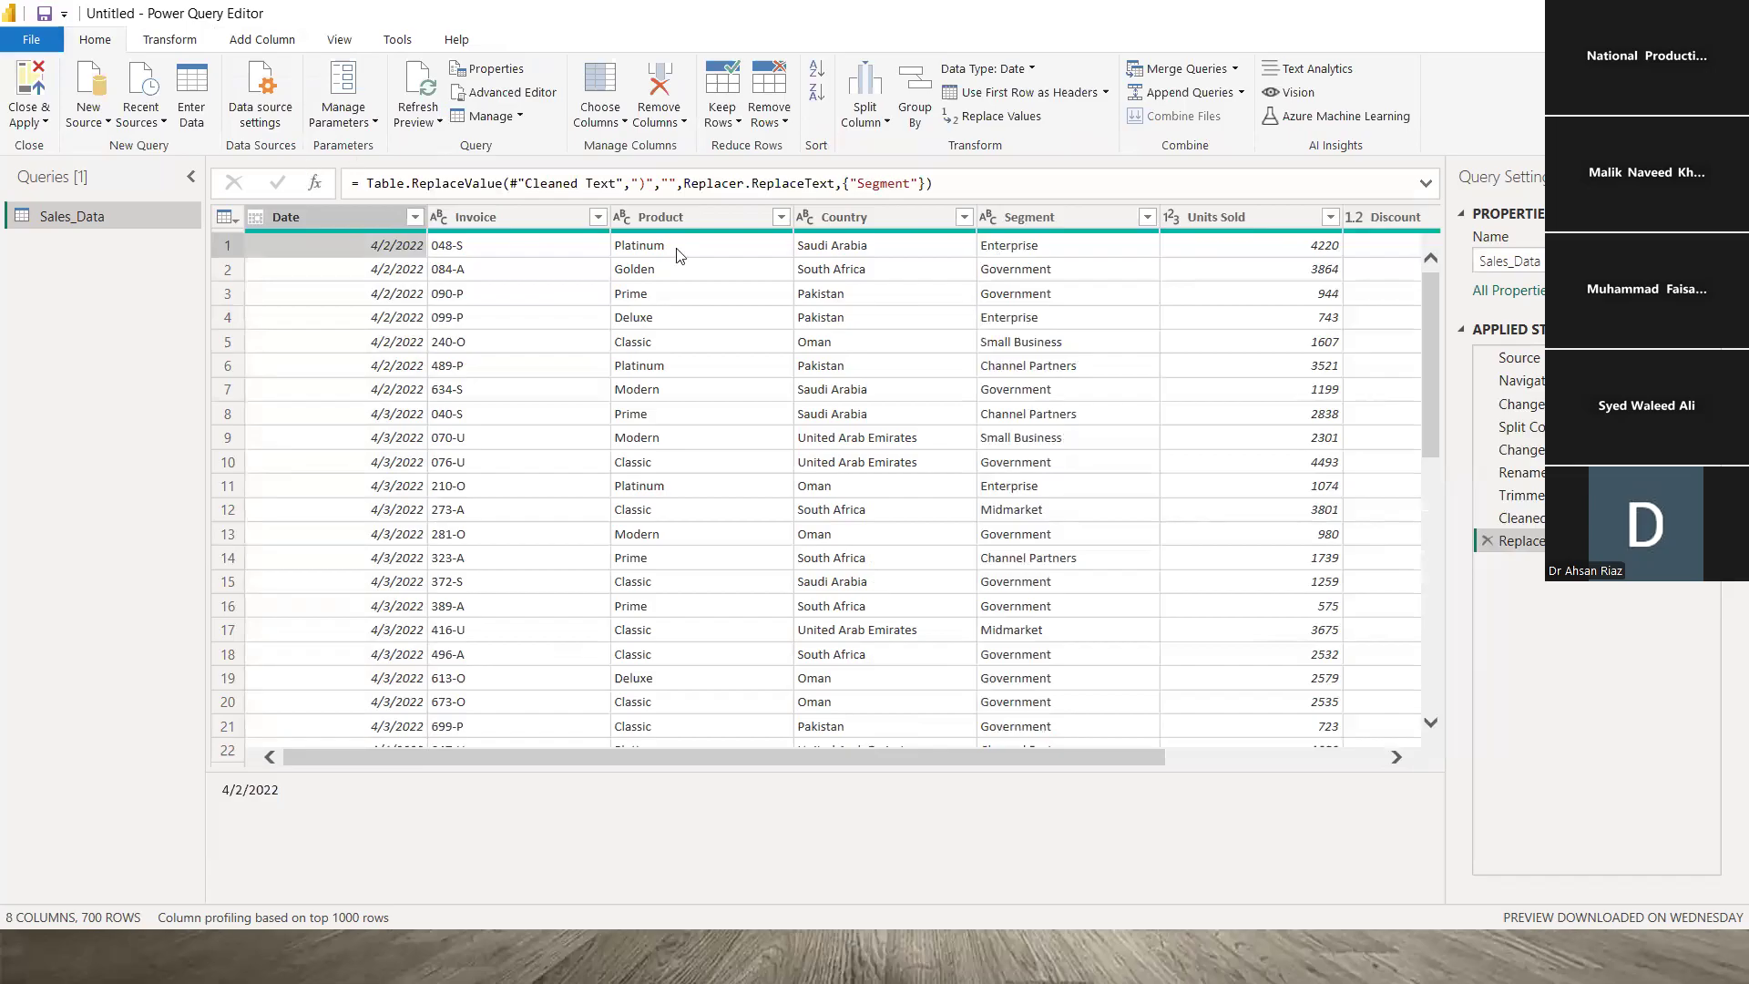
pyautogui.moveTo(884, 762); pyautogui.dragTo(697, 711)
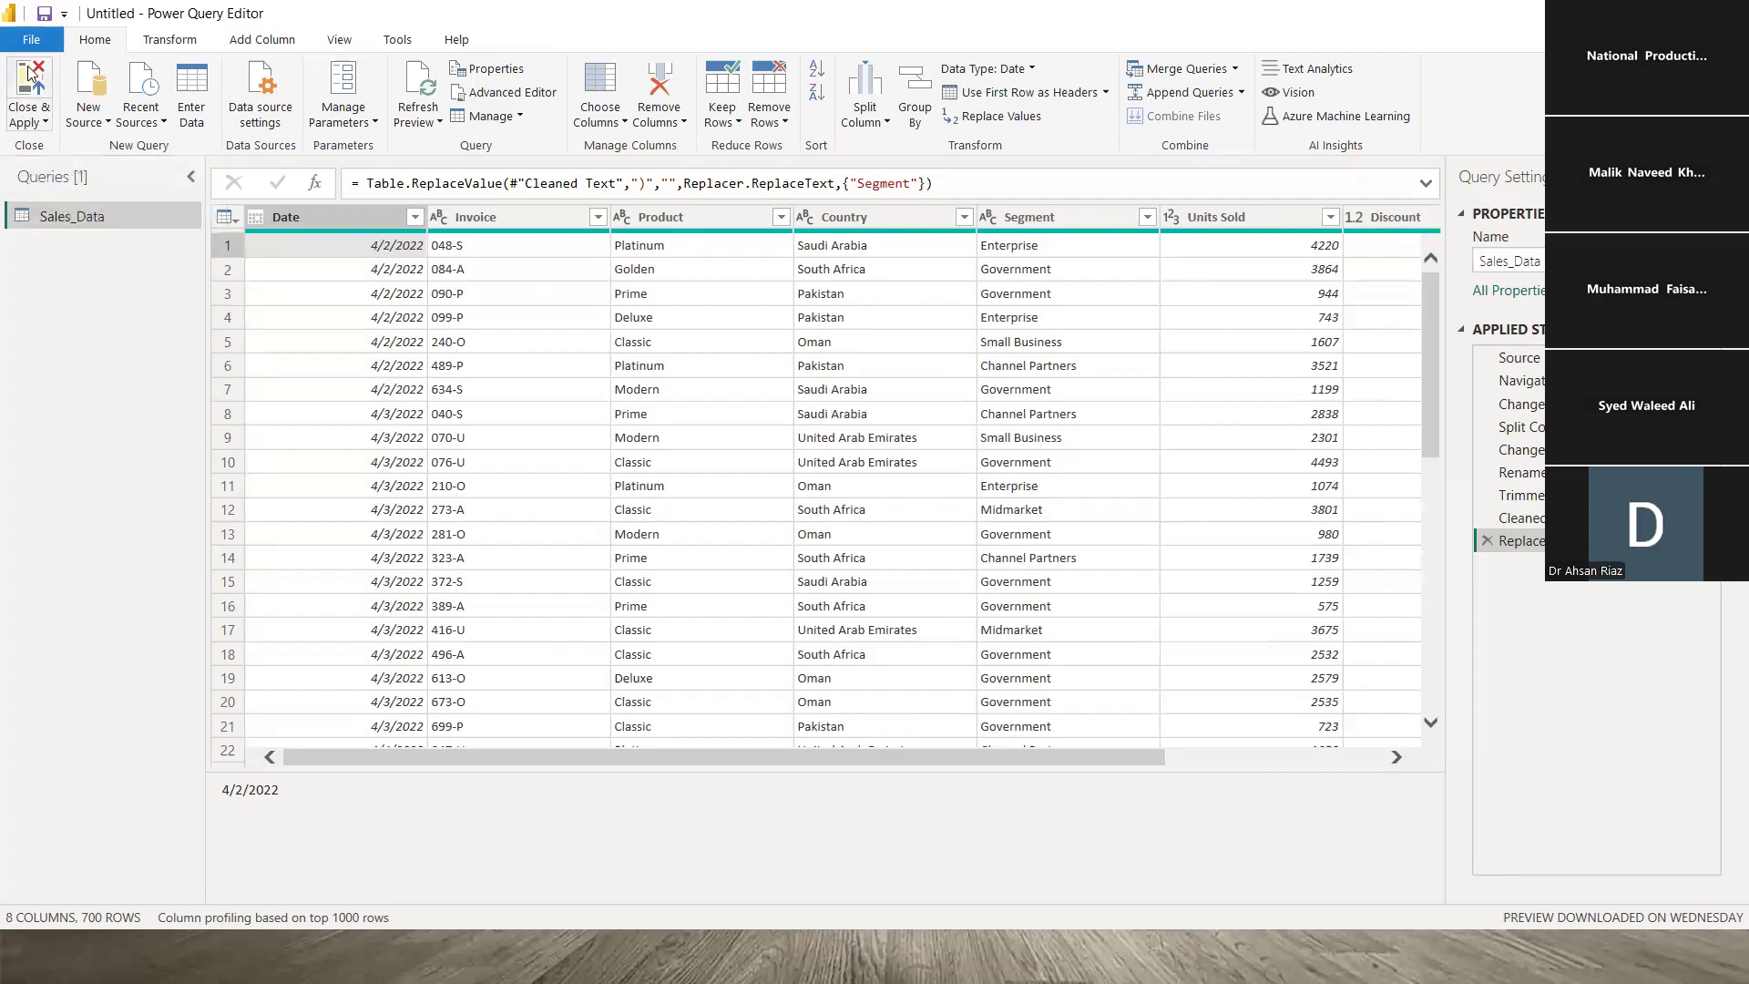
pyautogui.click(41, 120)
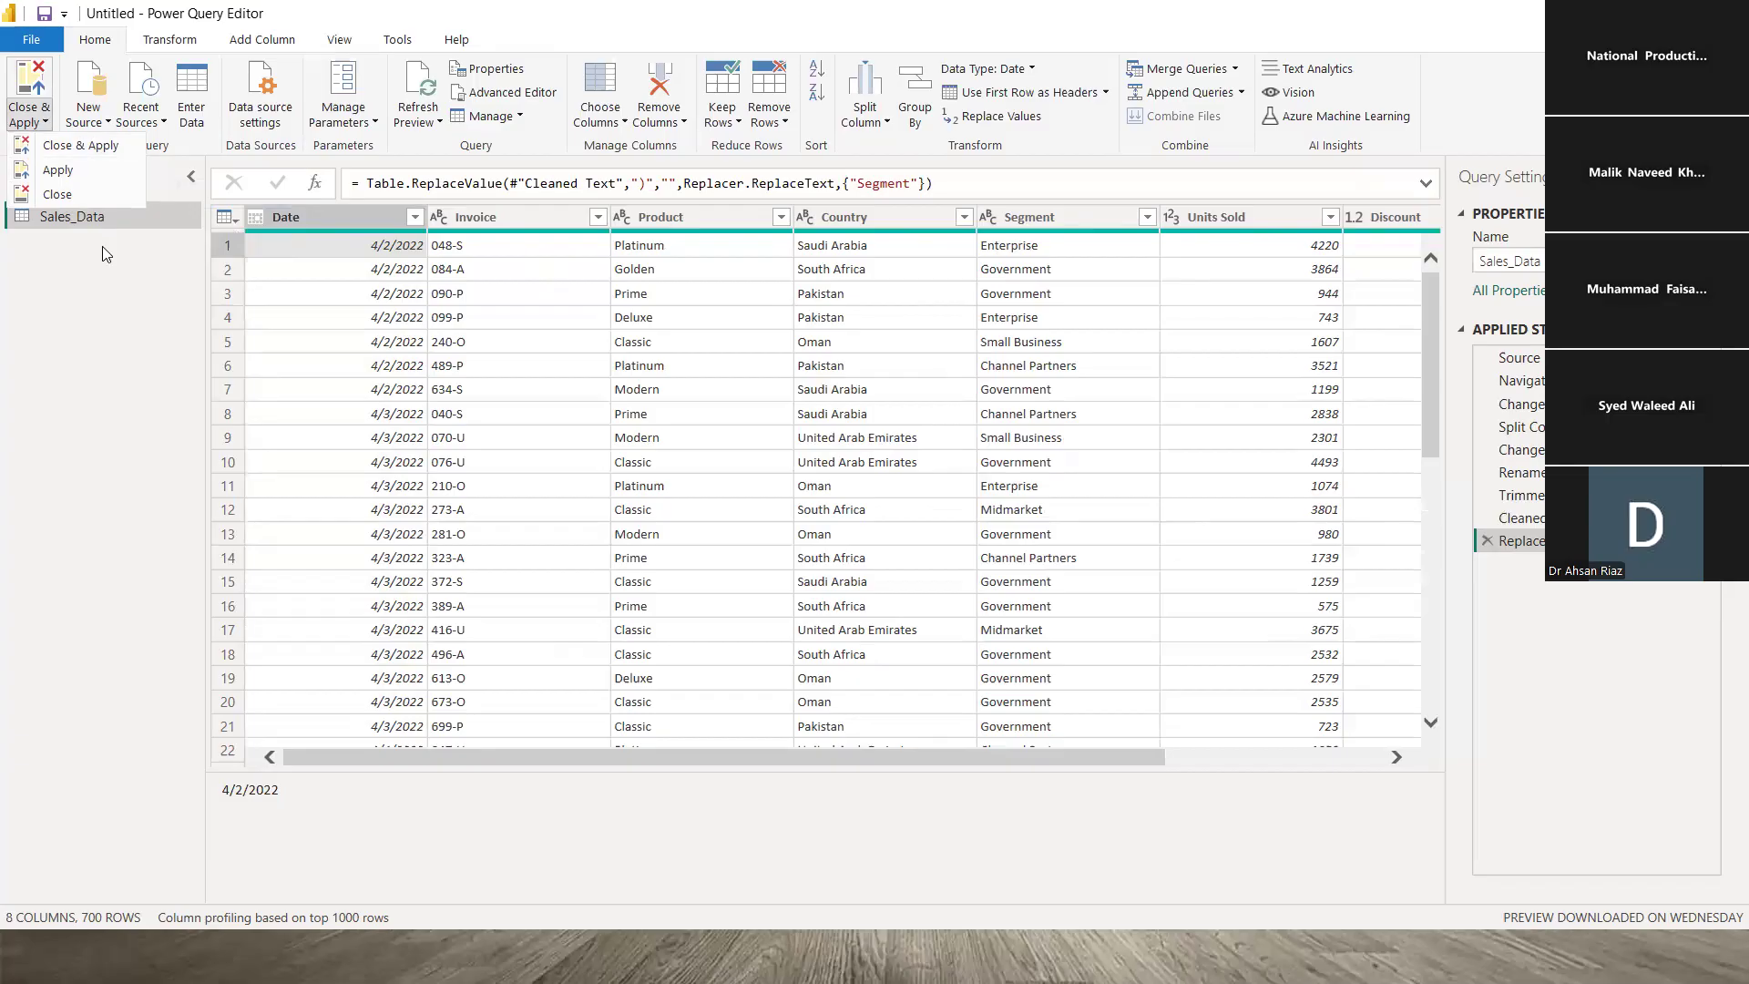
pyautogui.click(60, 195)
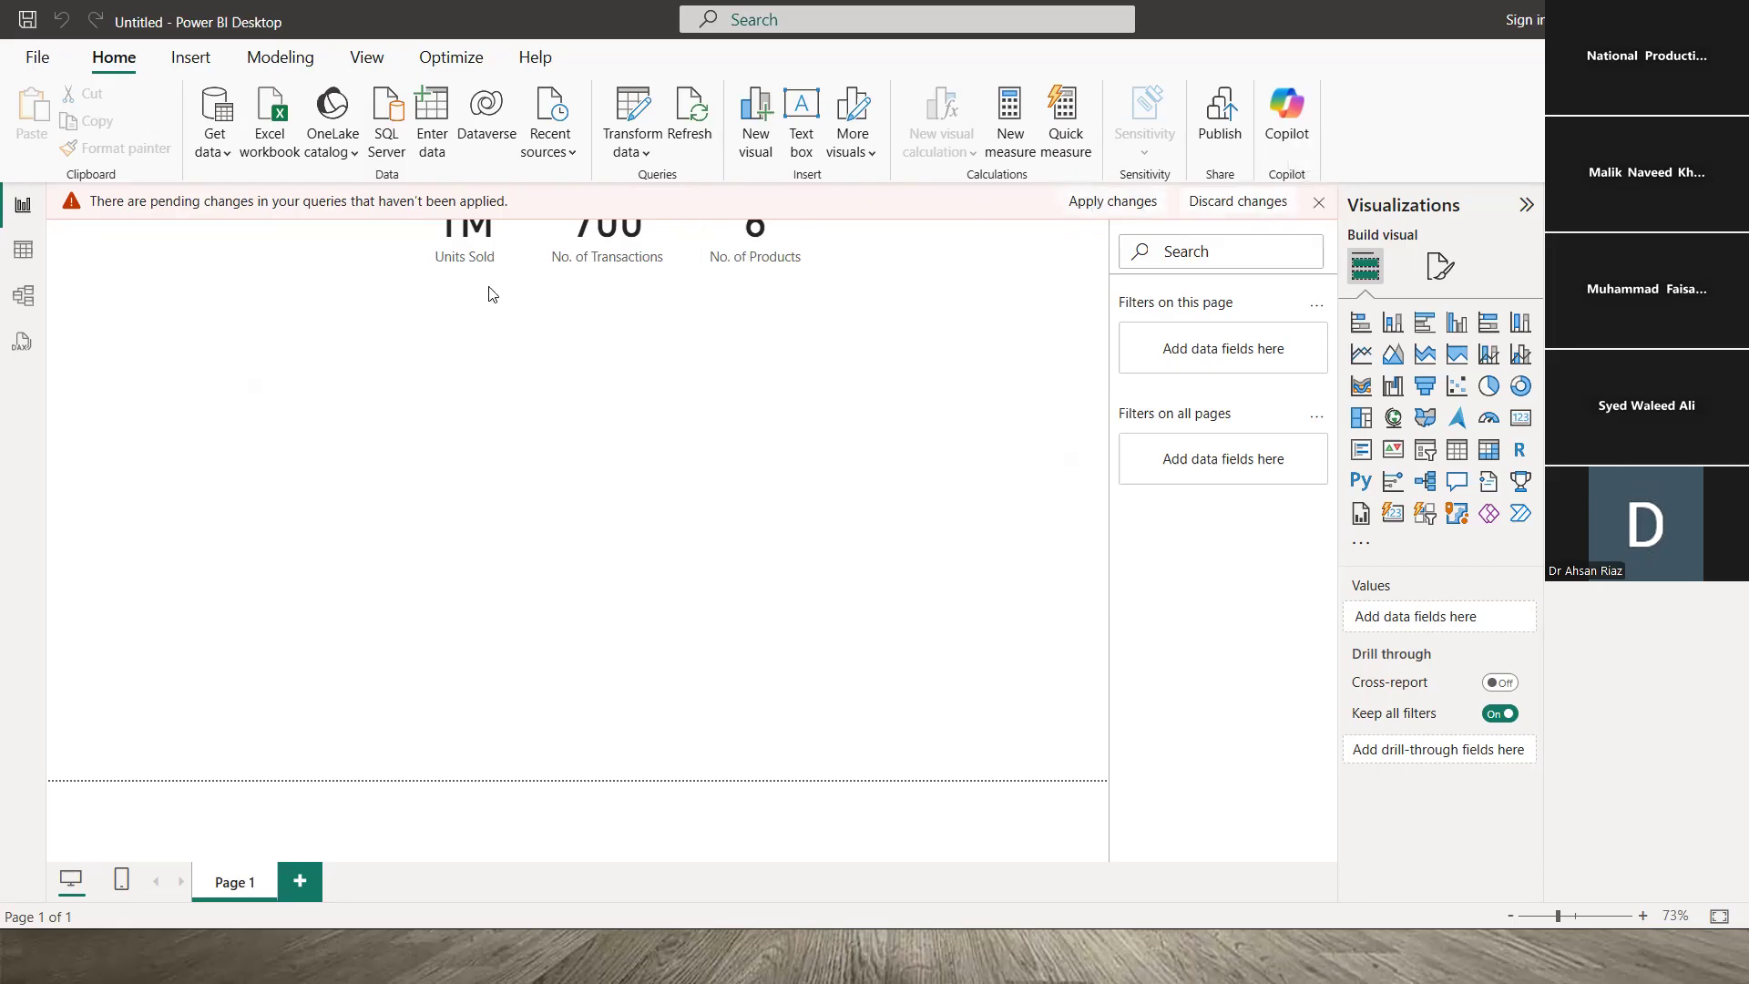
# - Apply the pending Sales_Data query changes, then switch to the PowerPoint slide show
pyautogui.click(1125, 208)
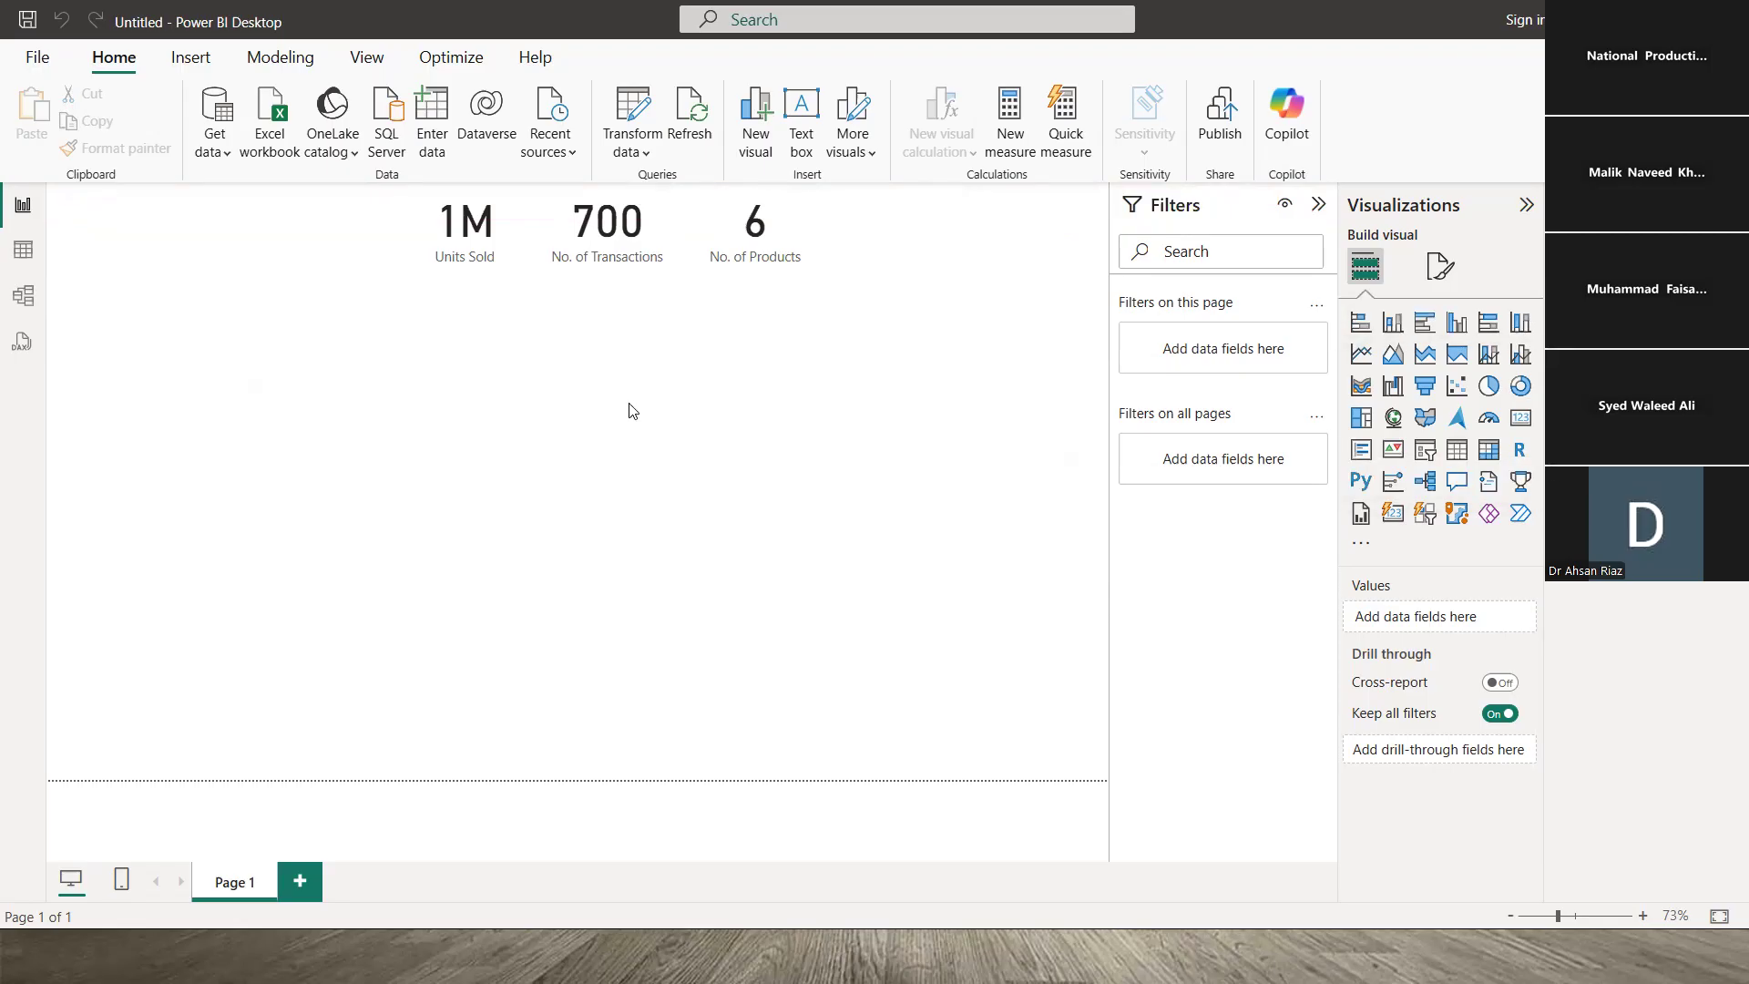
pyautogui.hotkey('alt', 'Tab')
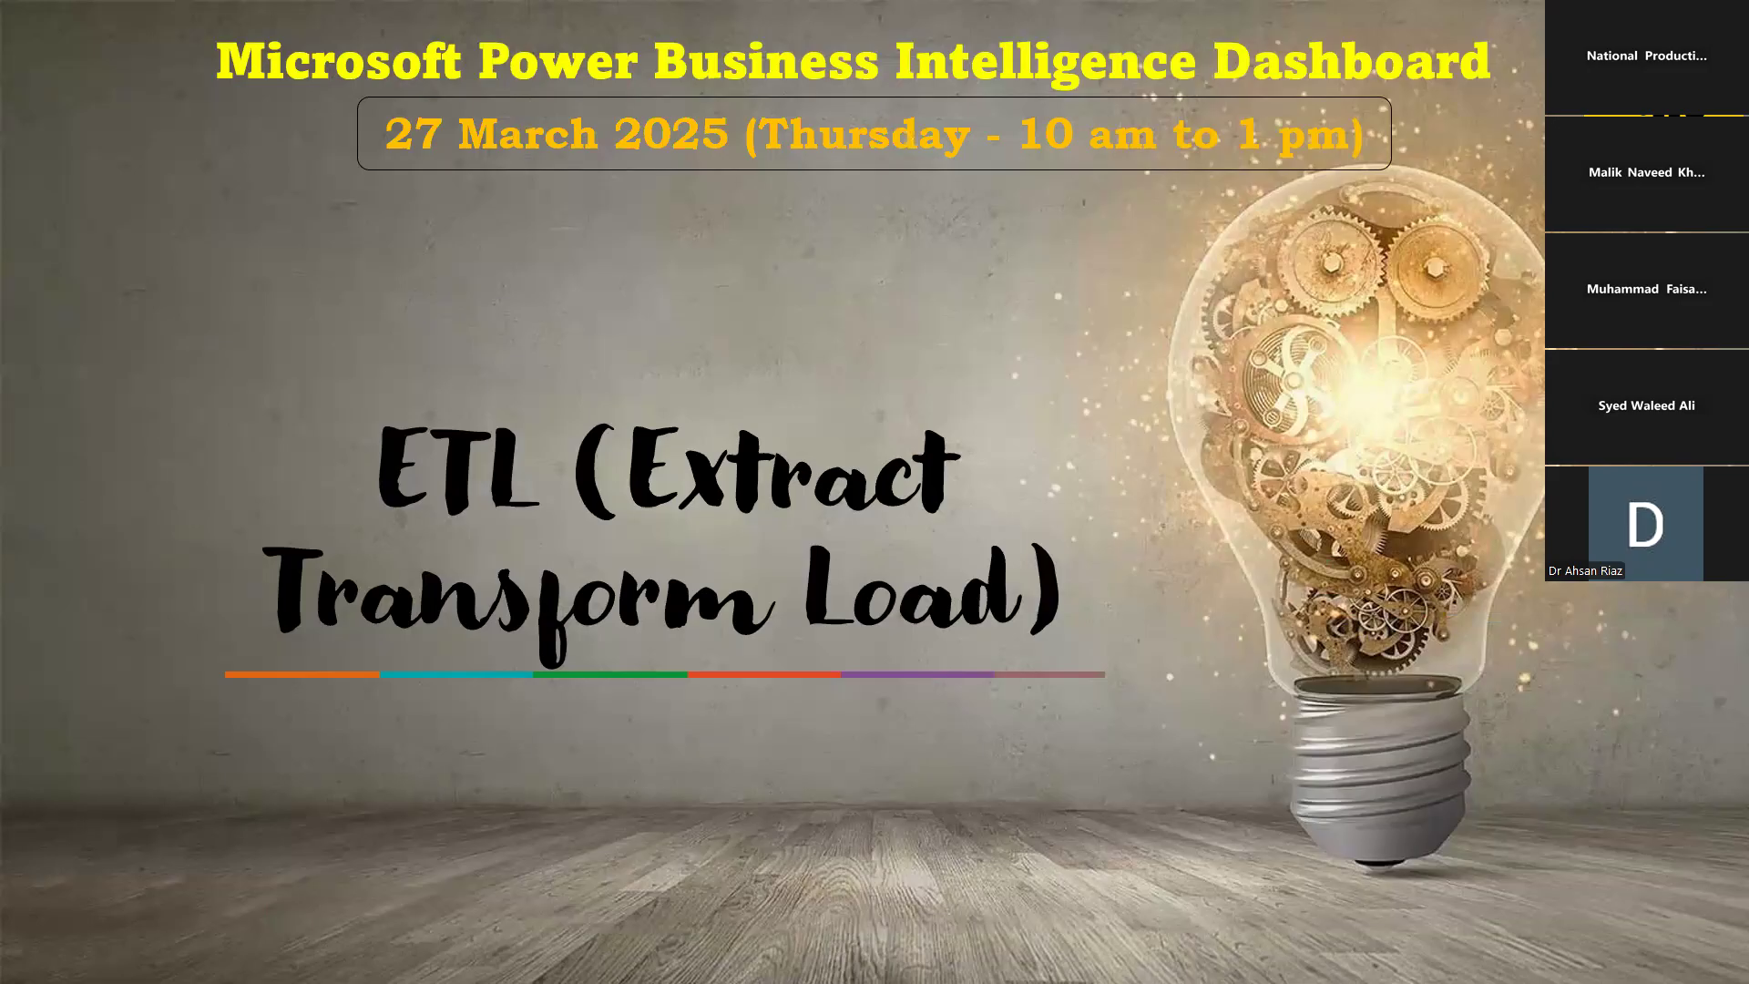
# - Advance to the DAX slide and switch back to the Power BI report
pyautogui.press('Right')
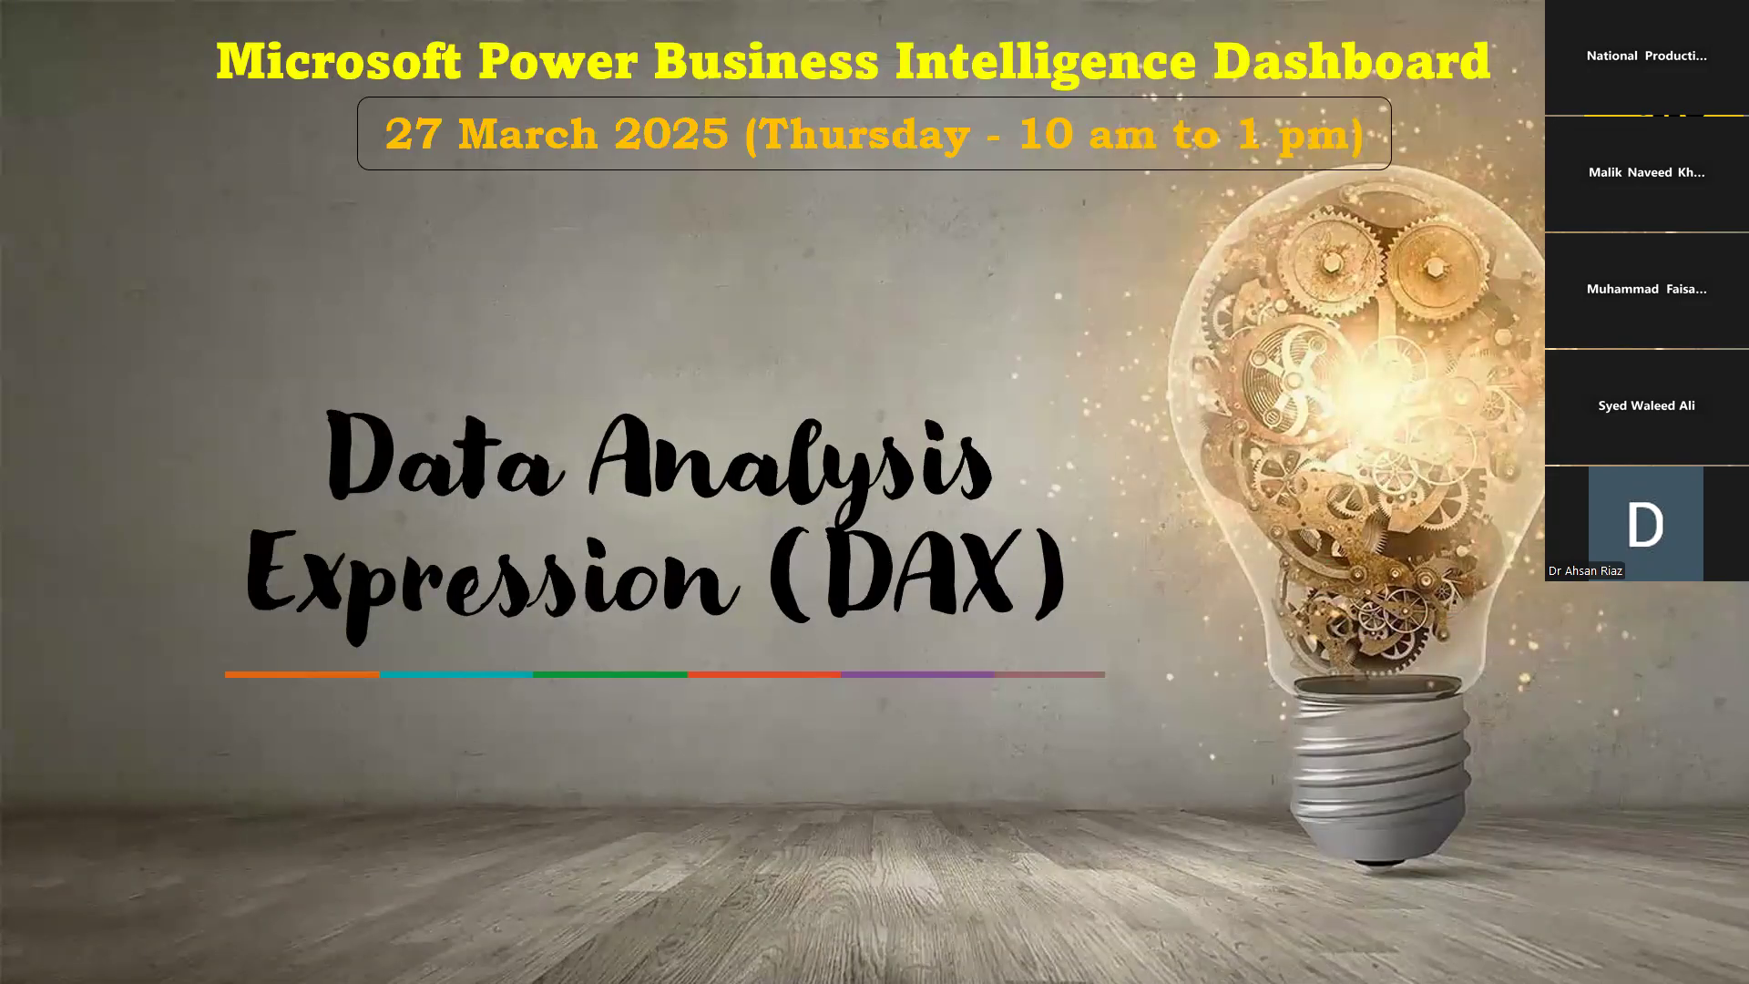
pyautogui.hotkey('alt', 'Tab')
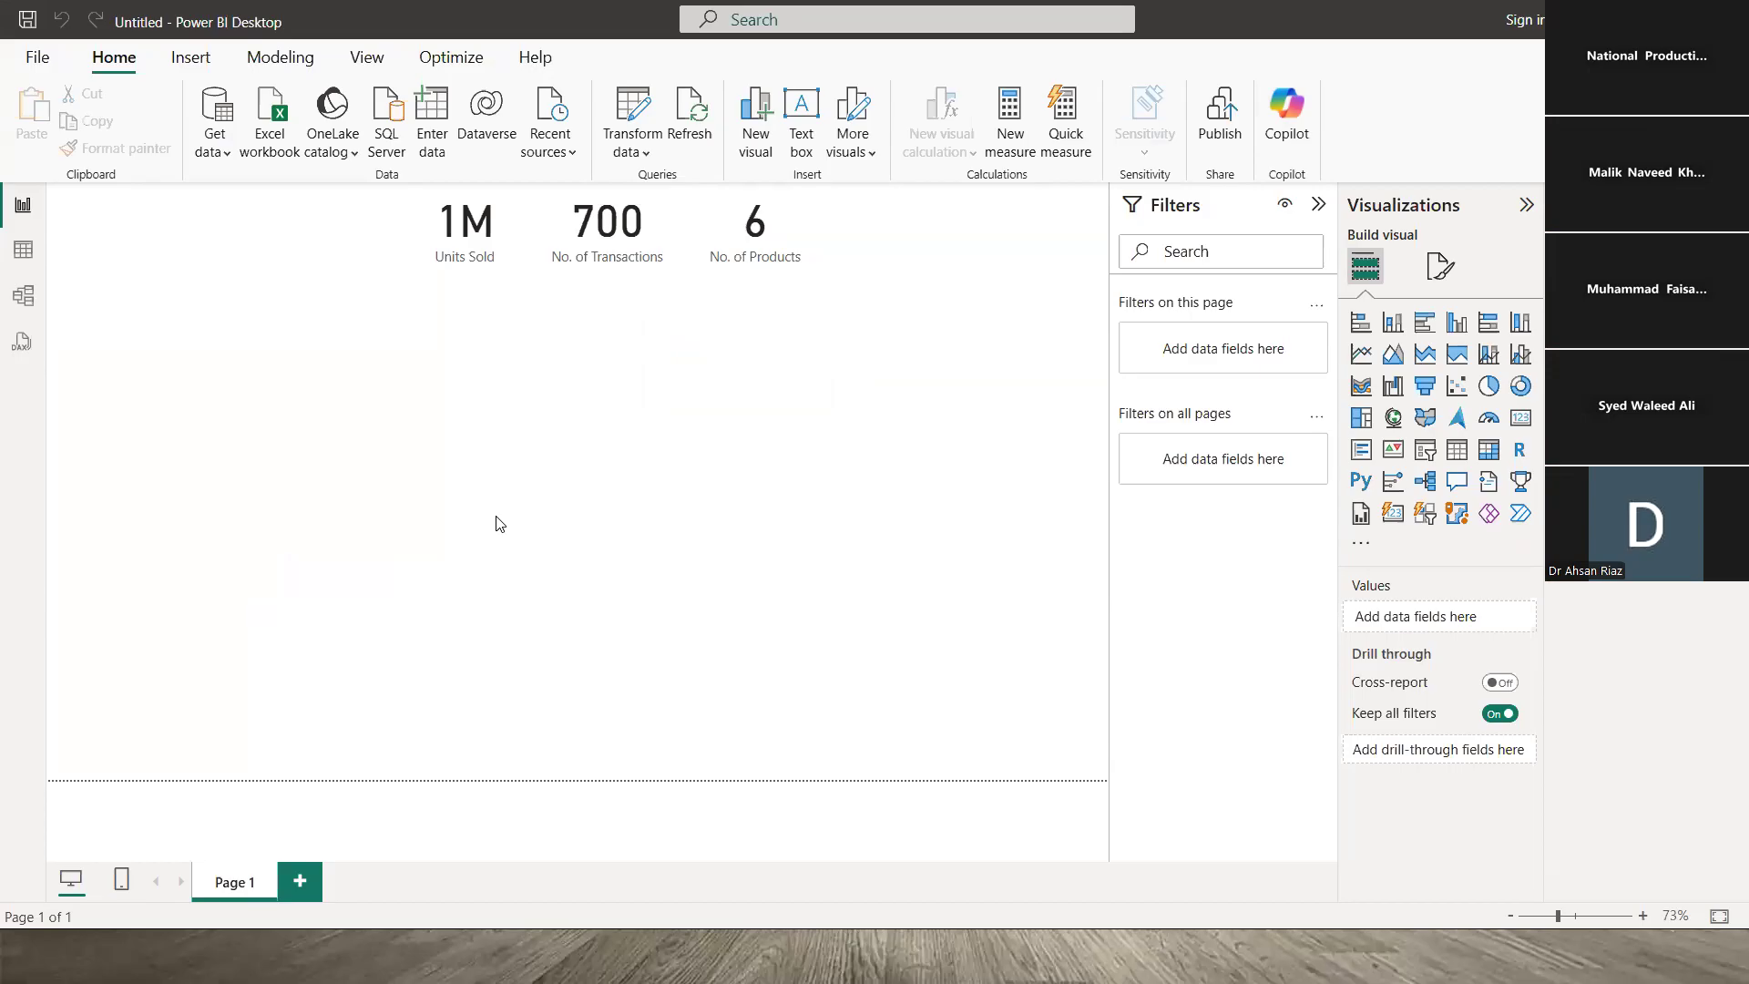
# - Open the Sales_Data table view and inspect its Product, Units Sold and Segment columns
pyautogui.click(23, 249)
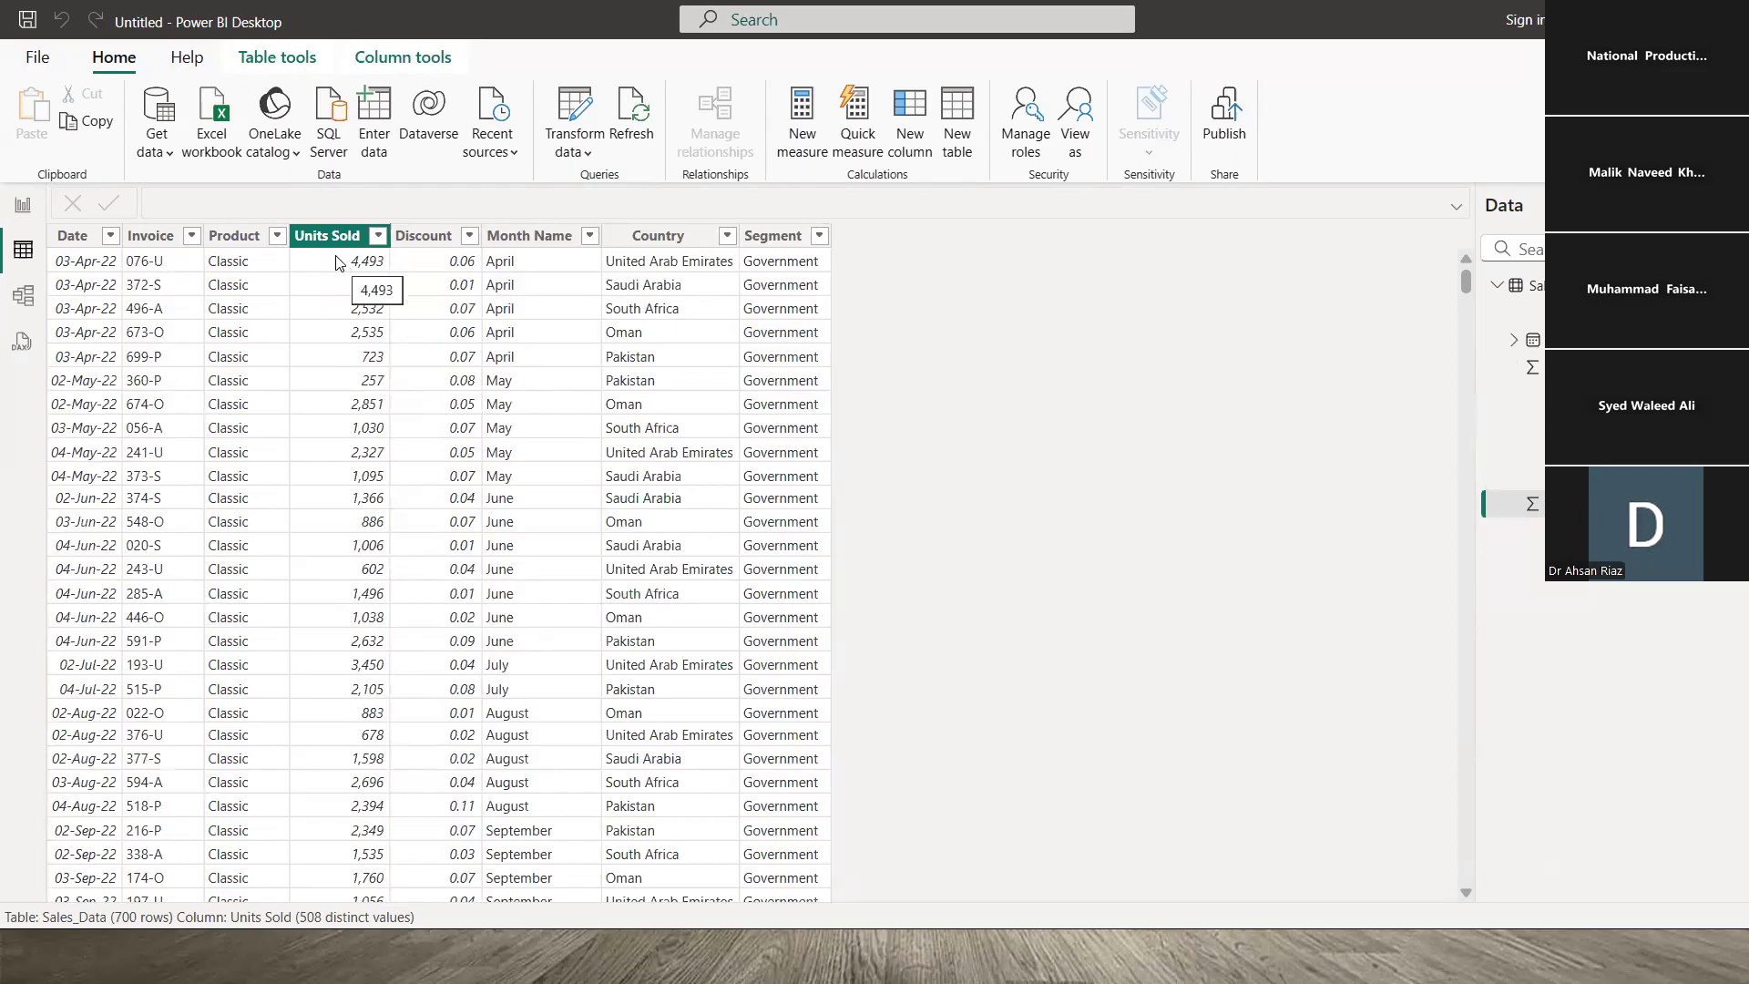
pyautogui.click(277, 236)
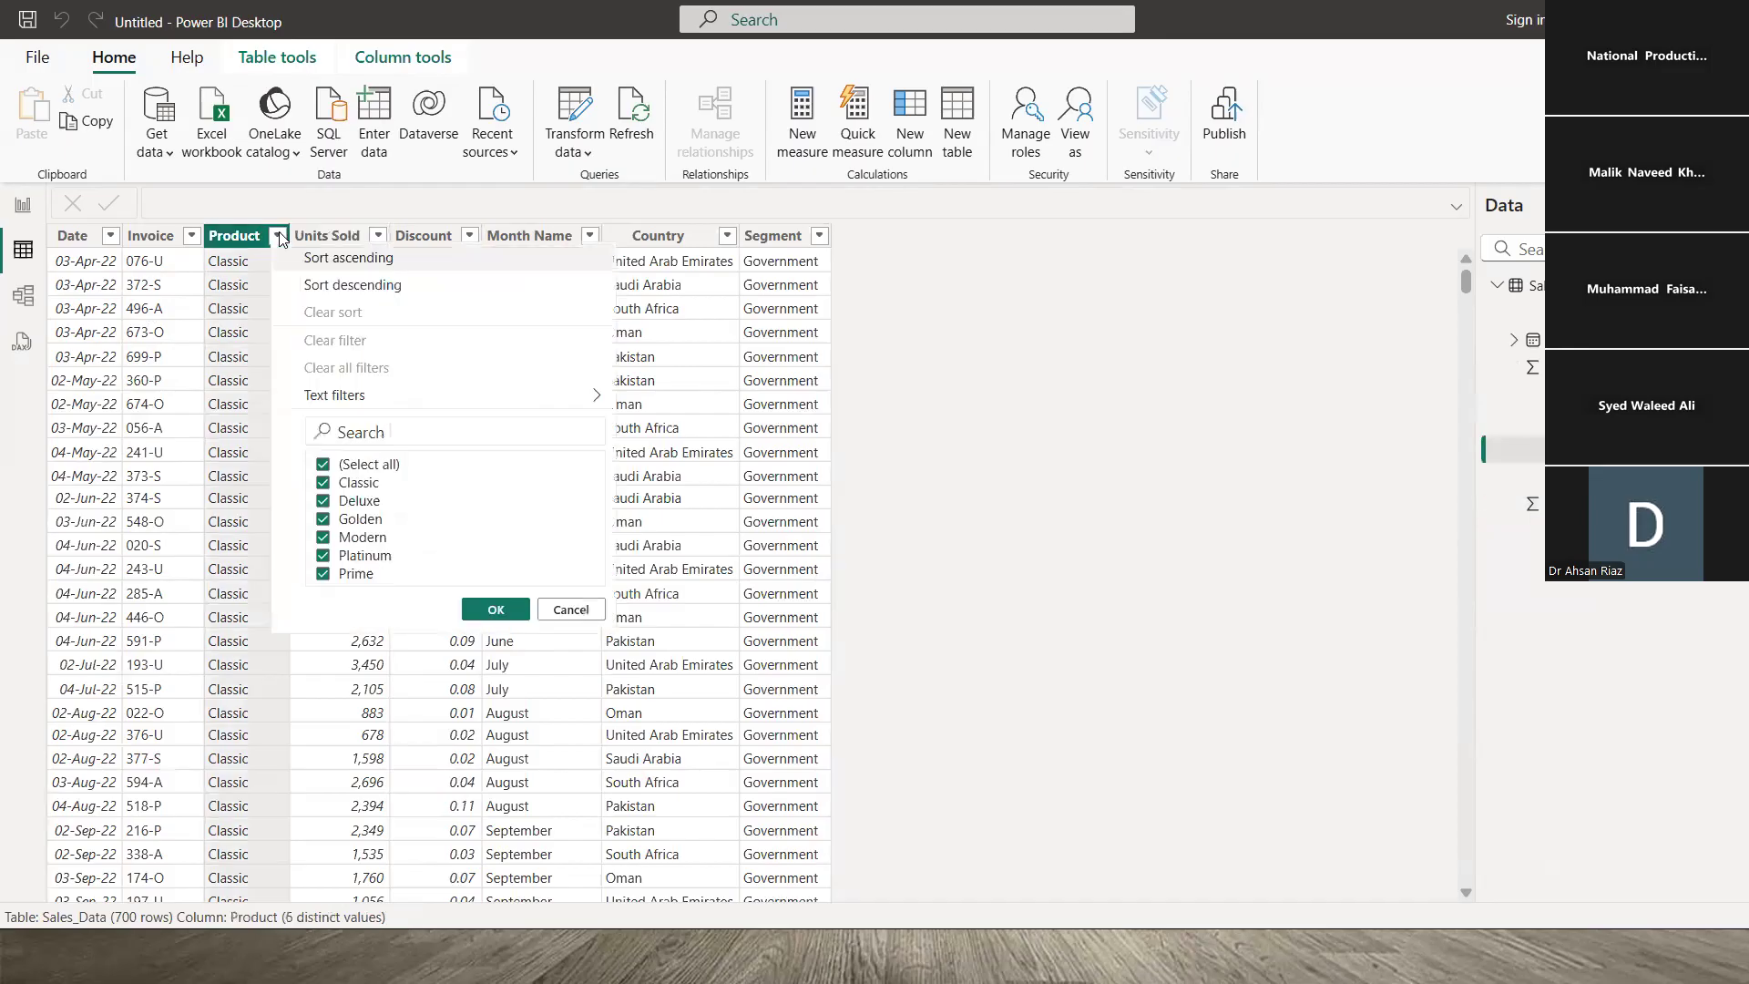
pyautogui.click(259, 273)
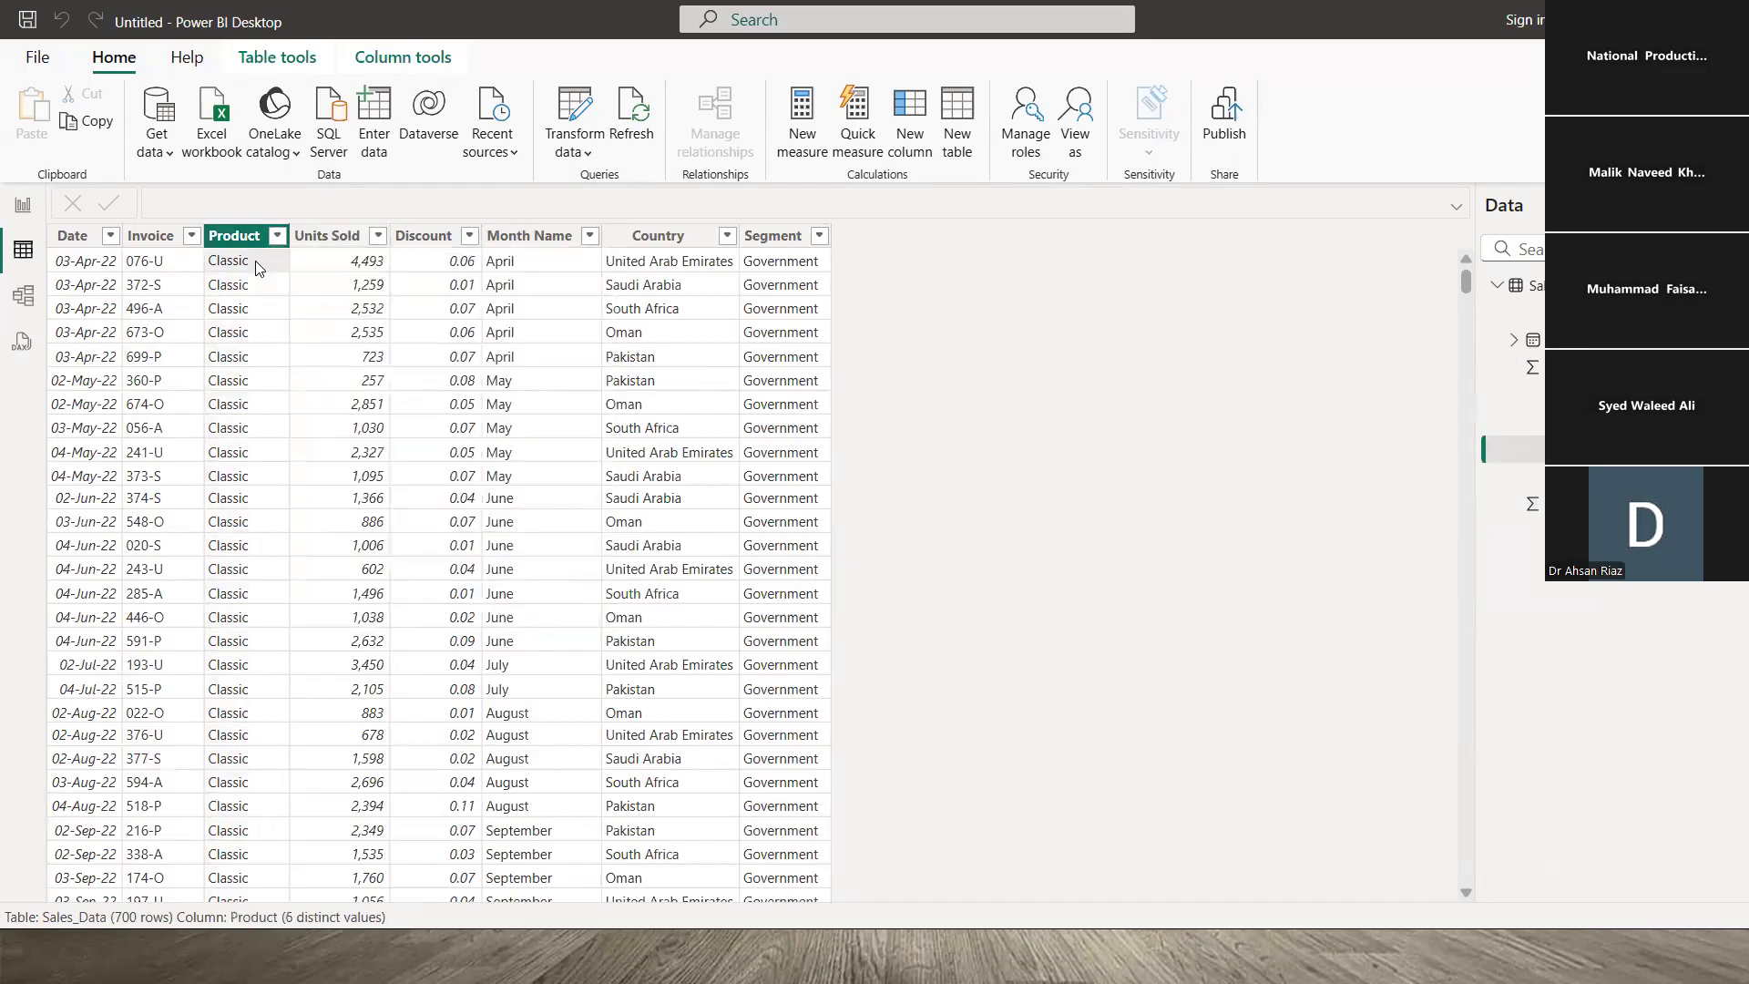
pyautogui.click(337, 261)
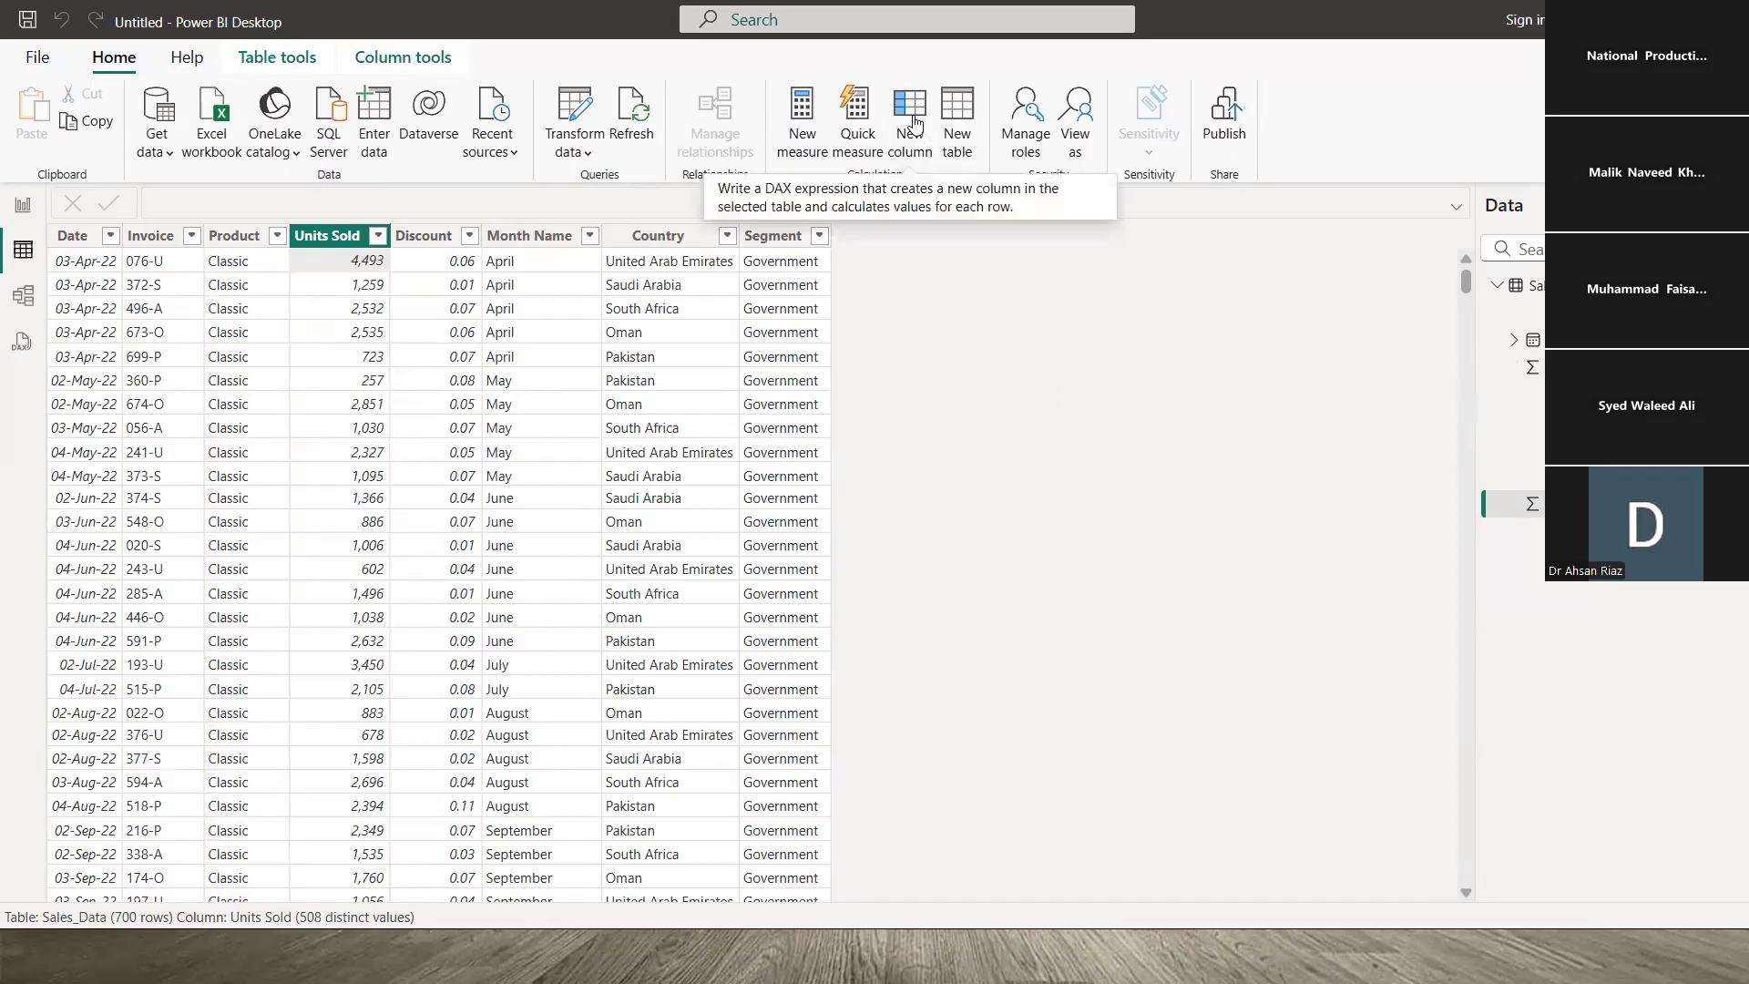
pyautogui.rightClick(1571, 286)
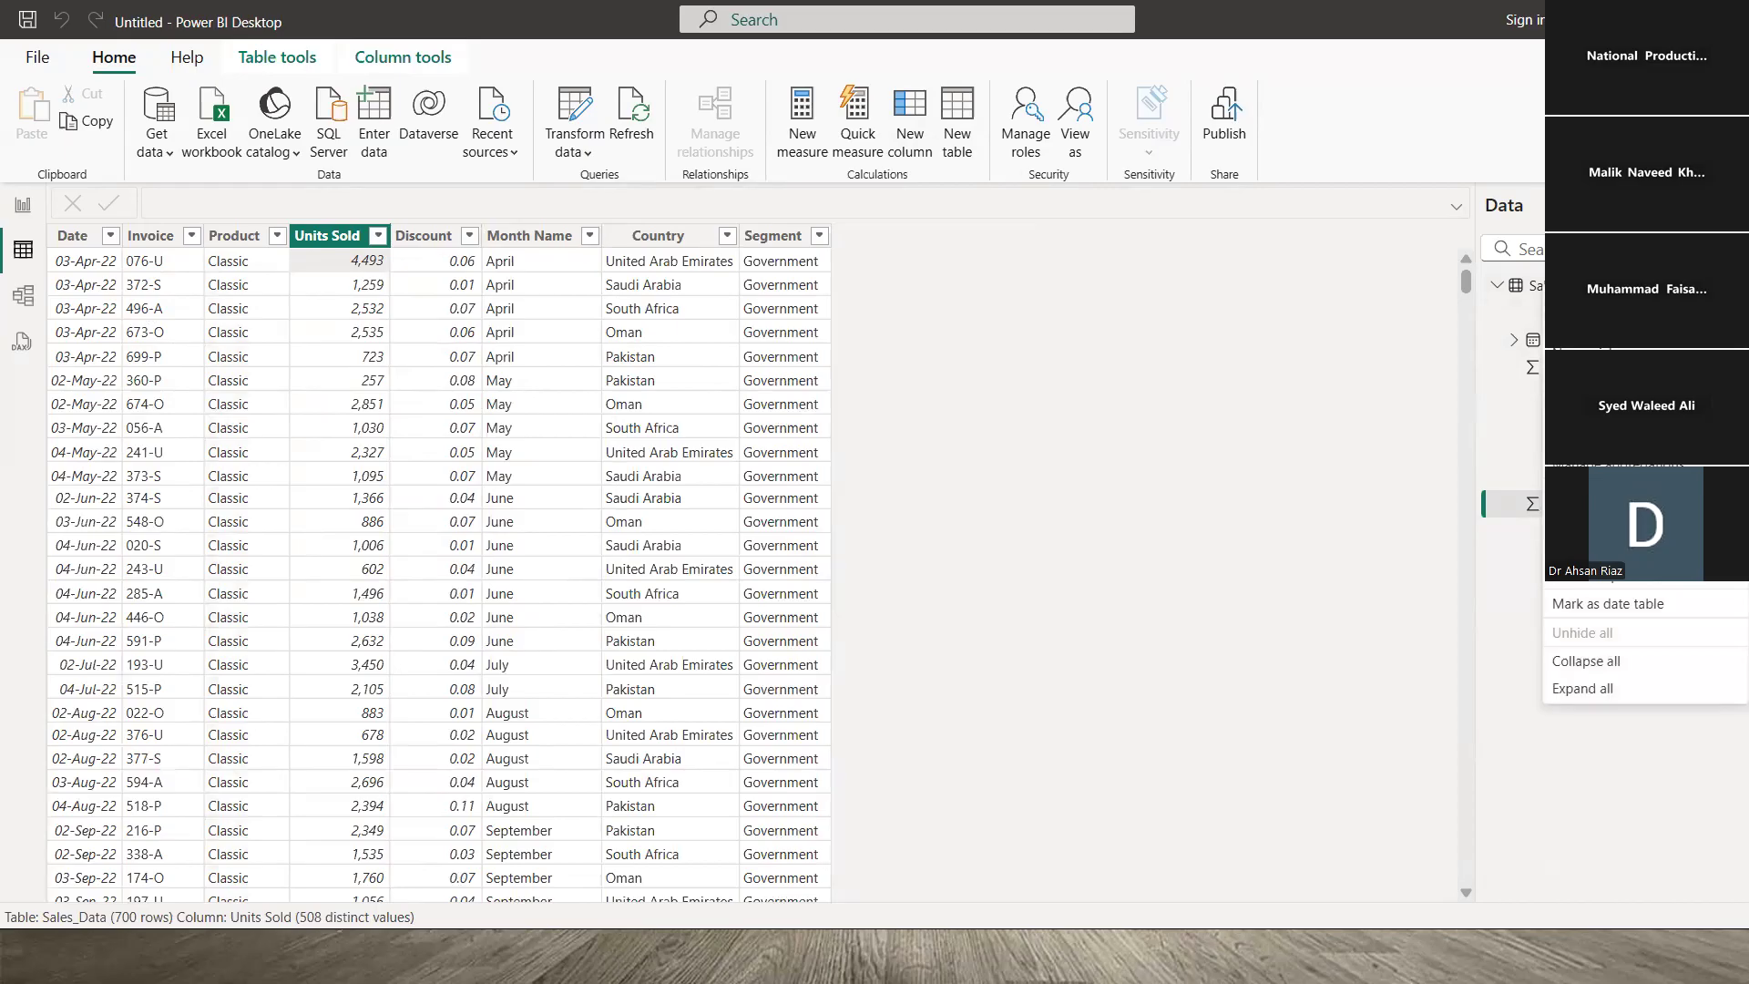
pyautogui.rightClick(779, 244)
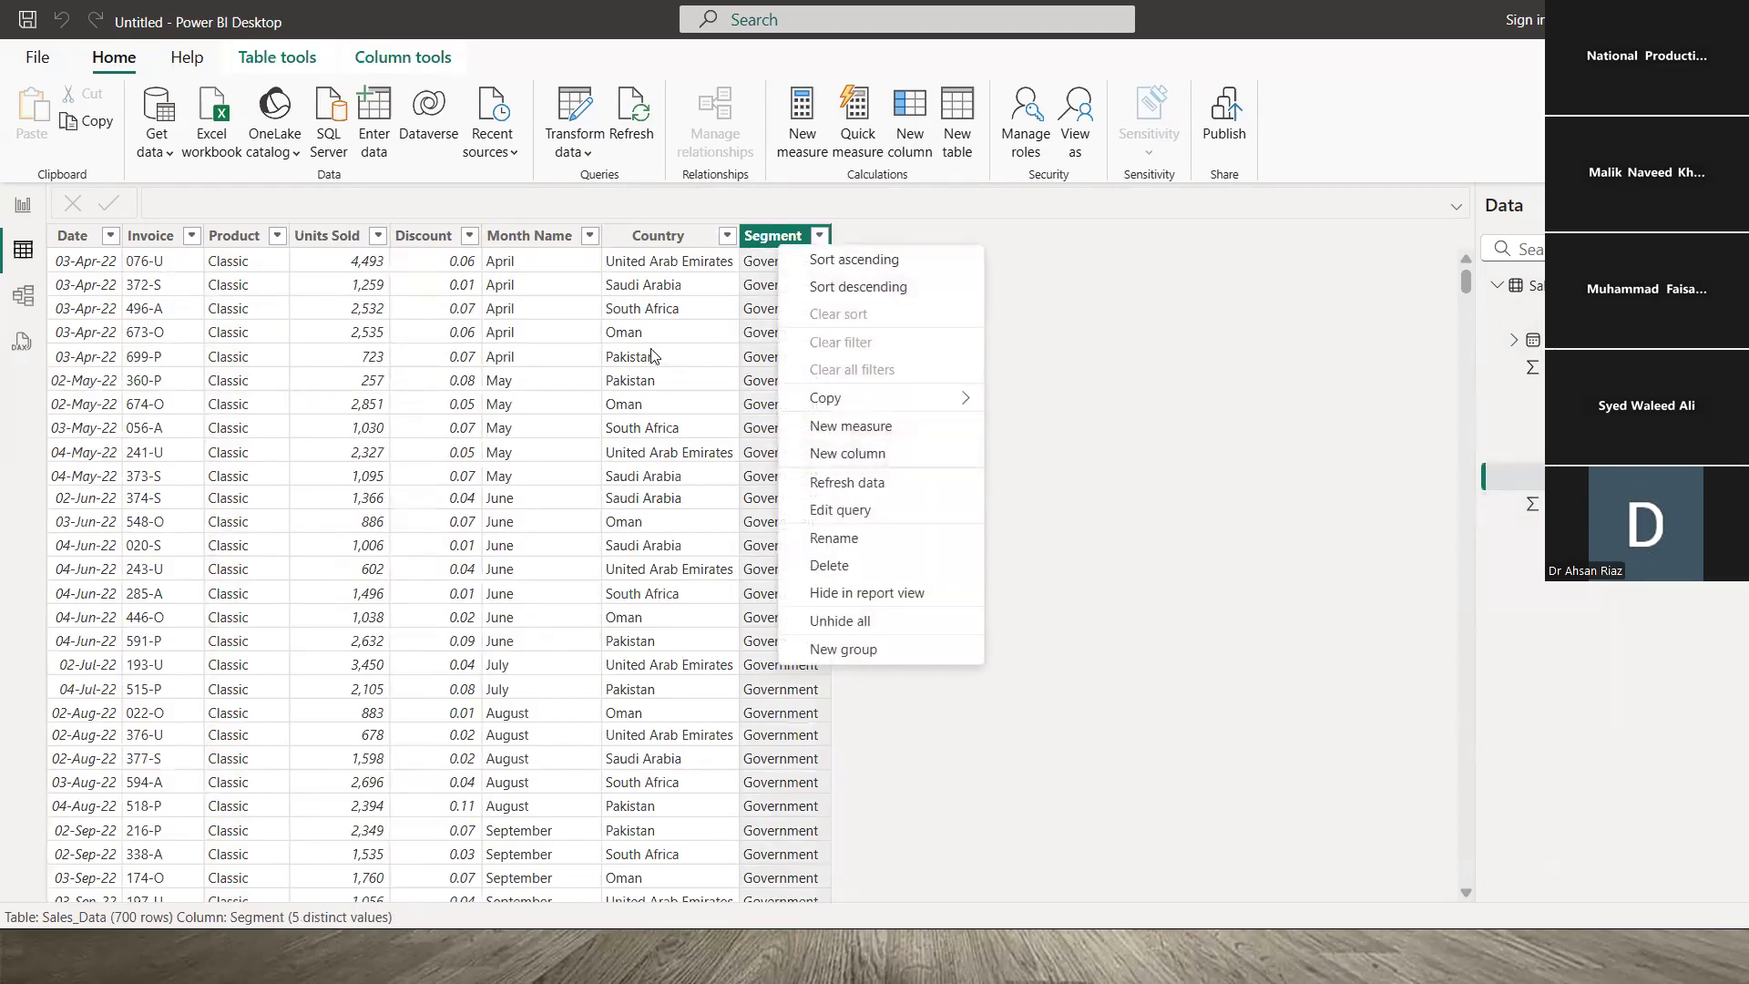
pyautogui.click(666, 286)
pyautogui.click(765, 264)
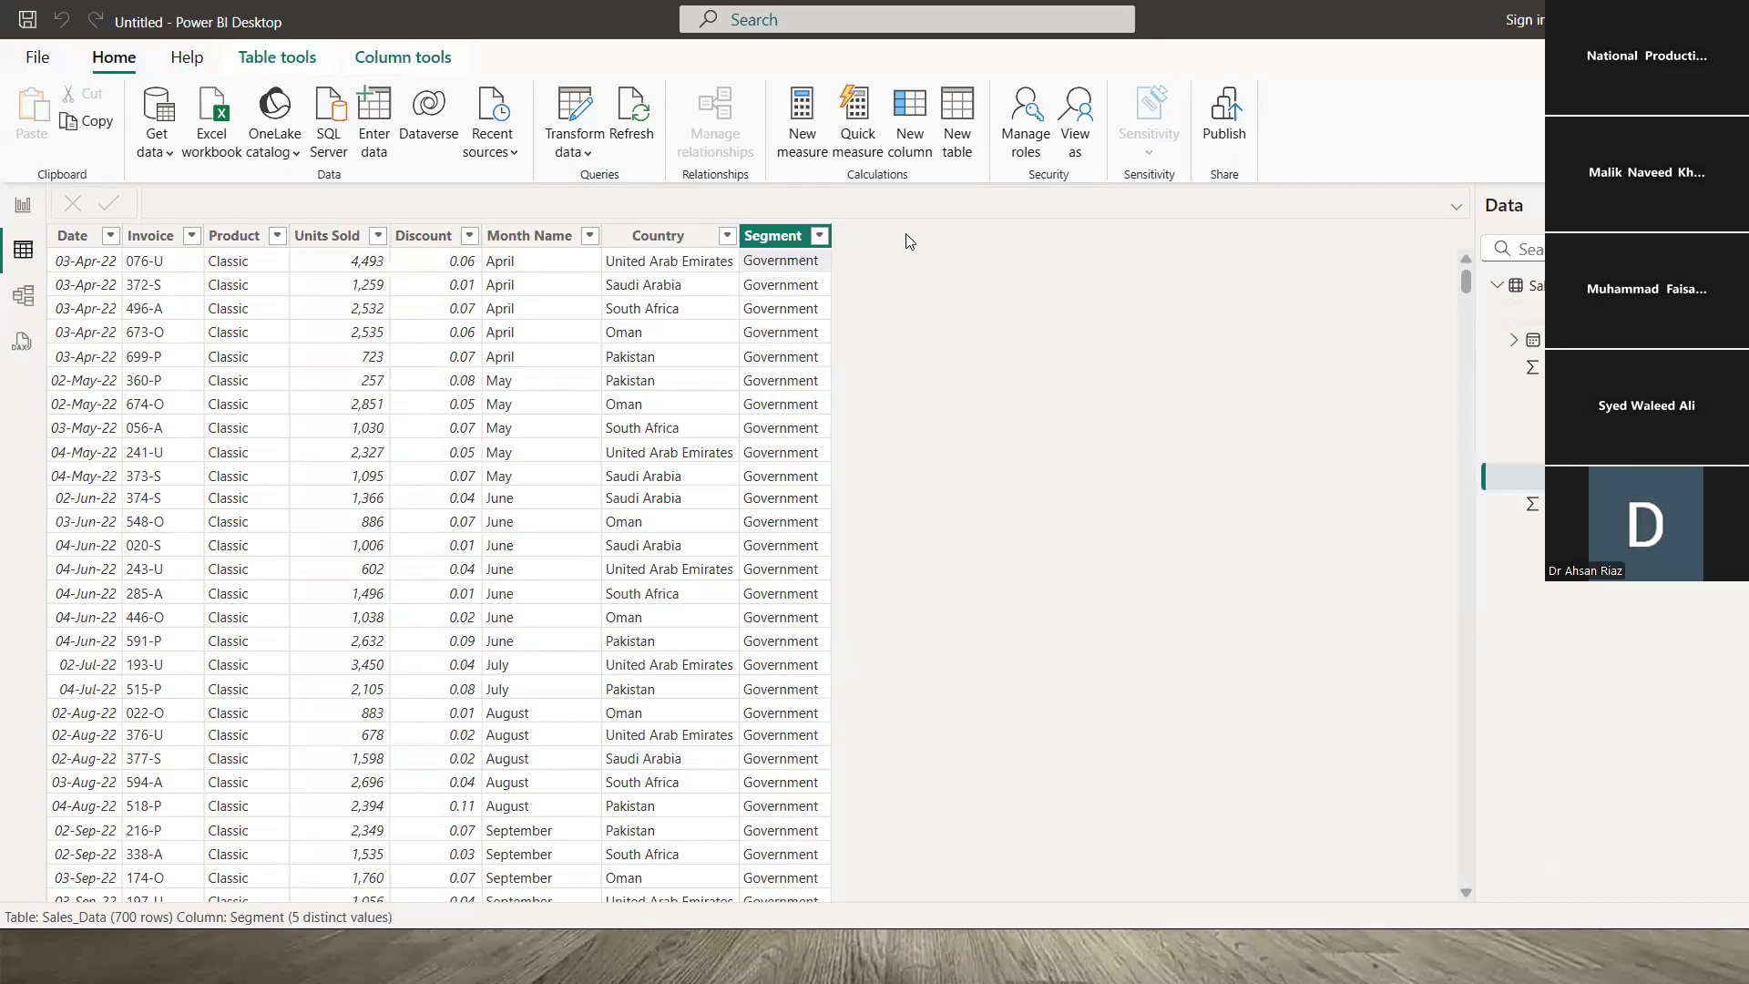
# - Add the column Sales at 300 = Sales_Data[Units Sold] * 300, formatted with thousands separators
pyautogui.click(910, 118)
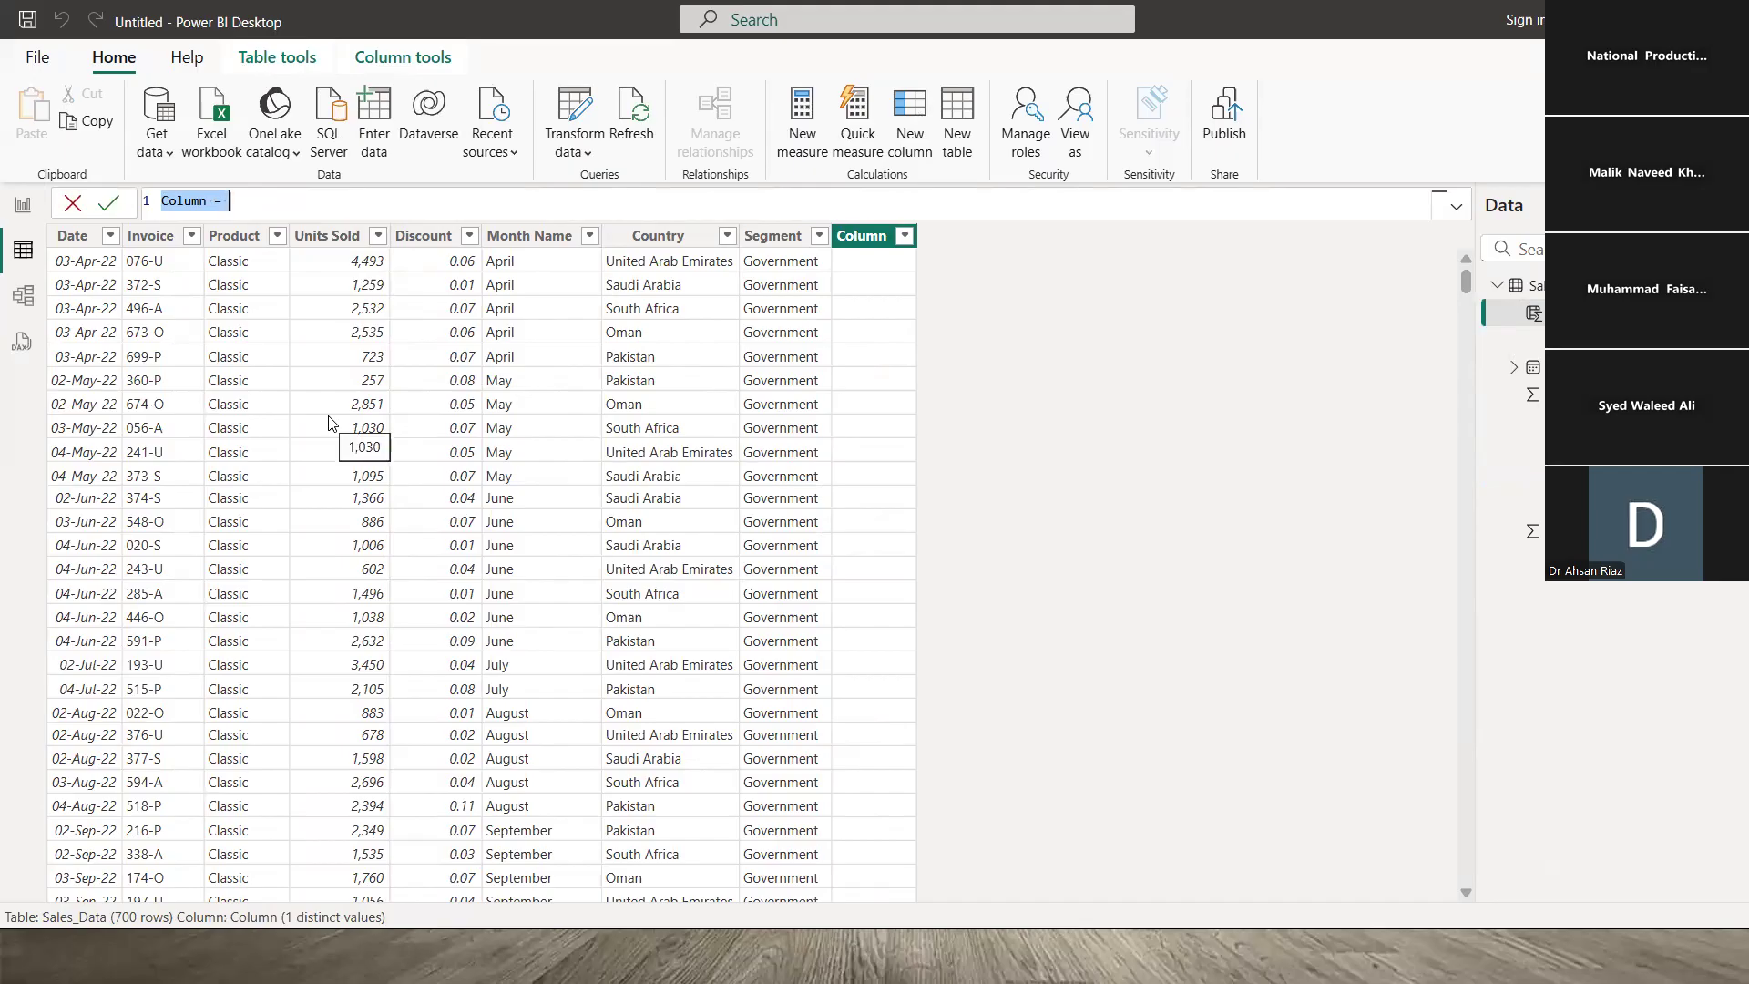
pyautogui.write('Sales at ')
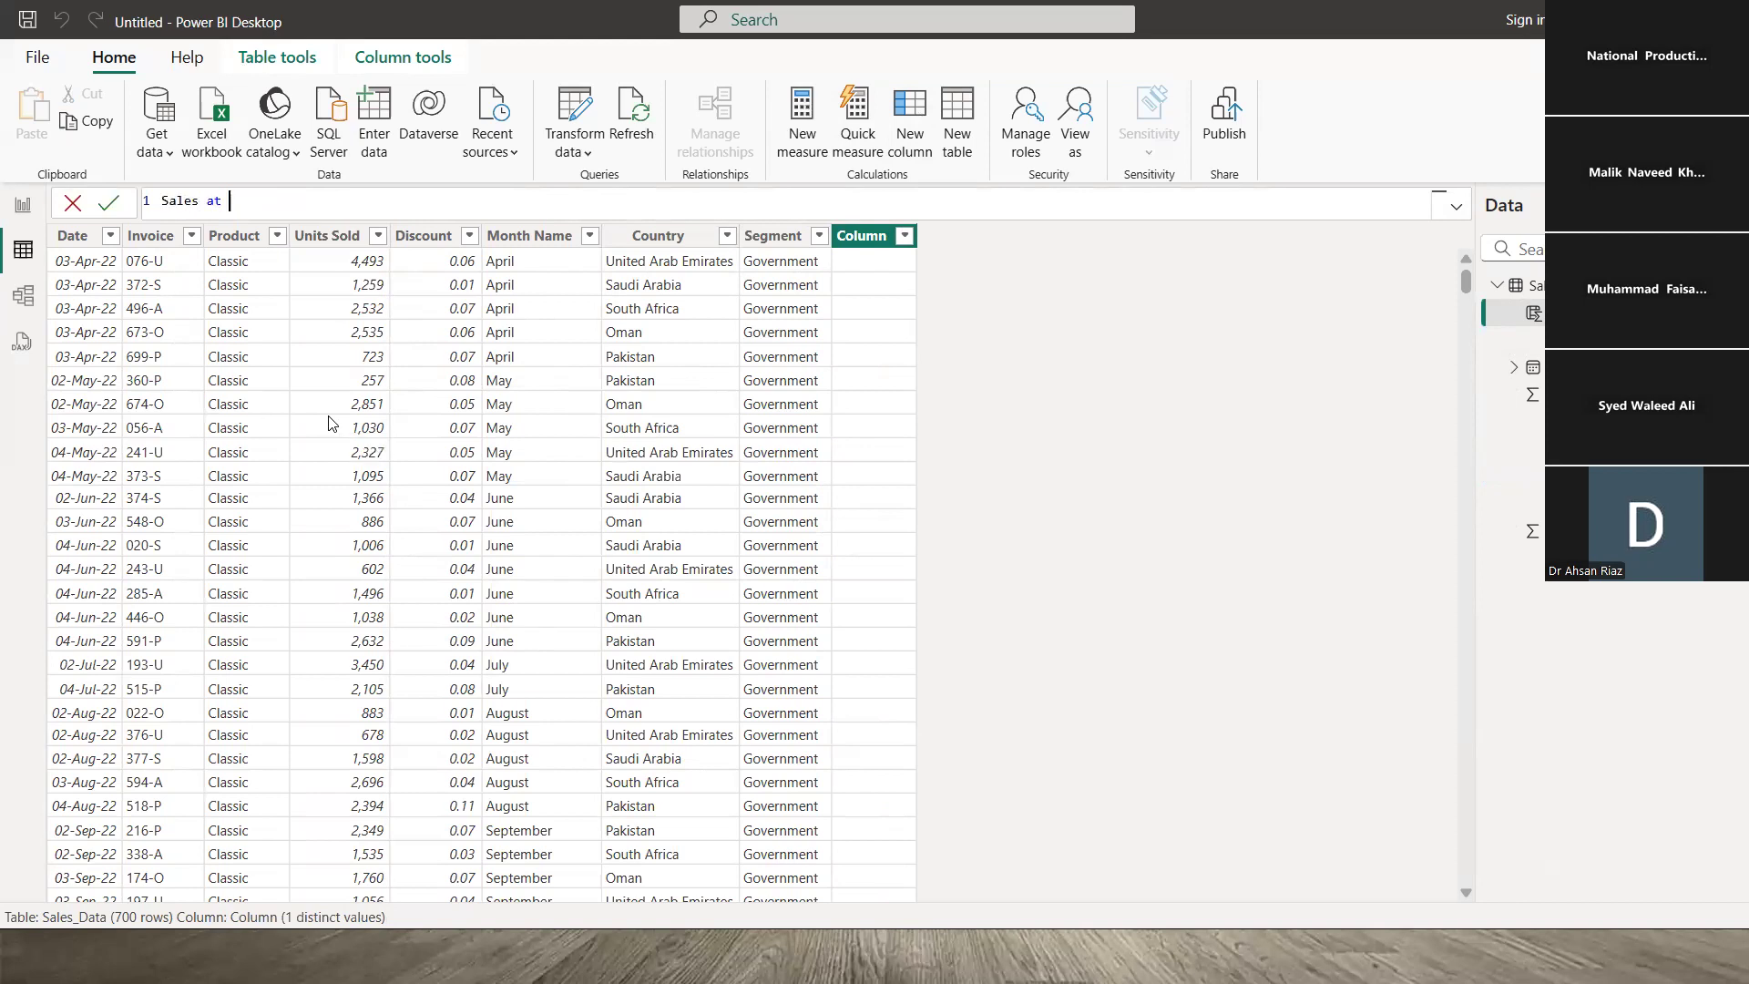
pyautogui.write('300 =')
pyautogui.write('uni')
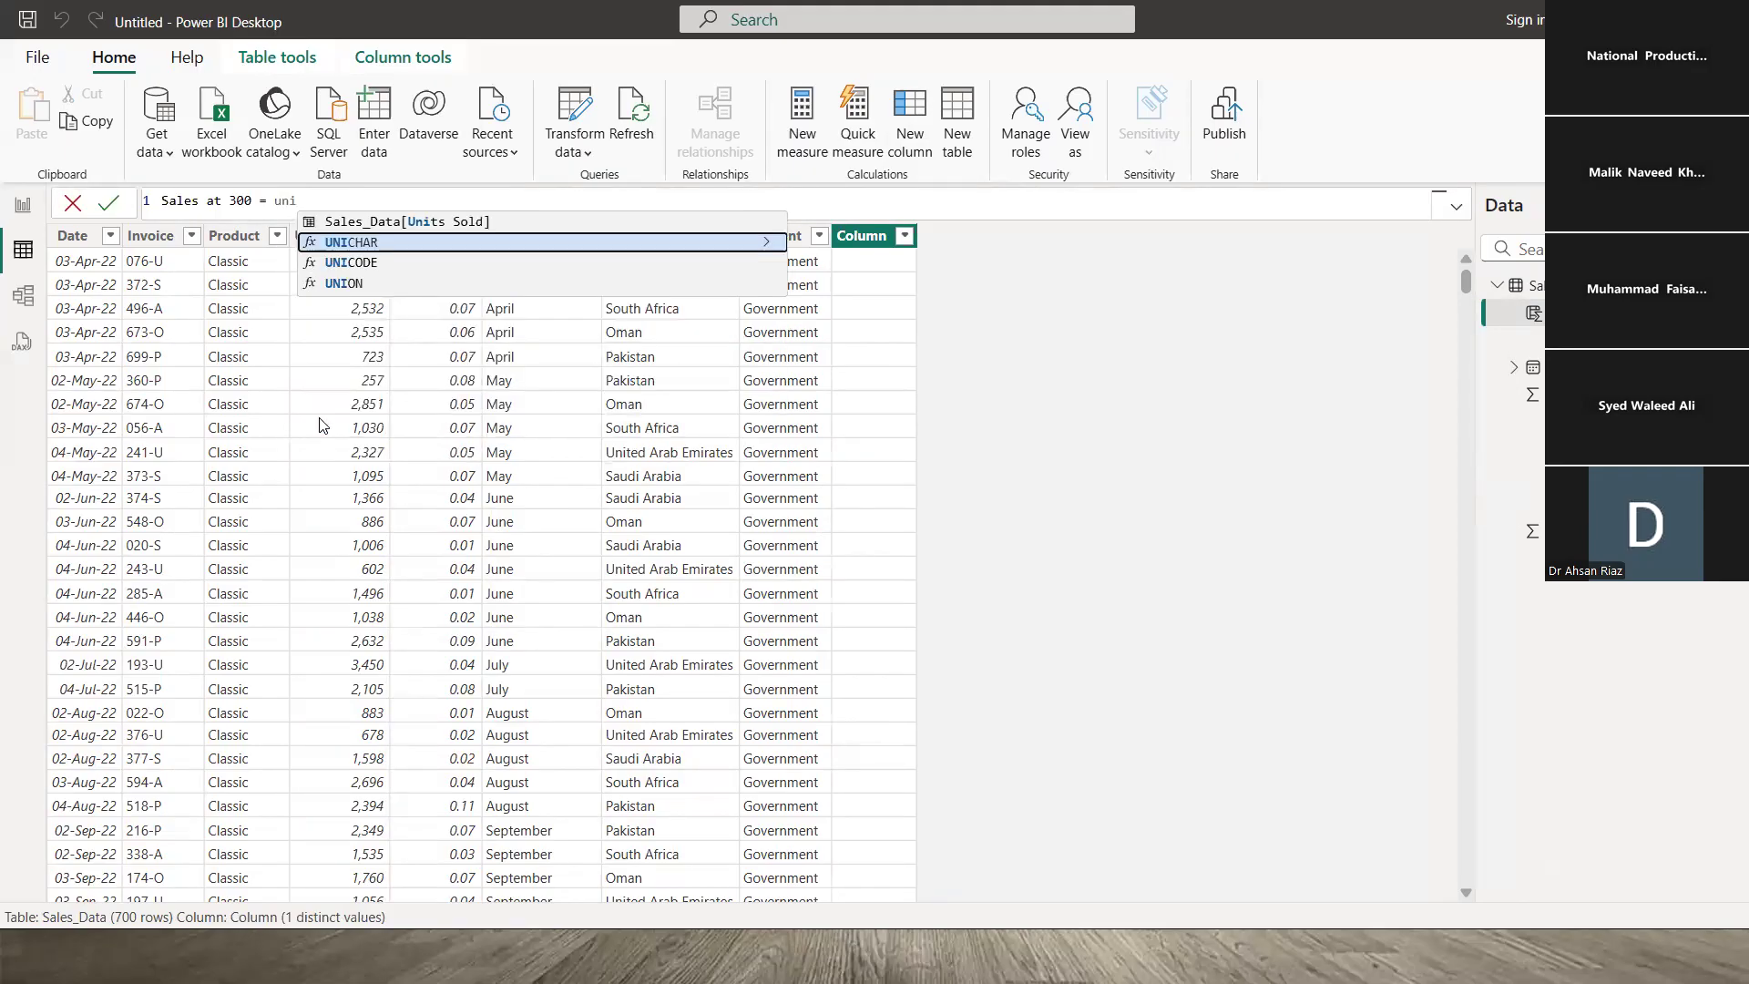
pyautogui.press('Up')
pyautogui.press('Tab')
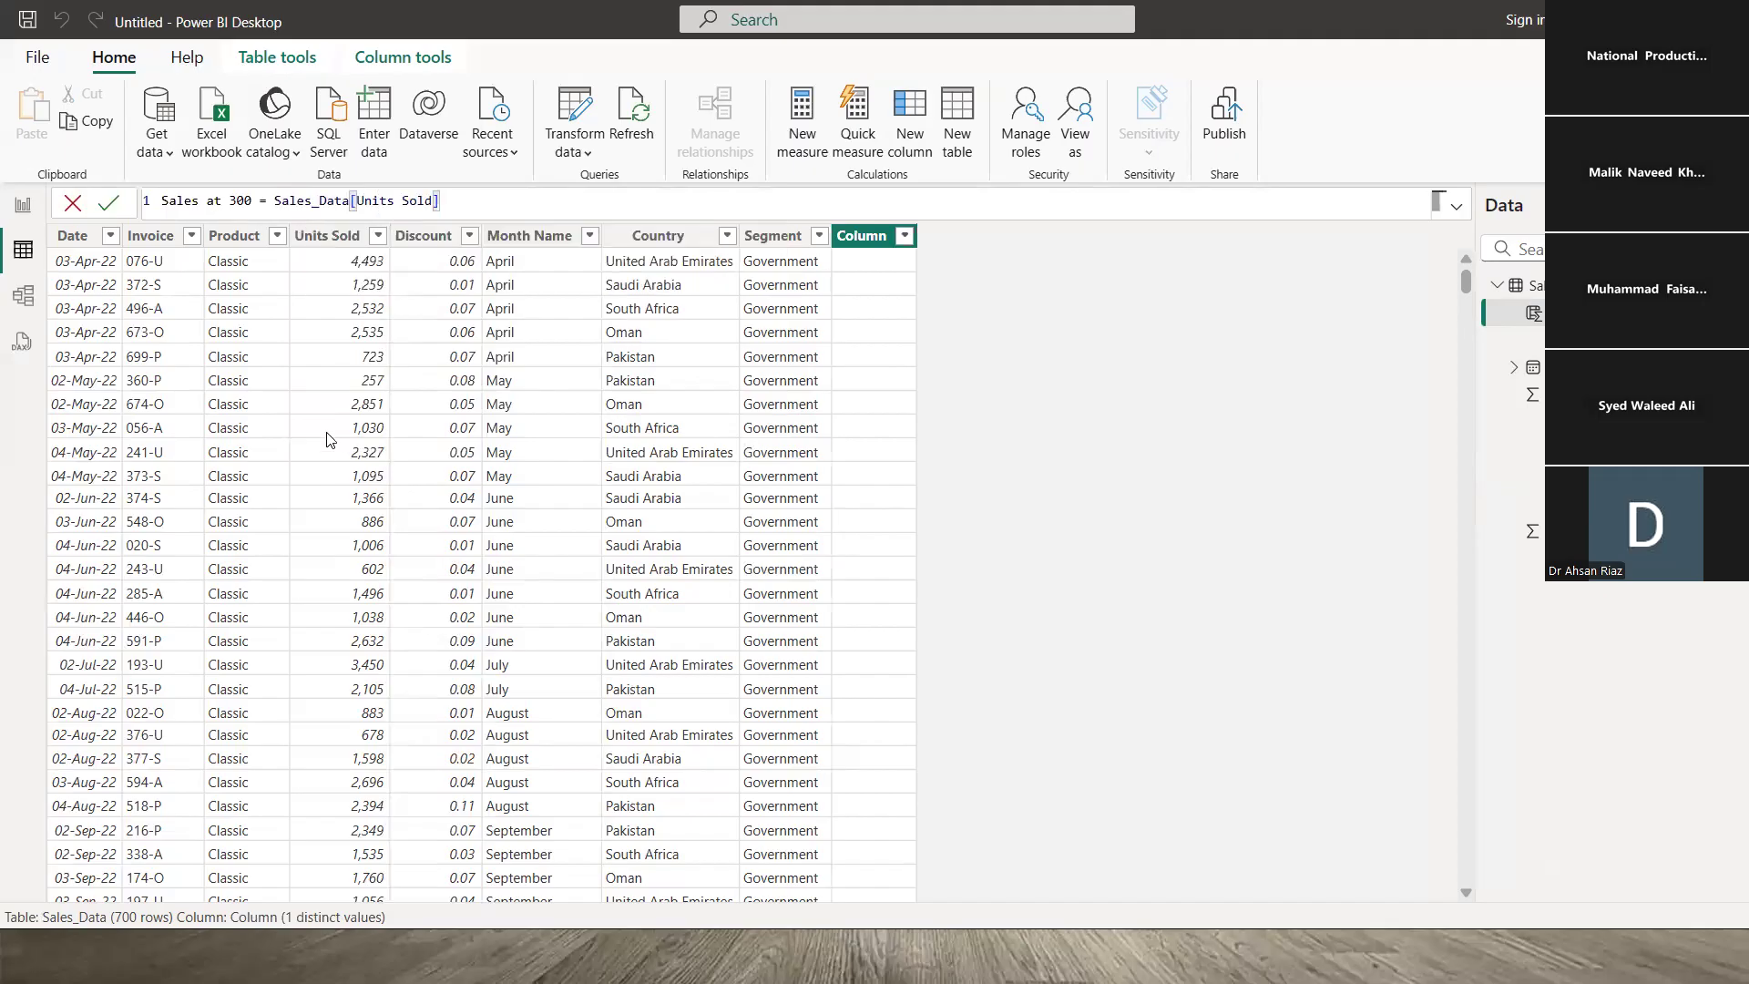
pyautogui.press('BackSpace')
pyautogui.press('BackSpace')
pyautogui.press('BackSpace')
pyautogui.press('BackSpace')
pyautogui.press('BackSpace')
pyautogui.press('BackSpace')
pyautogui.press('BackSpace')
pyautogui.press('BackSpace')
pyautogui.press('BackSpace')
pyautogui.press('BackSpace')
pyautogui.press('BackSpace')
pyautogui.press('BackSpace')
pyautogui.press('BackSpace')
pyautogui.press('BackSpace')
pyautogui.press('BackSpace')
pyautogui.press('BackSpace')
pyautogui.press('BackSpace')
pyautogui.press('BackSpace')
pyautogui.press('BackSpace')
pyautogui.press('BackSpace')
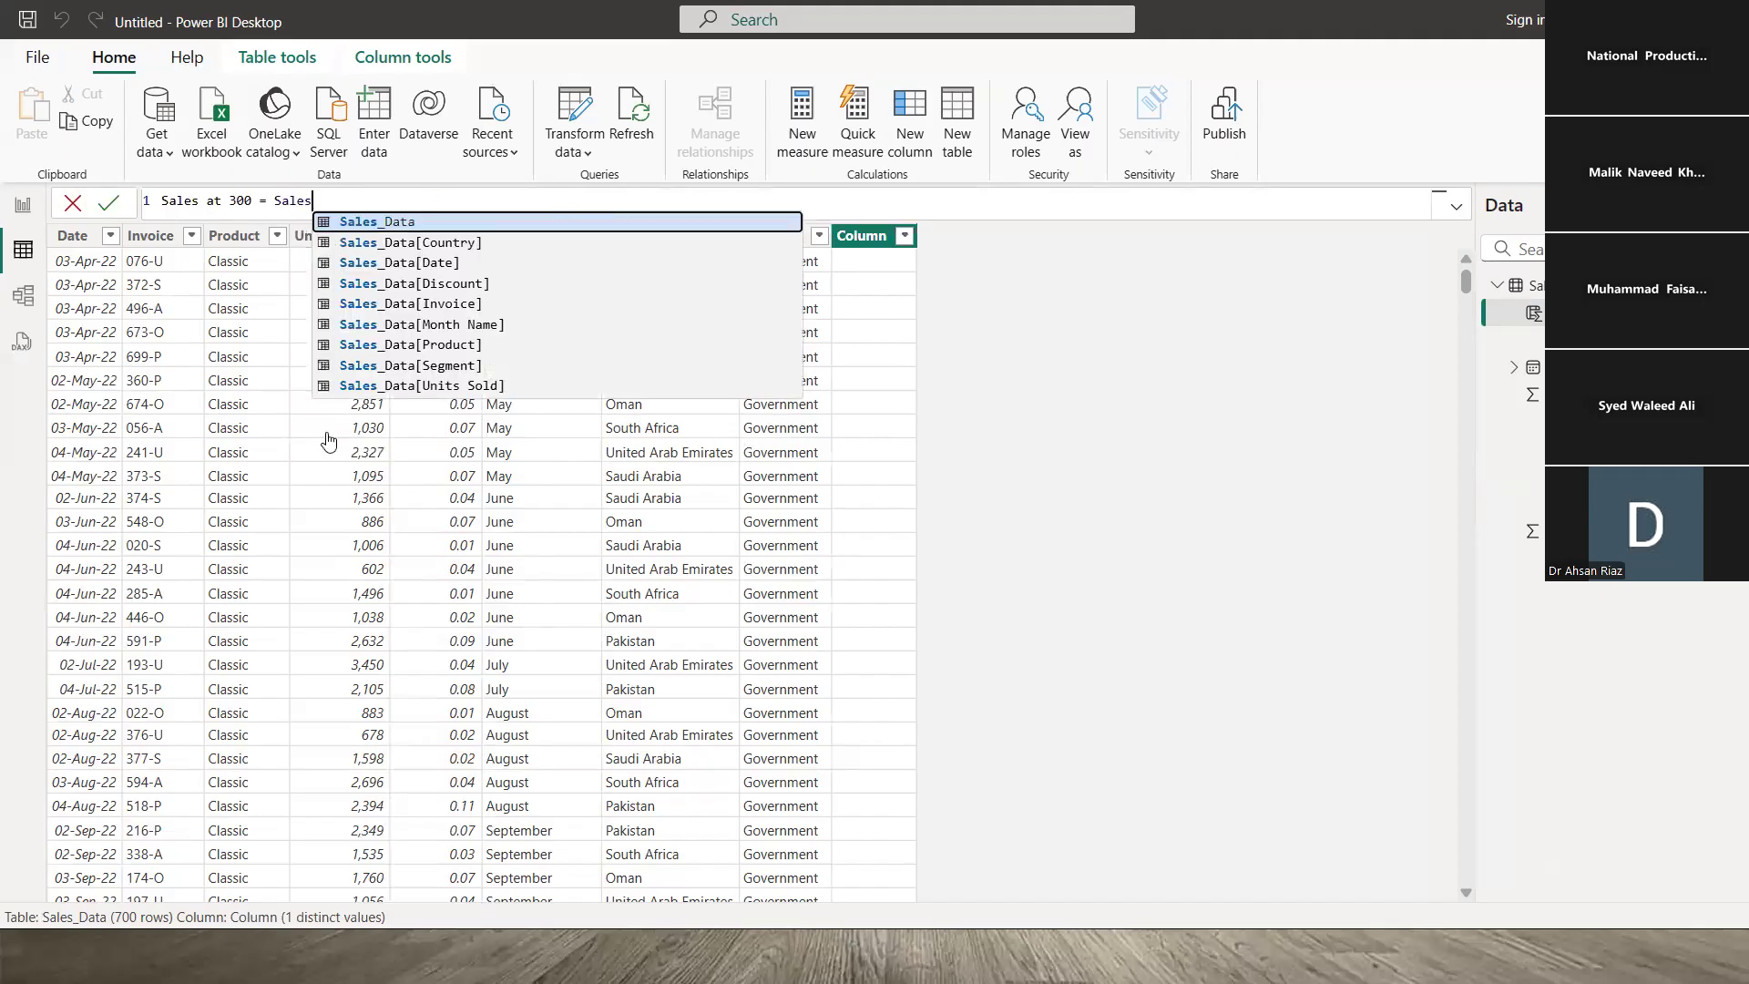
pyautogui.write('uni')
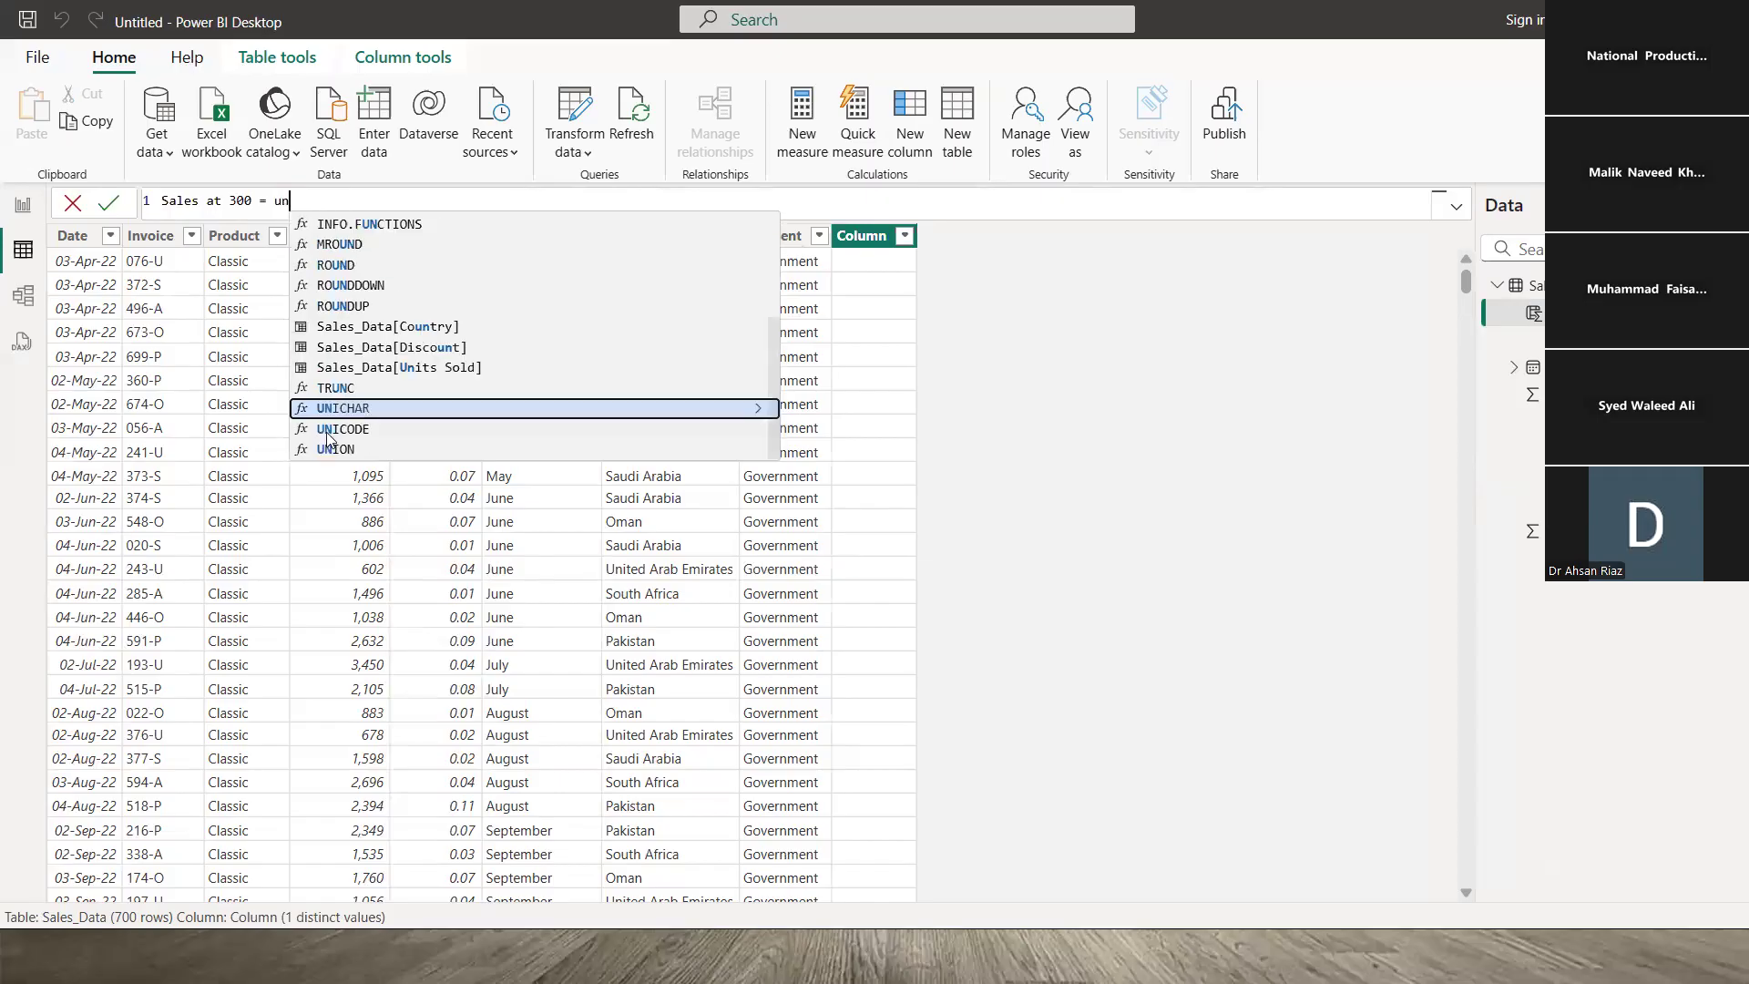
pyautogui.press('Down')
pyautogui.press('Down')
pyautogui.press('Down')
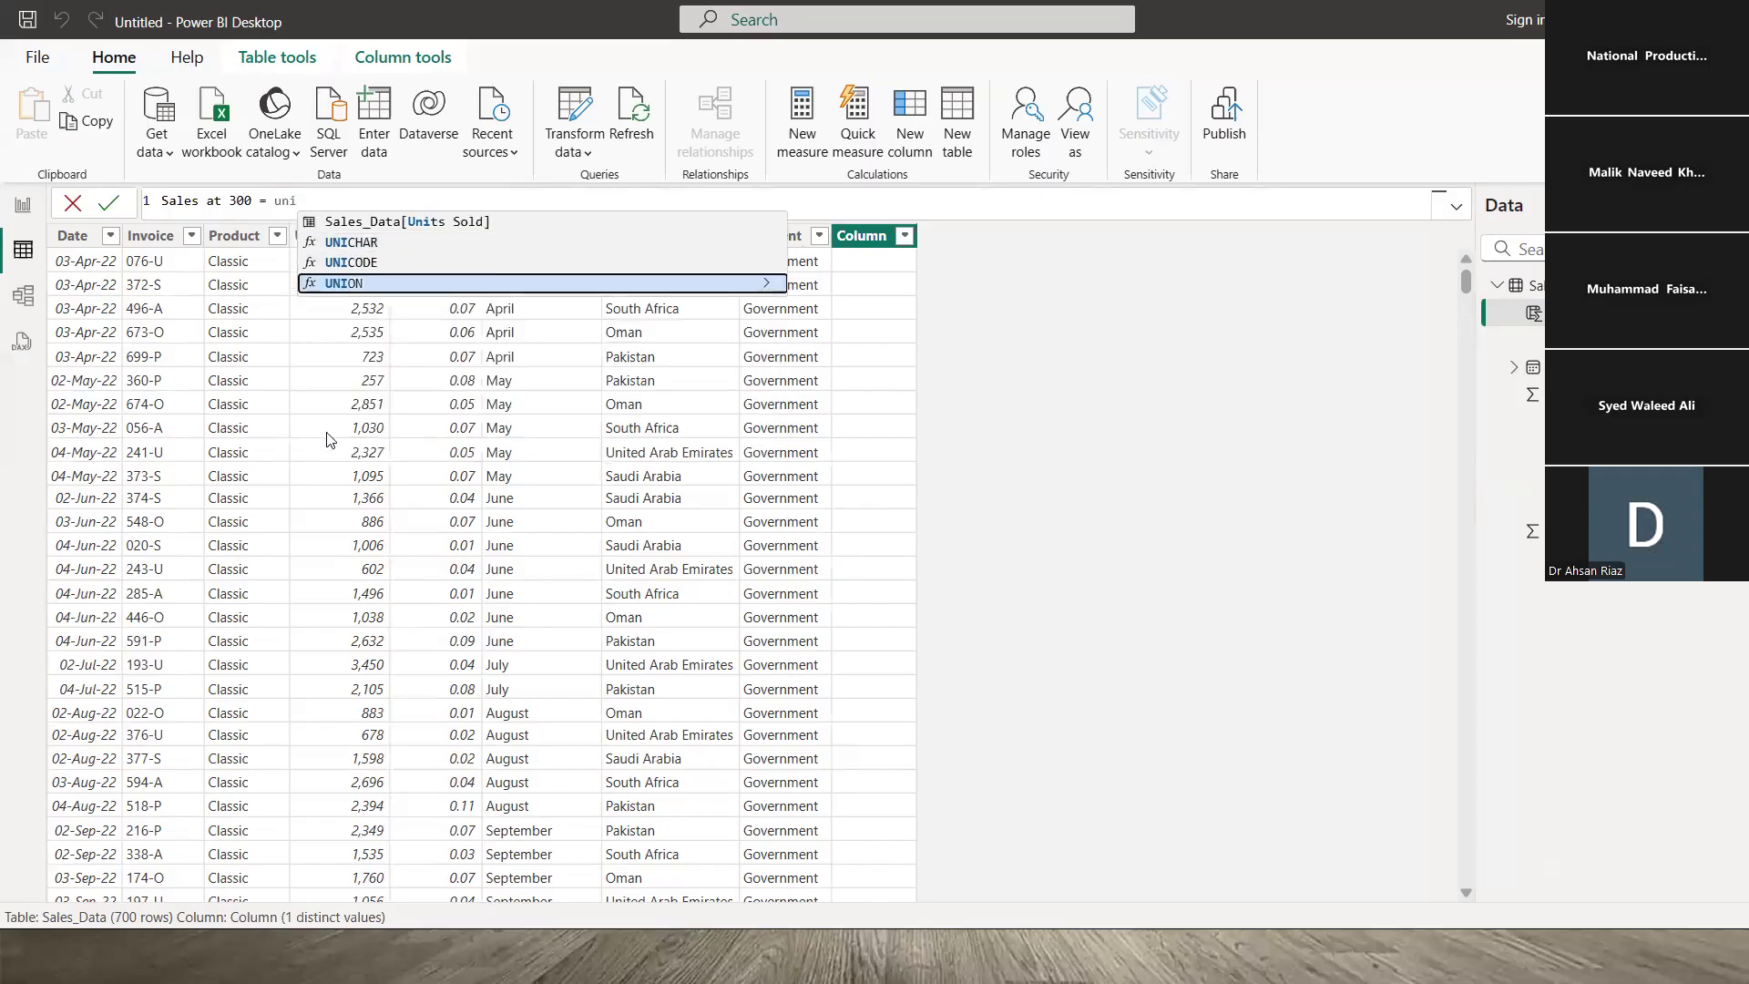
pyautogui.press('Up')
pyautogui.press('Up')
pyautogui.press('Up')
pyautogui.press('Up')
pyautogui.press('Down')
pyautogui.press('Up')
pyautogui.press('Up')
pyautogui.press('Down')
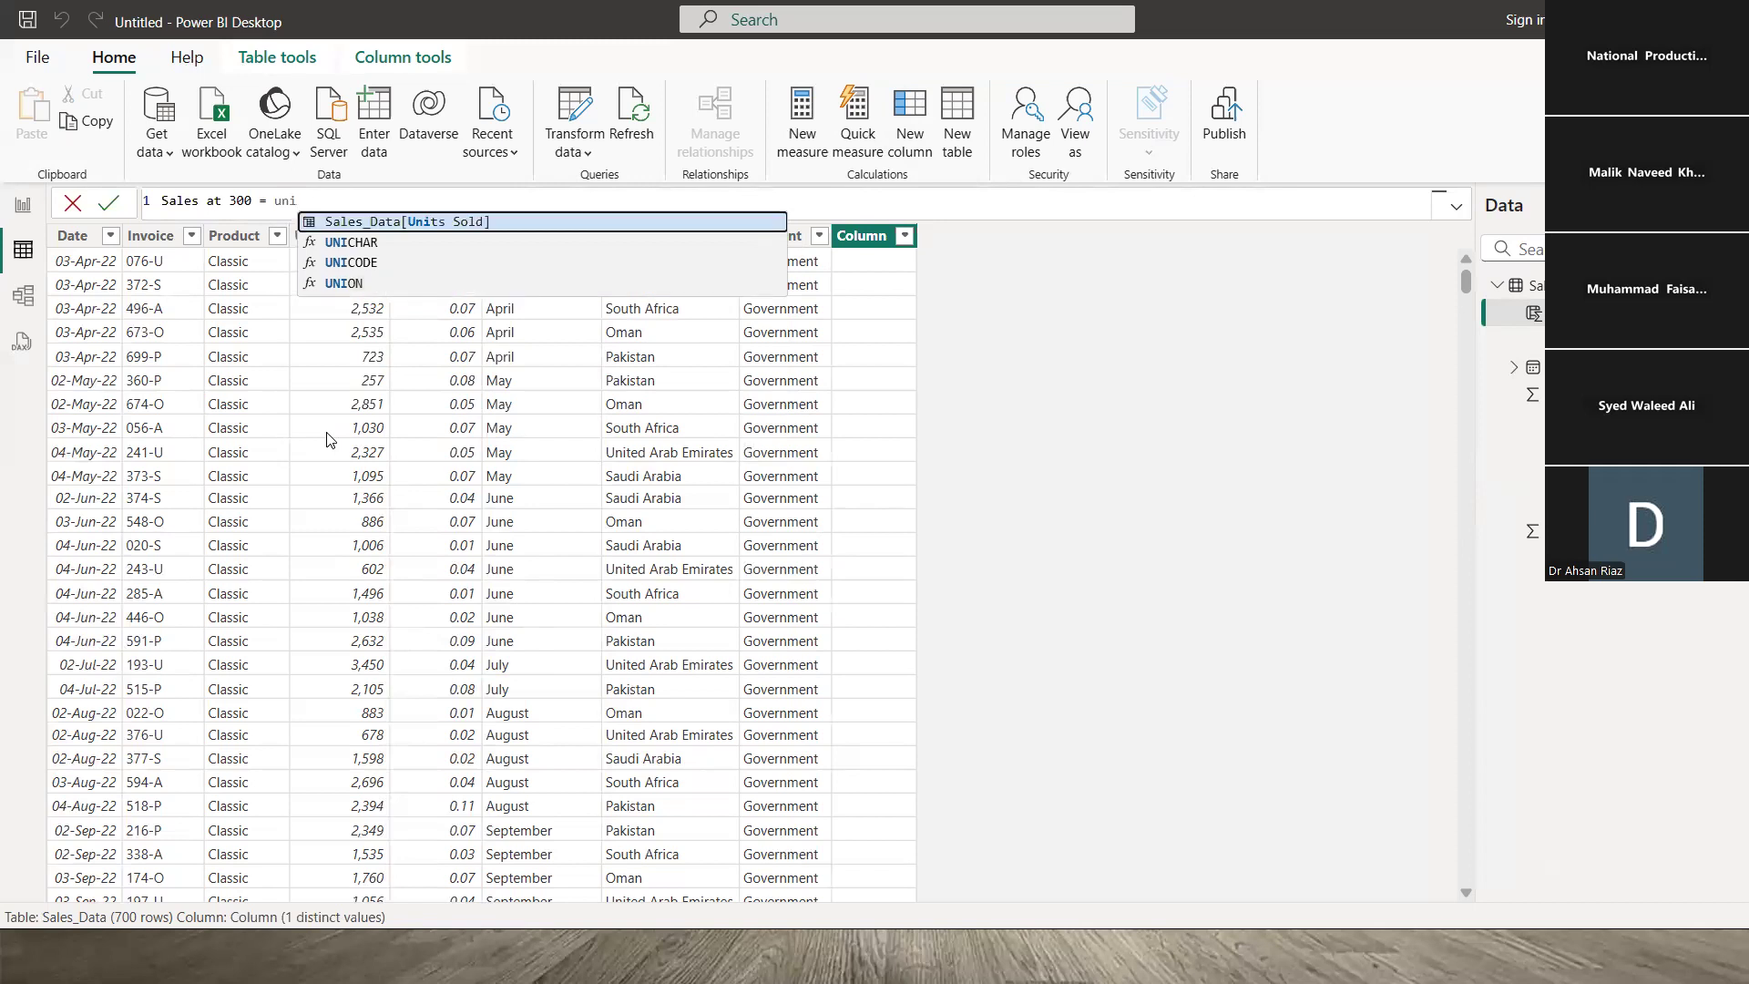
pyautogui.press('Tab')
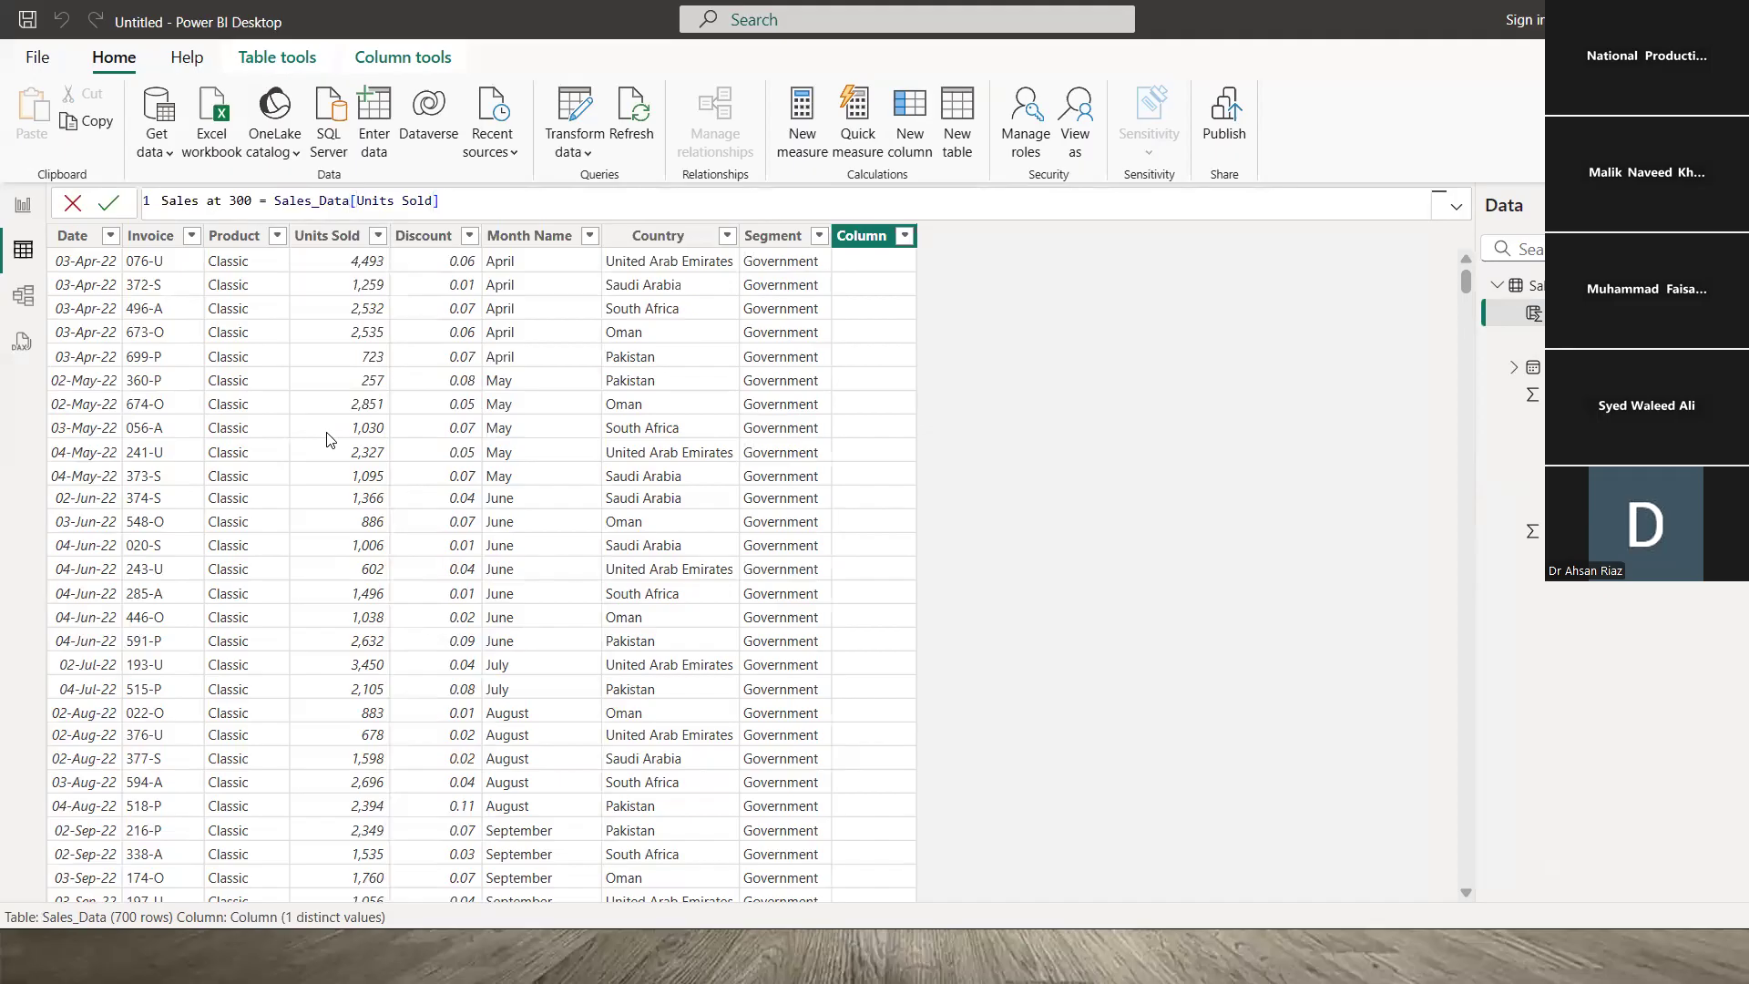
pyautogui.write('* 300')
pyautogui.press('Return')
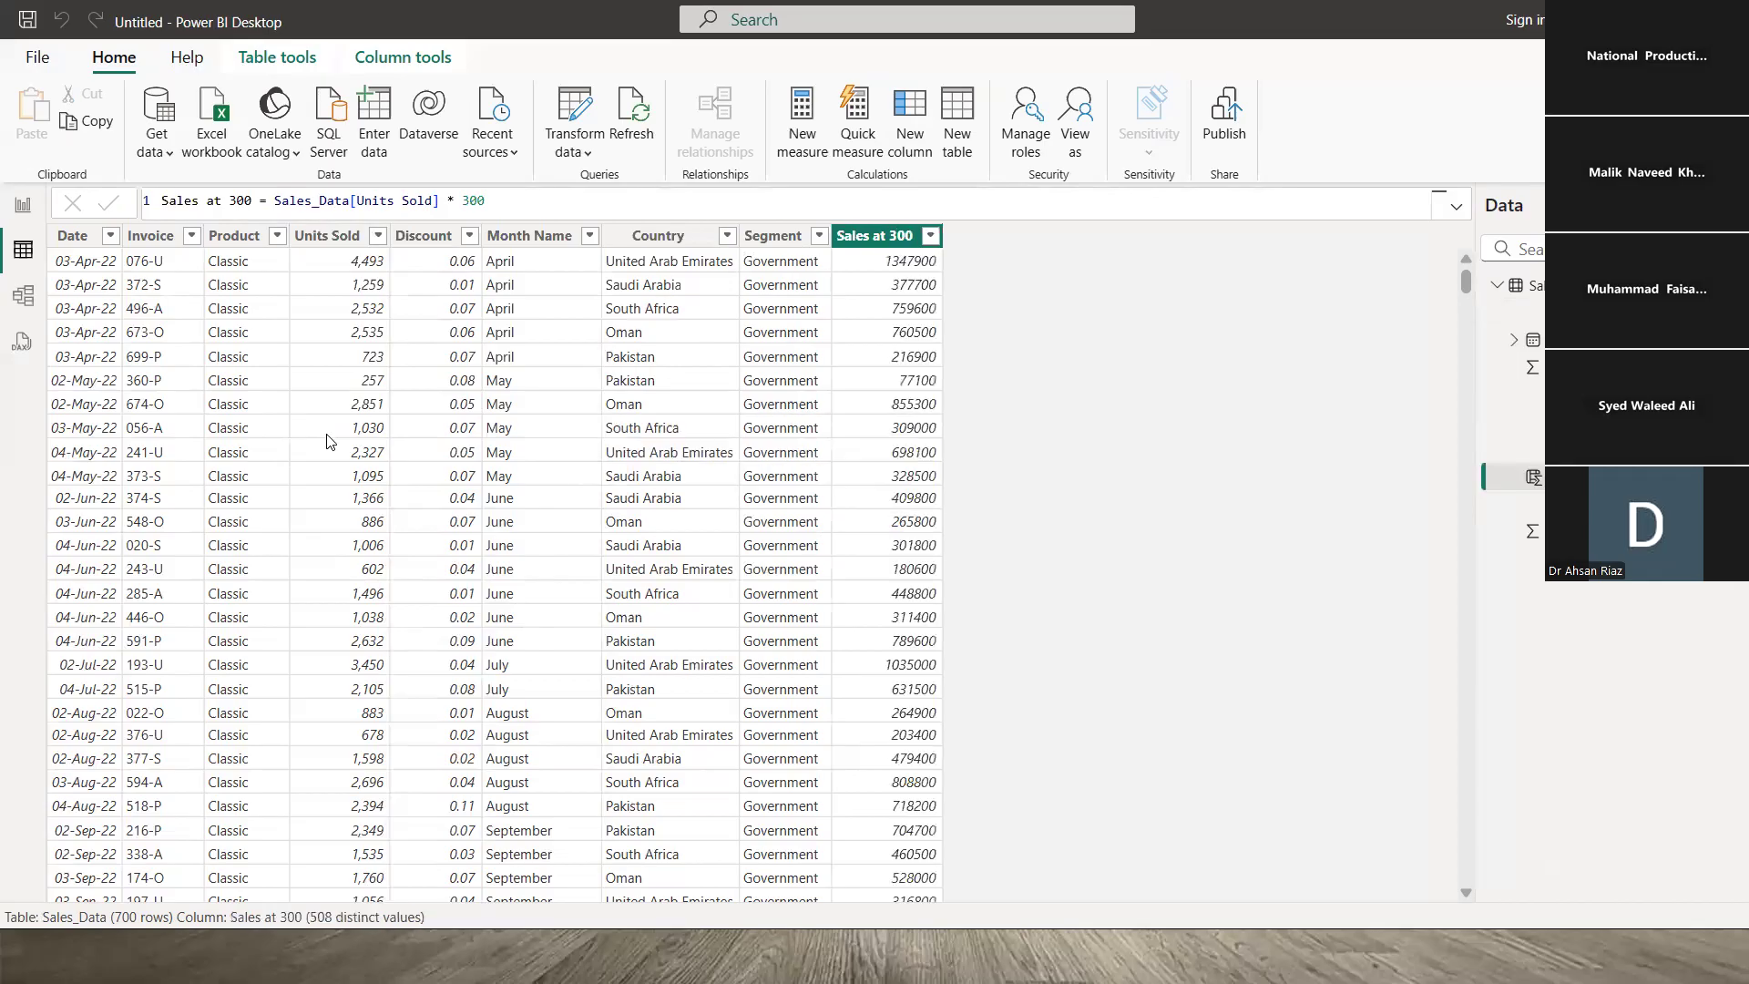
pyautogui.click(401, 56)
pyautogui.click(347, 138)
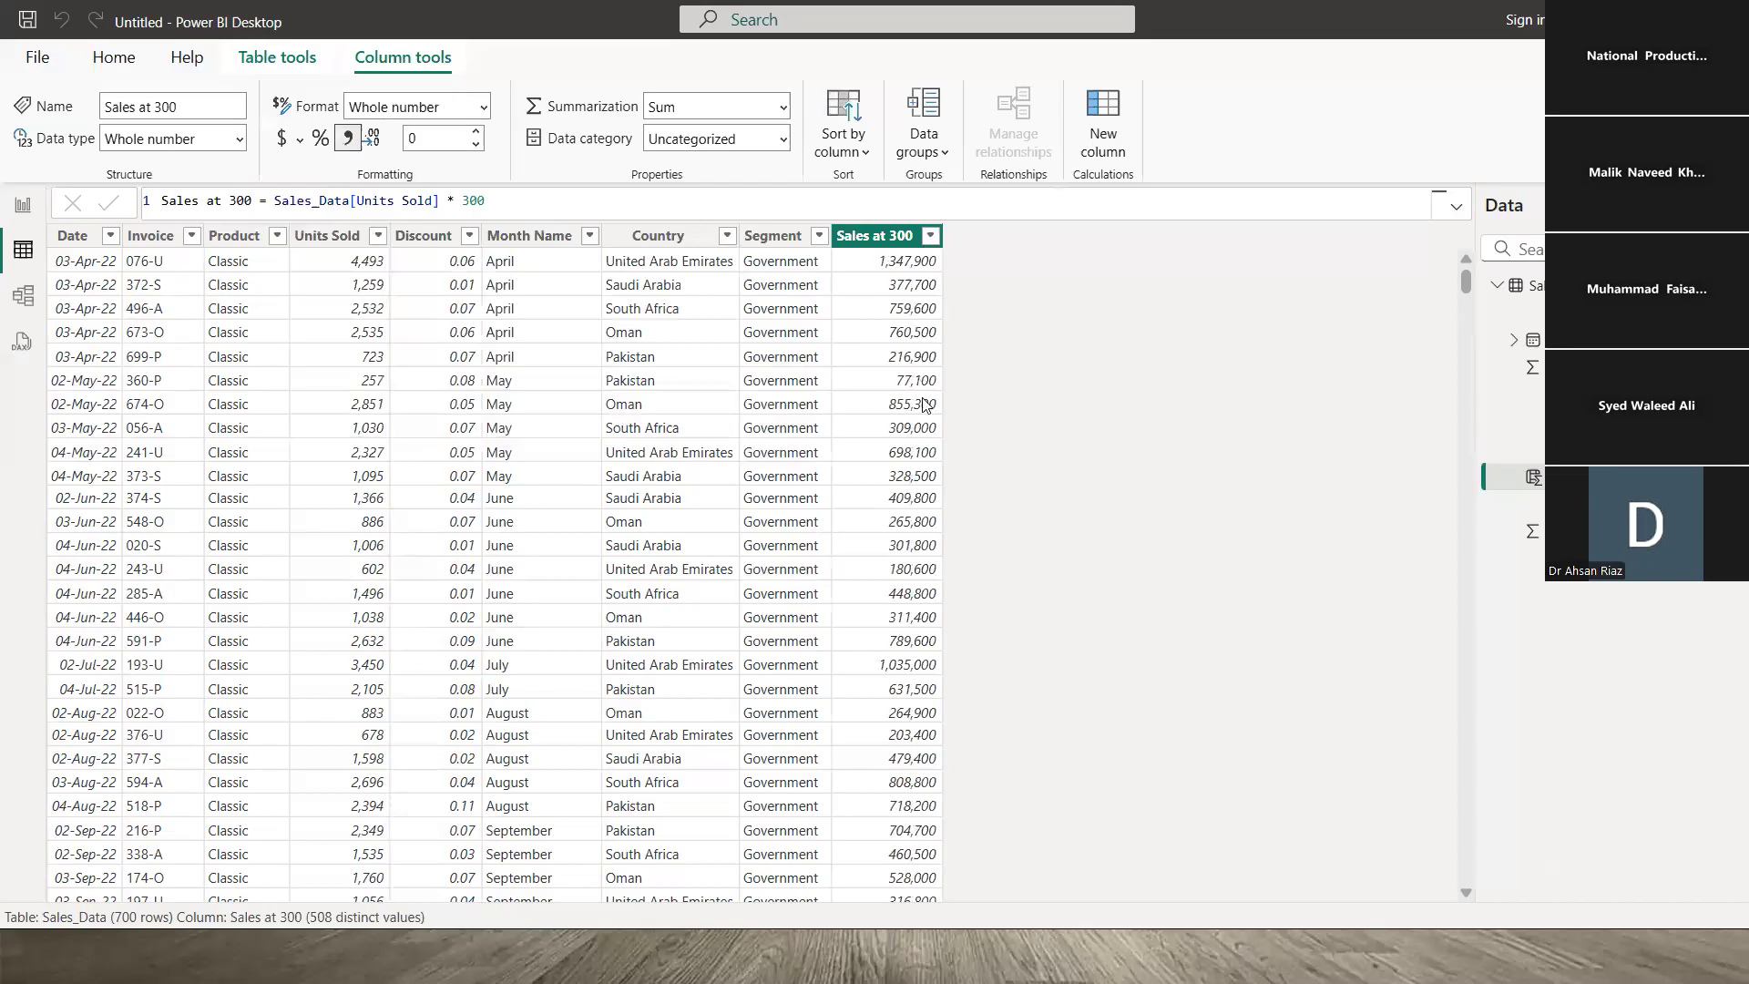
pyautogui.click(883, 268)
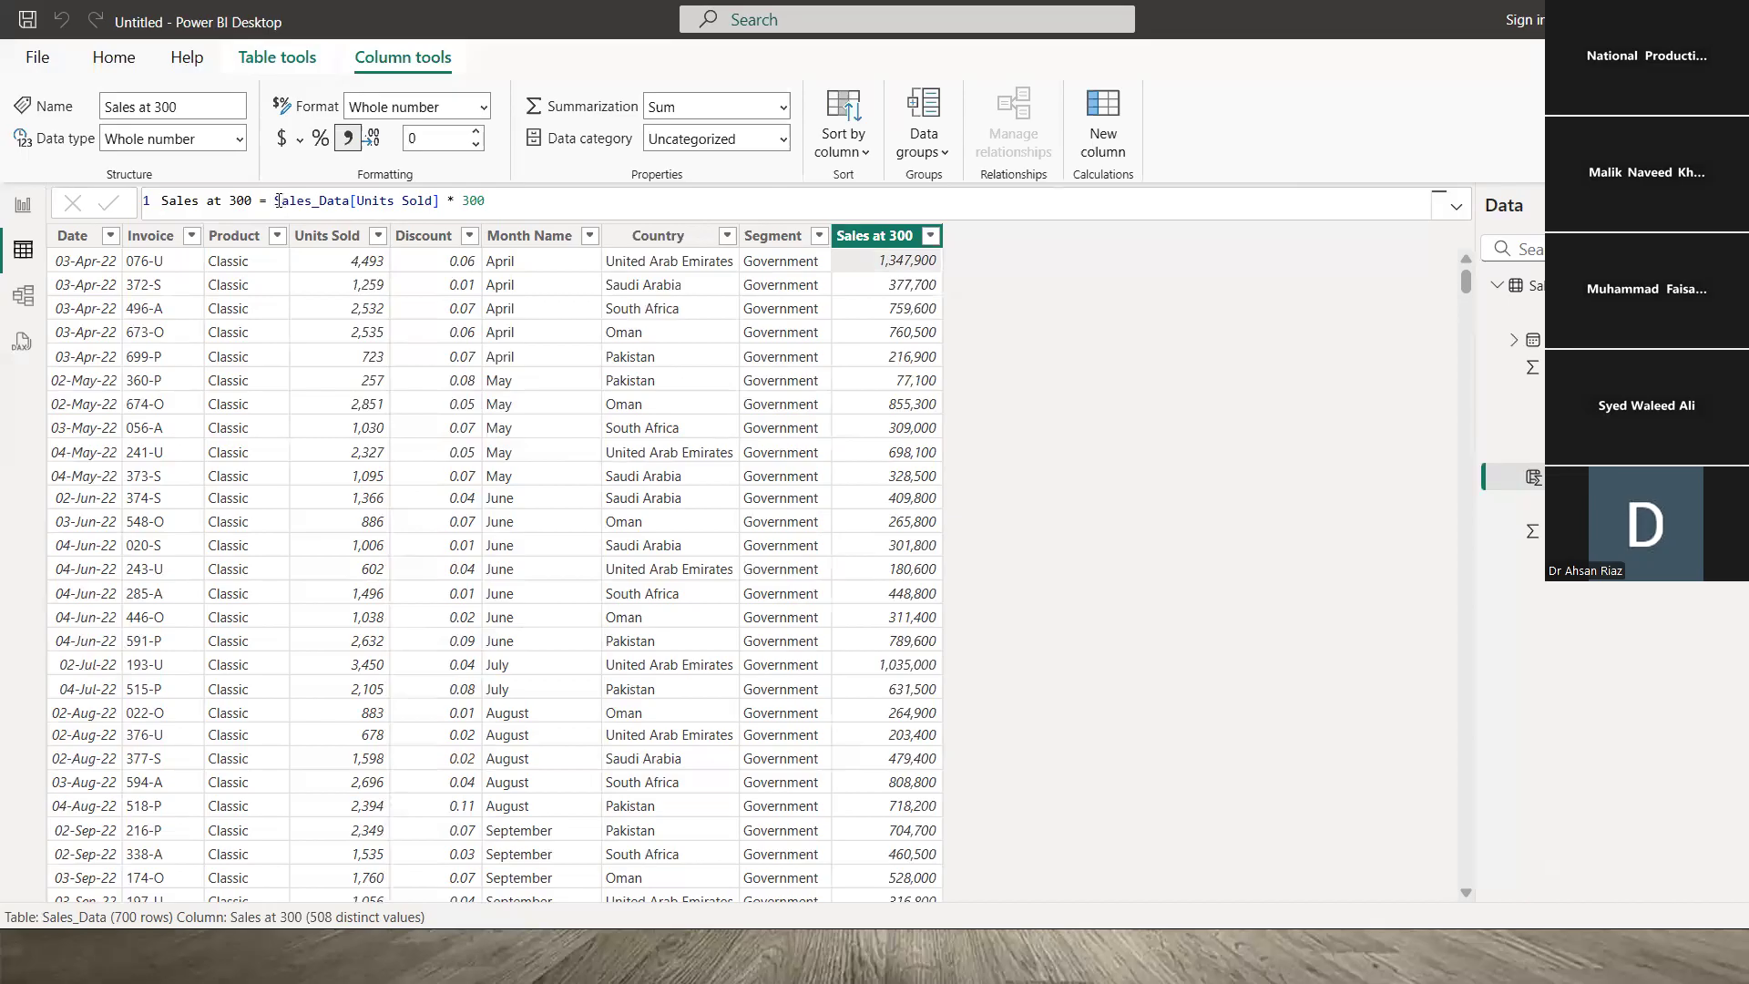
pyautogui.moveTo(276, 203); pyautogui.dragTo(441, 209)
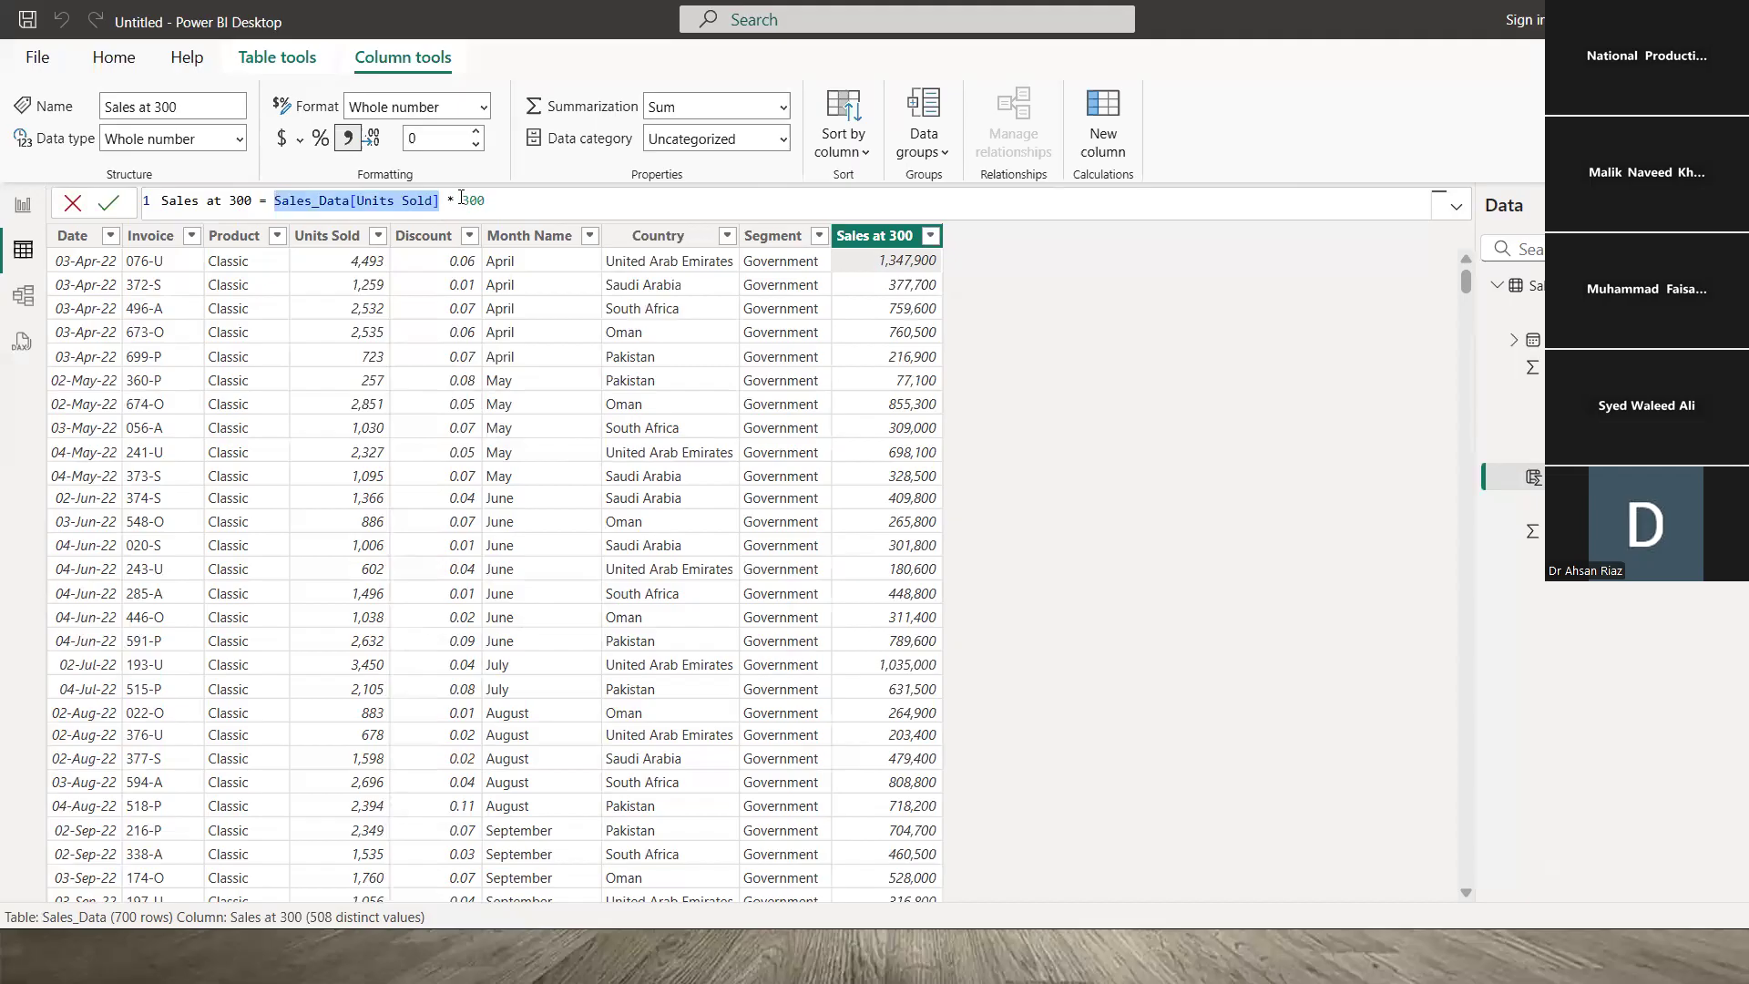
pyautogui.click(444, 201)
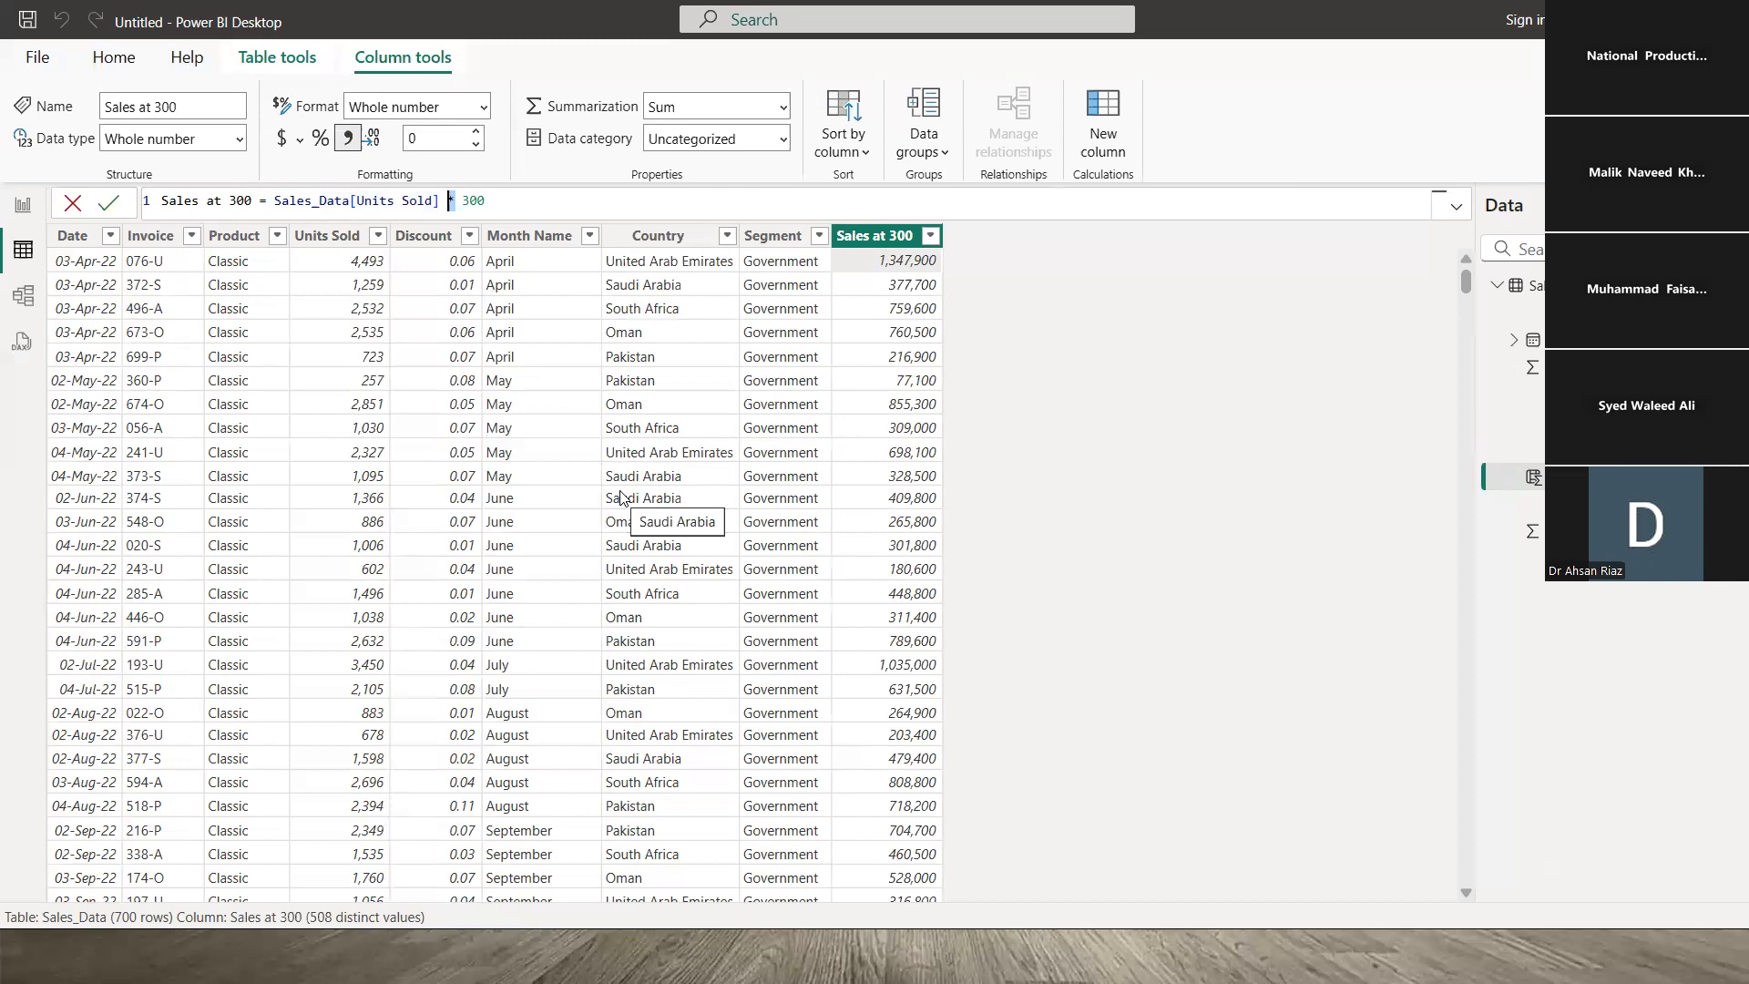
pyautogui.press('Right')
pyautogui.press('Right')
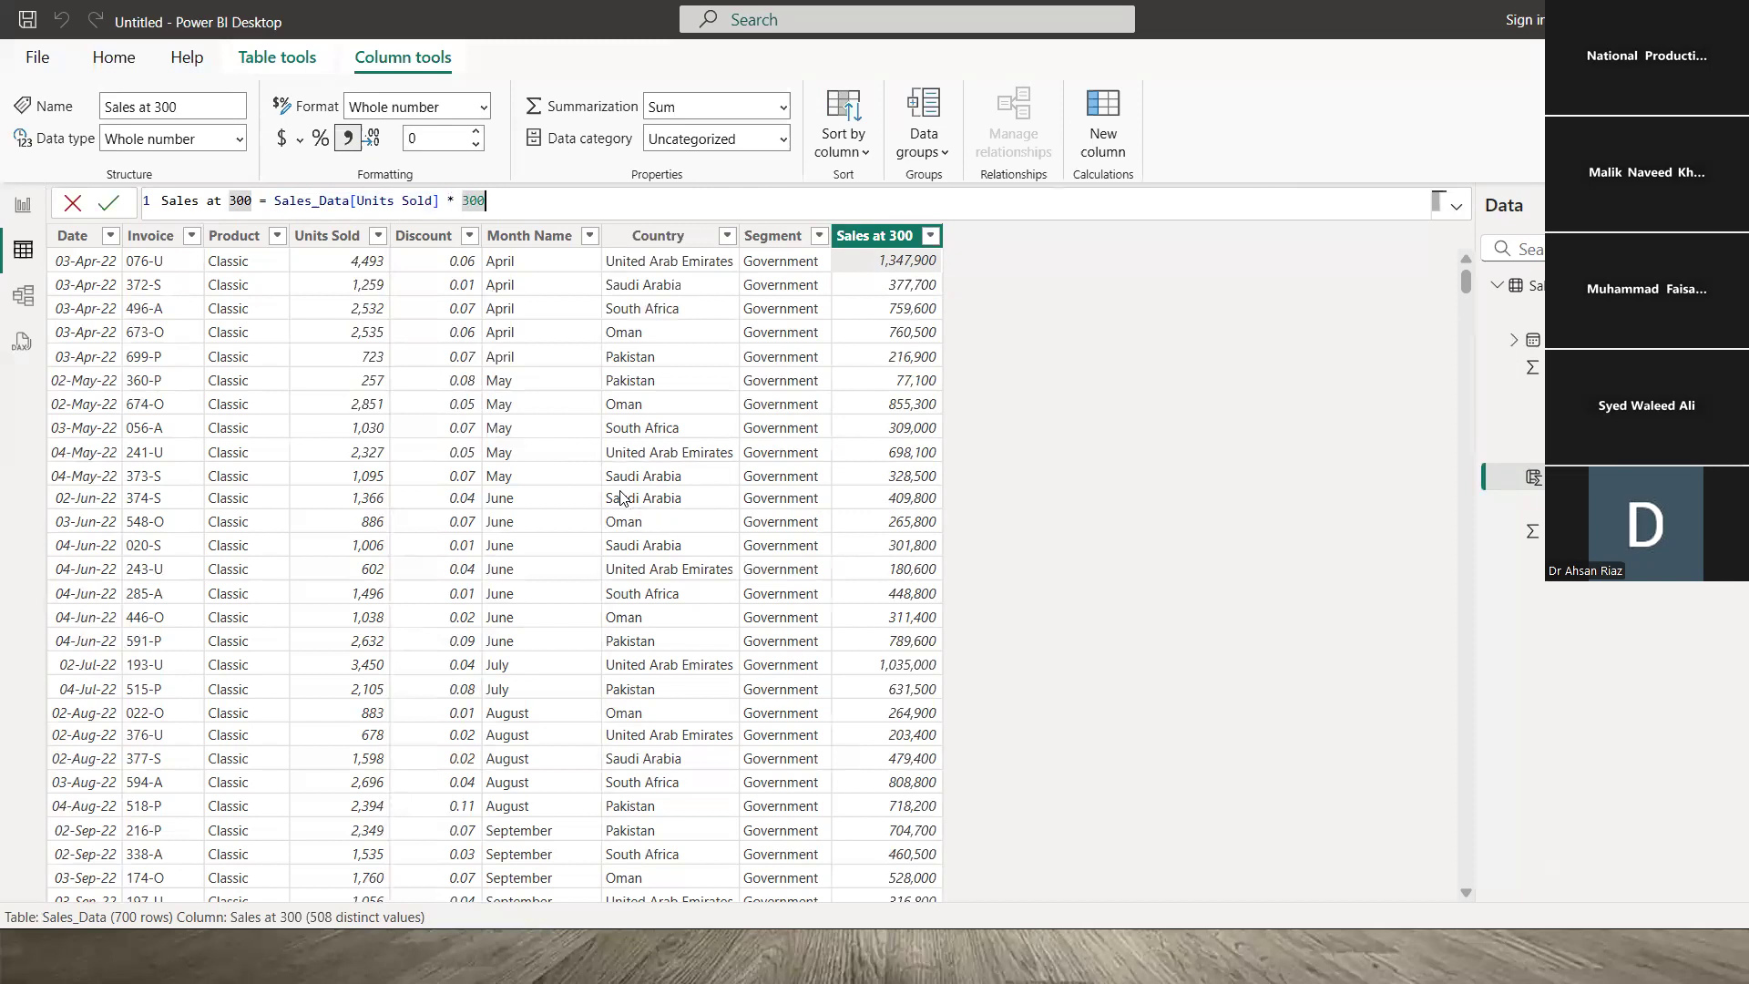
pyautogui.press('Left')
pyautogui.press('Left')
pyautogui.press('Left')
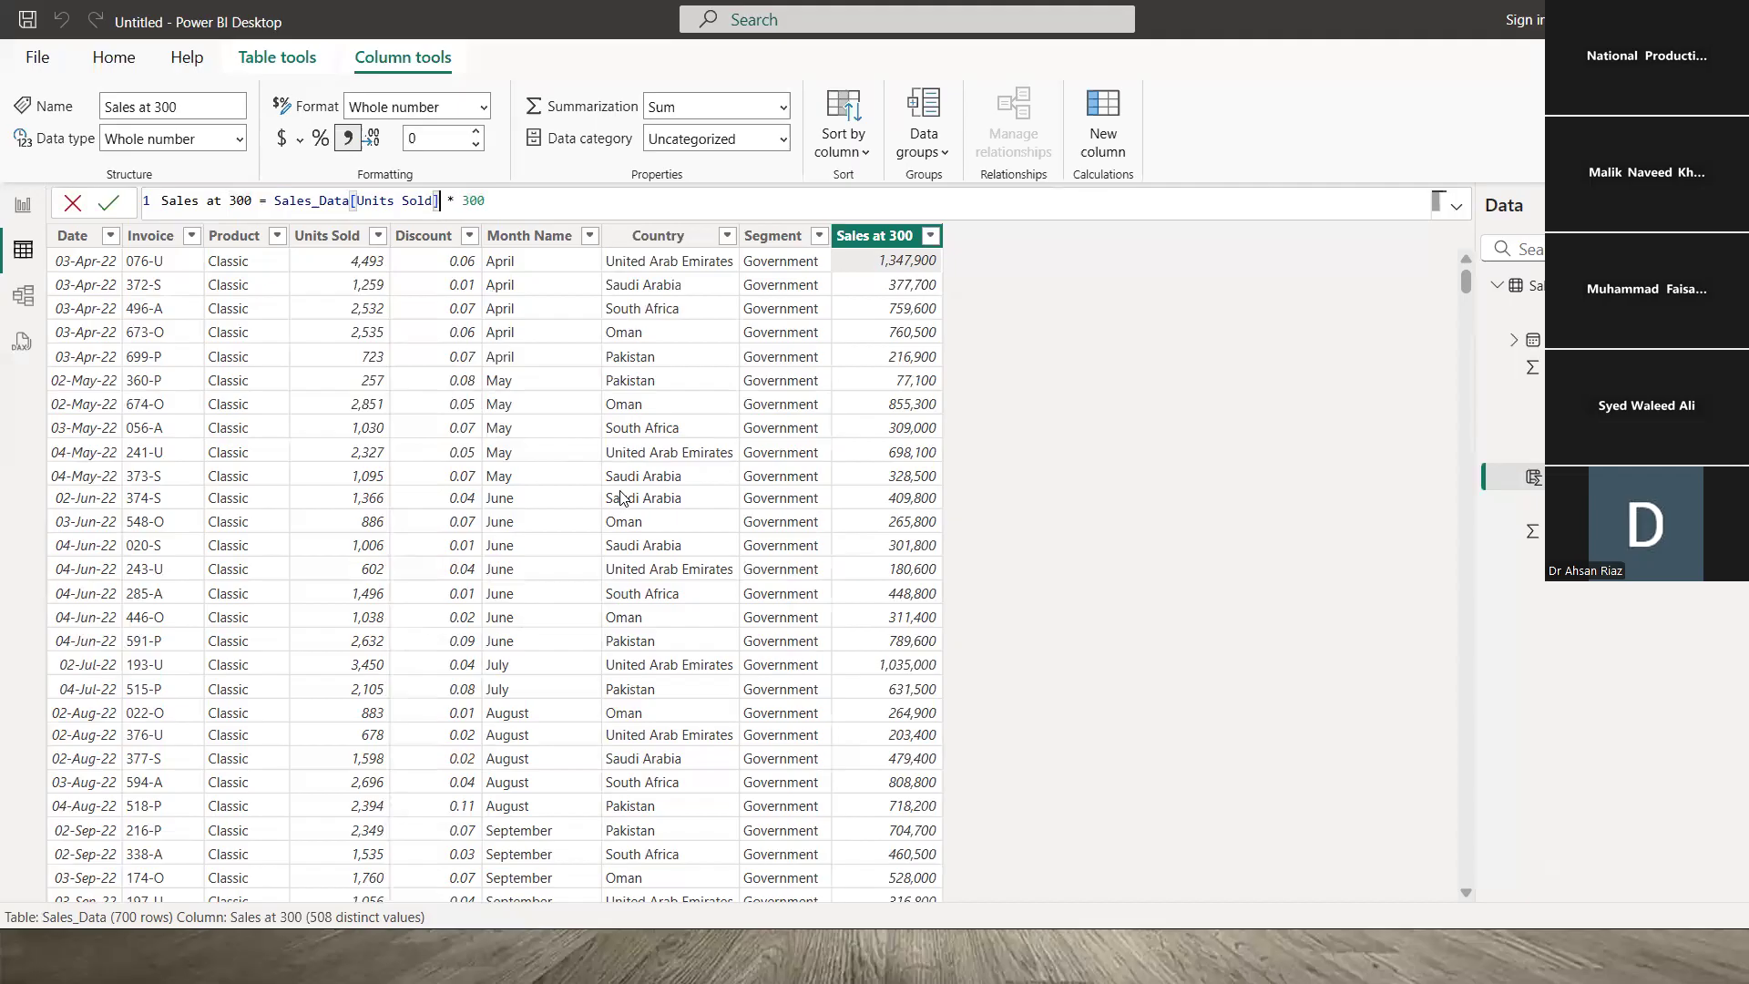
pyautogui.hotkey('shift', 'Left')
pyautogui.hotkey('shift', 'Left')
pyautogui.hotkey('shift', 'Left')
pyautogui.hotkey('shift', 'Left')
pyautogui.hotkey('shift', 'Left')
pyautogui.hotkey('shift', 'Left')
pyautogui.hotkey('shift', 'Left')
pyautogui.hotkey('shift', 'Left')
pyautogui.hotkey('shift', 'Left')
pyautogui.hotkey('shift', 'Left')
pyautogui.hotkey('shift', 'Left')
pyautogui.hotkey('shift', 'Left')
pyautogui.hotkey('shift', 'Left')
pyautogui.hotkey('shift', 'Left')
pyautogui.hotkey('shift', 'Left')
pyautogui.hotkey('shift', 'Left')
pyautogui.hotkey('shift', 'Left')
pyautogui.hotkey('shift', 'Left')
pyautogui.hotkey('shift', 'Left')
pyautogui.hotkey('shift', 'Left')
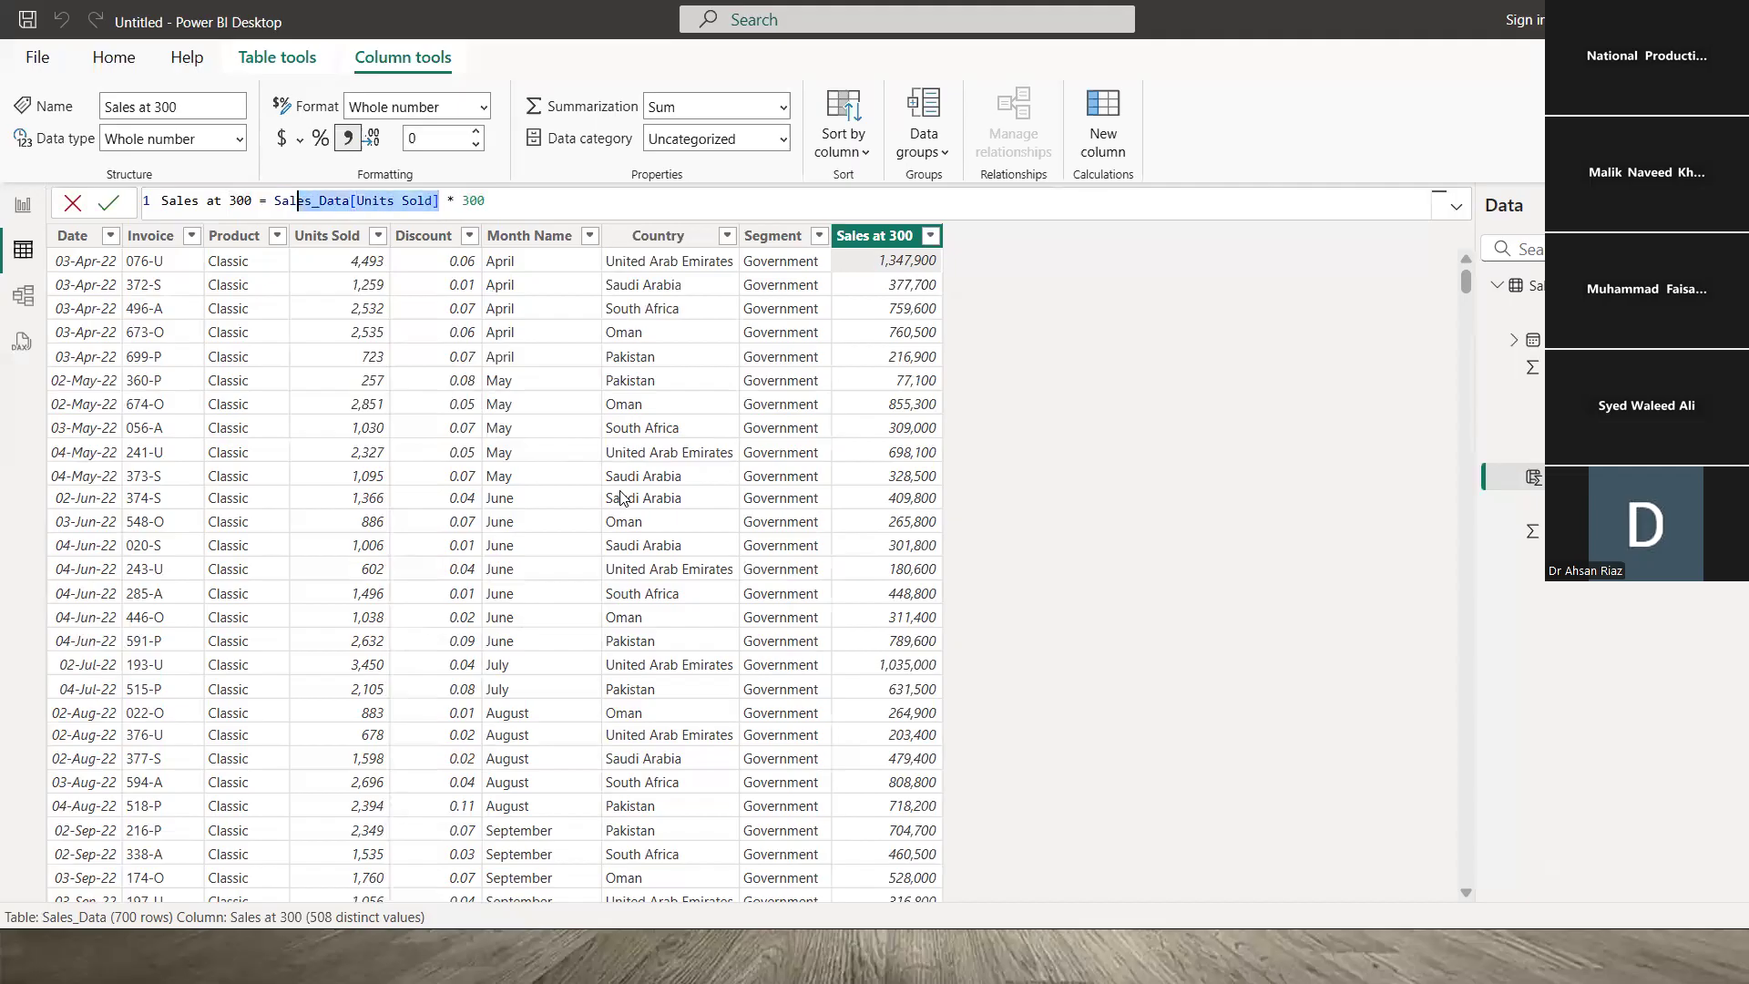
pyautogui.hotkey('shift', 'Left')
pyautogui.press('Left')
pyautogui.hotkey('shift', 'Right')
pyautogui.hotkey('shift', 'Right')
pyautogui.hotkey('shift', 'Right')
pyautogui.hotkey('shift', 'Right')
pyautogui.hotkey('shift', 'Right')
pyautogui.hotkey('shift', 'Right')
pyautogui.hotkey('shift', 'Right')
pyautogui.hotkey('shift', 'Right')
pyautogui.hotkey('shift', 'Right')
pyautogui.hotkey('shift', 'Right')
pyautogui.press('Delete')
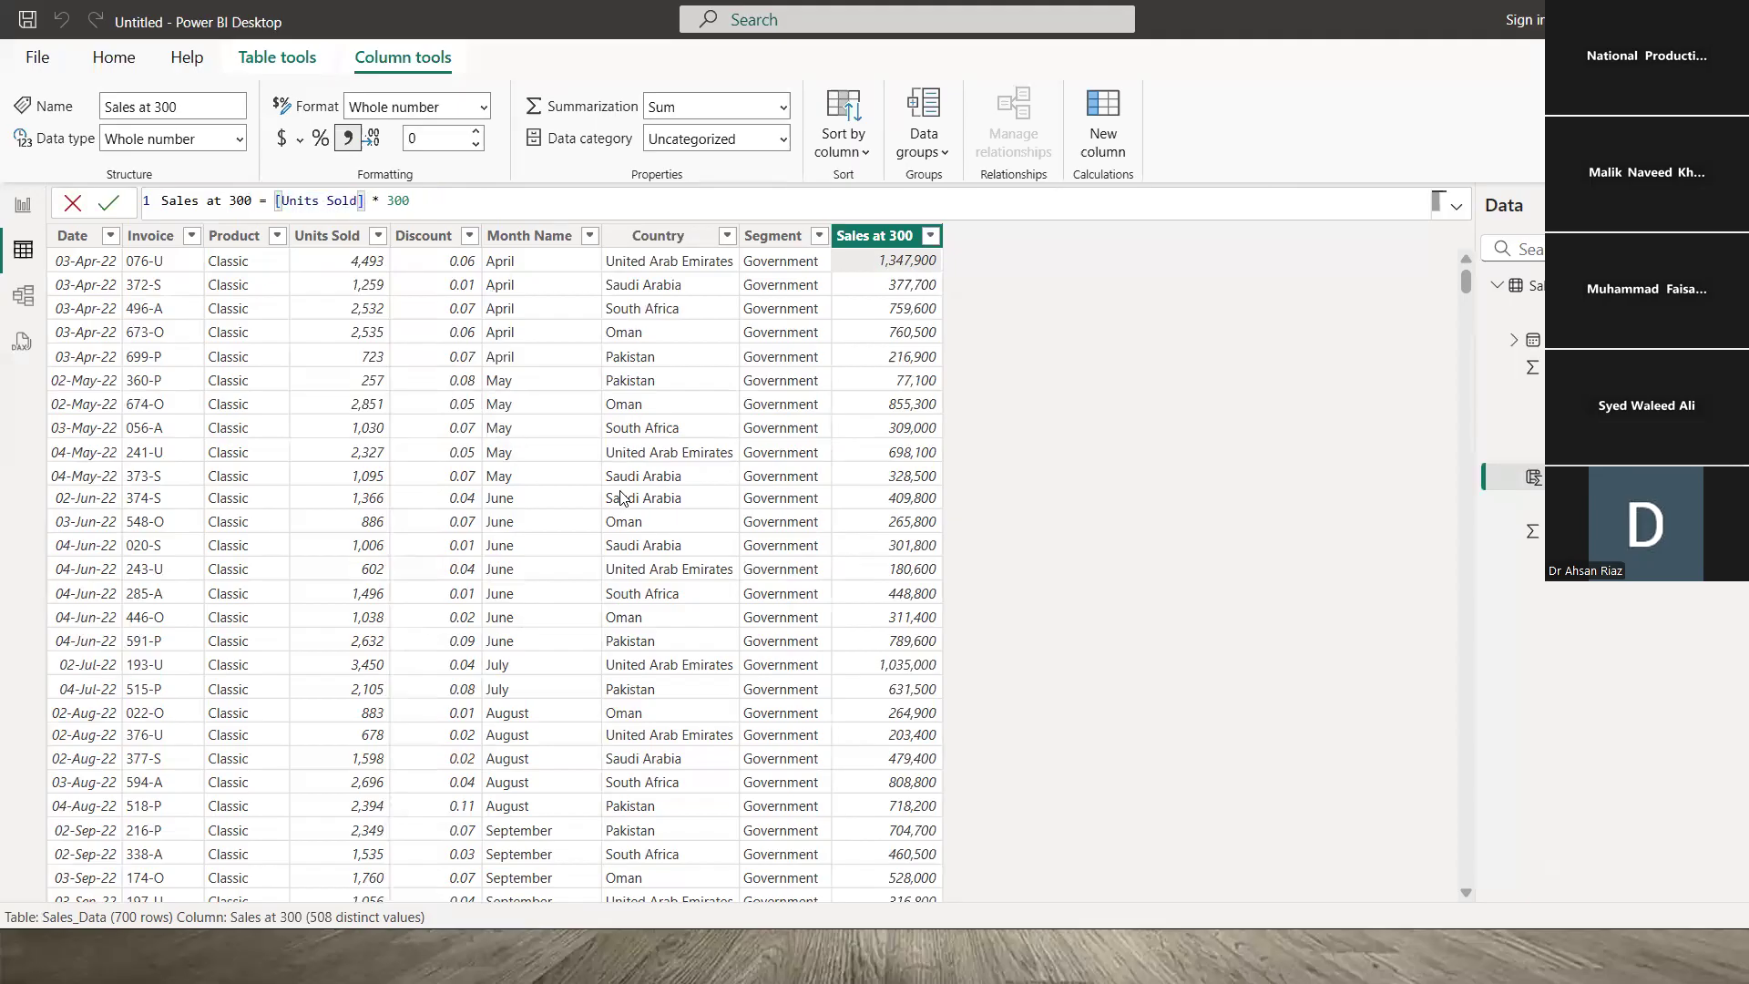
pyautogui.press('Return')
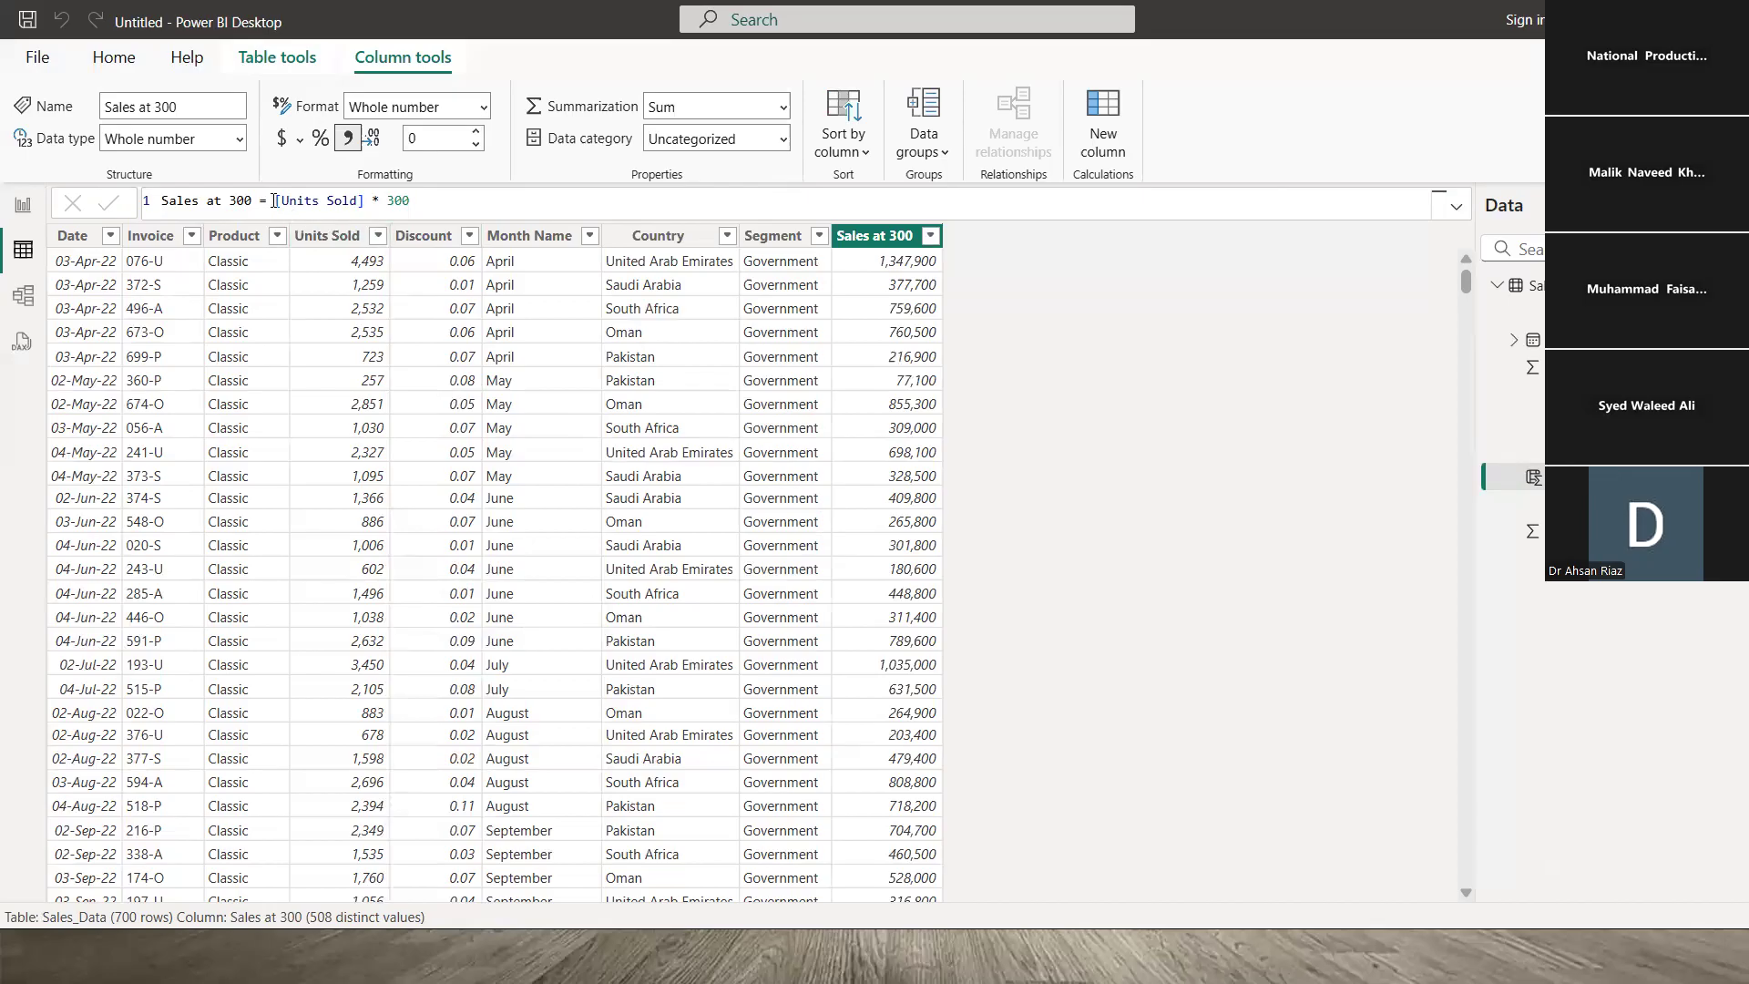
pyautogui.moveTo(277, 200); pyautogui.dragTo(366, 201)
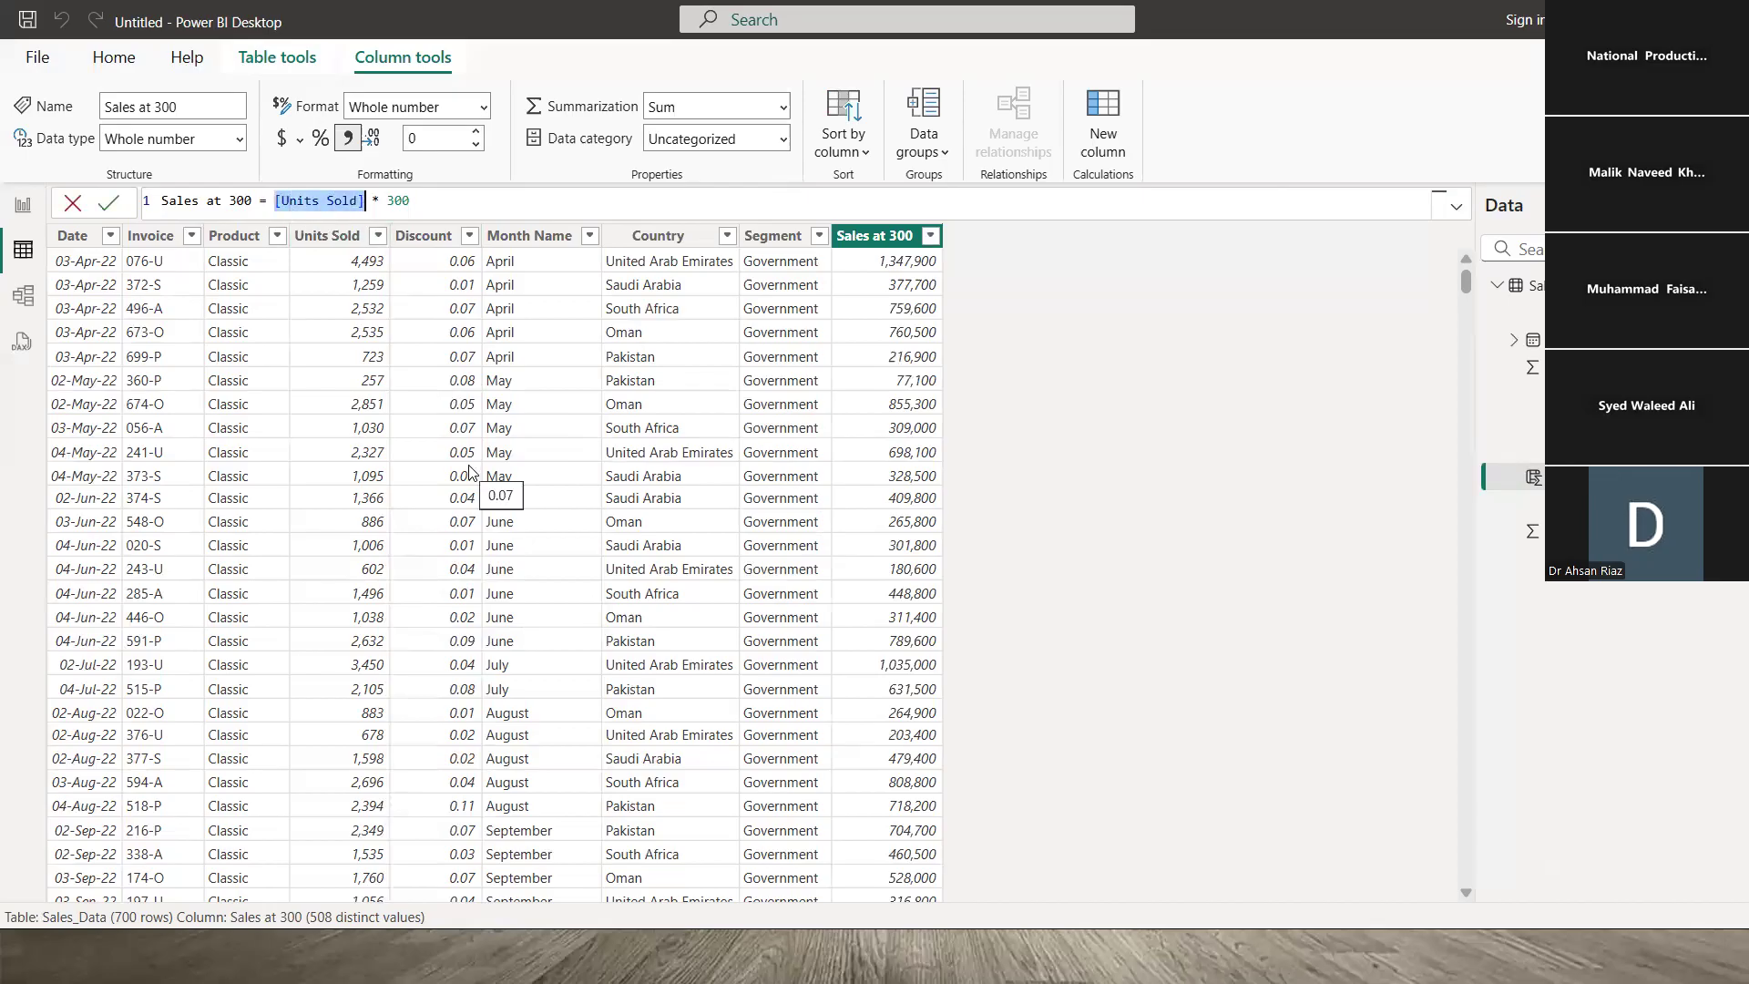
pyautogui.write('un')
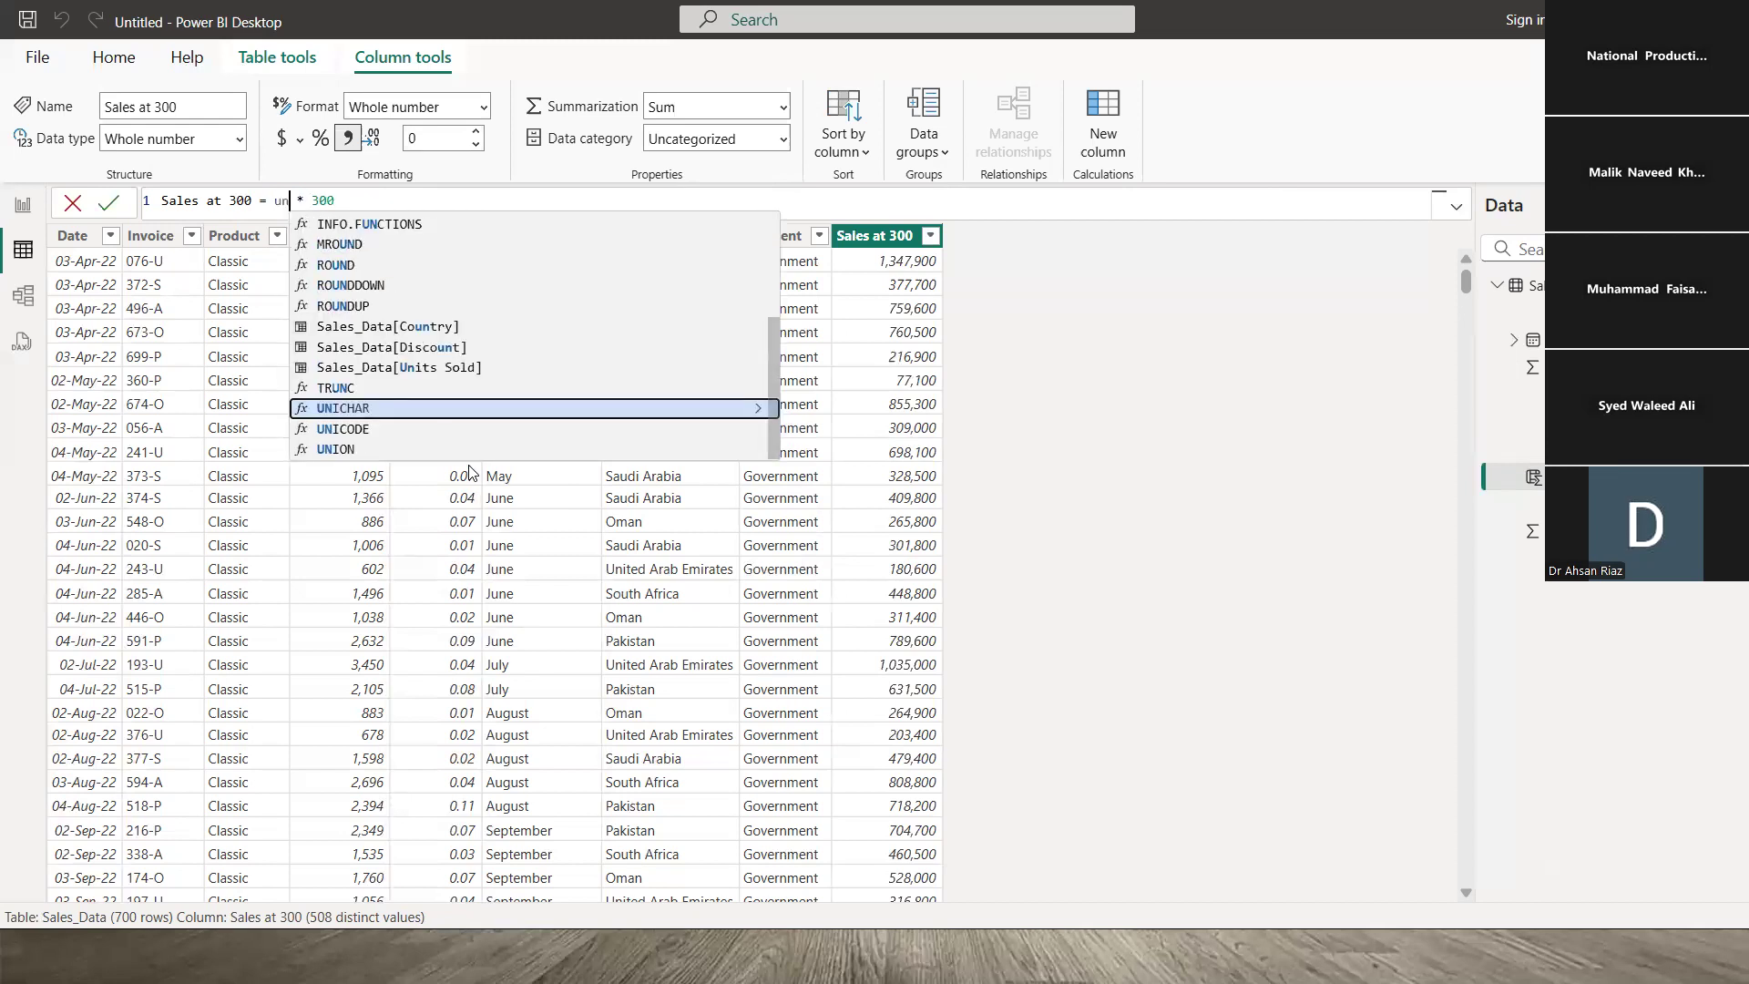
pyautogui.press('Up')
pyautogui.press('Up')
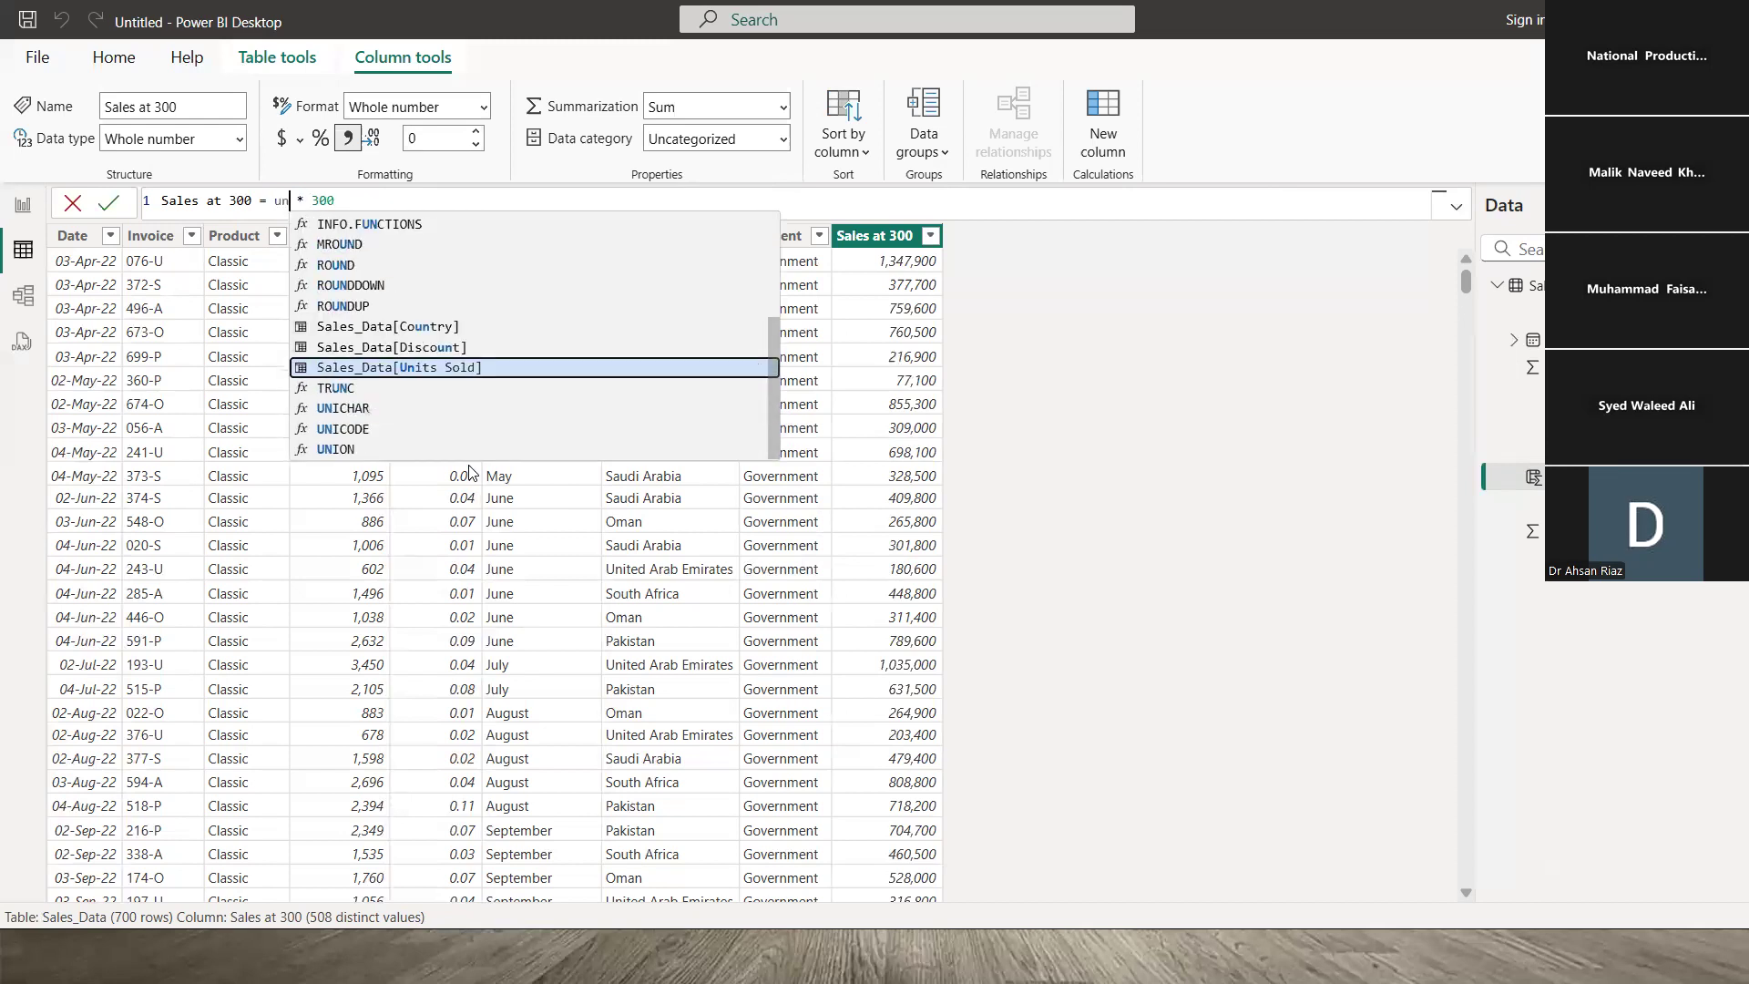
pyautogui.press('Tab')
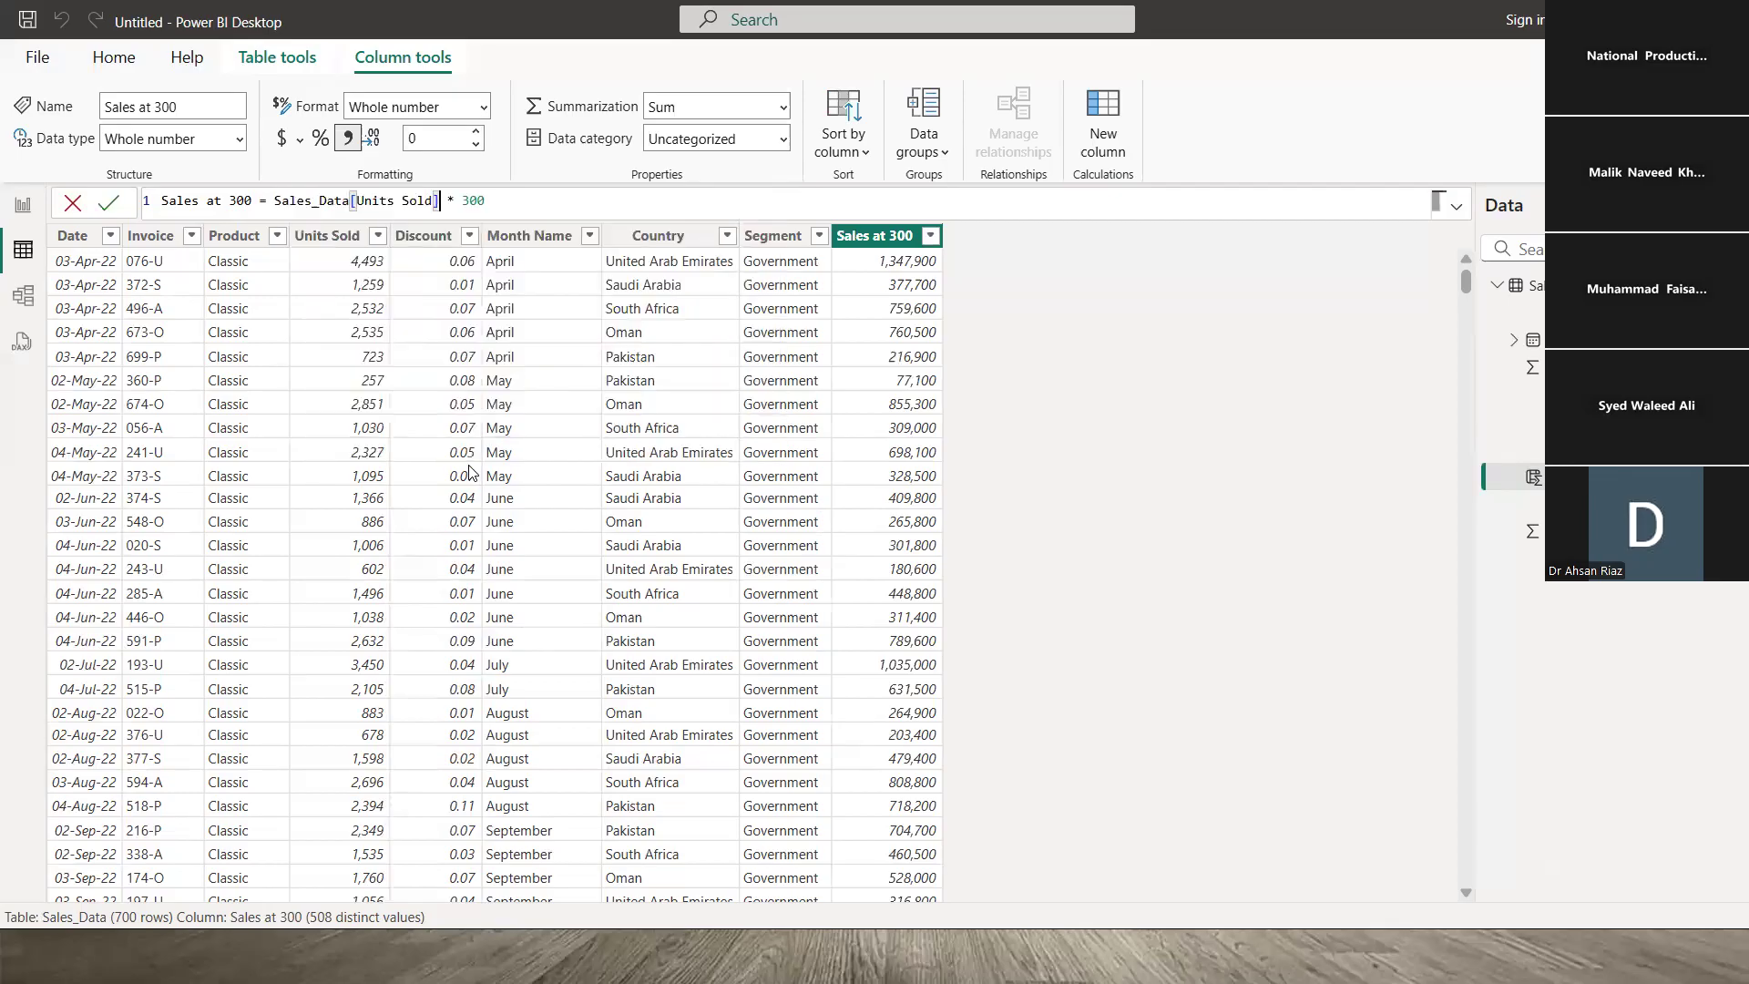
pyautogui.press('Return')
pyautogui.rightClick(788, 427)
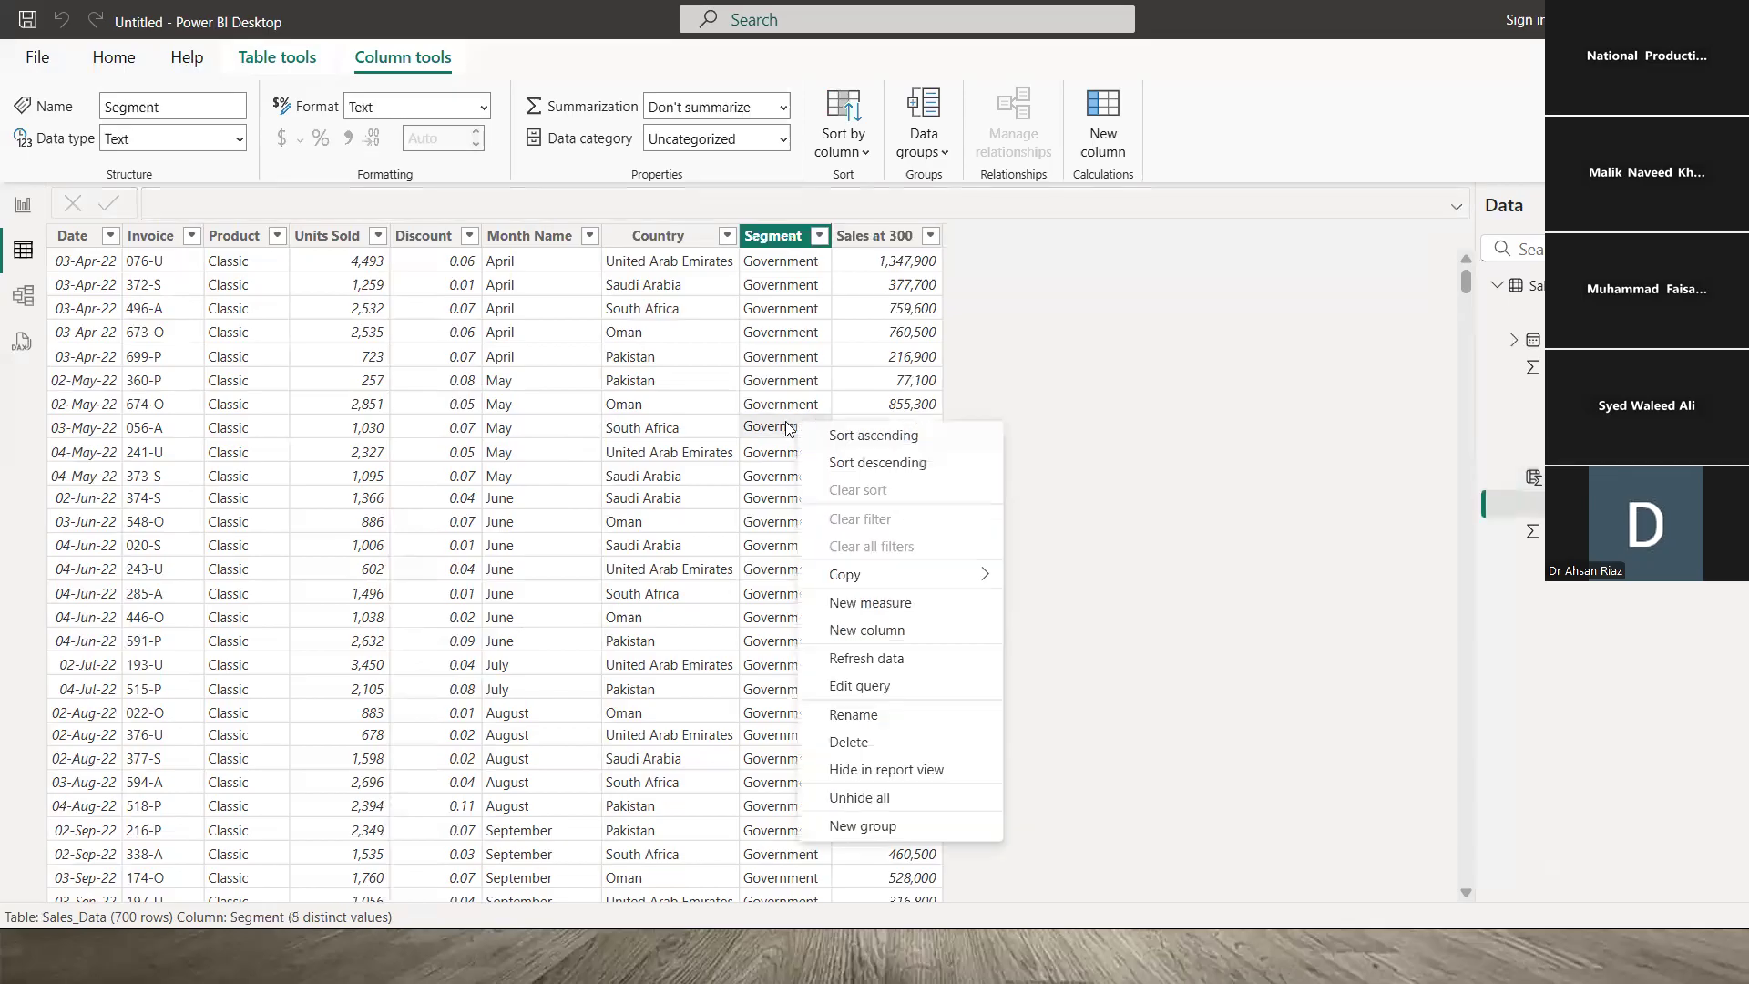
pyautogui.click(874, 261)
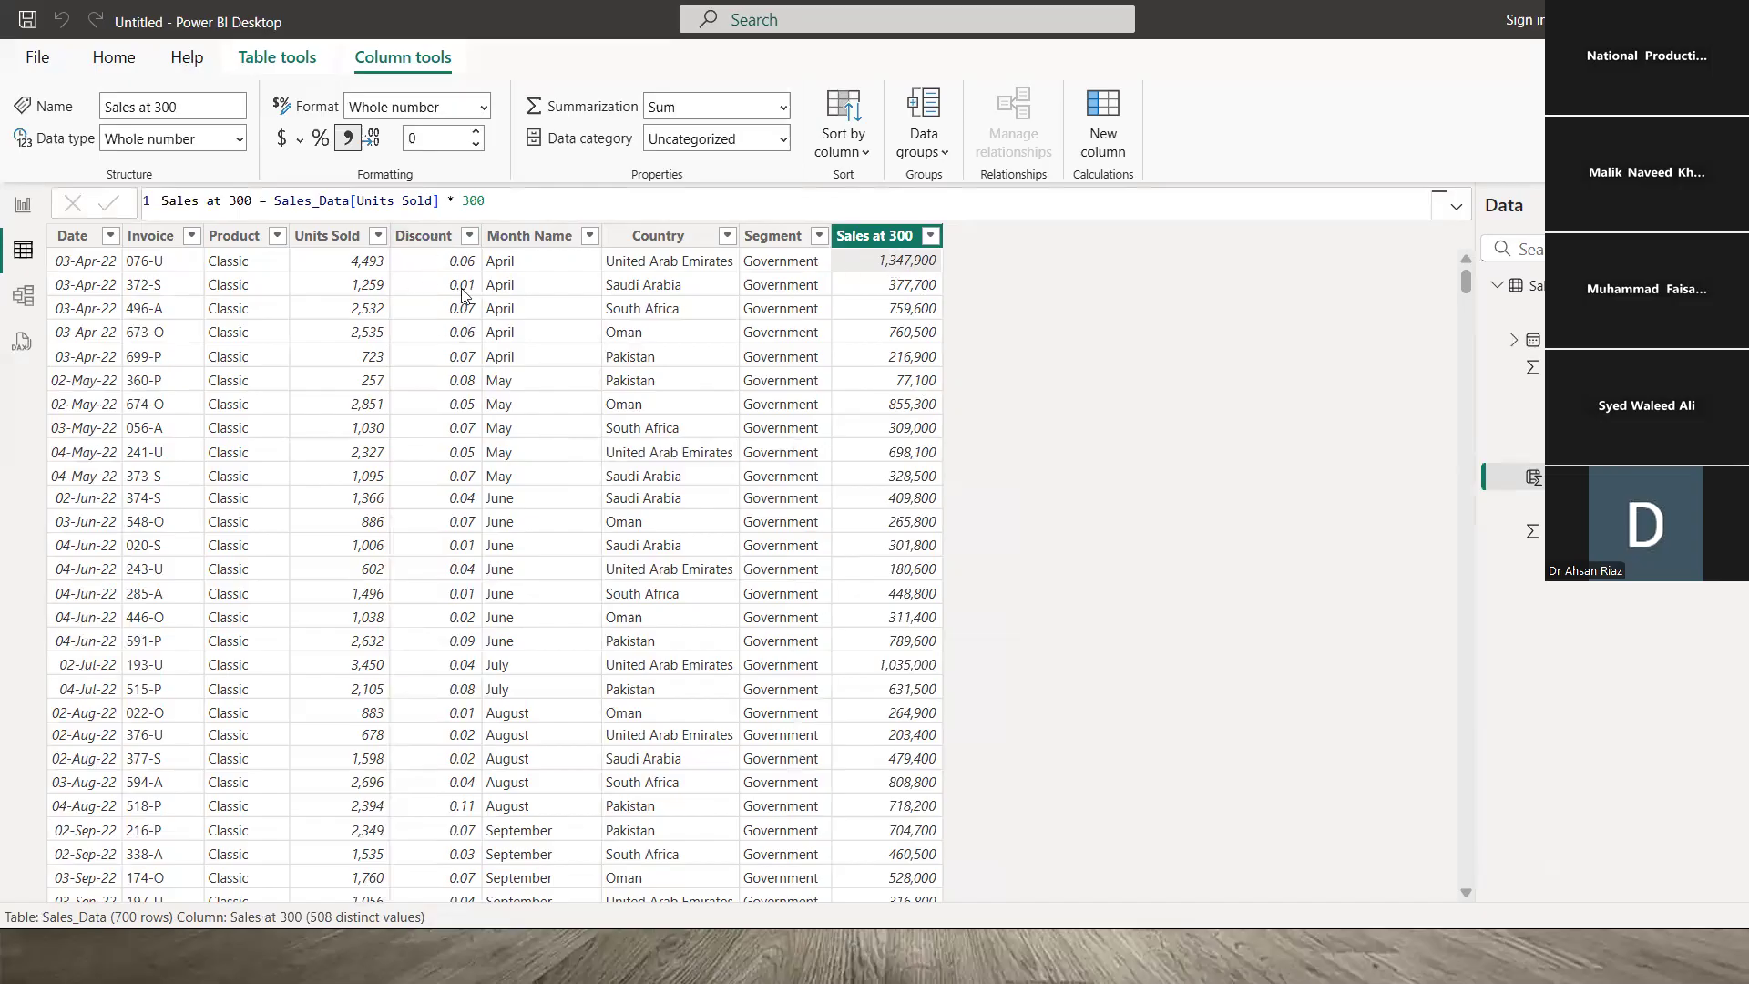
# - Format the Discount column as percentages with 0 decimal places
pyautogui.click(437, 266)
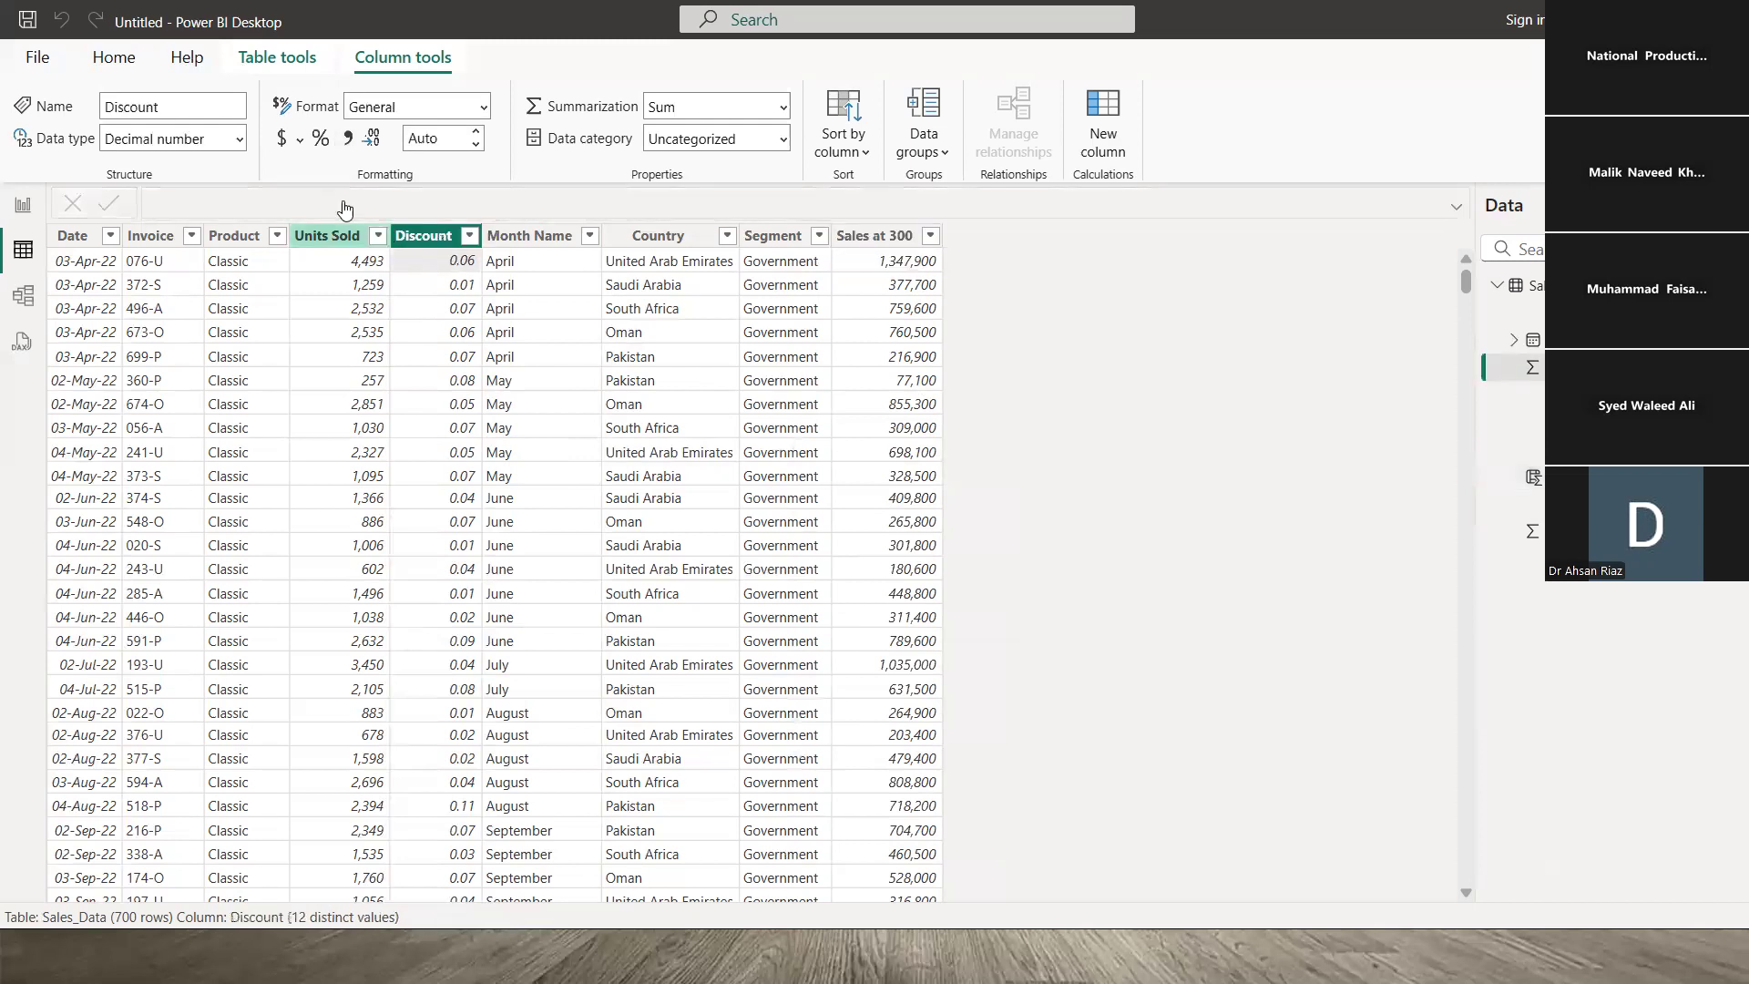
pyautogui.click(320, 138)
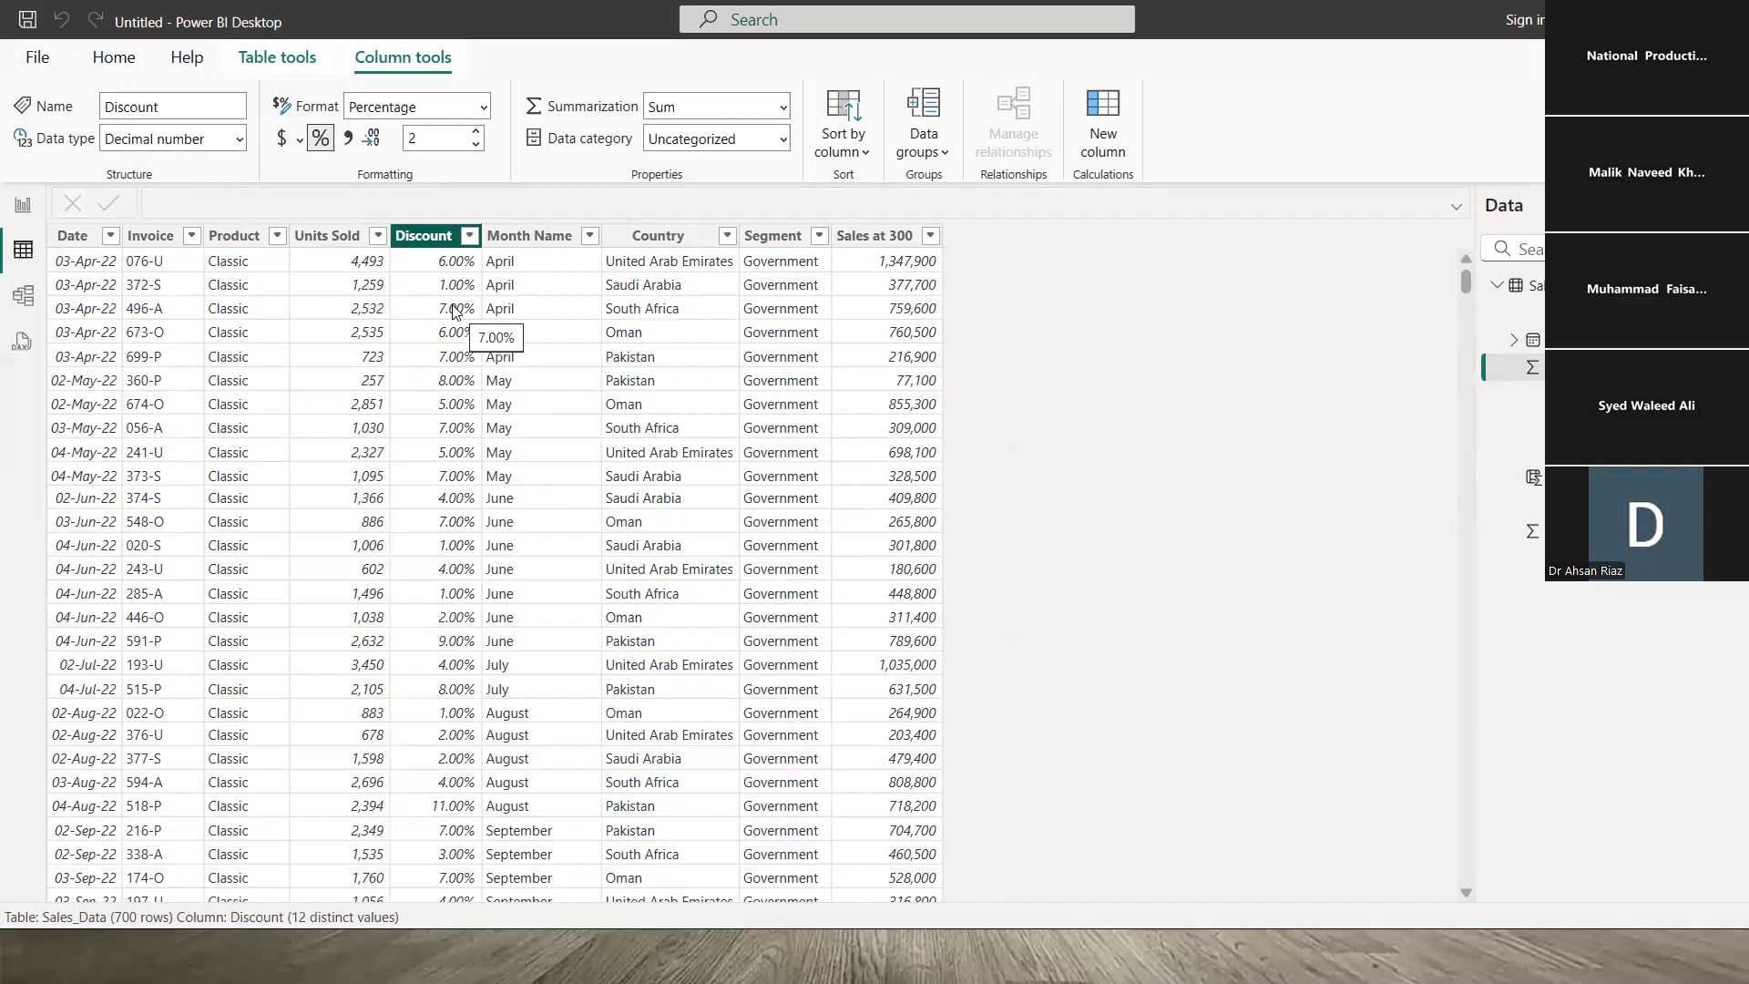
pyautogui.scroll(-8, 450, 304)
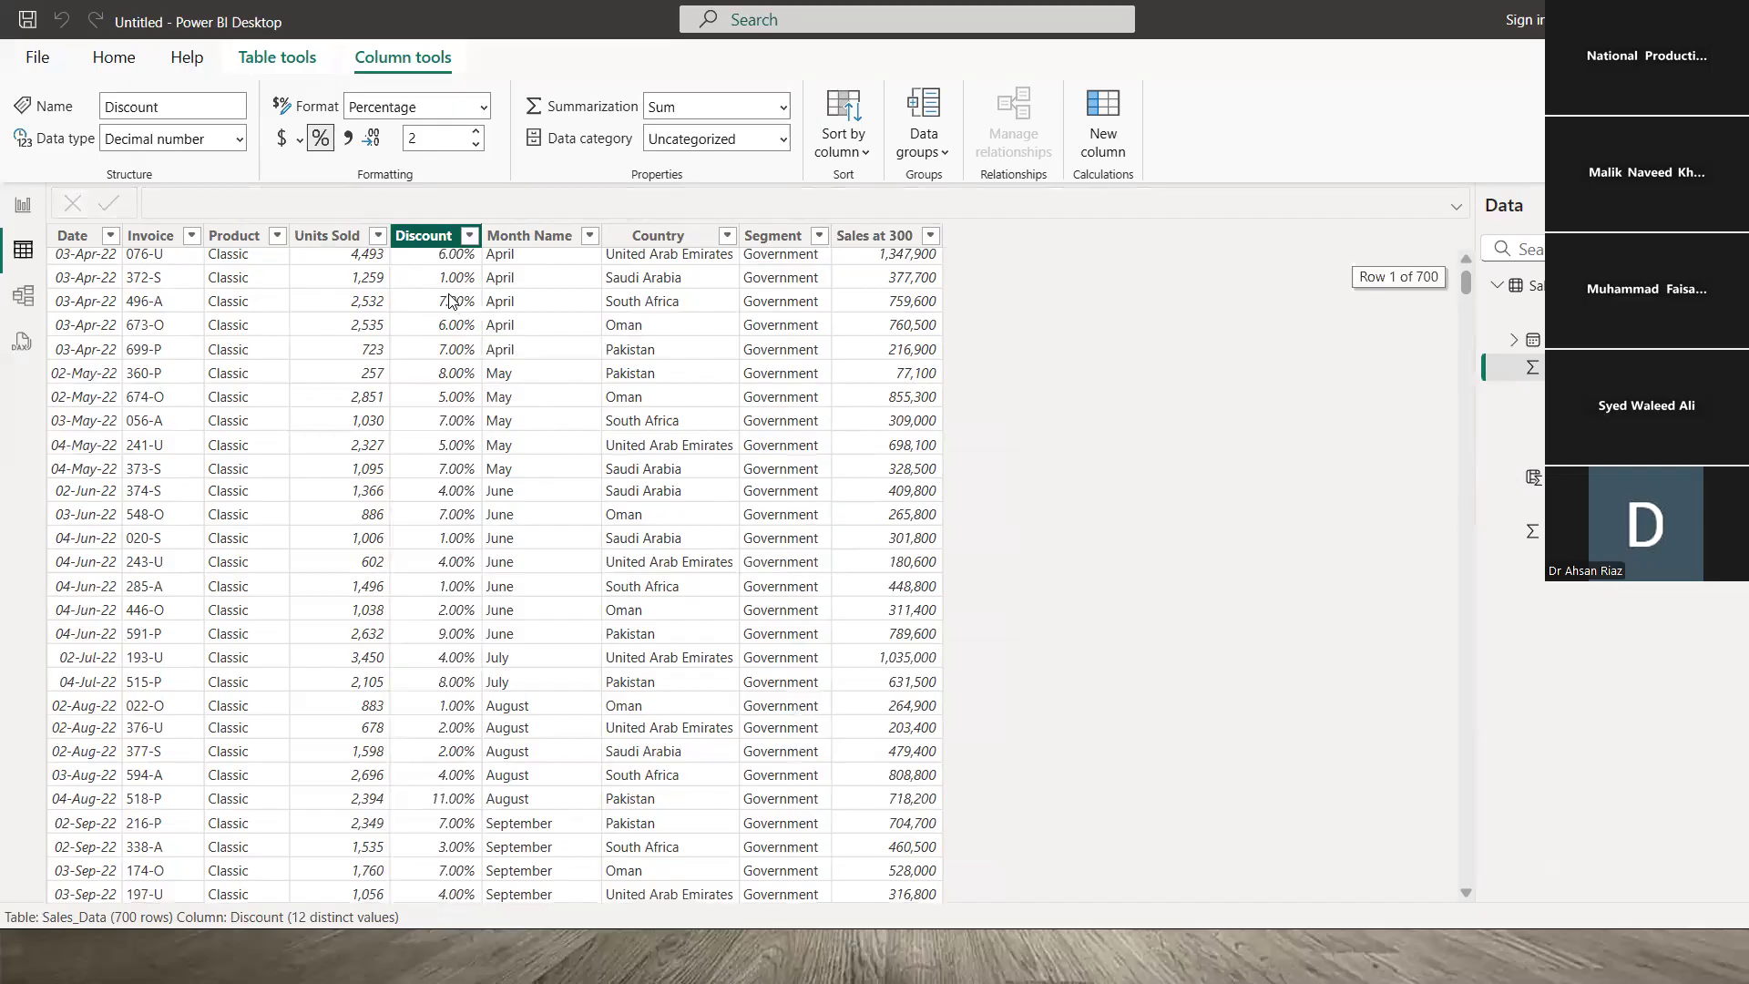
pyautogui.scroll(8, 449, 301)
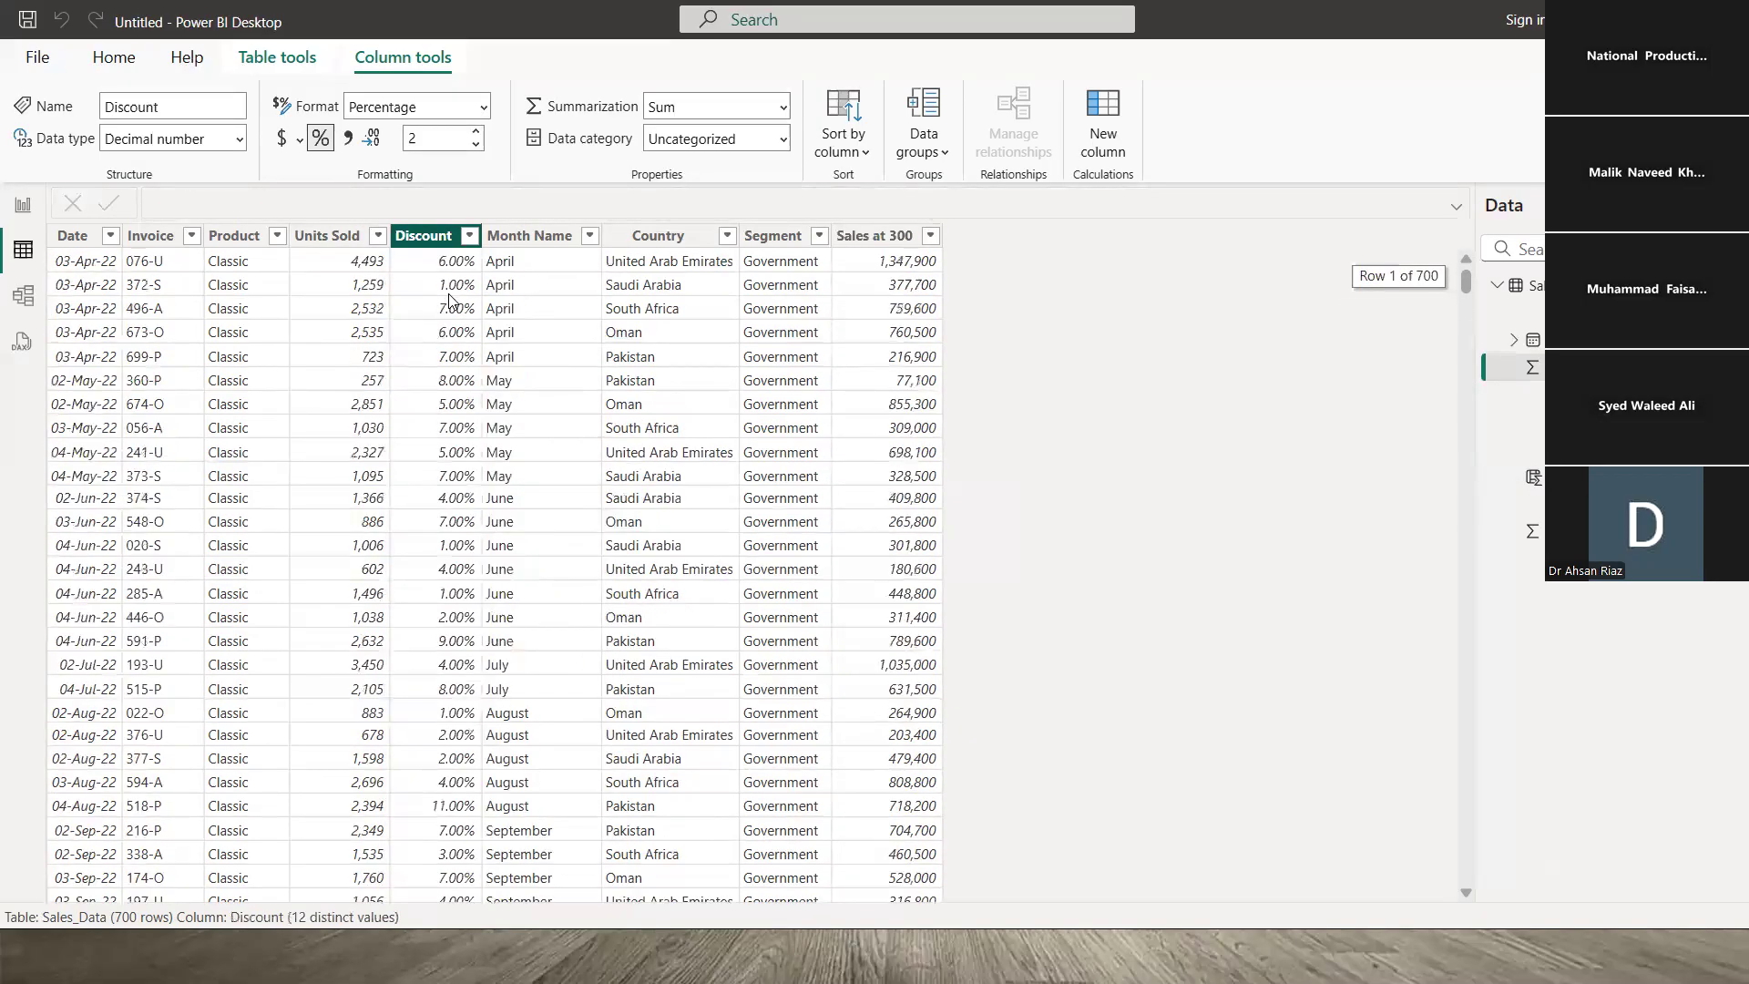
pyautogui.click(469, 236)
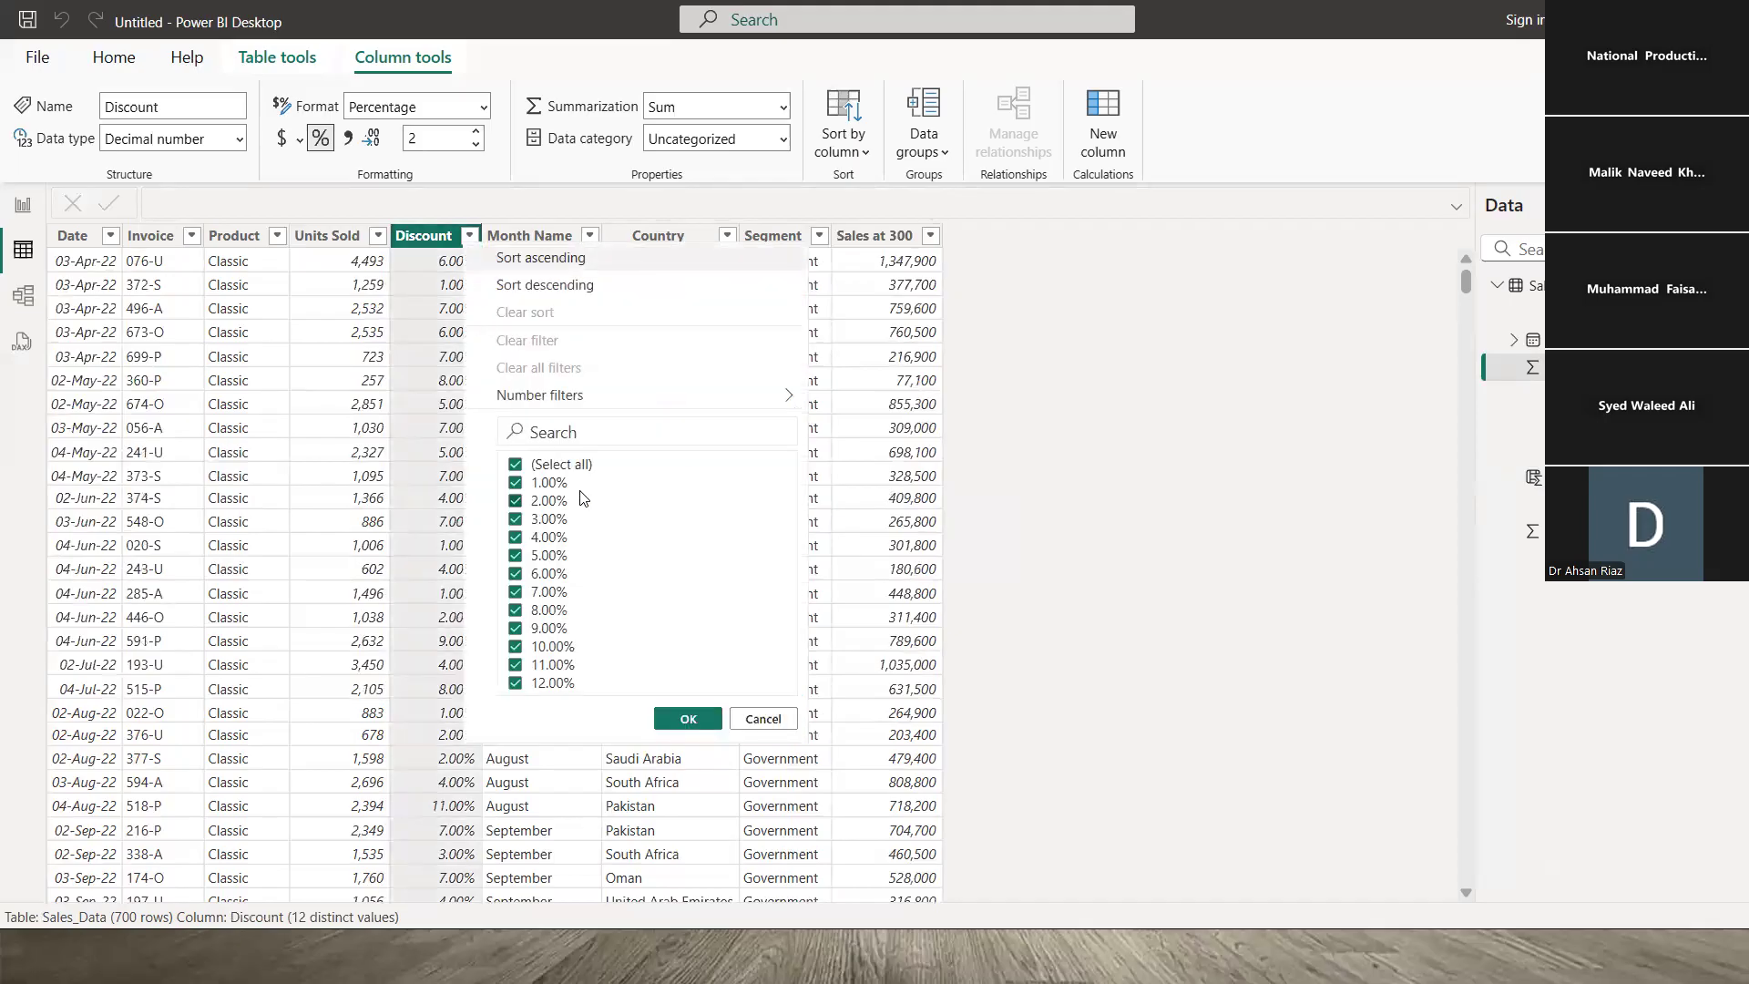
pyautogui.click(421, 258)
pyautogui.click(428, 140)
pyautogui.write('0')
pyautogui.press('Return')
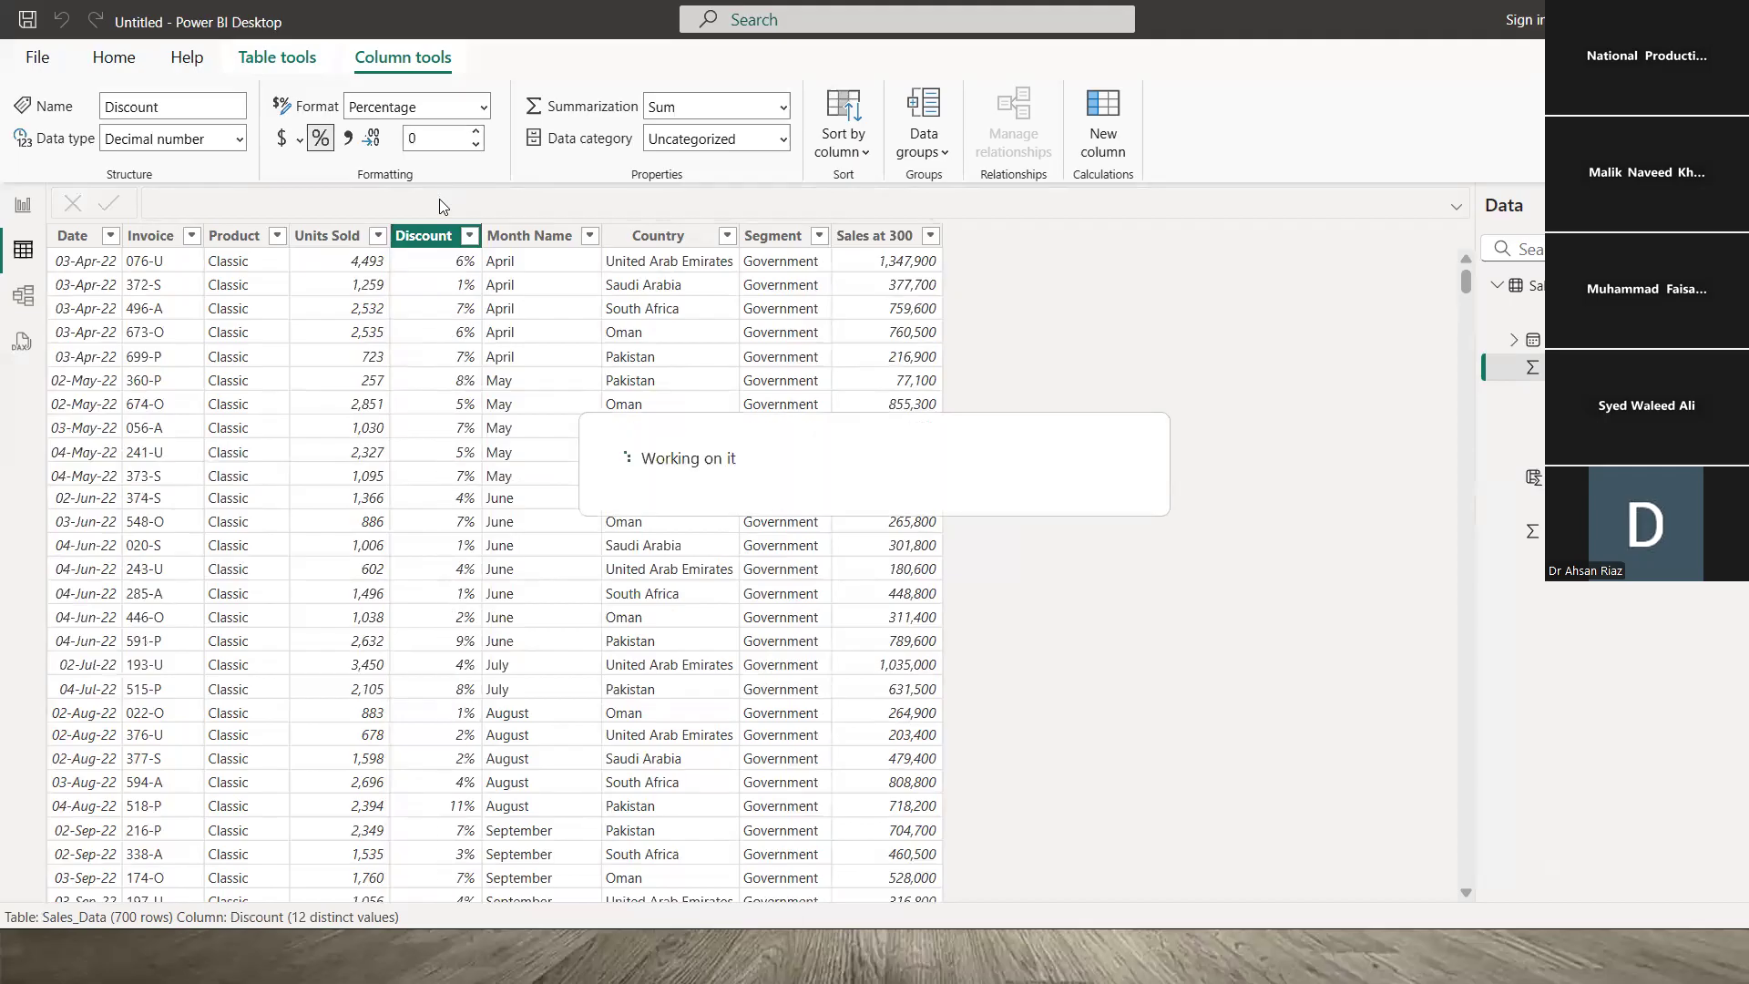
pyautogui.click(886, 267)
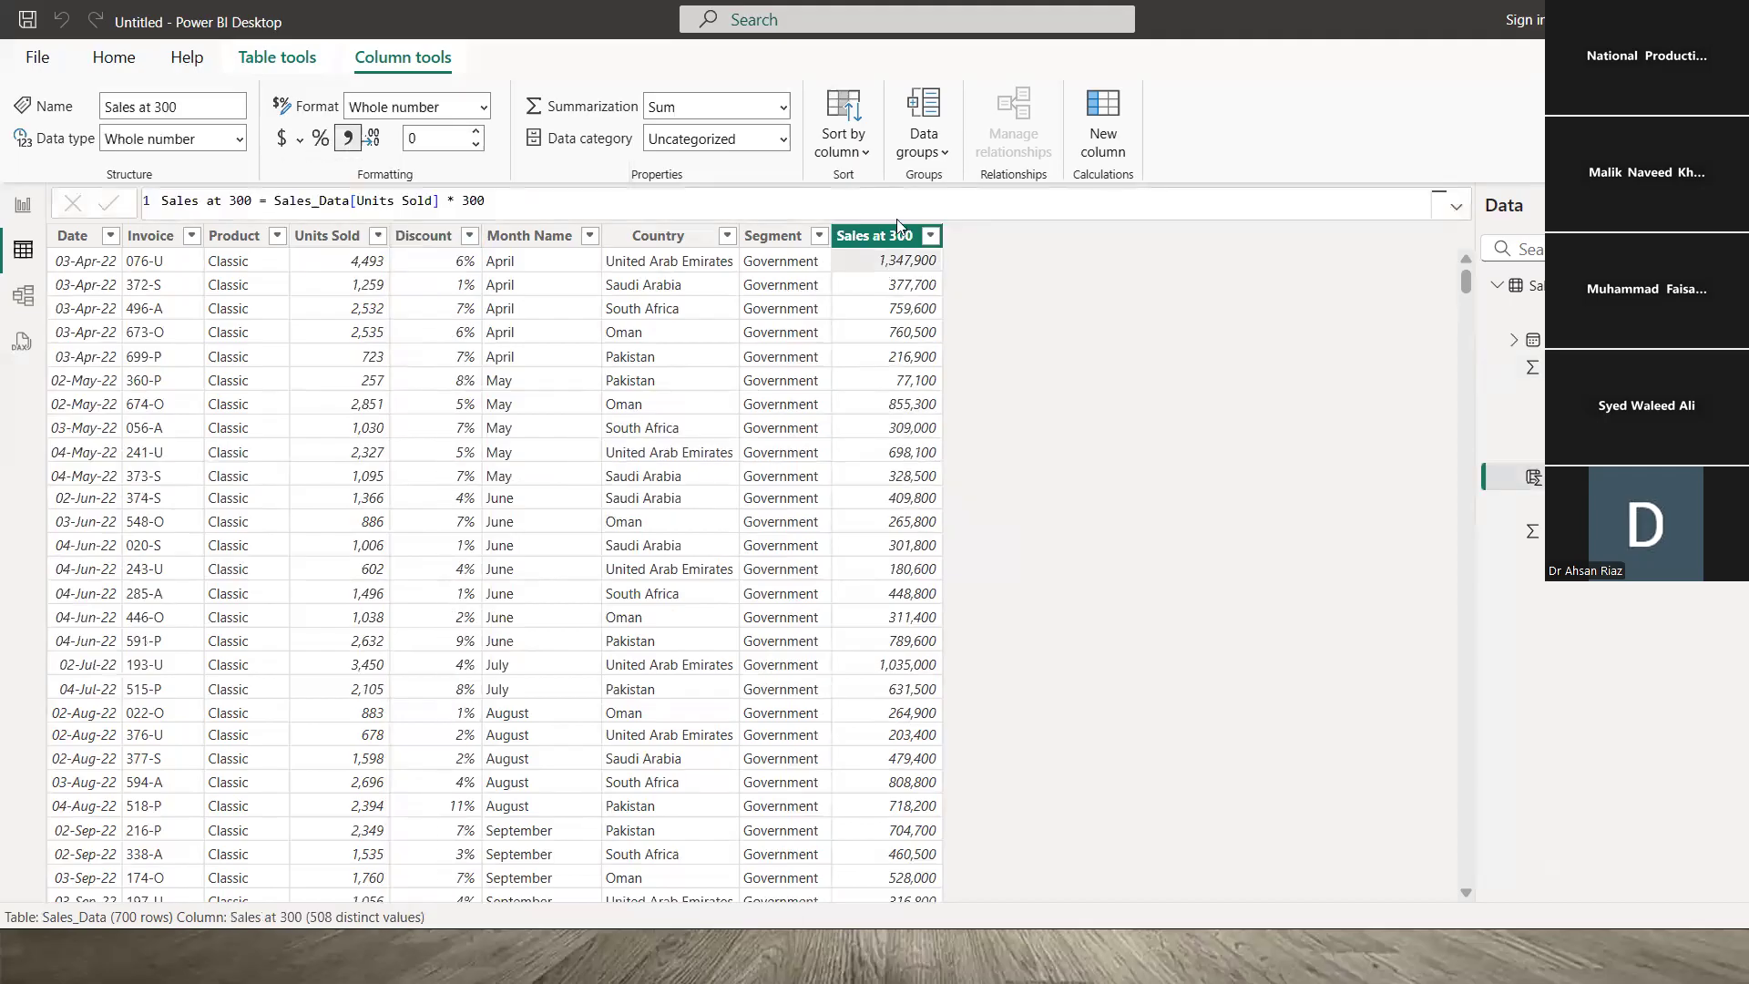
# - Add a new column whose formula starts Discount at 300 = Sales_Data[Sales at 300] *
pyautogui.click(1119, 127)
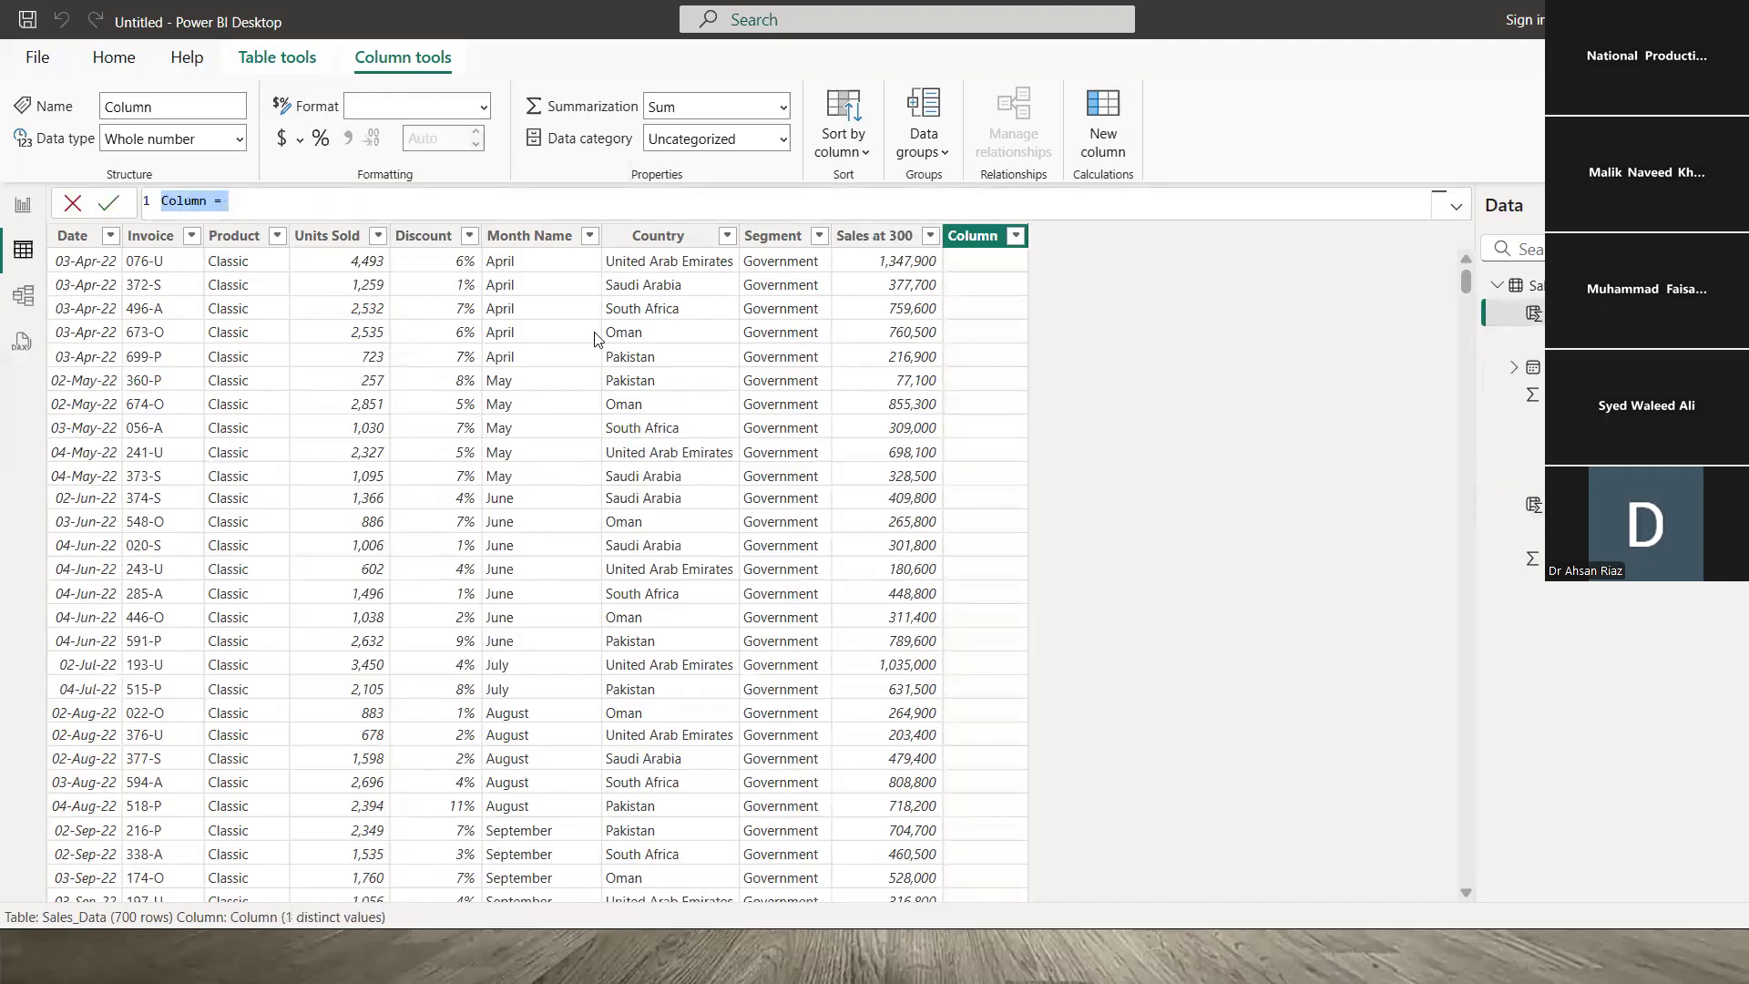
pyautogui.write('Discount at ')
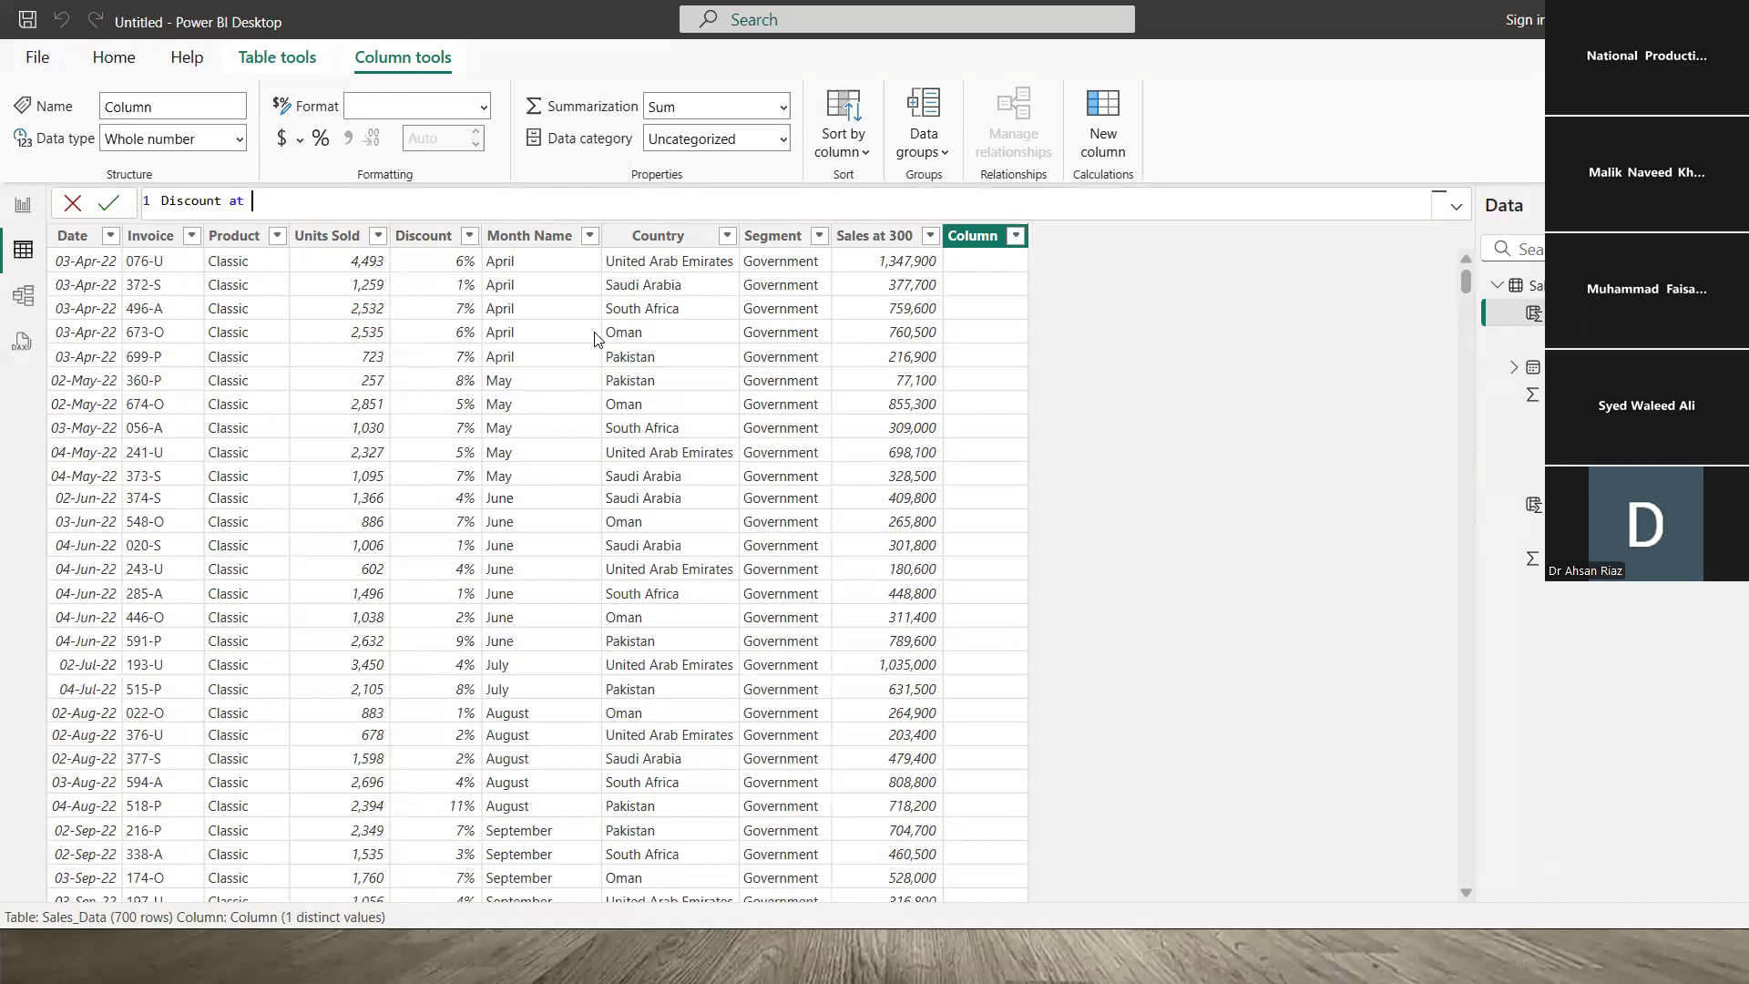
pyautogui.write('300 = sal')
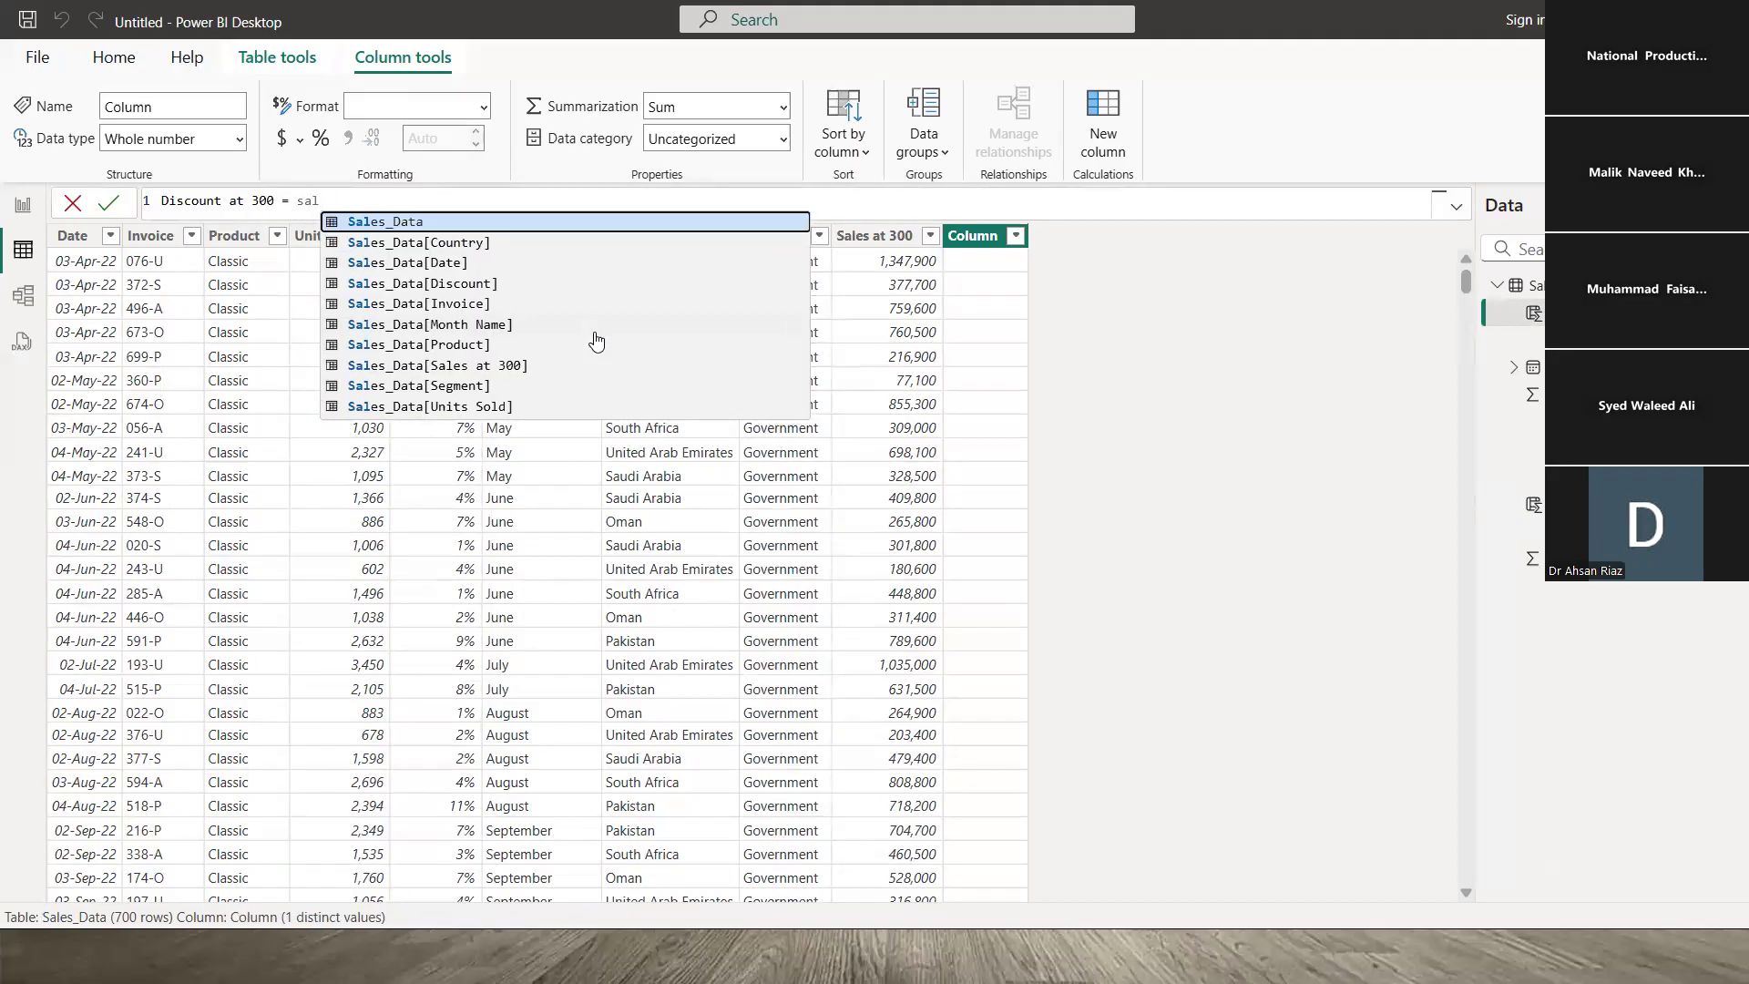
pyautogui.press('Down')
pyautogui.press('Down')
pyautogui.press('Down')
pyautogui.press('Down')
pyautogui.press('Down')
pyautogui.press('Down')
pyautogui.press('Down')
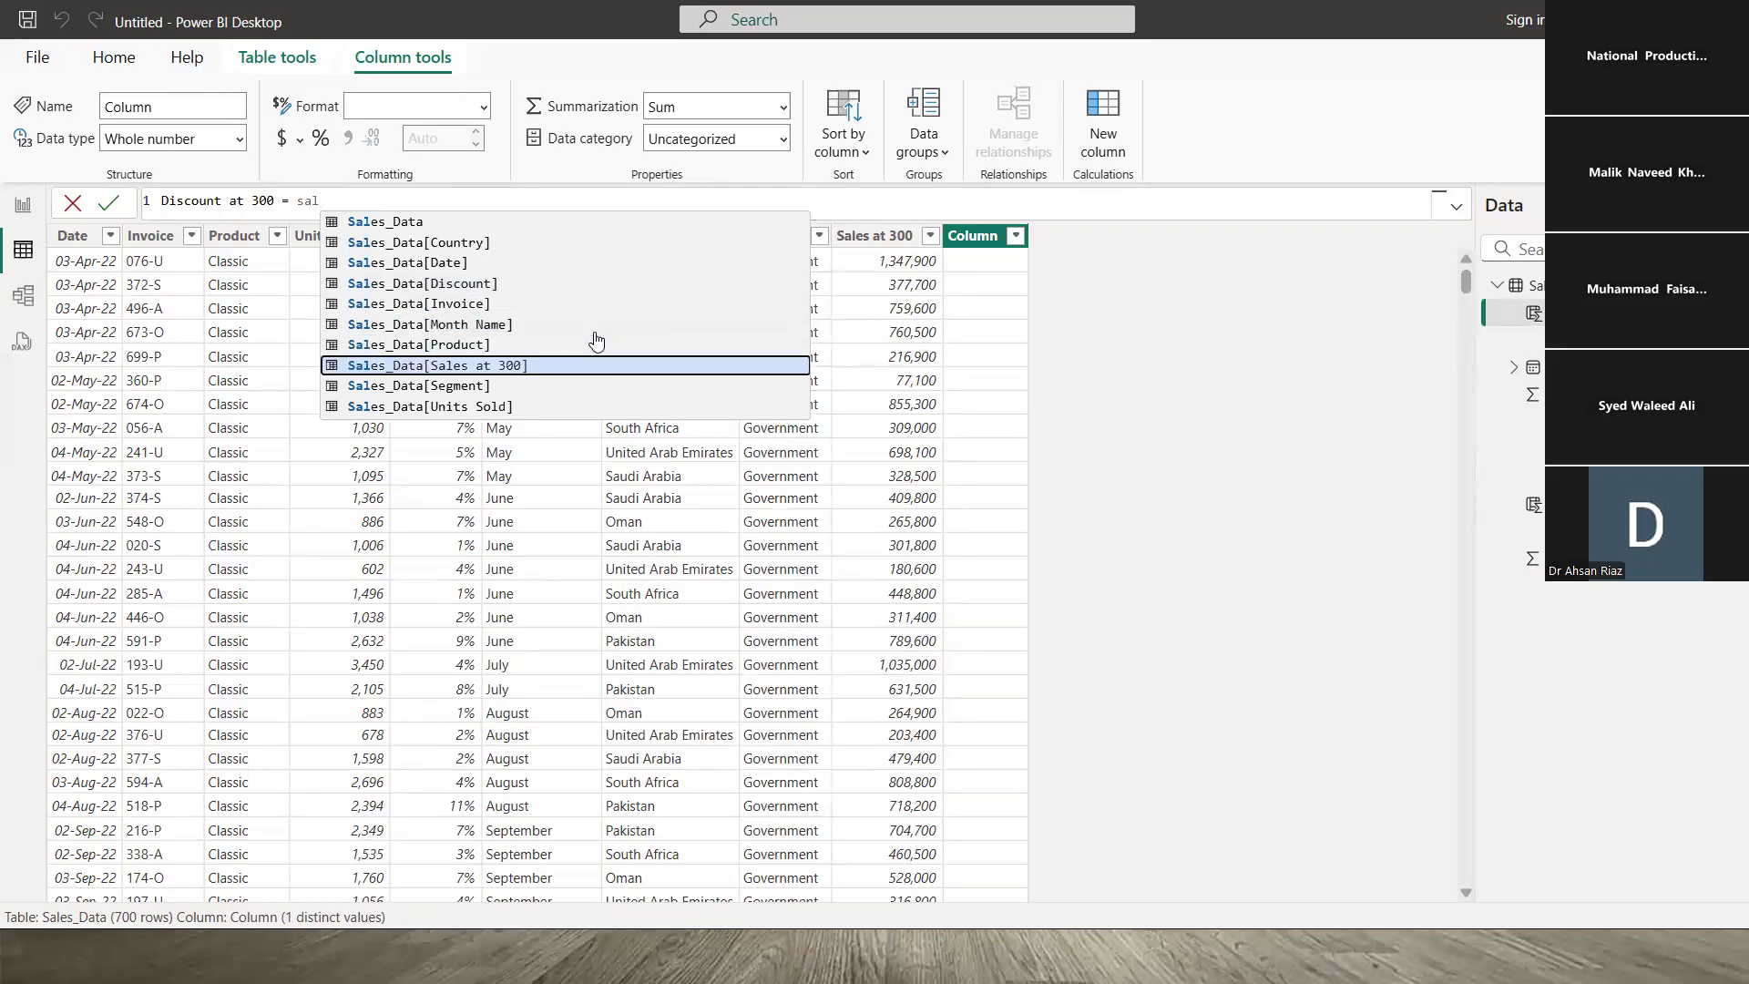
pyautogui.press('Tab')
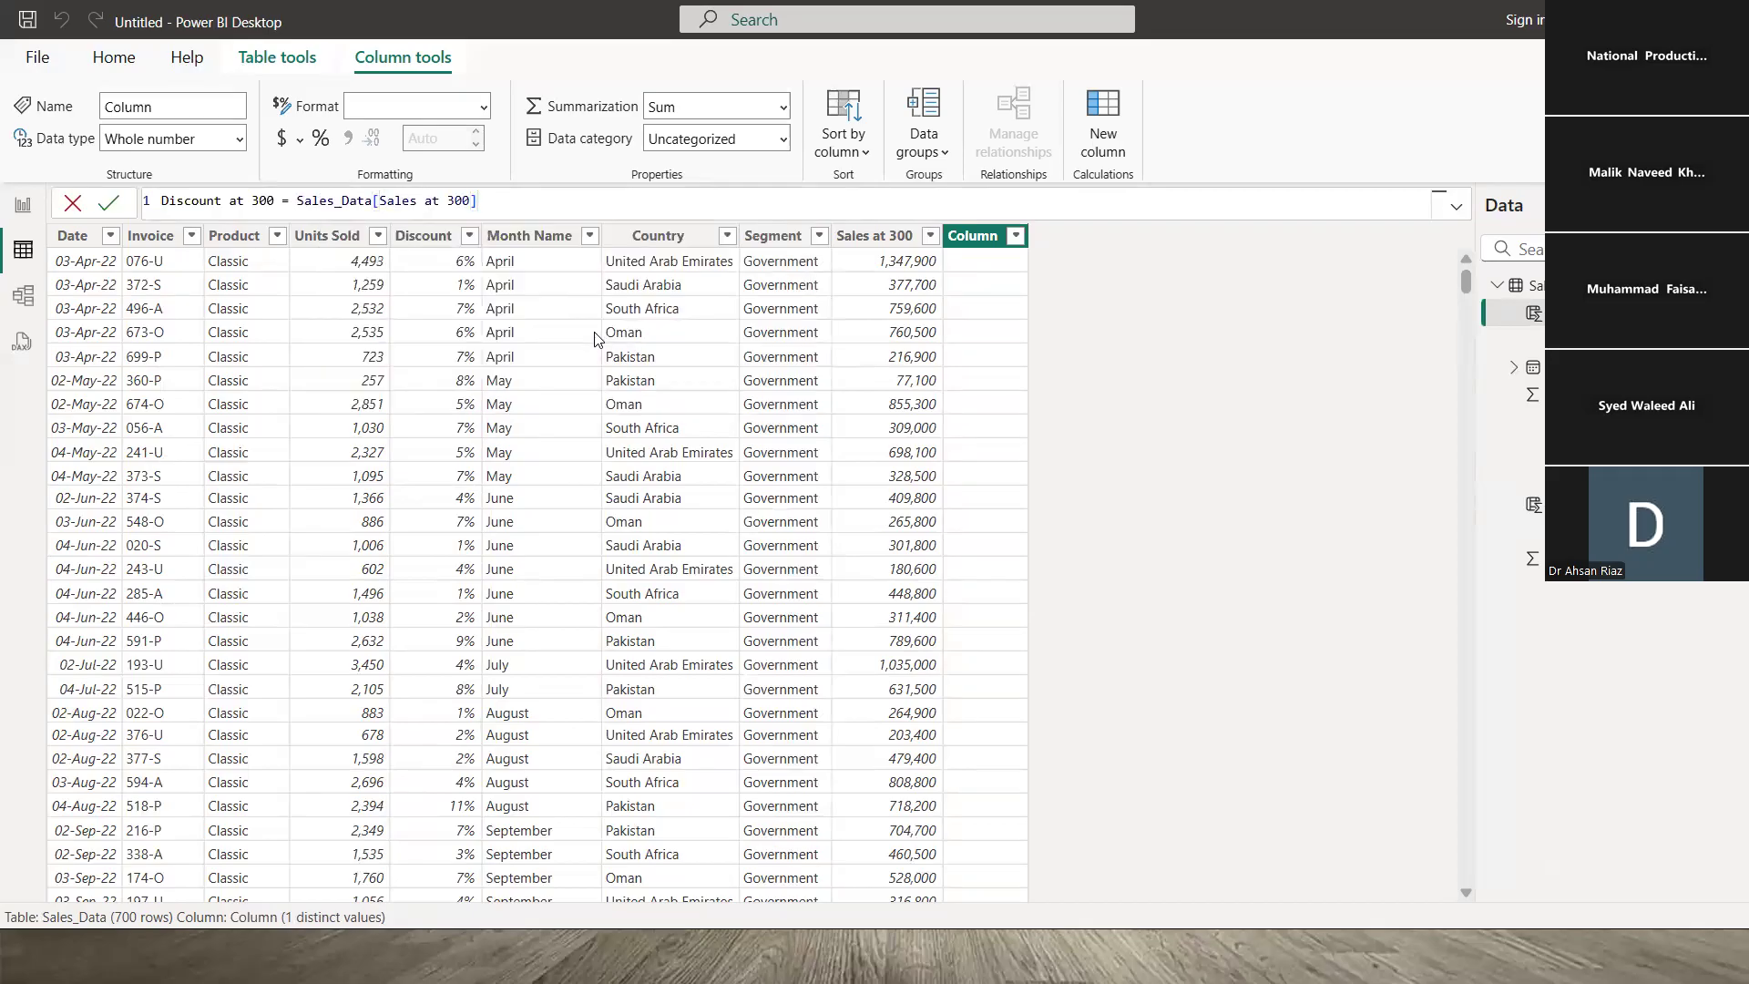
pyautogui.write('*')
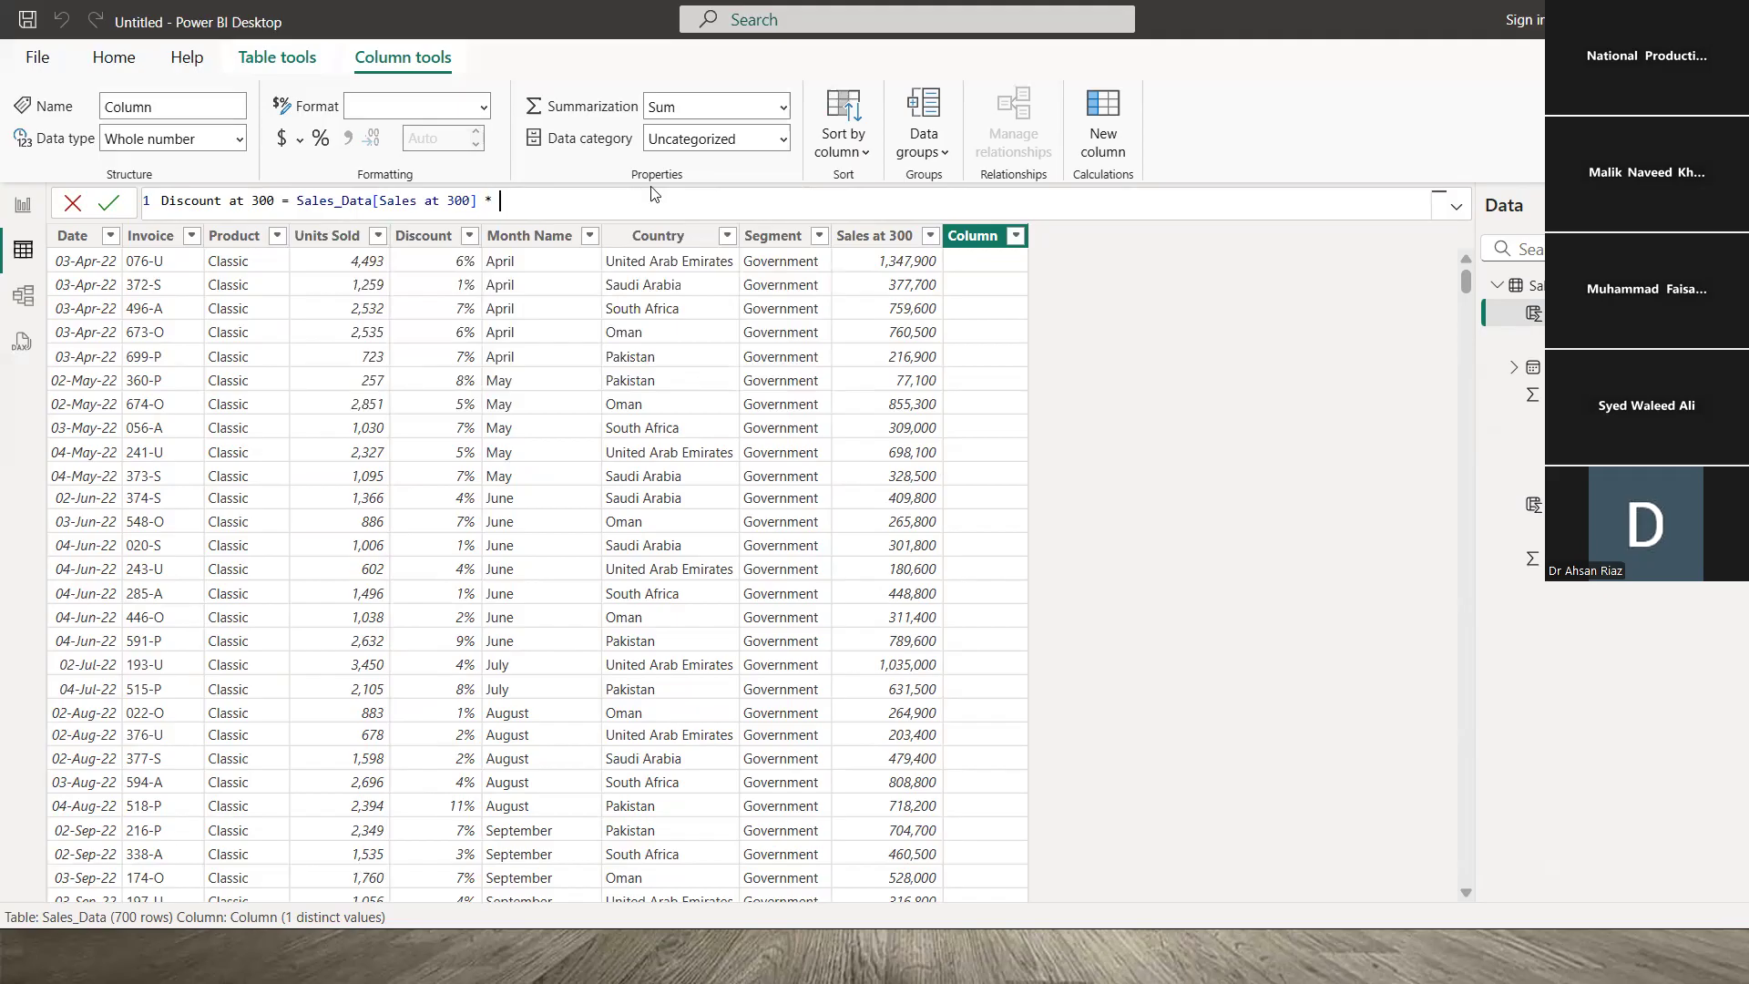
# - Finish Discount at 300 = Sales_Data[Sales at 300] * Sales_Data[Discount] and scroll through the new values
pyautogui.write('dis')
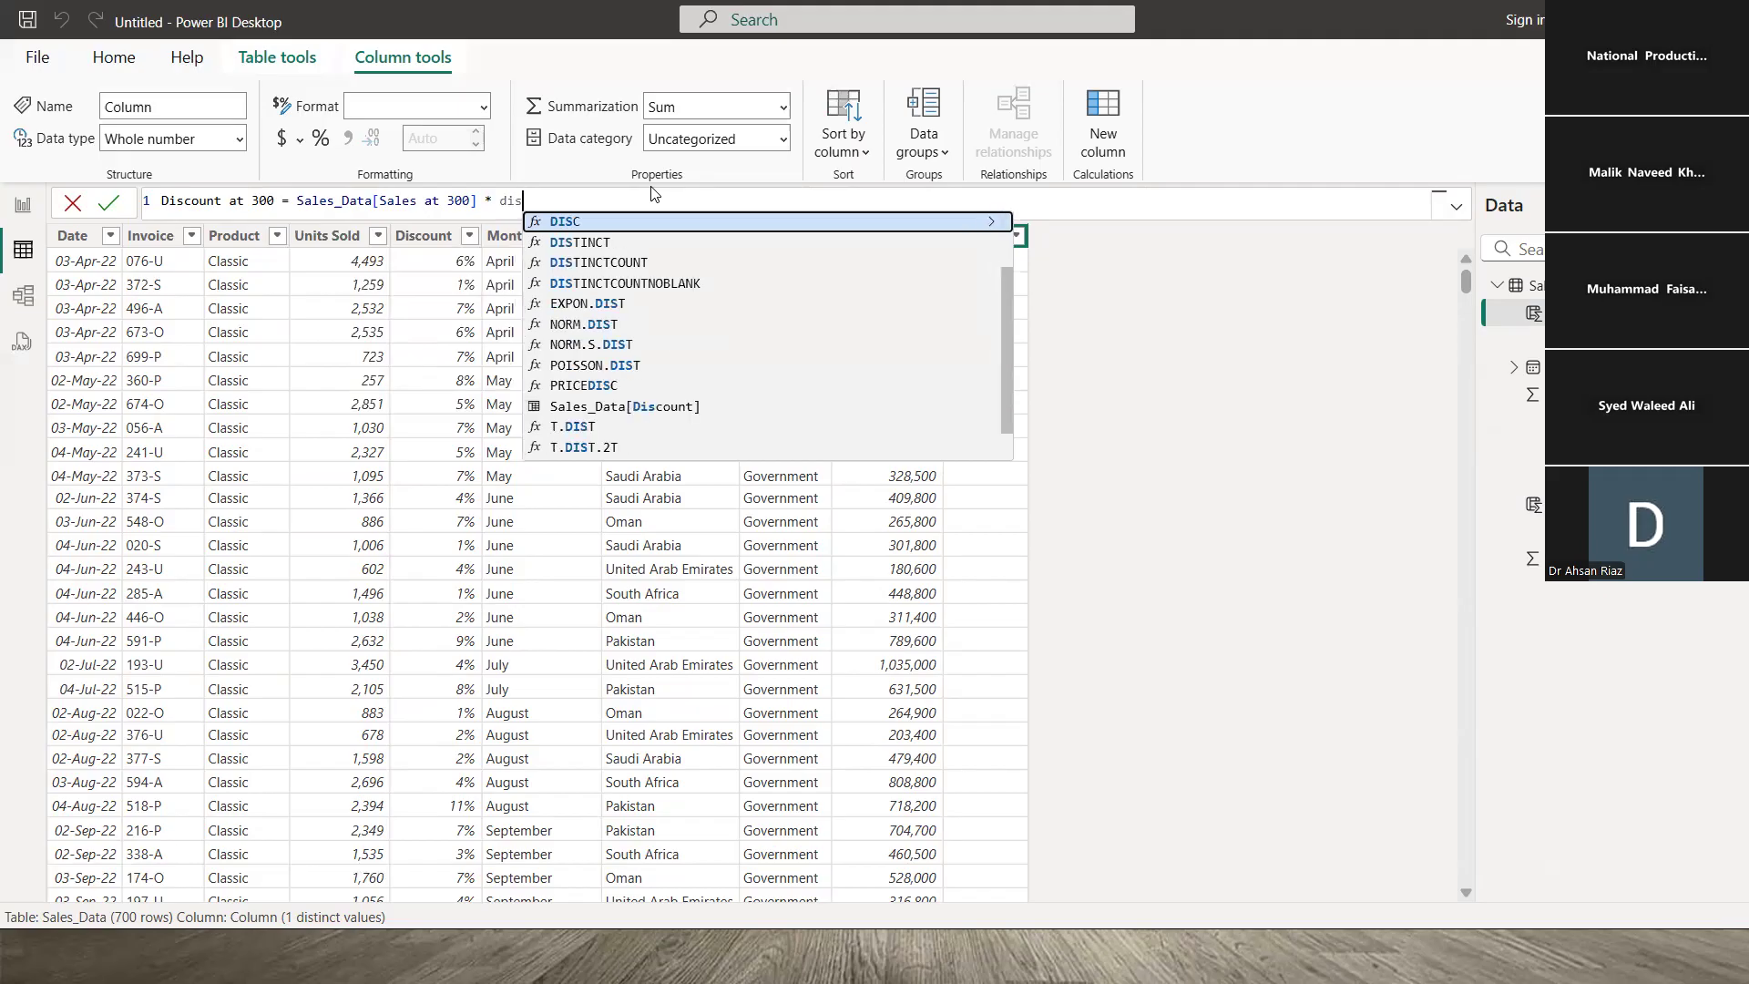
pyautogui.press('Down')
pyautogui.press('Down')
pyautogui.press('Down')
pyautogui.press('Down')
pyautogui.press('Down')
pyautogui.press('Down')
pyautogui.press('Down')
pyautogui.press('Down')
pyautogui.press('Down')
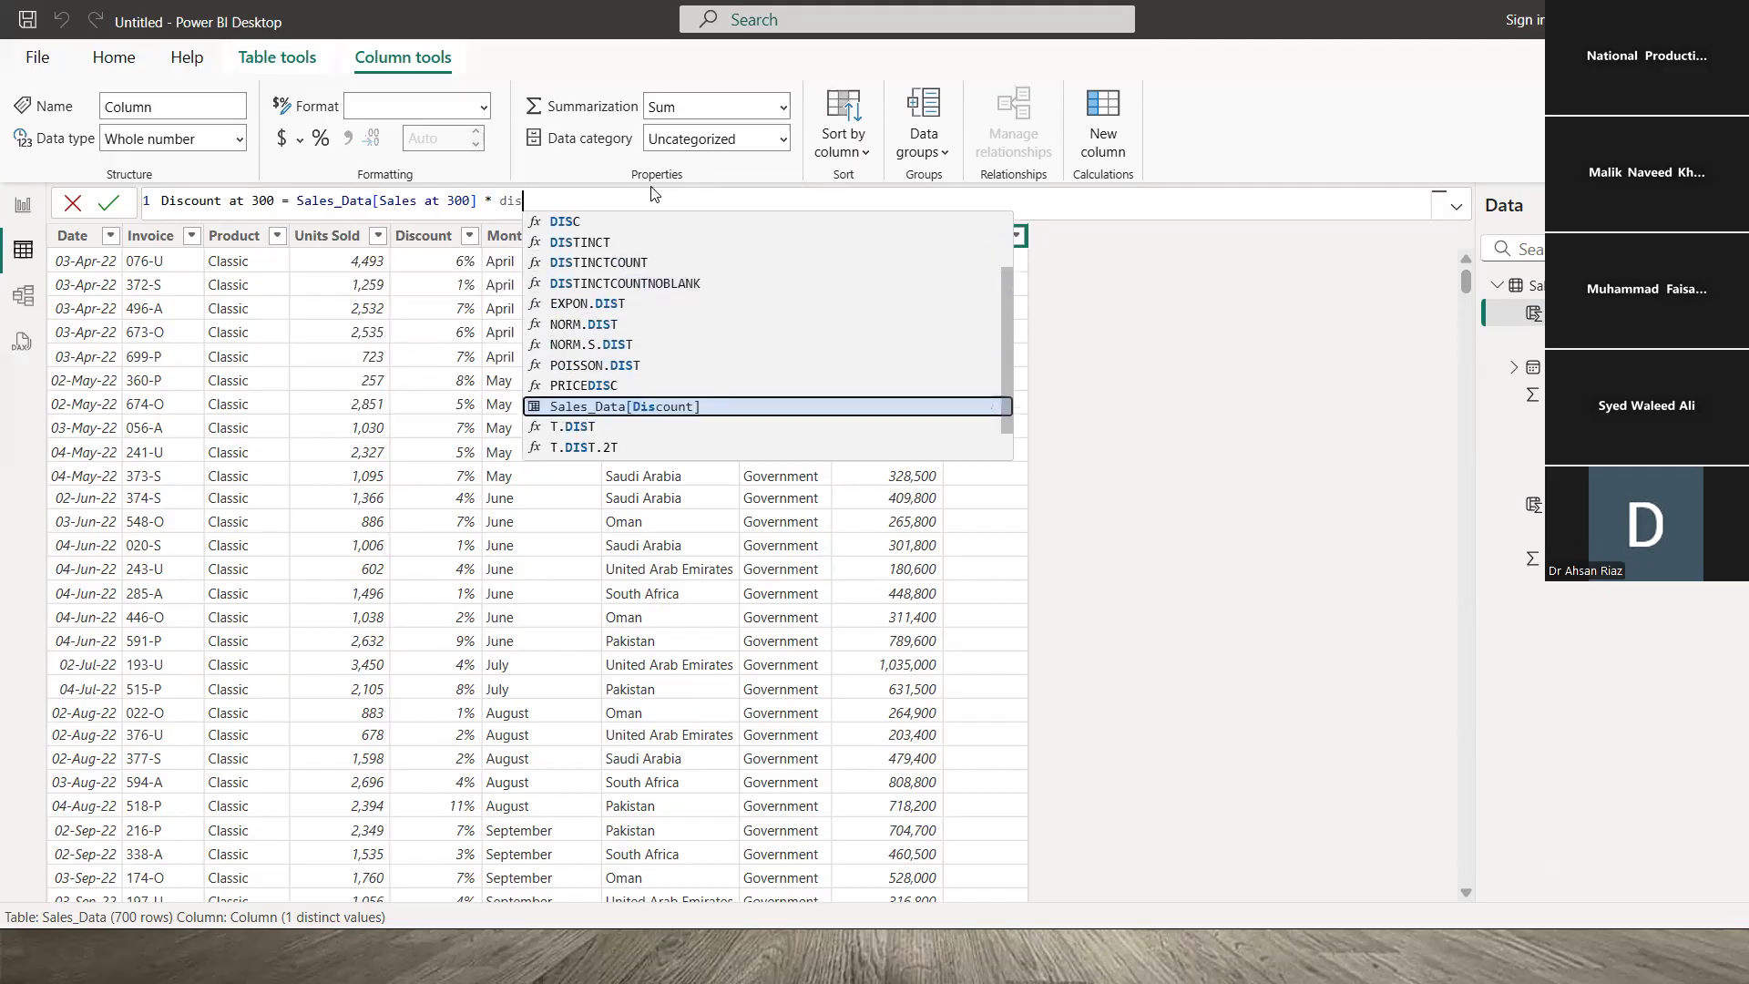
pyautogui.press('Tab')
pyautogui.press('Return')
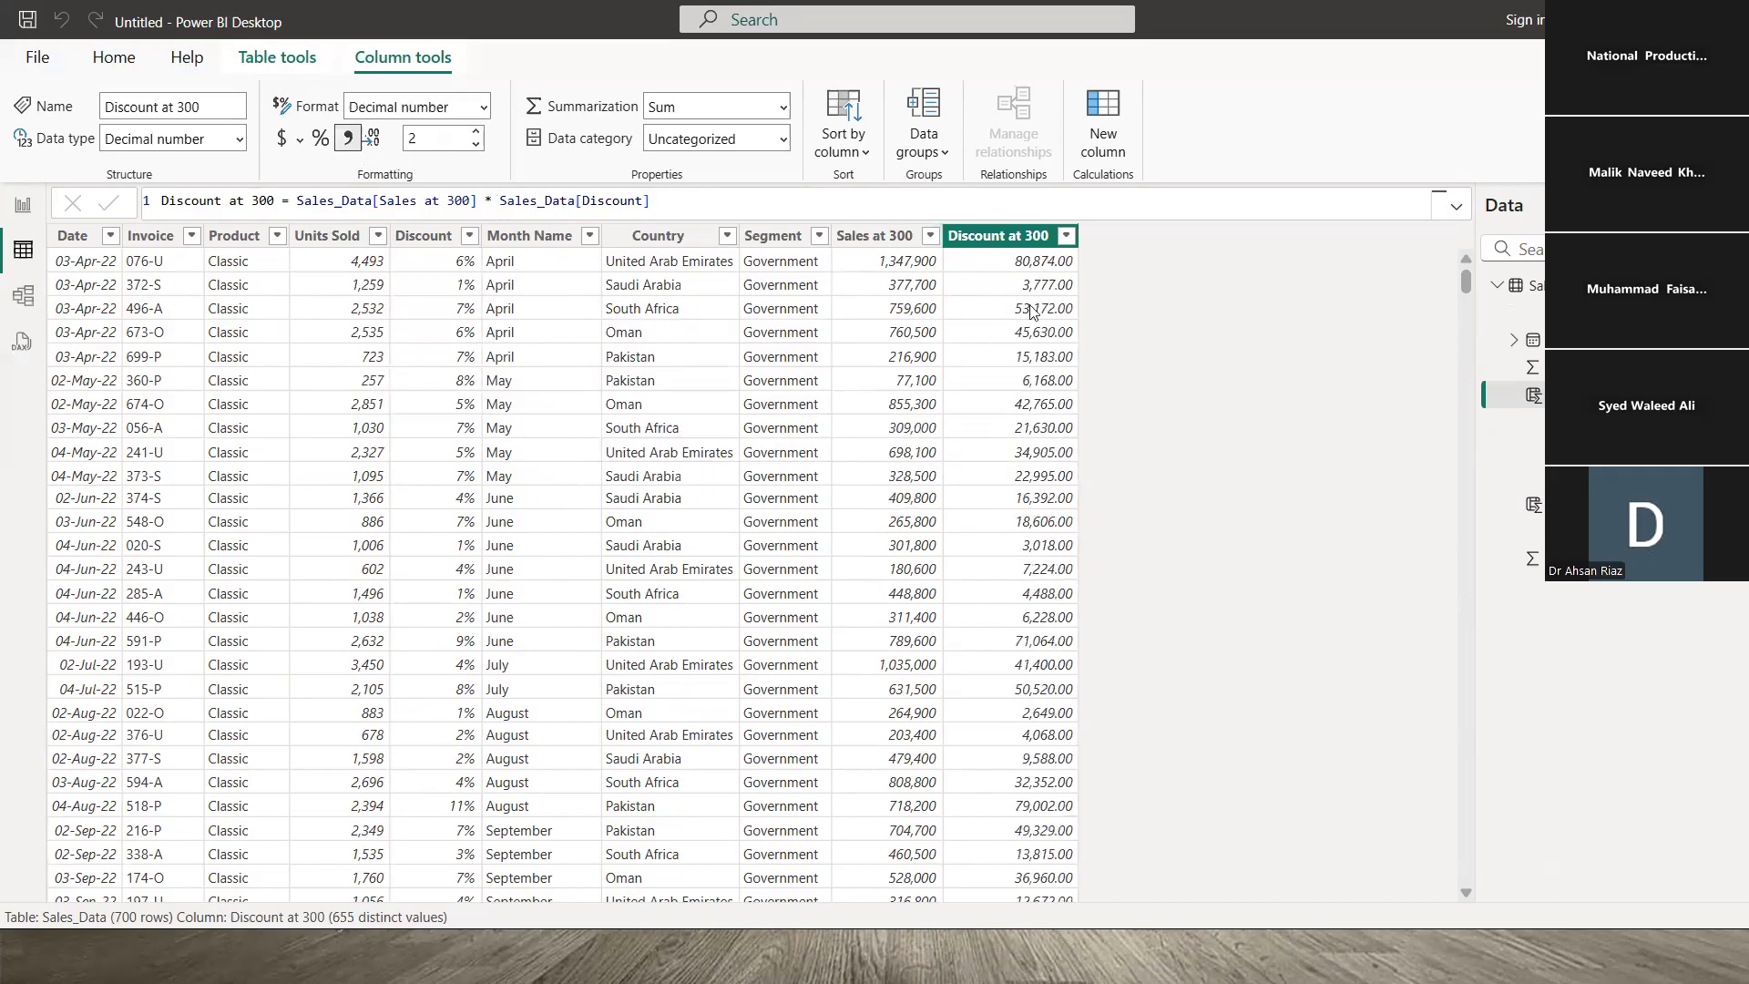
pyautogui.scroll(-8, 1044, 385)
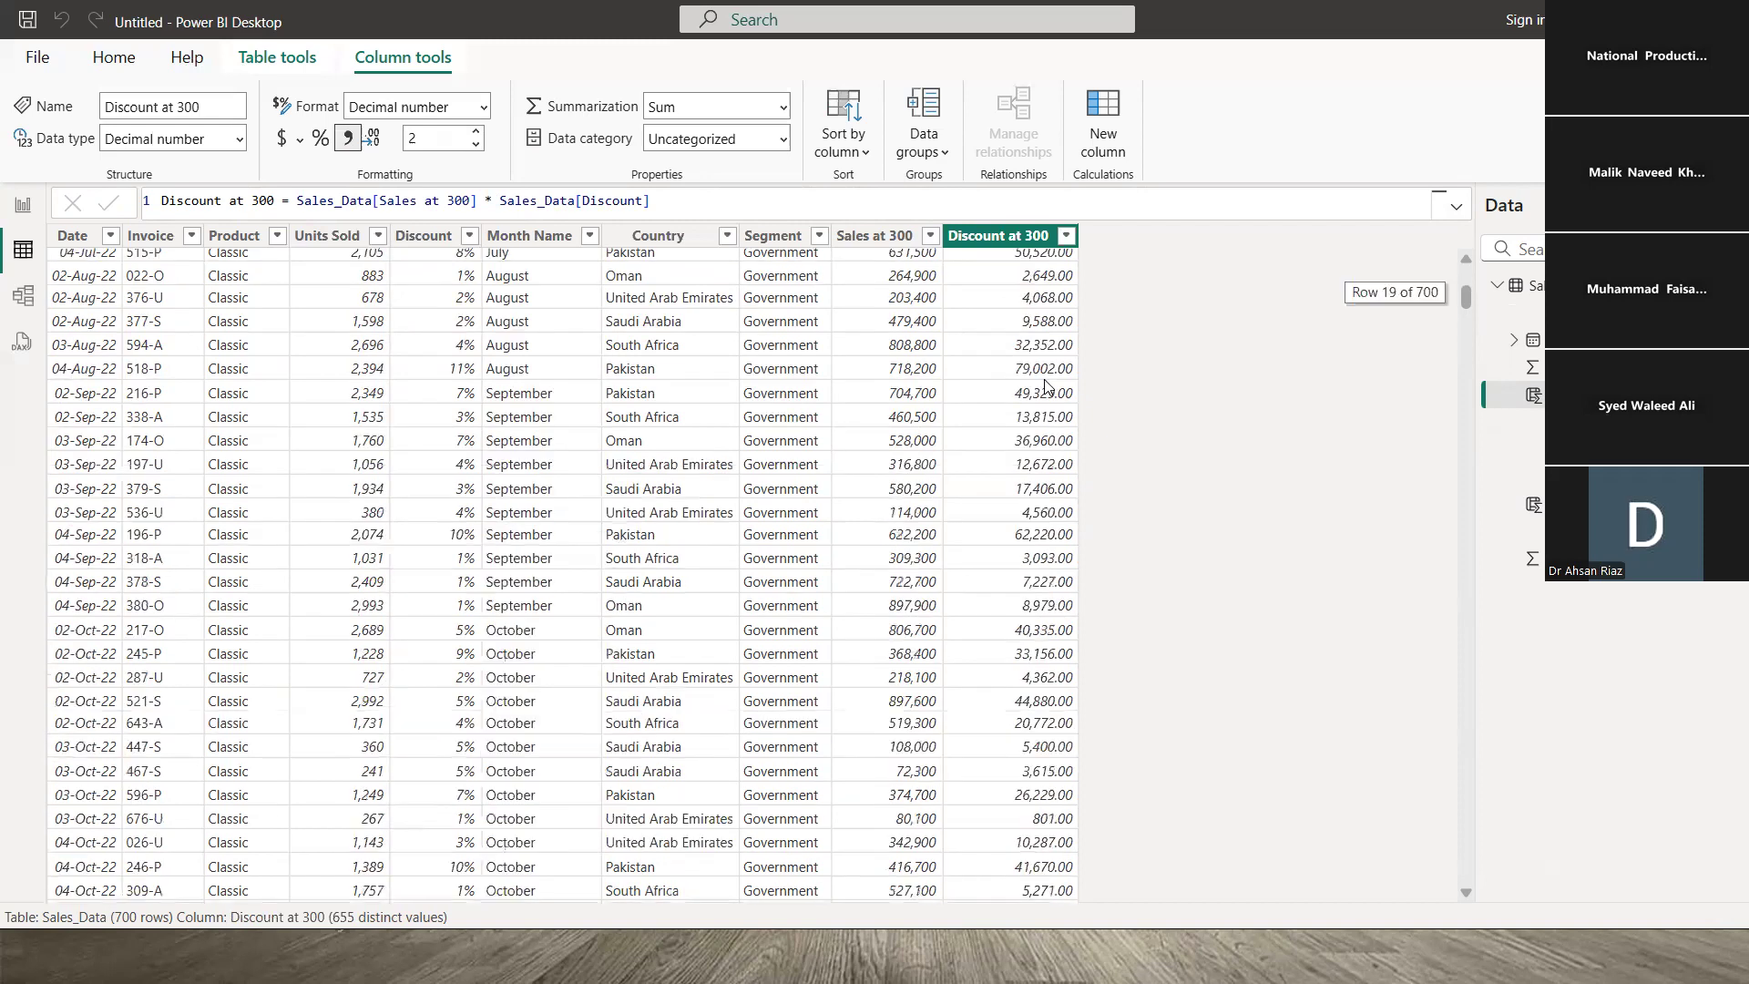
pyautogui.scroll(-1, 1043, 401)
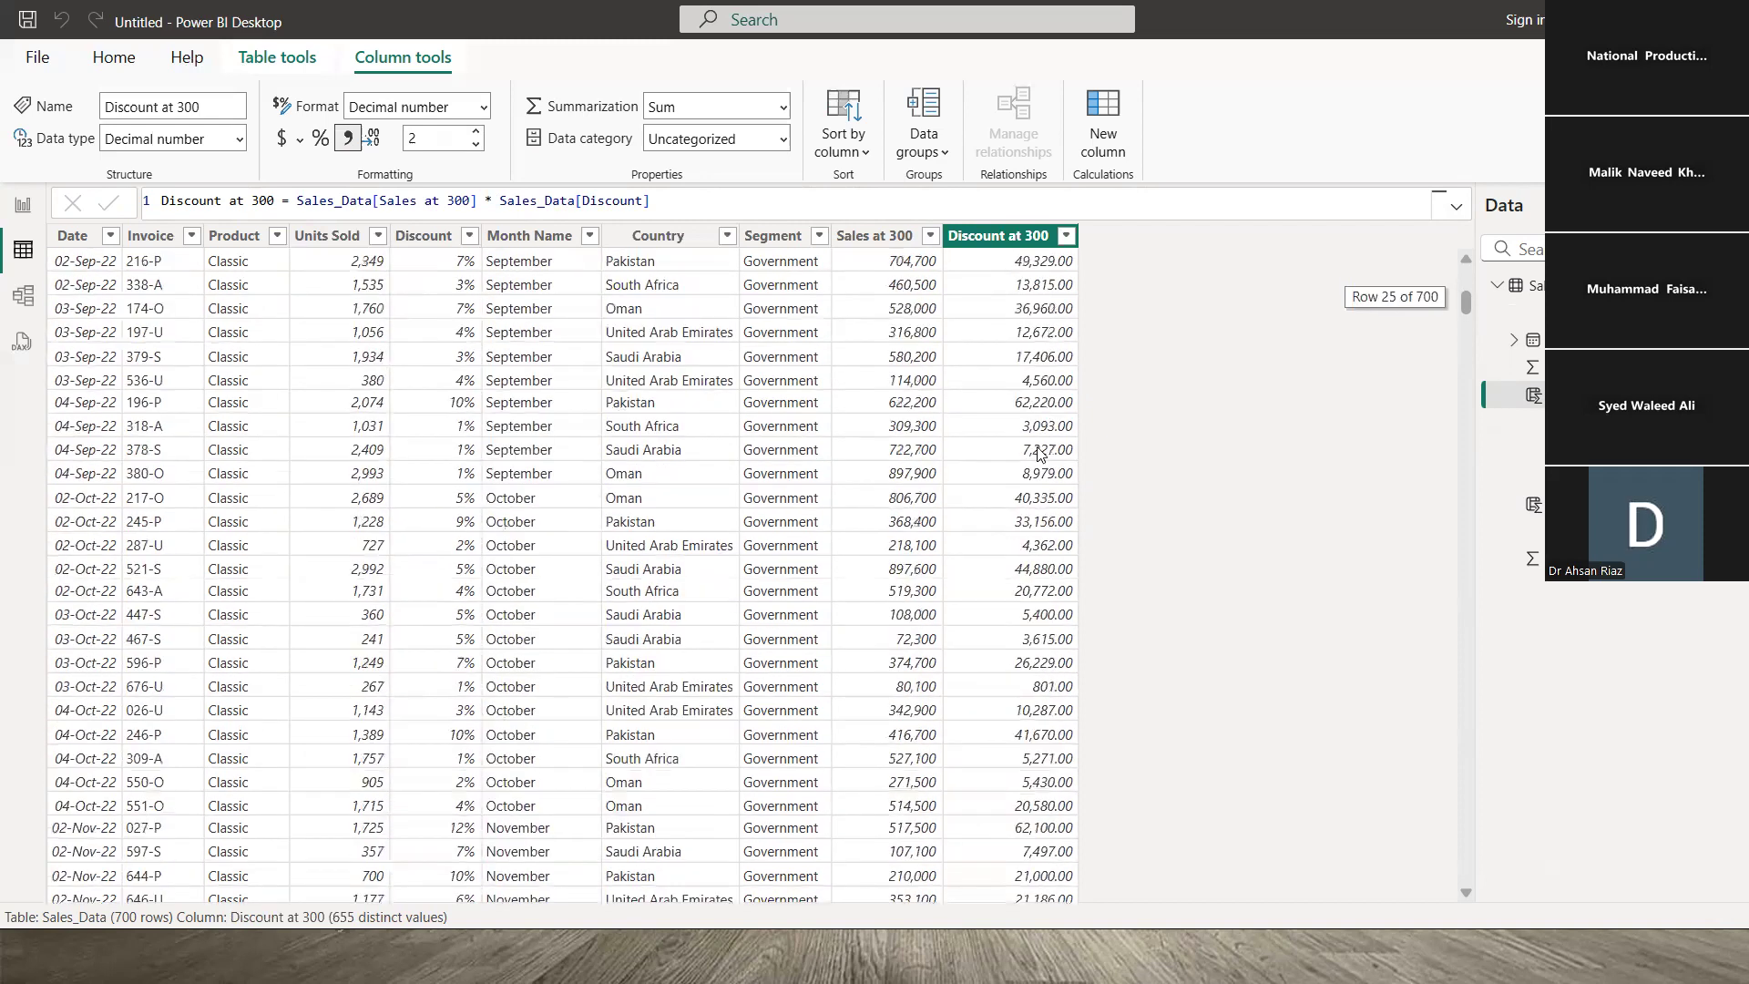
pyautogui.scroll(-13, 1042, 453)
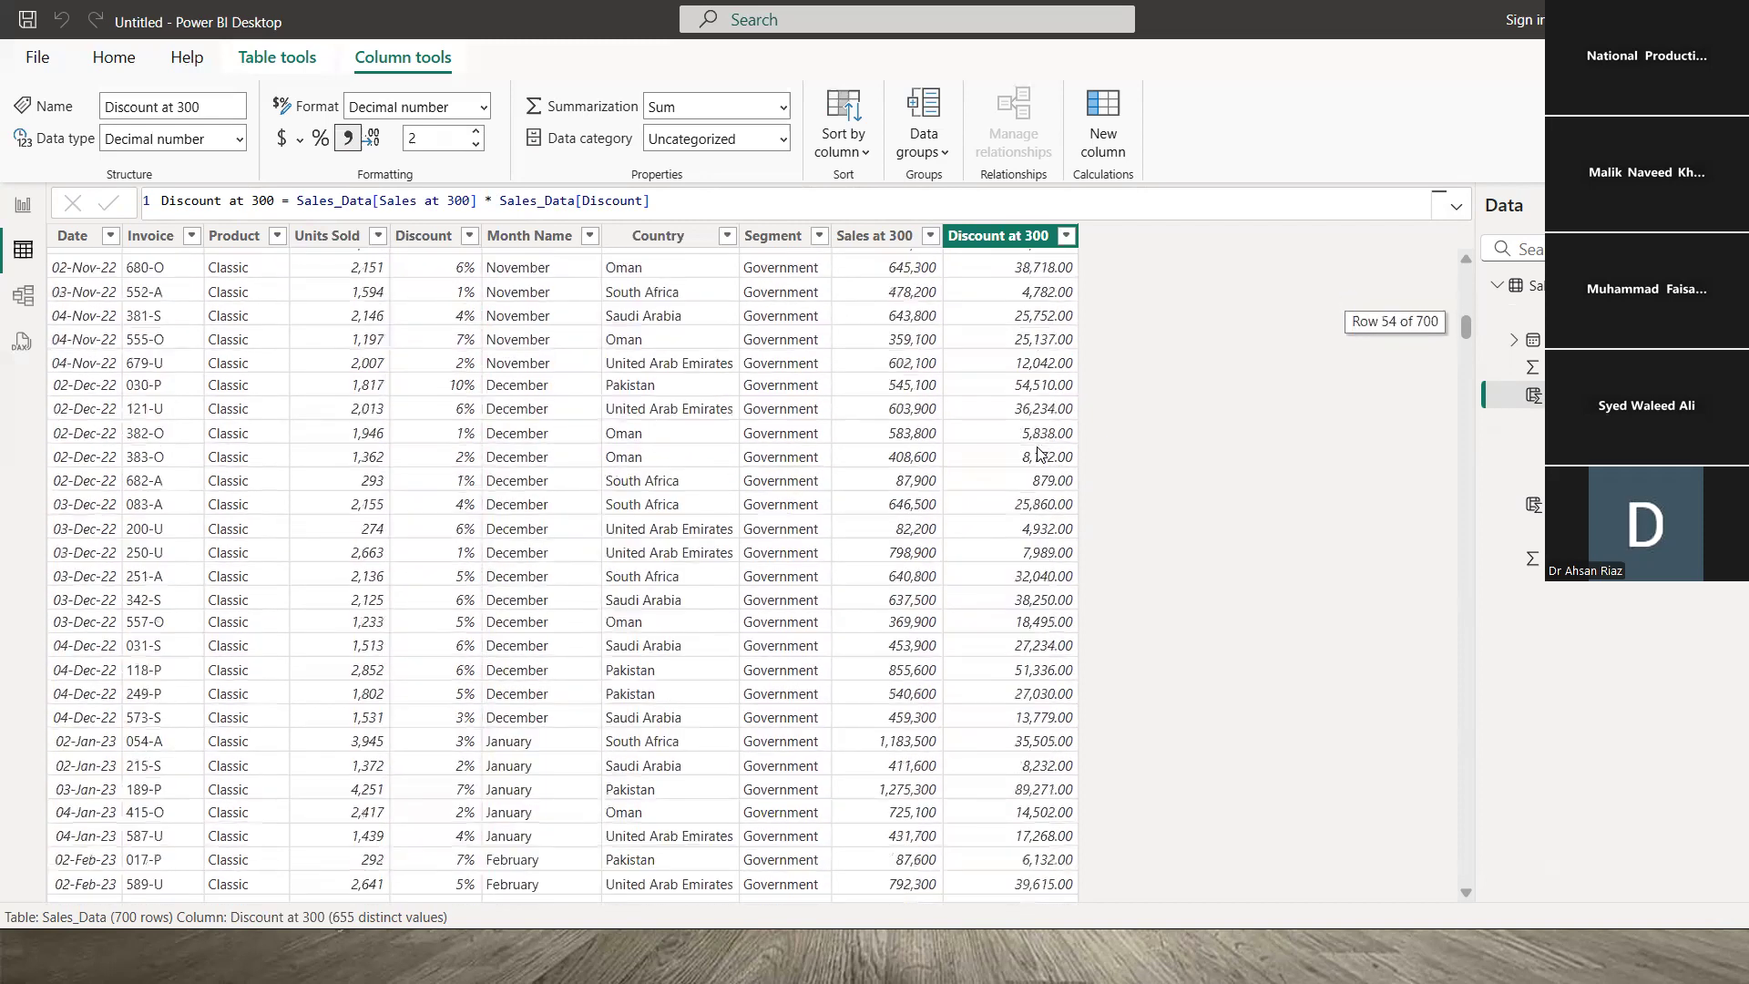
pyautogui.scroll(-3, 1418, 534)
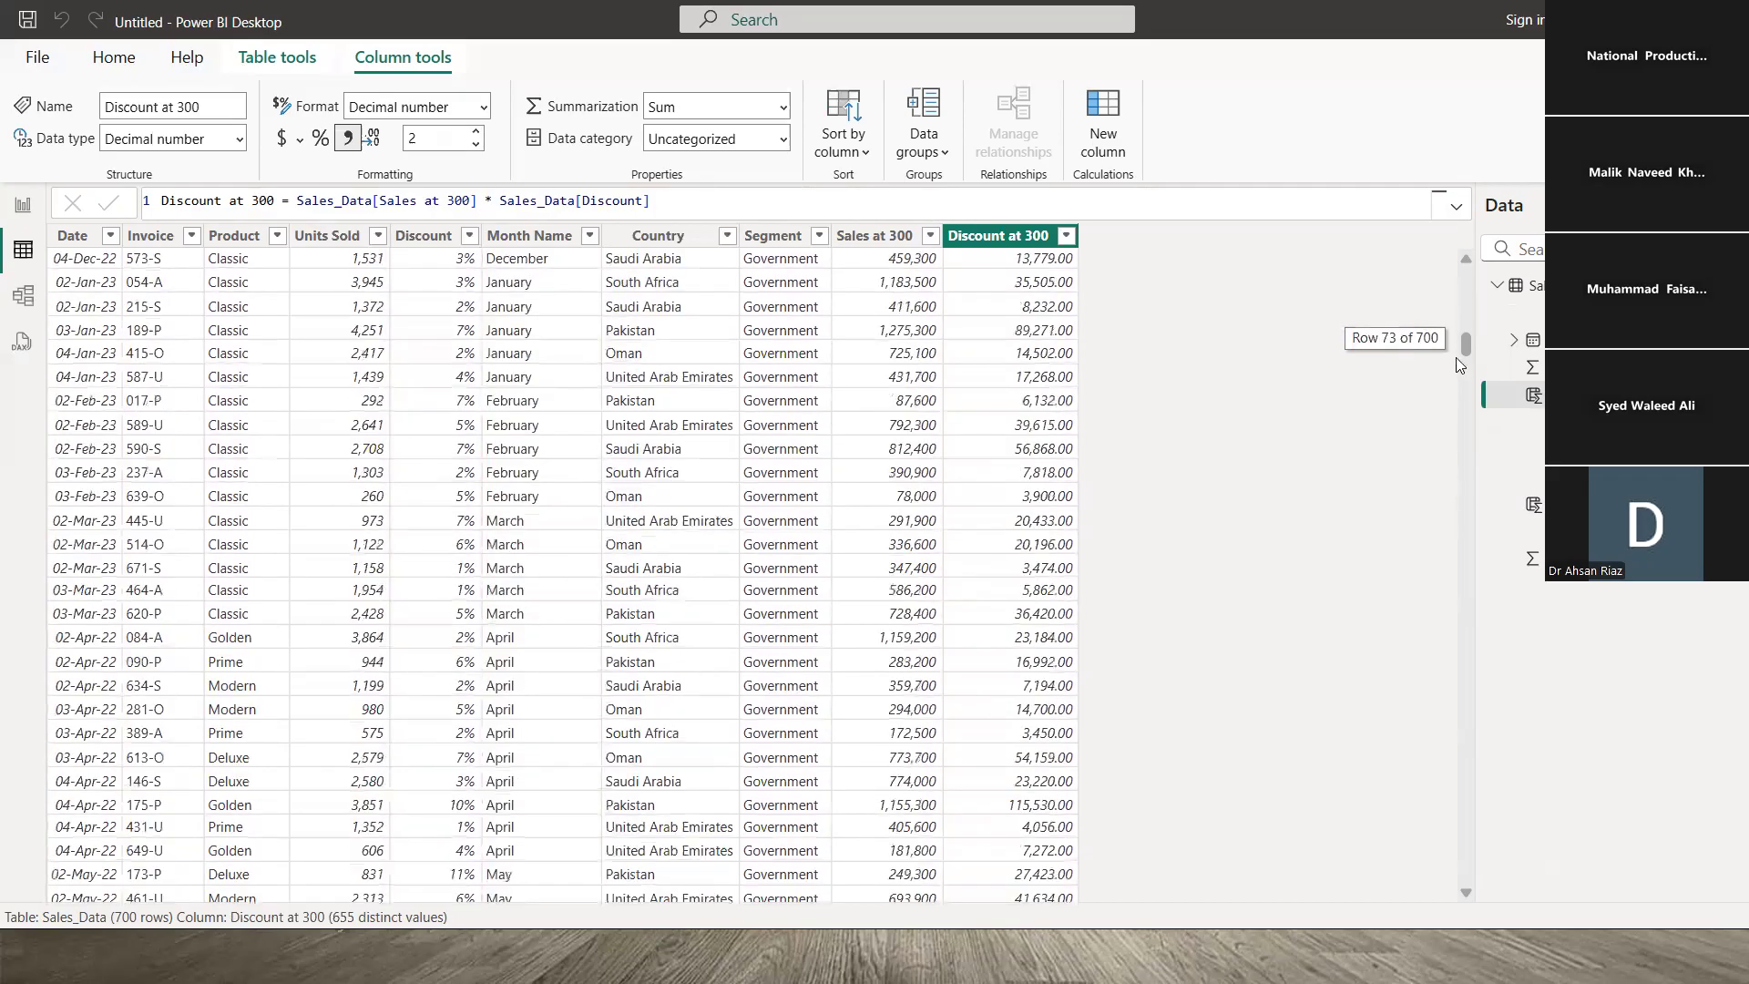
pyautogui.moveTo(1464, 344); pyautogui.dragTo(1093, 326)
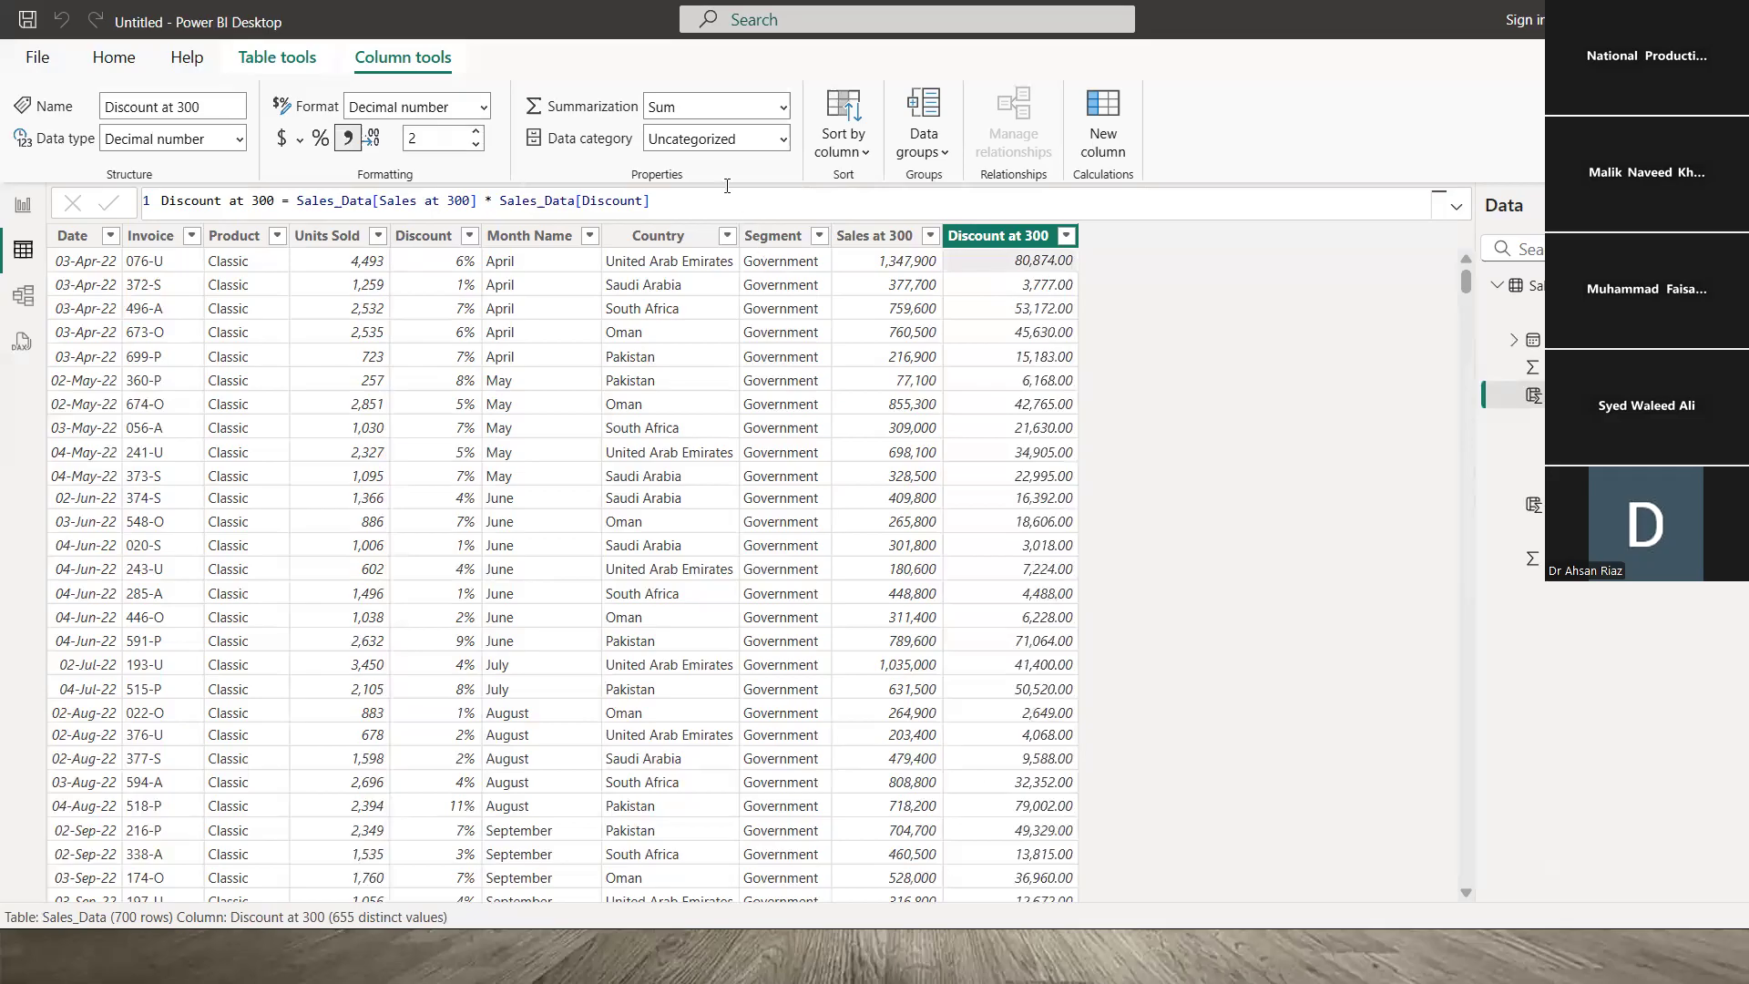
# - Show Discount at 300 with 0 decimal places and compare it against Sales at 300
pyautogui.click(442, 138)
pyautogui.write('0')
pyautogui.press('Return')
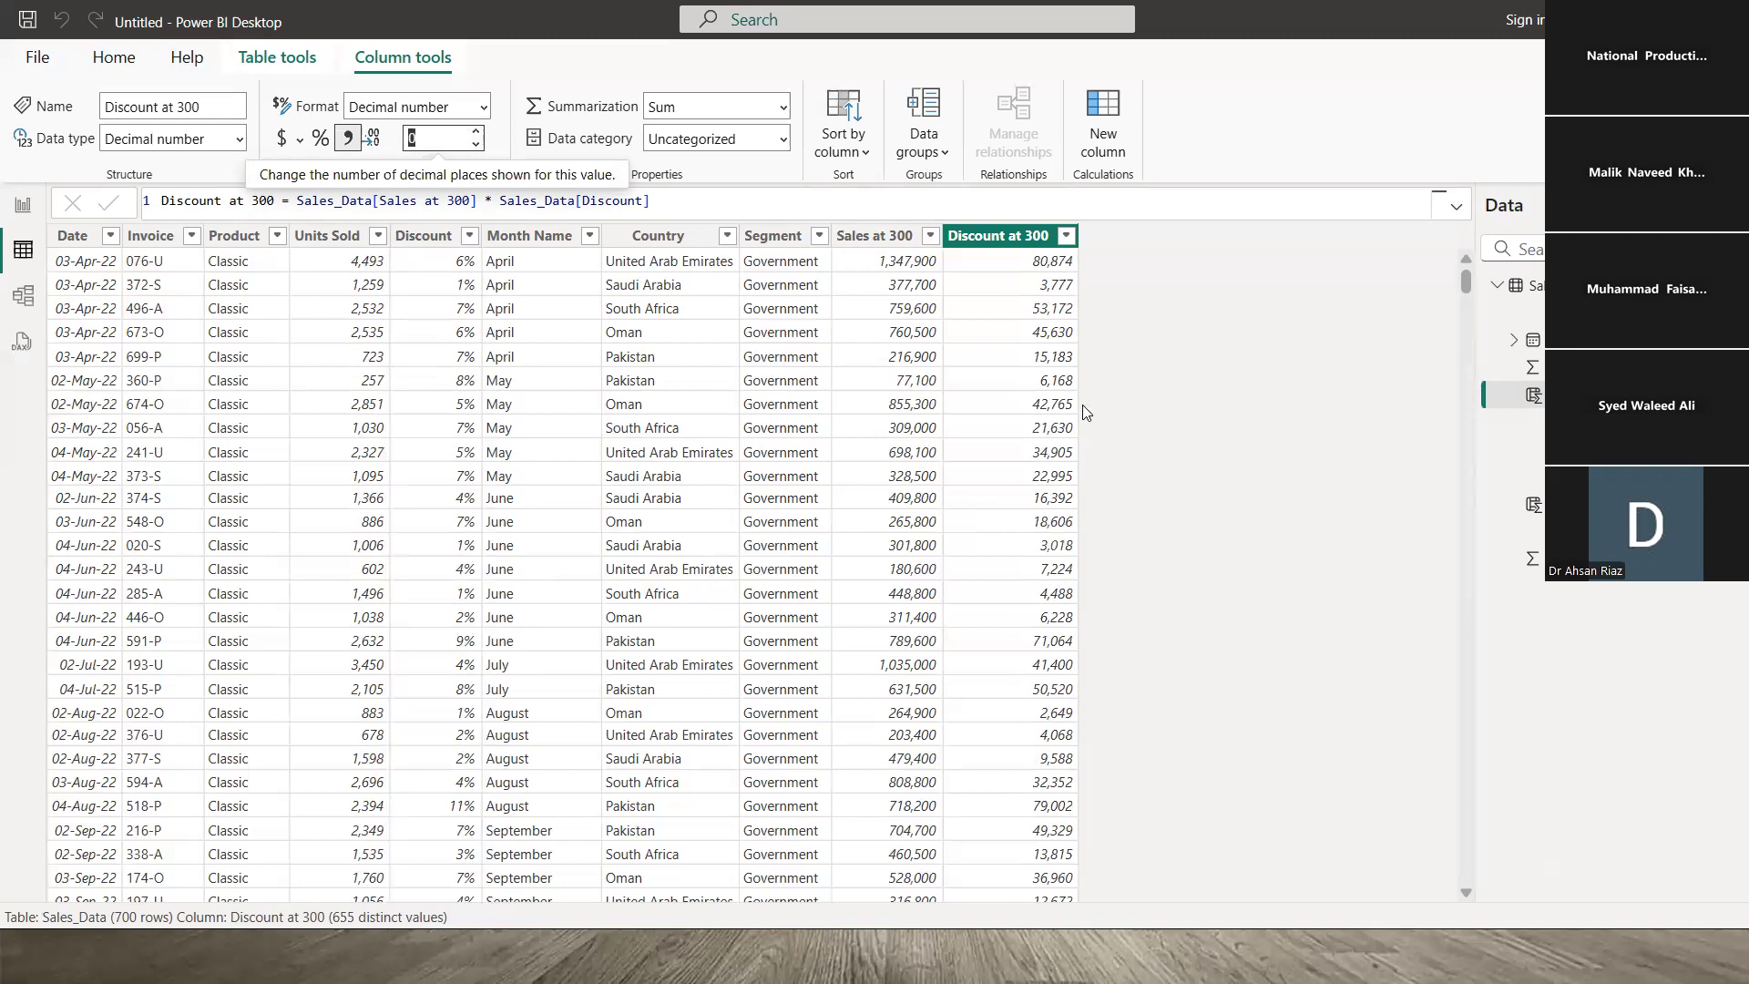
pyautogui.click(983, 261)
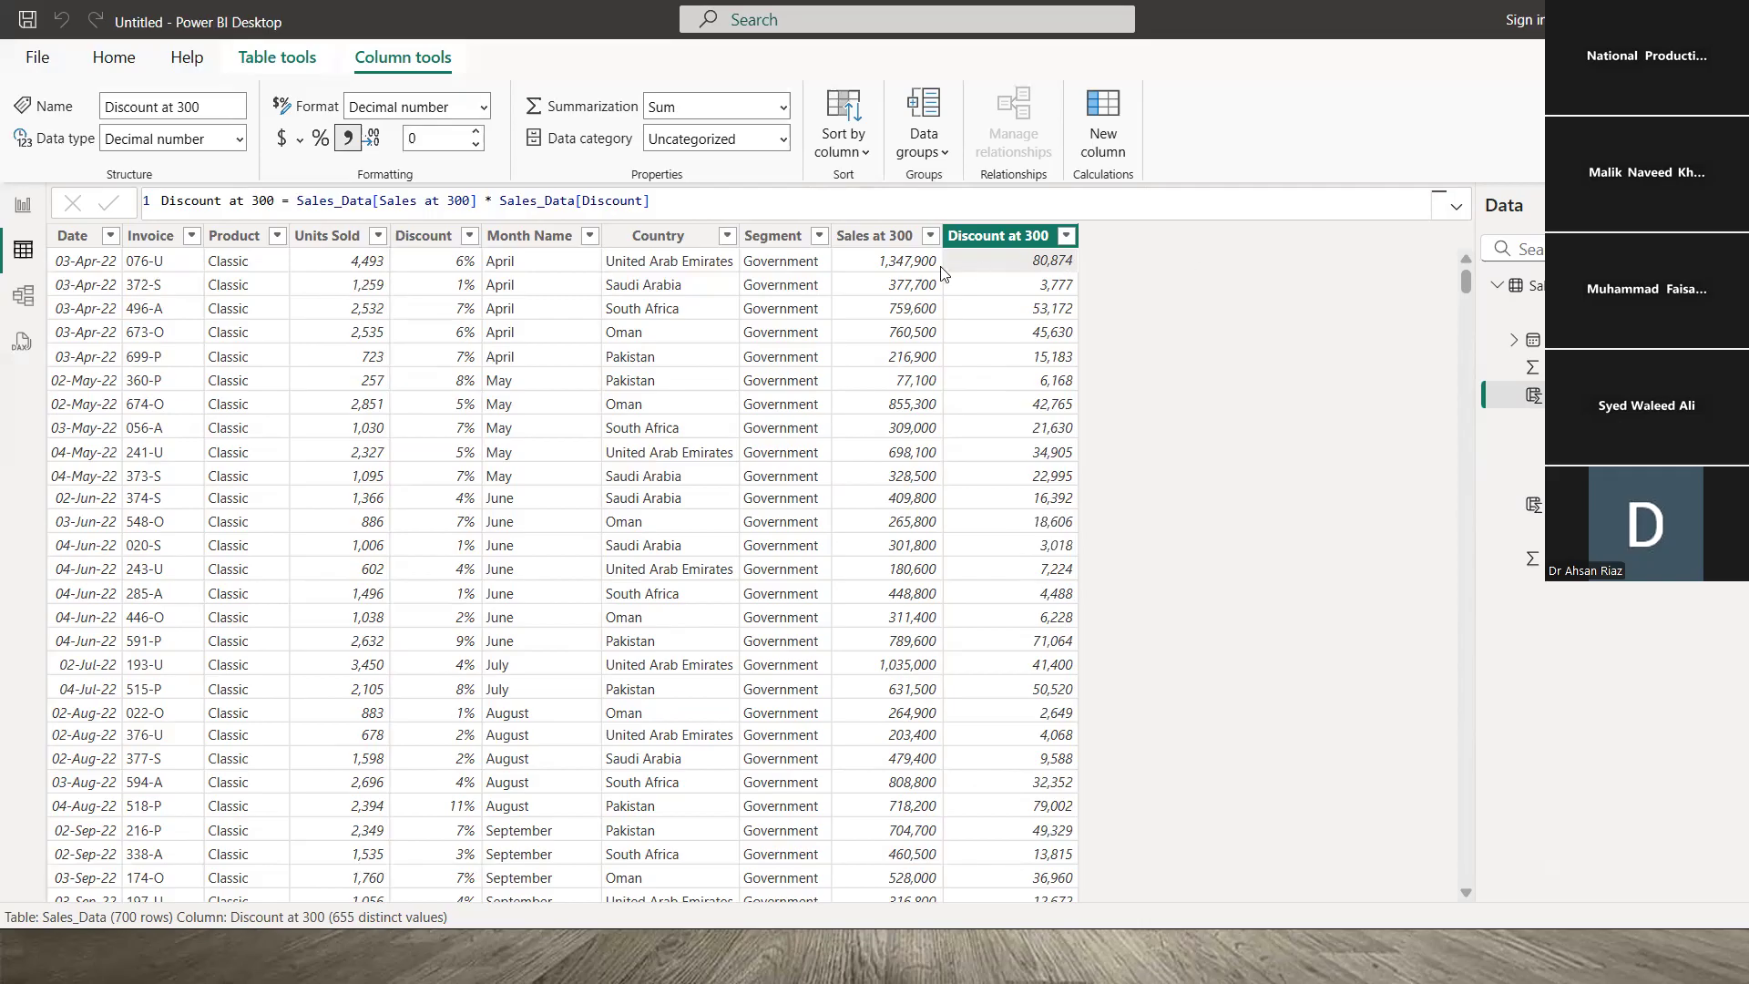
pyautogui.click(888, 273)
pyautogui.click(968, 263)
# - Look through the Units Sold filter list of values, then close it without filtering
pyautogui.click(356, 237)
pyautogui.click(377, 236)
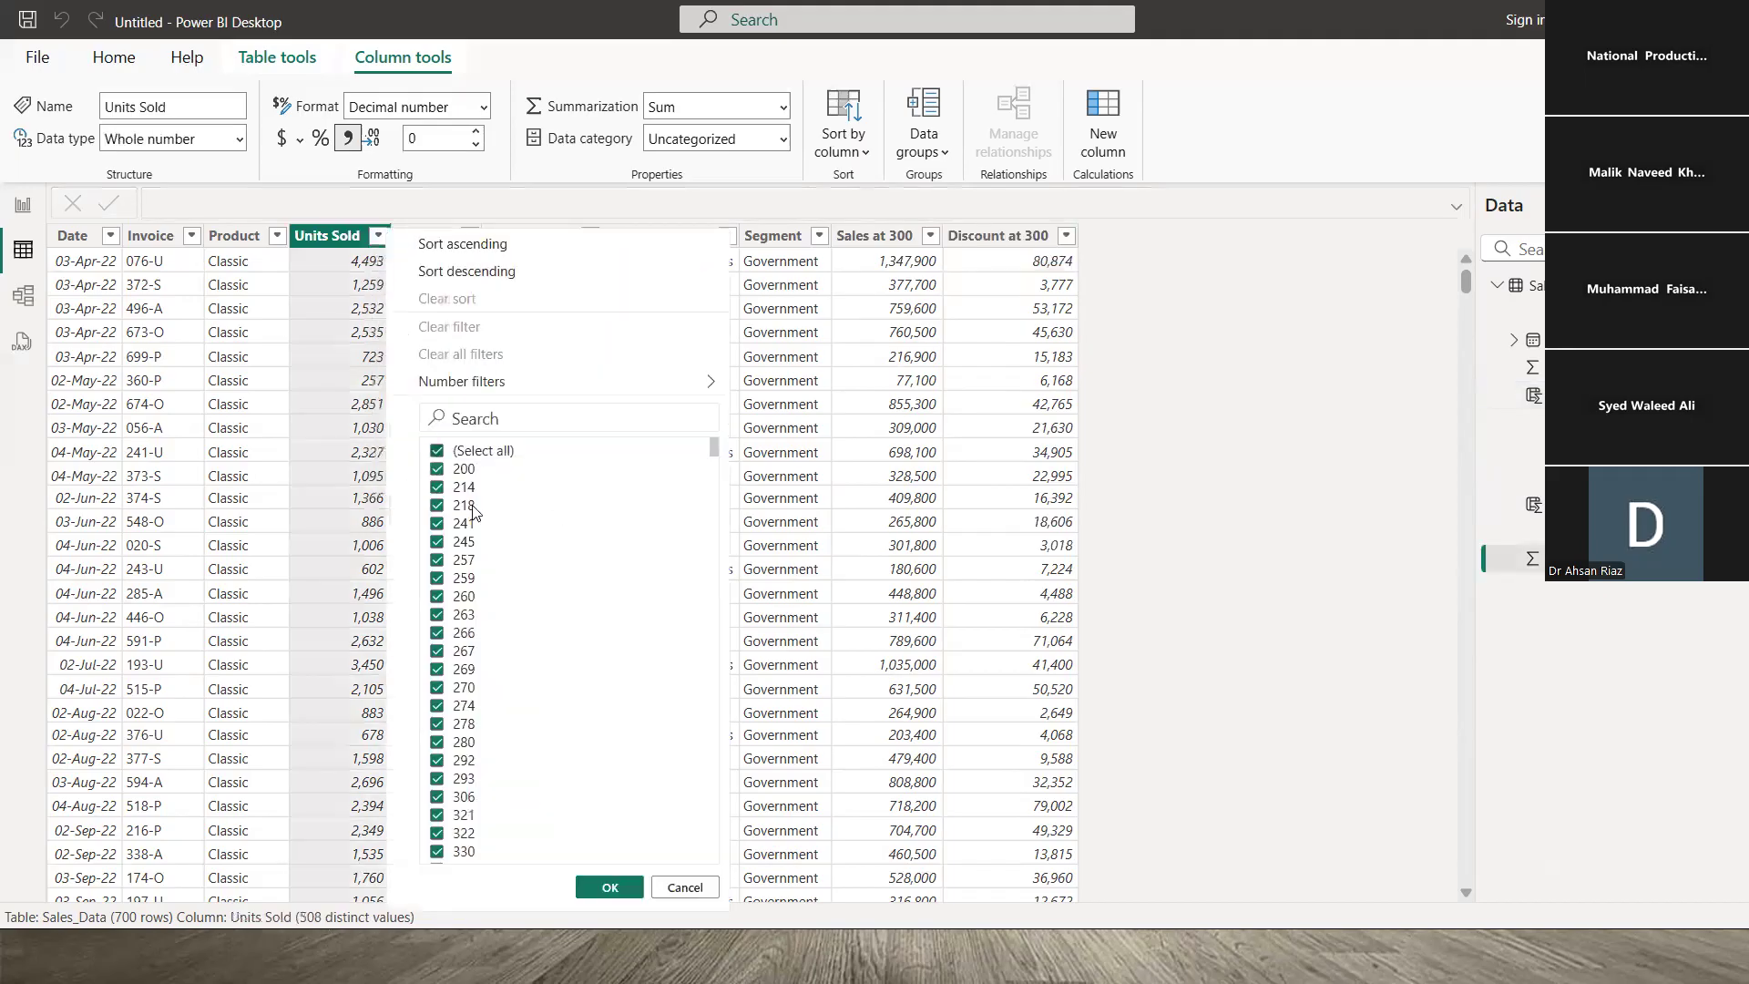
pyautogui.moveTo(731, 580); pyautogui.dragTo(730, 768)
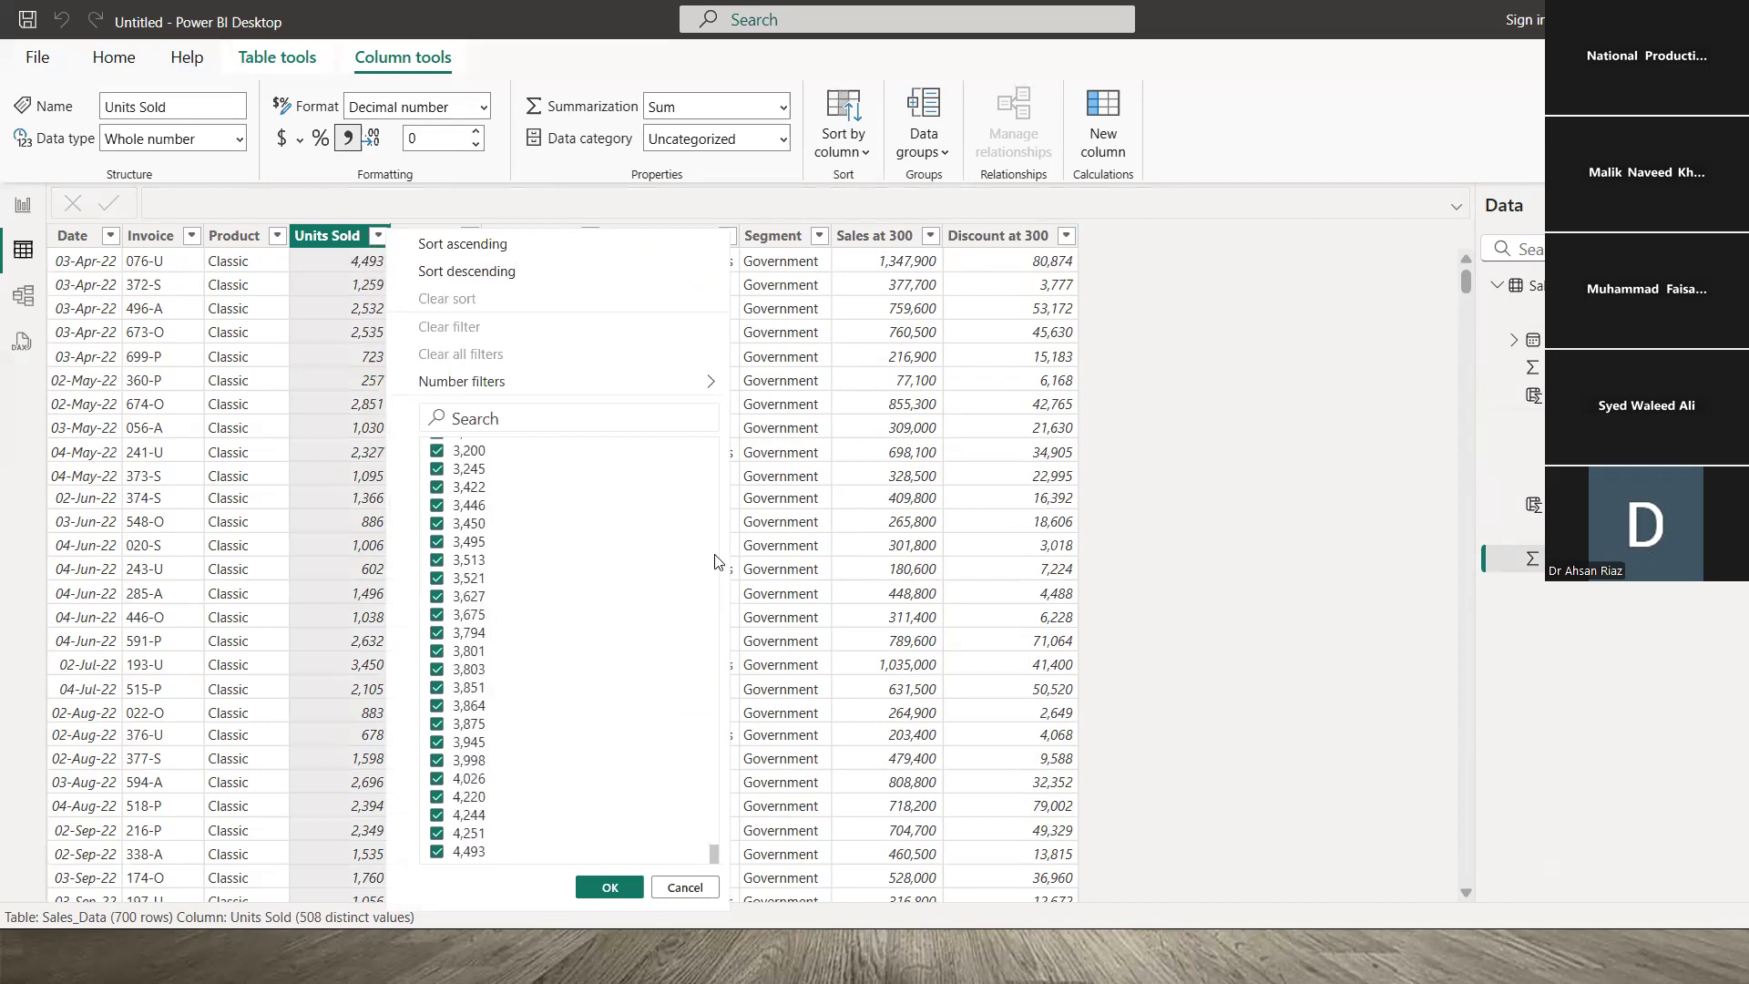
pyautogui.click(344, 266)
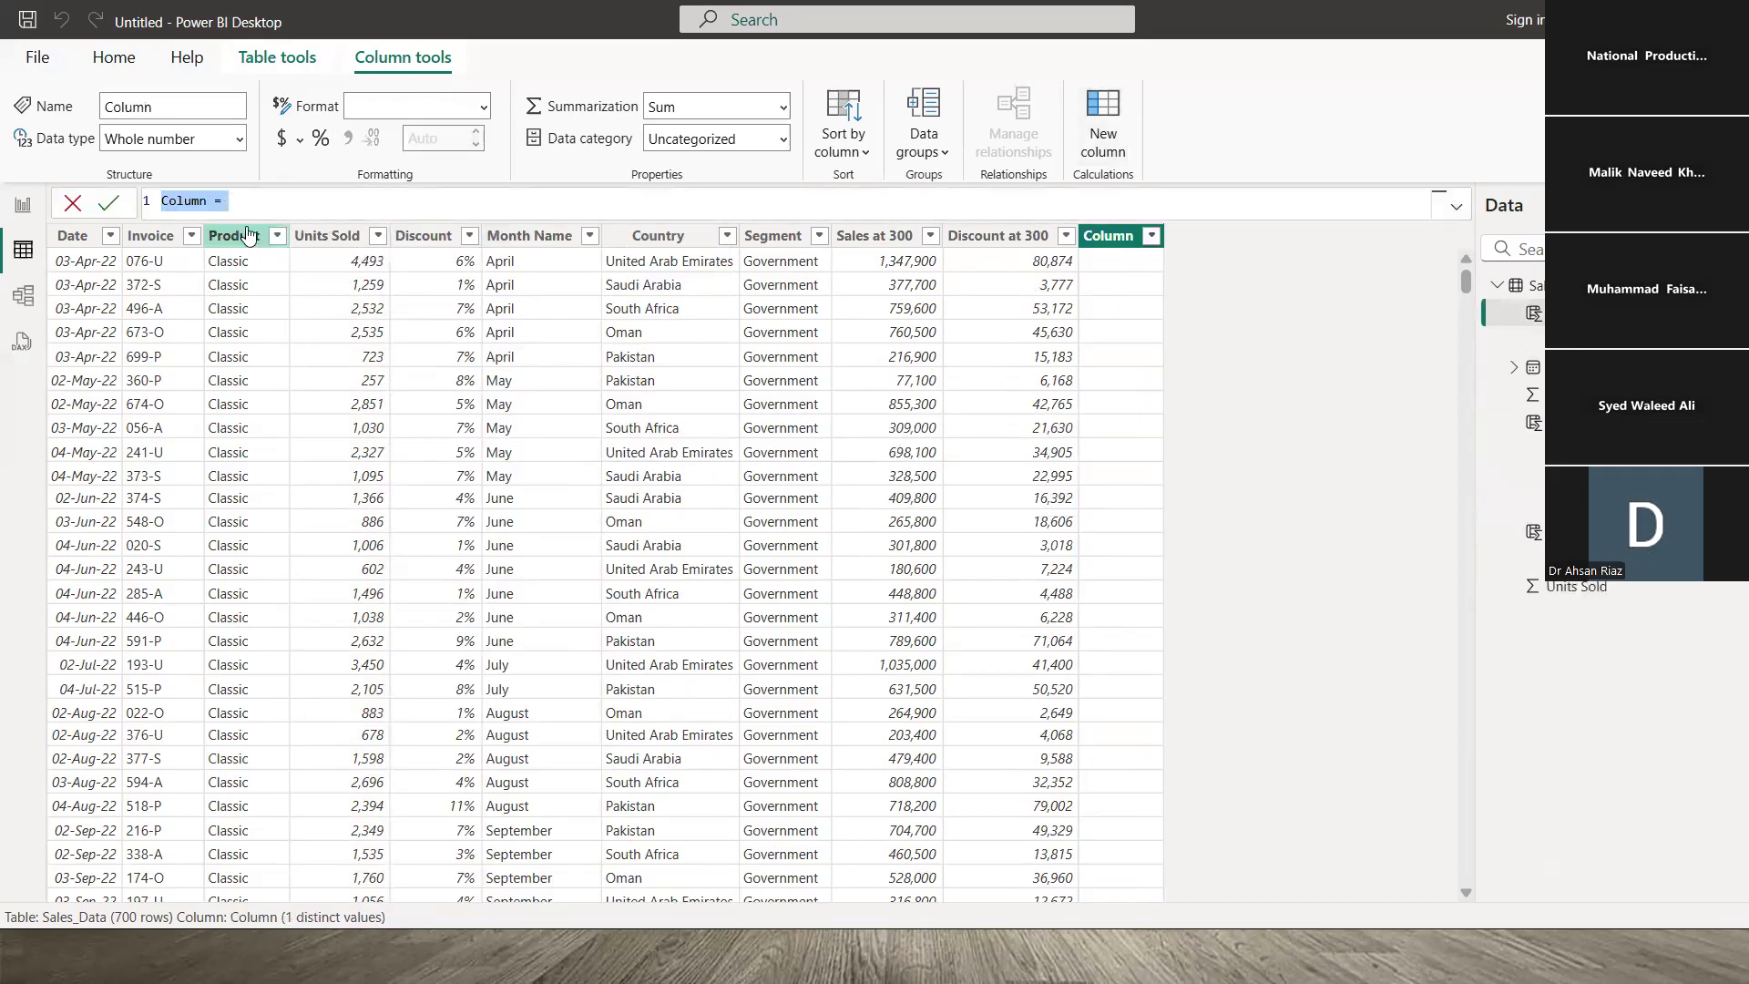
# - Create Comments = IF(Units Sold>3000, "Excellent", IF(Units Sold>1000, "Good", "OK"))
pyautogui.write('Co')
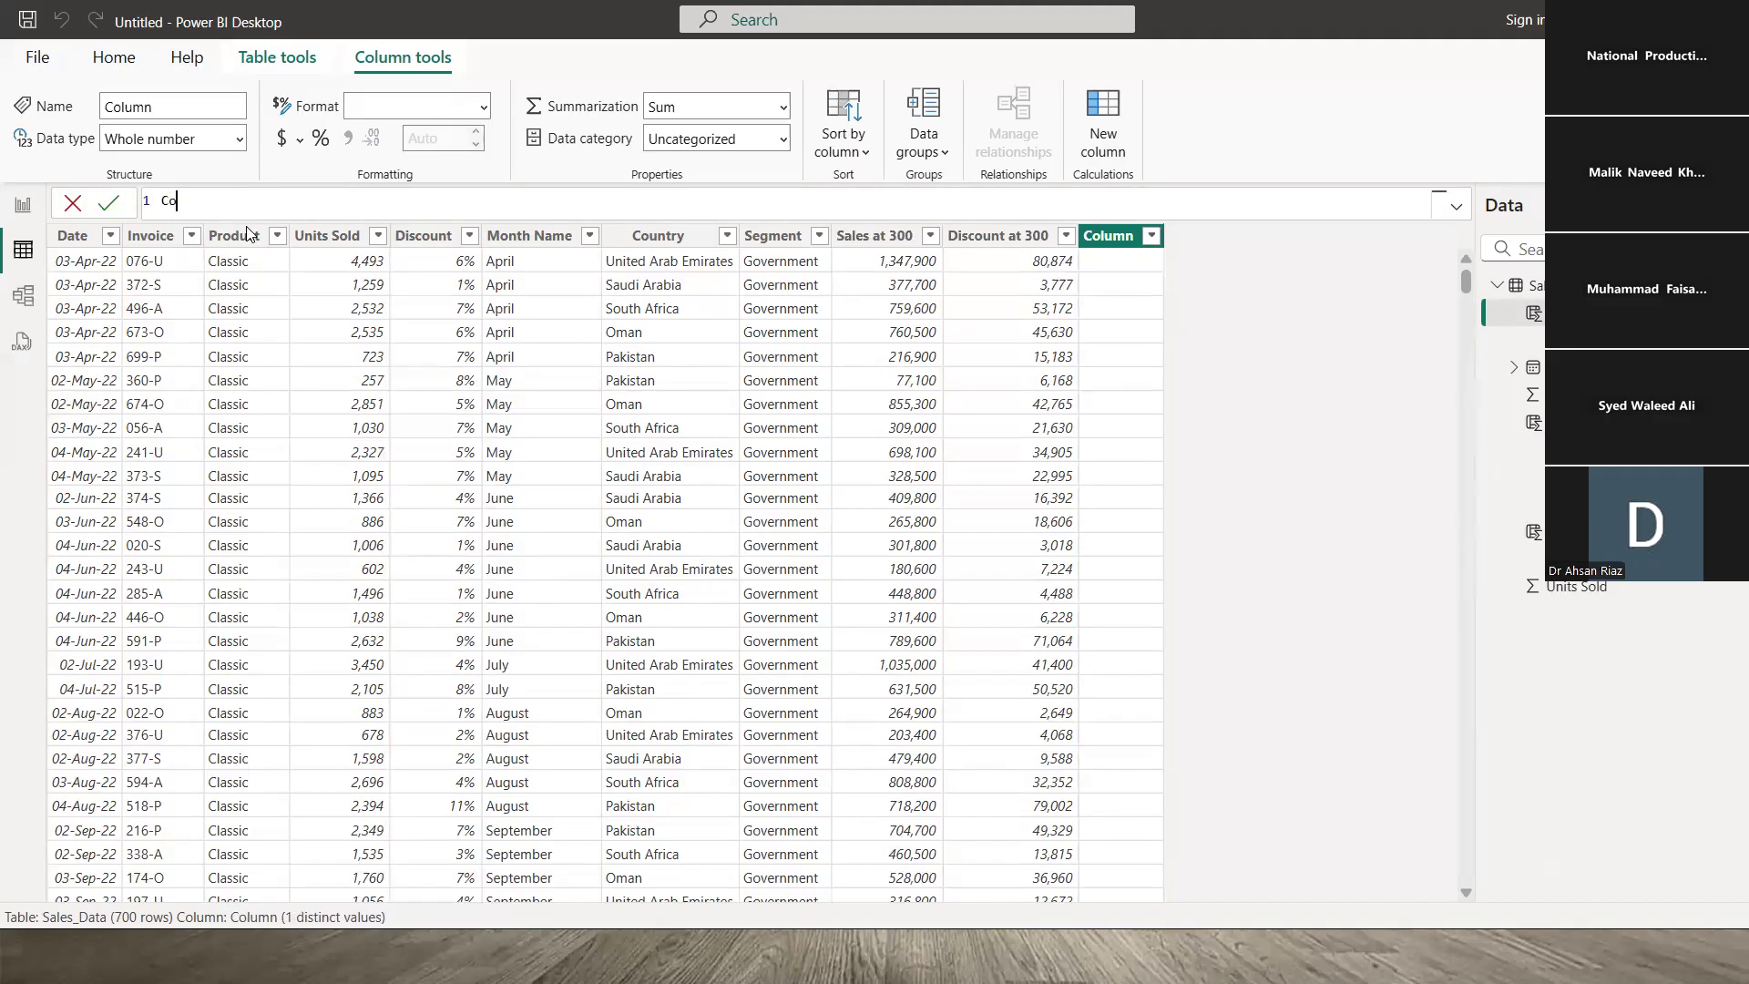
pyautogui.write('mments = if')
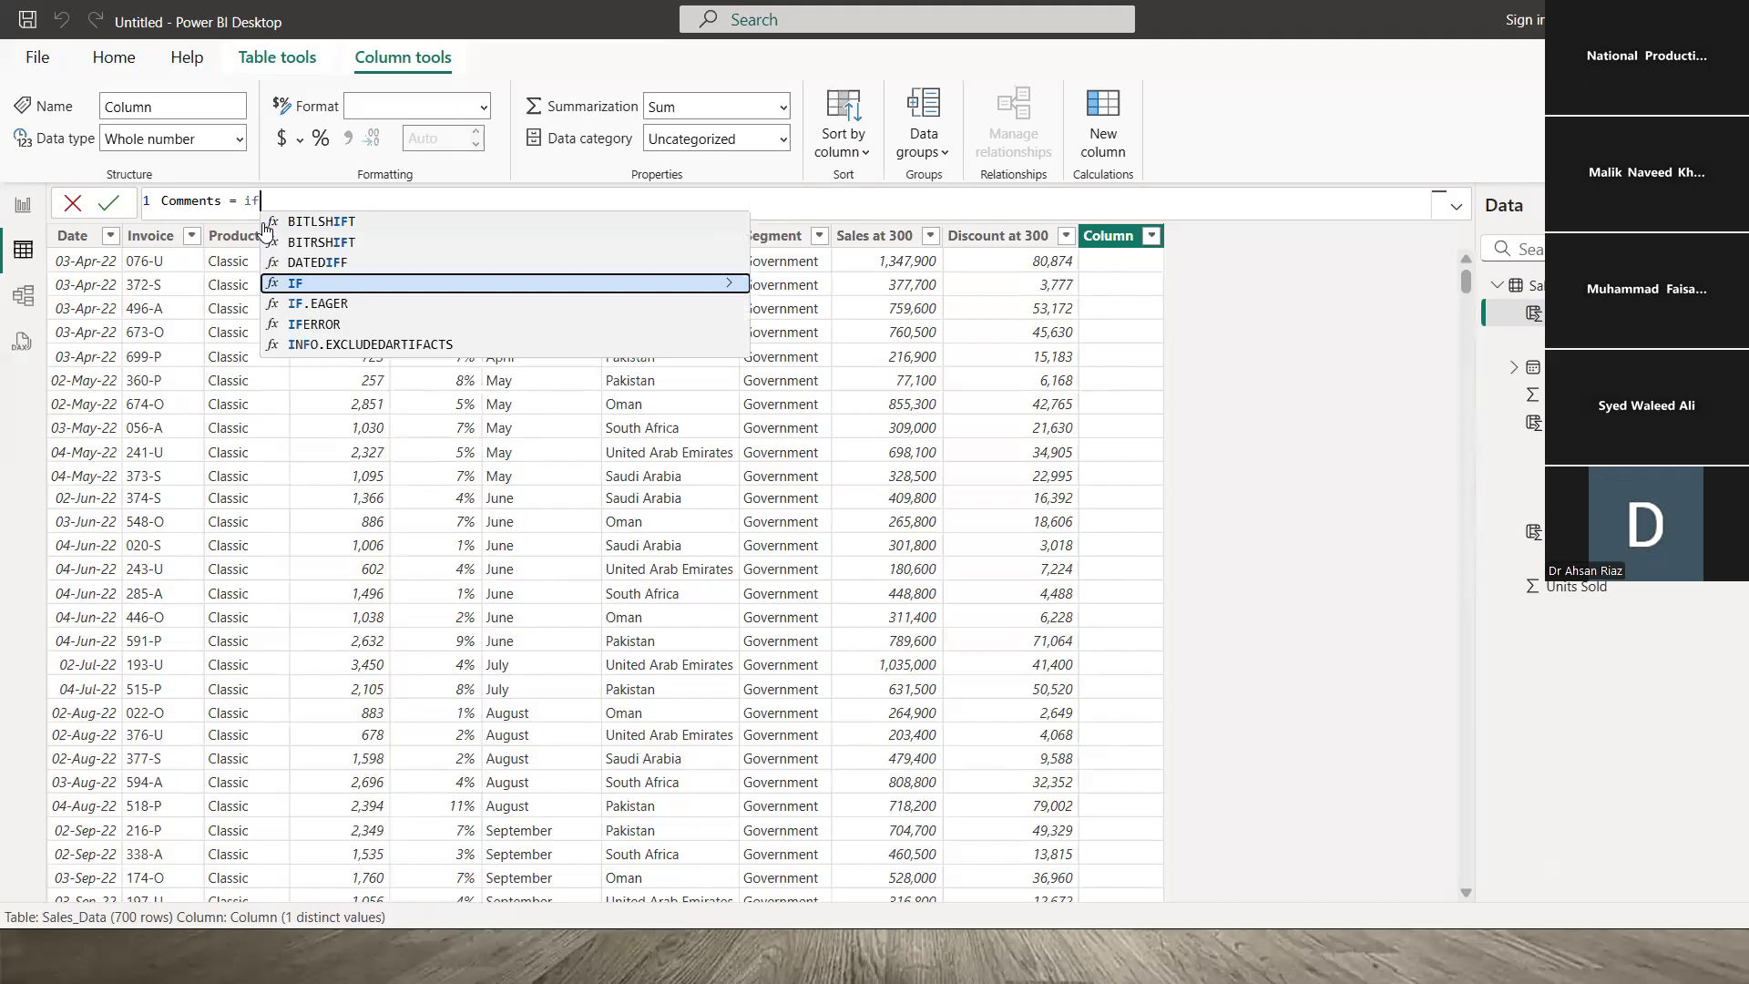
pyautogui.write('(')
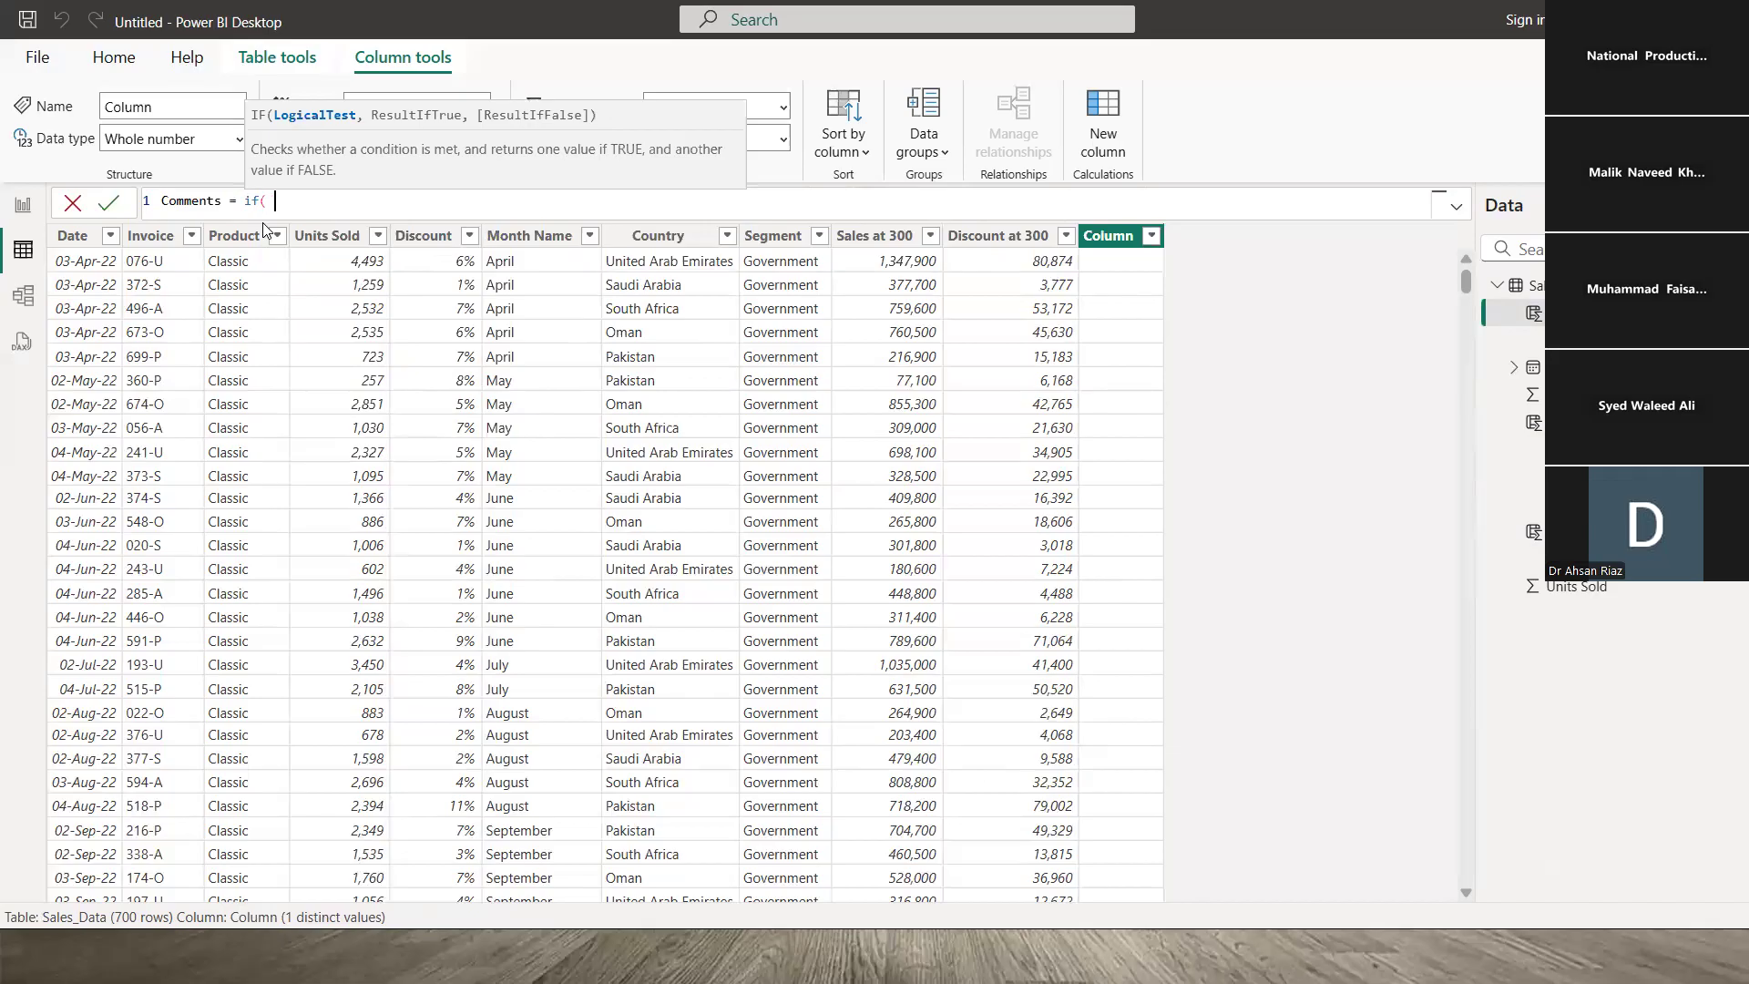
pyautogui.write(' Sales_Data[Units Sold]')
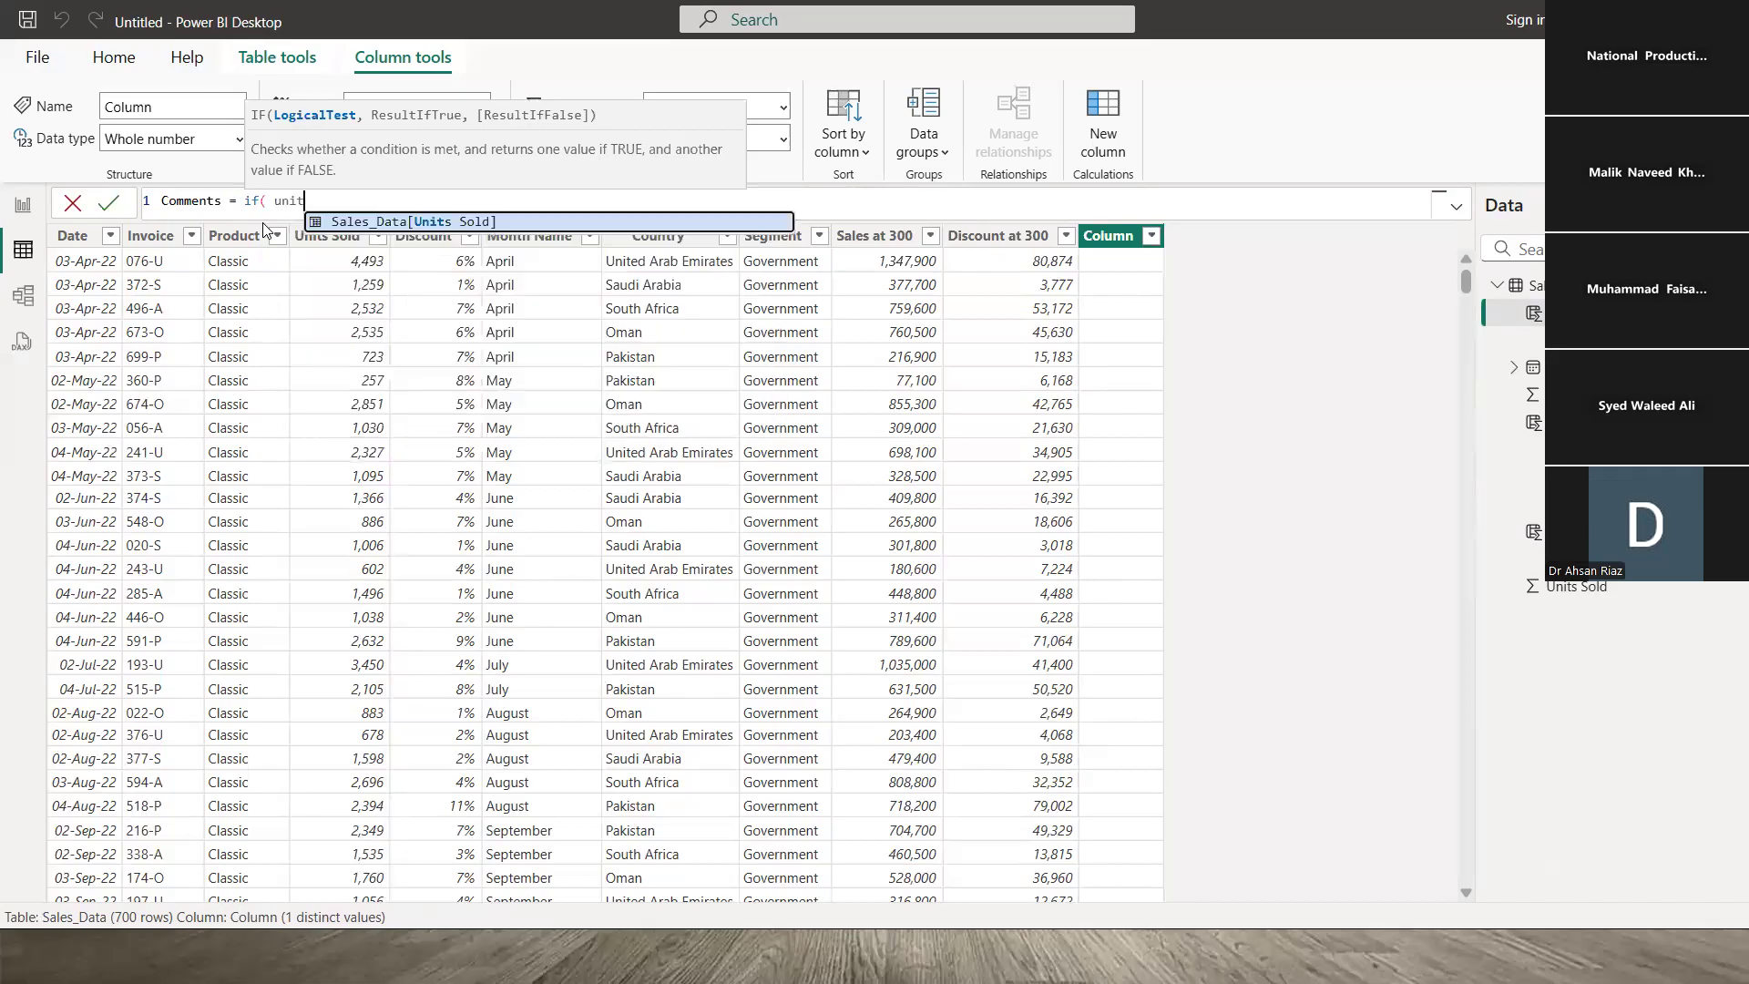
pyautogui.press('Tab')
pyautogui.write('>')
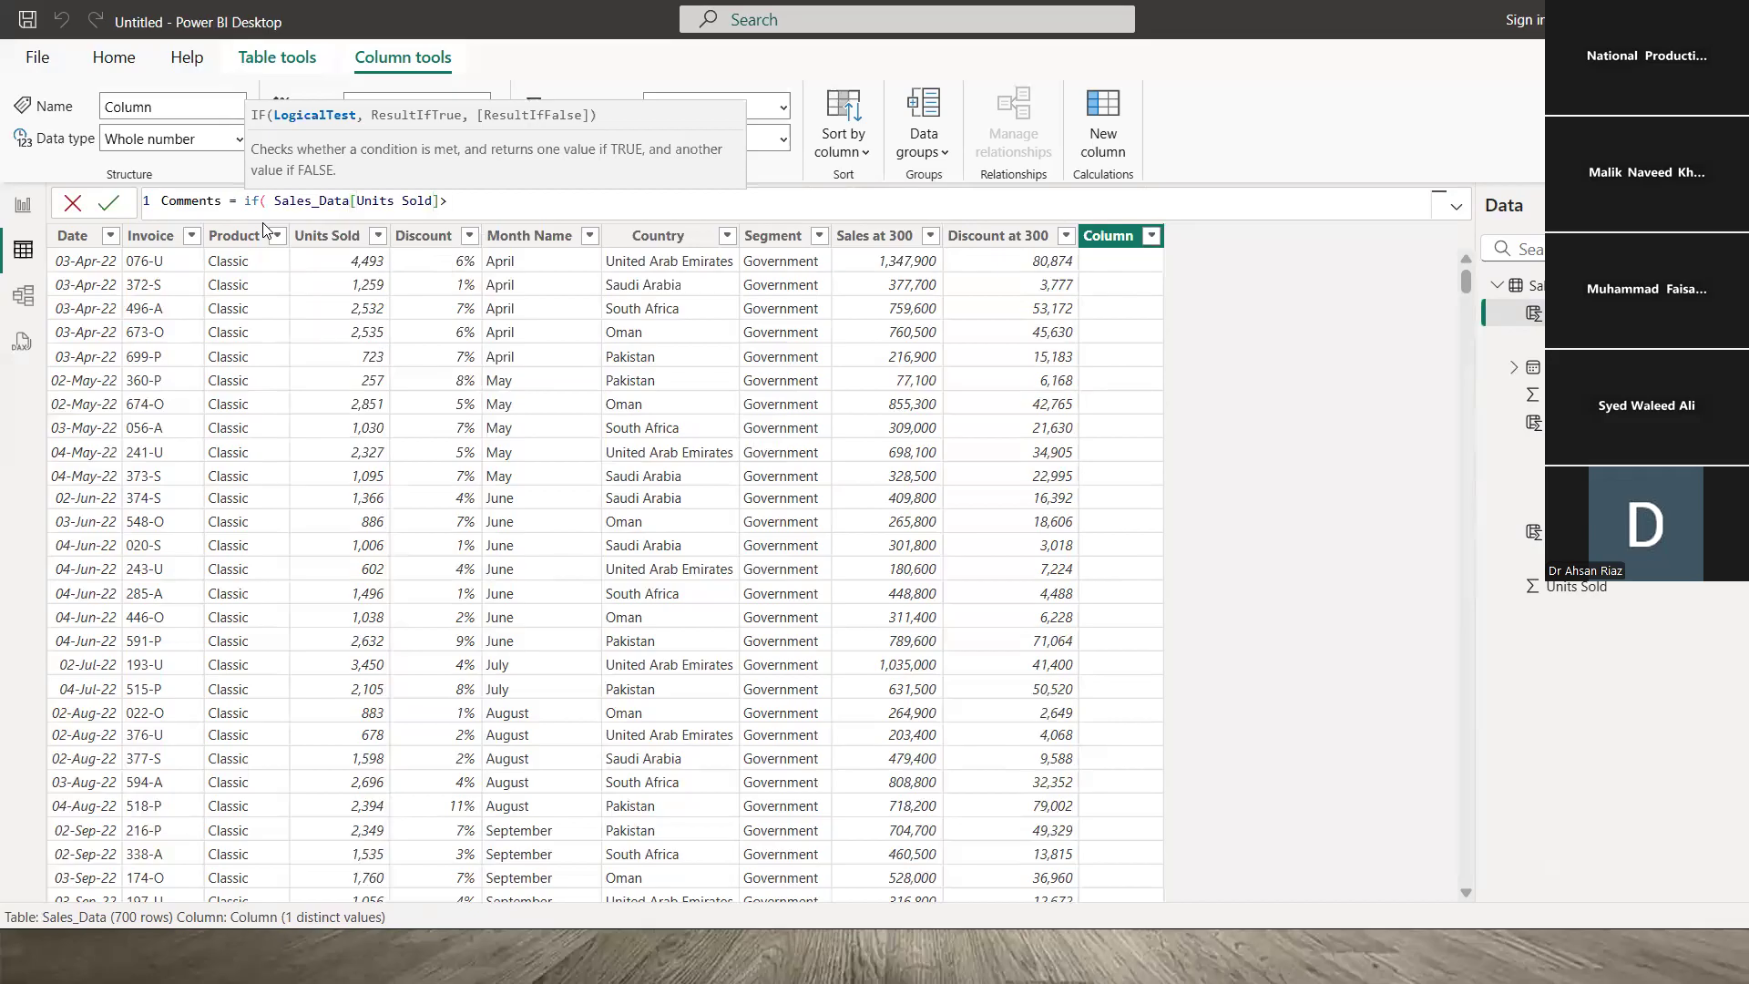
pyautogui.write('3000, "Excellen')
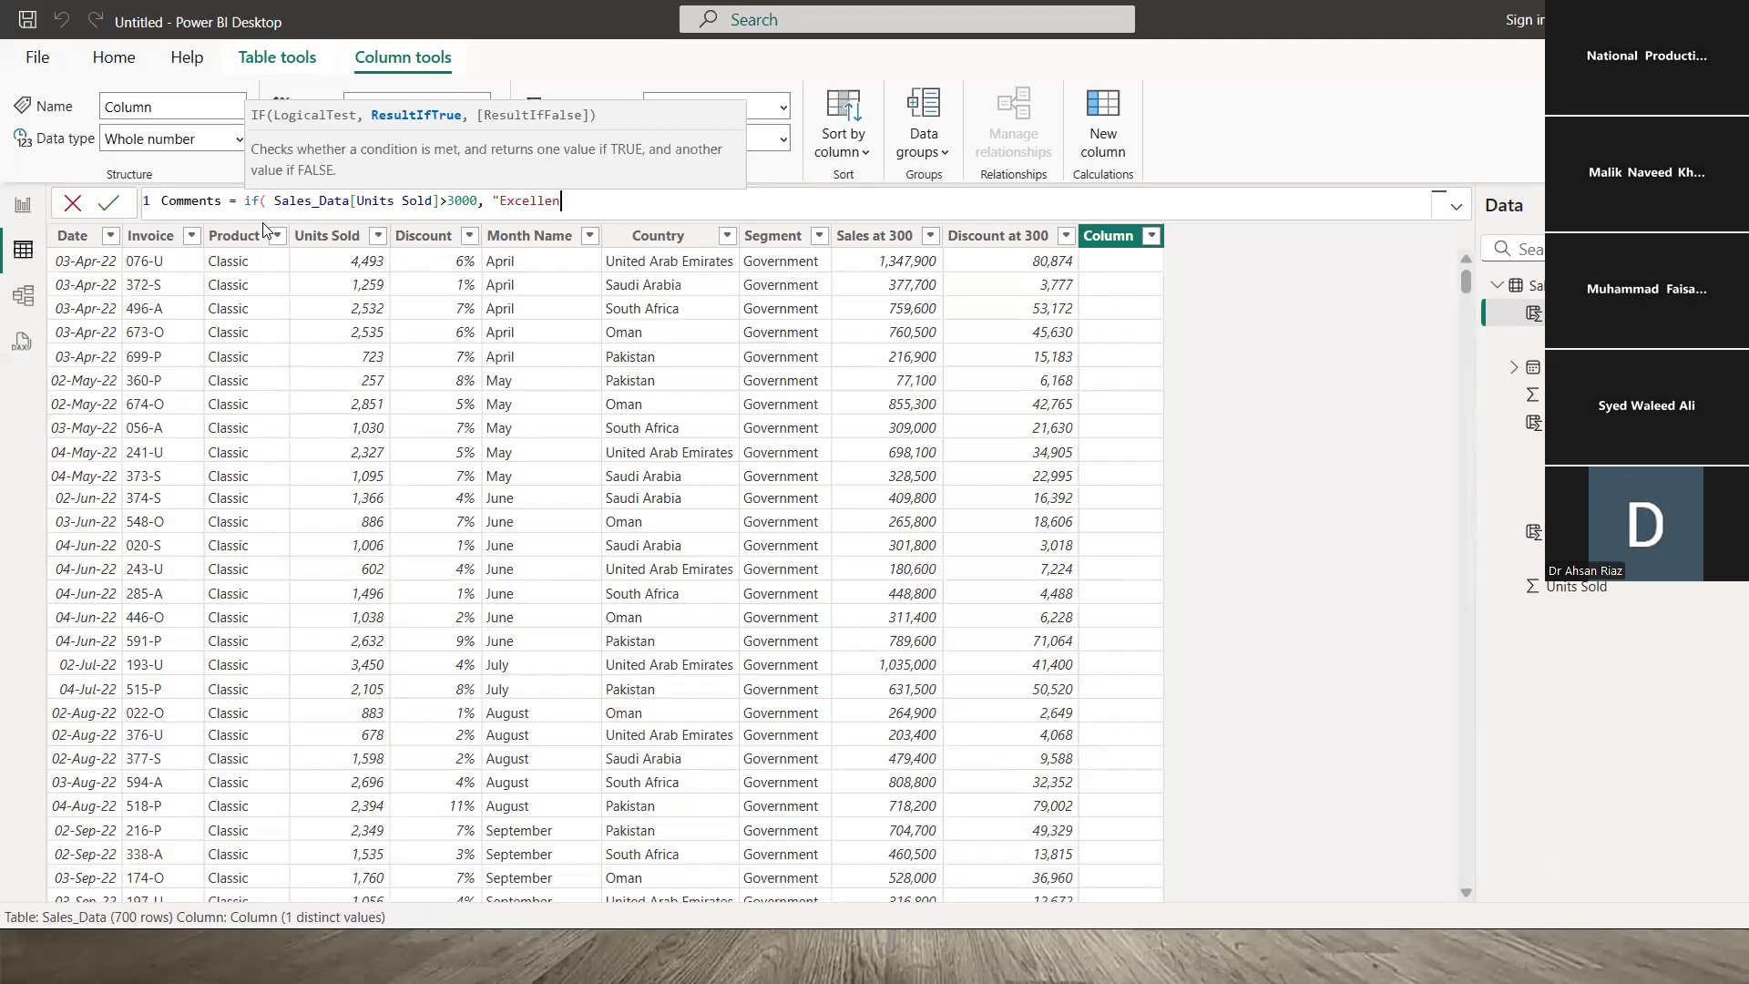
pyautogui.write('t", if(')
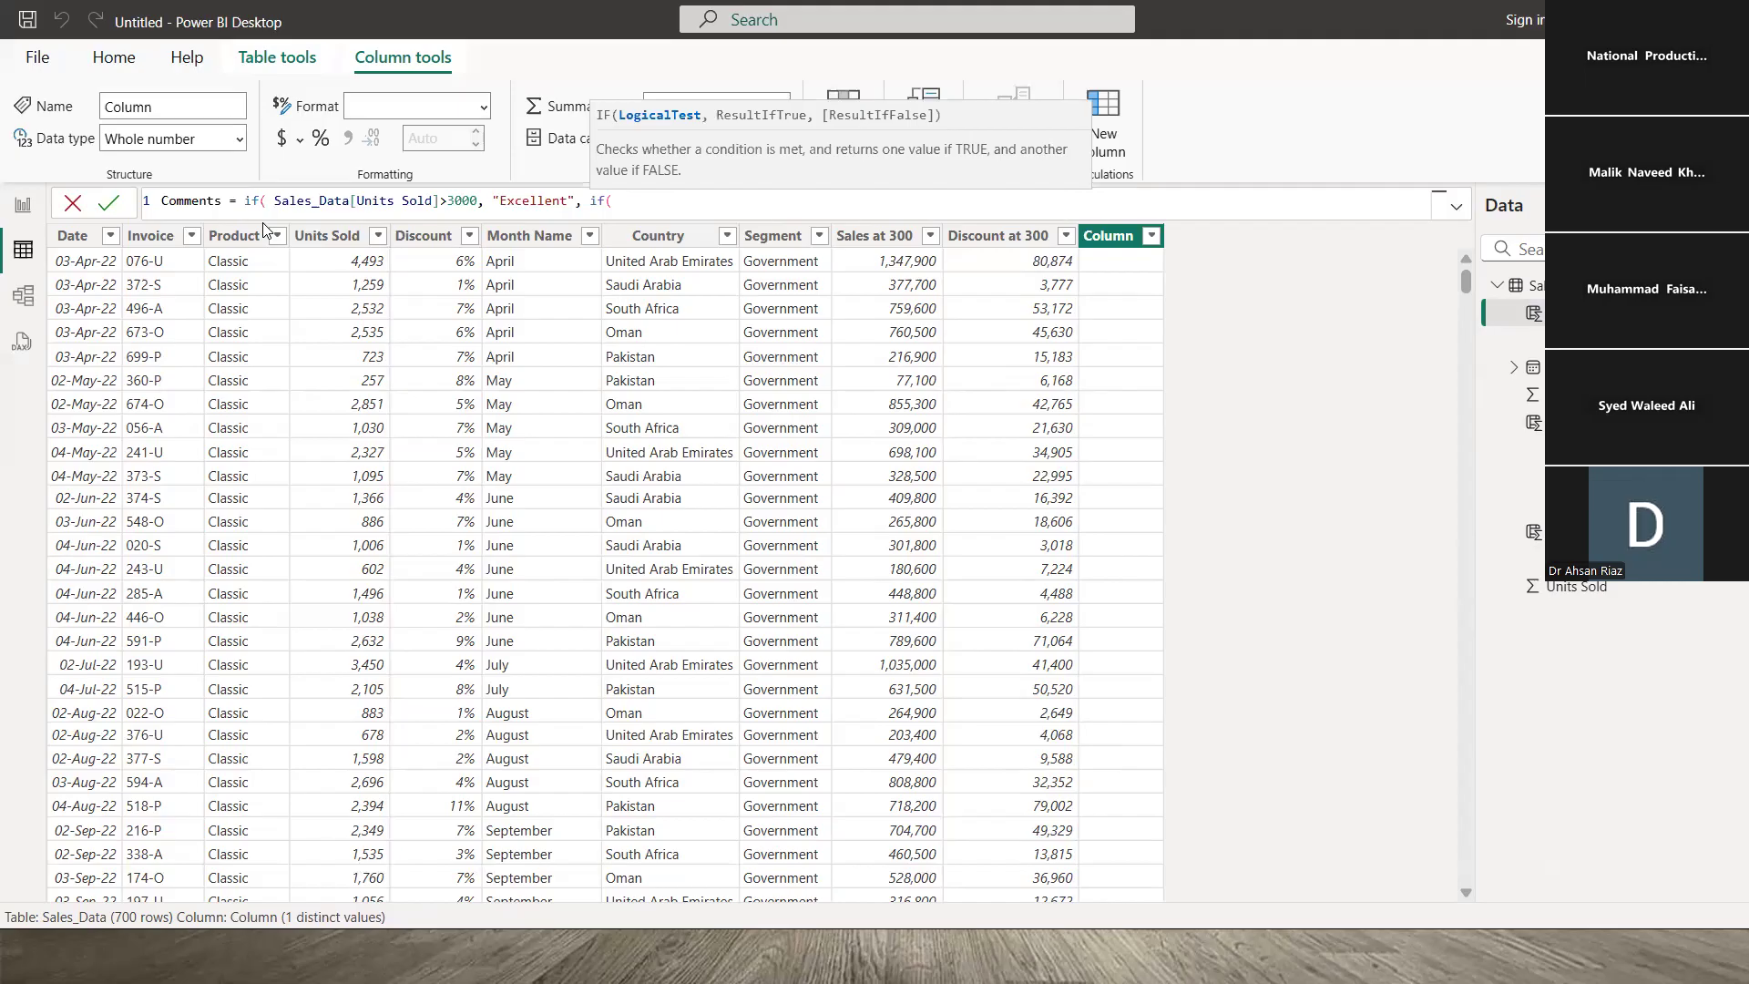
pyautogui.write('sal')
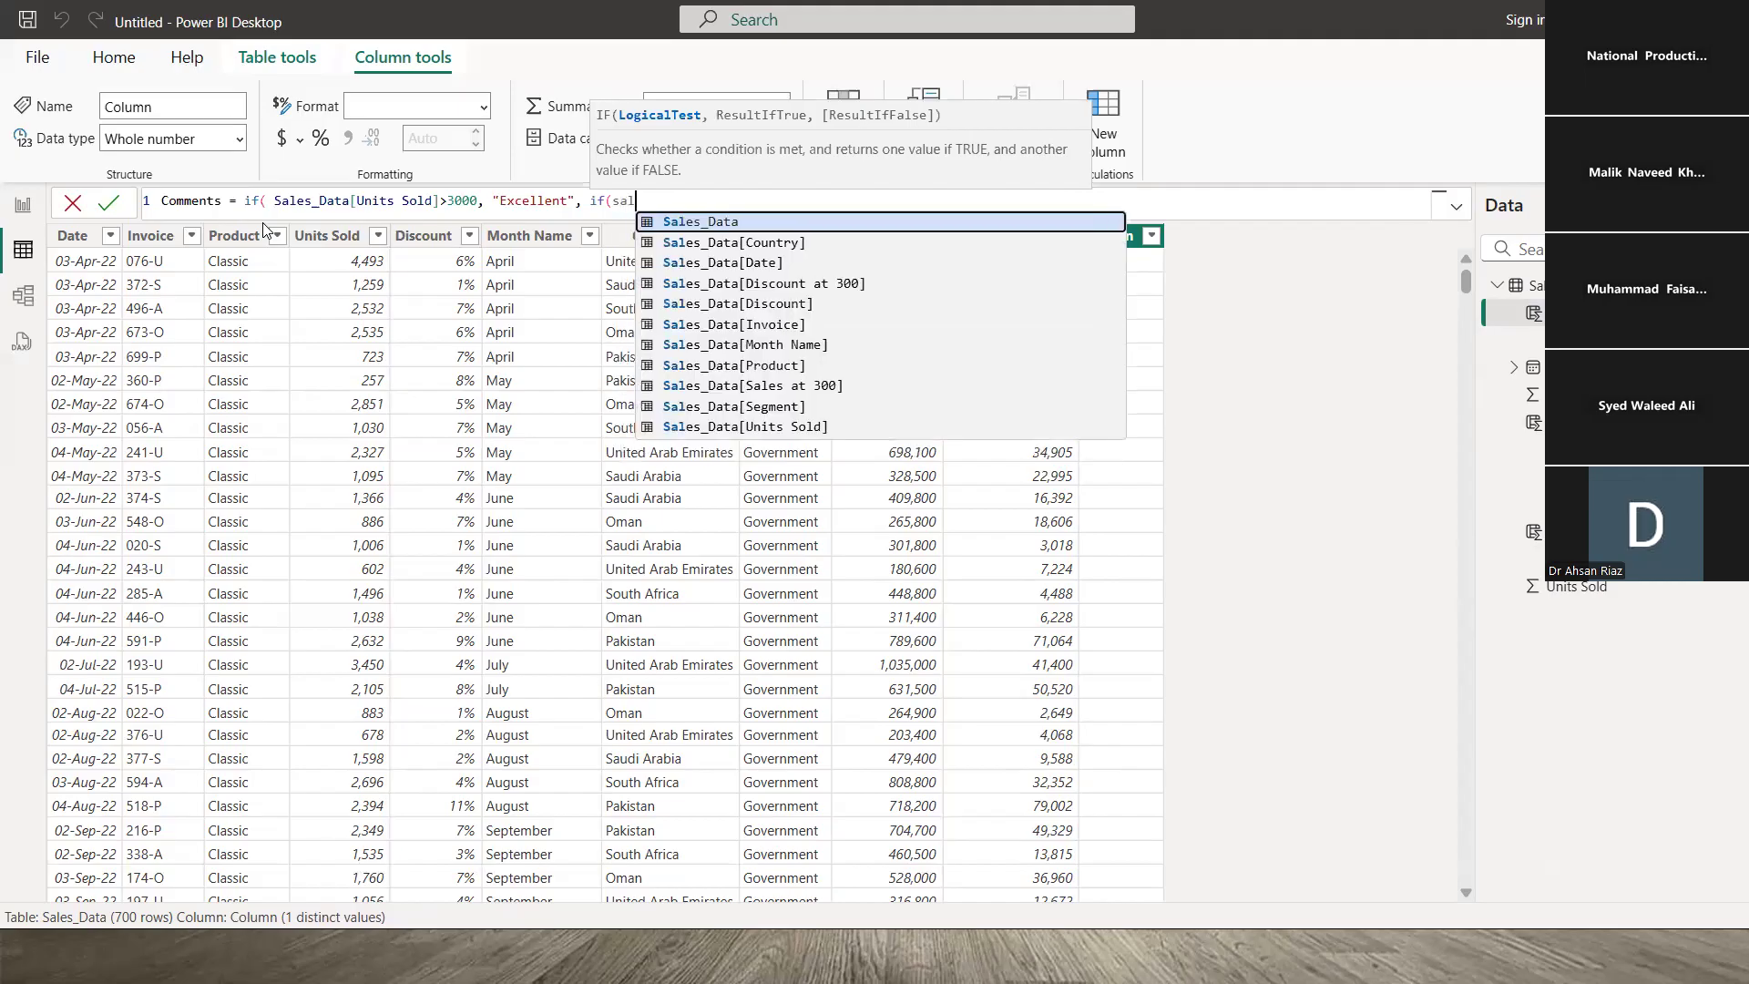
pyautogui.press('Down')
pyautogui.press('Down')
pyautogui.press('Down')
pyautogui.press('Down')
pyautogui.press('Down')
pyautogui.press('Down')
pyautogui.press('Down')
pyautogui.press('Down')
pyautogui.press('Down')
pyautogui.press('Down')
pyautogui.press('Tab')
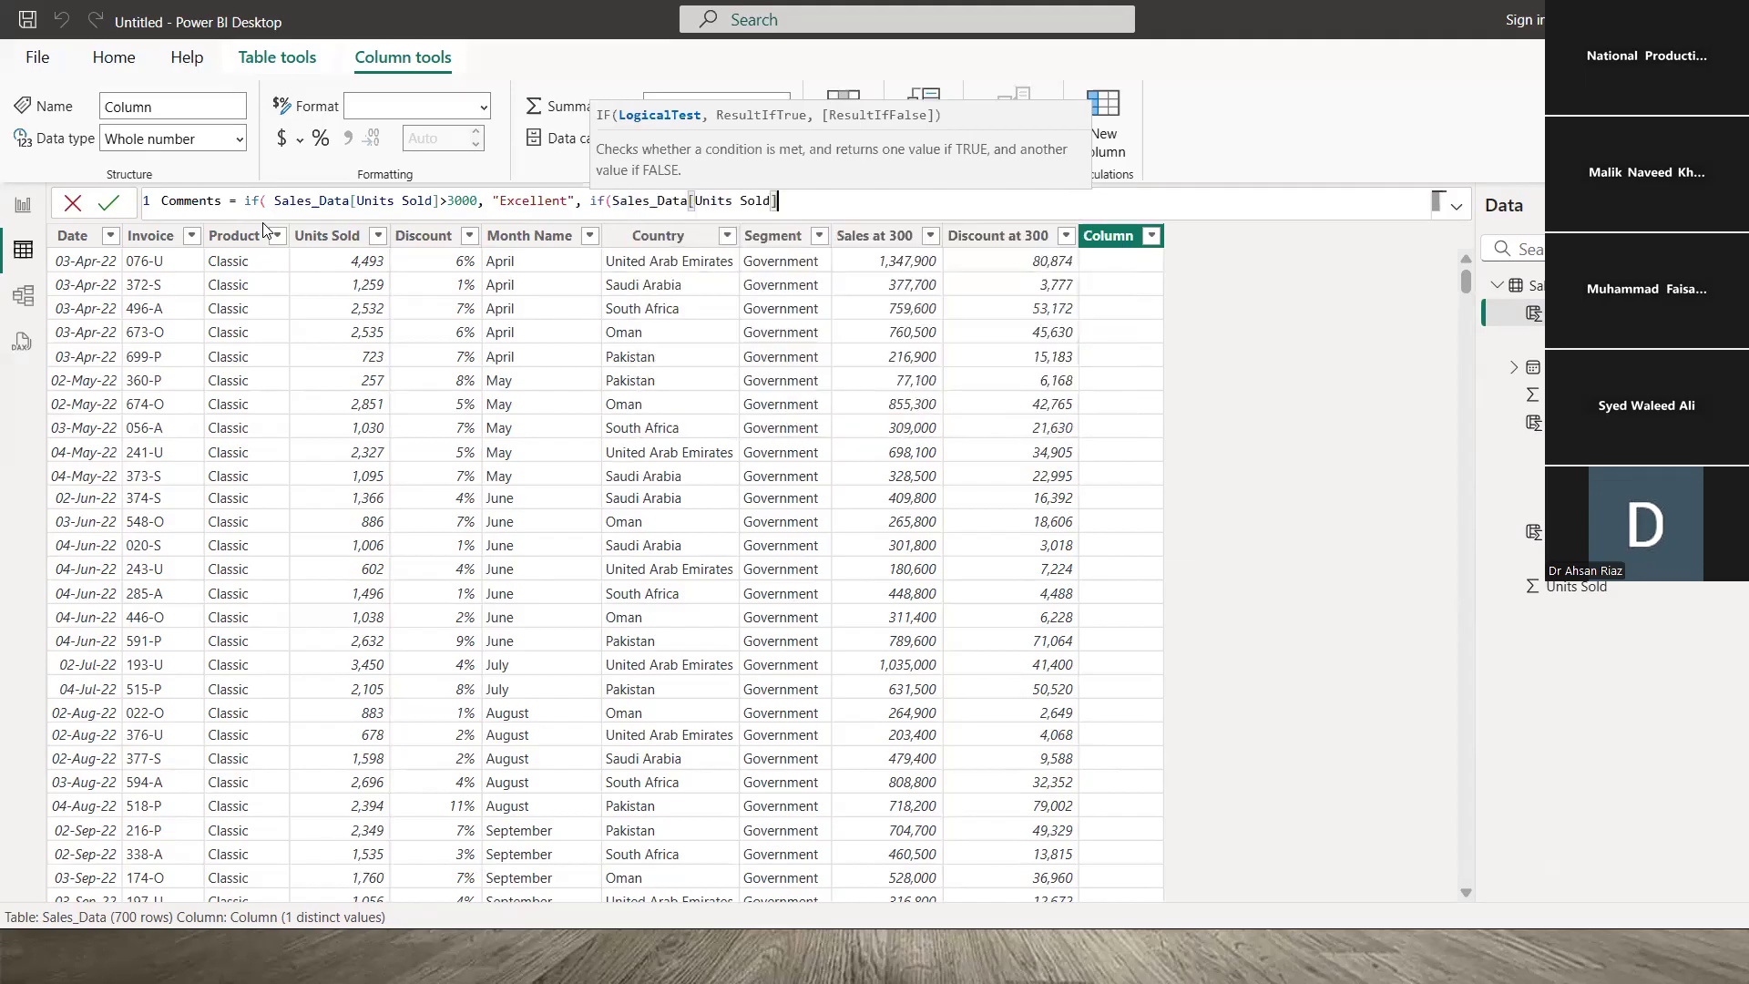
pyautogui.write('>1000, ')
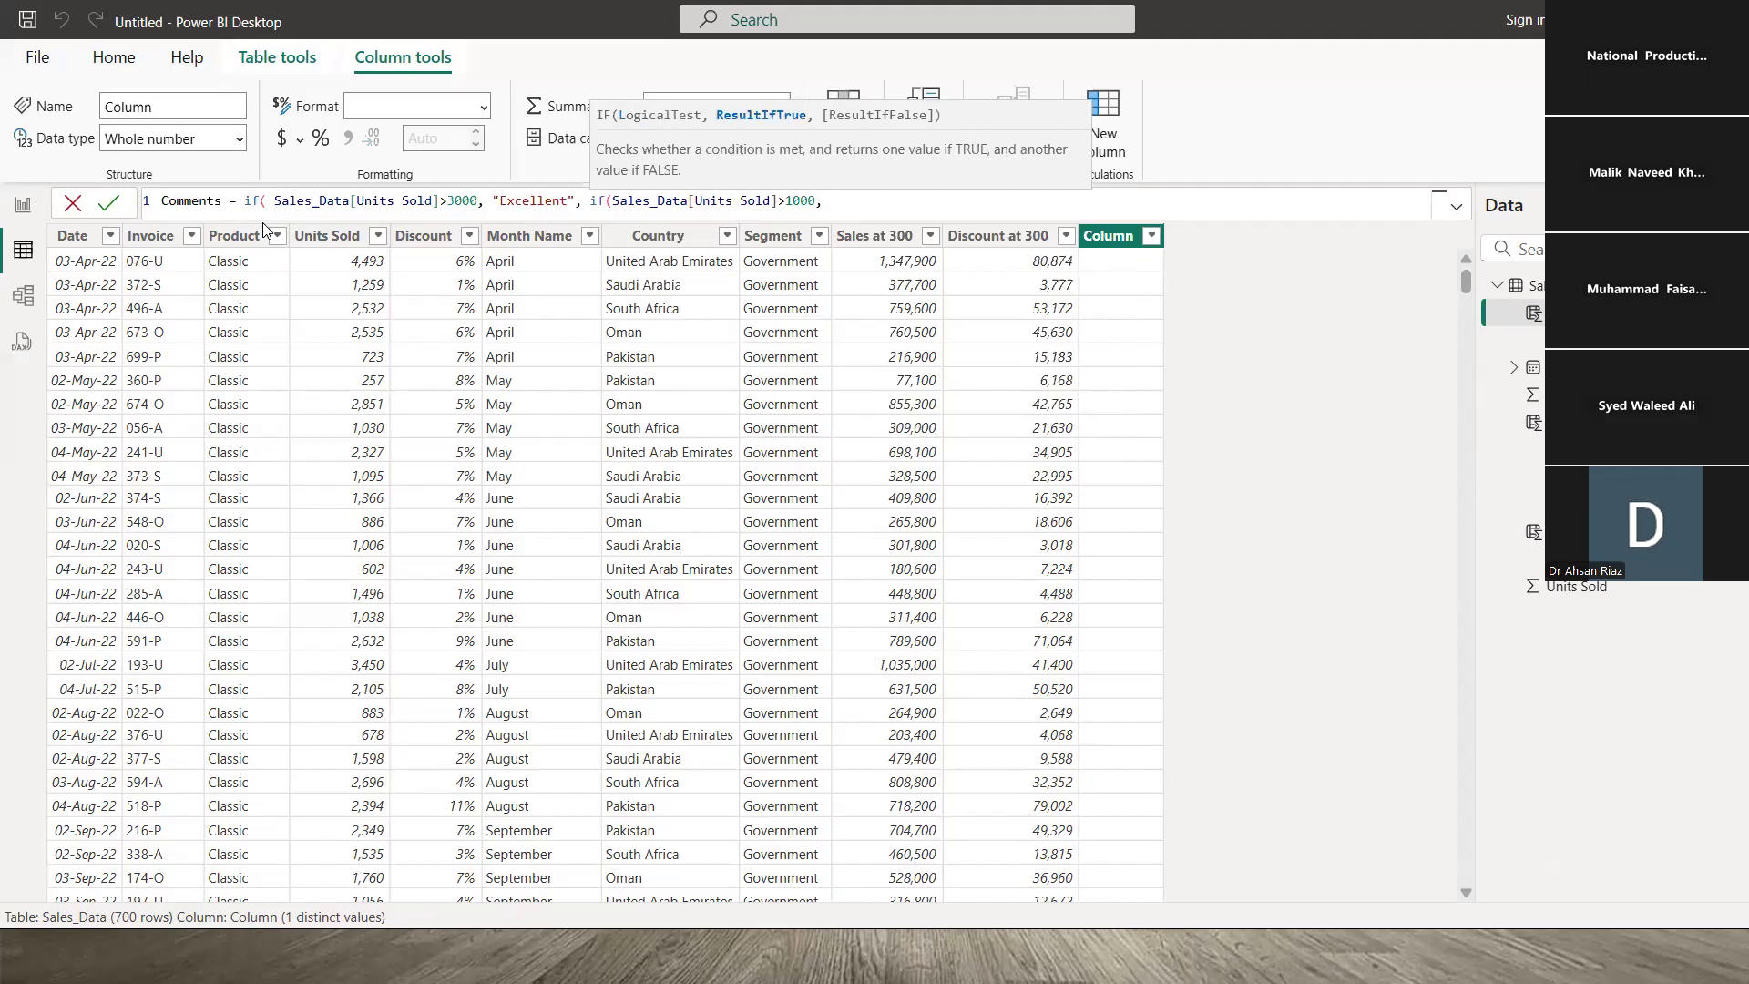
pyautogui.write('"Good",')
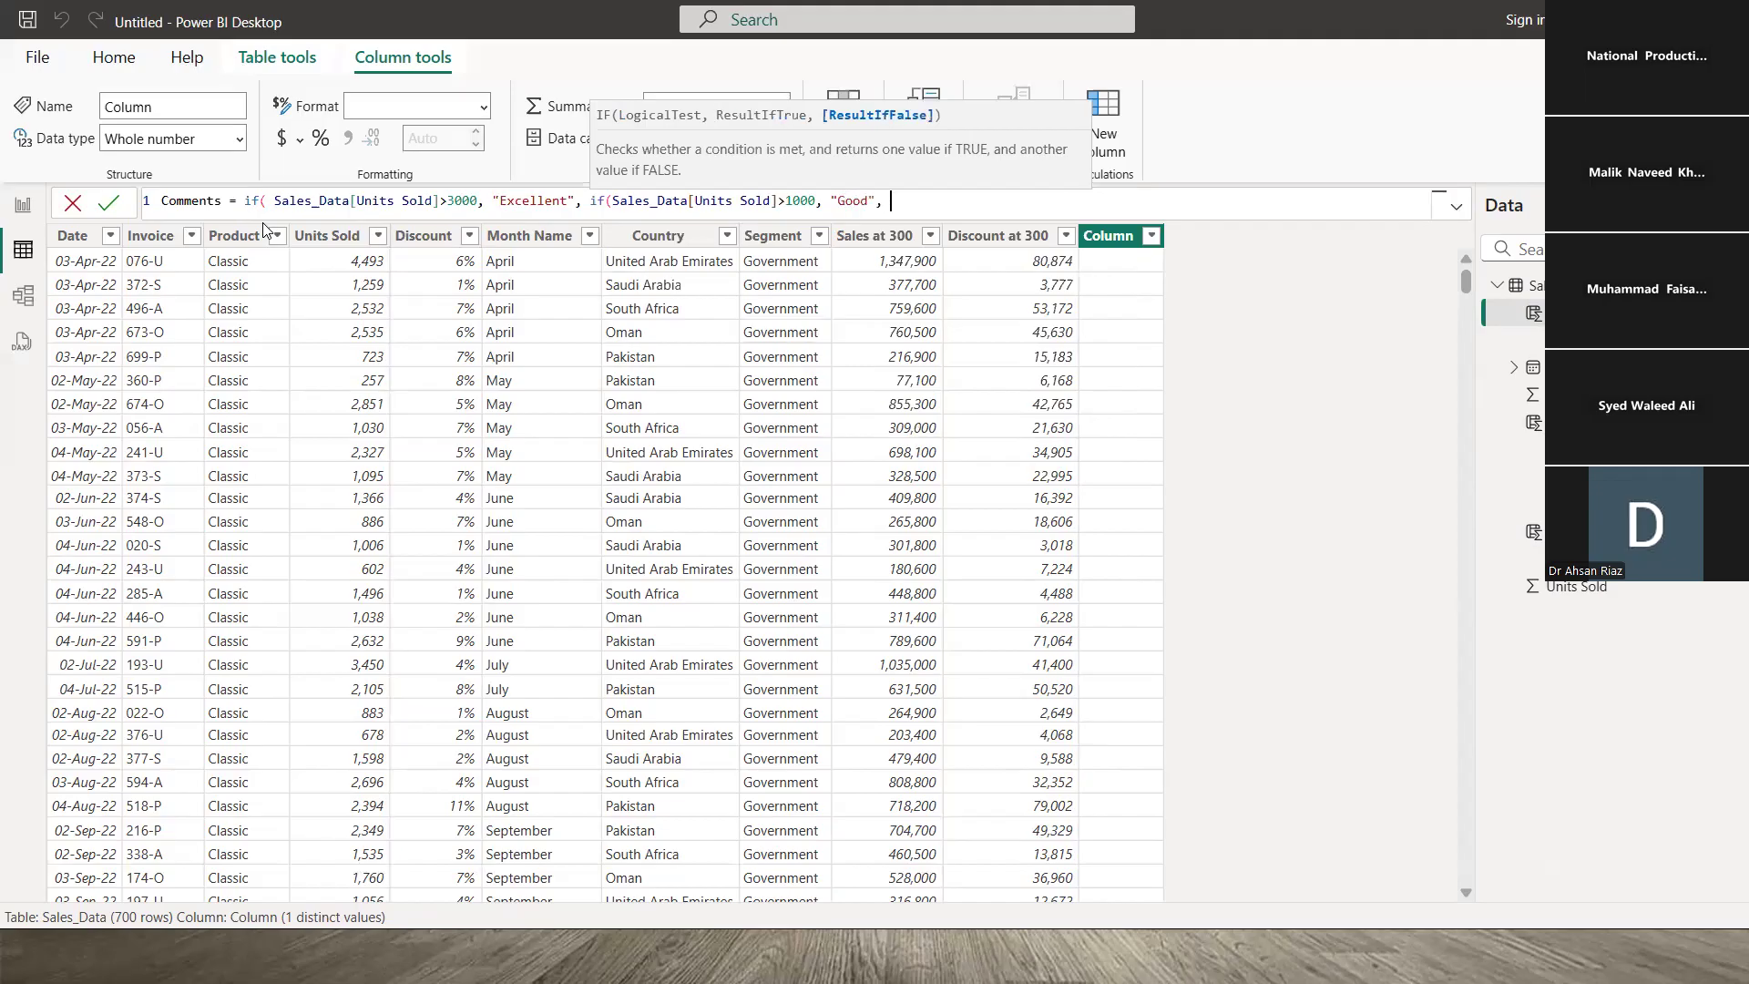
pyautogui.write(' "OK")')
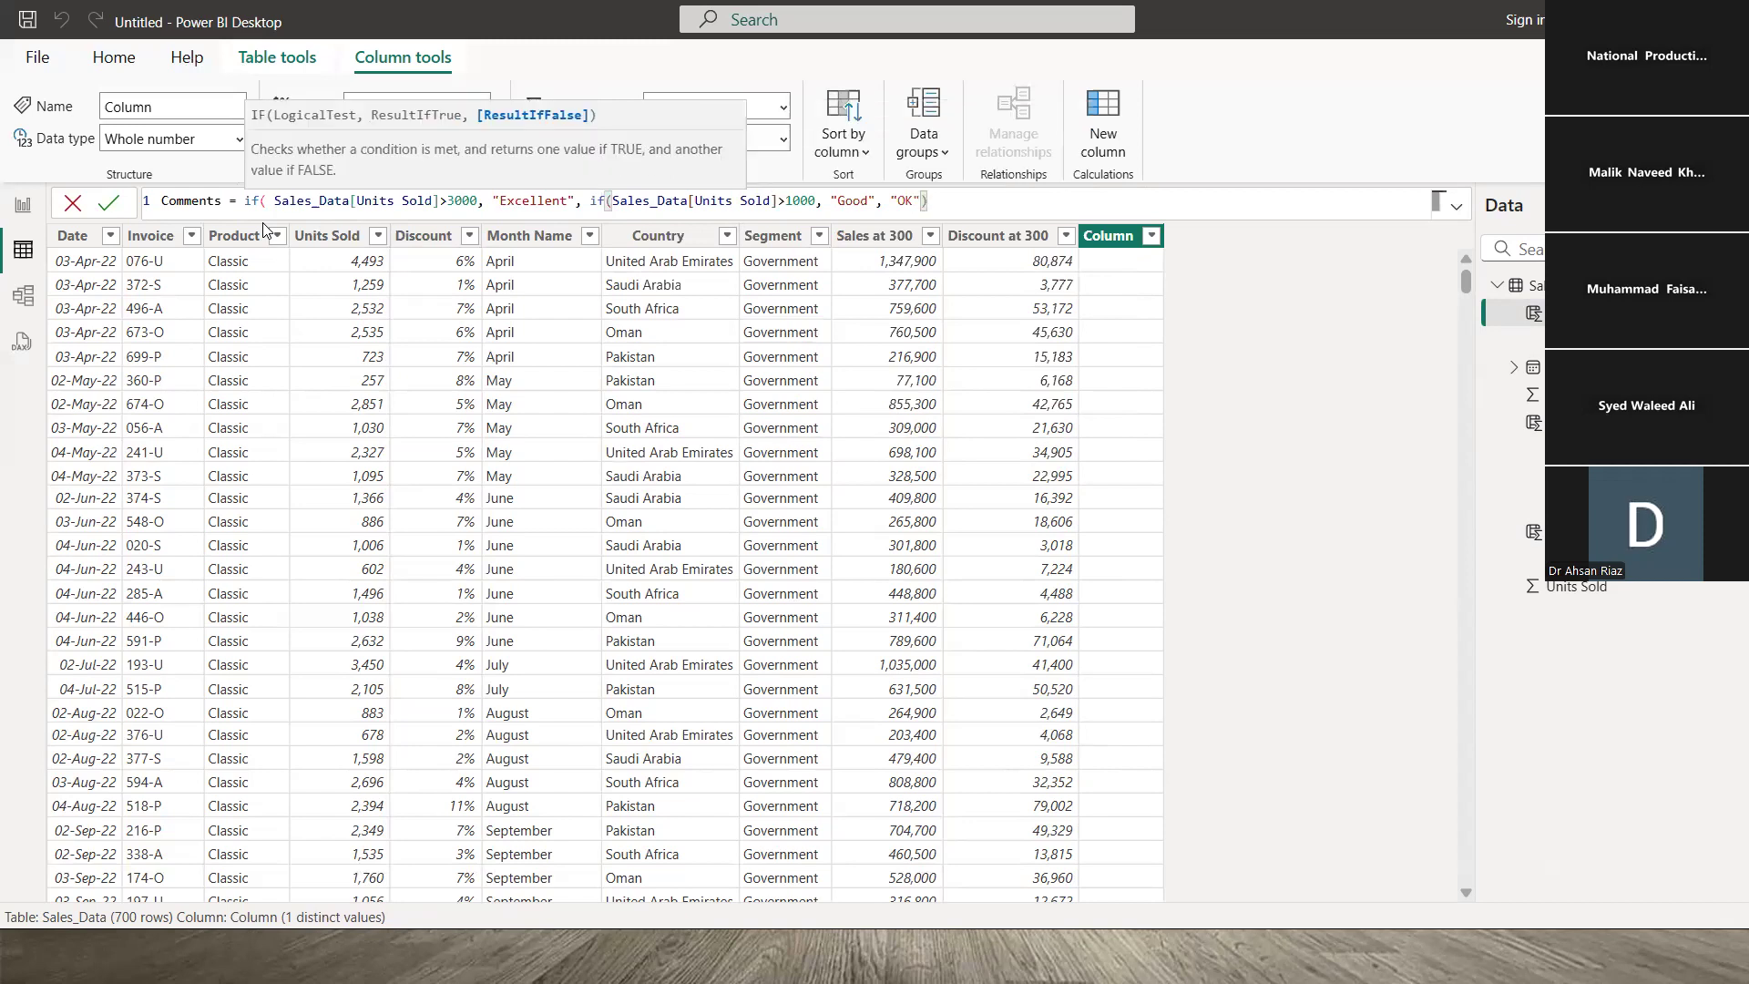
pyautogui.write(')')
pyautogui.press('Return')
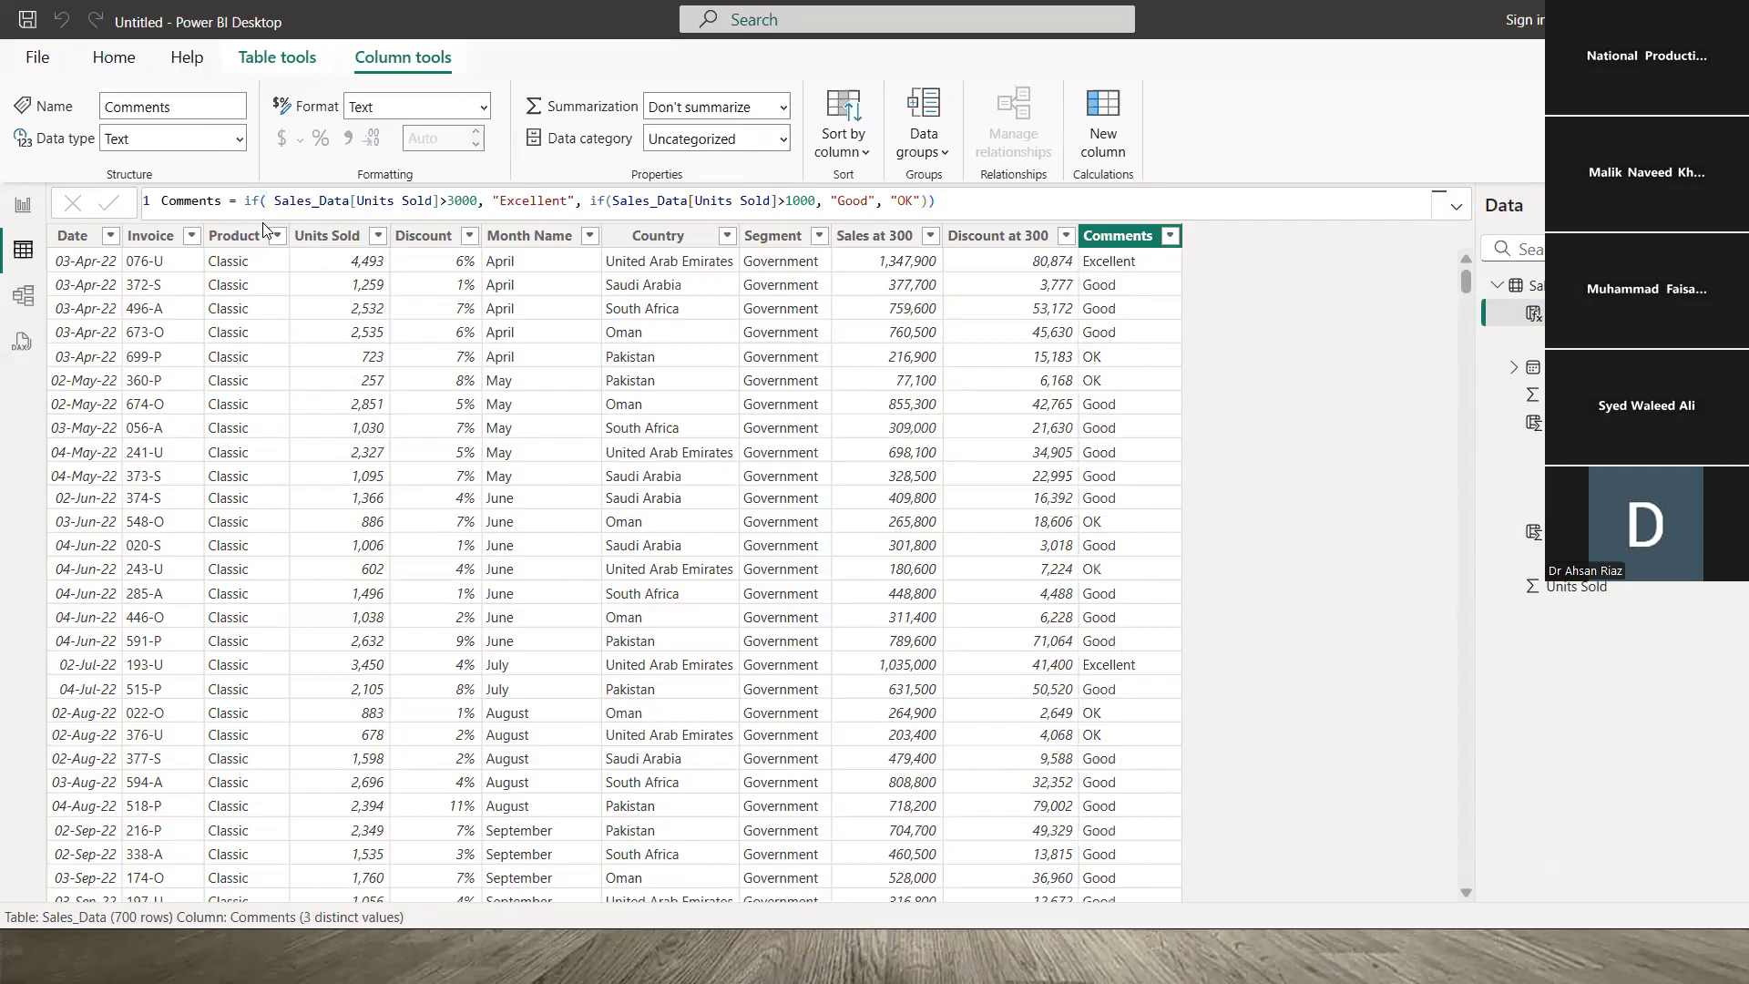
# - Compare the Discount at 300, Comments and Sales at 300 formulas, highlighting the Units Sold reference
pyautogui.click(1015, 267)
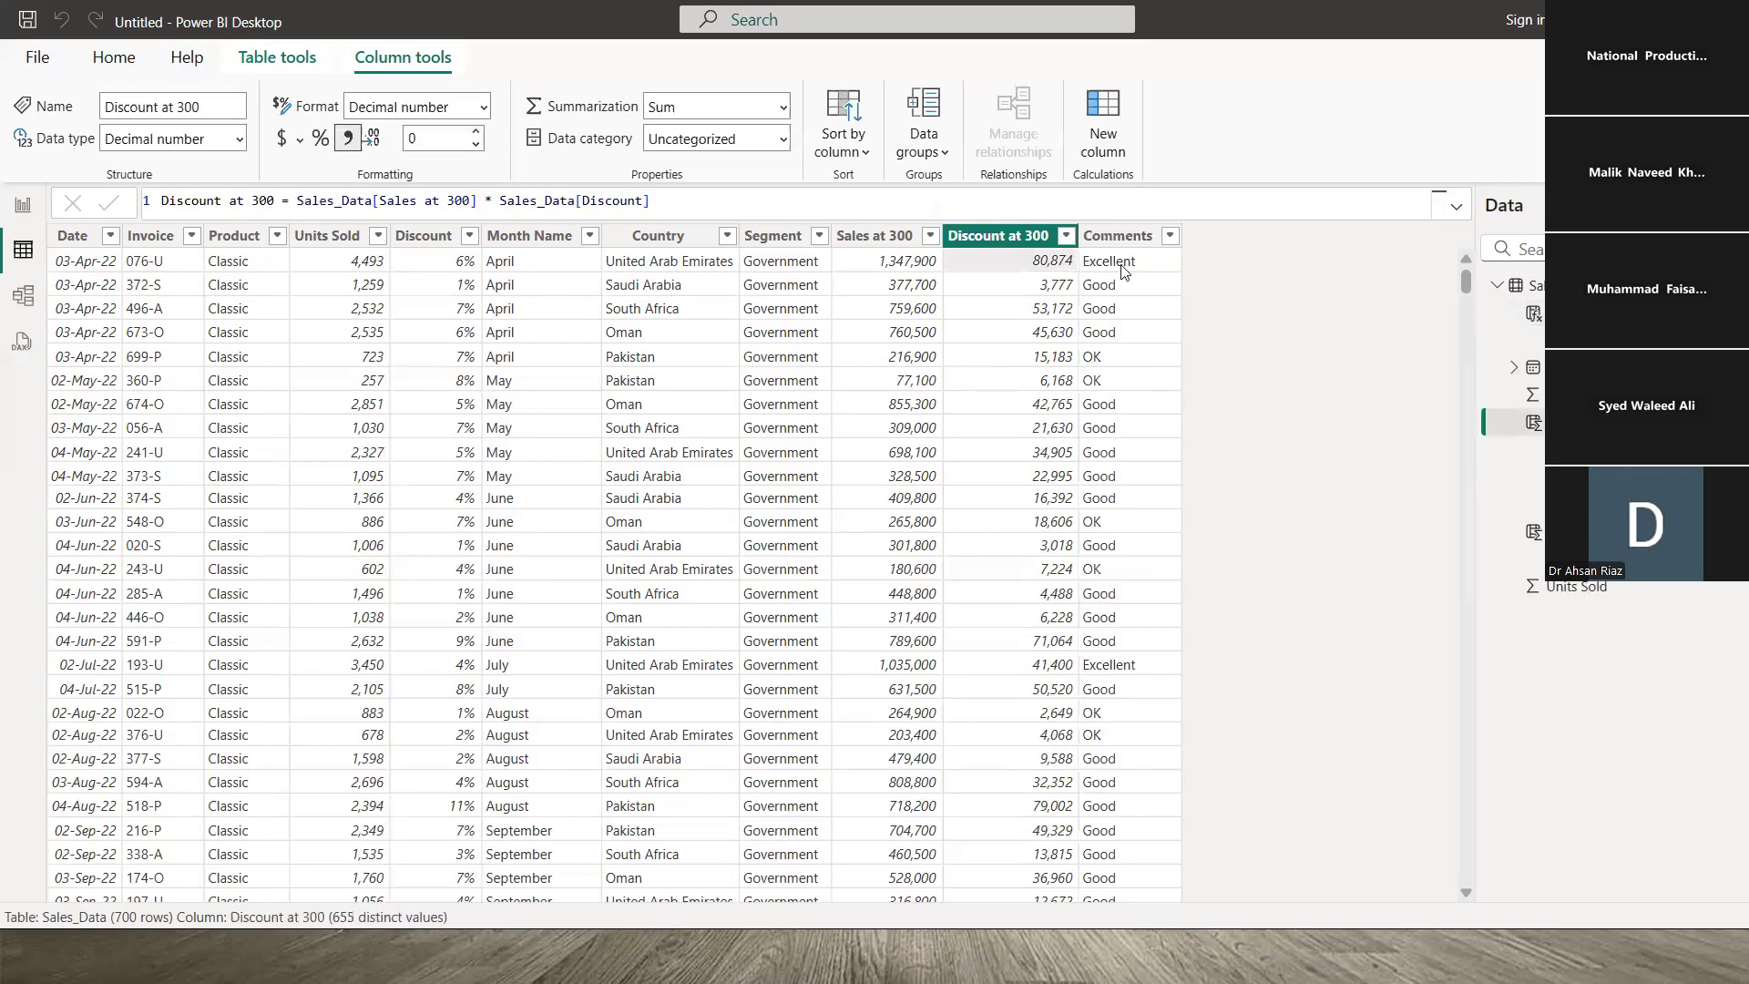
pyautogui.click(1118, 264)
pyautogui.click(1012, 270)
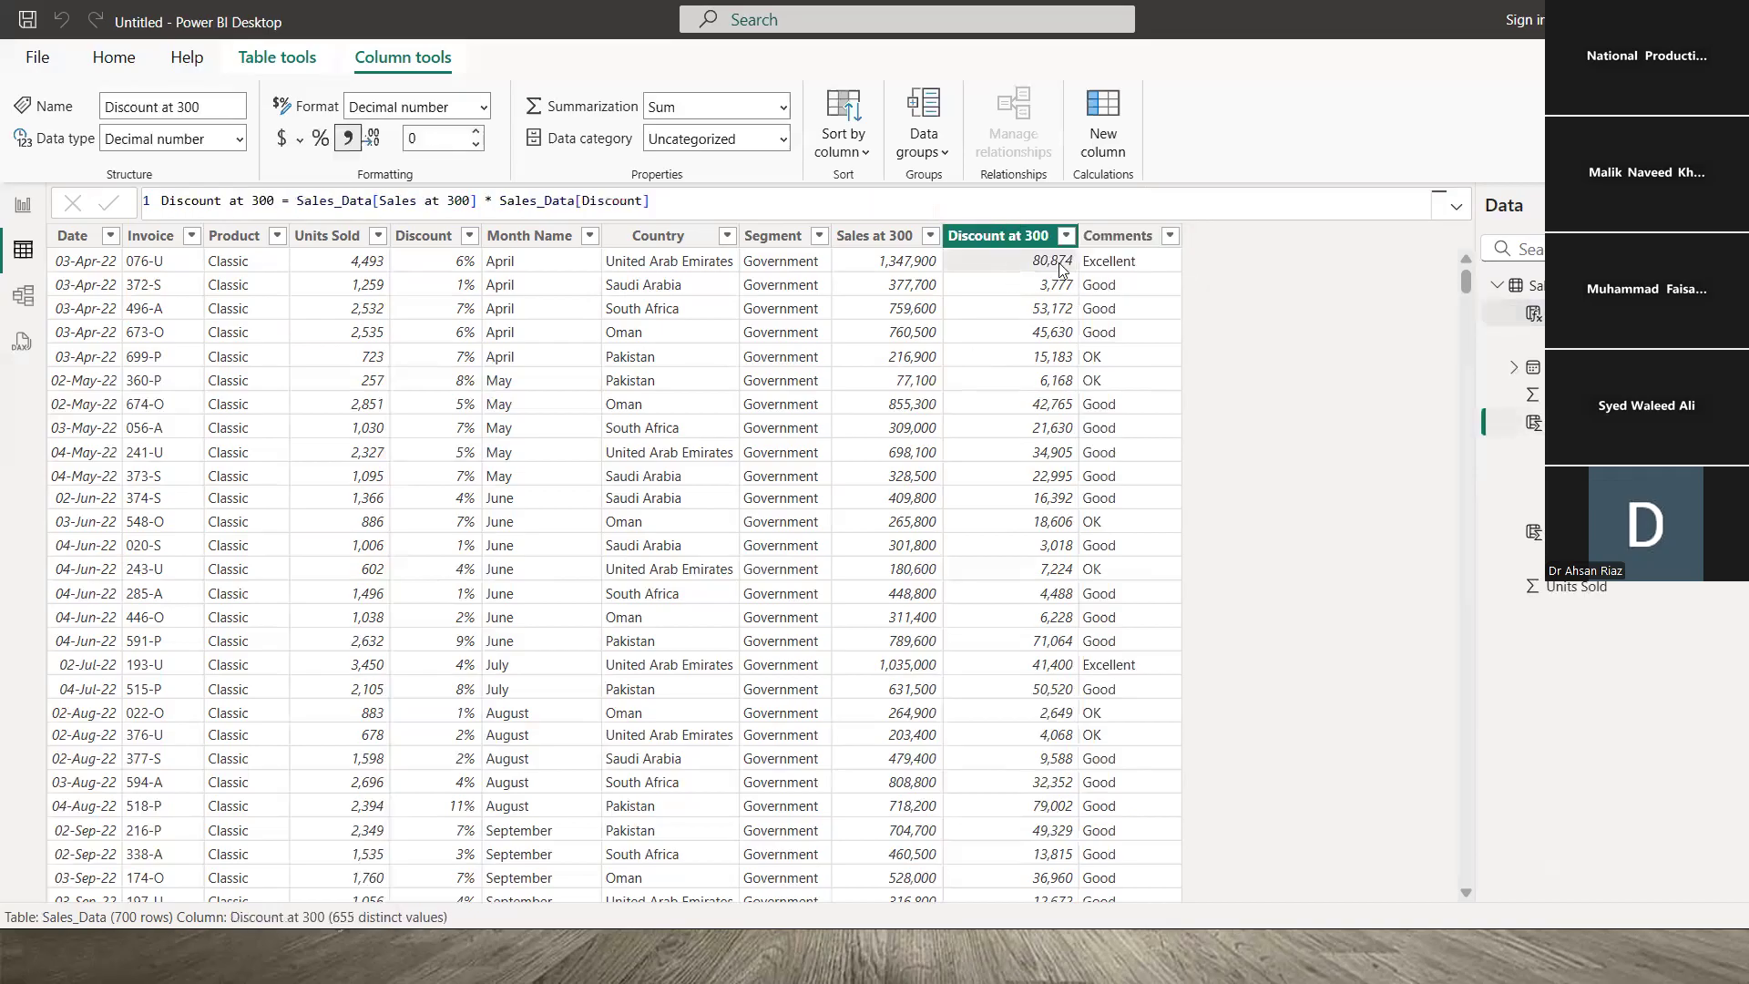
pyautogui.click(1105, 265)
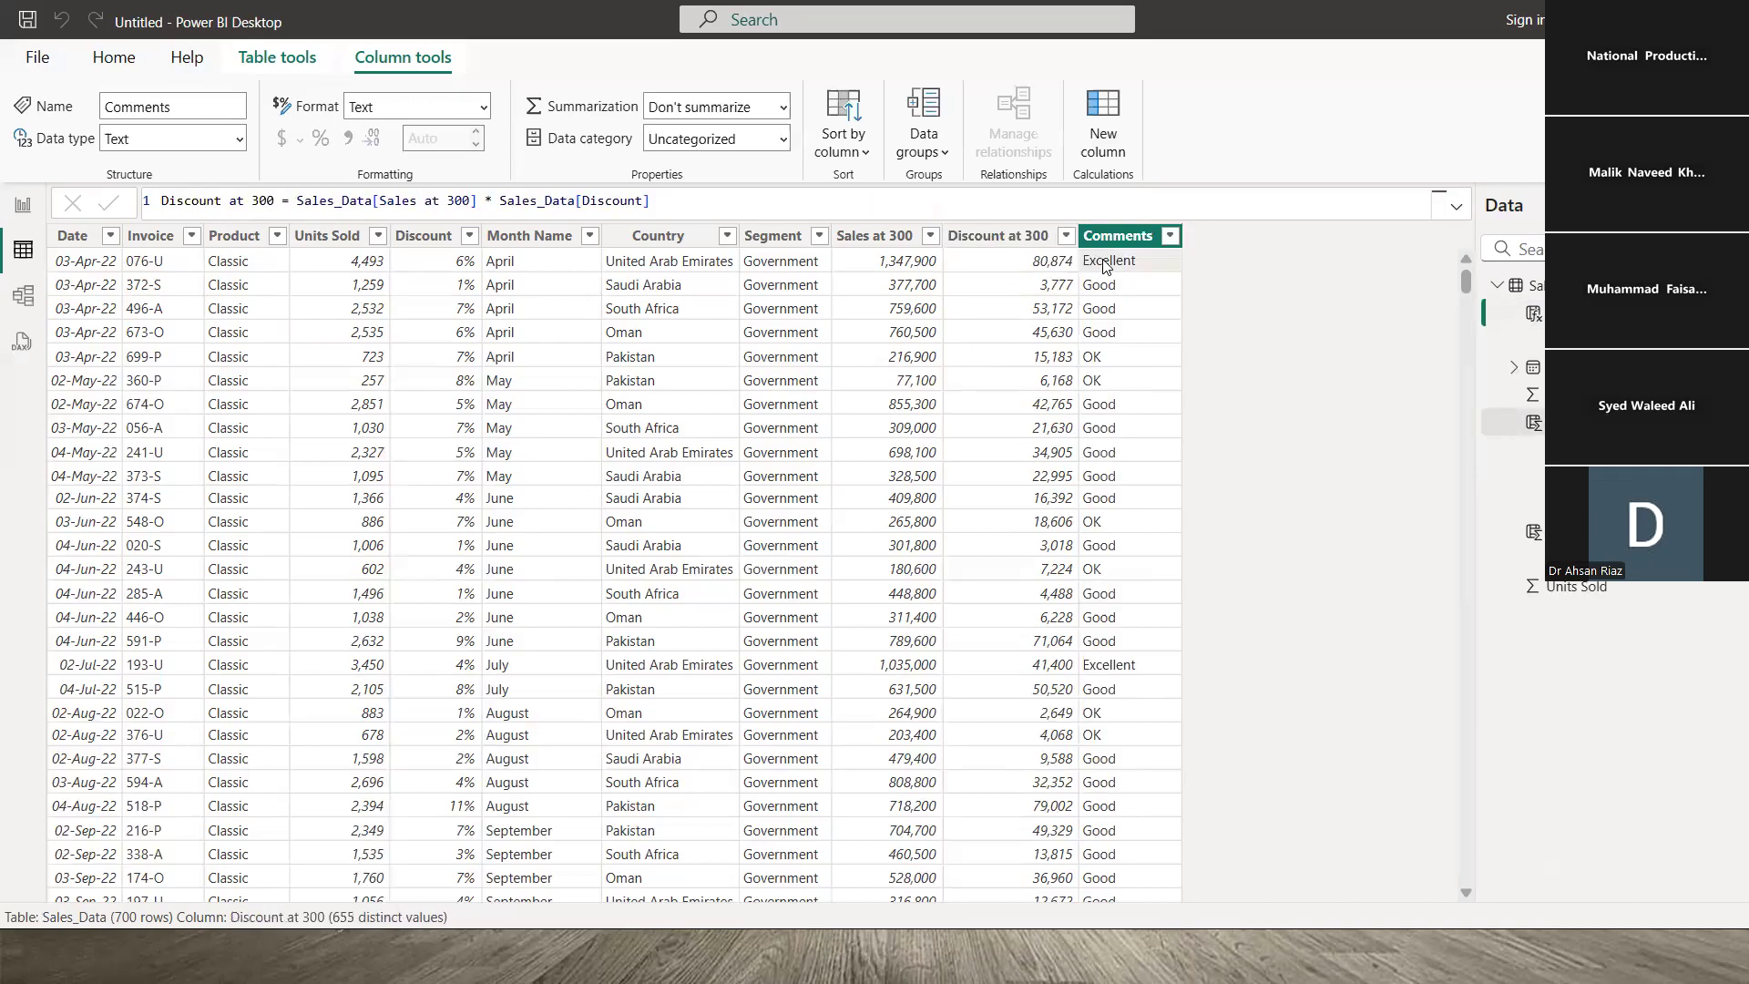
pyautogui.click(1009, 263)
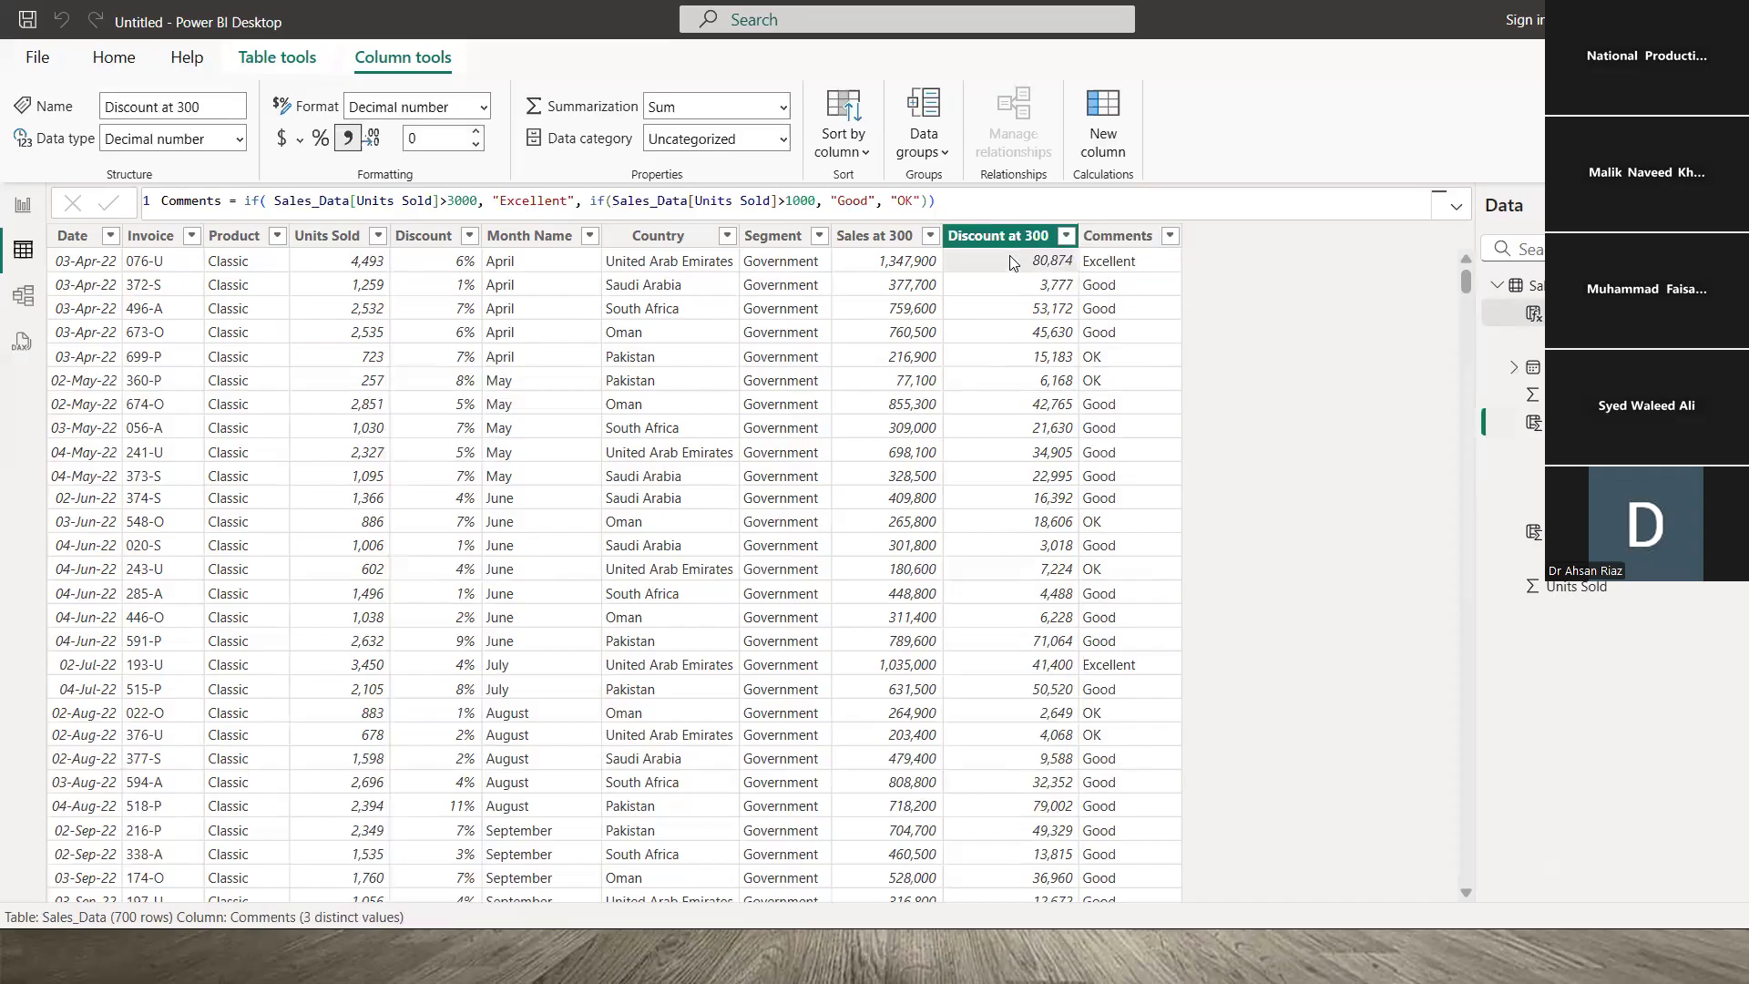
pyautogui.click(1124, 275)
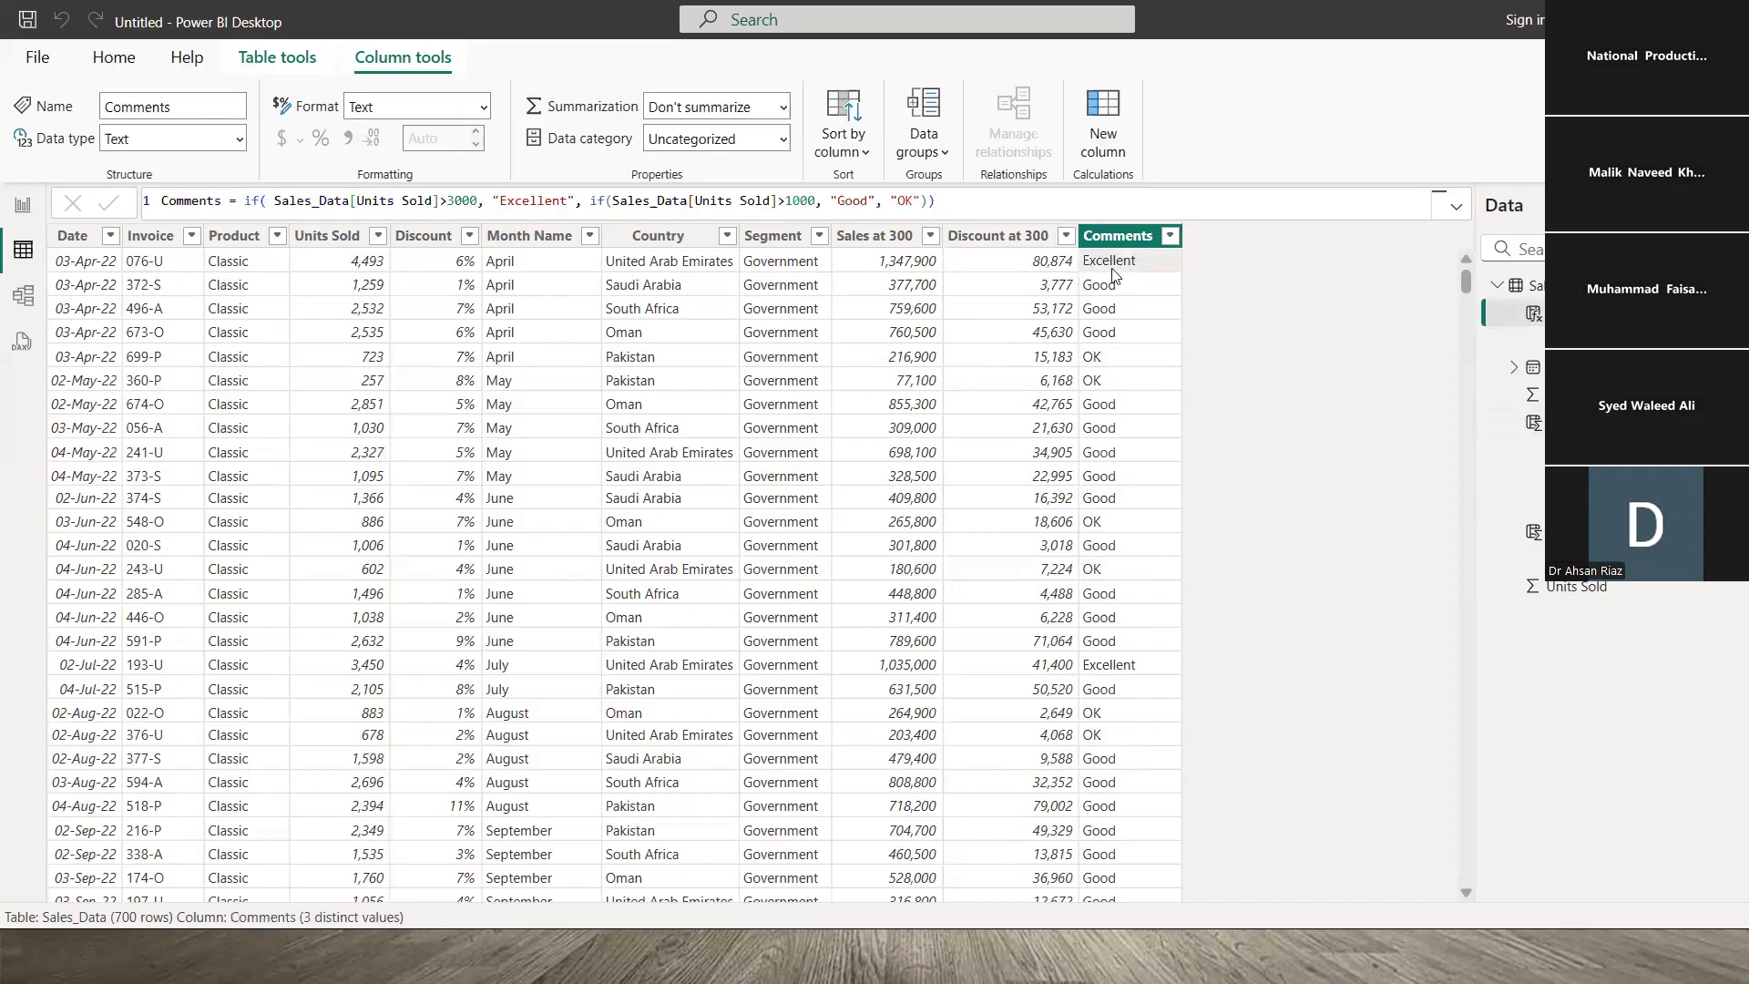
pyautogui.click(1009, 269)
pyautogui.click(880, 272)
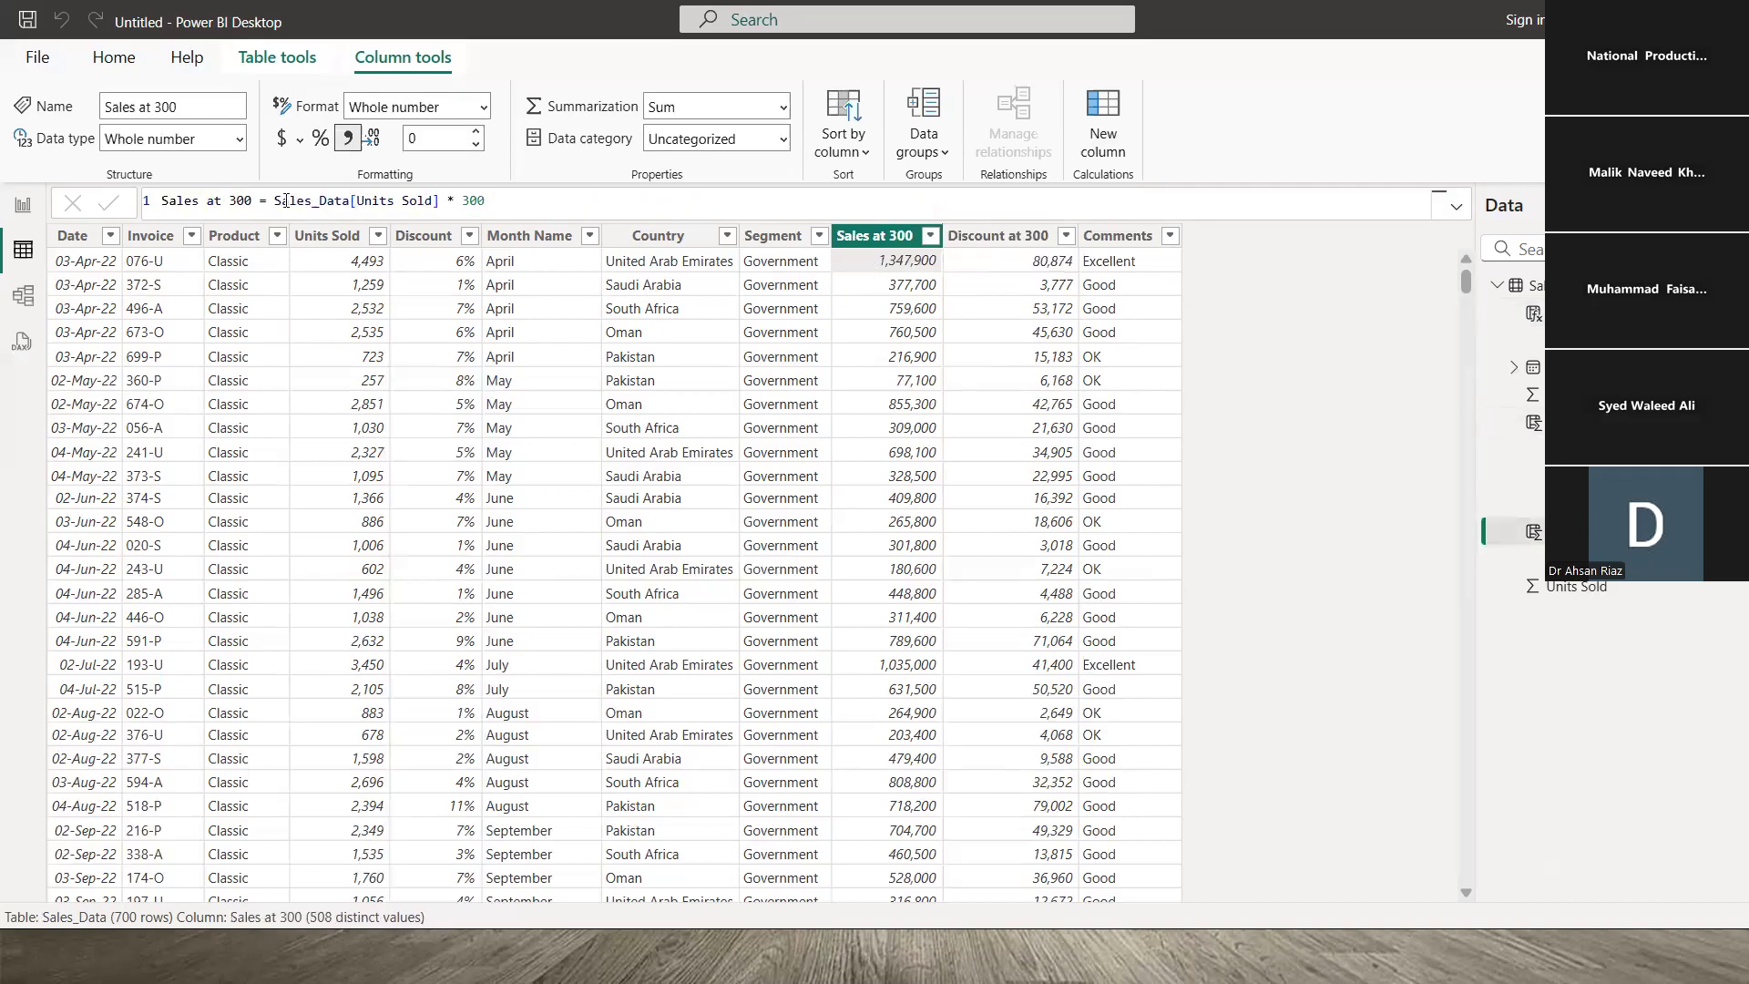
pyautogui.moveTo(277, 201); pyautogui.dragTo(484, 200)
# - Highlight the Sales at 300 and Discount references in Discount at 300, then bring up the DAX slide show
pyautogui.click(1008, 266)
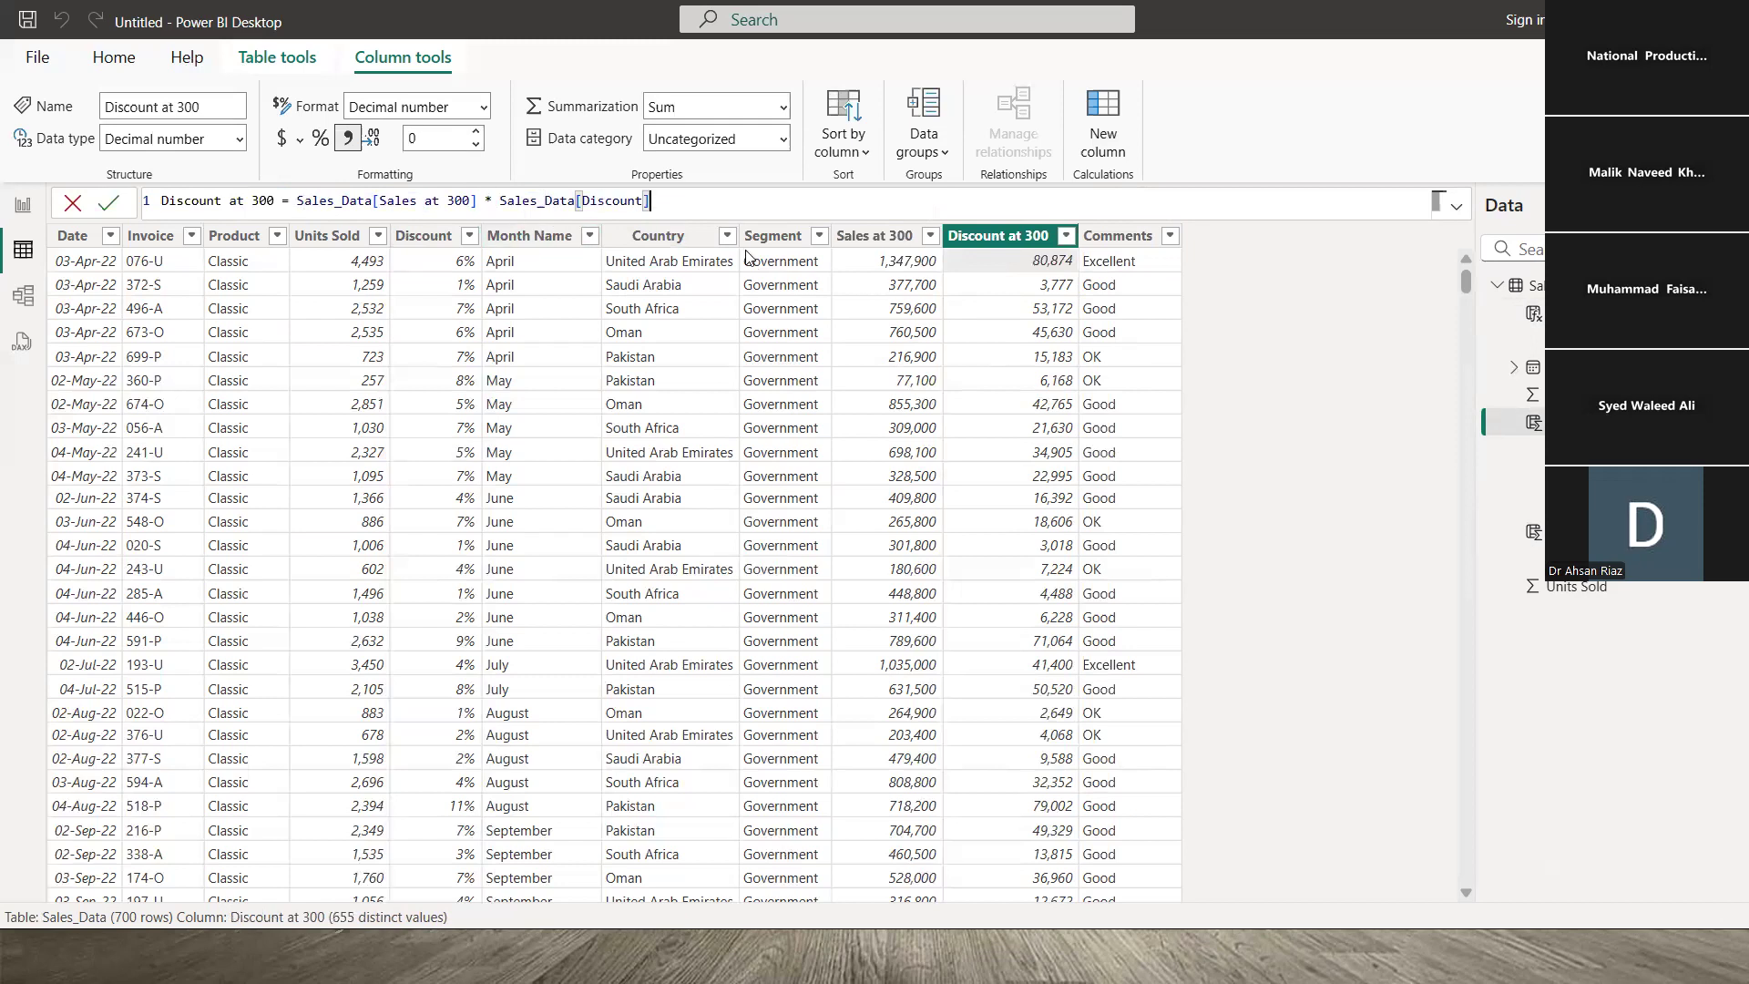
pyautogui.click(1004, 268)
pyautogui.click(880, 263)
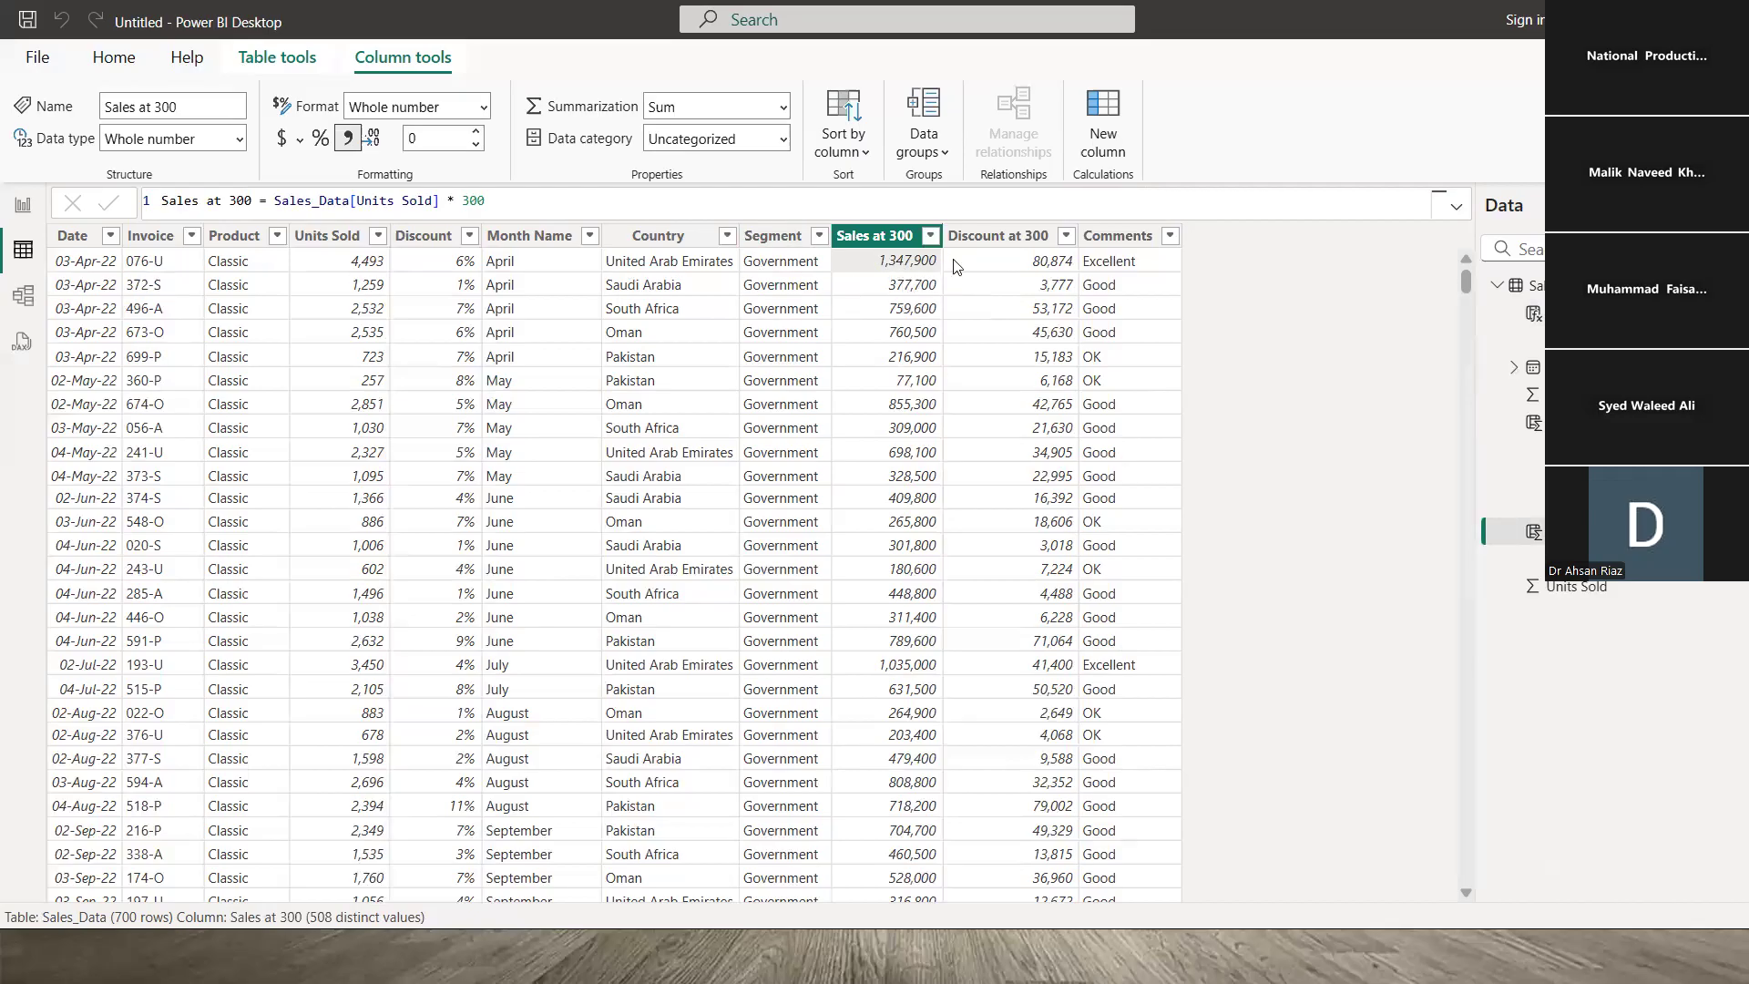
pyautogui.click(987, 266)
pyautogui.click(875, 272)
pyautogui.click(1024, 241)
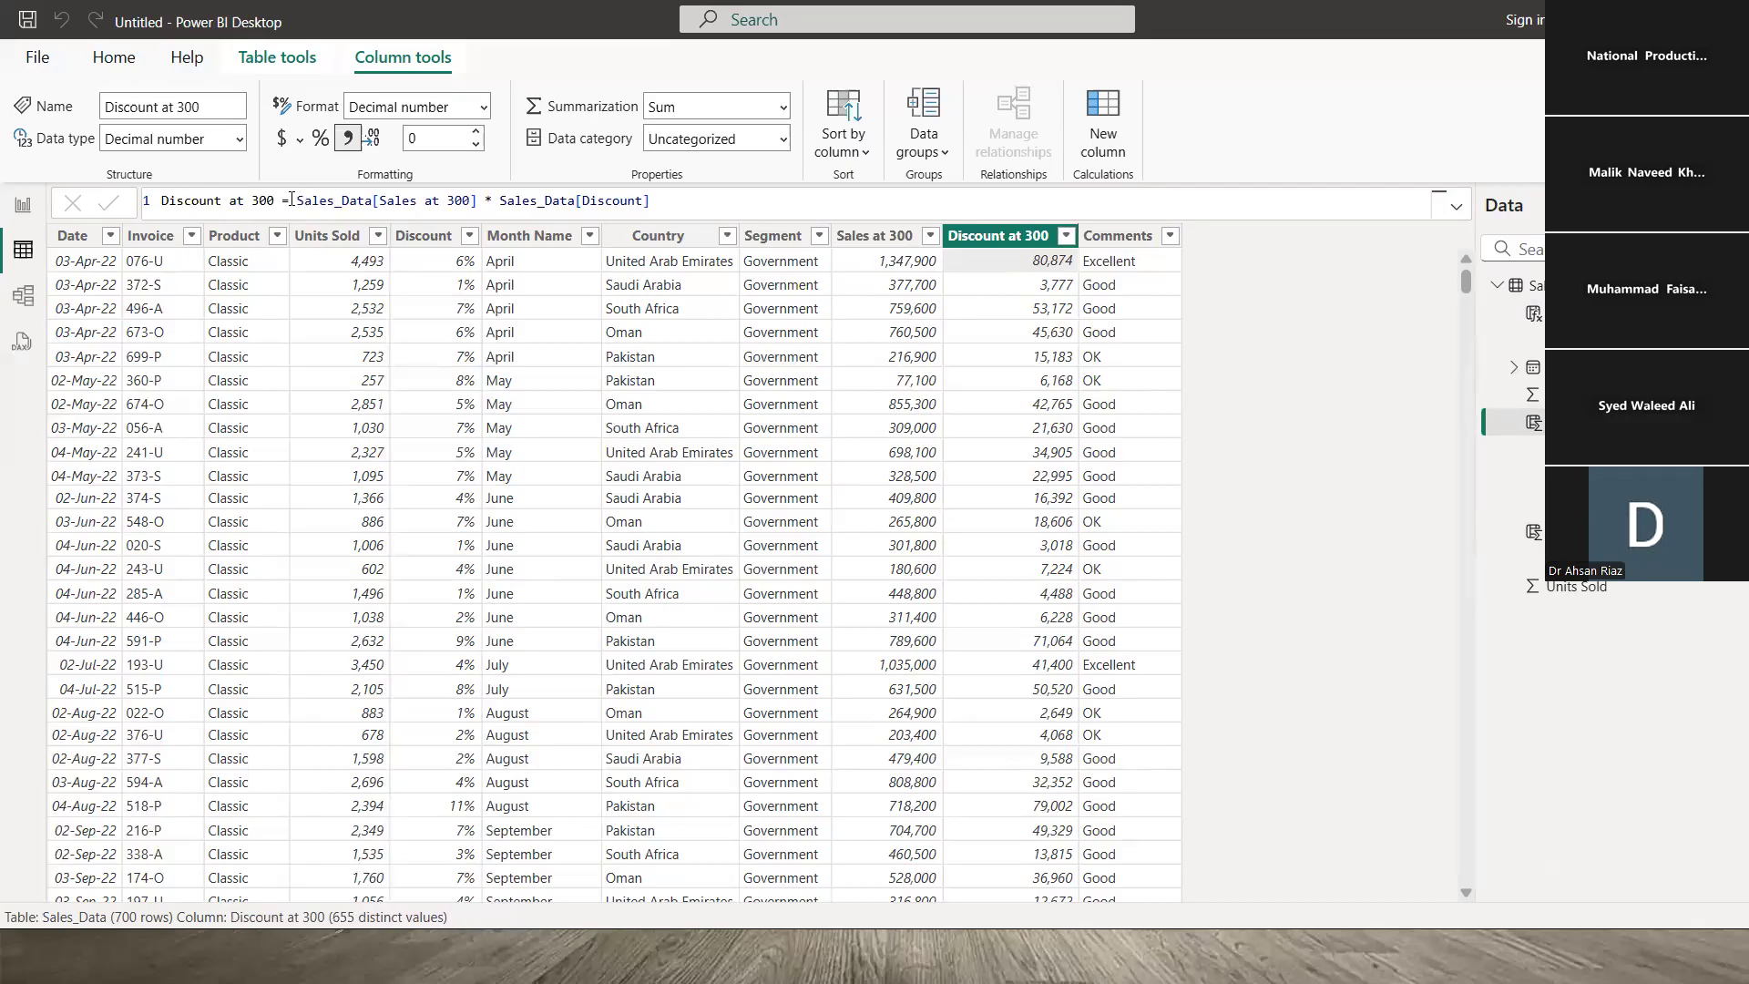
pyautogui.moveTo(299, 199); pyautogui.dragTo(477, 199)
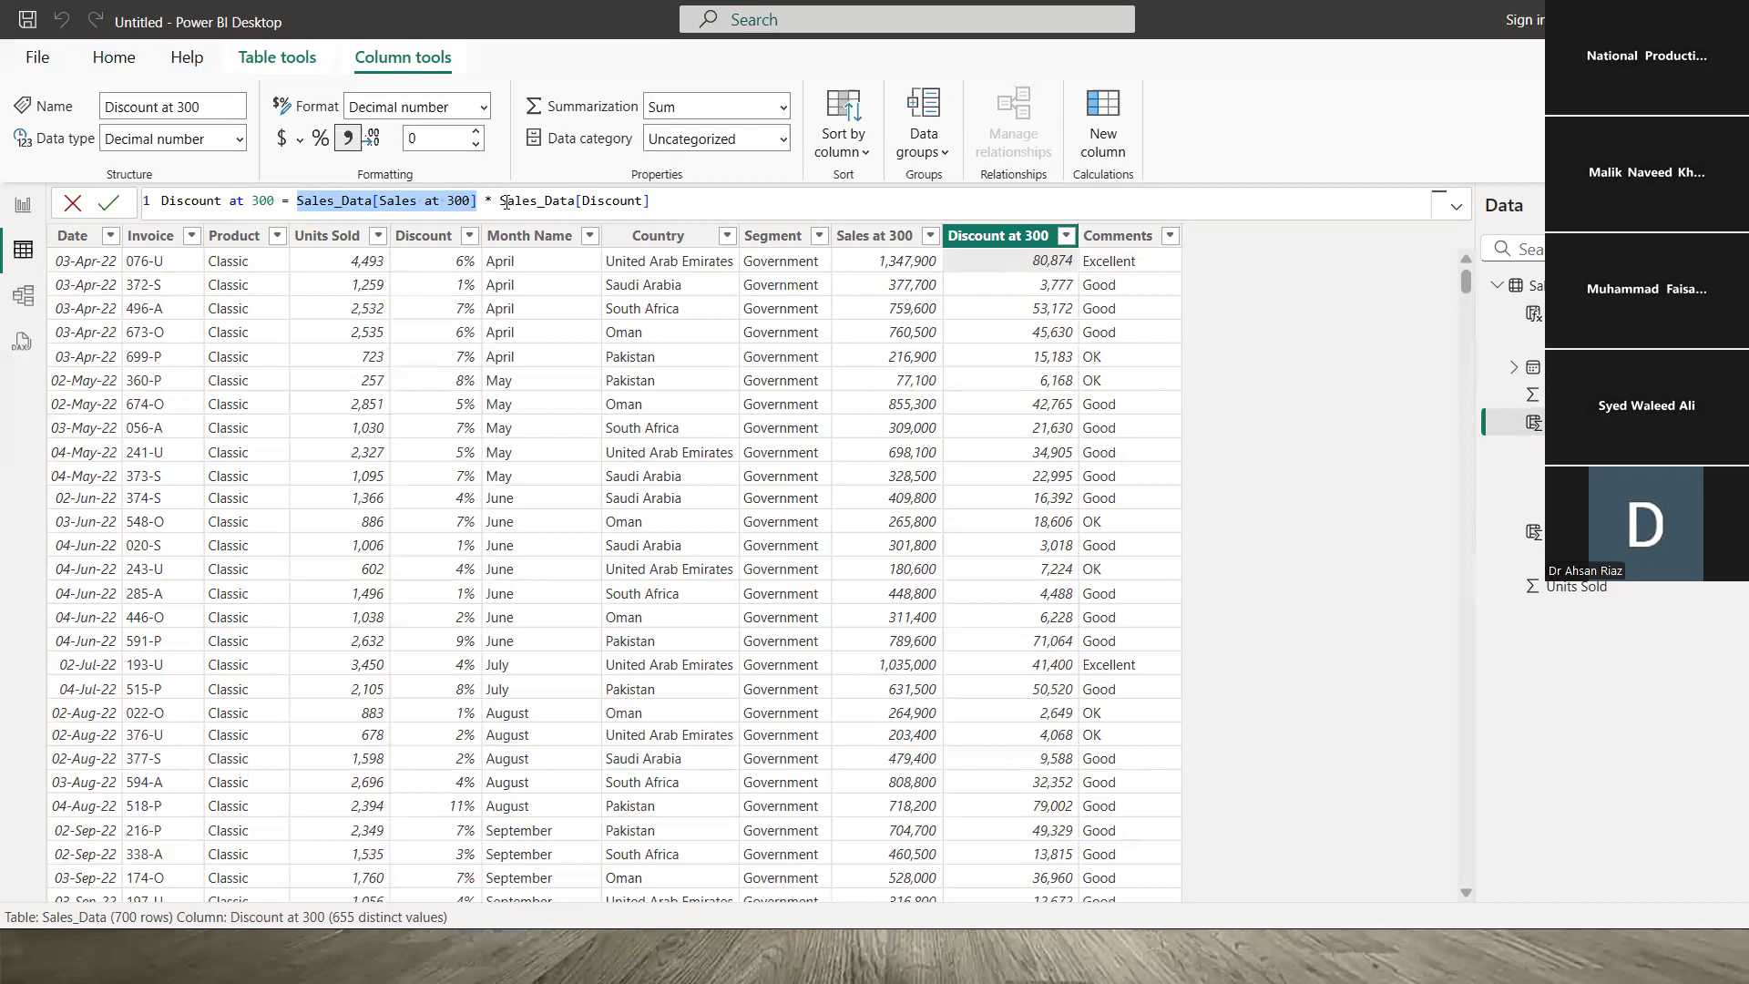
pyautogui.moveTo(501, 200); pyautogui.dragTo(672, 197)
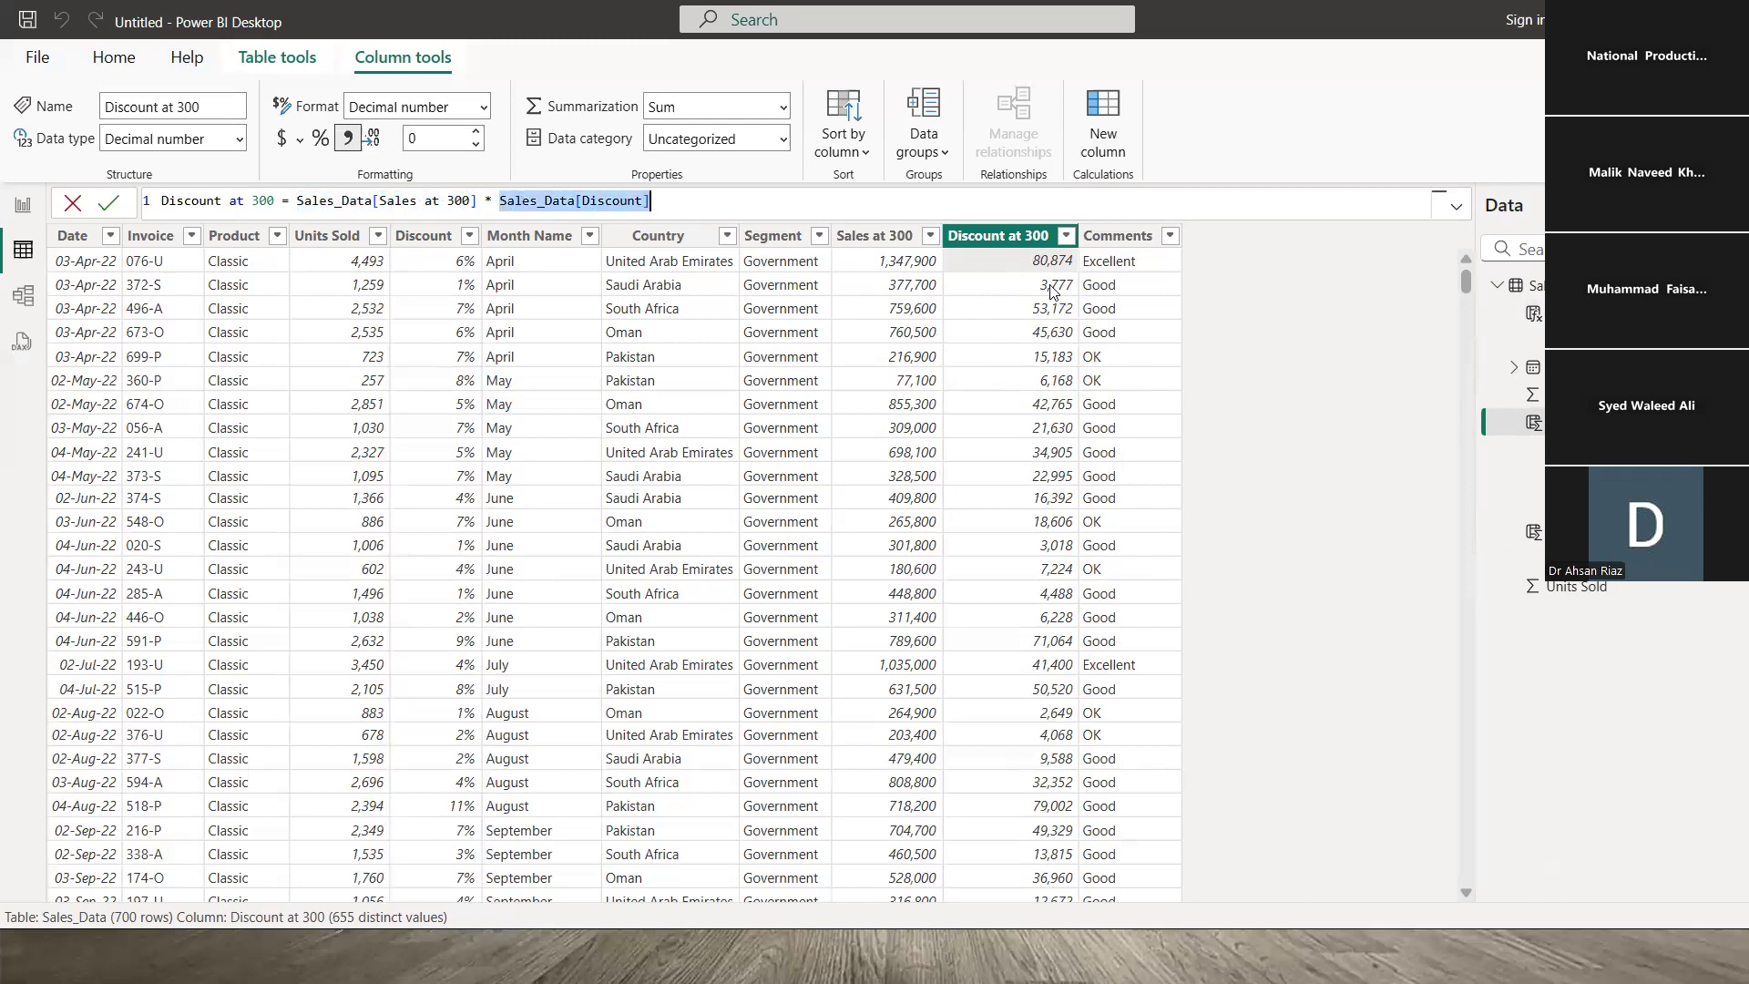
pyautogui.click(1018, 270)
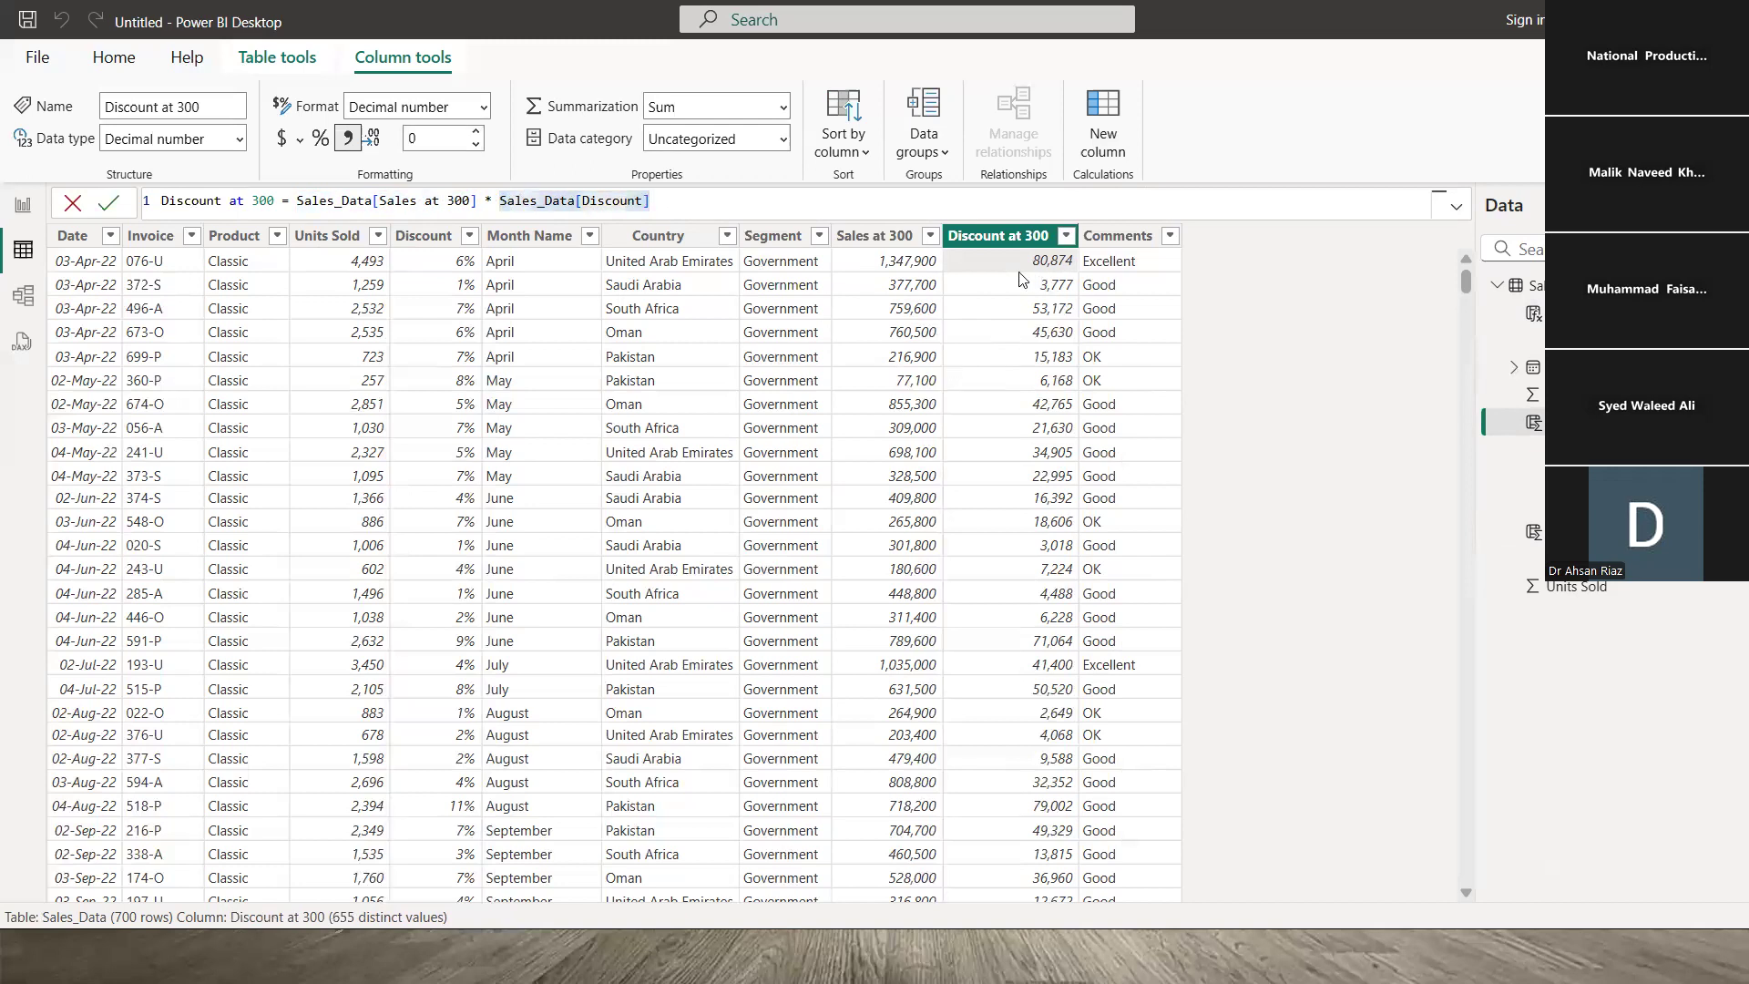
pyautogui.click(1143, 266)
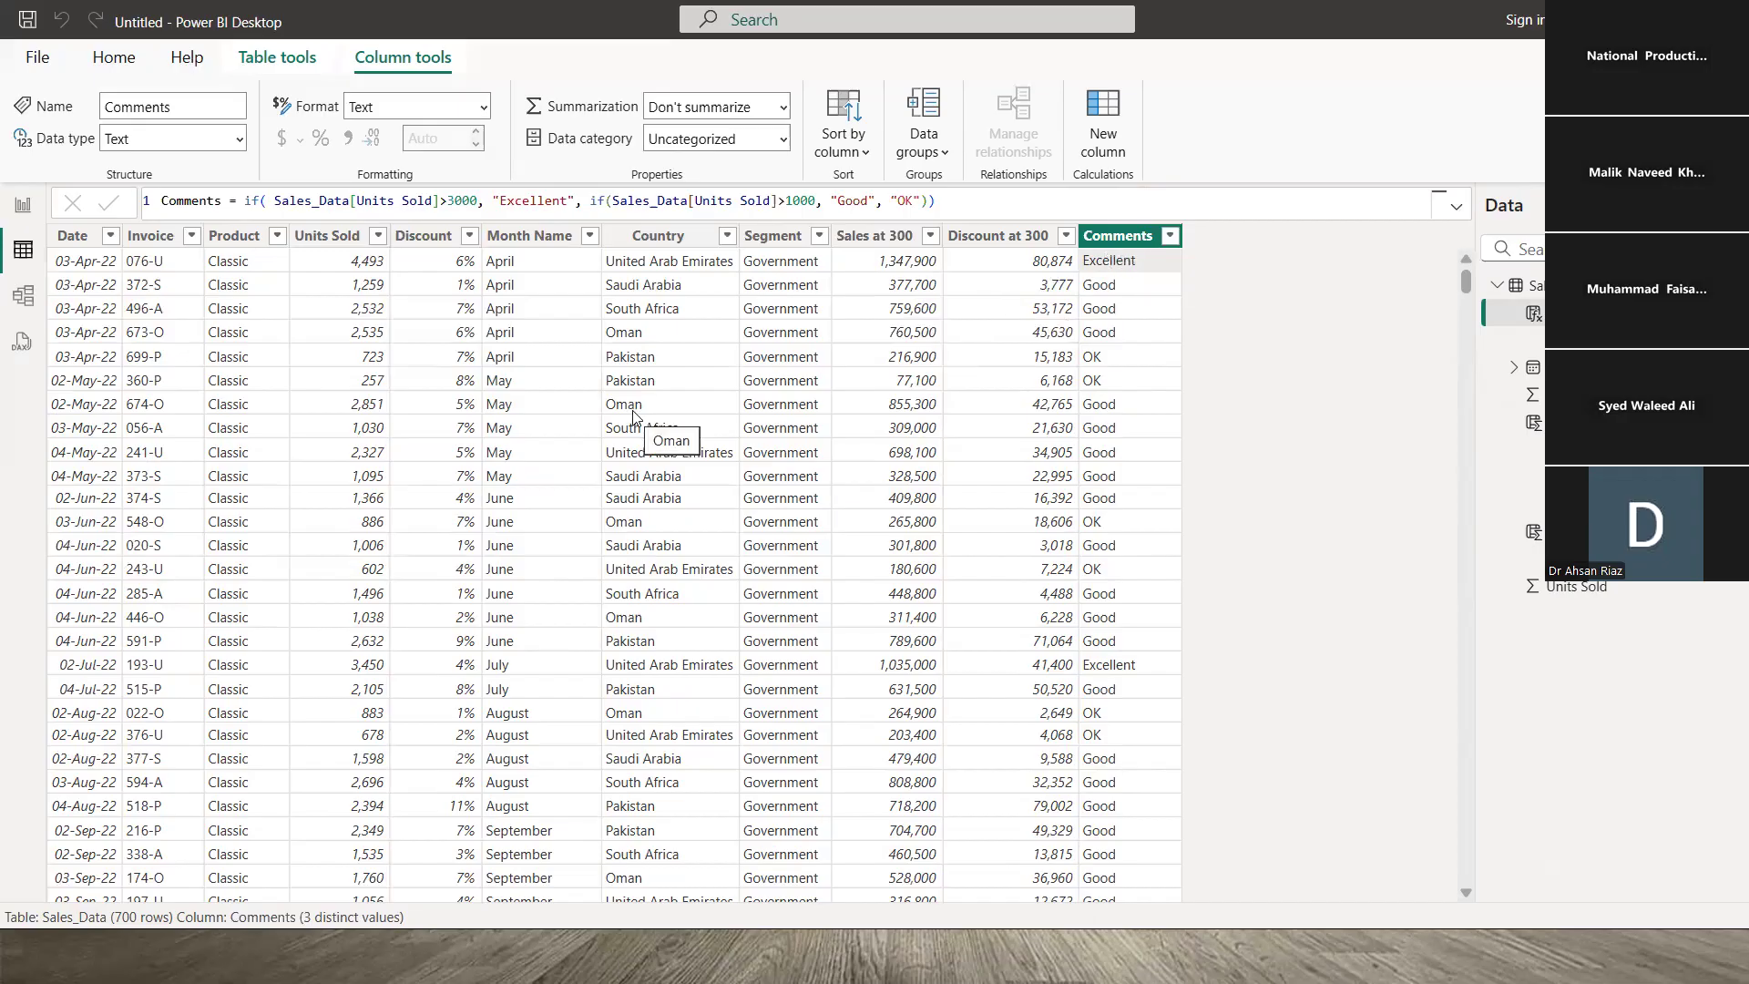
pyautogui.hotkey('alt', 'Tab')
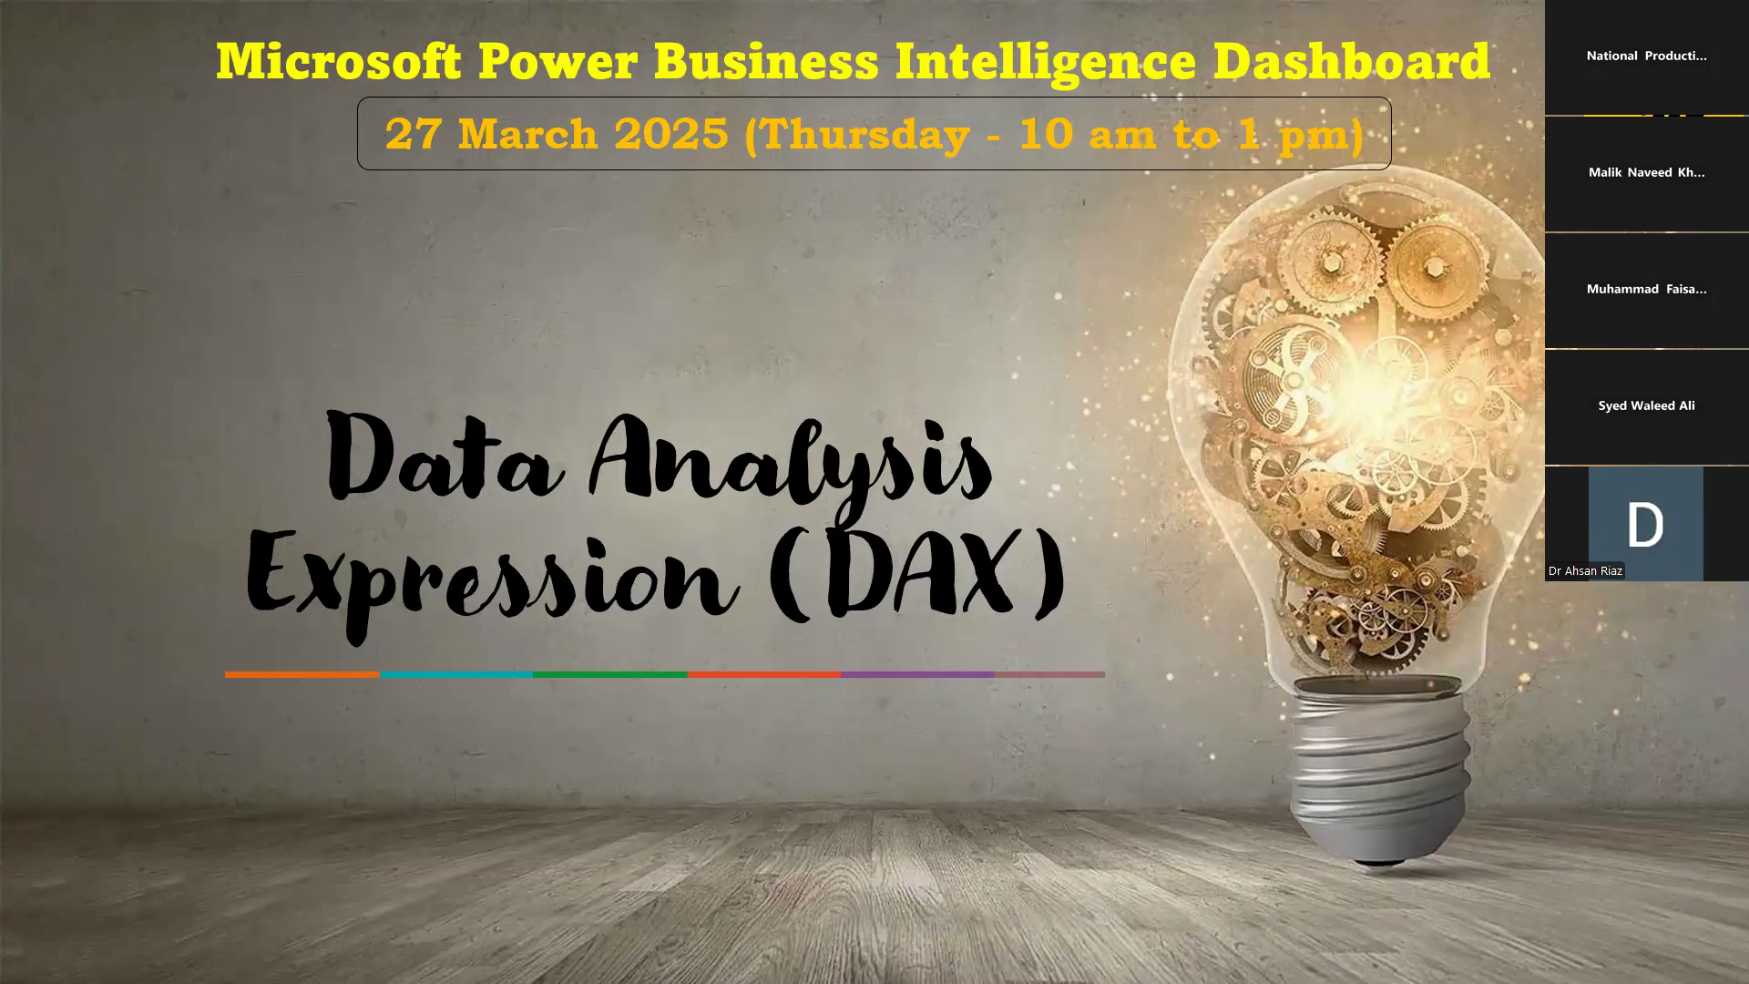
# - Advance to the Modeling slide and return to Power BI Desktop
pyautogui.press('Right')
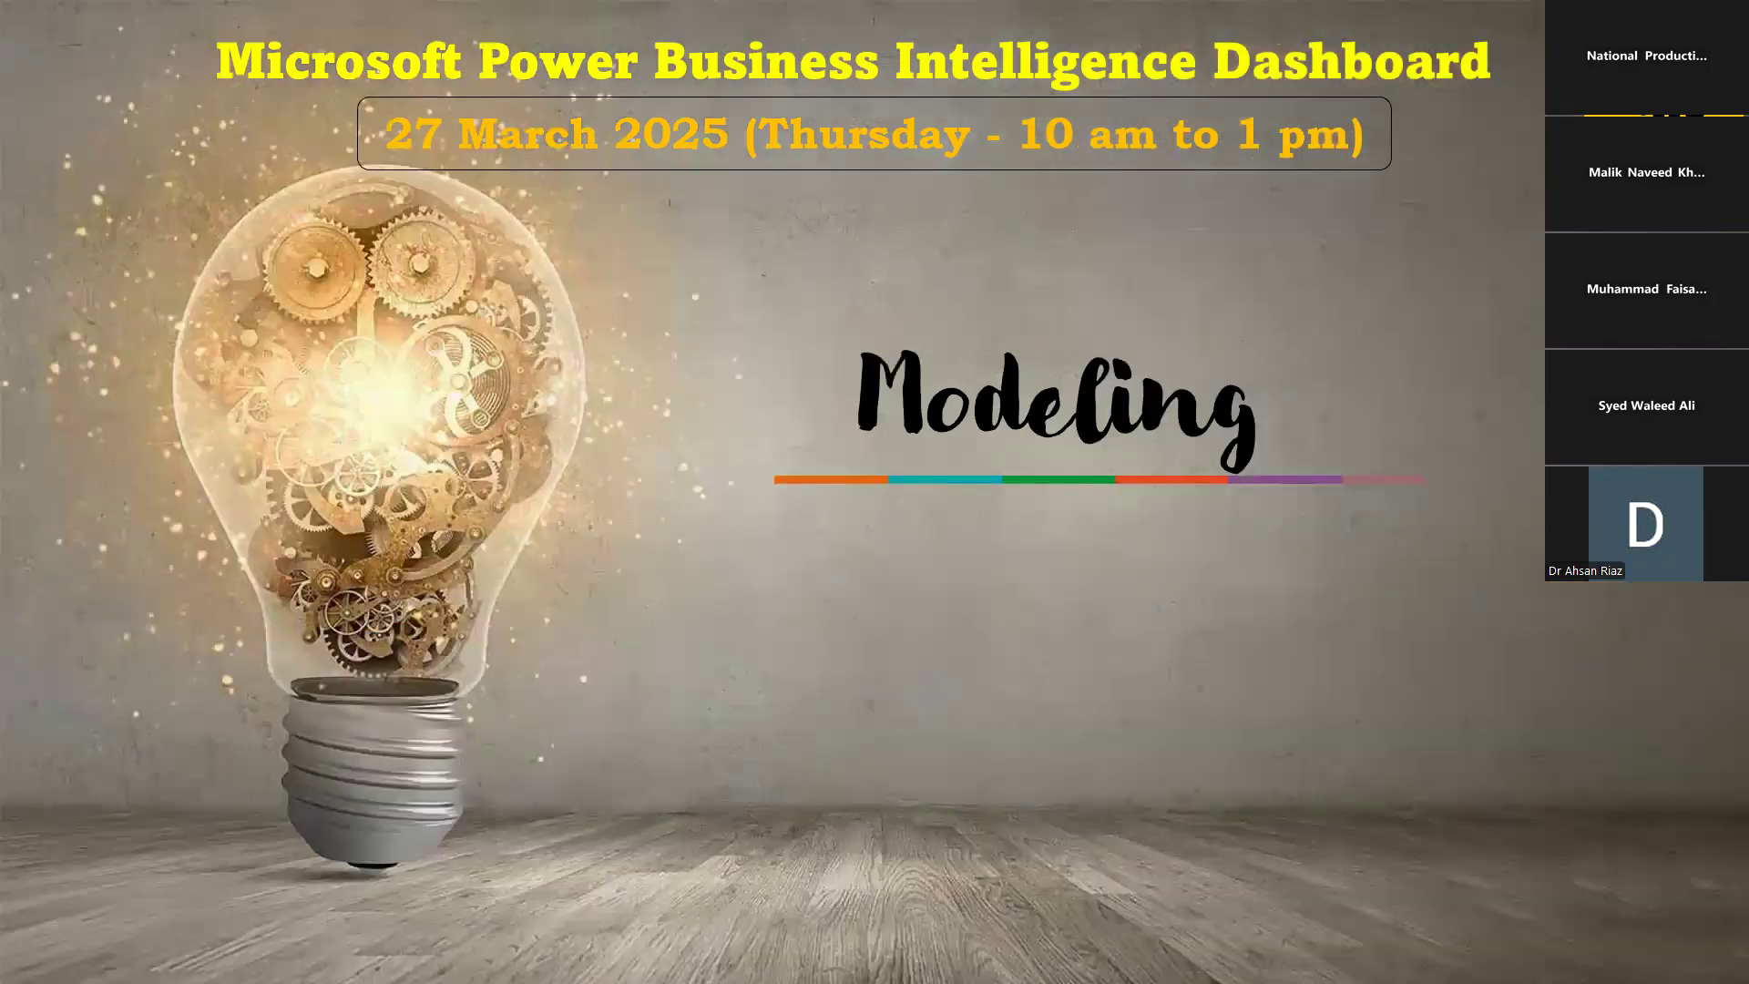
pyautogui.hotkey('alt', 'Tab')
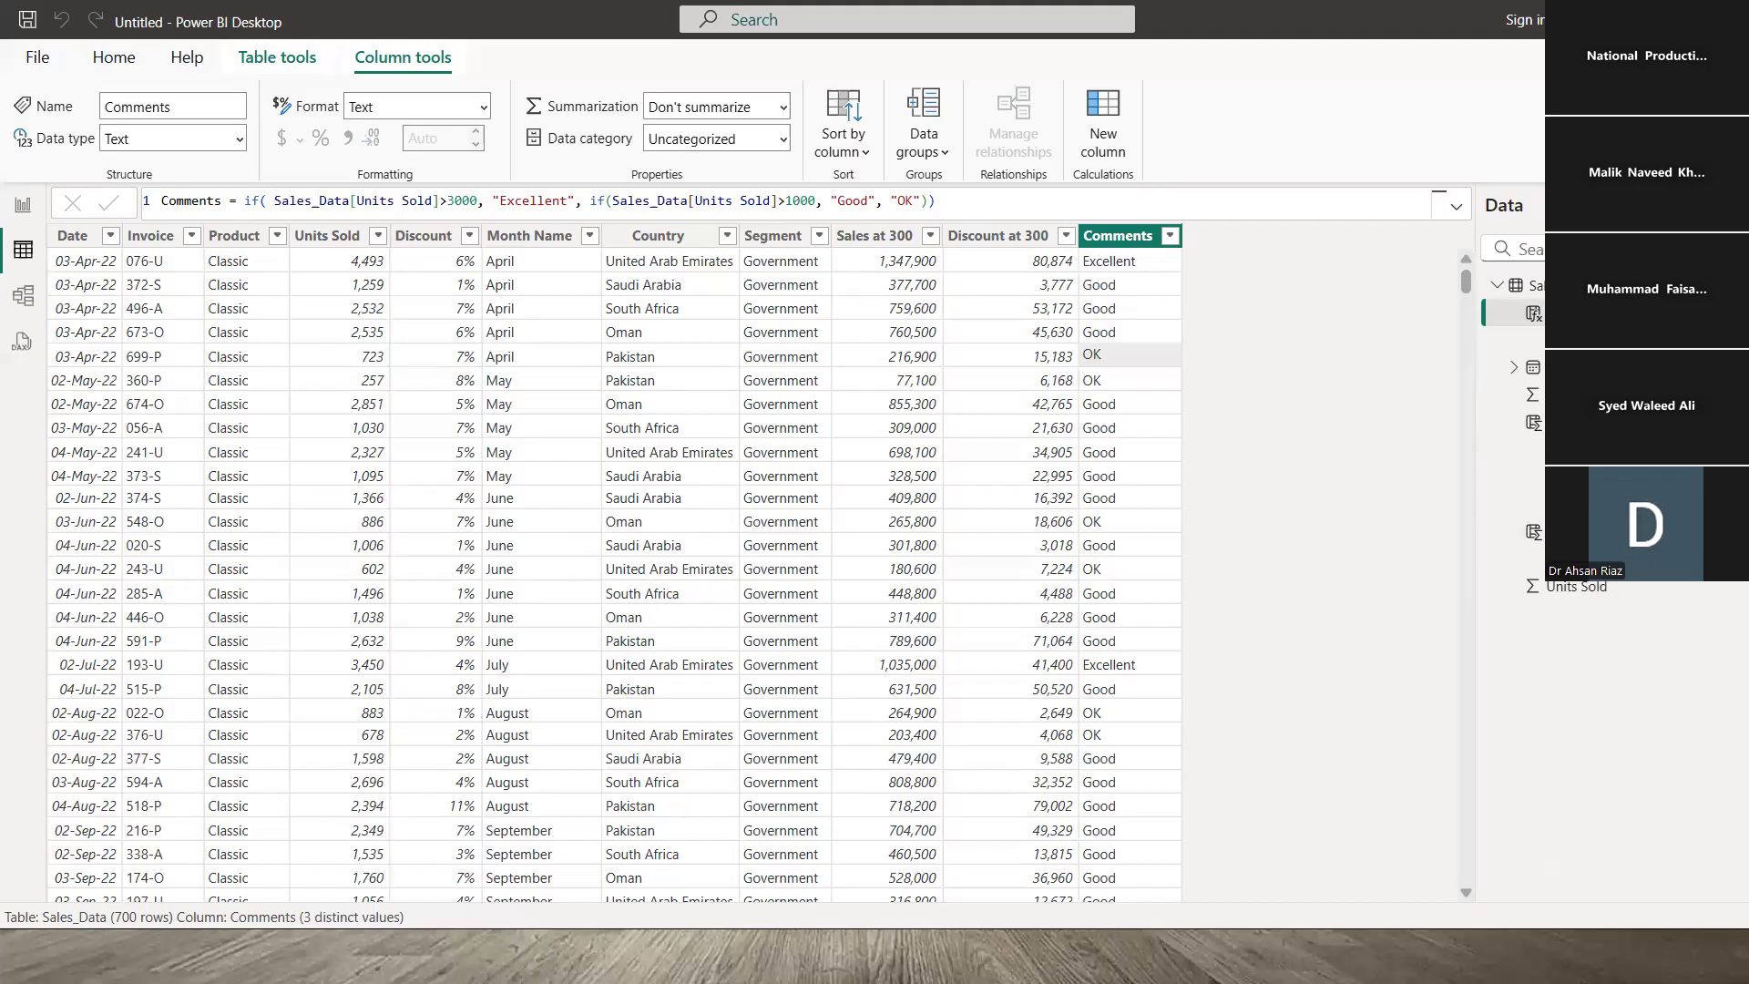
# - In Model view, lengthen the Sales_Data card to list every field, then go back to the report
pyautogui.hotkey('alt', 'Tab')
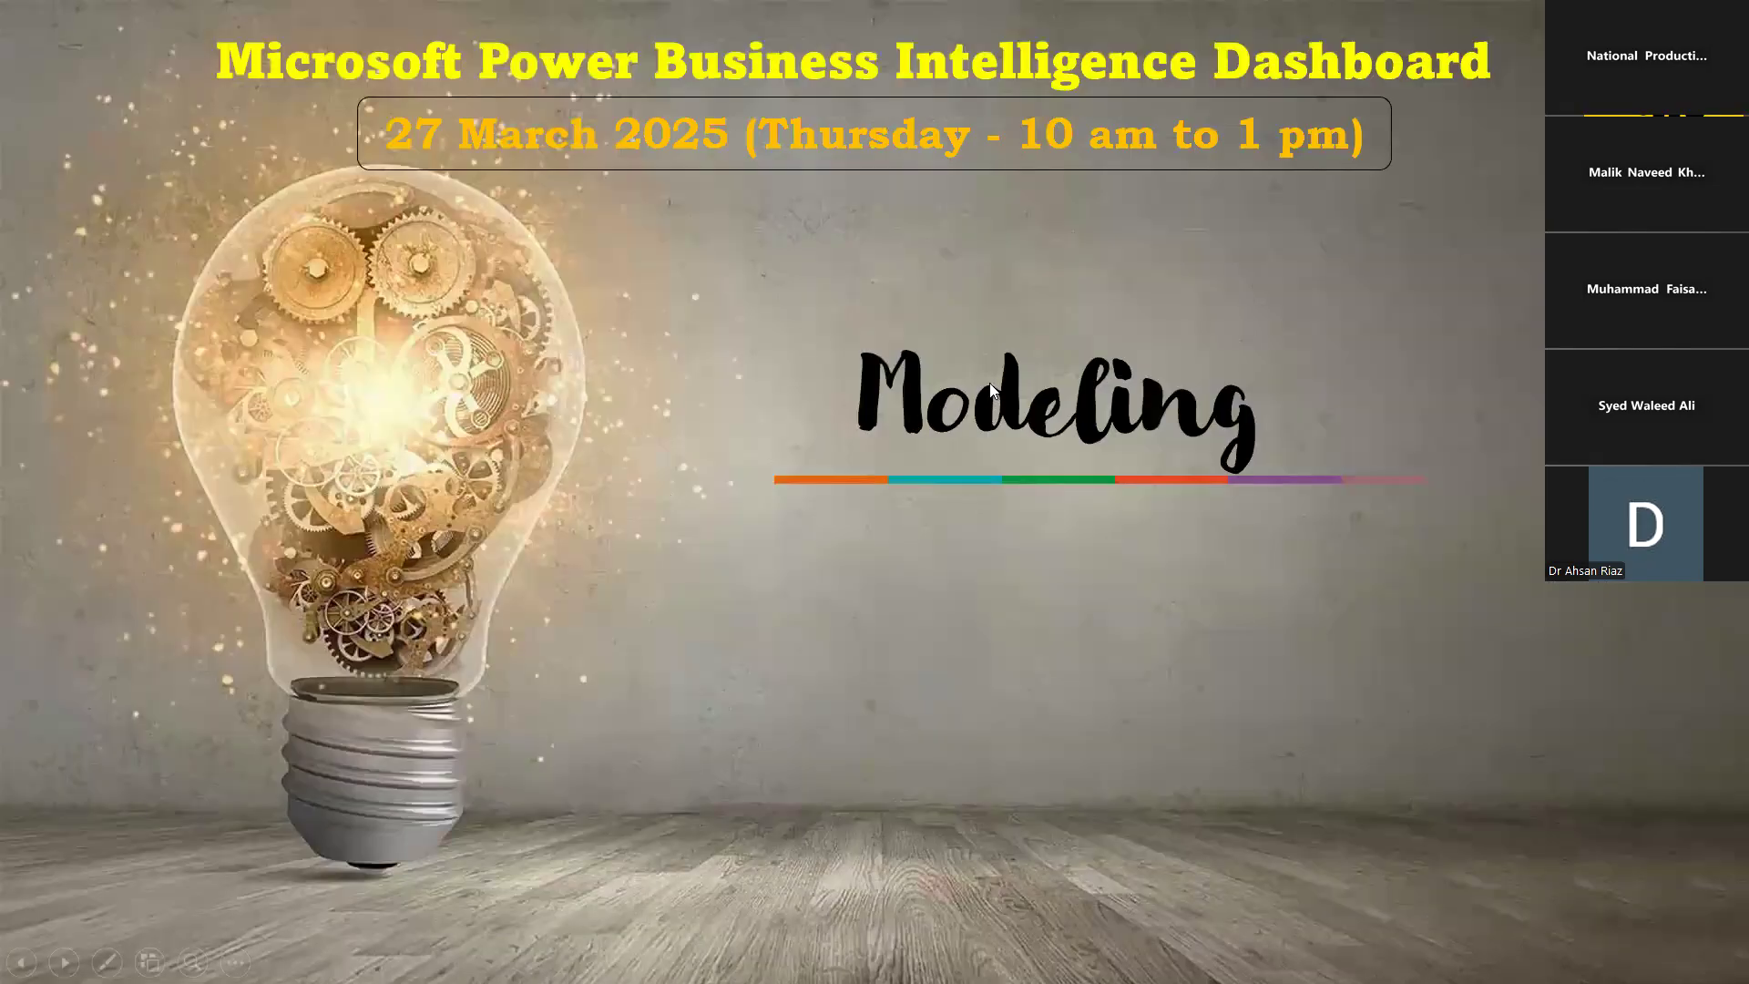
pyautogui.hotkey('alt', 'Tab')
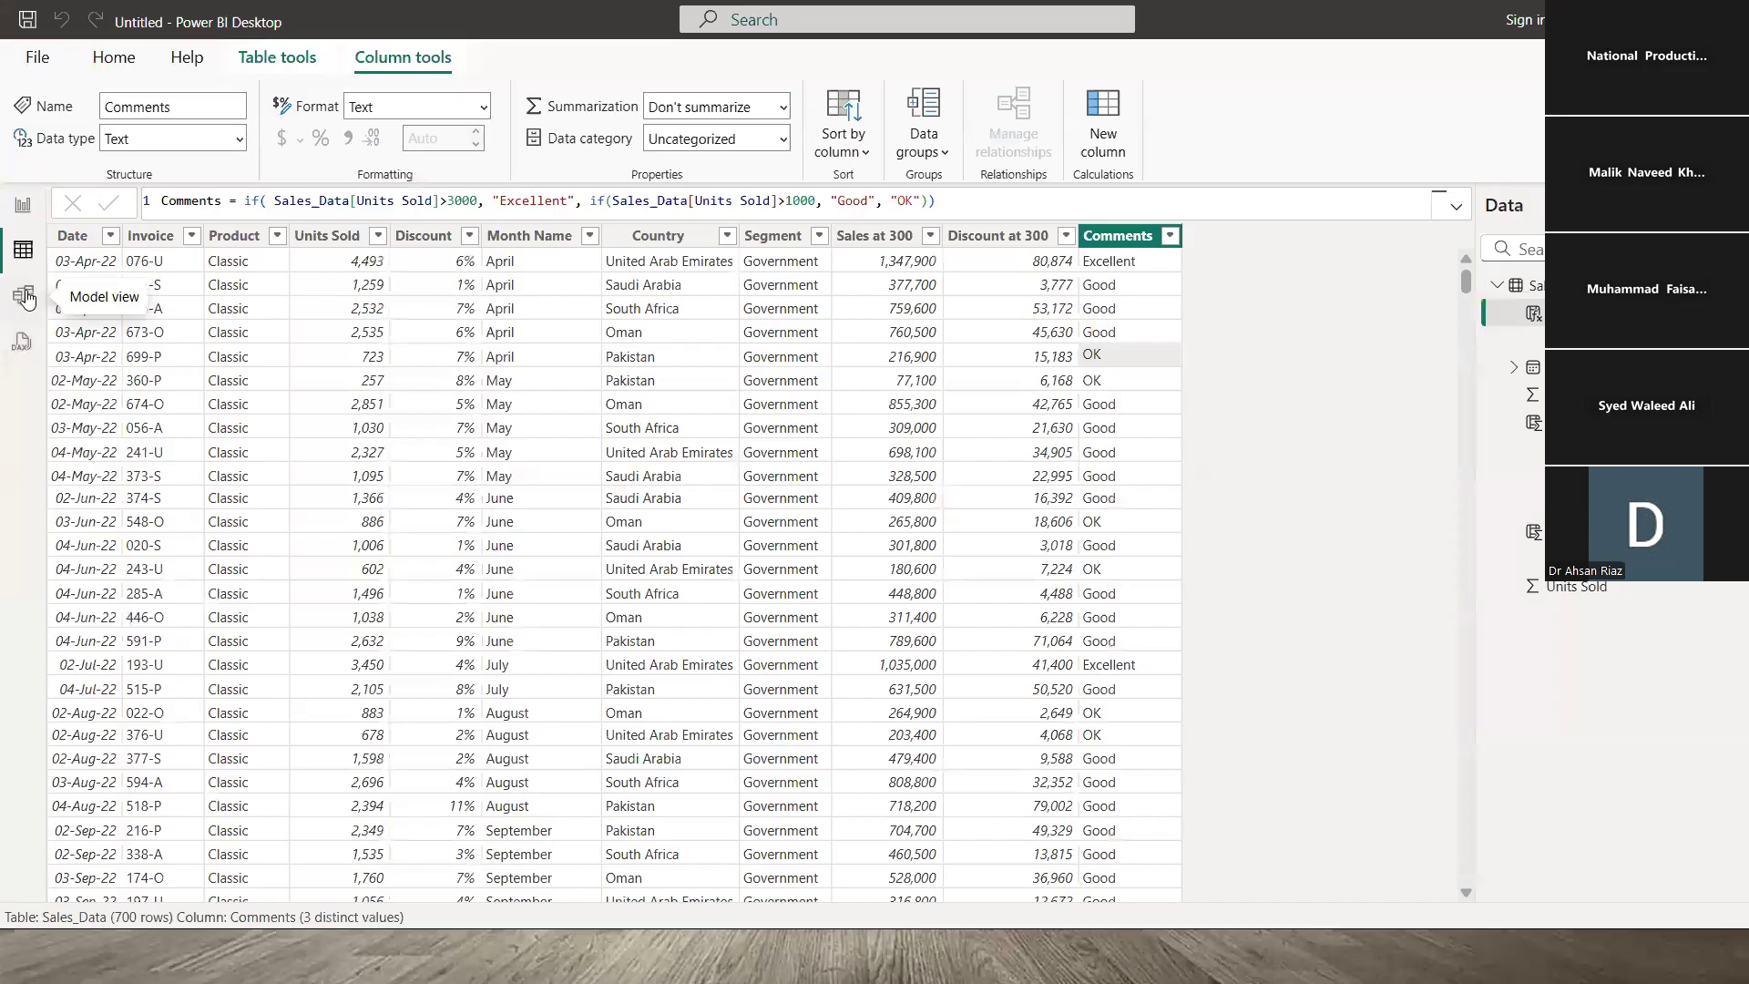
pyautogui.click(24, 296)
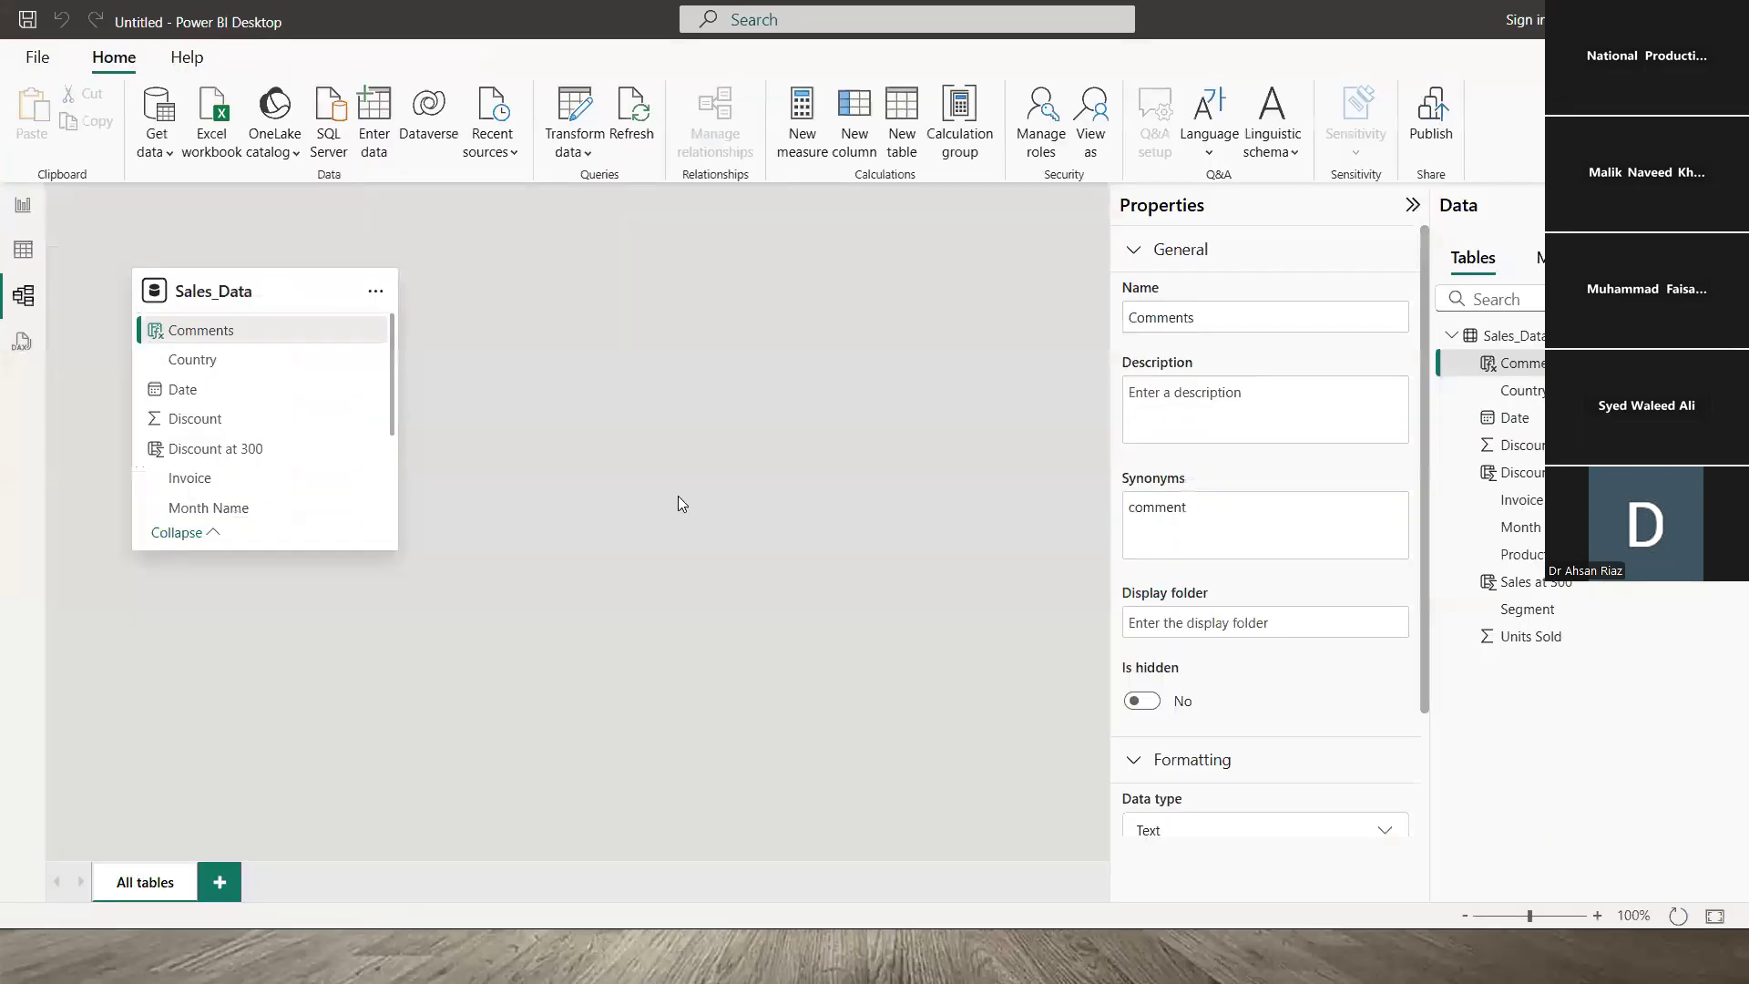
pyautogui.moveTo(266, 552); pyautogui.dragTo(269, 699)
pyautogui.click(652, 516)
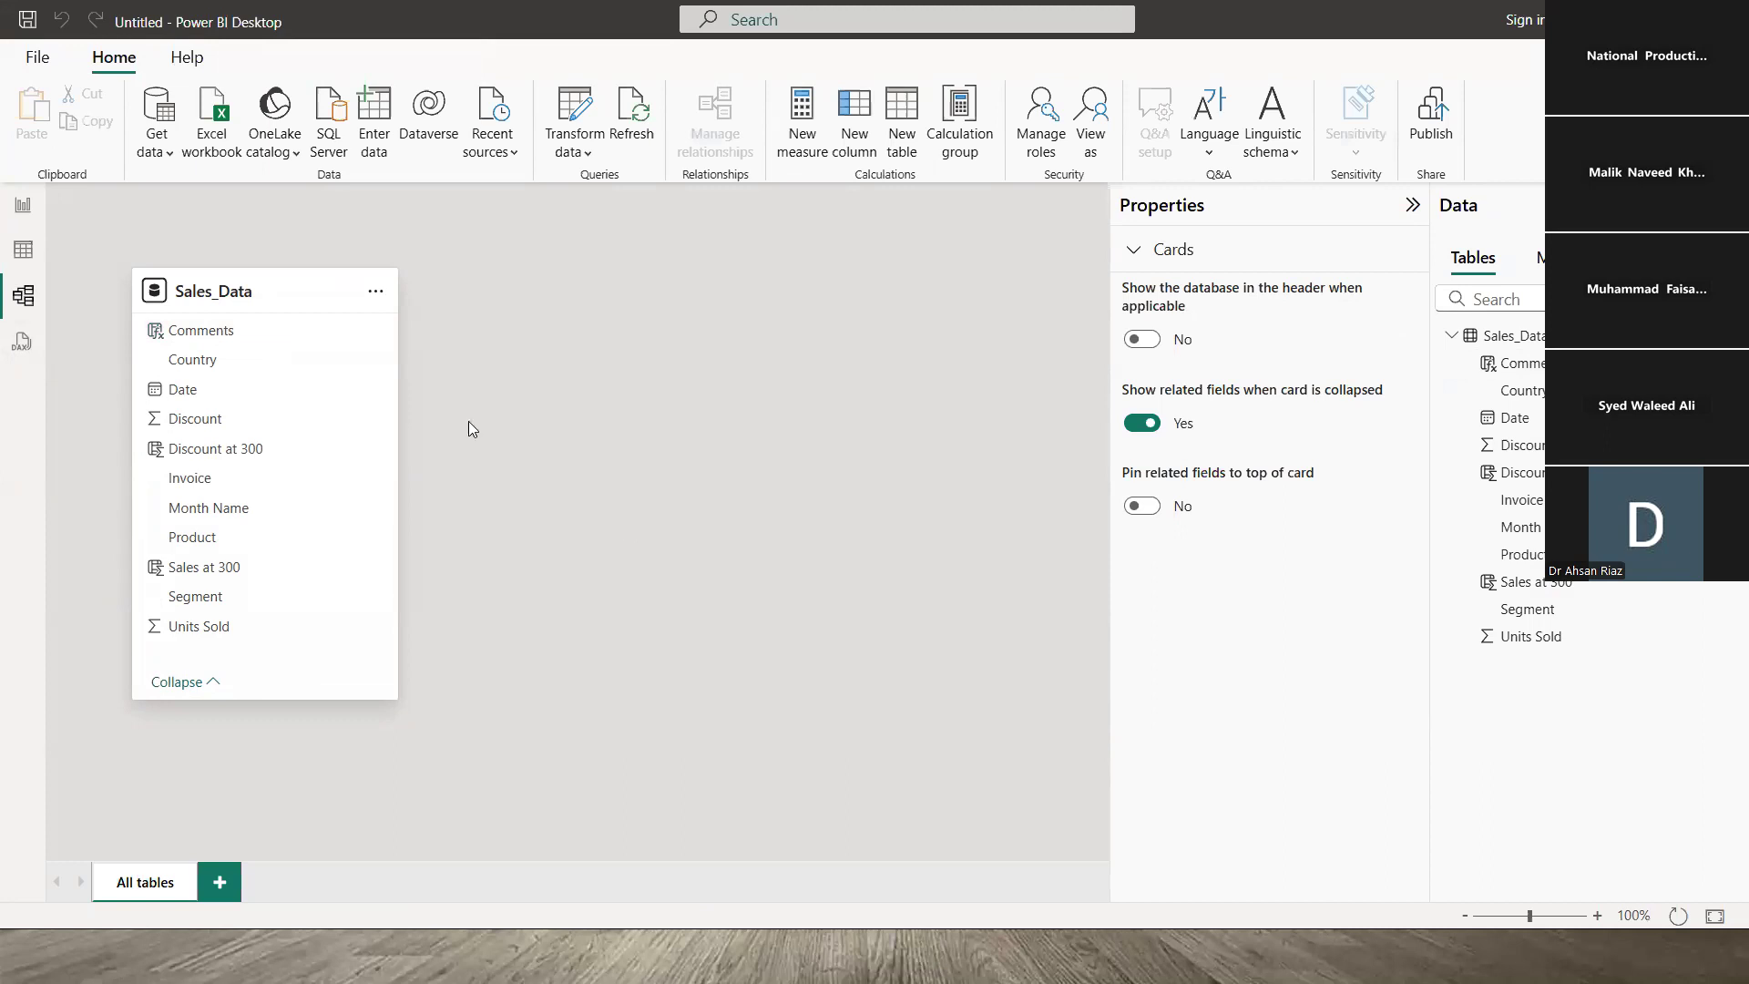
pyautogui.click(23, 206)
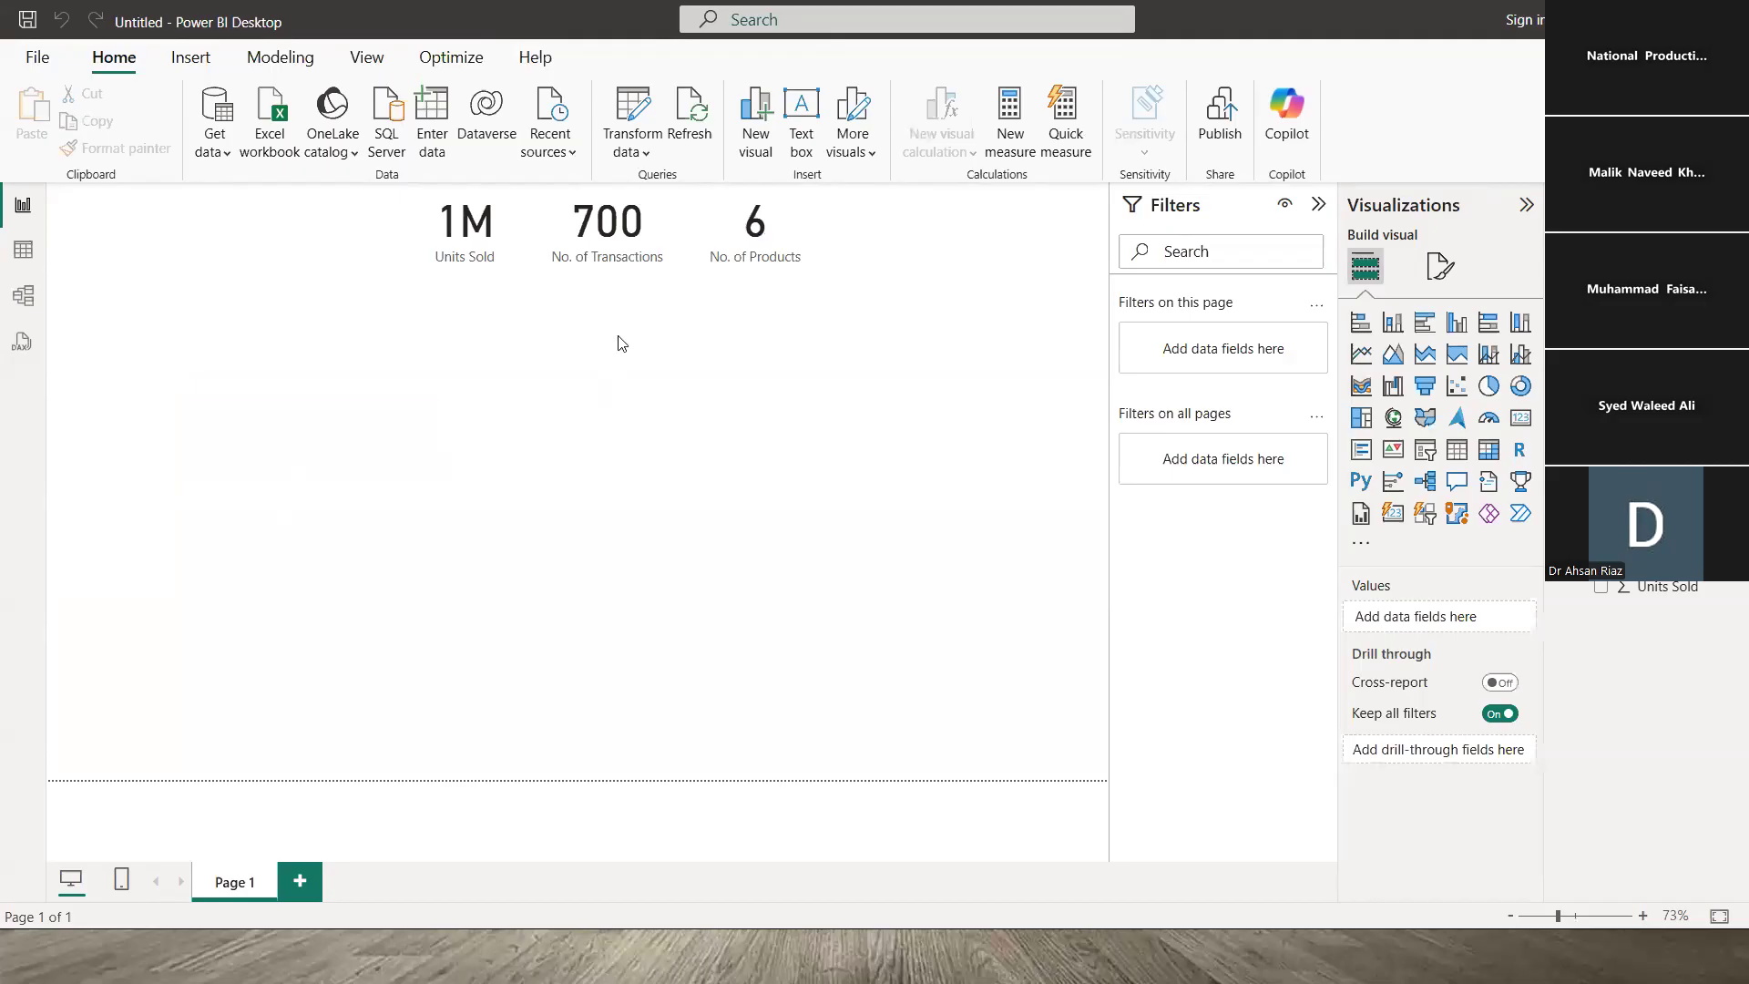
# - Recheck the Sales at 300 and Discount at 300 formulas in the Sales_Data table
pyautogui.click(465, 235)
pyautogui.click(537, 301)
pyautogui.click(24, 252)
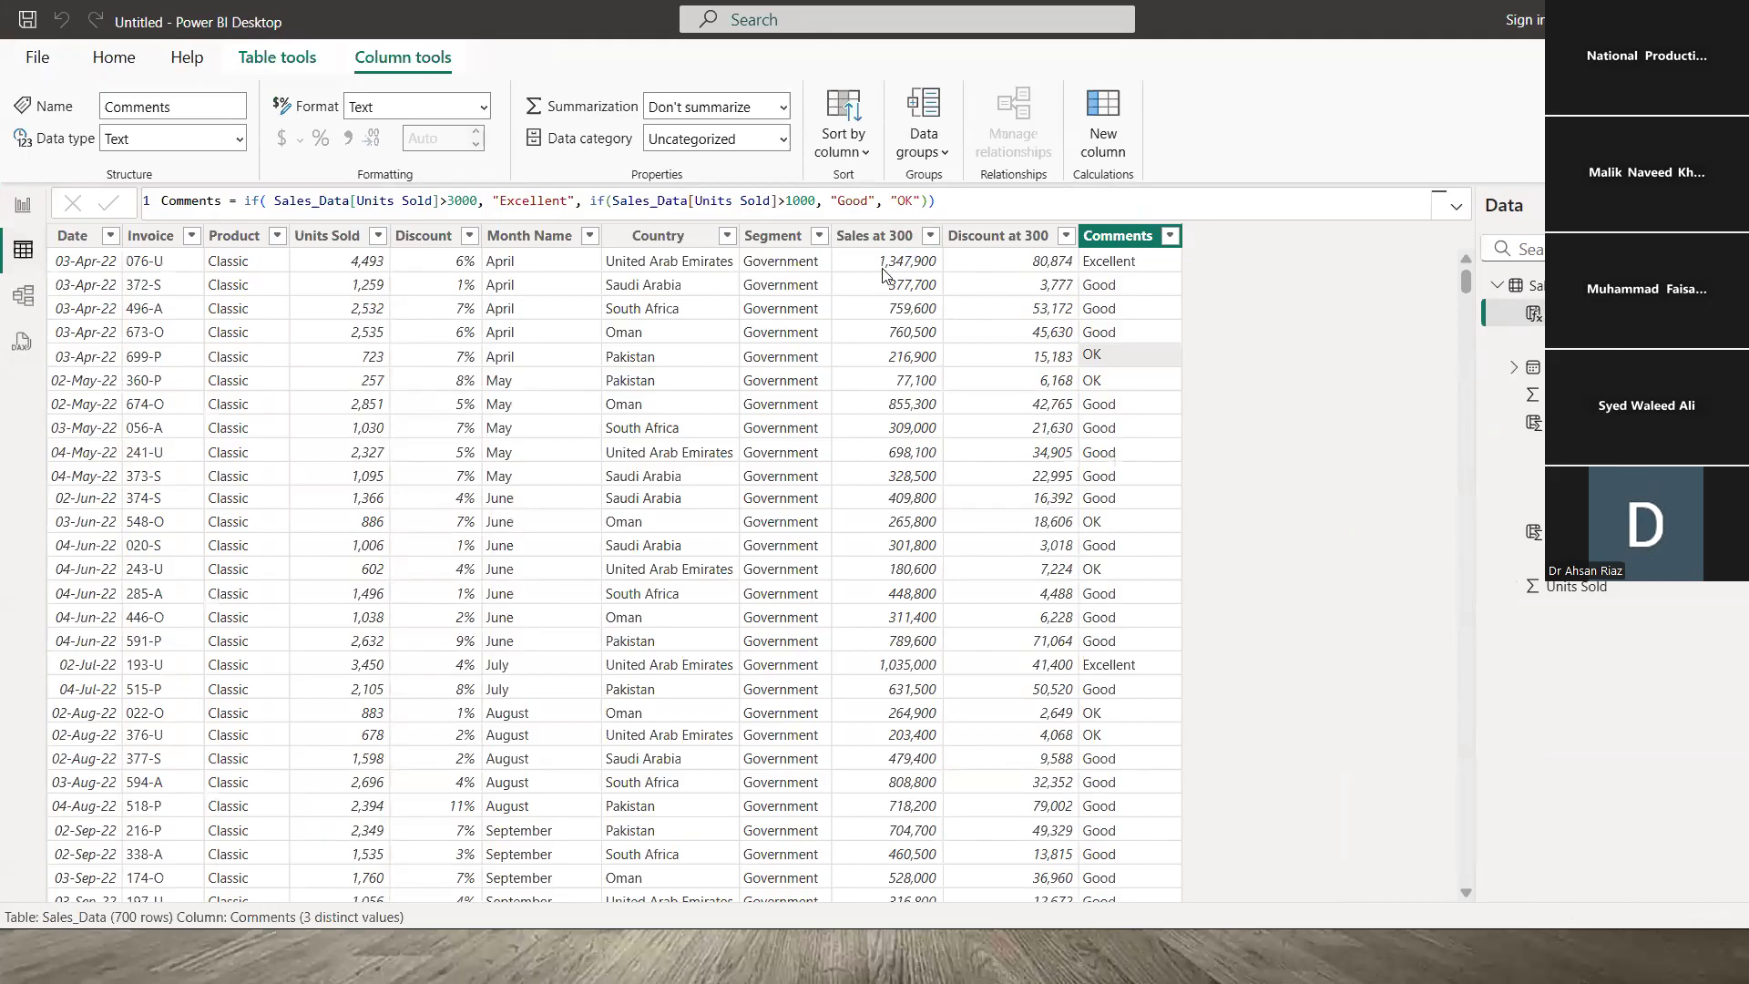
pyautogui.click(884, 273)
pyautogui.click(997, 273)
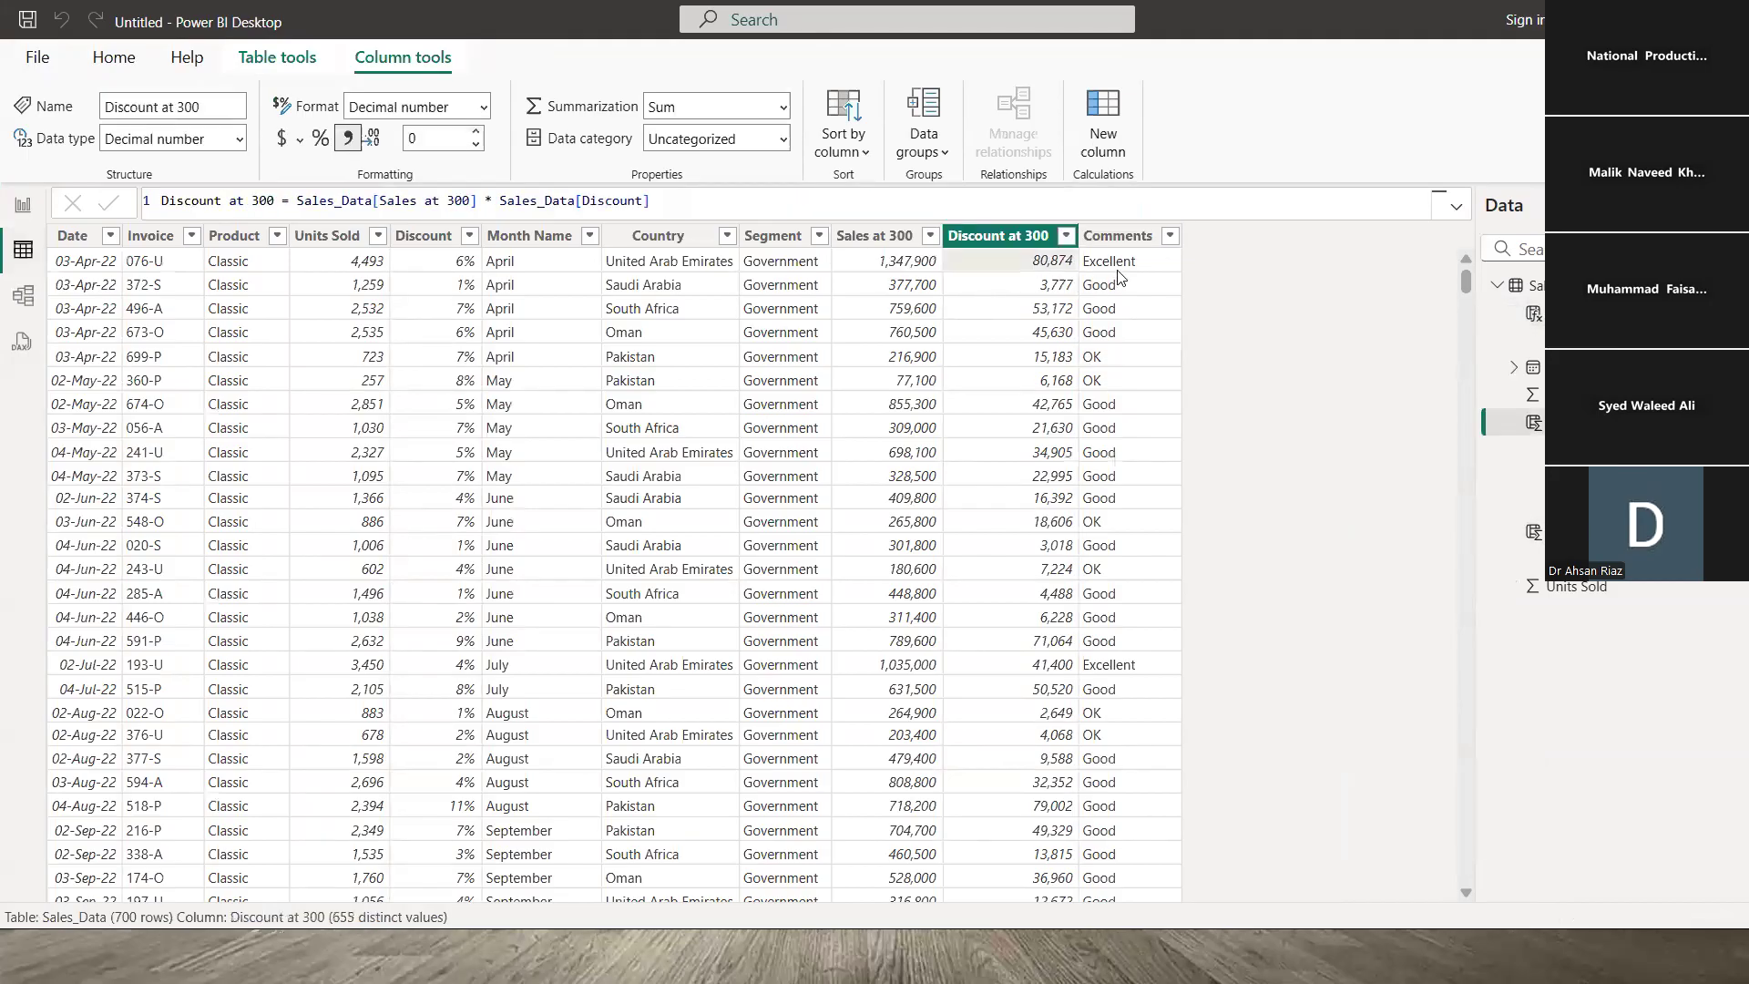
pyautogui.click(884, 267)
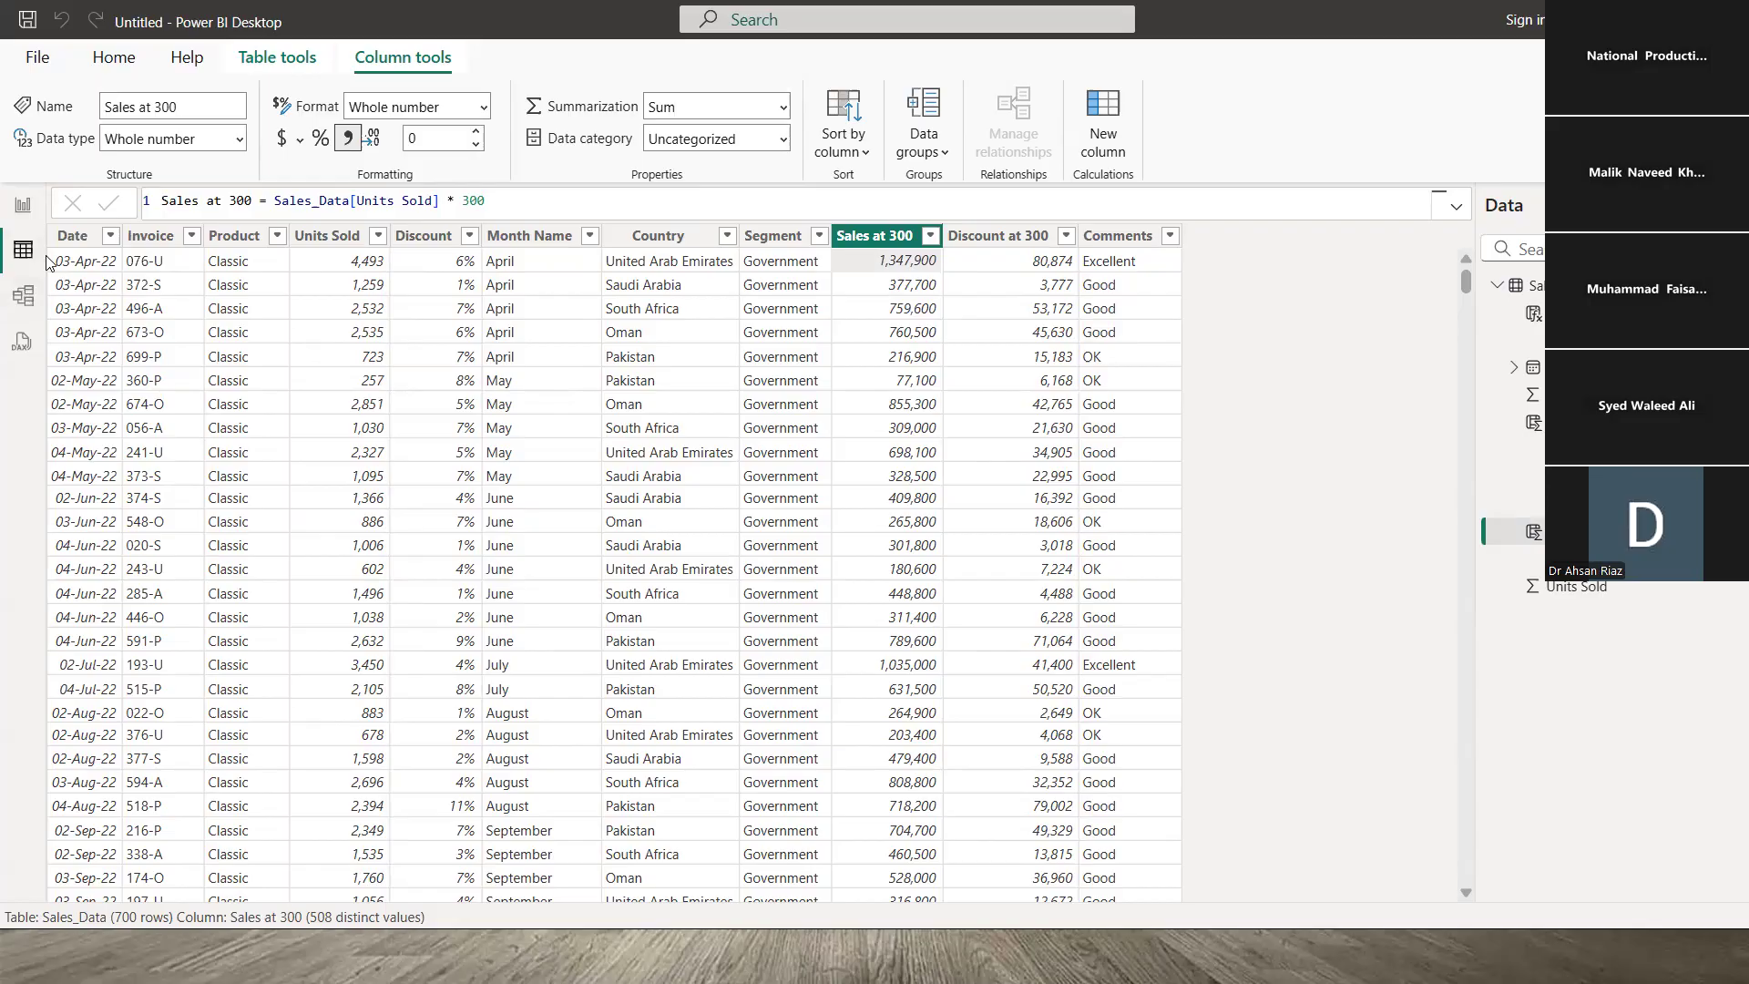
# - From the report page, start a Get data Text/CSV import and show the Power BI - Overview folder
pyautogui.click(113, 62)
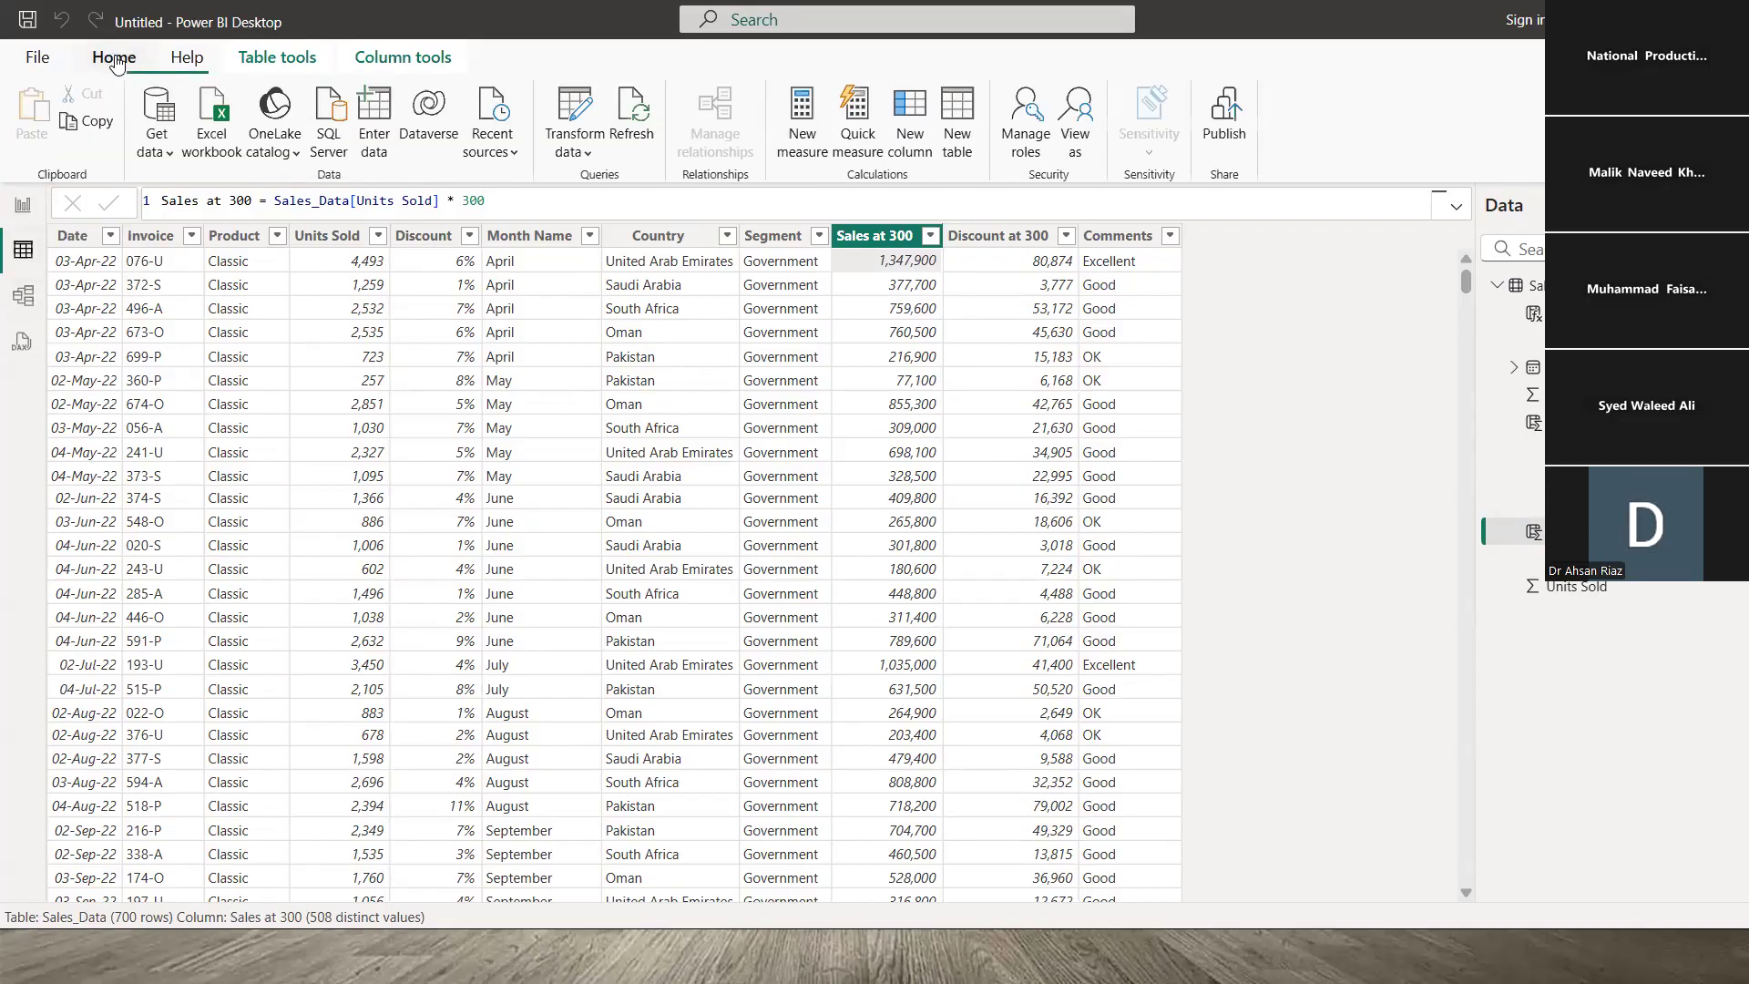
pyautogui.click(23, 210)
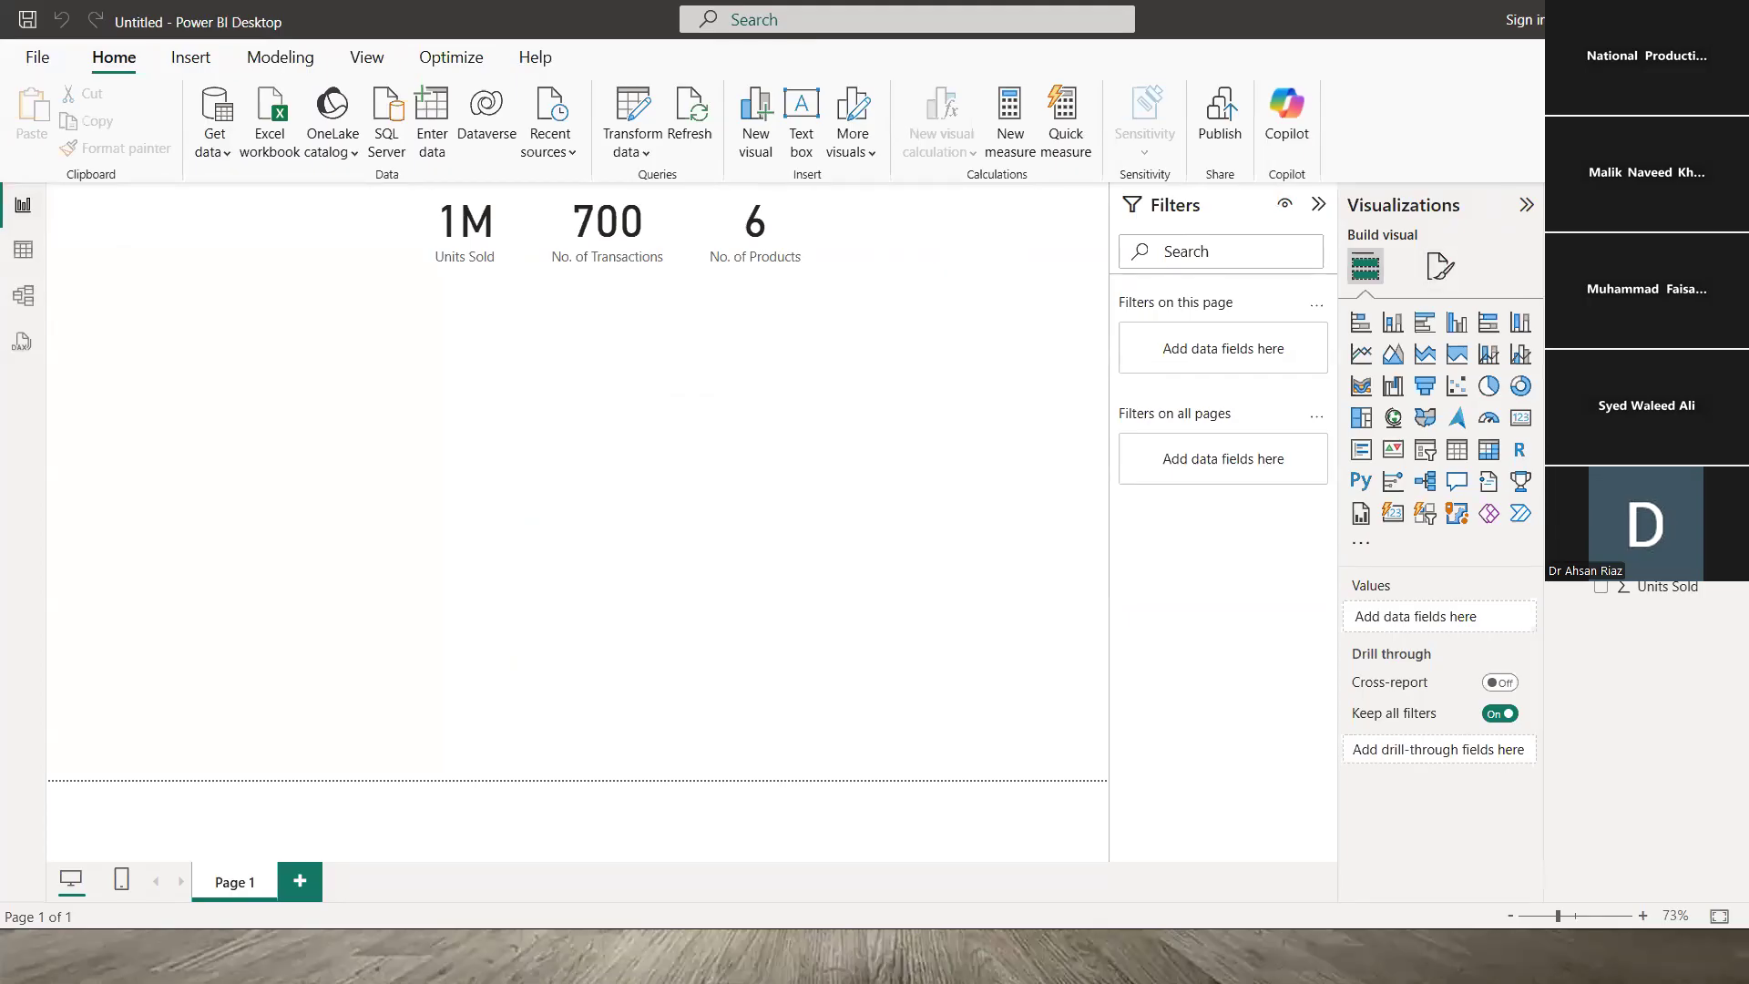
pyautogui.click(1568, 290)
pyautogui.click(1563, 290)
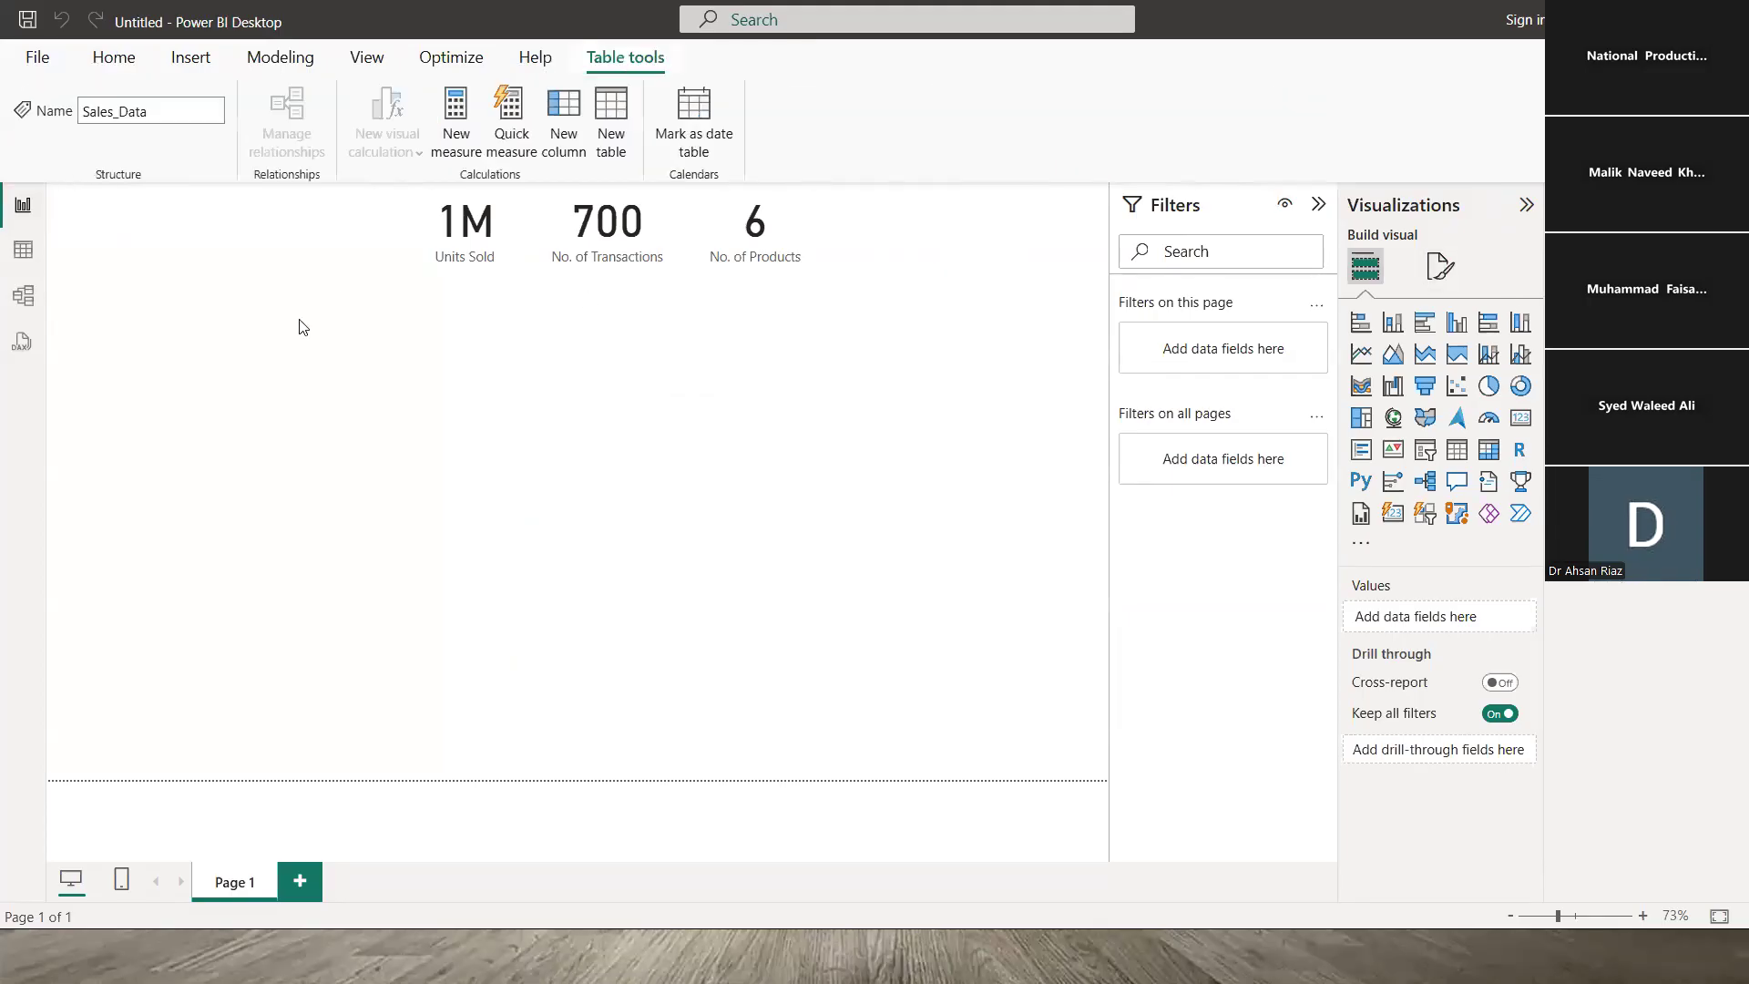
pyautogui.click(114, 57)
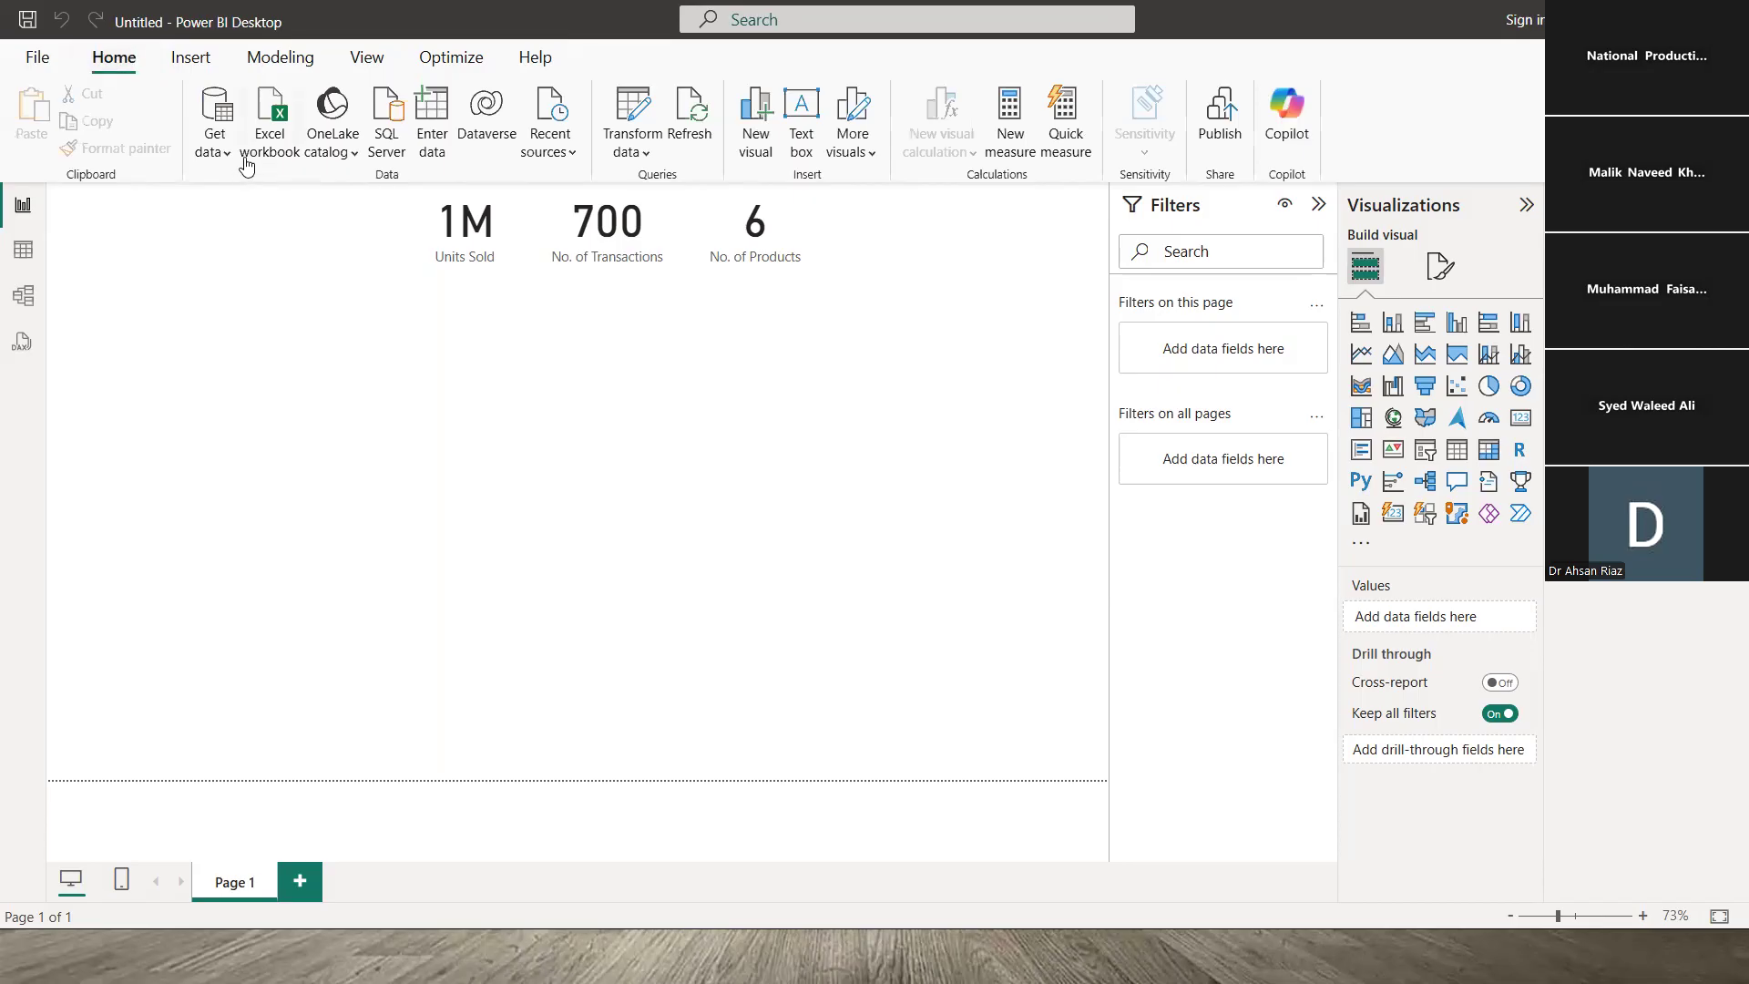
pyautogui.click(216, 146)
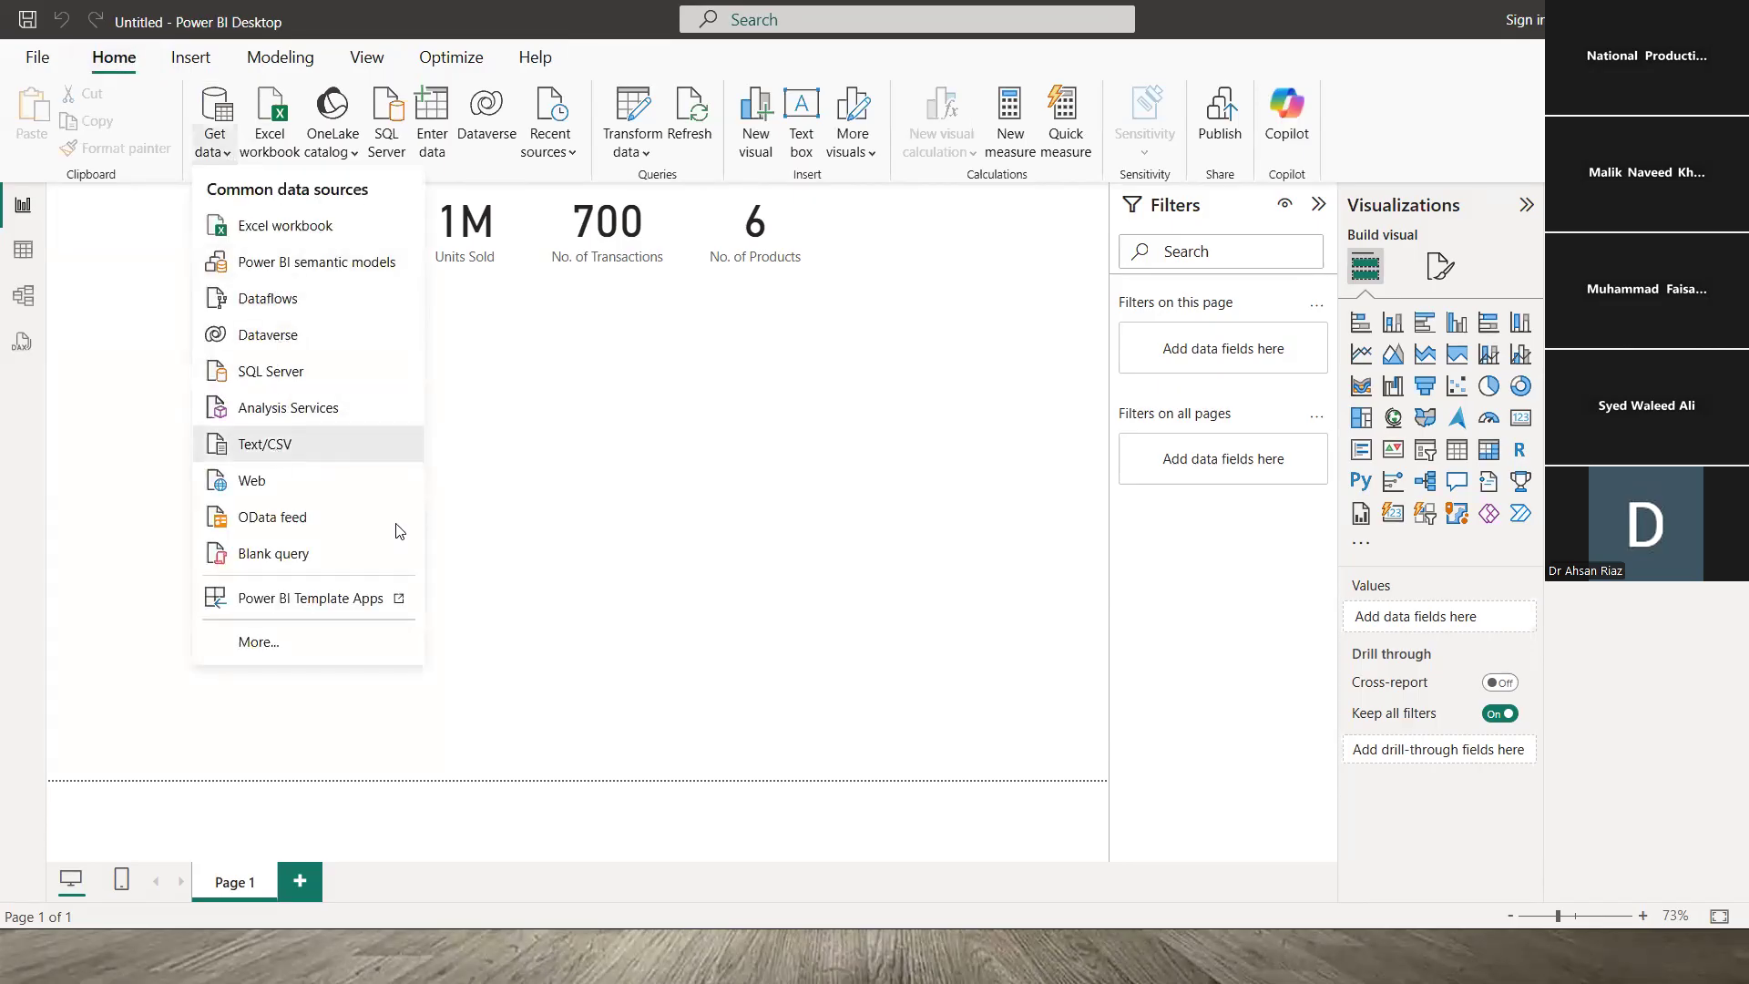
pyautogui.hotkey('alt', 'Tab')
pyautogui.hotkey('alt', 'Tab')
pyautogui.hotkey('alt', 'Tab')
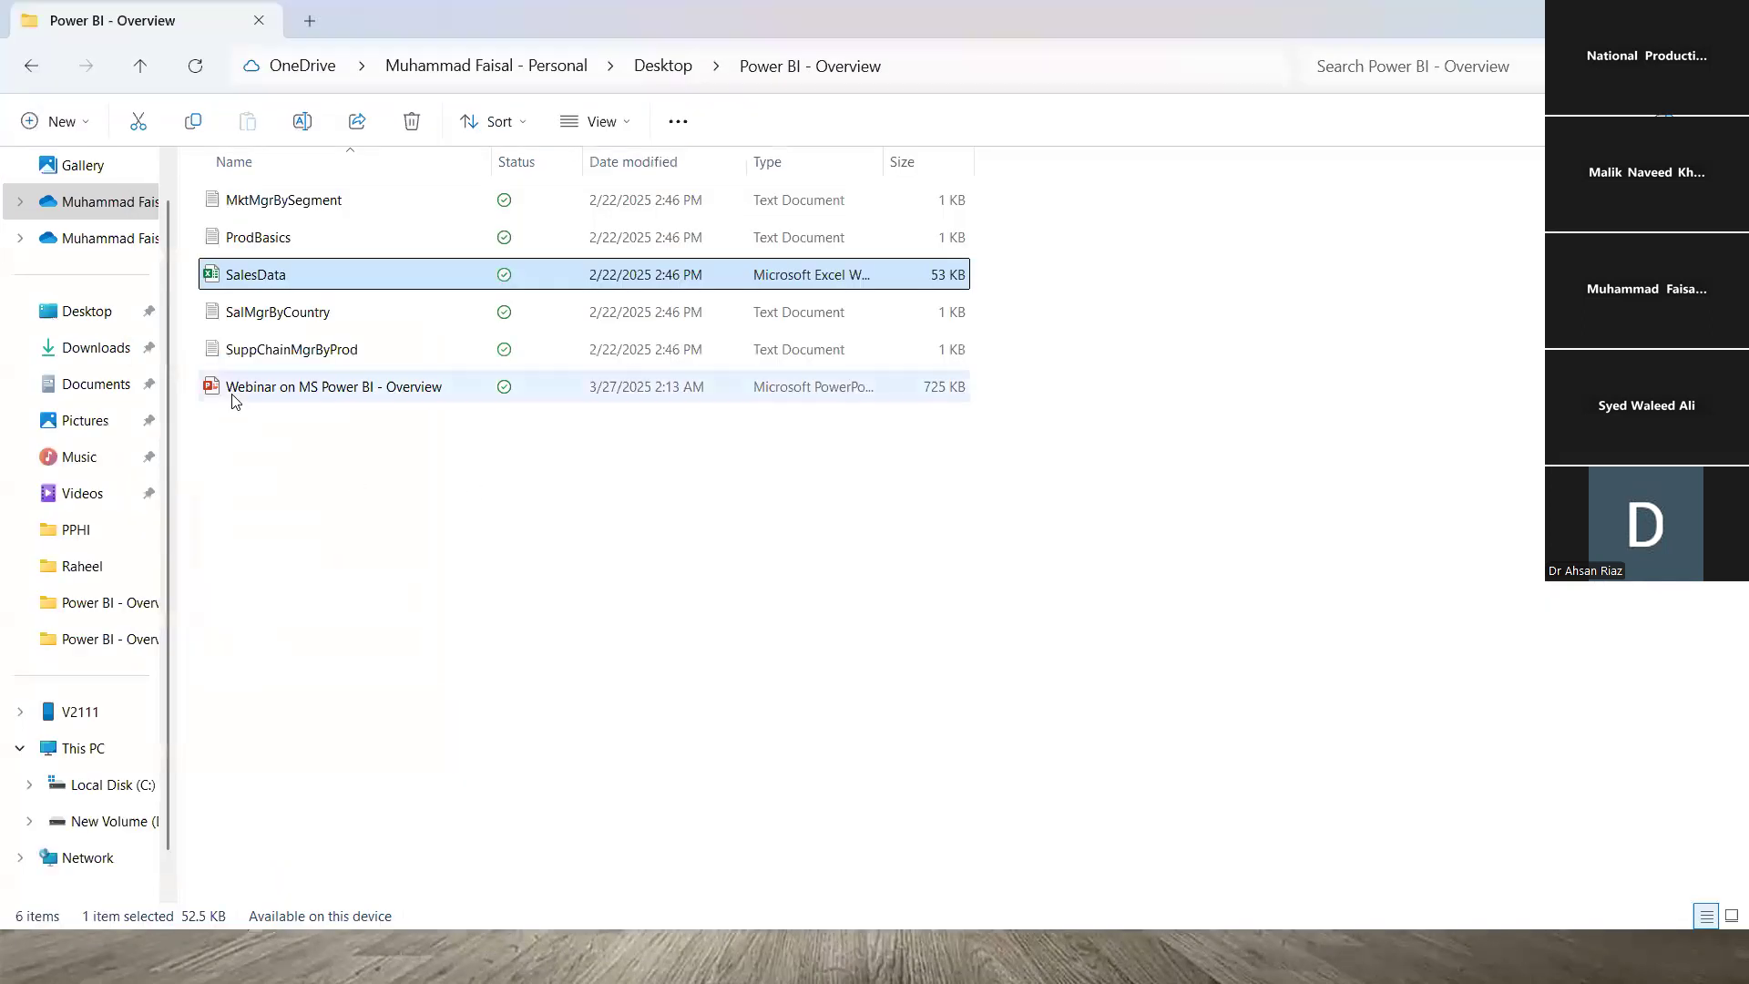
# - Open ProdBasics in Notepad, read through its product list, and close it
pyautogui.click(268, 244)
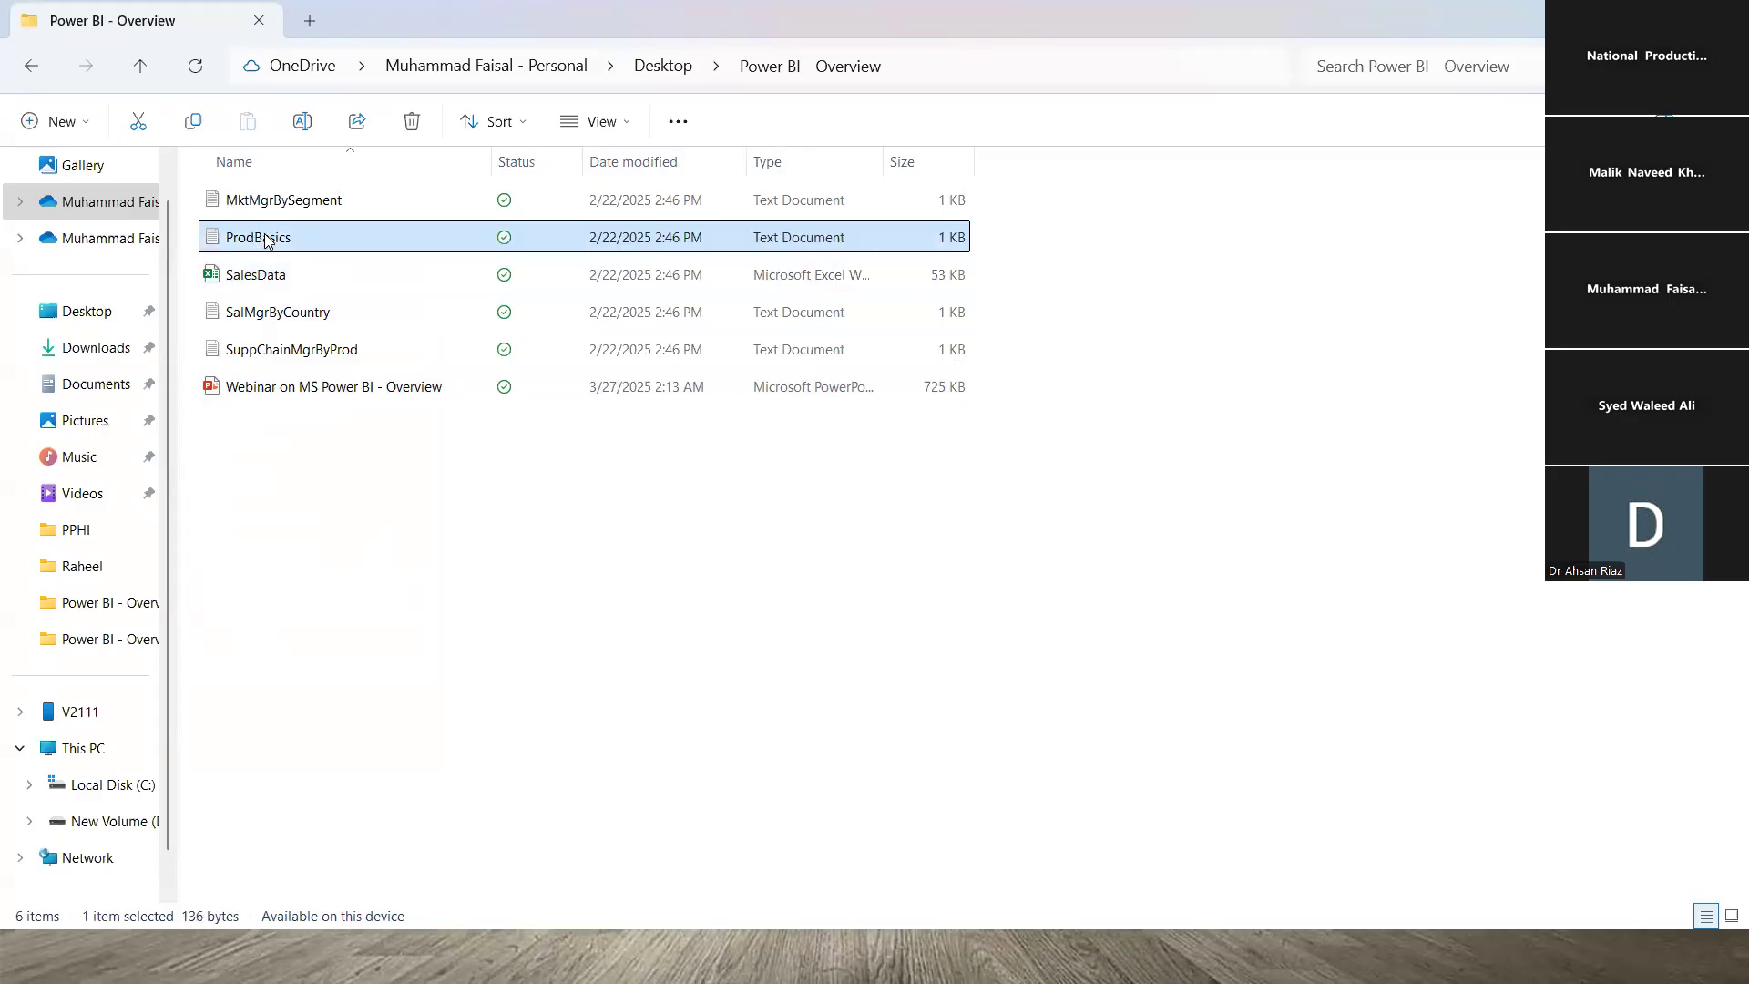
pyautogui.doubleClick(268, 238)
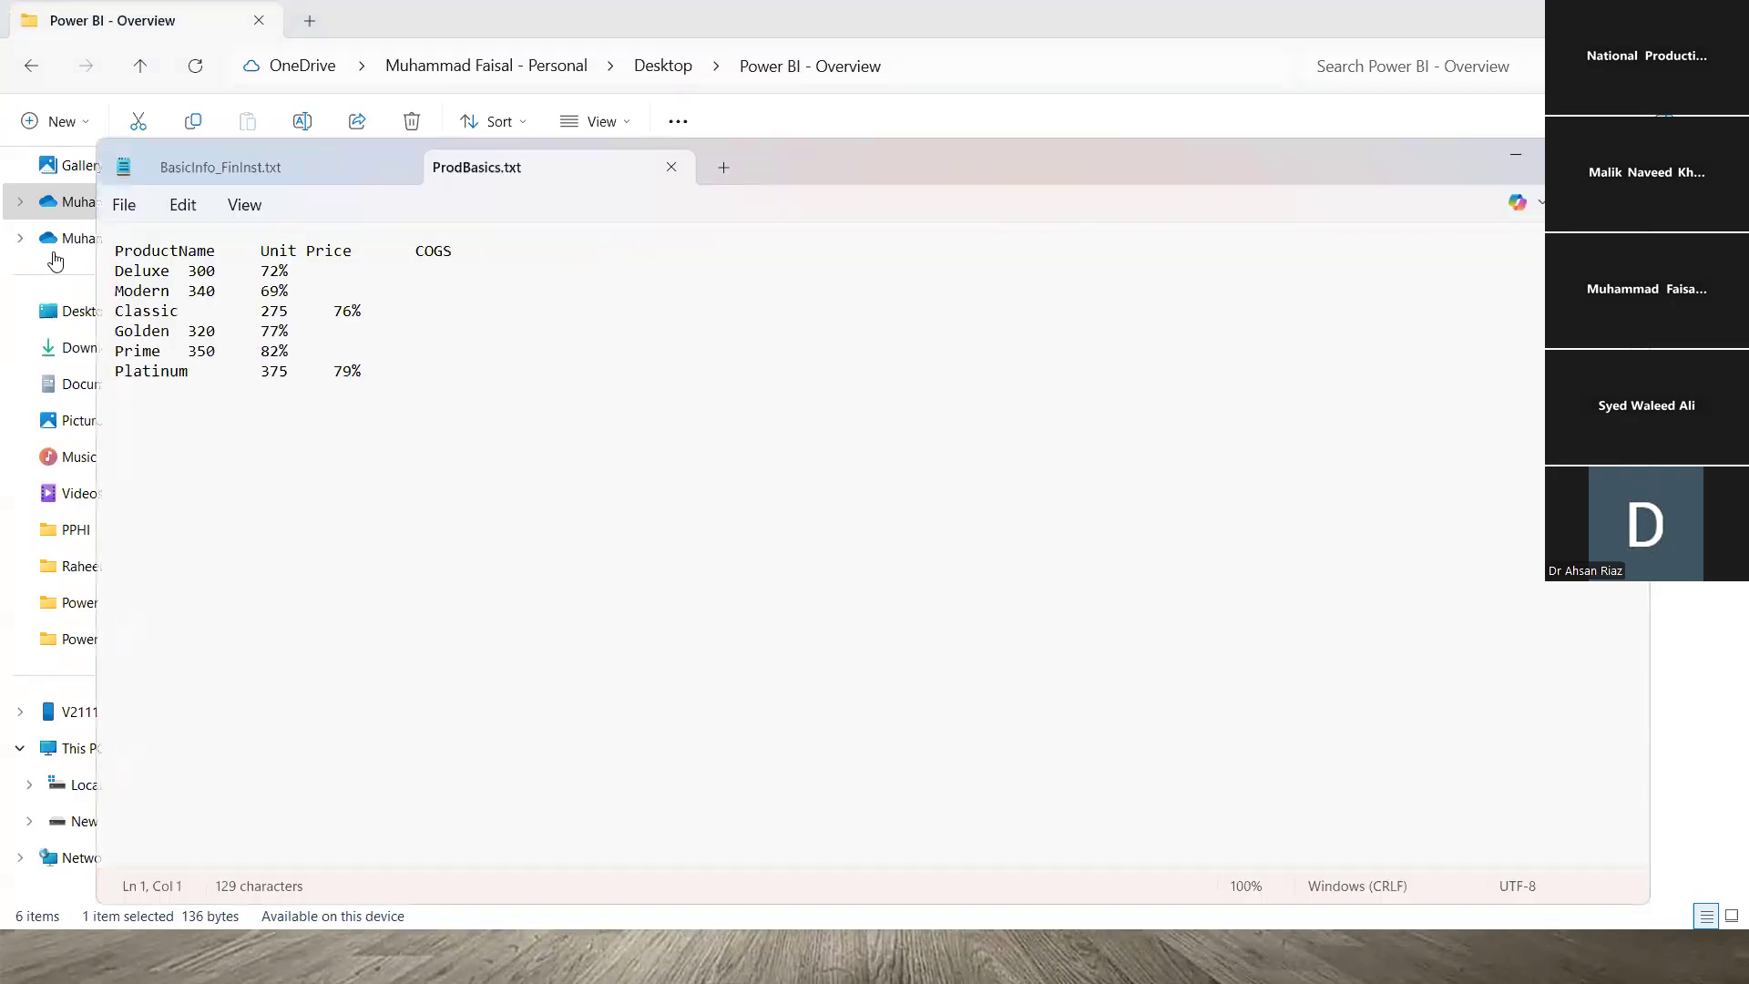
pyautogui.moveTo(117, 250); pyautogui.dragTo(513, 408)
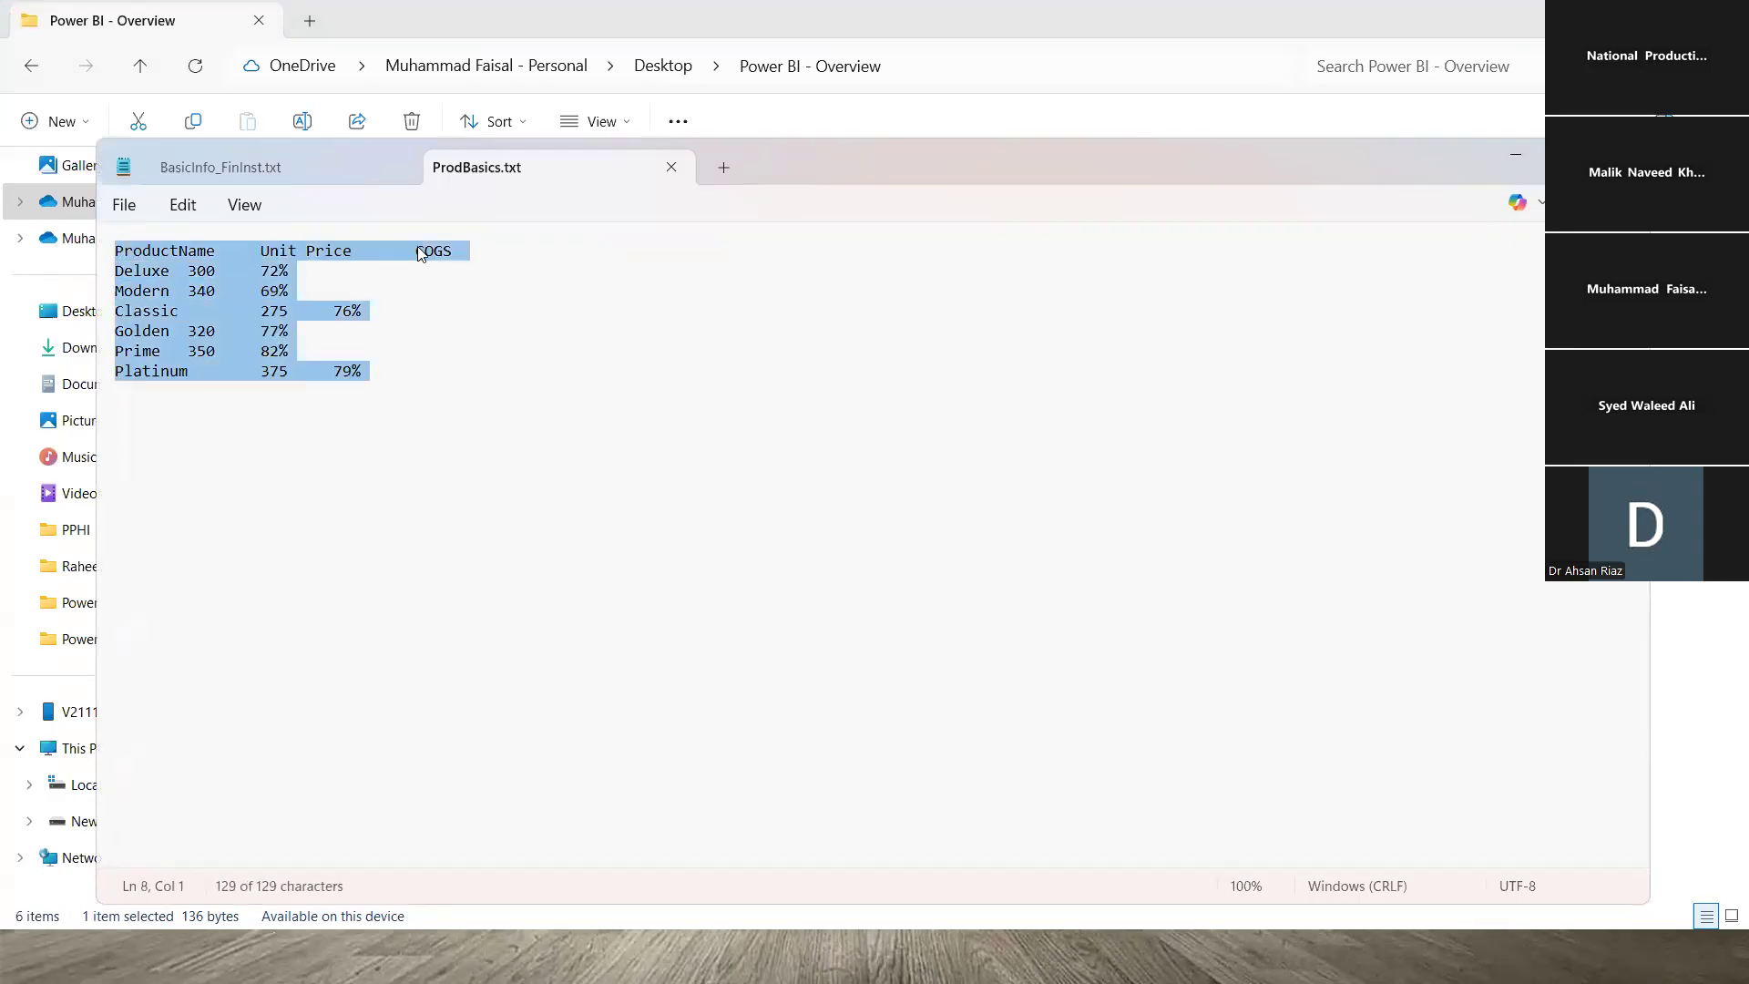
pyautogui.click(671, 166)
pyautogui.click(1623, 155)
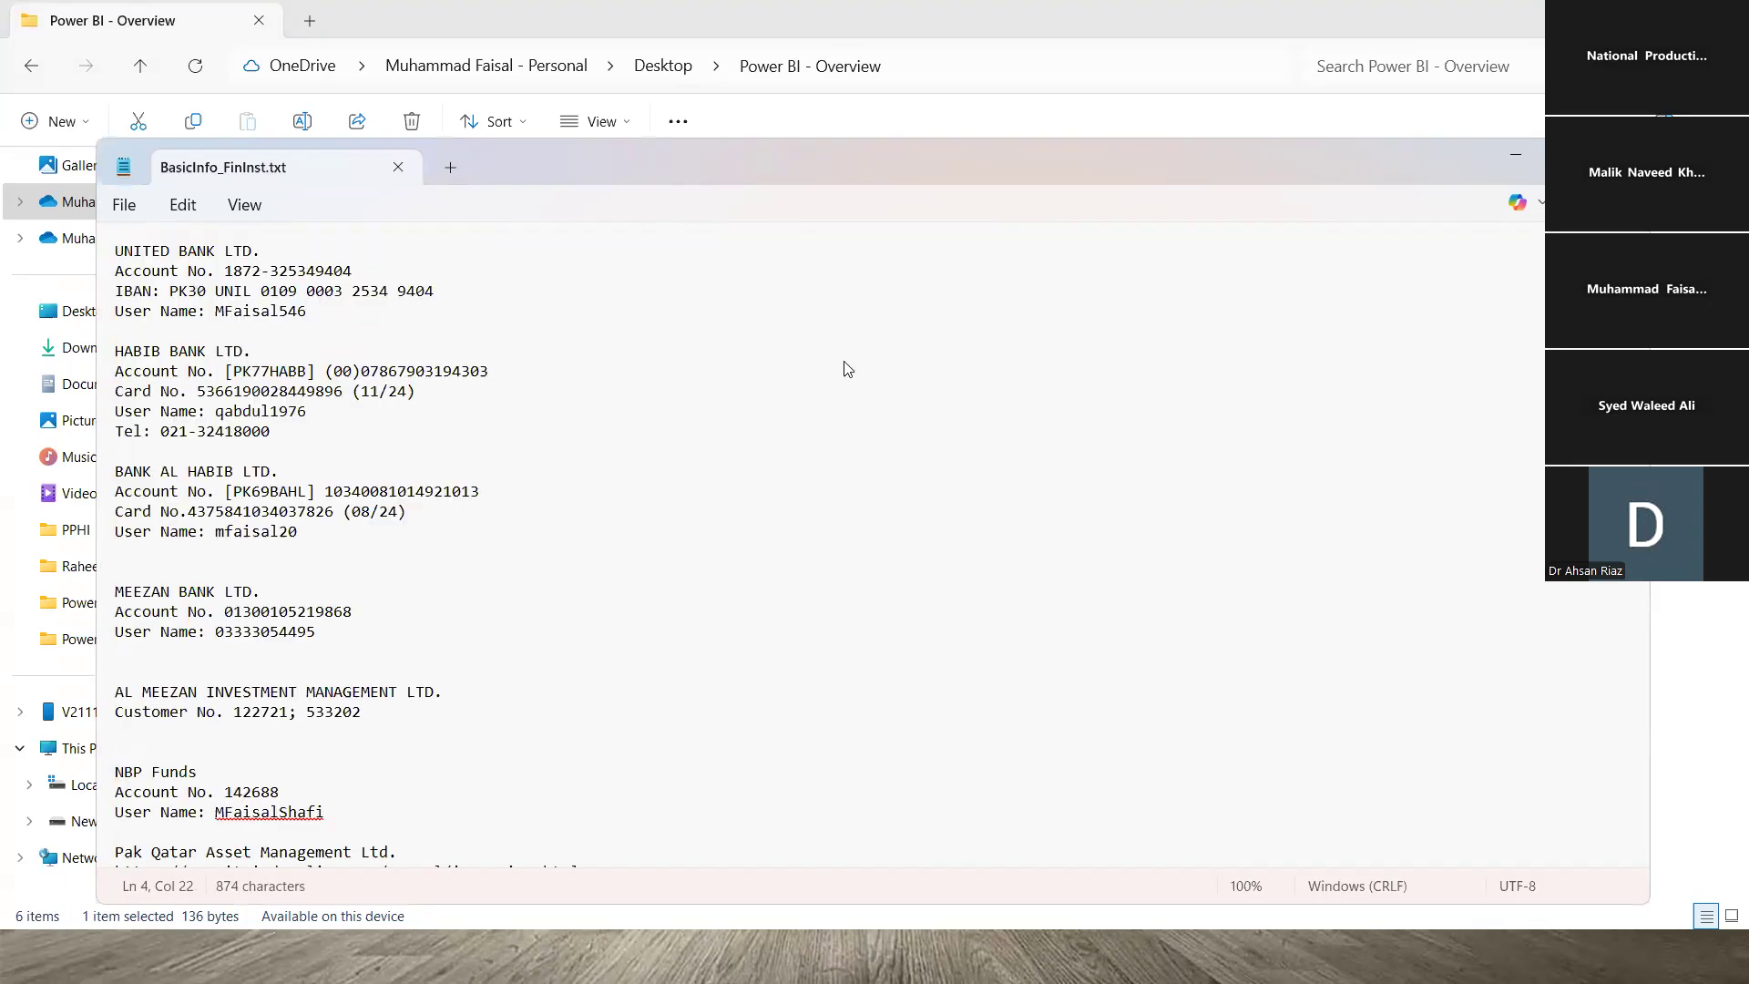
# - Return from the folder window to Power BI Desktop's Open dialog
pyautogui.click(634, 589)
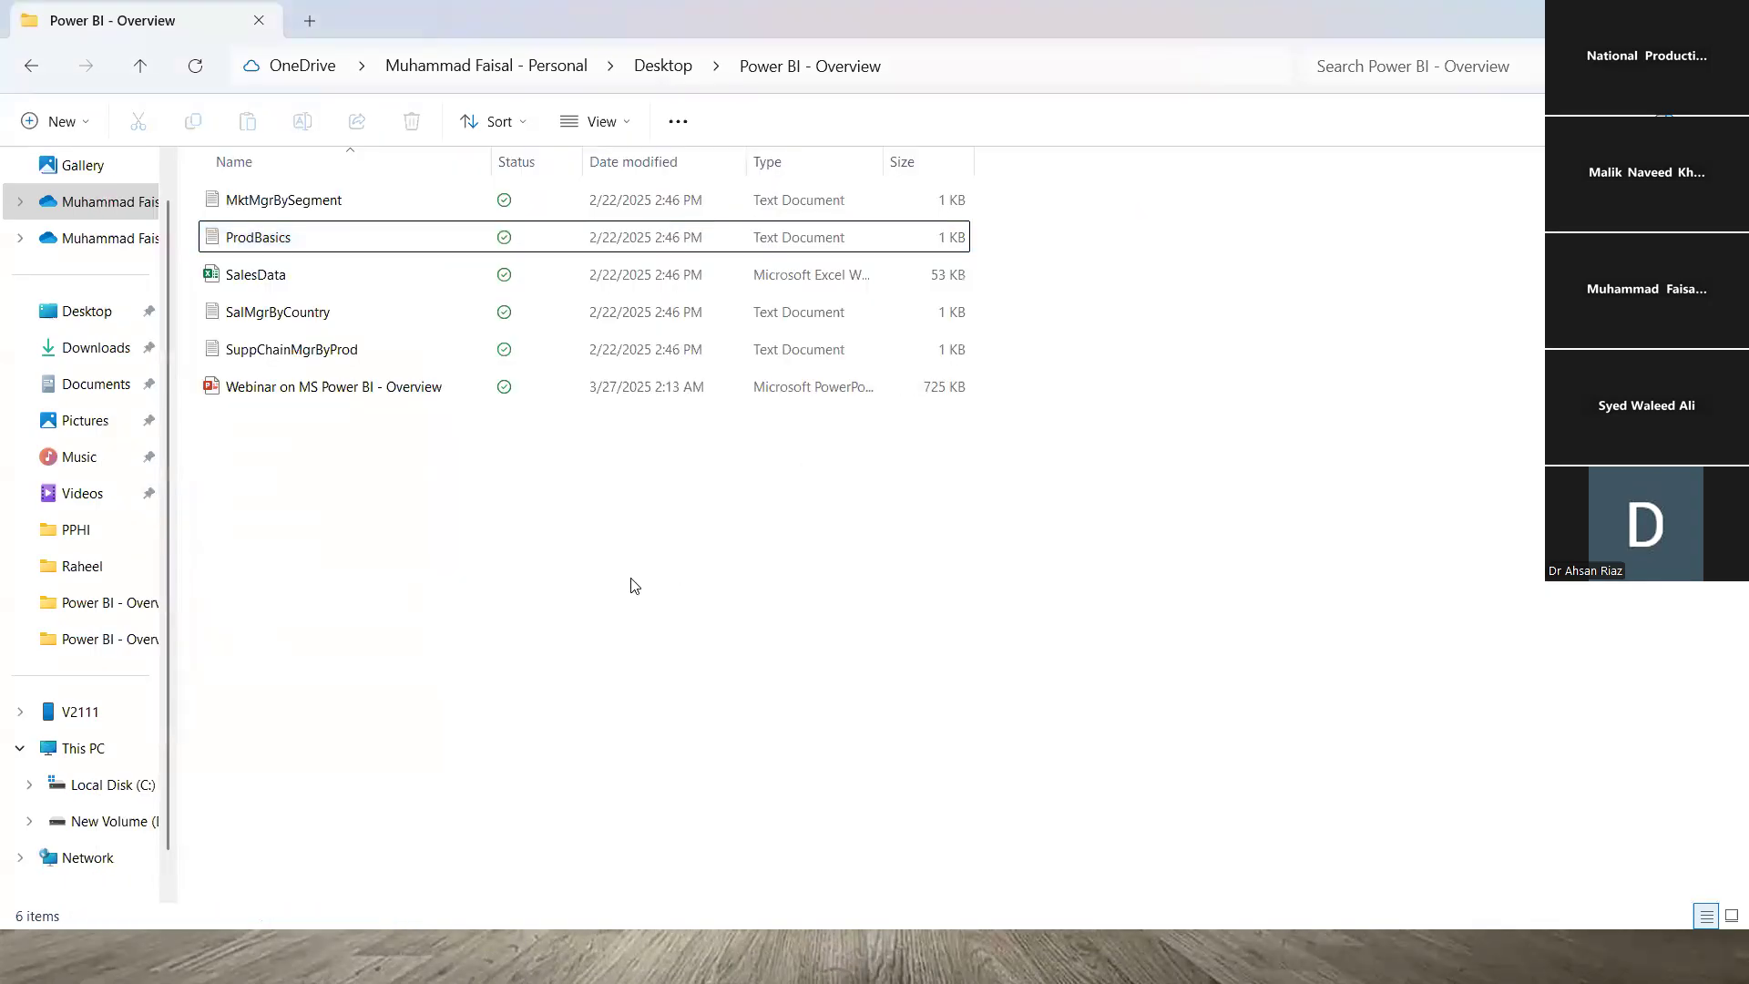
pyautogui.hotkey('alt', 'Tab')
pyautogui.hotkey('alt', 'Tab')
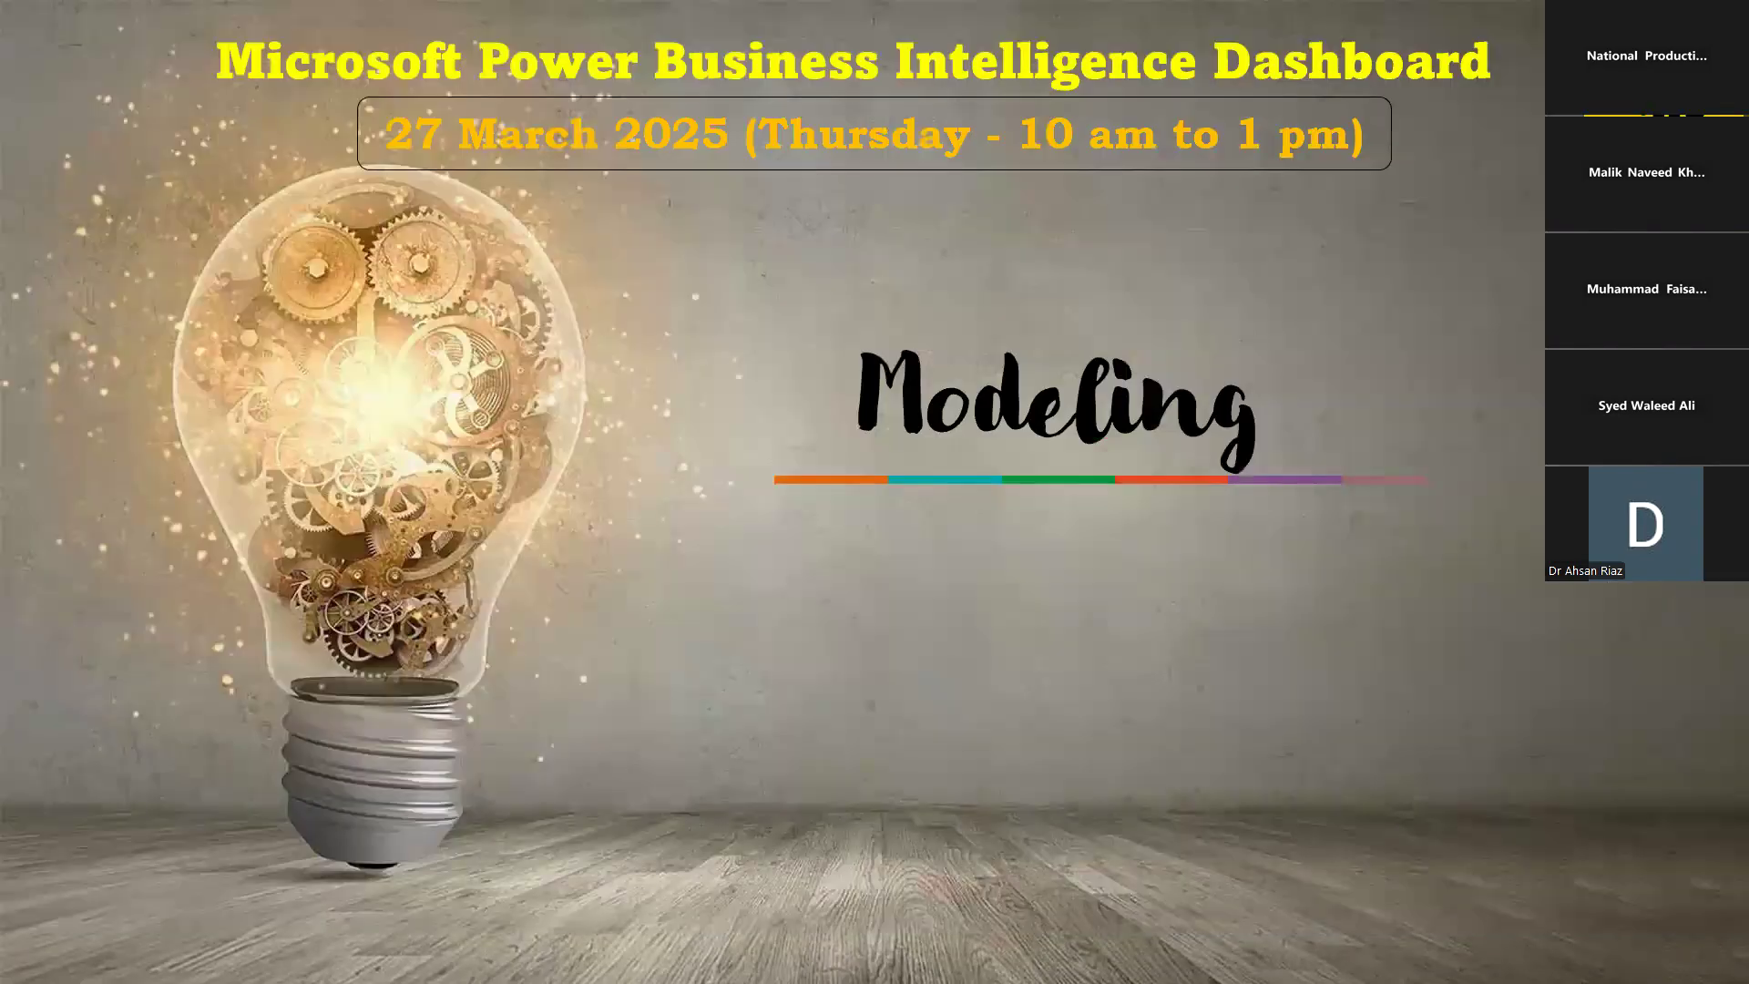
pyautogui.hotkey('alt', 'Tab')
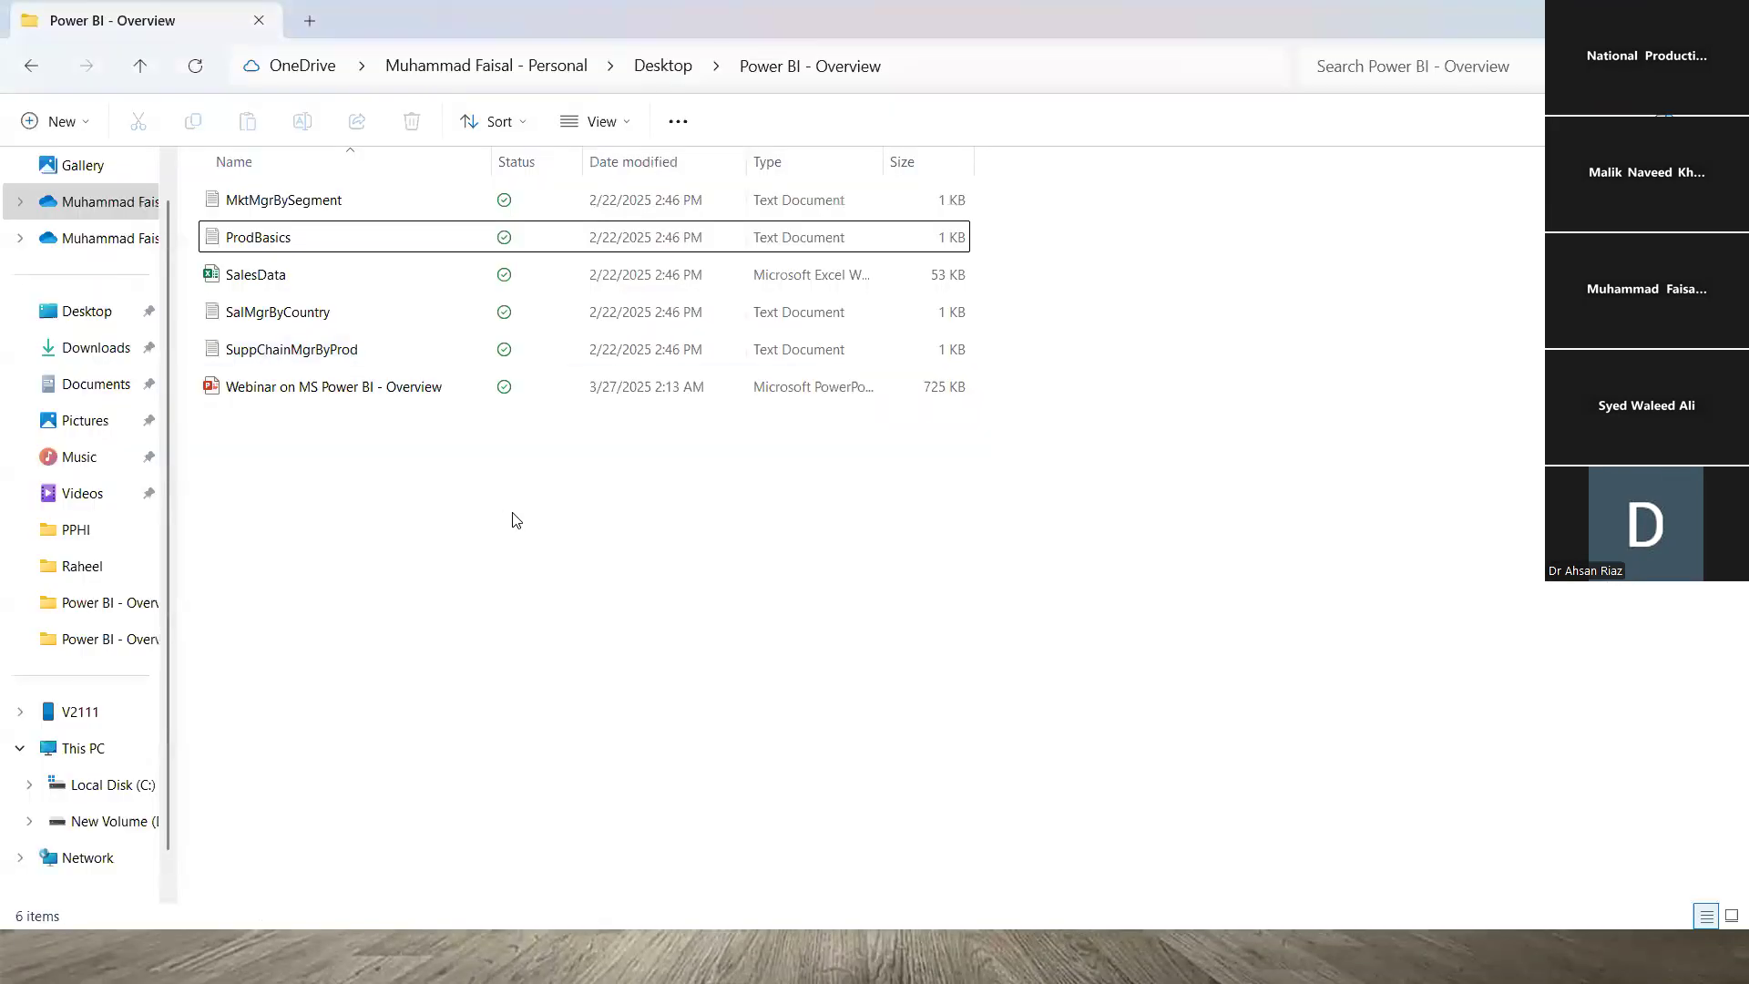
pyautogui.hotkey('alt', 'Tab')
pyautogui.press('Tab')
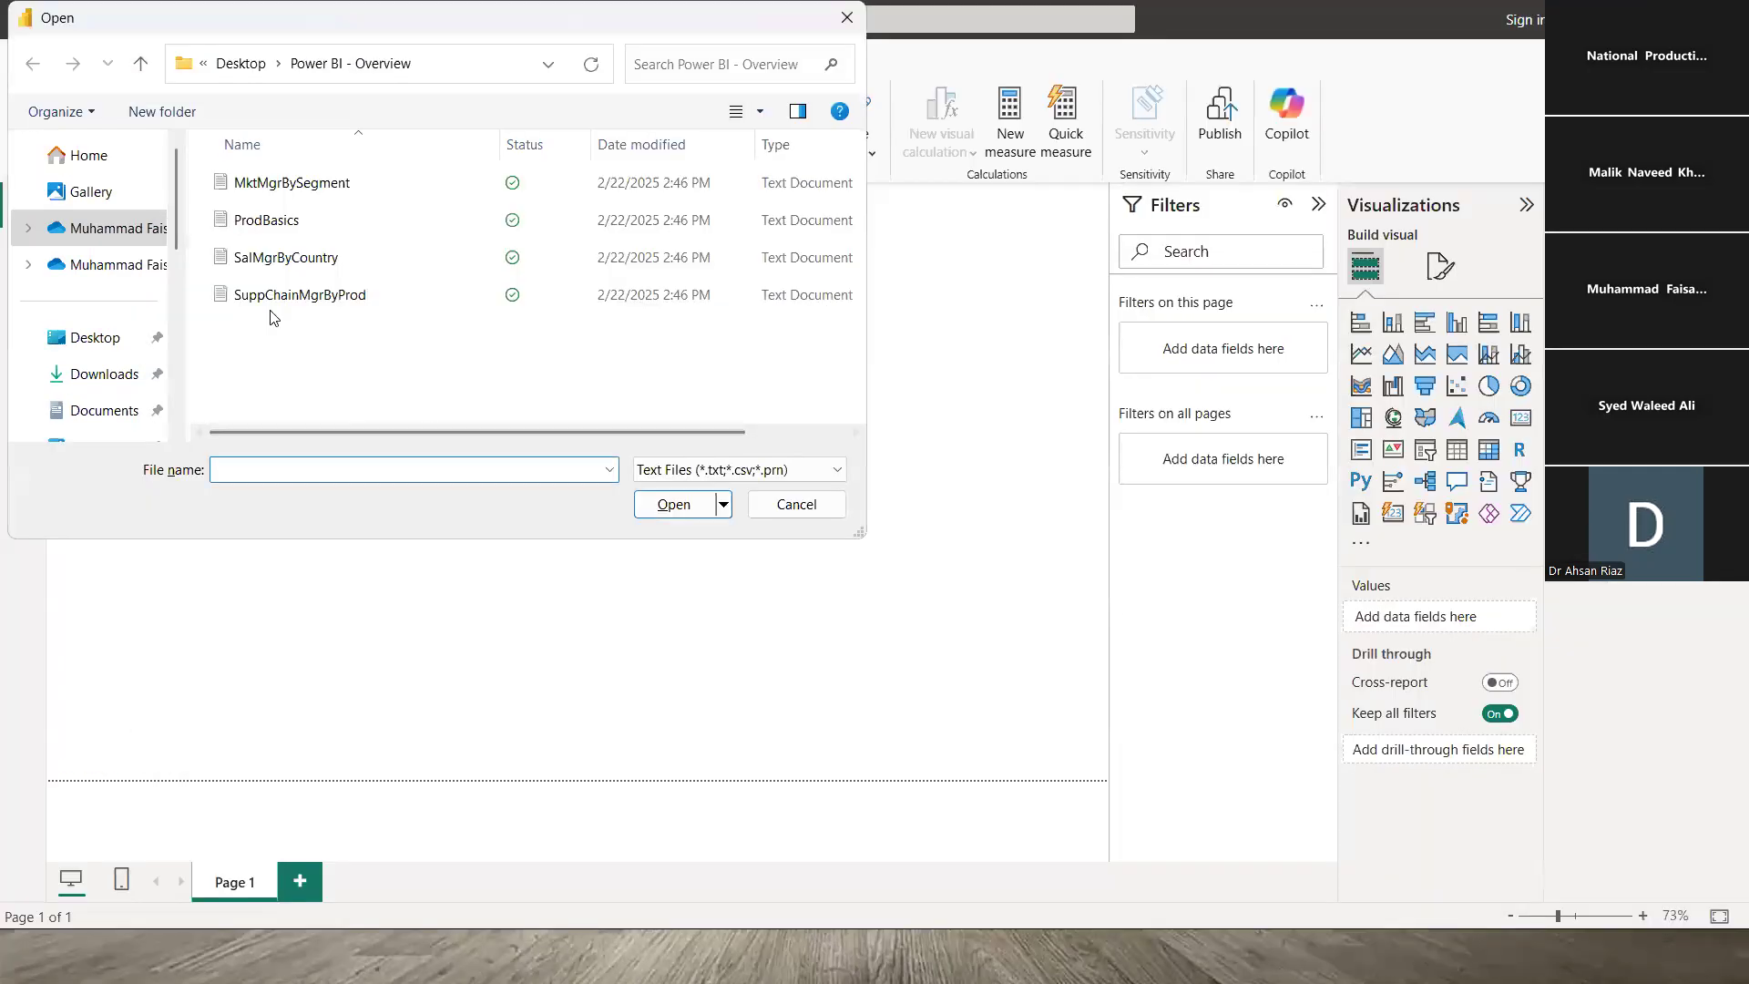
# - Open ProdBasics.txt and load its ProductName, Unit Price and COGS table
pyautogui.click(268, 228)
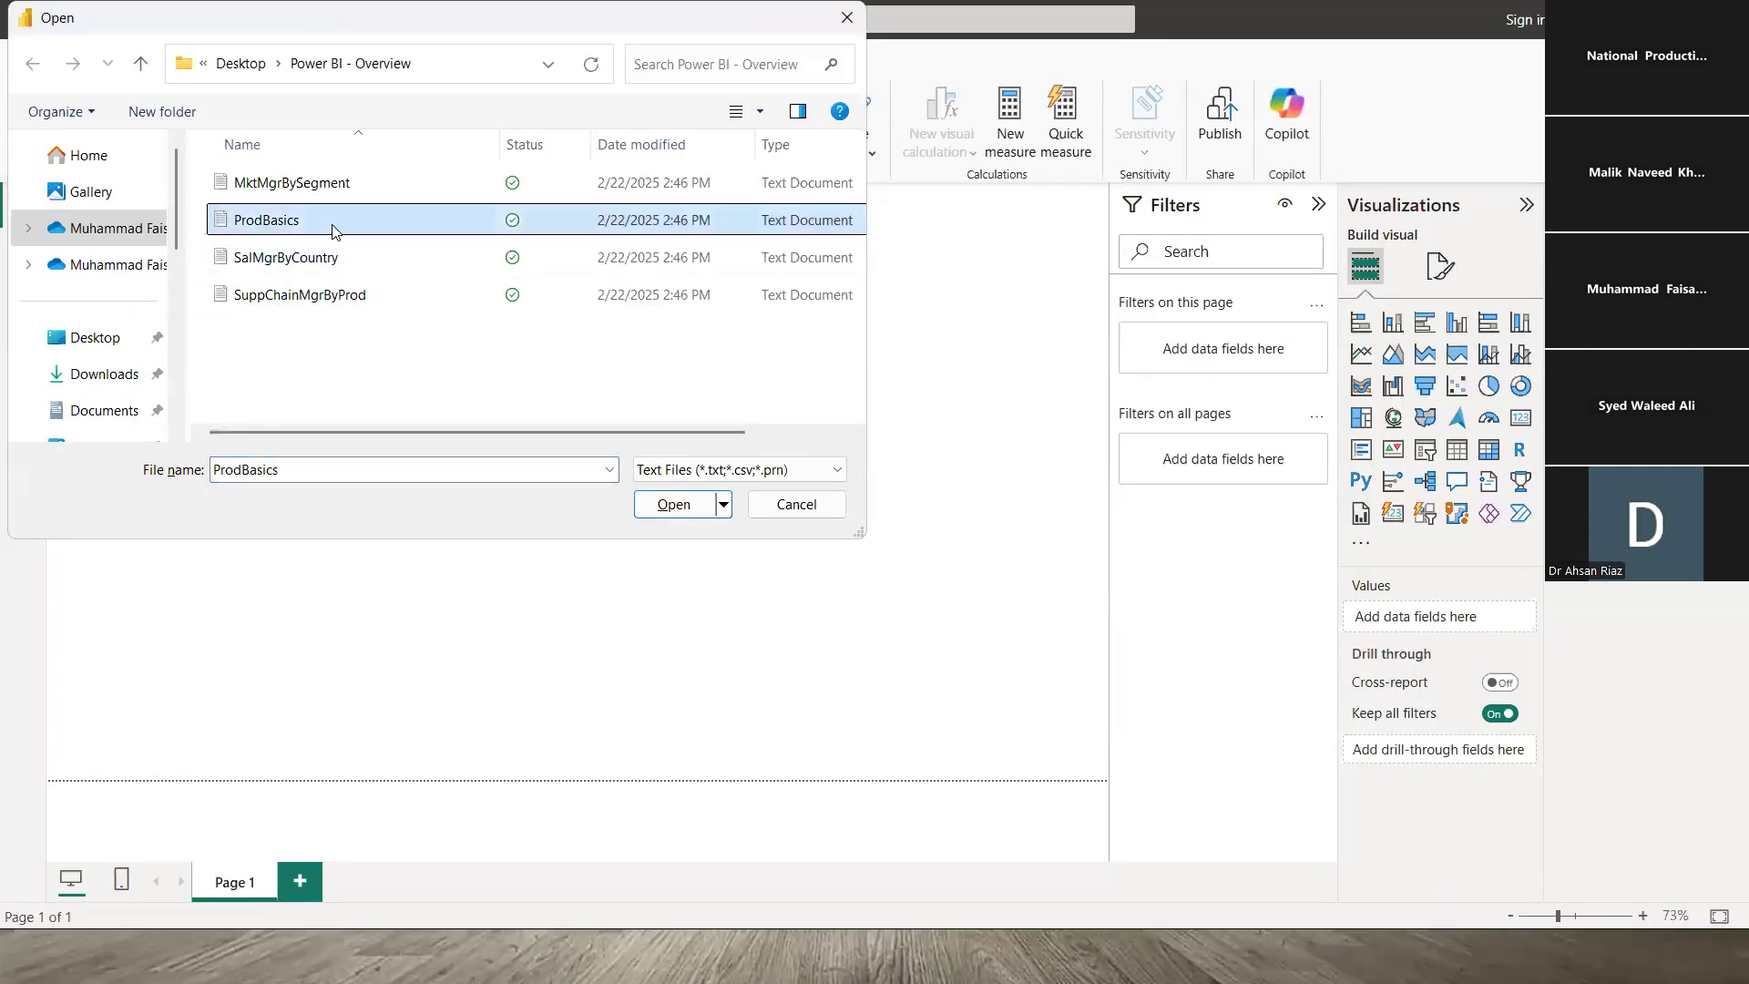
pyautogui.click(690, 512)
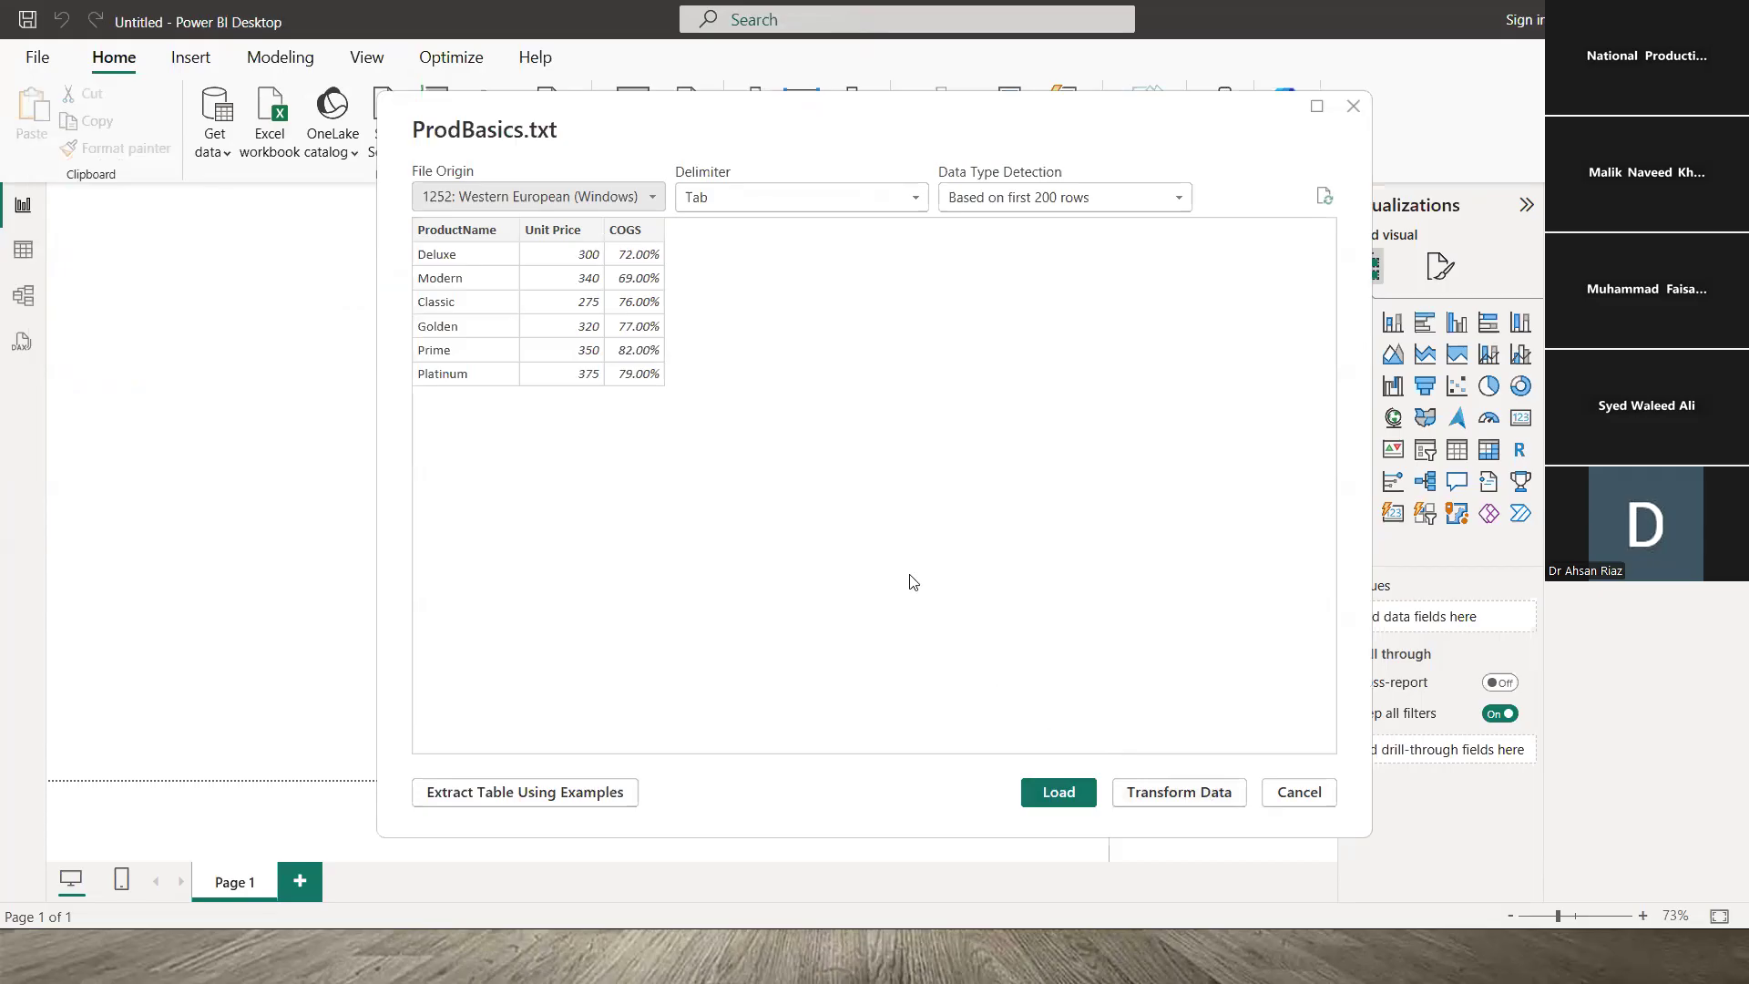
pyautogui.click(1057, 791)
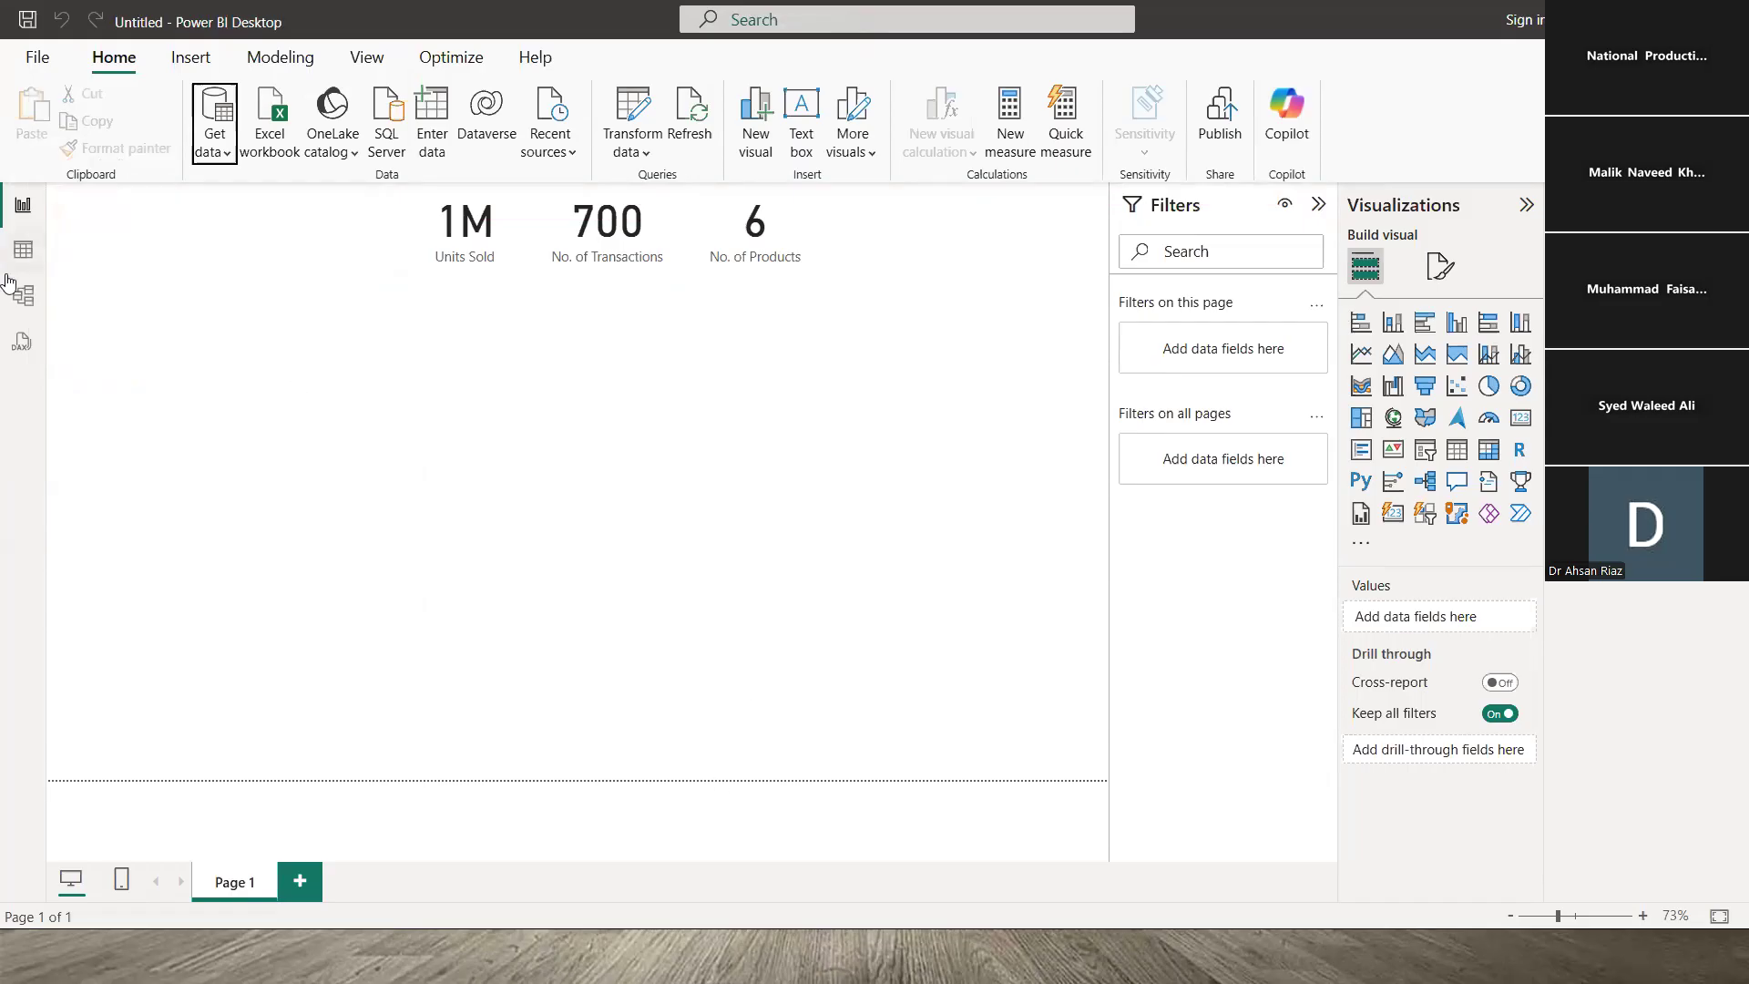
# - Switch to Table view and inspect Sales_Data's Date and Invoice columns
pyautogui.click(32, 258)
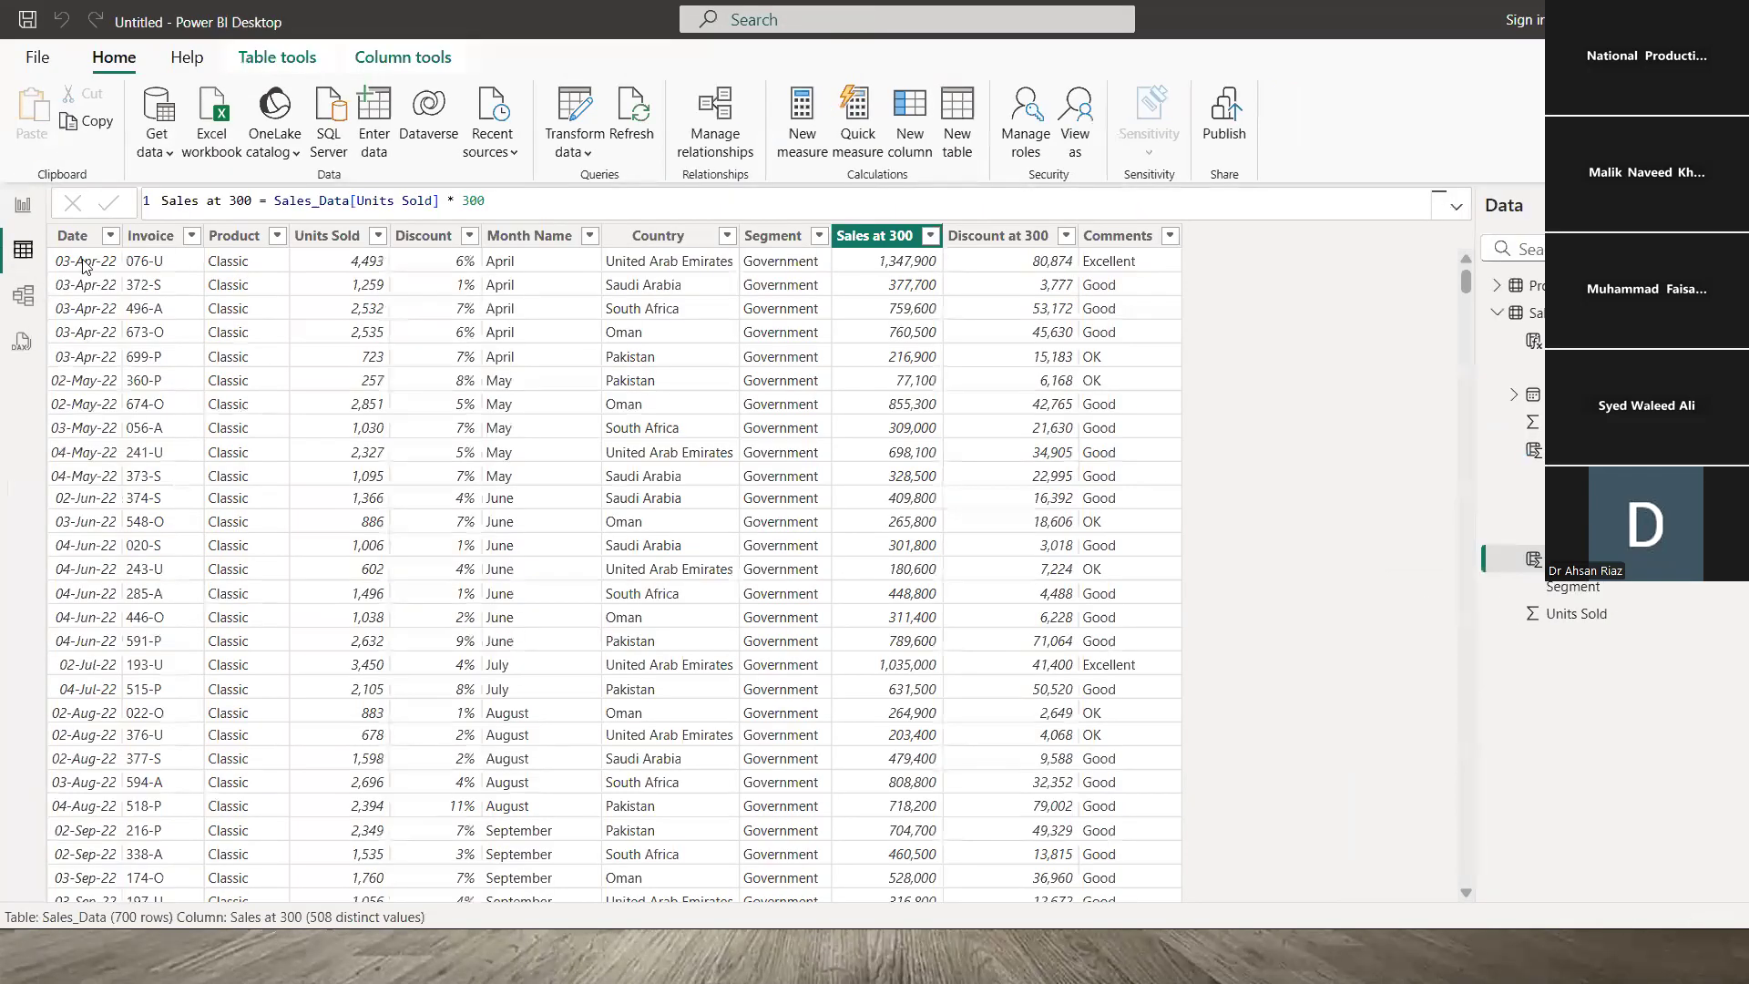
pyautogui.click(85, 262)
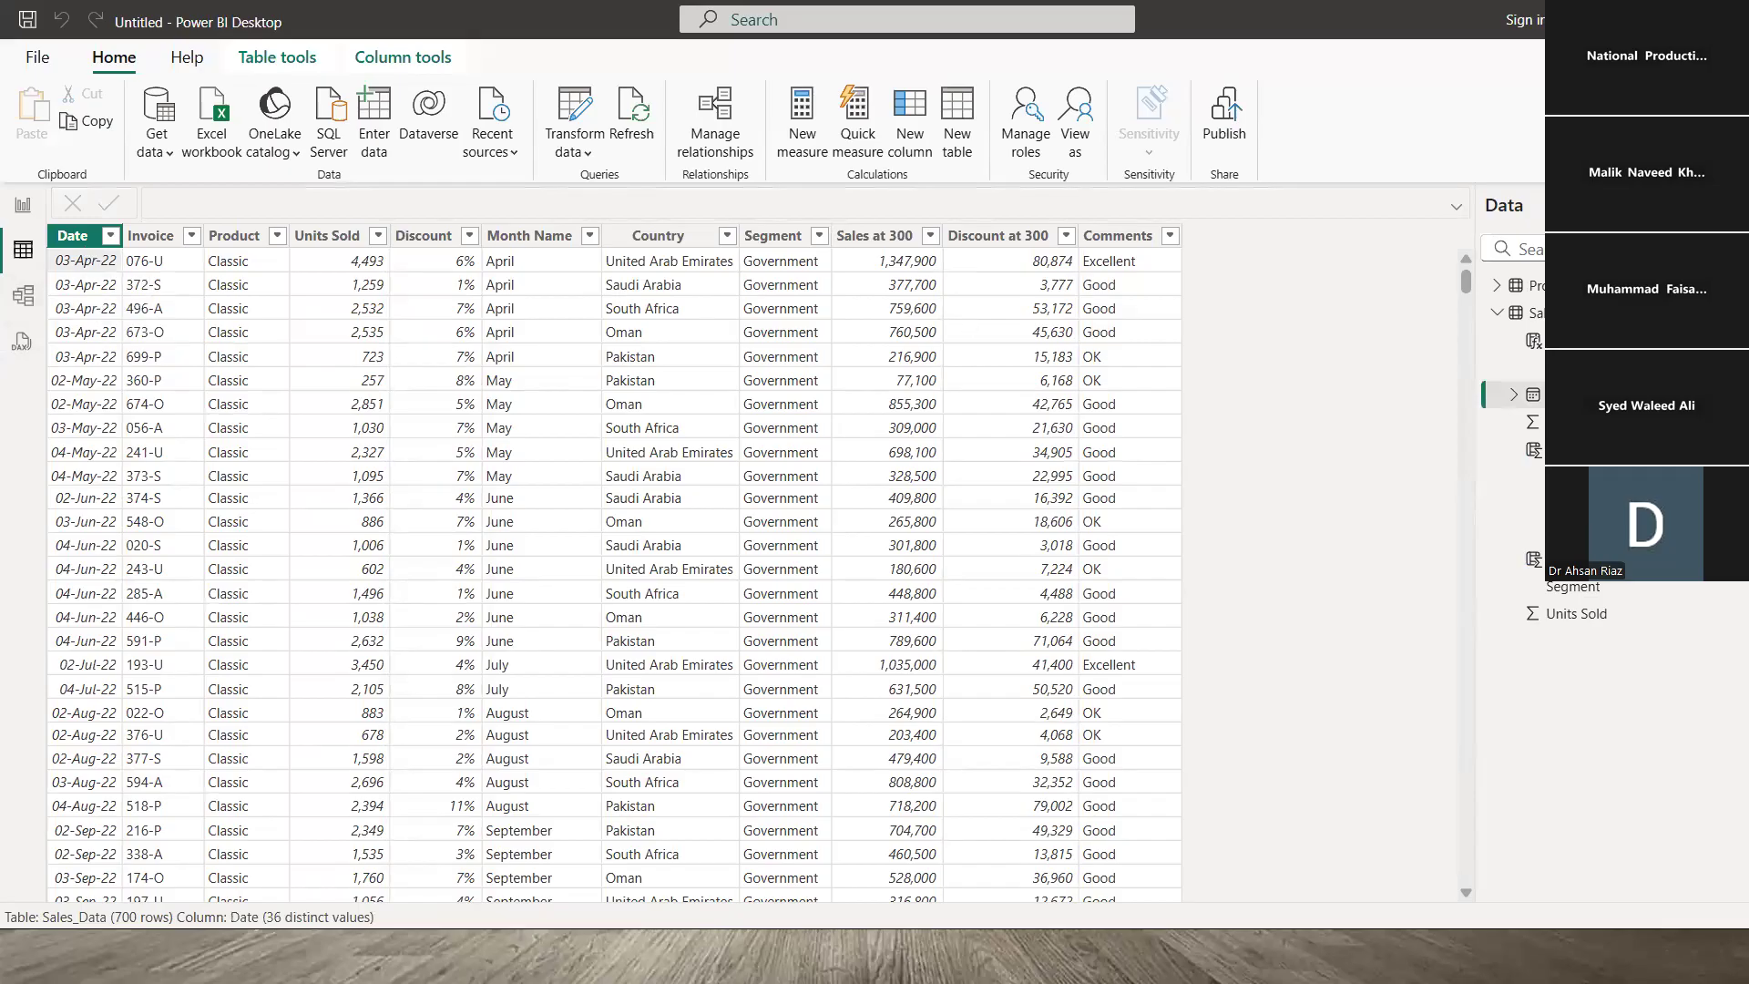
pyautogui.click(1497, 315)
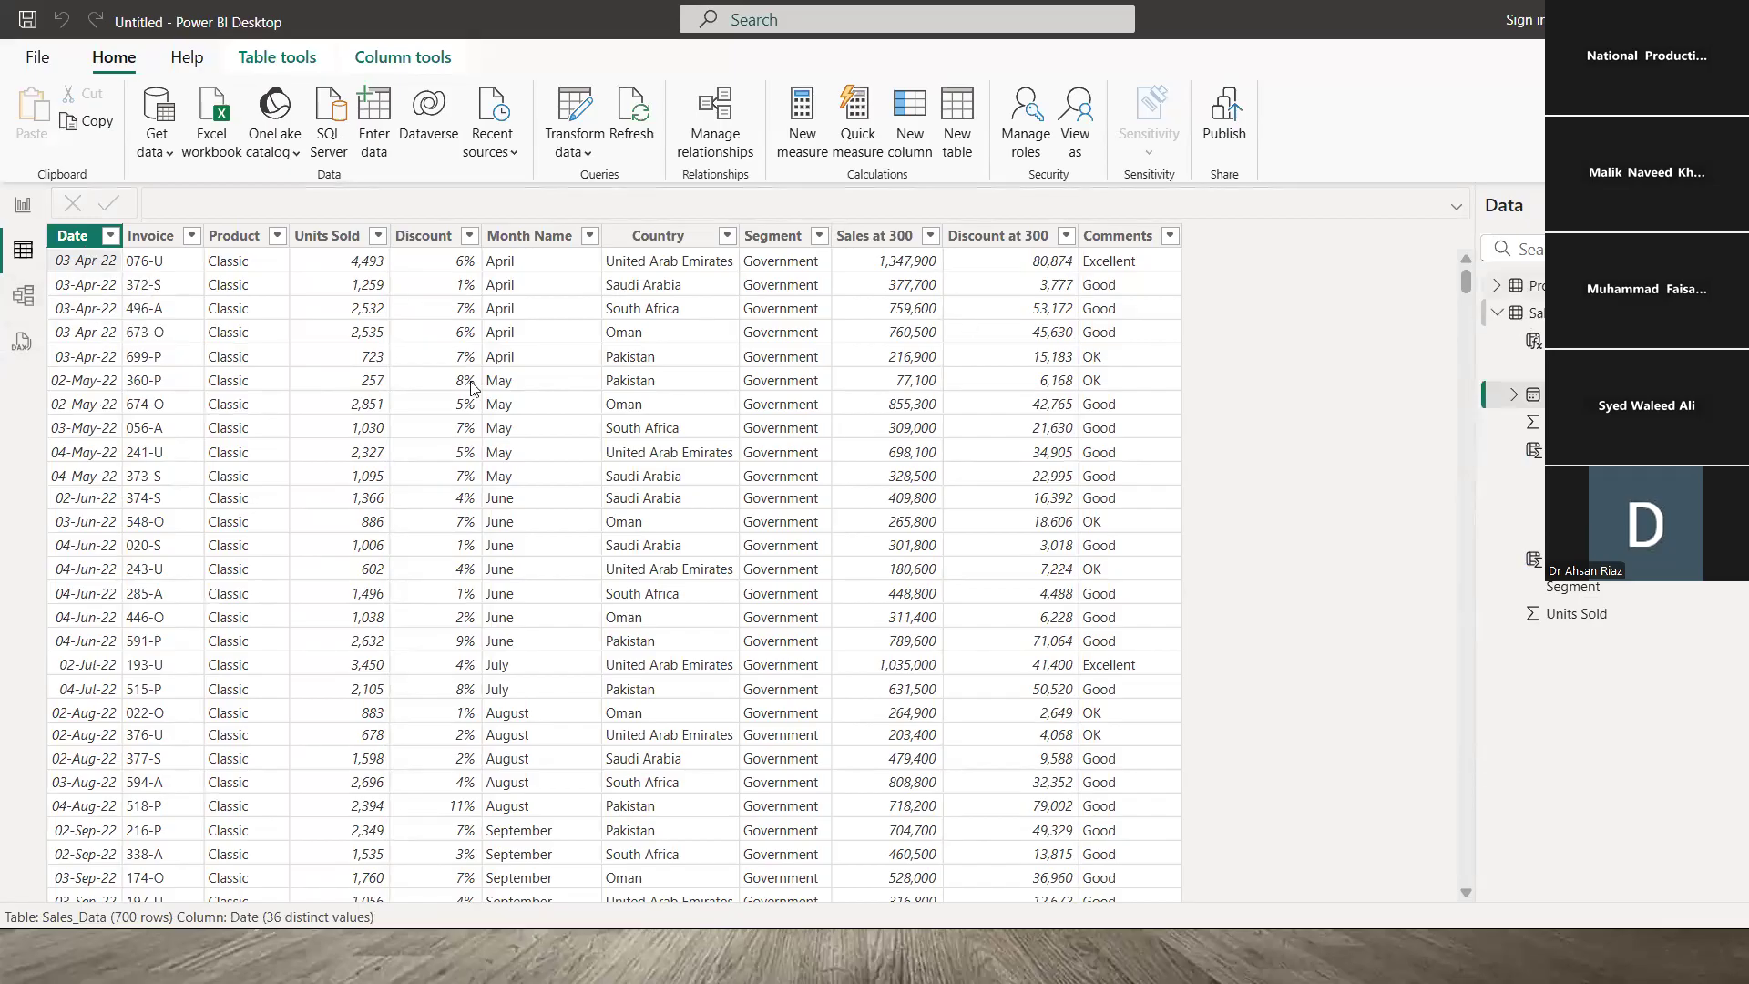
pyautogui.click(163, 280)
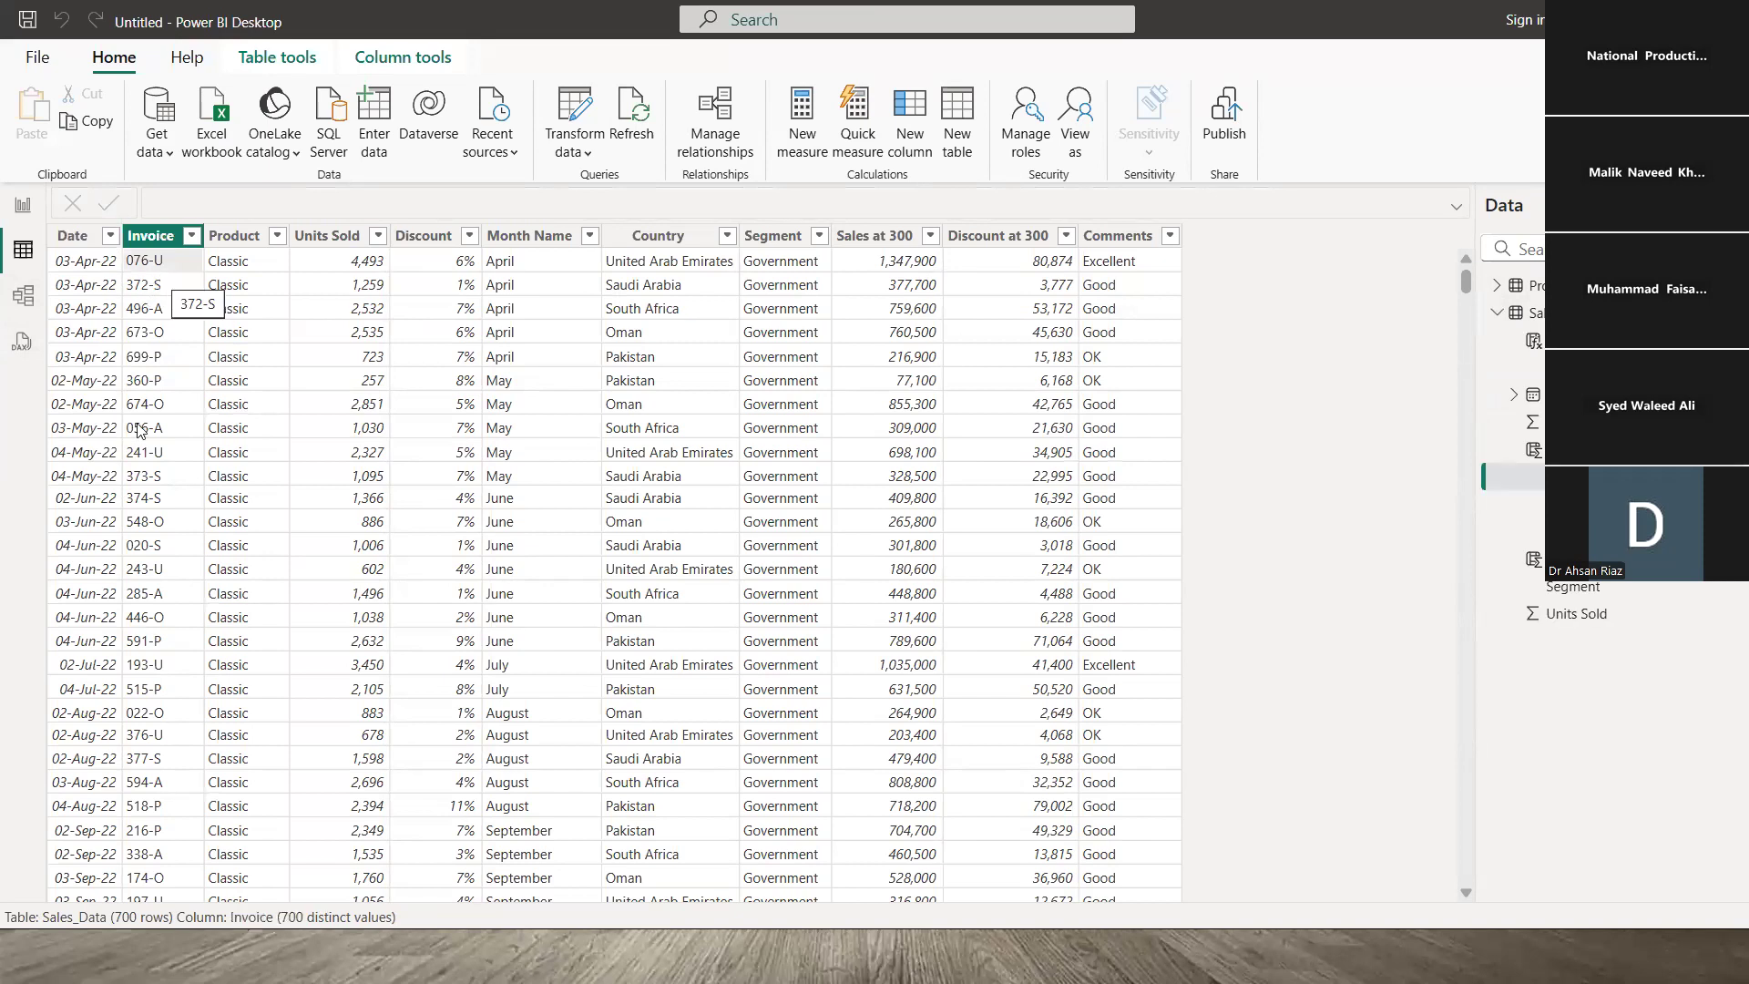
pyautogui.click(103, 266)
pyautogui.click(151, 279)
pyautogui.click(91, 266)
pyautogui.click(152, 273)
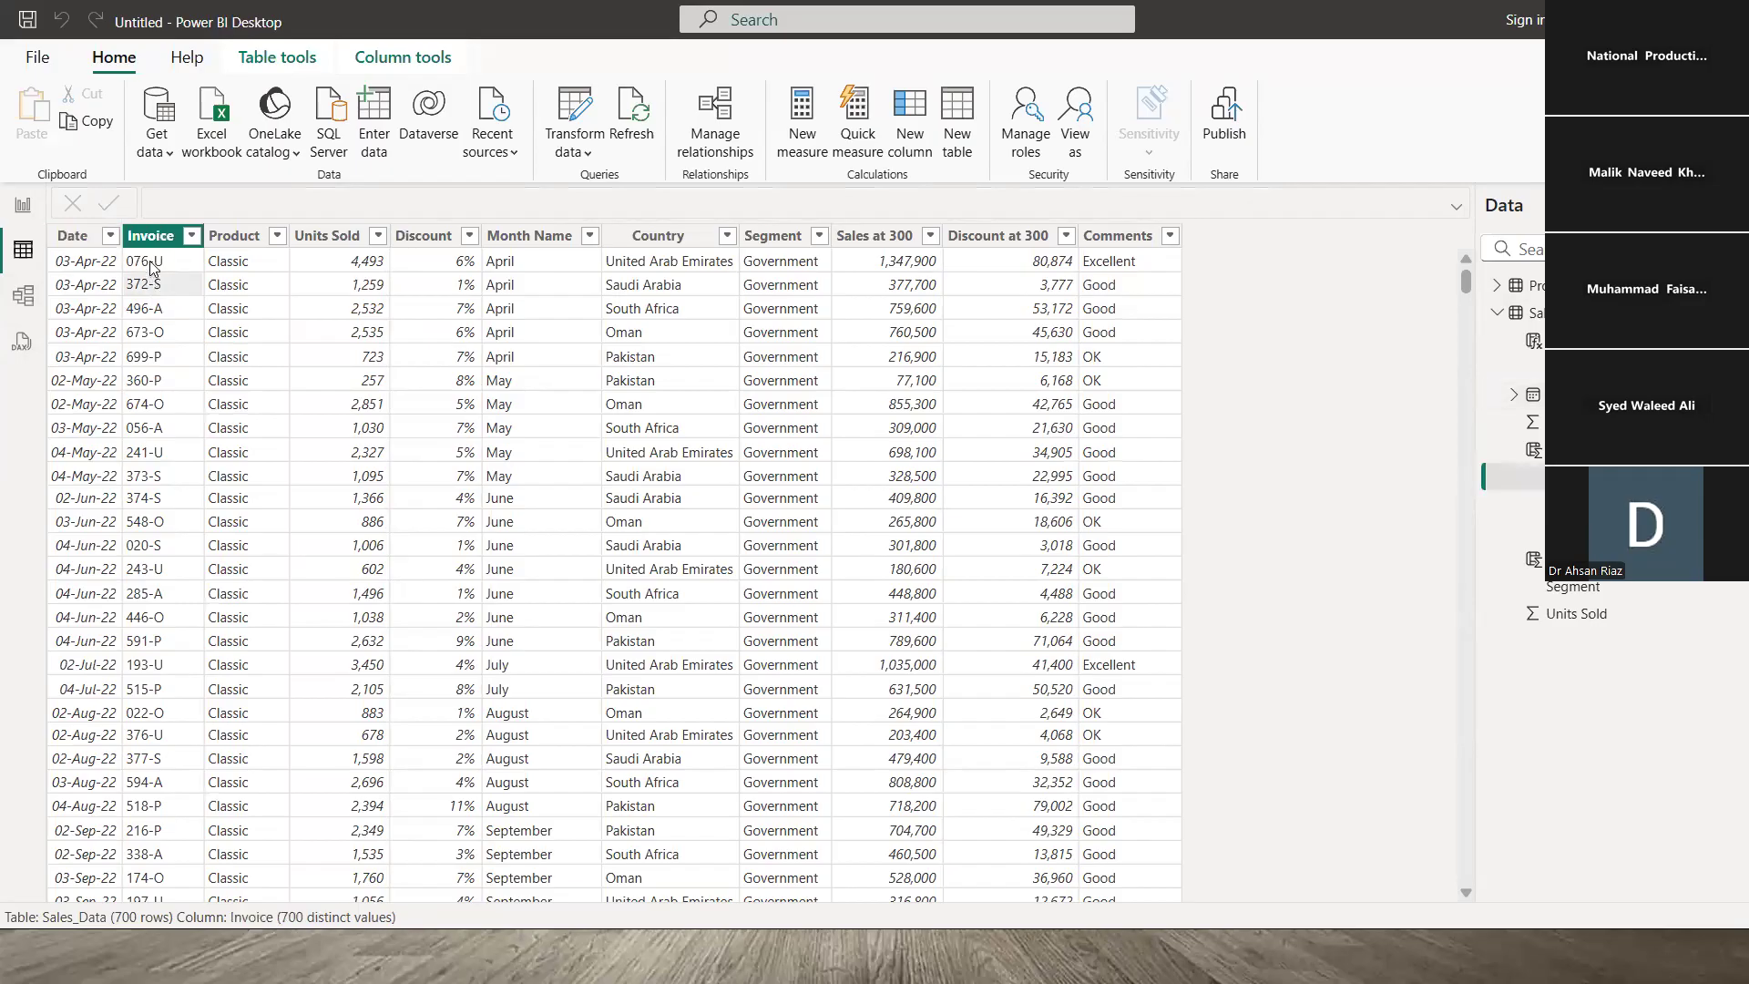
# - Review the Product, Units Sold, Discount, Month Name, Country and Segment columns, then show ProdBasics
pyautogui.click(256, 264)
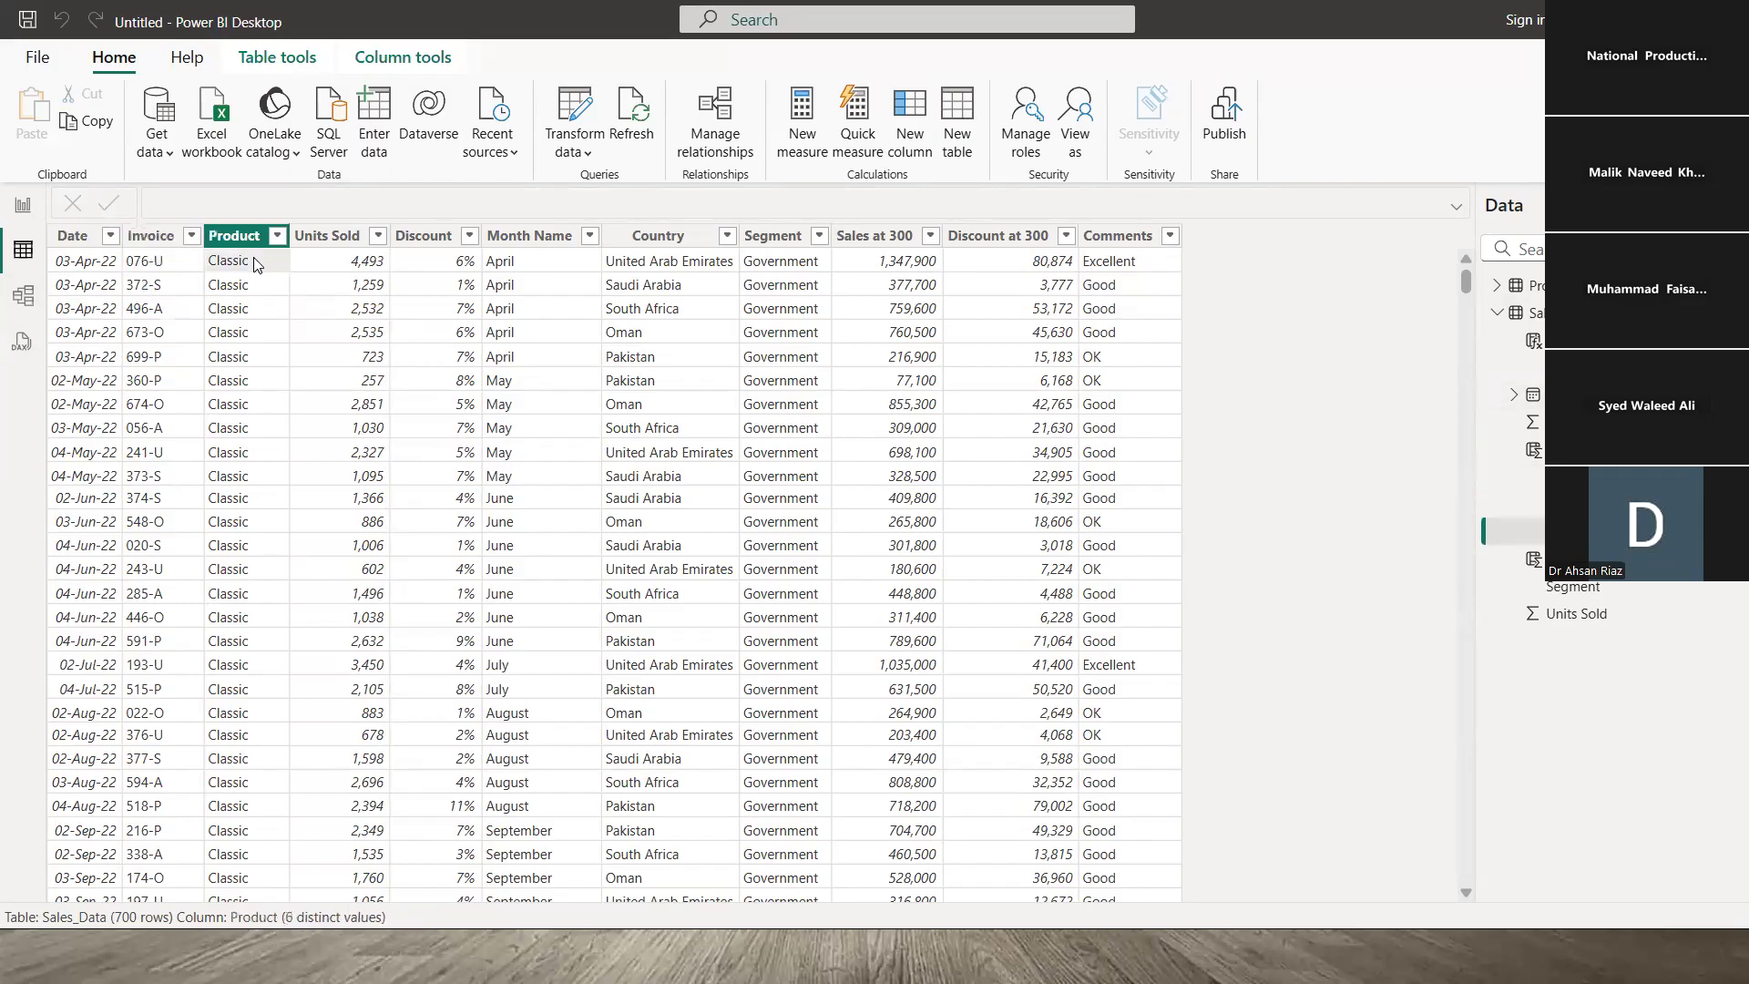
pyautogui.click(336, 271)
pyautogui.click(424, 271)
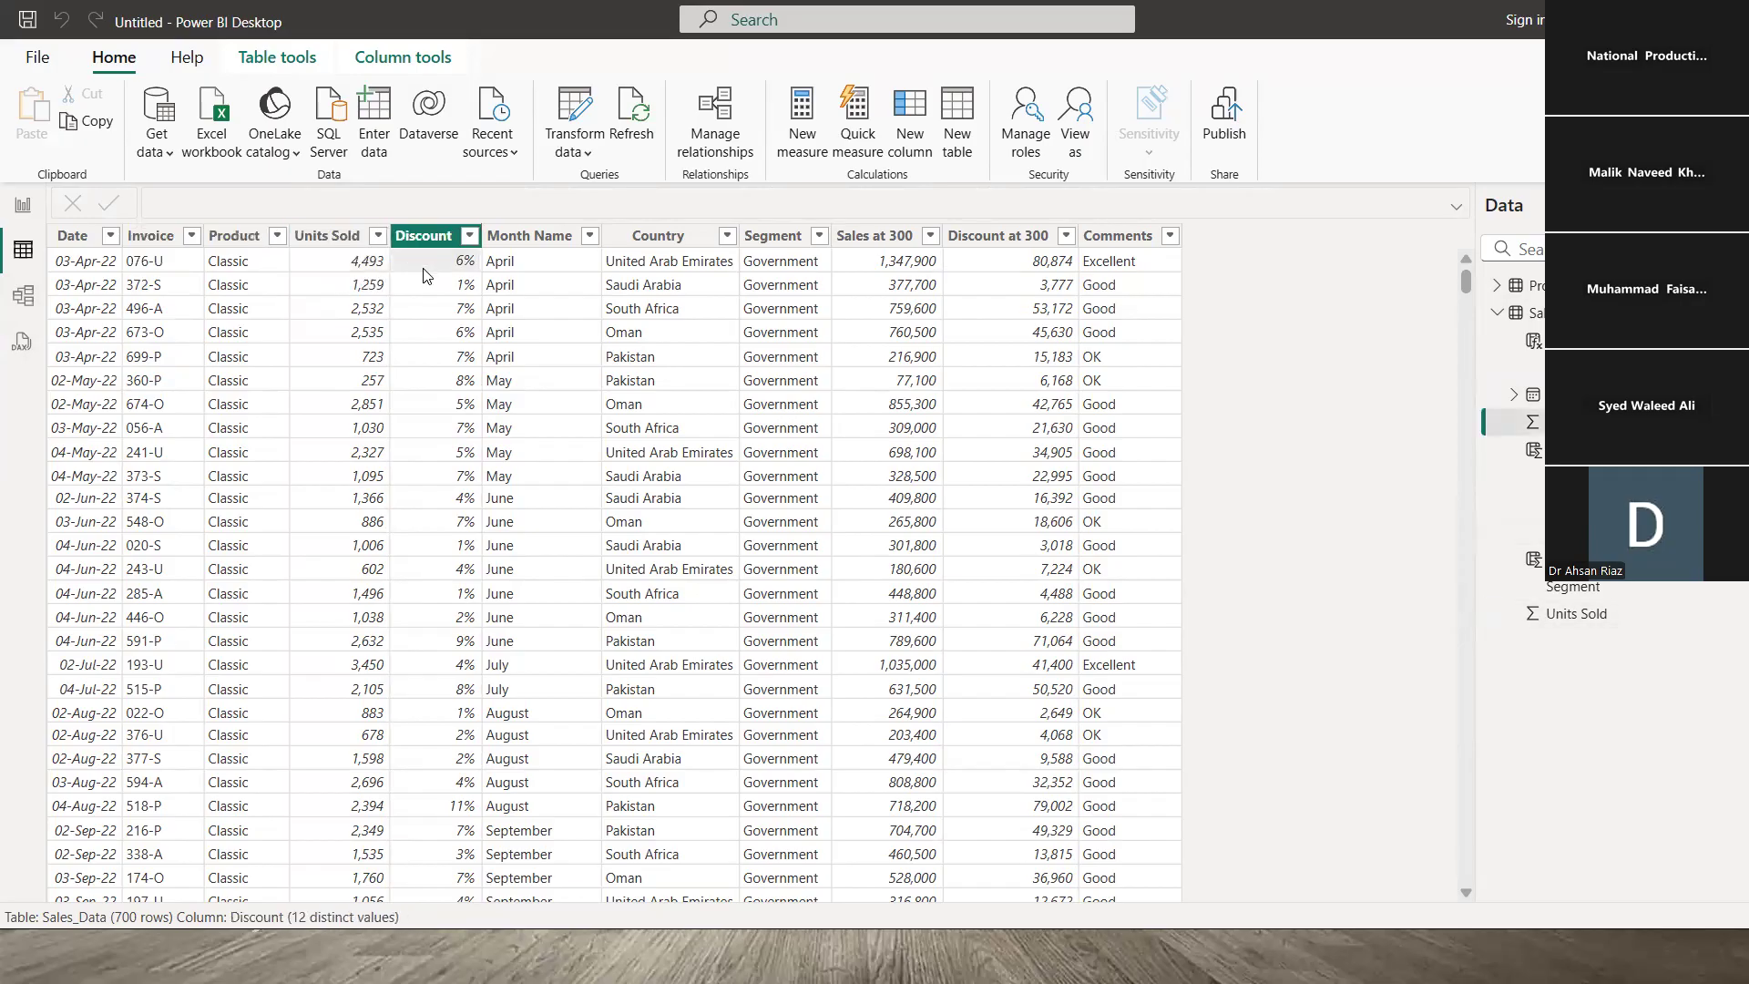
pyautogui.click(535, 271)
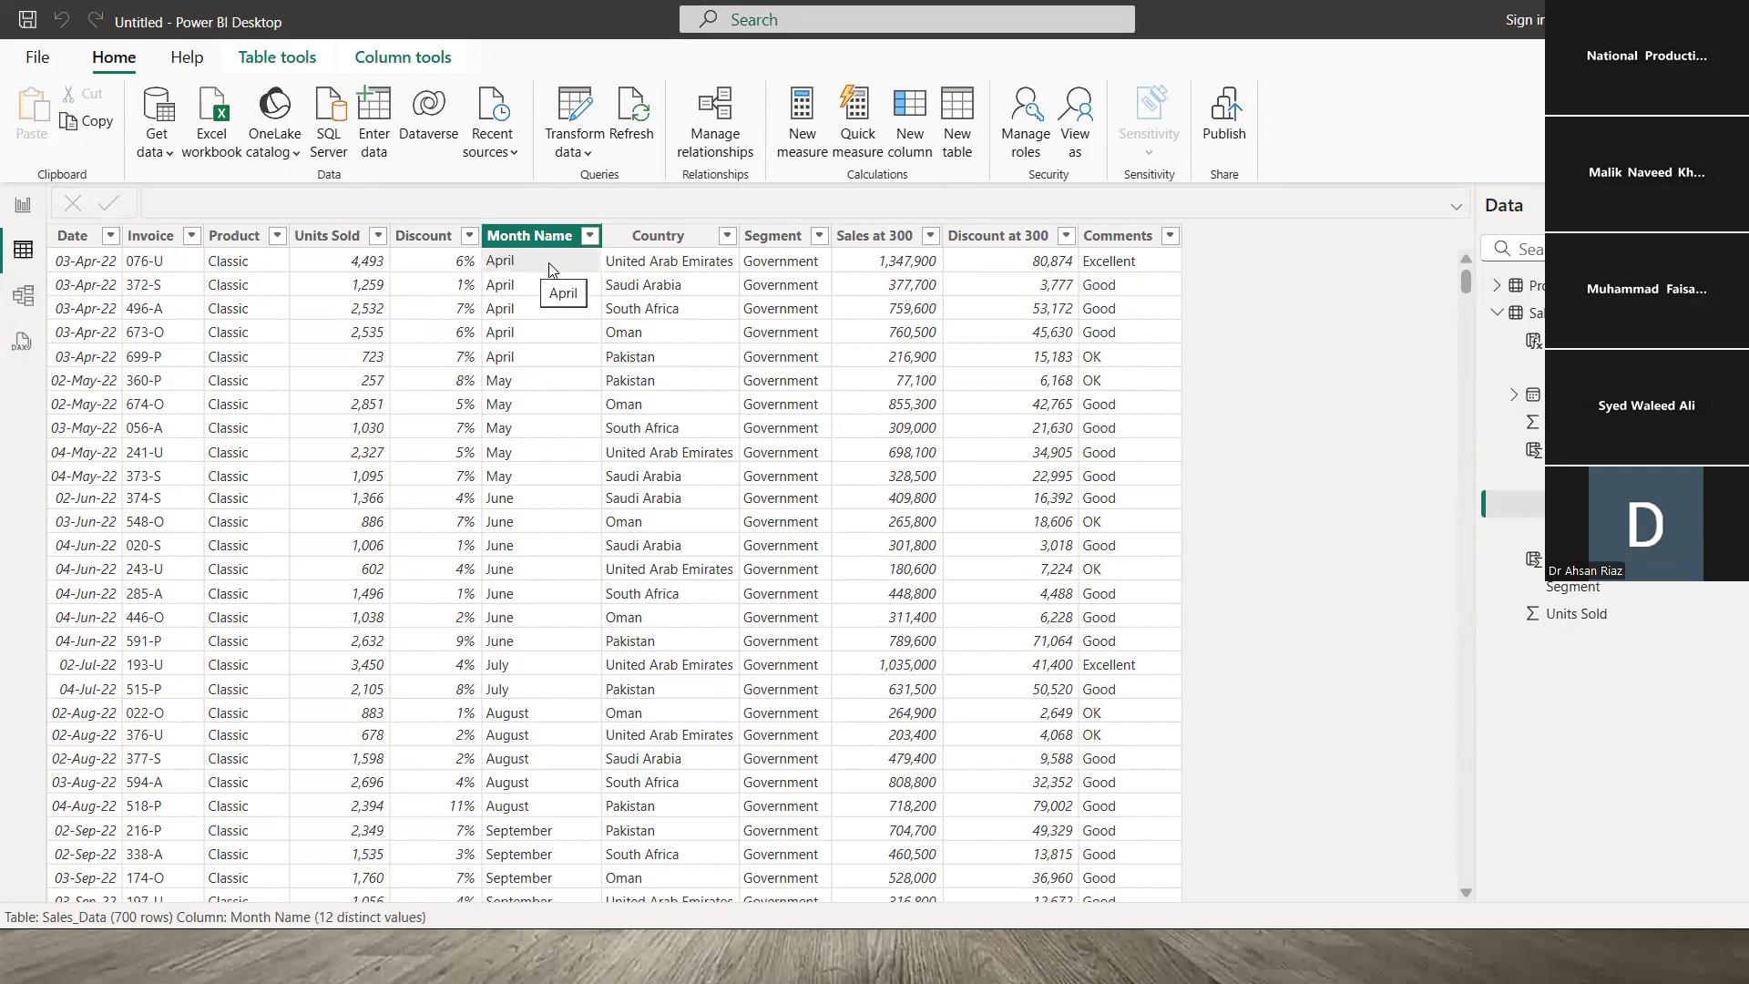
pyautogui.click(689, 272)
pyautogui.click(765, 277)
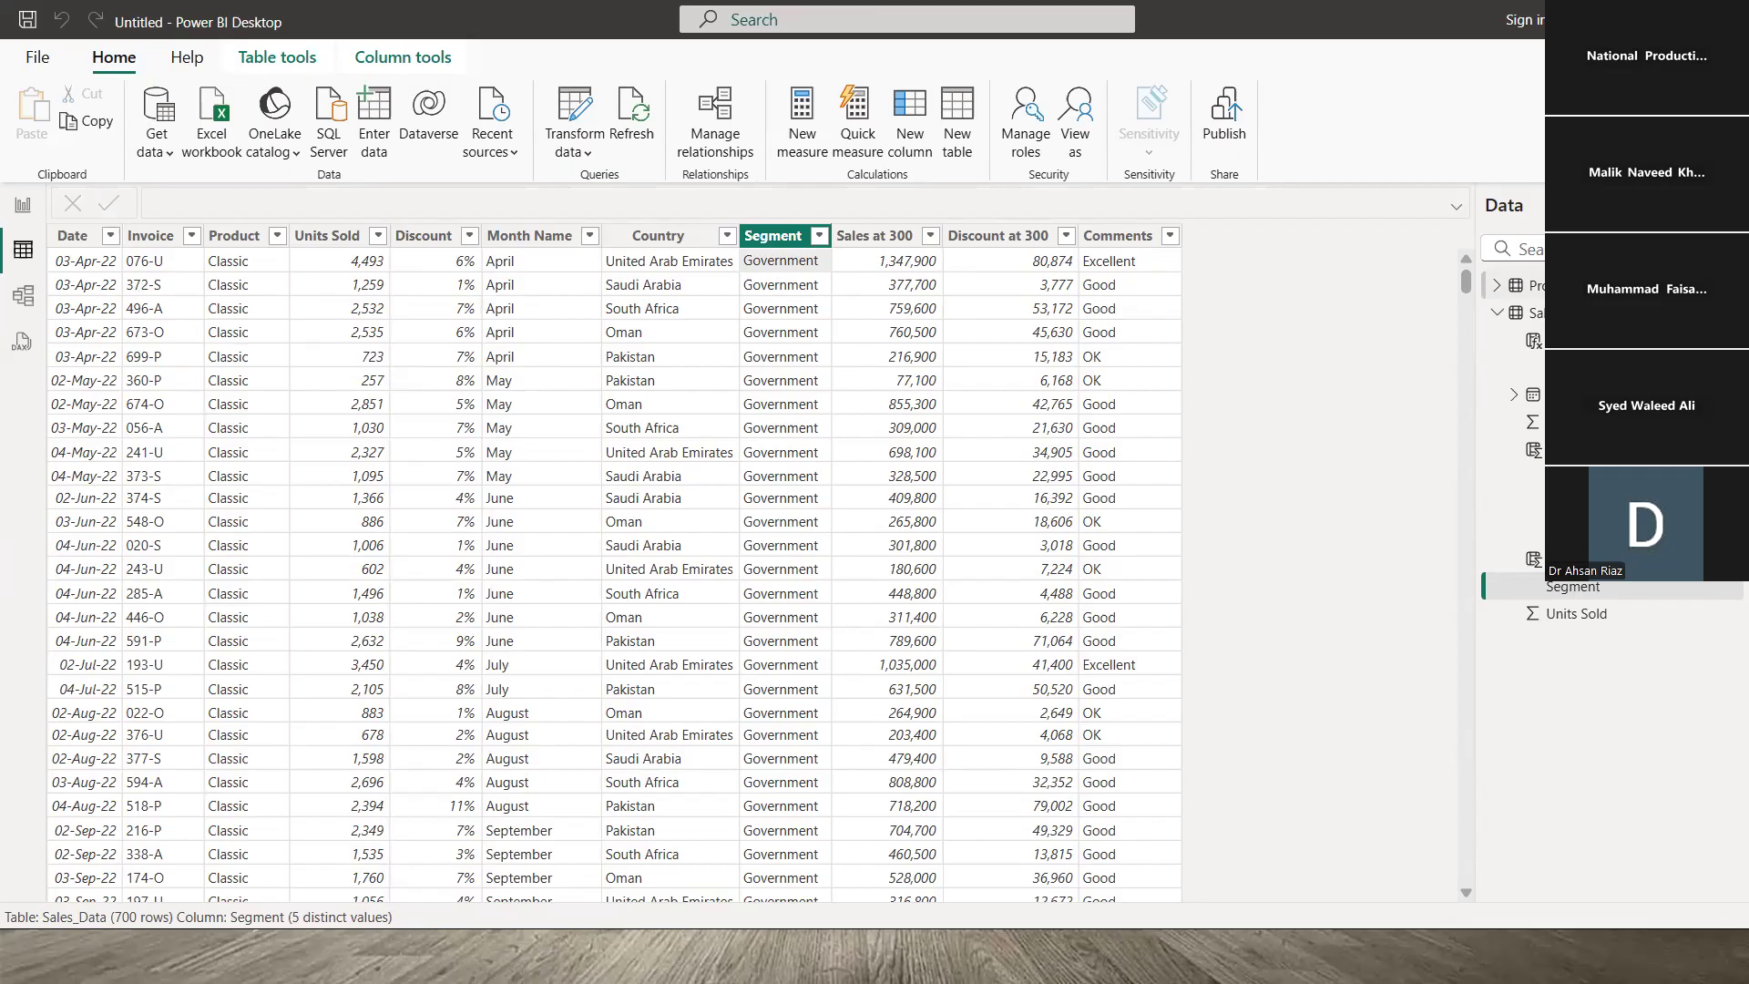
pyautogui.click(1530, 285)
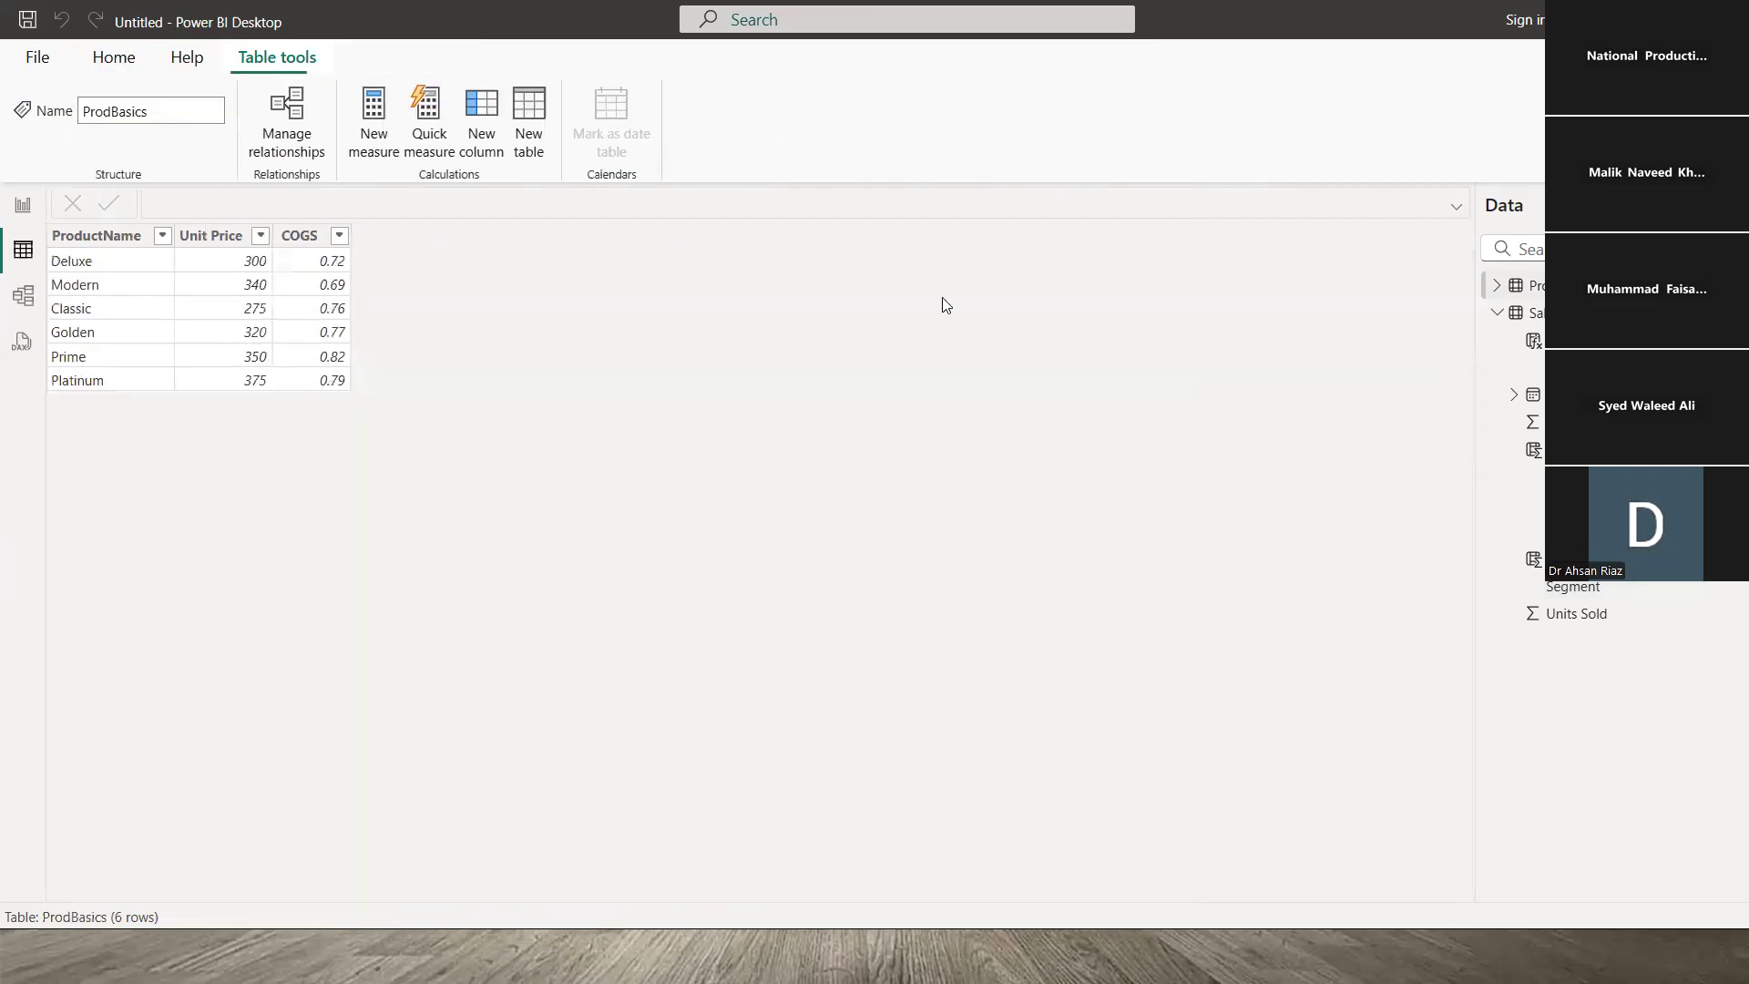
# - Check ProductName's Text type and the Unit Price and COGS decimal types, then return to Sales_Data
pyautogui.click(107, 260)
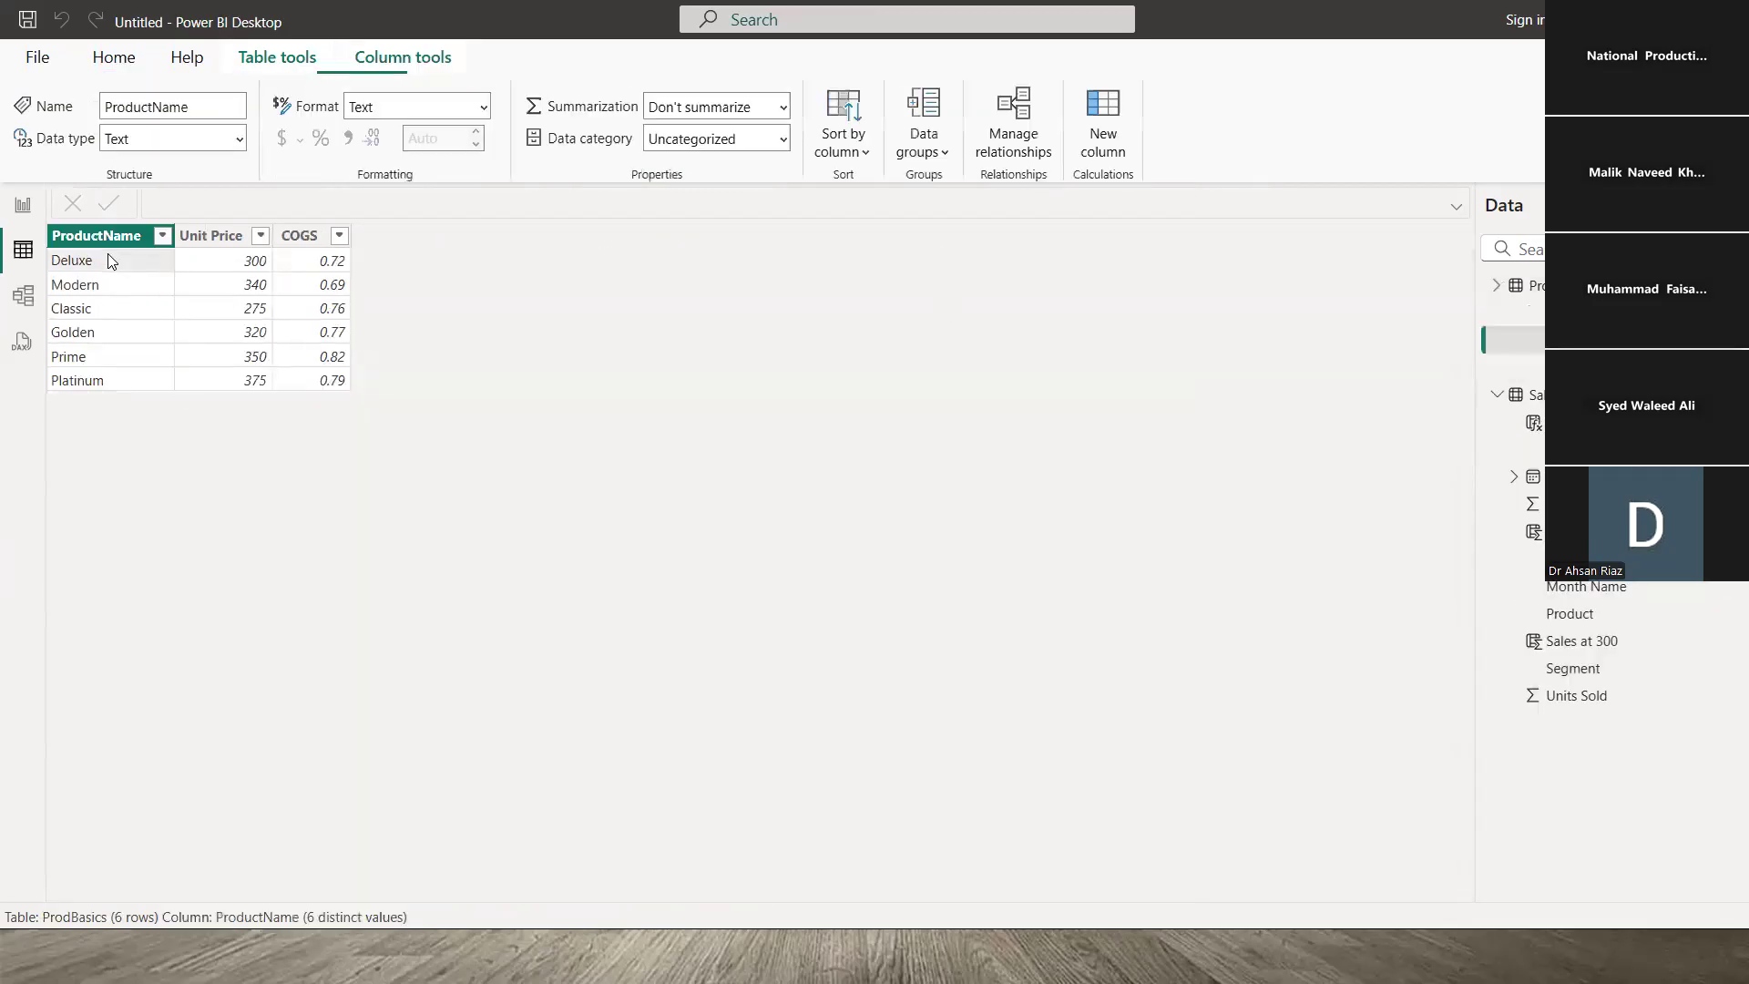
pyautogui.click(211, 265)
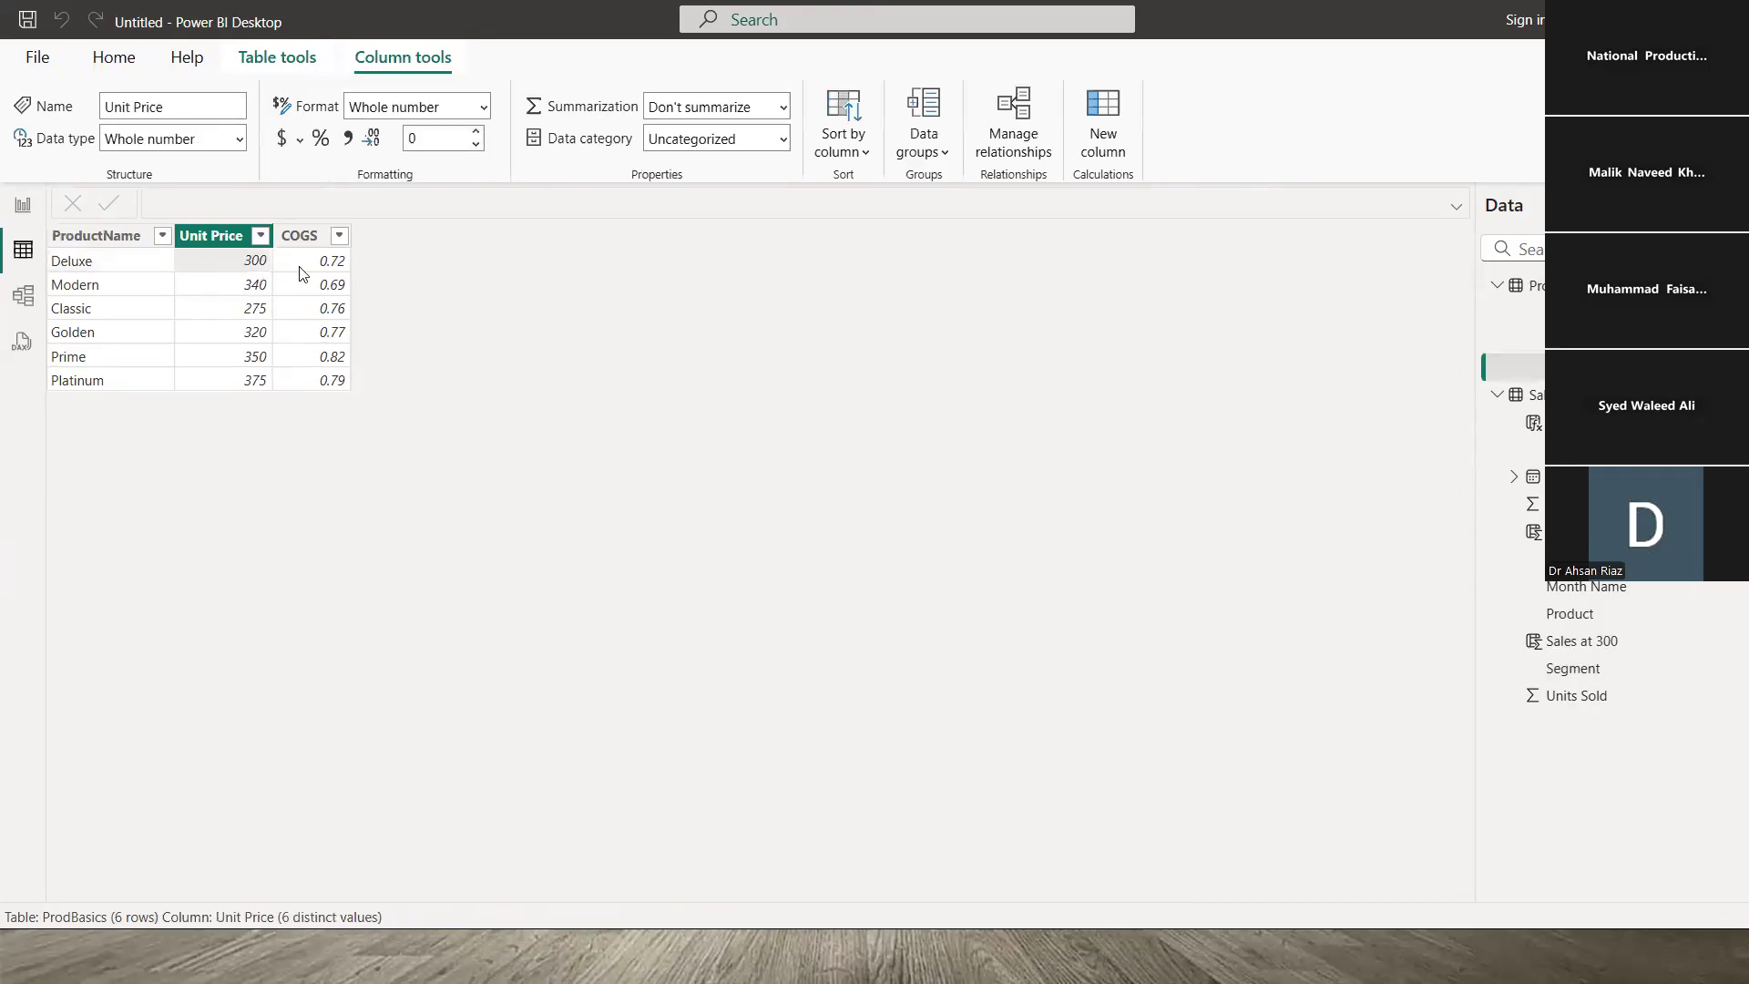
pyautogui.click(303, 273)
pyautogui.click(228, 263)
pyautogui.click(312, 264)
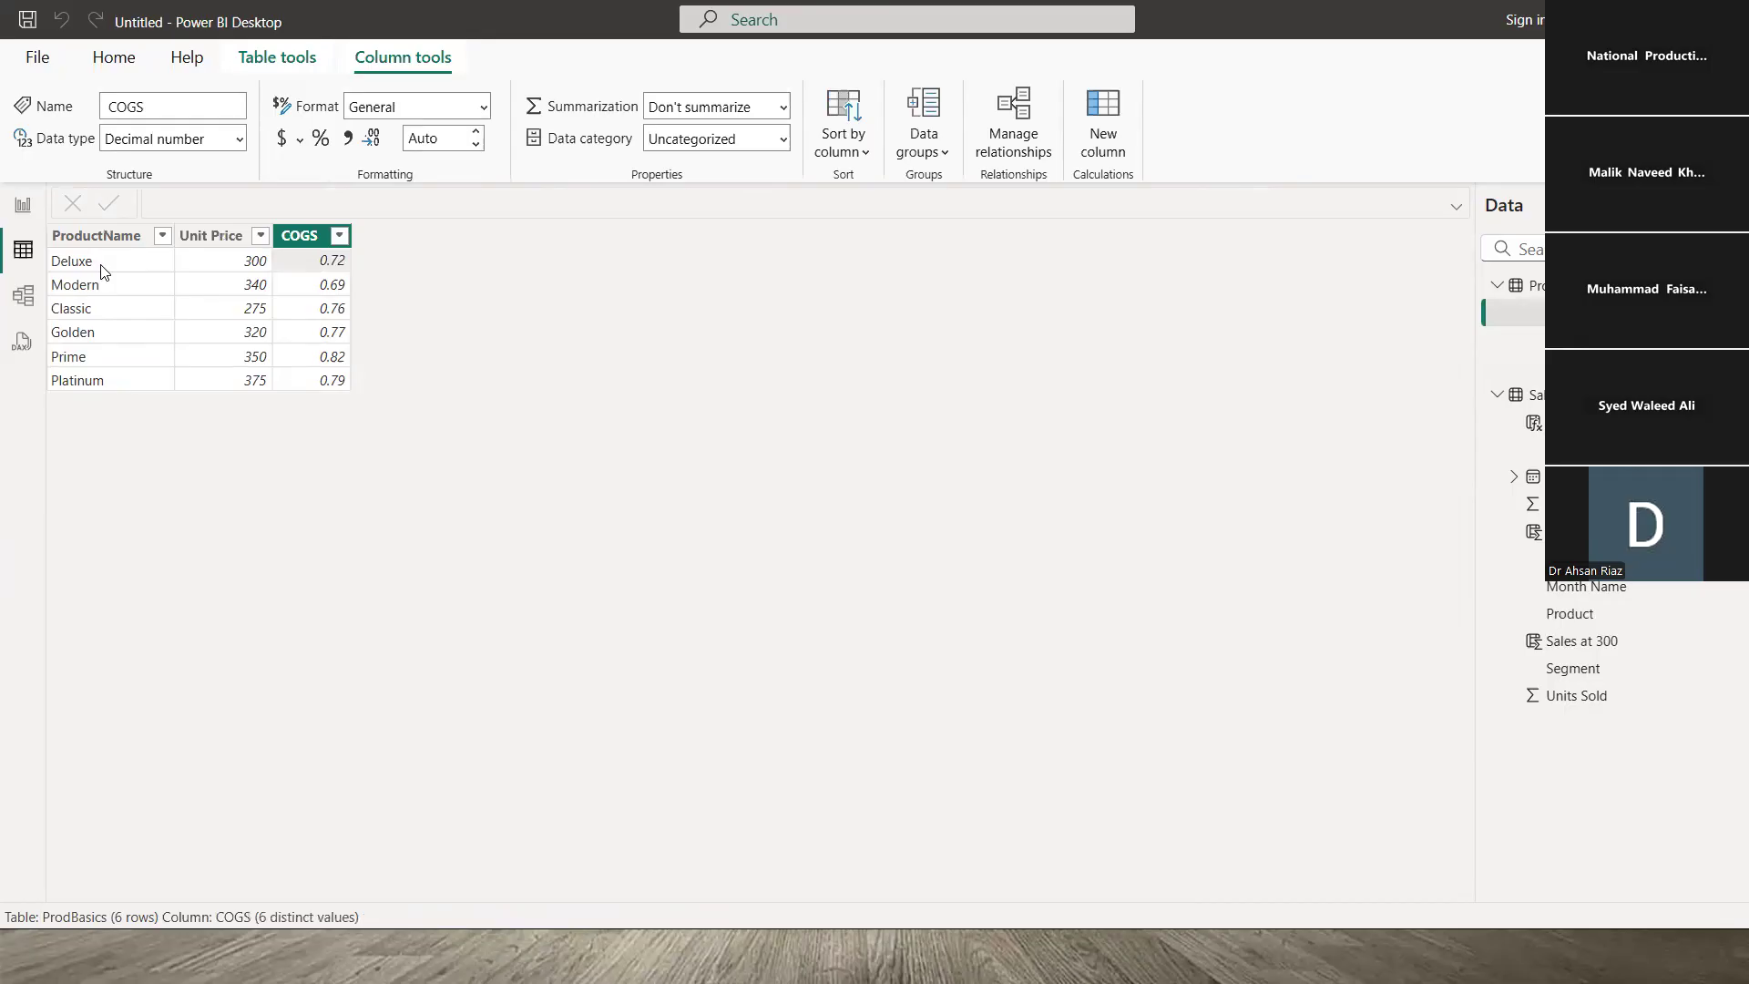
pyautogui.click(102, 270)
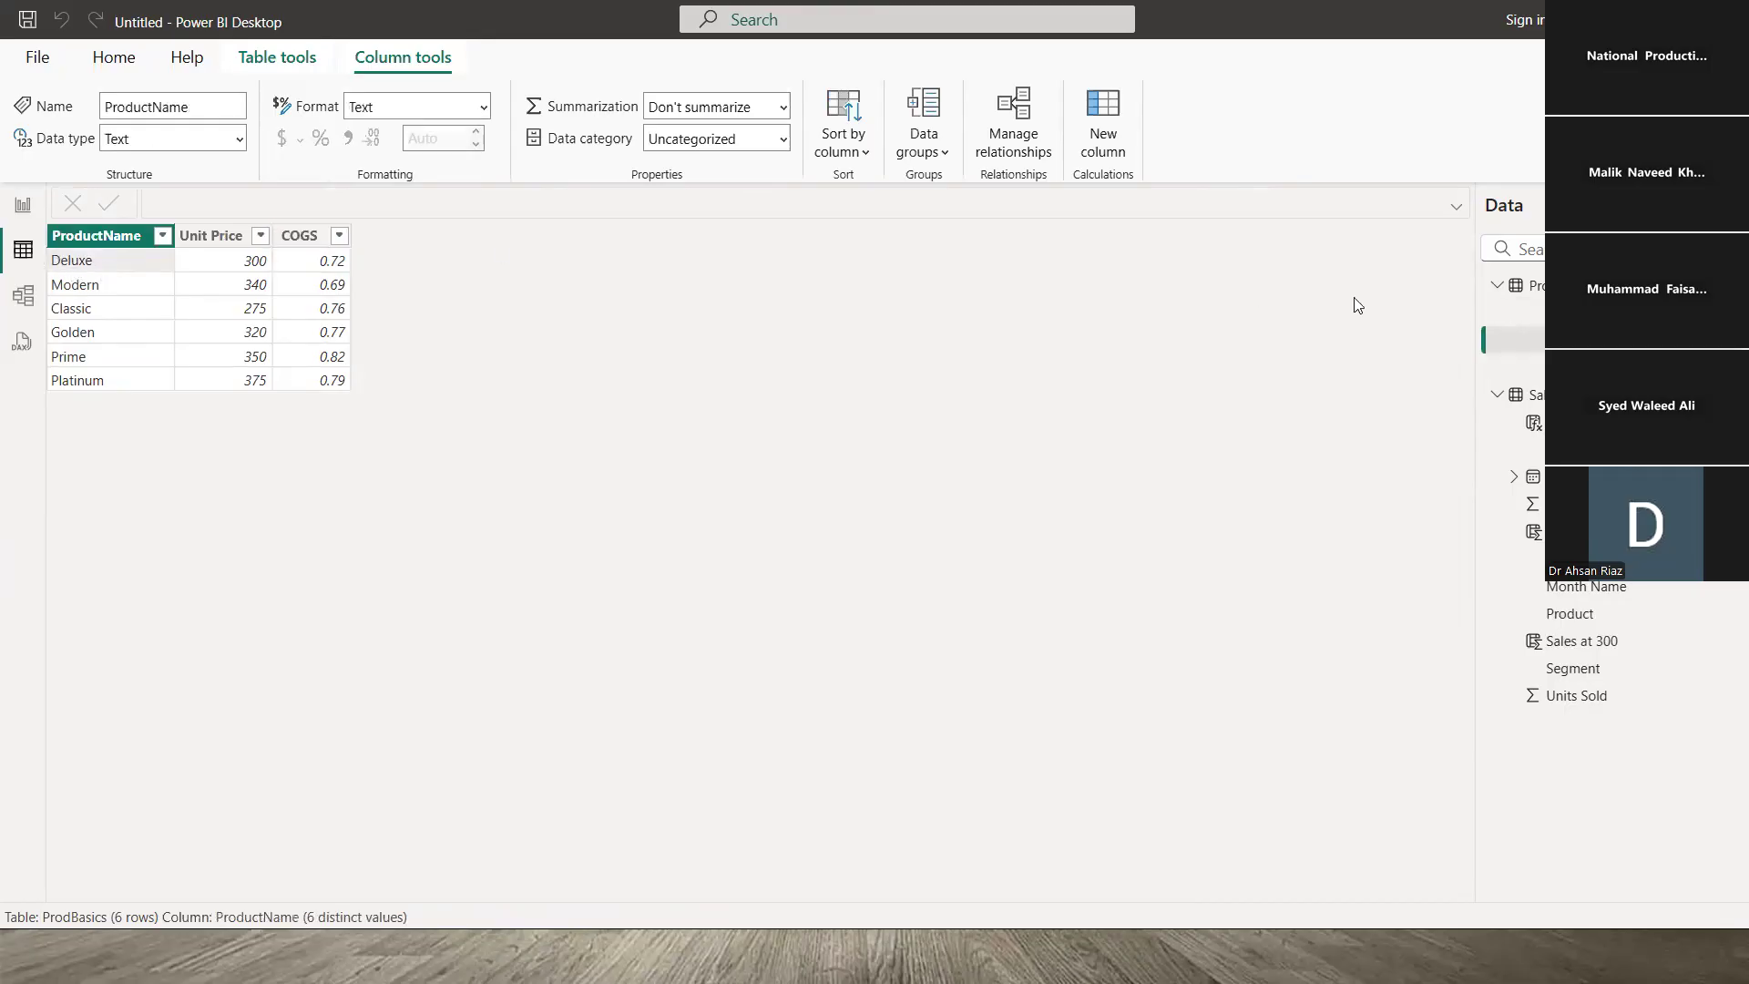
pyautogui.click(1536, 394)
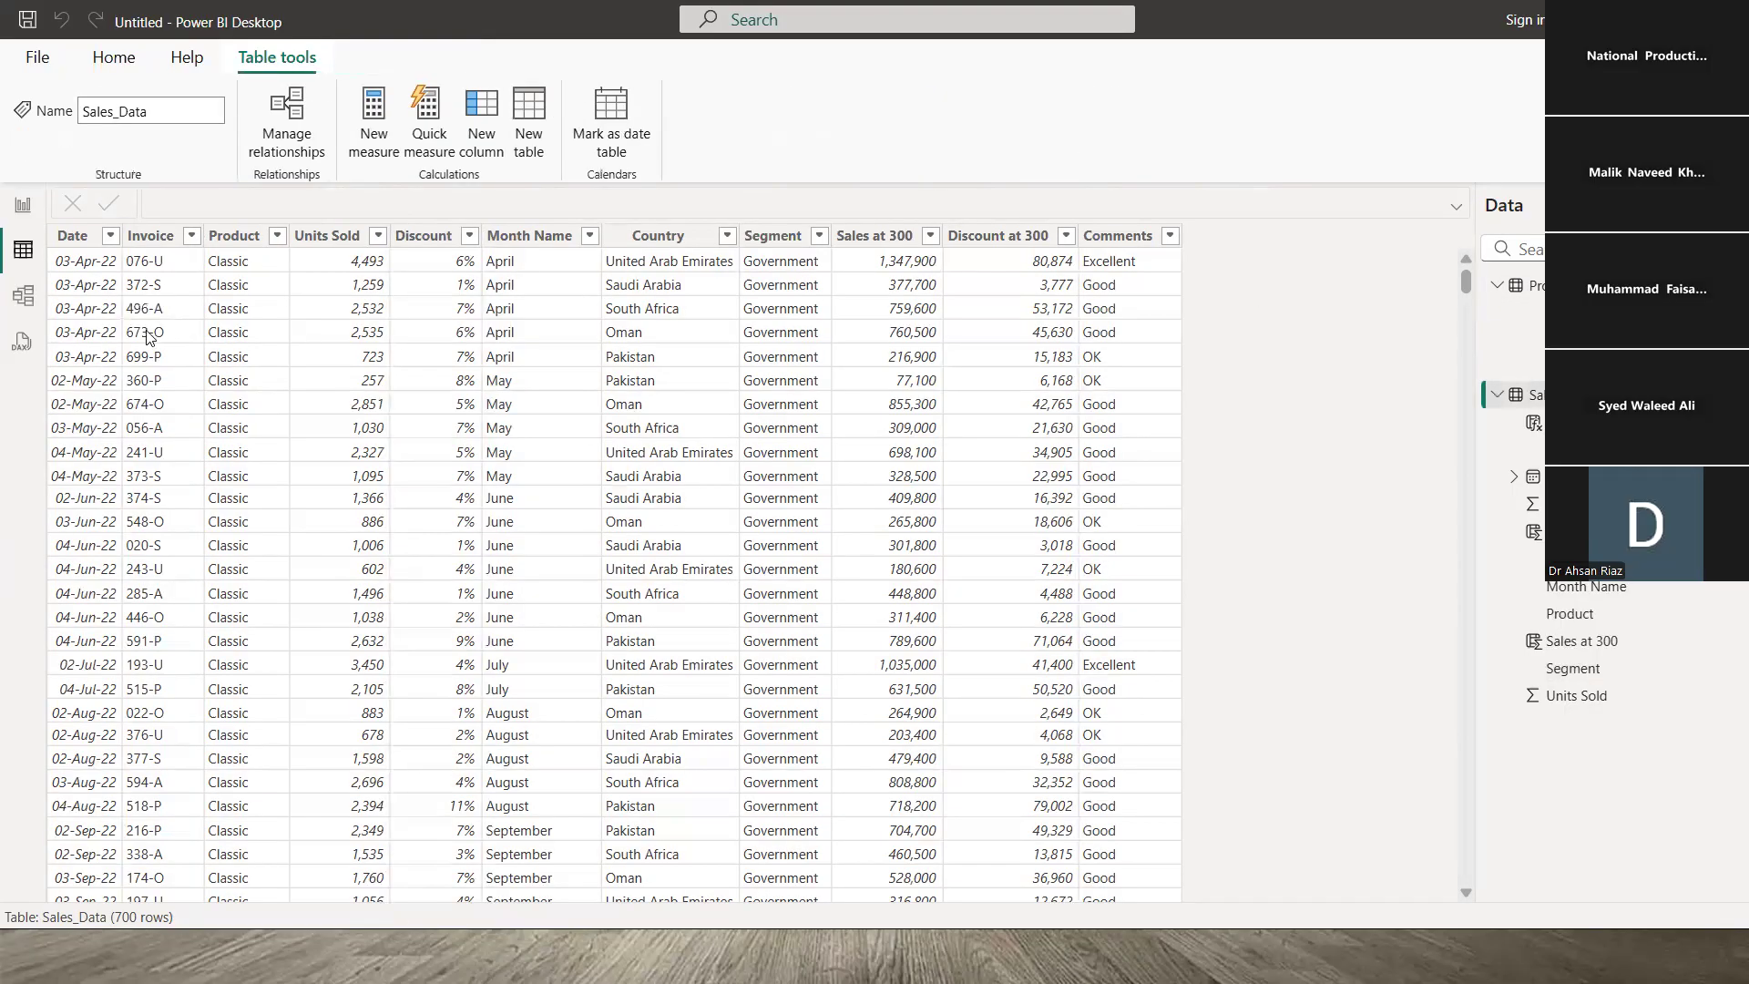
# - Inspect the settings of Sales_Data's Invoice, Date, Product and Units Sold columns
pyautogui.click(167, 265)
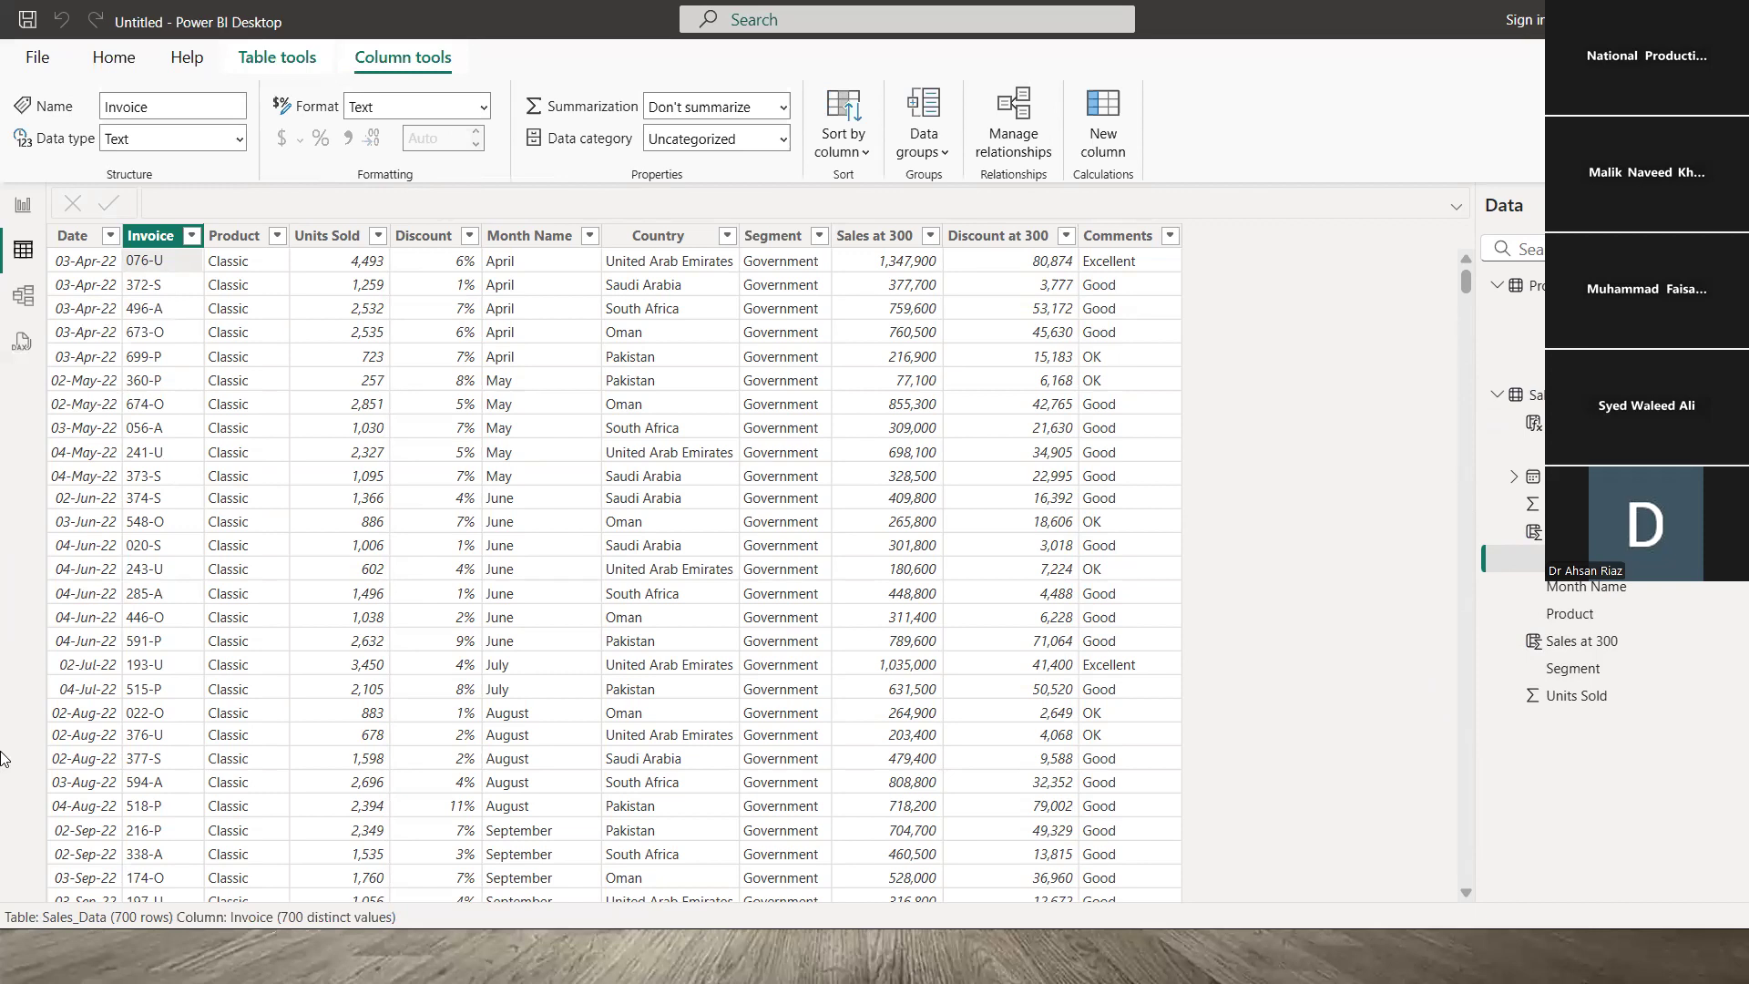
pyautogui.scroll(-2, 3, 758)
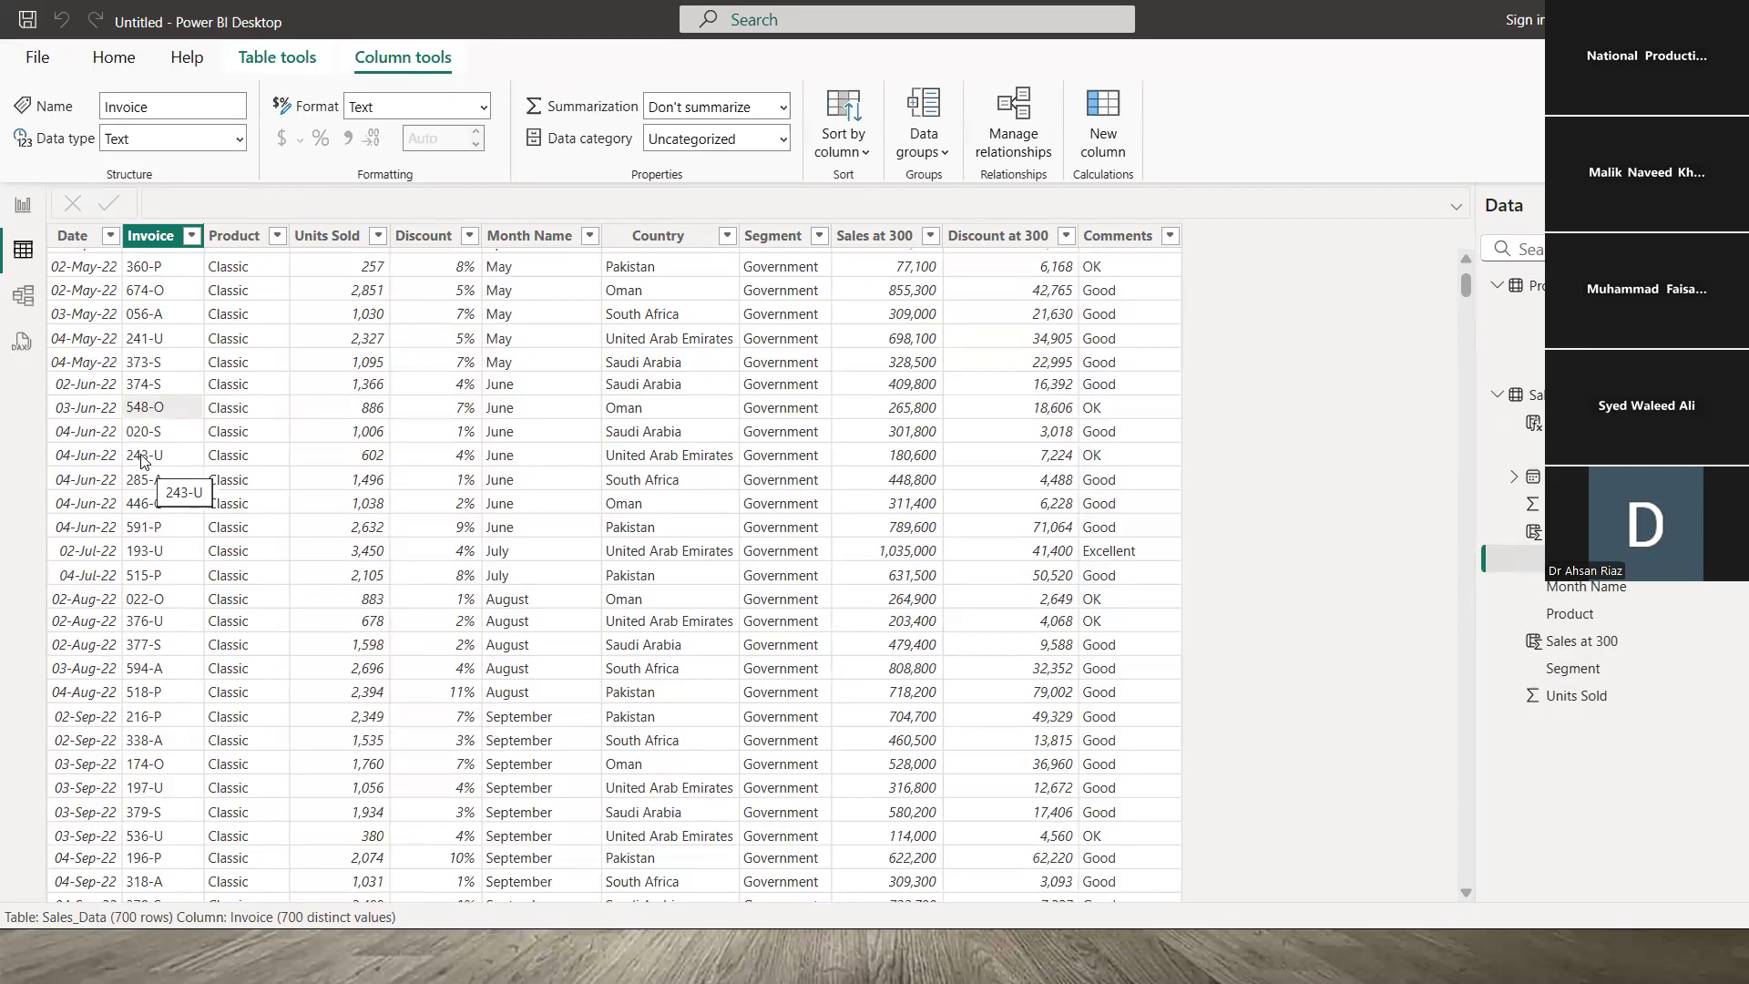
pyautogui.click(91, 408)
pyautogui.click(157, 417)
pyautogui.click(237, 415)
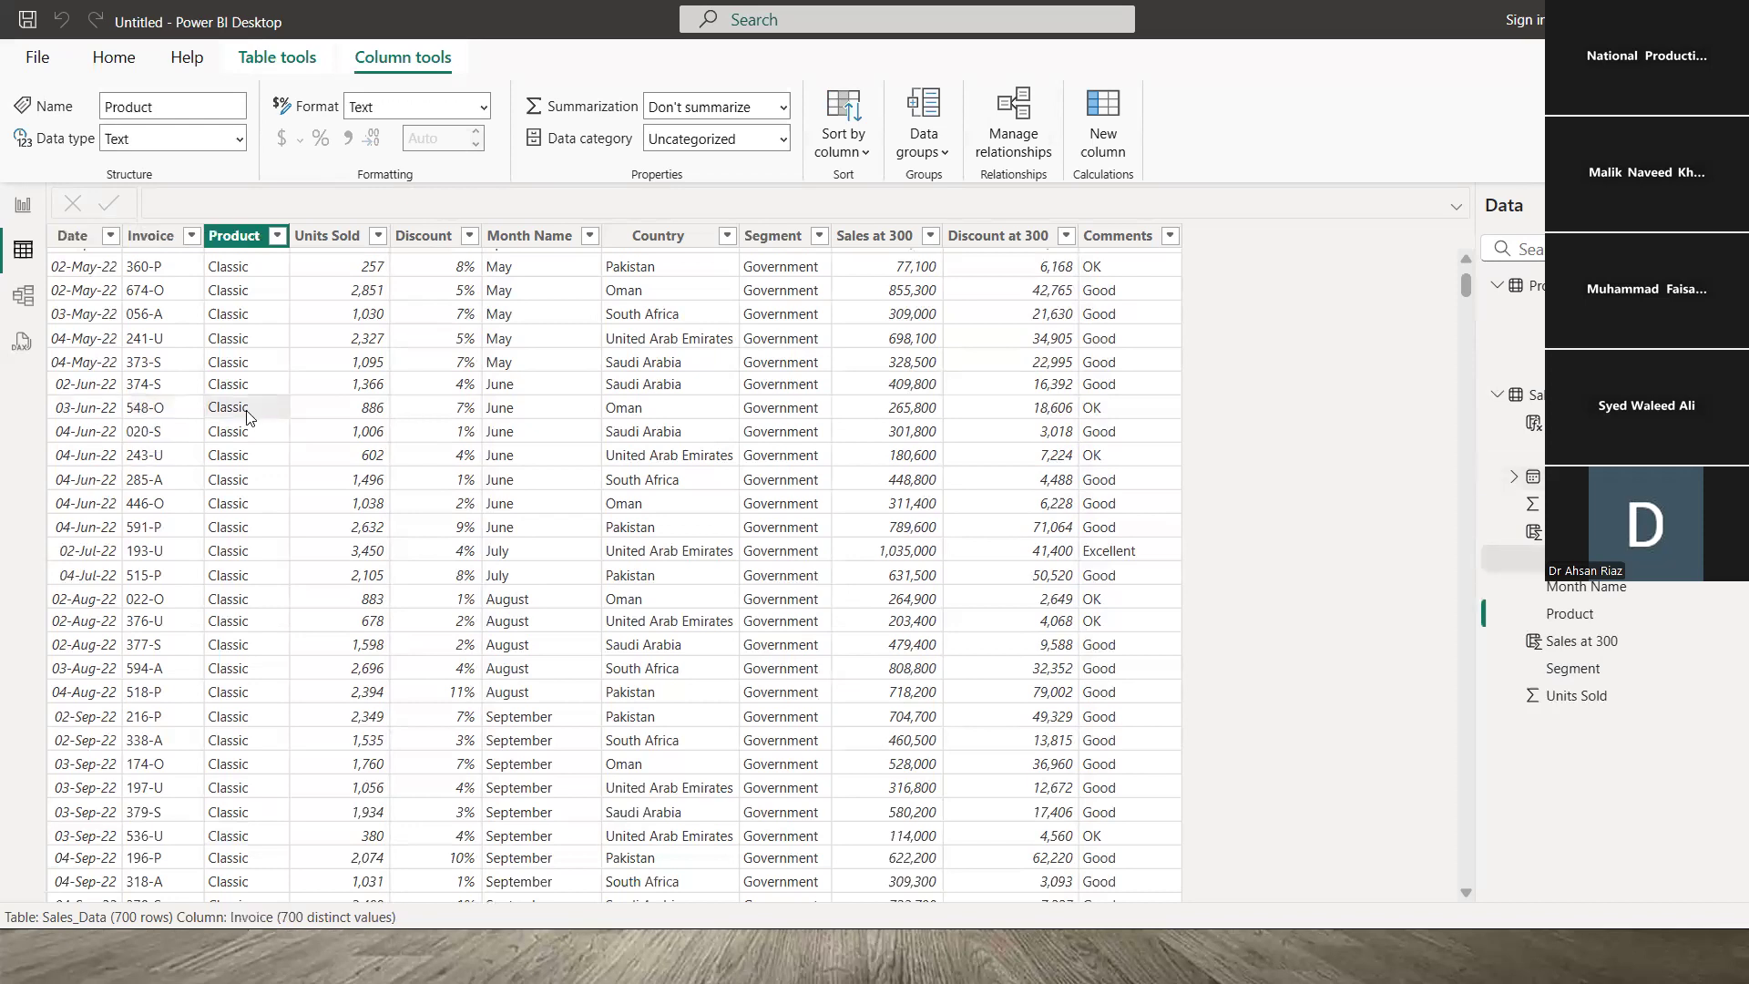
pyautogui.click(370, 412)
# - Check Discount's percentage format, Month Name, Country, Segment and Invoice, then open ProdBasics
pyautogui.click(440, 415)
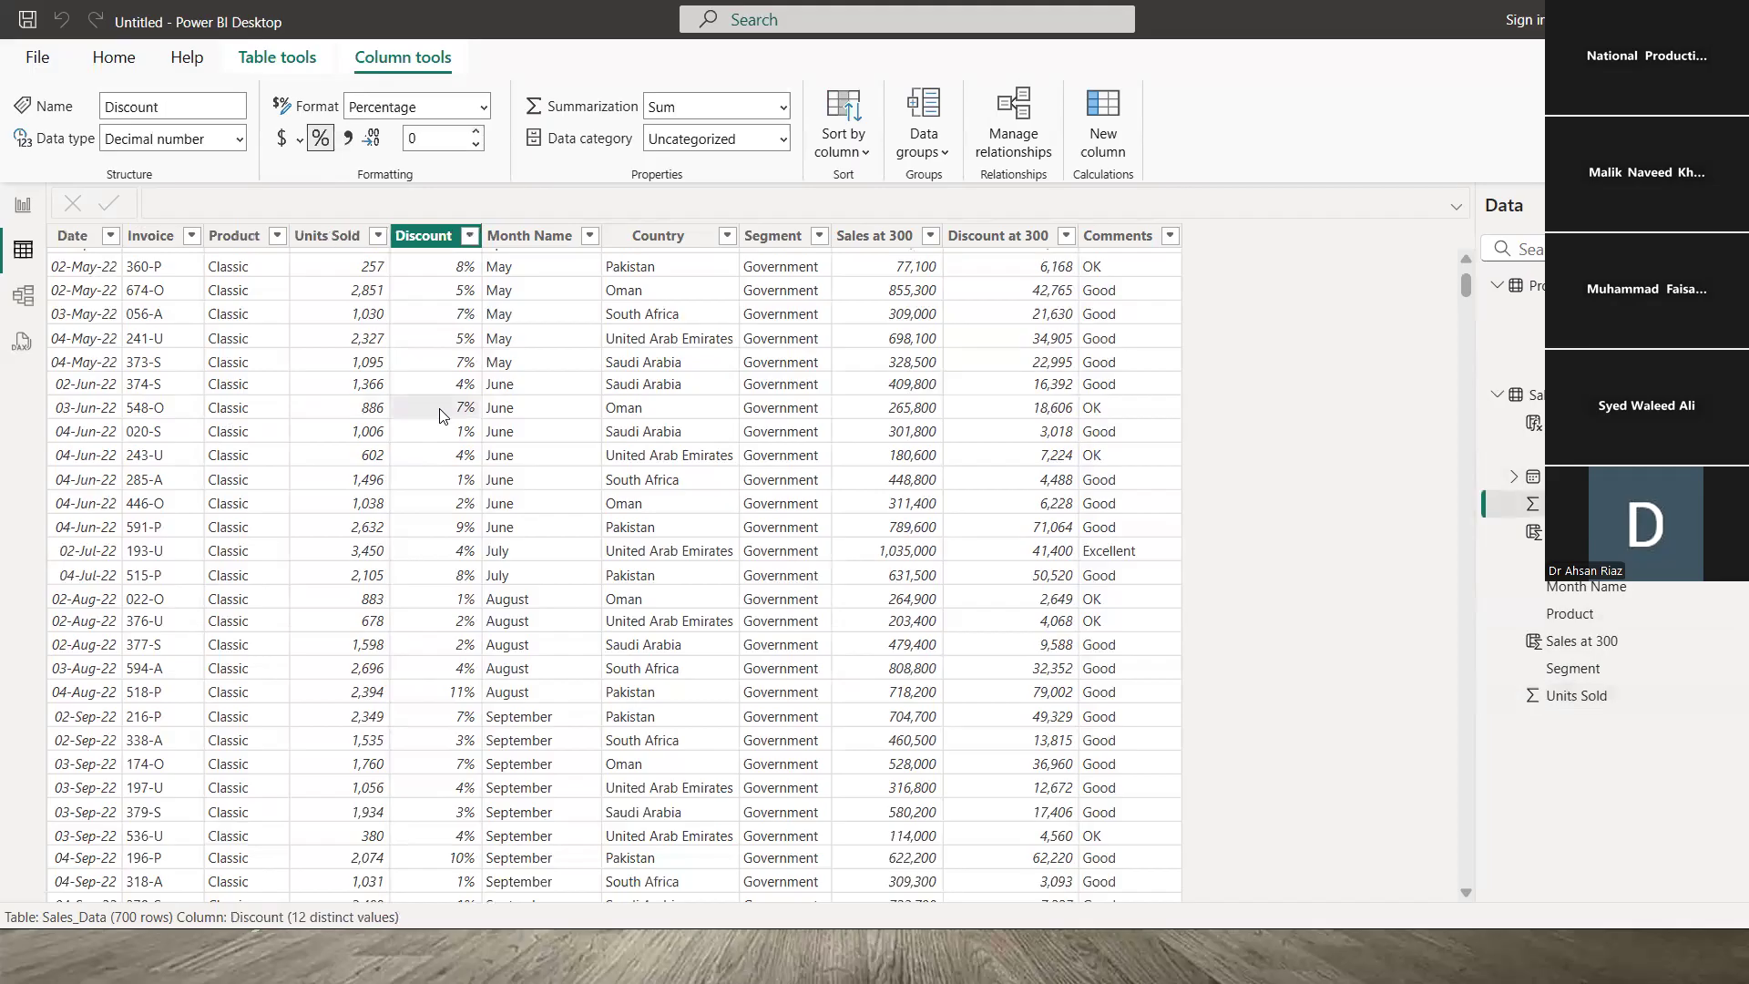
pyautogui.click(506, 410)
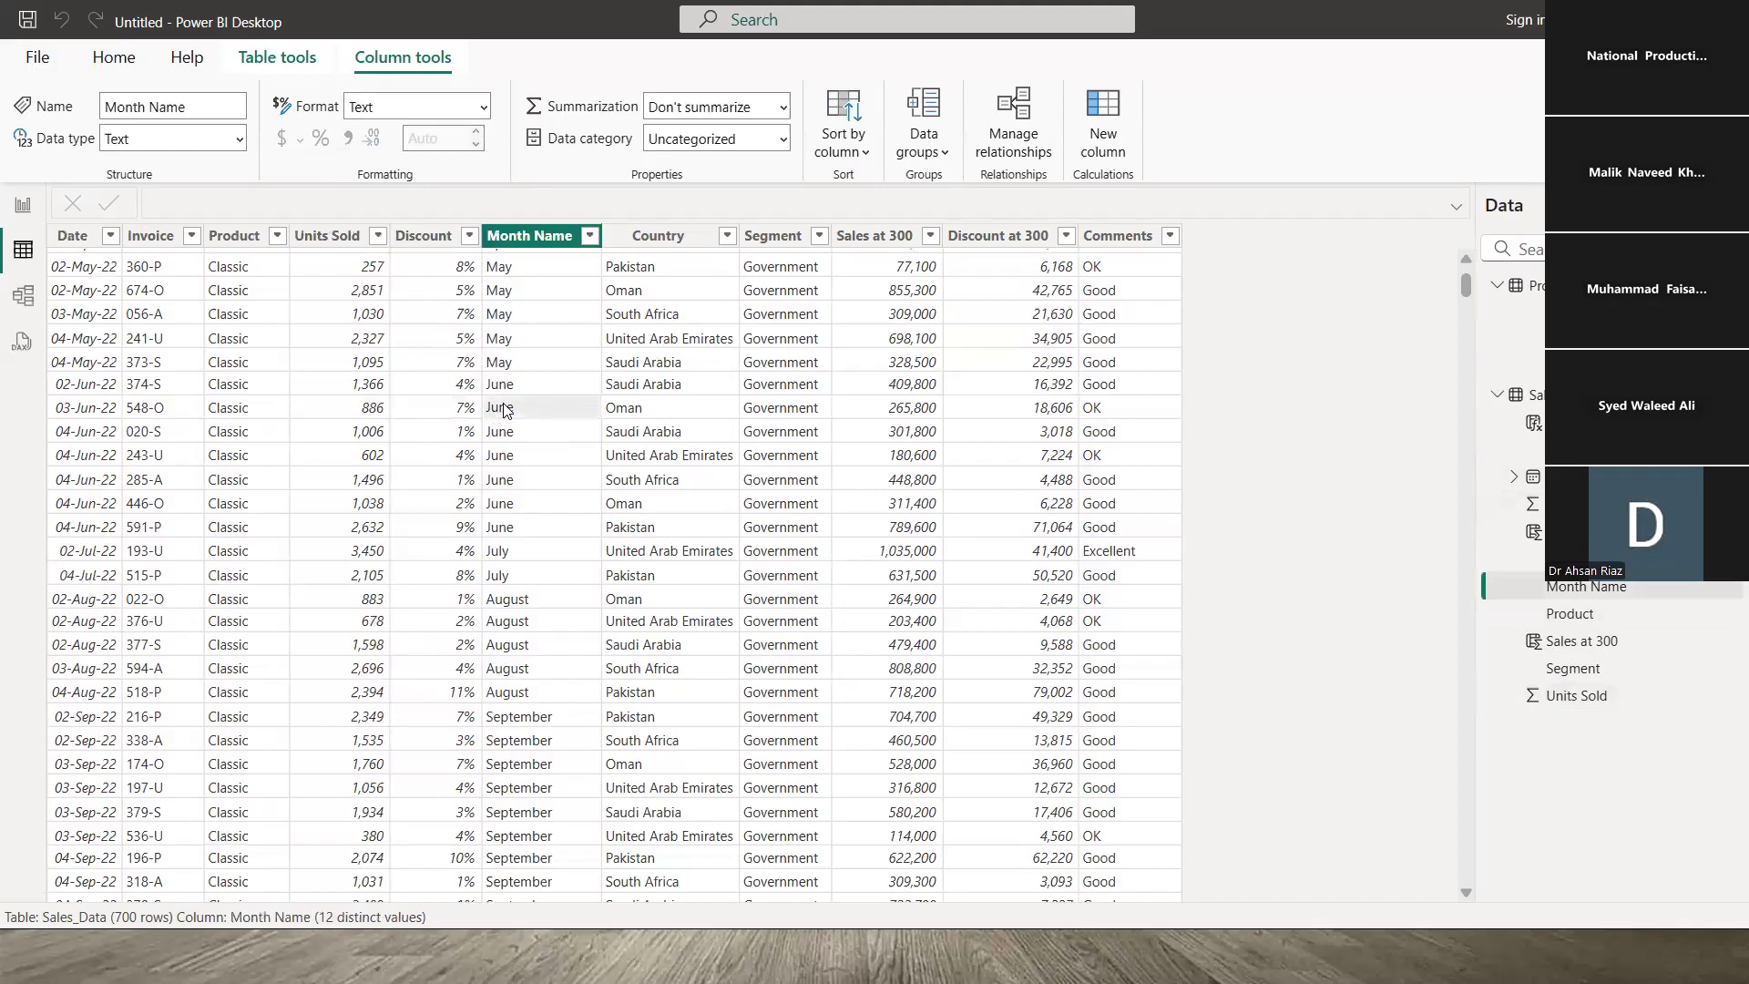
pyautogui.click(658, 412)
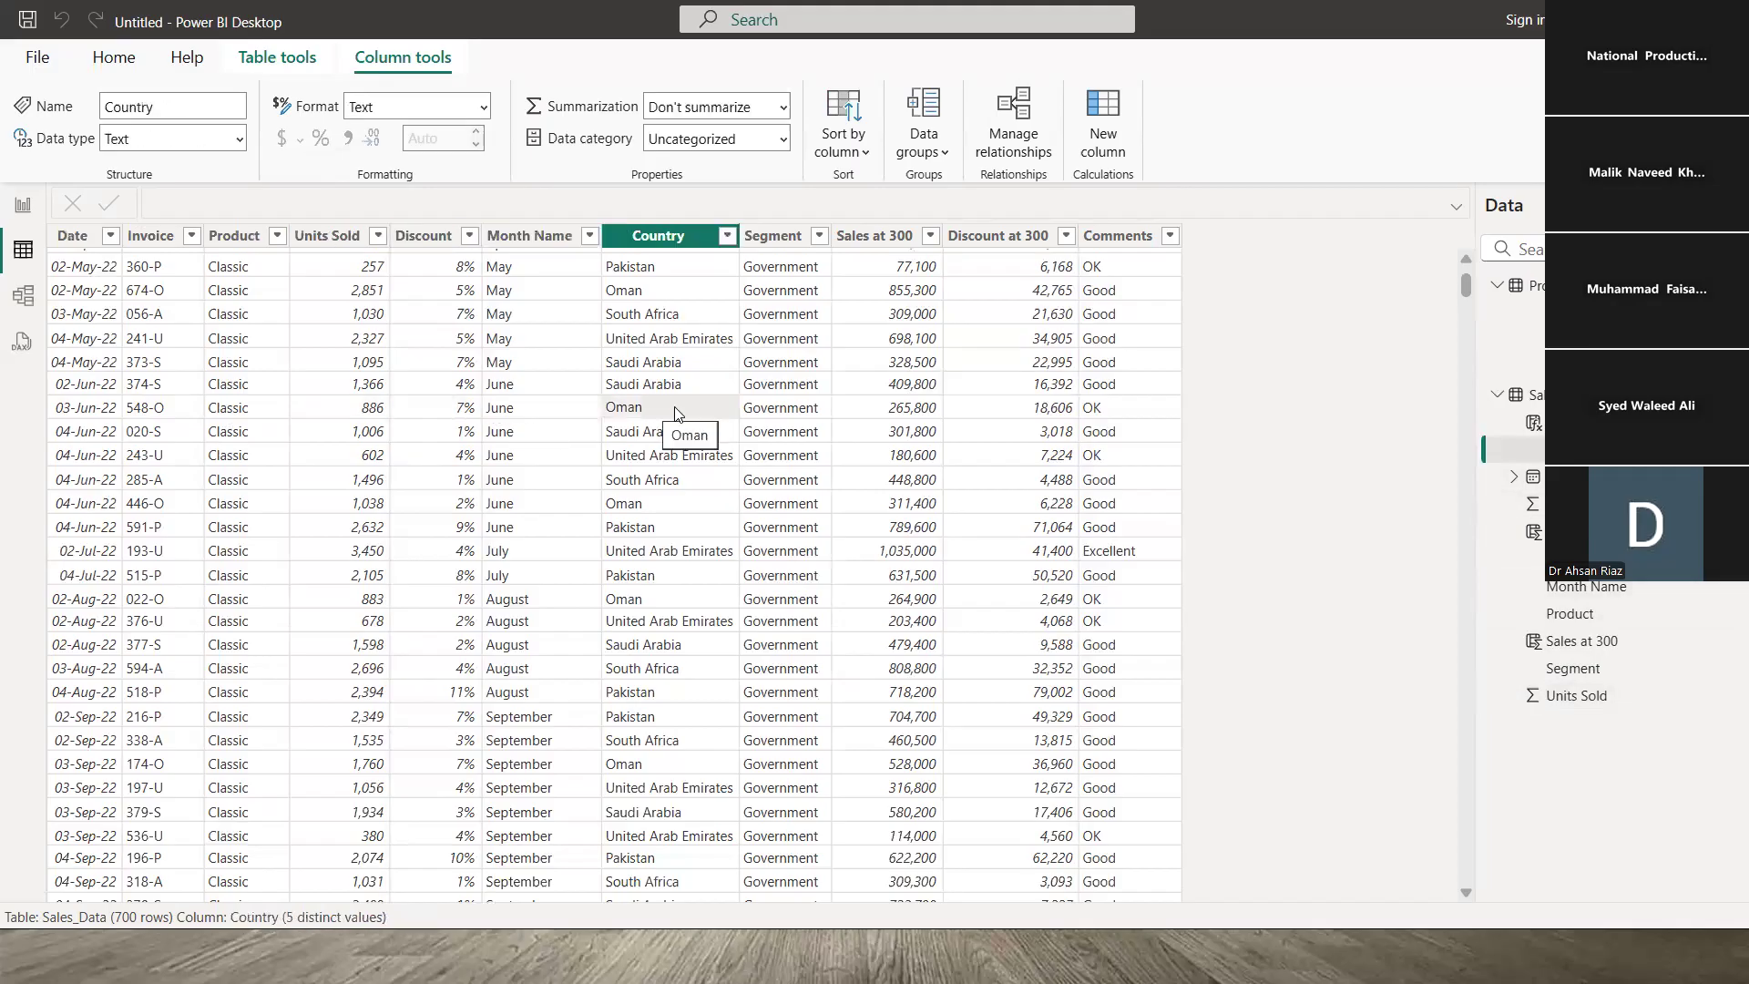
pyautogui.click(782, 416)
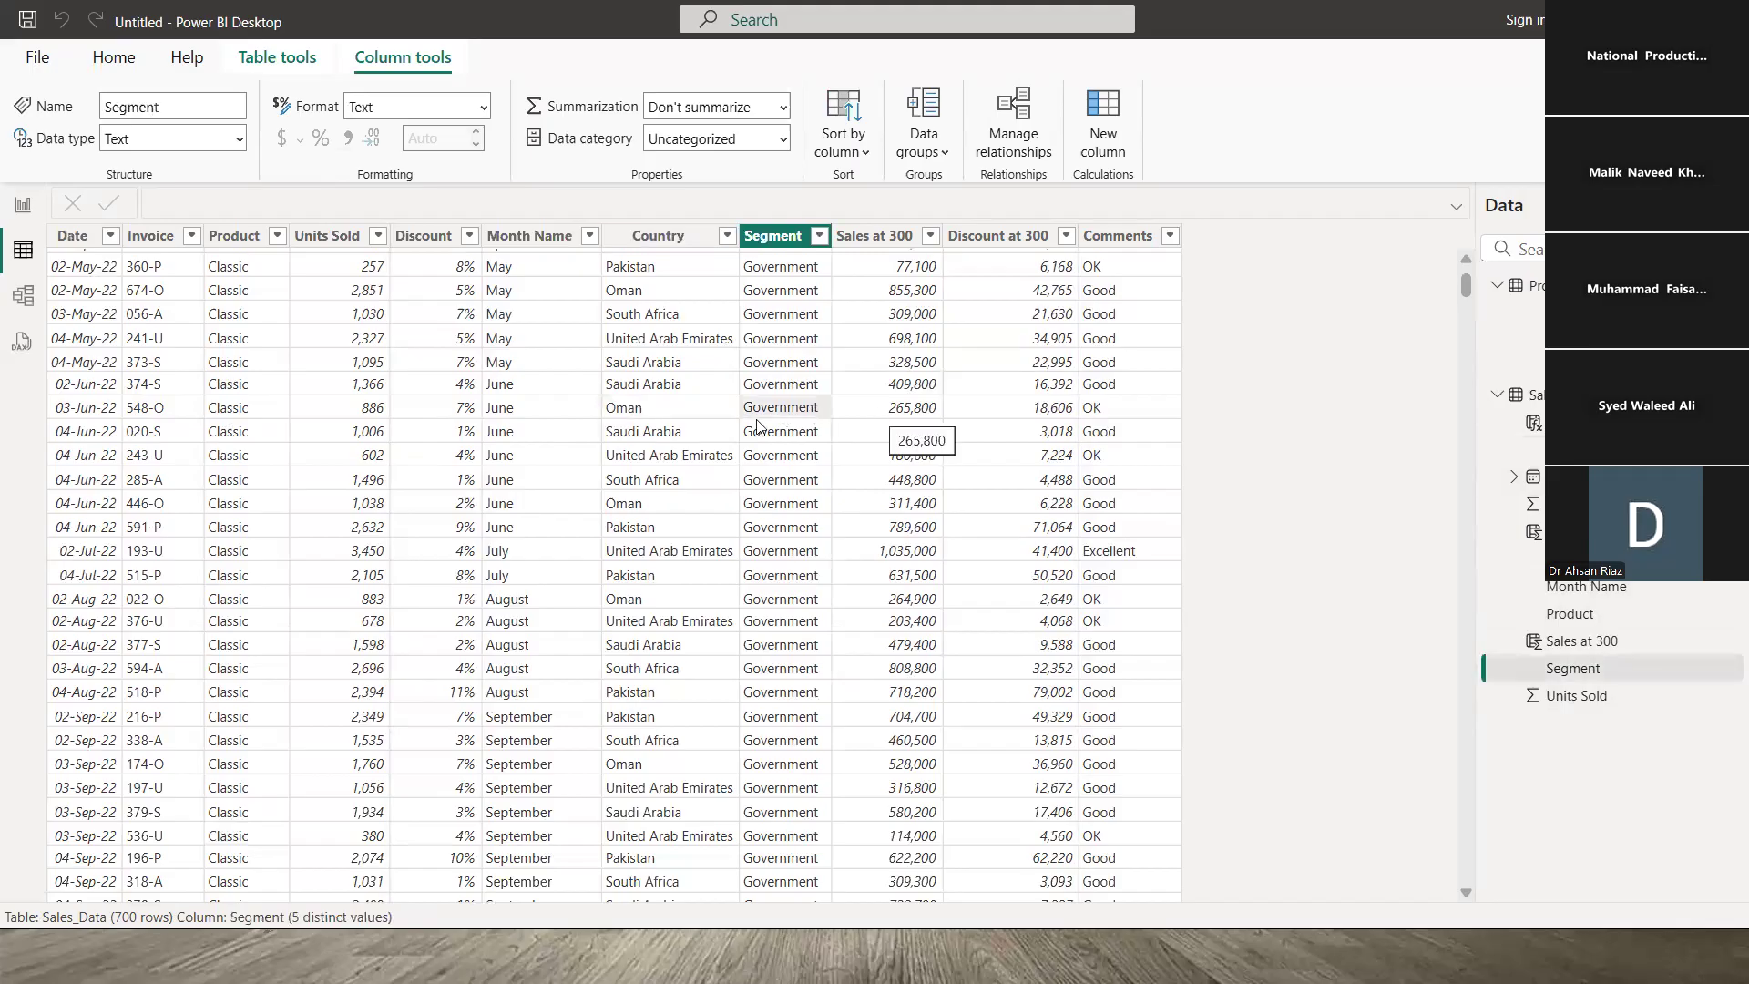
pyautogui.click(168, 409)
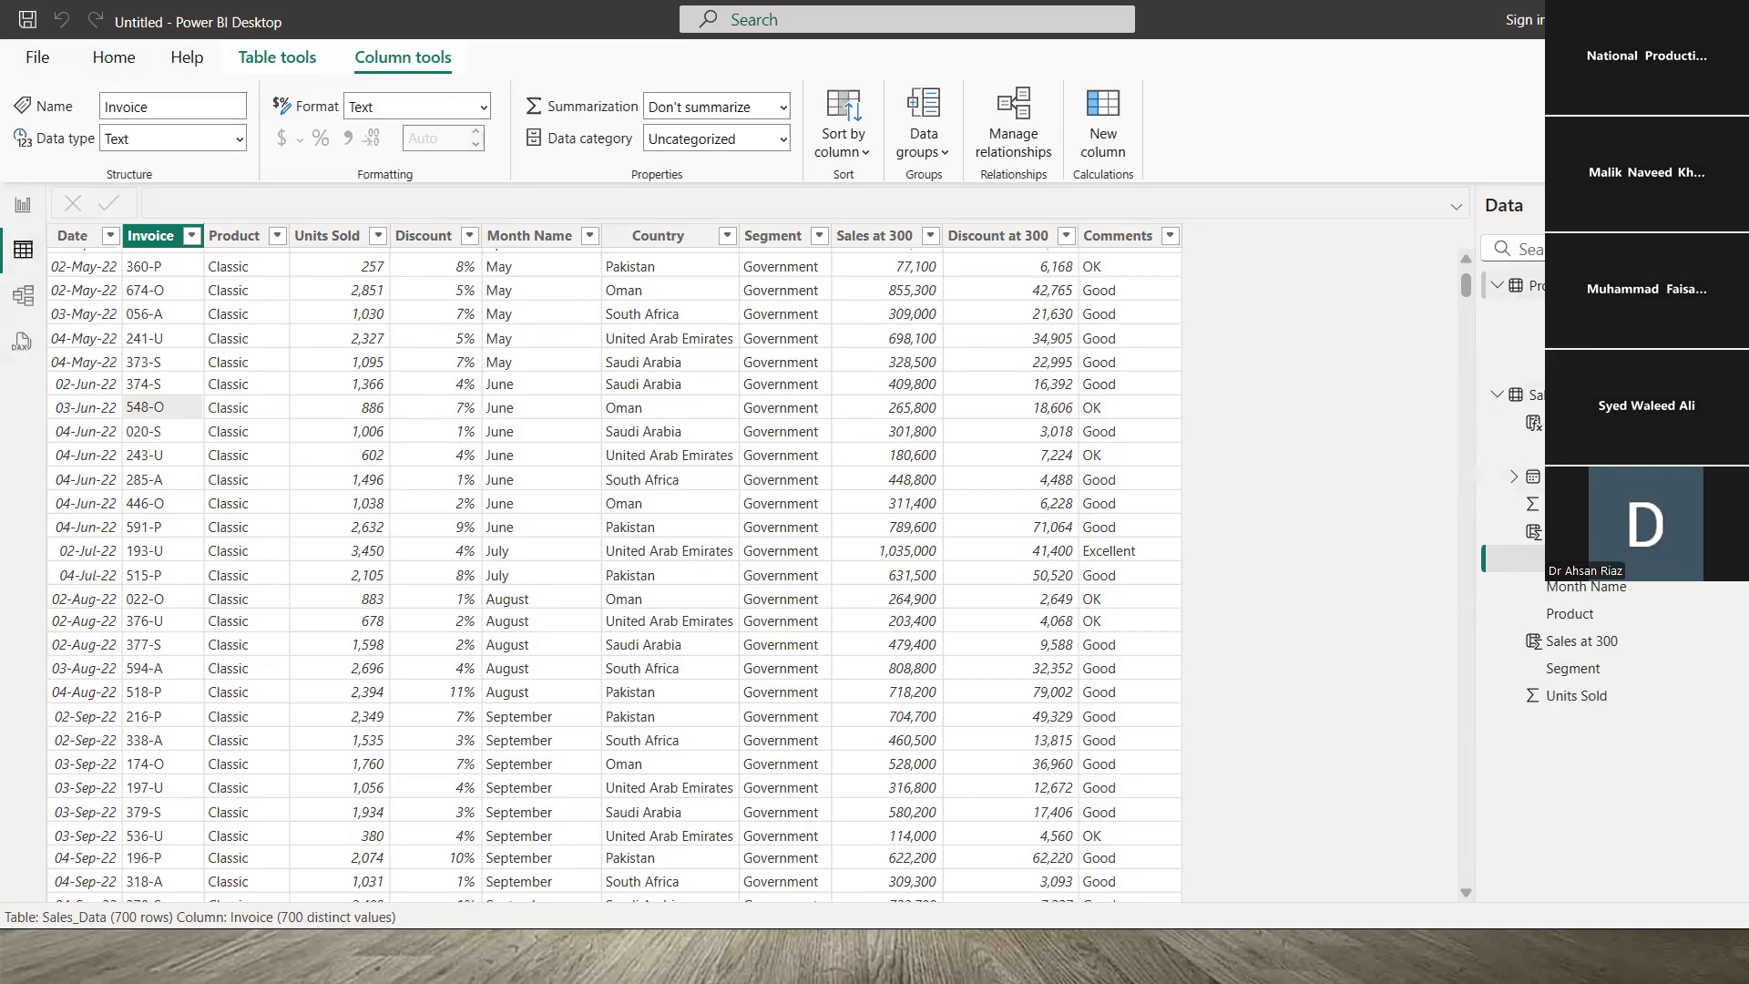
pyautogui.click(1562, 285)
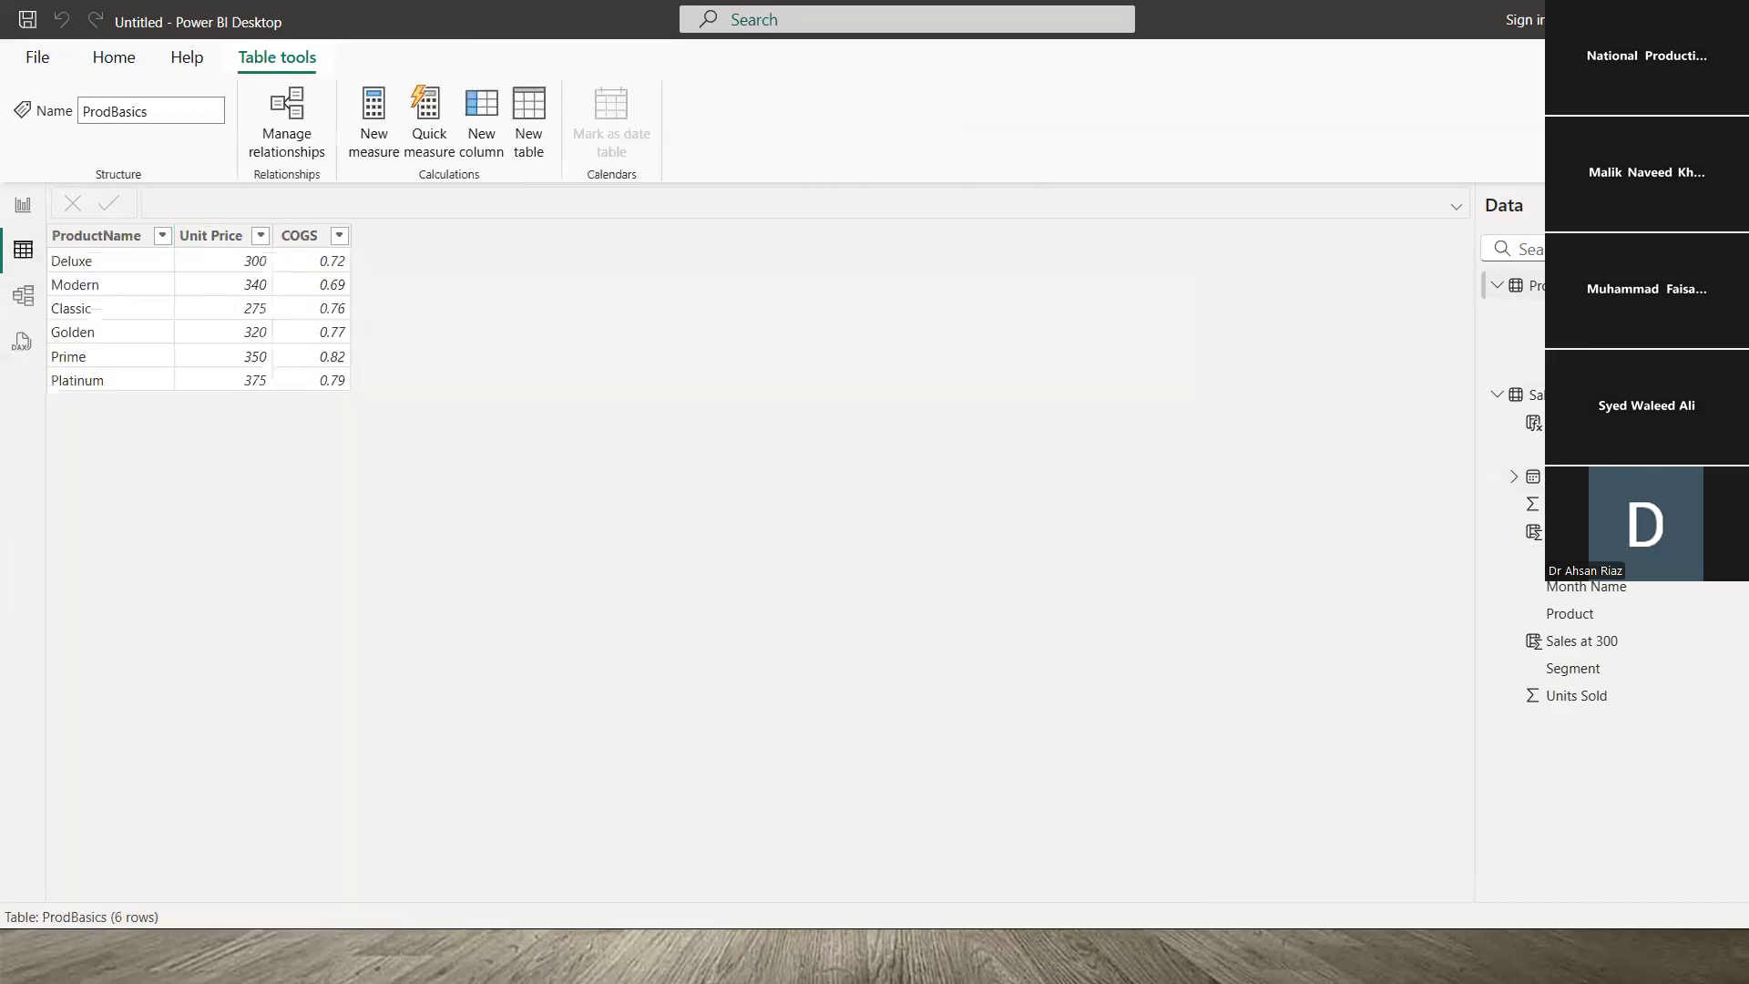
pyautogui.click(113, 265)
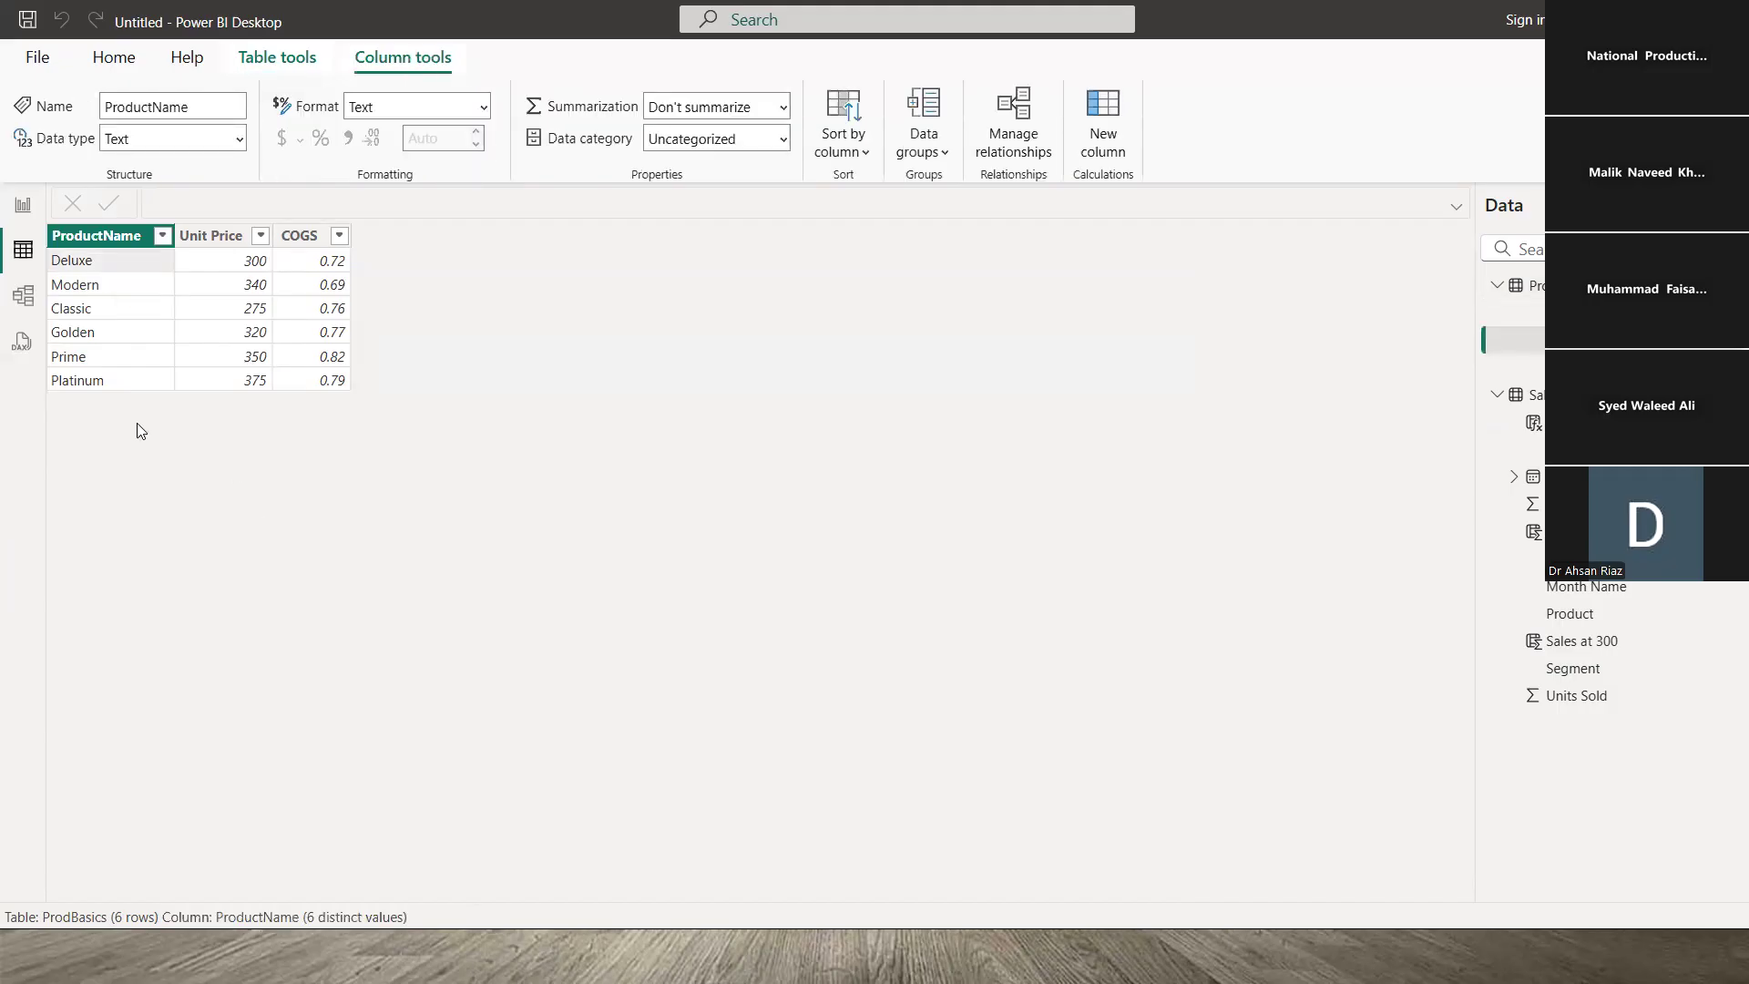
pyautogui.click(117, 314)
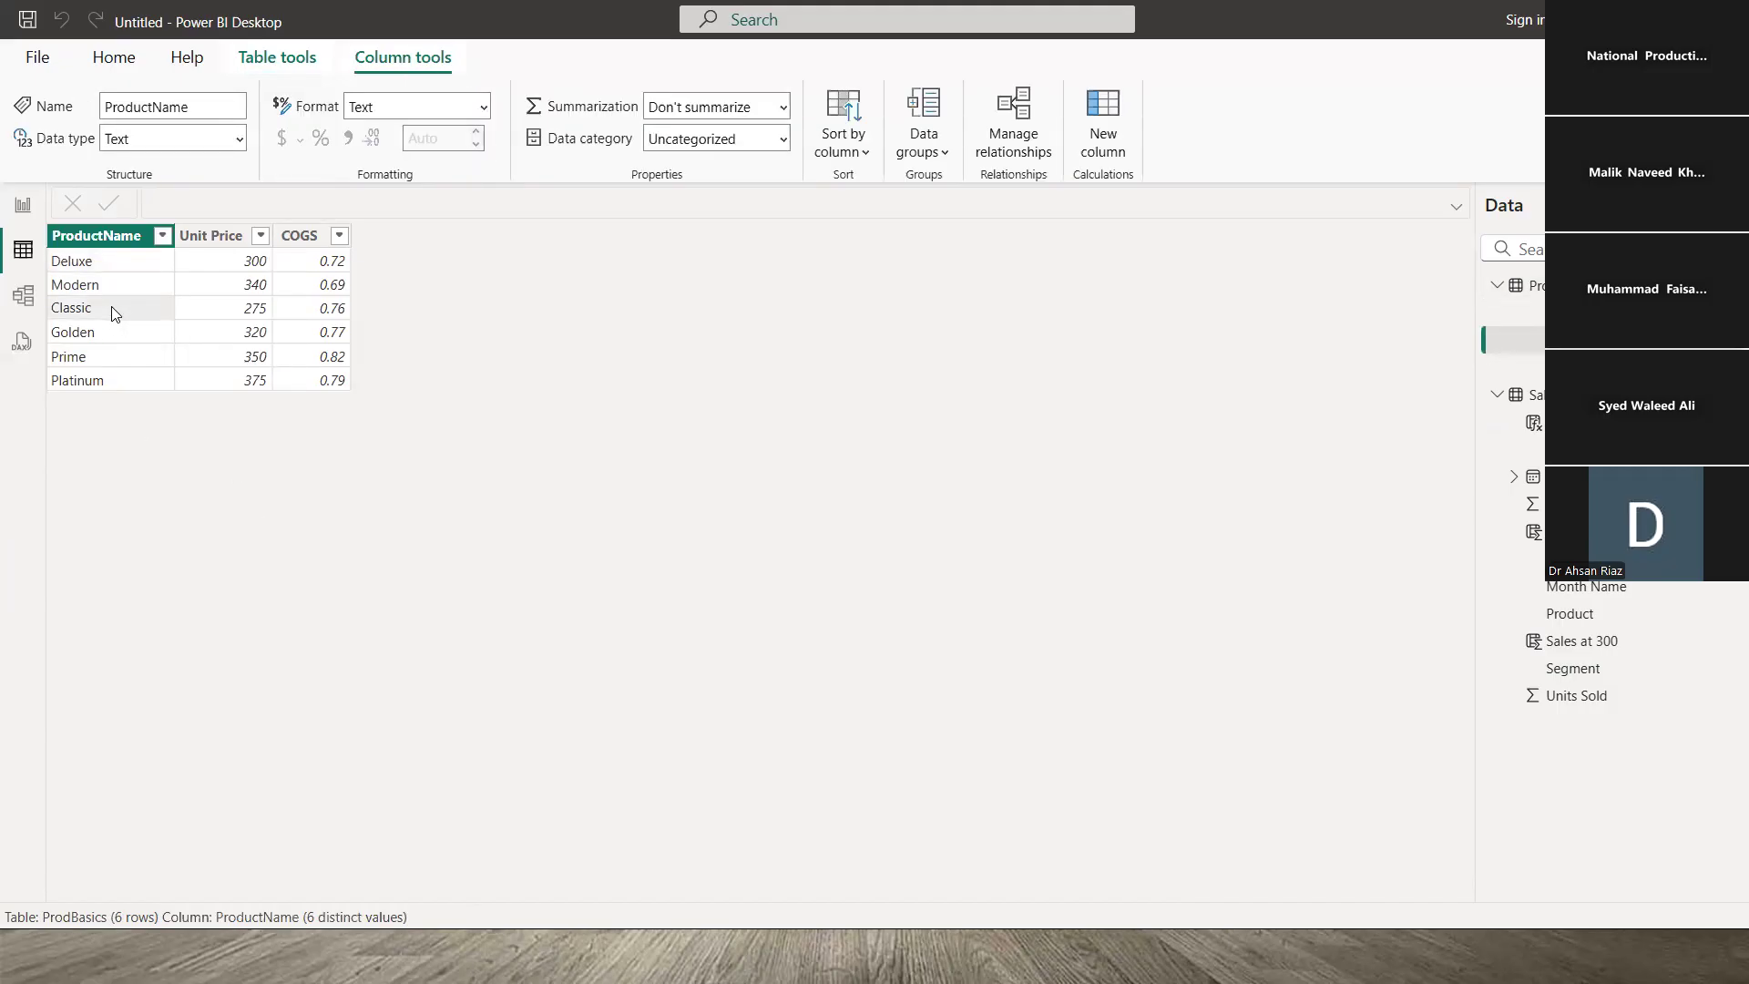
pyautogui.click(106, 362)
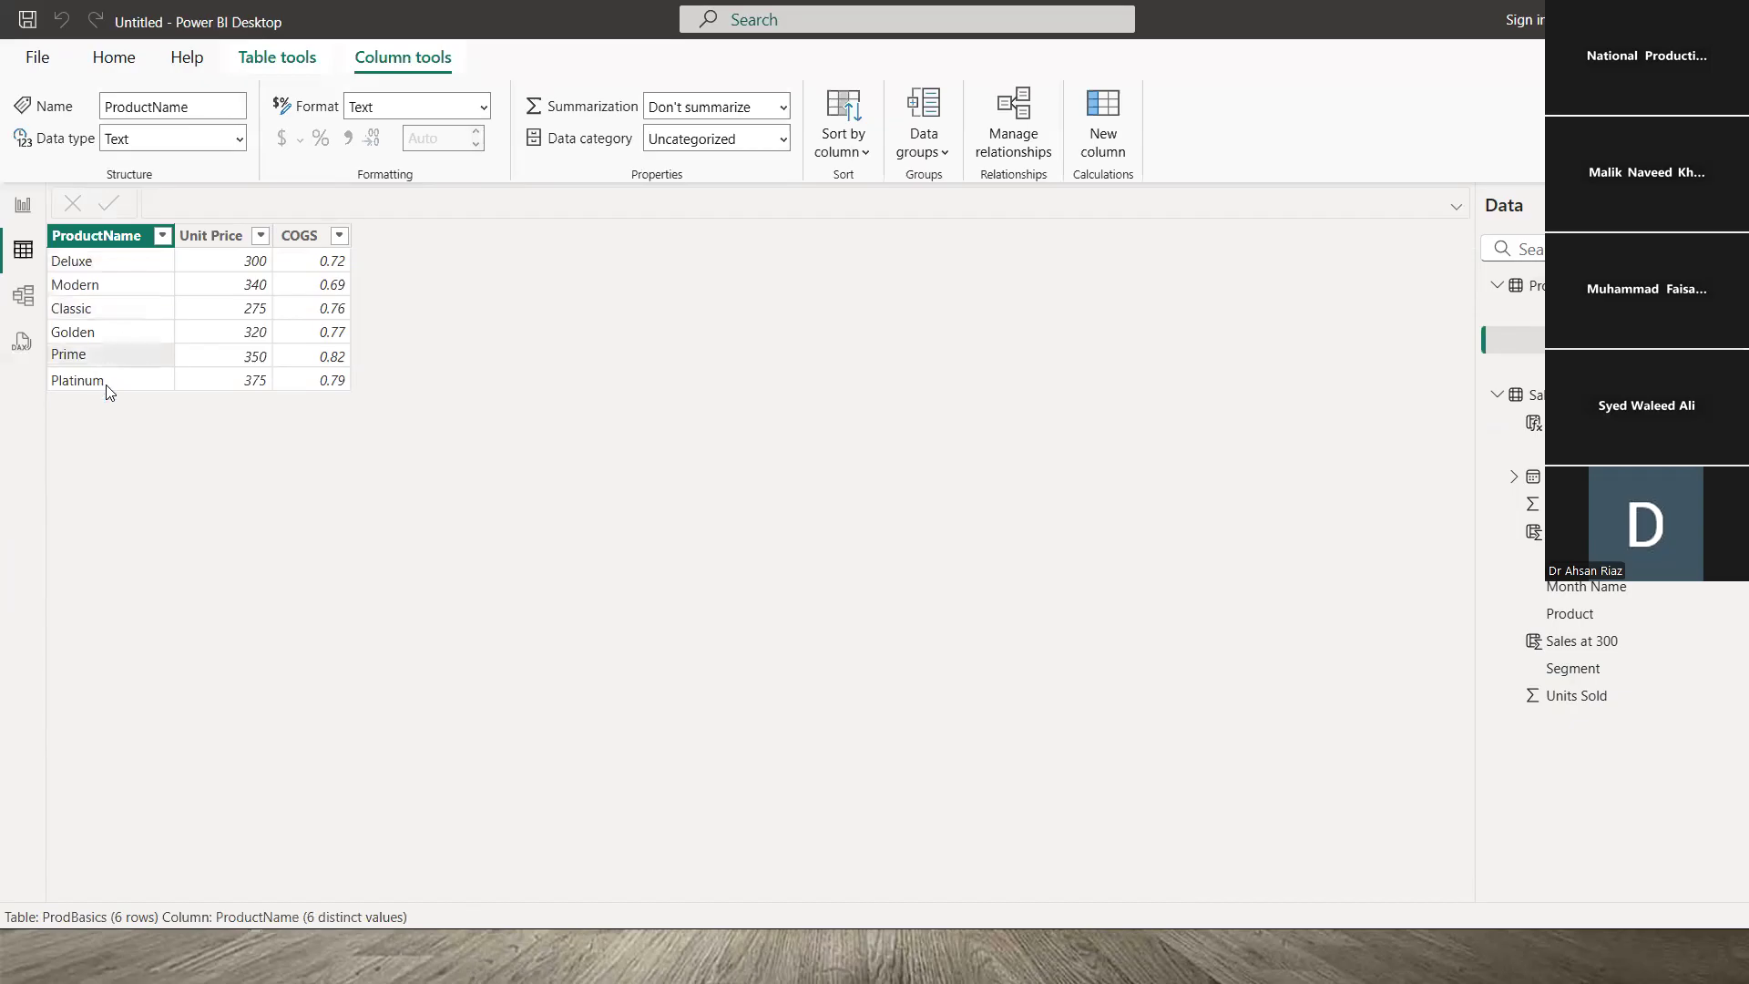
pyautogui.click(107, 381)
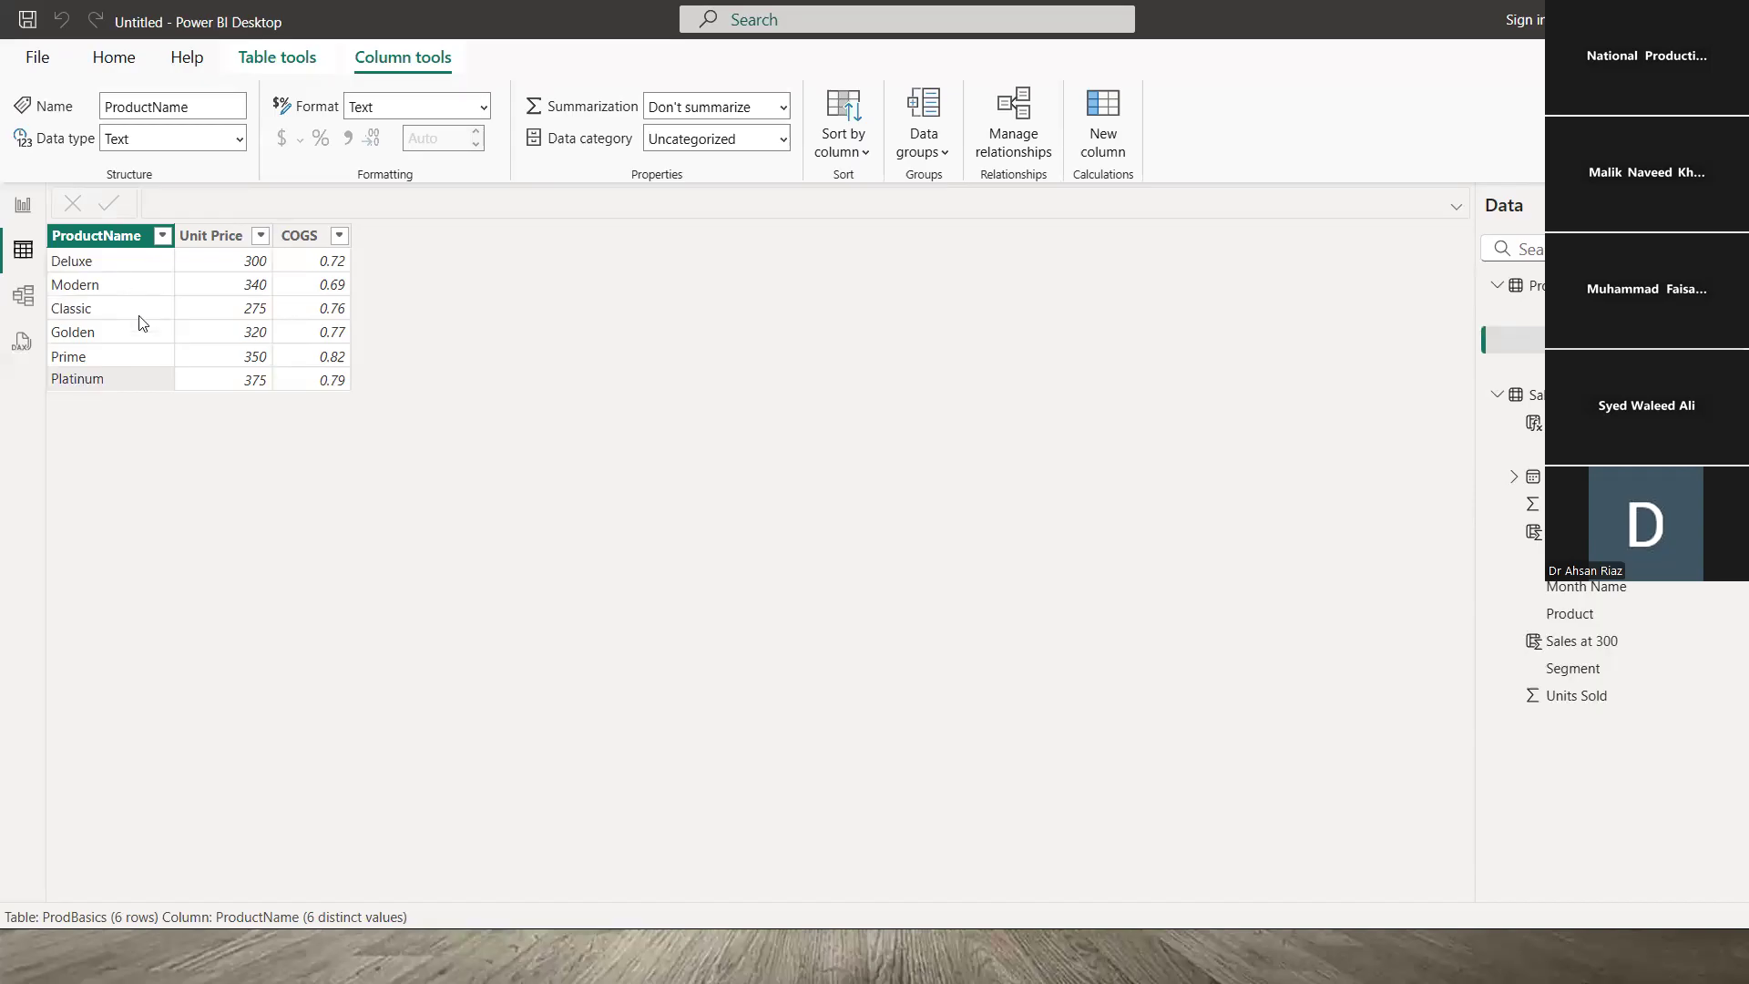
pyautogui.click(99, 236)
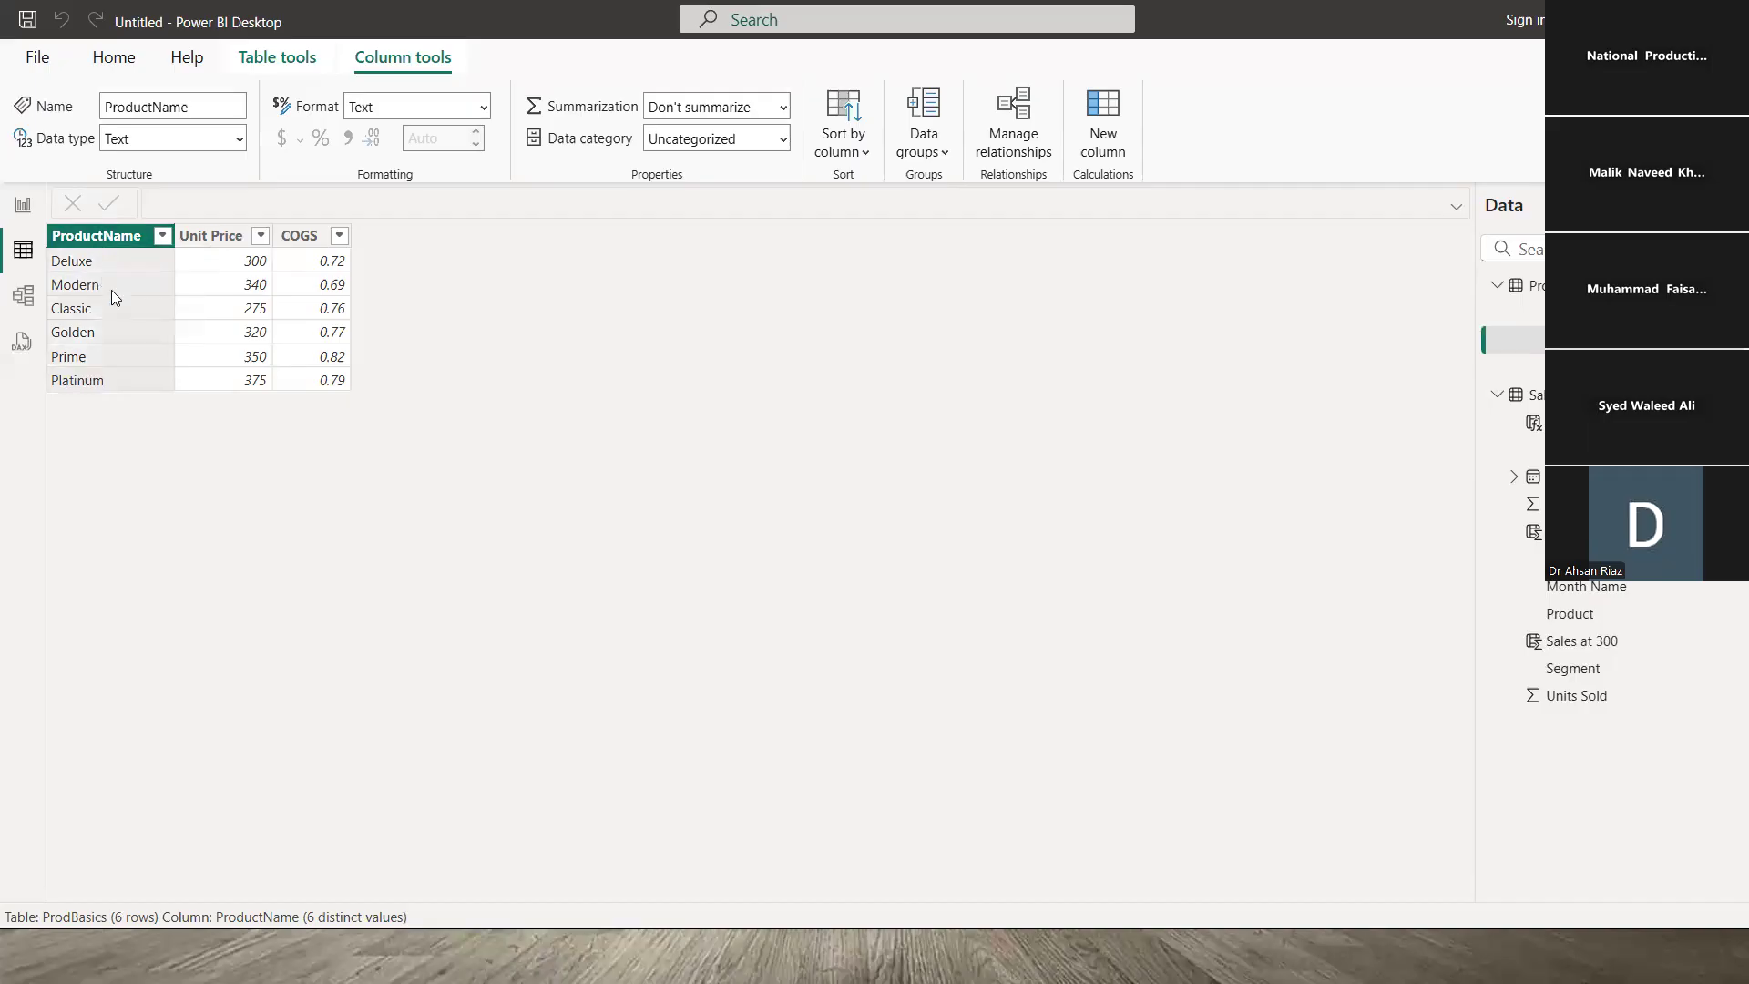
pyautogui.click(111, 290)
pyautogui.click(114, 336)
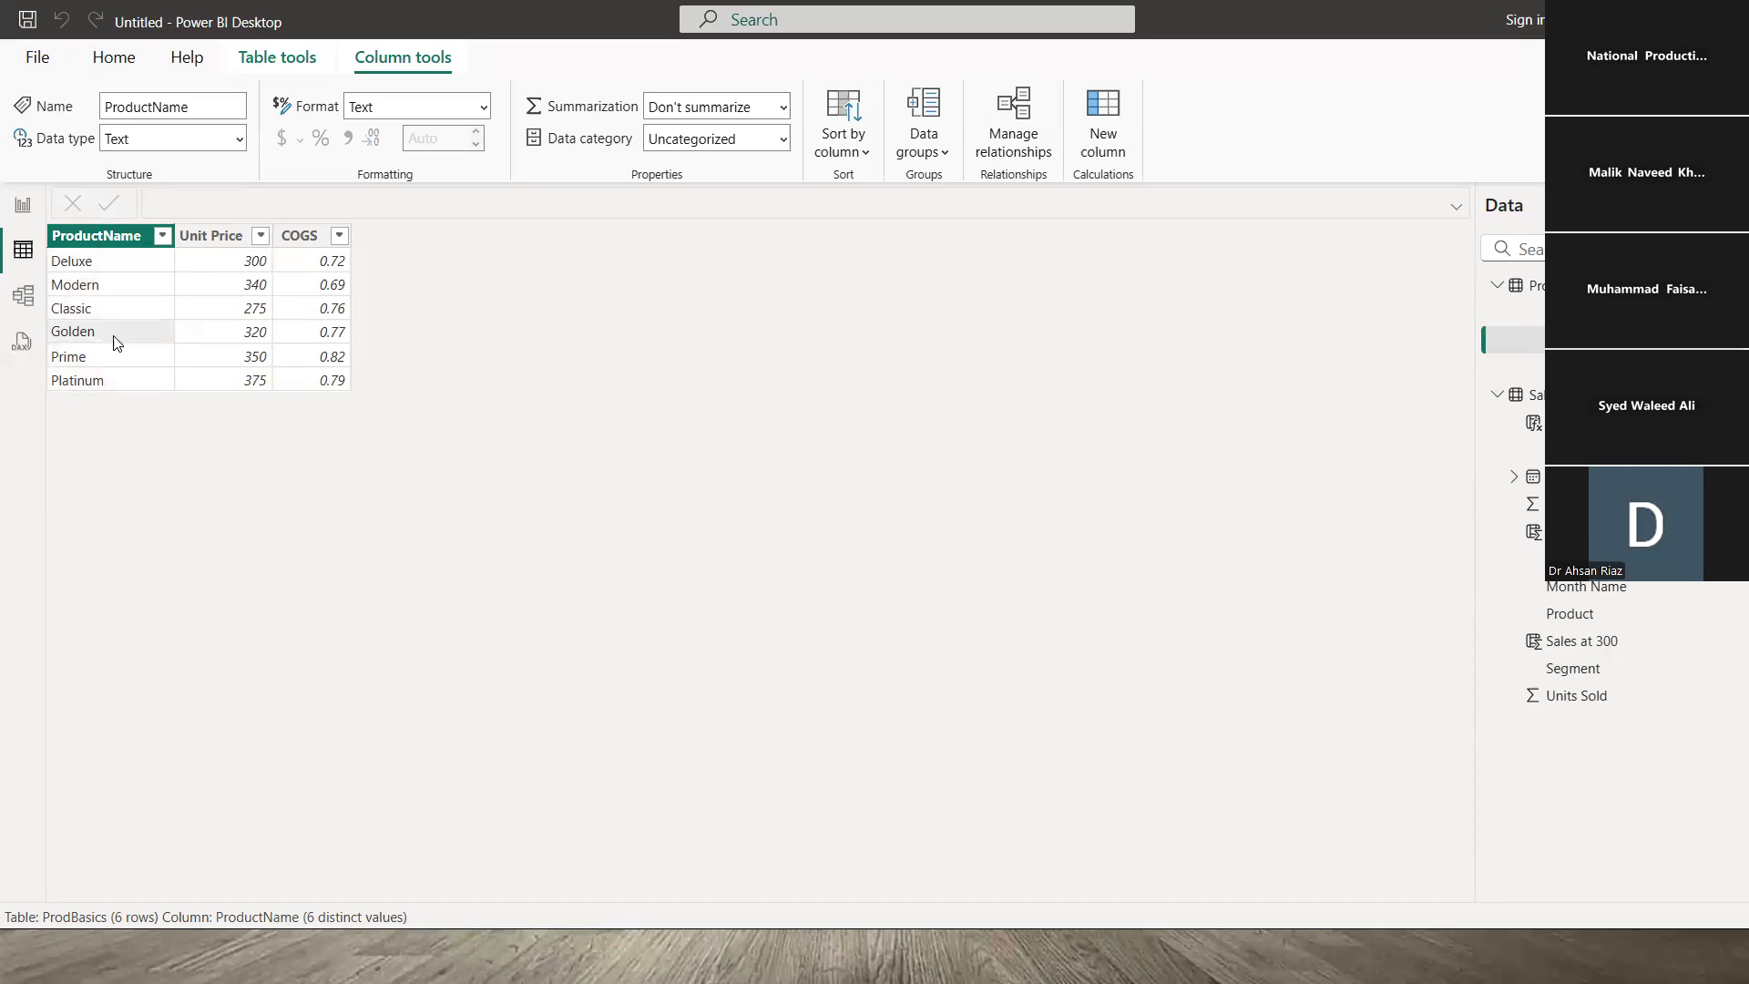
pyautogui.click(117, 287)
pyautogui.click(122, 264)
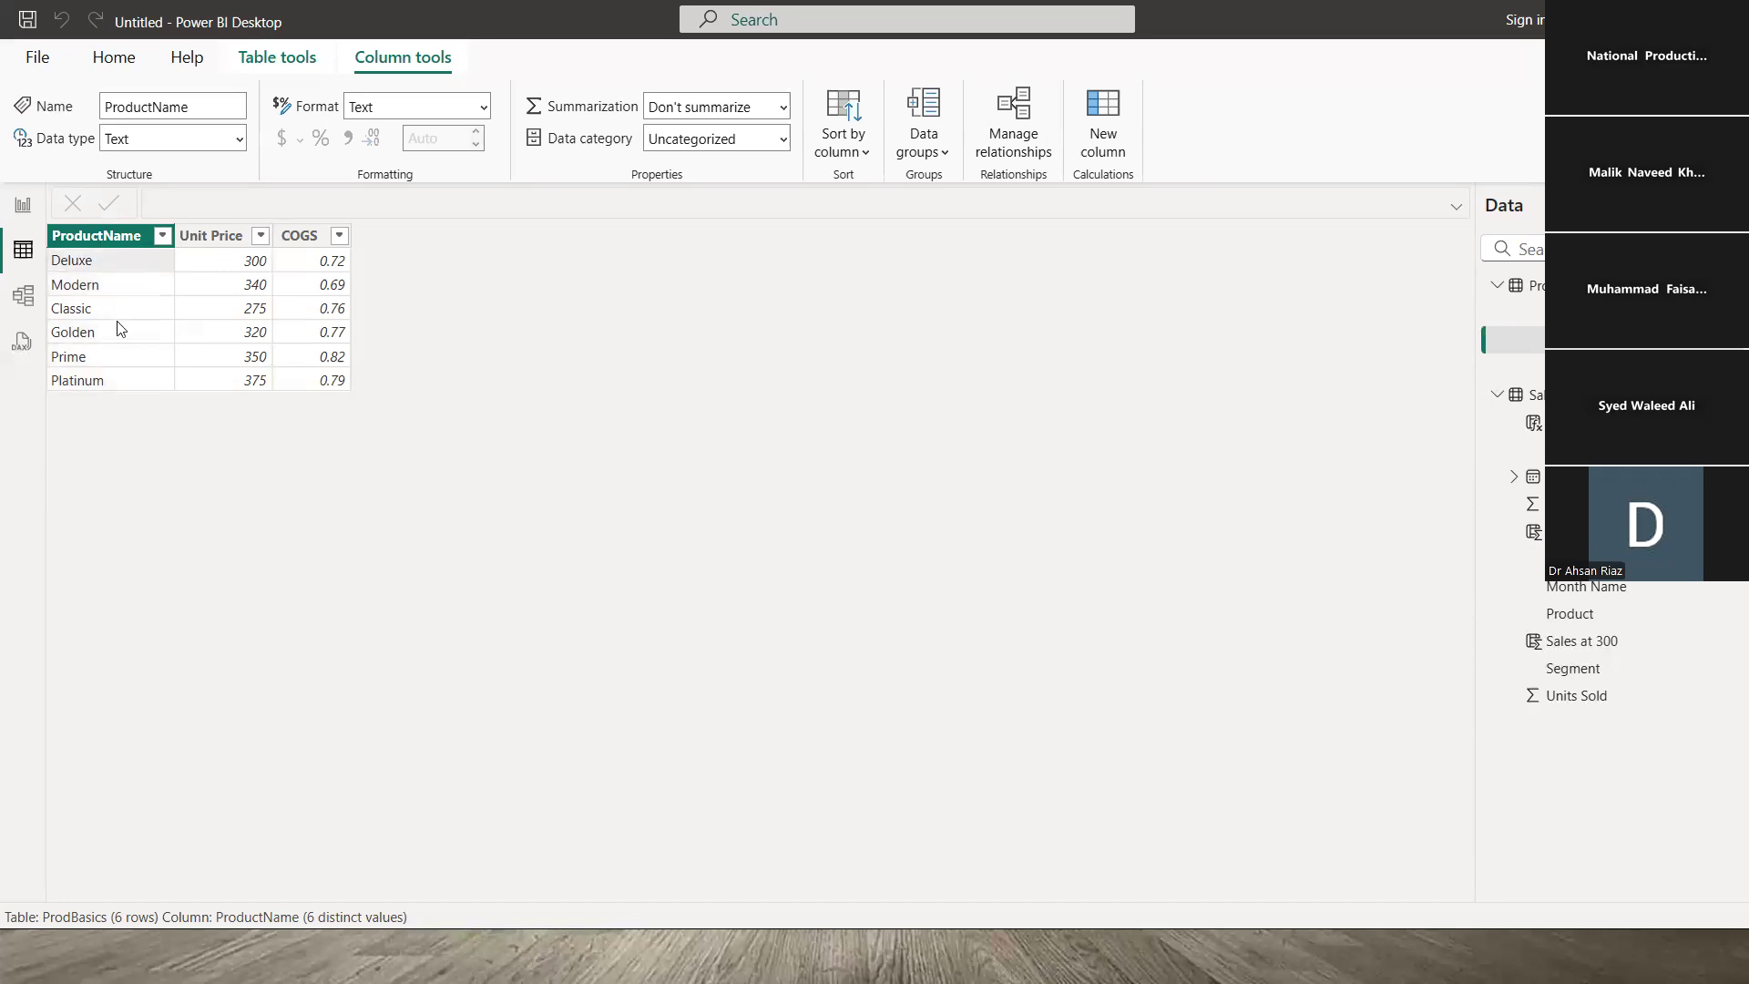
pyautogui.click(109, 314)
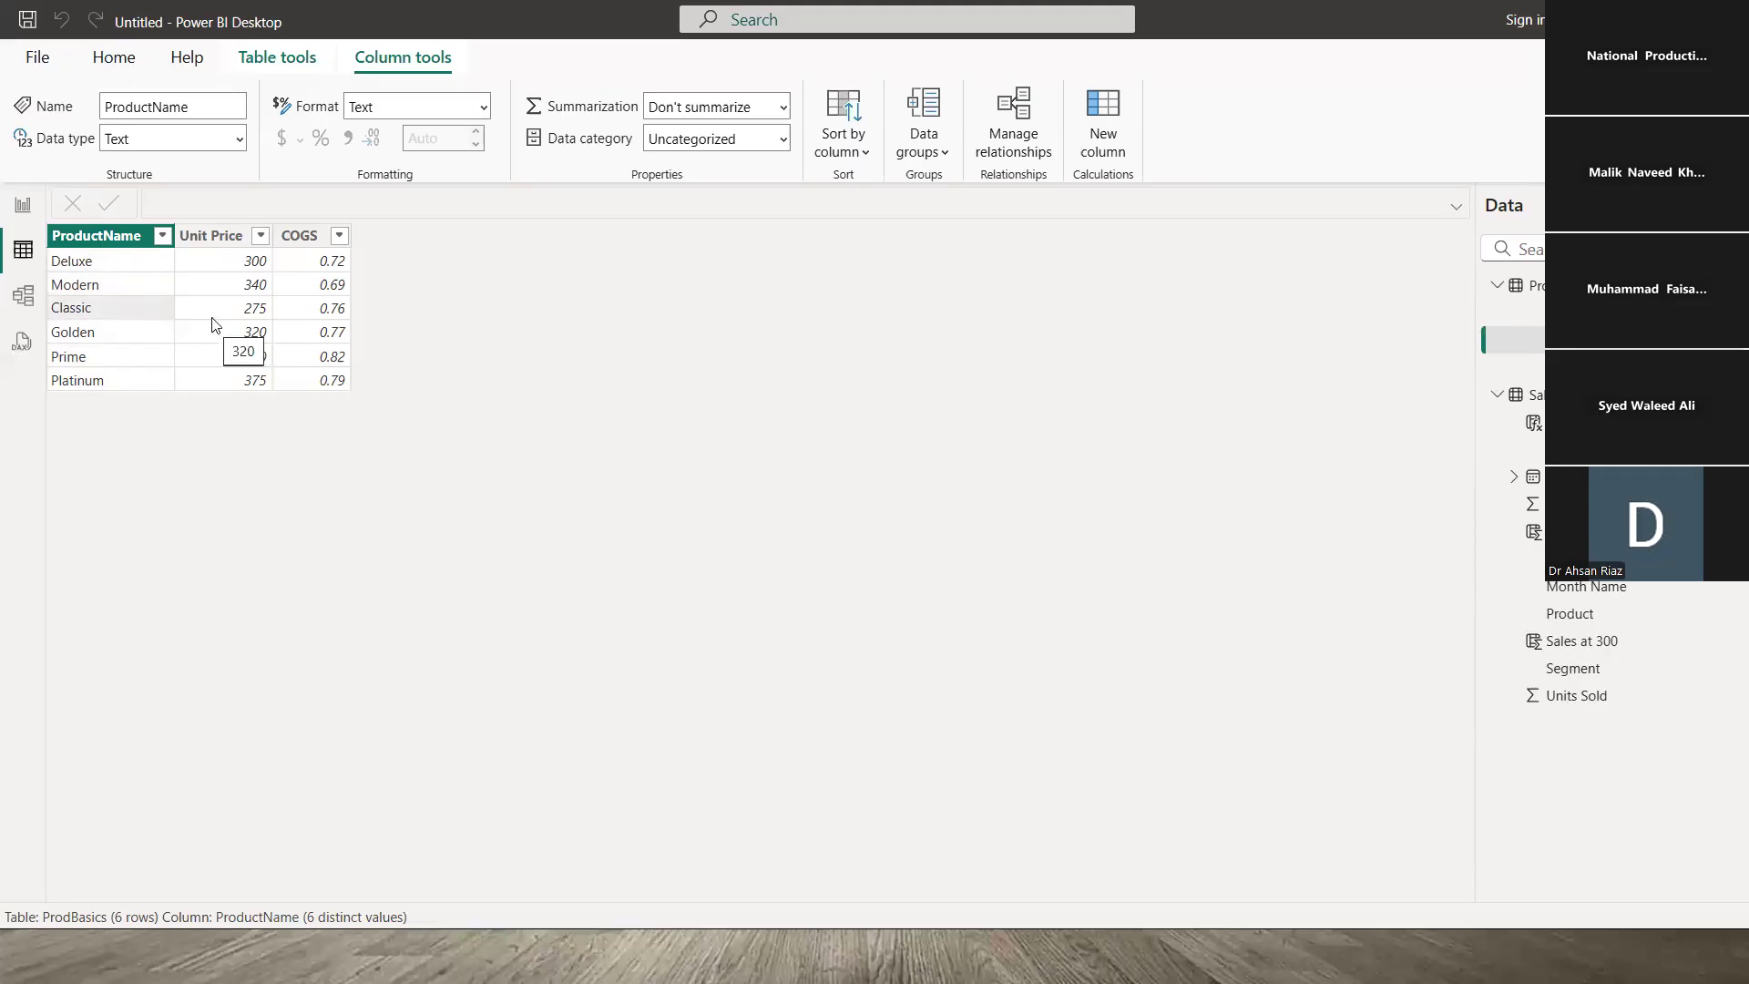
pyautogui.click(261, 307)
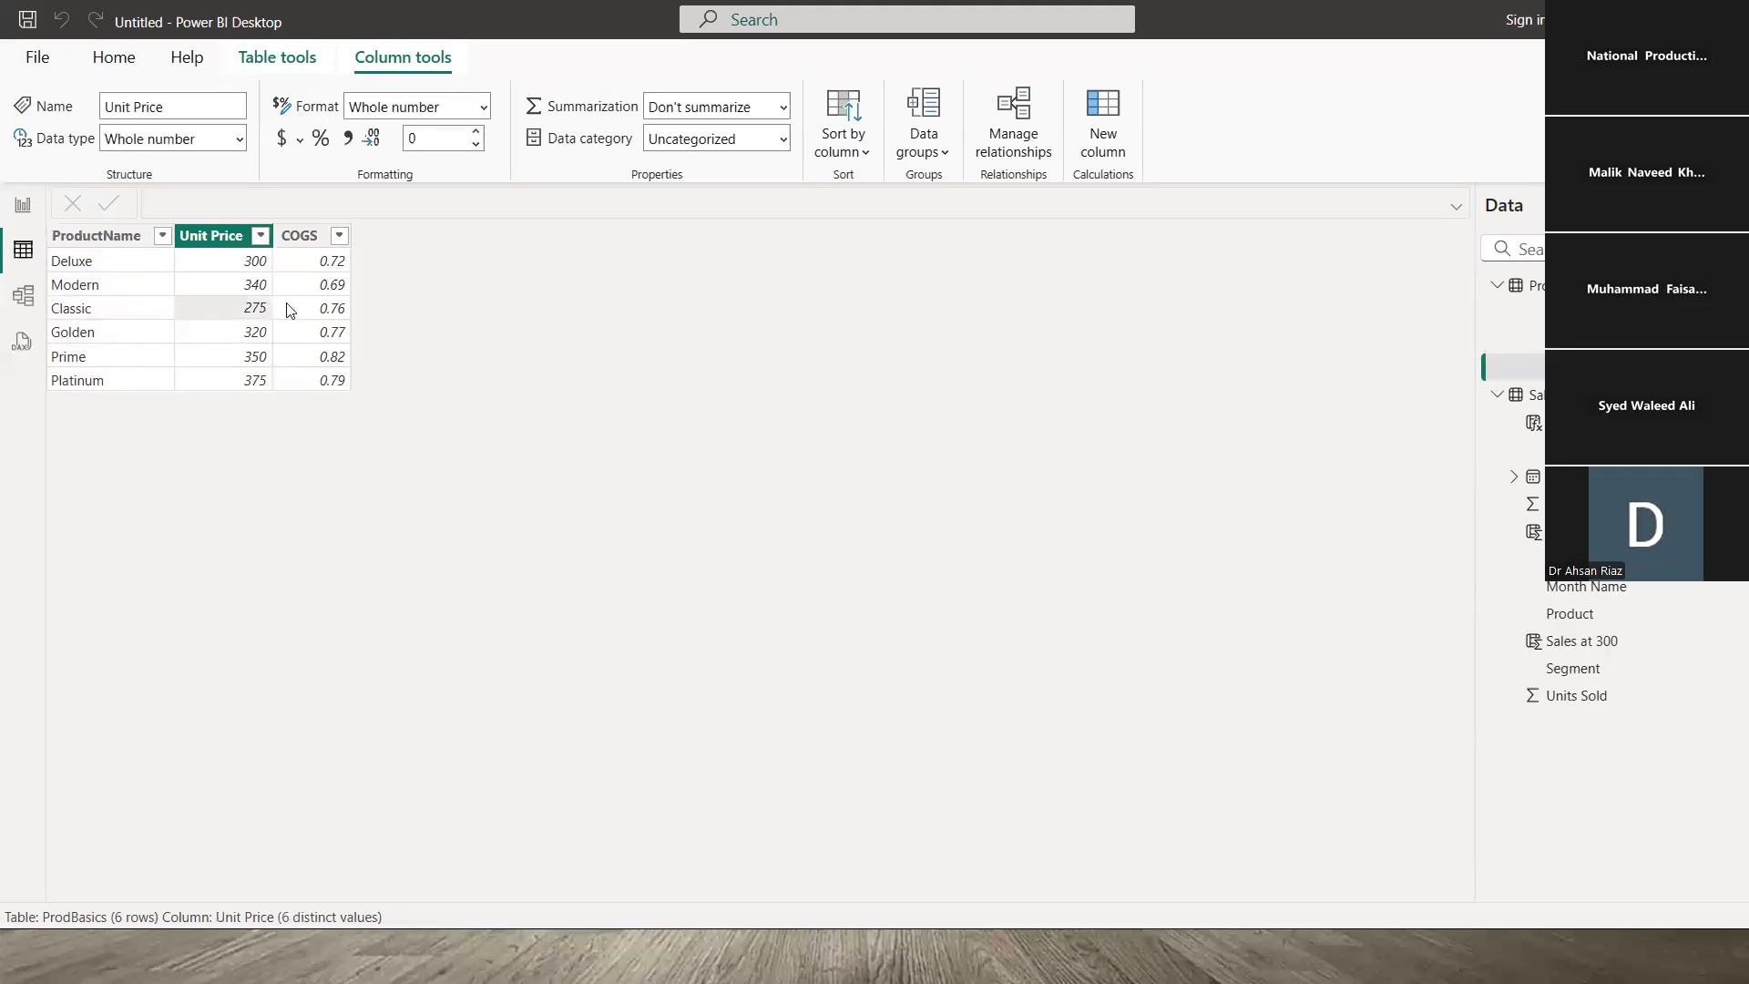
pyautogui.click(288, 310)
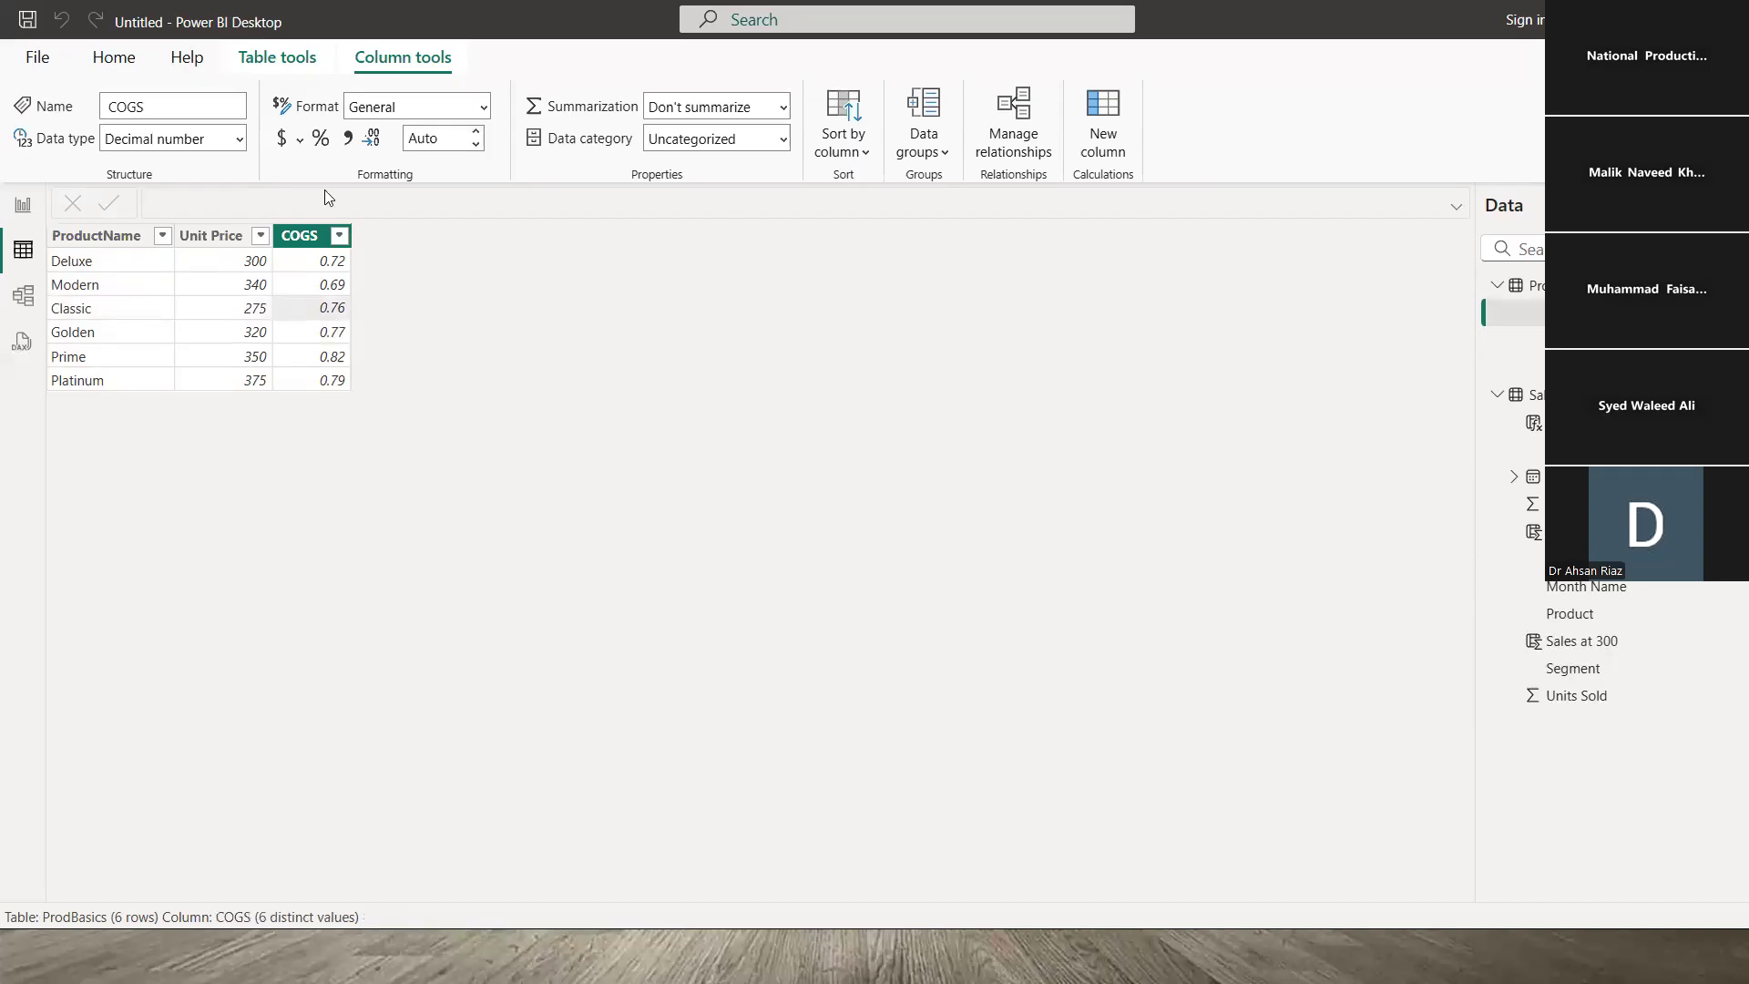
pyautogui.click(319, 138)
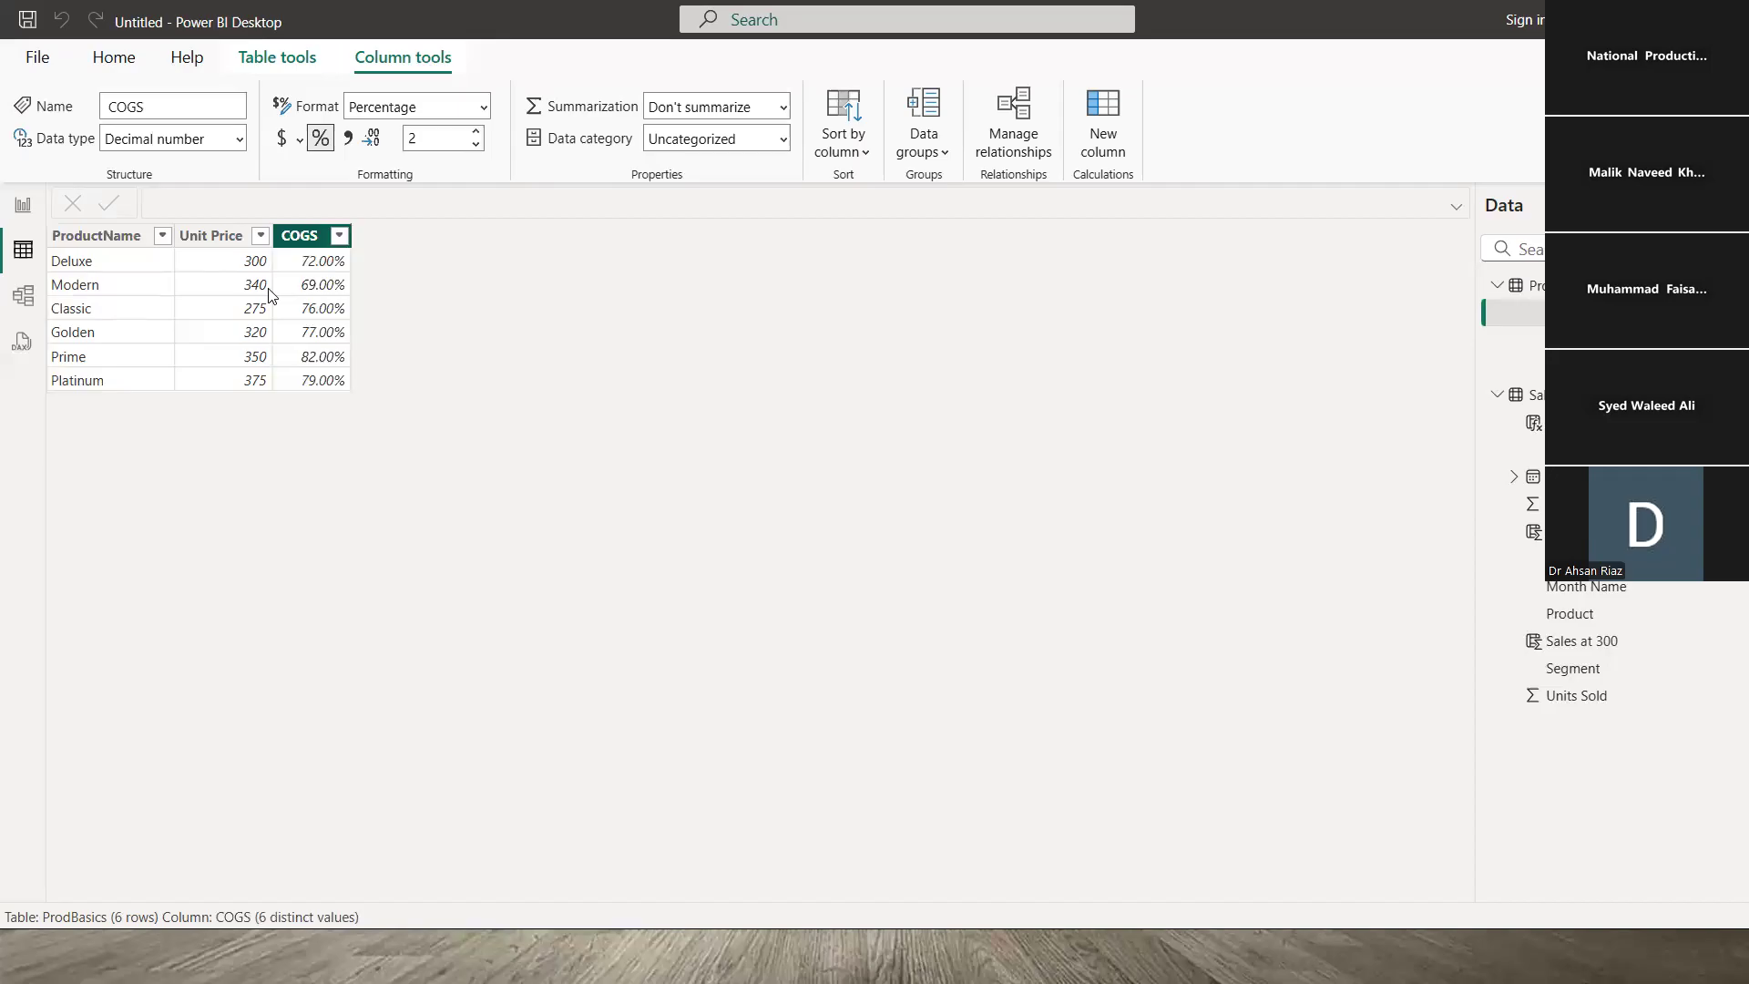
# - Reselect the ProdBasics table to view its COGS column formatted as percentages
pyautogui.click(1549, 285)
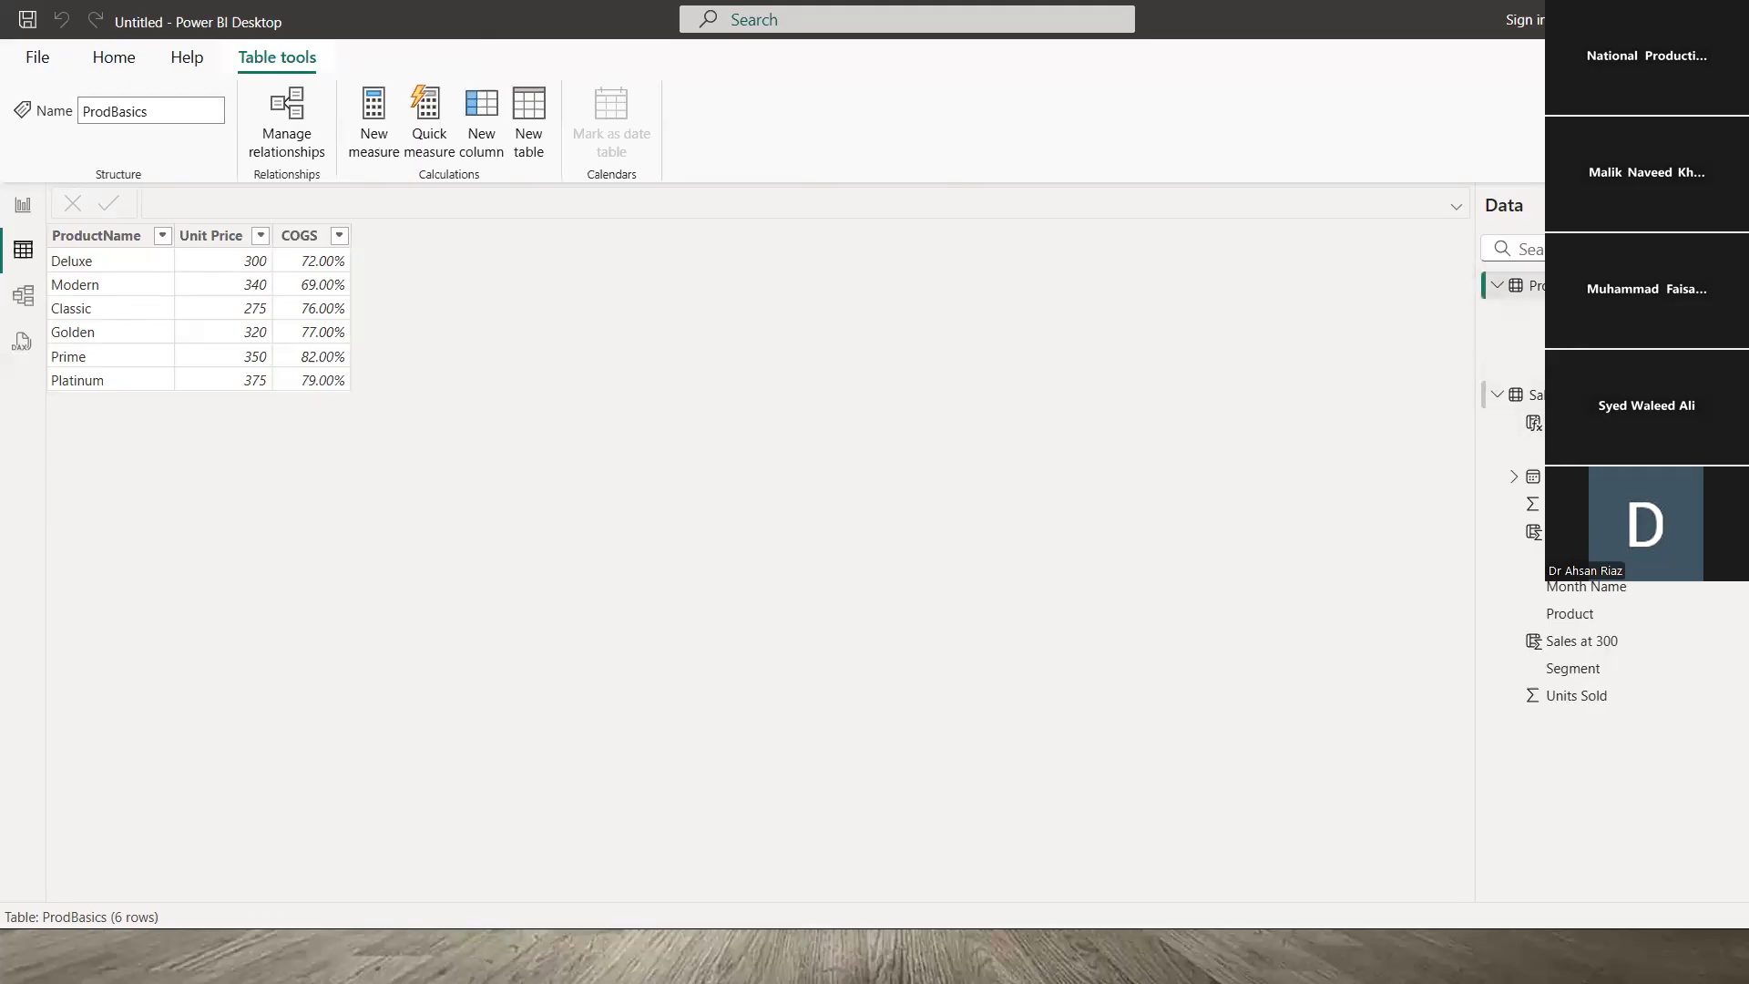
# - Compare Sales_Data's Product column against the ProdBasics table, then switch to Model view
pyautogui.click(1535, 394)
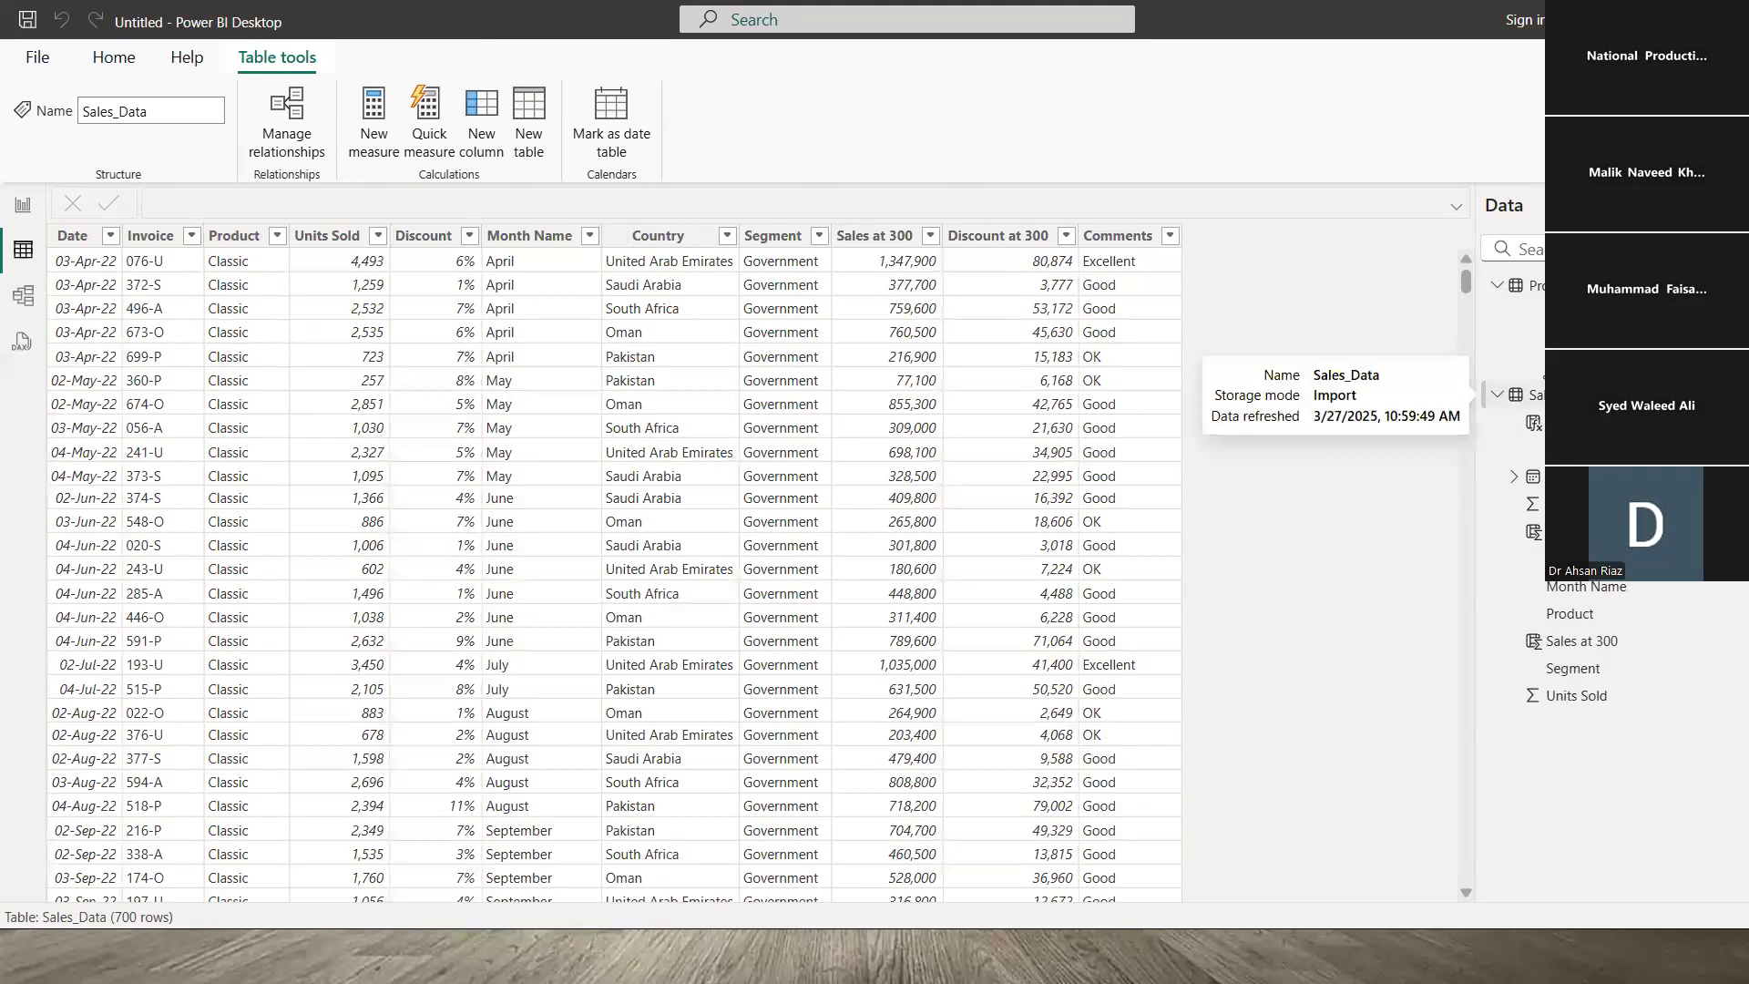
pyautogui.click(1532, 285)
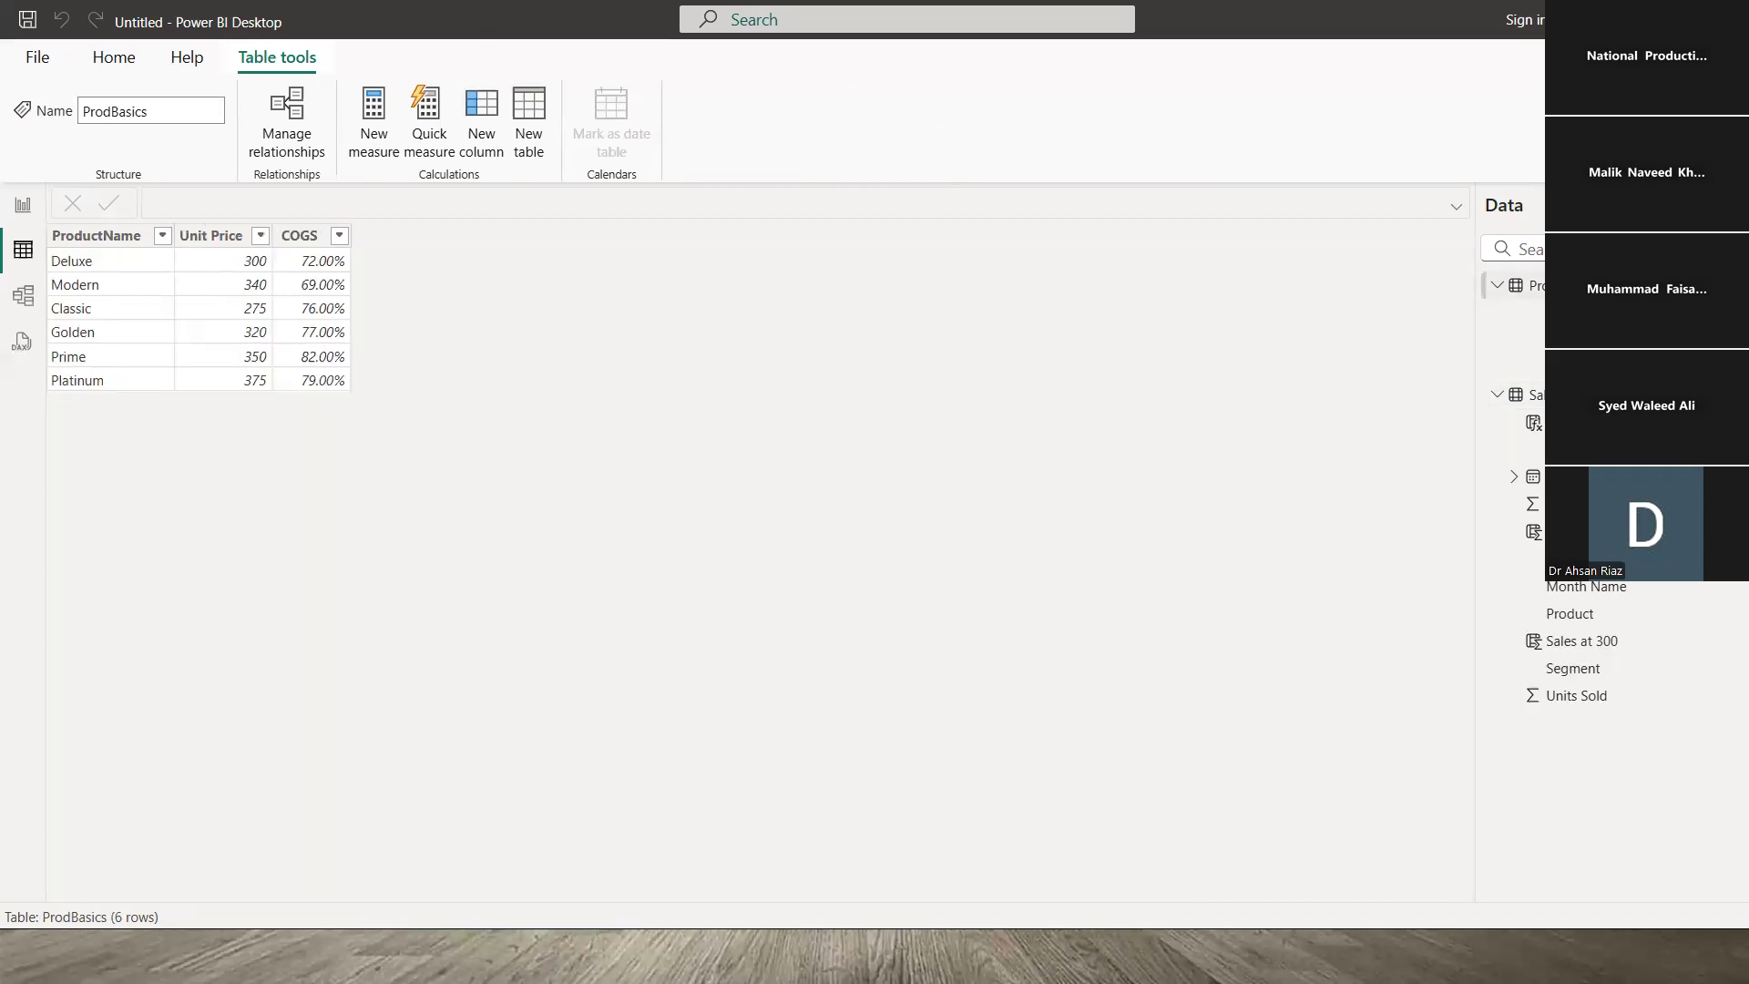
pyautogui.click(1530, 395)
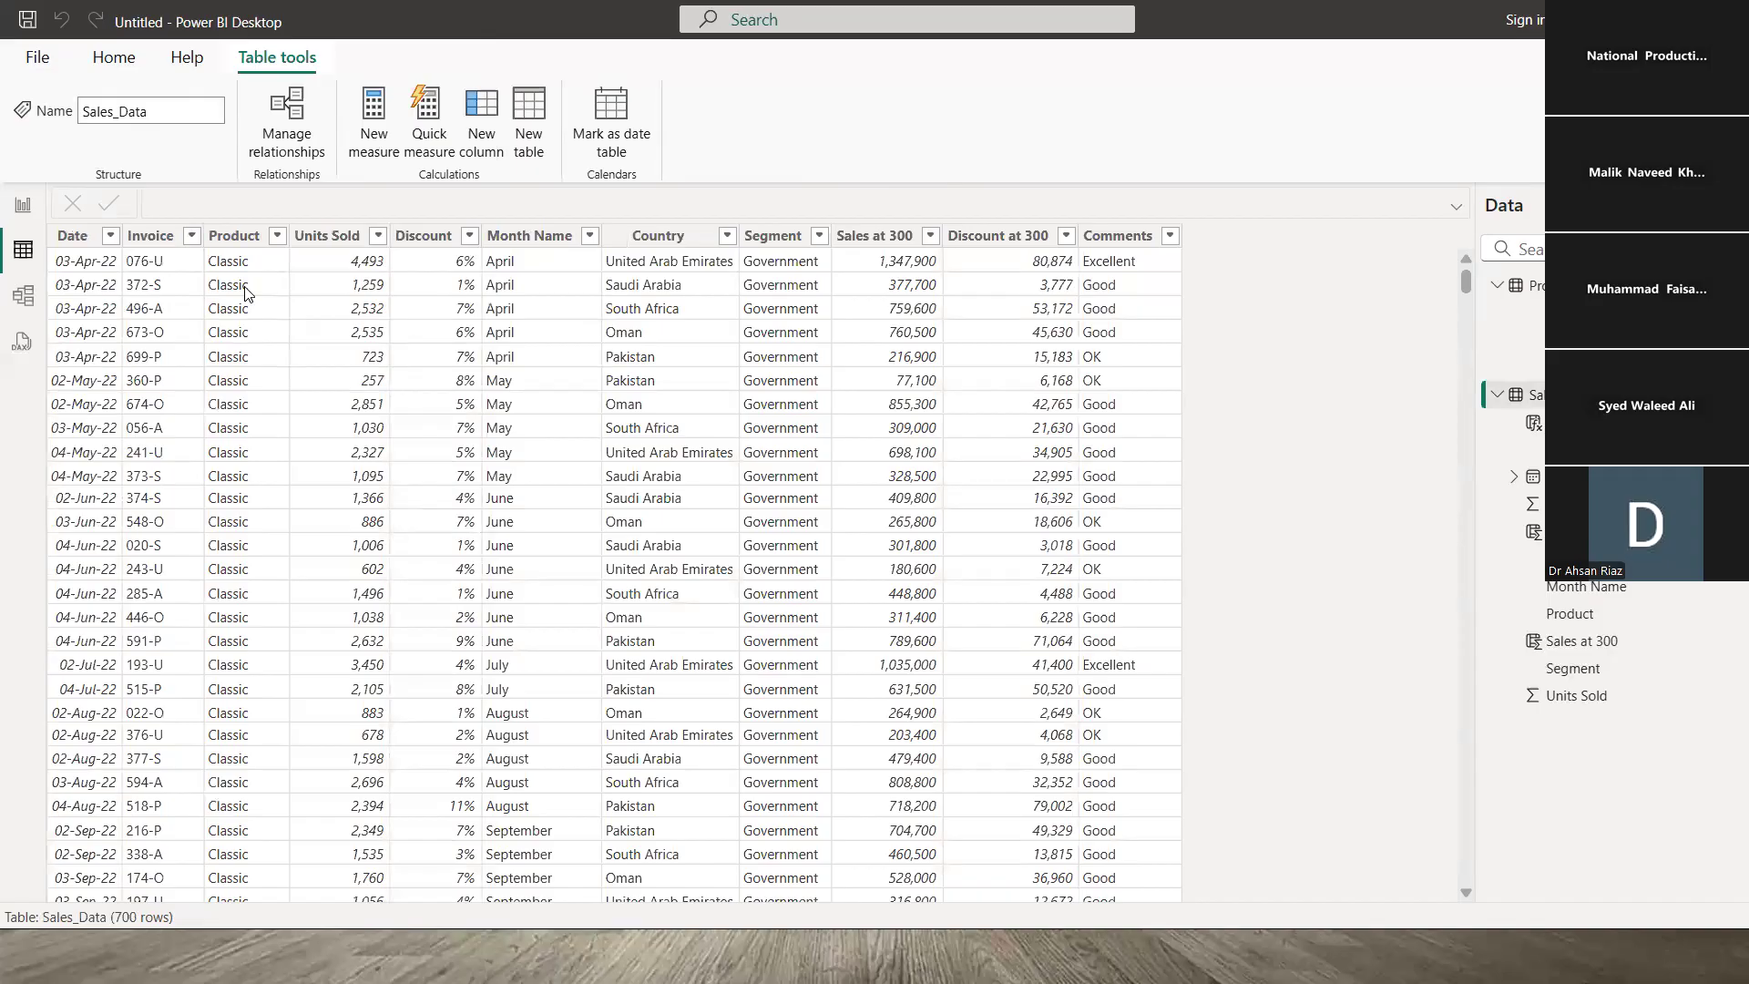
pyautogui.click(246, 291)
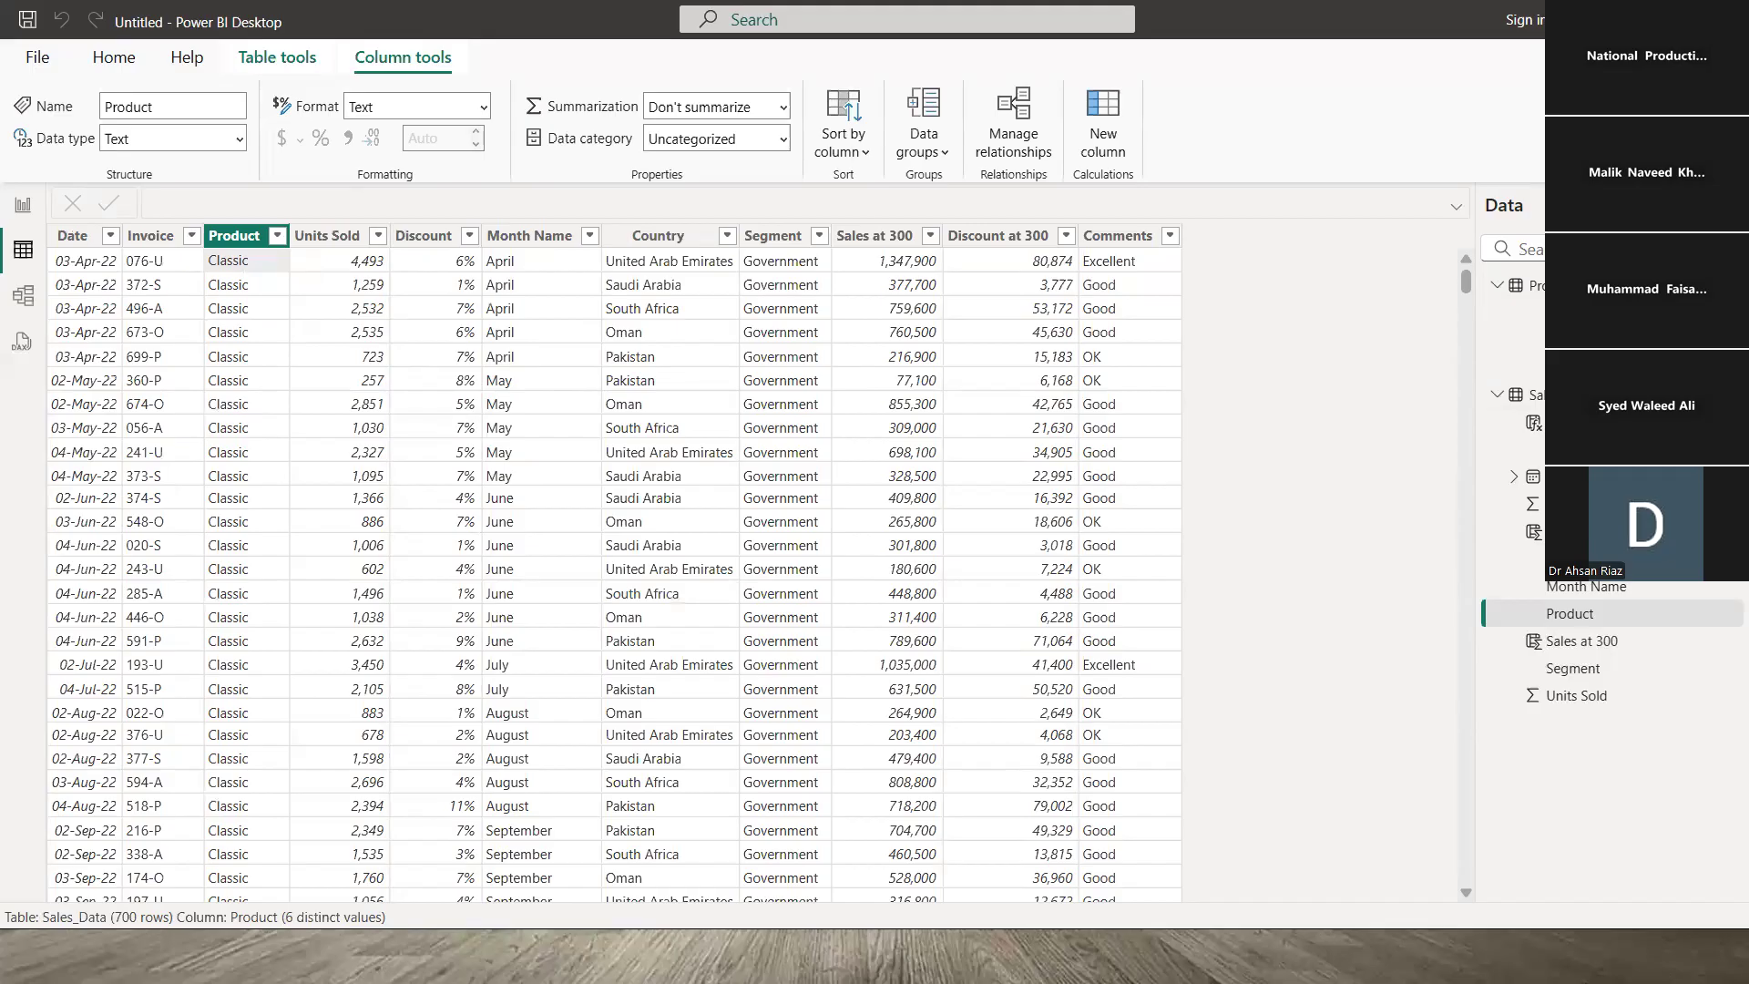
pyautogui.click(1537, 285)
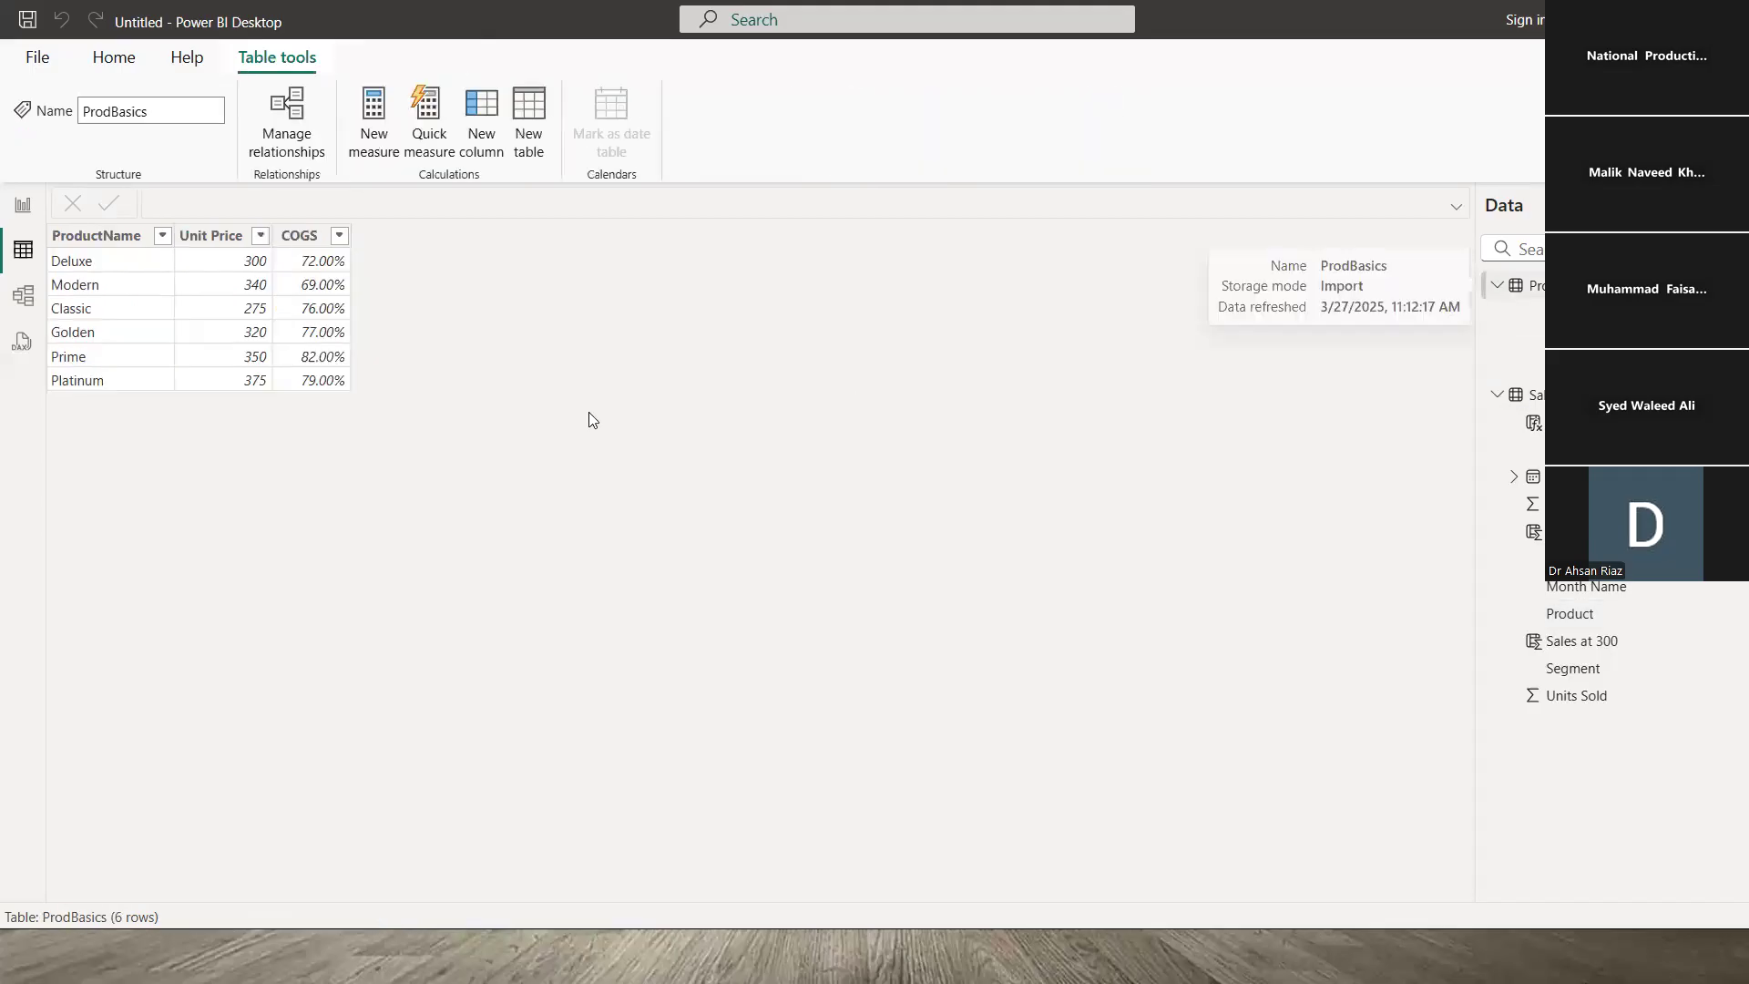
pyautogui.click(1537, 394)
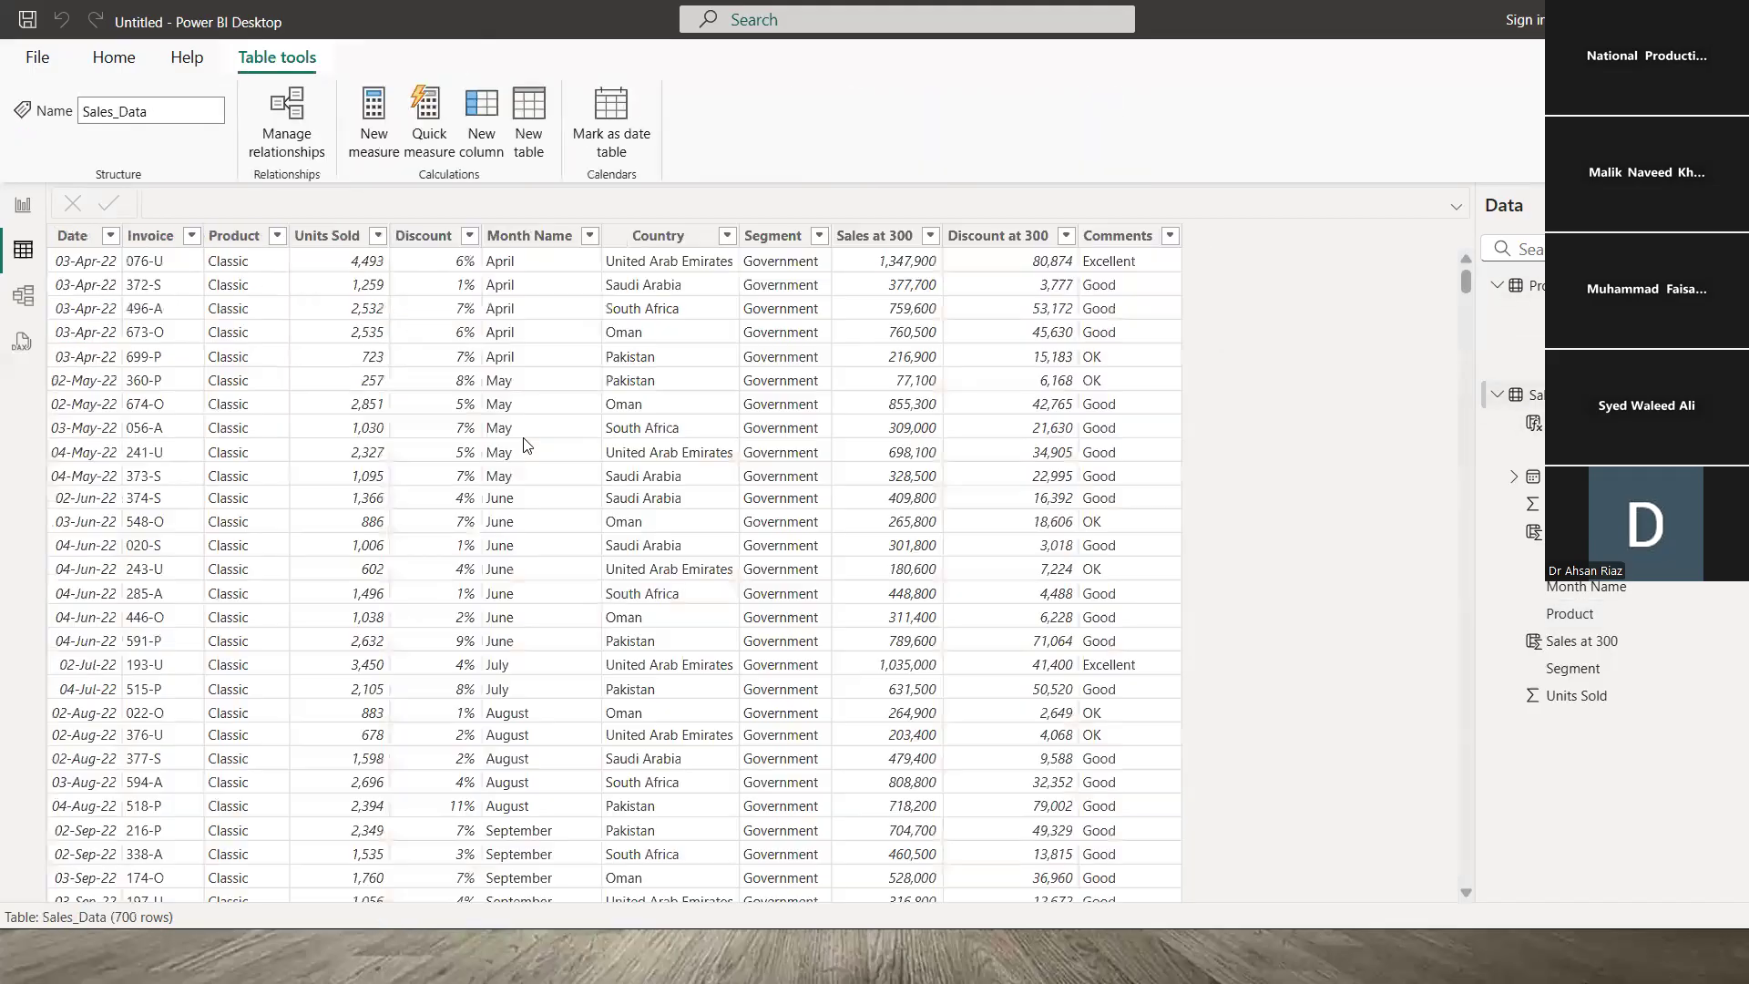
pyautogui.click(236, 271)
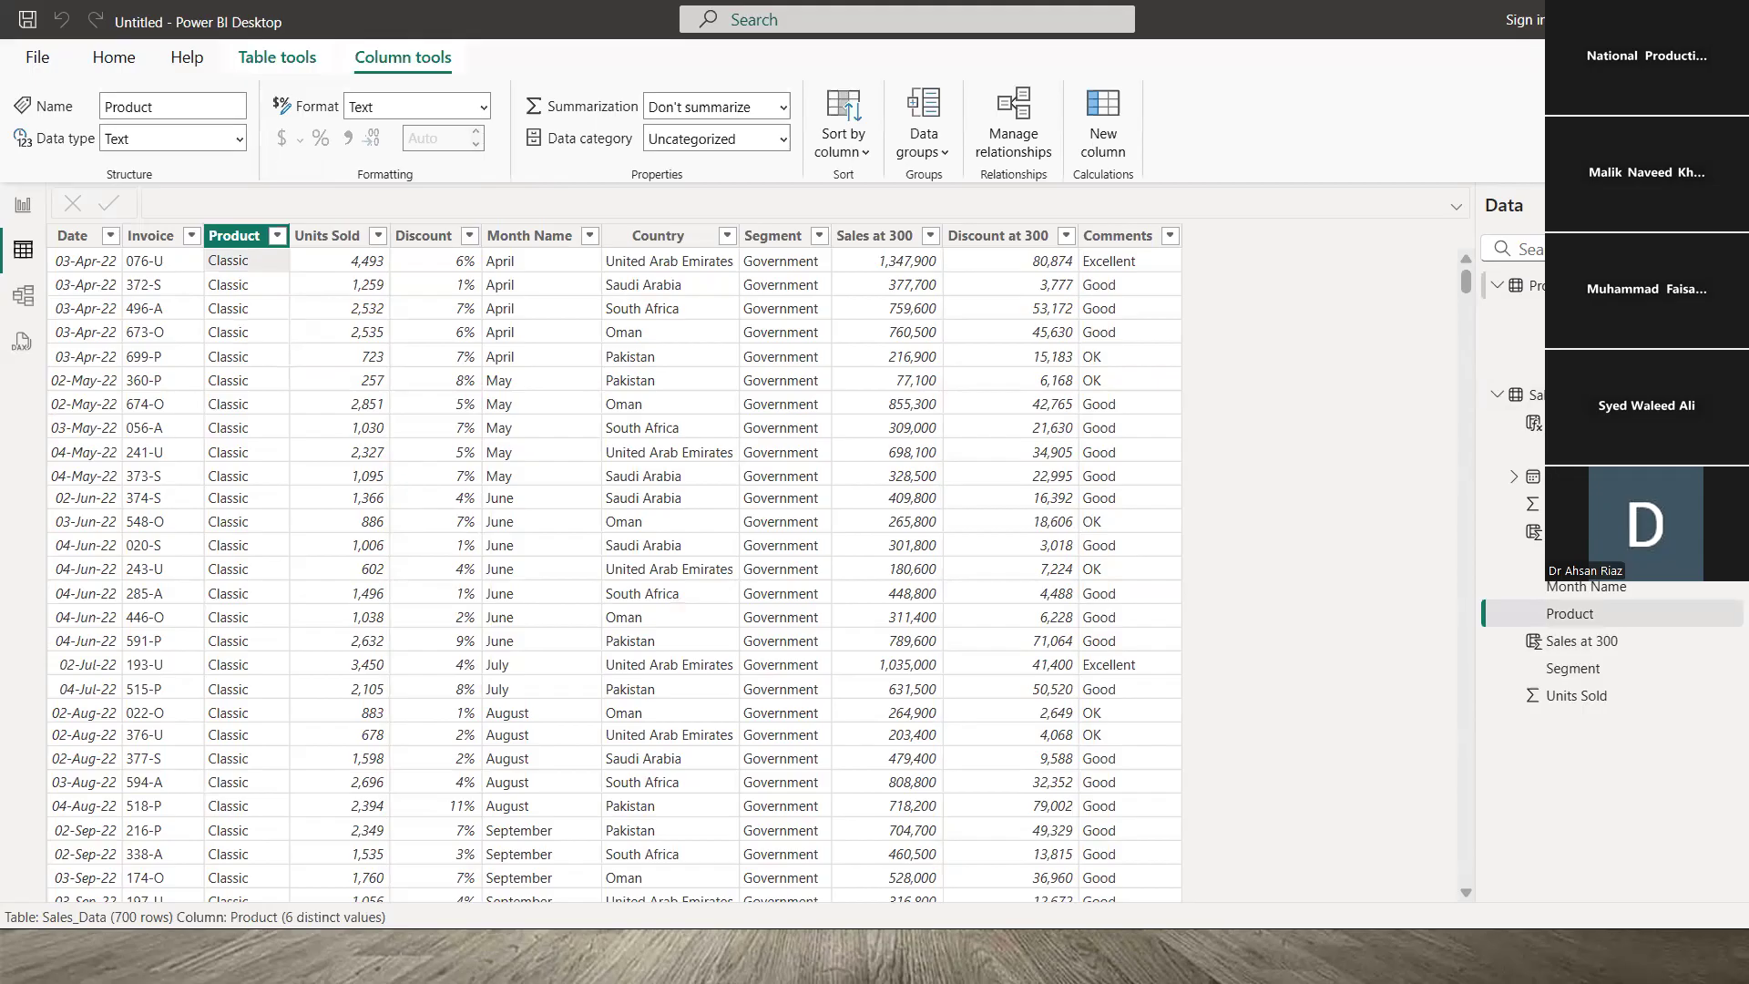
pyautogui.click(1540, 285)
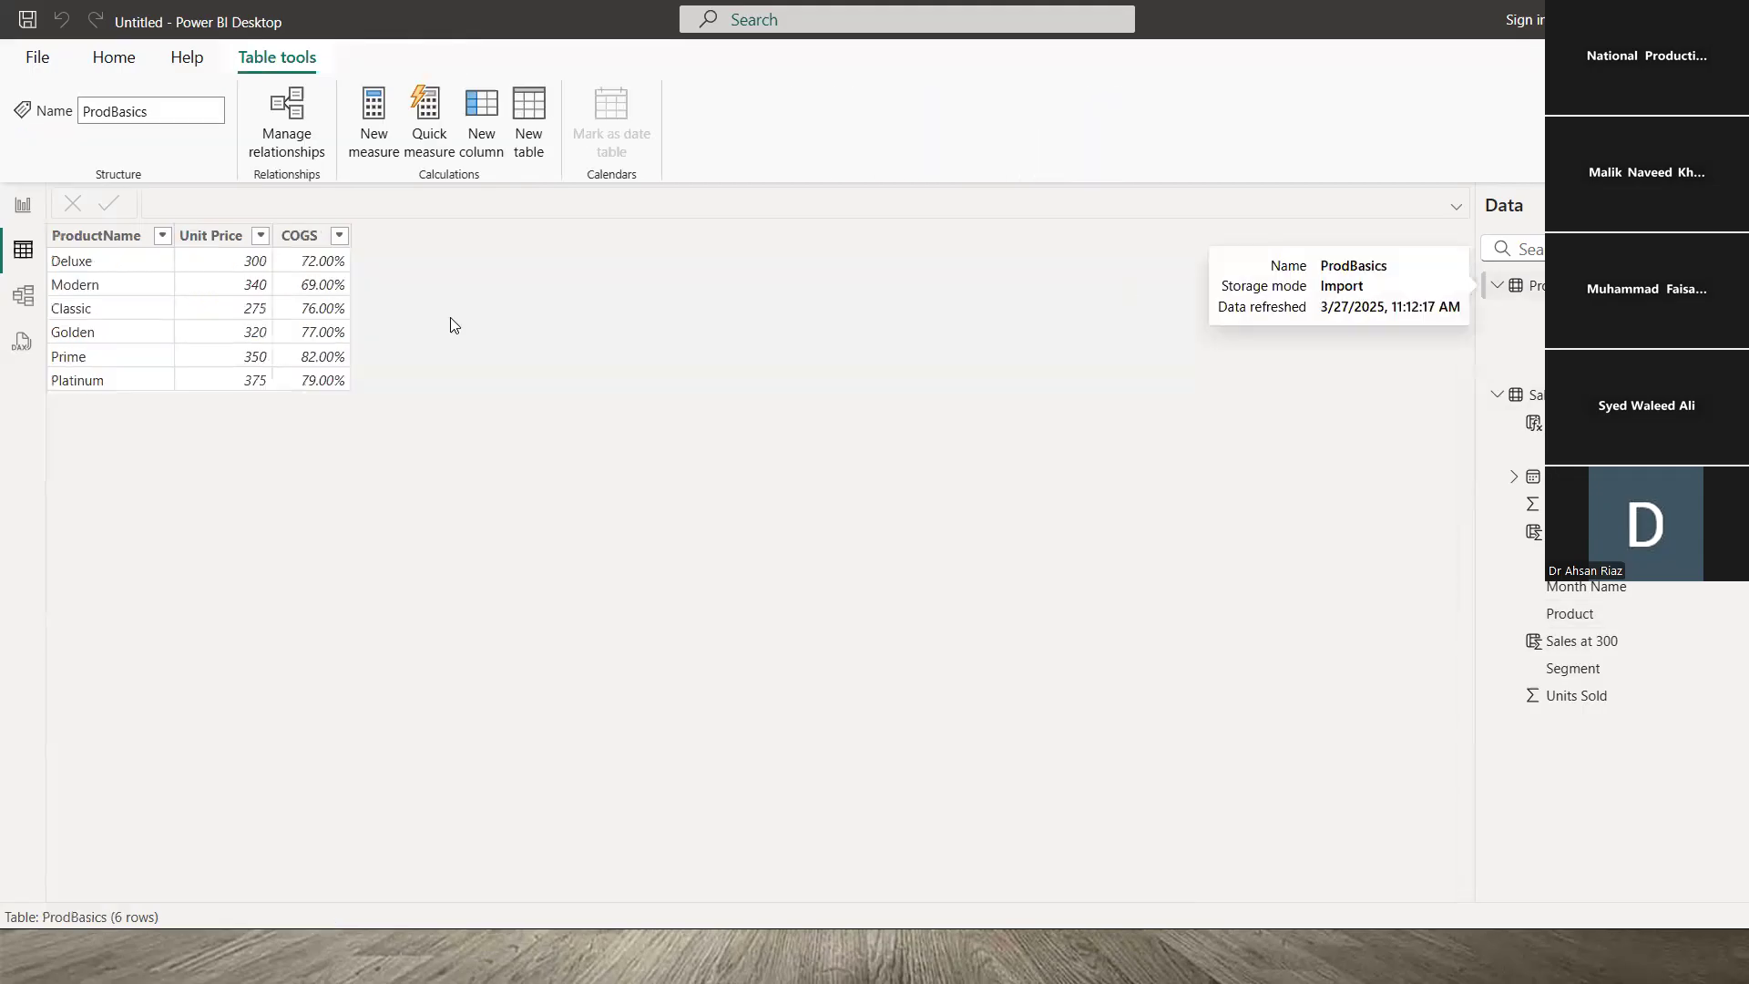
pyautogui.click(31, 299)
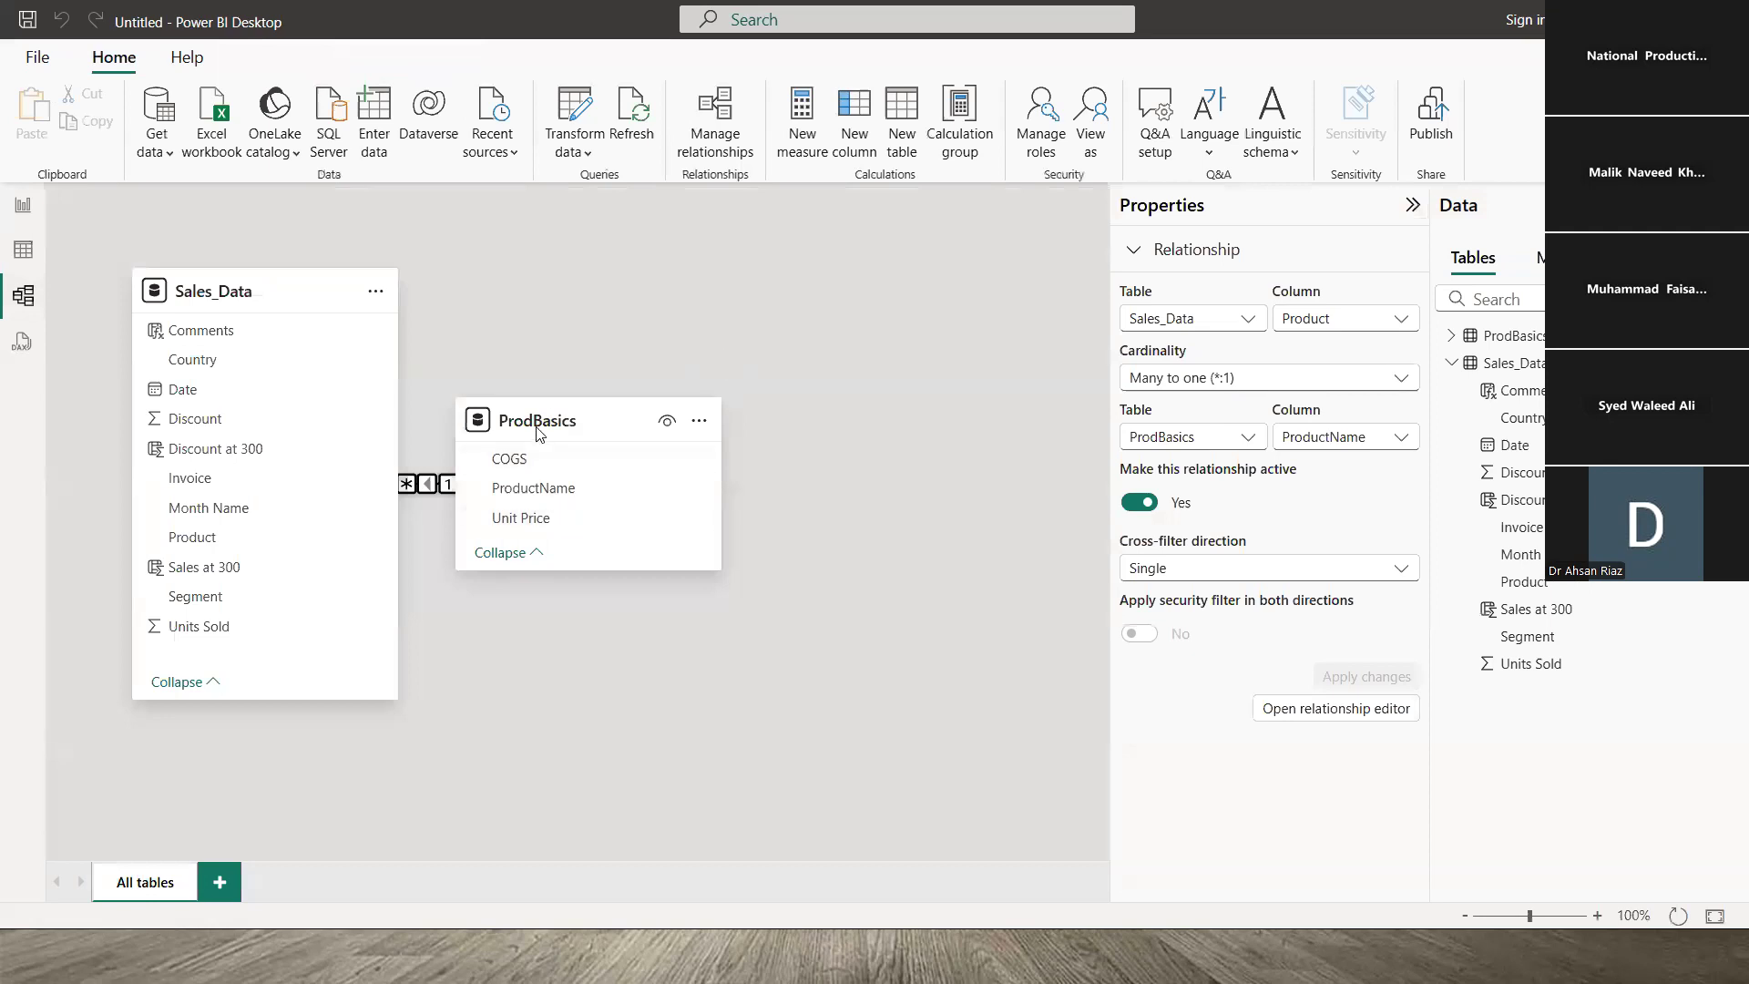
# - Move the ProdBasics card aside and delete the Sales_Data–ProdBasics relationship
pyautogui.moveTo(535, 422); pyautogui.dragTo(703, 366)
pyautogui.rightClick(567, 443)
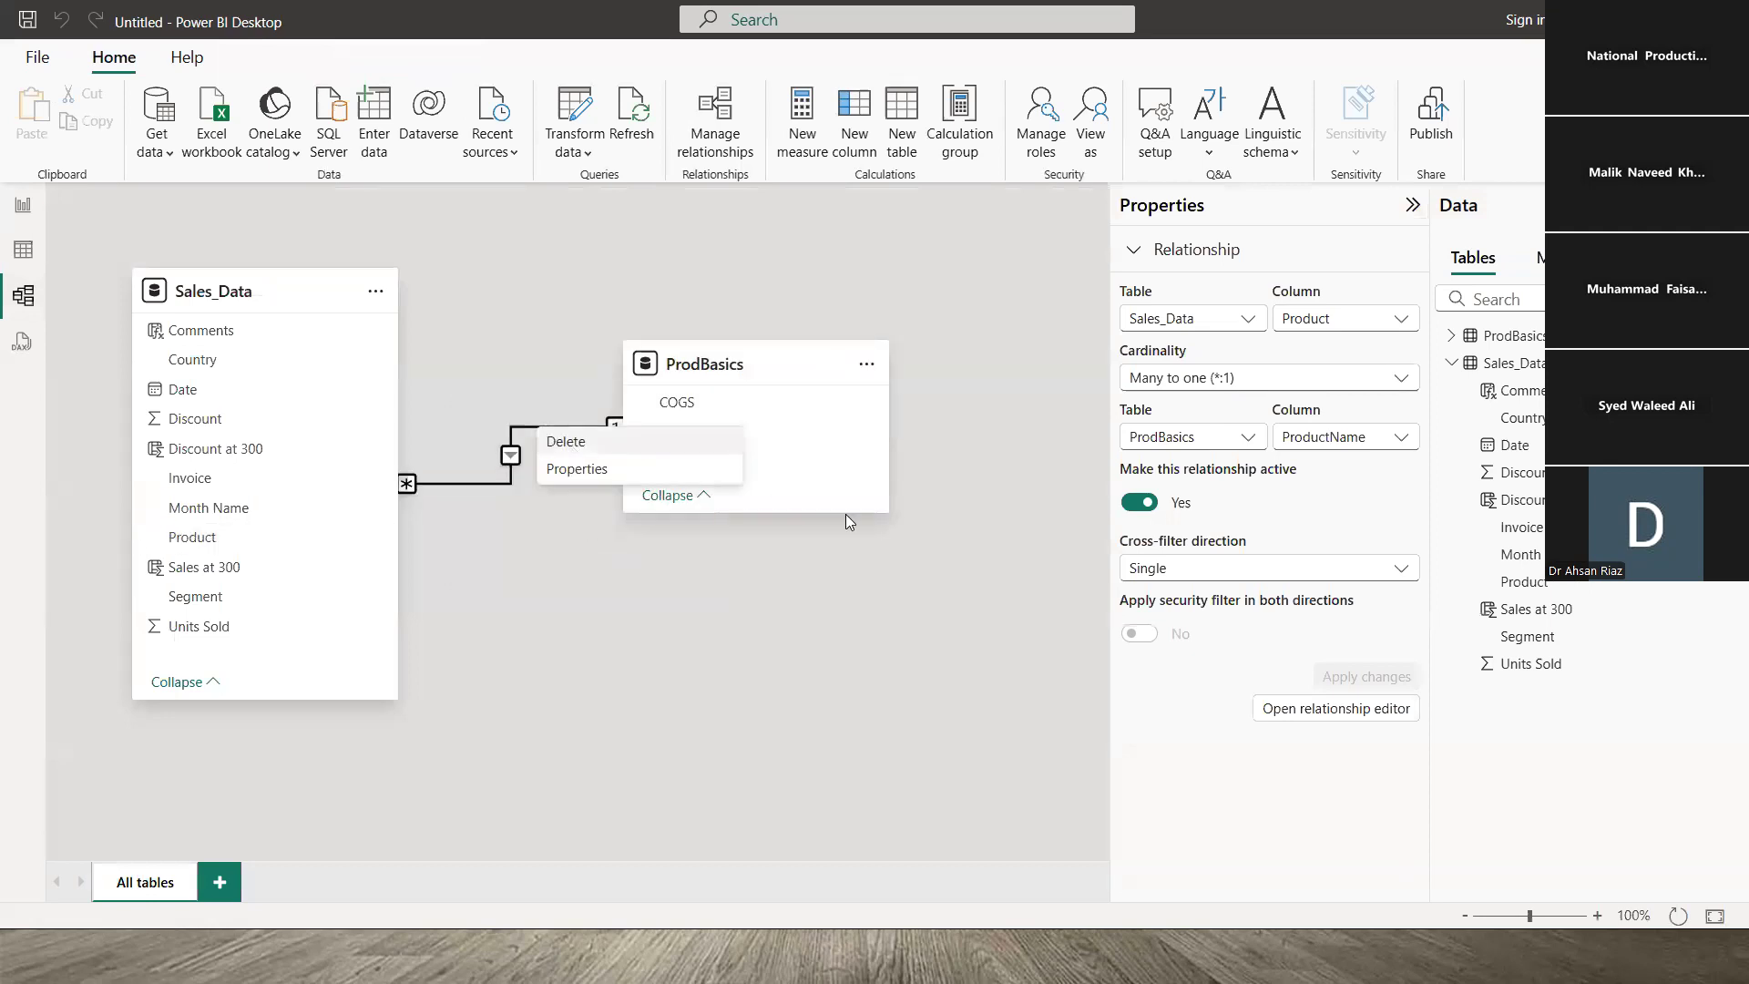
pyautogui.click(583, 455)
pyautogui.press('Return')
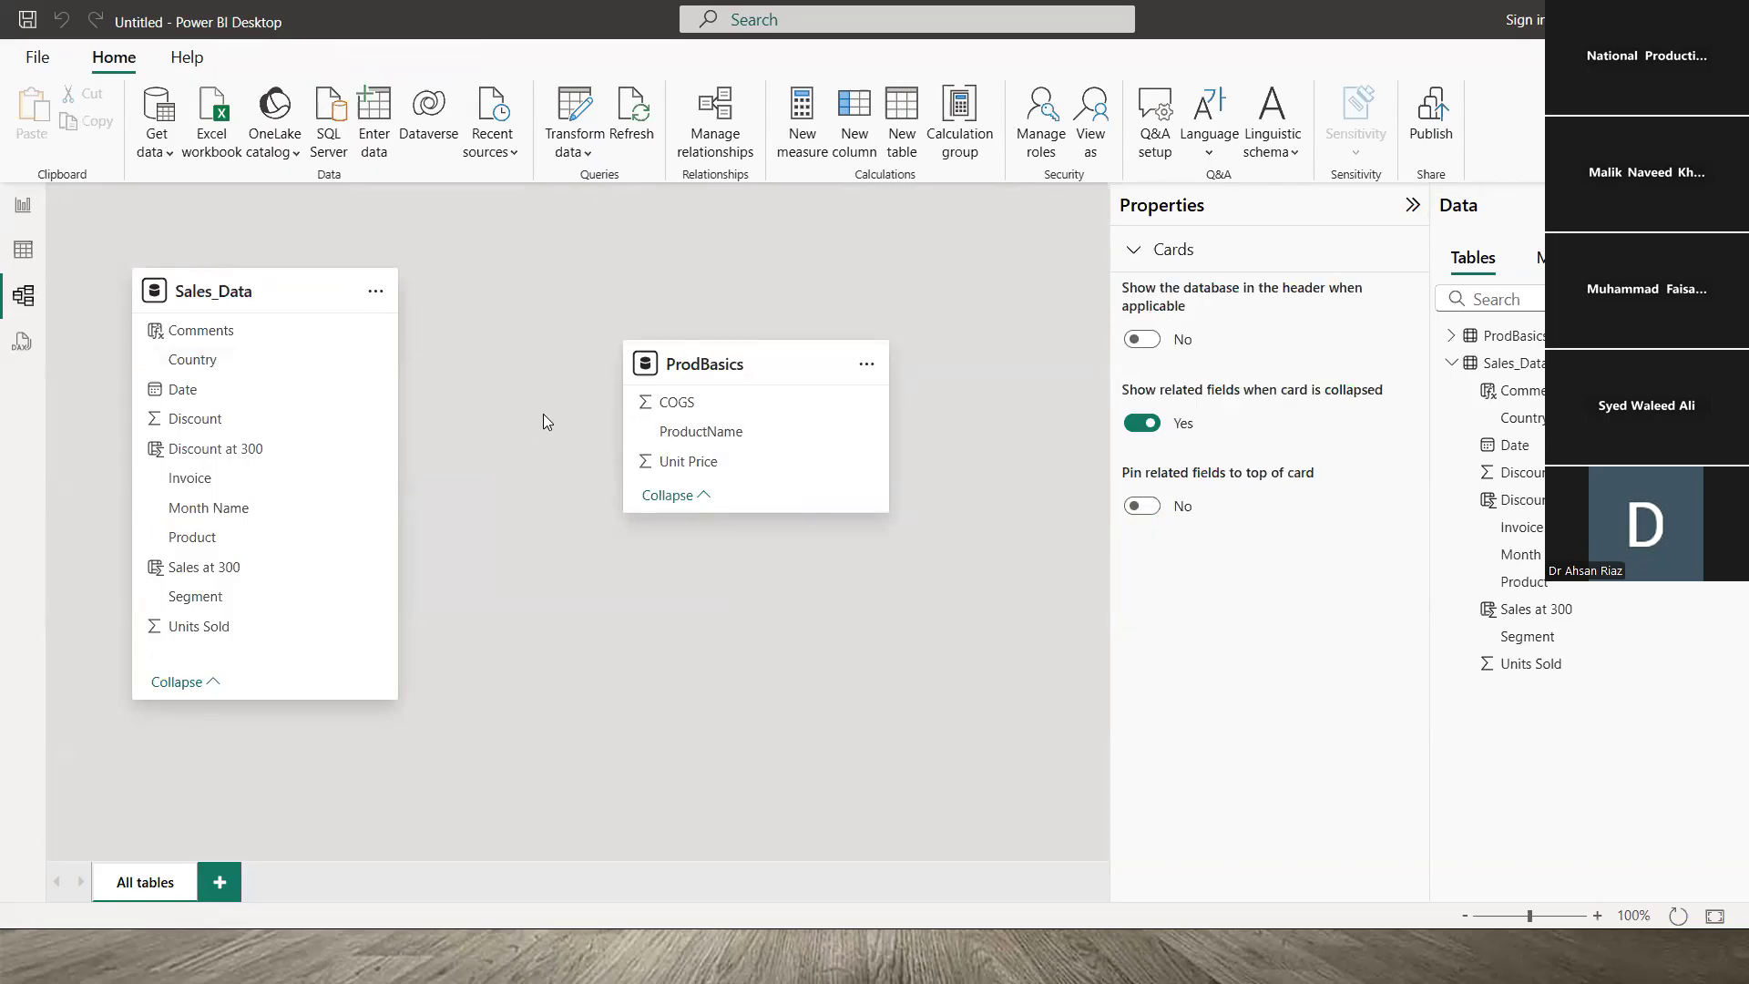
pyautogui.click(41, 66)
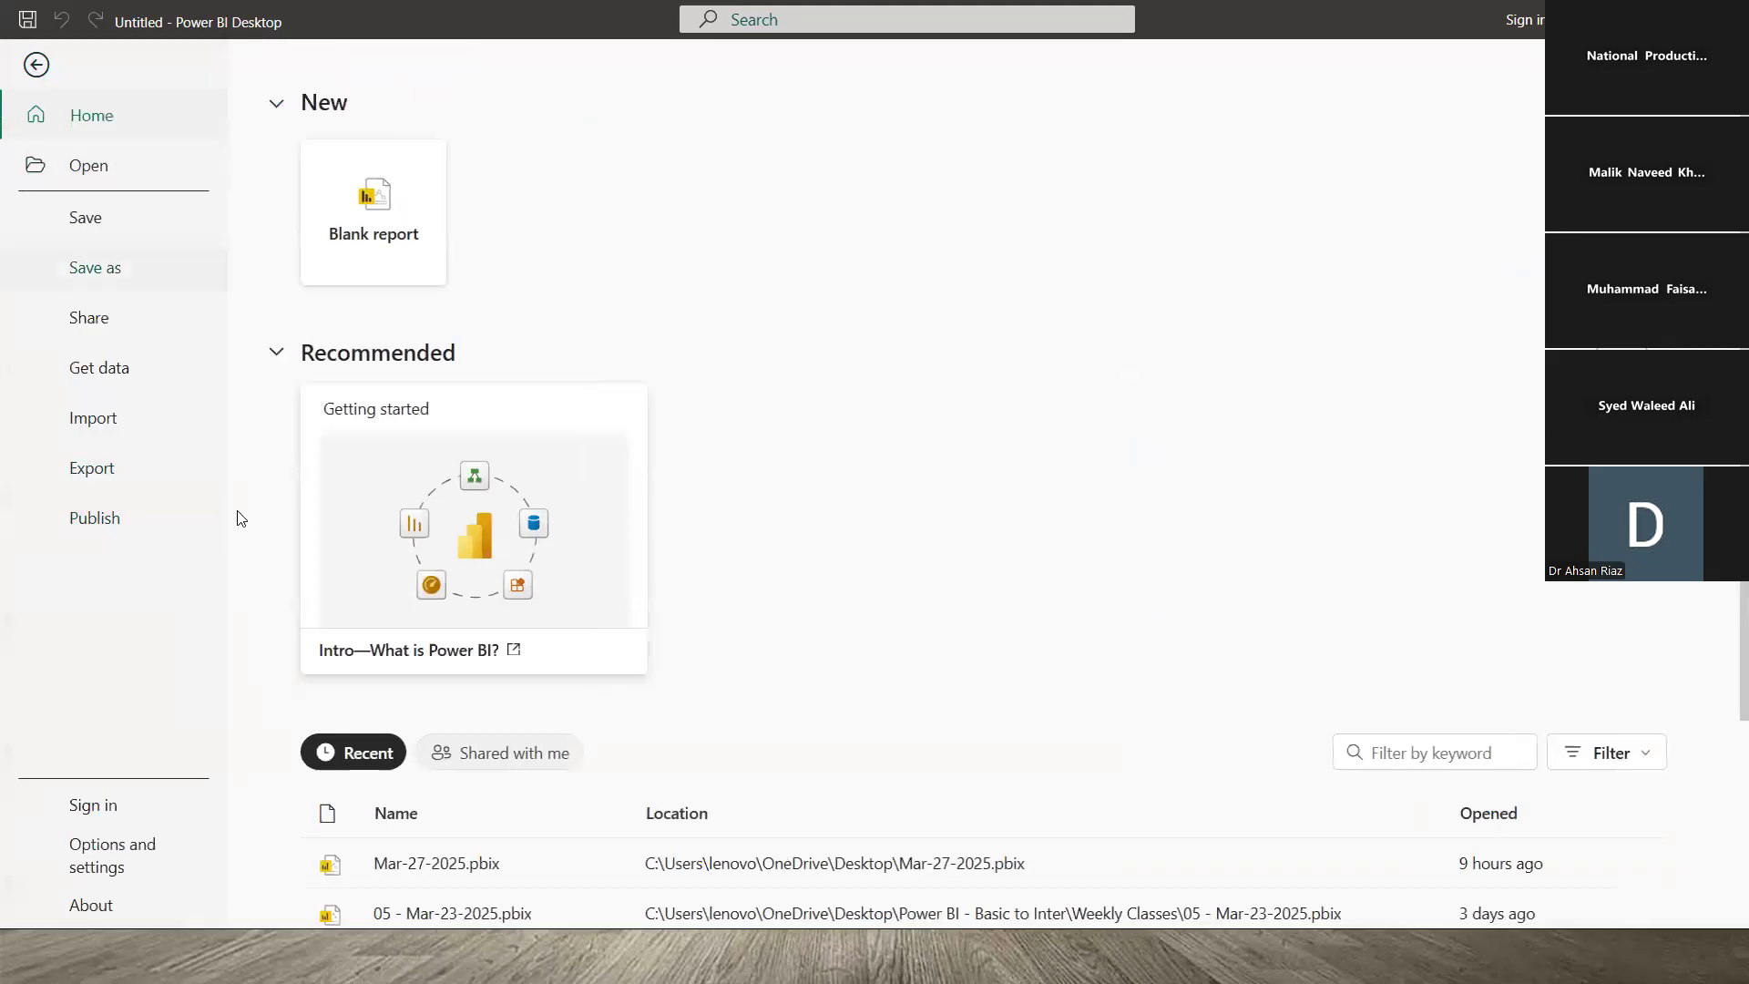
# - Scroll through the File backstage's recent reports, leave it, and reopen it
pyautogui.scroll(-3, 255, 624)
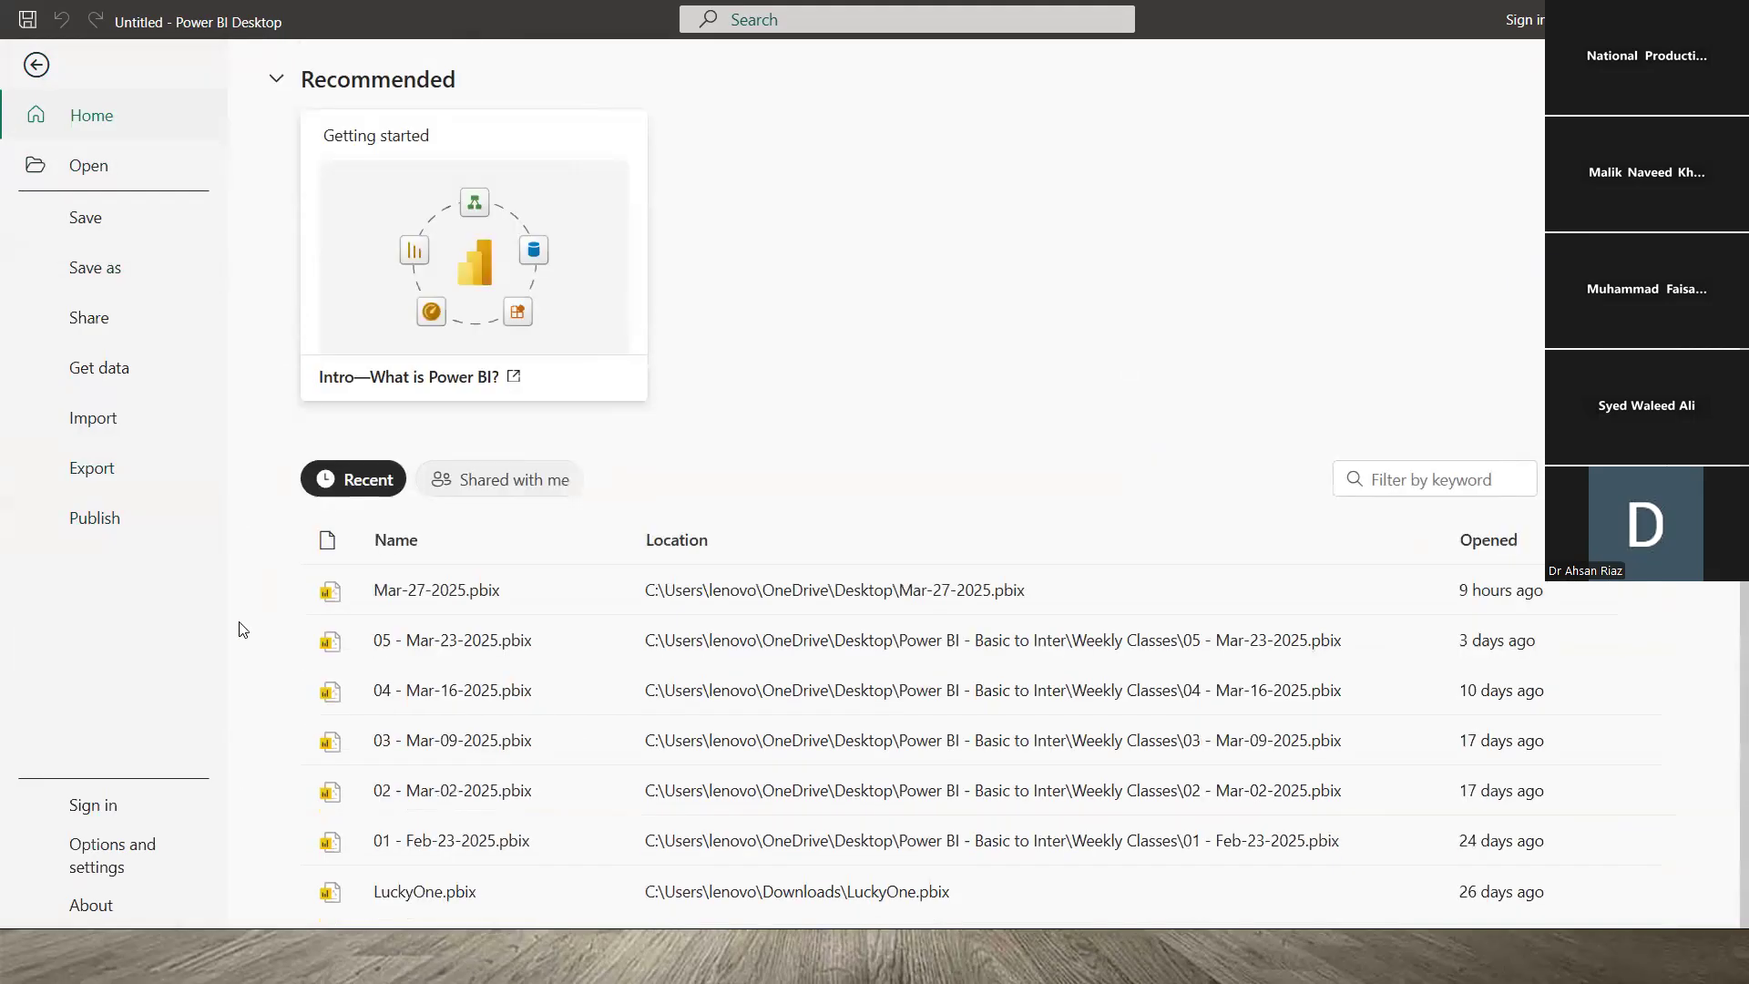
pyautogui.scroll(3, 243, 629)
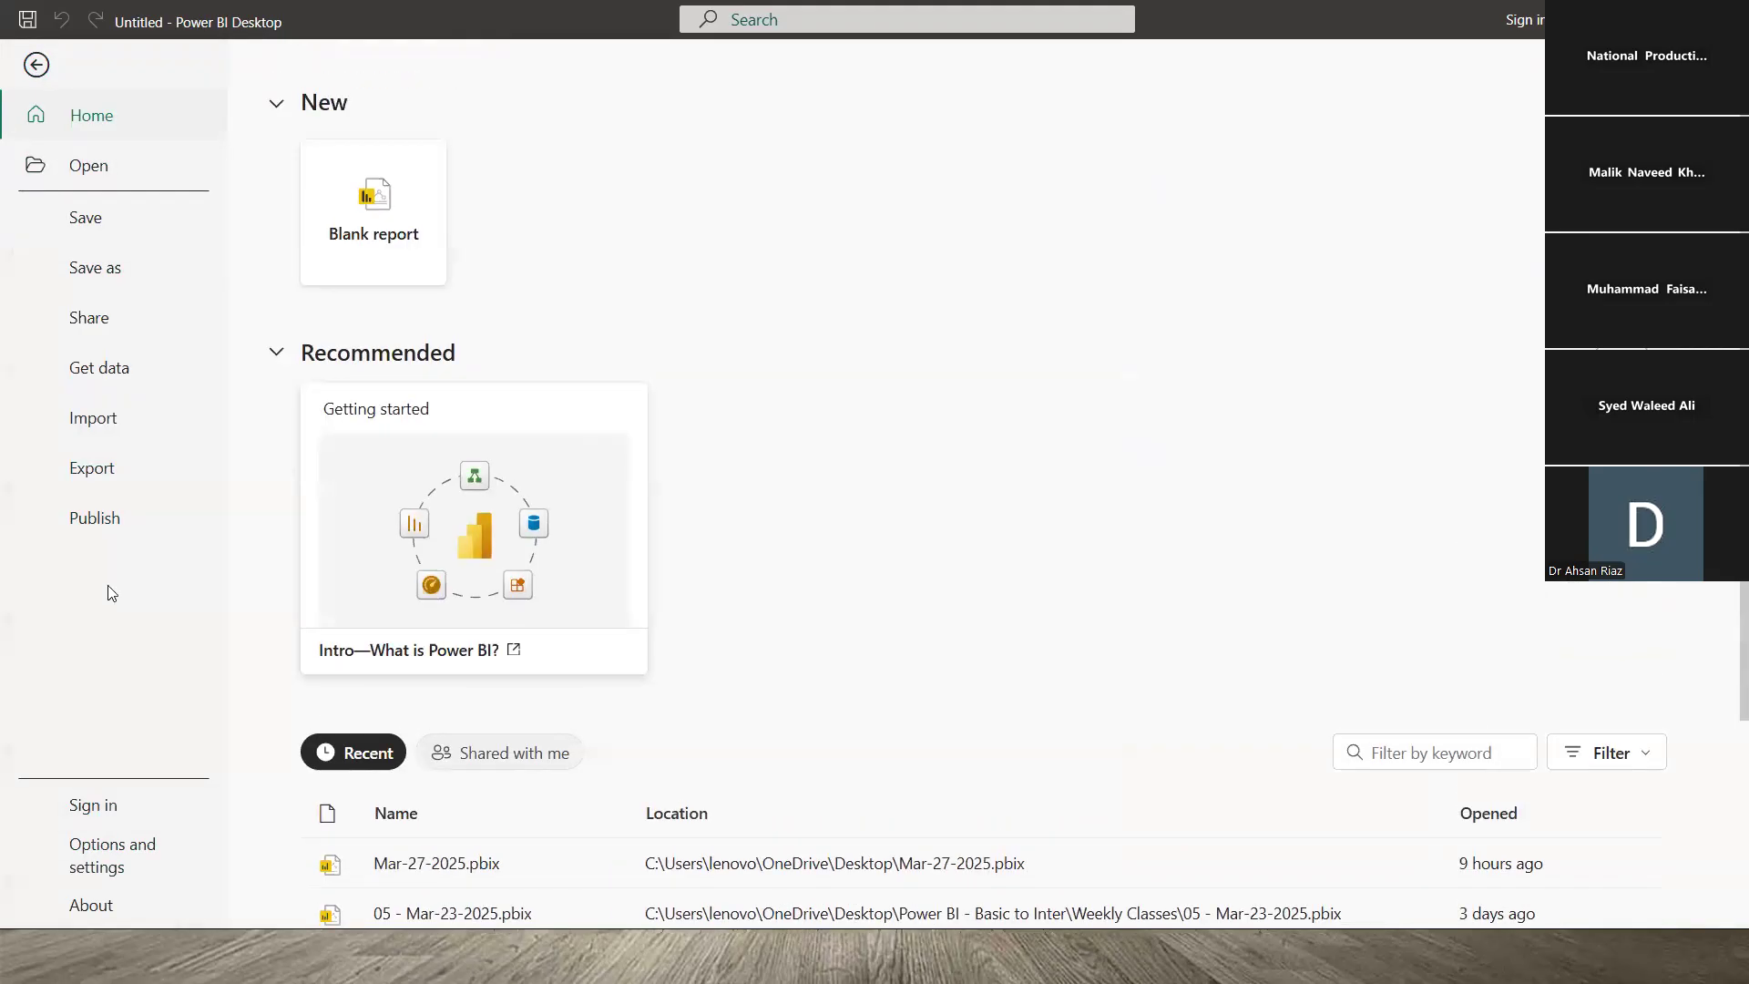
pyautogui.click(32, 69)
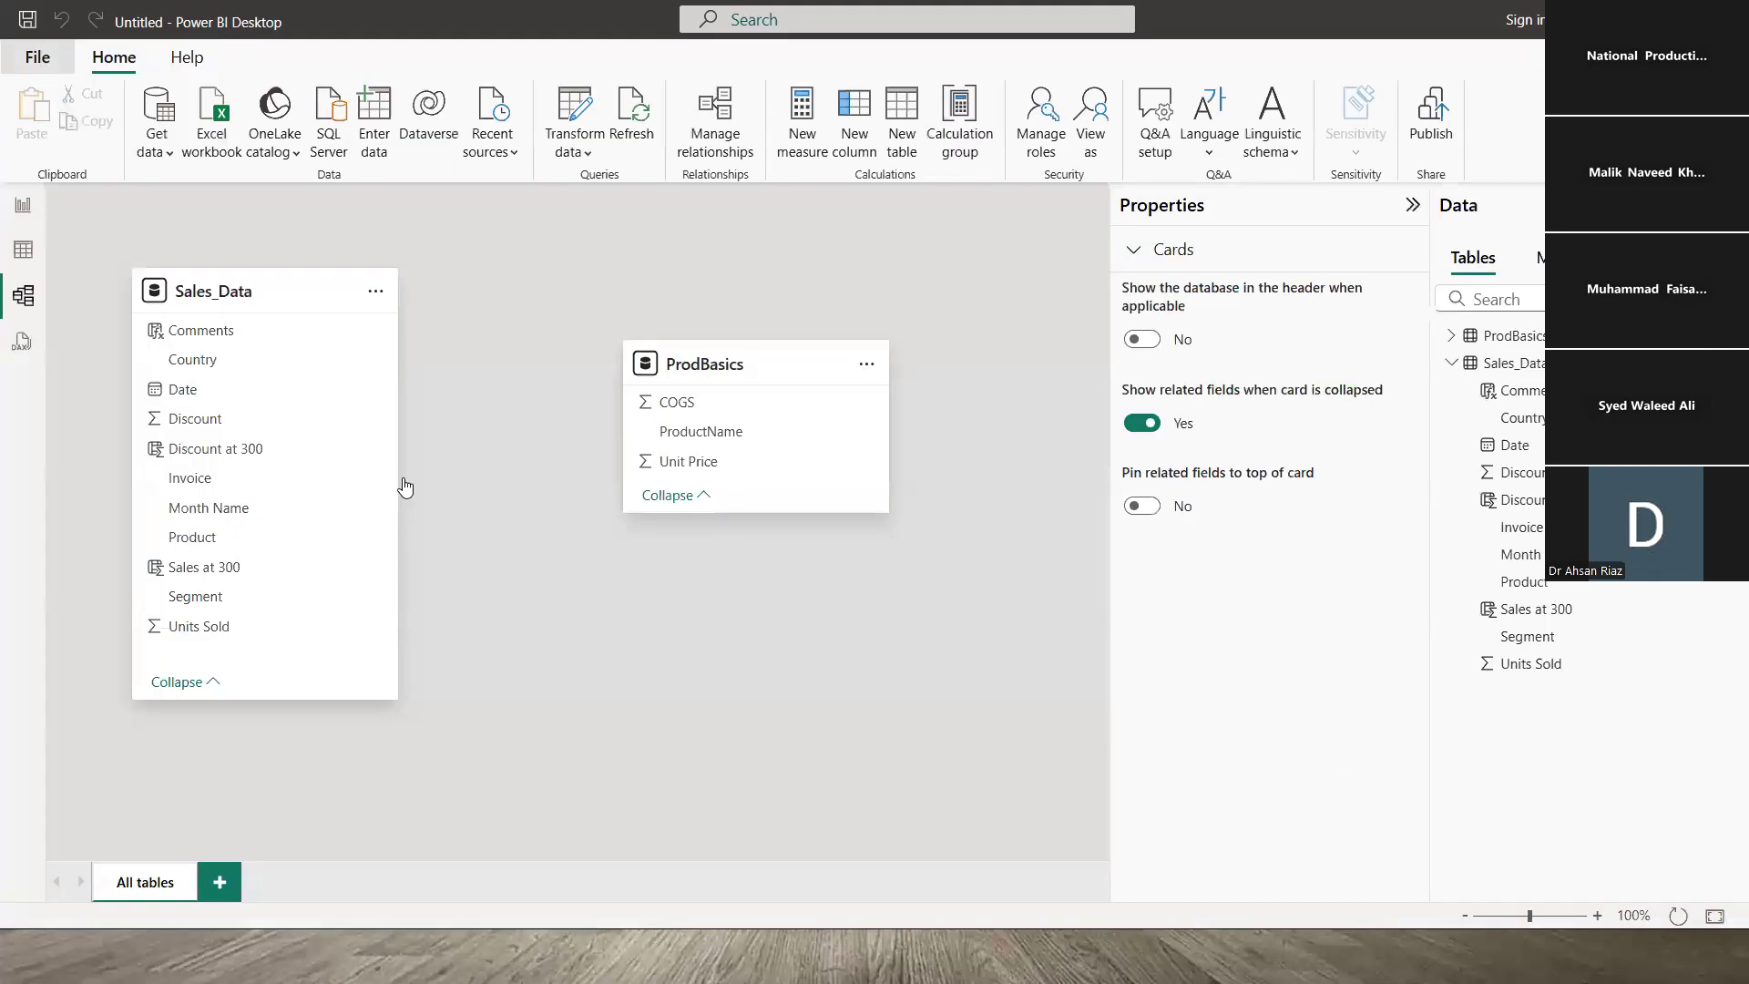
pyautogui.click(33, 56)
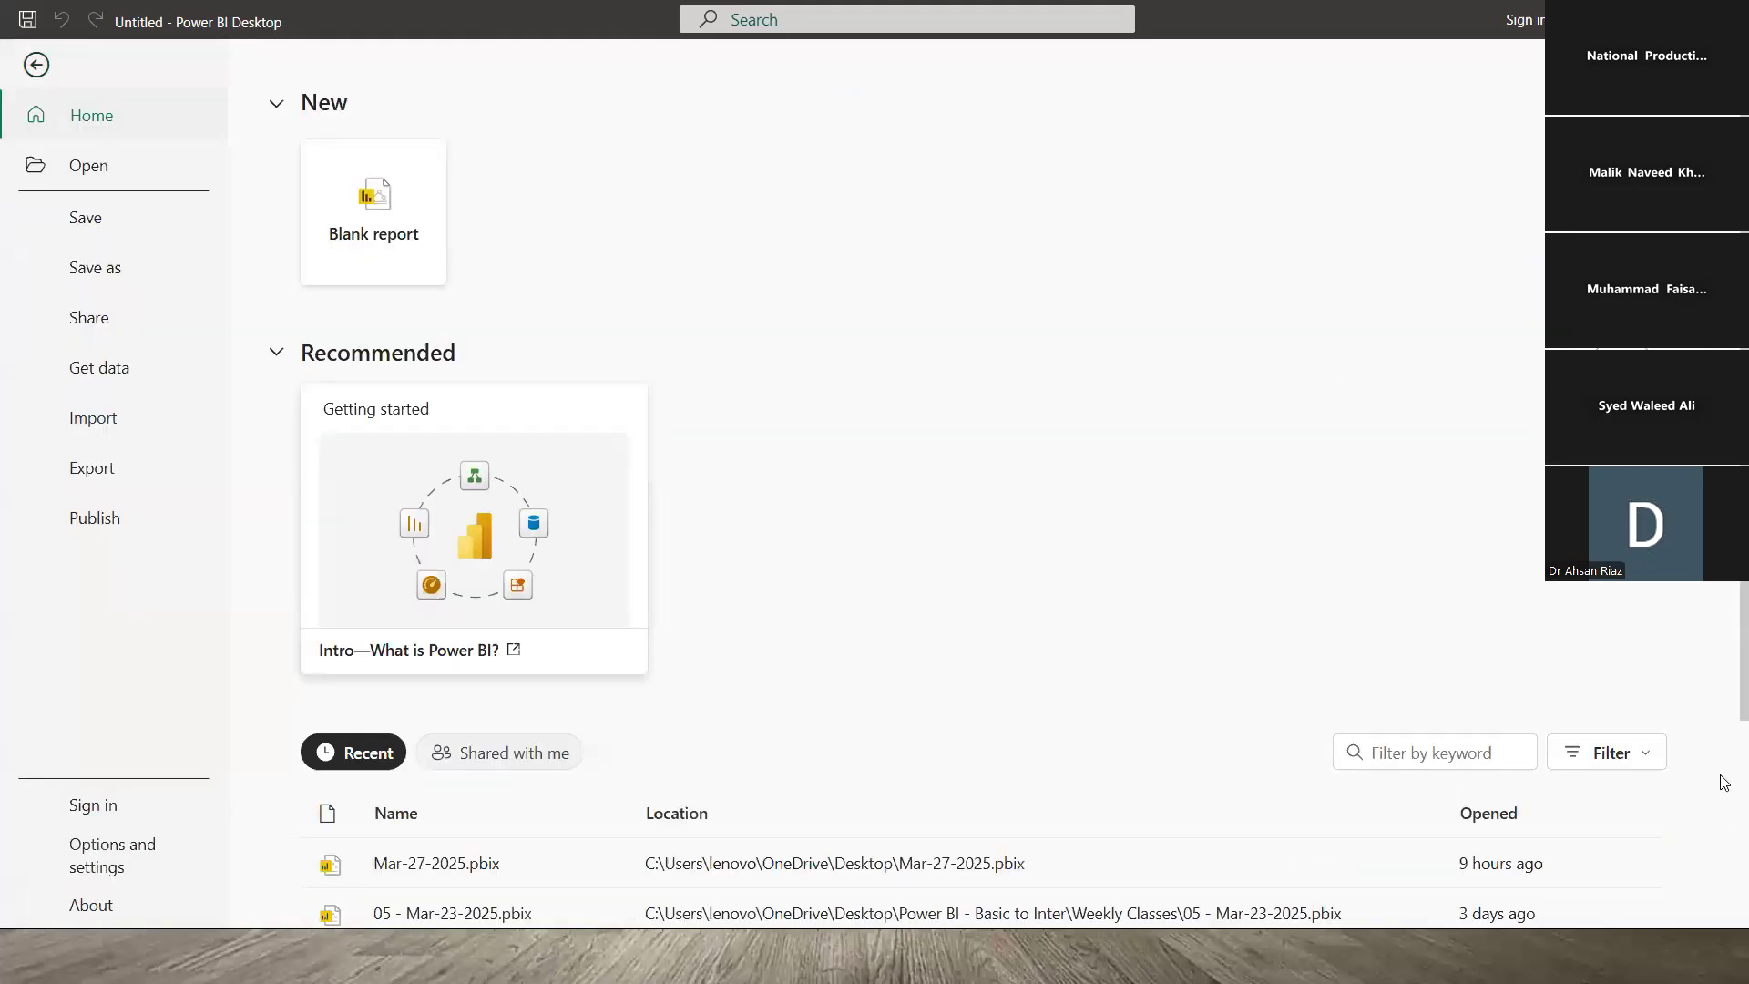
pyautogui.scroll(-3, 1725, 783)
pyautogui.scroll(3, 269, 277)
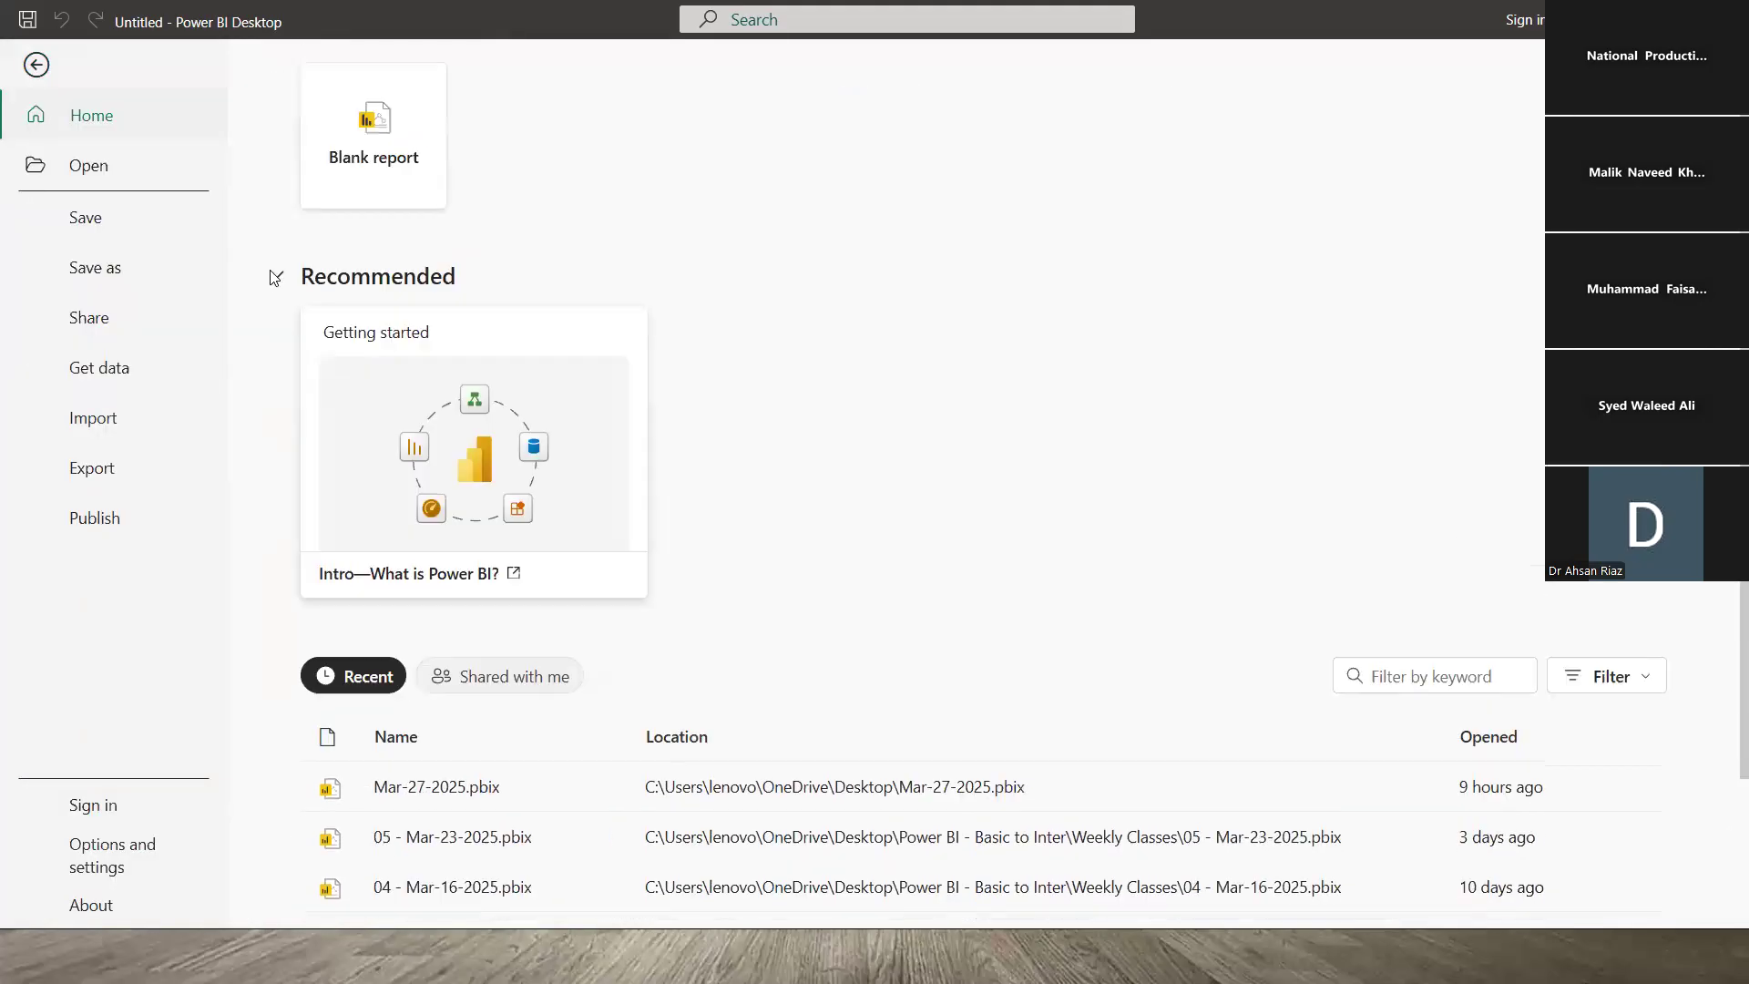
# - View the Current File Data Load settings in Options, then close the dialog without changes
pyautogui.click(31, 71)
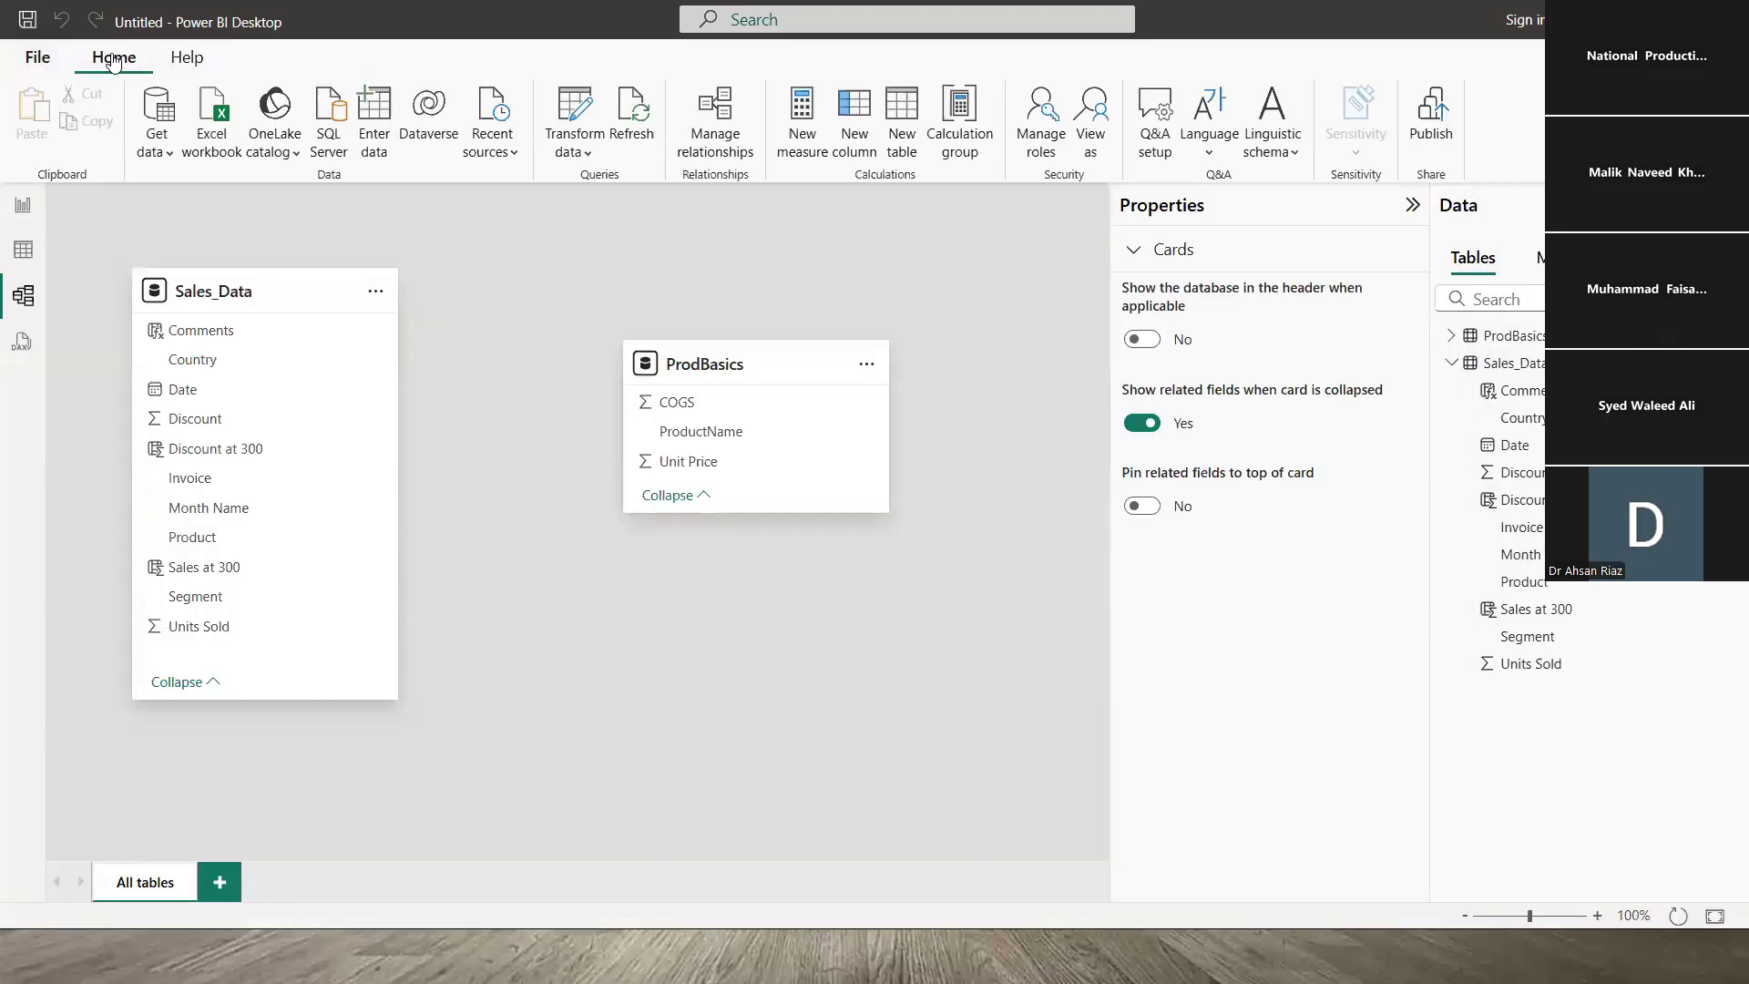
pyautogui.click(37, 64)
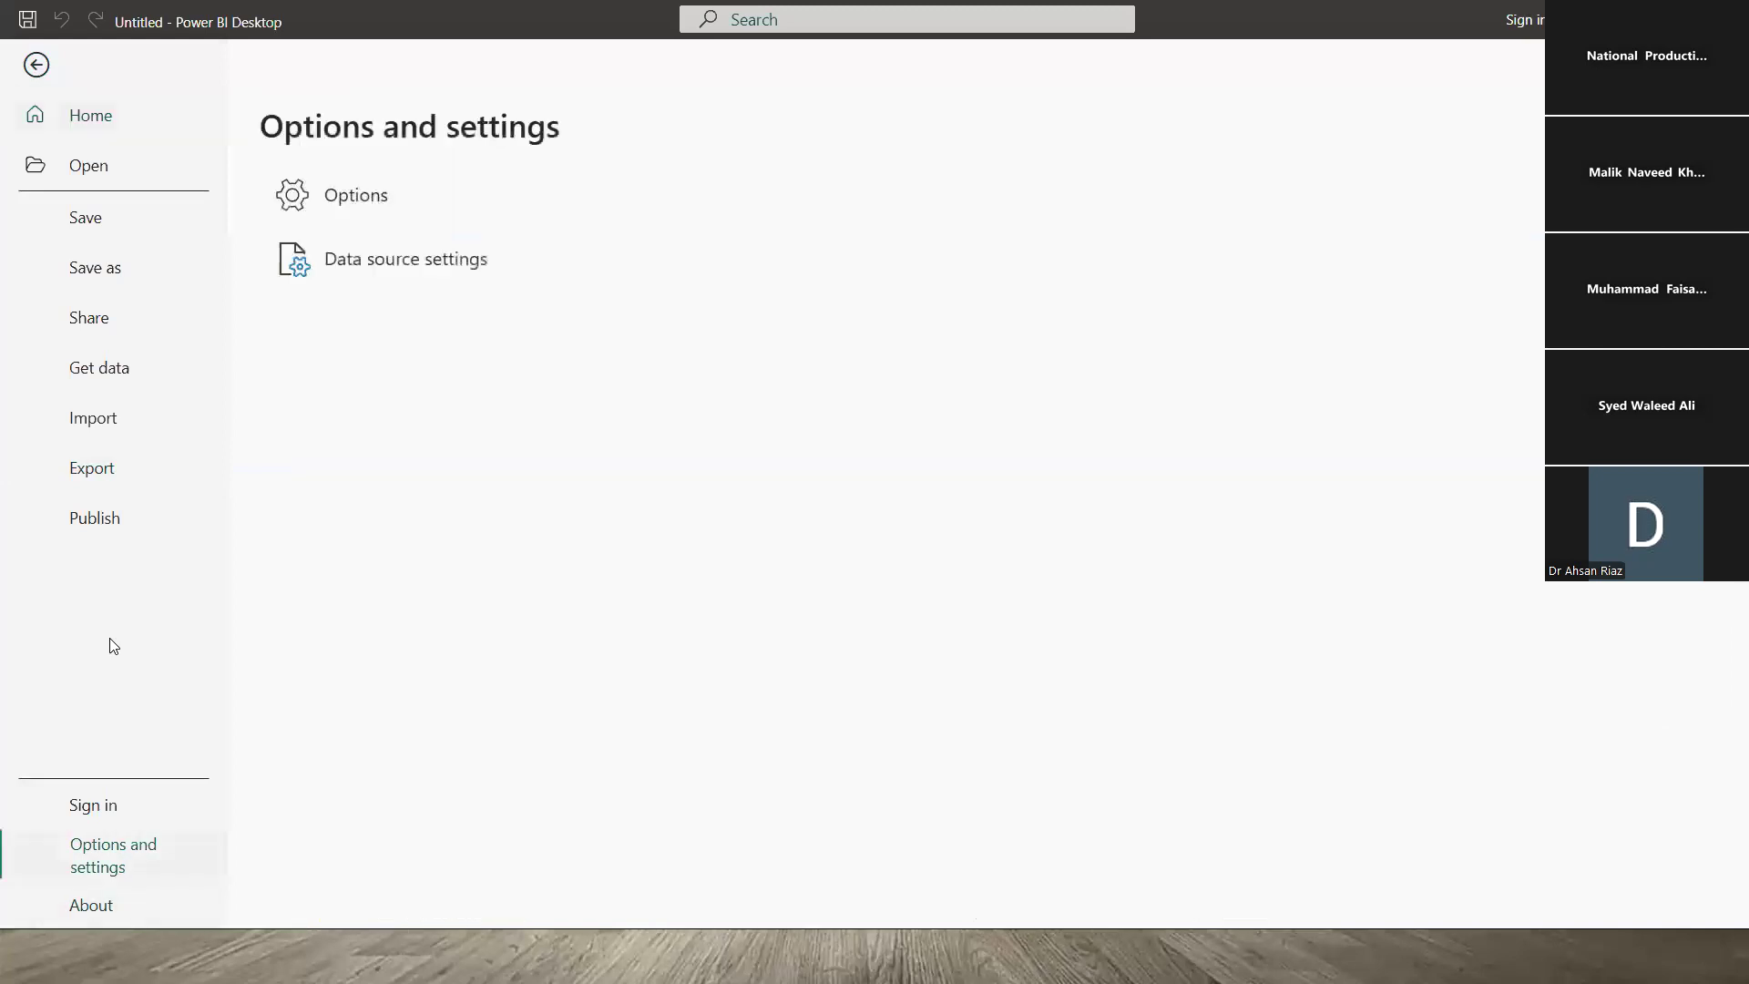
pyautogui.click(349, 193)
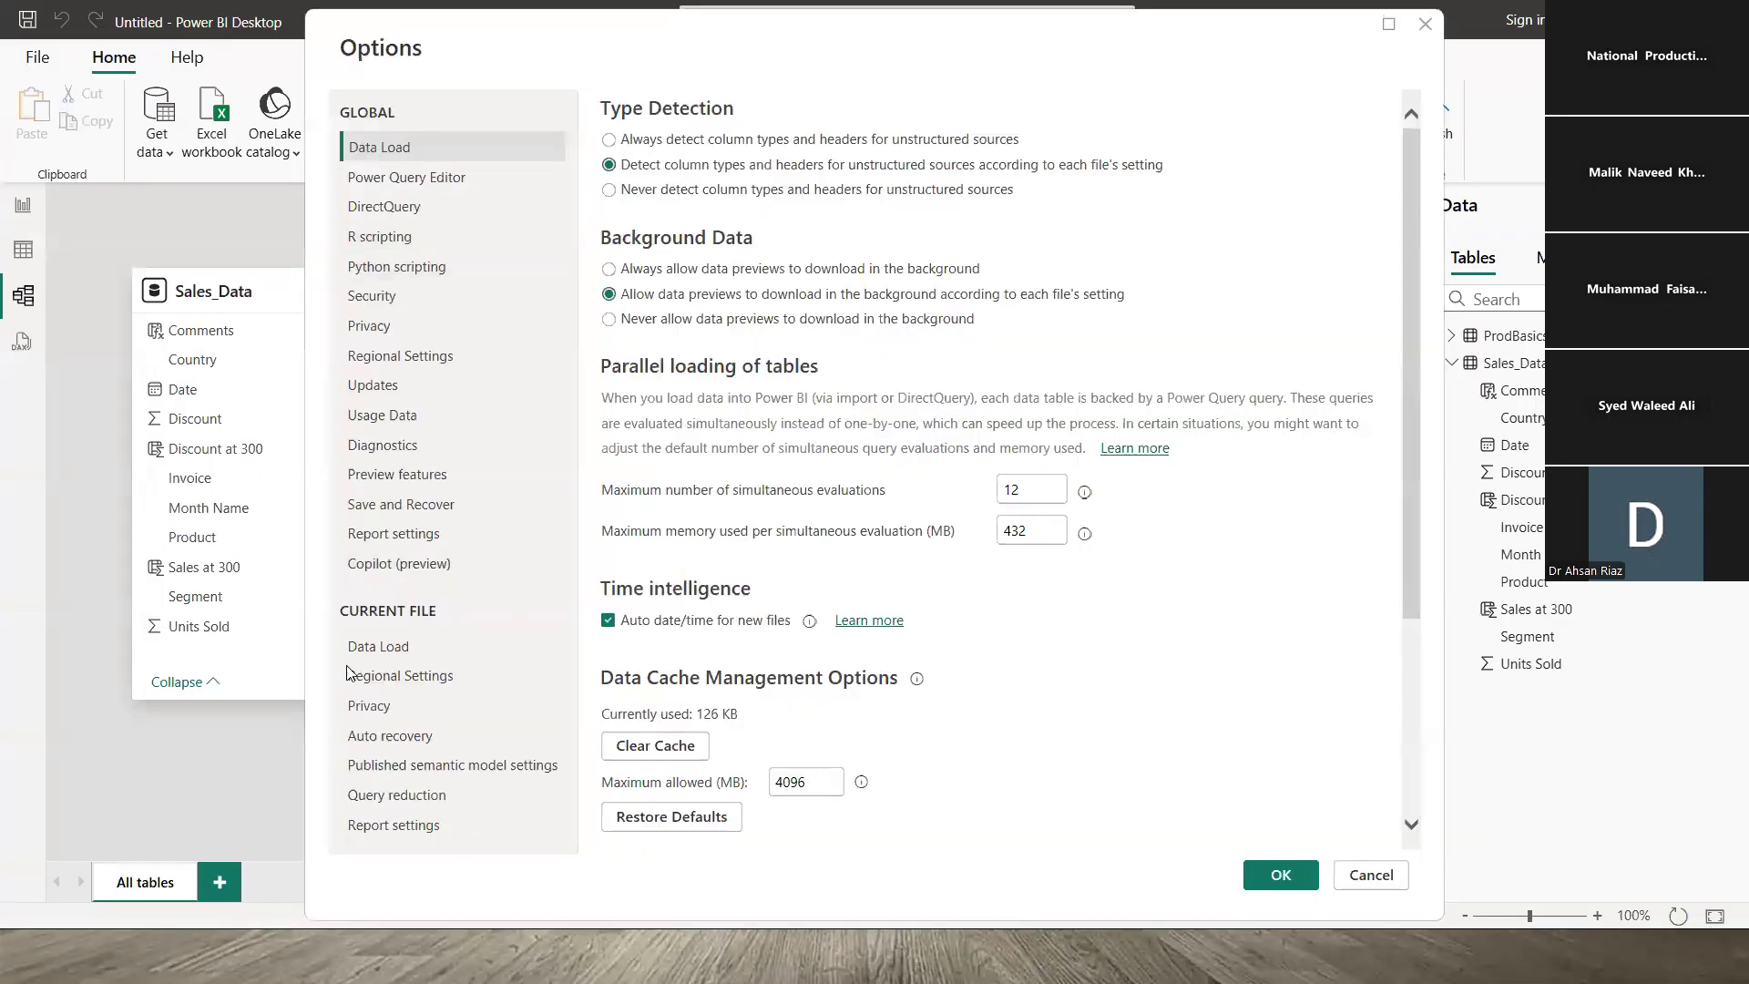
pyautogui.click(386, 648)
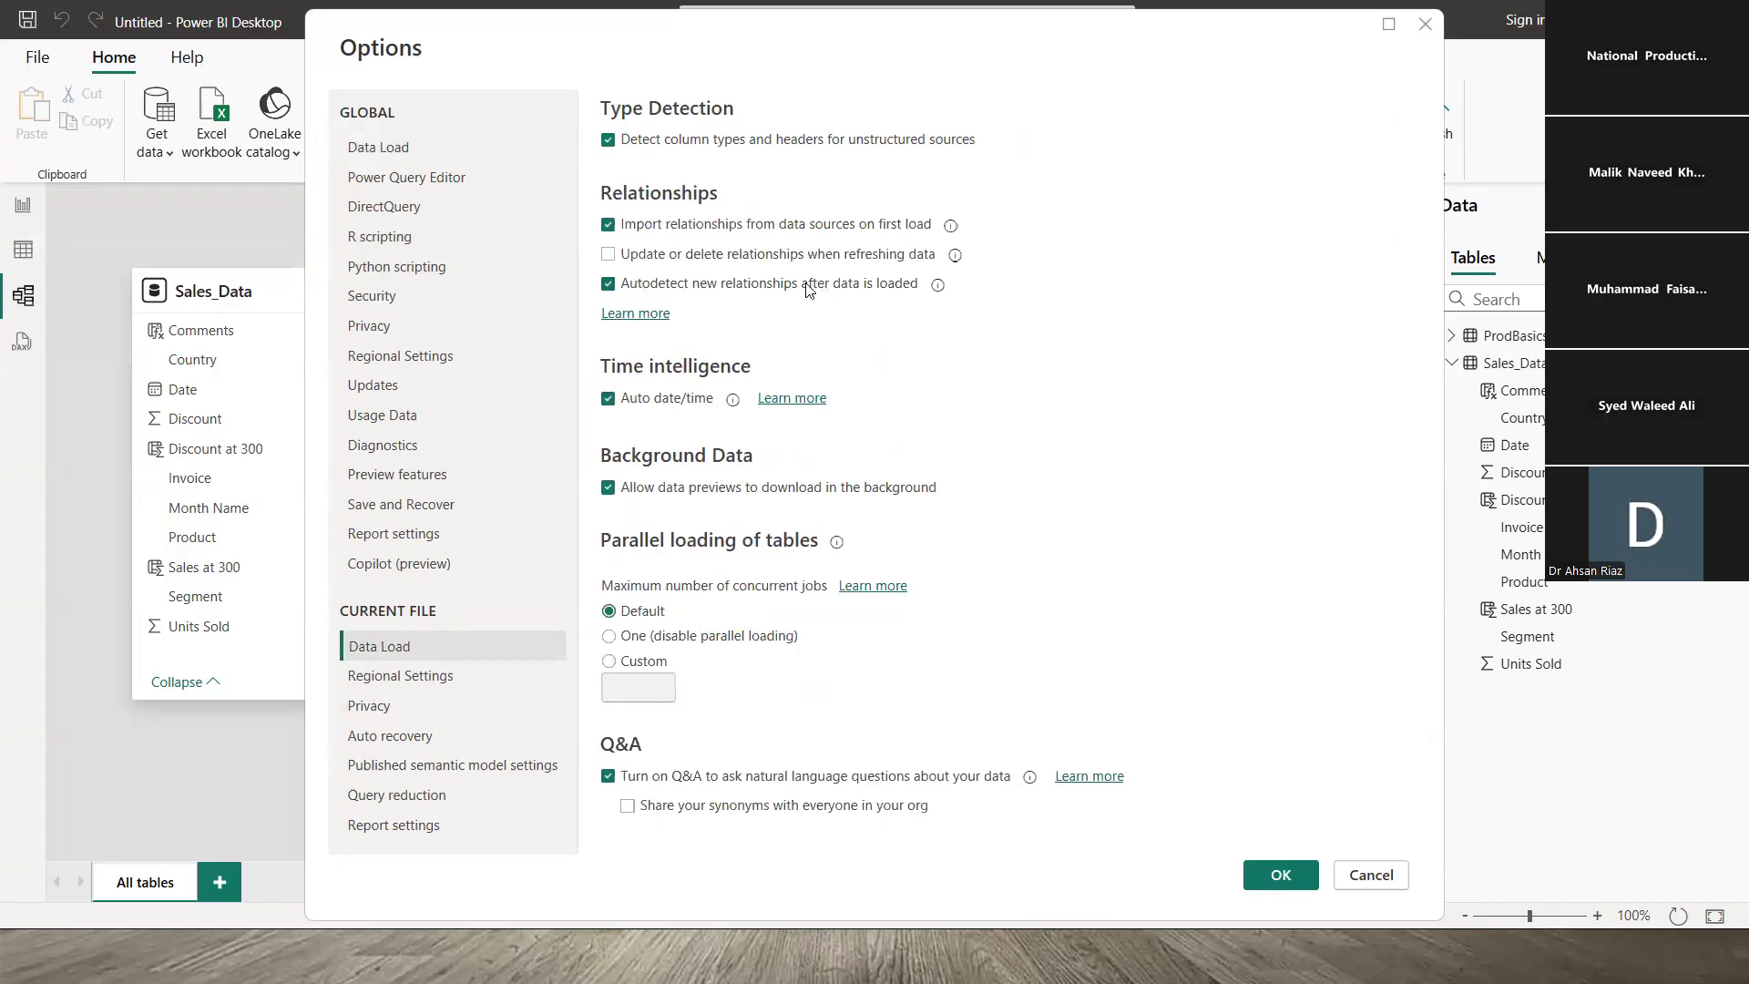
pyautogui.click(1425, 24)
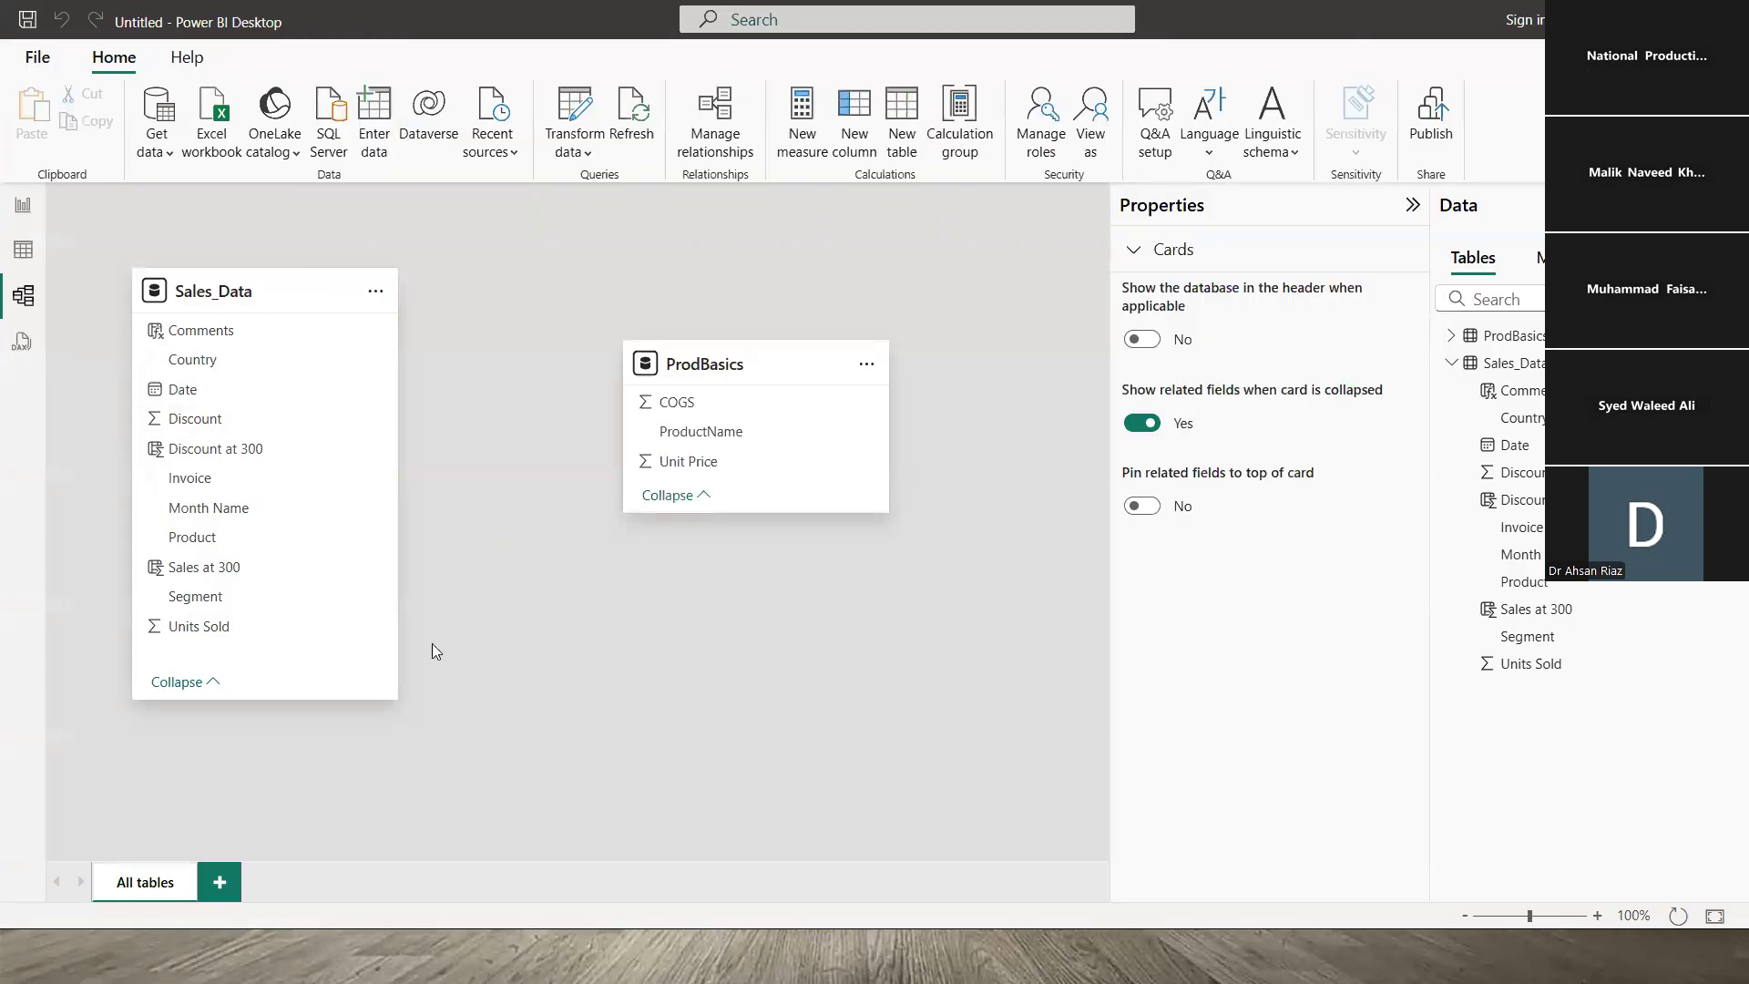
pyautogui.moveTo(742, 513)
pyautogui.mouseDown()
pyautogui.moveTo(742, 543)
pyautogui.moveTo(744, 520)
pyautogui.mouseUp()
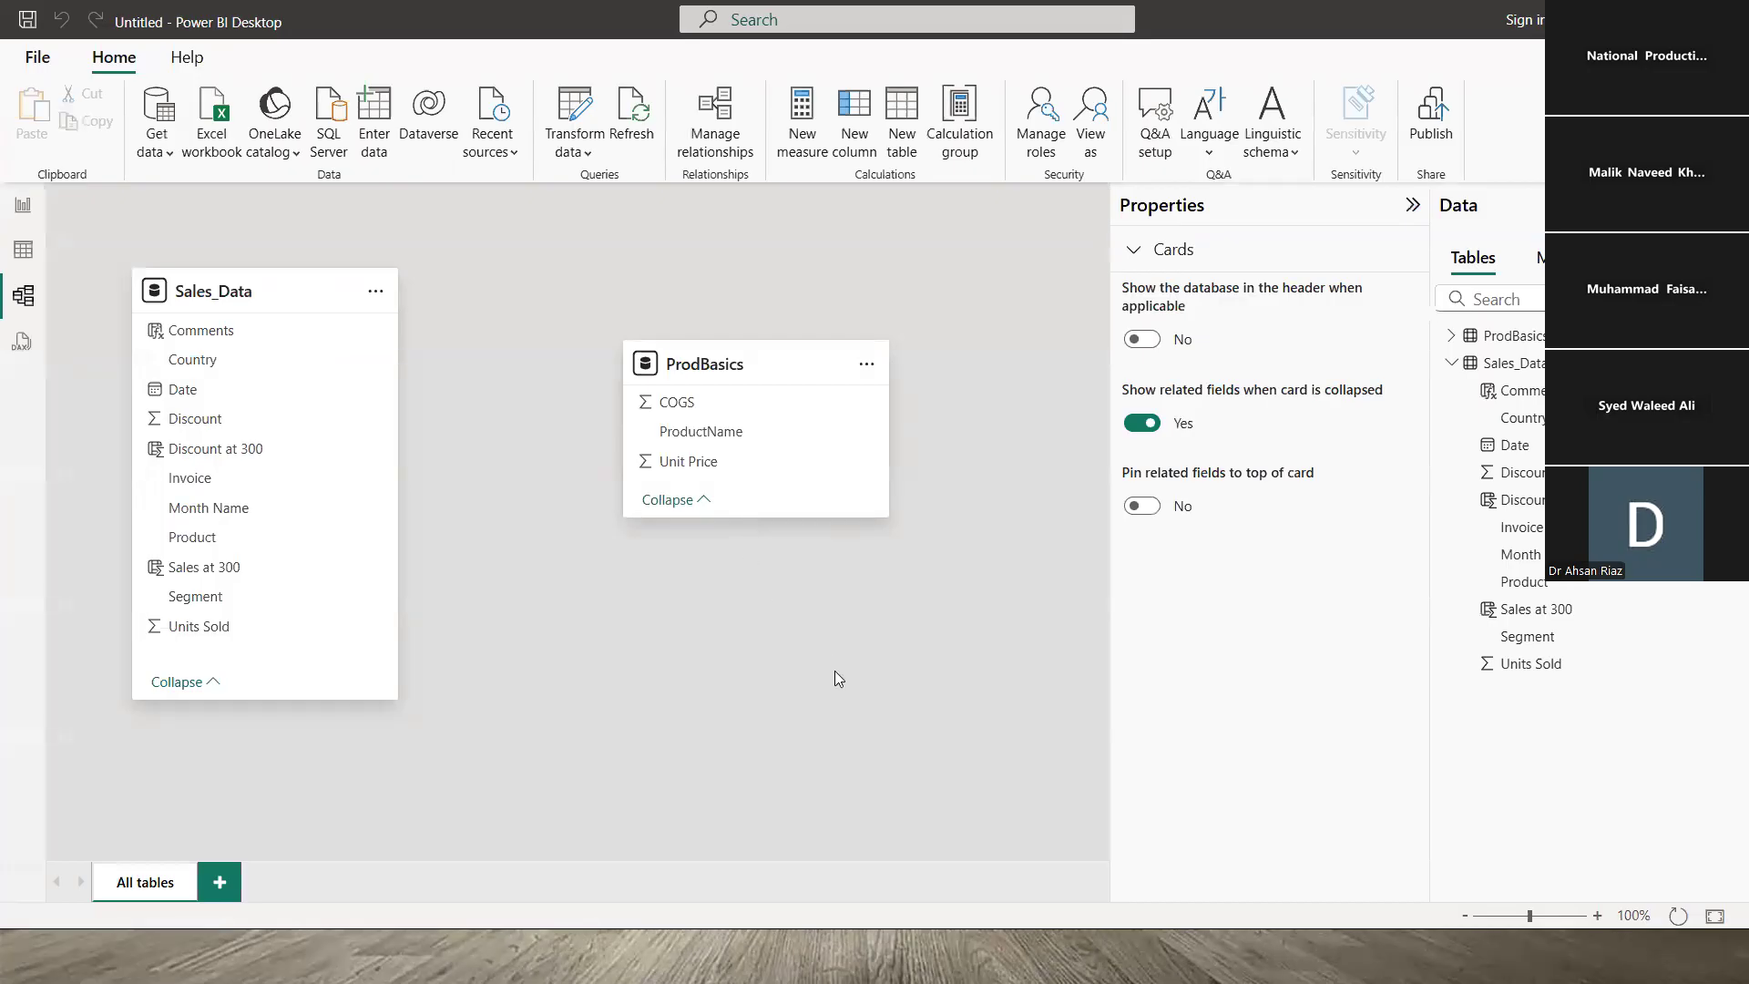
pyautogui.click(711, 440)
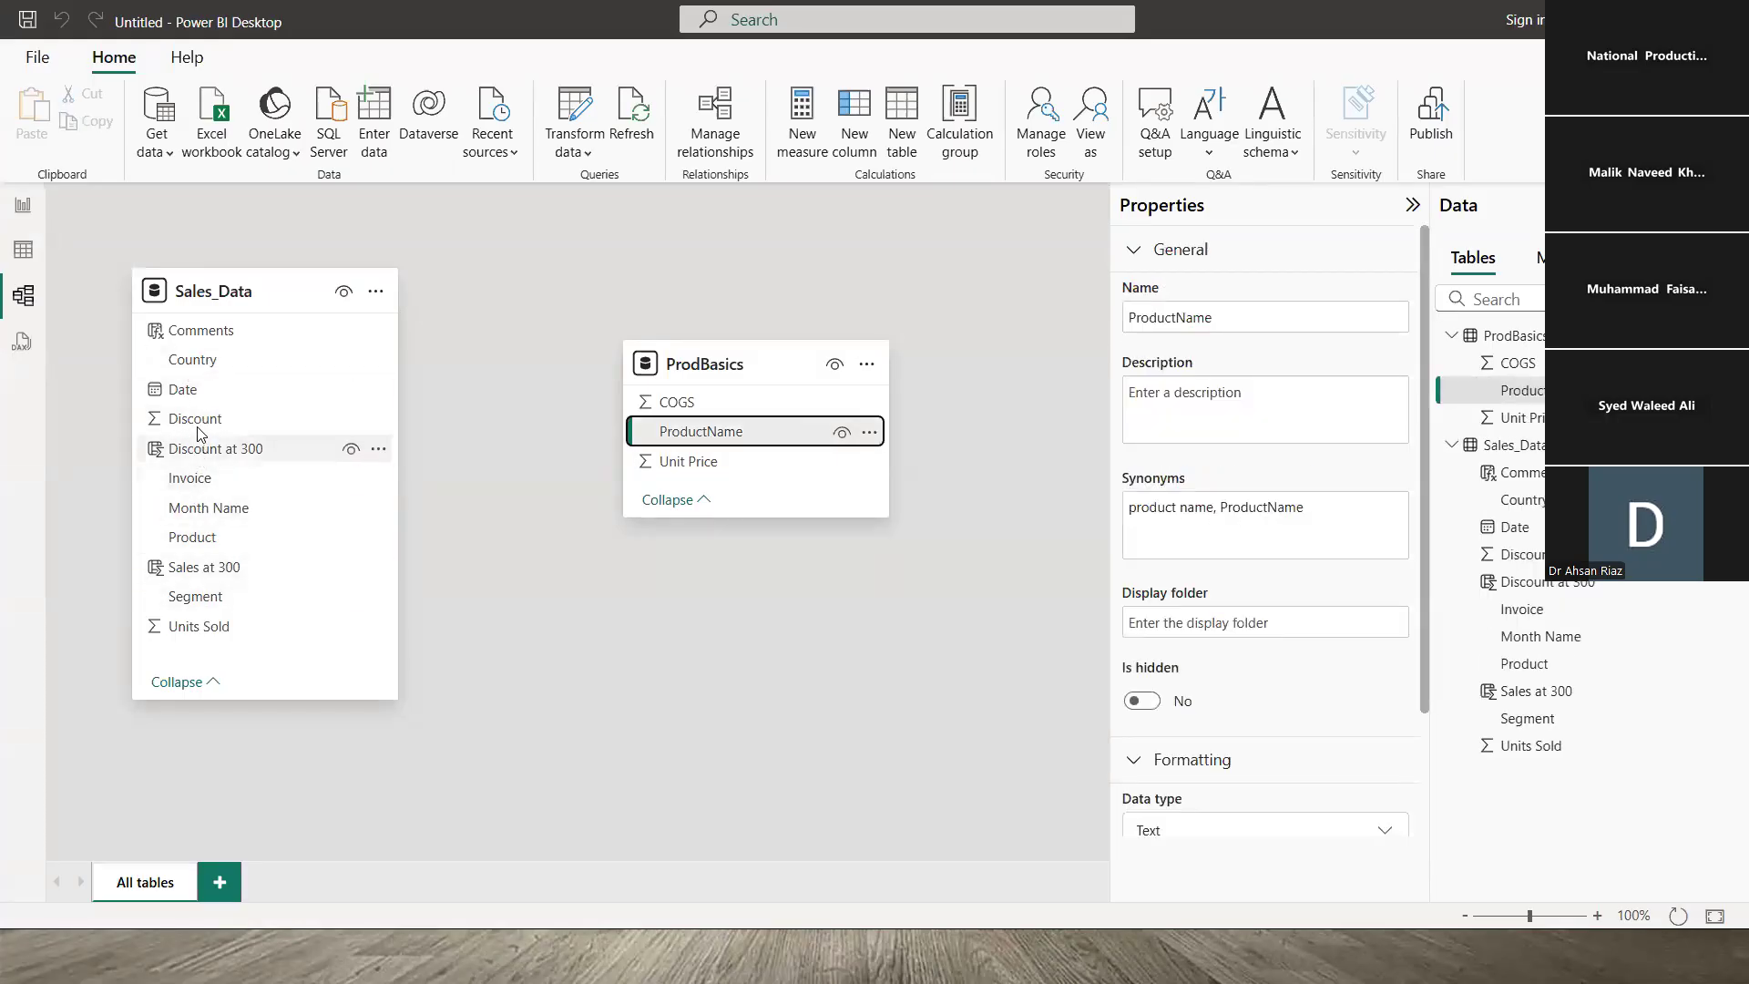
pyautogui.click(199, 538)
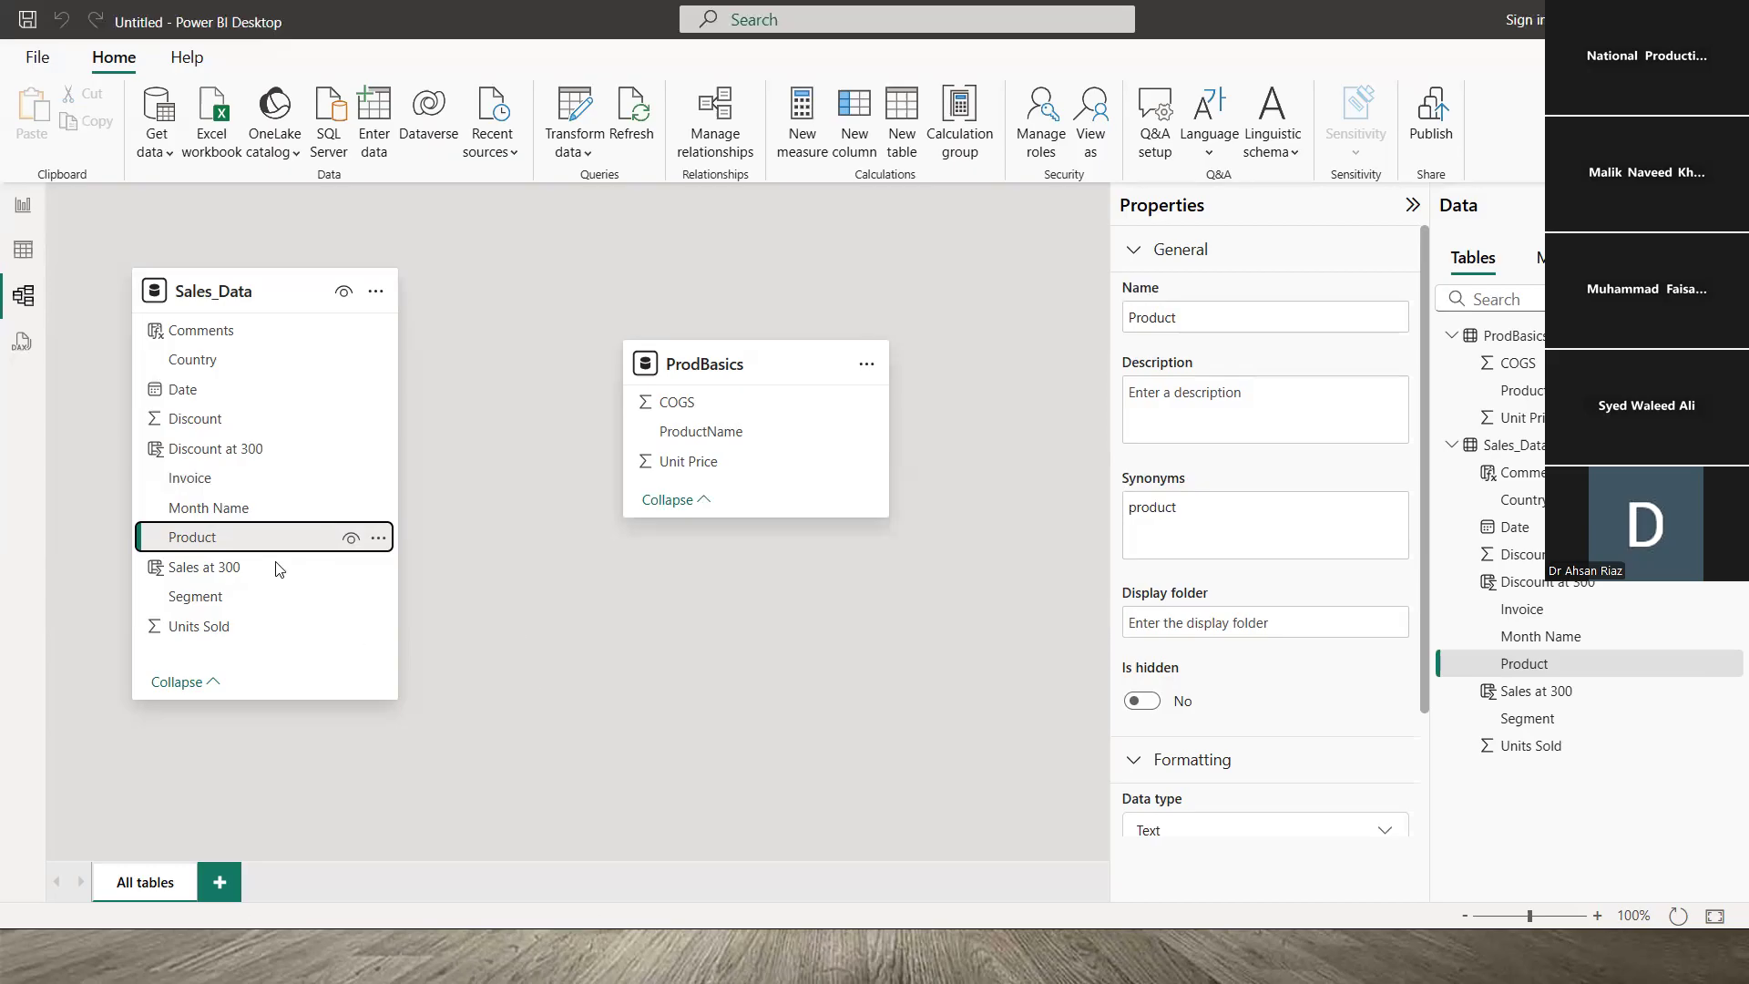
# - Relate ProdBasics ProductName to Sales_Data Product as active One to many with Single cross-filter
pyautogui.moveTo(711, 435); pyautogui.dragTo(538, 727)
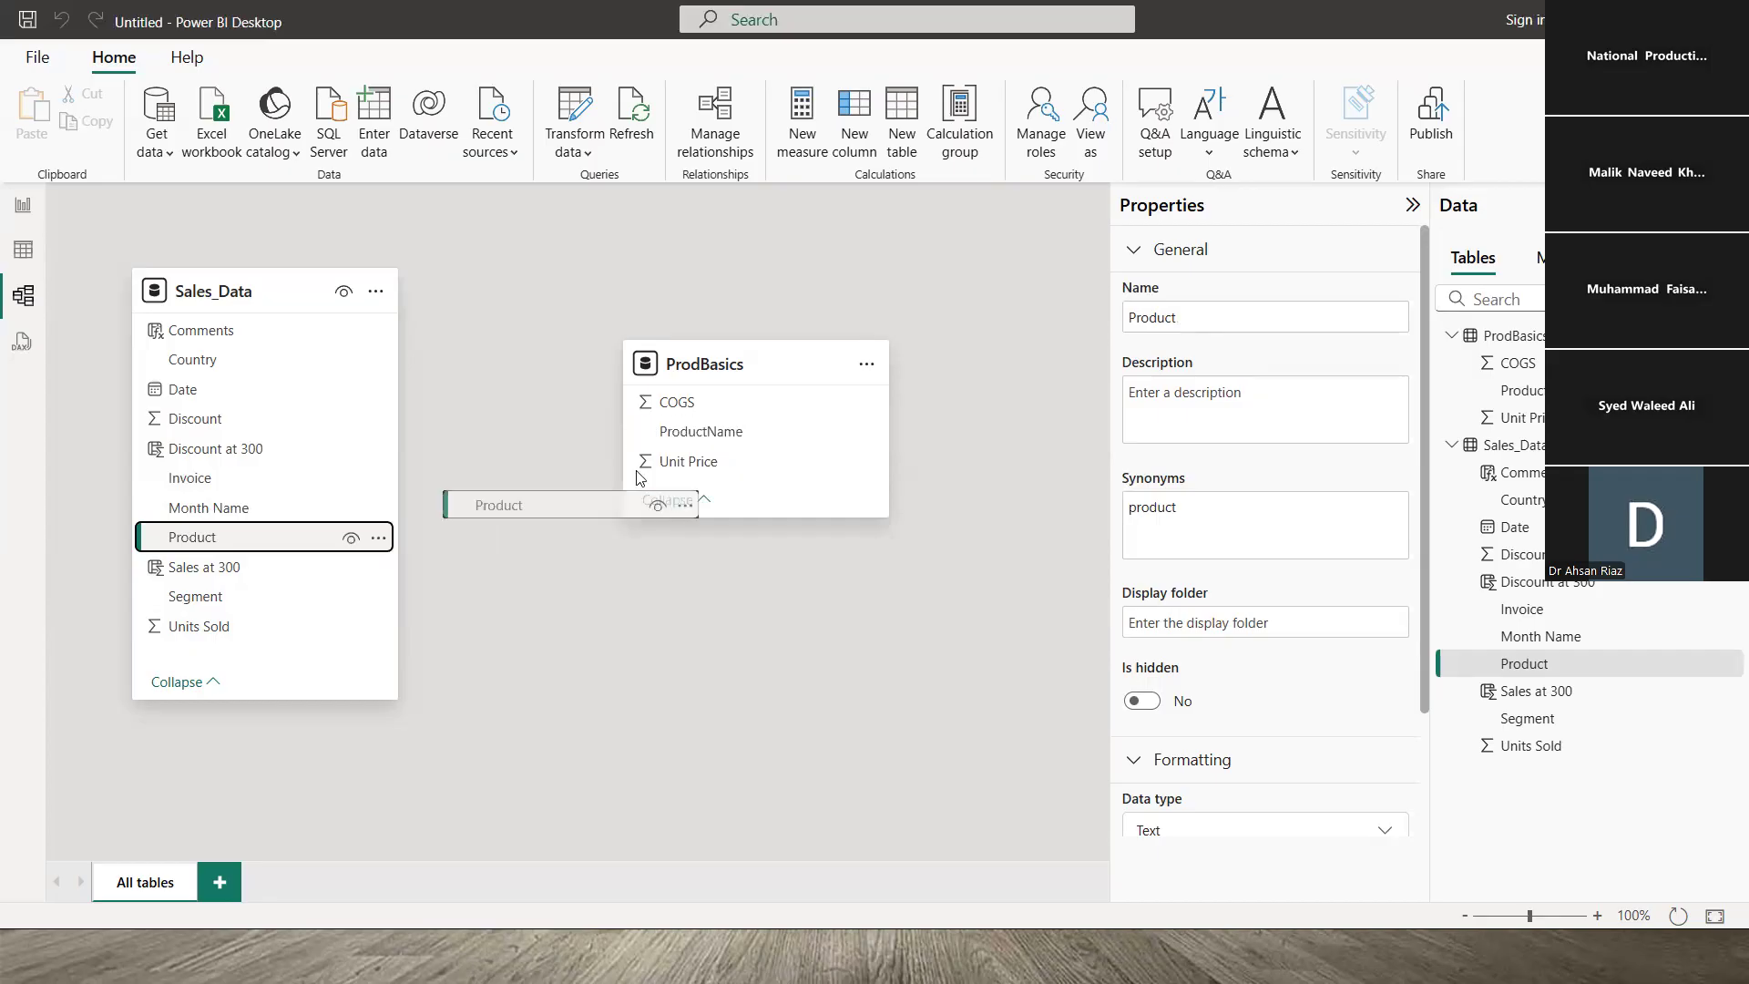
pyautogui.click(692, 435)
pyautogui.moveTo(692, 434); pyautogui.dragTo(666, 436)
pyautogui.moveTo(254, 524); pyautogui.dragTo(547, 558)
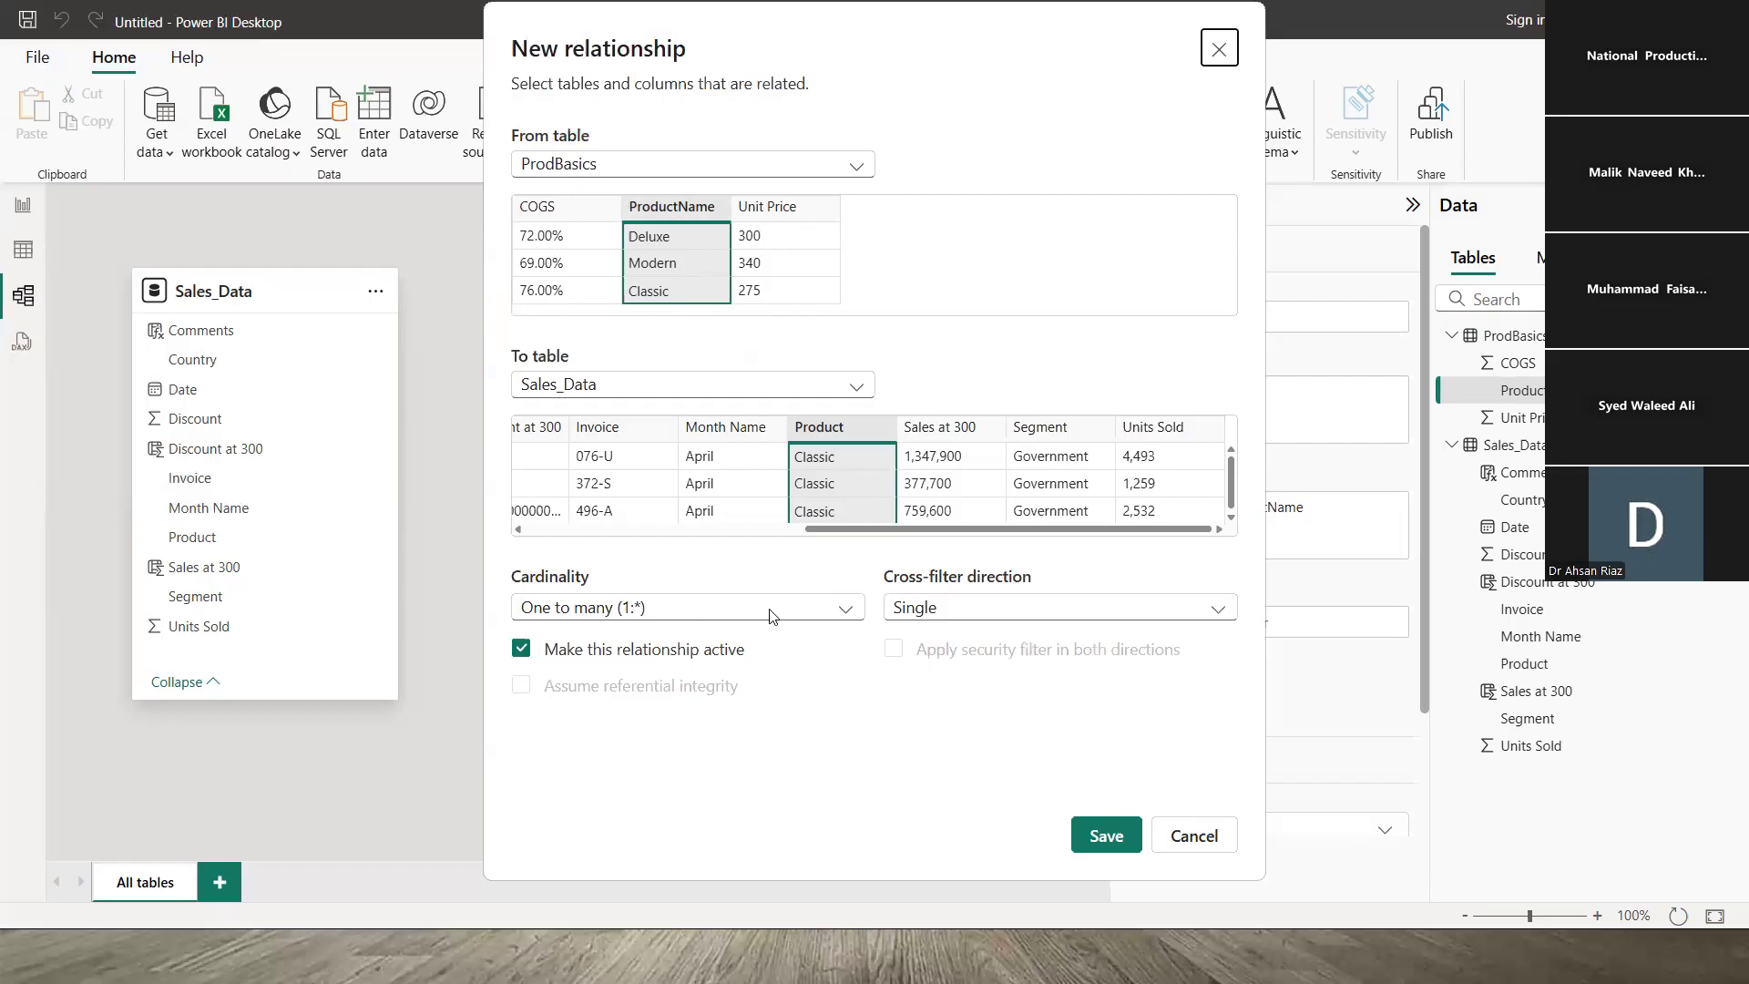
pyautogui.click(847, 611)
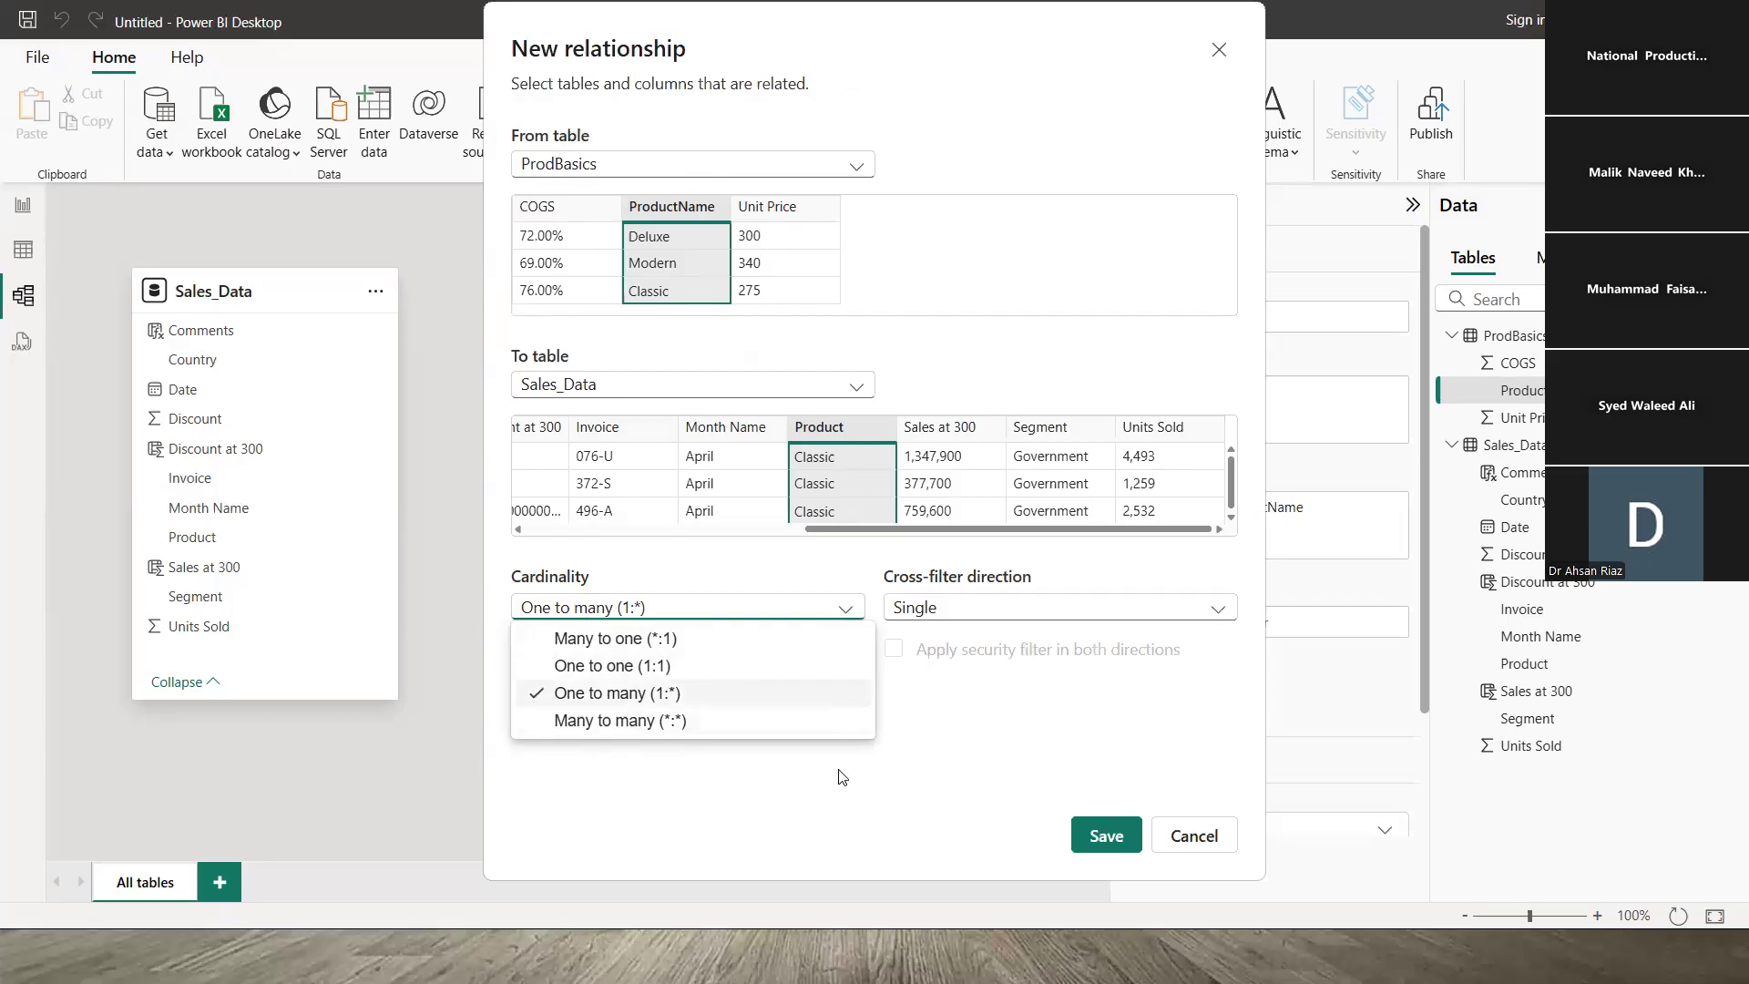
pyautogui.click(828, 747)
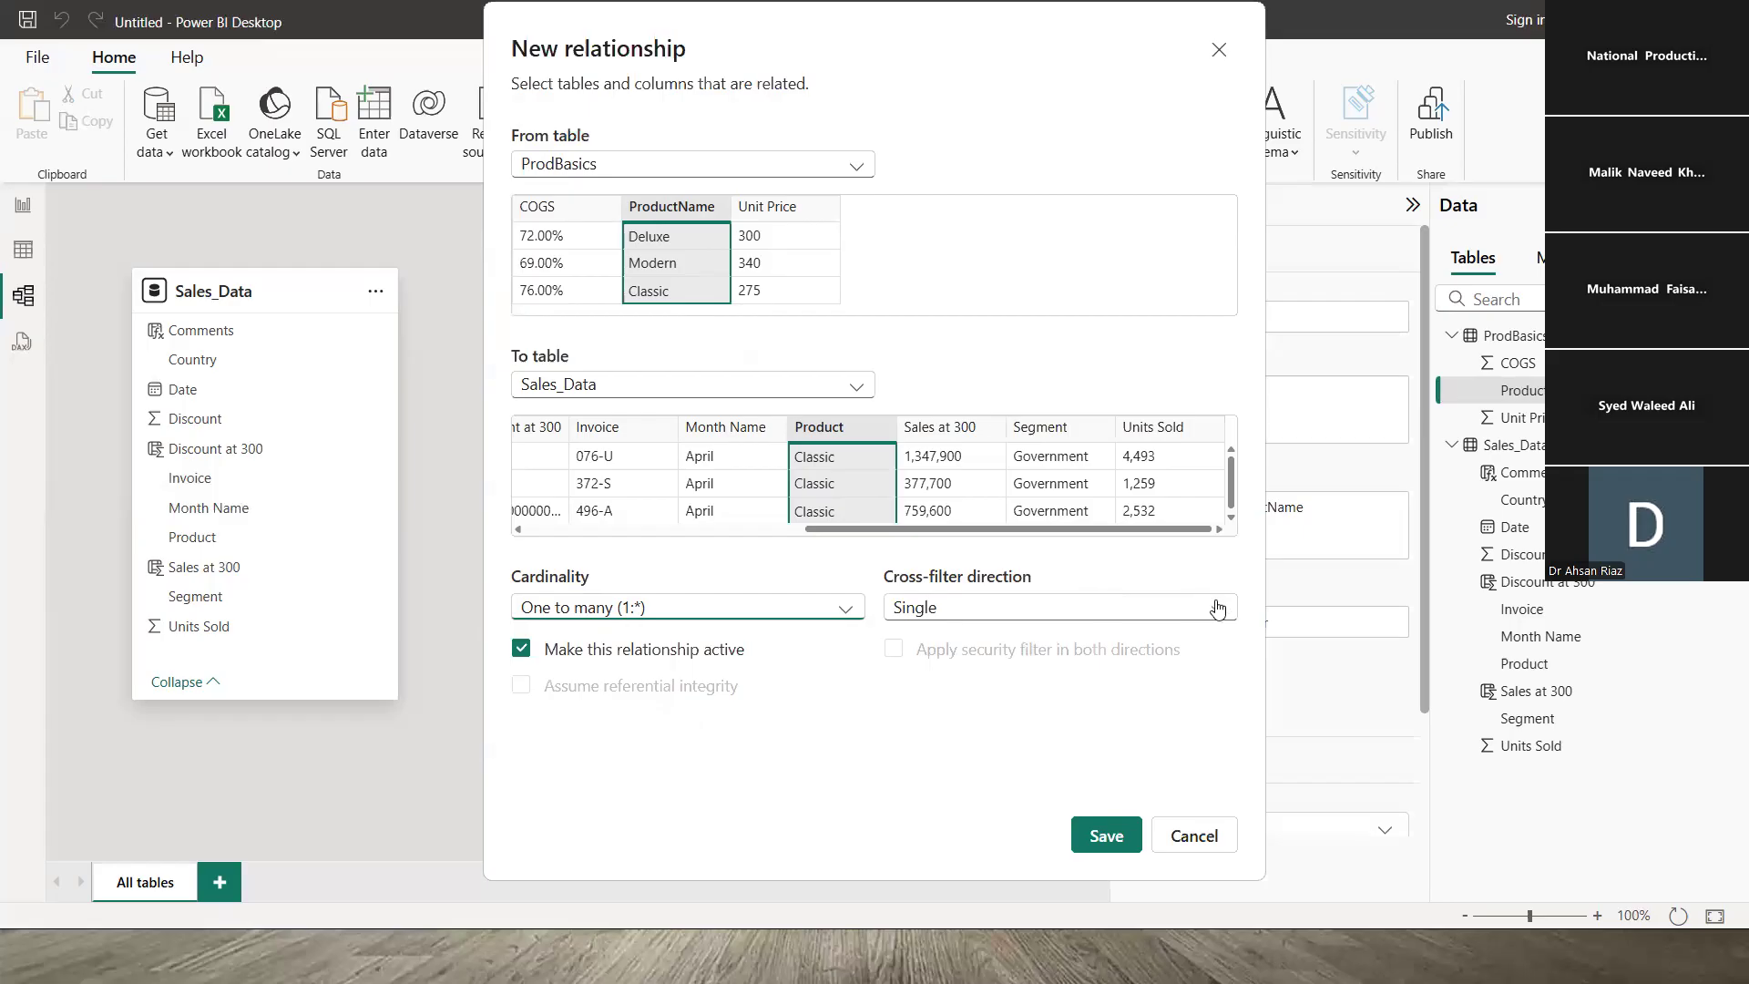
pyautogui.click(1061, 608)
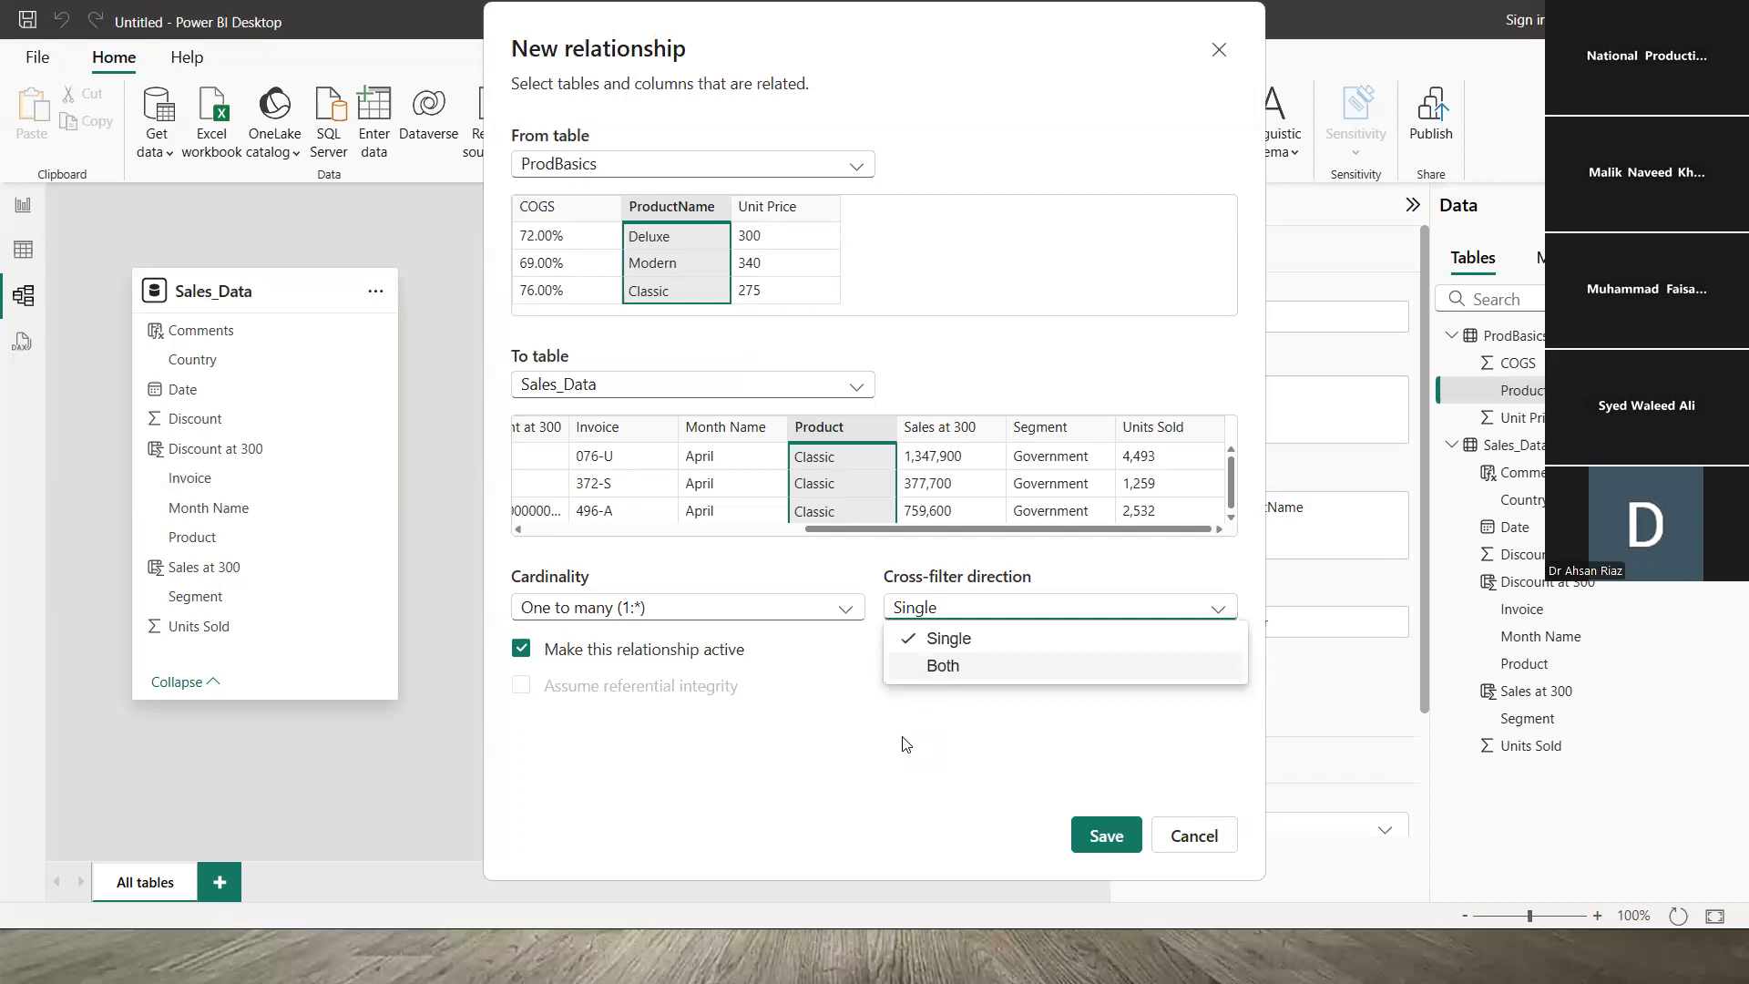
pyautogui.click(1006, 613)
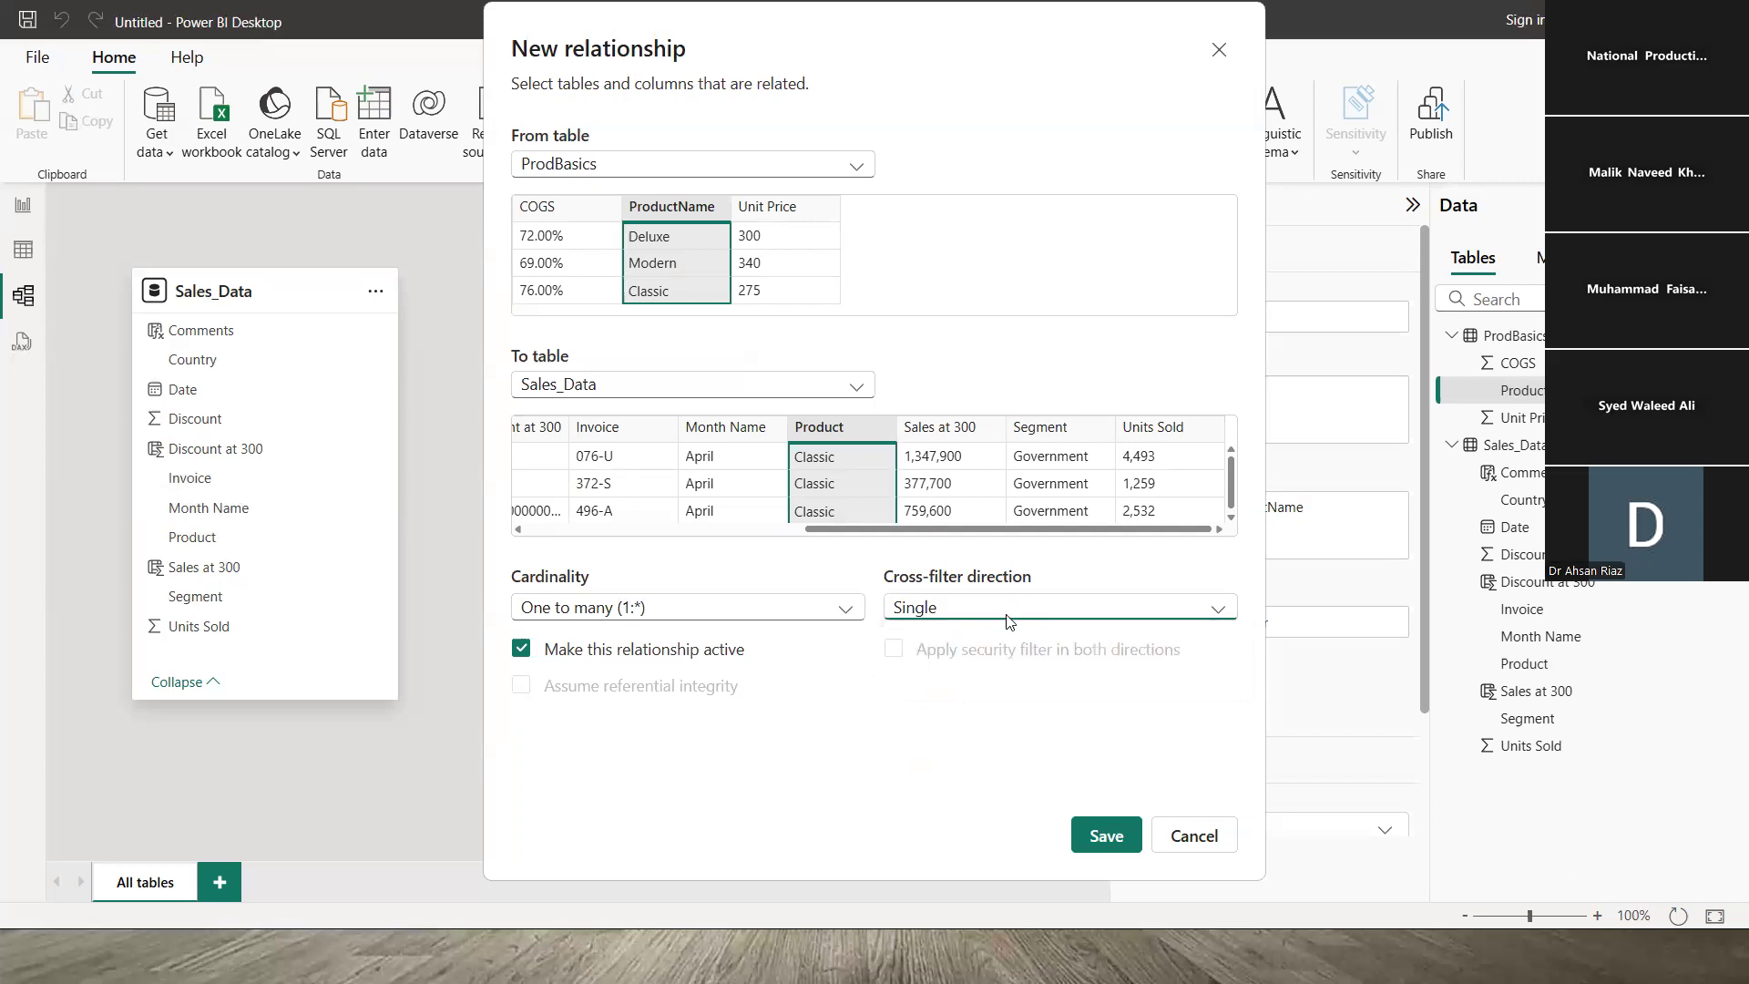
pyautogui.click(734, 615)
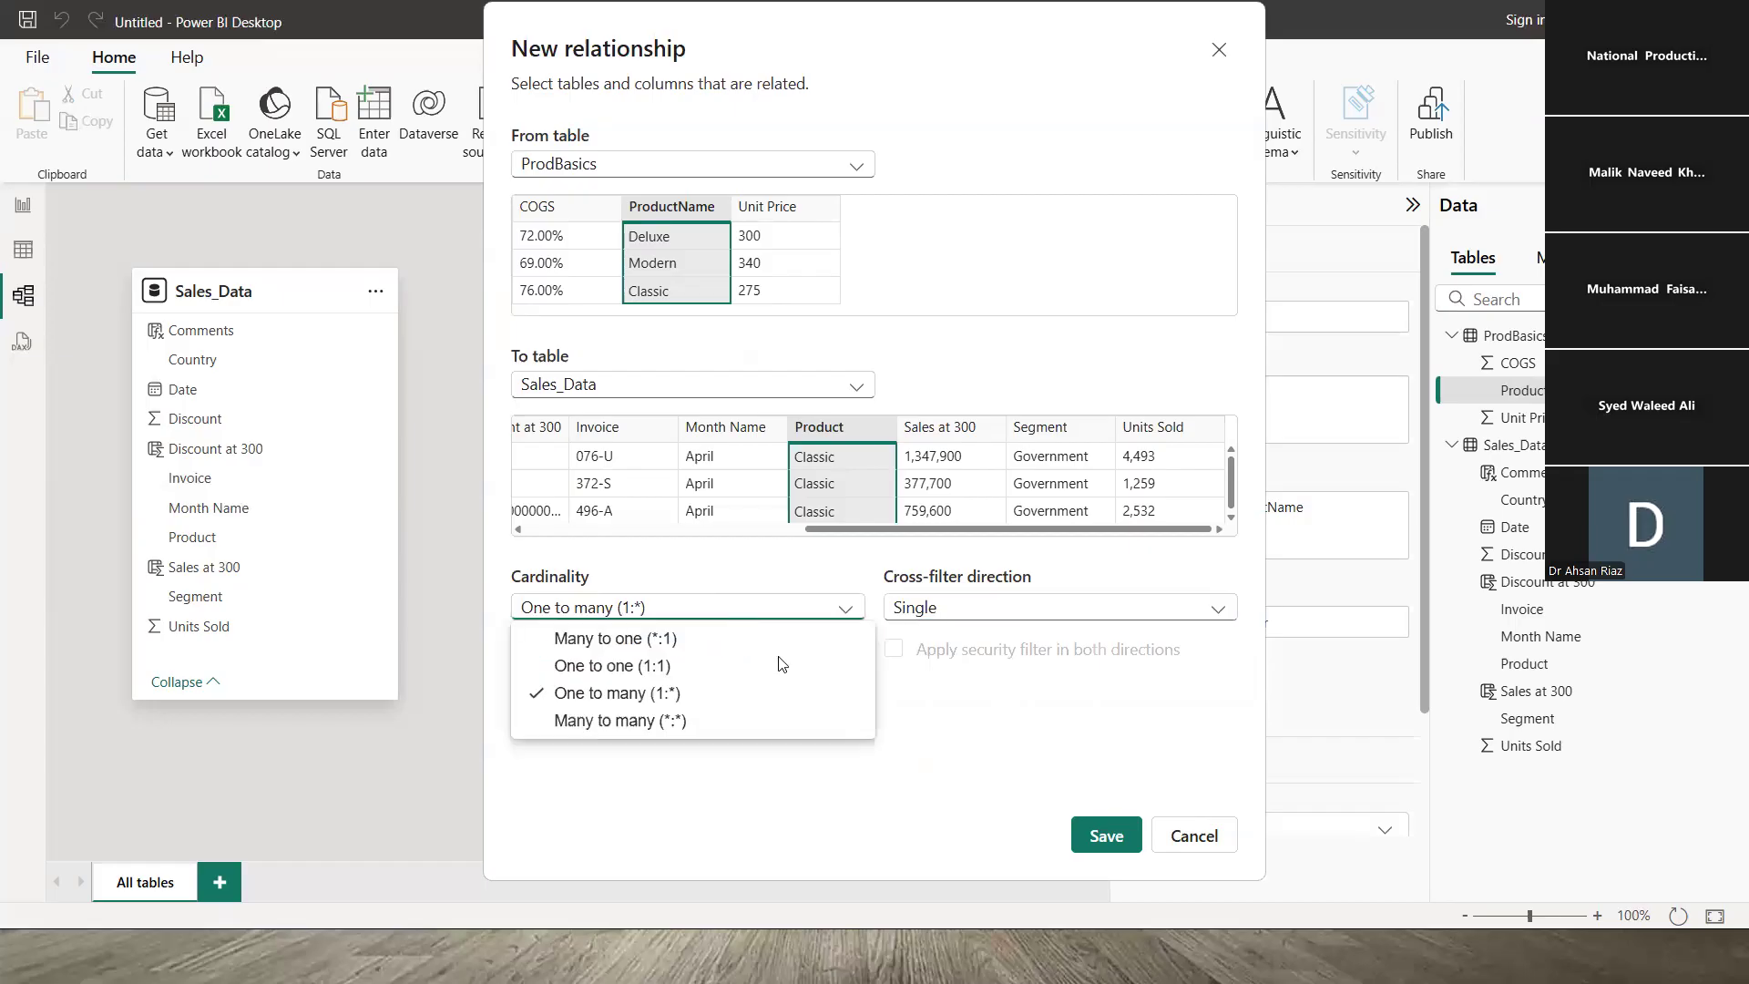
pyautogui.click(995, 598)
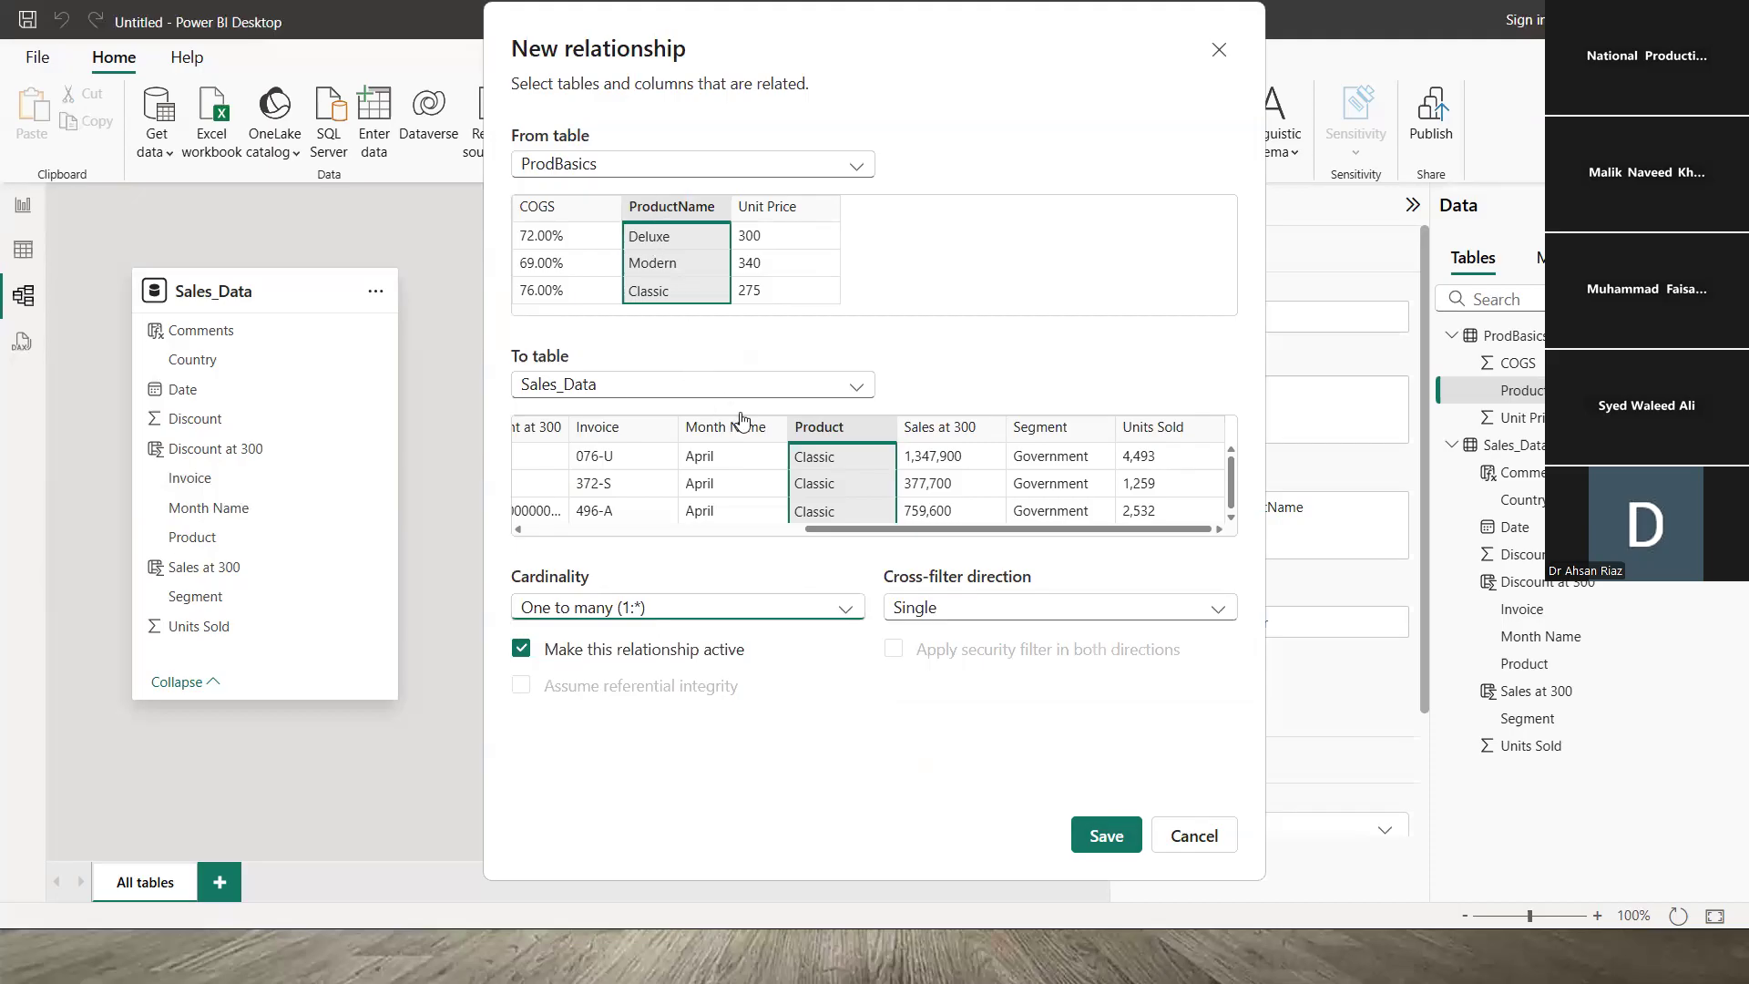
pyautogui.click(523, 650)
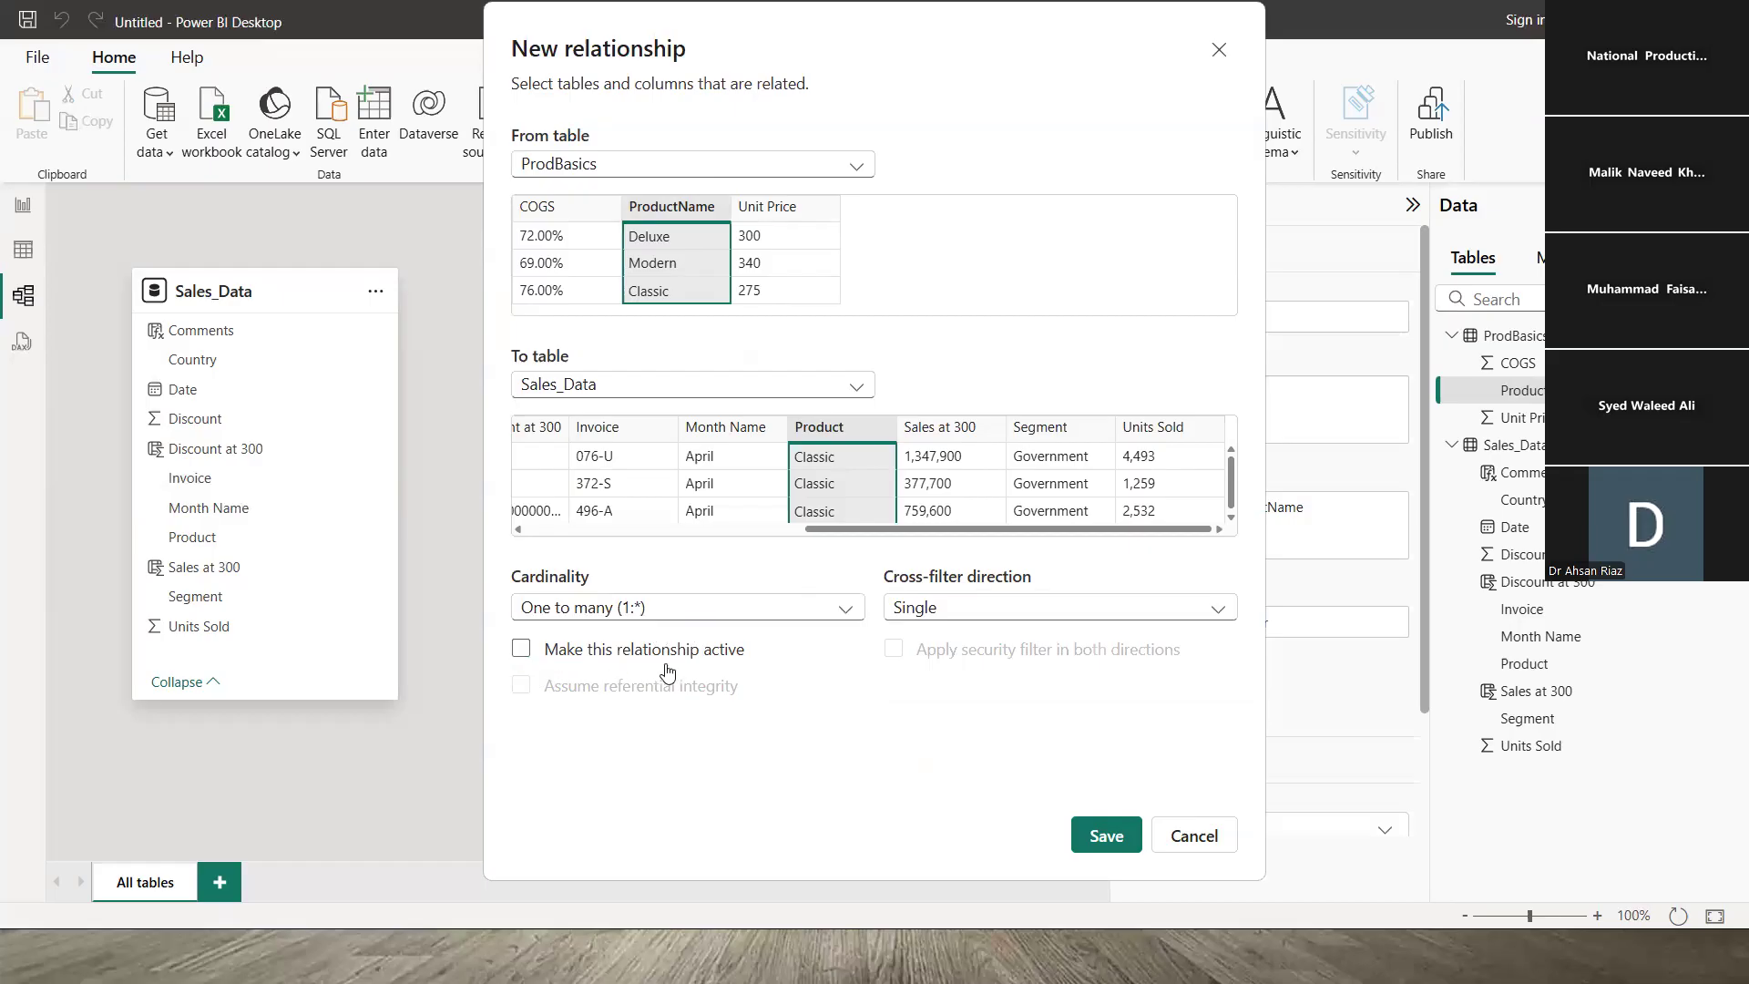
# - Save the relationship, then review the Sales_Data Product and ProdBasics ProductName columns
pyautogui.click(1106, 835)
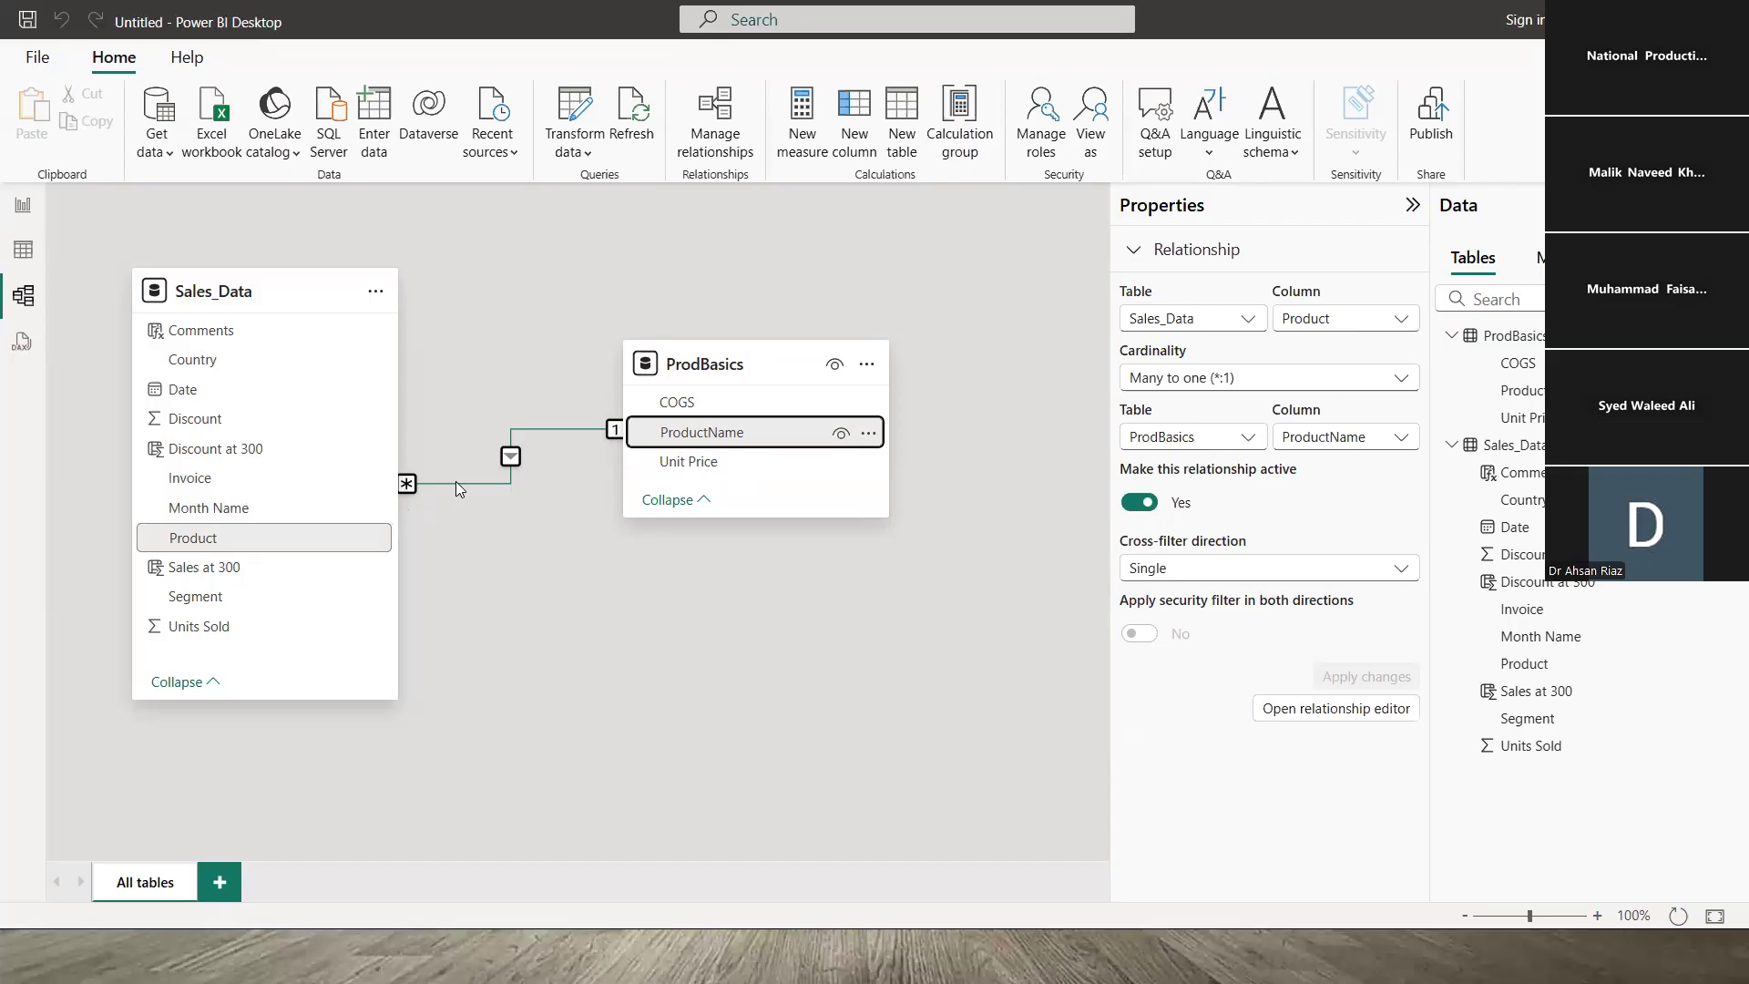
pyautogui.click(240, 539)
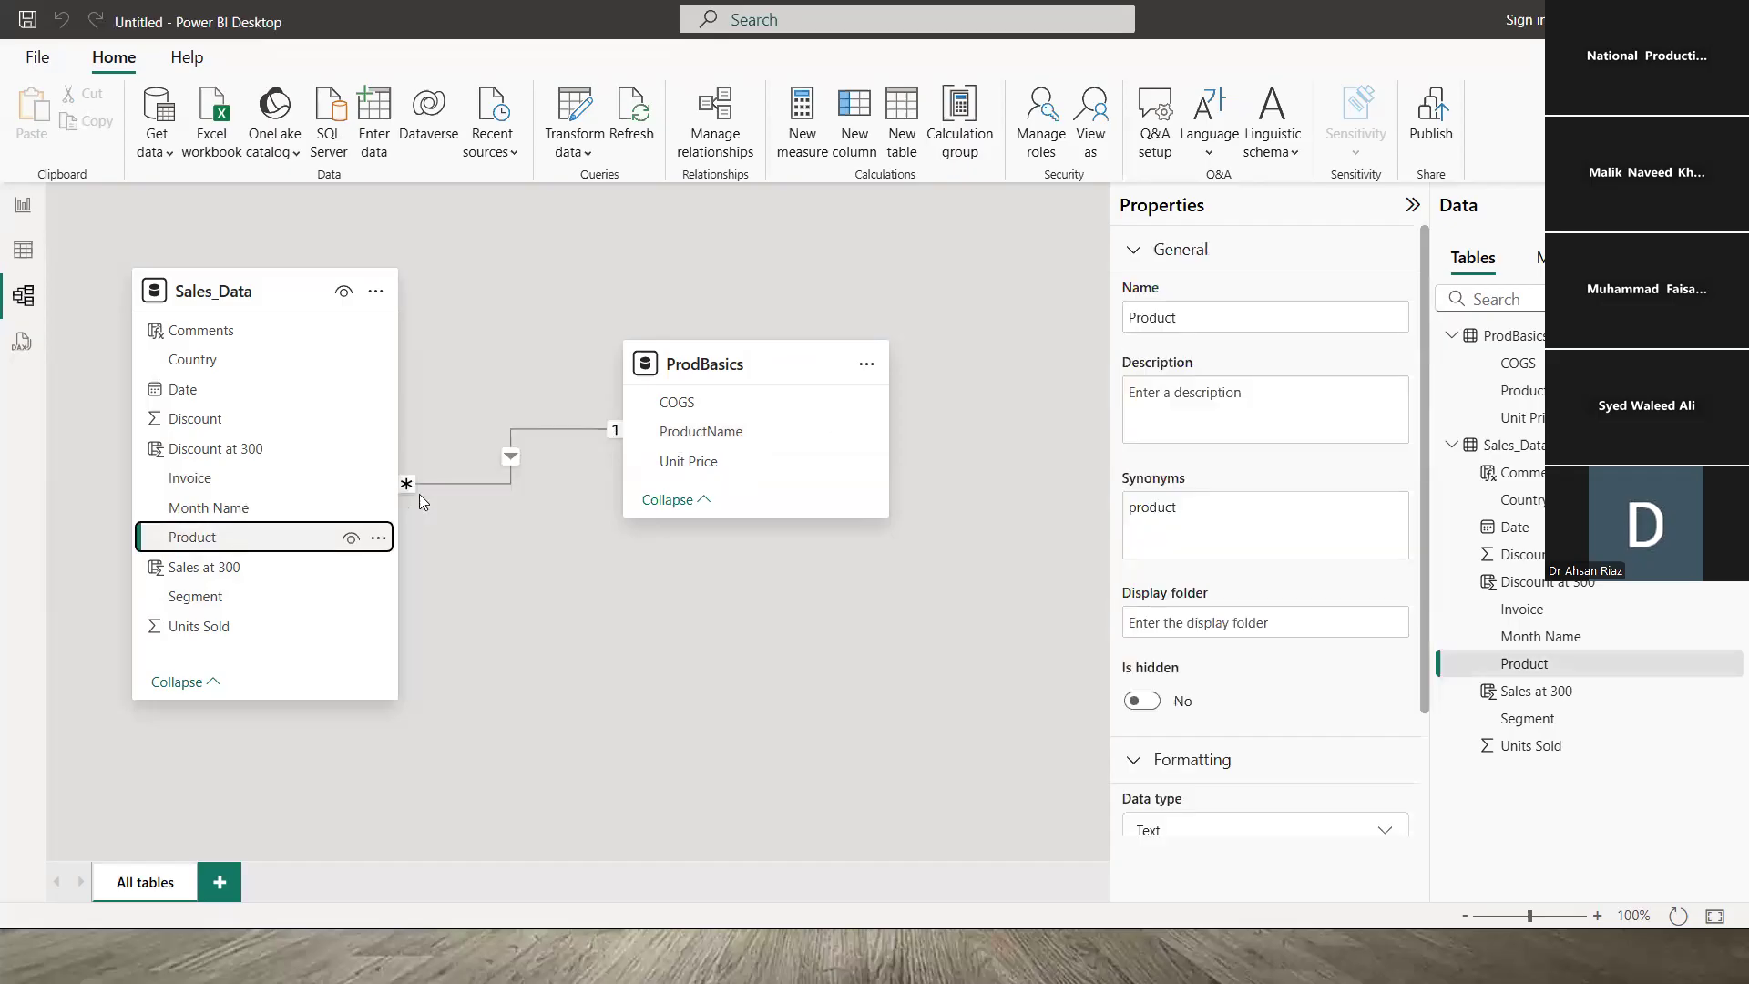
pyautogui.click(719, 433)
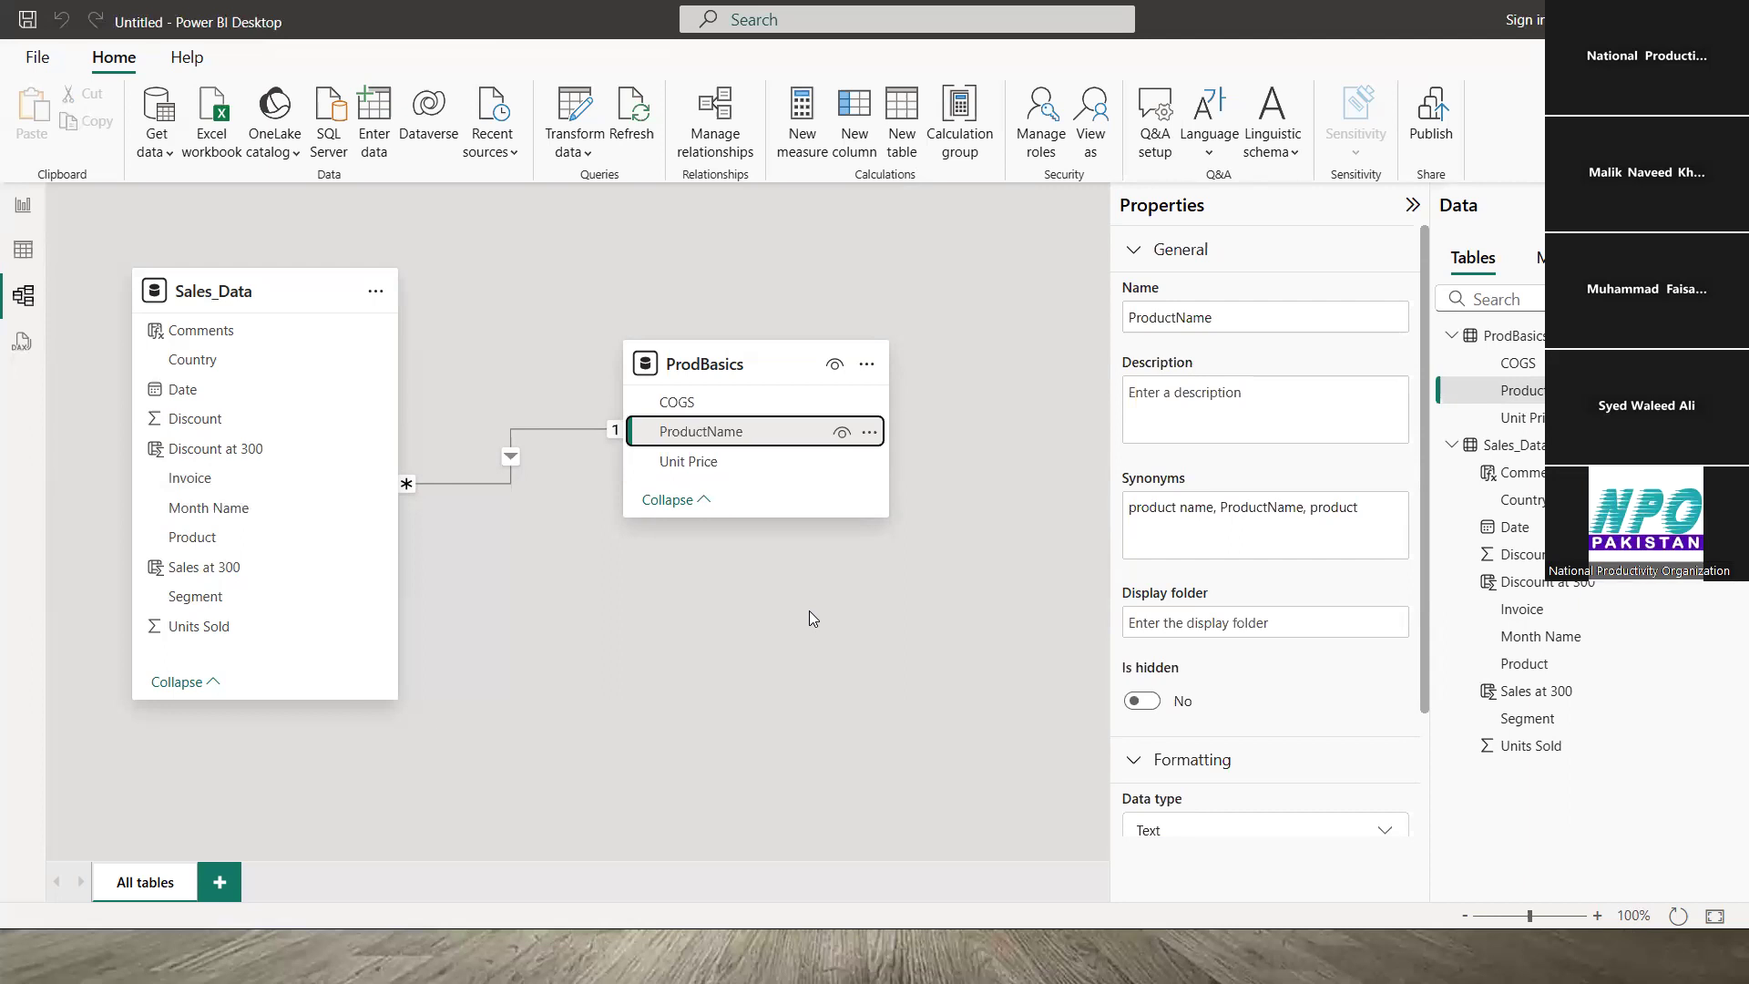
# - Delete the relationship between Sales_Data Product and ProdBasics ProductName in Model view
pyautogui.click(24, 260)
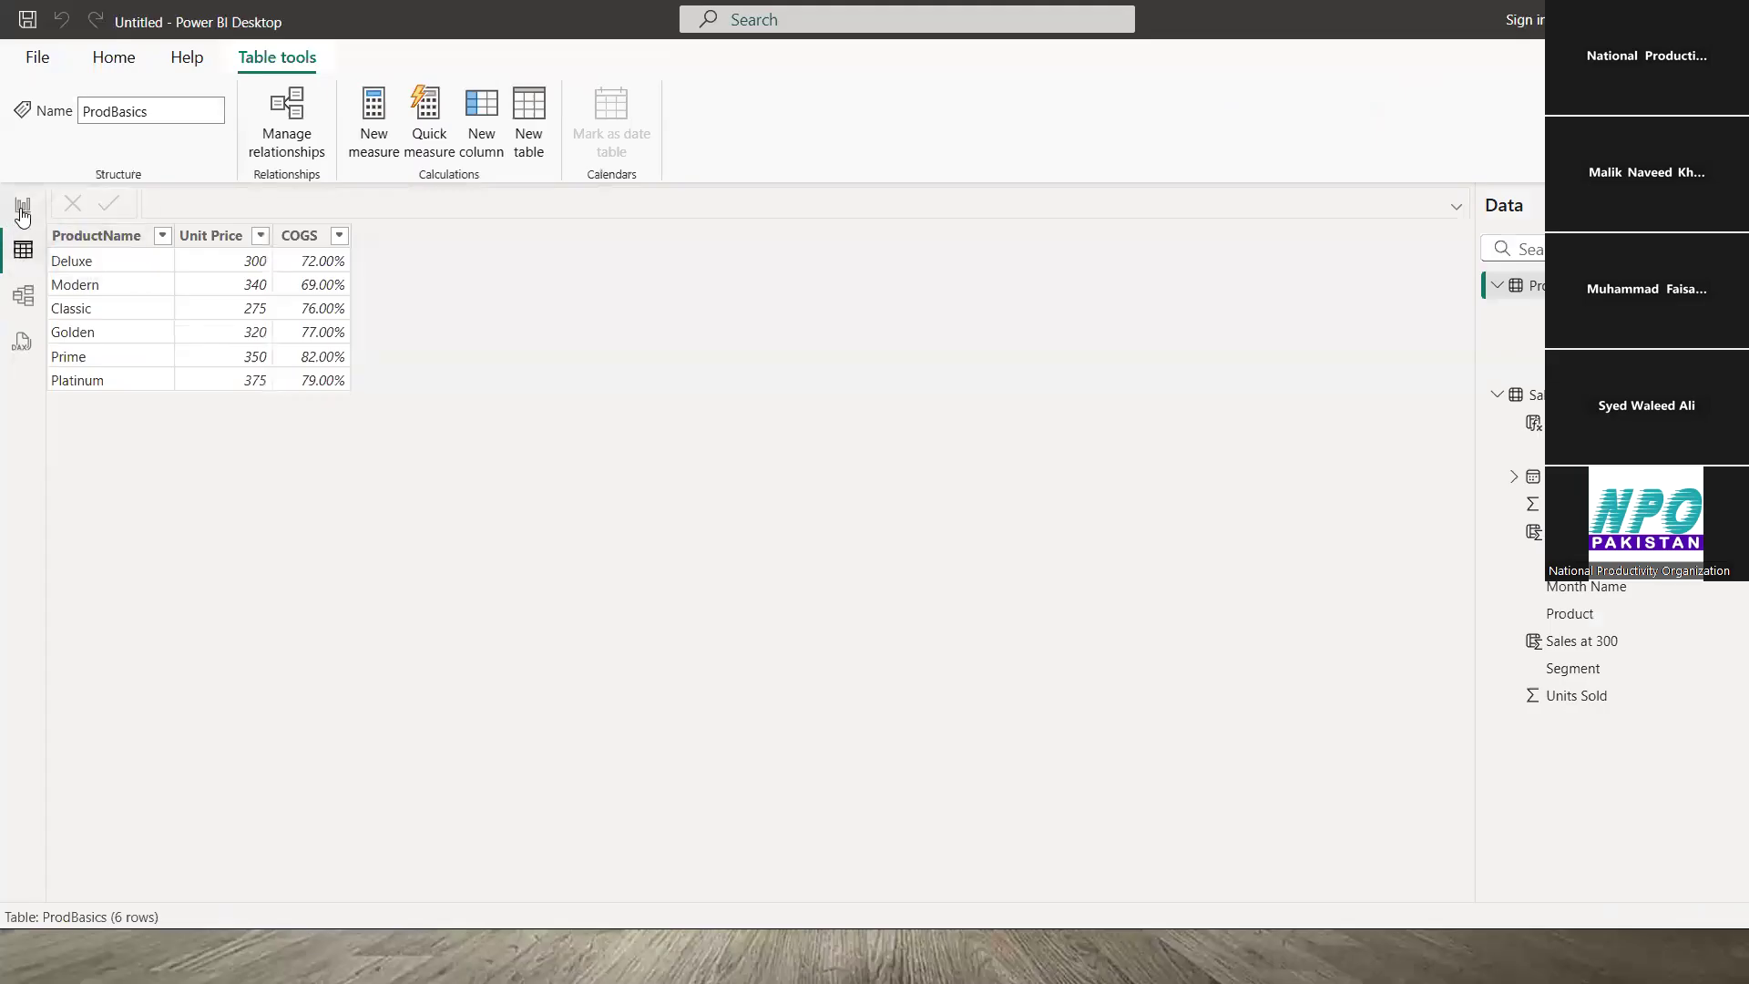
pyautogui.click(23, 206)
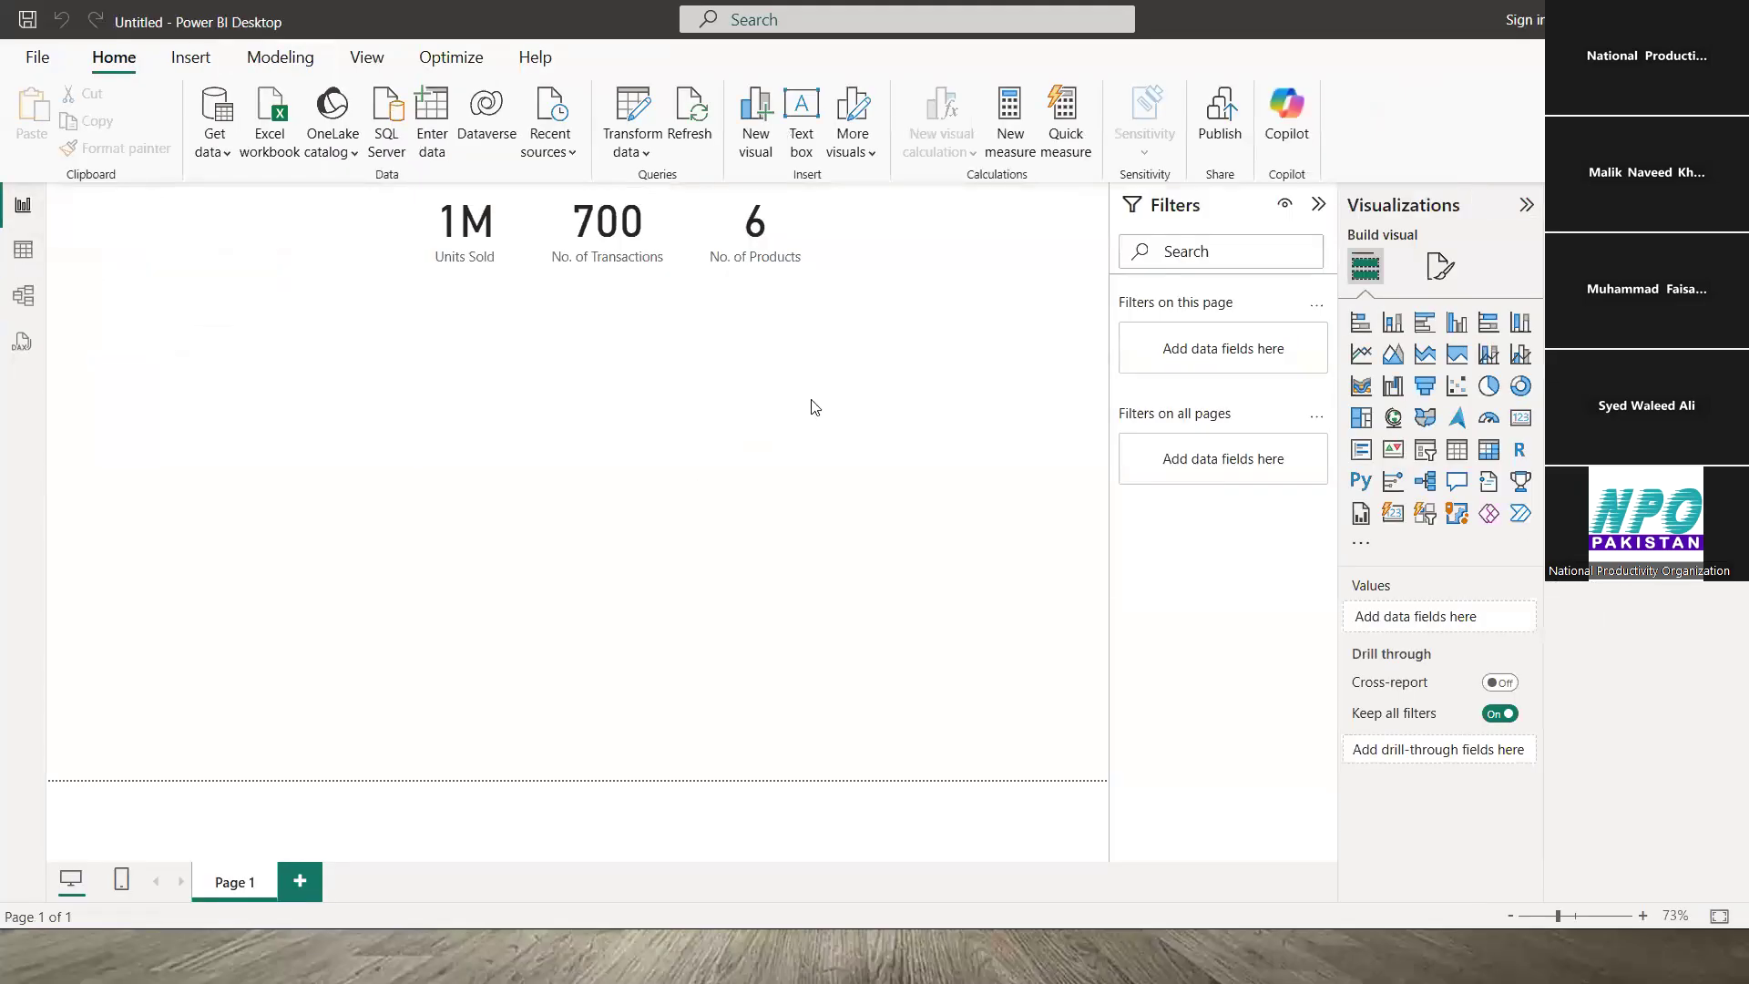
pyautogui.click(24, 296)
pyautogui.click(550, 428)
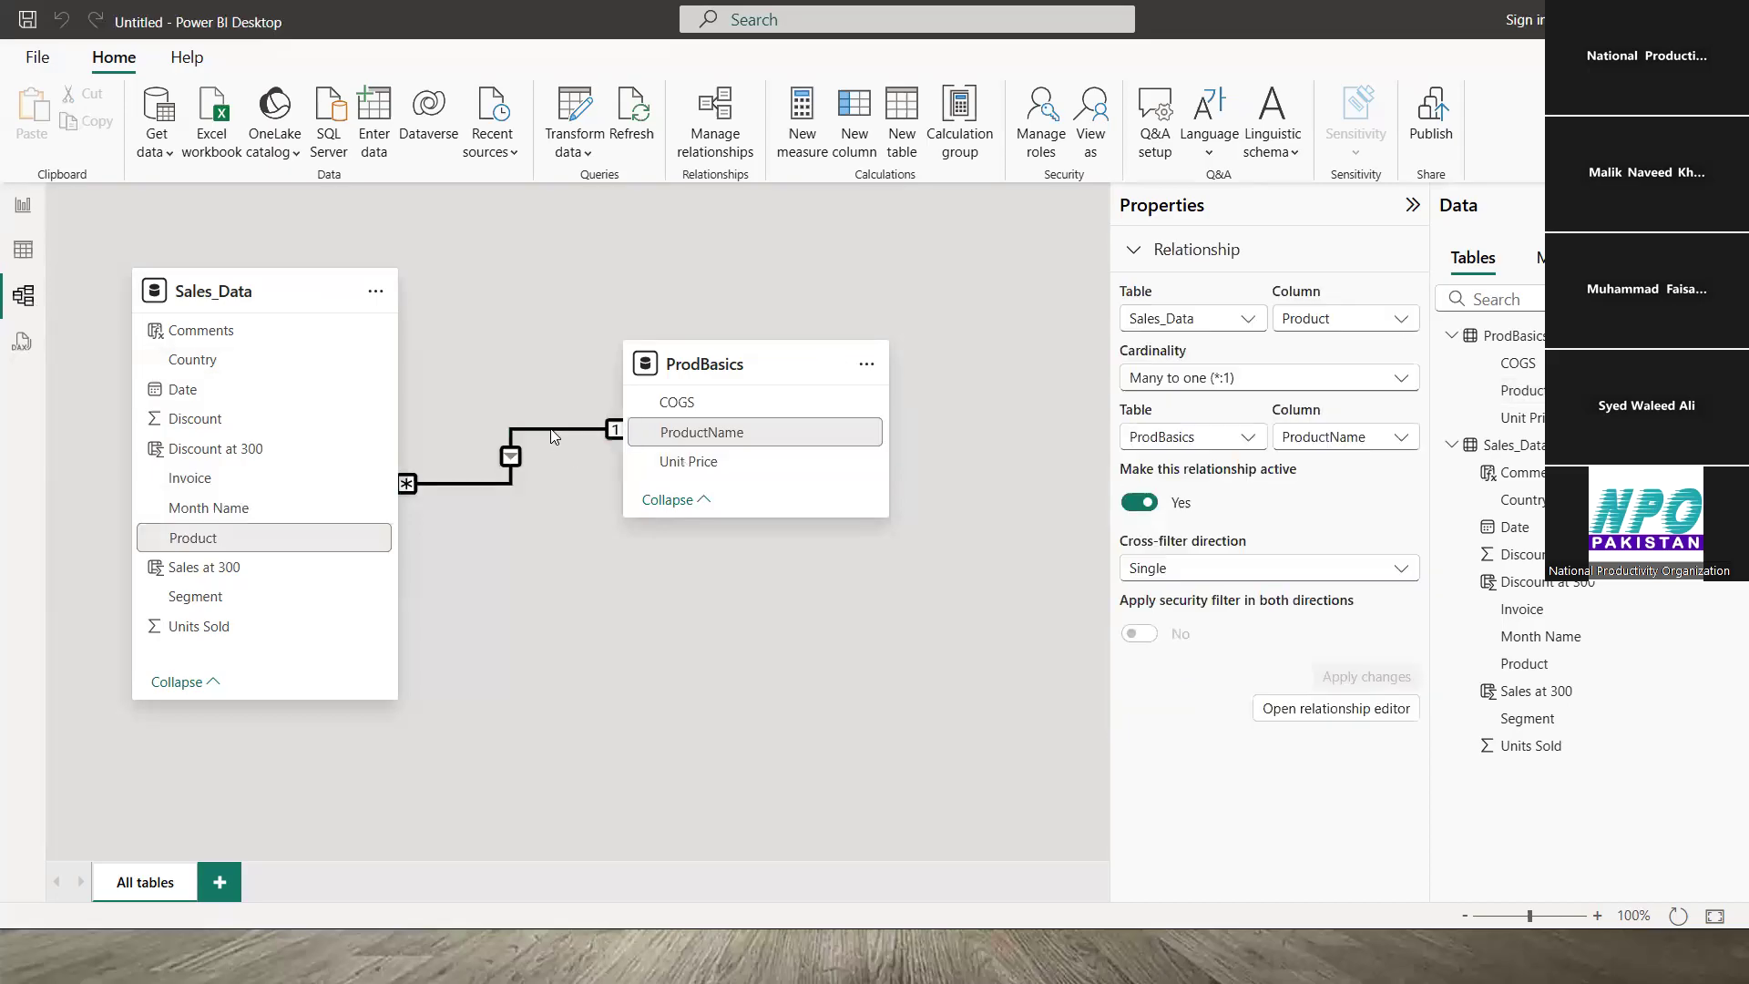
pyautogui.rightClick(551, 430)
pyautogui.click(586, 444)
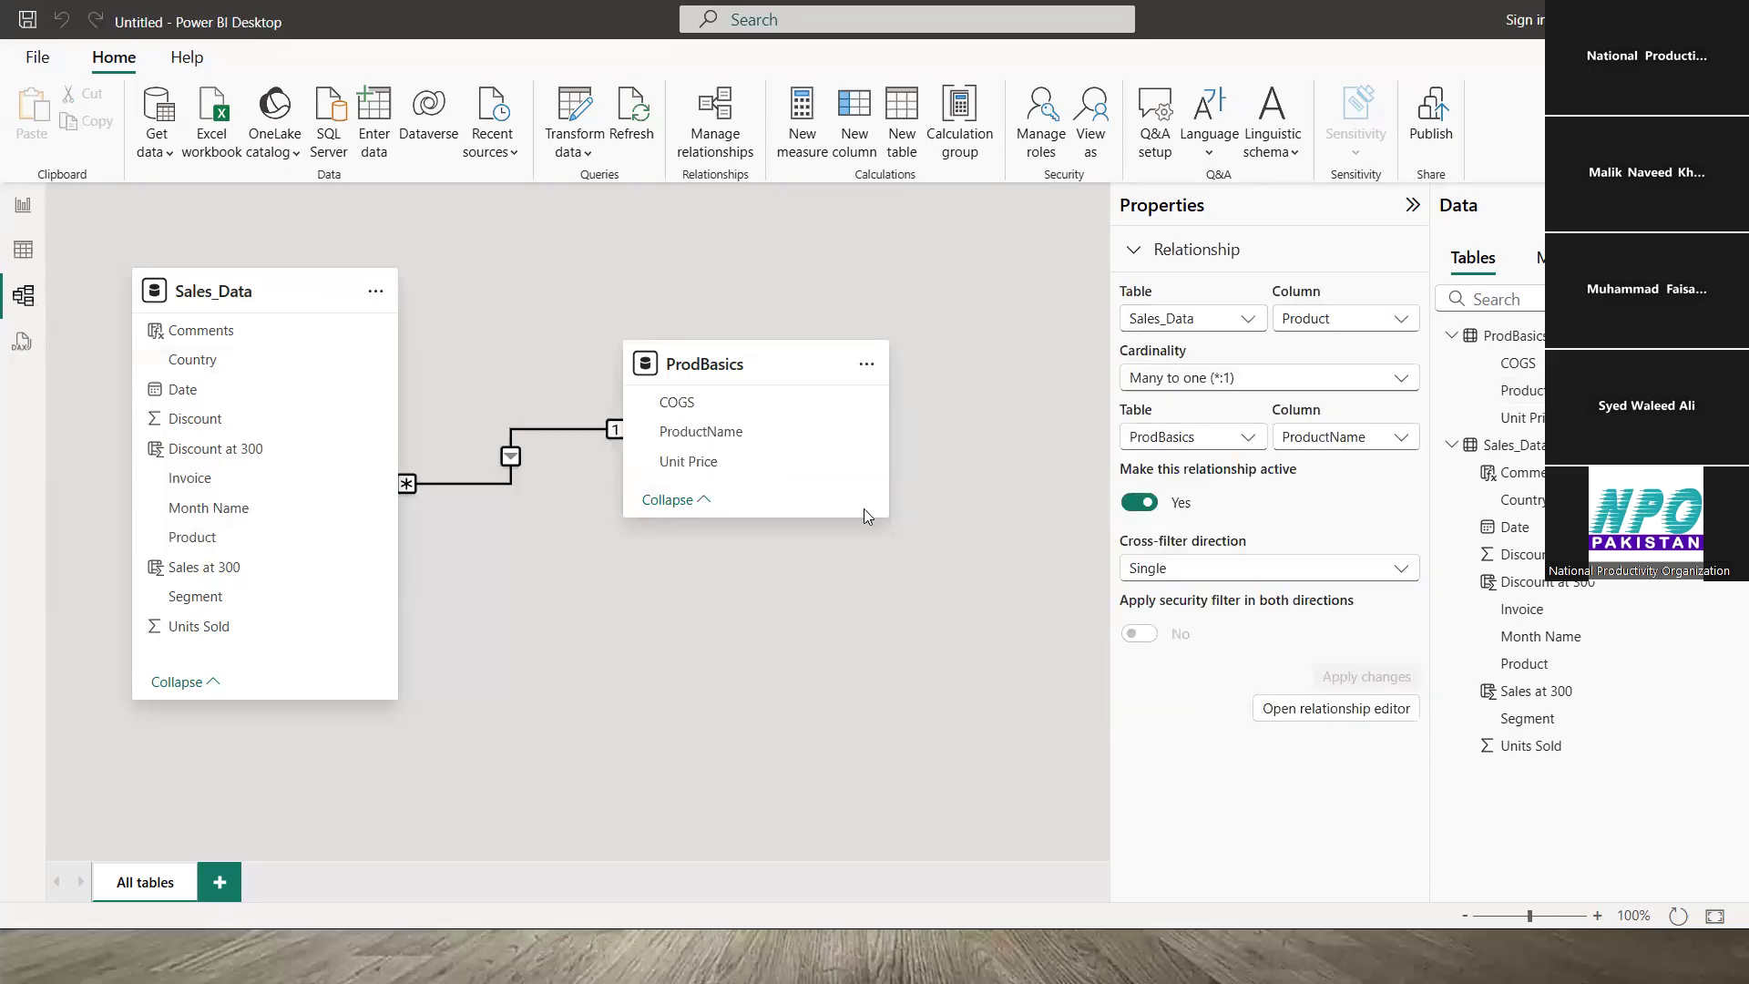
pyautogui.click(993, 562)
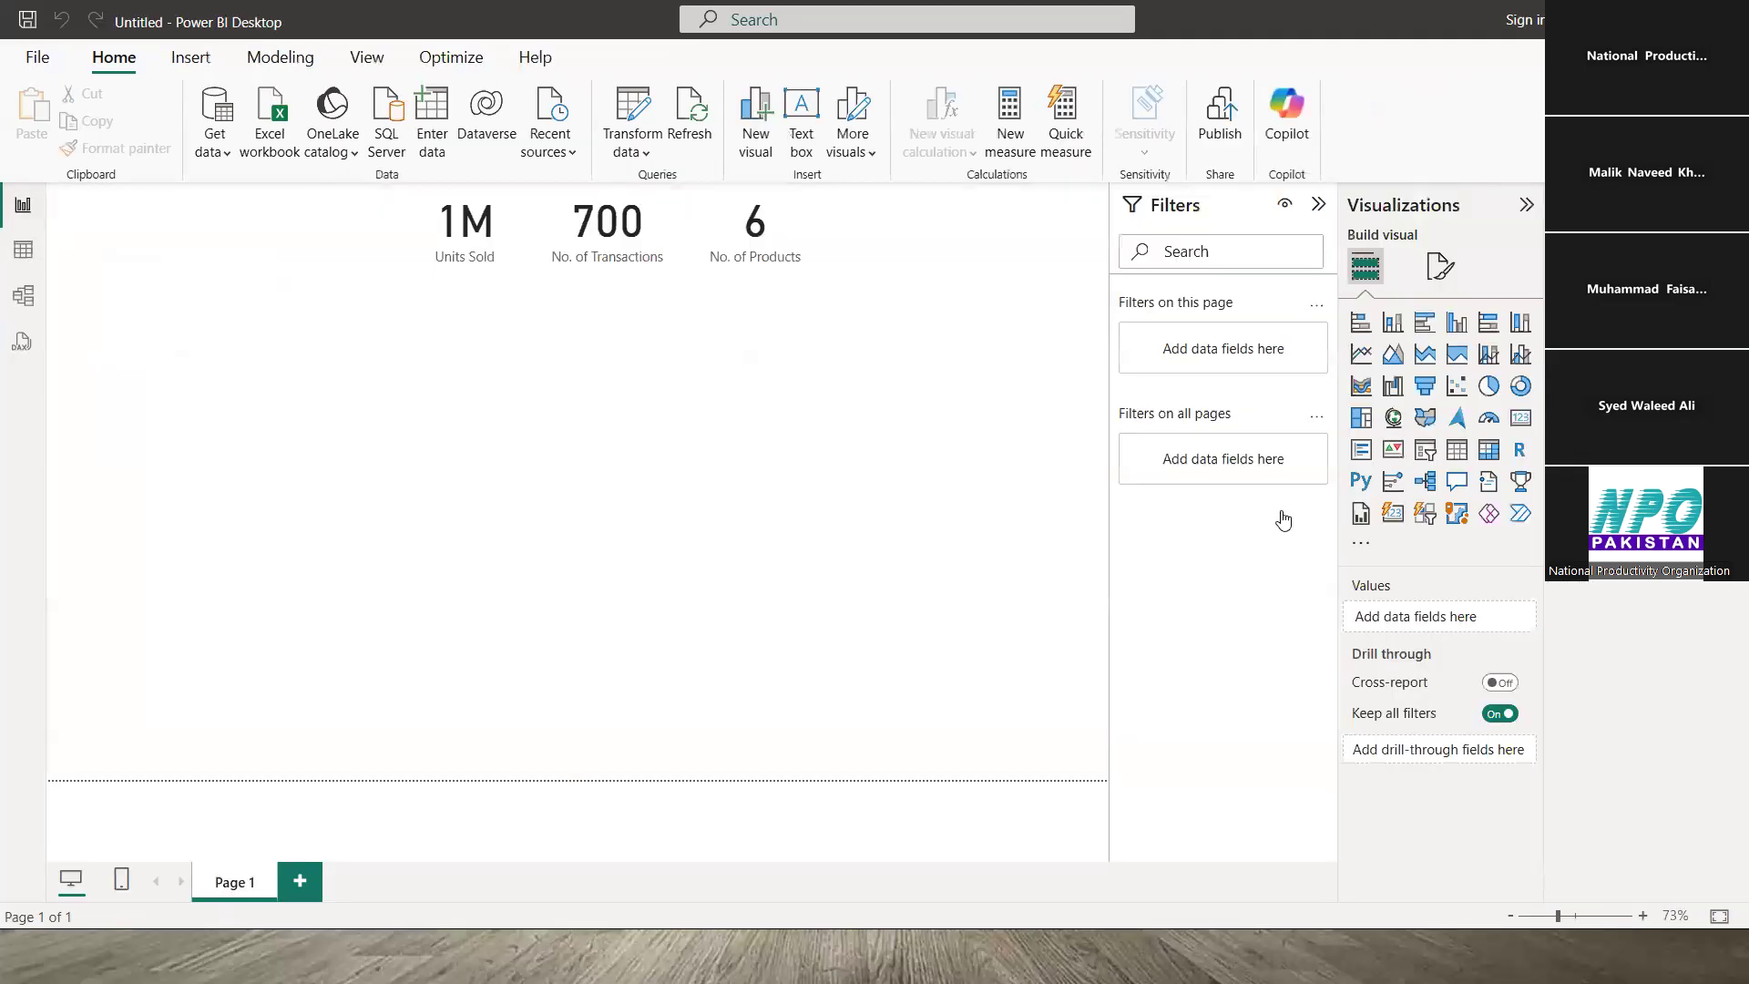
# - Place an enlarged table under the cards showing Segment and Sum of Units Sold, totalling 1,125,824
pyautogui.click(1456, 450)
pyautogui.moveTo(297, 497); pyautogui.dragTo(534, 414)
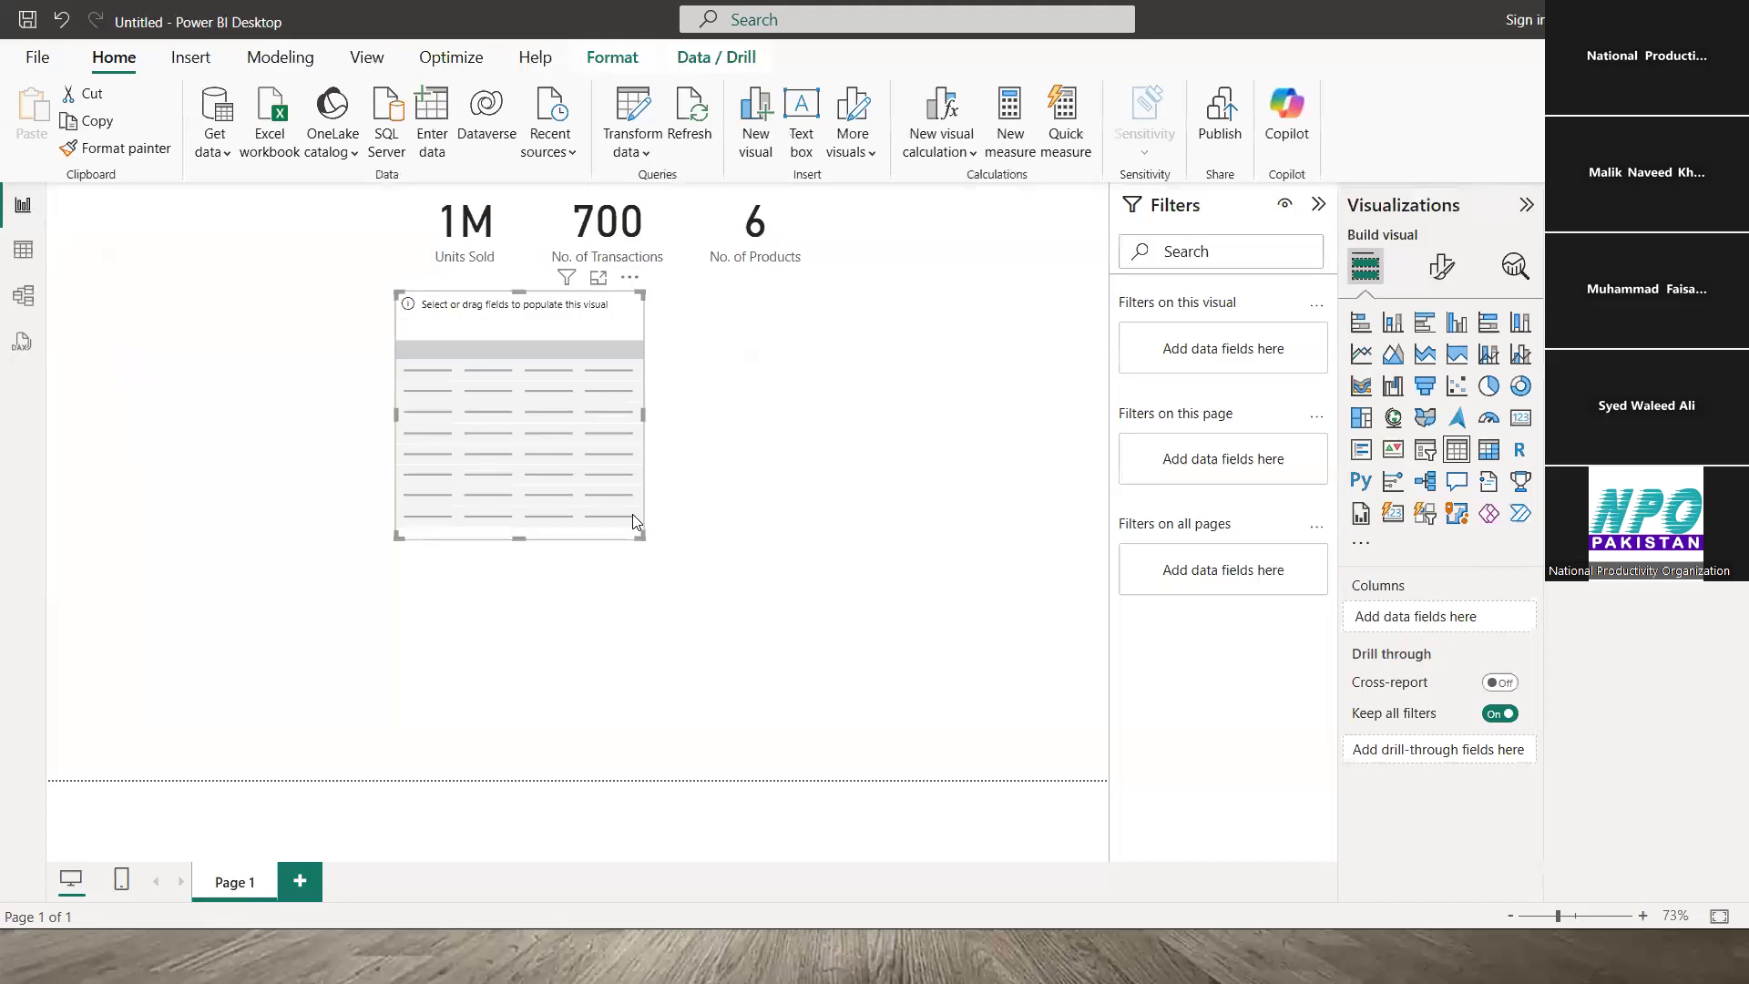
pyautogui.moveTo(643, 534); pyautogui.dragTo(713, 538)
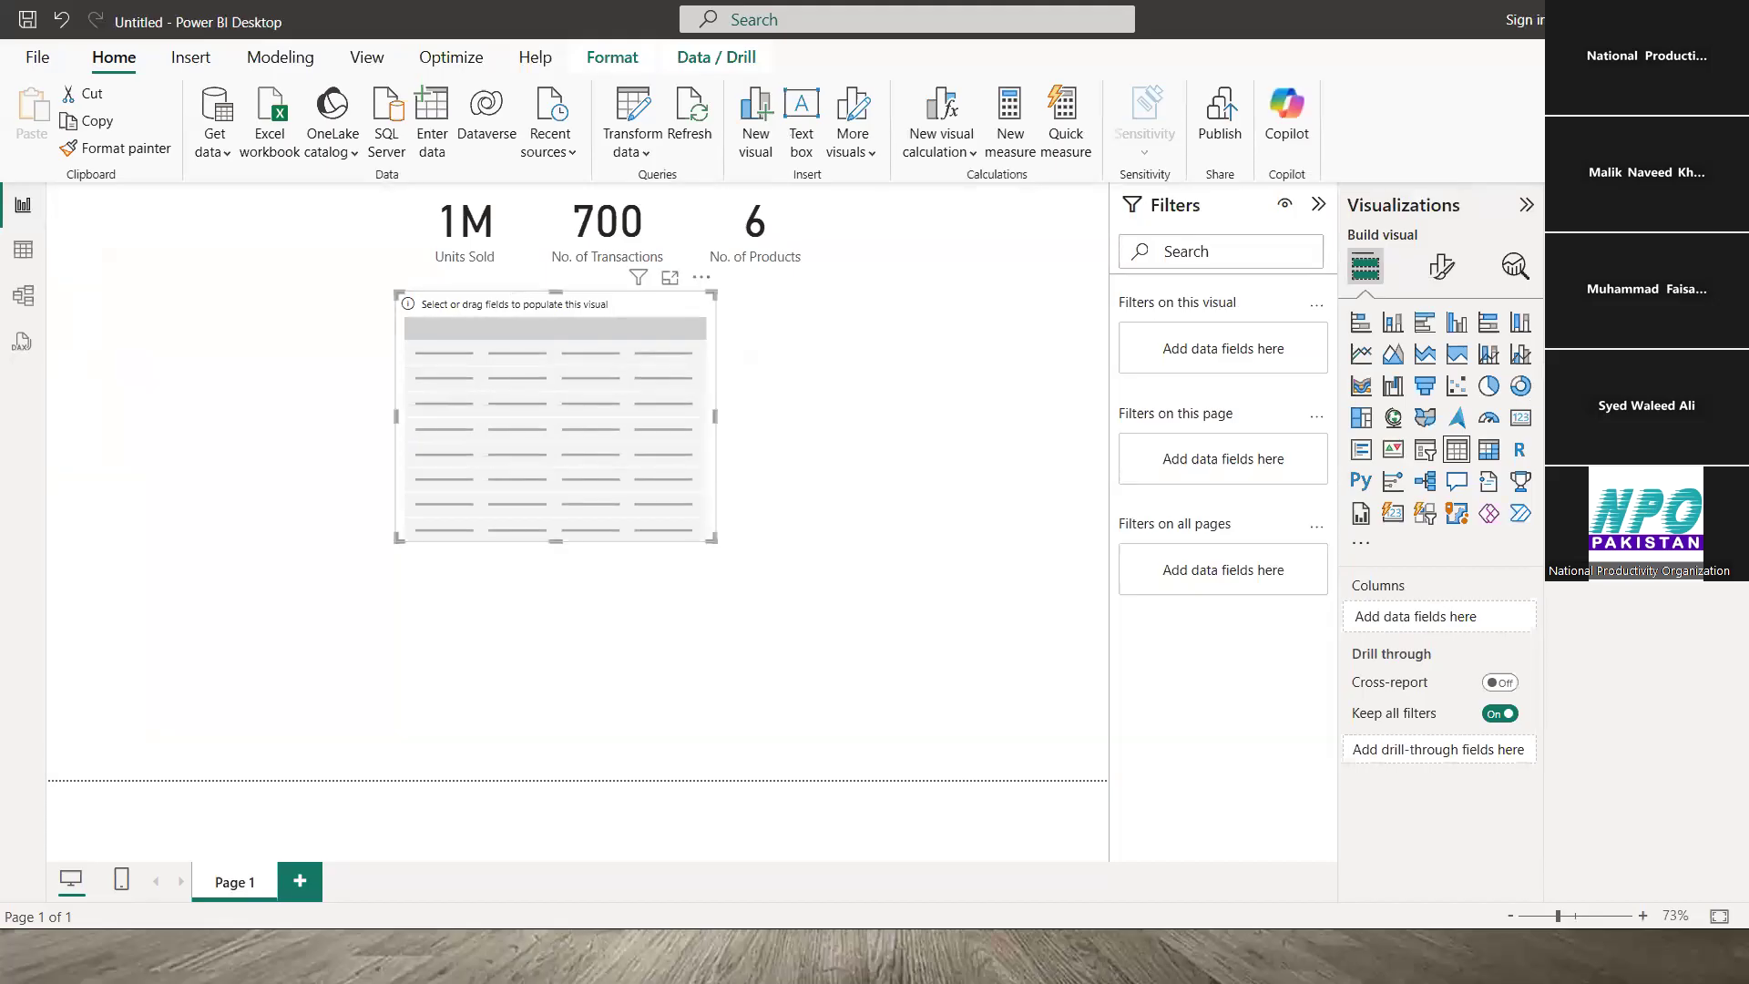
pyautogui.click(1564, 314)
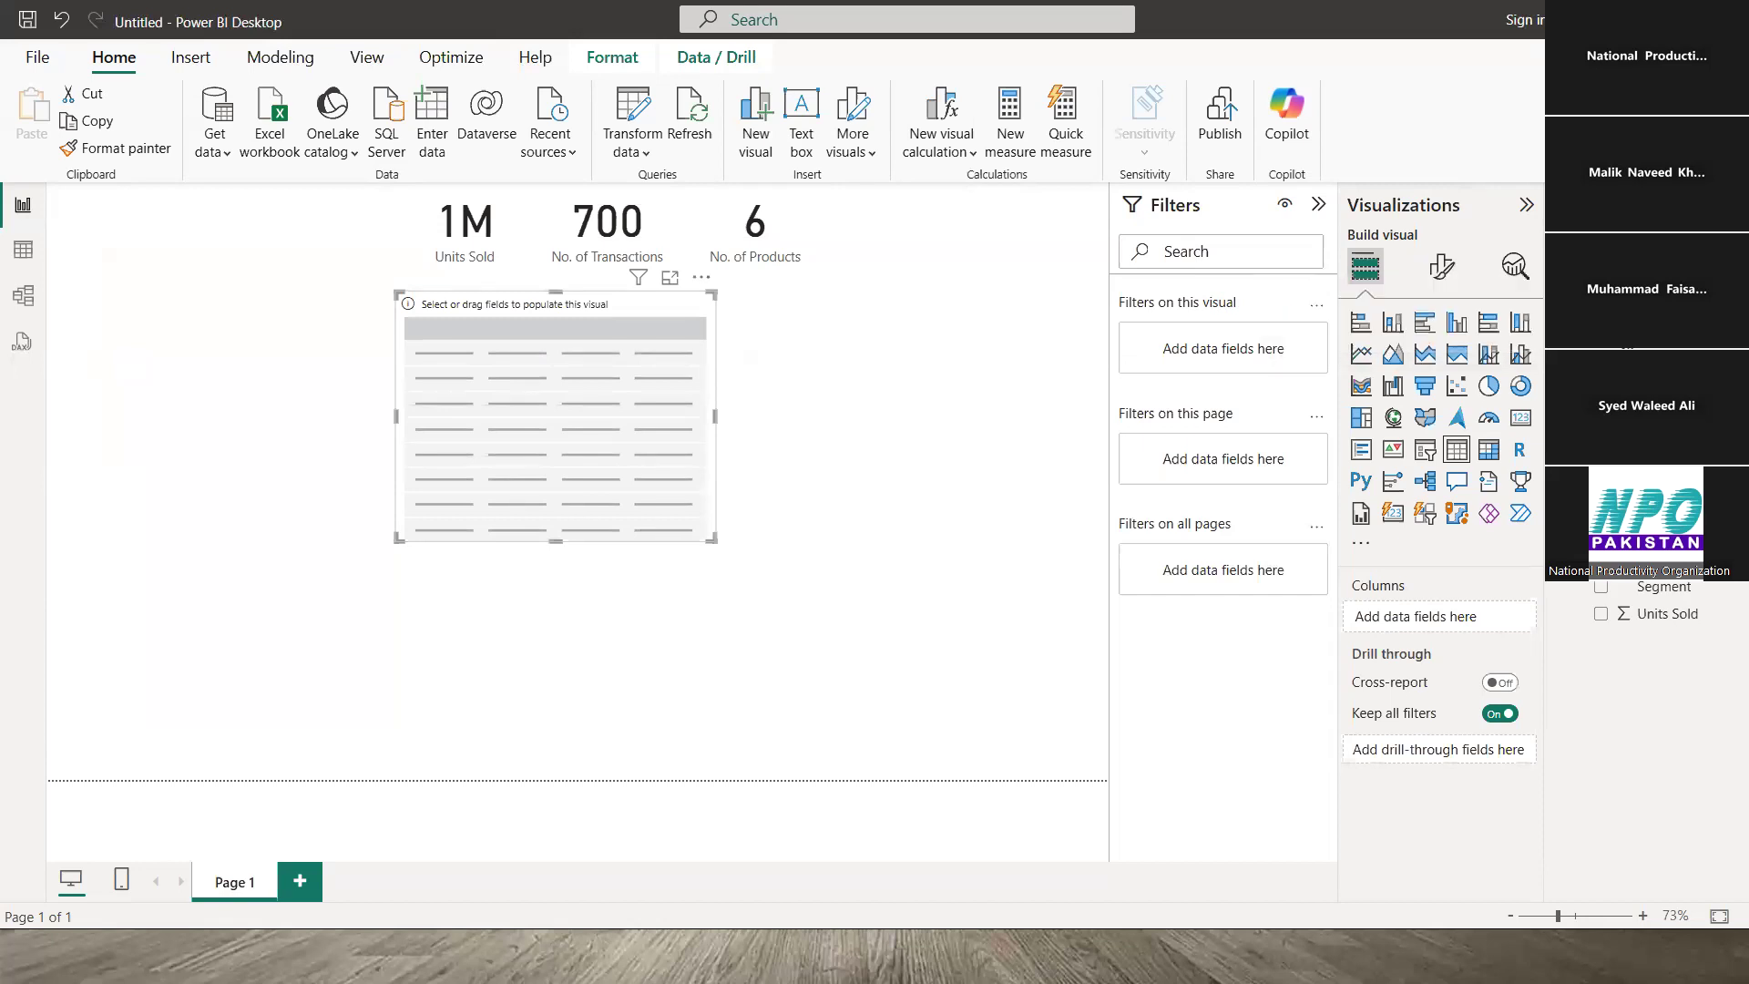
pyautogui.click(1601, 587)
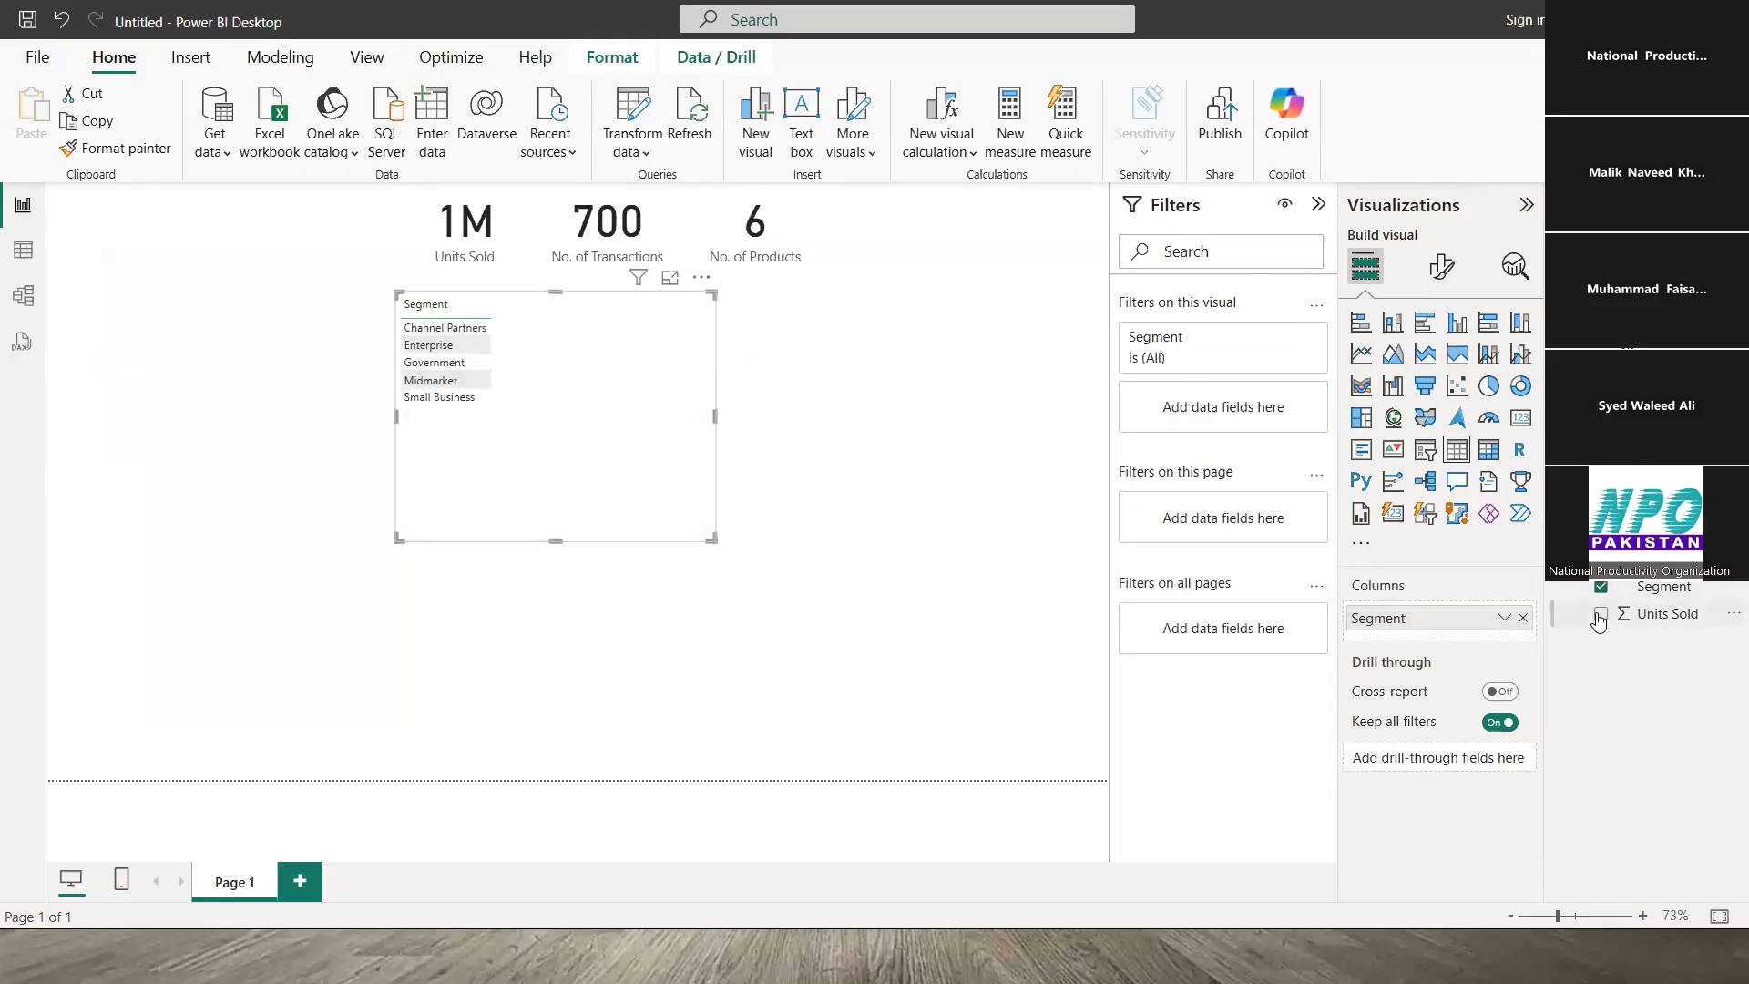
pyautogui.click(1598, 615)
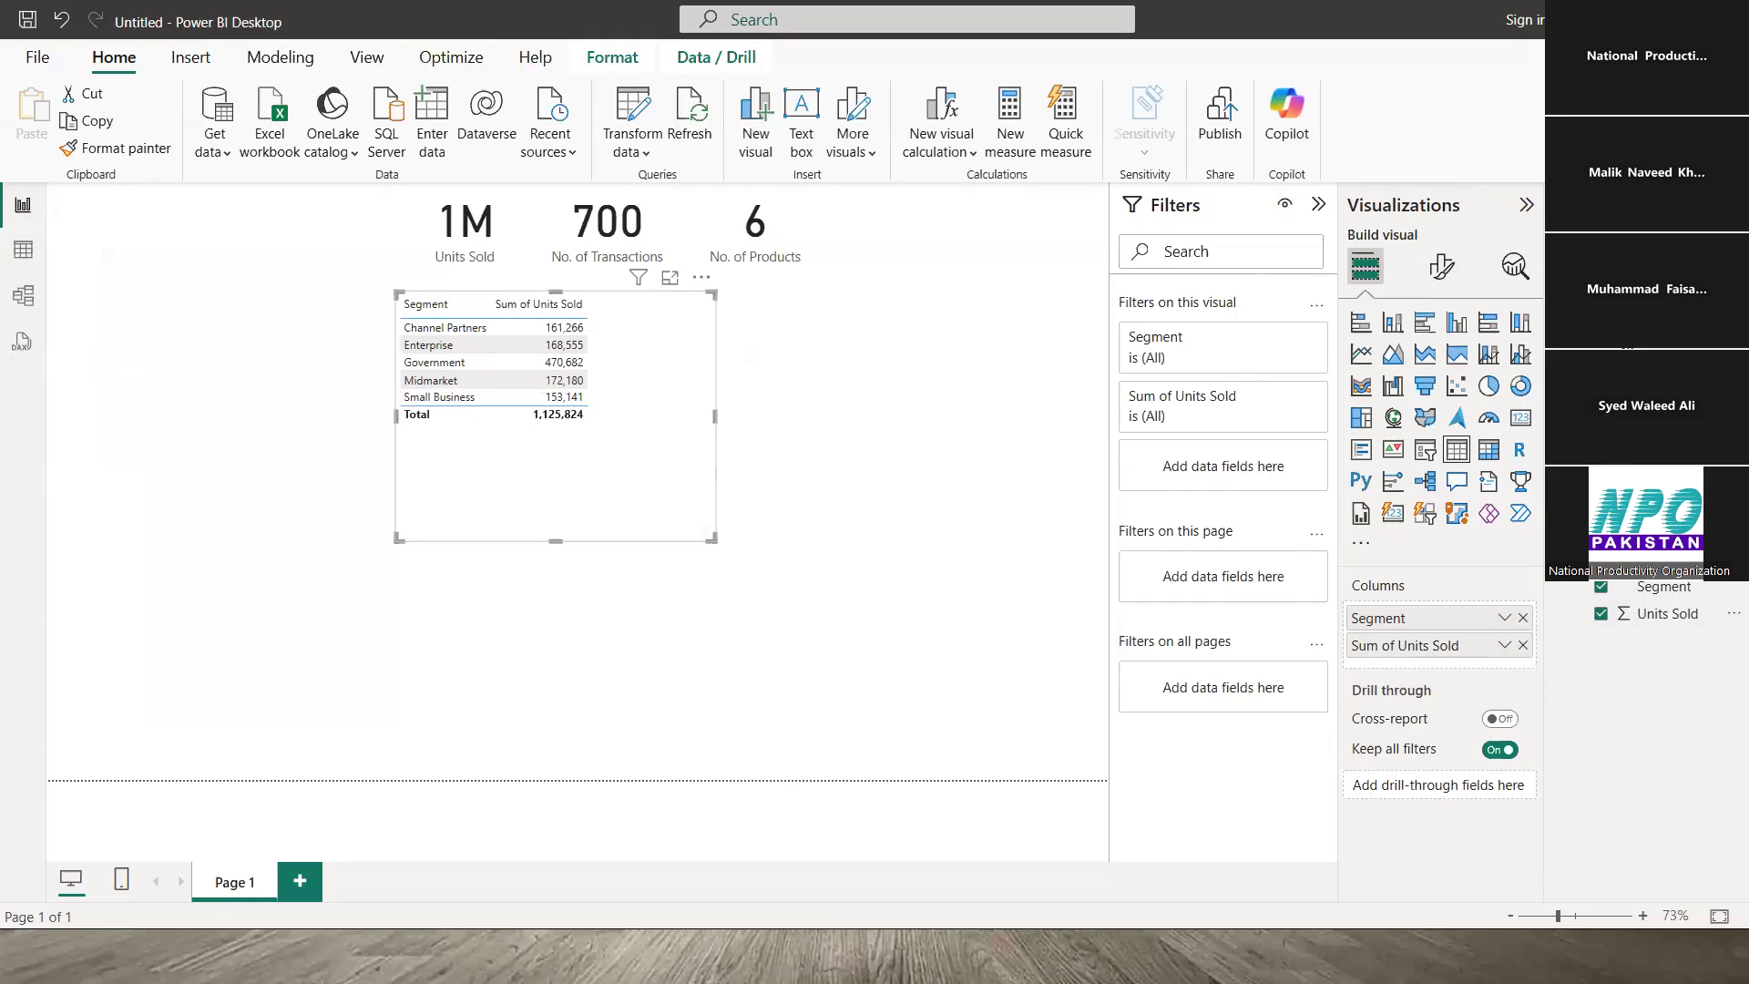
pyautogui.scroll(2, 1658, 638)
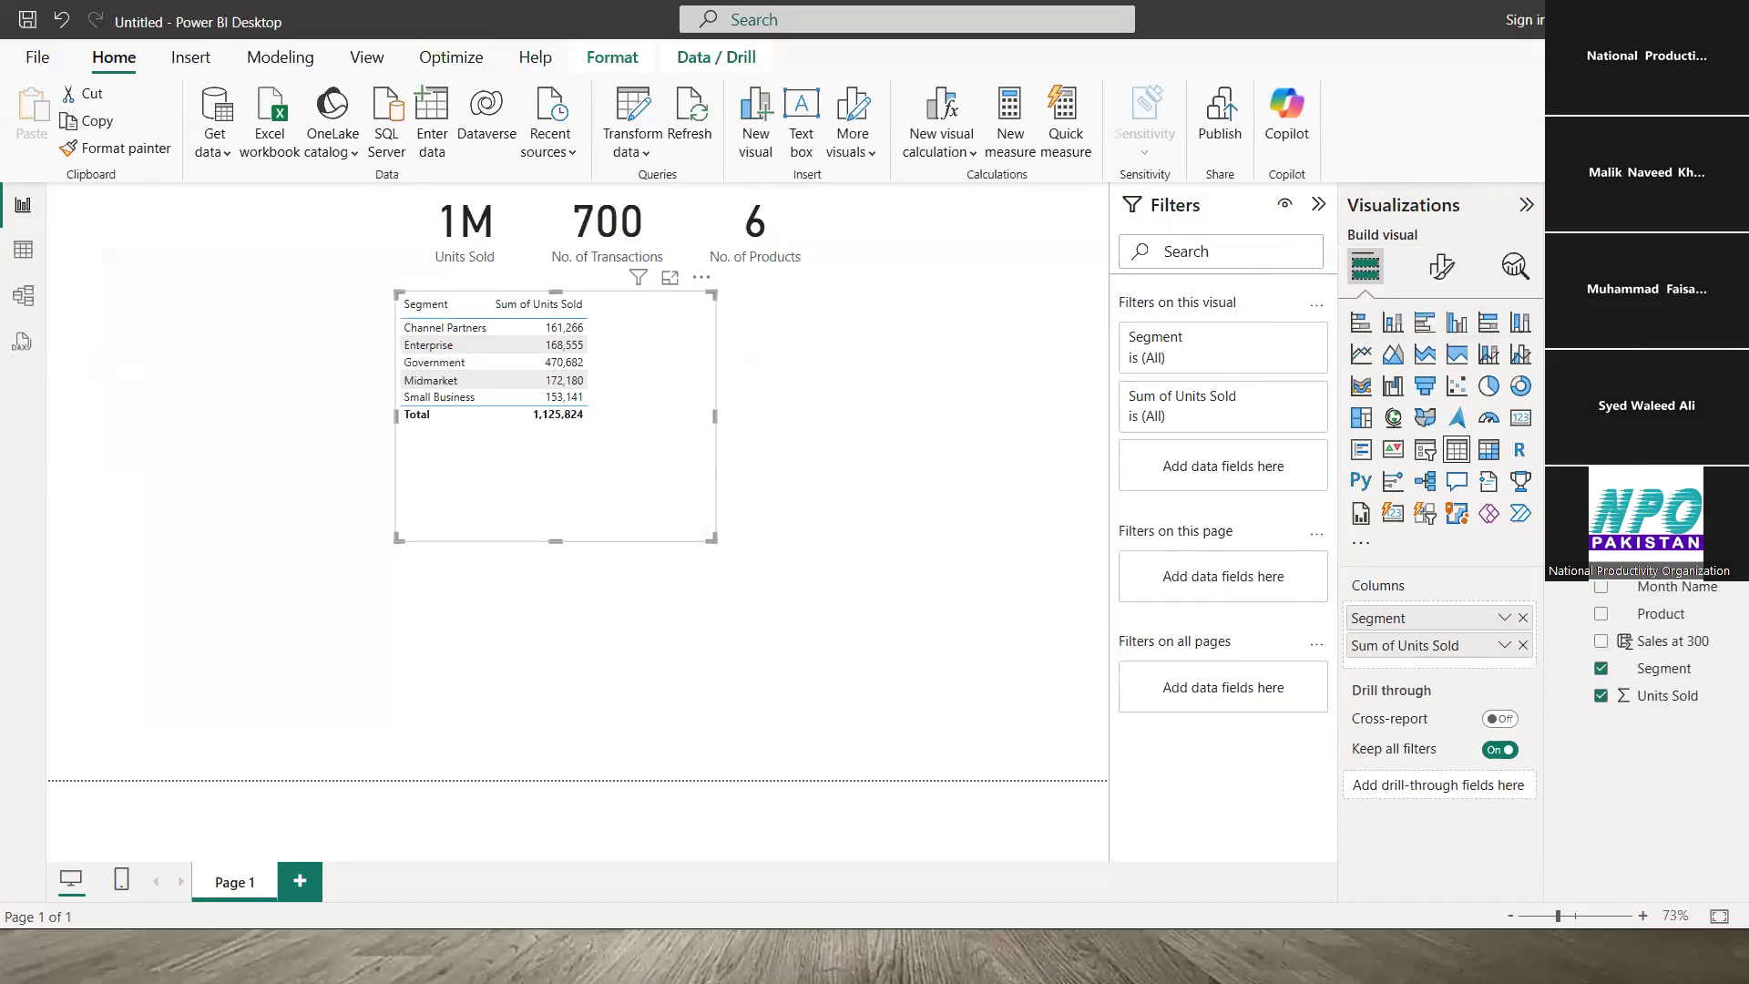
# - Swap Segment for ProdBasics ProductName as the table's product column
pyautogui.click(1600, 669)
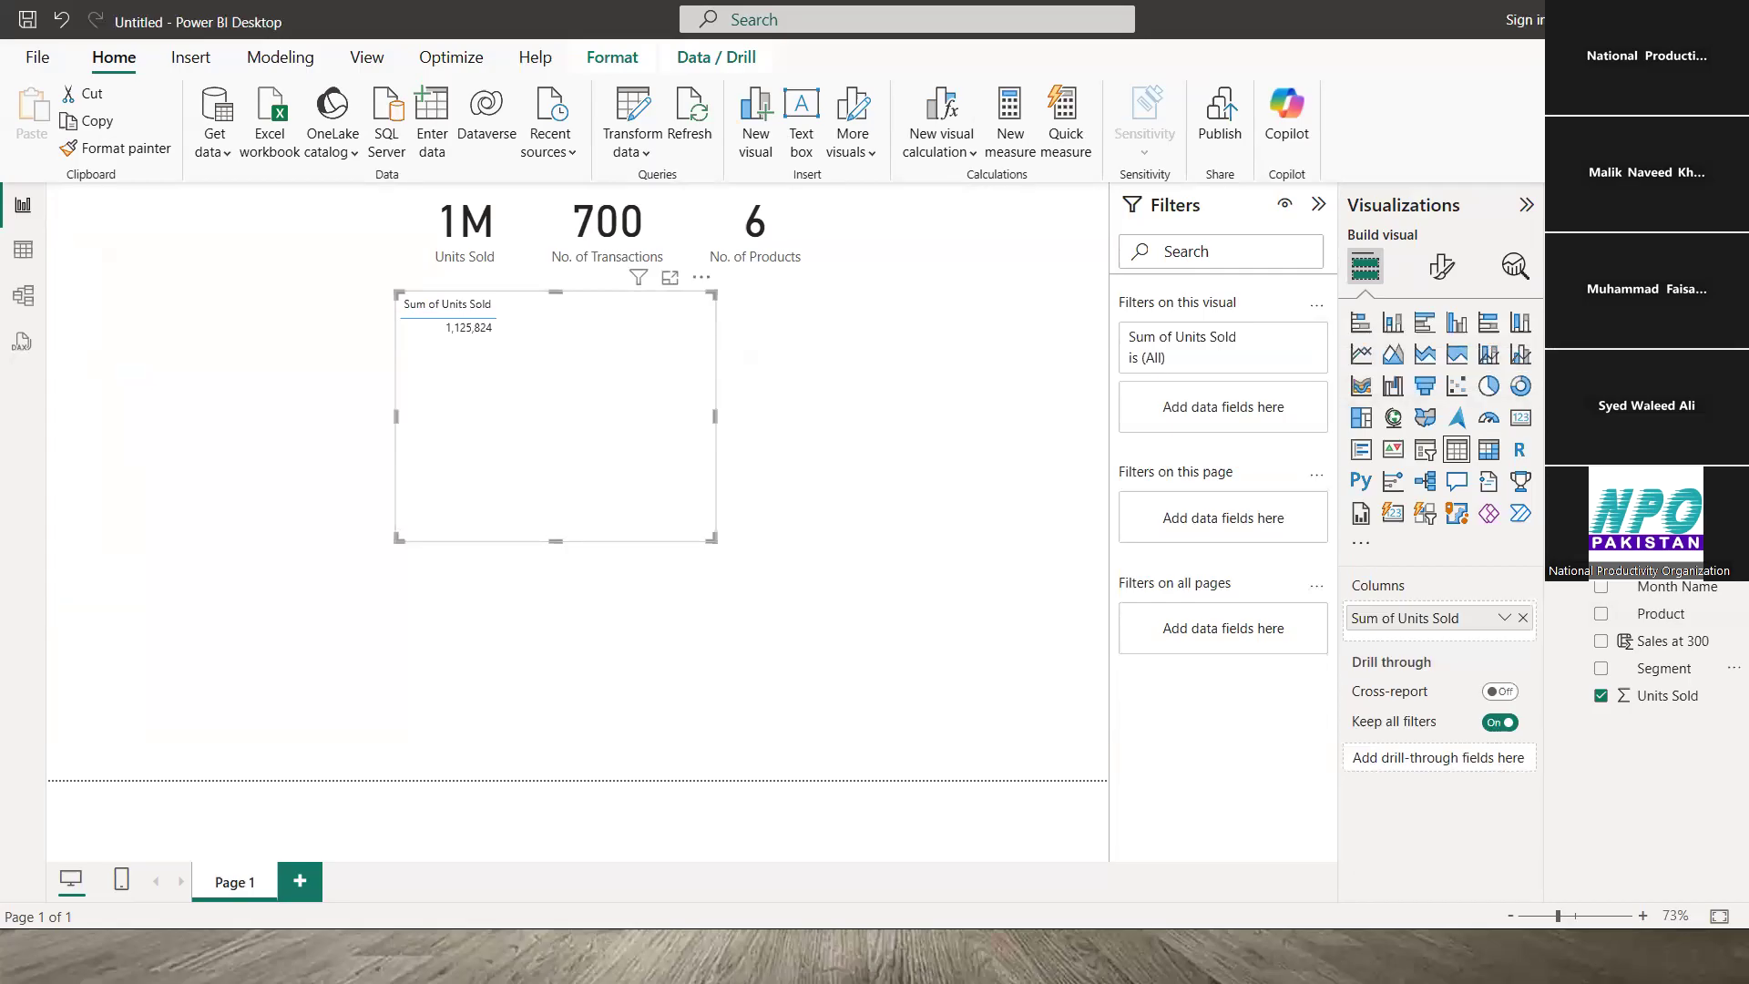
pyautogui.click(1669, 340)
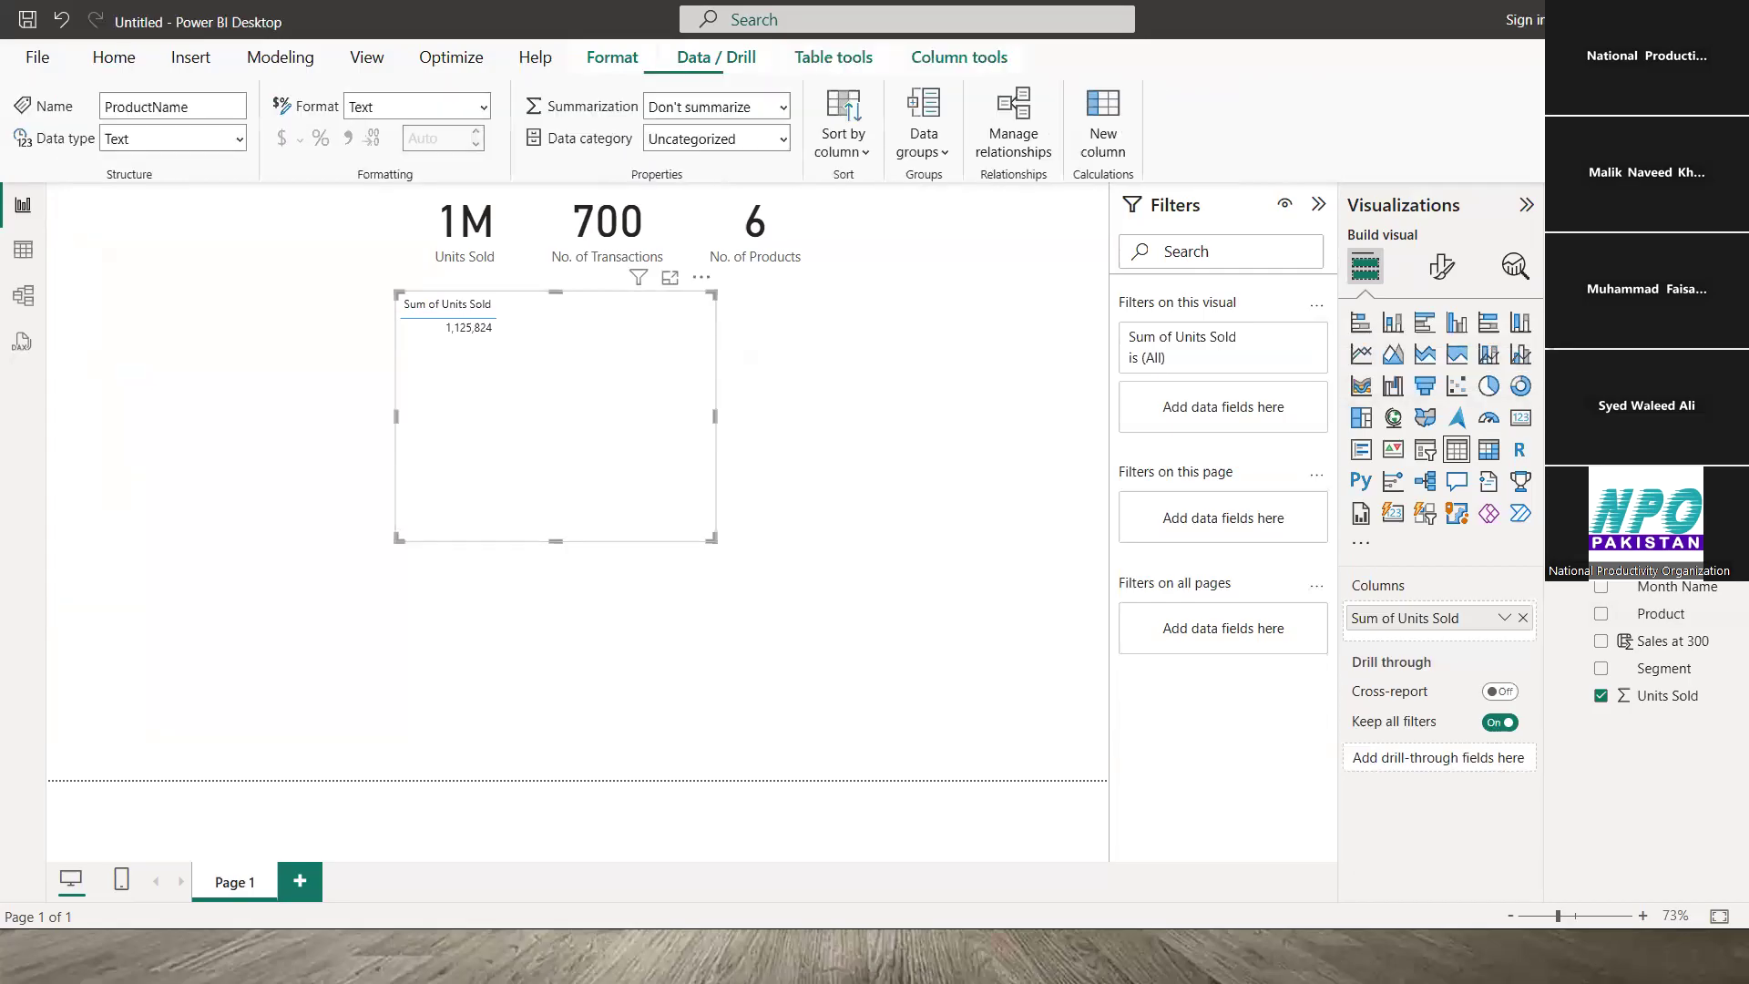
pyautogui.moveTo(1668, 339); pyautogui.dragTo(1469, 610)
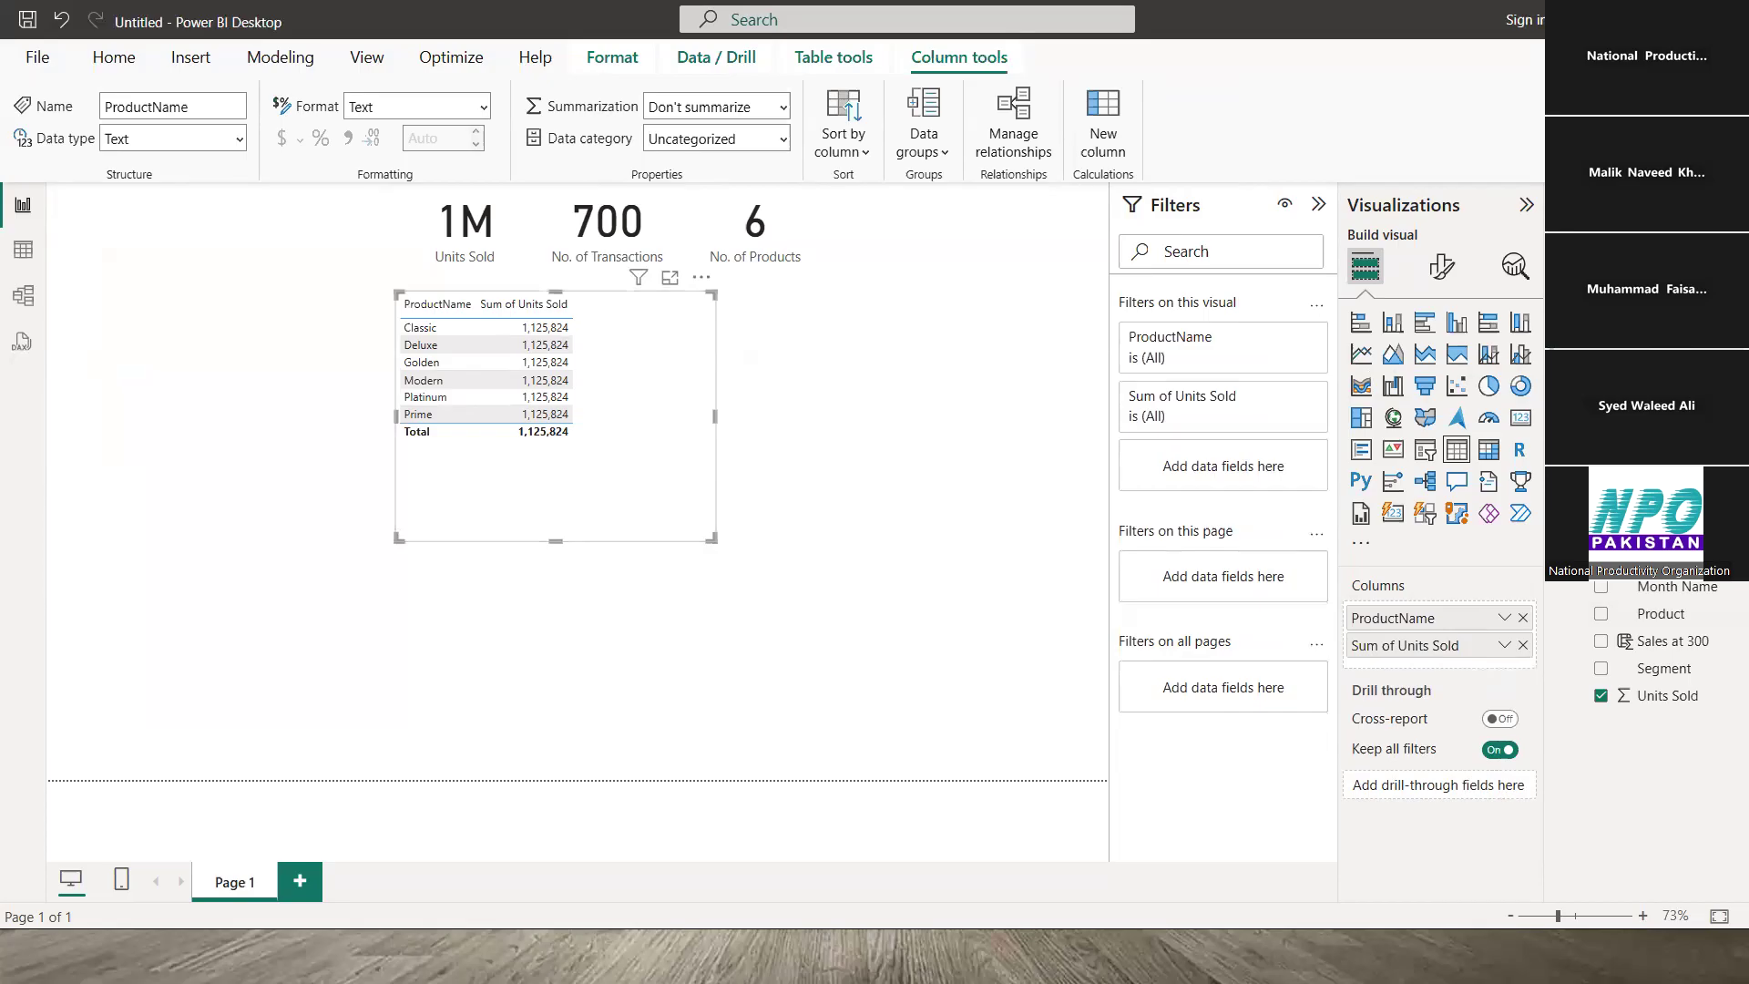
pyautogui.click(23, 295)
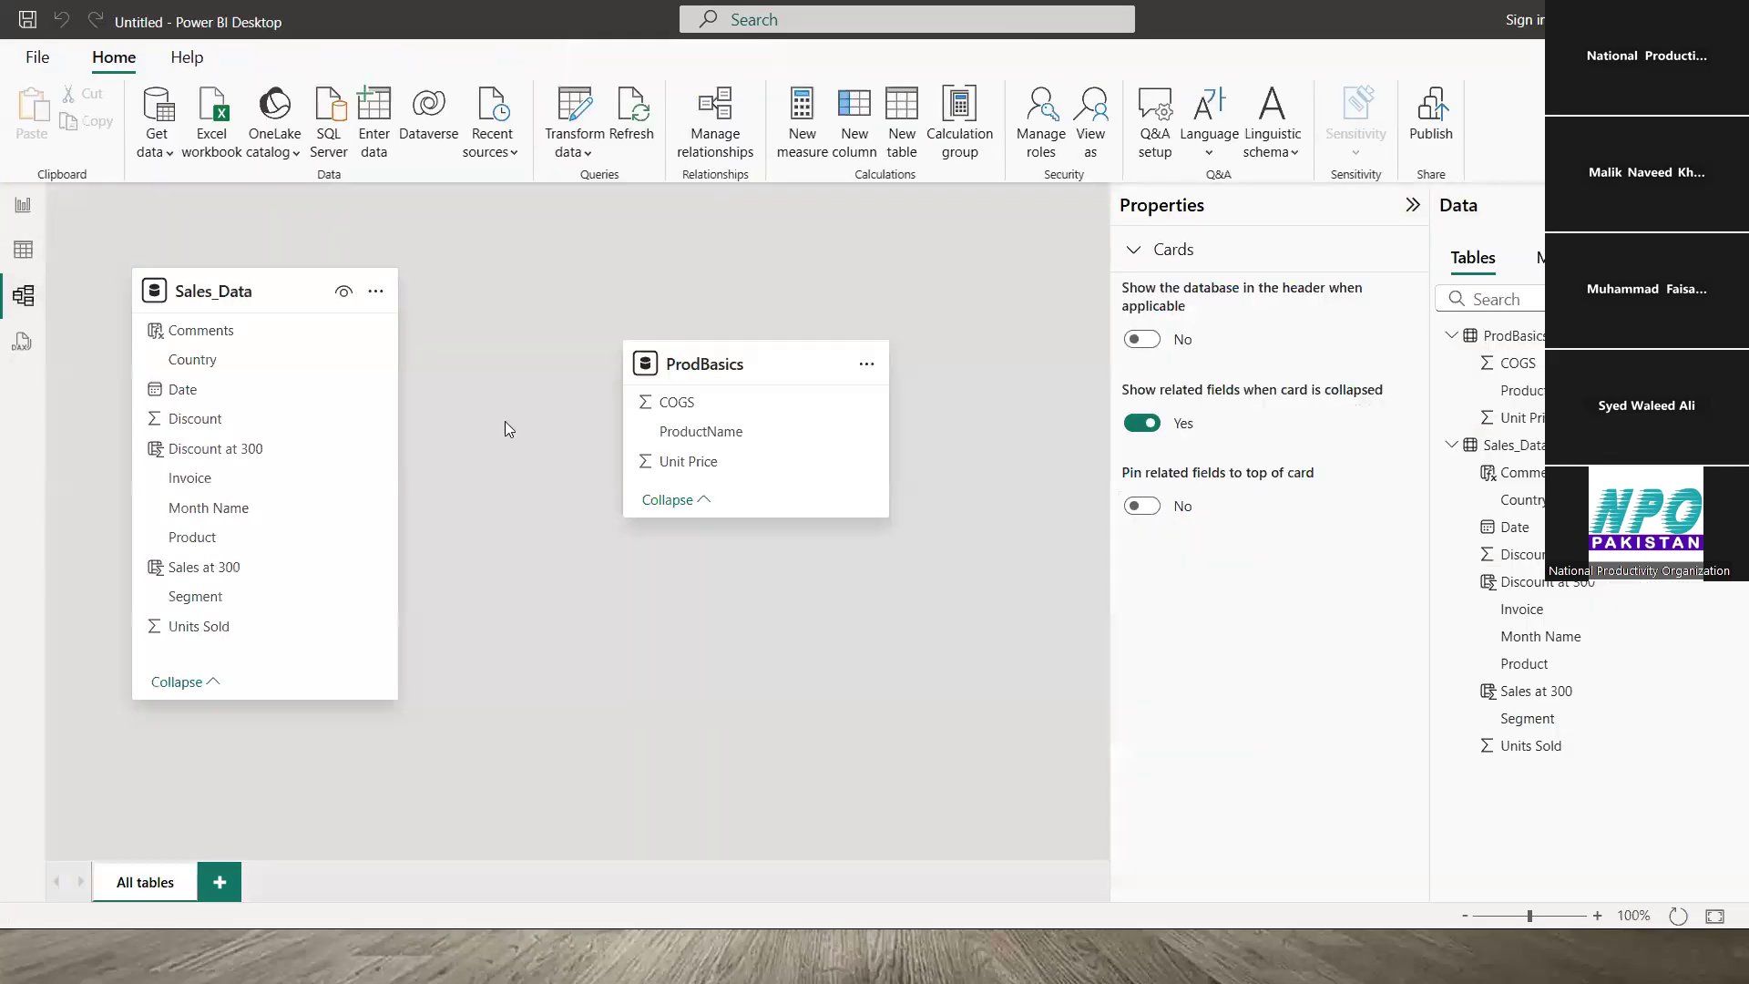
pyautogui.click(24, 207)
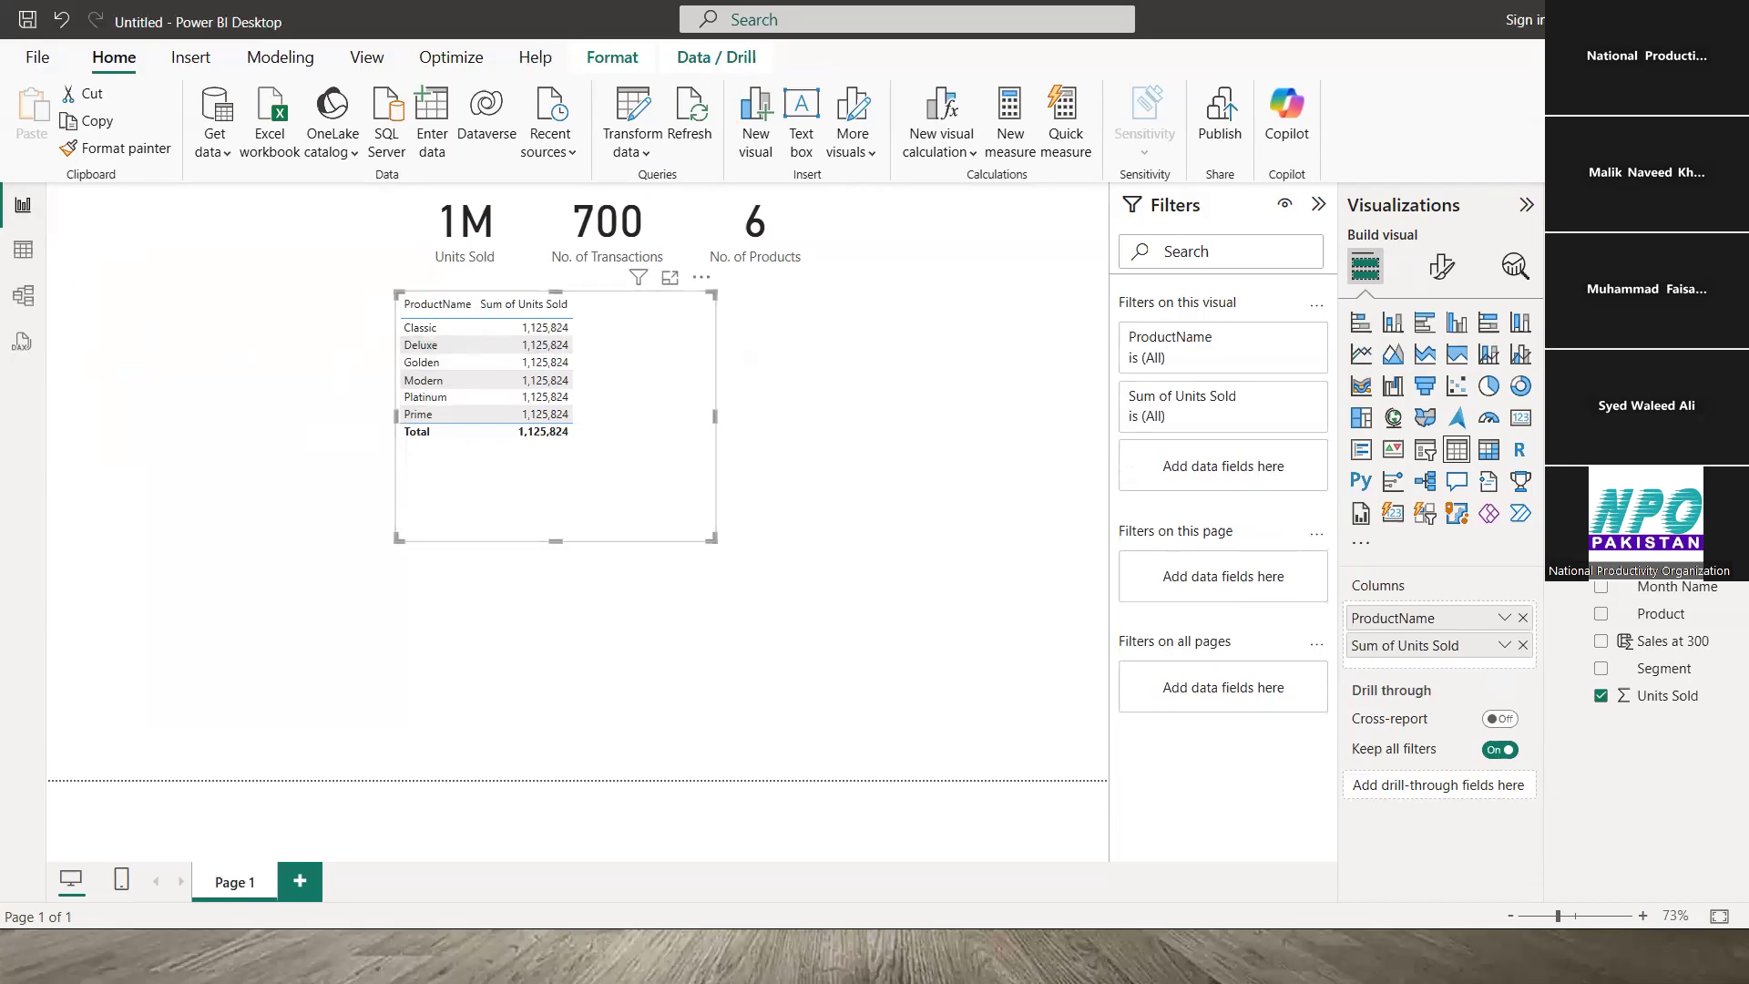
pyautogui.click(1563, 478)
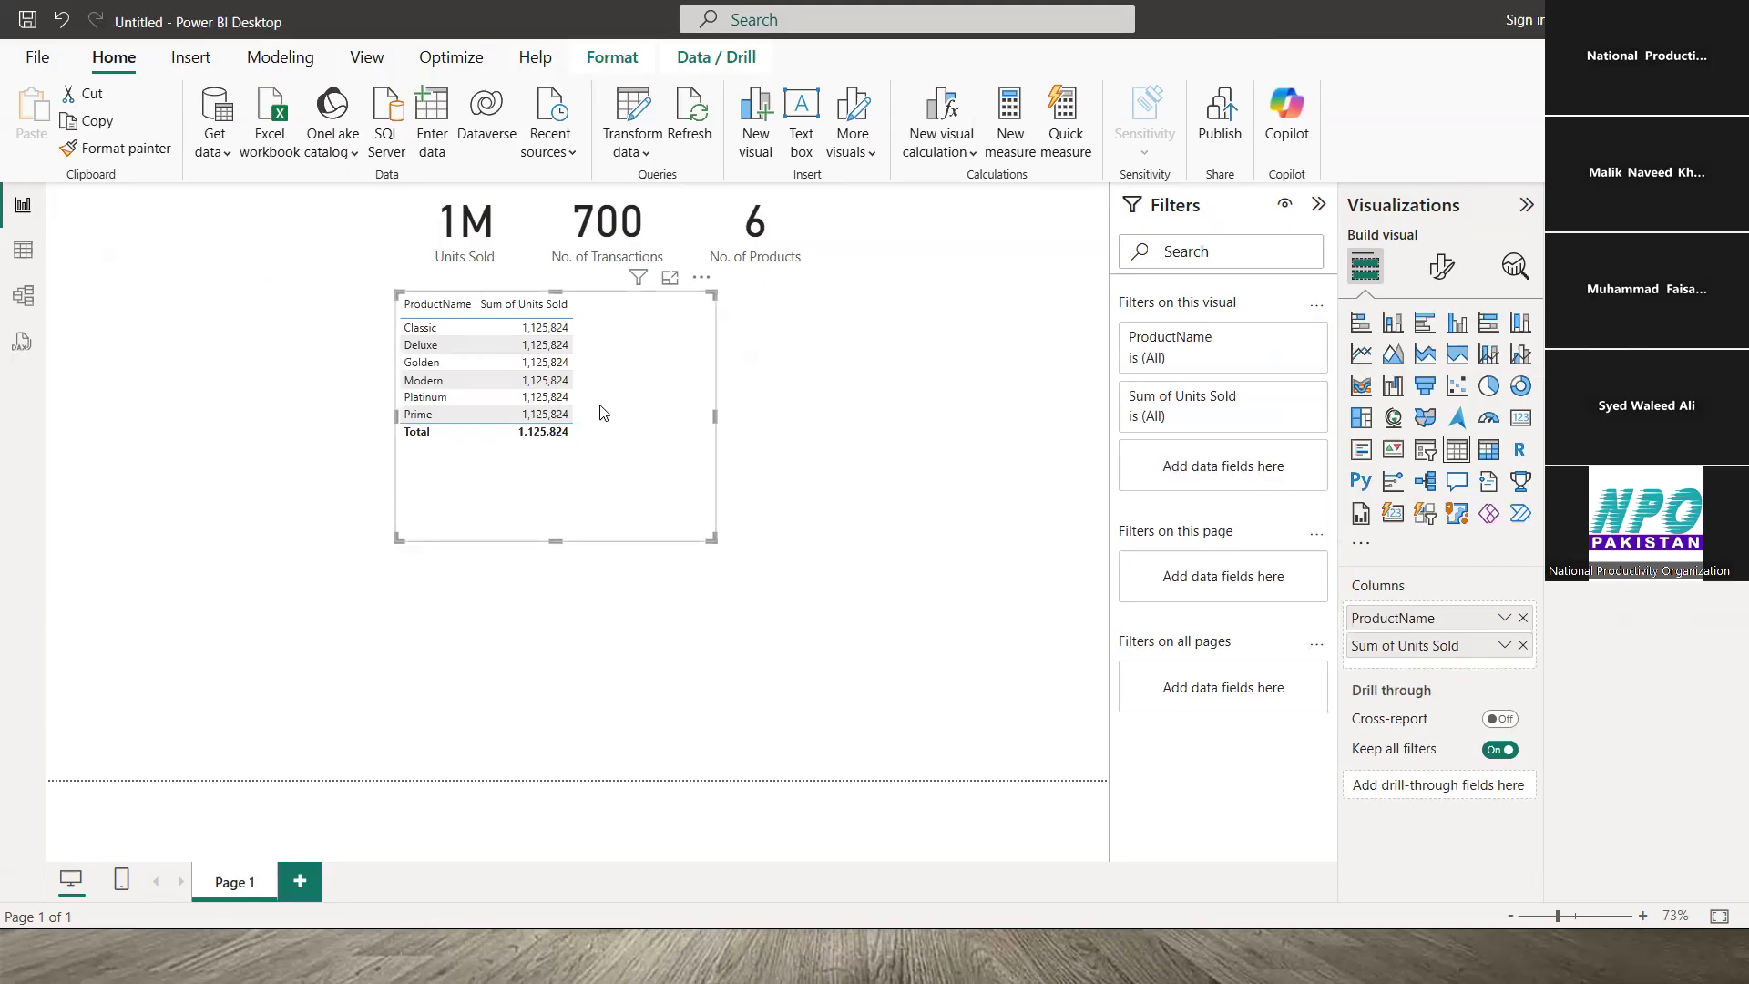
pyautogui.click(498, 236)
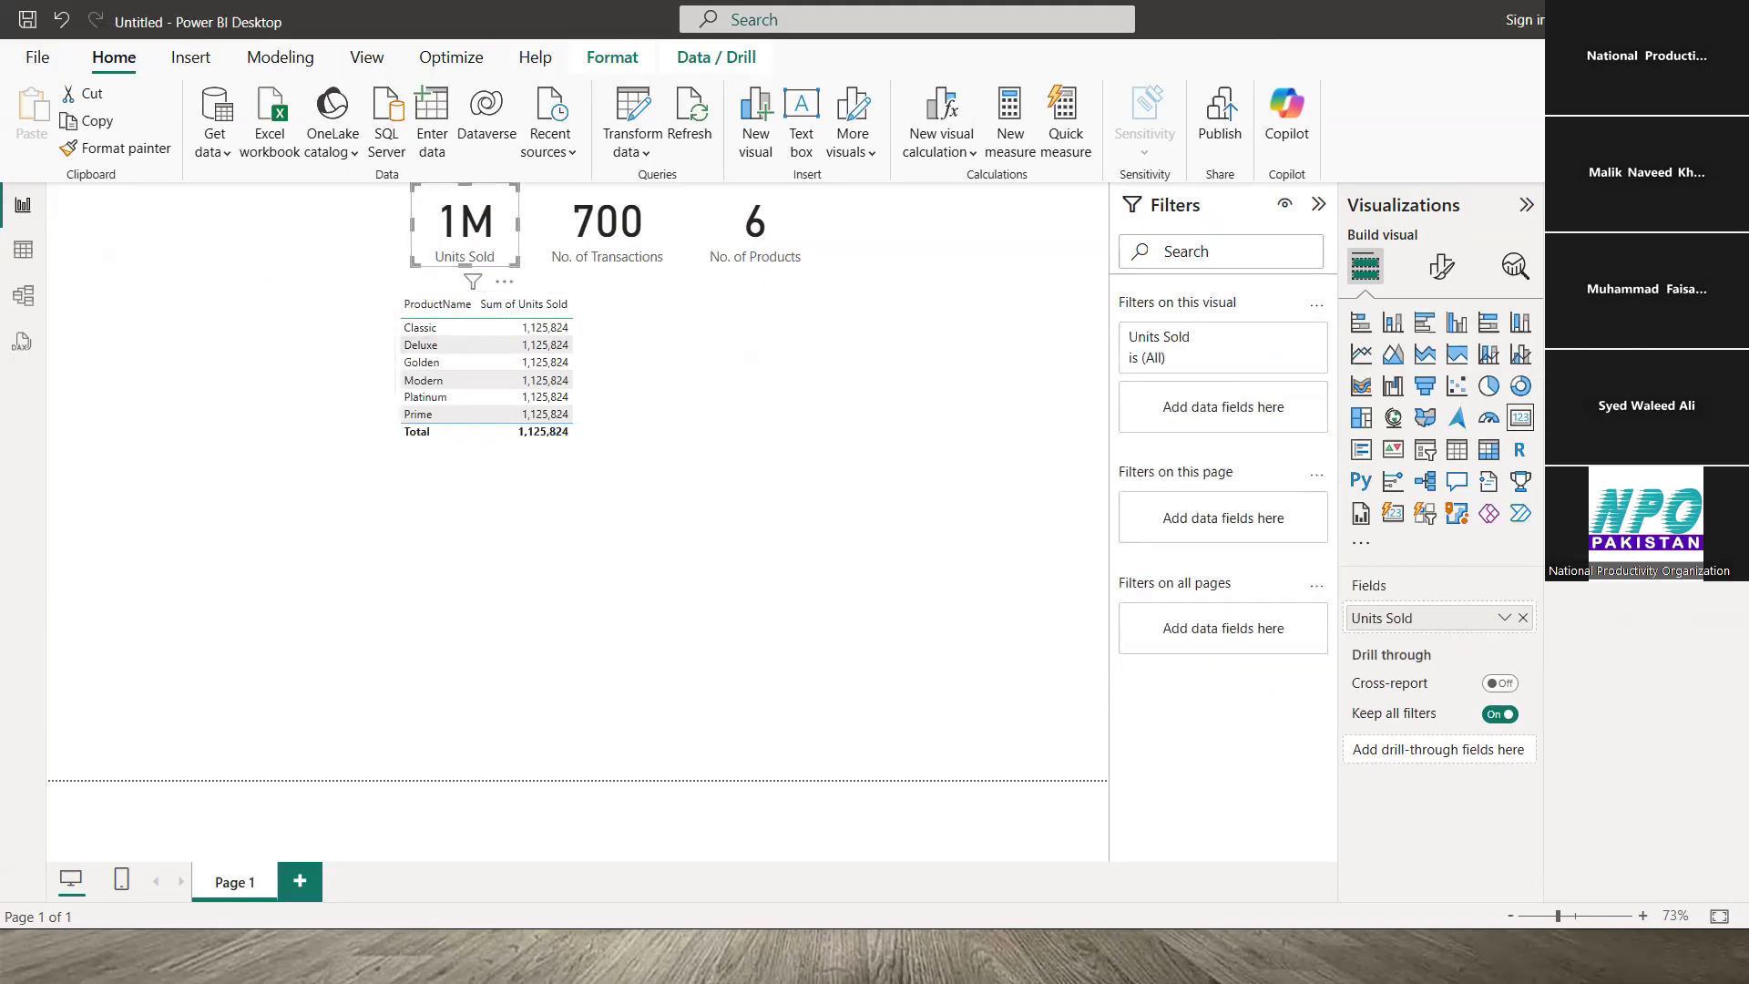
pyautogui.click(599, 331)
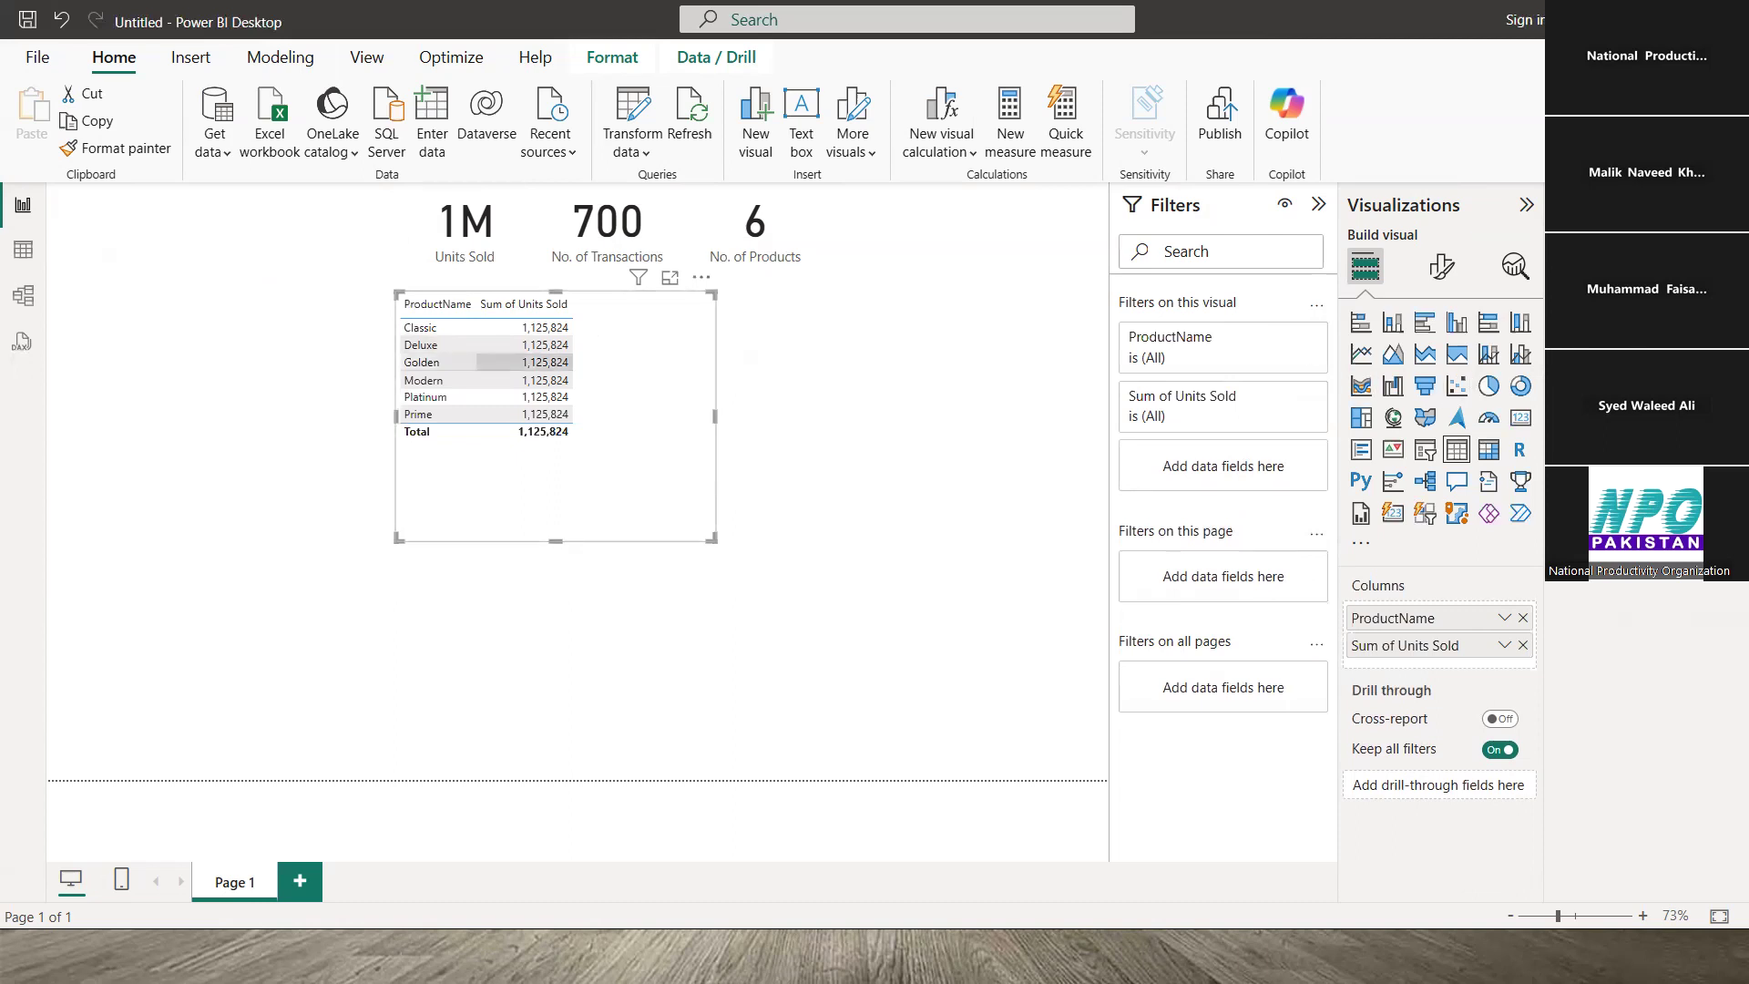
# - Link ProdBasics ProductName to Sales_Data Product as a new saved relationship in Model view
pyautogui.click(25, 298)
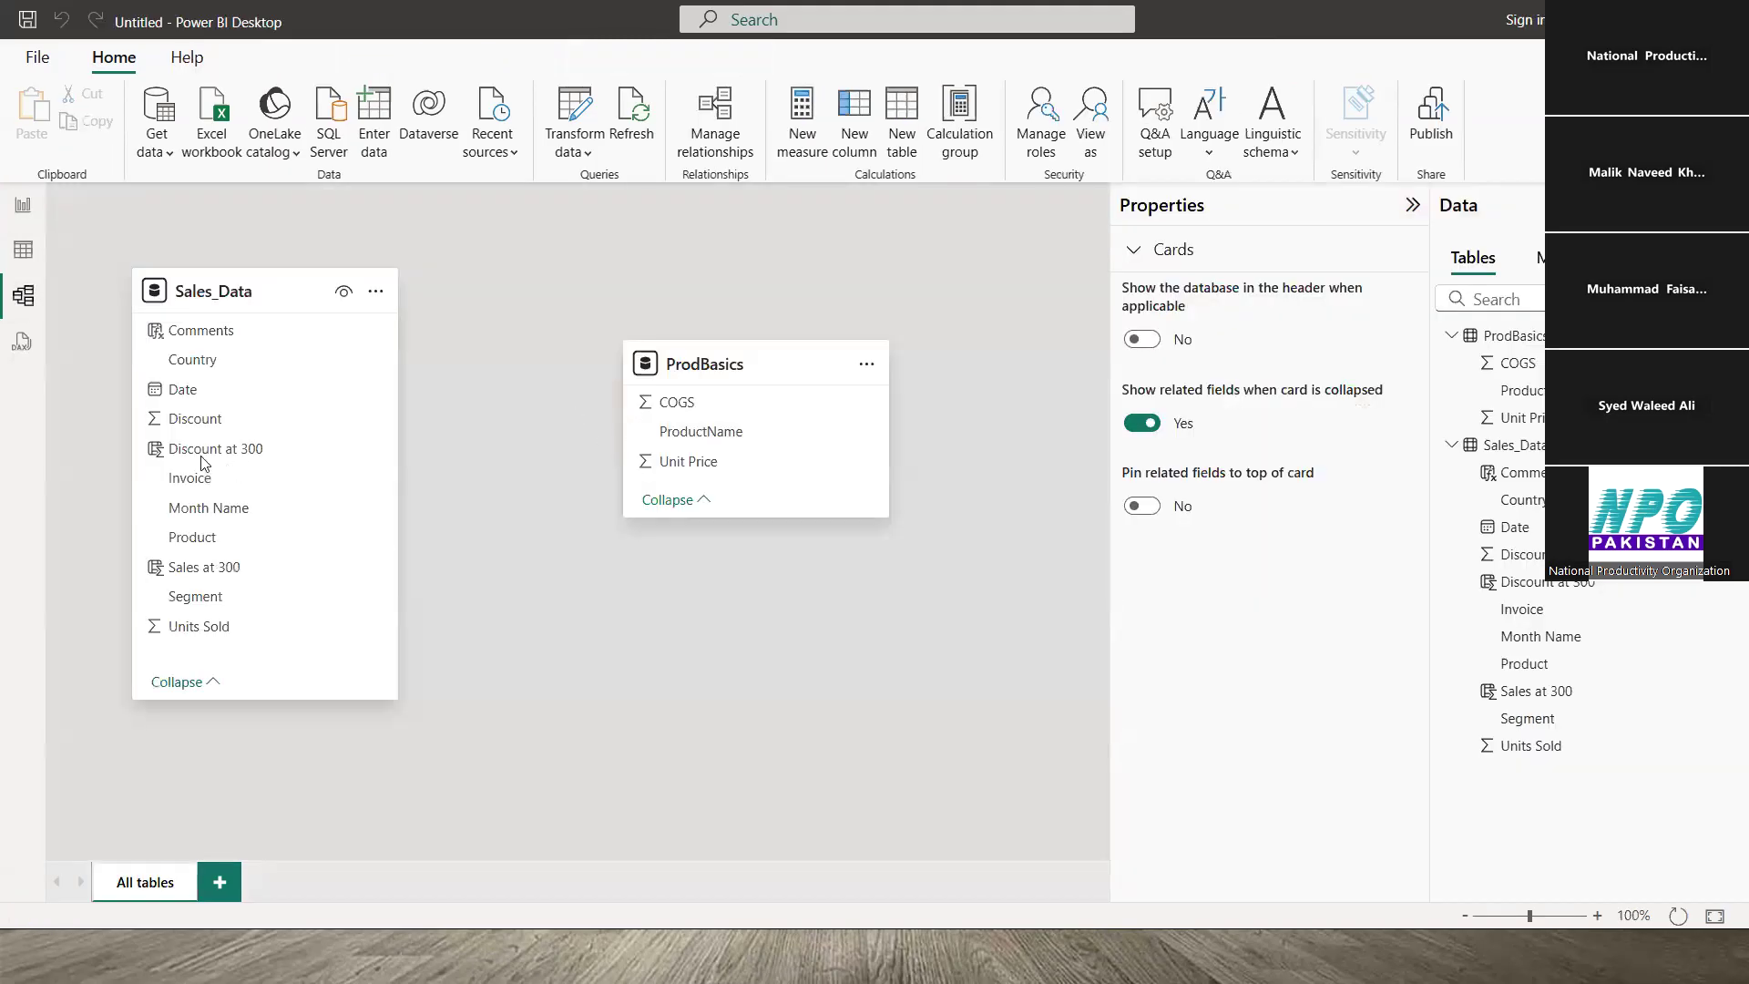
pyautogui.click(724, 434)
pyautogui.moveTo(724, 434); pyautogui.dragTo(303, 537)
pyautogui.click(1105, 835)
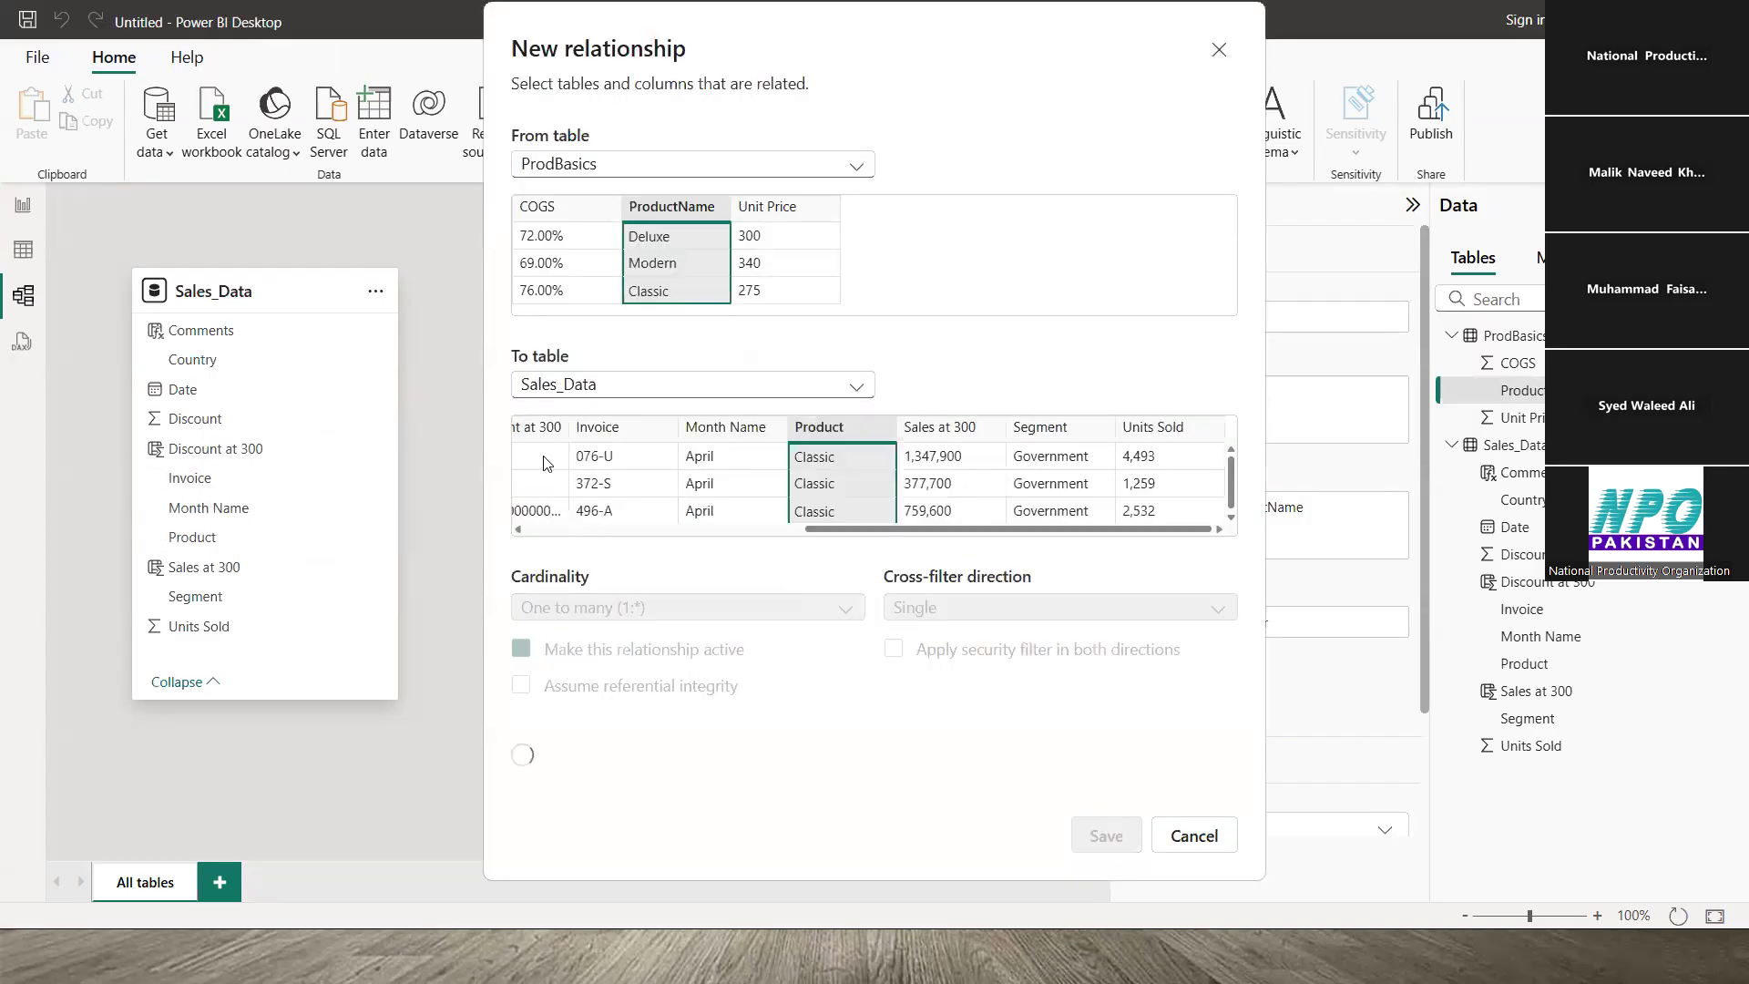
pyautogui.click(24, 215)
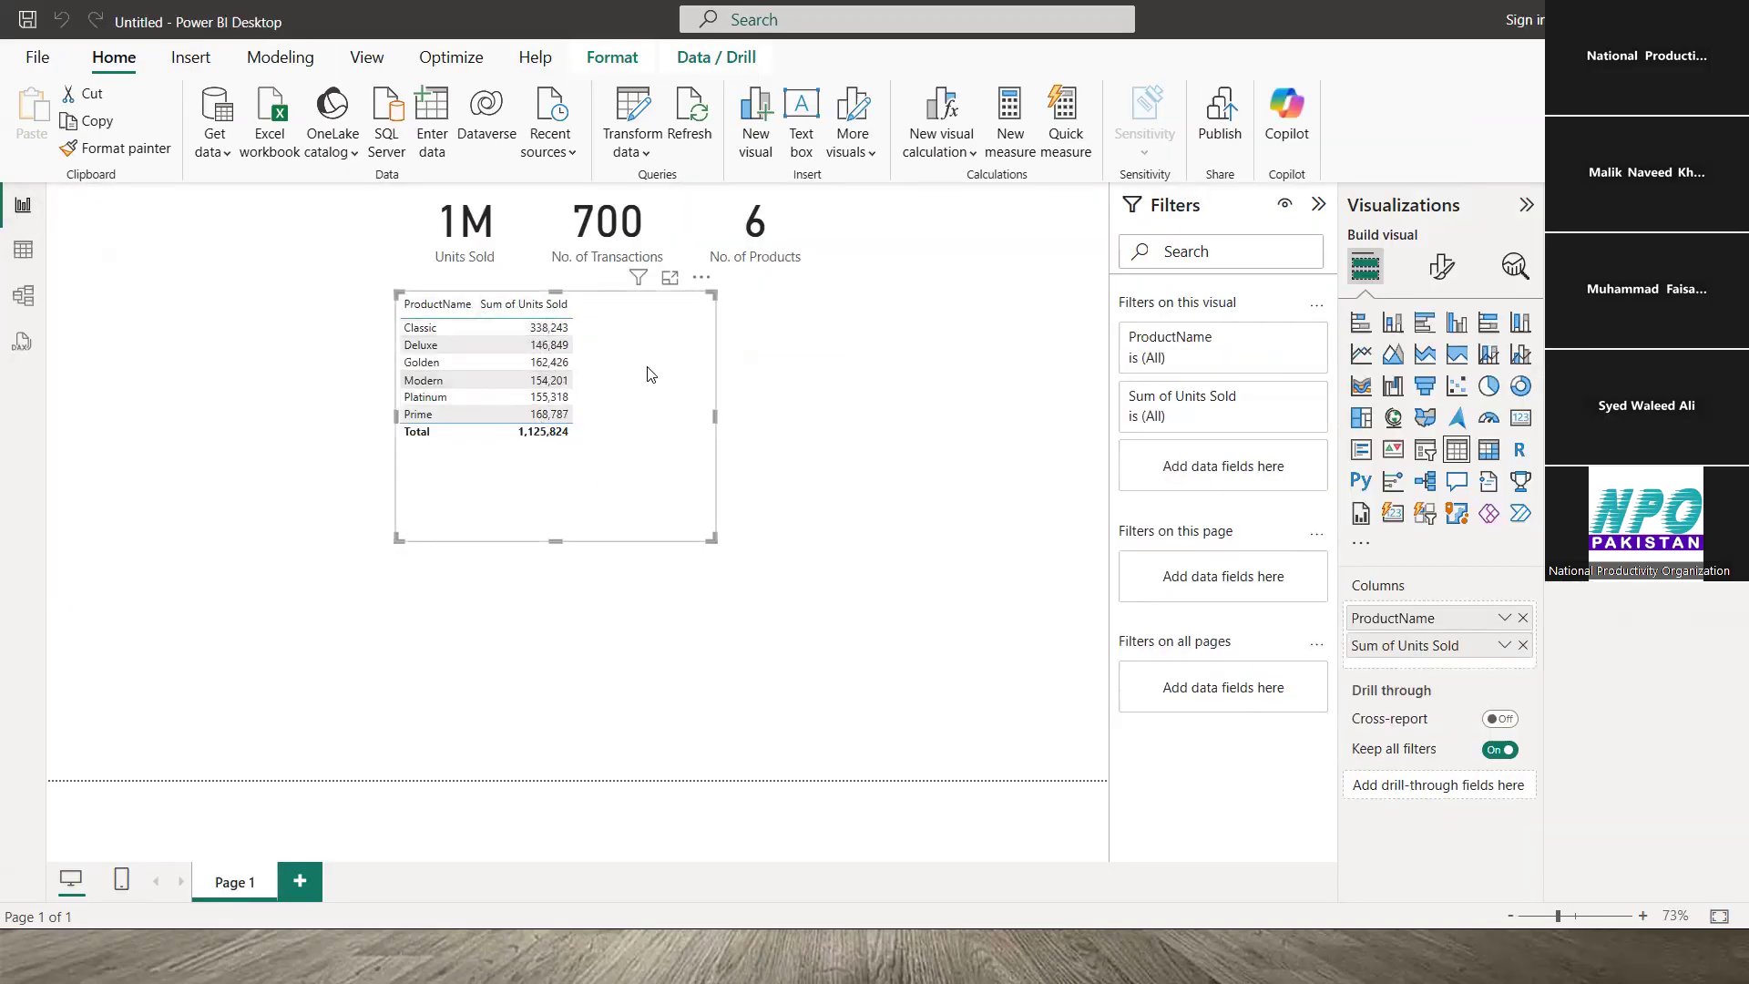
# - Delete the product table visual from the report page
pyautogui.press('Delete')
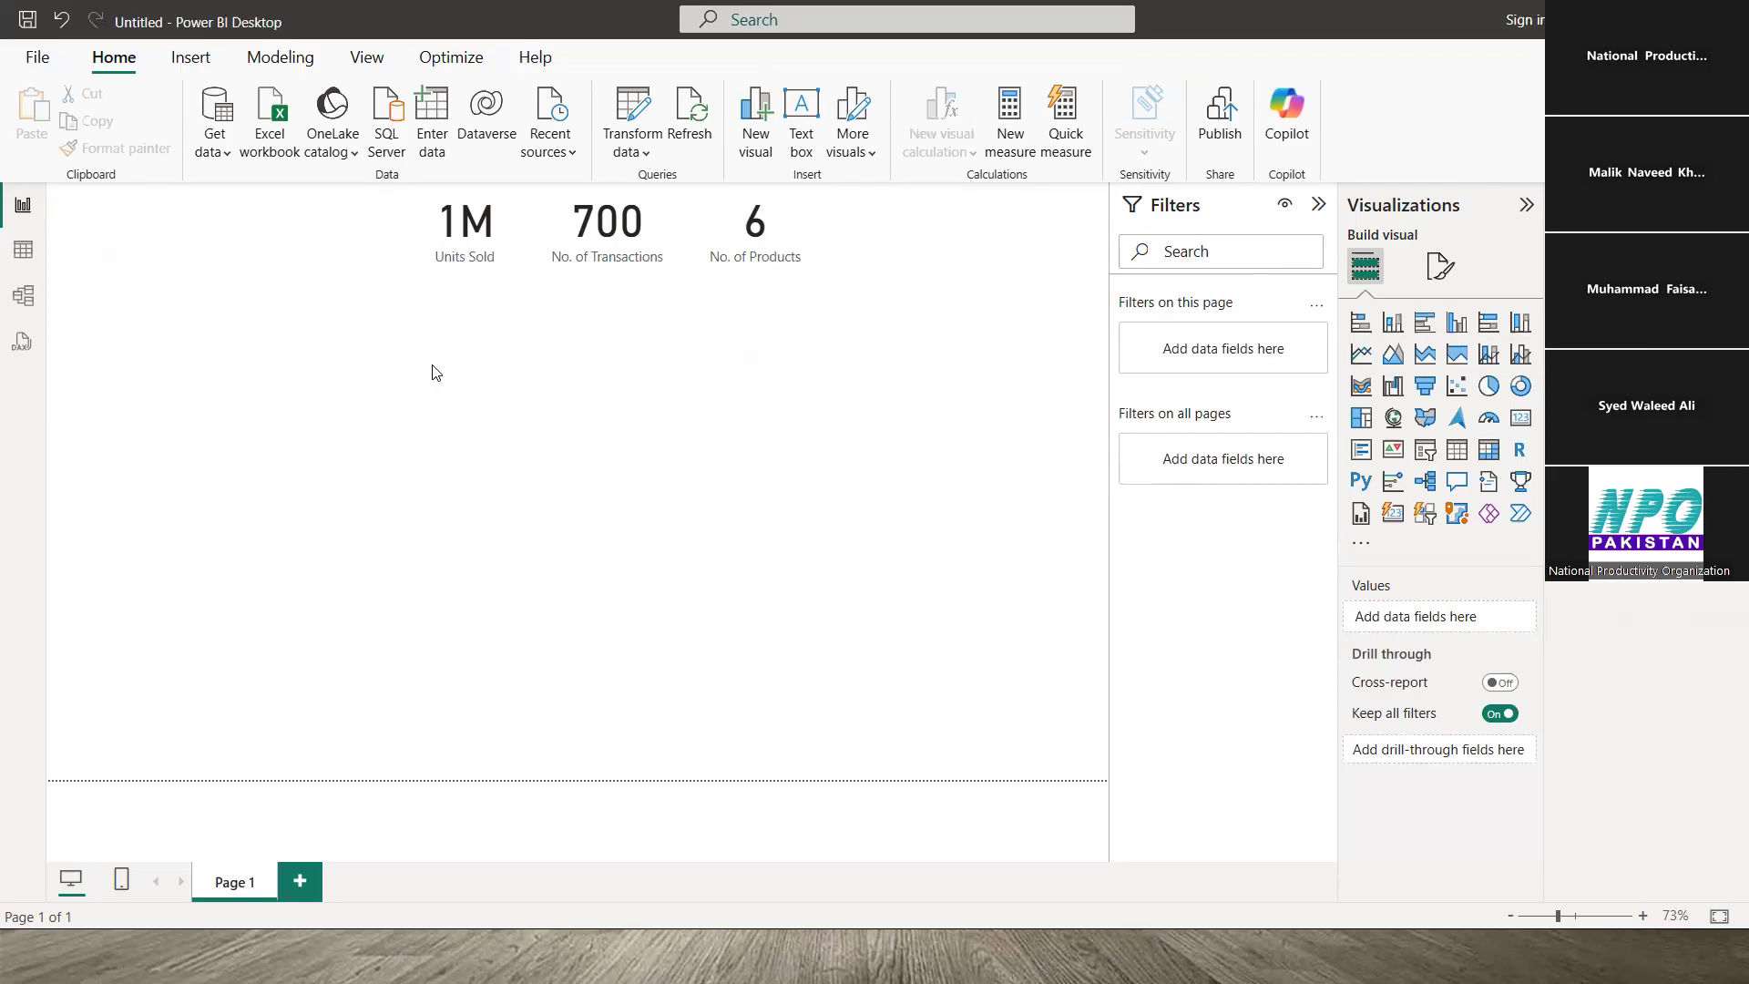
# - Select the Units Sold card and glance at PowerPoint and Model view before returning to the report
pyautogui.click(462, 236)
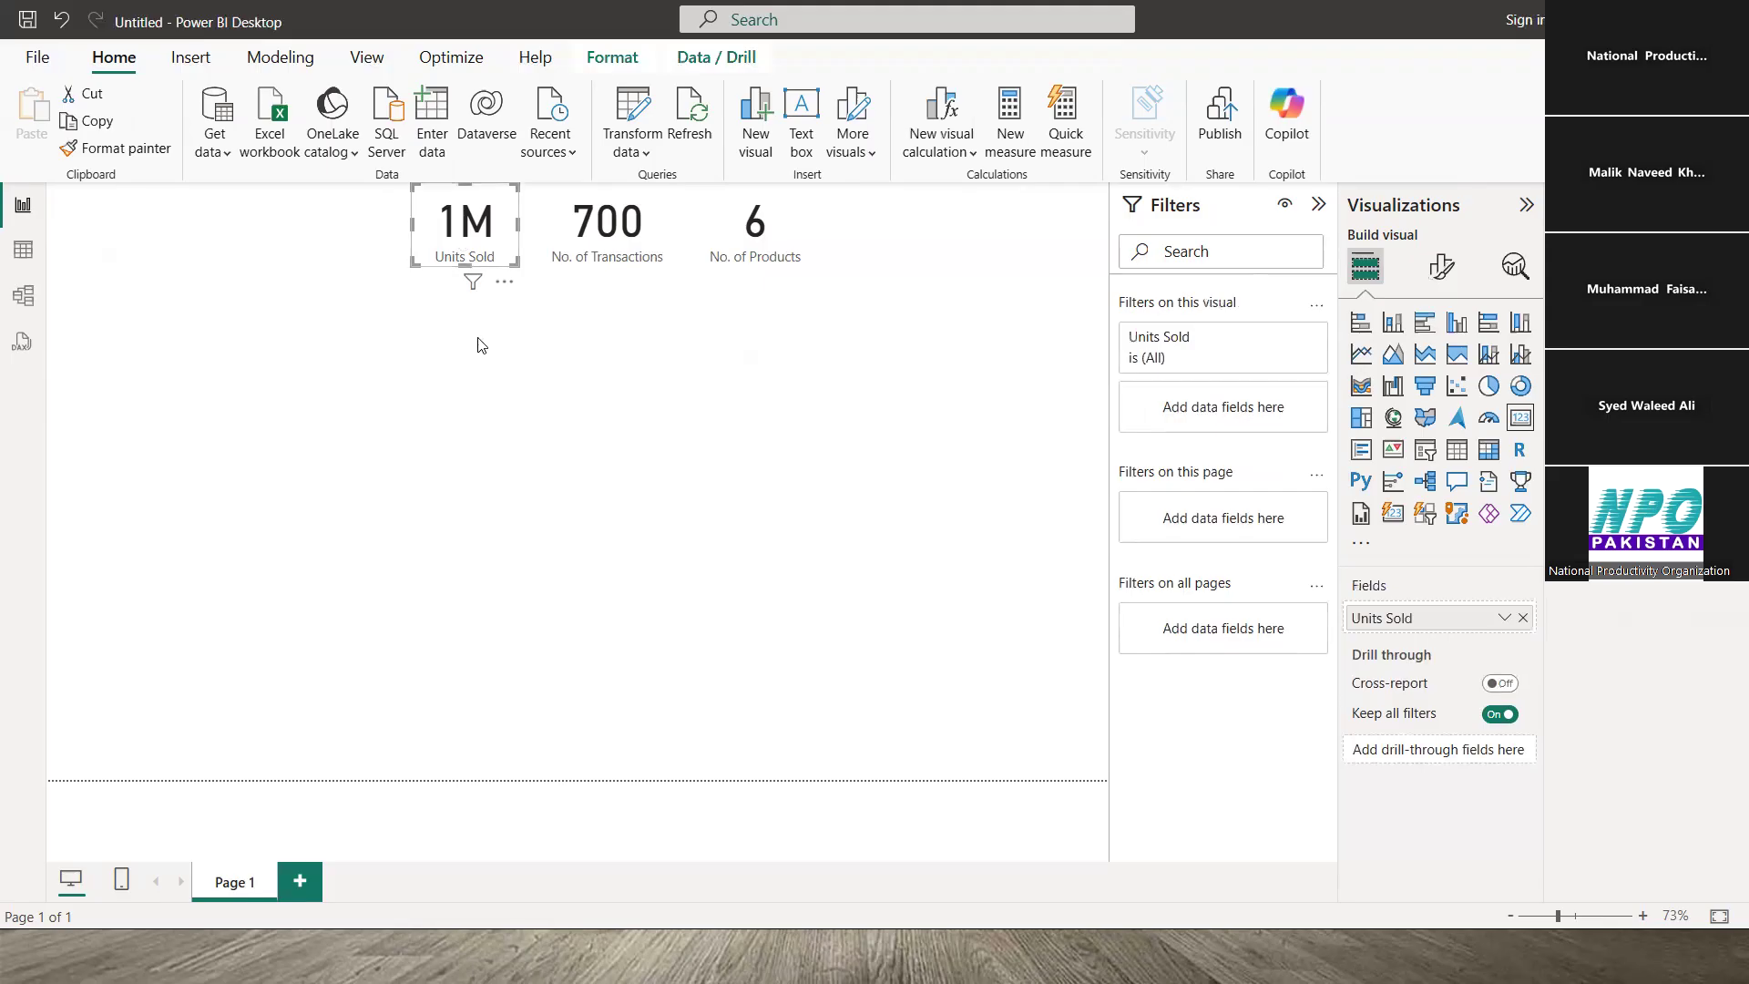
pyautogui.hotkey('alt', 'Tab')
pyautogui.hotkey('alt', 'Tab')
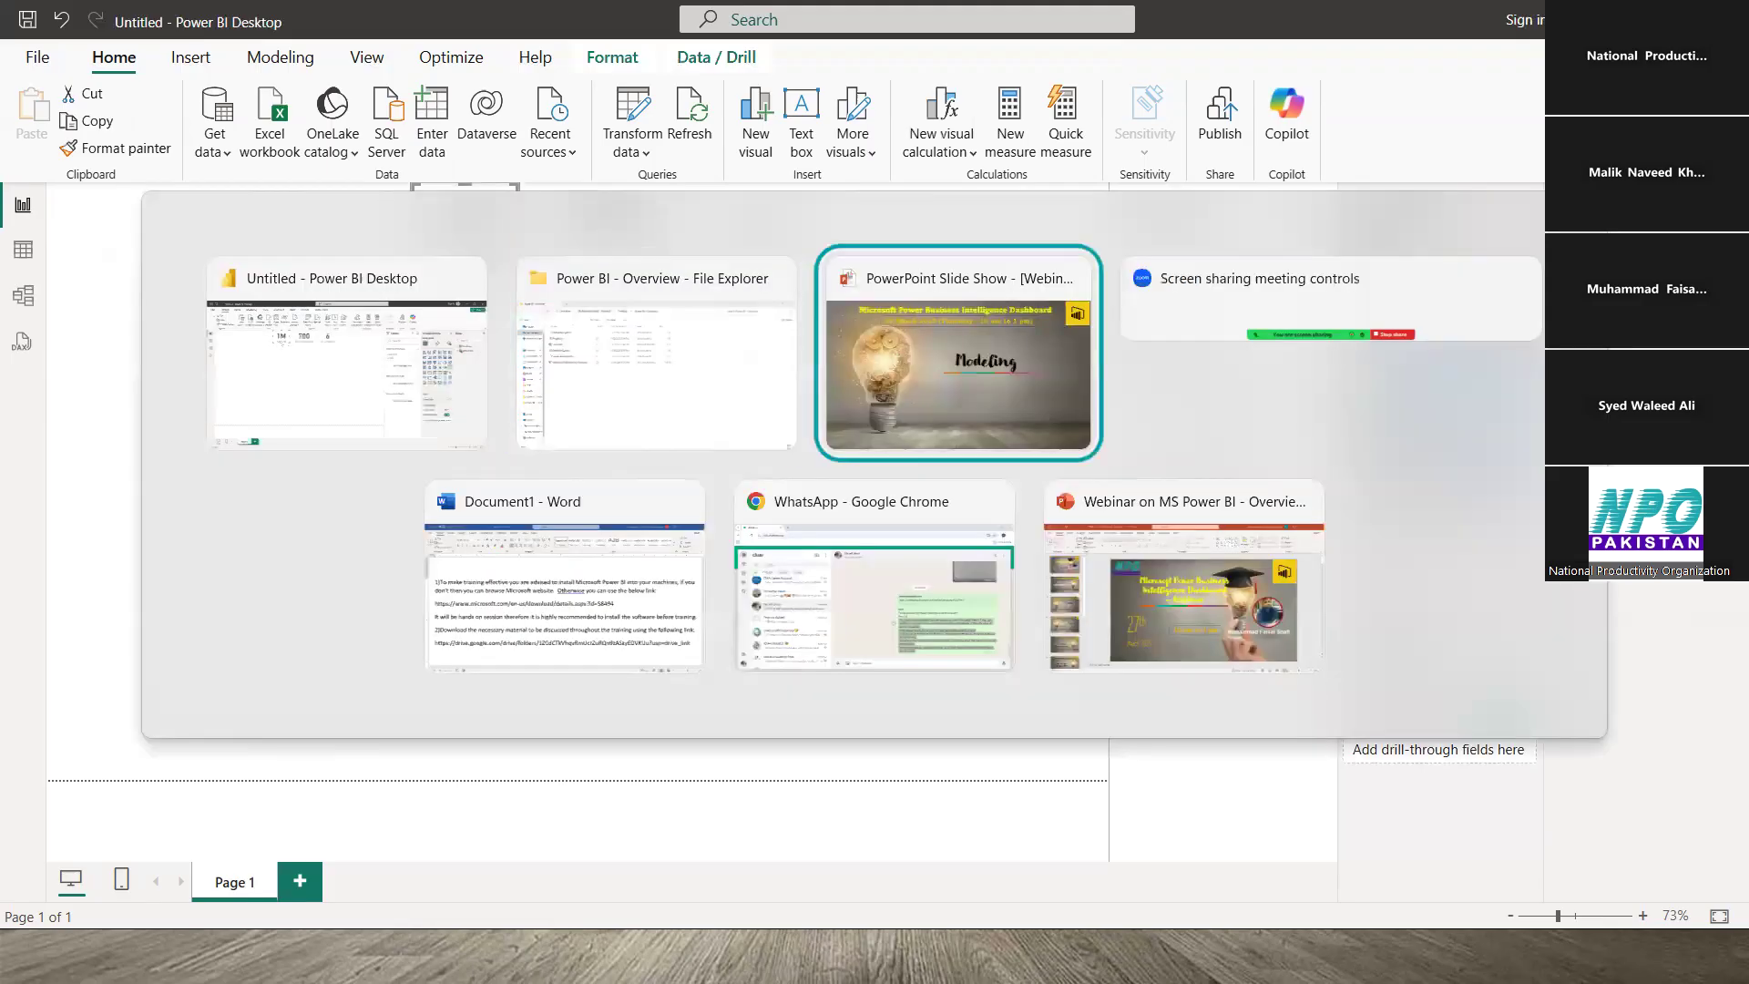
pyautogui.hotkey('alt', 'Tab')
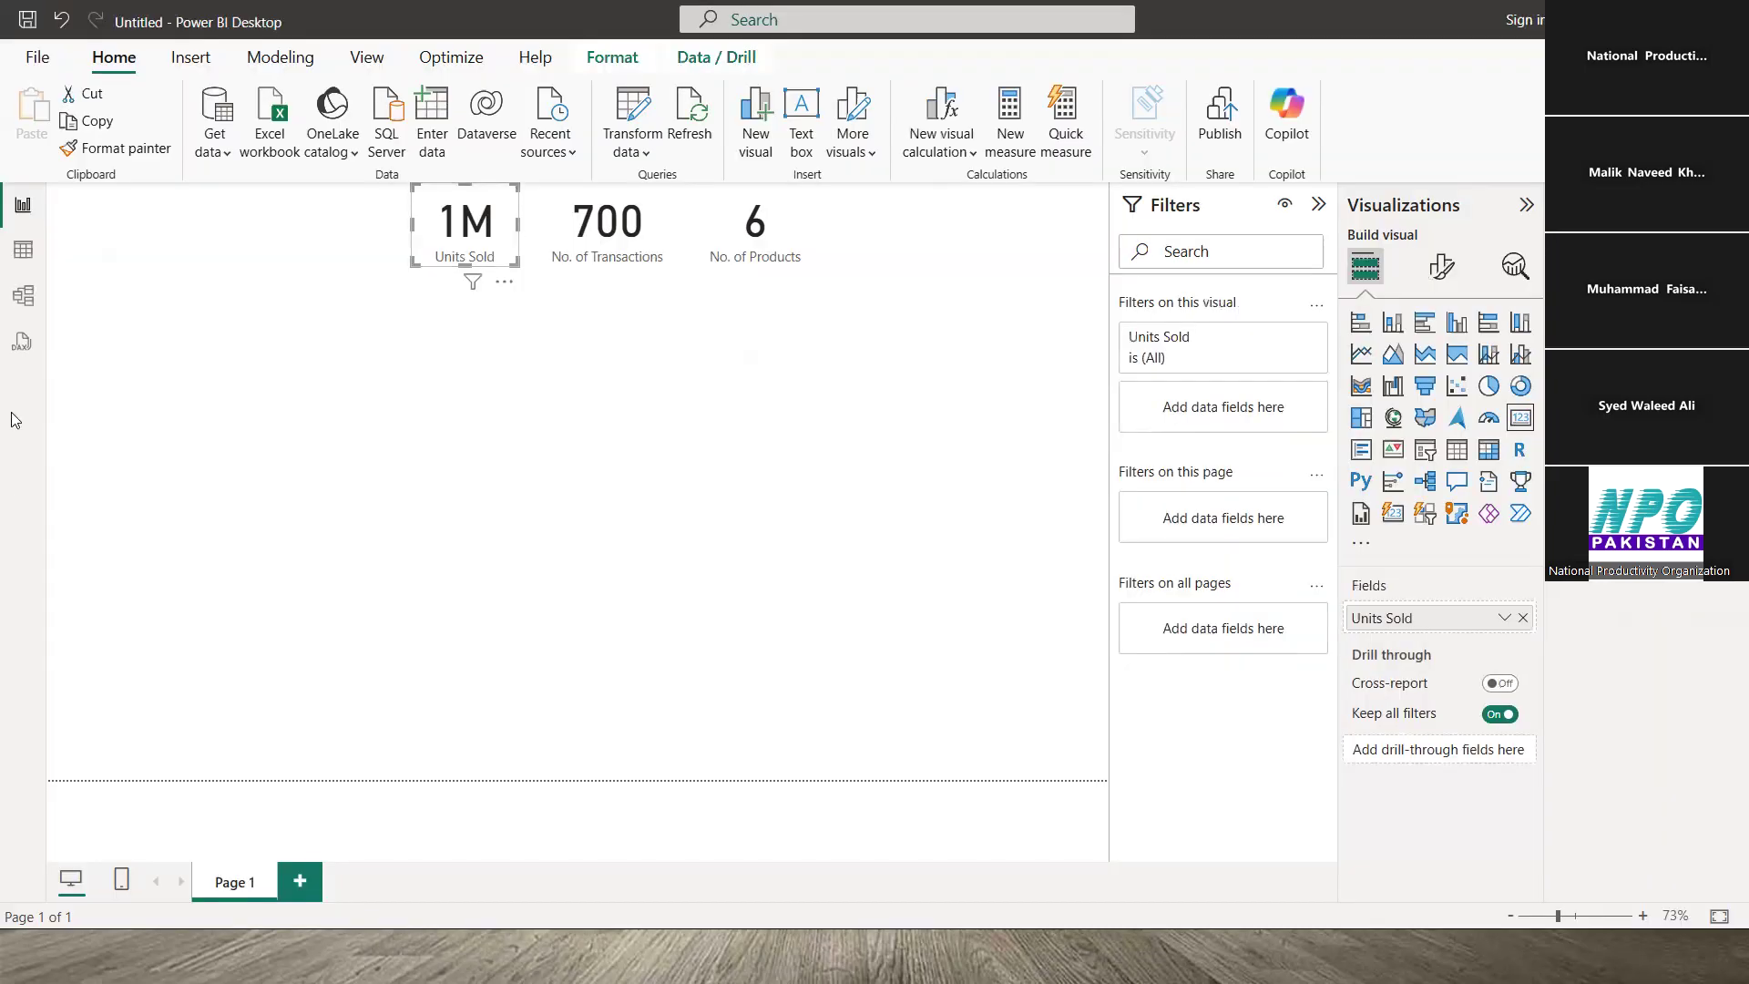
pyautogui.click(23, 295)
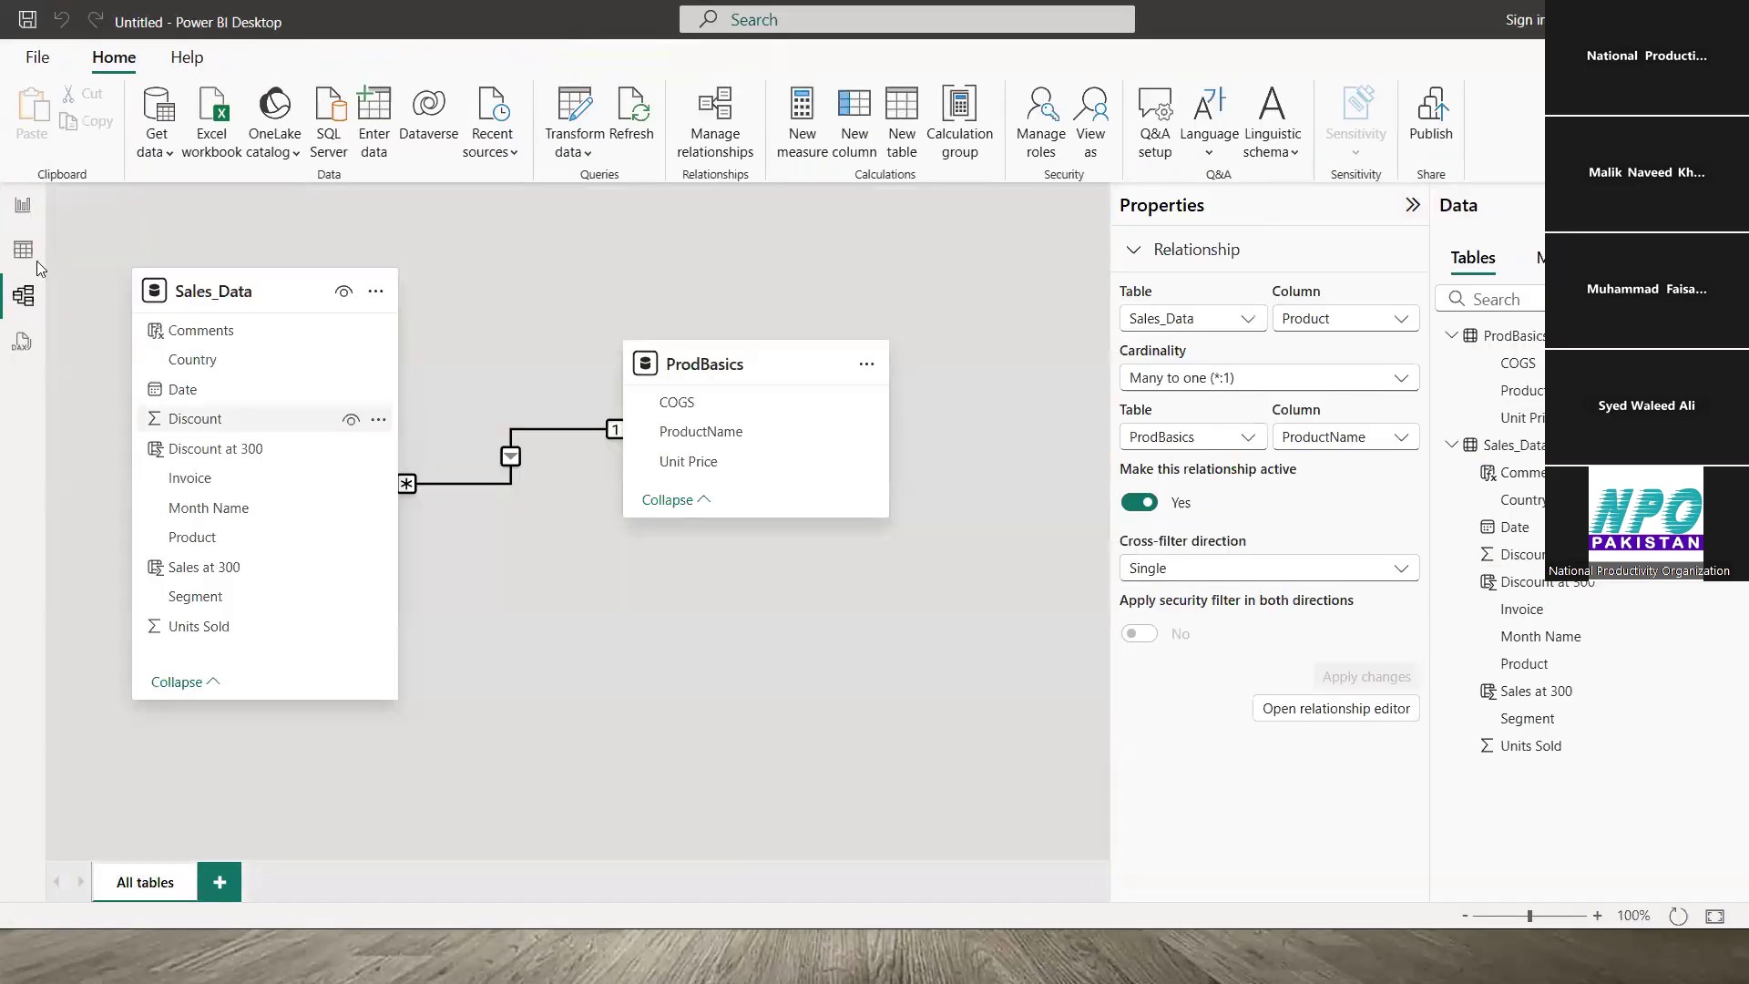
pyautogui.click(23, 204)
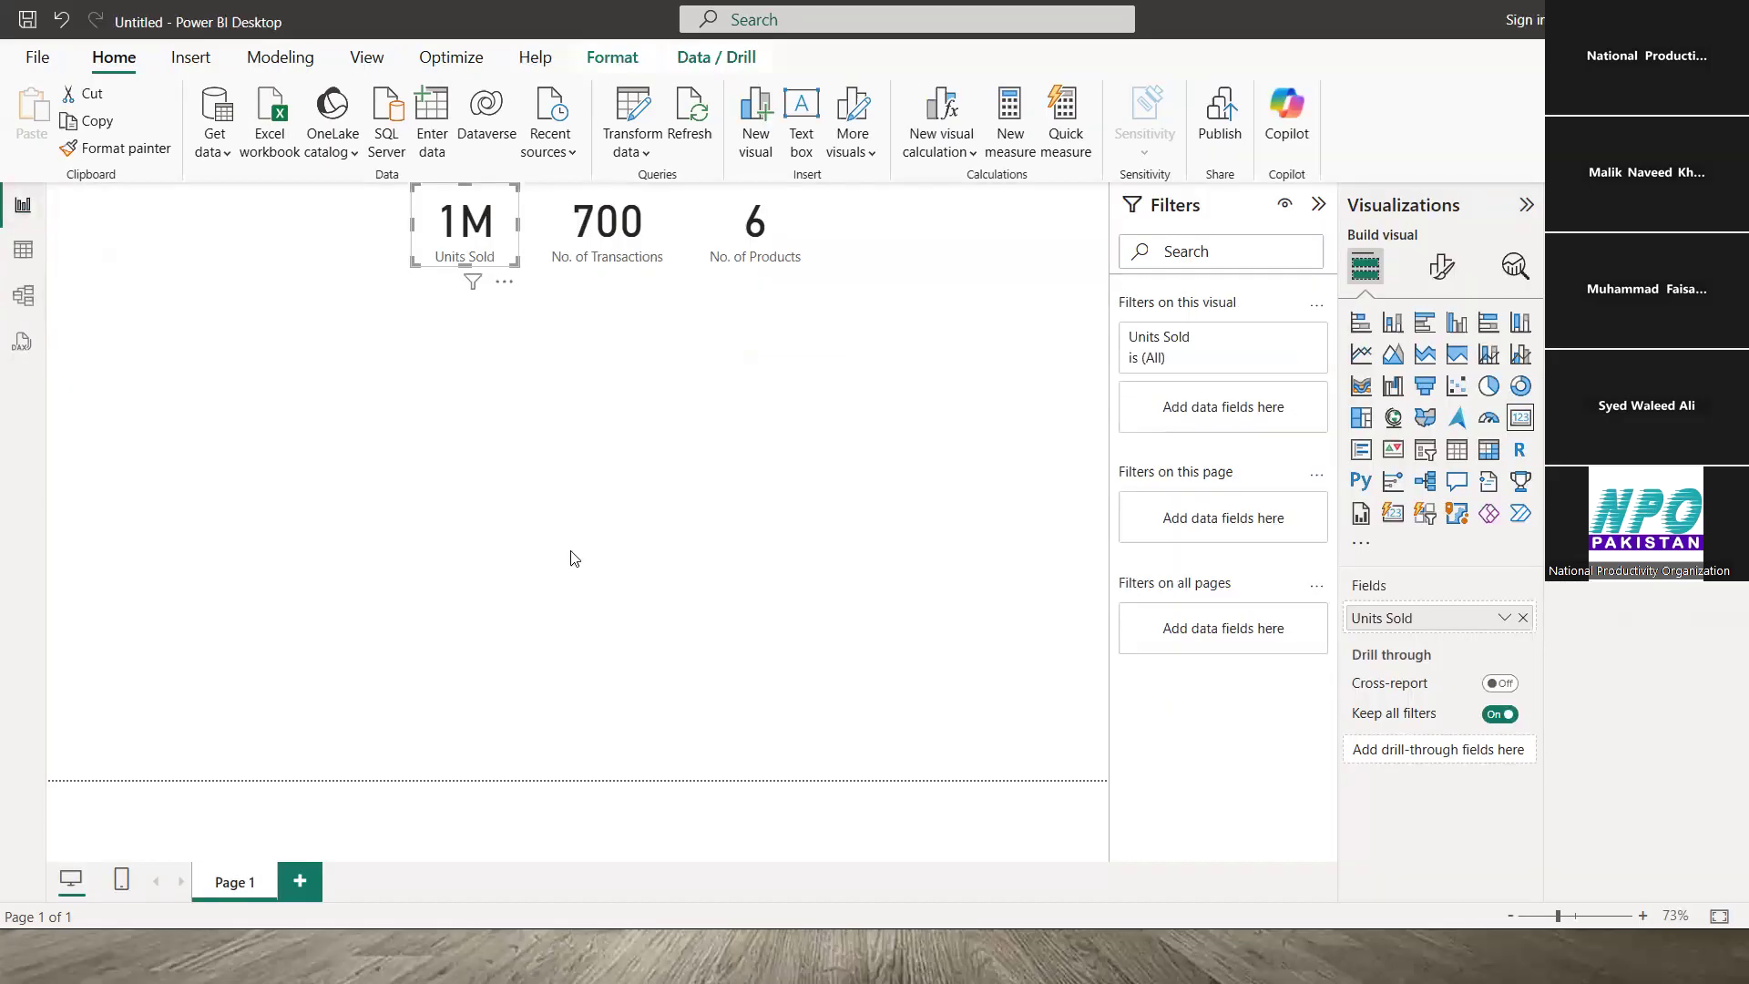
# - Advance the PowerPoint slide show, then return to the Power BI report and deselect the card
pyautogui.hotkey('alt', 'Tab')
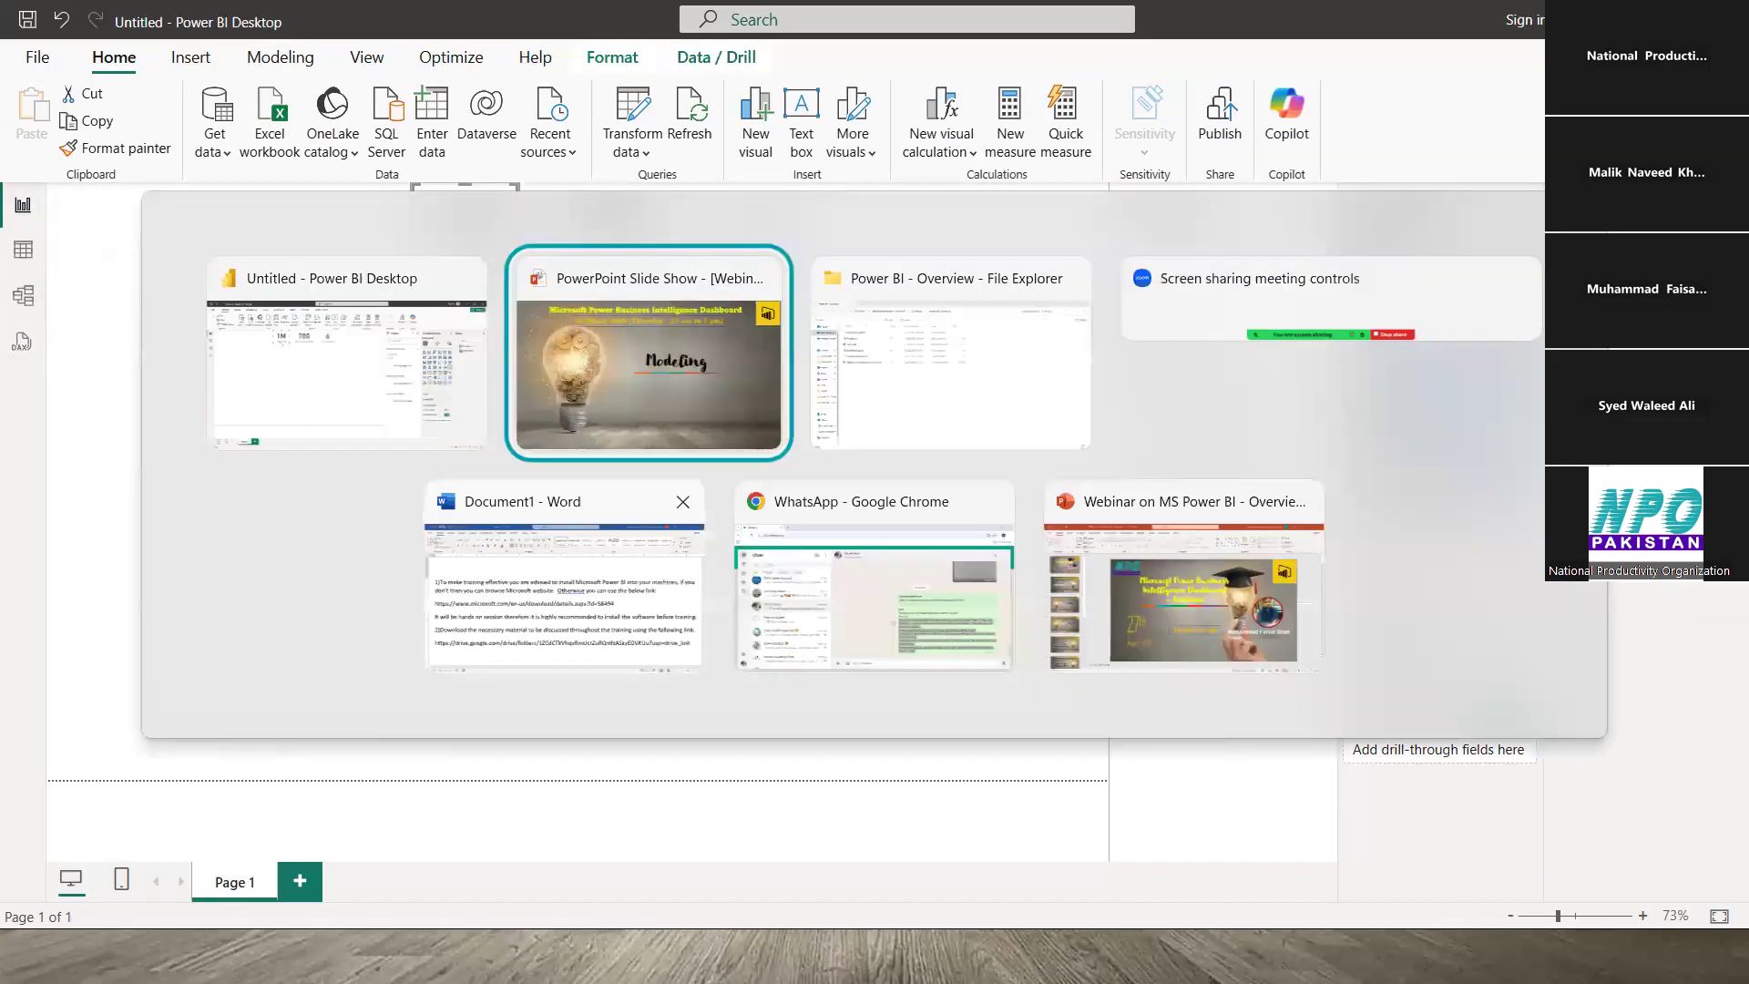
pyautogui.press('Right')
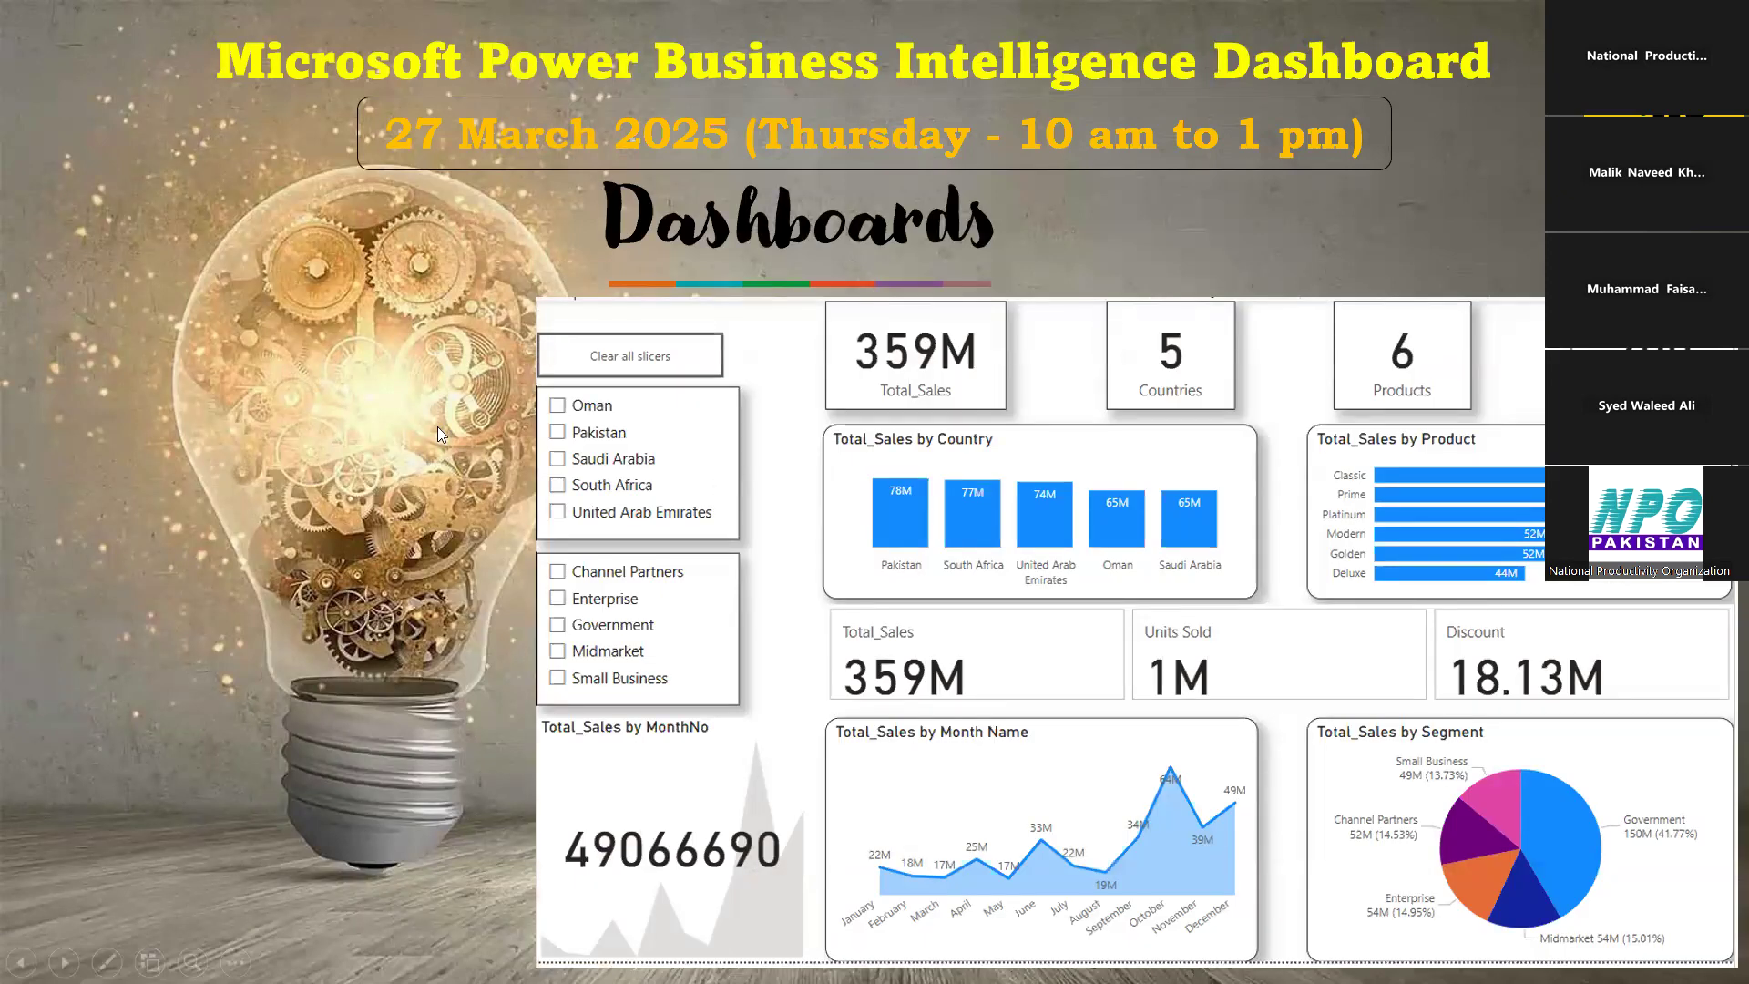
pyautogui.hotkey('alt', 'Tab')
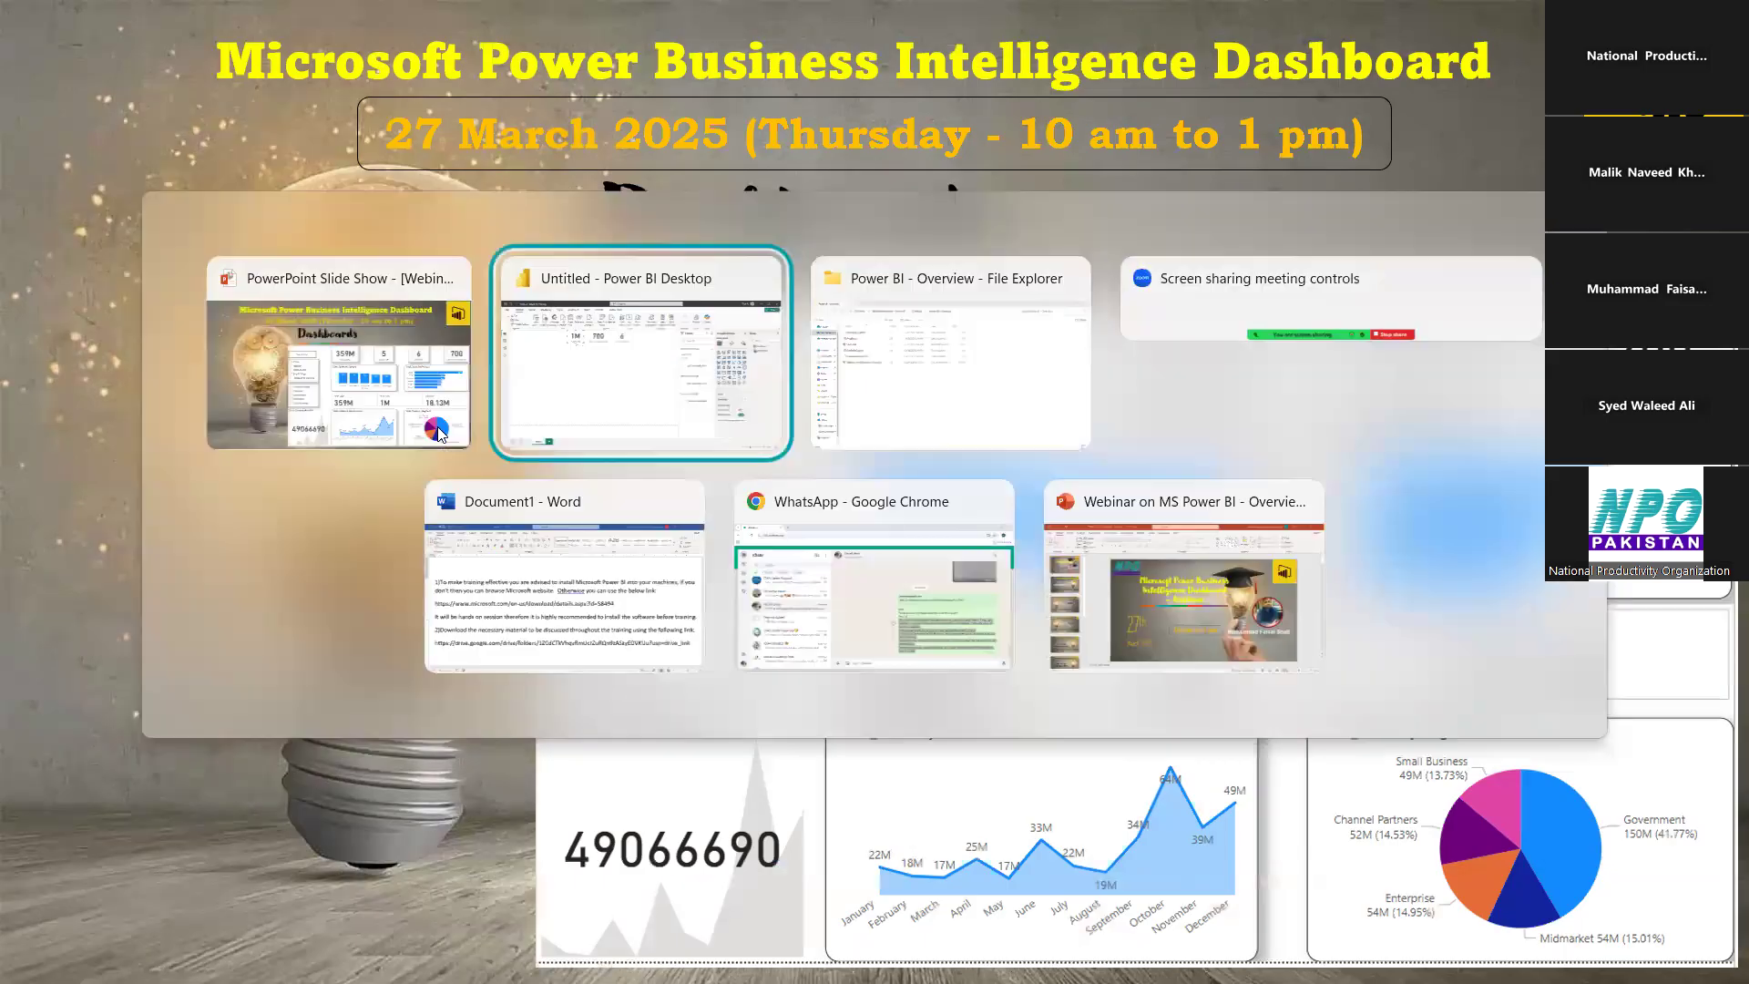
pyautogui.click(599, 411)
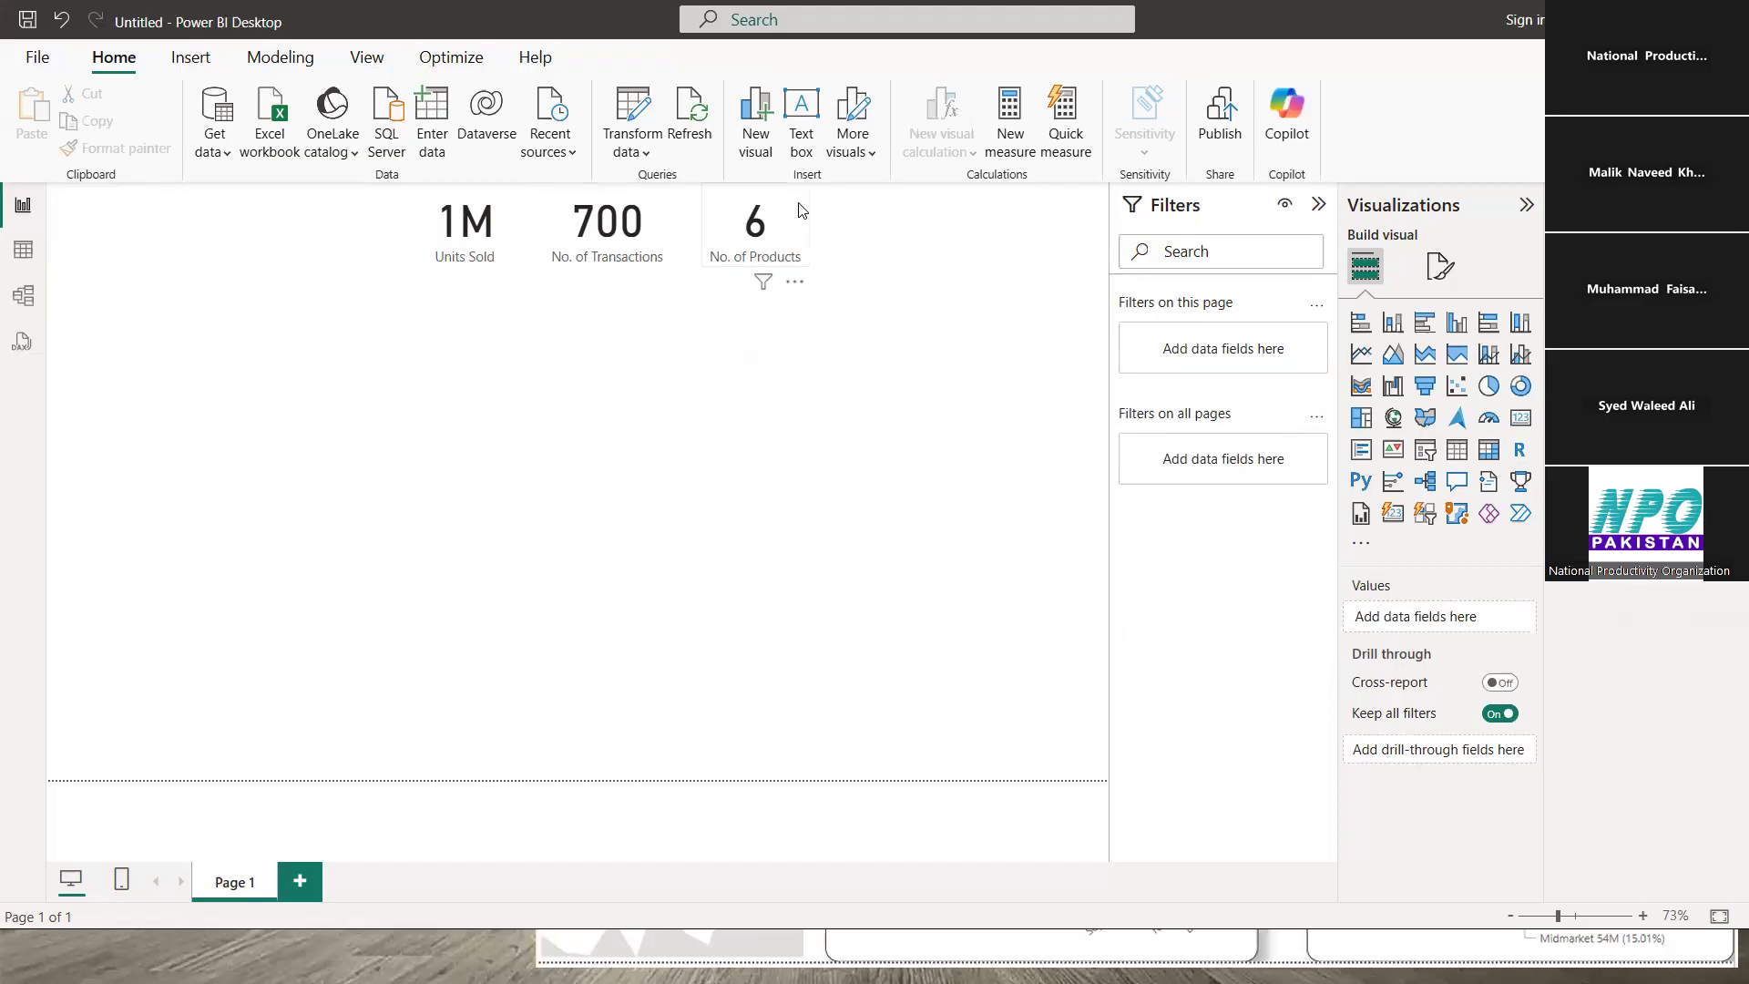
pyautogui.click(460, 222)
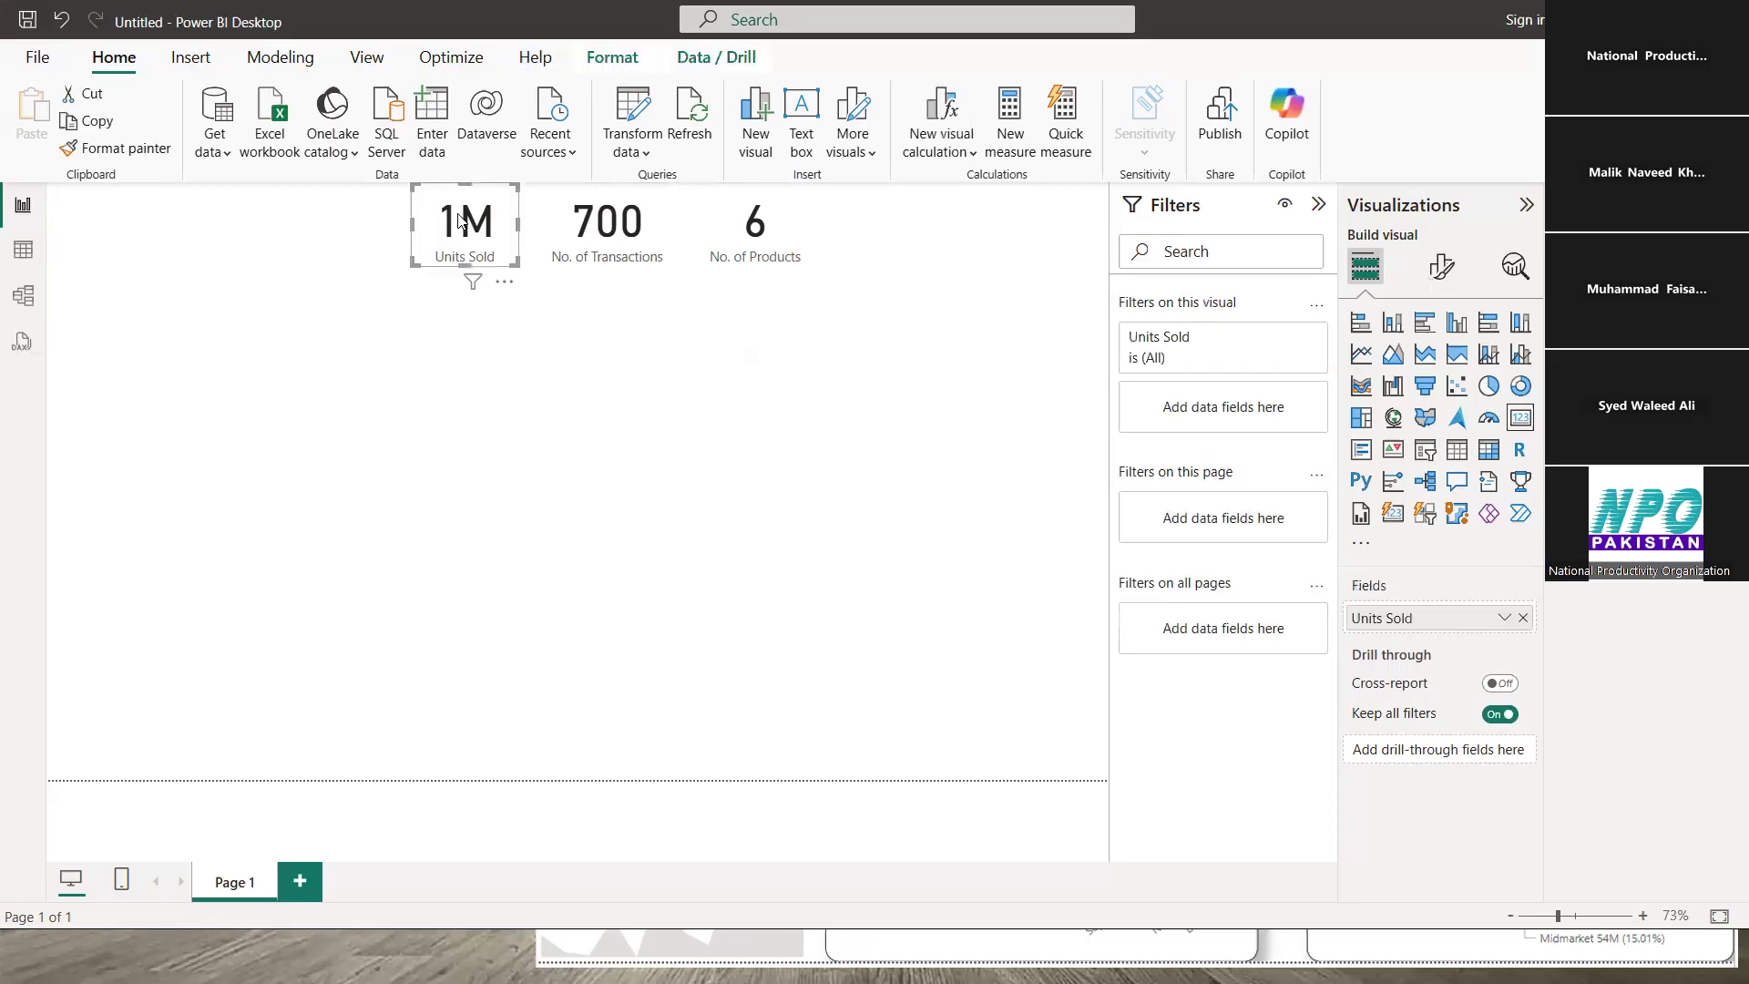
pyautogui.click(23, 254)
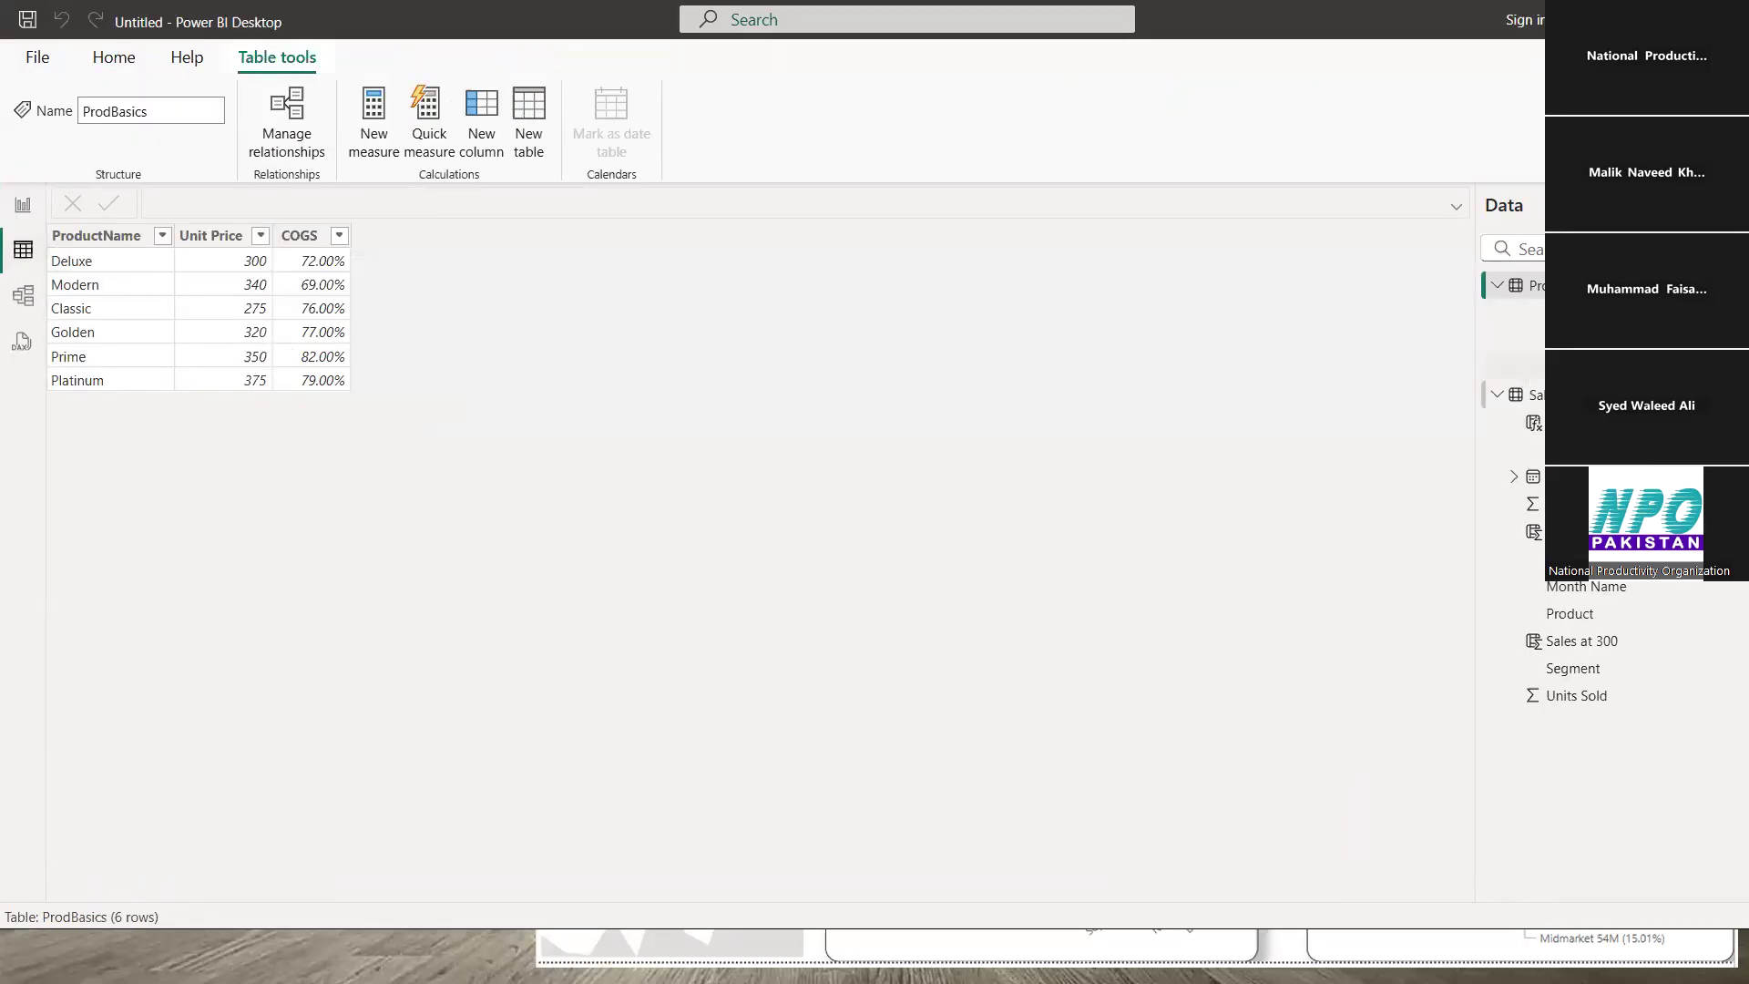
pyautogui.click(1536, 386)
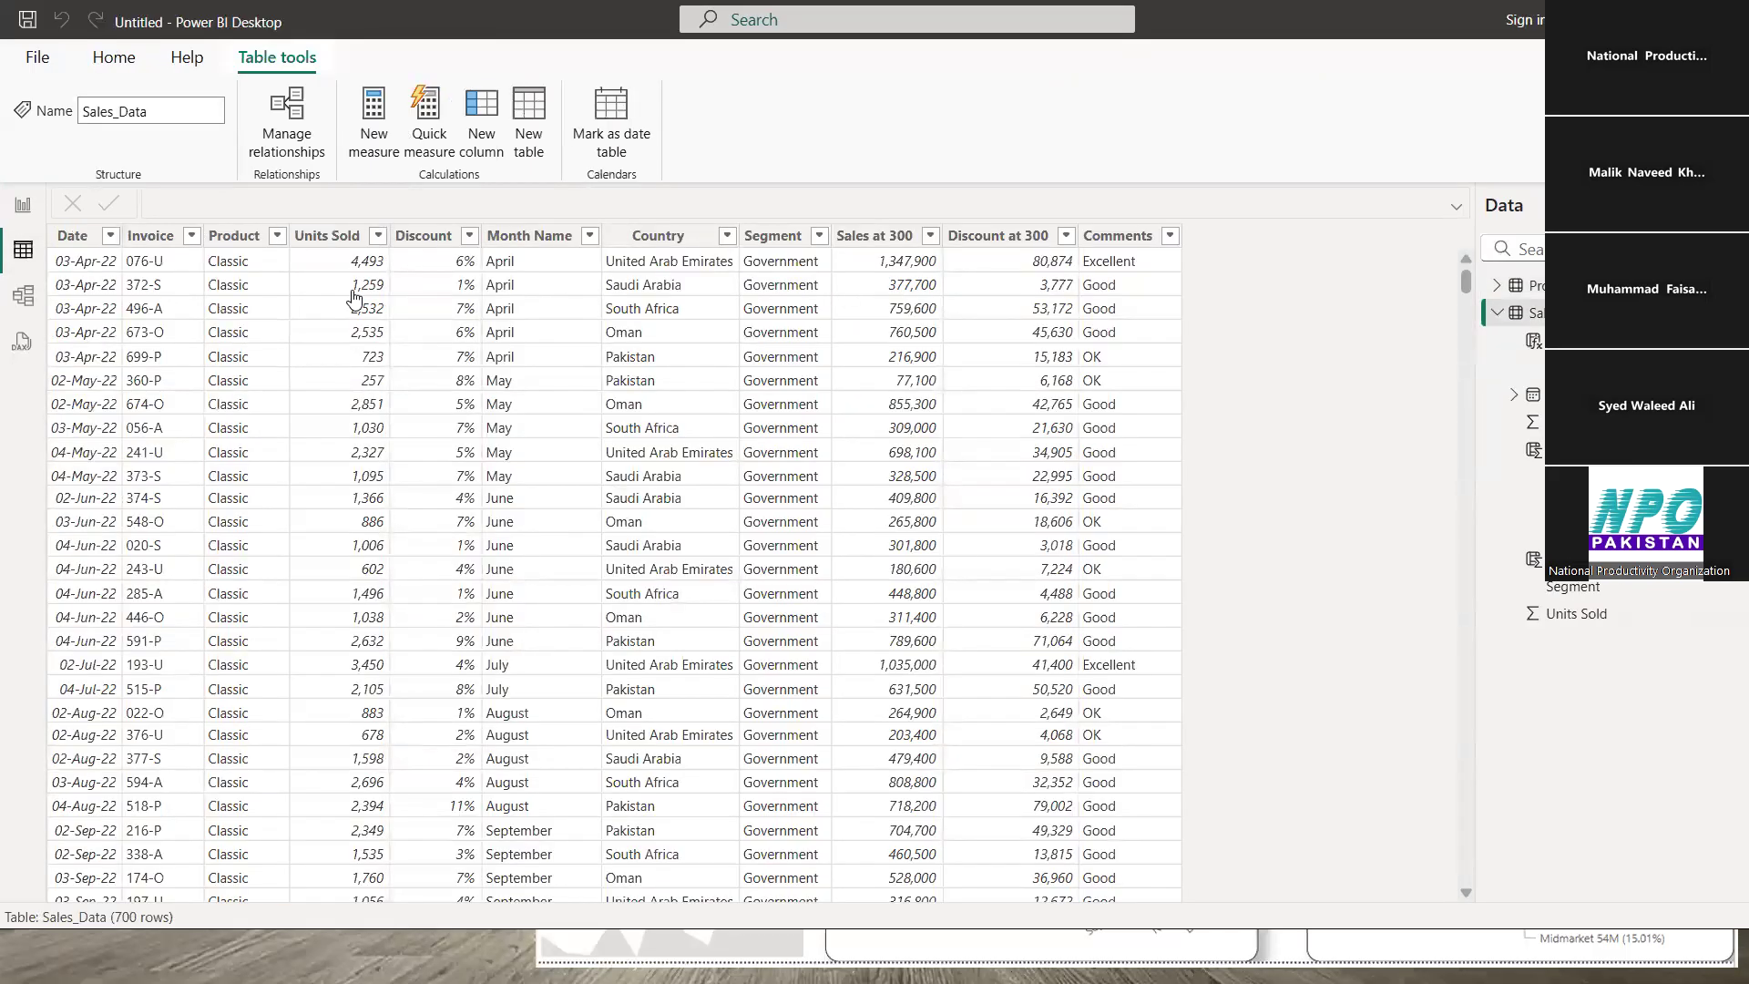
pyautogui.click(326, 257)
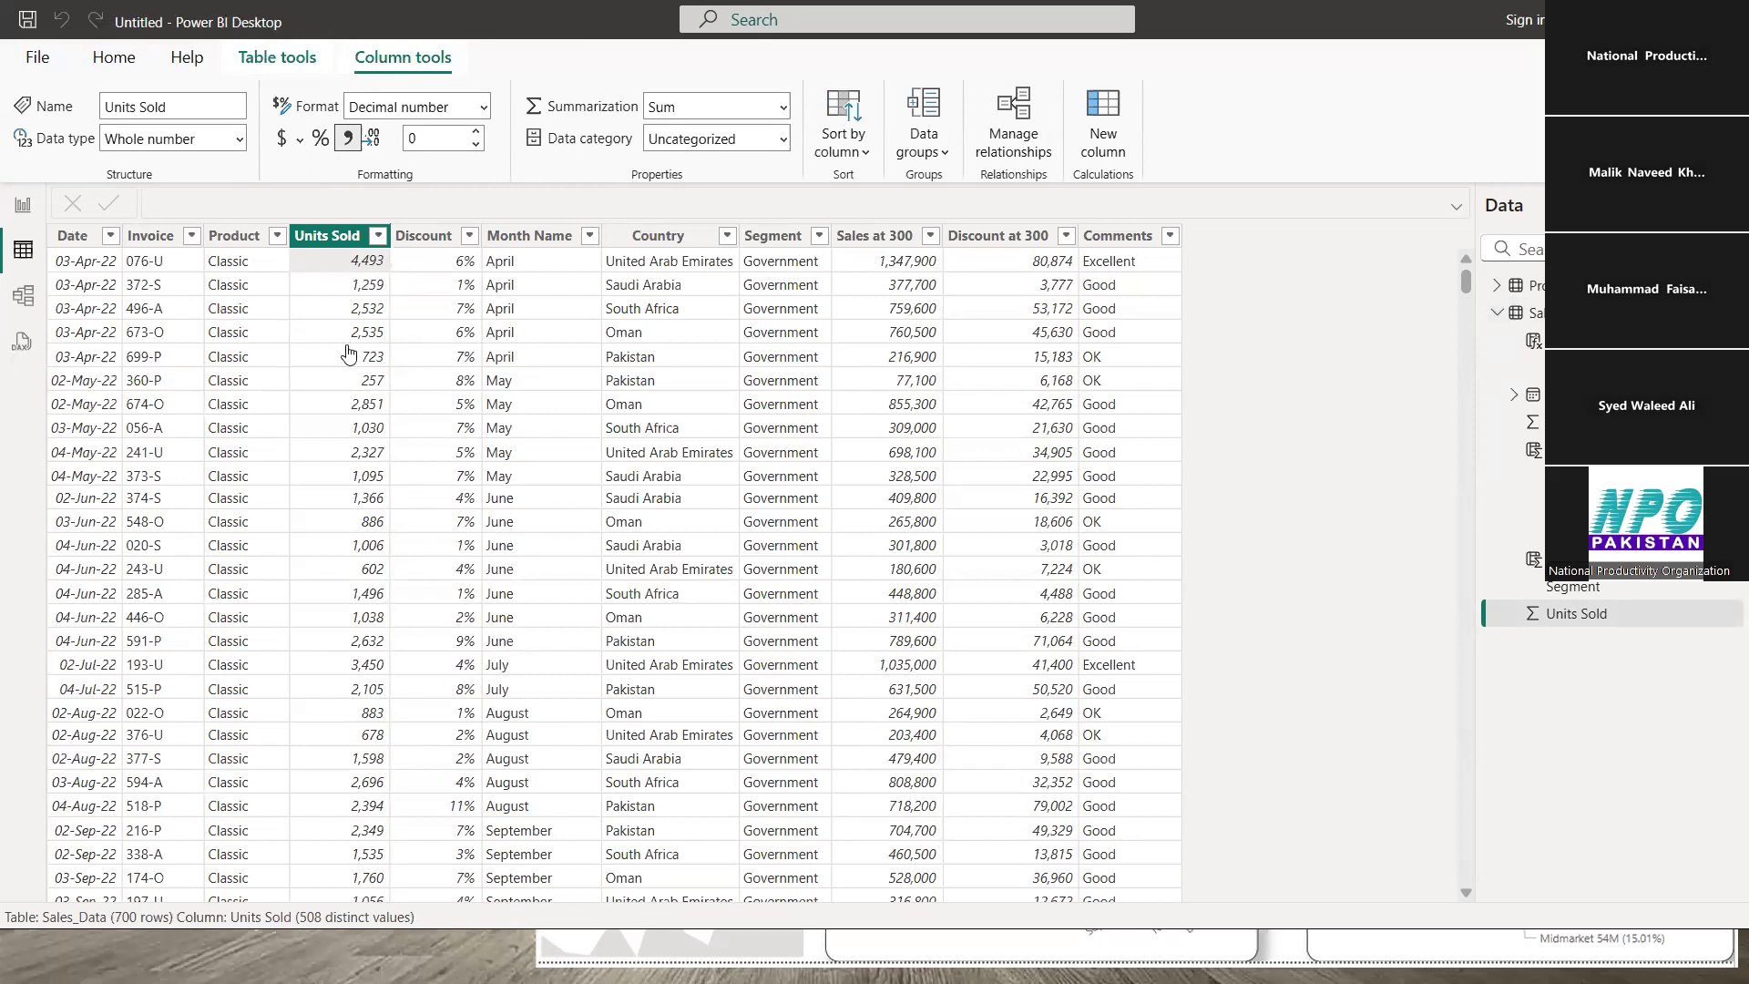
pyautogui.click(28, 228)
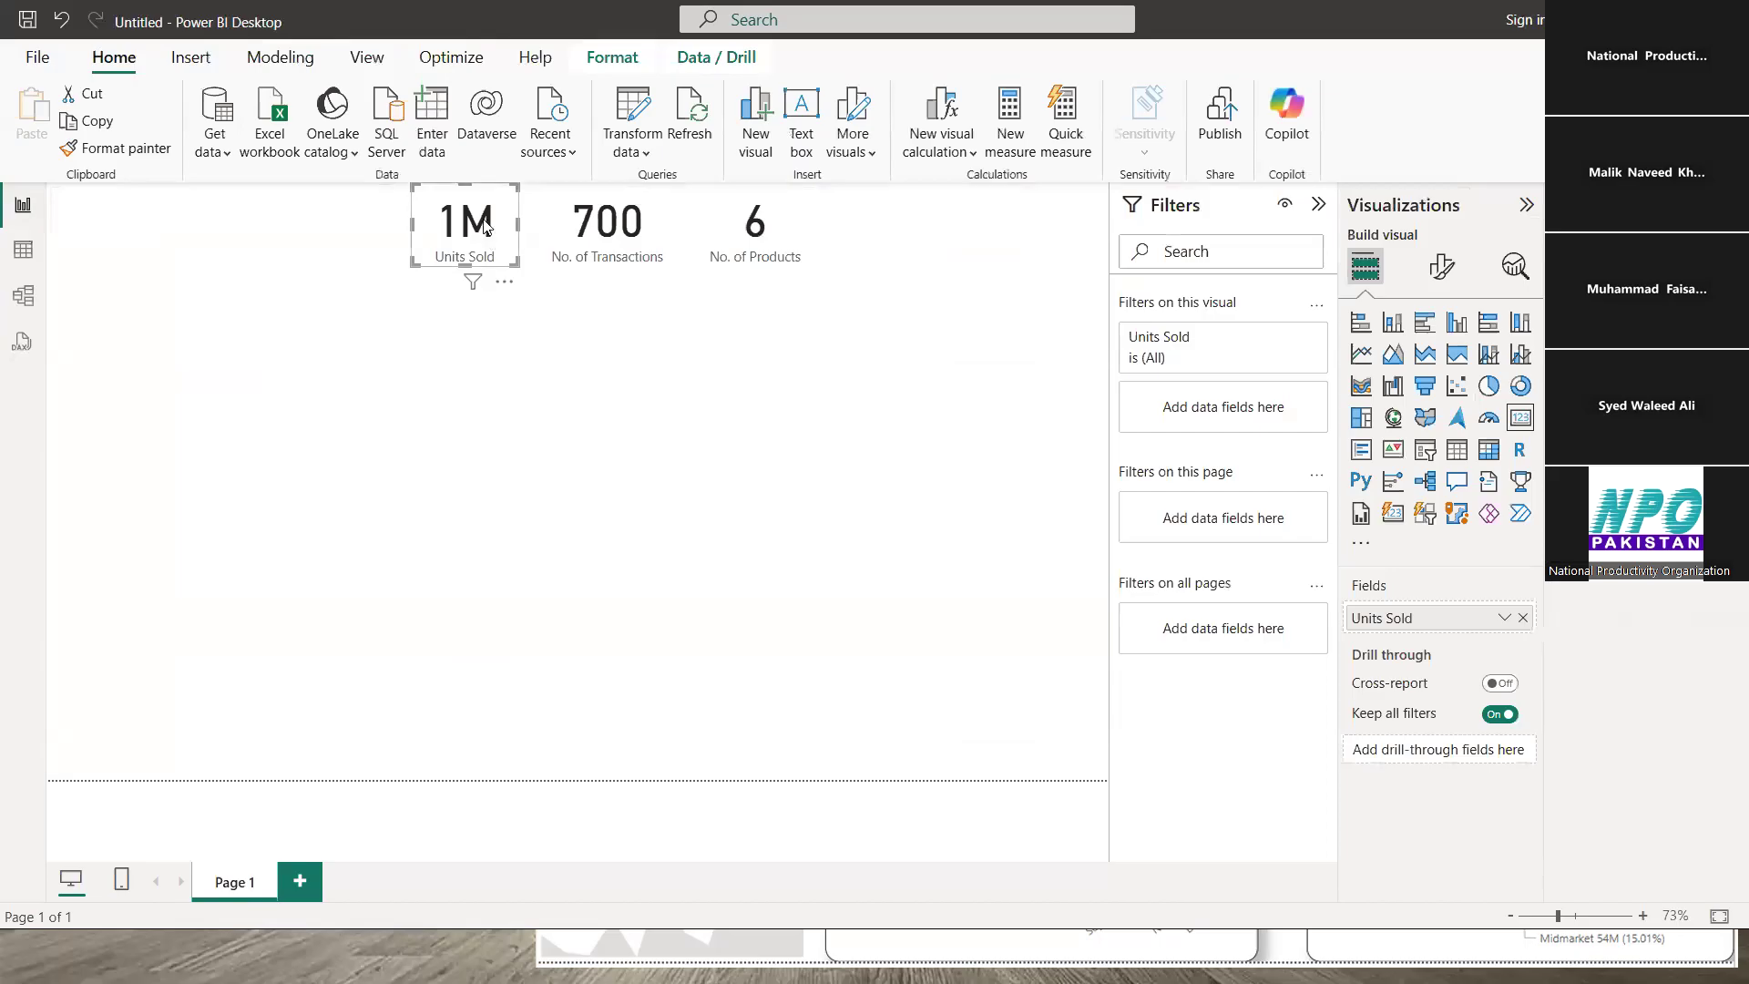
pyautogui.click(1505, 619)
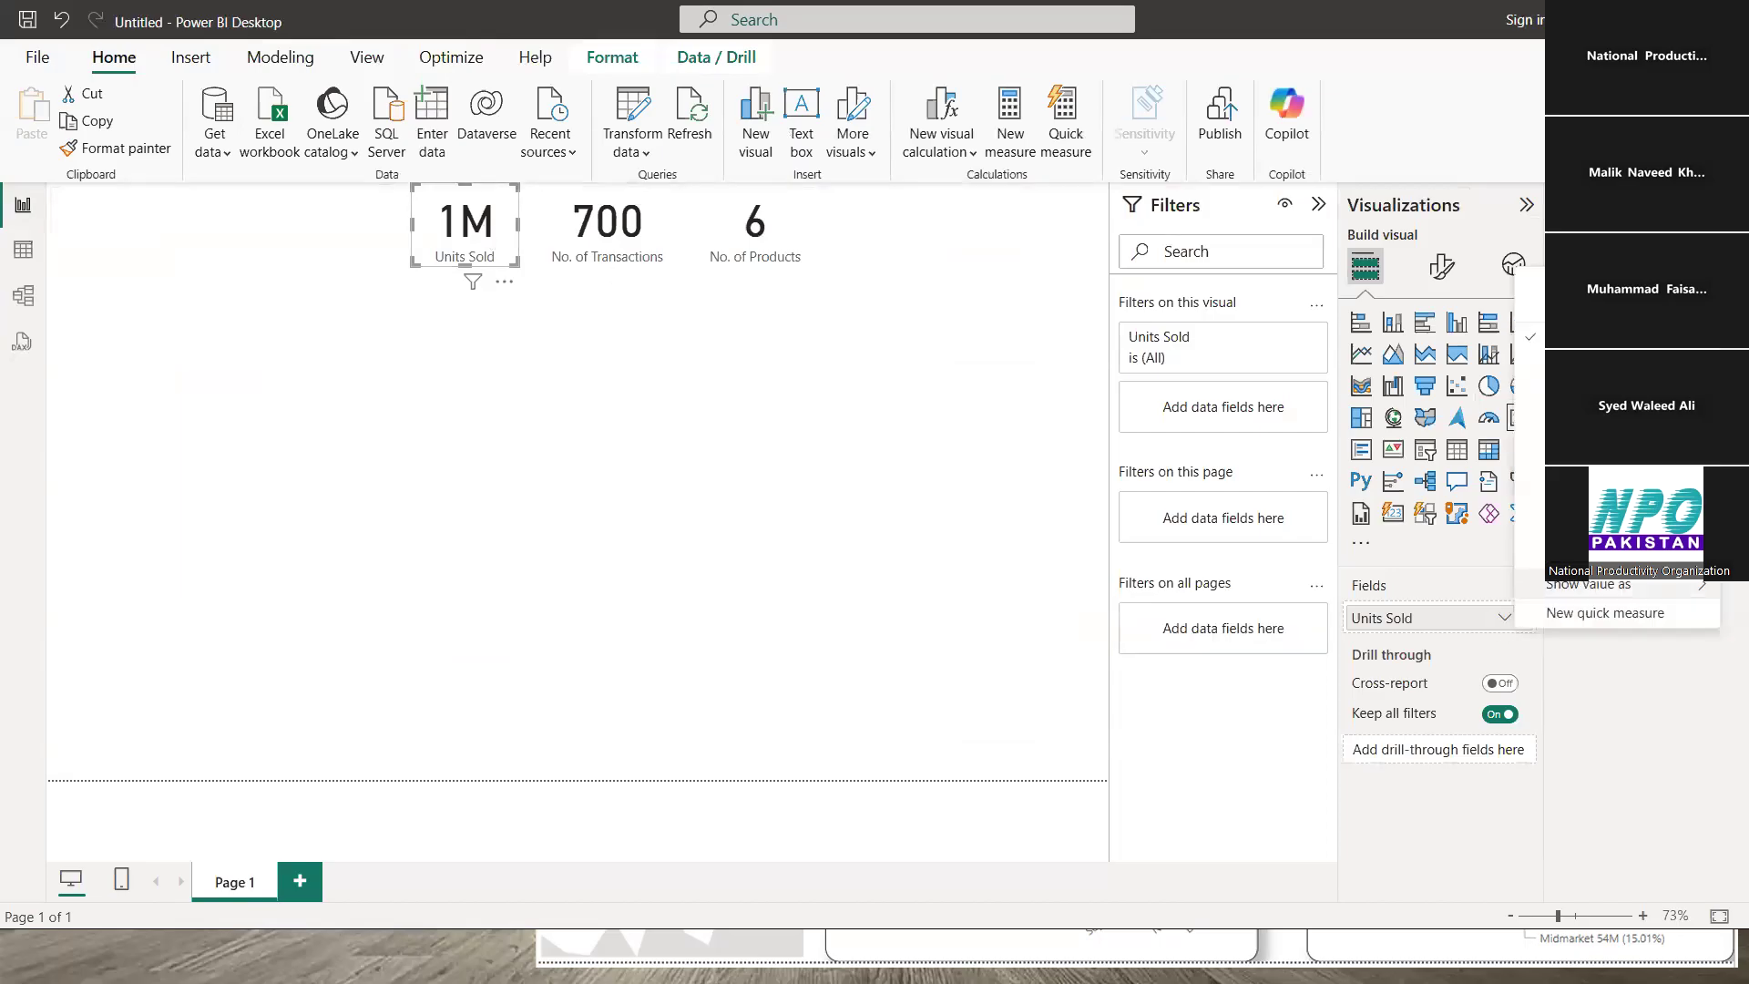
pyautogui.click(613, 566)
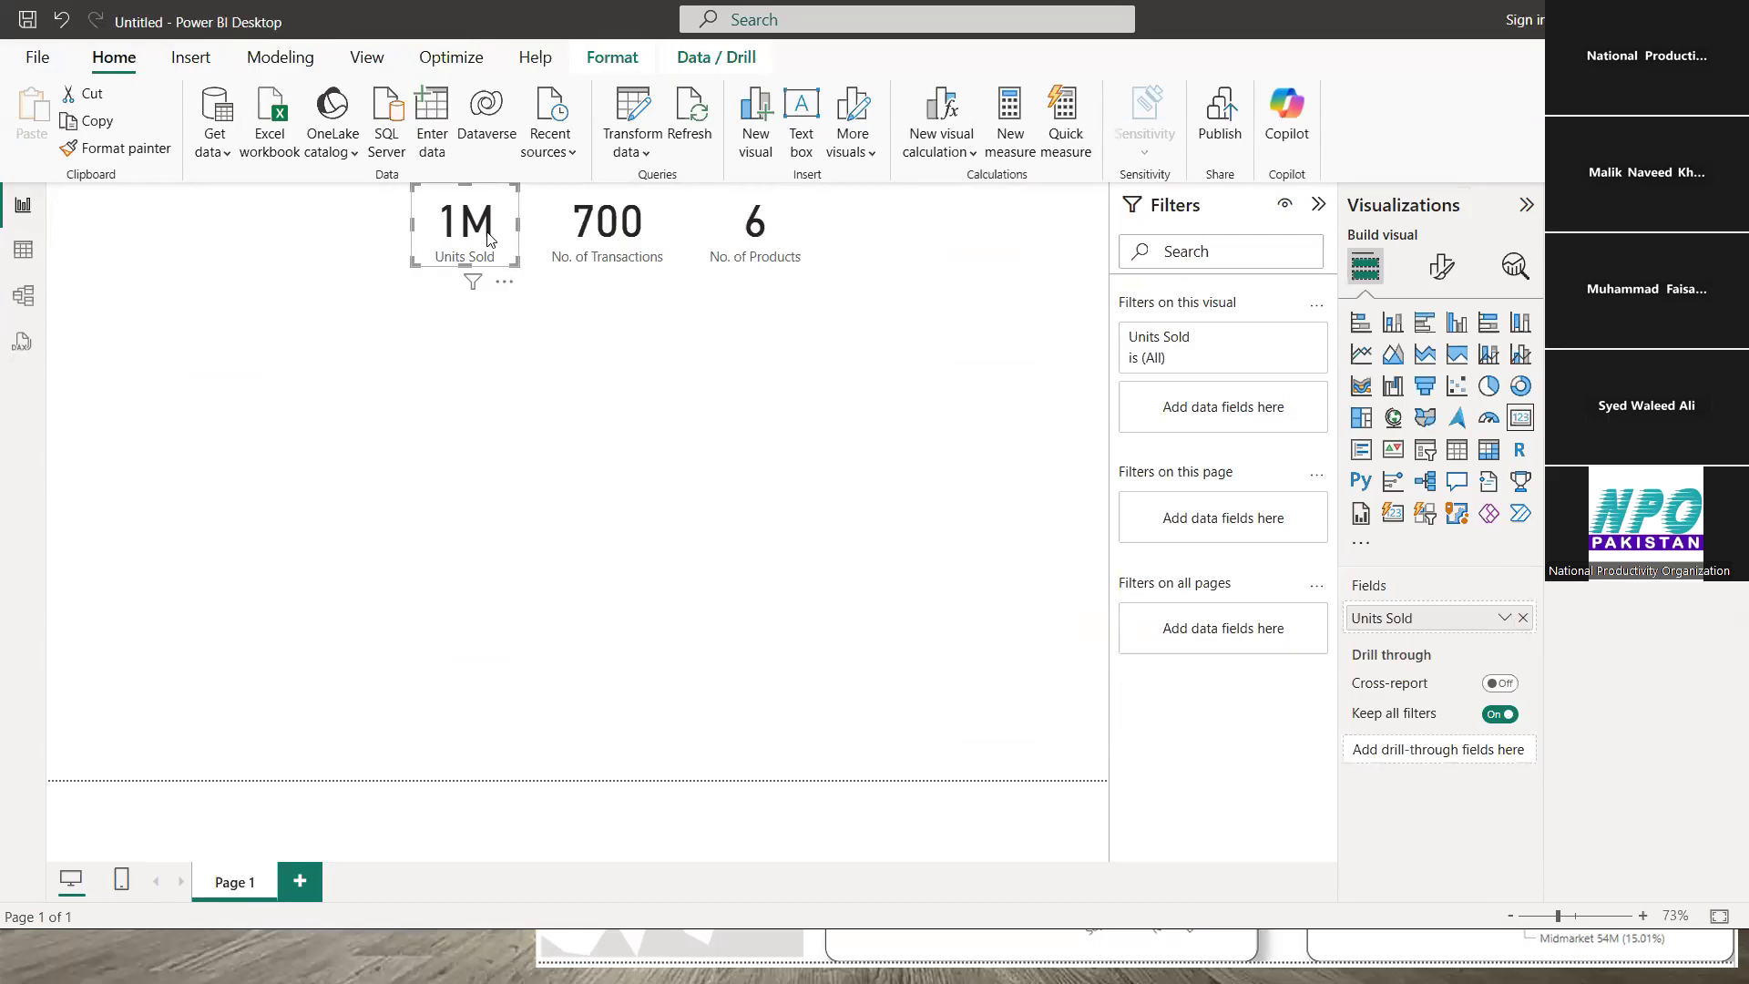
pyautogui.click(665, 428)
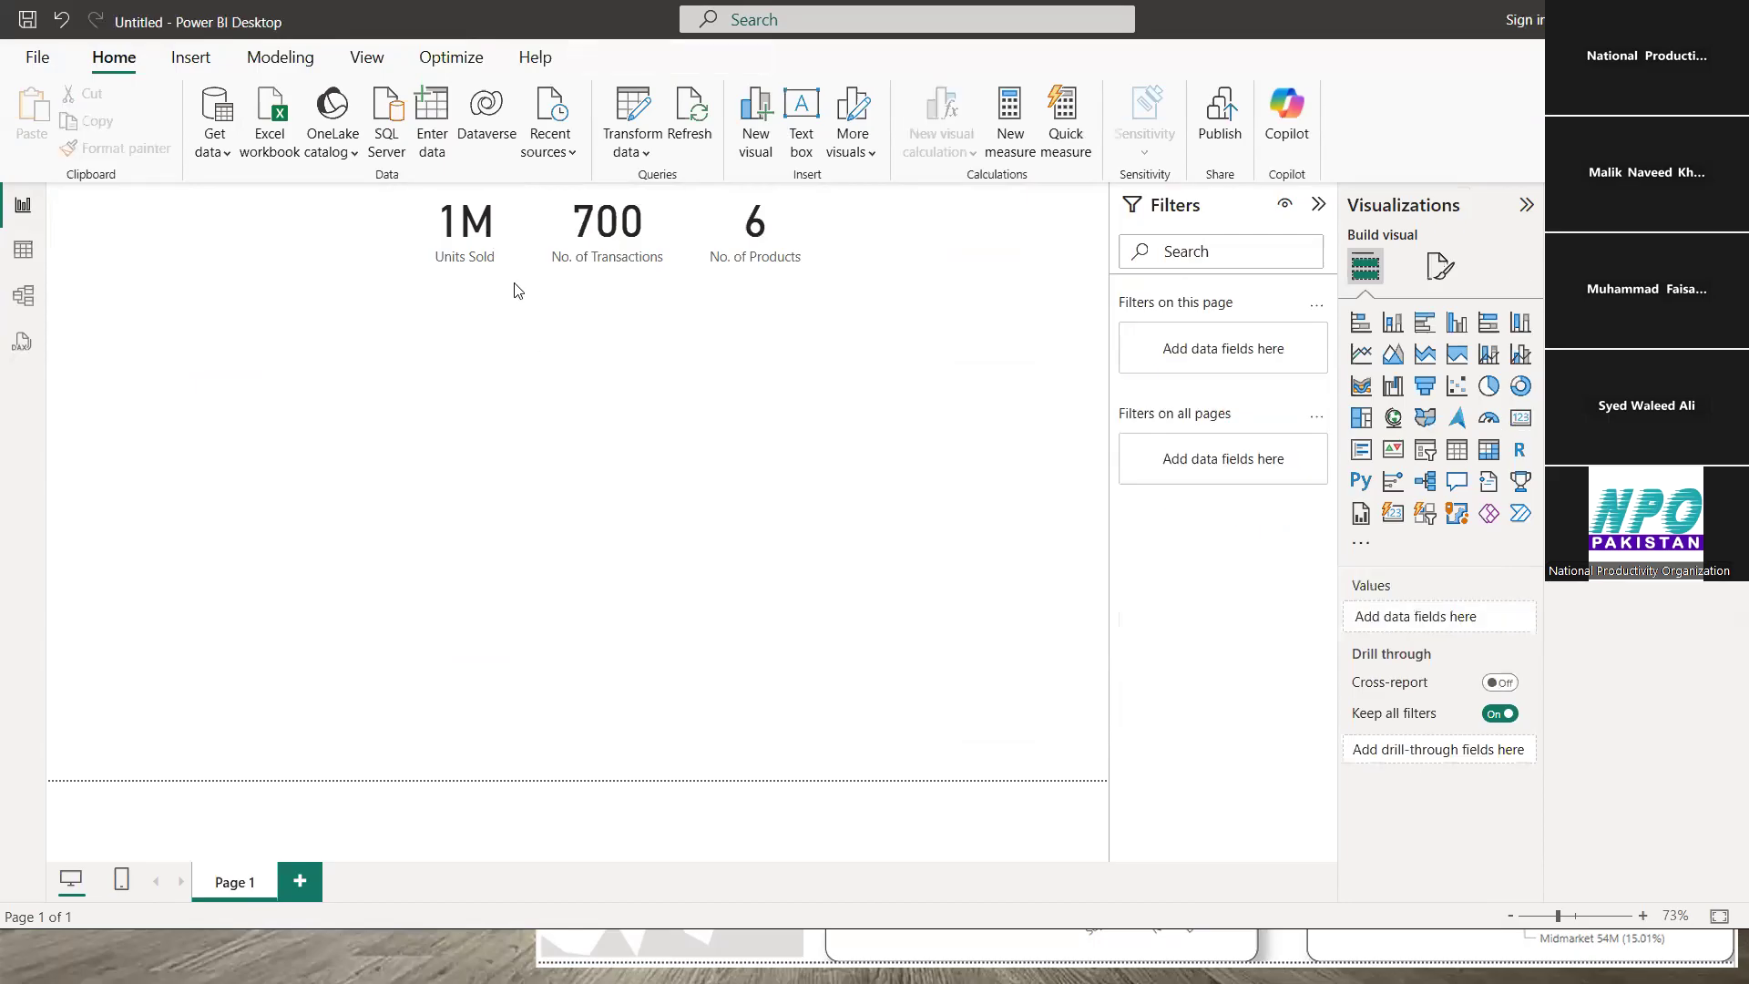
pyautogui.click(516, 229)
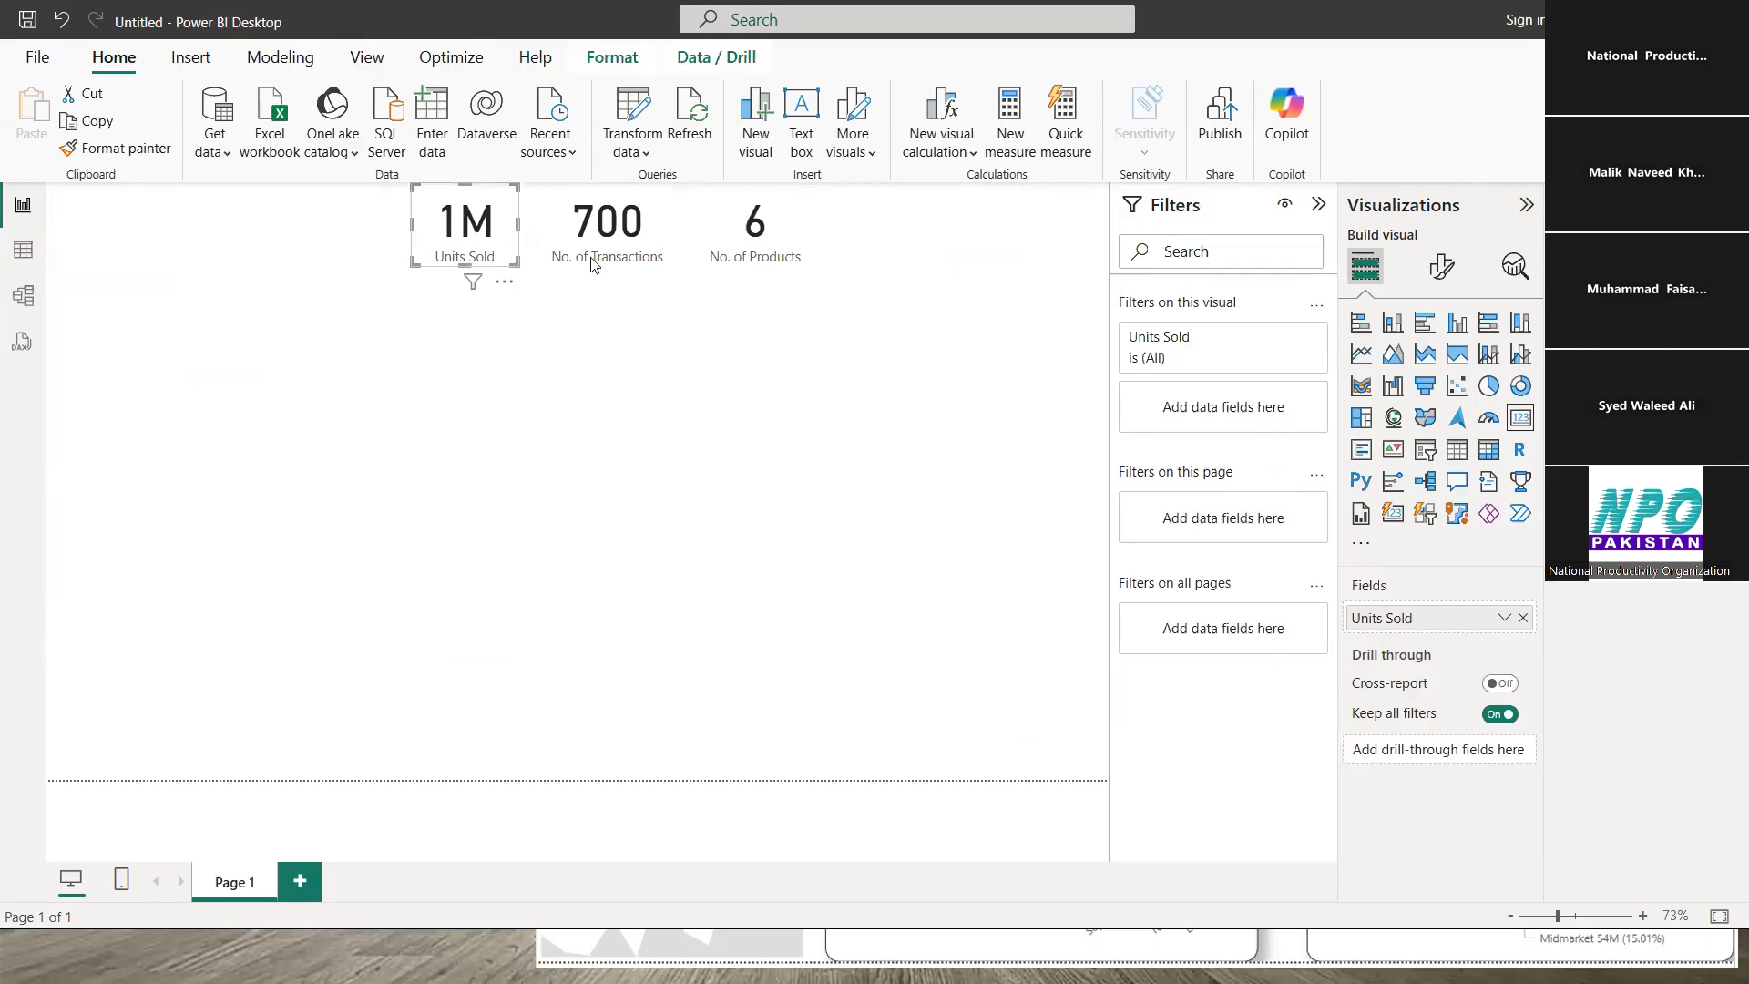
pyautogui.click(608, 228)
pyautogui.click(774, 217)
pyautogui.click(499, 215)
pyautogui.click(752, 218)
pyautogui.click(724, 413)
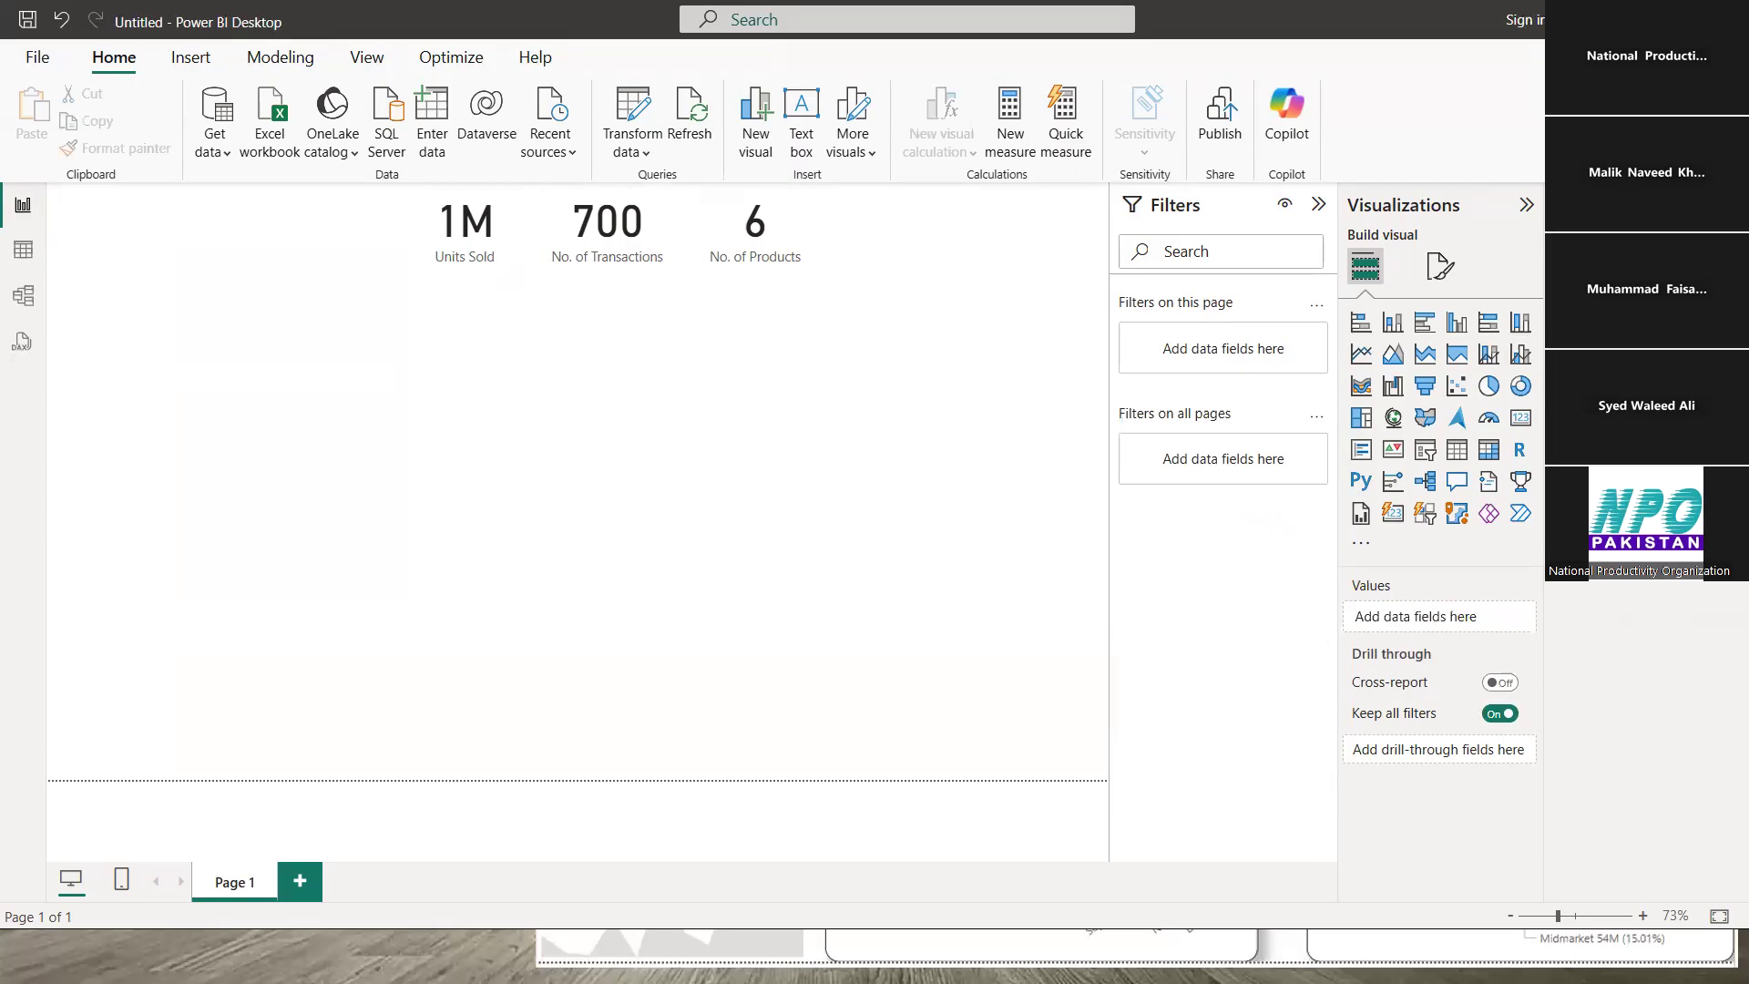
pyautogui.click(1563, 289)
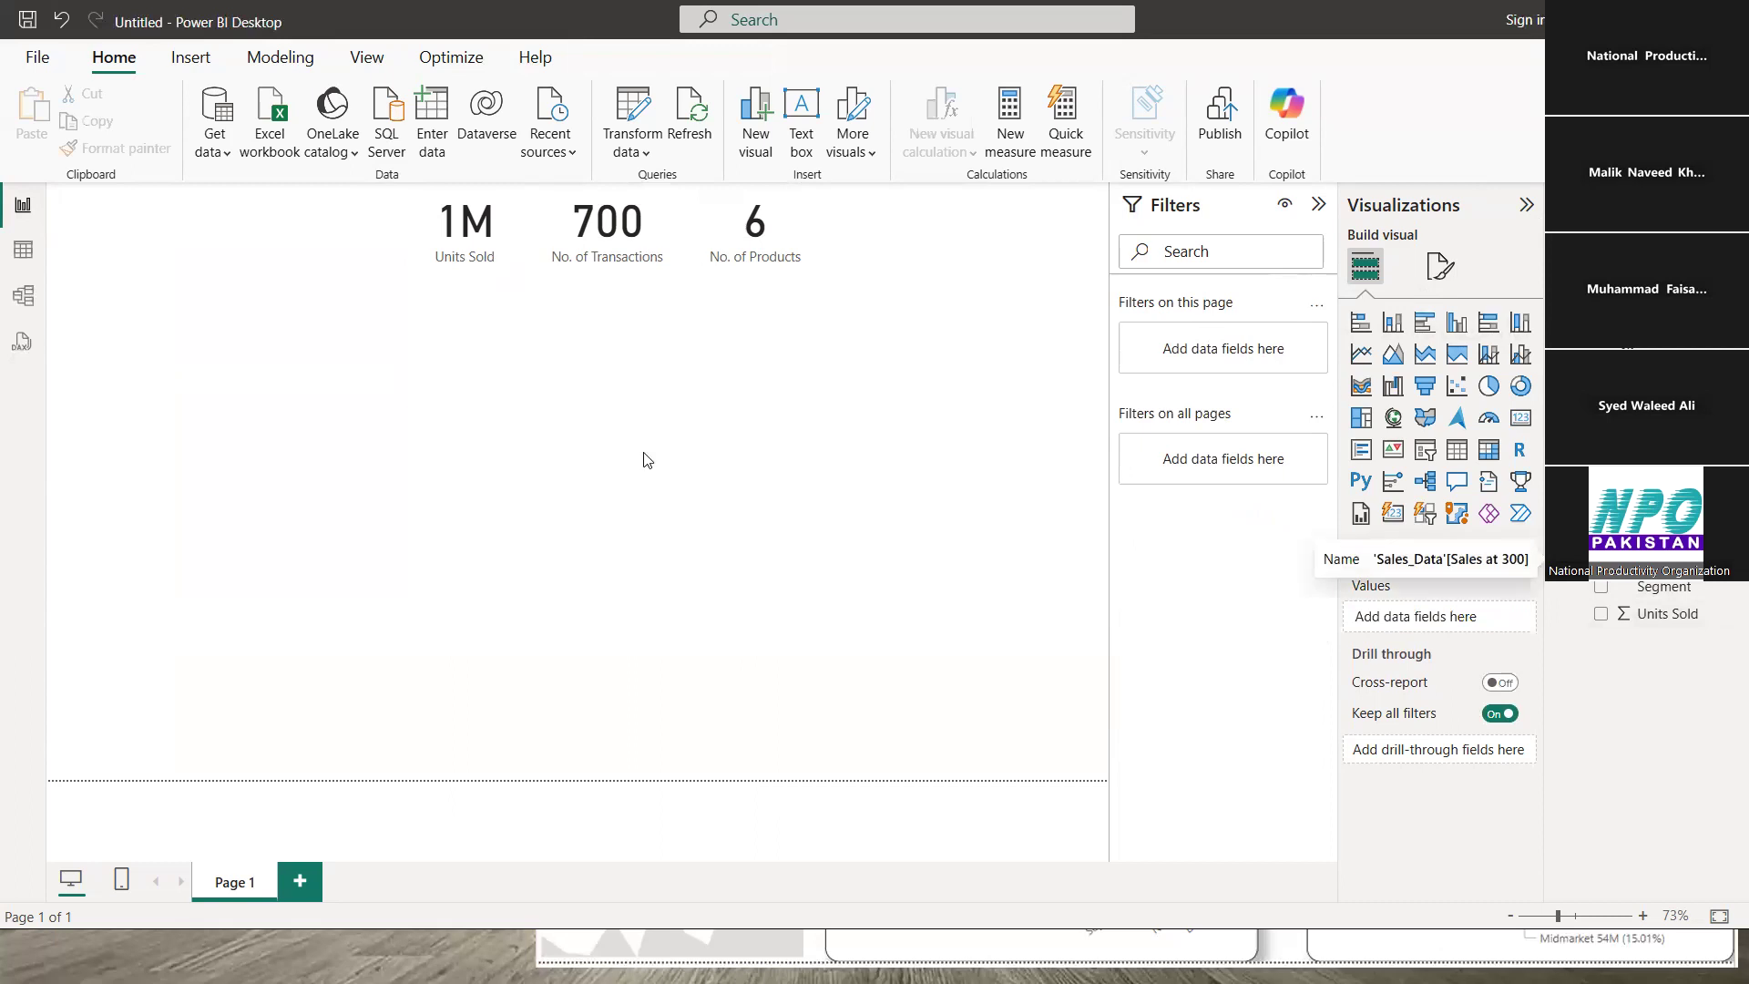
# - Add a small top-left card showing Sum of Sales at 300 as 338M
pyautogui.click(1520, 421)
pyautogui.moveTo(313, 538); pyautogui.dragTo(310, 335)
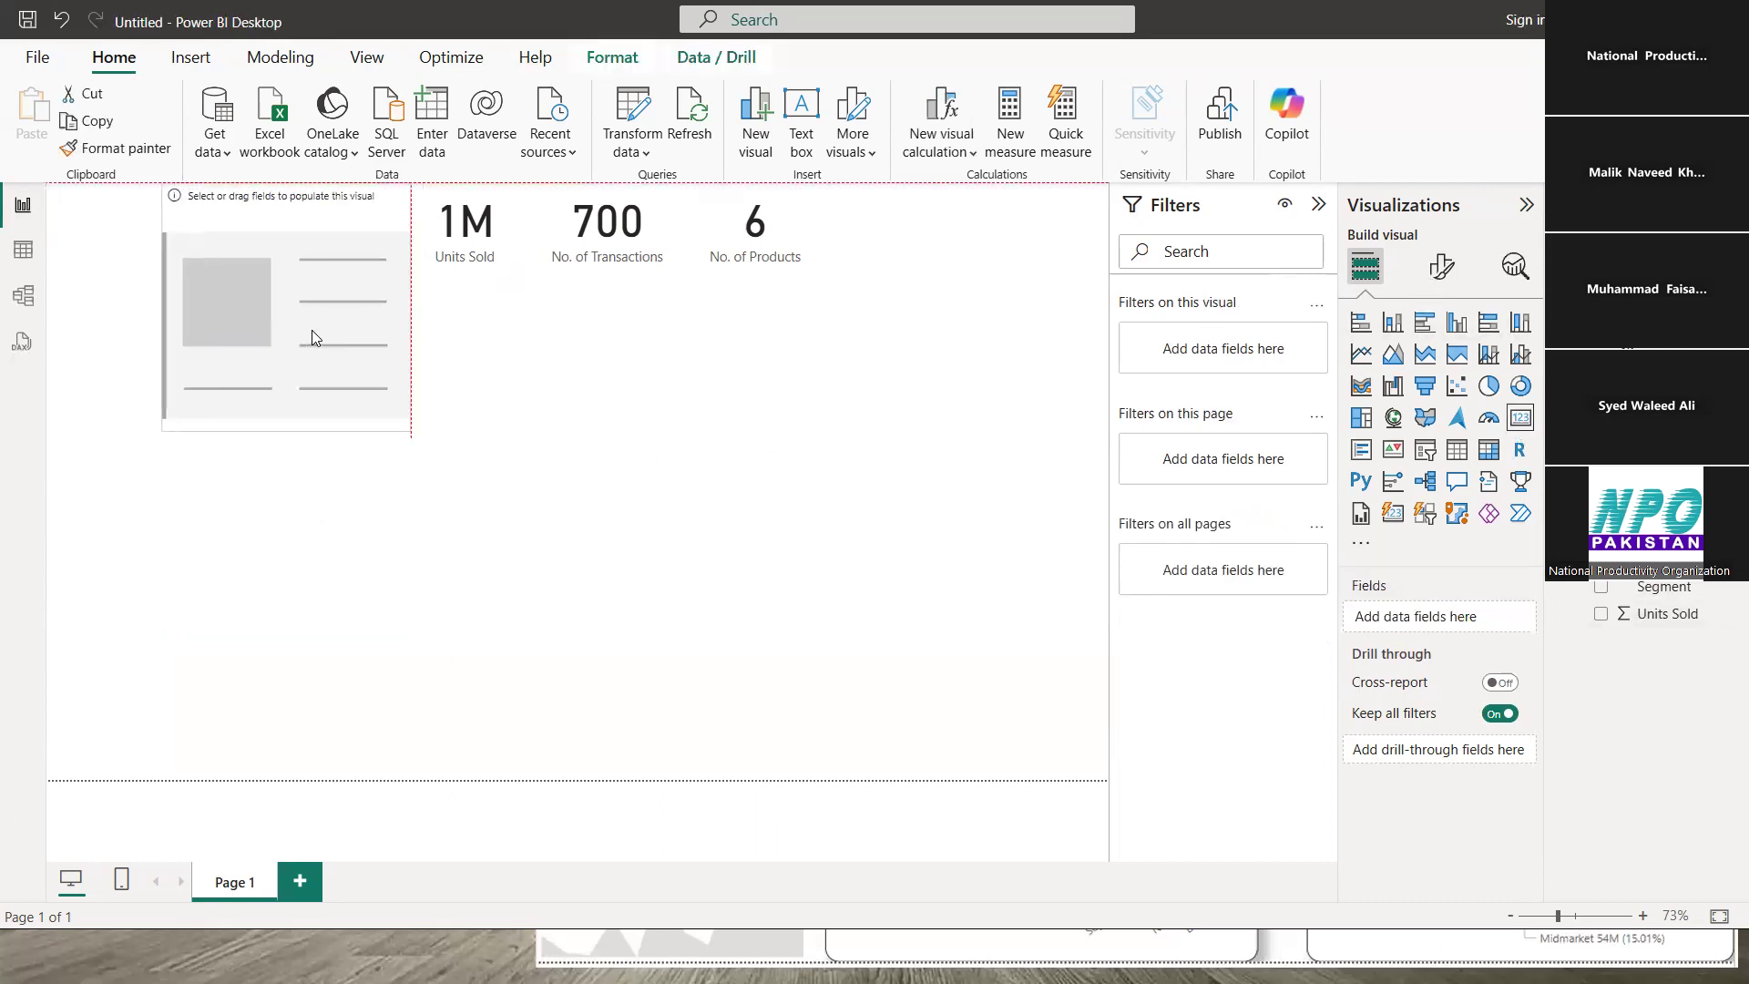
pyautogui.moveTo(407, 428); pyautogui.dragTo(393, 266)
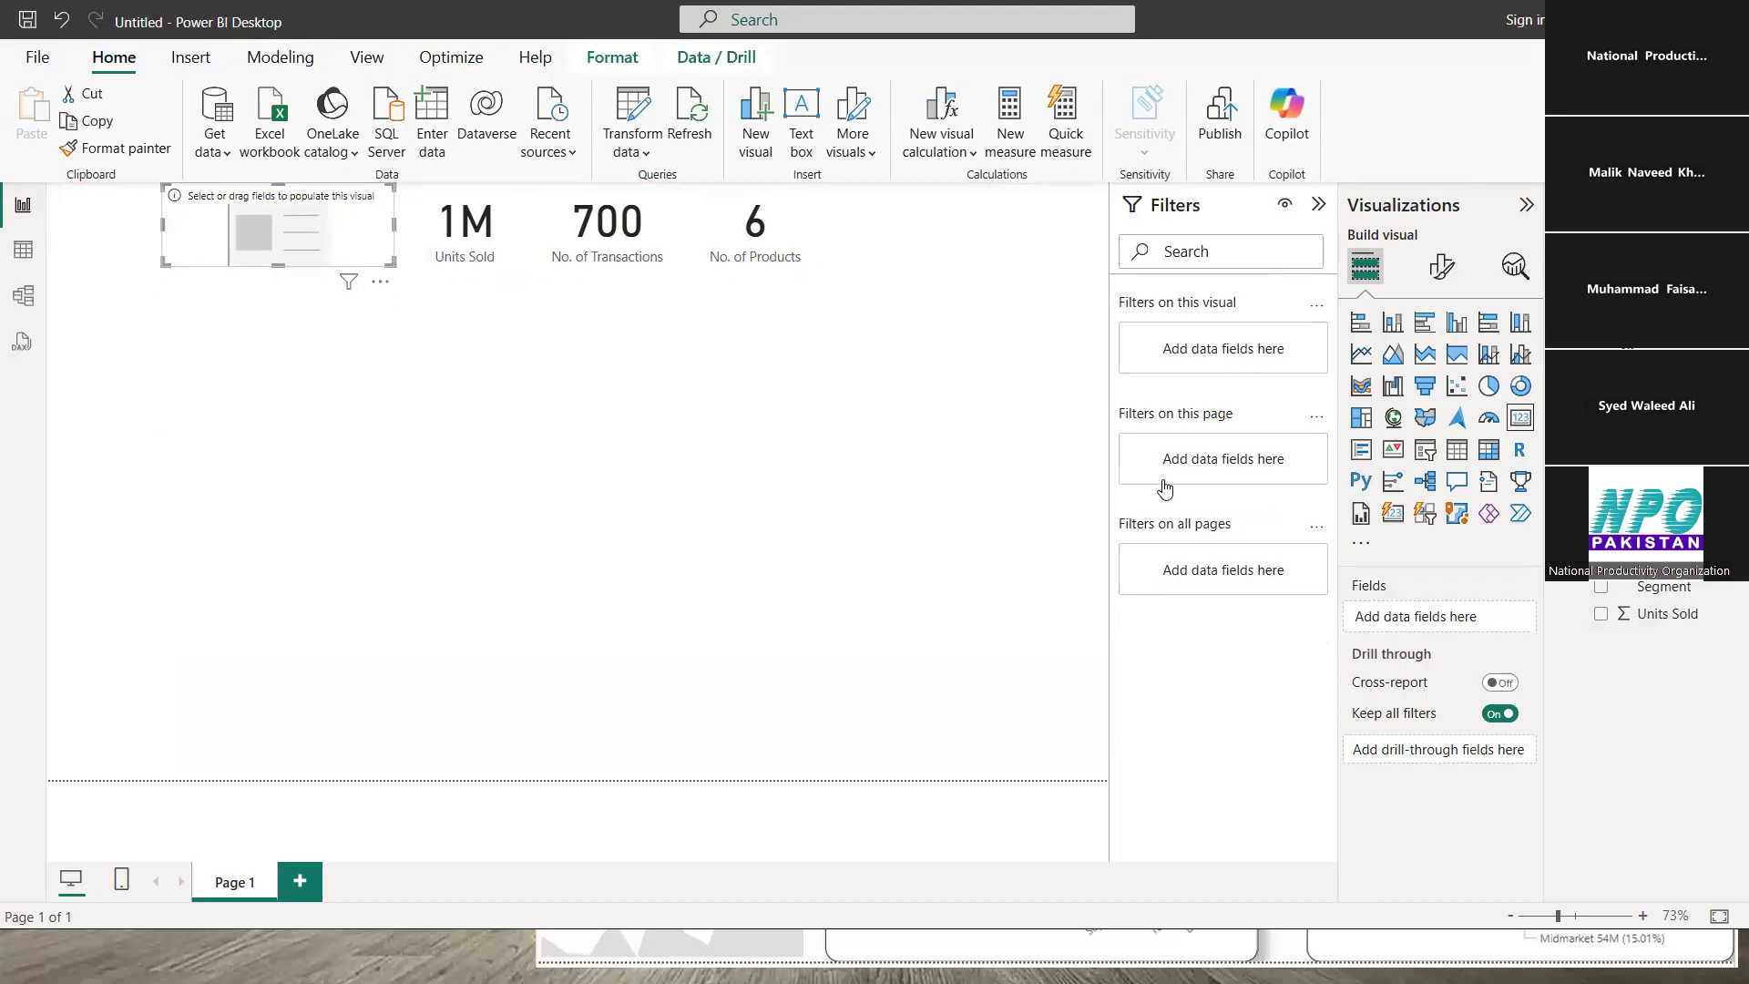
pyautogui.click(1600, 559)
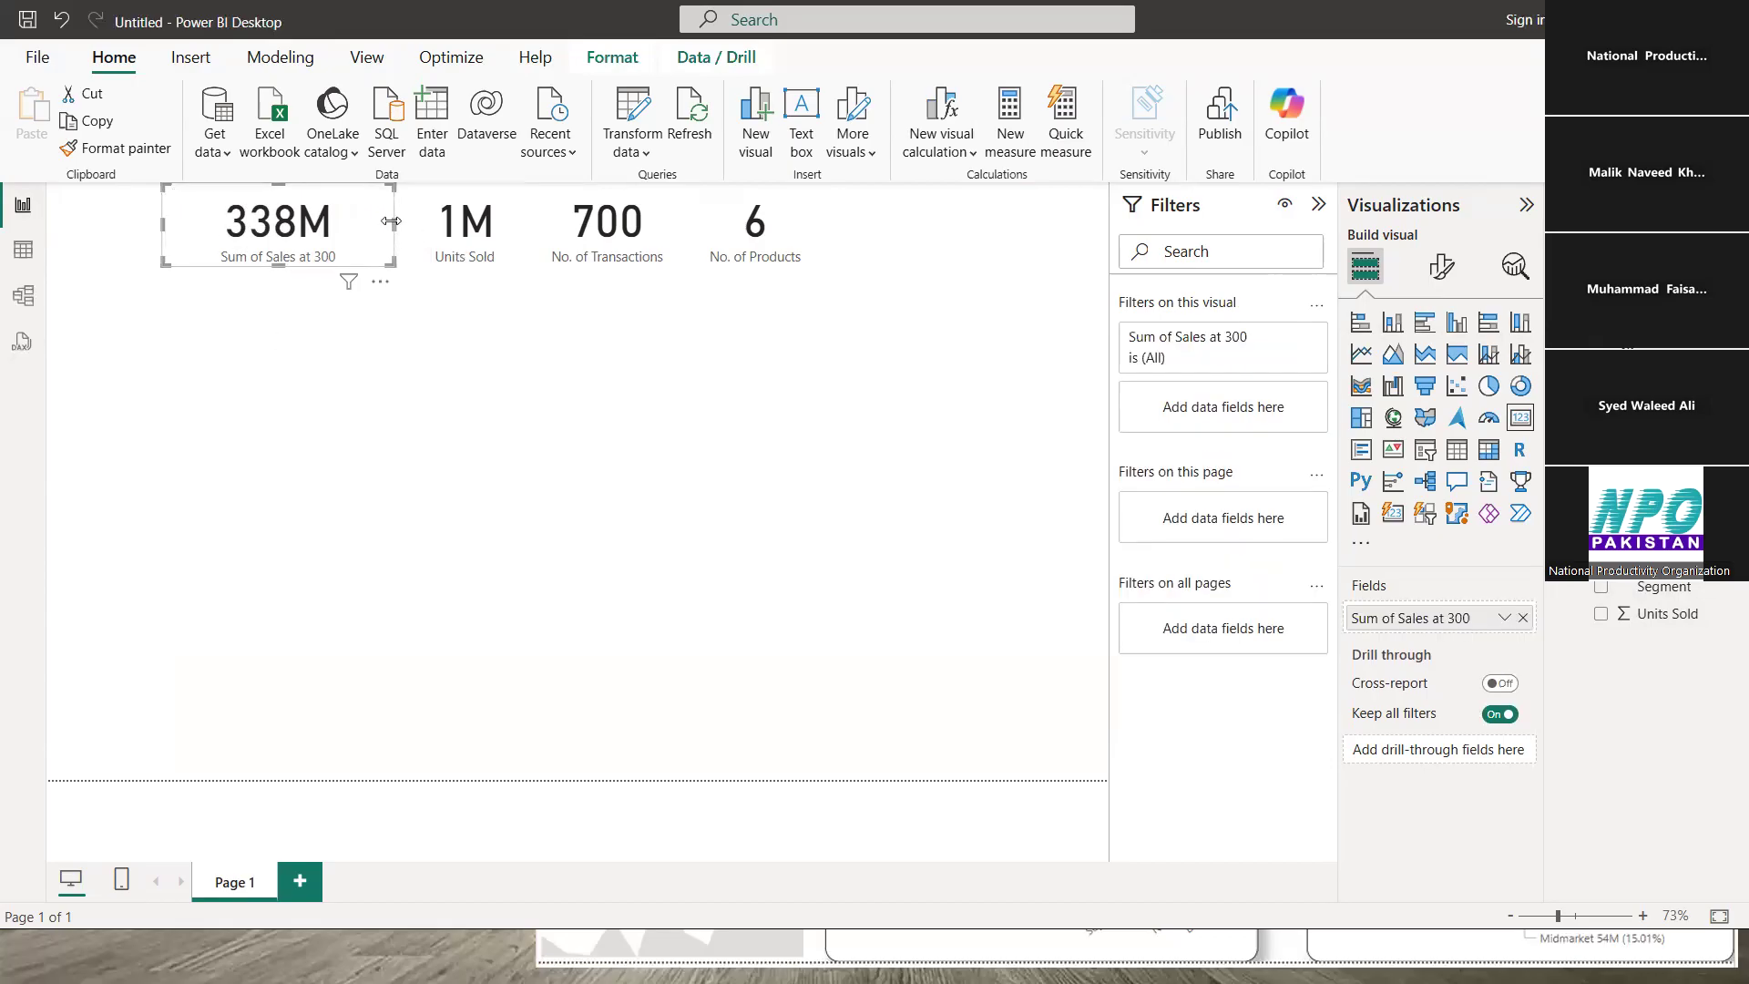
pyautogui.moveTo(397, 225)
pyautogui.mouseDown()
pyautogui.moveTo(341, 214)
pyautogui.moveTo(370, 213)
pyautogui.mouseUp()
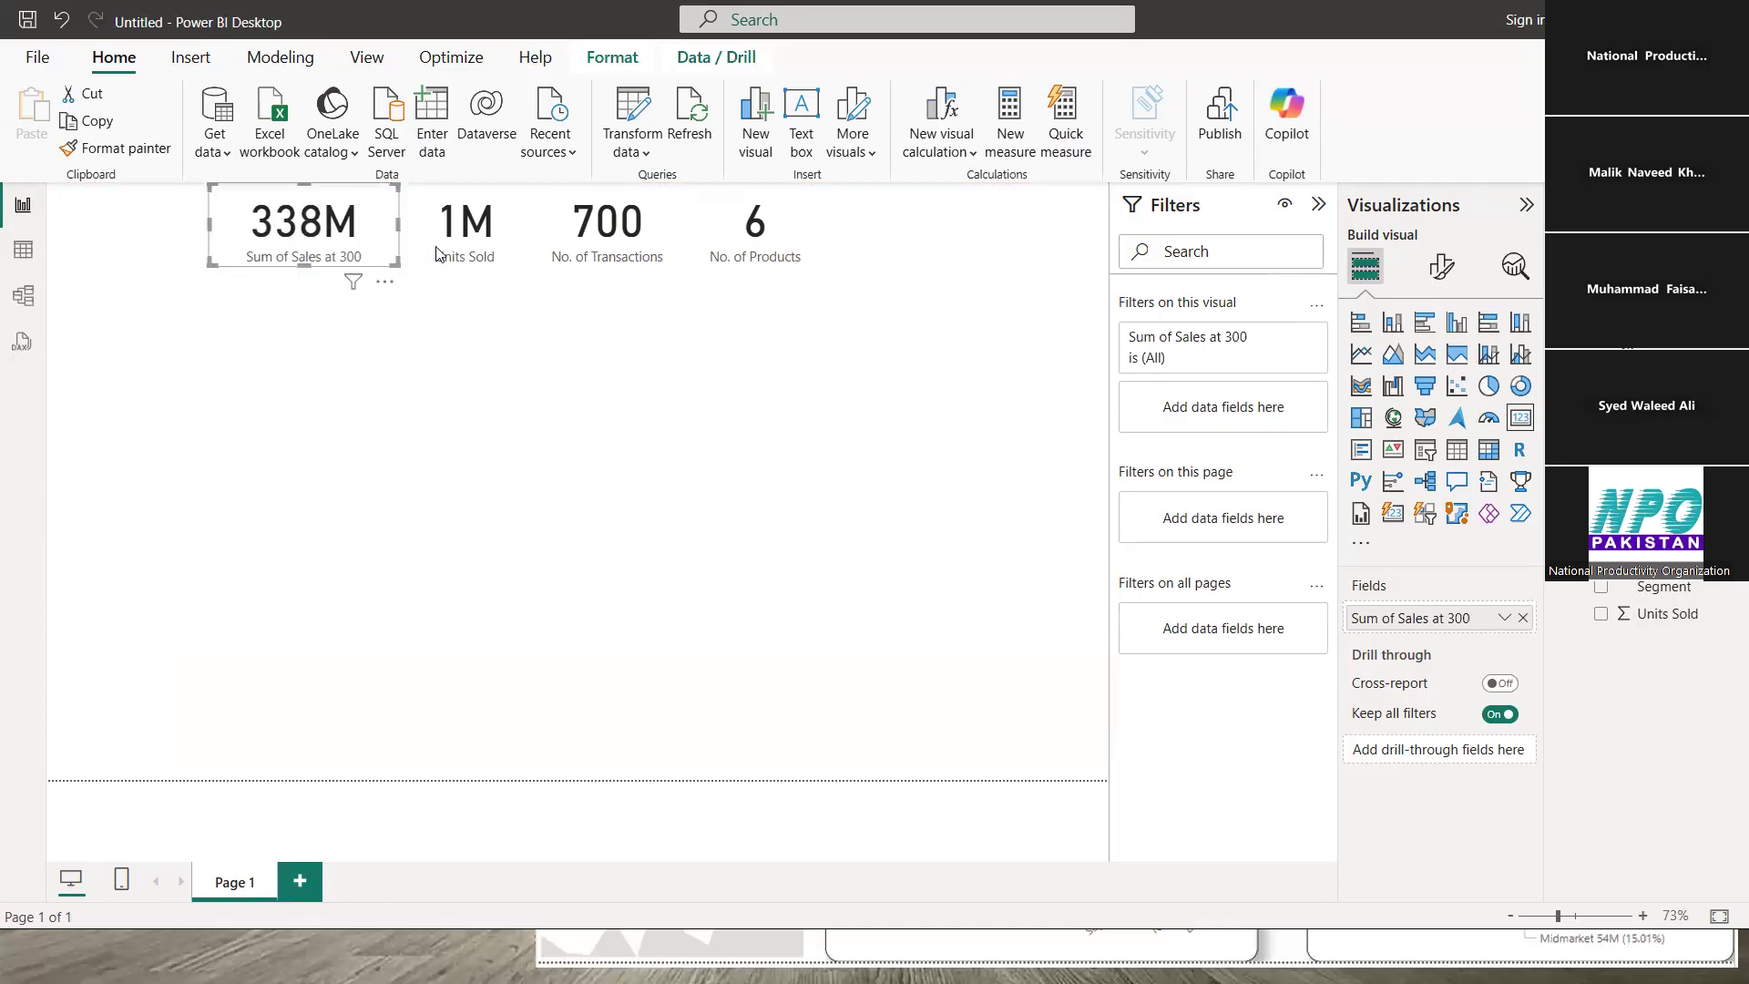
pyautogui.click(511, 366)
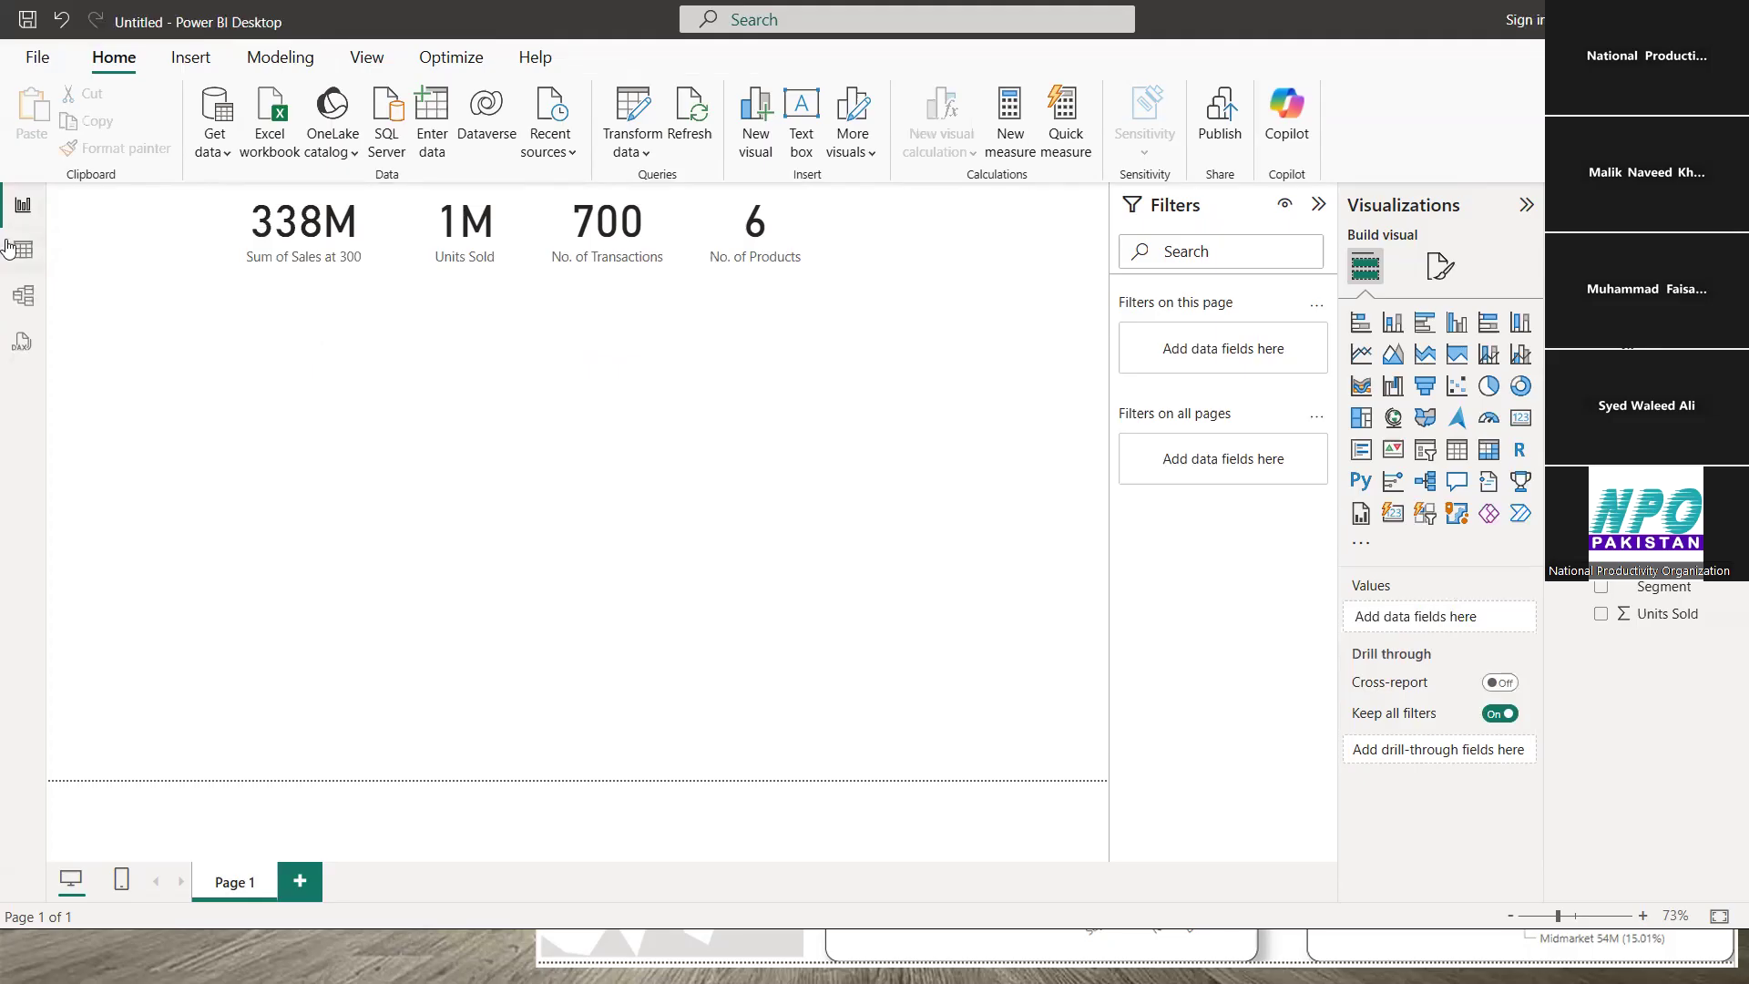
# - Open Sales_Data in Table view and inspect the Comments and Sales at 300 formulas
pyautogui.click(27, 261)
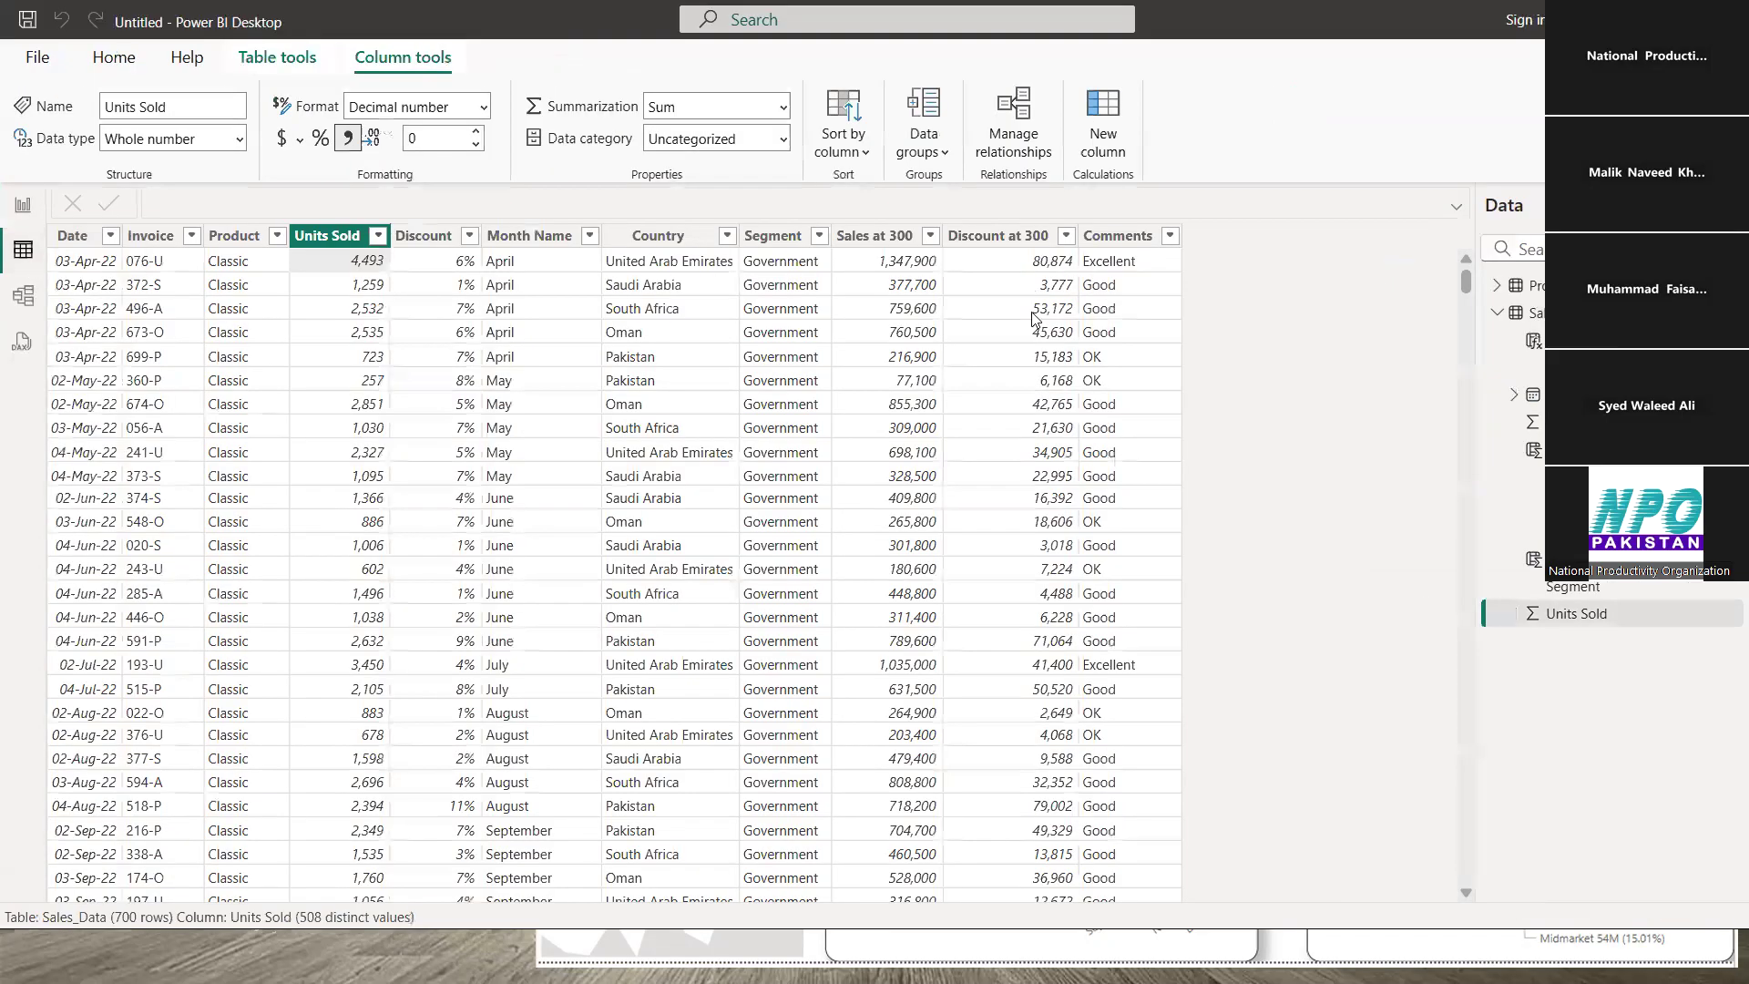
pyautogui.click(1101, 265)
pyautogui.click(904, 273)
pyautogui.press('Right')
pyautogui.press('Right')
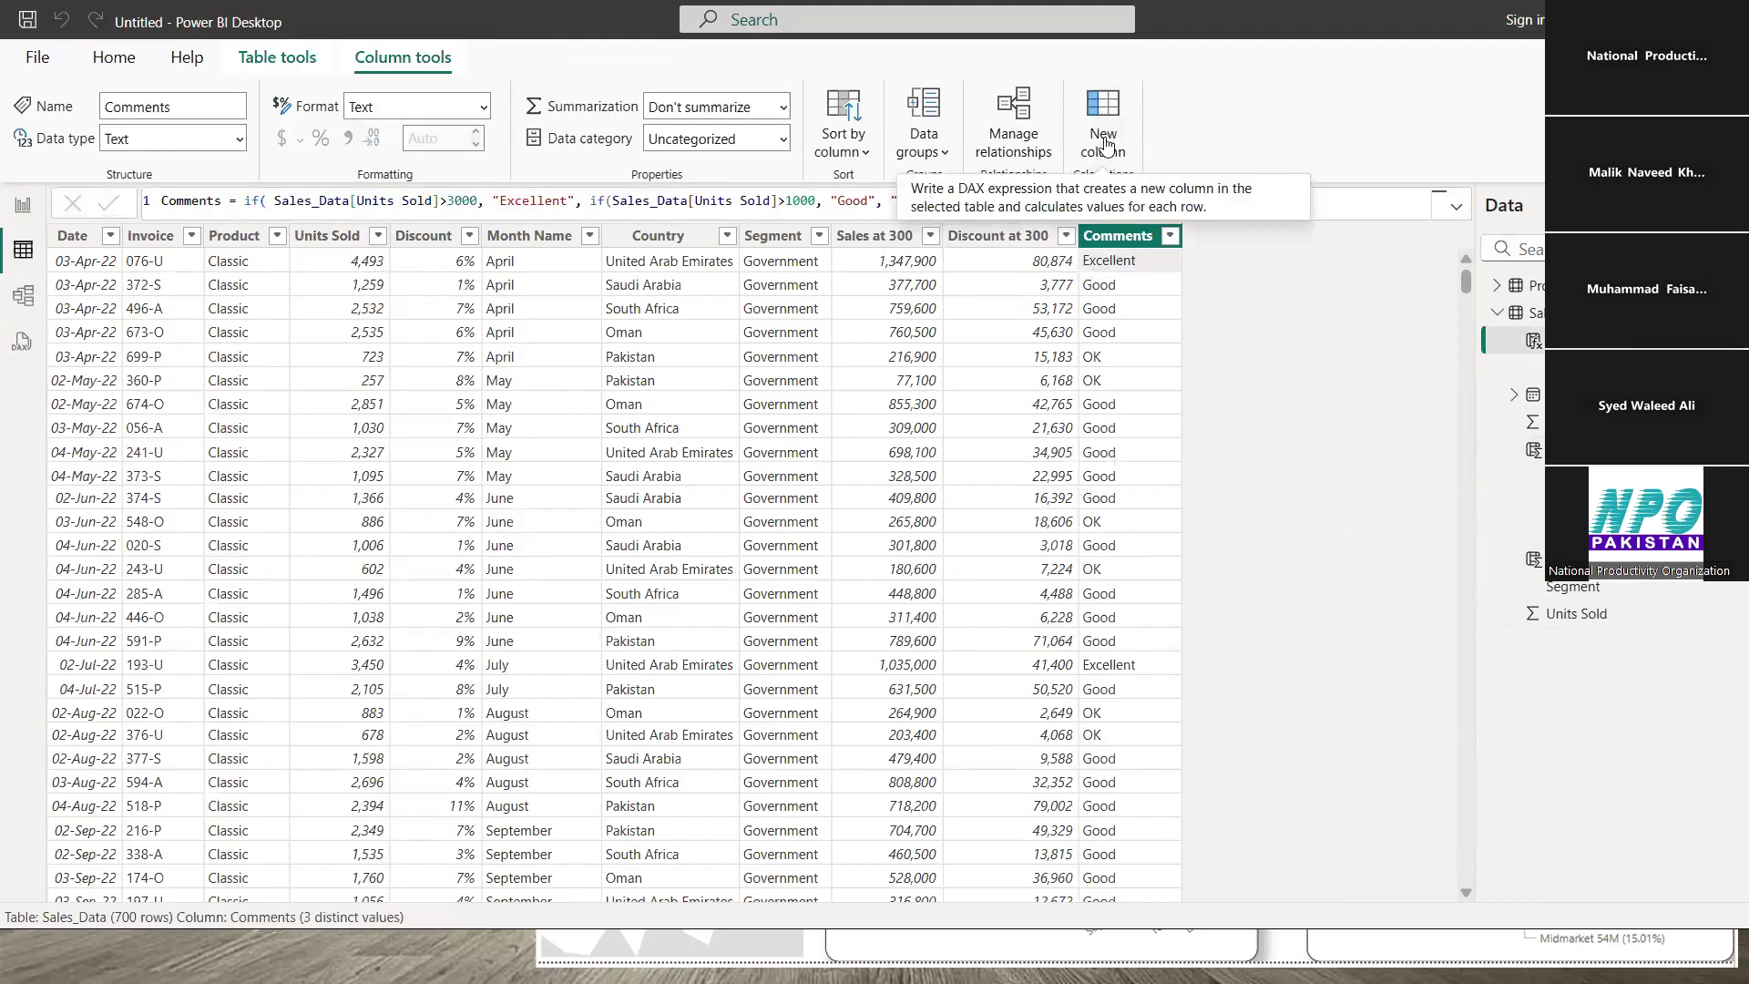
# - Look over the Home ribbon and the Sales_Data table's options, then go back to the report
pyautogui.click(114, 54)
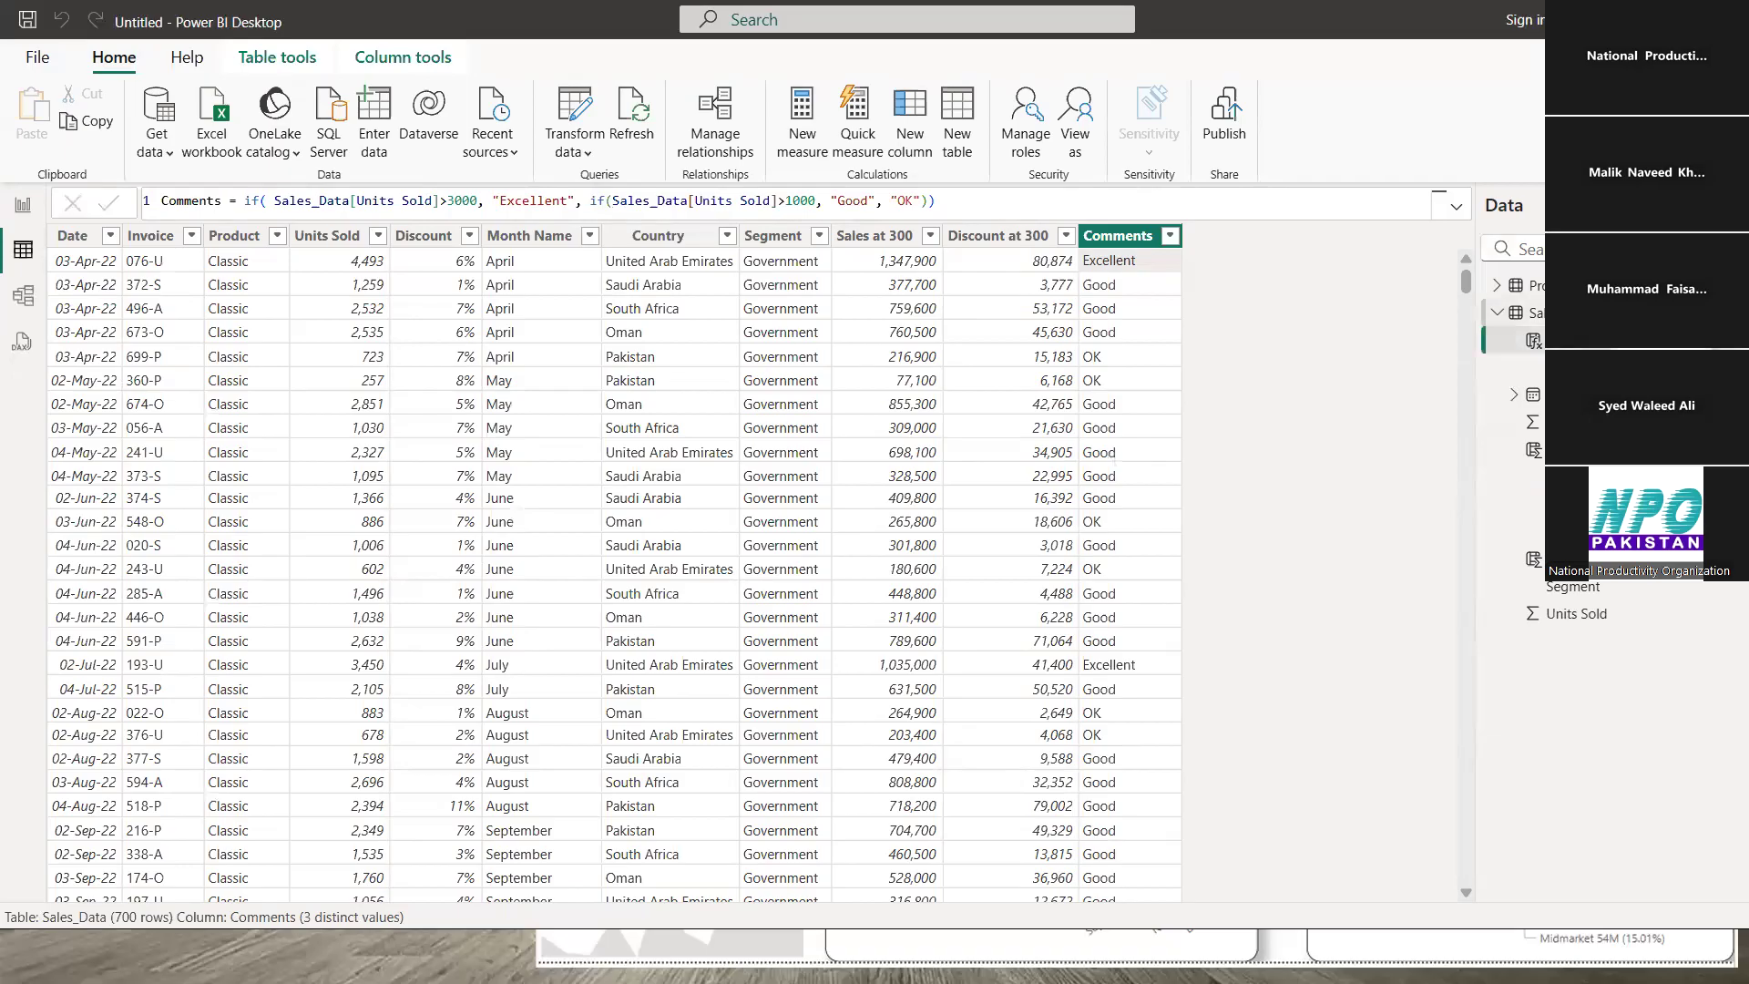
pyautogui.rightClick(1568, 313)
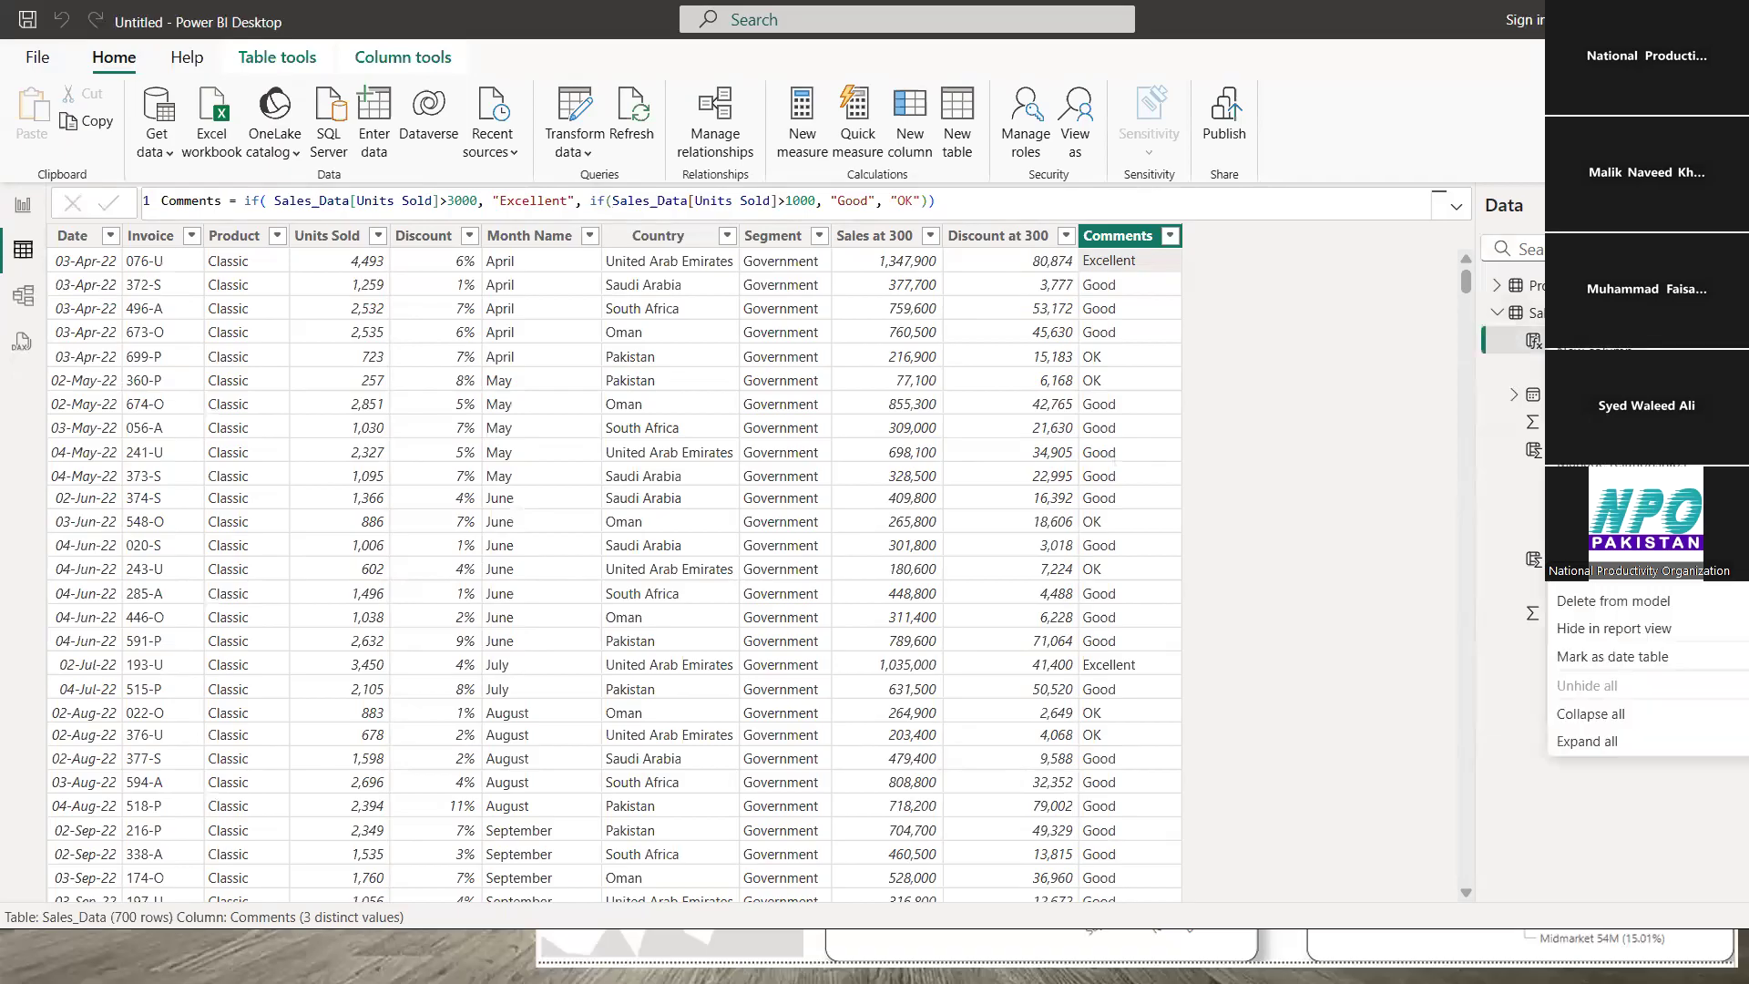
pyautogui.click(1415, 375)
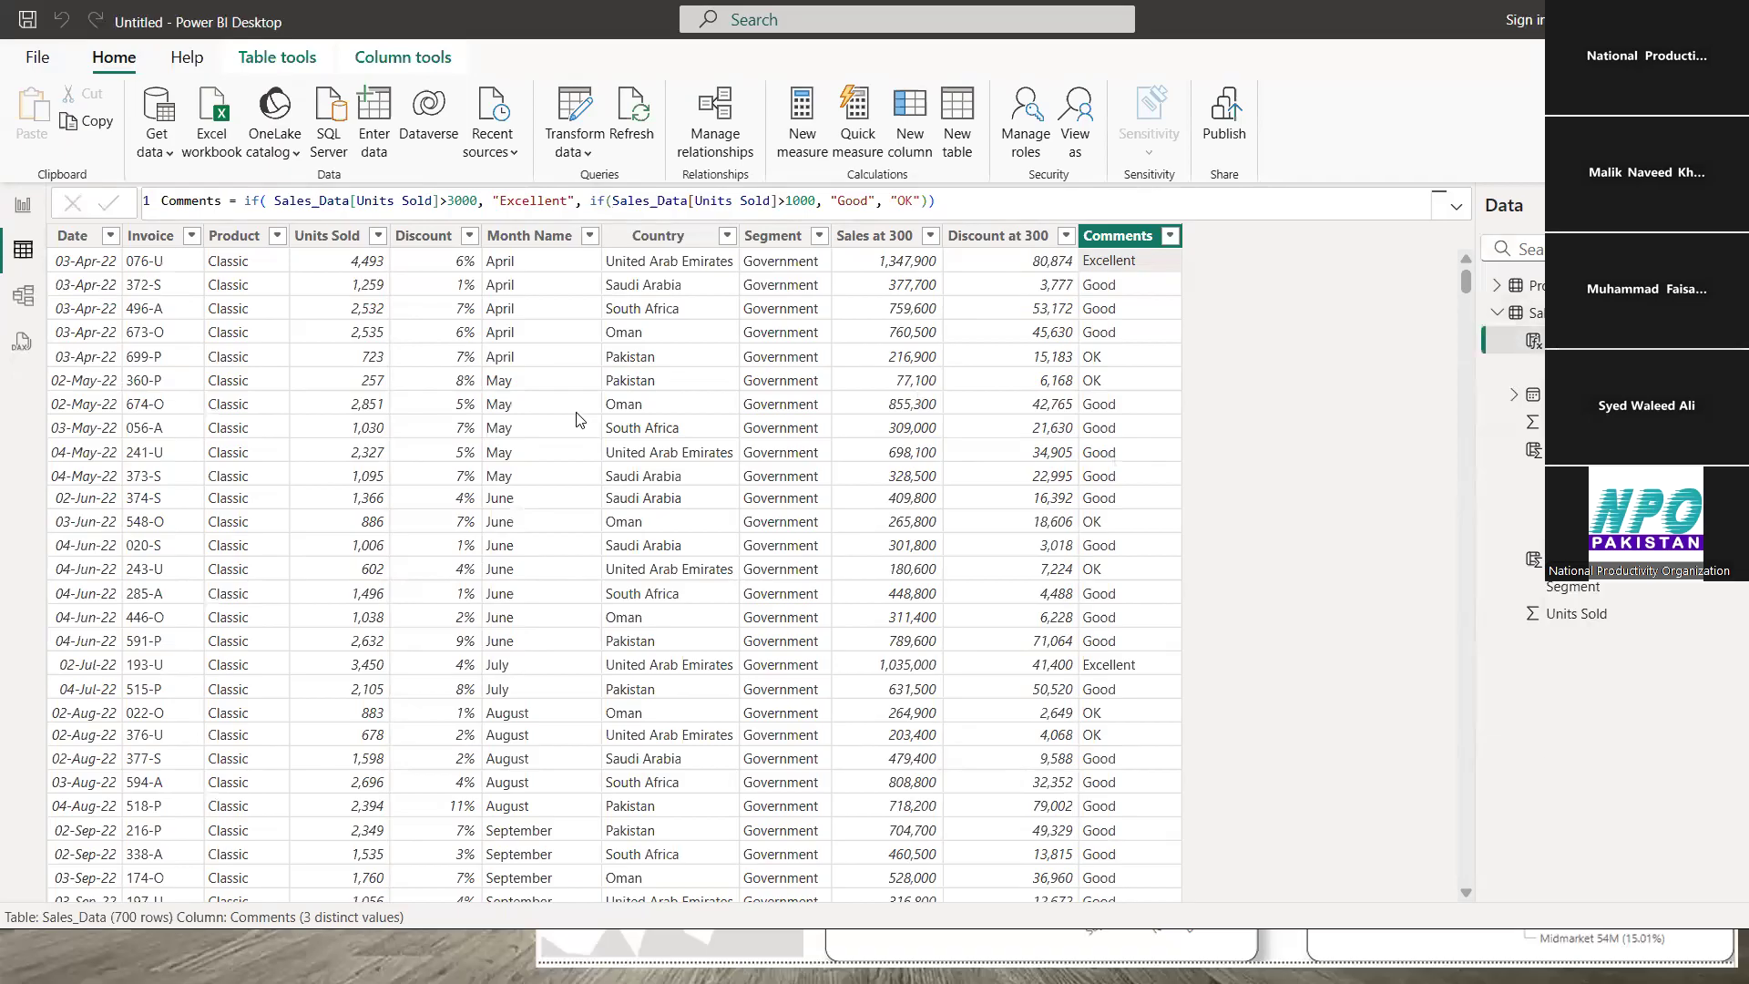
pyautogui.click(23, 212)
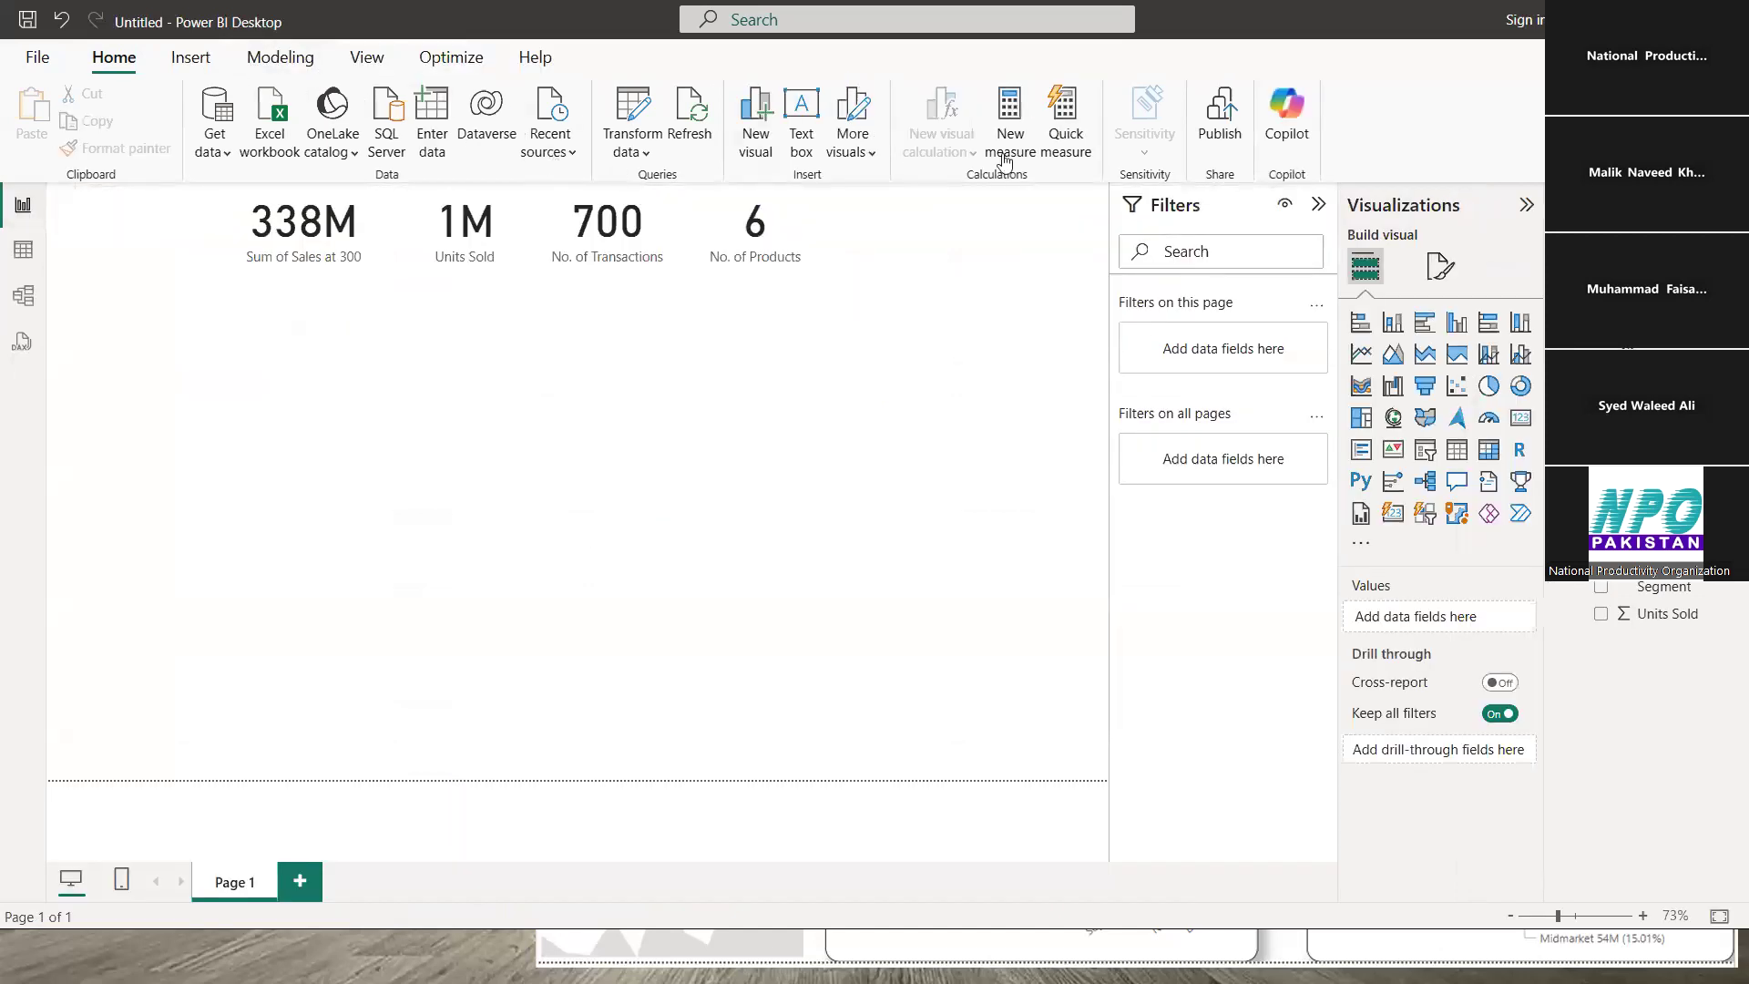
# - Reopen Sales_Data and review the Sales at 300 and Comments column formulas again
pyautogui.click(25, 254)
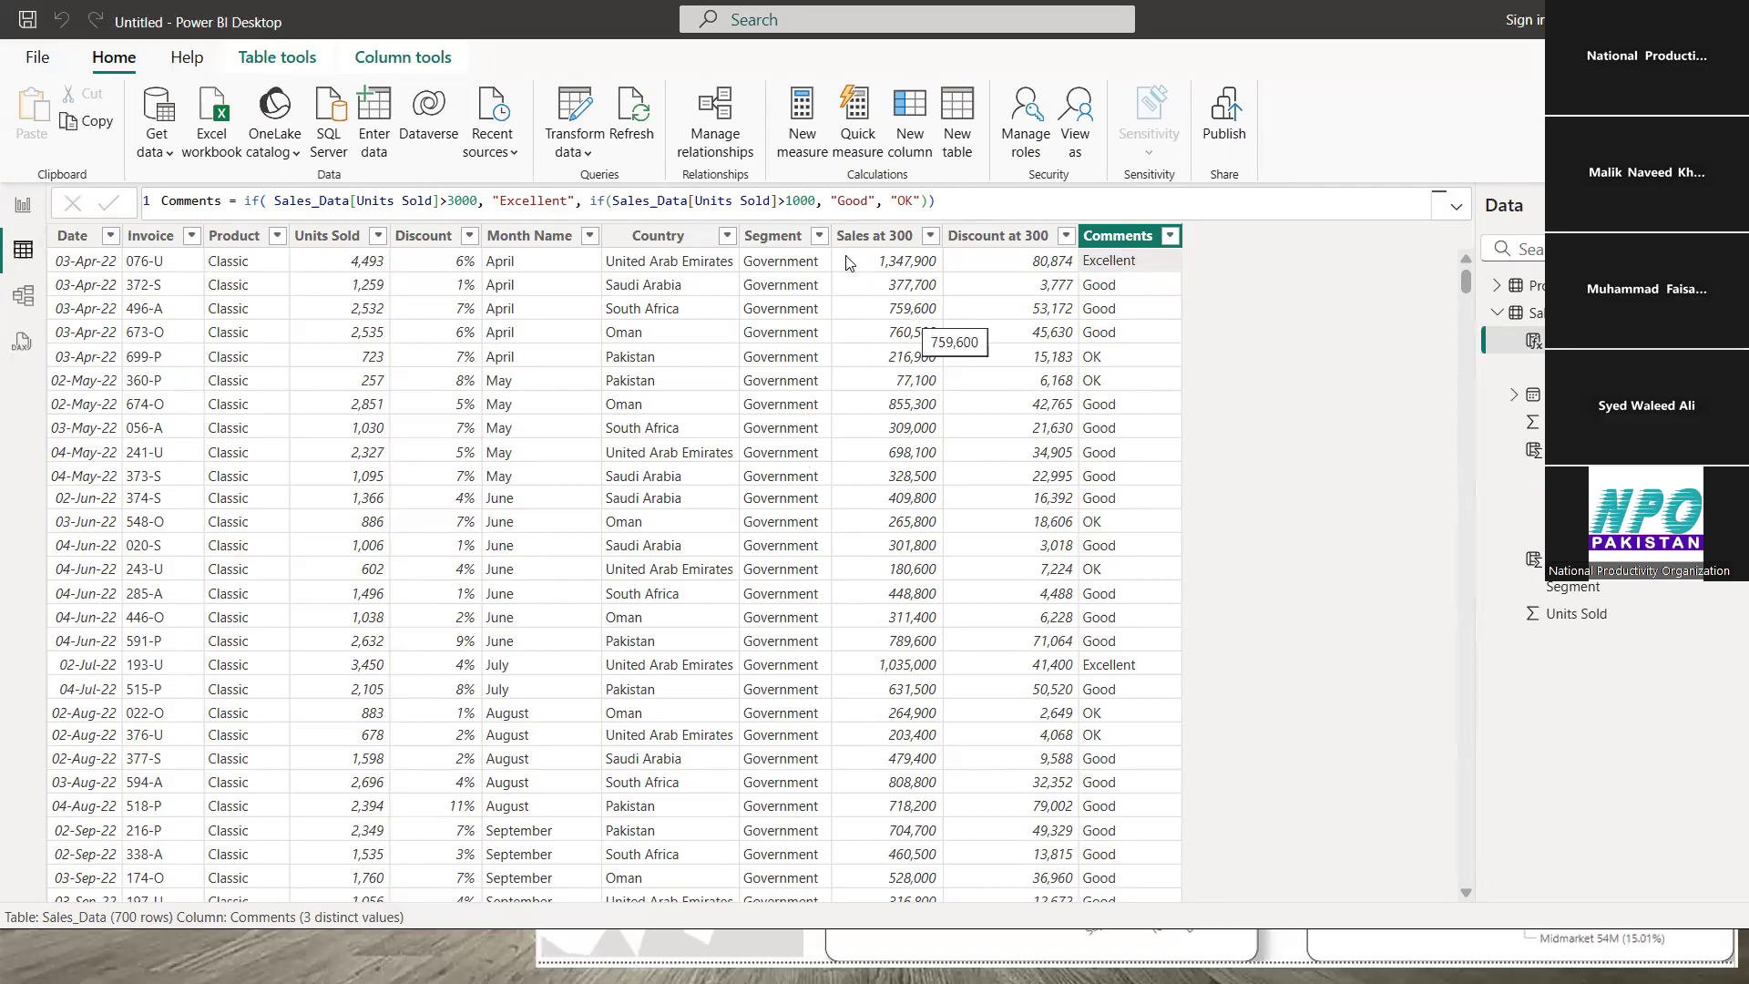
pyautogui.click(891, 265)
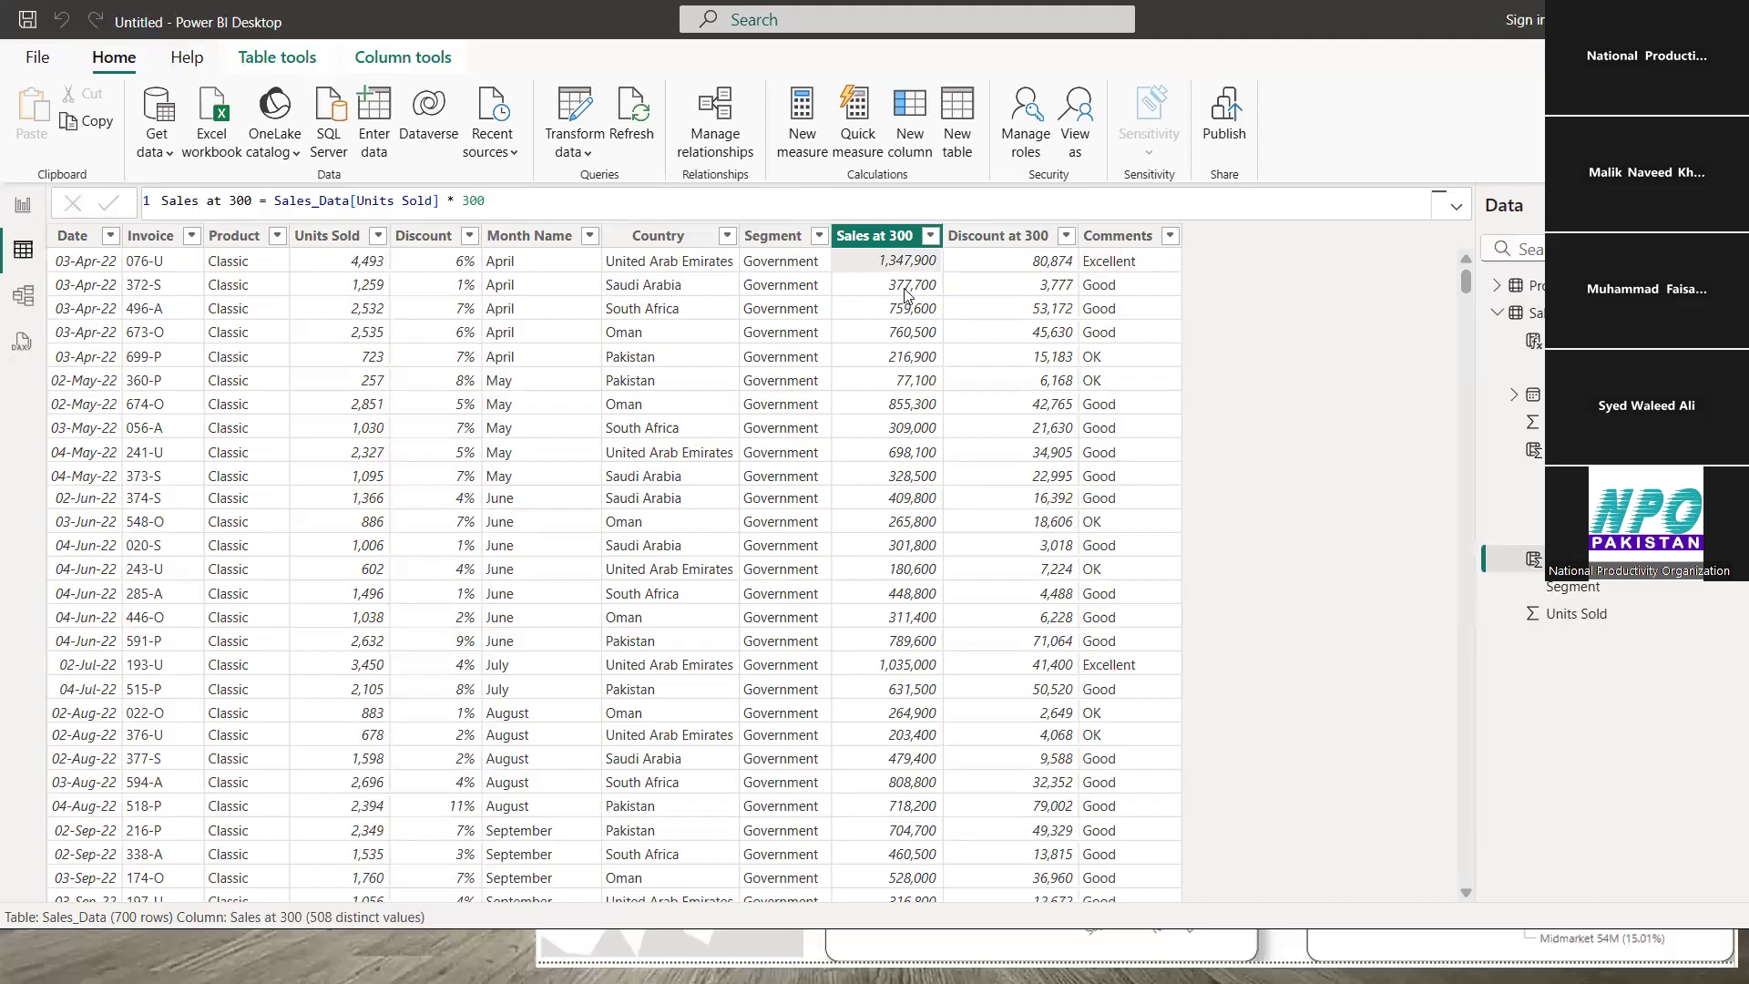
pyautogui.click(1123, 270)
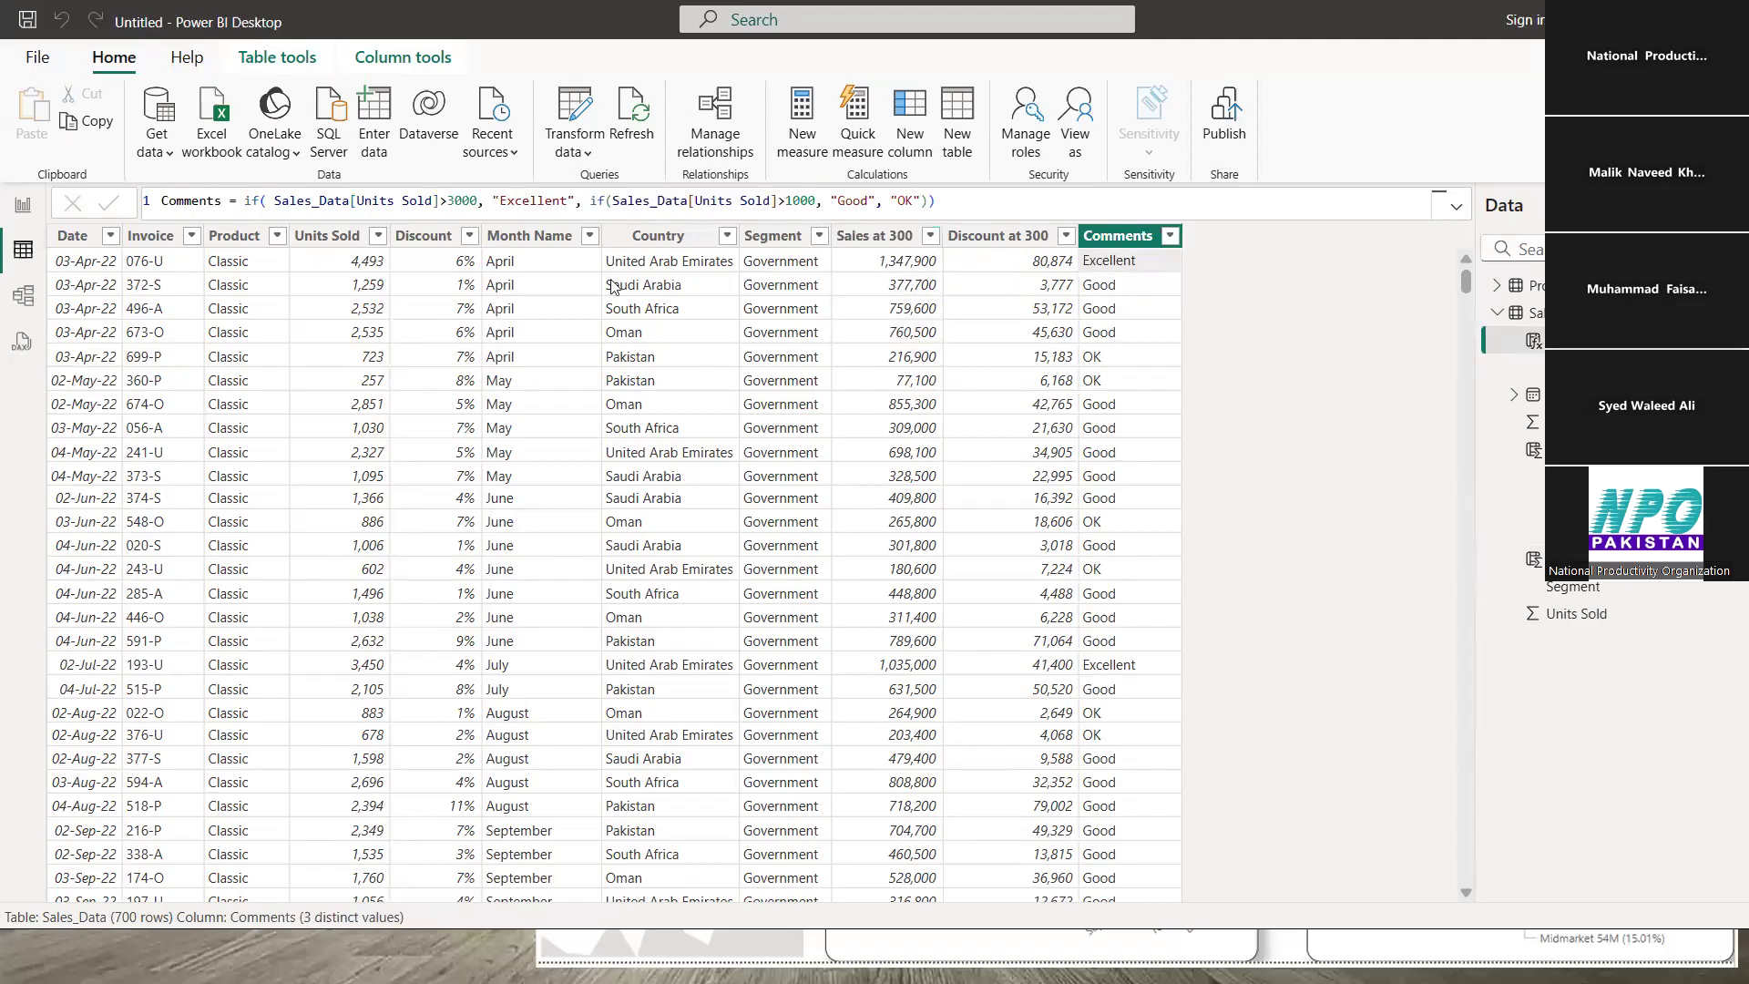